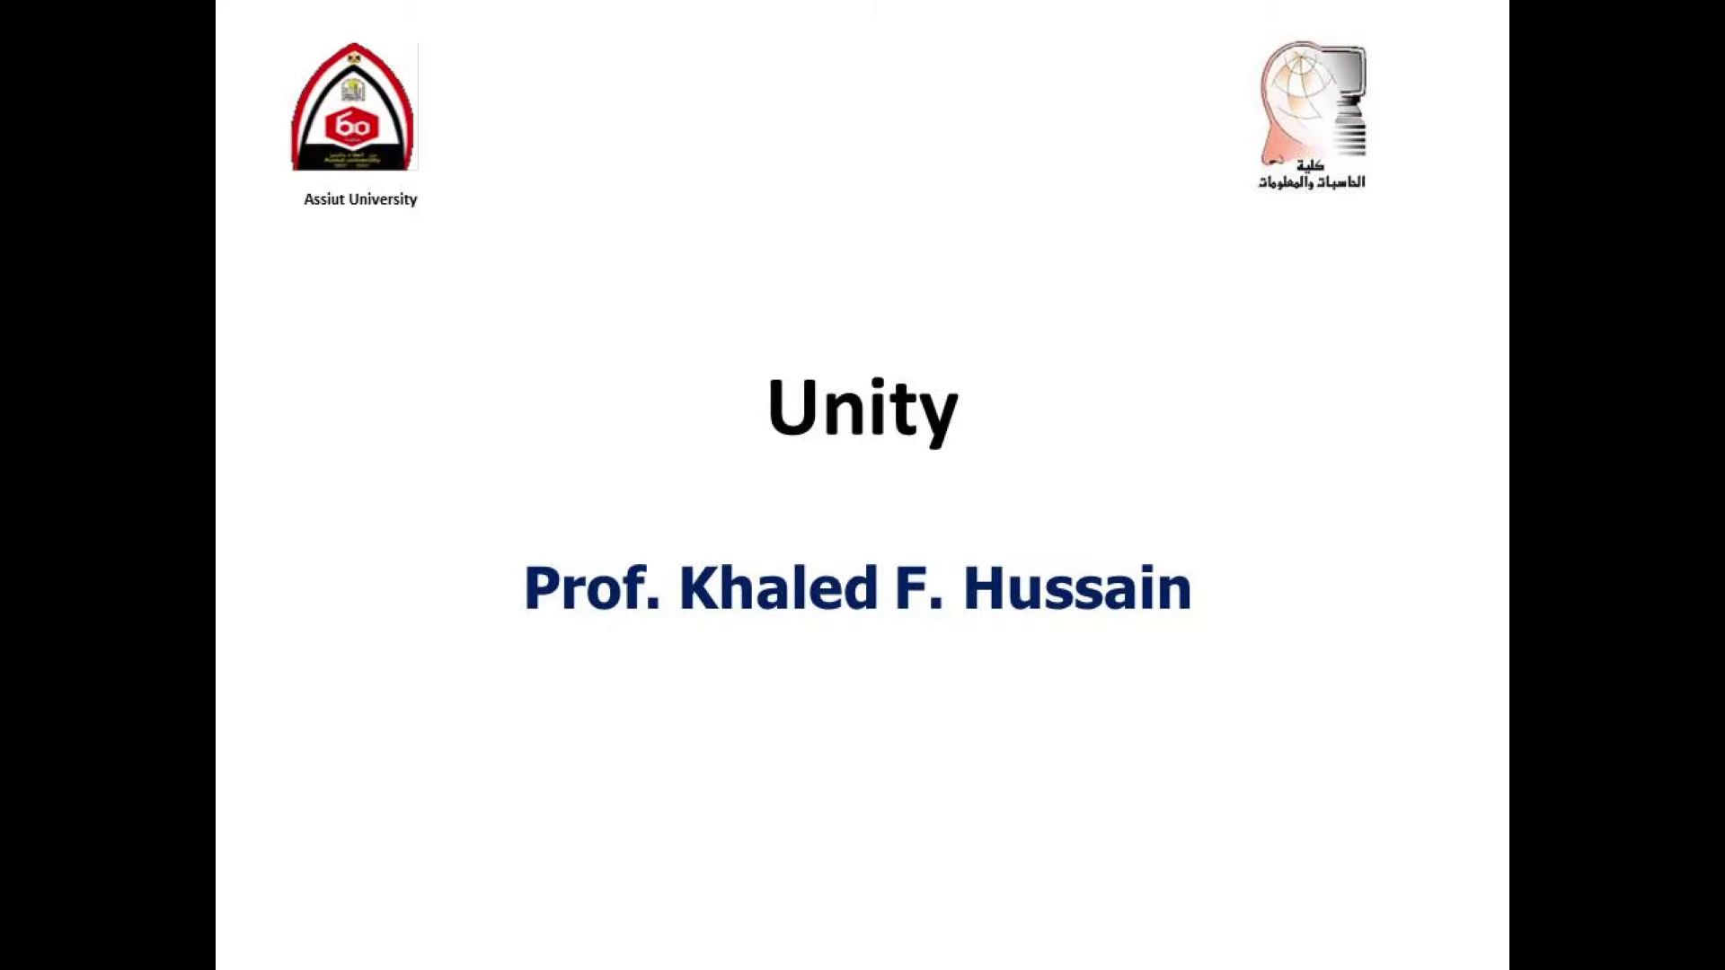
Advance to the Spawning/Destroying GameObjects slide and leave the slideshow for normal editing.
{"action": "key", "text": "Right"}
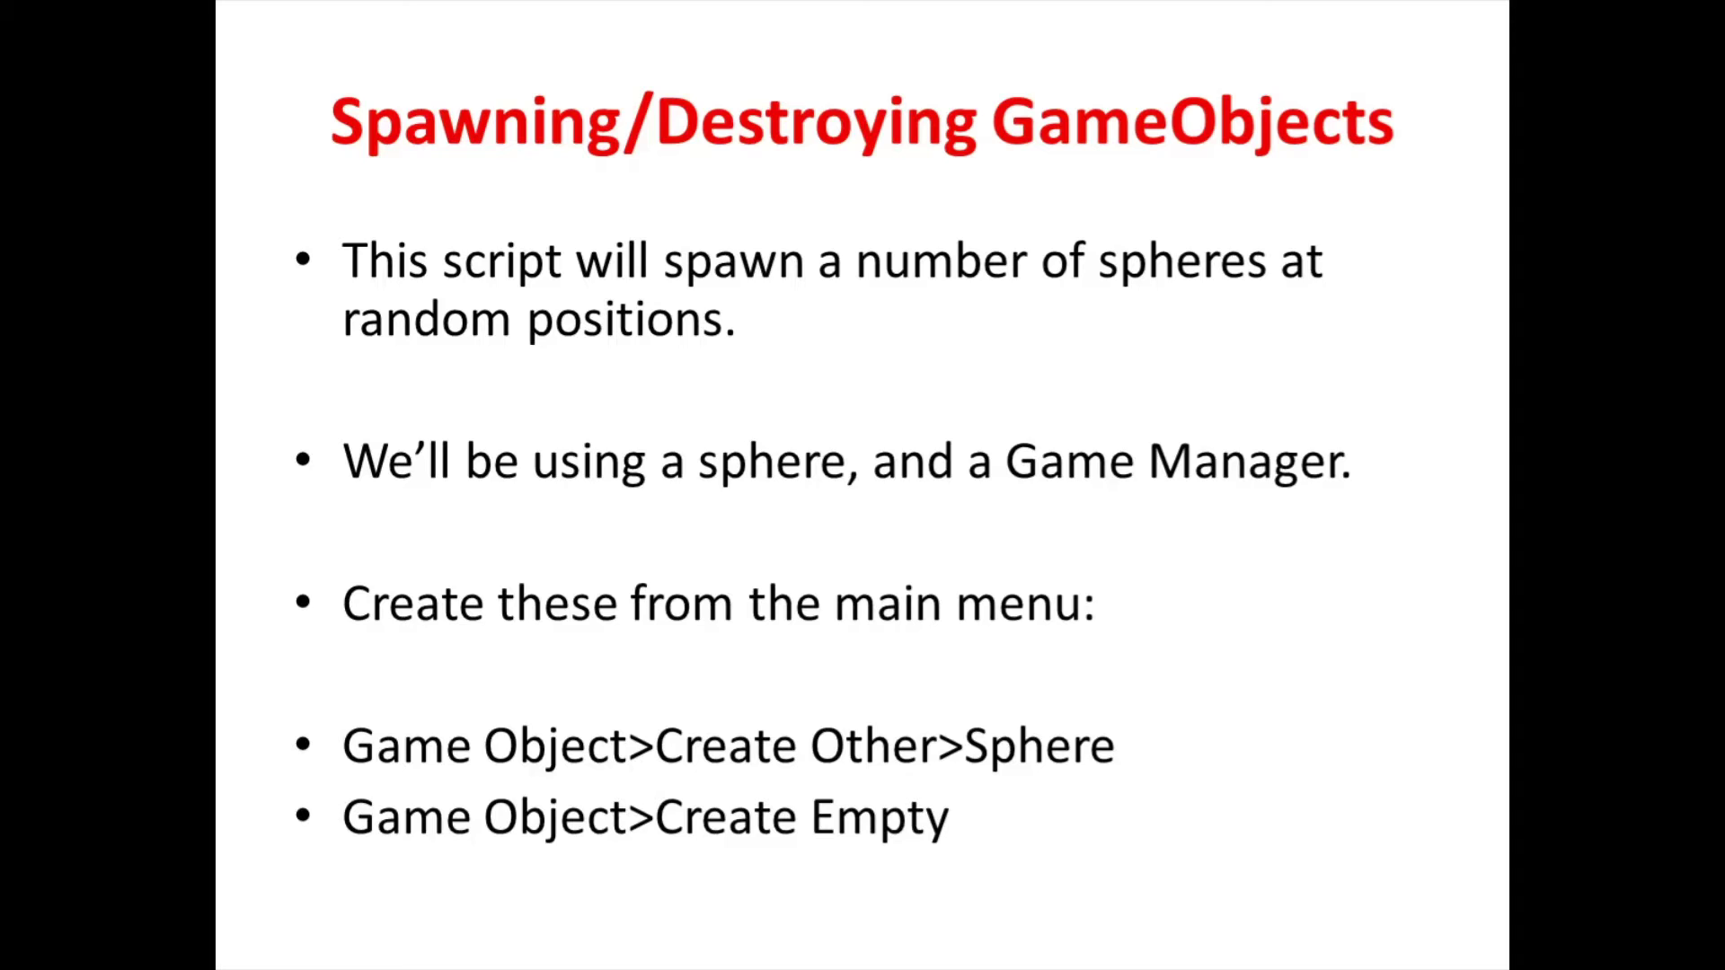
{"action": "key", "text": "Escape"}
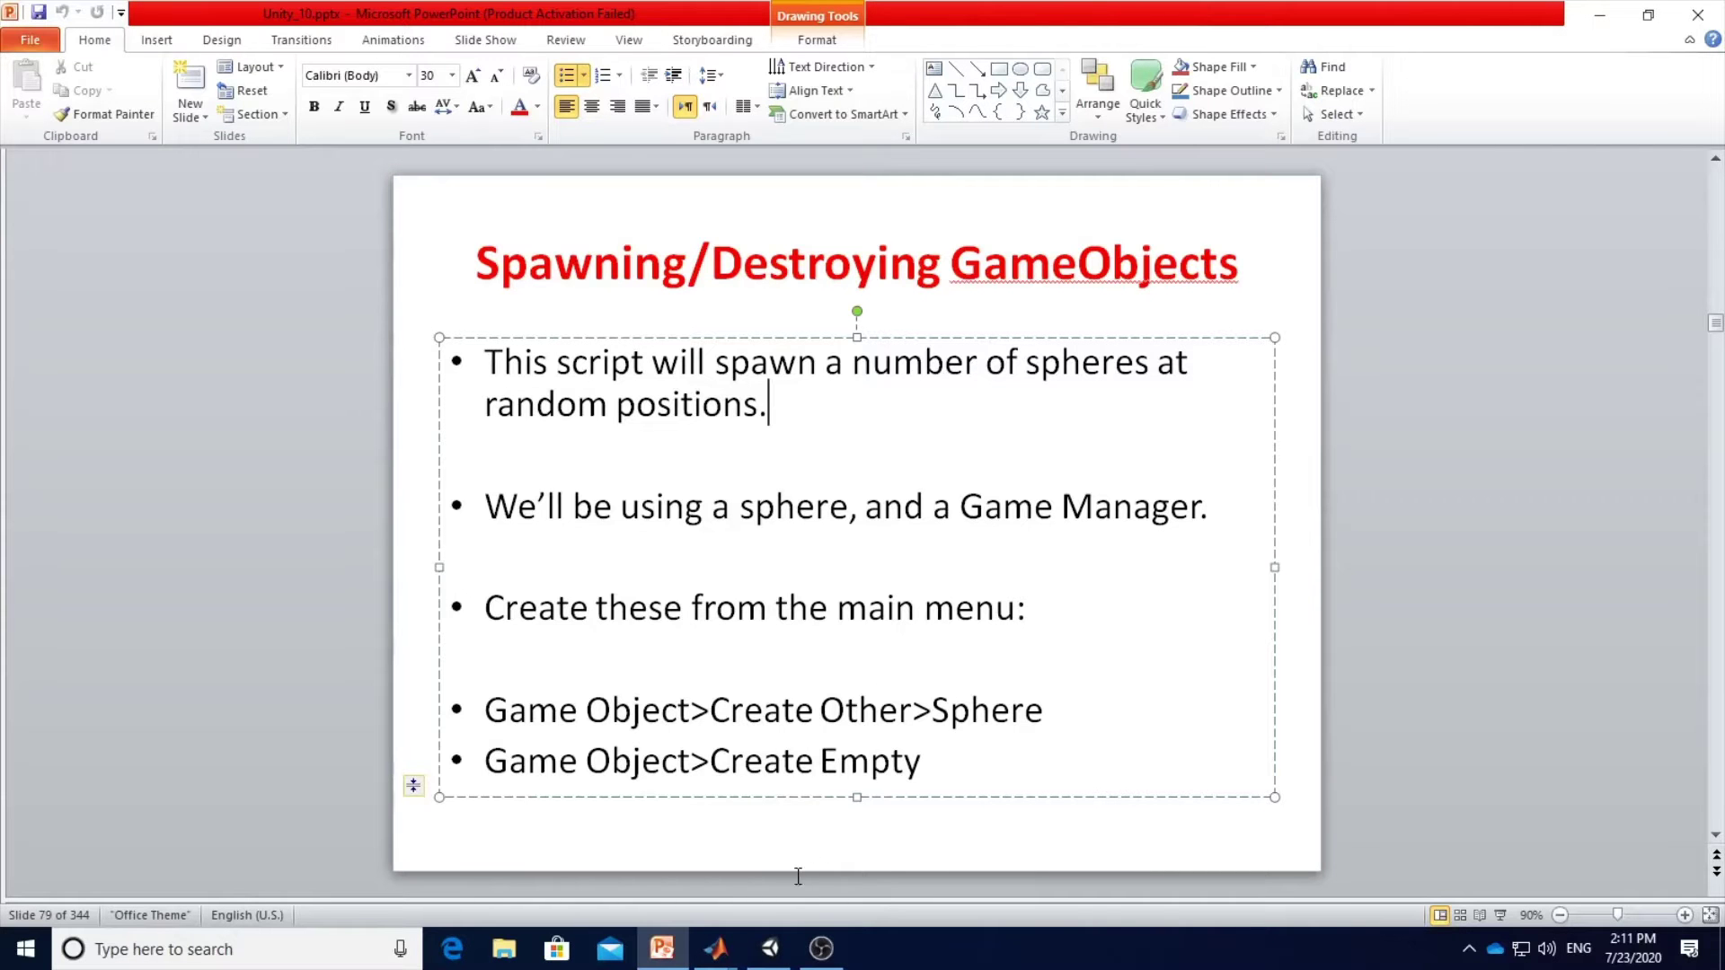
Maximize Unity and add a new 3D Sphere to the scene.
{"action": "left_click", "coordinate": [778, 950]}
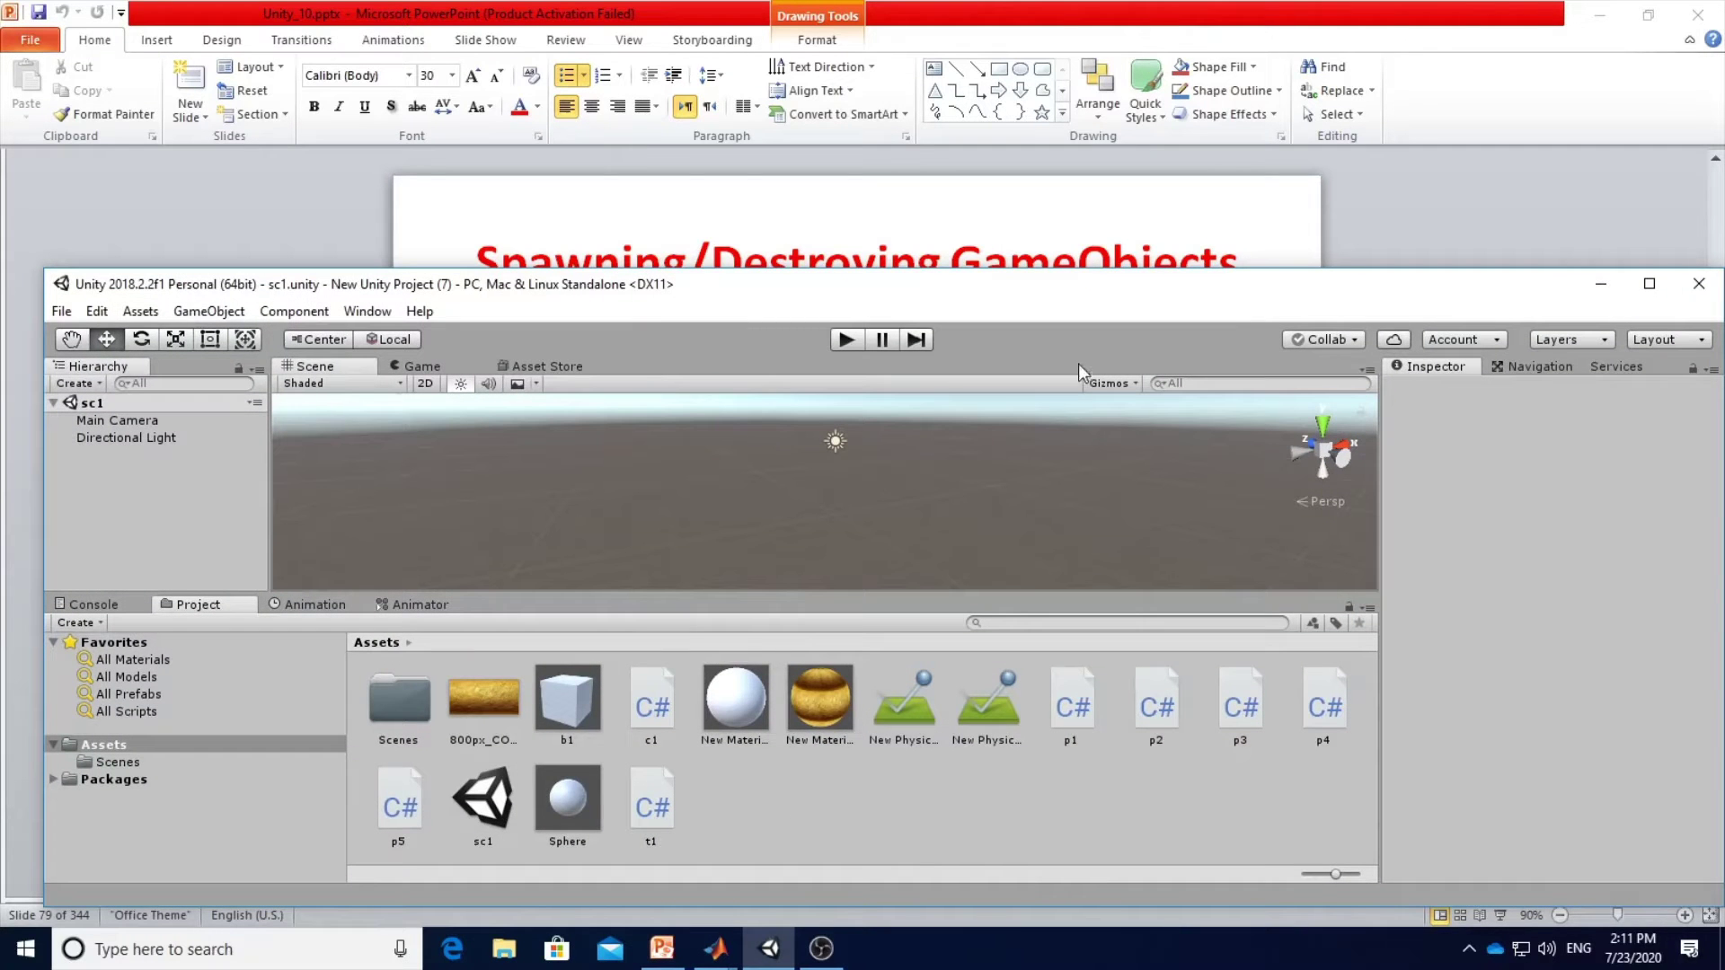
{"action": "left_click", "coordinate": [1648, 284]}
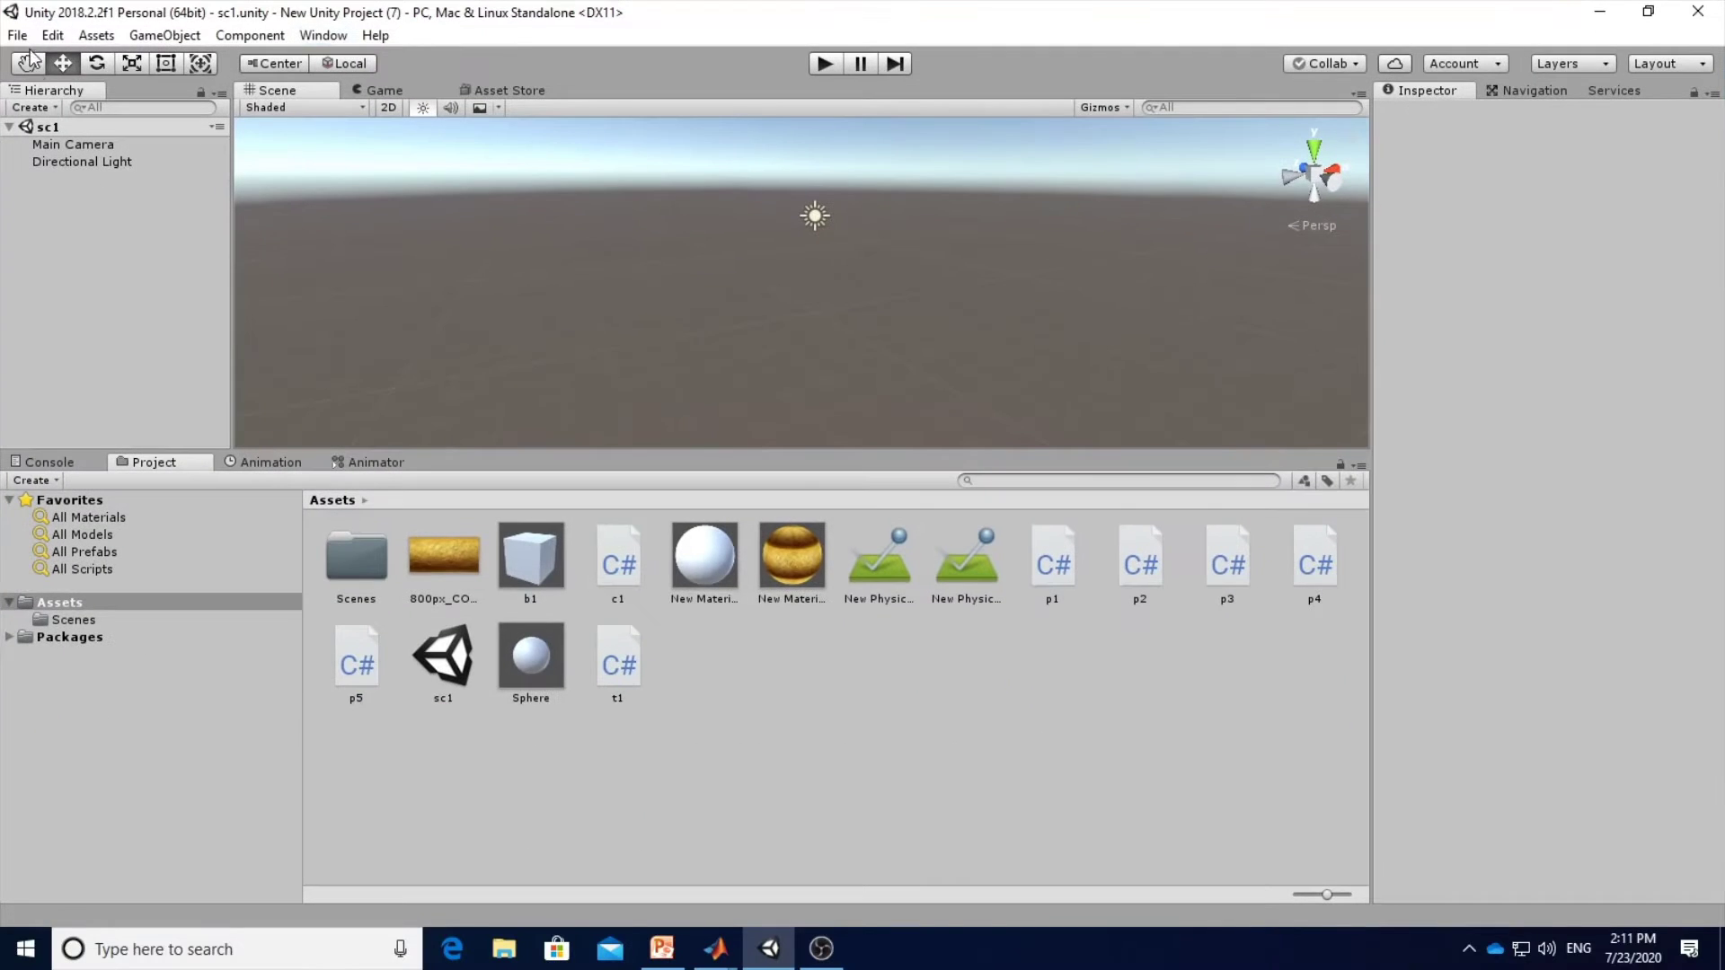
{"action": "left_click", "coordinate": [164, 35]}
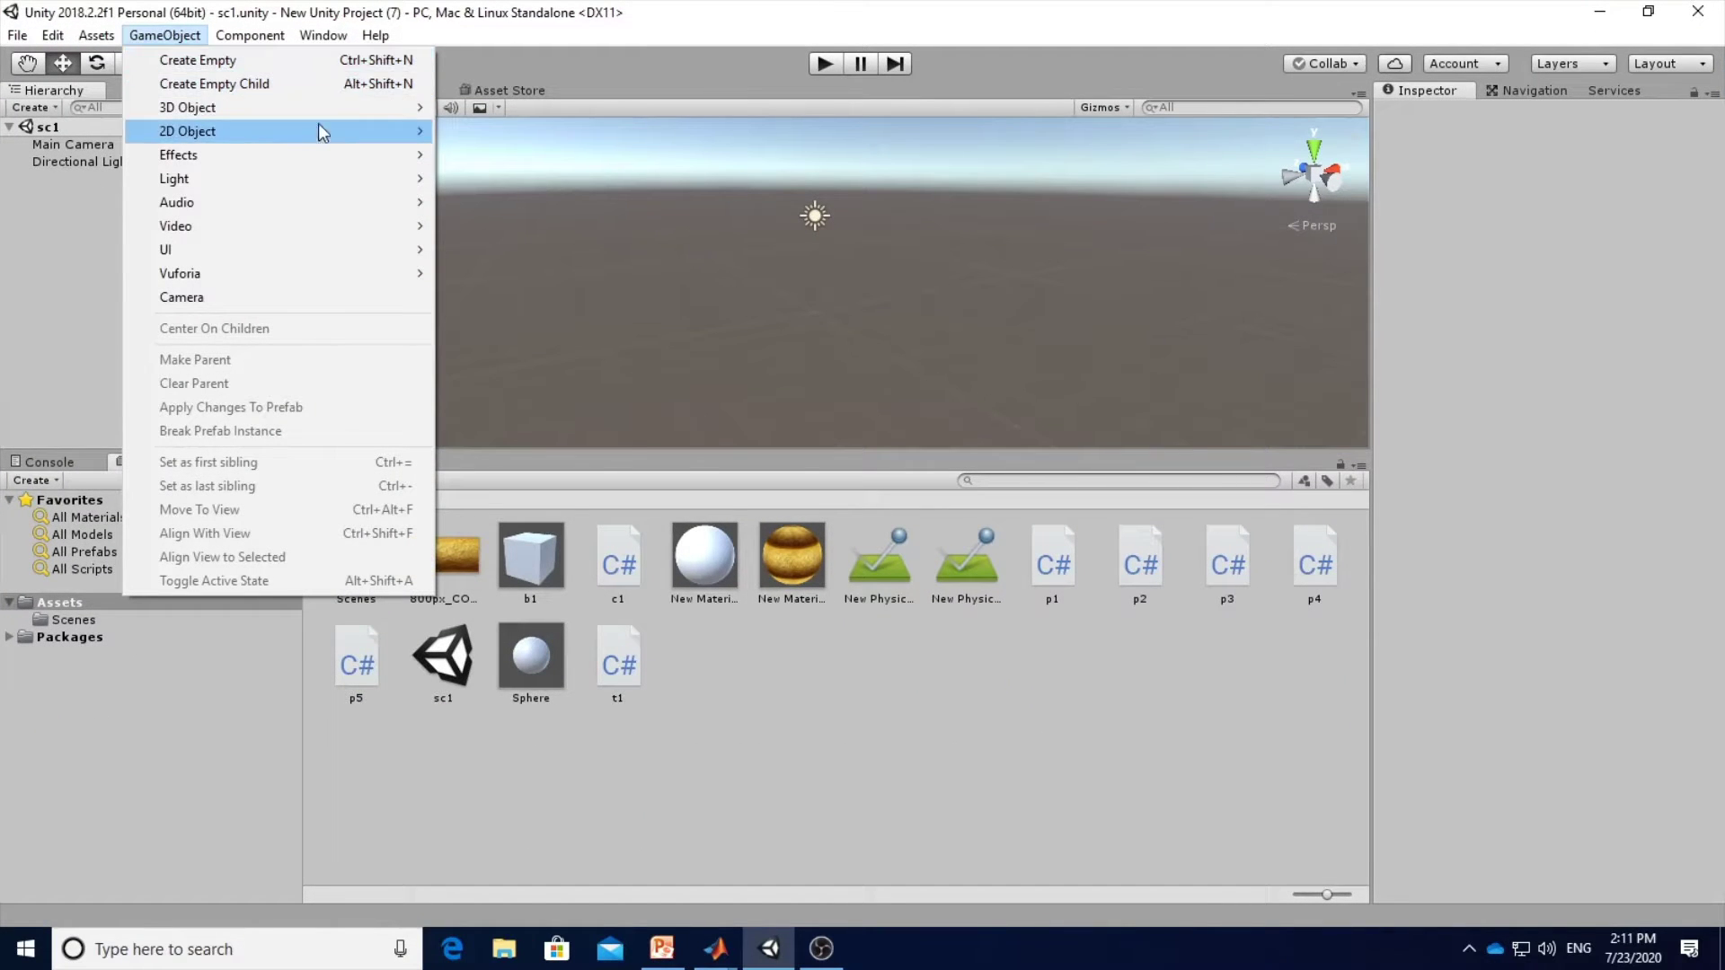
{"action": "mouse_move", "coordinate": [422, 120]}
{"action": "left_click", "coordinate": [489, 131]}
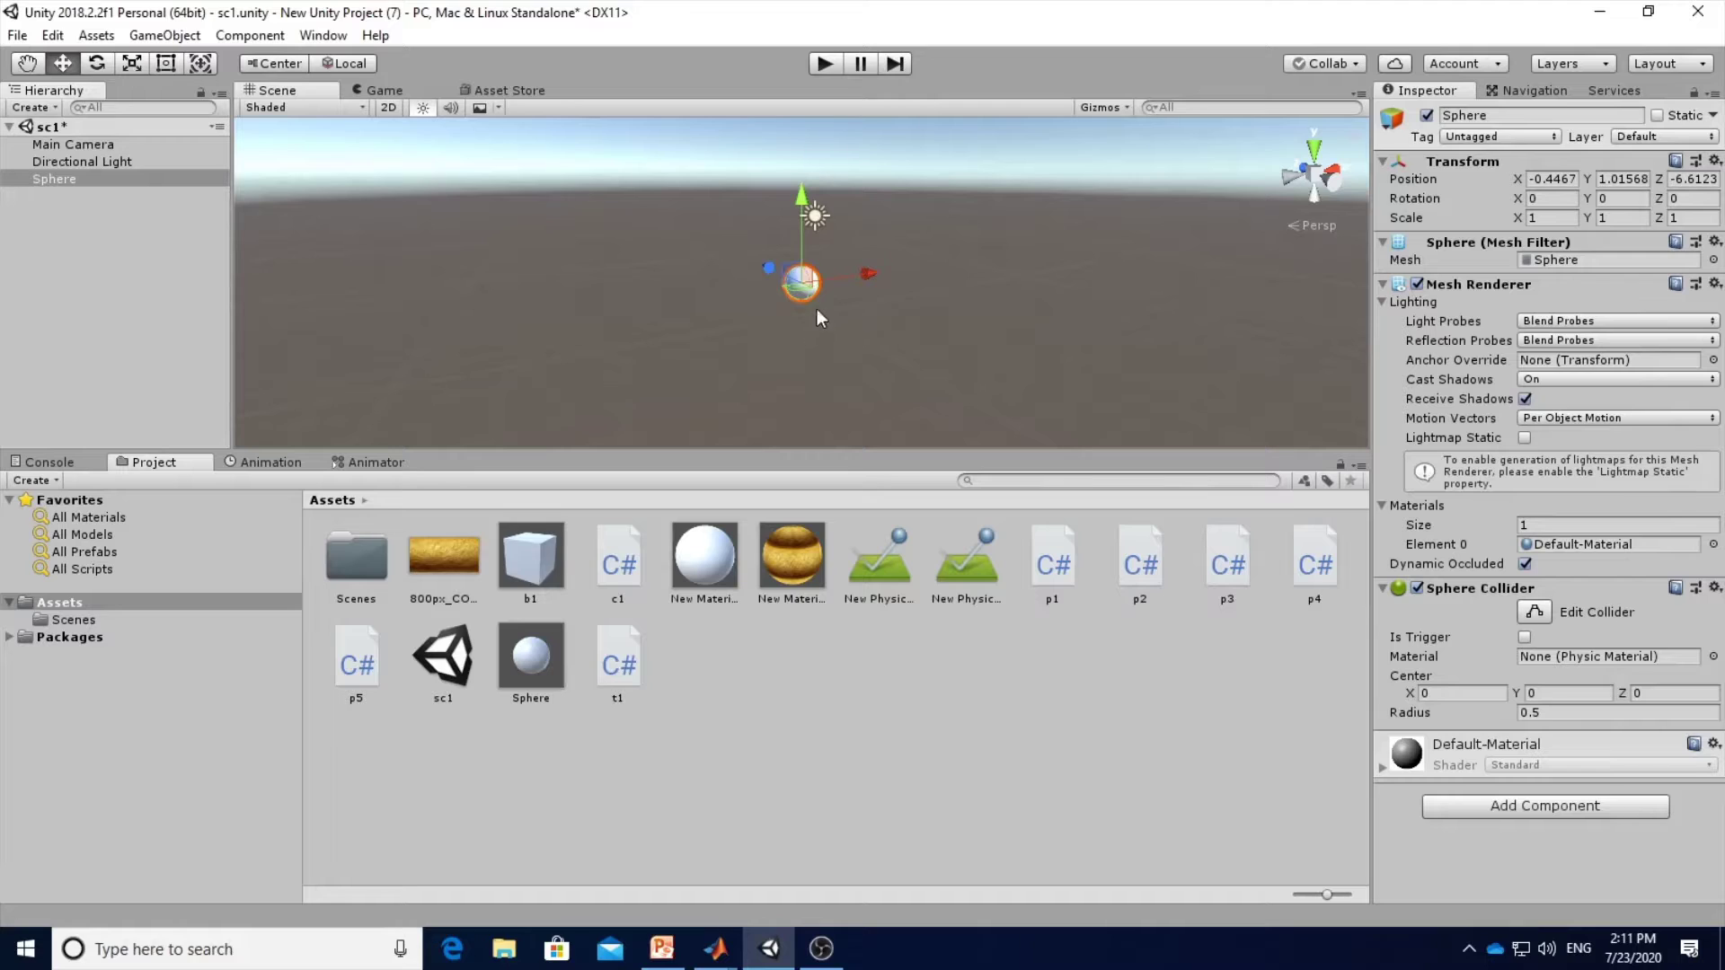
Rename the sphere to Sp1 in the Inspector.
{"action": "left_click", "coordinate": [133, 179]}
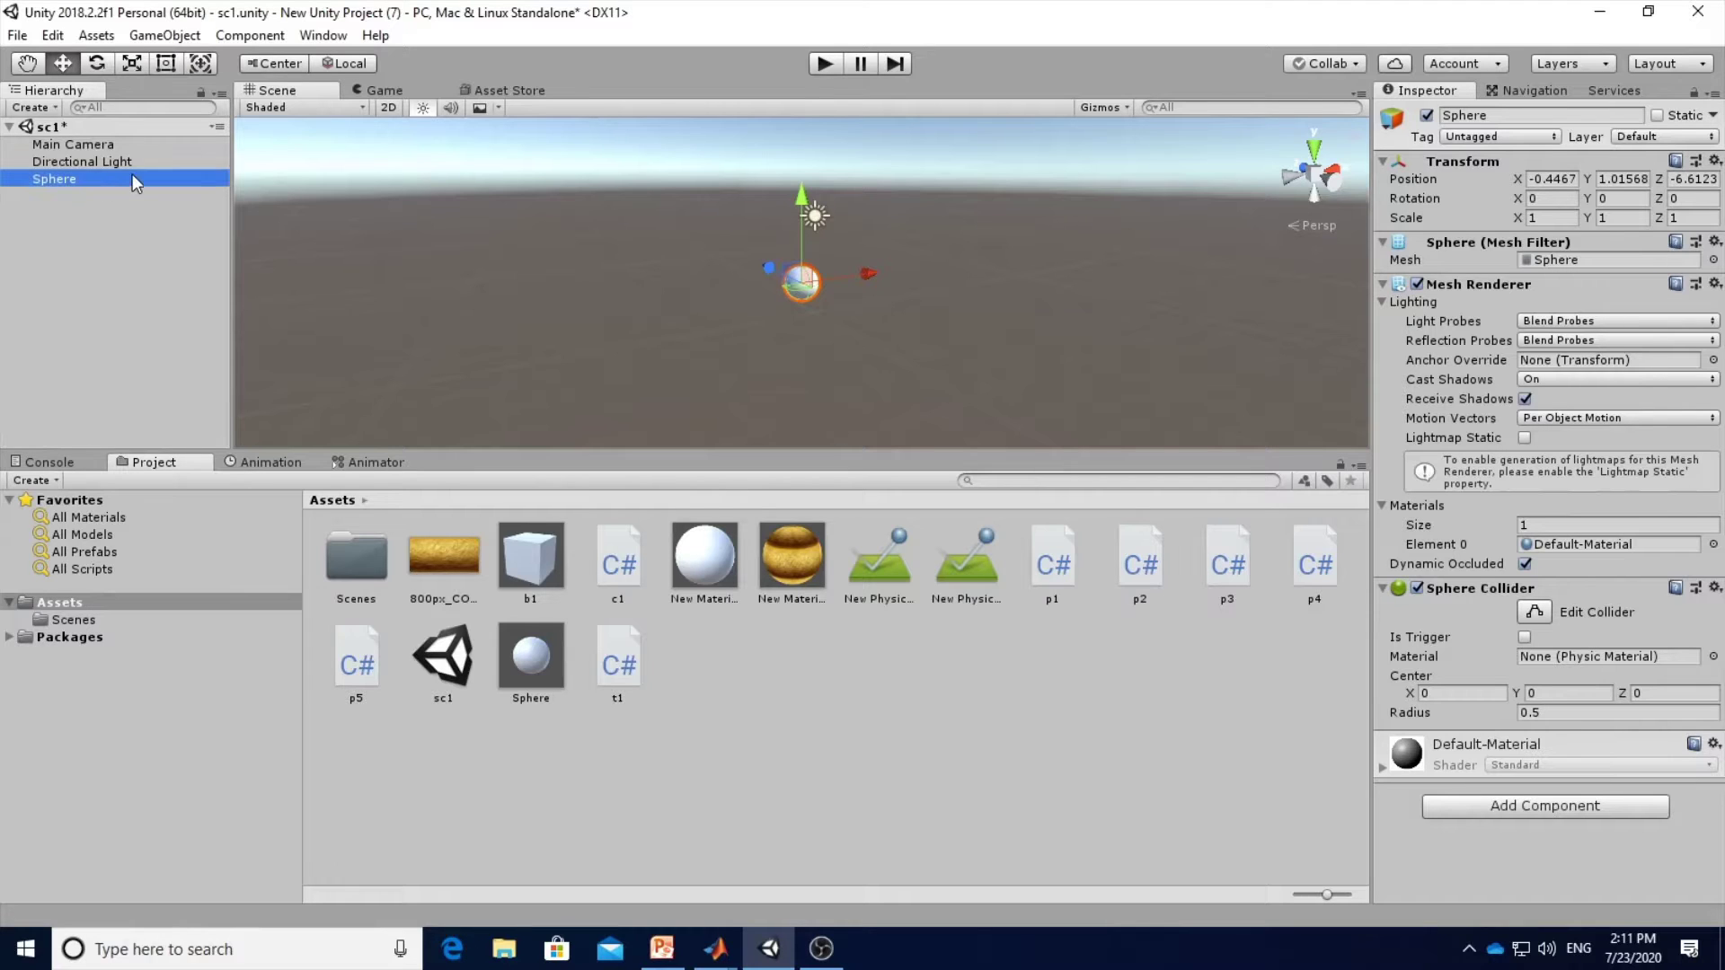
{"action": "left_click", "coordinate": [1507, 114]}
{"action": "left_click", "coordinate": [1507, 114]}
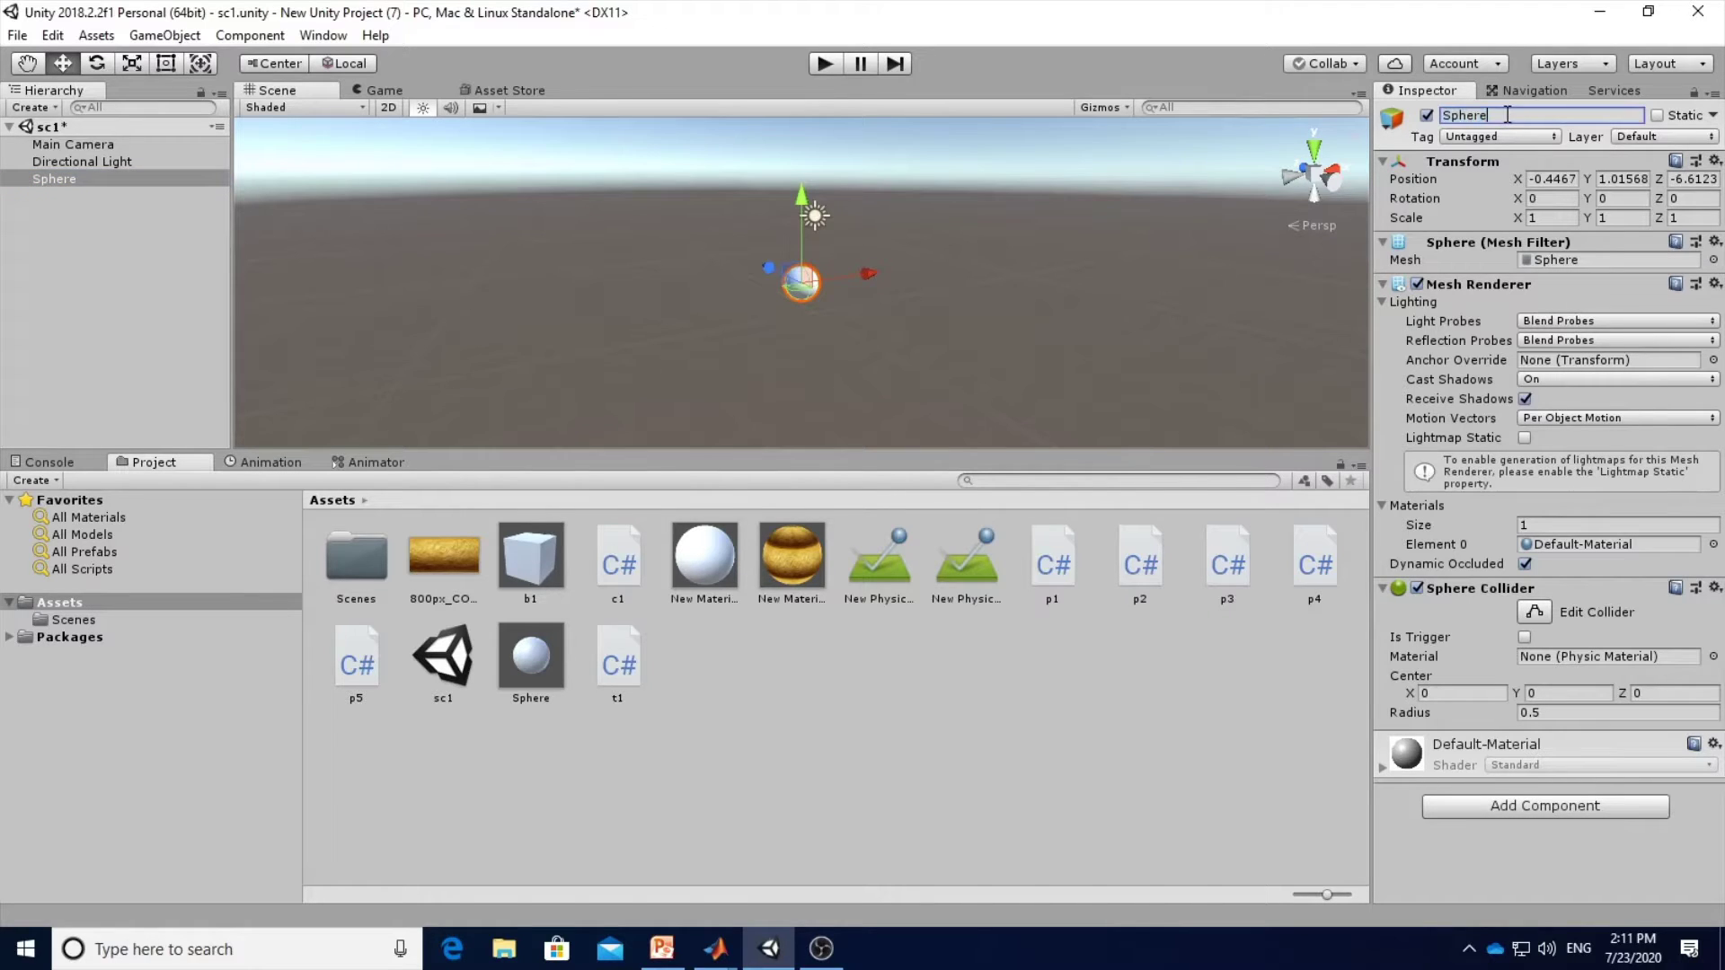
{"action": "key", "text": "BackSpace"}
{"action": "key", "text": "BackSpace"}
{"action": "key", "text": "BackSpace"}
{"action": "key", "text": "BackSpace"}
{"action": "type", "text": "1"}
{"action": "key", "text": "Return"}
{"action": "left_click", "coordinate": [75, 179]}
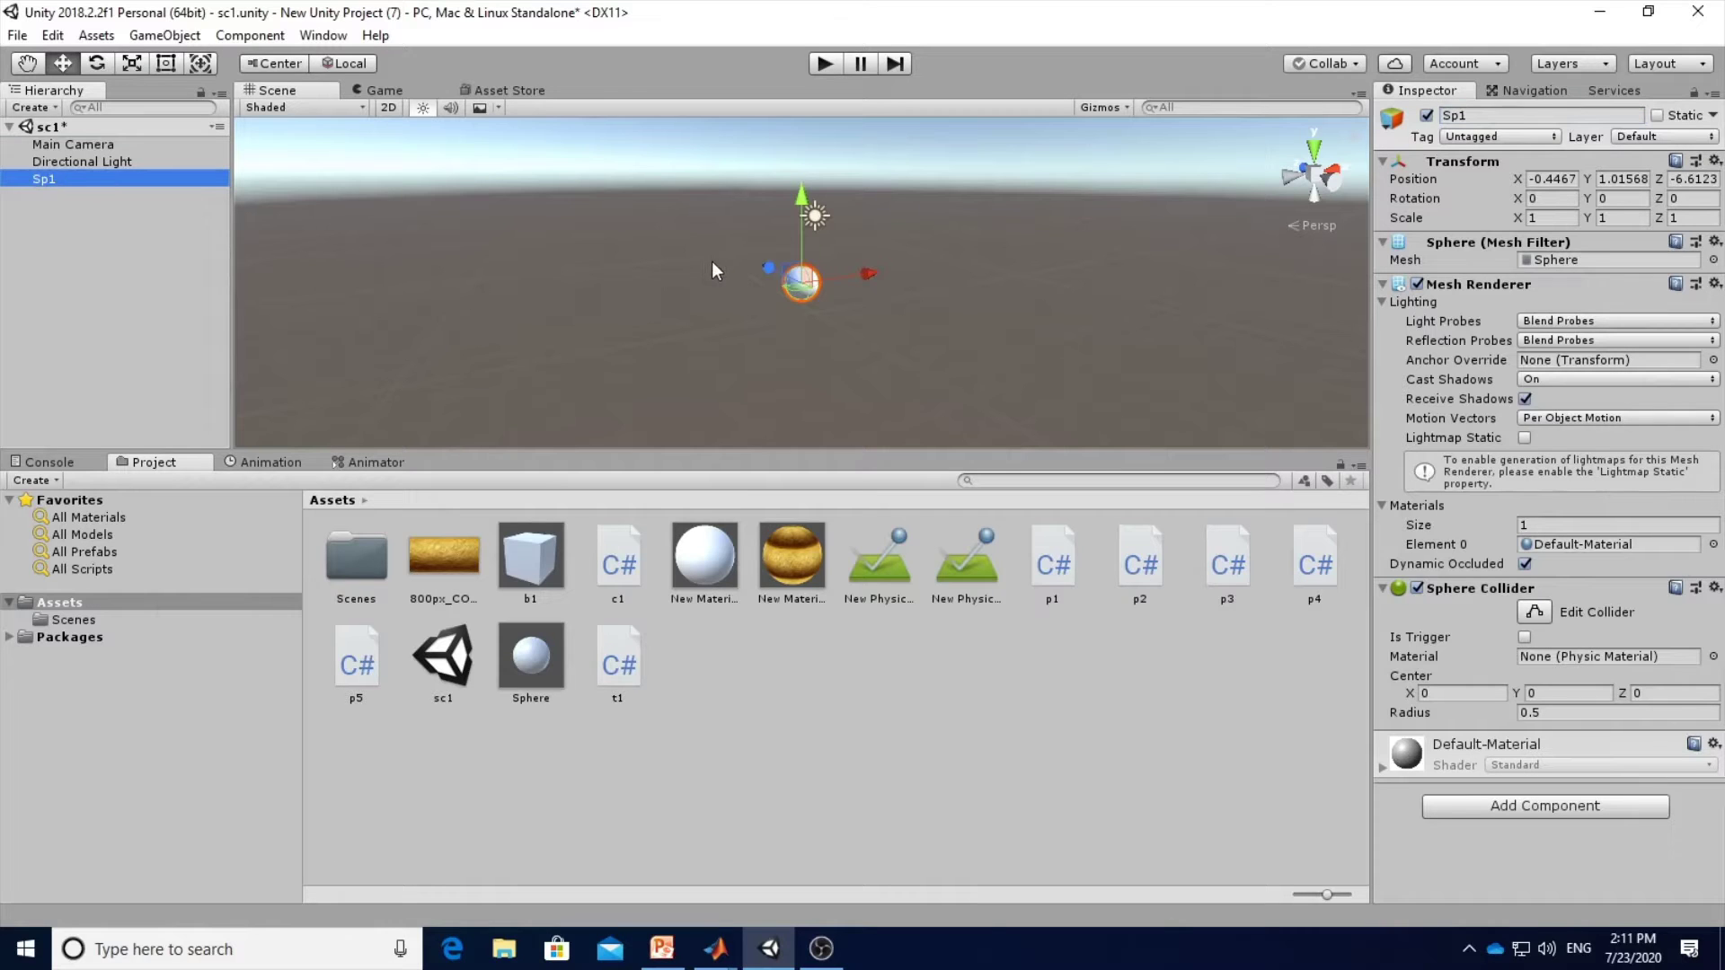
Drag Sp1 into Assets as a prefab, delete it from the scene, and select the prefab.
{"action": "mouse_move", "coordinate": [85, 185]}
{"action": "left_mouse_down"}
{"action": "mouse_move", "coordinate": [849, 468]}
{"action": "mouse_move", "coordinate": [793, 673]}
{"action": "left_mouse_up"}
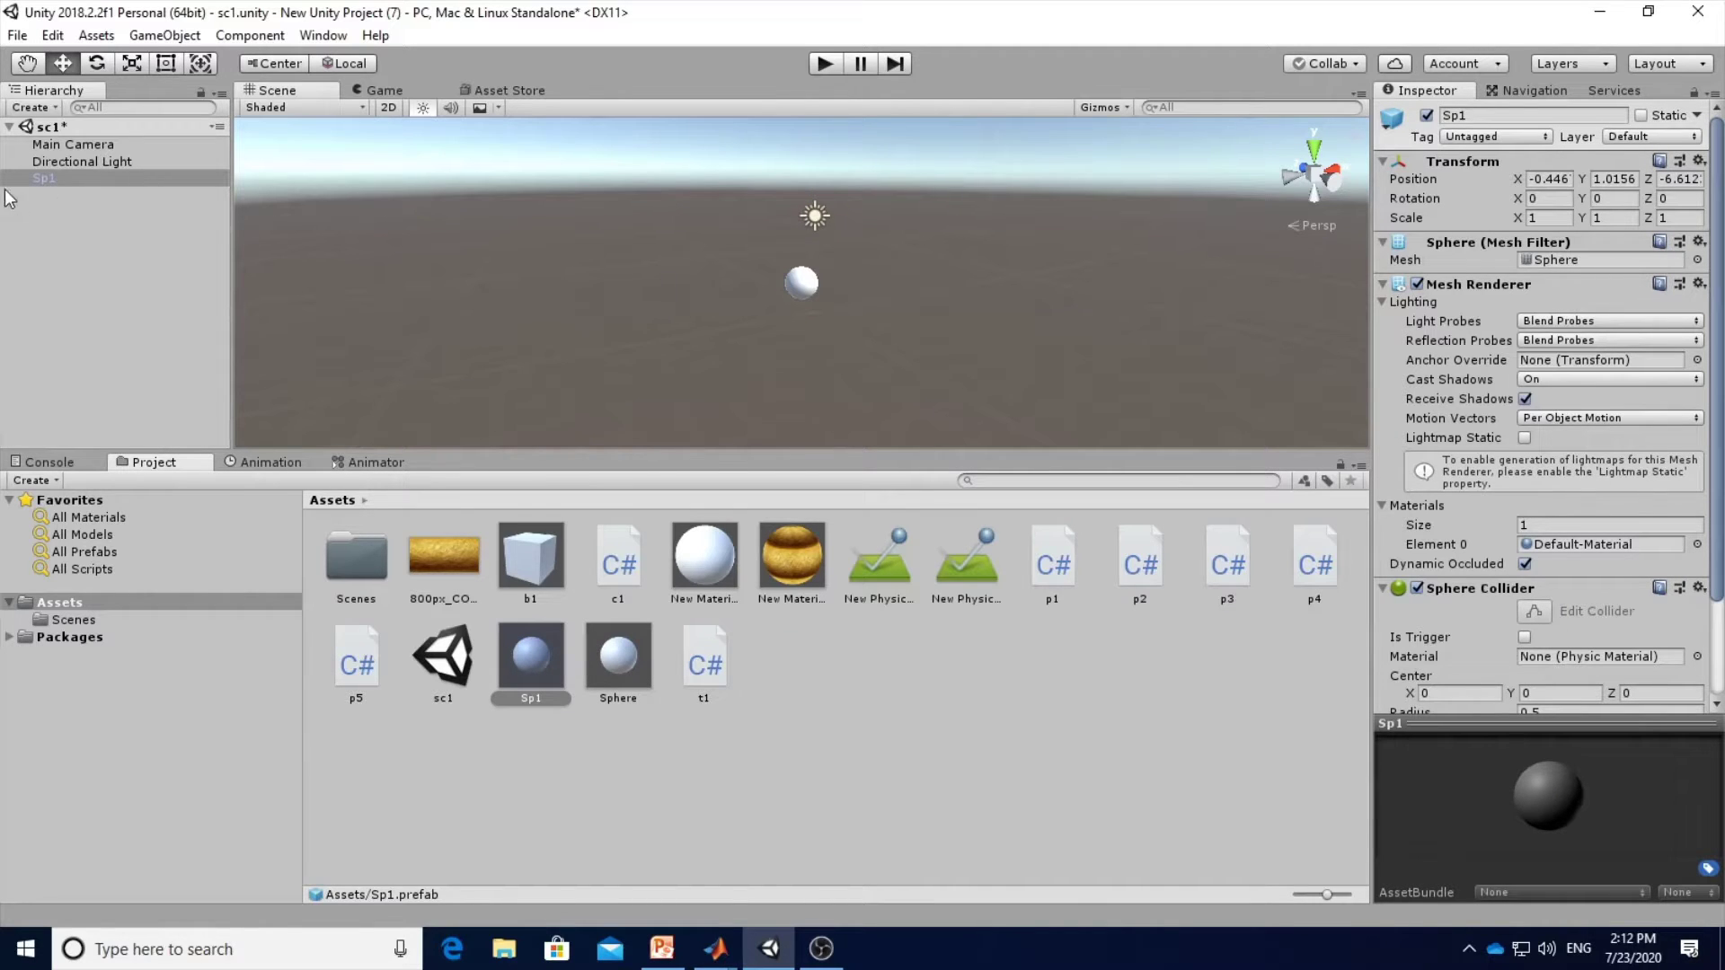
{"action": "left_click", "coordinate": [68, 176]}
{"action": "key", "text": "Delete"}
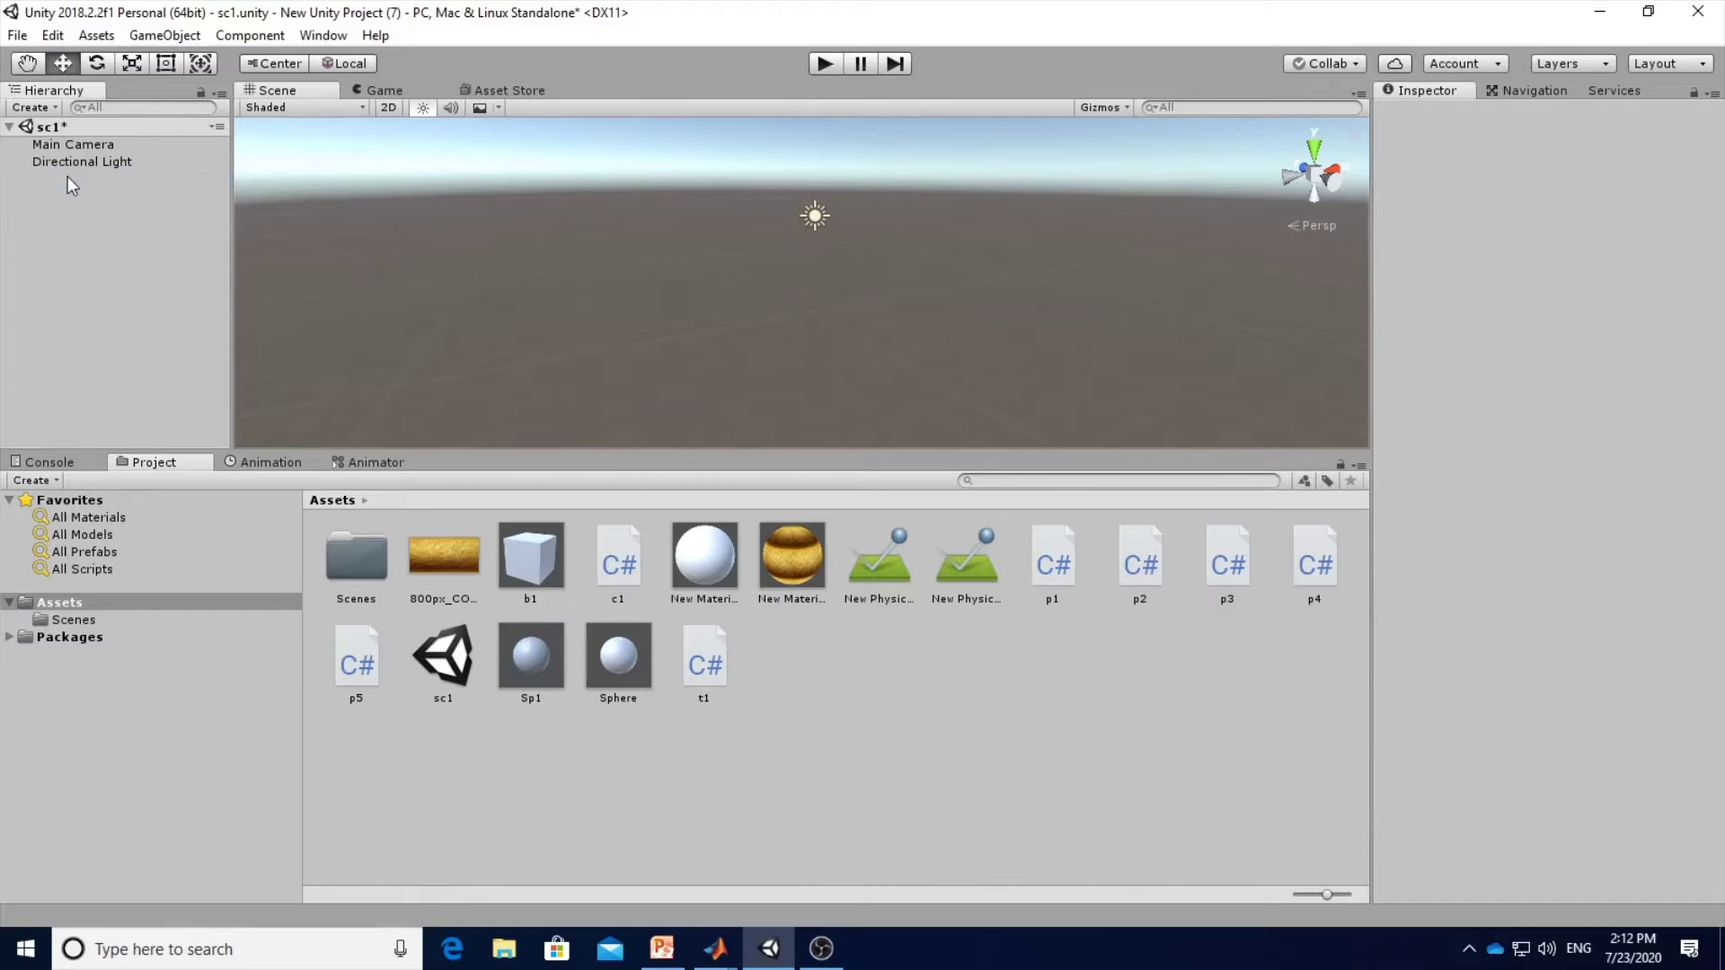
{"action": "left_click", "coordinate": [531, 656]}
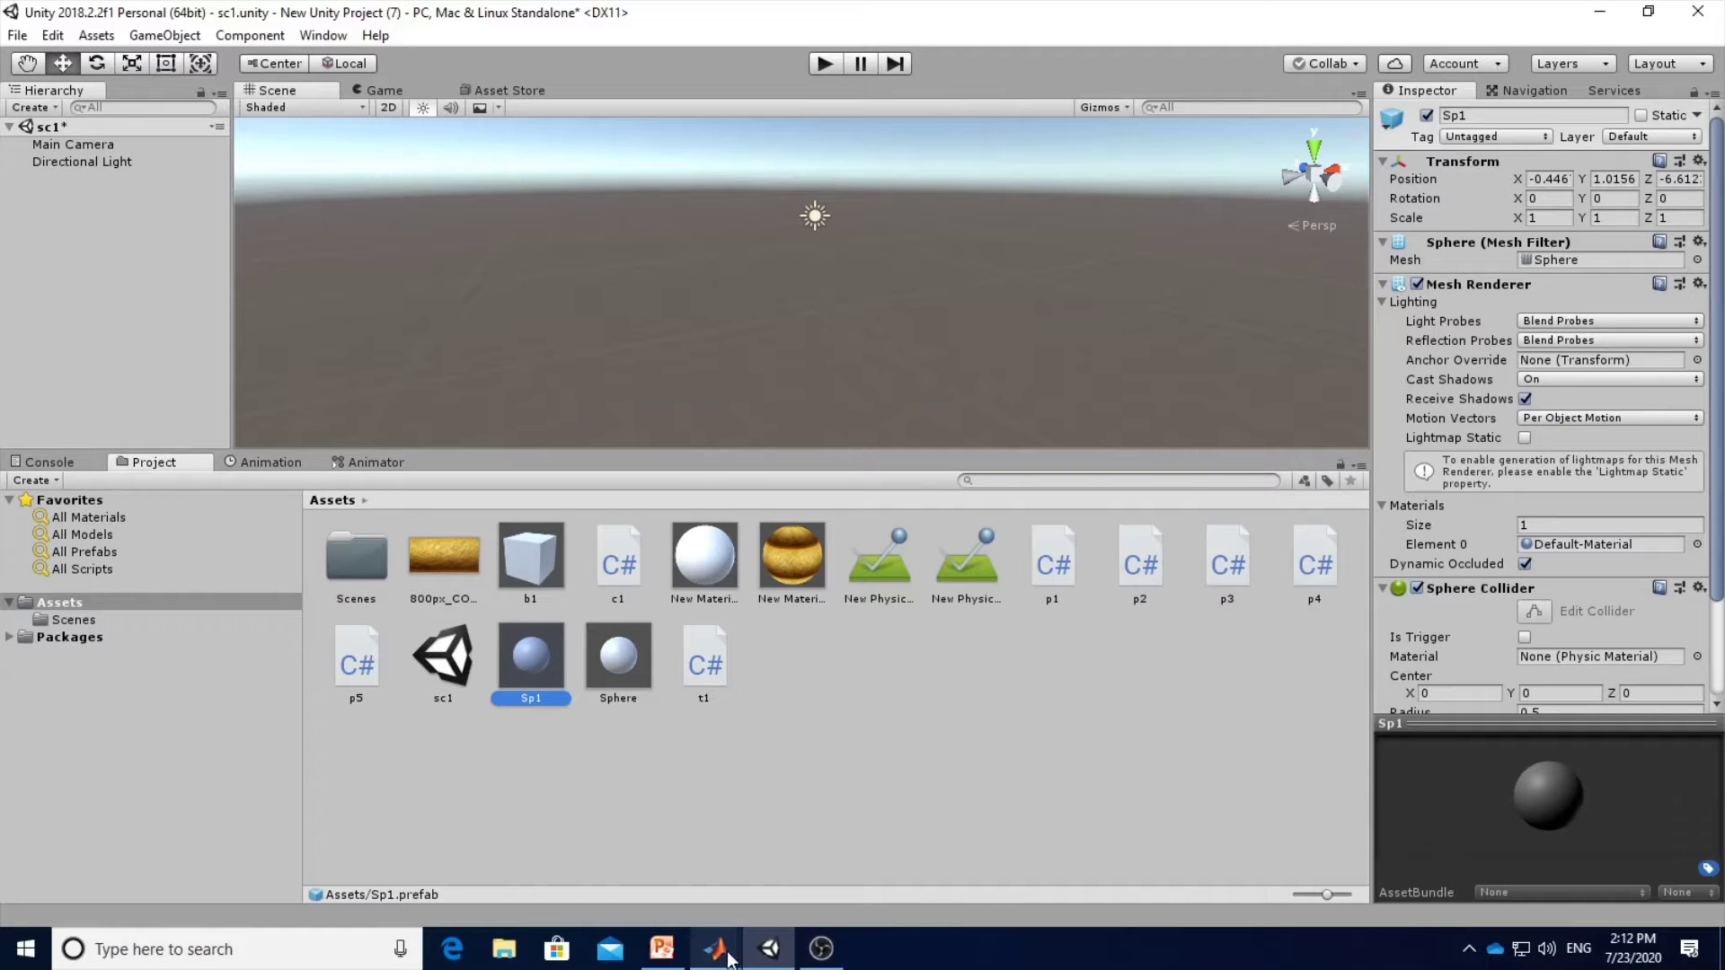
Copy the 'transform.position = Random.insideUnitSphere * 5;' line from the slide 81 code.
{"action": "left_click", "coordinate": [676, 960]}
{"action": "scroll", "coordinate": [859, 703], "scroll_direction": "down", "scroll_amount": 1}
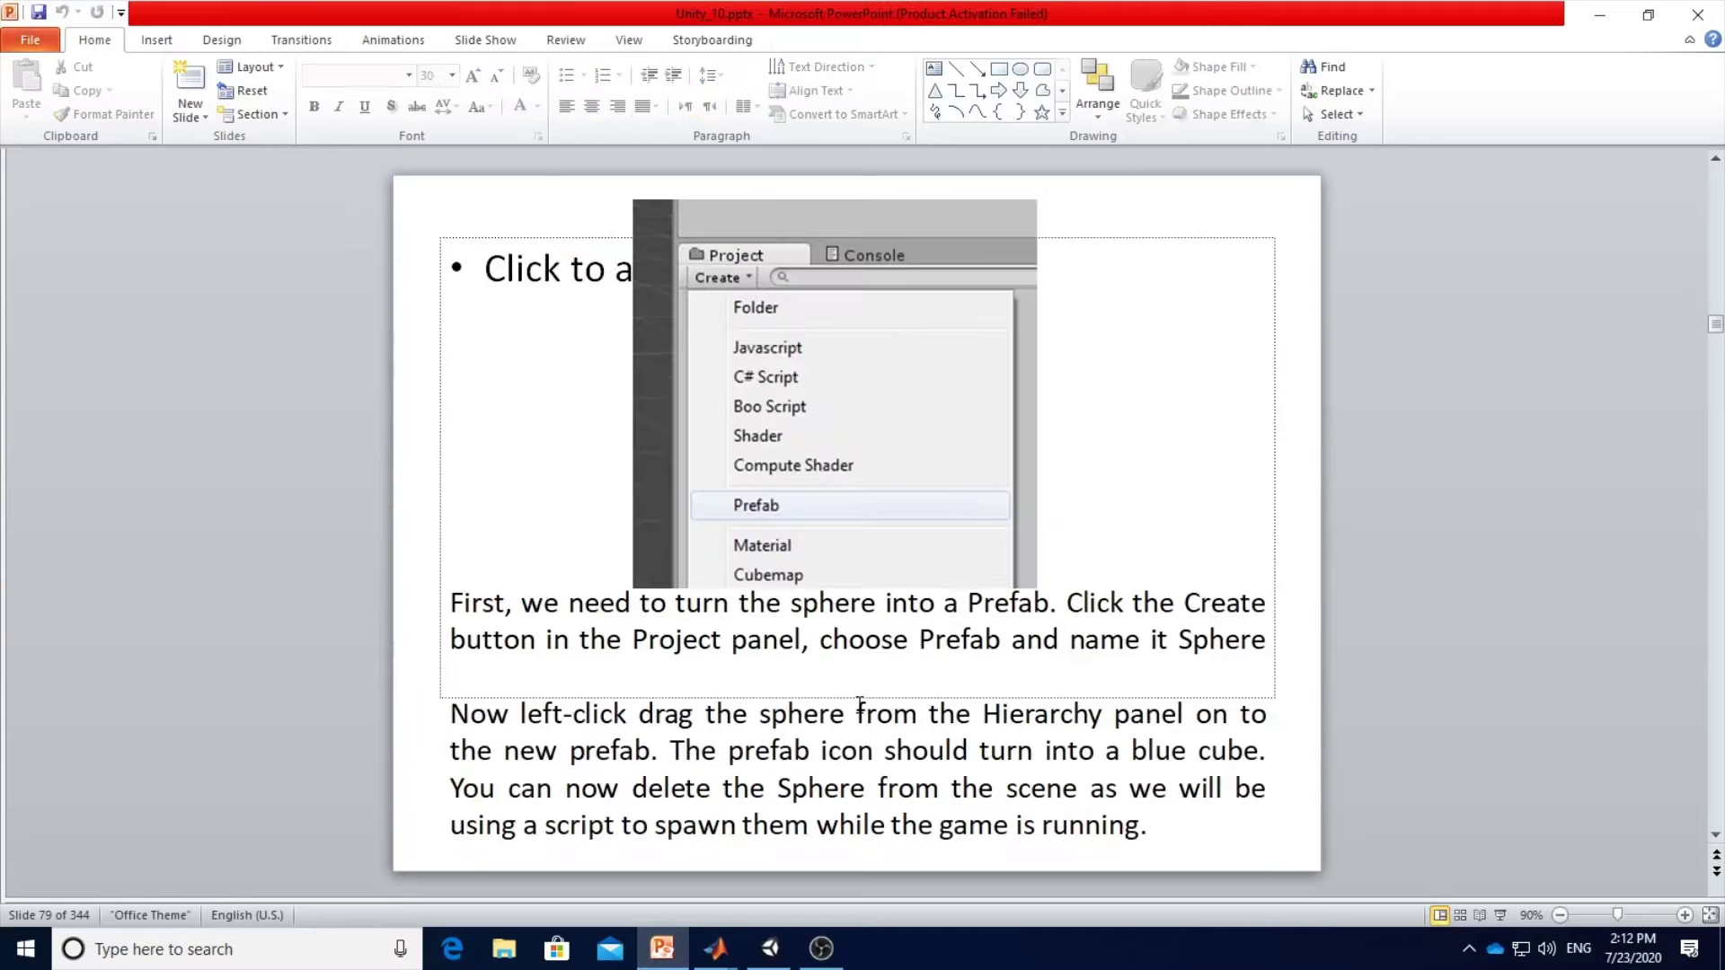
{"action": "scroll", "coordinate": [860, 703], "scroll_direction": "down", "scroll_amount": 1}
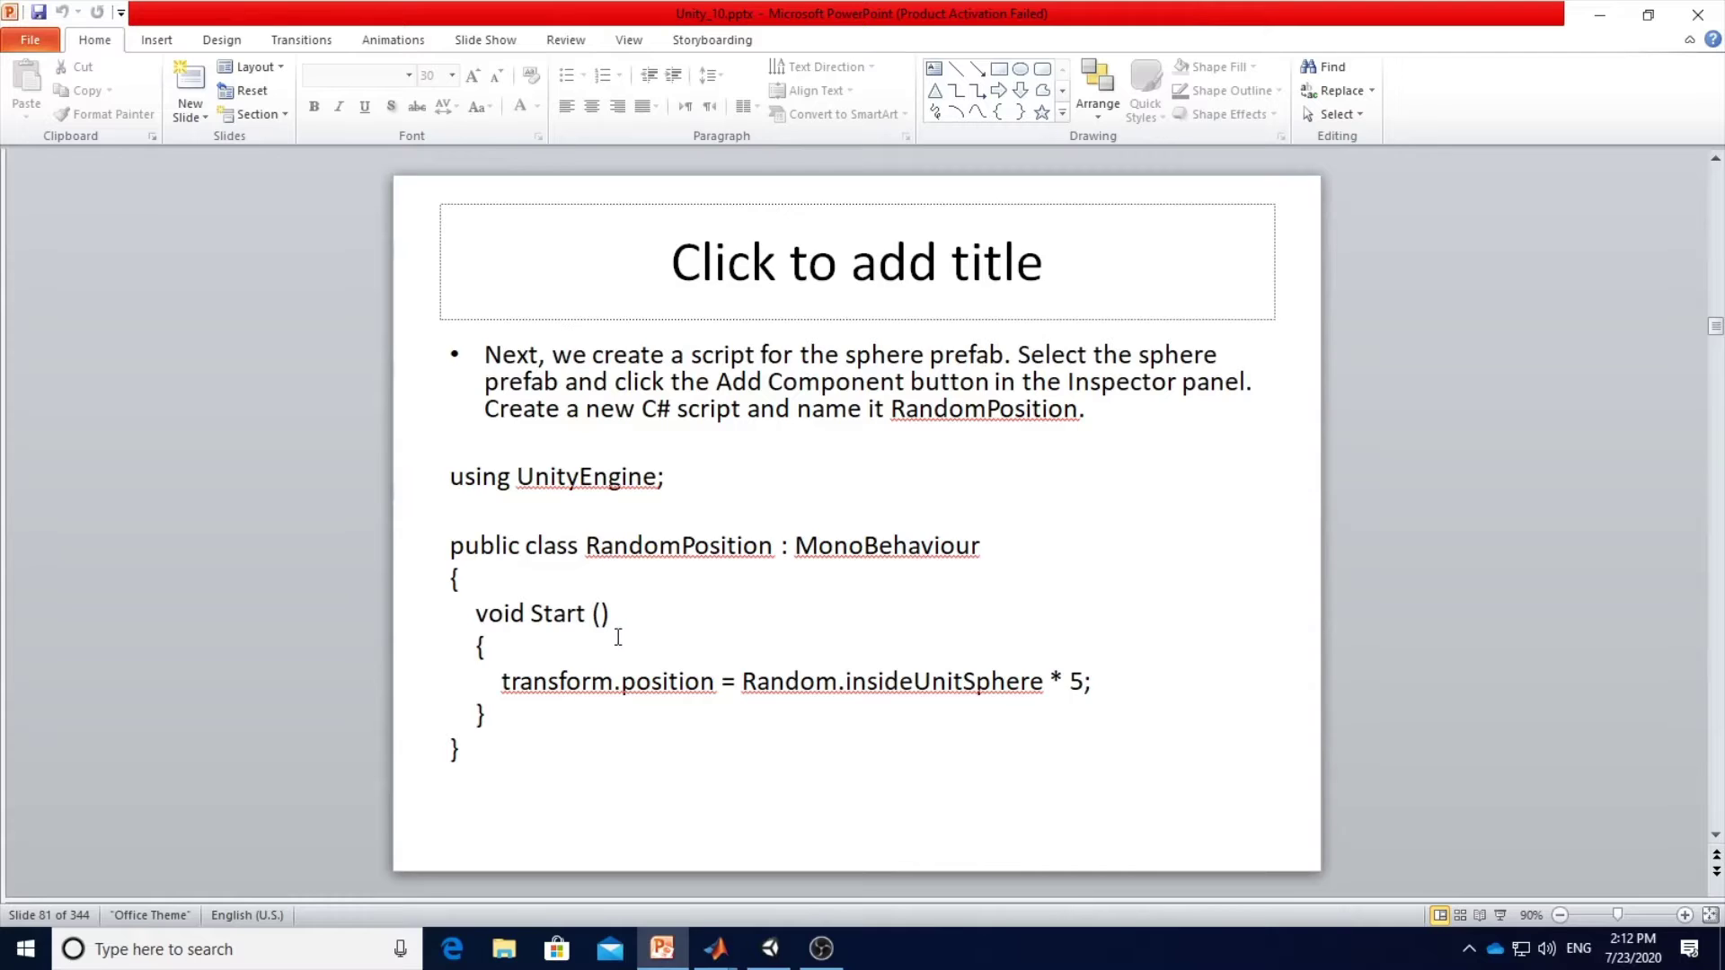
{"action": "left_click", "coordinate": [573, 653]}
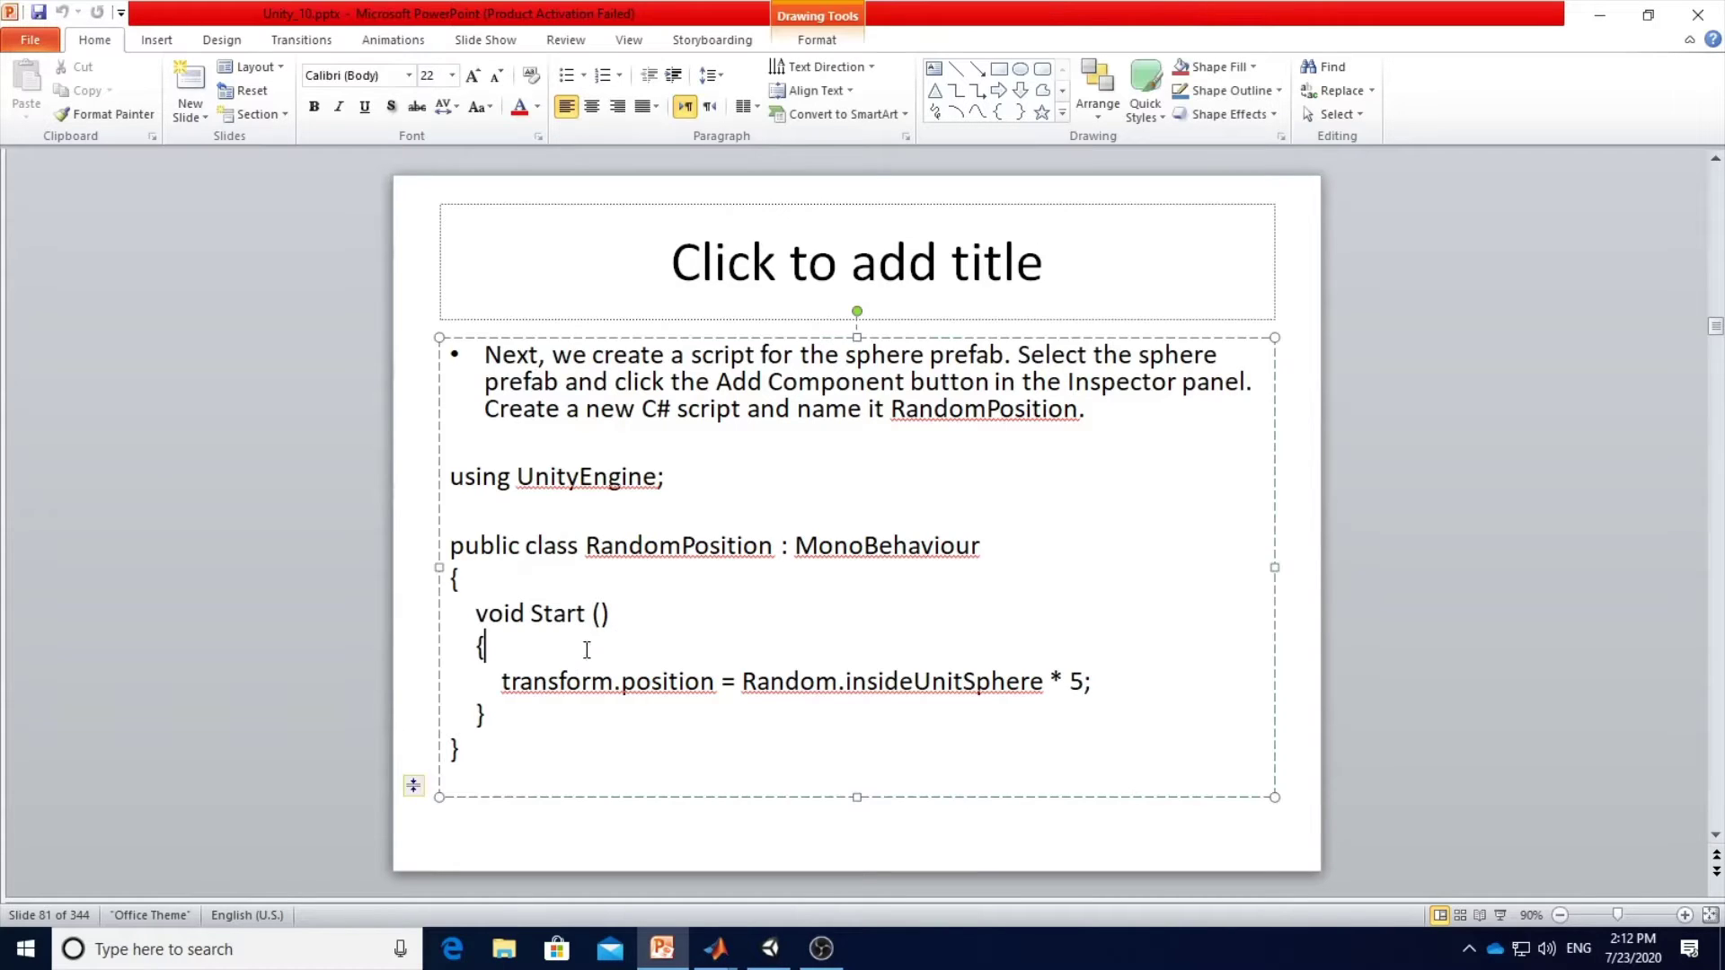
{"action": "left_click_drag", "start_coordinate": [490, 669], "coordinate": [1111, 681]}
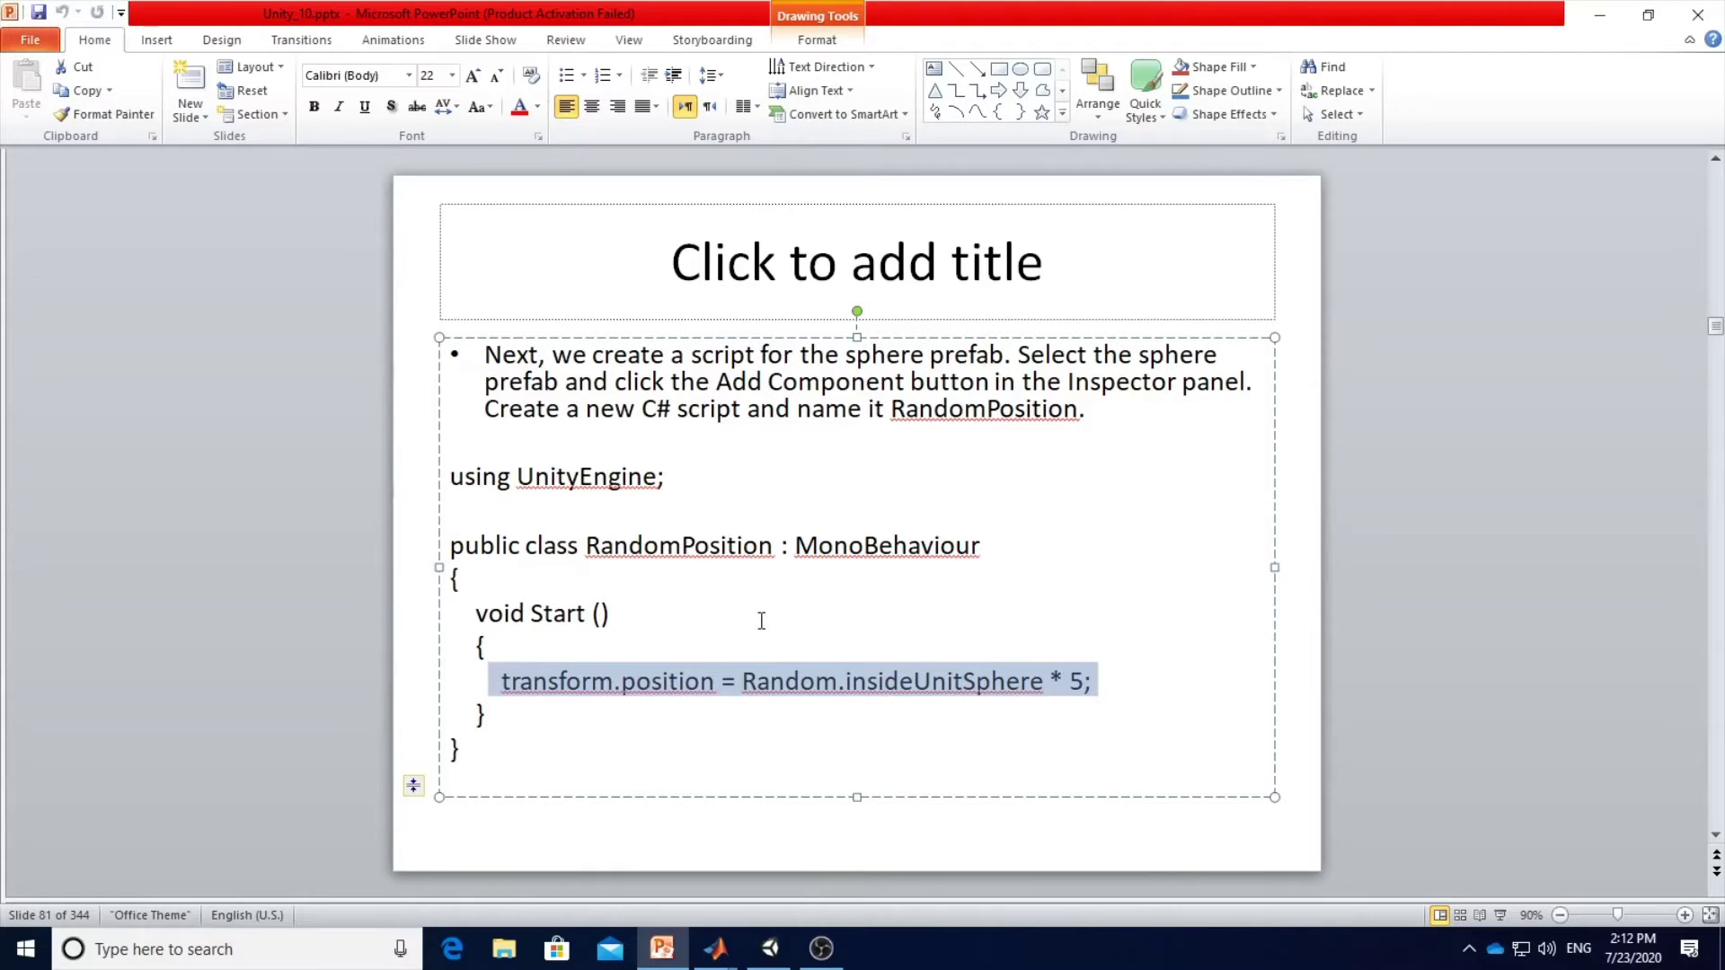
{"action": "key", "text": "ctrl+c"}
{"action": "key", "text": "alt+Tab"}
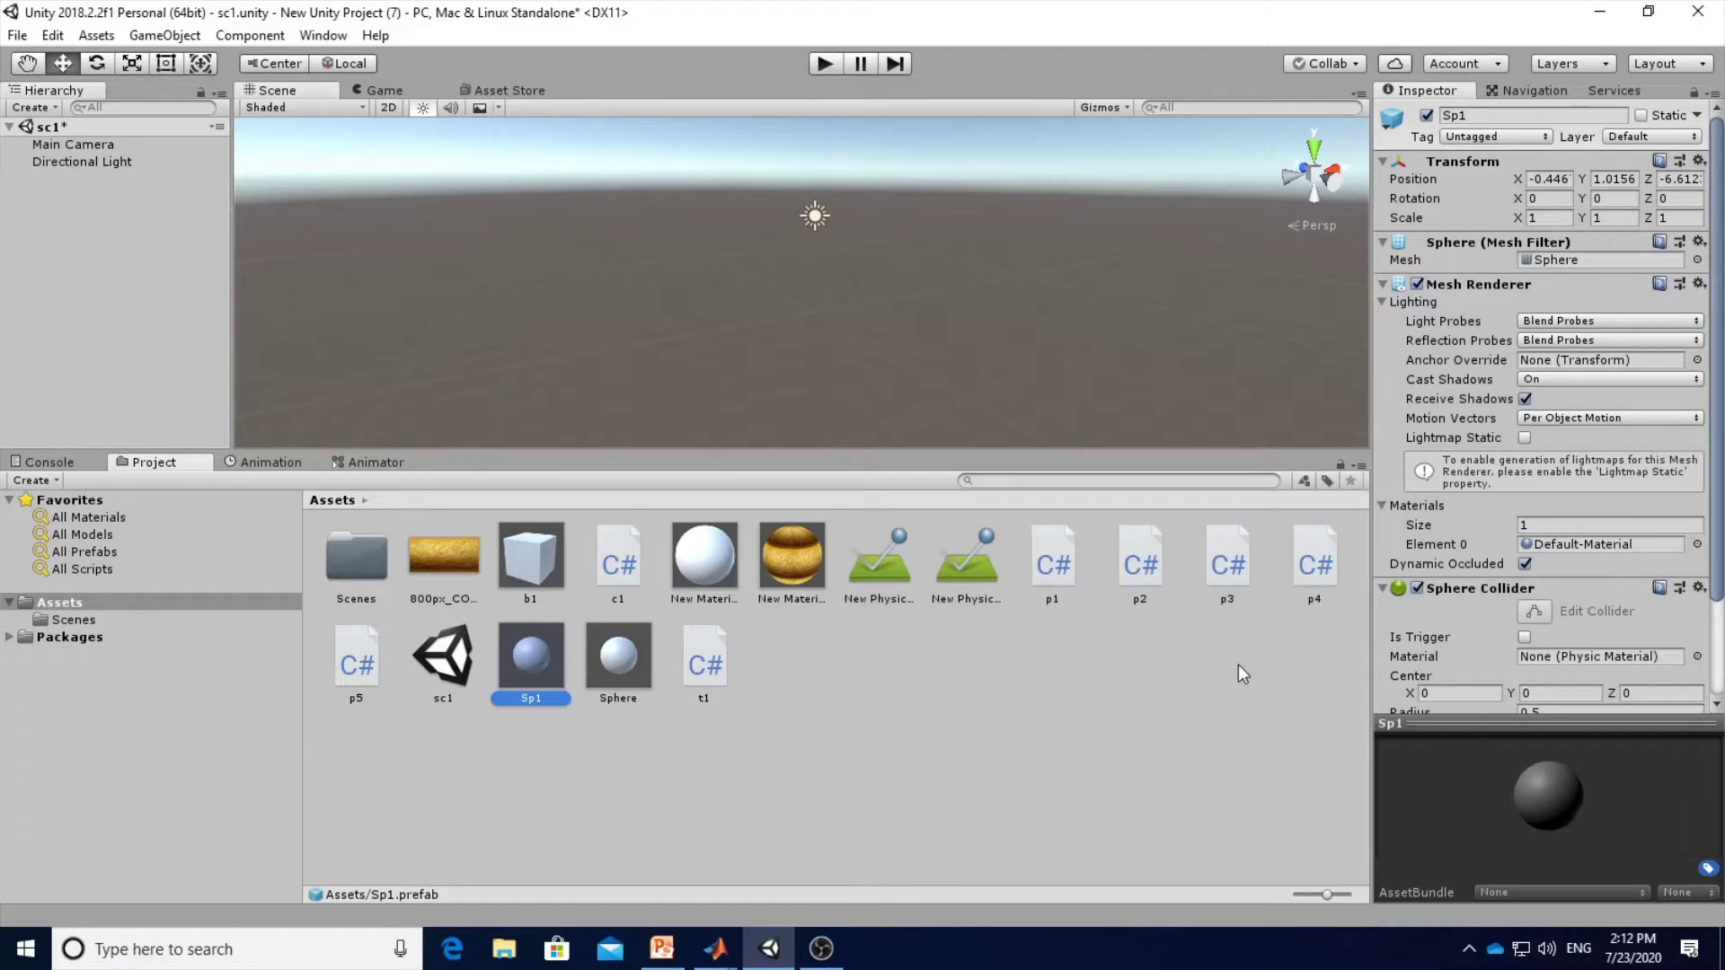
Create a new script named sp11 and attach it to the Sp1 prefab.
{"action": "scroll", "coordinate": [1546, 683], "scroll_direction": "down", "scroll_amount": 3}
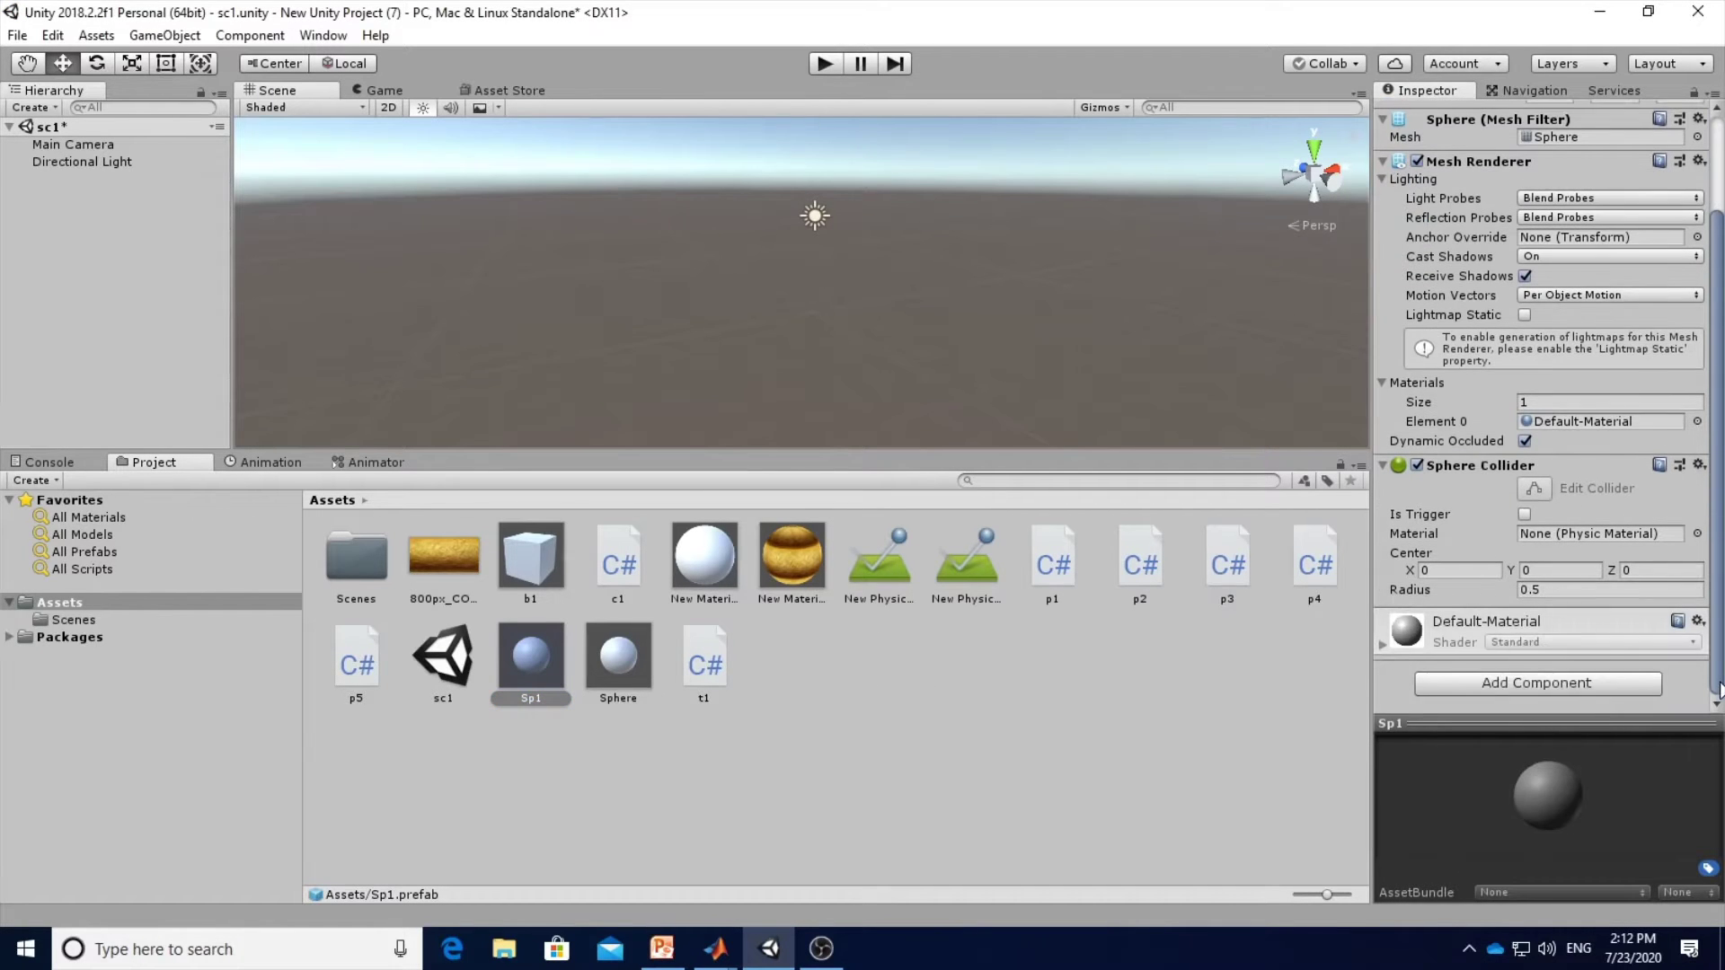
{"action": "left_click", "coordinate": [1540, 682]}
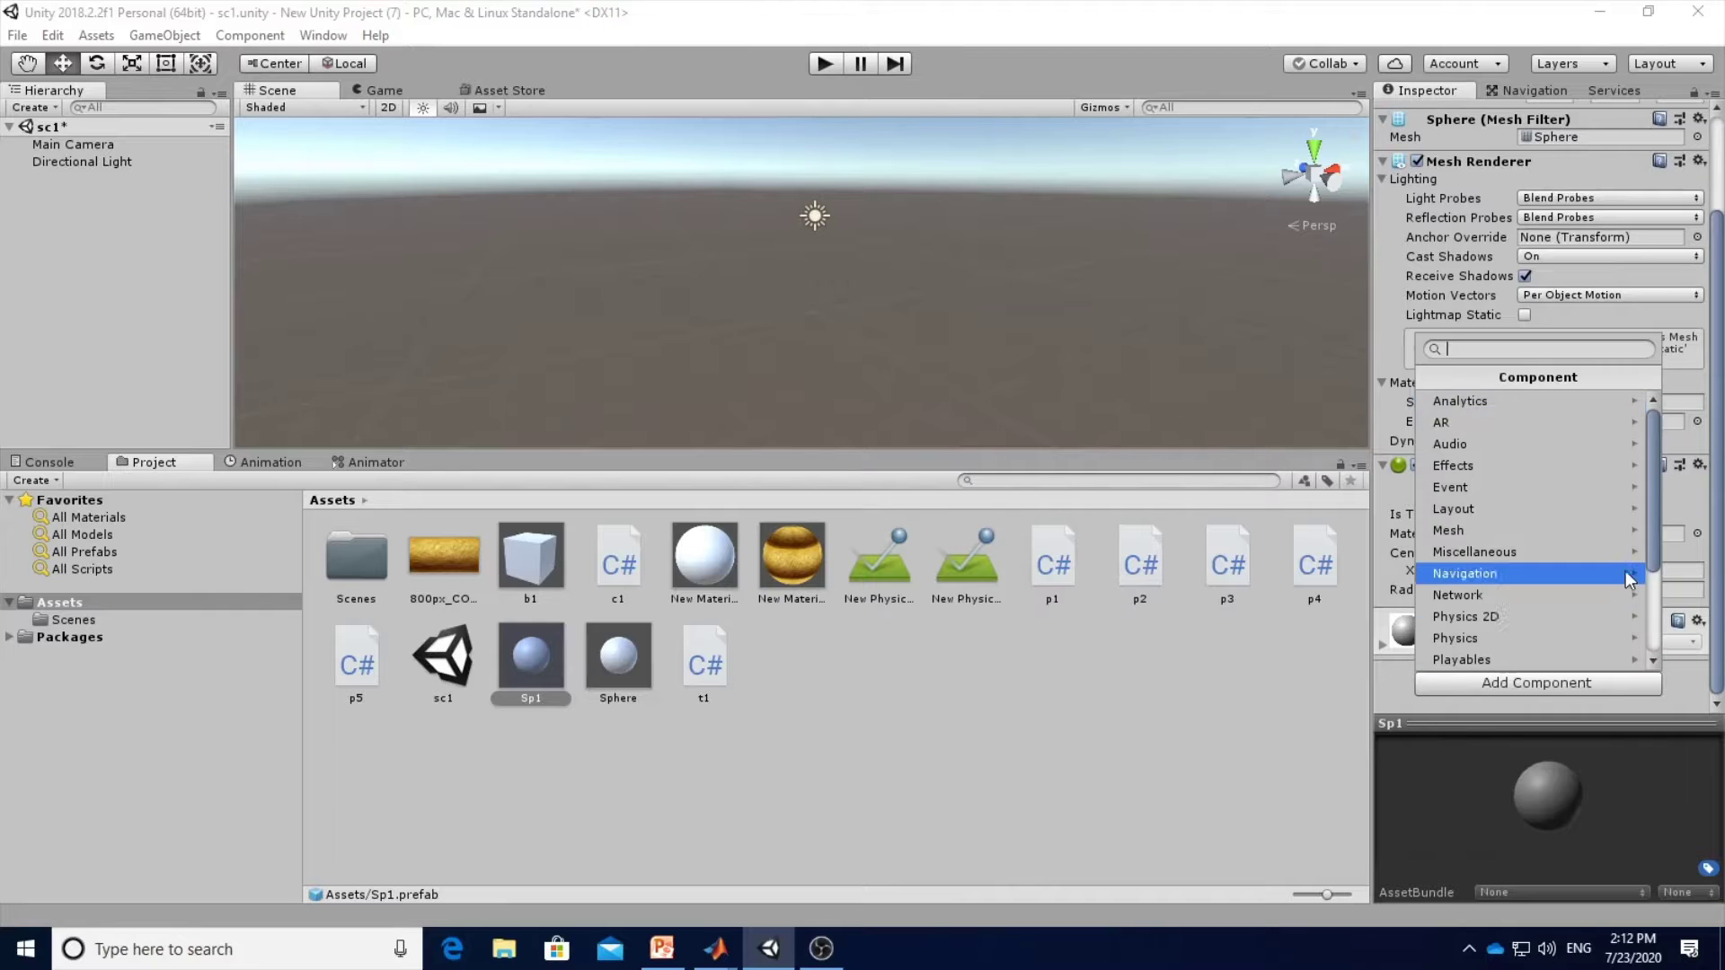
{"action": "left_click_drag", "start_coordinate": [1656, 550], "coordinate": [1652, 650]}
{"action": "left_click", "coordinate": [1502, 656]}
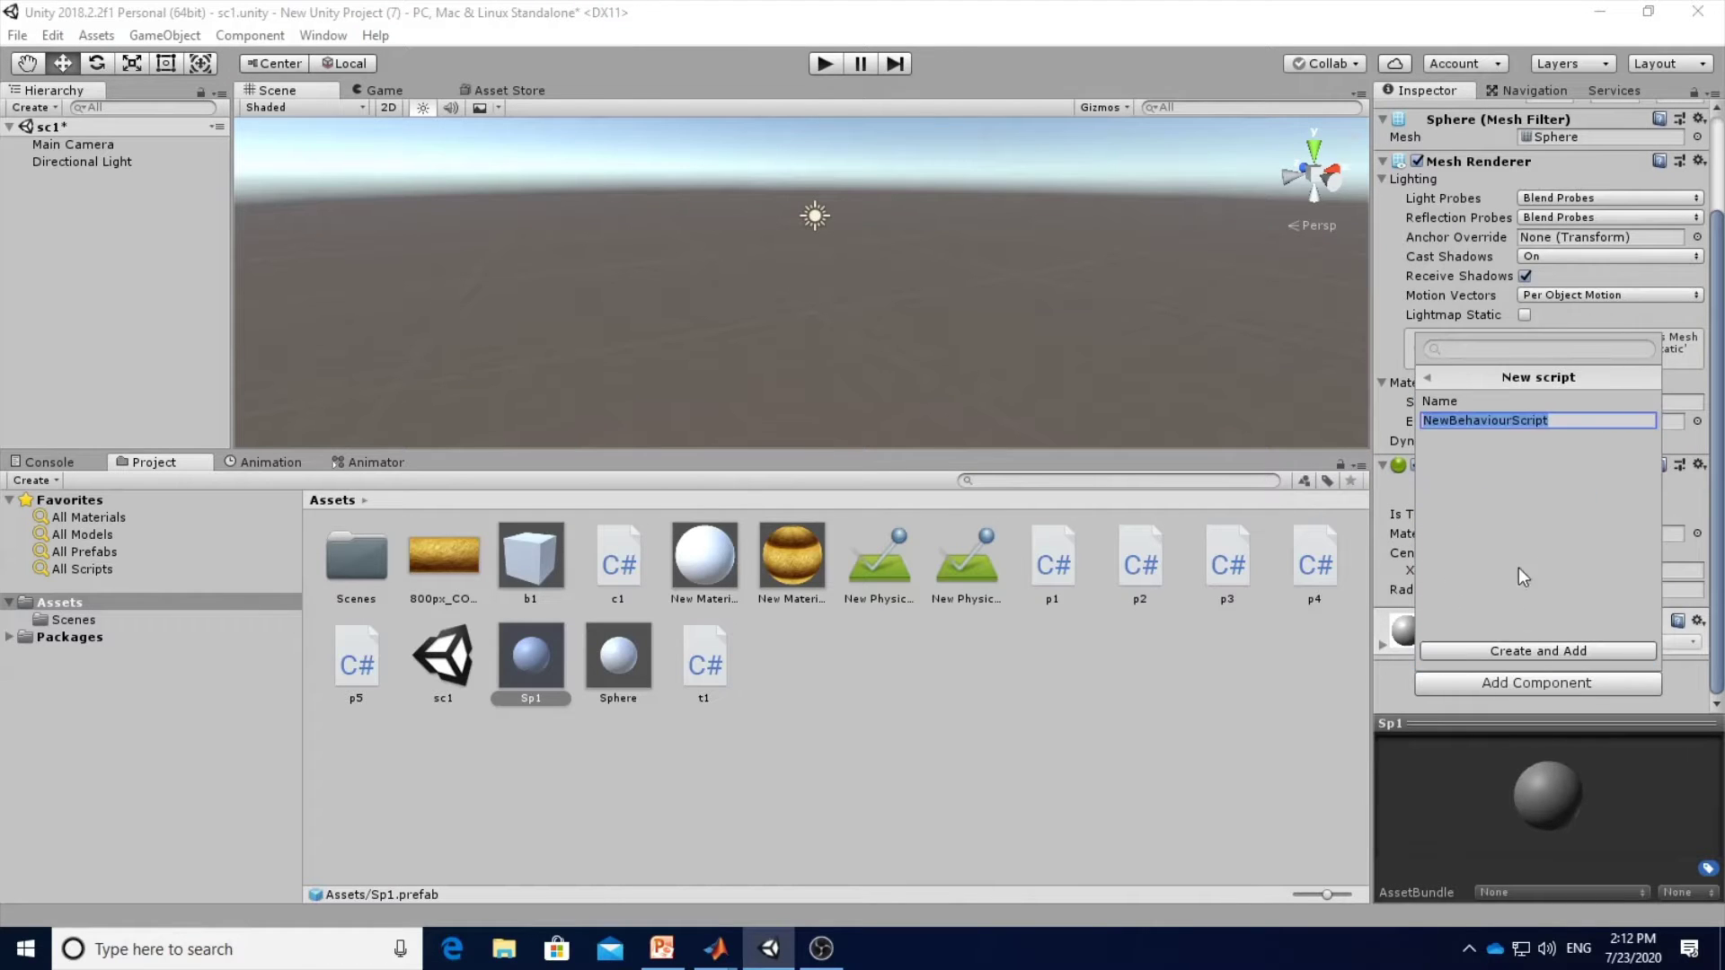
{"action": "type", "text": "sp"}
{"action": "type", "text": "11"}
{"action": "left_click", "coordinate": [1551, 659]}
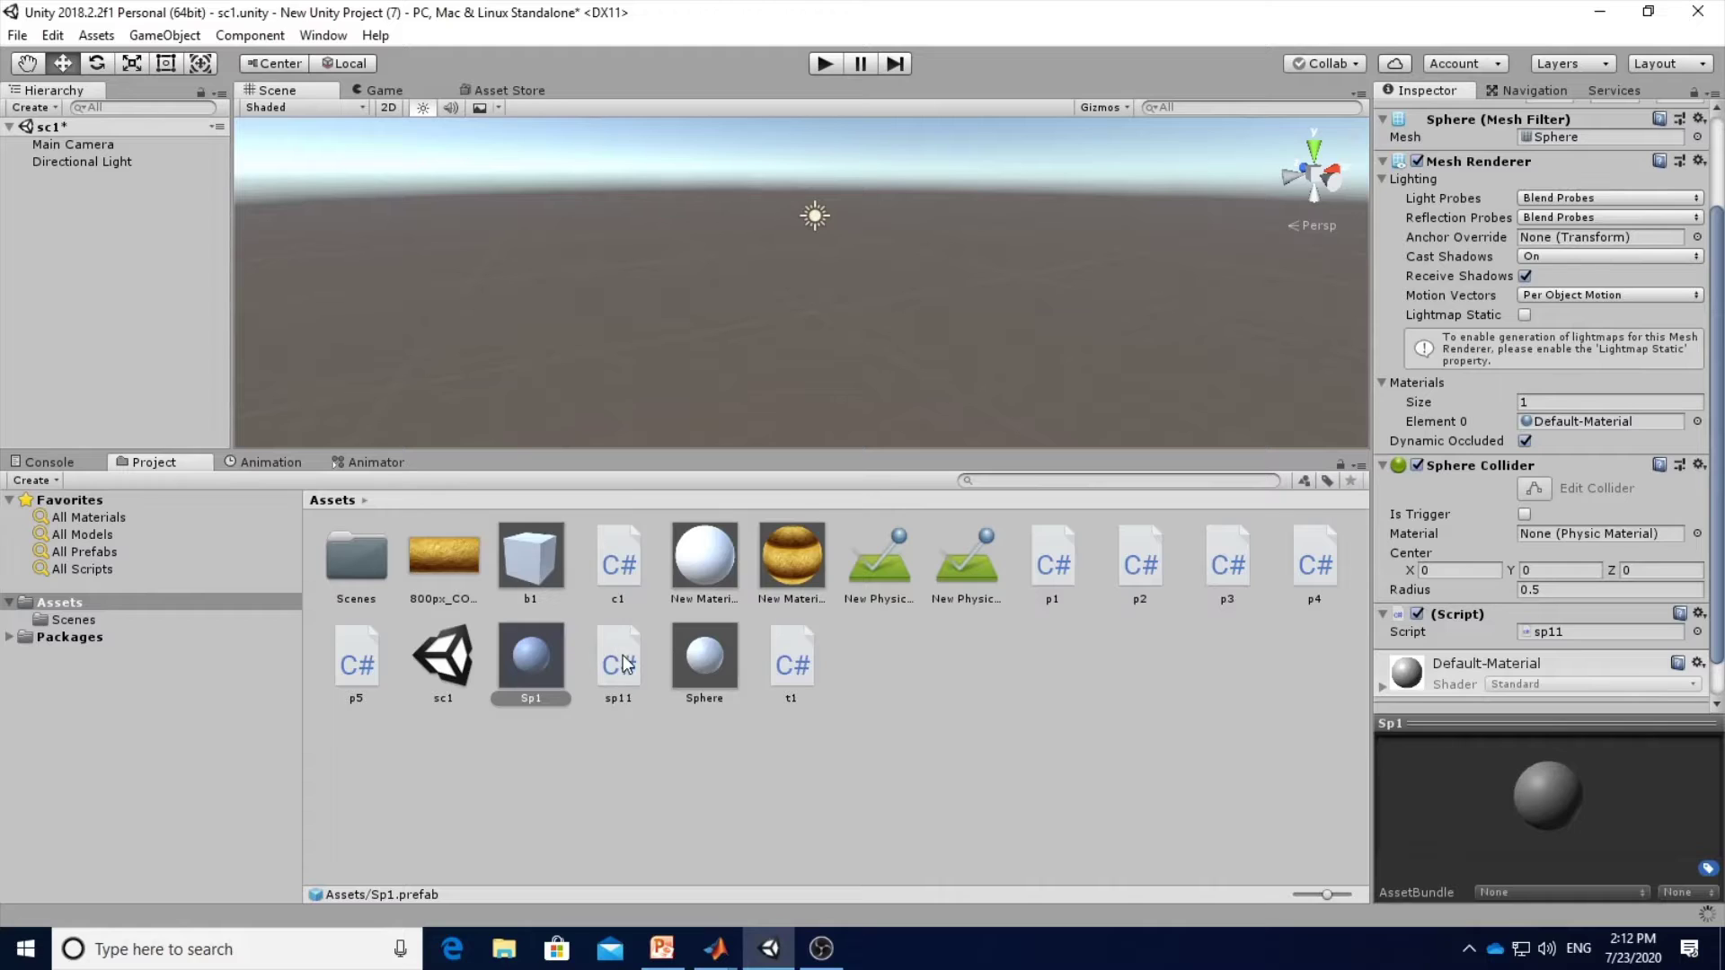
Open the sp11 script asset in Visual Studio.
{"action": "left_click", "coordinate": [620, 670]}
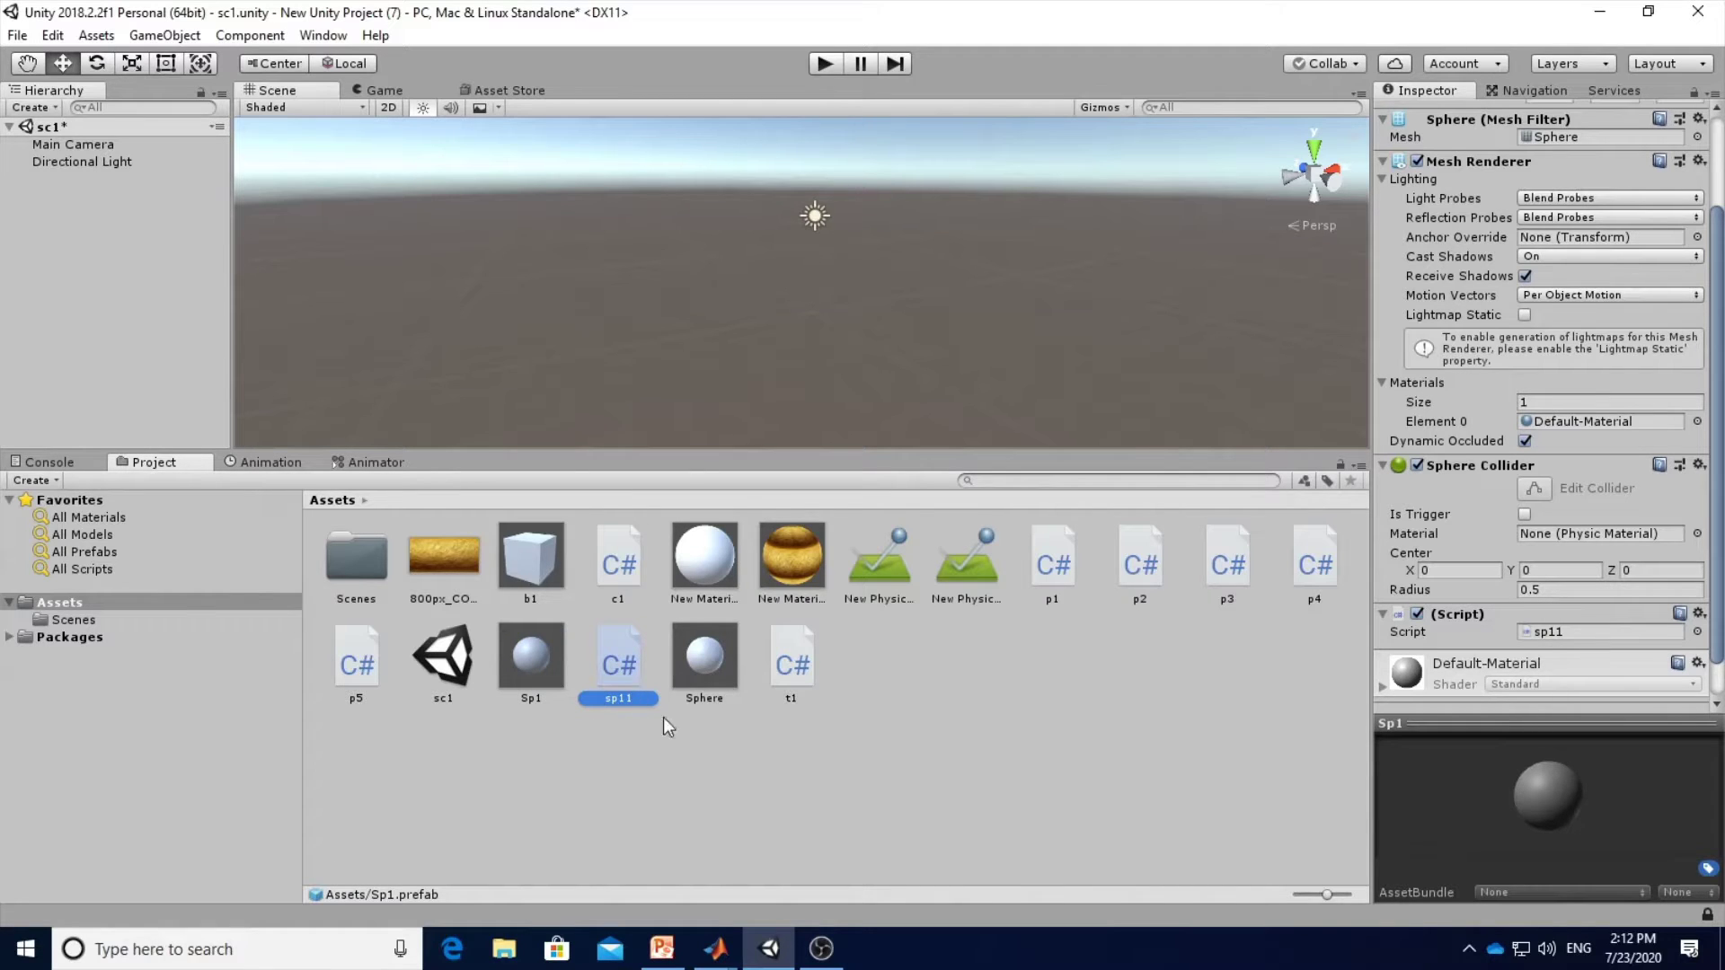
{"action": "left_click", "coordinate": [687, 794]}
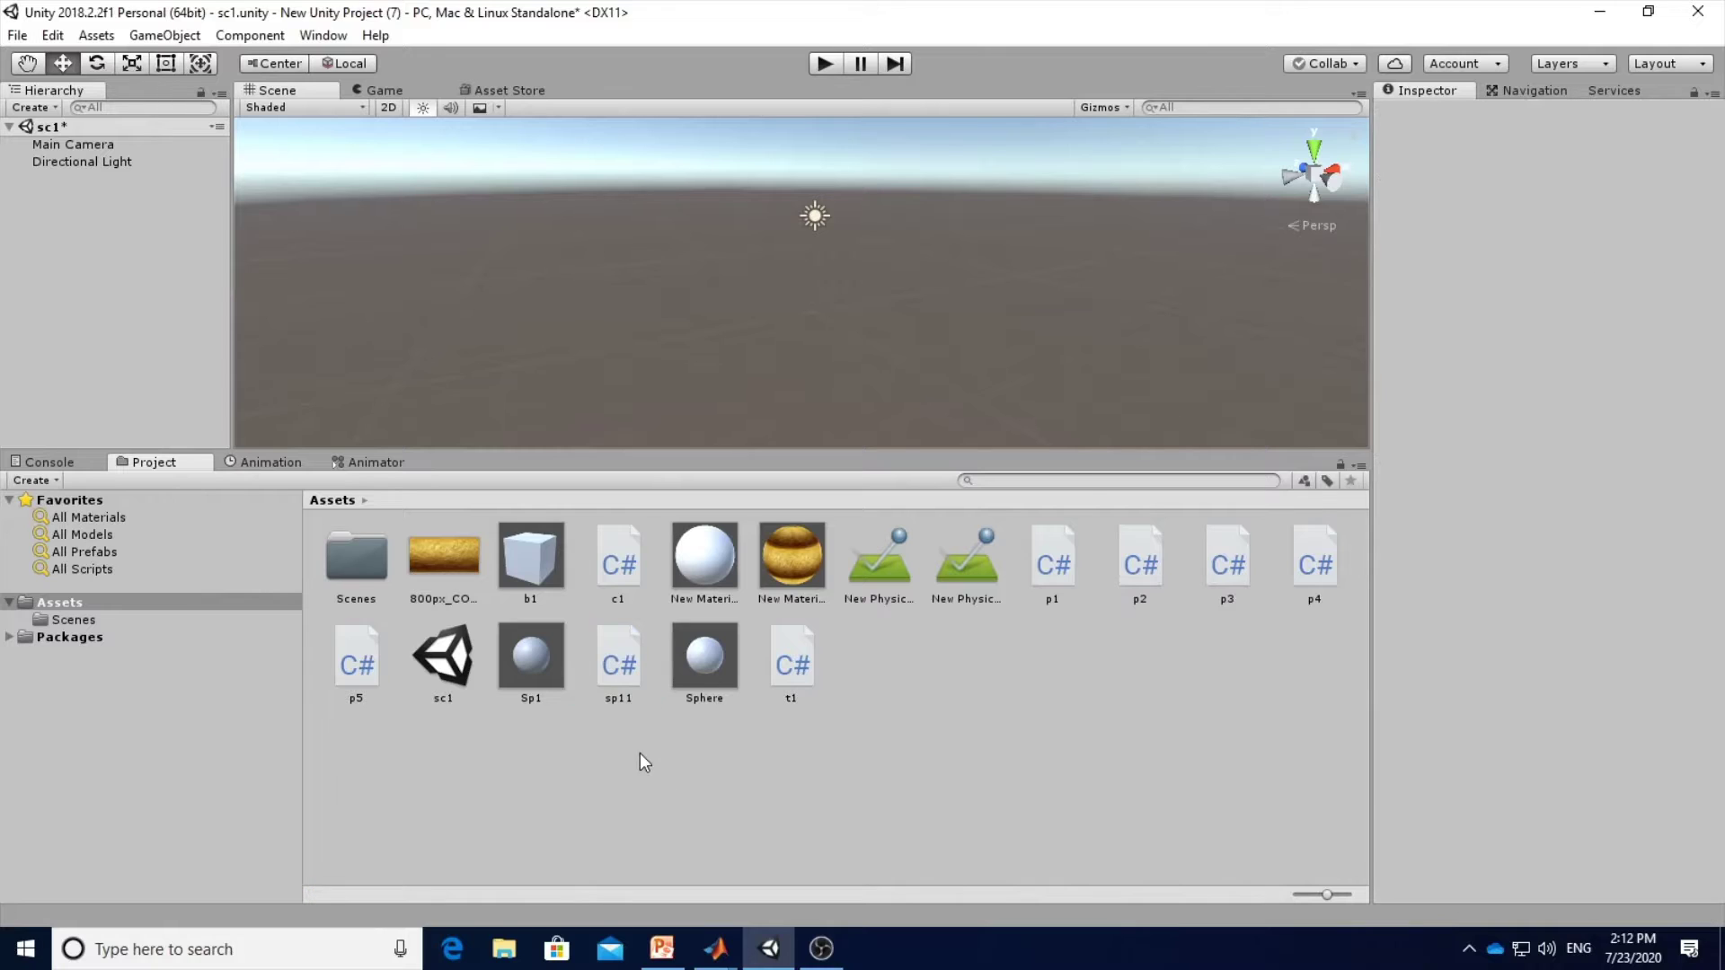
{"action": "left_click", "coordinate": [618, 669]}
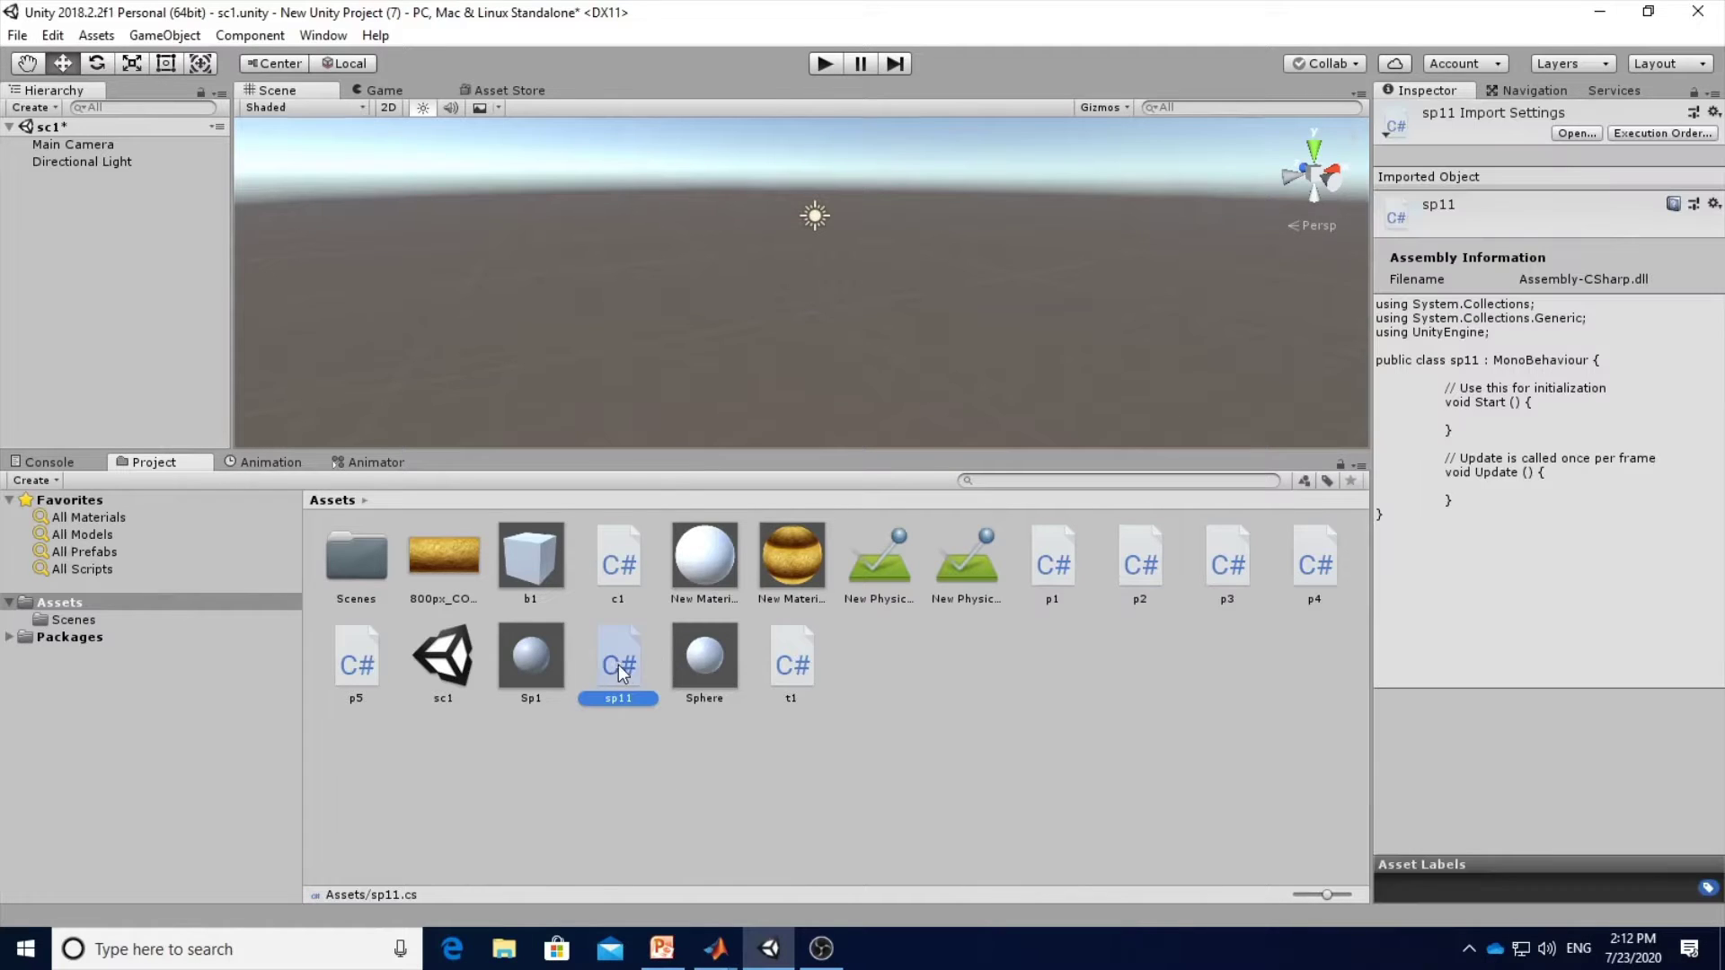
{"action": "double_click", "coordinate": [620, 665]}
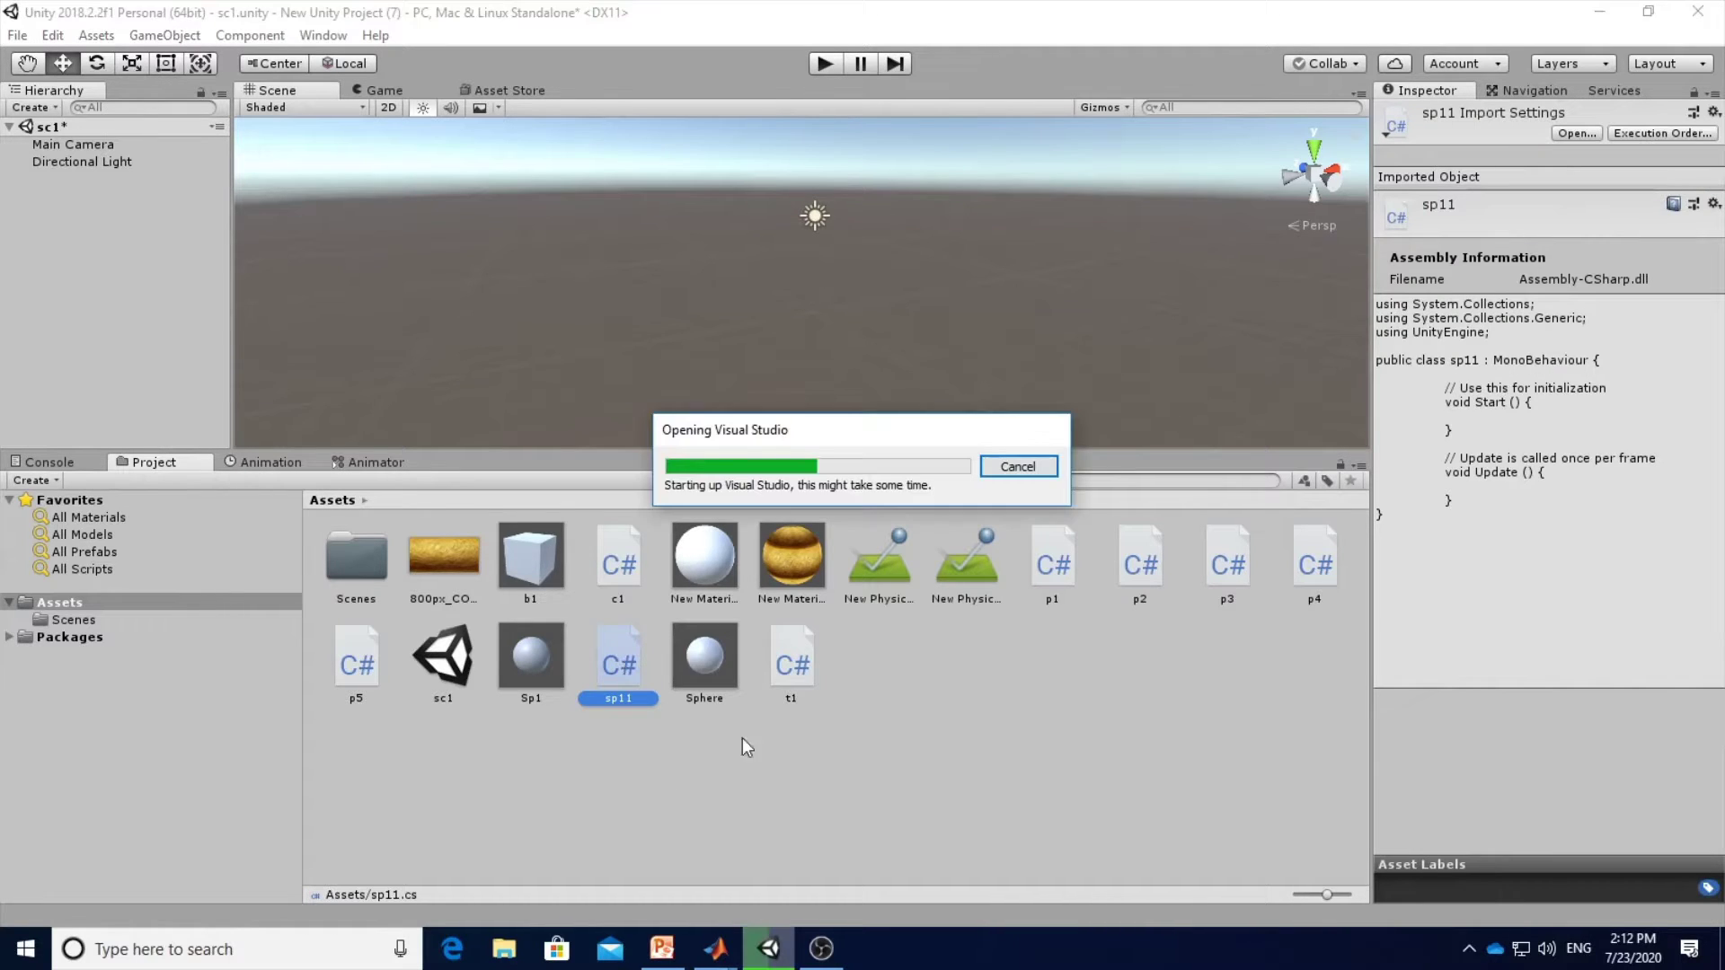
{"action": "left_click", "coordinate": [662, 948]}
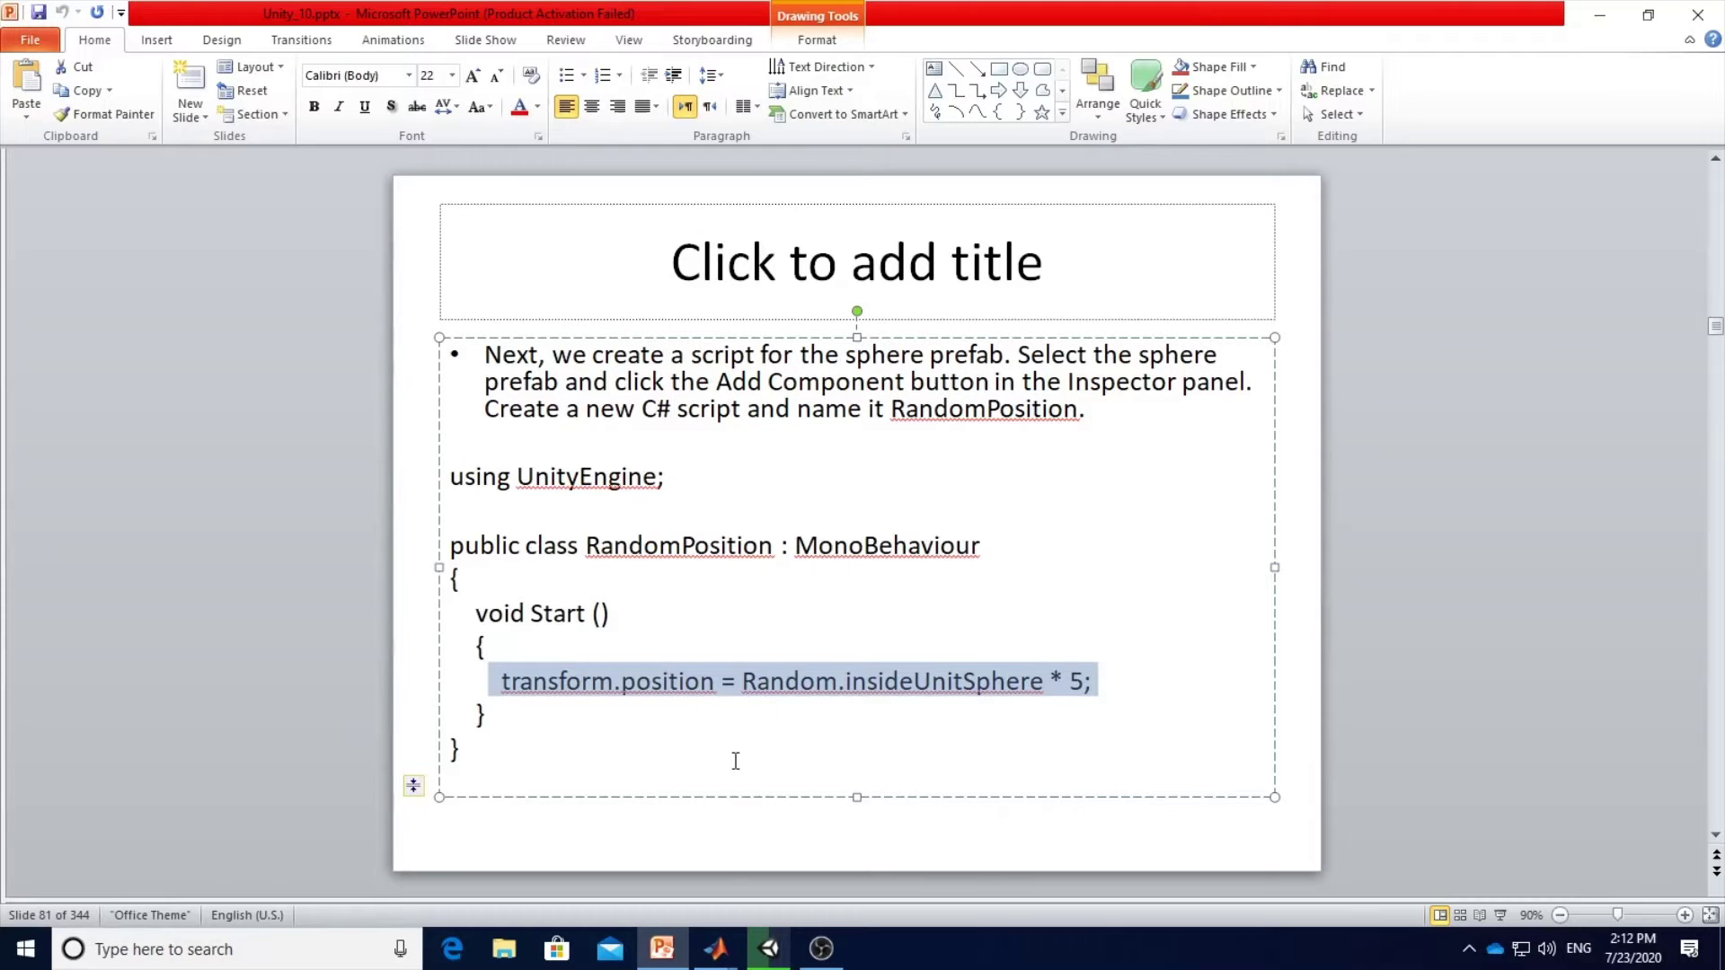
Present the RandomPosition code slide full screen with the Pen pointer.
{"action": "left_click", "coordinate": [760, 609]}
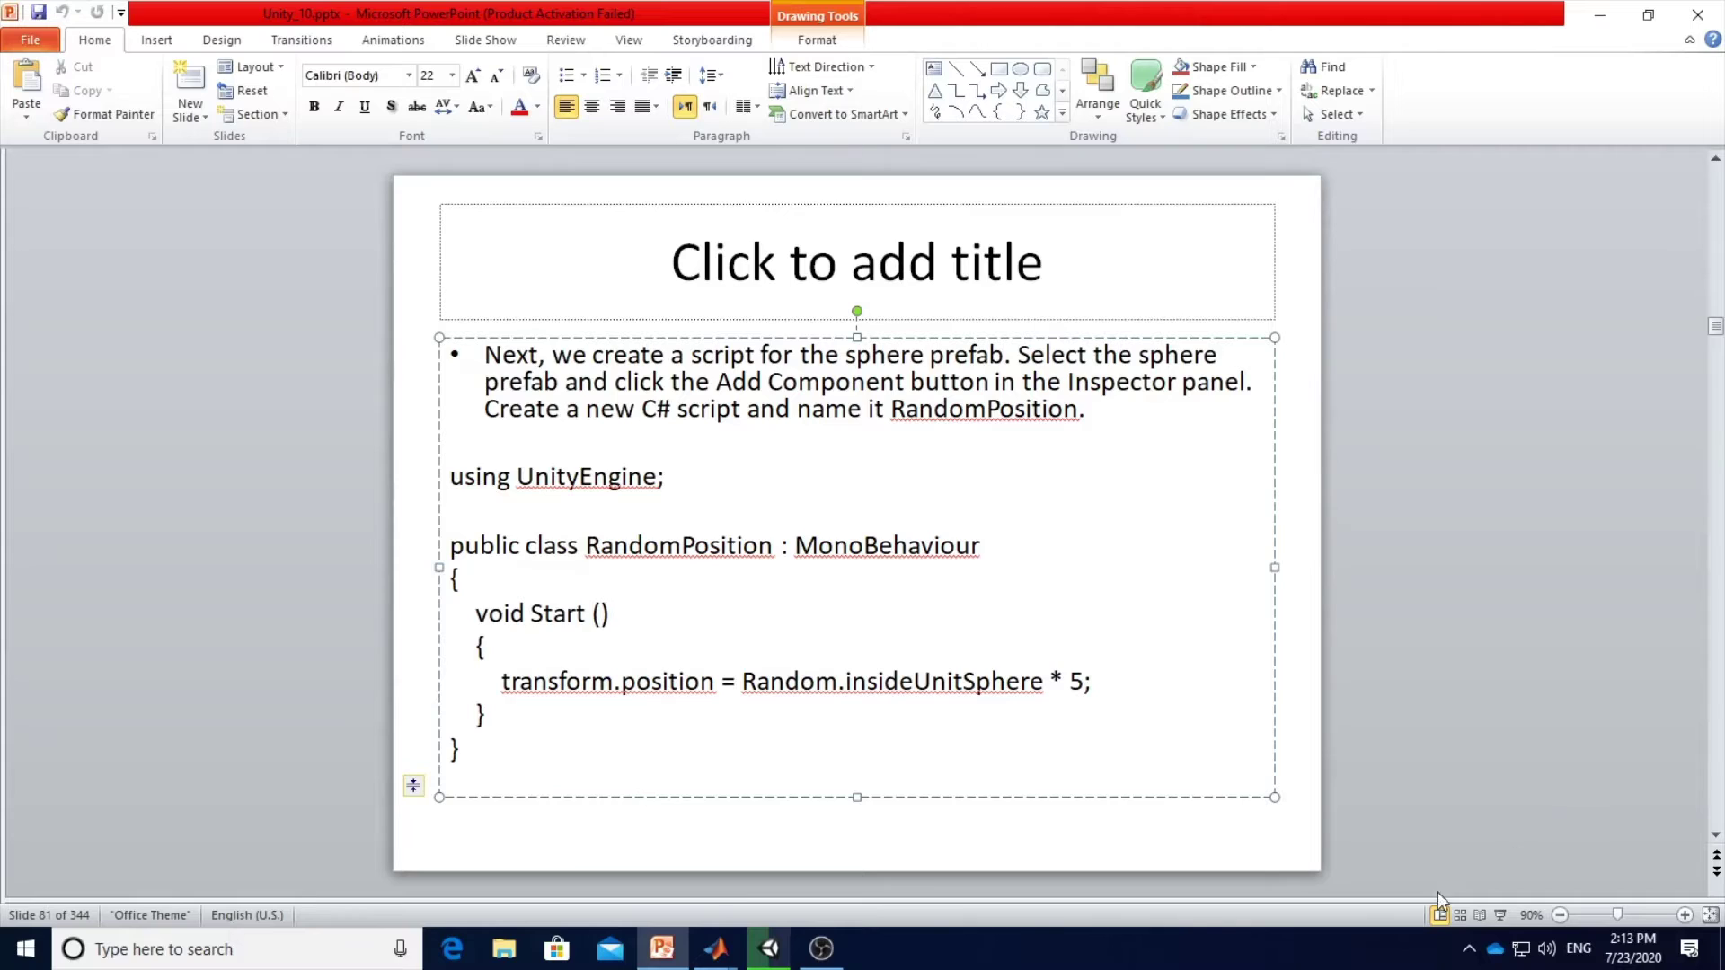
{"action": "left_click", "coordinate": [1499, 916]}
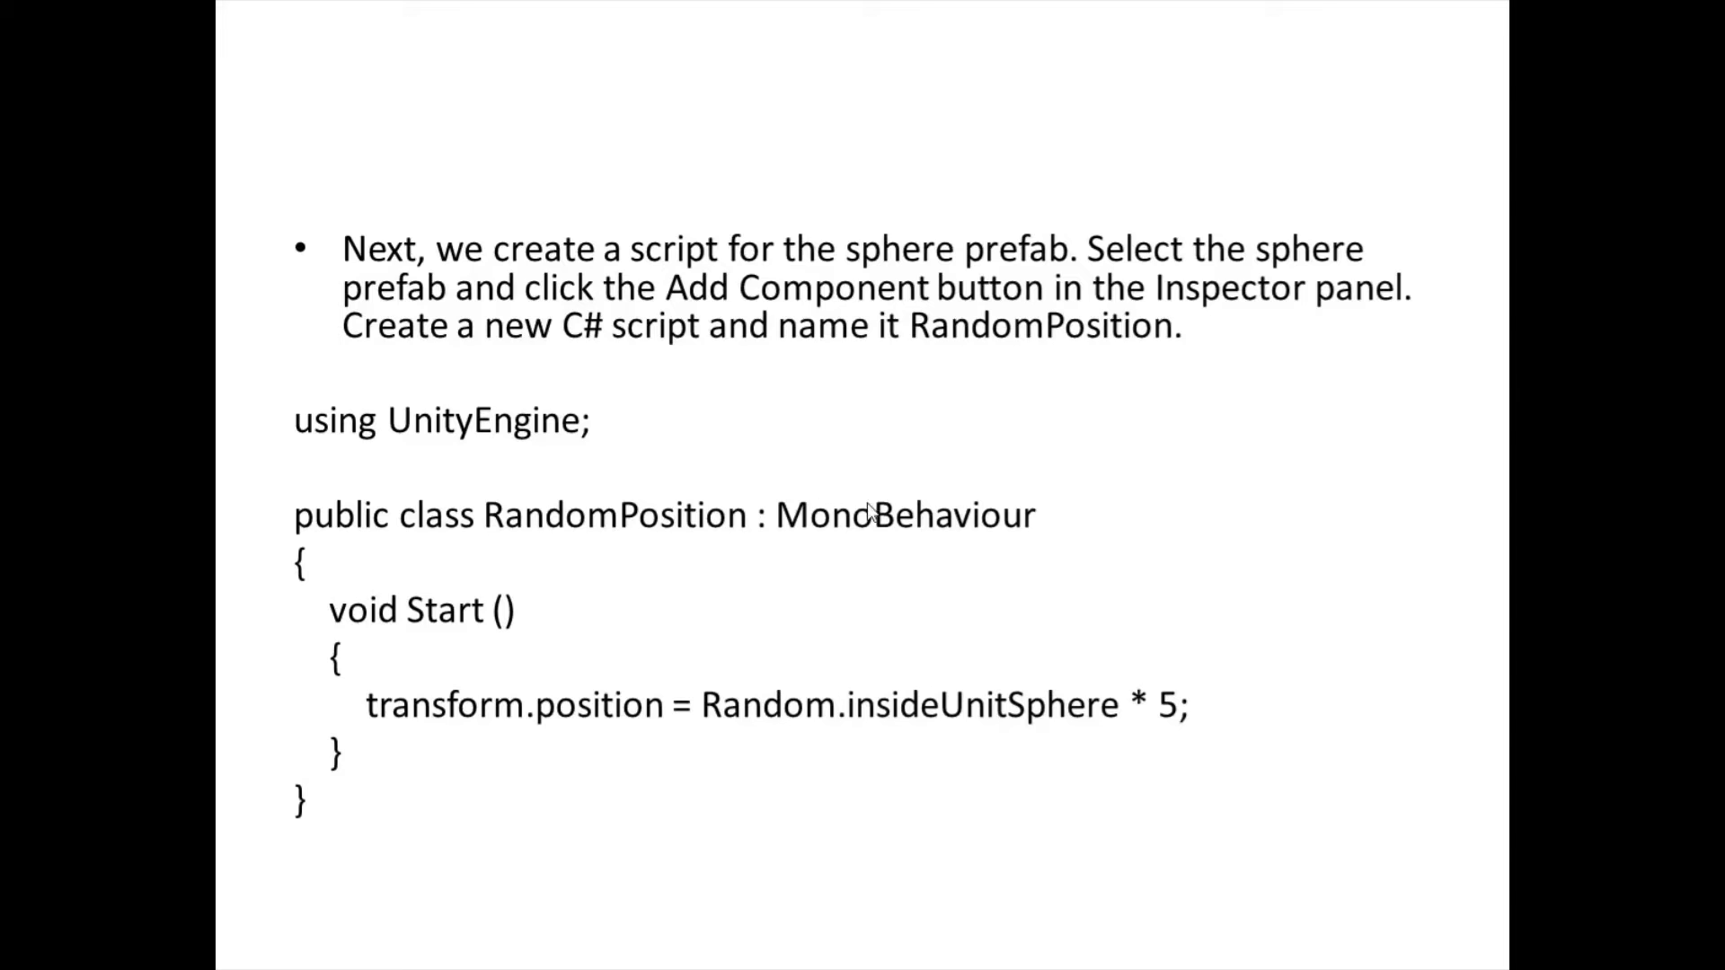
{"action": "right_click", "coordinate": [814, 478]}
{"action": "mouse_move", "coordinate": [898, 665]}
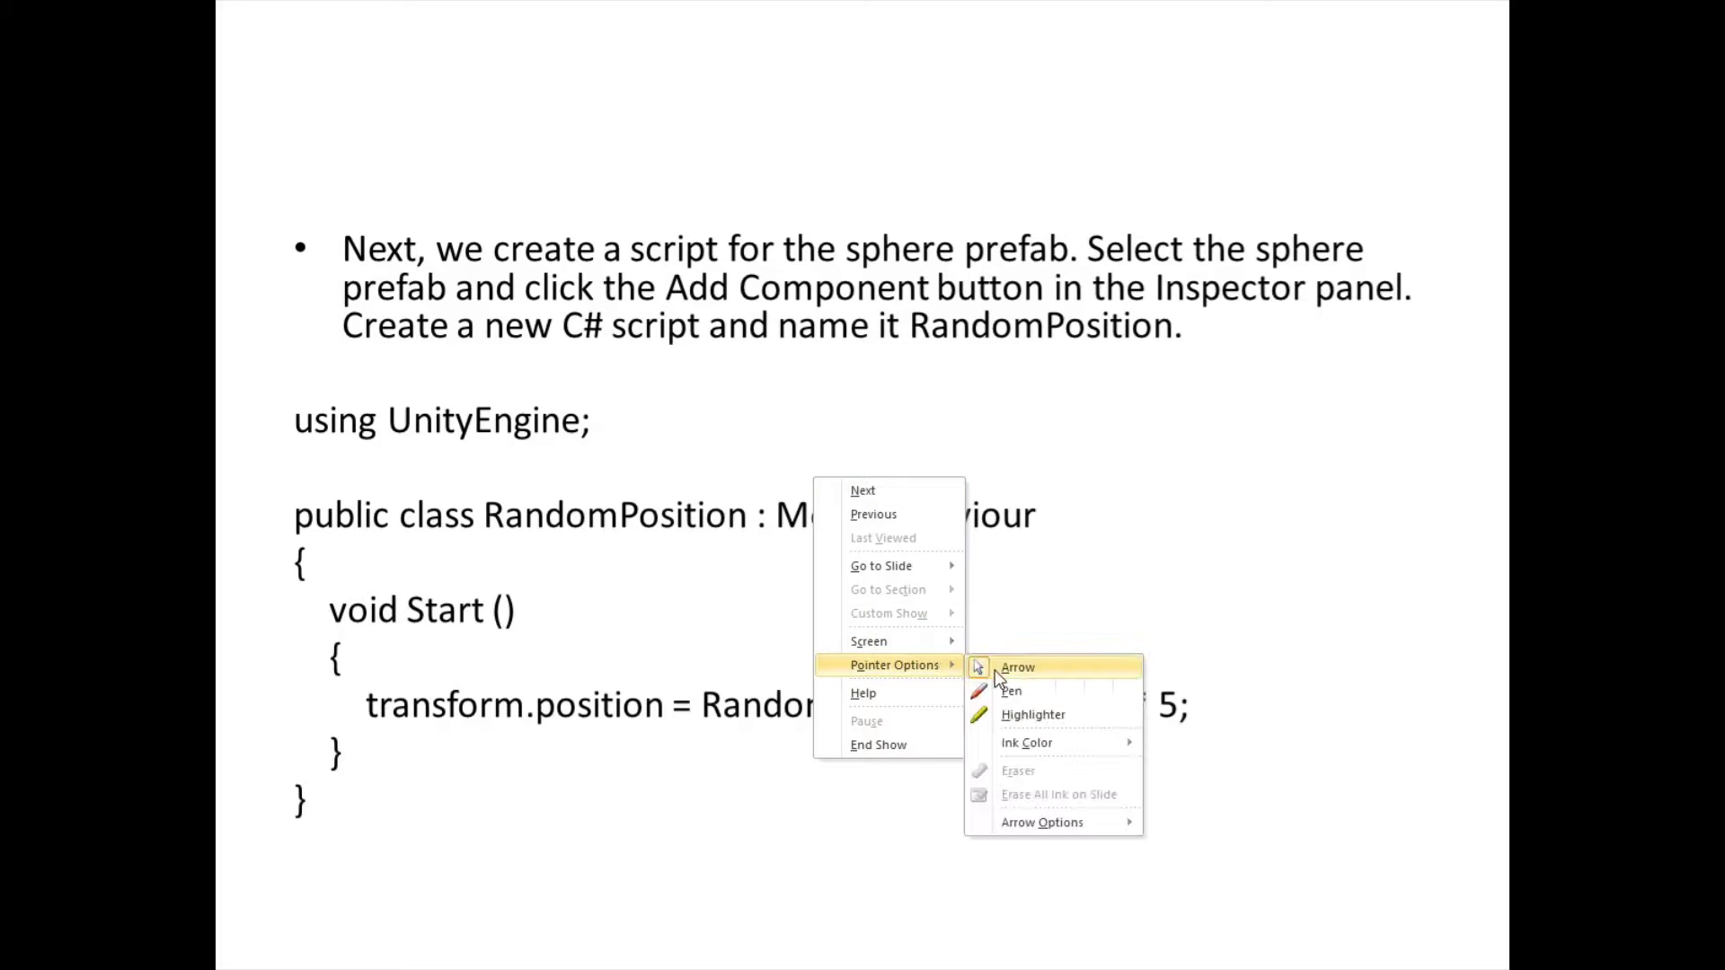
{"action": "left_click", "coordinate": [1013, 694]}
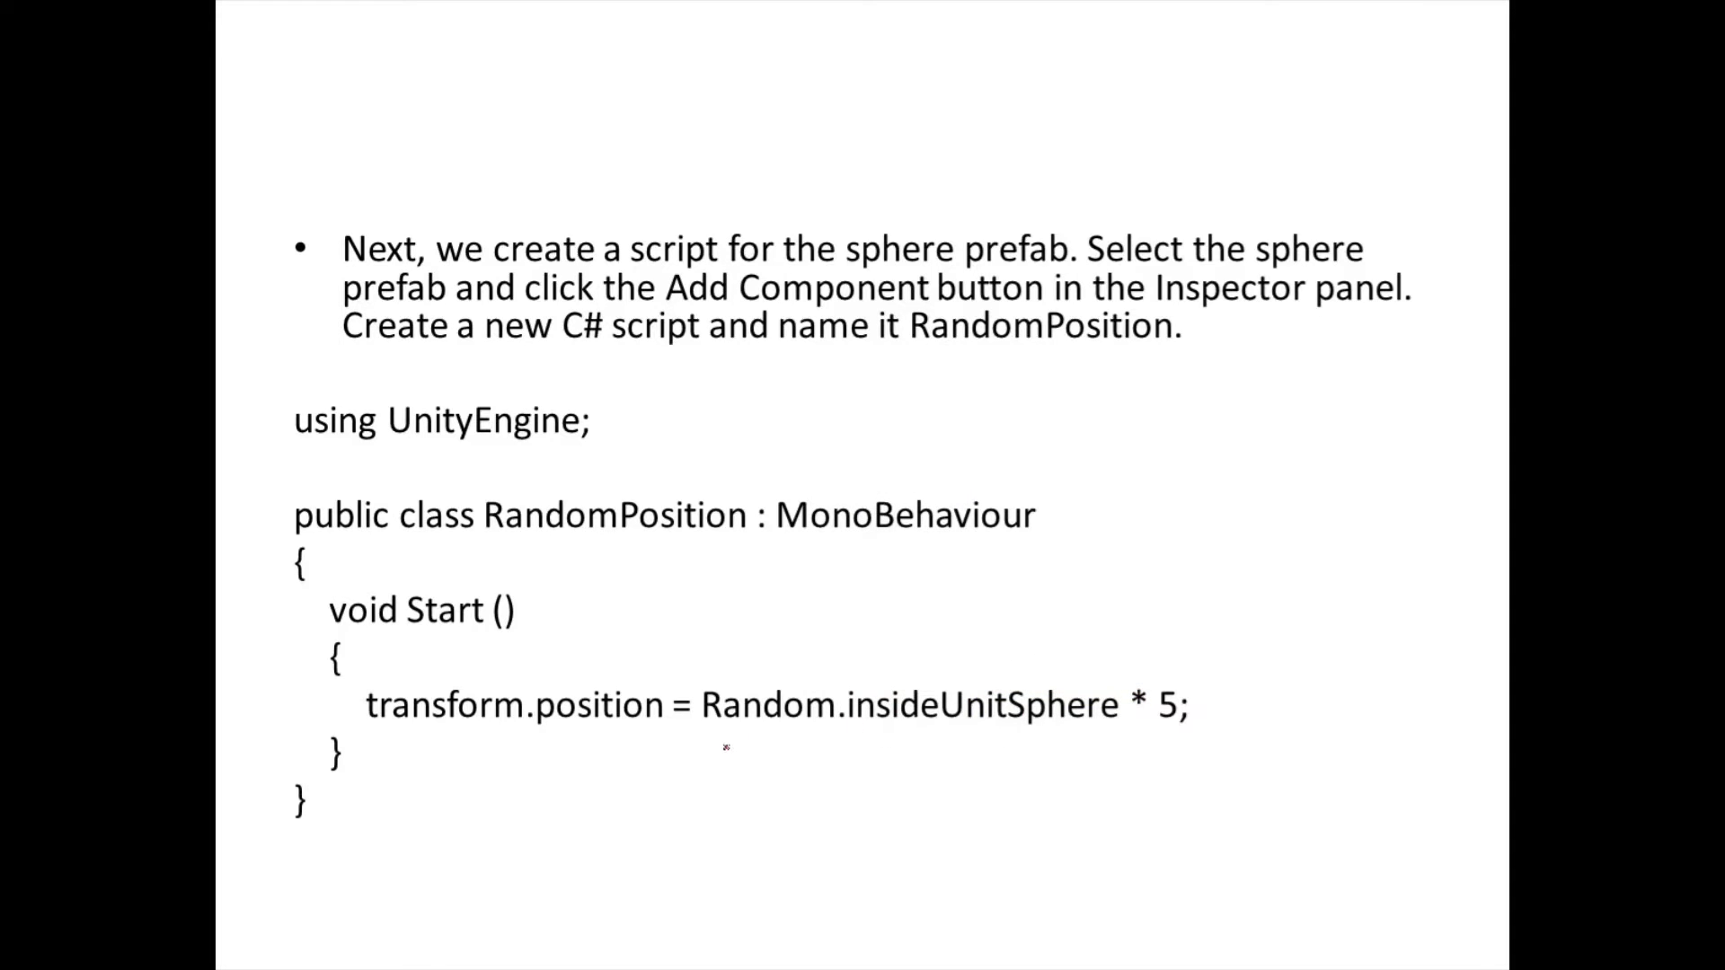
Handwrite the example vector (0.5, 0.4, 0.3) below the code line.
{"action": "left_click_drag", "start_coordinate": [724, 748], "coordinate": [705, 797]}
{"action": "mouse_move", "coordinate": [737, 766]}
{"action": "left_mouse_down"}
{"action": "mouse_move", "coordinate": [800, 800]}
{"action": "mouse_move", "coordinate": [848, 764]}
{"action": "mouse_move", "coordinate": [910, 754]}
{"action": "mouse_move", "coordinate": [926, 806]}
{"action": "mouse_move", "coordinate": [958, 796]}
{"action": "mouse_move", "coordinate": [965, 770]}
{"action": "mouse_move", "coordinate": [1029, 775]}
{"action": "mouse_move", "coordinate": [1015, 796]}
{"action": "left_mouse_up"}
{"action": "left_click", "coordinate": [886, 780]}
{"action": "mouse_move", "coordinate": [1041, 738]}
{"action": "left_mouse_down"}
{"action": "mouse_move", "coordinate": [1049, 798]}
{"action": "mouse_move", "coordinate": [1123, 799]}
{"action": "left_mouse_up"}
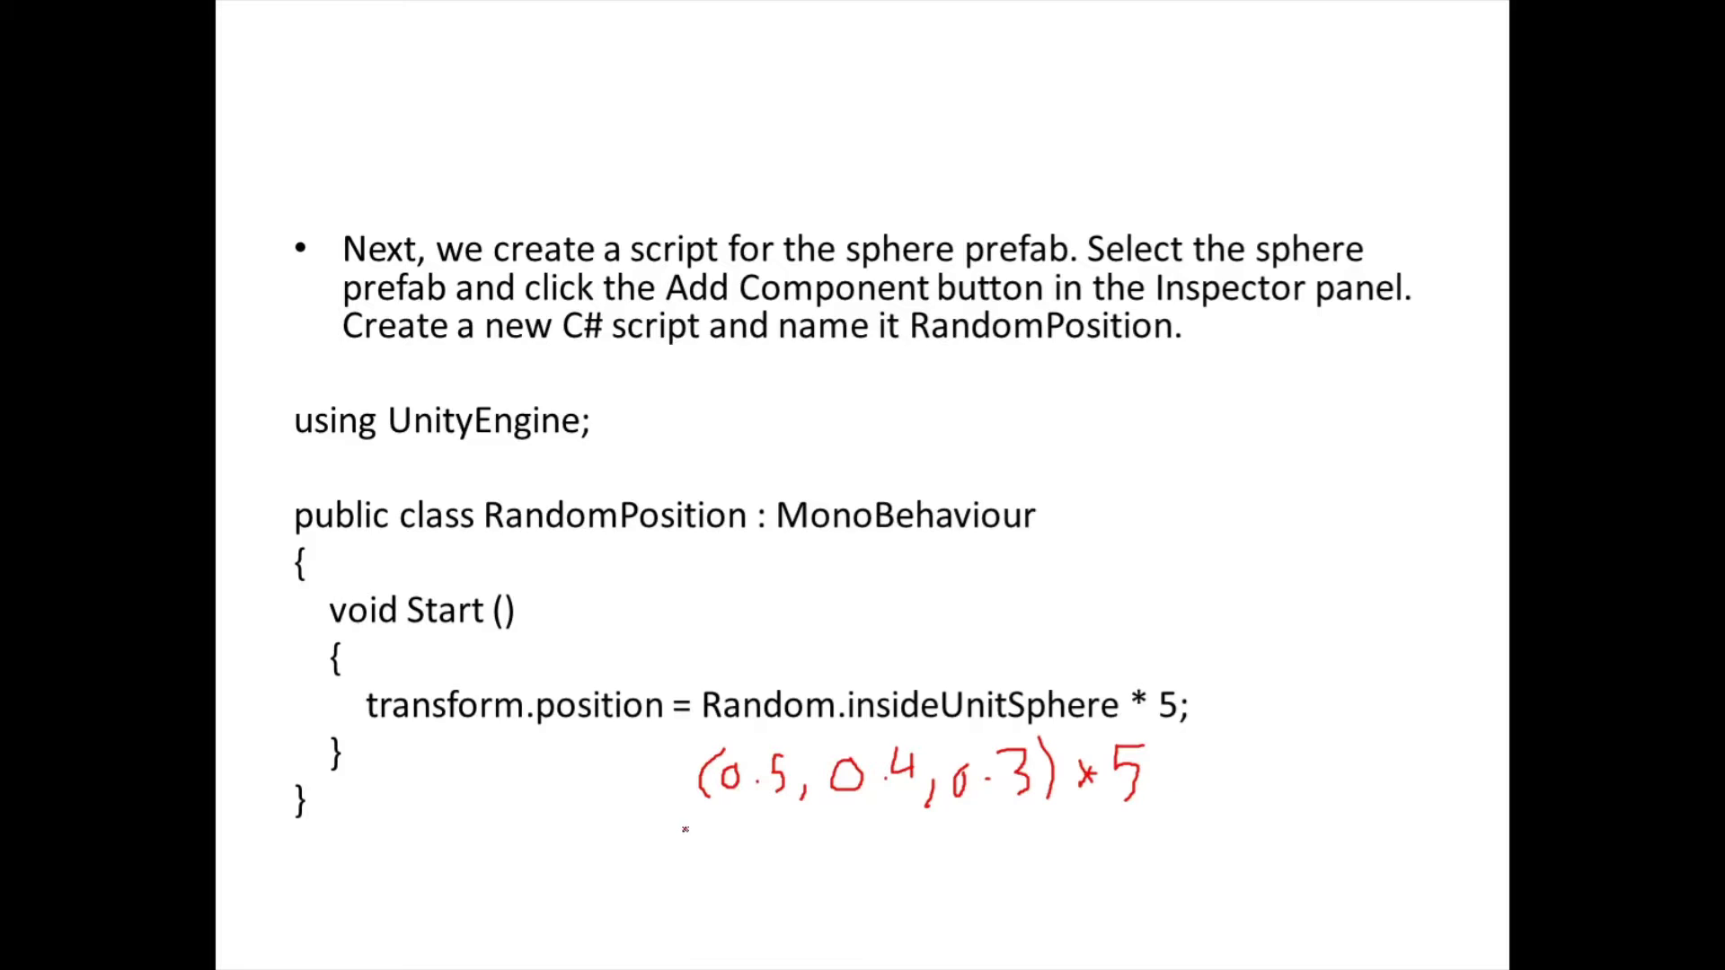
Write the result (2.5, 2.0, 1.5), circle transform.position, and point an arrow at void Start ().
{"action": "mouse_move", "coordinate": [706, 828]}
{"action": "left_mouse_down"}
{"action": "mouse_move", "coordinate": [711, 883]}
{"action": "mouse_move", "coordinate": [792, 871]}
{"action": "mouse_move", "coordinate": [780, 886]}
{"action": "mouse_move", "coordinate": [838, 892]}
{"action": "left_mouse_up"}
{"action": "left_click", "coordinate": [764, 879]}
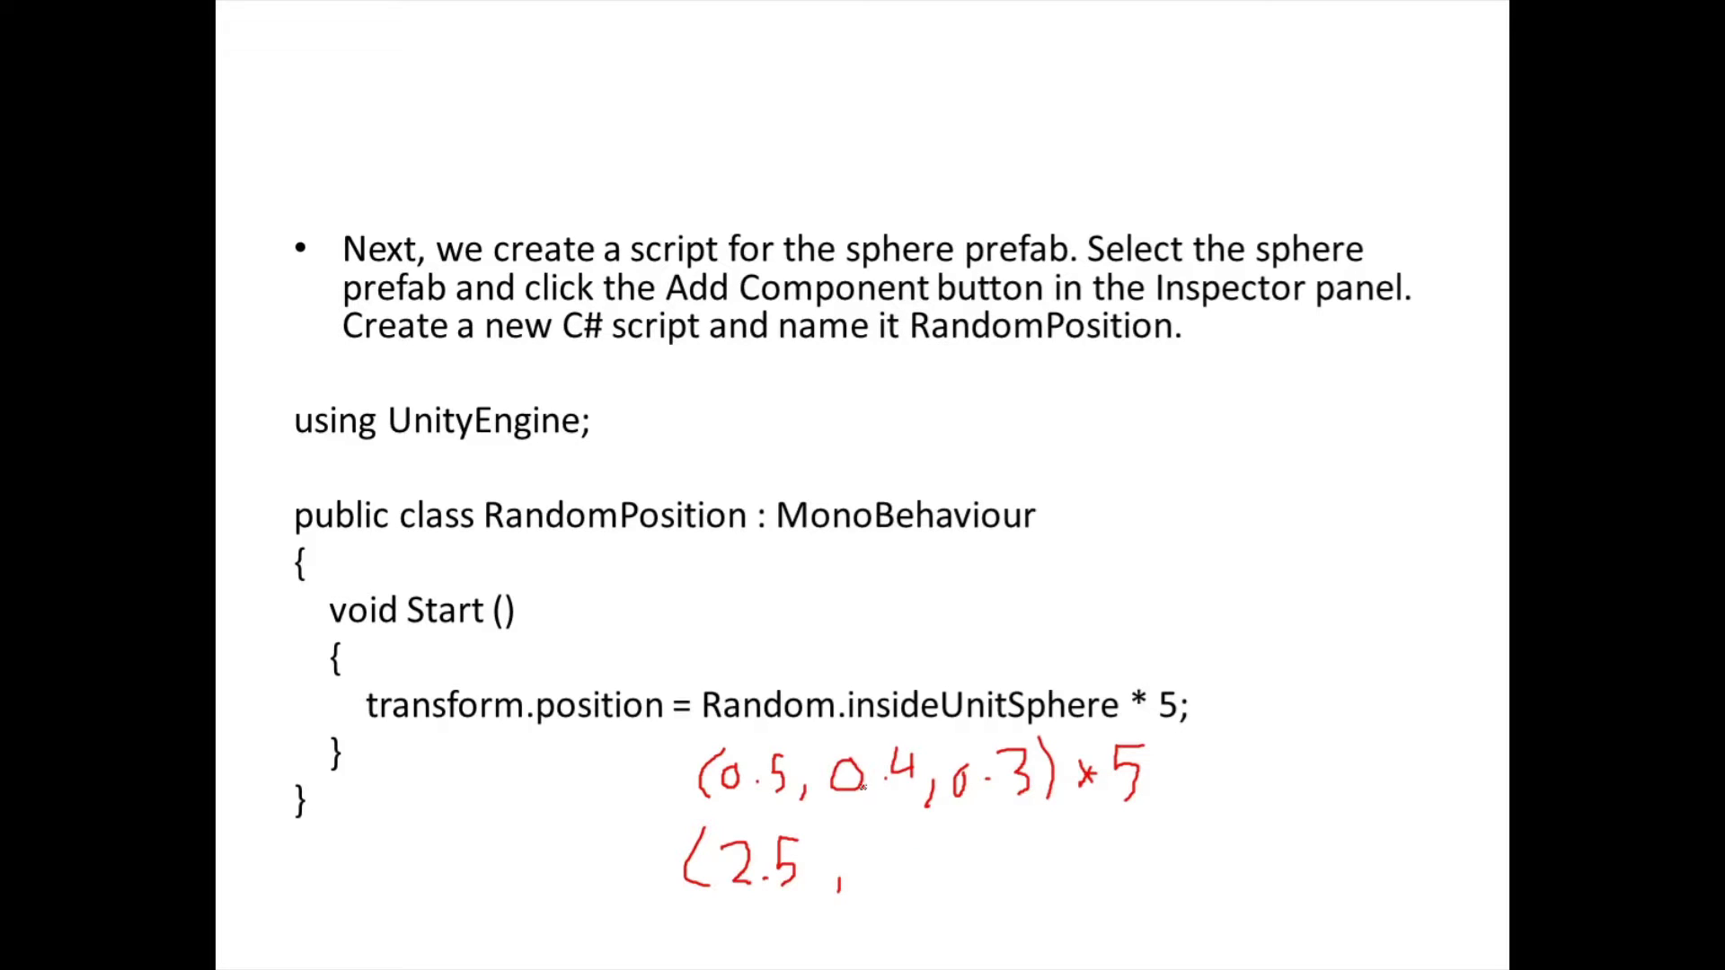
{"action": "mouse_move", "coordinate": [868, 849]}
{"action": "left_mouse_down"}
{"action": "mouse_move", "coordinate": [903, 884]}
{"action": "mouse_move", "coordinate": [935, 859]}
{"action": "mouse_move", "coordinate": [957, 889]}
{"action": "mouse_move", "coordinate": [1048, 843]}
{"action": "mouse_move", "coordinate": [1037, 878]}
{"action": "mouse_move", "coordinate": [1066, 891]}
{"action": "left_mouse_up"}
{"action": "left_click", "coordinate": [912, 878]}
{"action": "left_click", "coordinate": [1012, 869]}
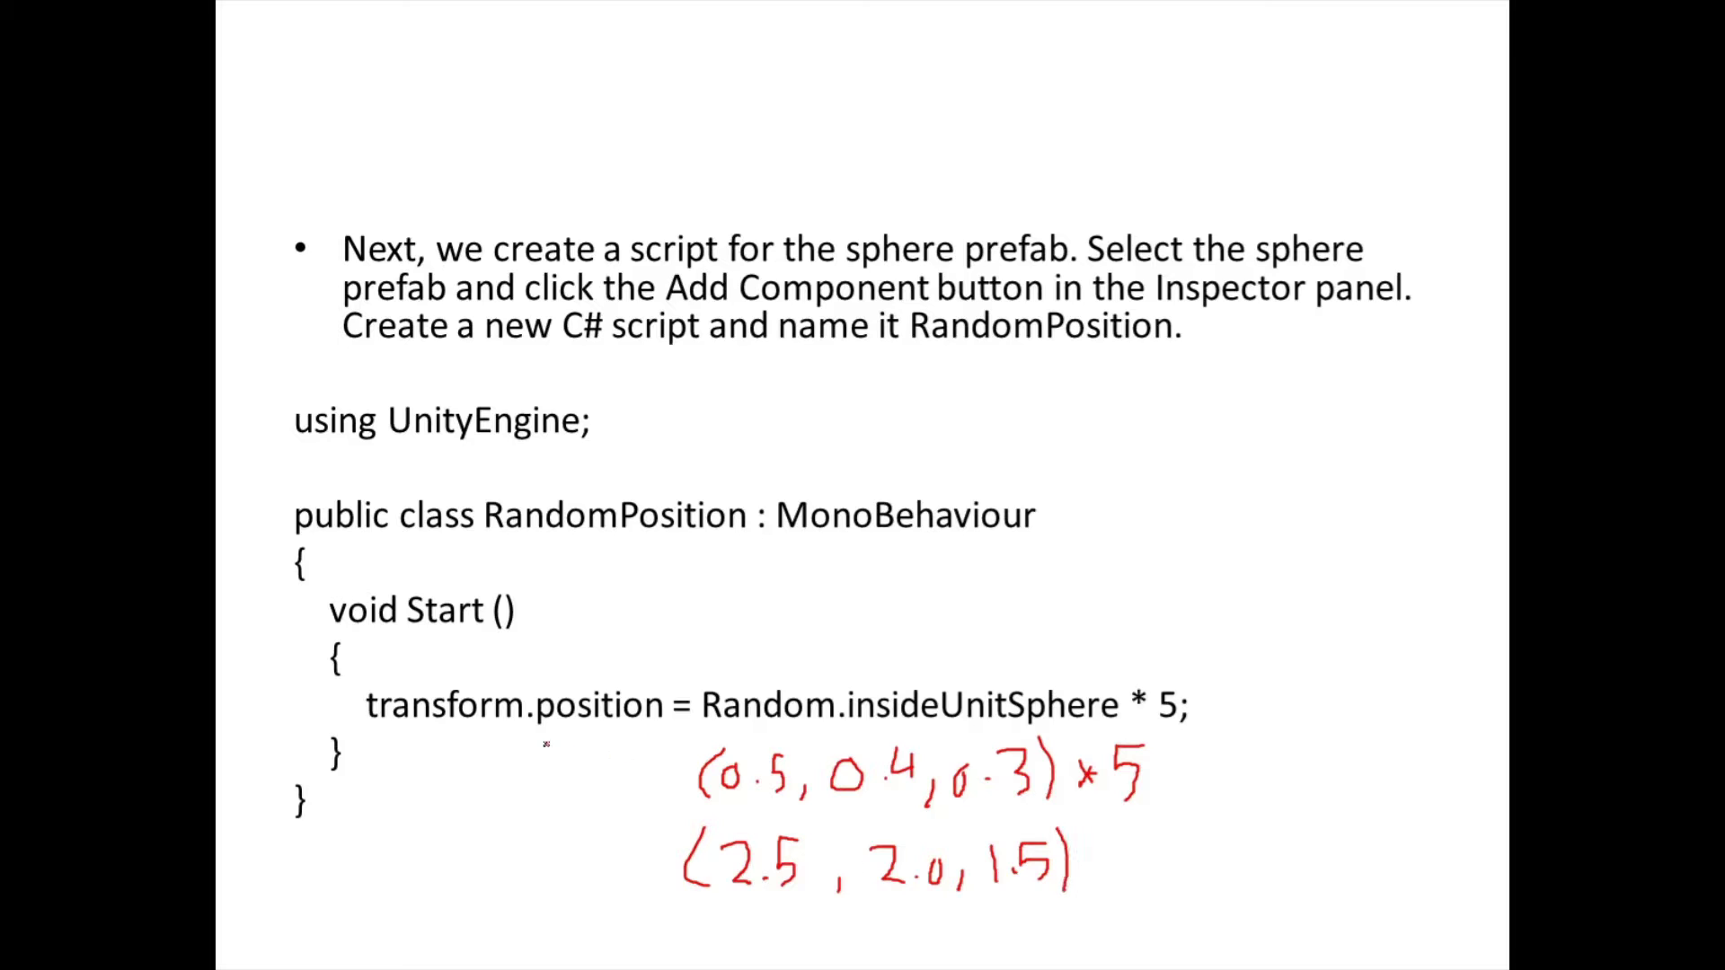
{"action": "mouse_move", "coordinate": [348, 726]}
{"action": "left_mouse_down"}
{"action": "mouse_move", "coordinate": [606, 728]}
{"action": "mouse_move", "coordinate": [503, 660]}
{"action": "mouse_move", "coordinate": [351, 694]}
{"action": "left_mouse_up"}
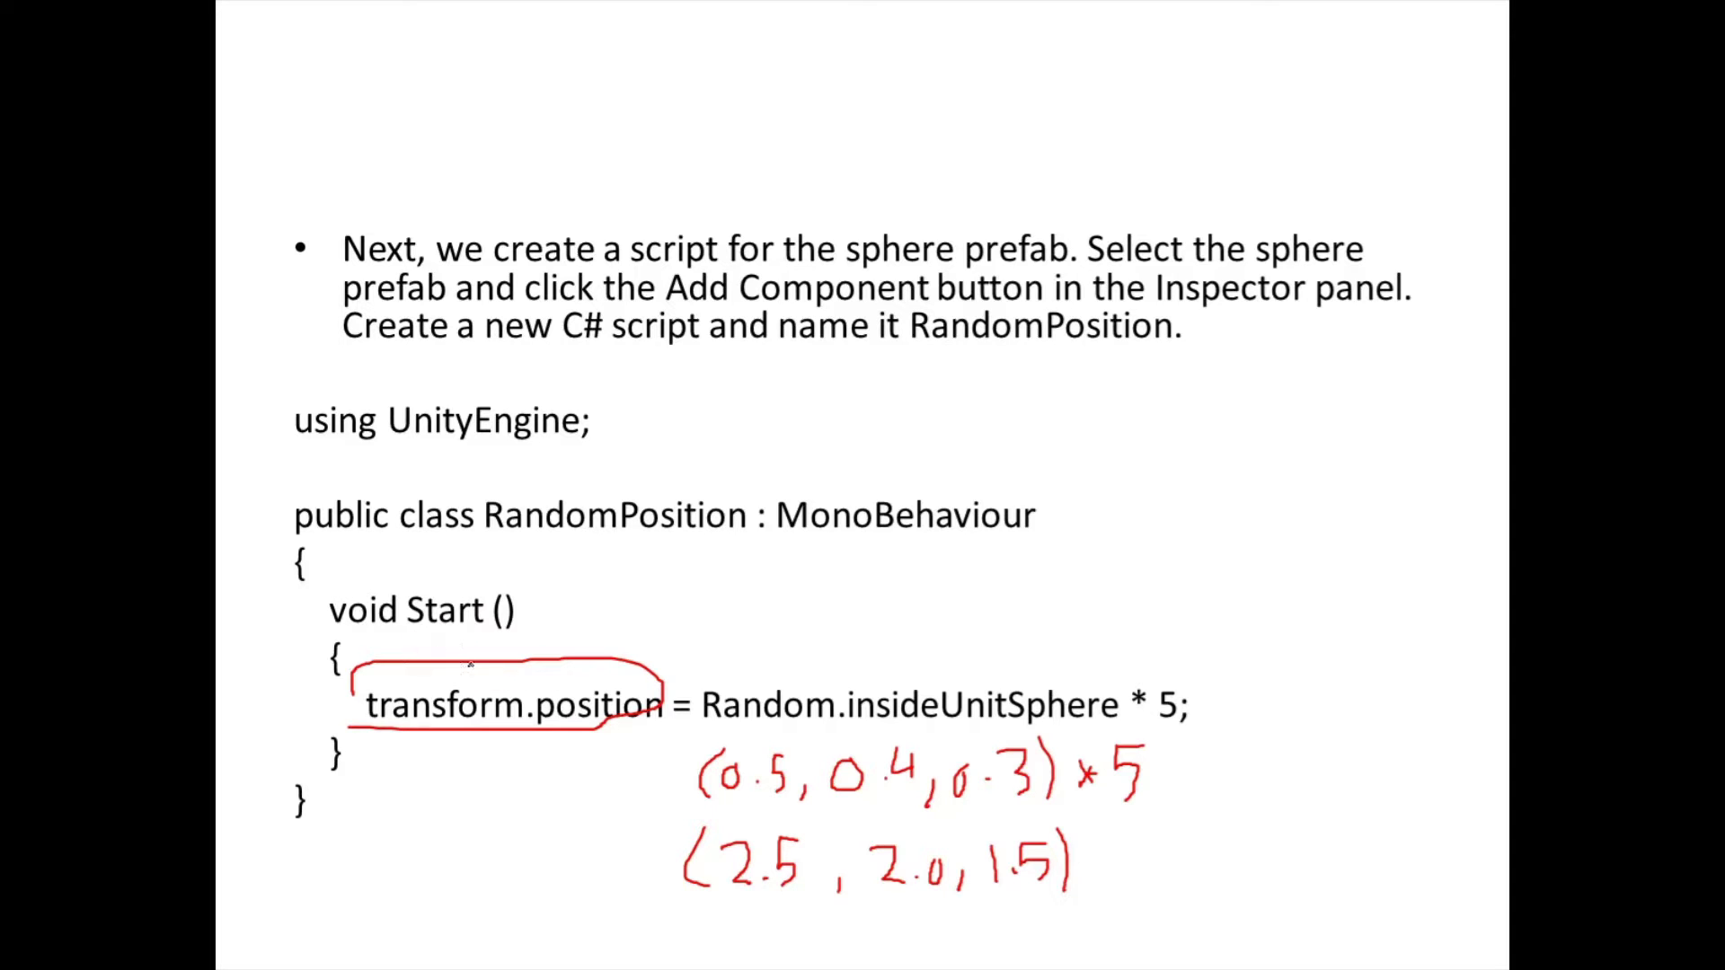
{"action": "mouse_move", "coordinate": [236, 615]}
{"action": "left_mouse_down"}
{"action": "mouse_move", "coordinate": [317, 615]}
{"action": "mouse_move", "coordinate": [298, 630]}
{"action": "left_mouse_up"}
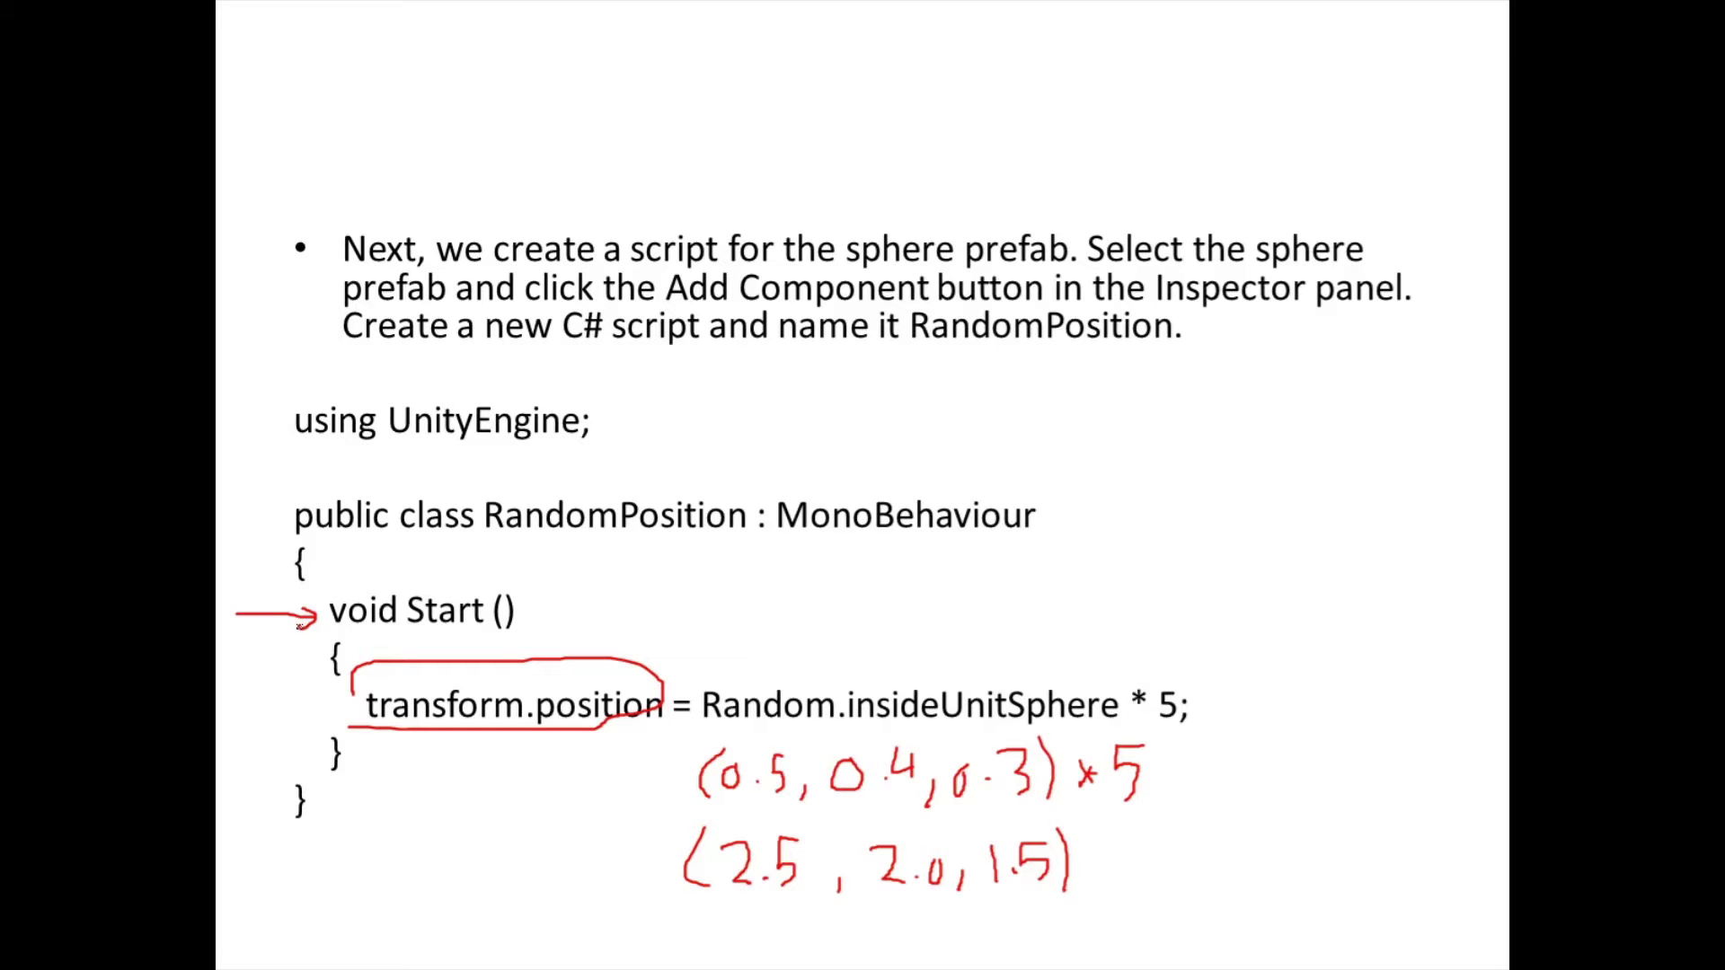
Sketch labelled X, y, z axes with a unit circle and sample dots, circling (0.5, 0.4, 0.3).
{"action": "mouse_move", "coordinate": [1202, 462]}
{"action": "left_mouse_down"}
{"action": "mouse_move", "coordinate": [1395, 462]}
{"action": "mouse_move", "coordinate": [1372, 488]}
{"action": "left_mouse_up"}
{"action": "left_click_drag", "start_coordinate": [1260, 359], "coordinate": [1258, 537]}
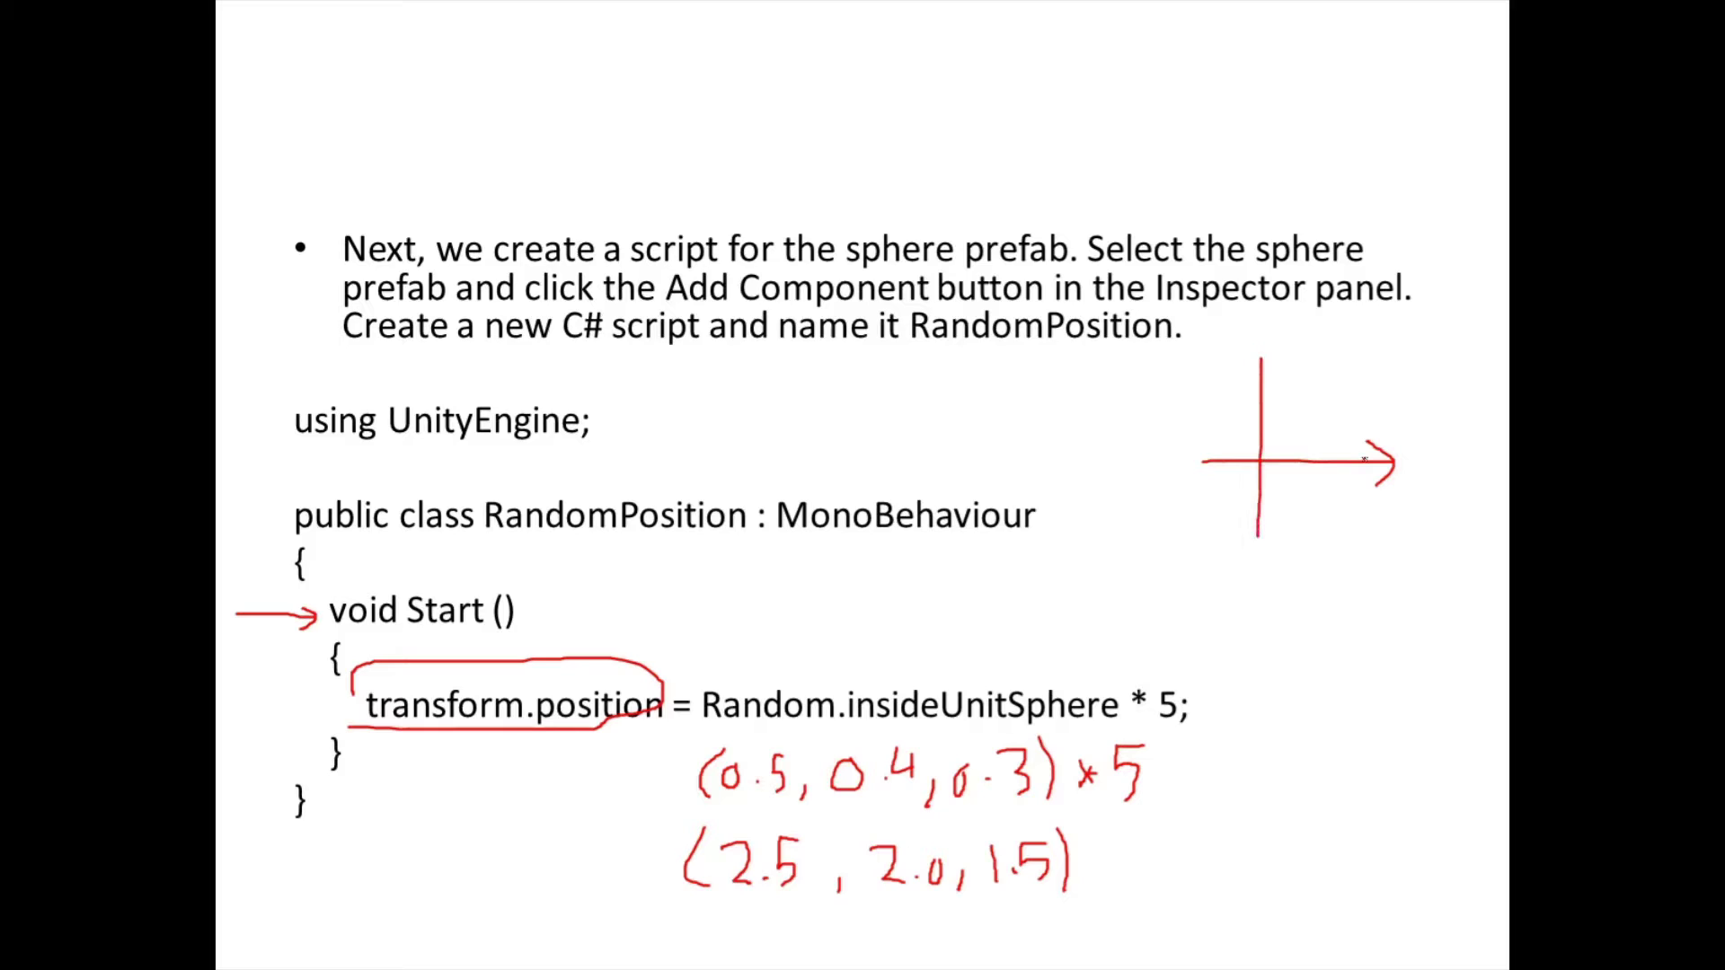
{"action": "mouse_move", "coordinate": [1428, 446]}
{"action": "left_mouse_down"}
{"action": "mouse_move", "coordinate": [1414, 479]}
{"action": "mouse_move", "coordinate": [1438, 478]}
{"action": "left_mouse_up"}
{"action": "left_click_drag", "start_coordinate": [1246, 378], "coordinate": [1292, 378]}
{"action": "left_click_drag", "start_coordinate": [1302, 357], "coordinate": [1293, 393]}
{"action": "left_click_drag", "start_coordinate": [1256, 462], "coordinate": [1202, 517]}
{"action": "mouse_move", "coordinate": [1202, 518]}
{"action": "left_mouse_down"}
{"action": "mouse_move", "coordinate": [1187, 533]}
{"action": "mouse_move", "coordinate": [1202, 547]}
{"action": "left_mouse_up"}
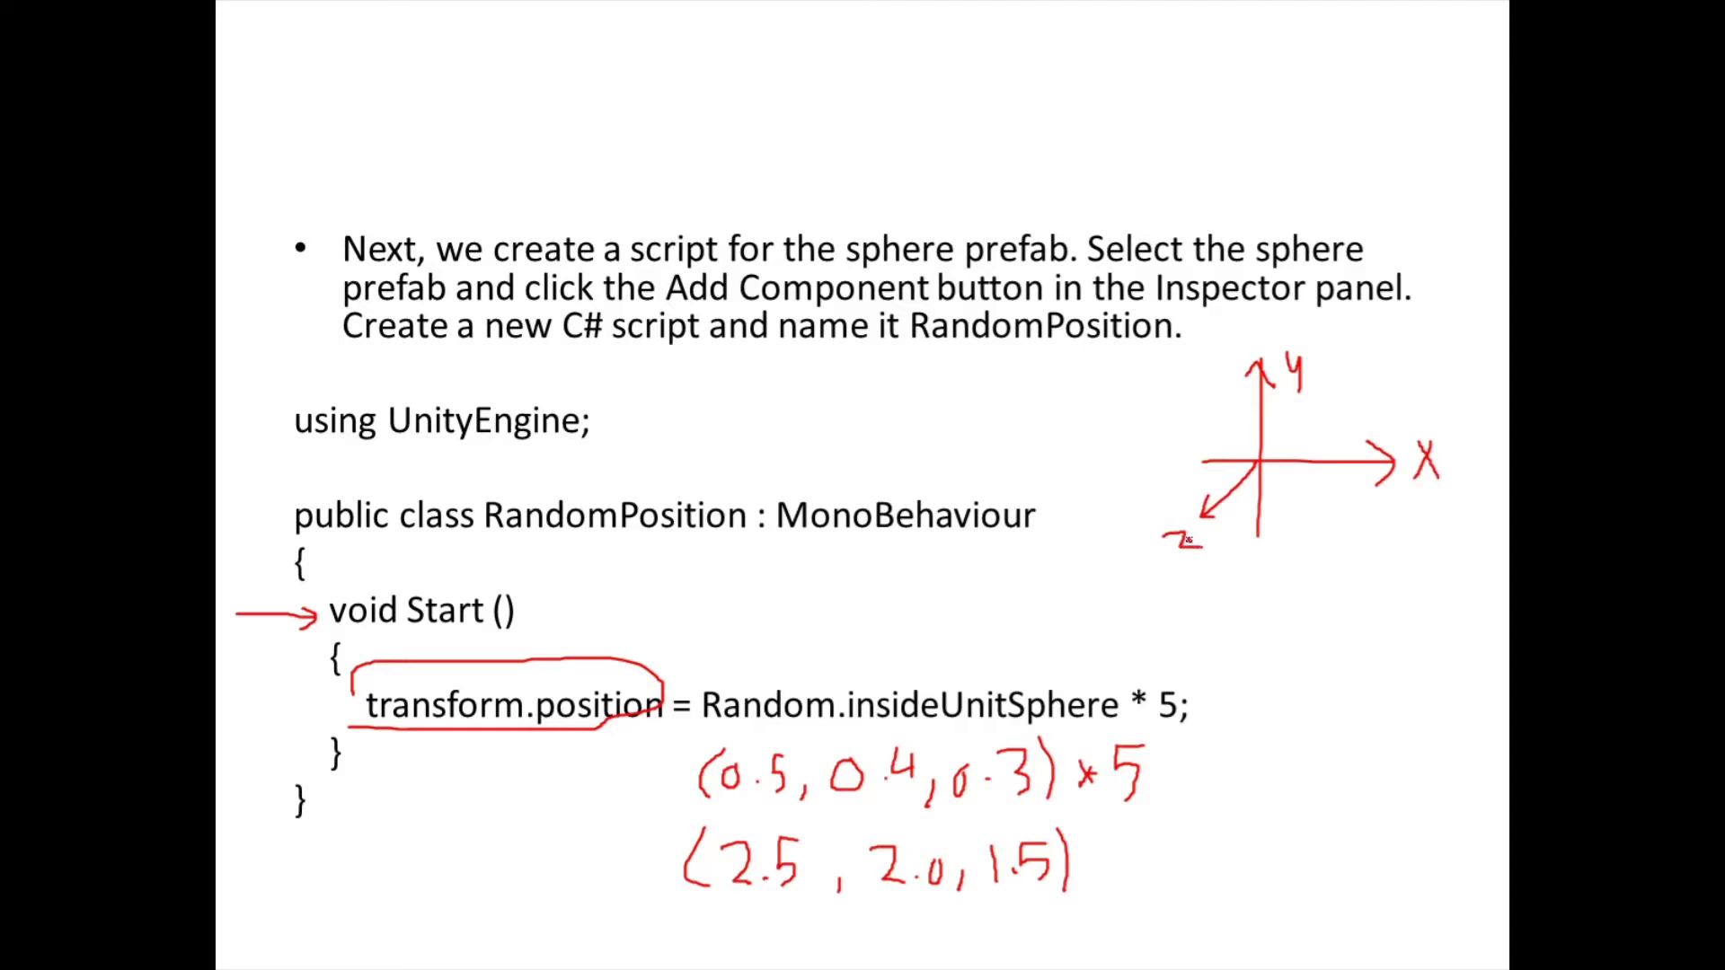
{"action": "mouse_move", "coordinate": [1271, 400]}
{"action": "left_mouse_down"}
{"action": "mouse_move", "coordinate": [1314, 422]}
{"action": "mouse_move", "coordinate": [1308, 443]}
{"action": "left_mouse_up"}
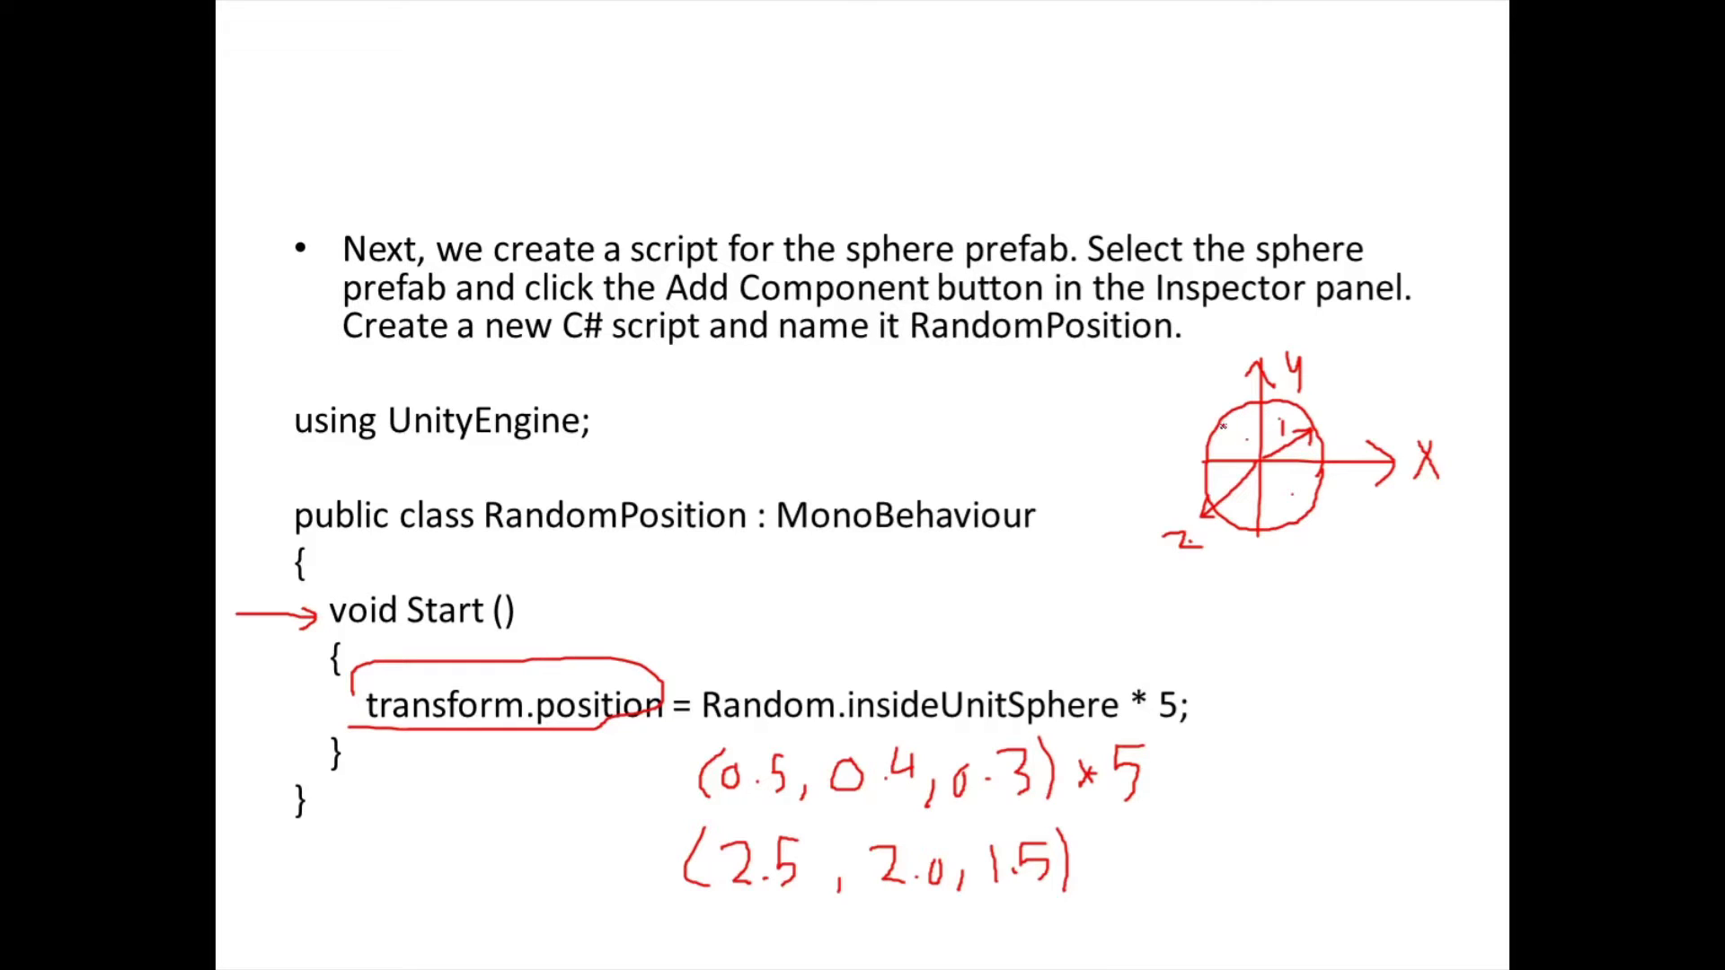
{"action": "left_click_drag", "start_coordinate": [1269, 500], "coordinate": [1279, 491]}
{"action": "left_click_drag", "start_coordinate": [1060, 808], "coordinate": [1064, 773]}
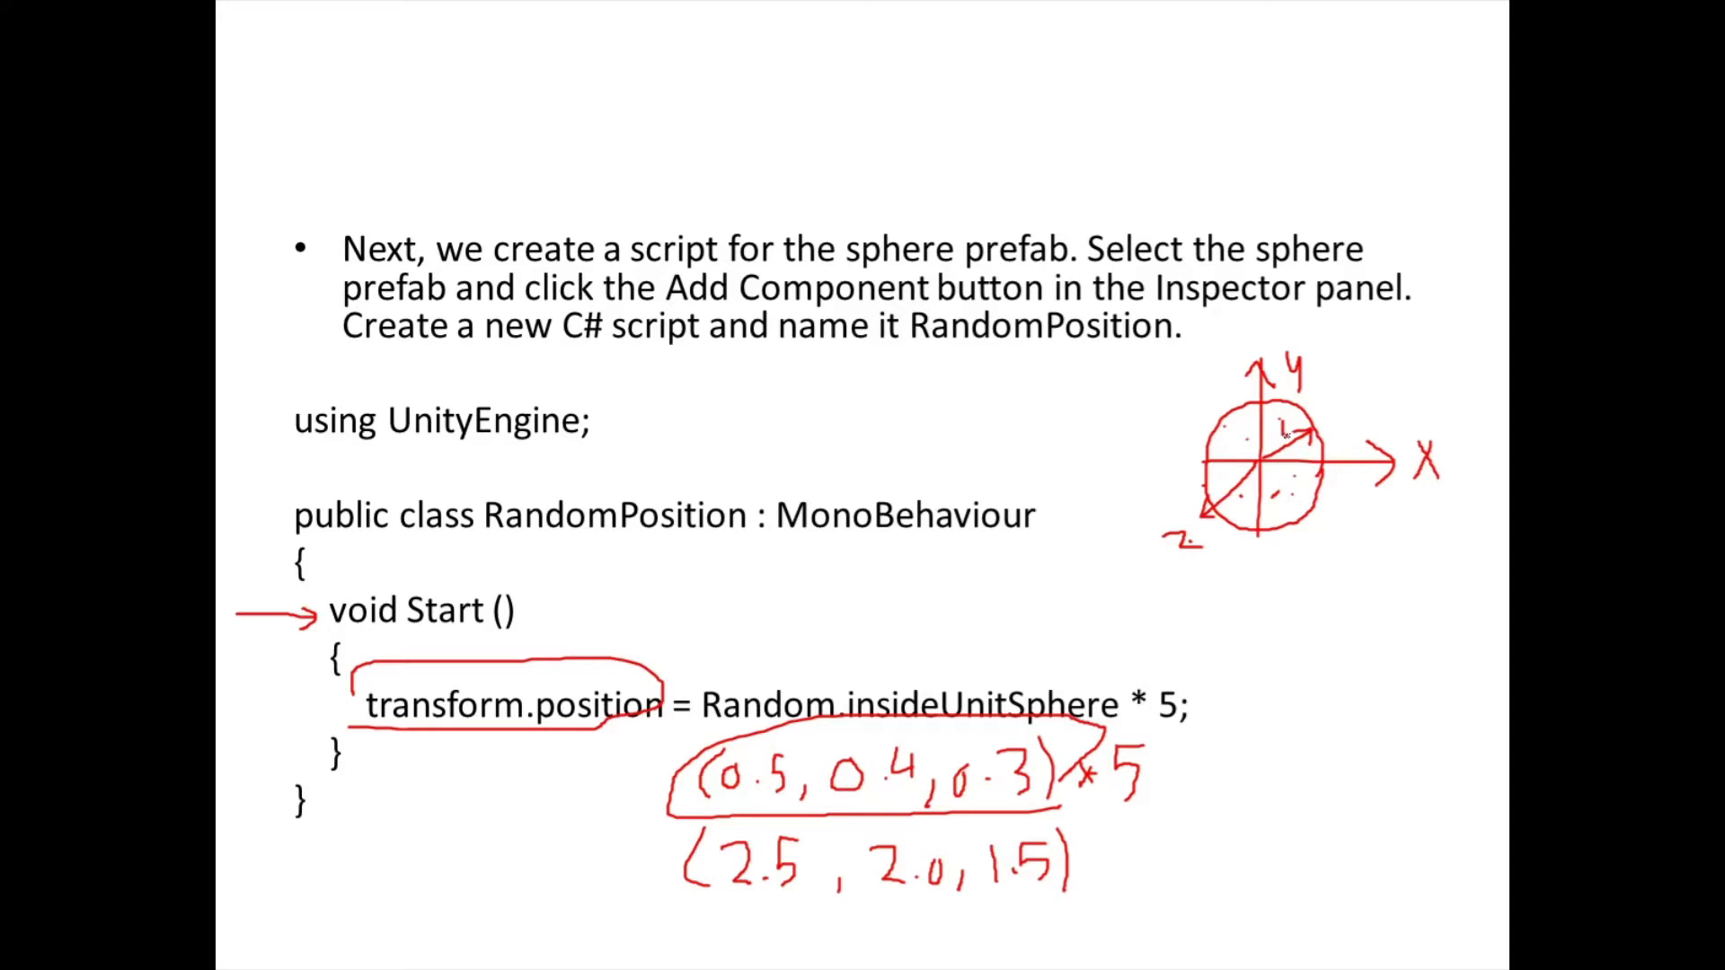
Draw a larger radius-5 circle with its radius line and marks, then end the slideshow.
{"action": "left_click_drag", "start_coordinate": [1461, 496], "coordinate": [1411, 456]}
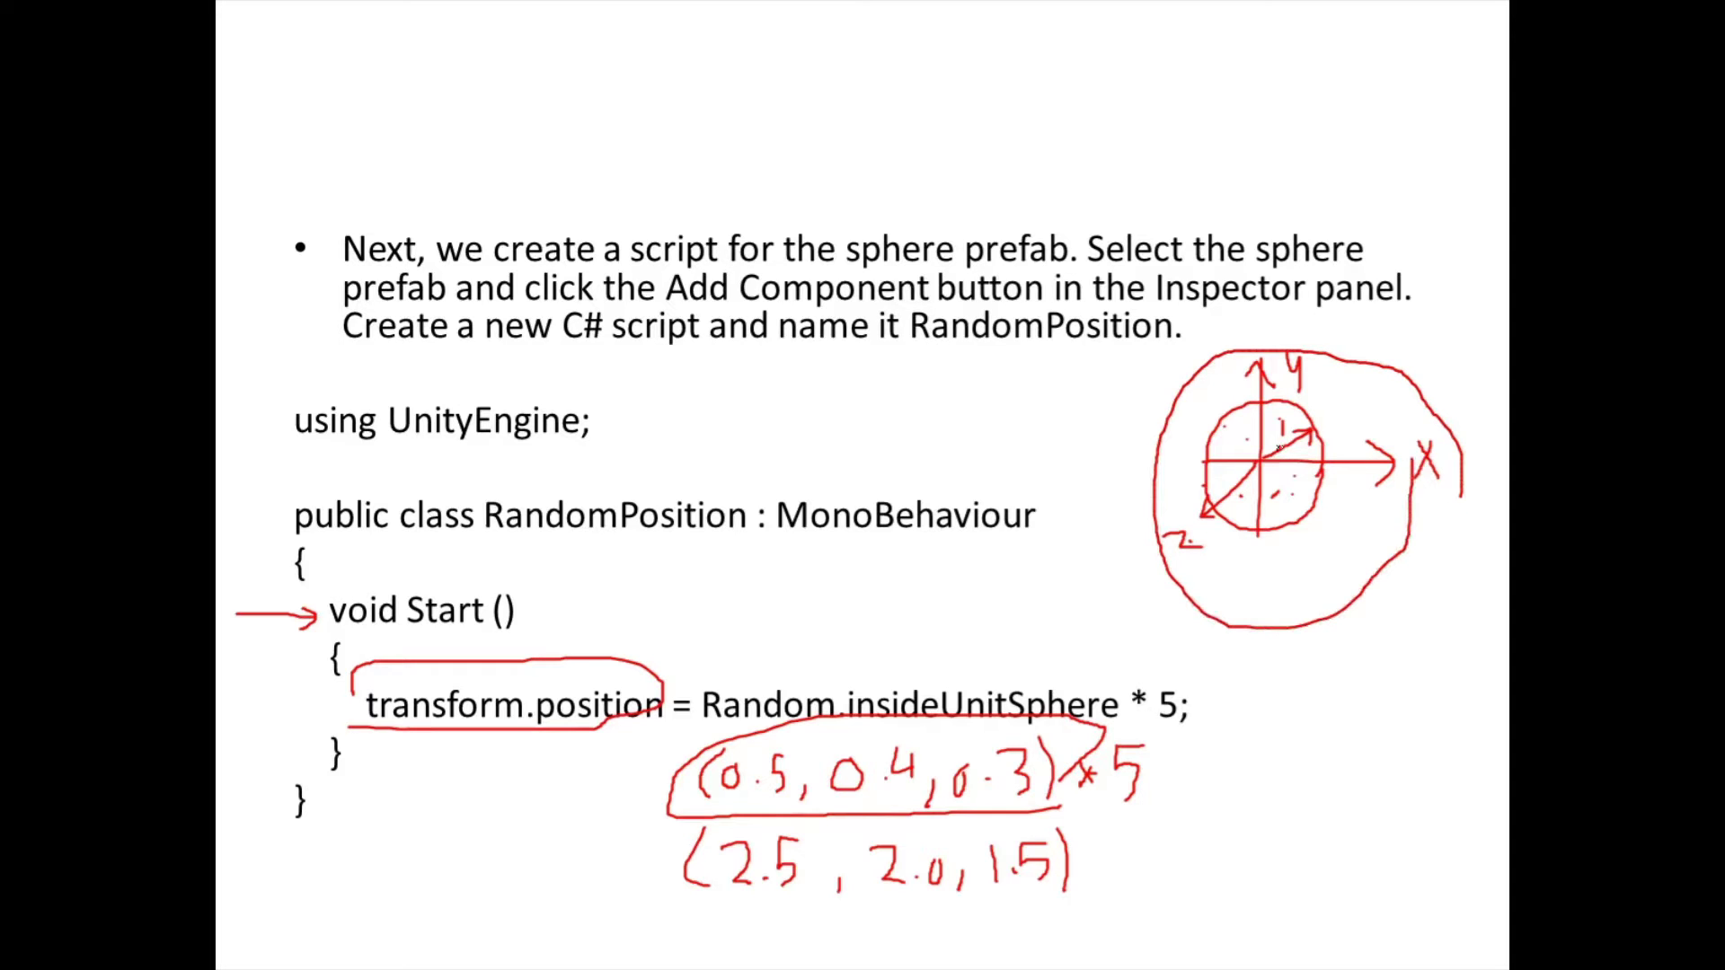
{"action": "mouse_move", "coordinate": [1280, 449]}
{"action": "left_mouse_down"}
{"action": "mouse_move", "coordinate": [1388, 386]}
{"action": "mouse_move", "coordinate": [1342, 425]}
{"action": "mouse_move", "coordinate": [1358, 449]}
{"action": "mouse_move", "coordinate": [1331, 456]}
{"action": "left_mouse_up"}
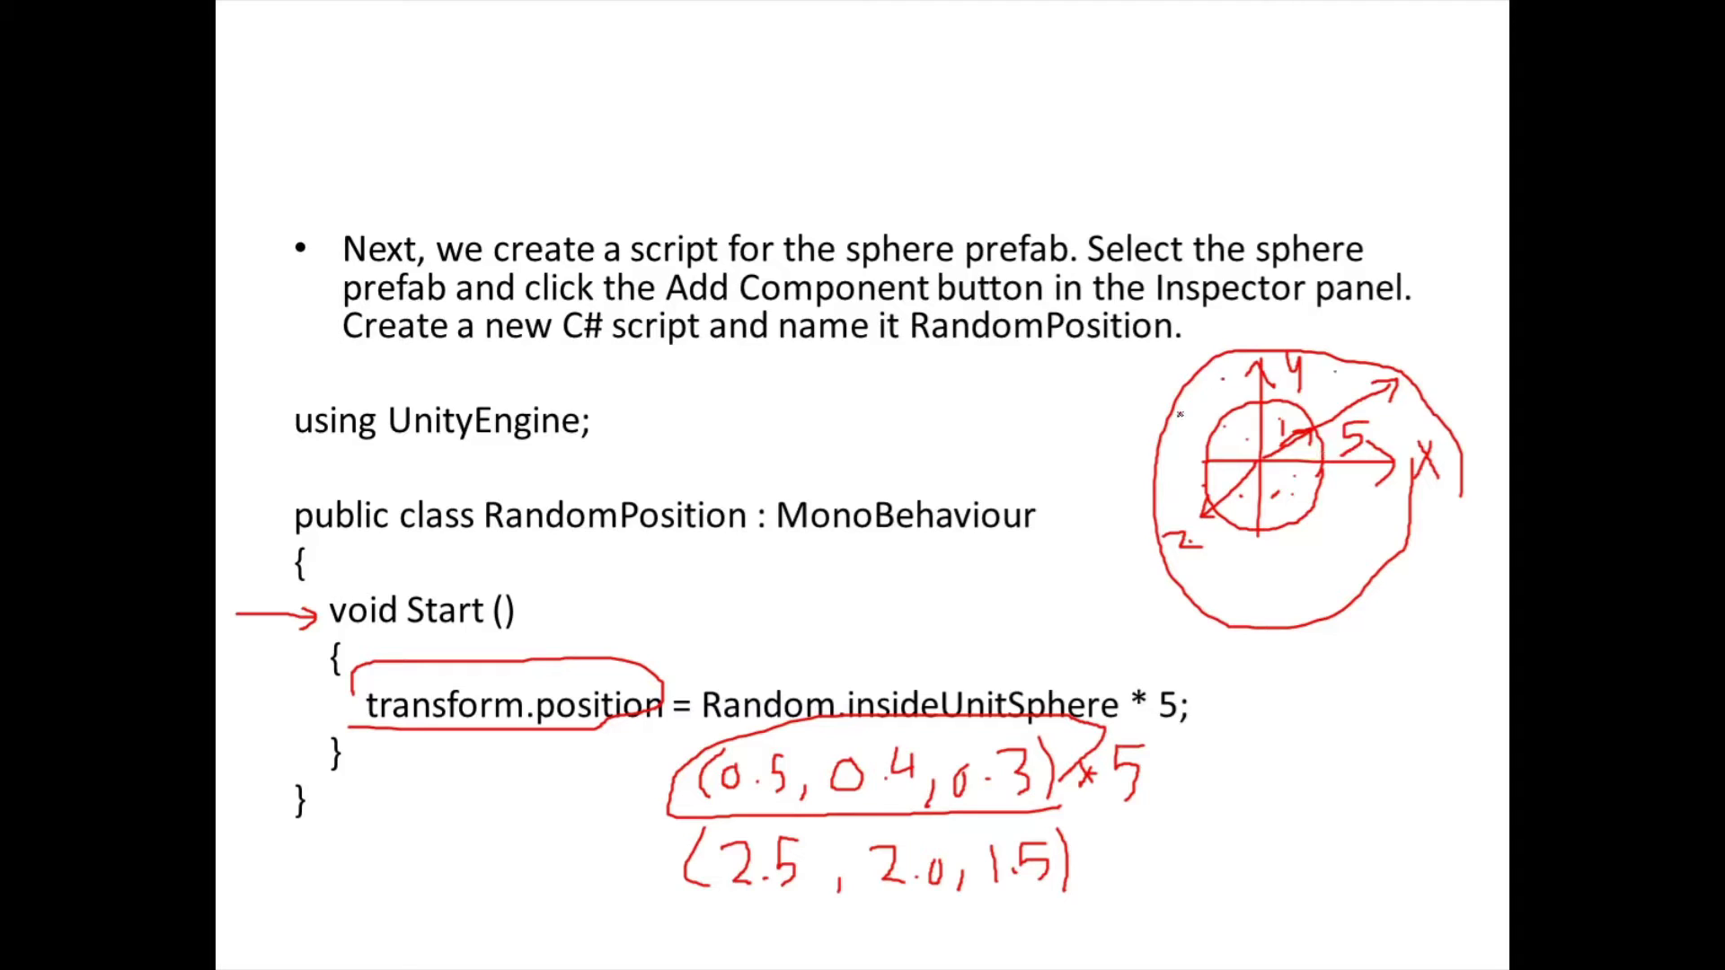
{"action": "left_click_drag", "start_coordinate": [1220, 578], "coordinate": [1275, 582]}
{"action": "left_click_drag", "start_coordinate": [1370, 551], "coordinate": [1358, 568]}
{"action": "key", "text": "Escape"}
Discard the slideshow ink and select the transform.position code line.
{"action": "left_click", "coordinate": [913, 531]}
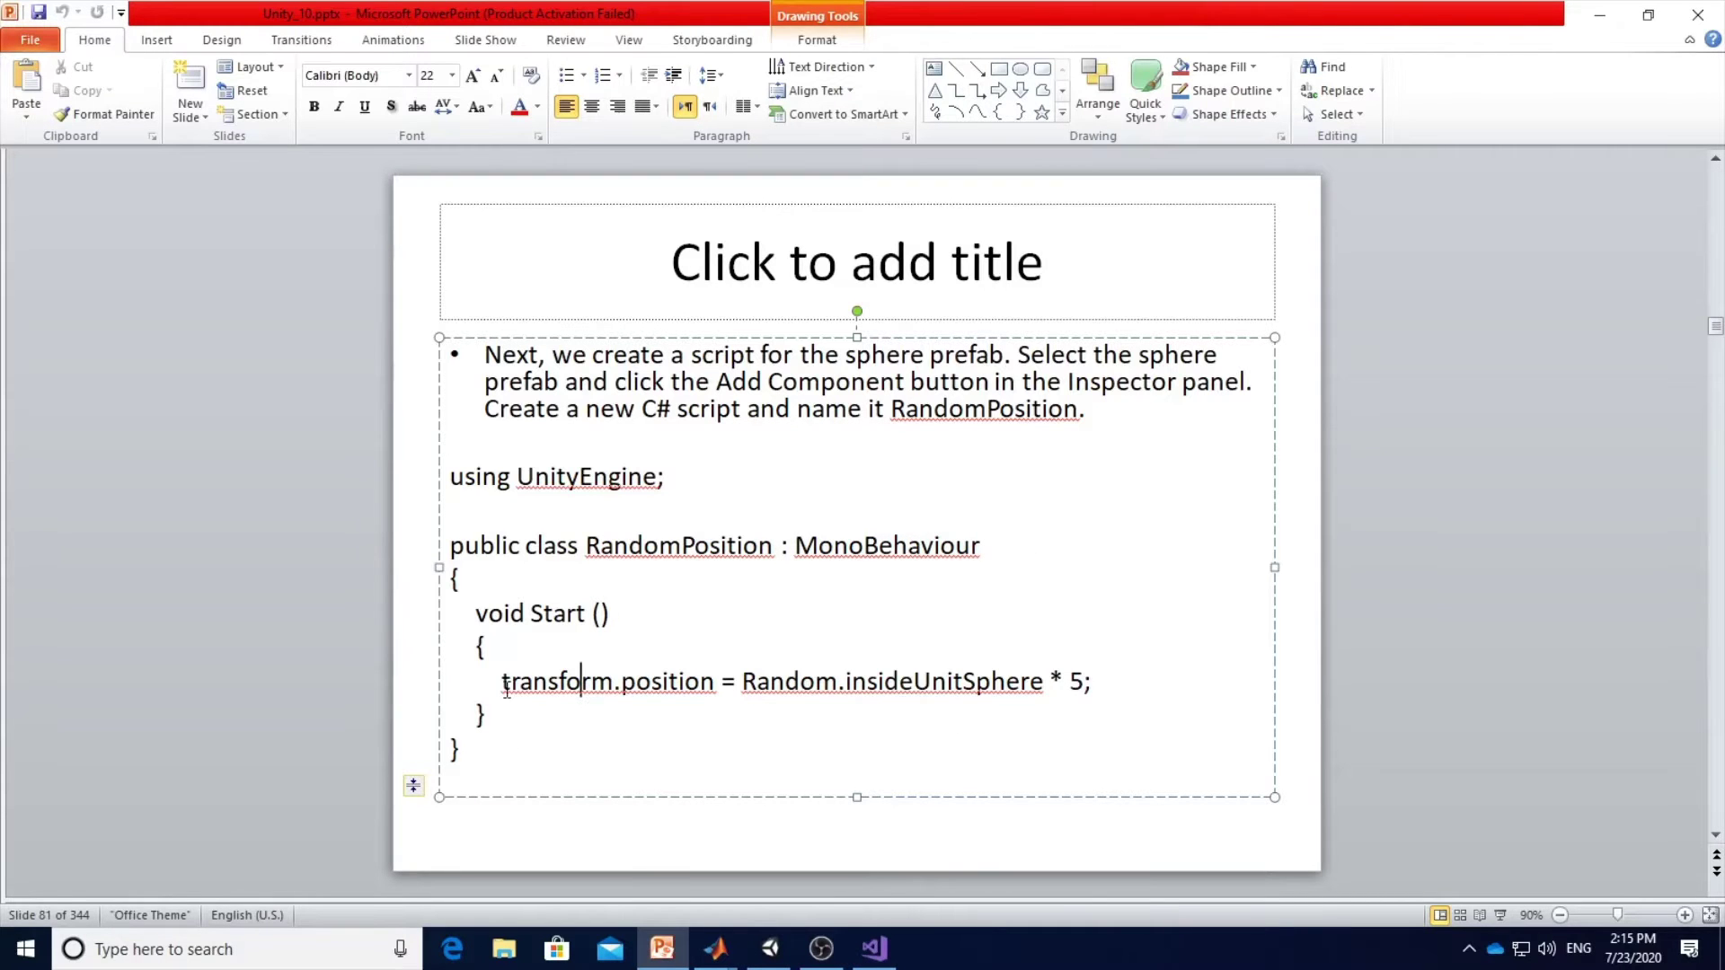
{"action": "left_click_drag", "start_coordinate": [490, 681], "coordinate": [1108, 679]}
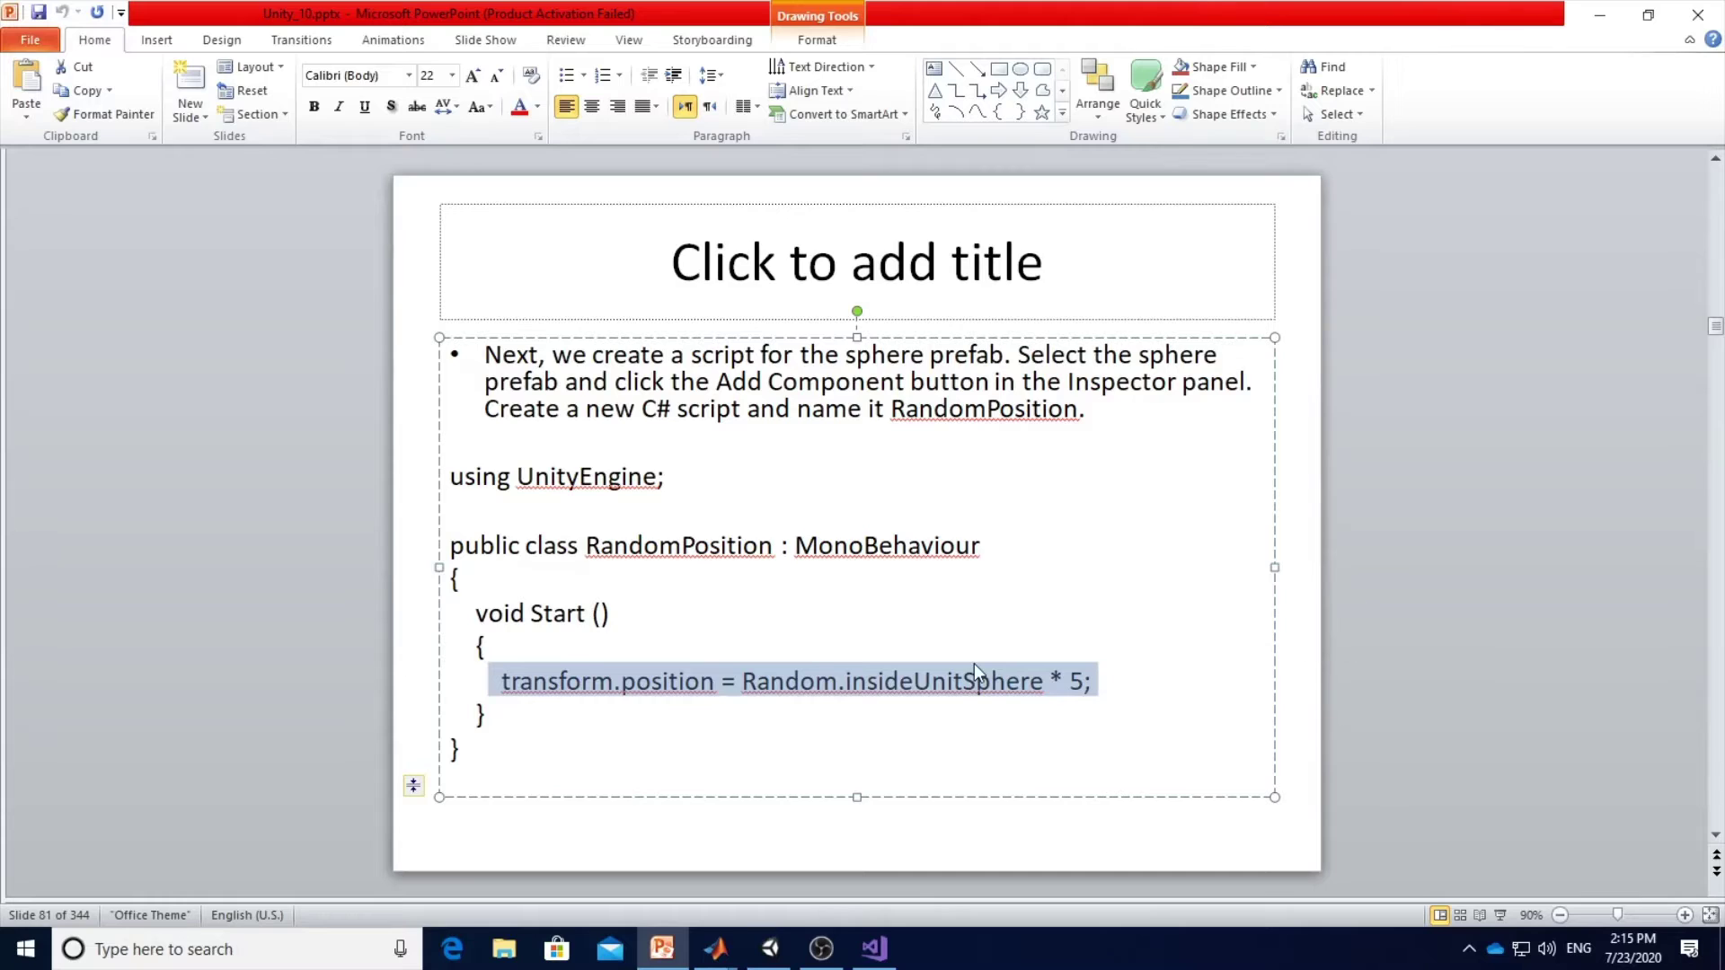
{"action": "left_click", "coordinate": [874, 948]}
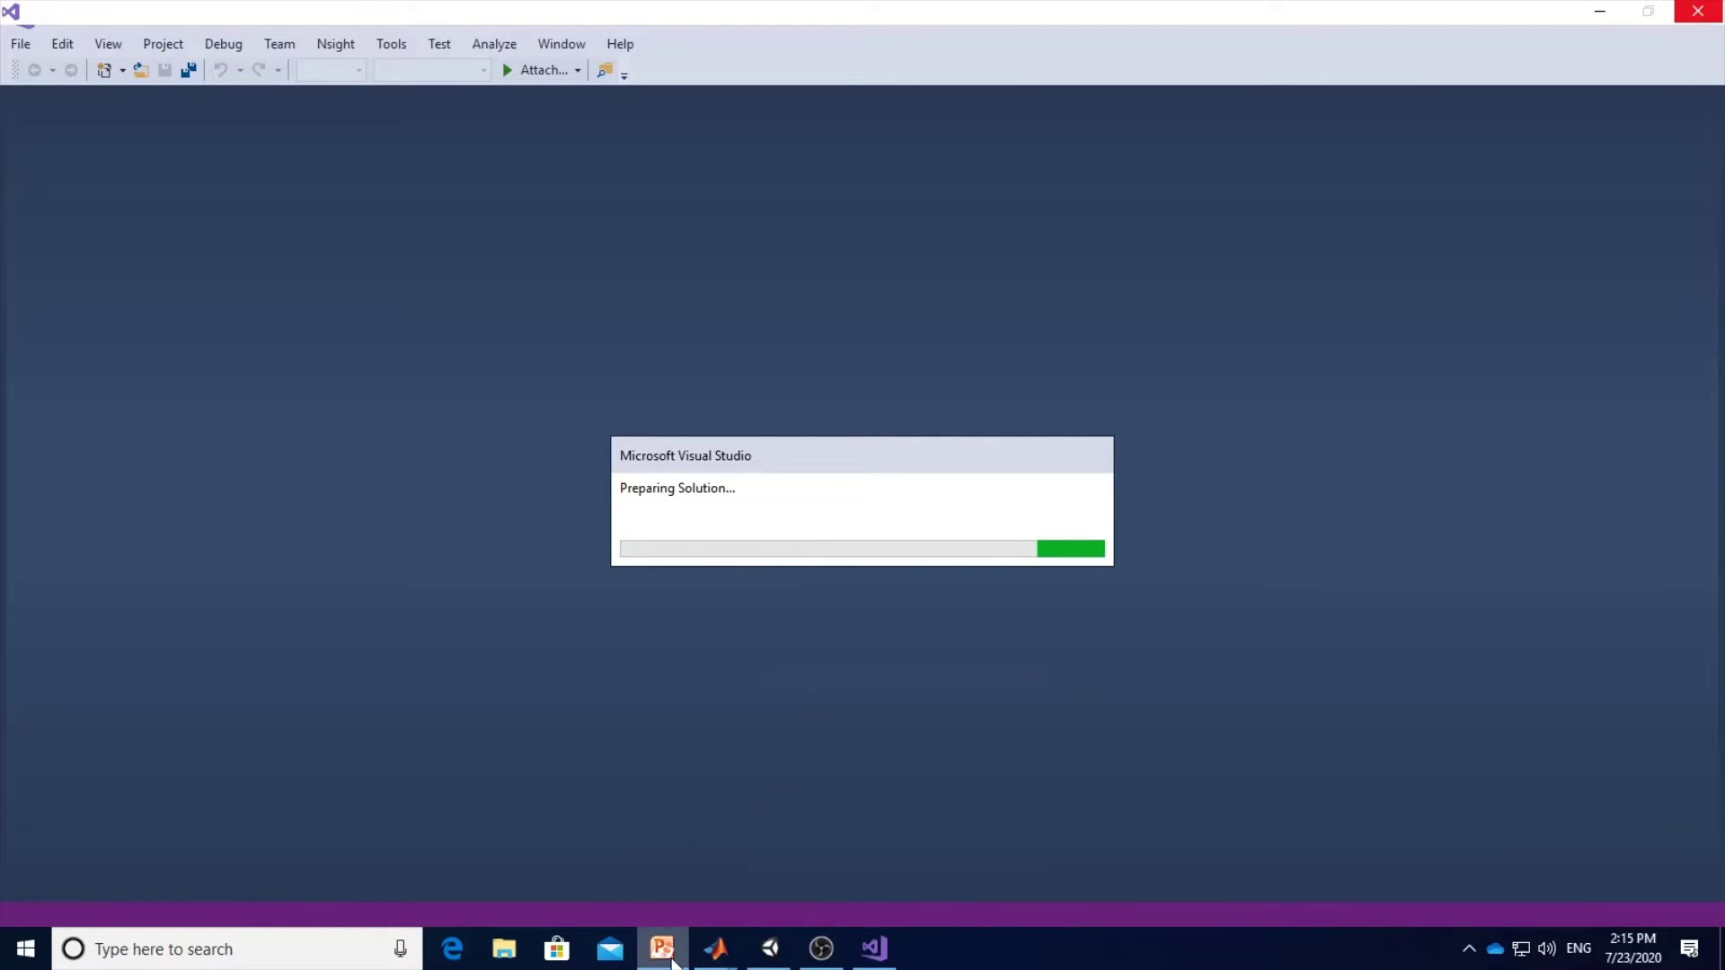
Go to the GameManager code slide 82 and select GameManager and spawnedObject.
{"action": "mouse_move", "coordinate": [673, 962]}
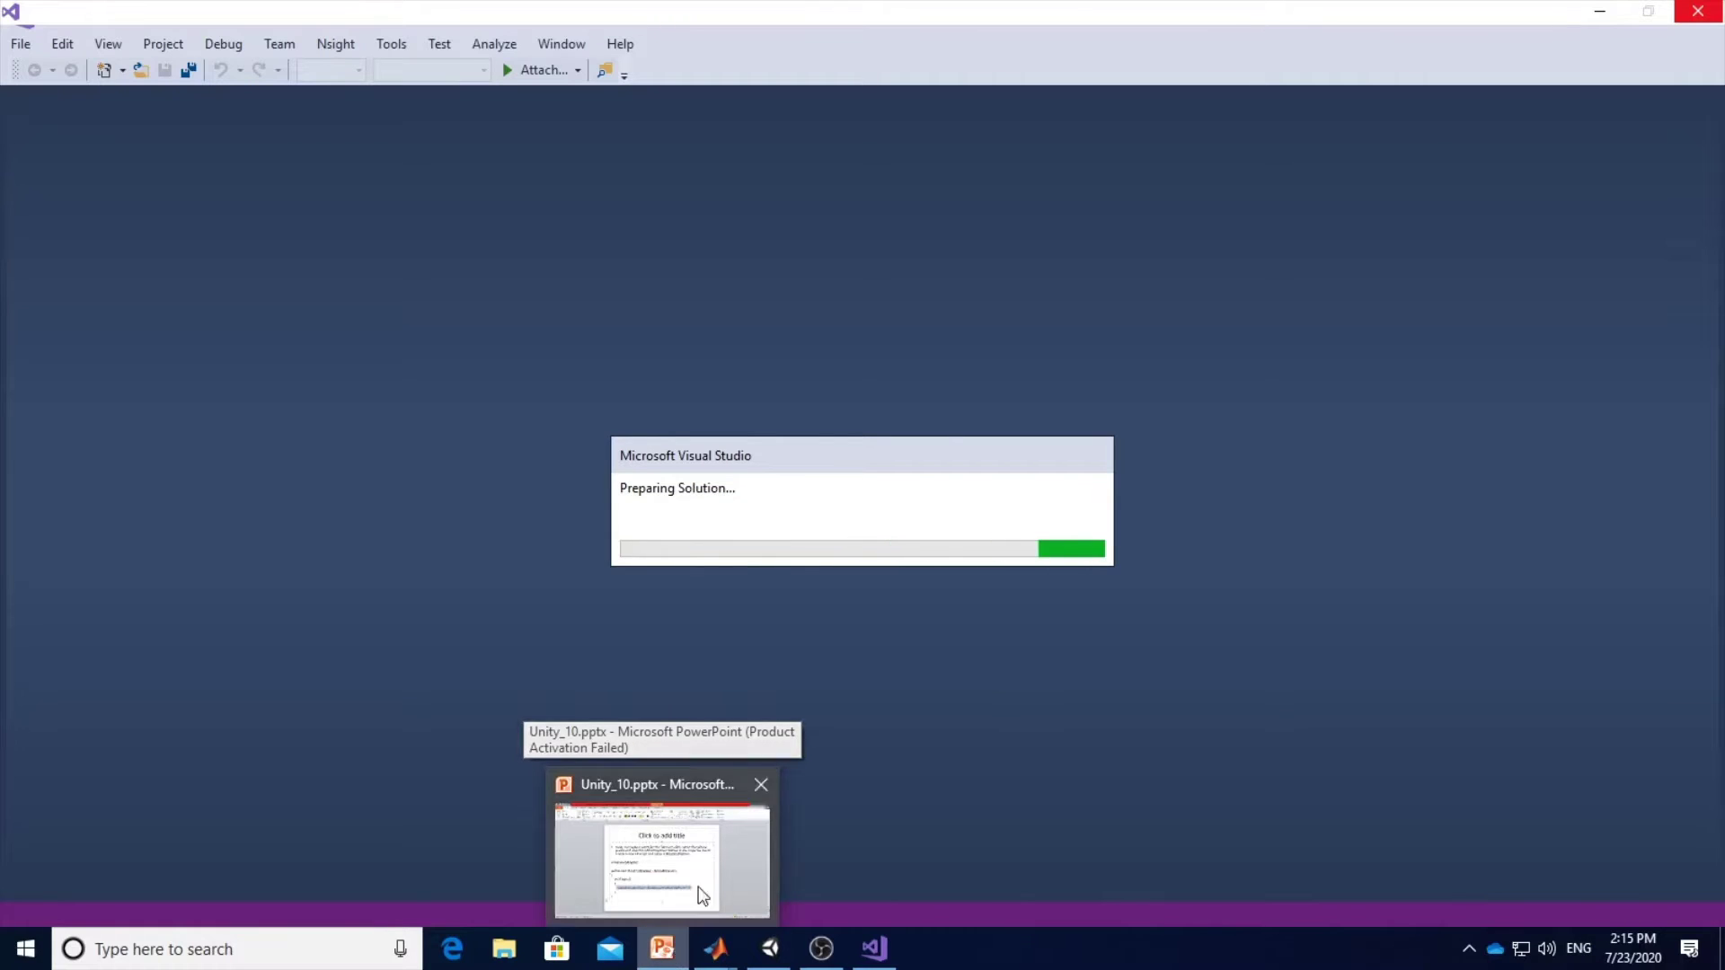
{"action": "left_click", "coordinate": [725, 855]}
{"action": "scroll", "coordinate": [904, 602], "scroll_direction": "down", "scroll_amount": 1}
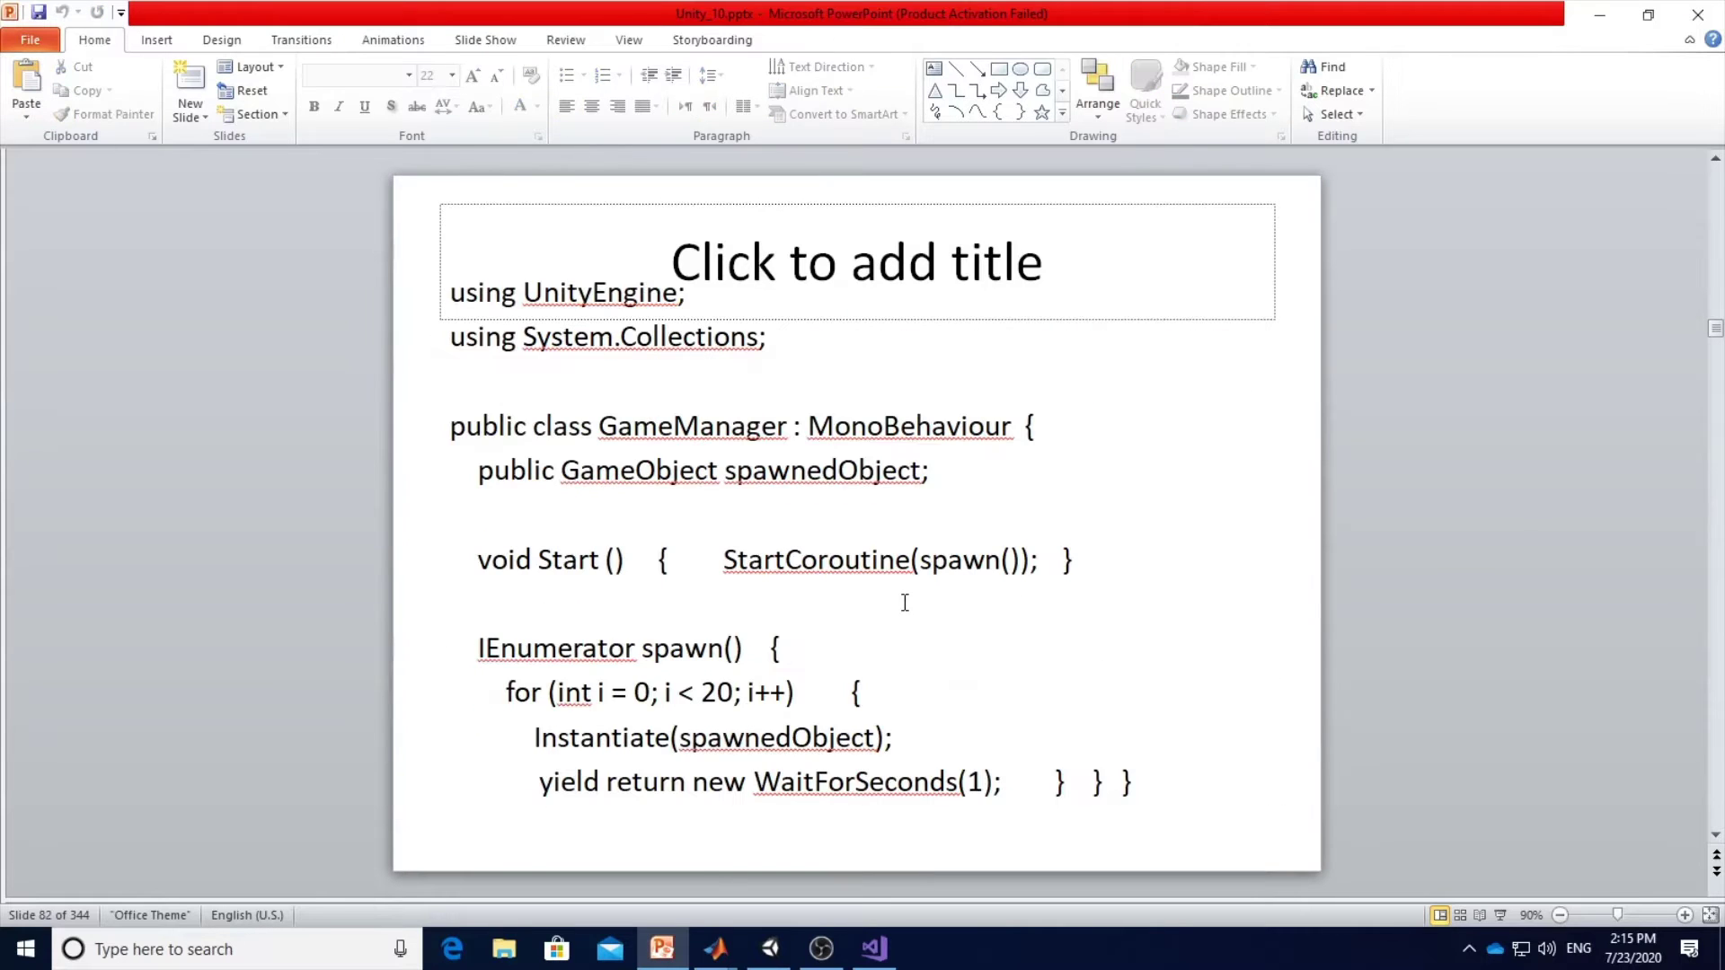
{"action": "left_click", "coordinate": [692, 467]}
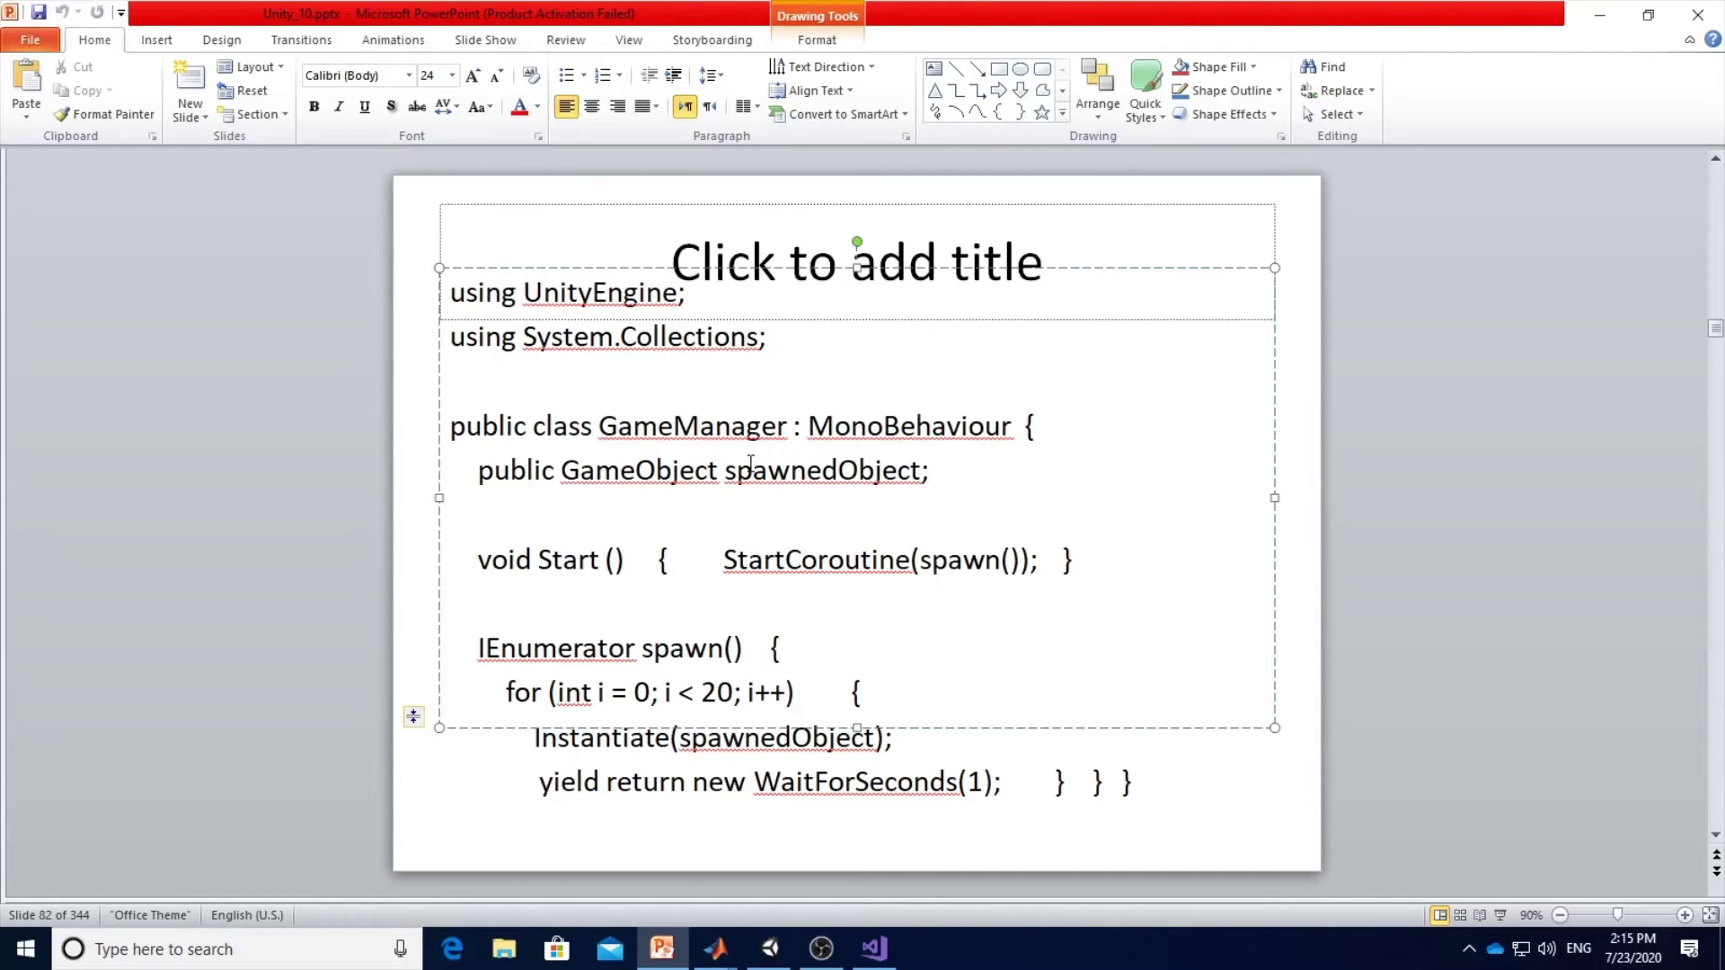
{"action": "double_click", "coordinate": [671, 429]}
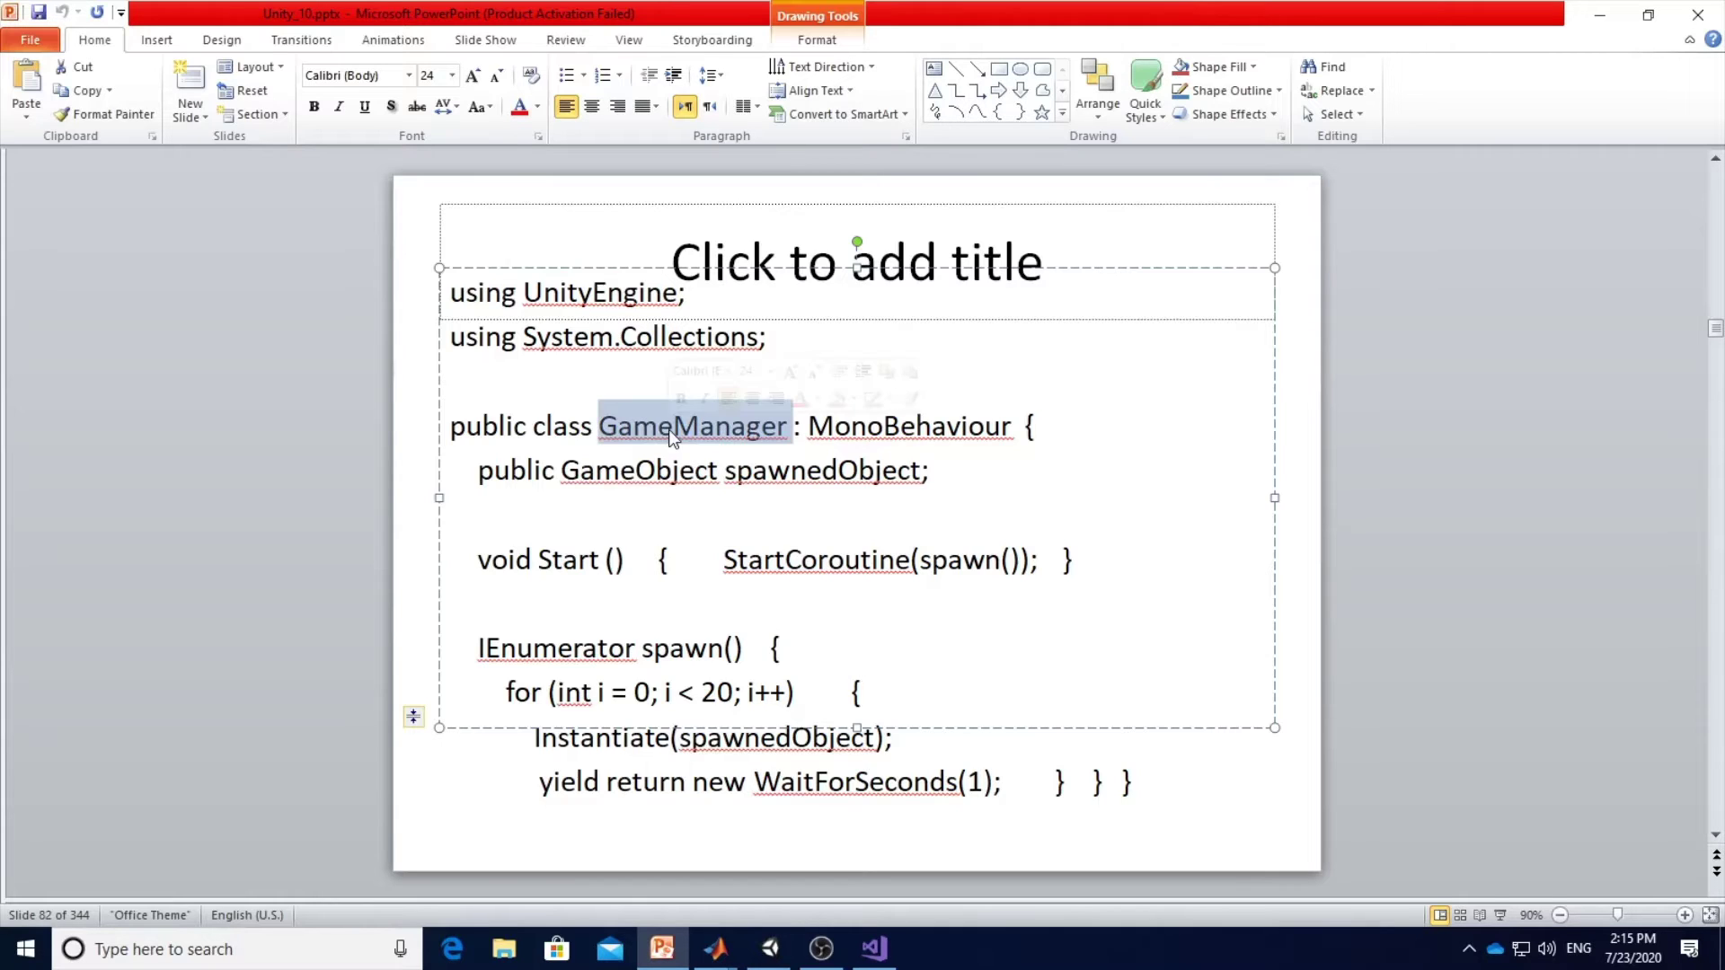
{"action": "left_click", "coordinate": [662, 491]}
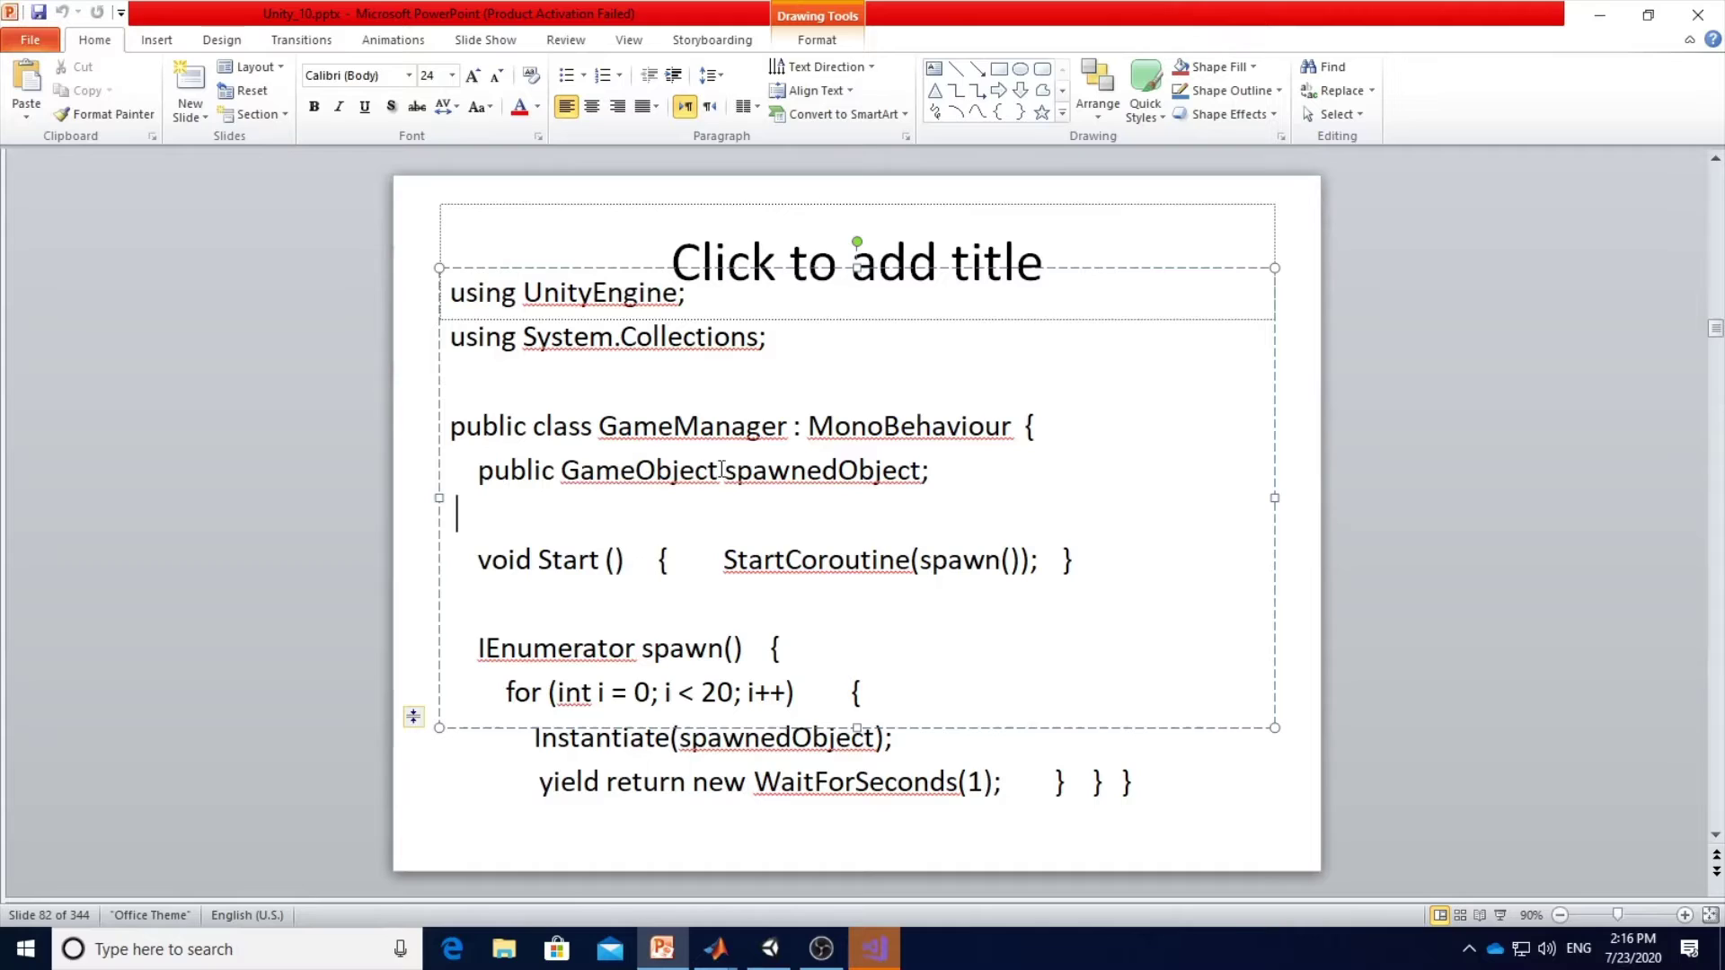
{"action": "double_click", "coordinate": [796, 470]}
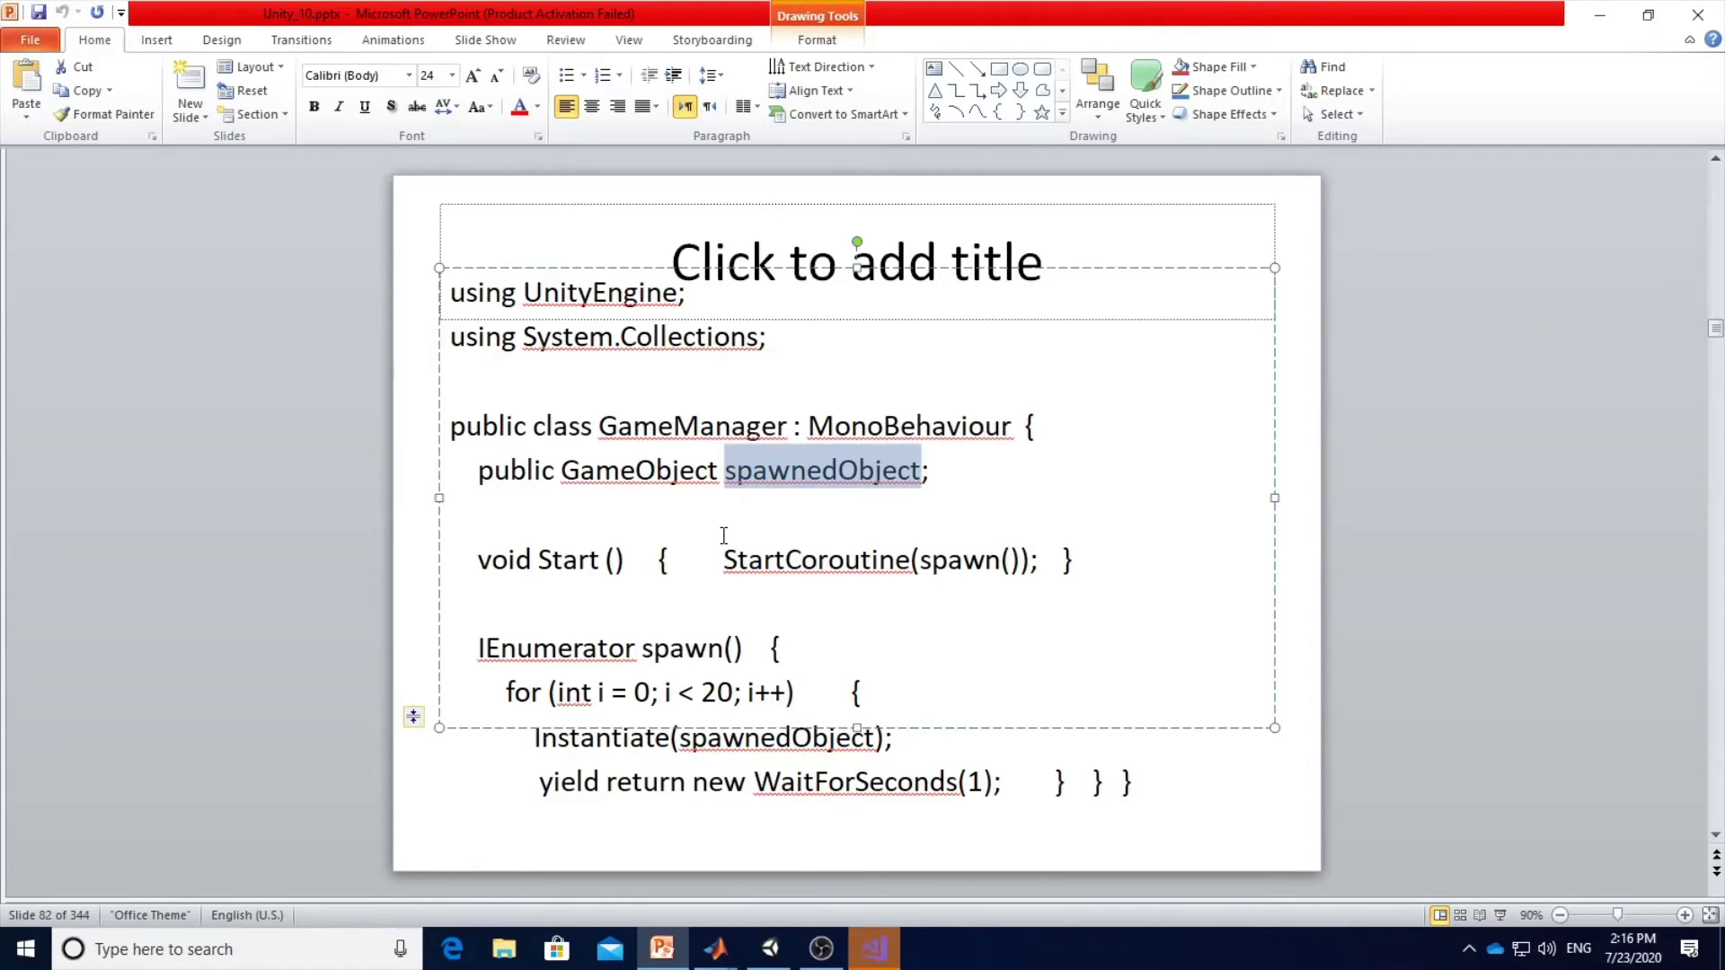
Paste the transform.position = Random.insideUnitSphere * 5 line into sp11's Start.
{"action": "left_click", "coordinate": [875, 948]}
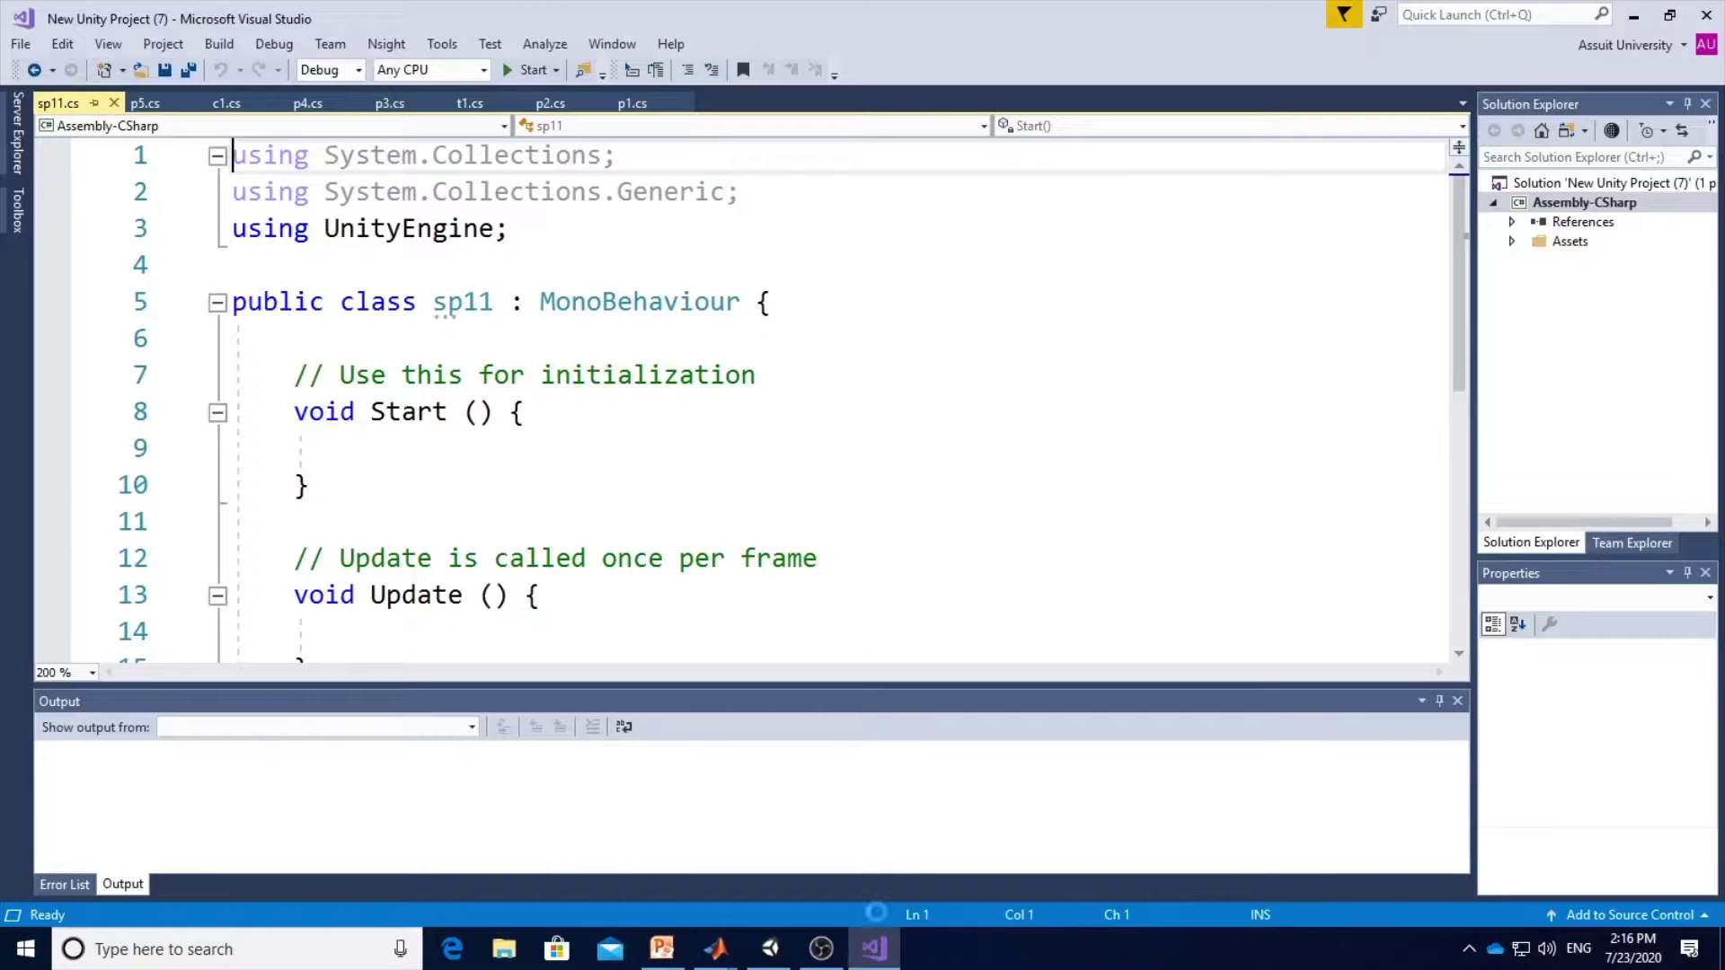
{"action": "left_click", "coordinate": [365, 470]}
{"action": "left_click", "coordinate": [354, 441]}
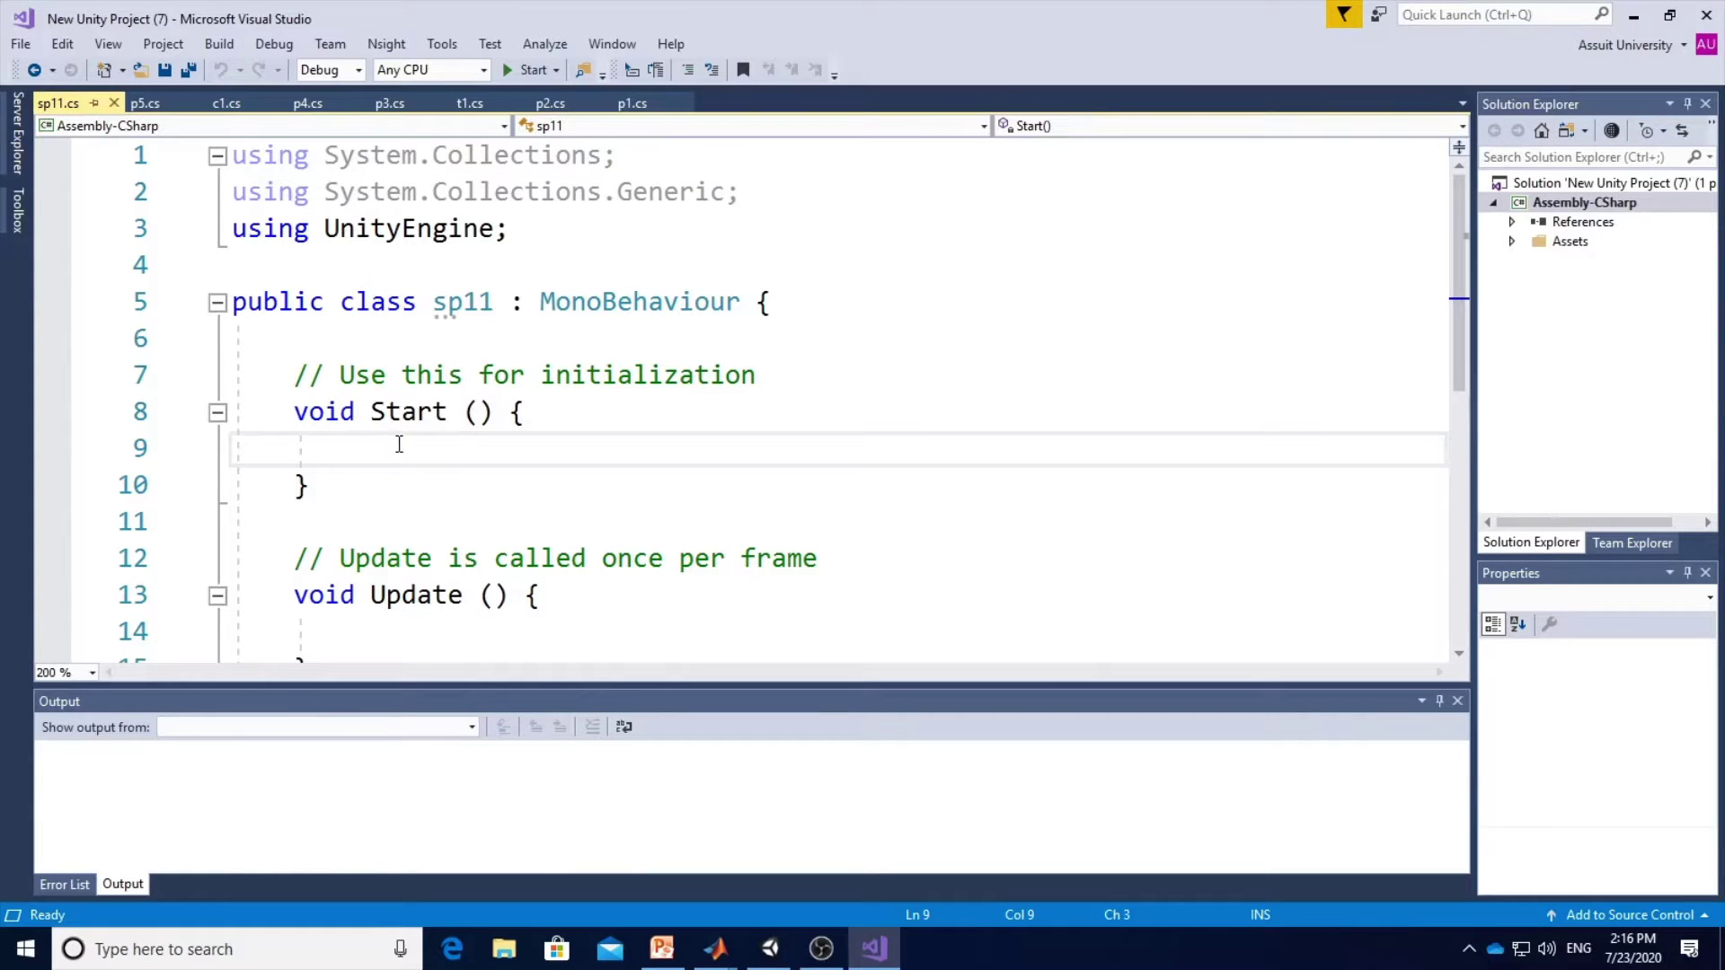
{"action": "key", "text": "ctrl+v"}
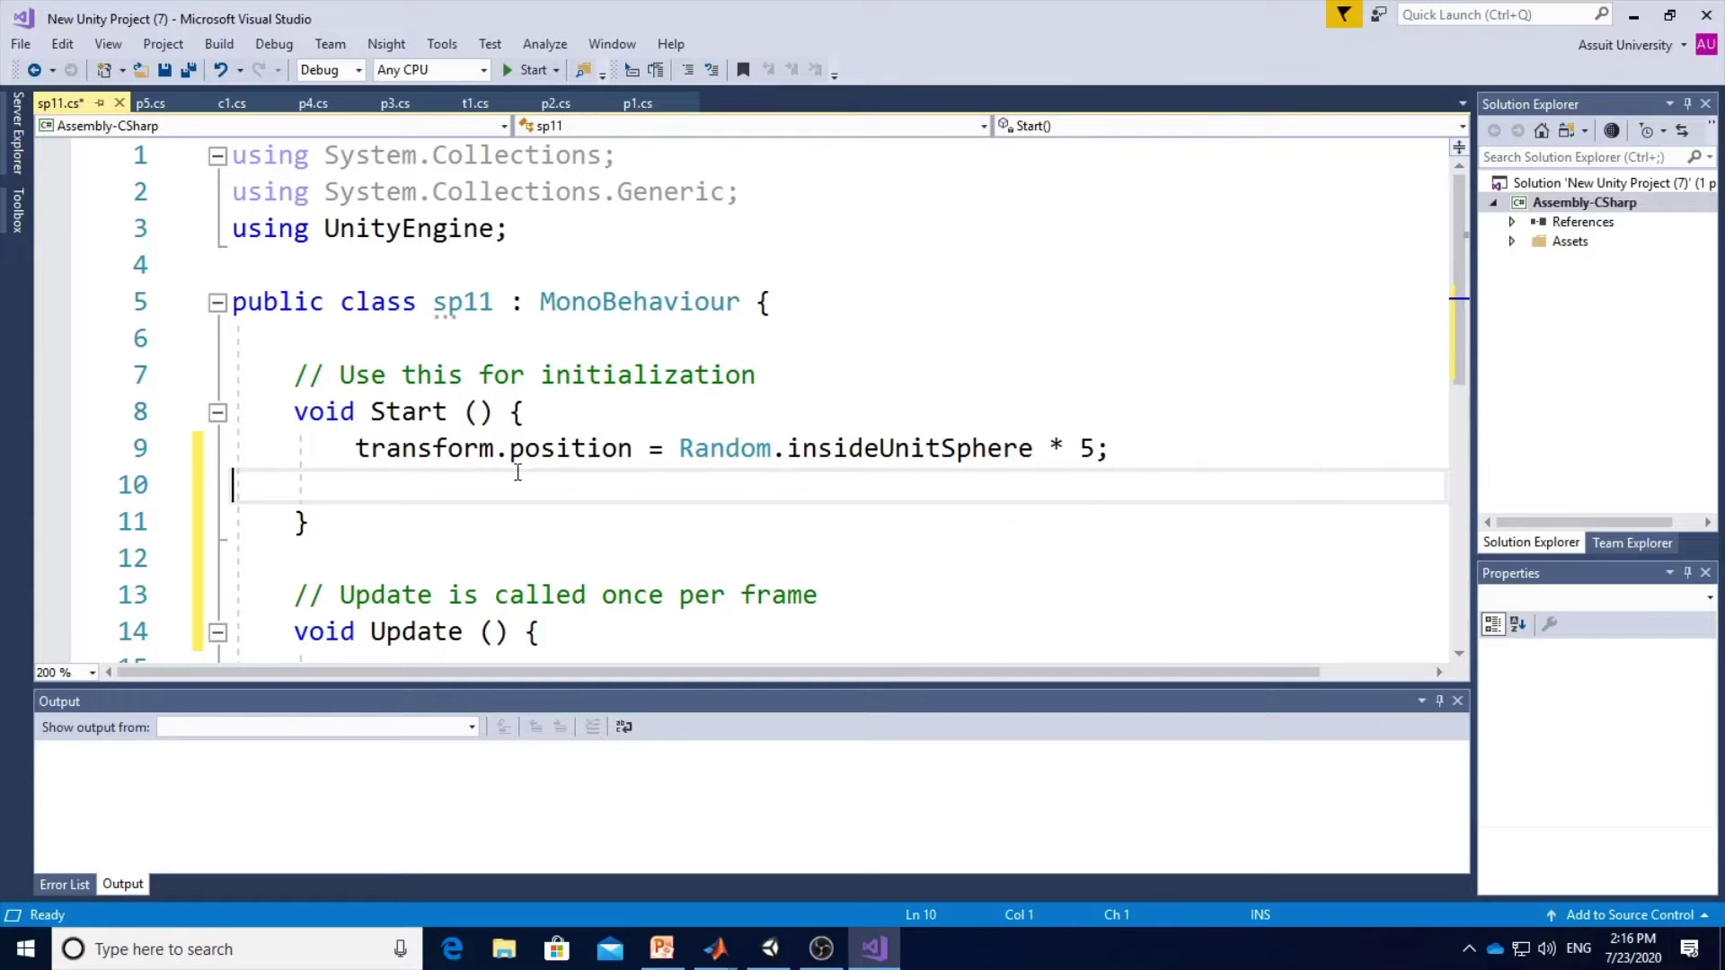
Build the solution and return to the Unity editor.
{"action": "left_click", "coordinate": [218, 44]}
{"action": "left_click", "coordinate": [225, 67]}
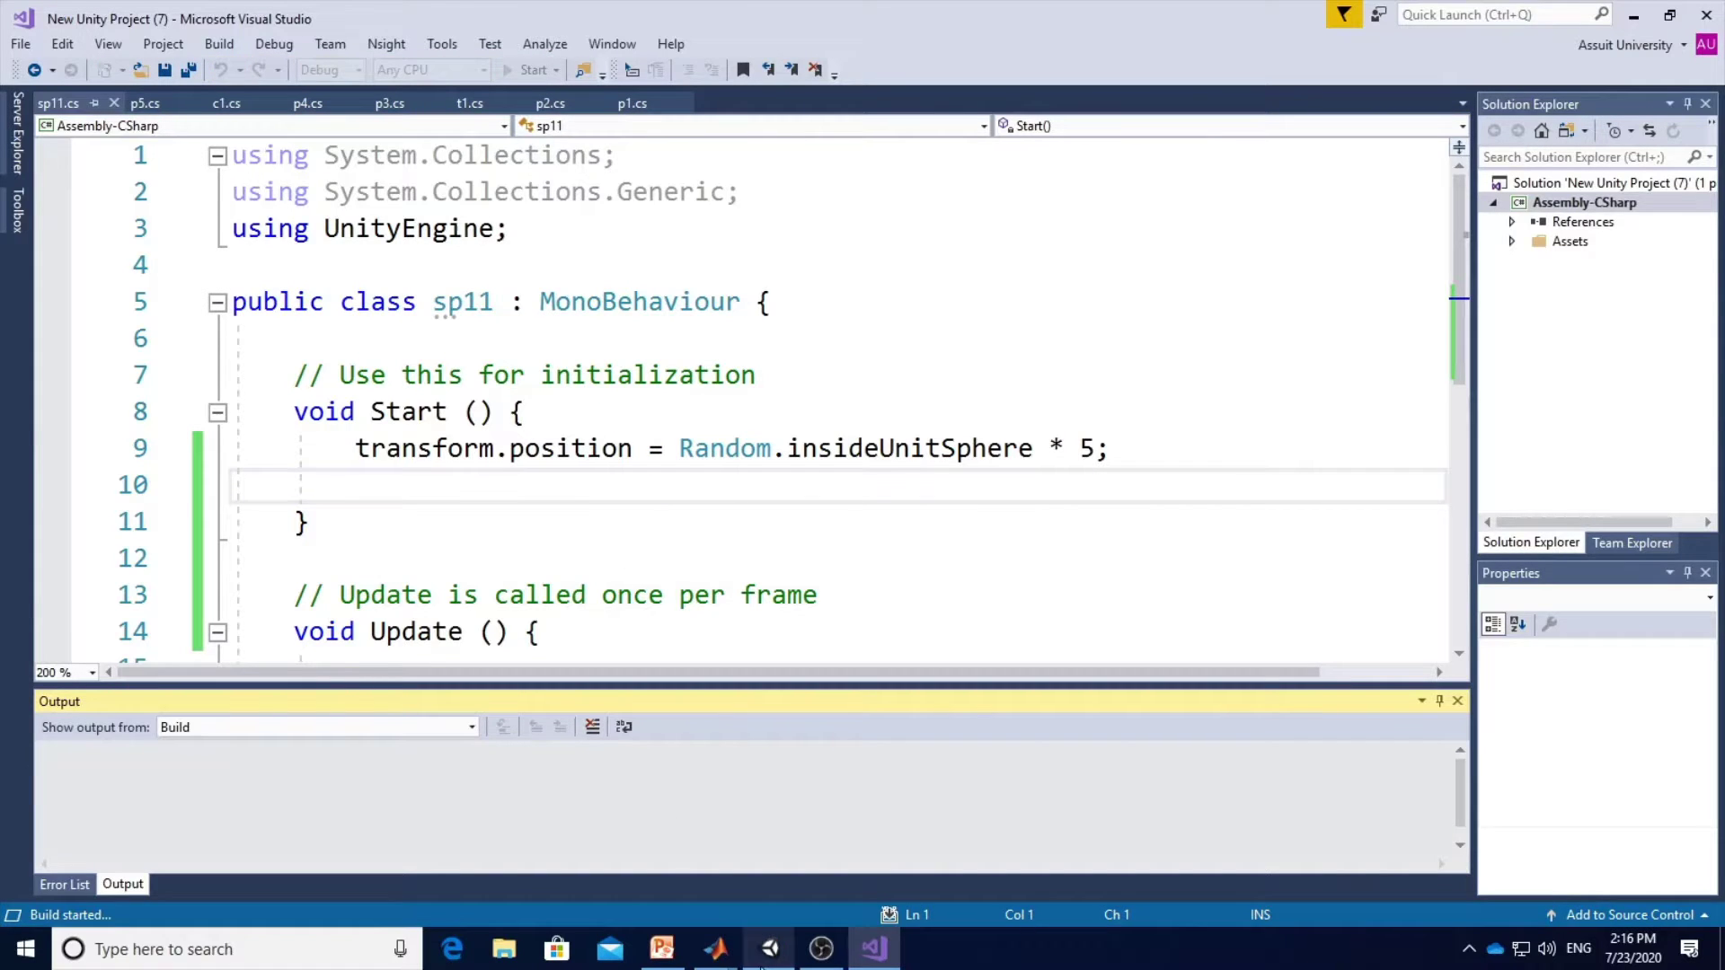
{"action": "left_click", "coordinate": [770, 949]}
{"action": "left_click", "coordinate": [164, 35]}
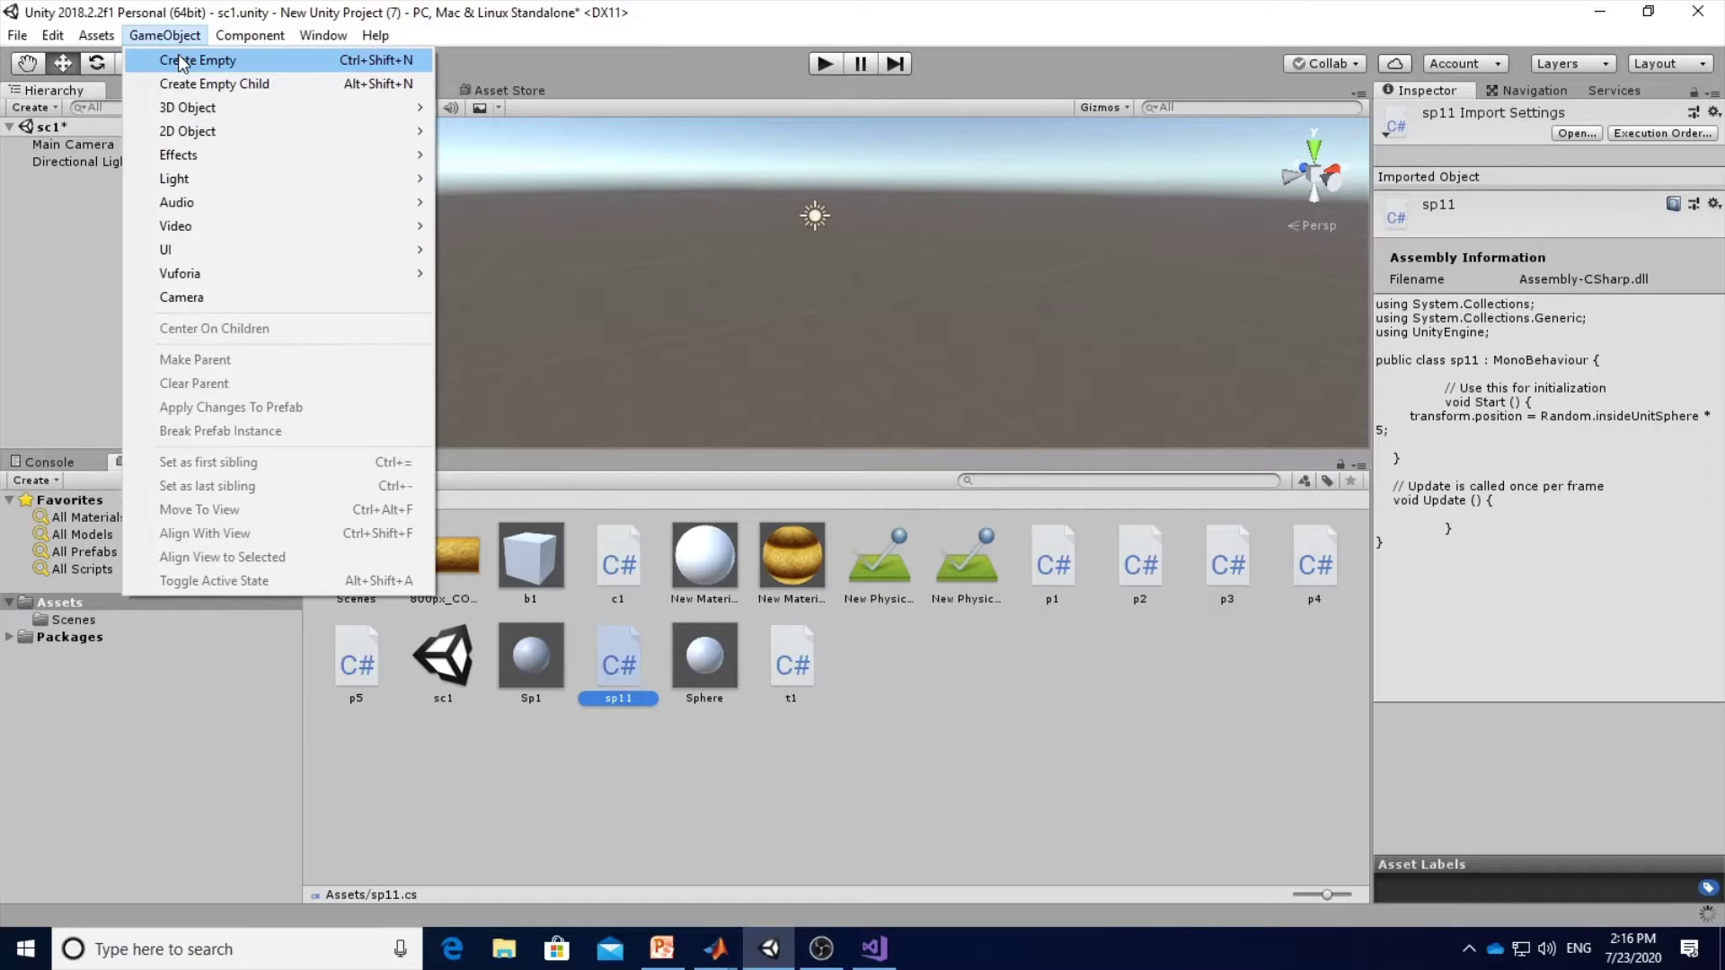
Create an empty game object and rename it GM1.
{"action": "left_click", "coordinate": [182, 60]}
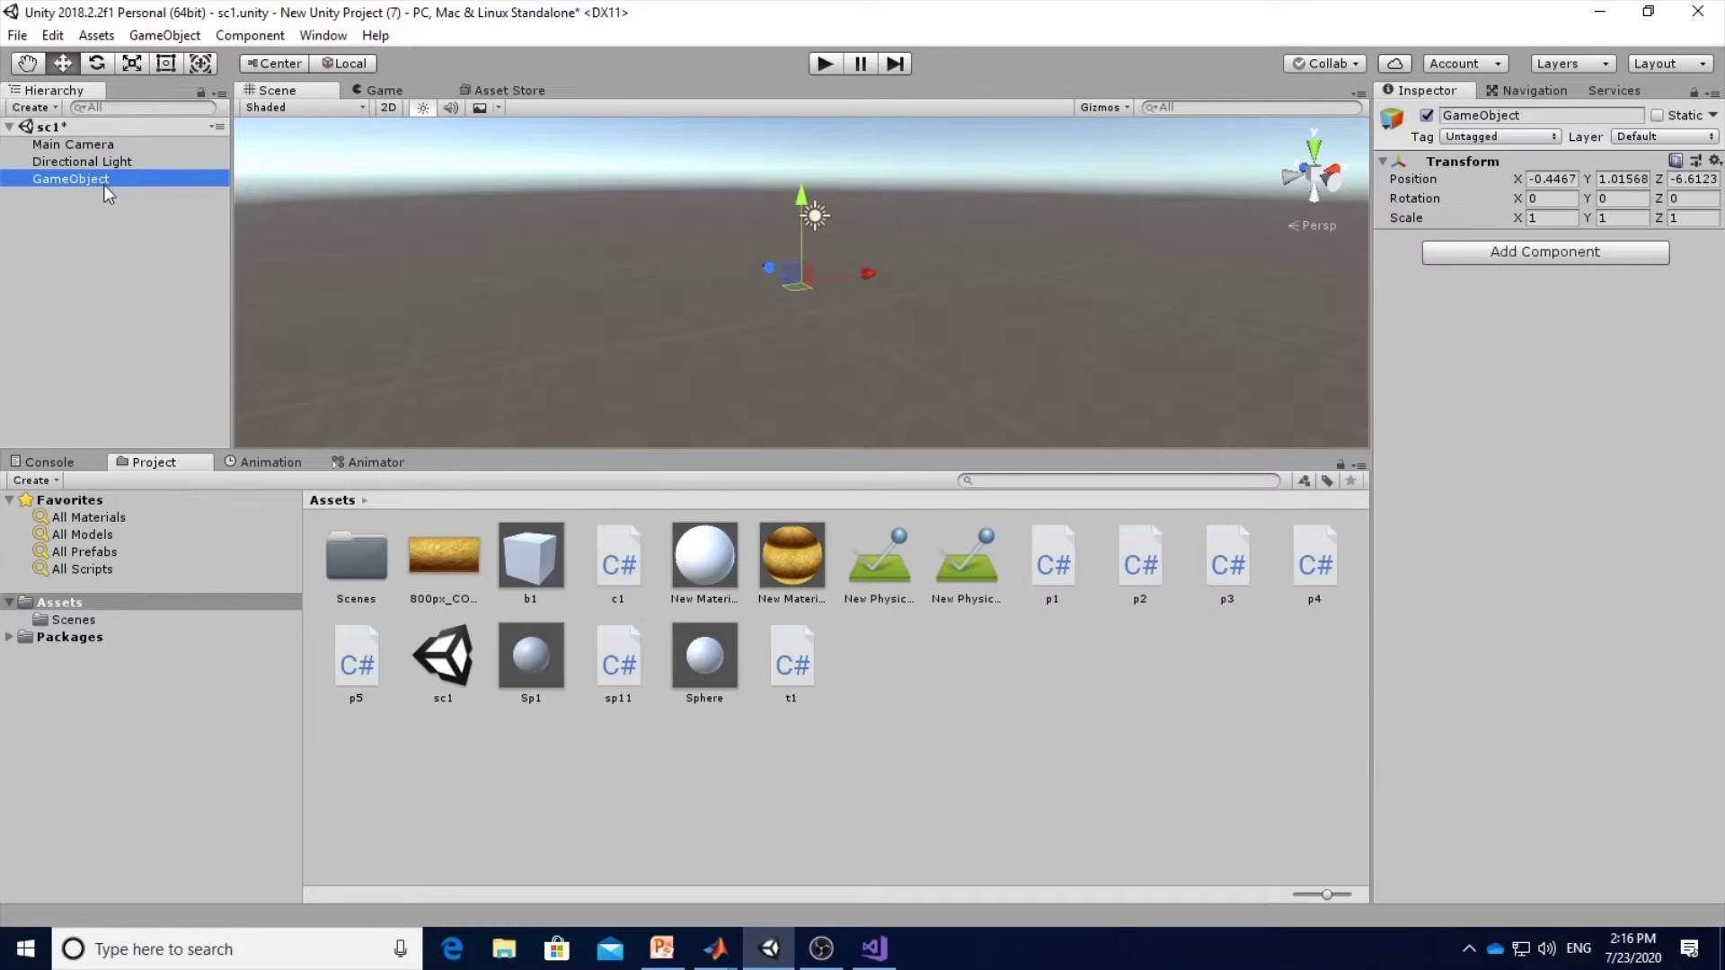
{"action": "left_click", "coordinate": [100, 179]}
{"action": "left_click", "coordinate": [1489, 114]}
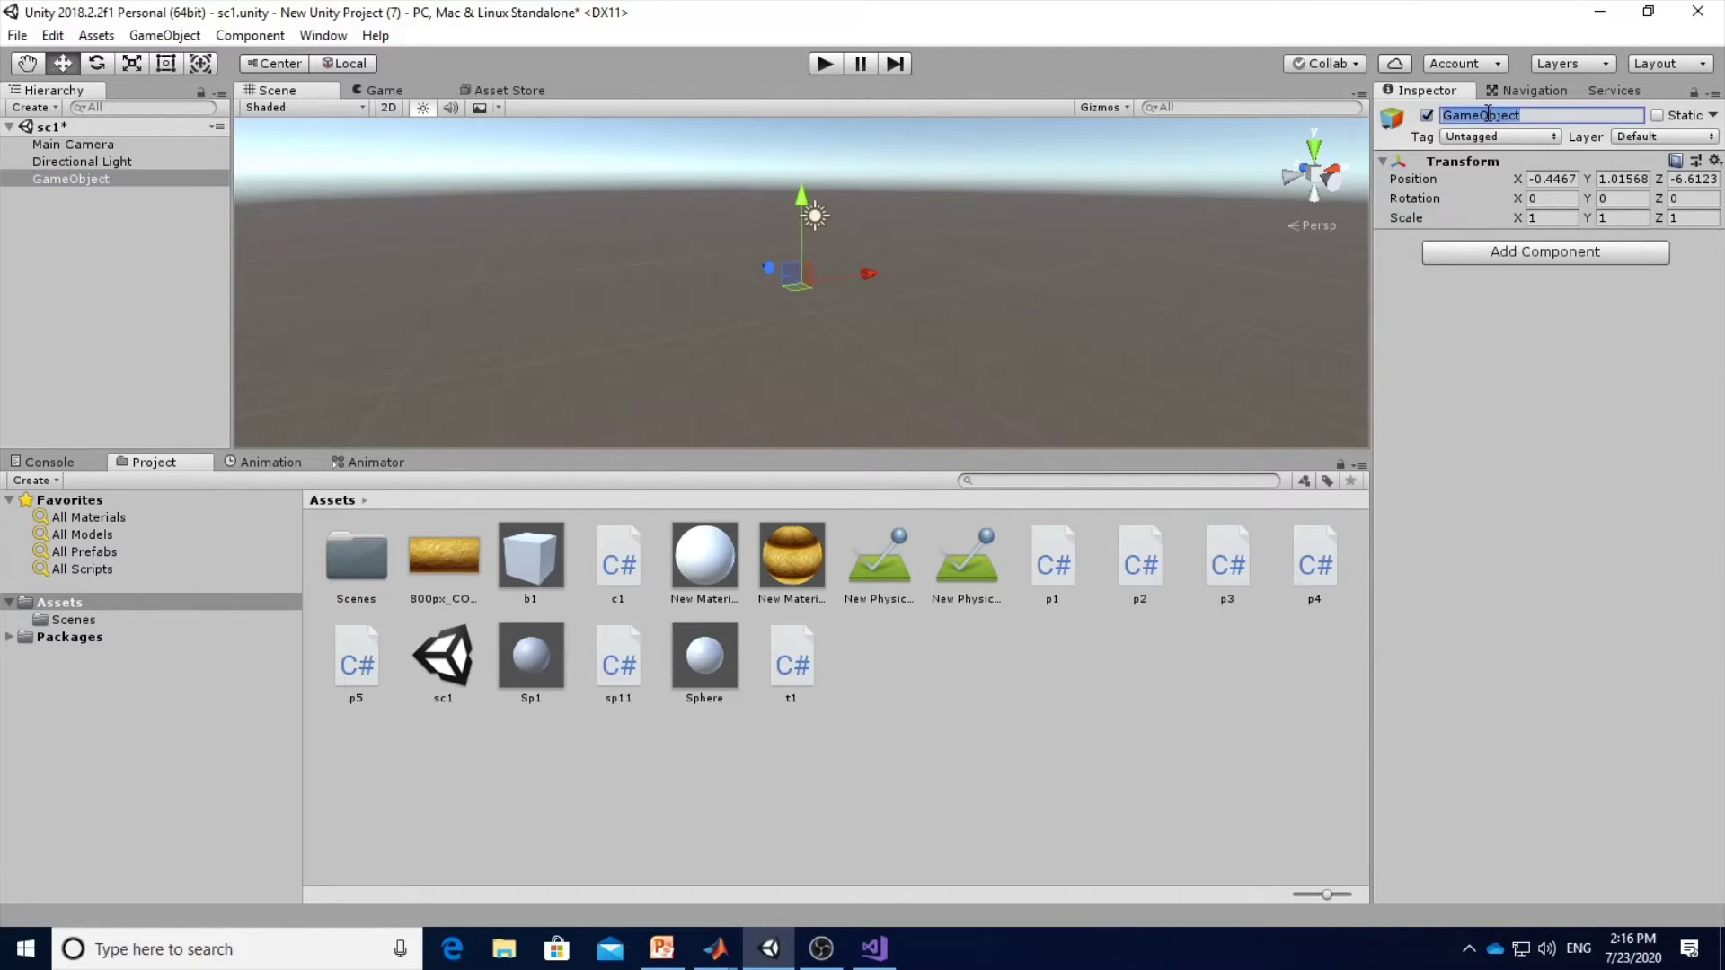
{"action": "type", "text": "GM1"}
{"action": "key", "text": "Return"}
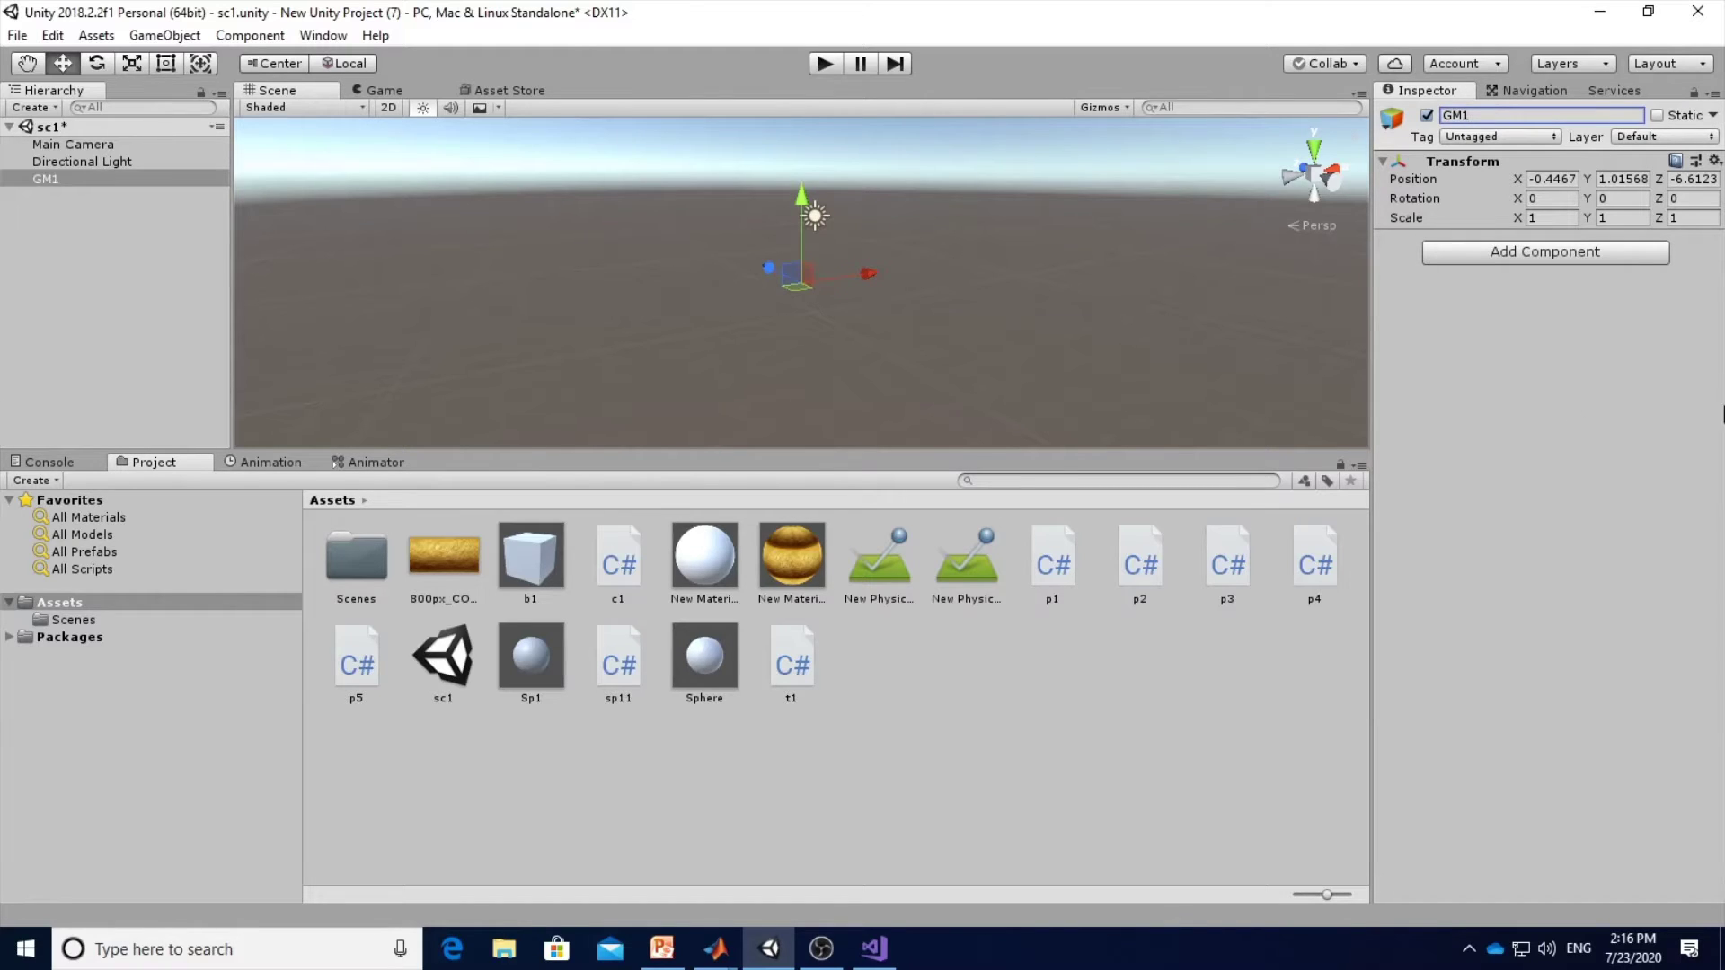
Attach a new GM11 script to GM1 and open it in Visual Studio, reloading the project.
{"action": "left_click", "coordinate": [1529, 257]}
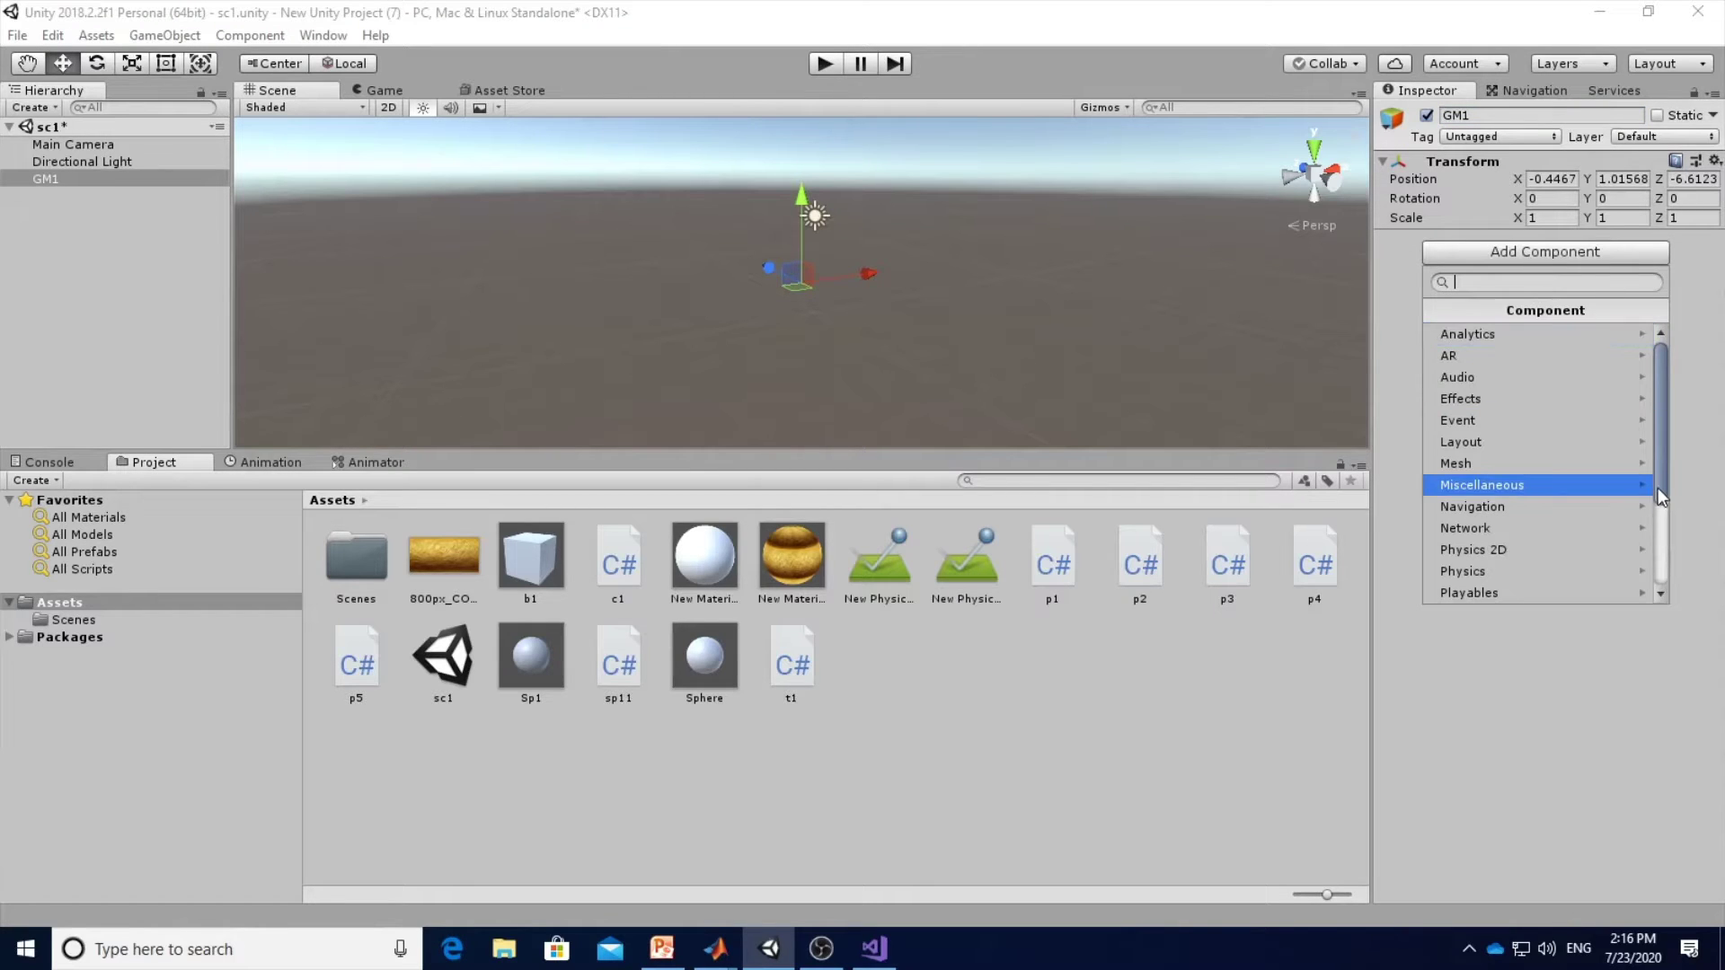
{"action": "left_click_drag", "start_coordinate": [1657, 490], "coordinate": [1657, 580]}
{"action": "left_click", "coordinate": [1534, 593]}
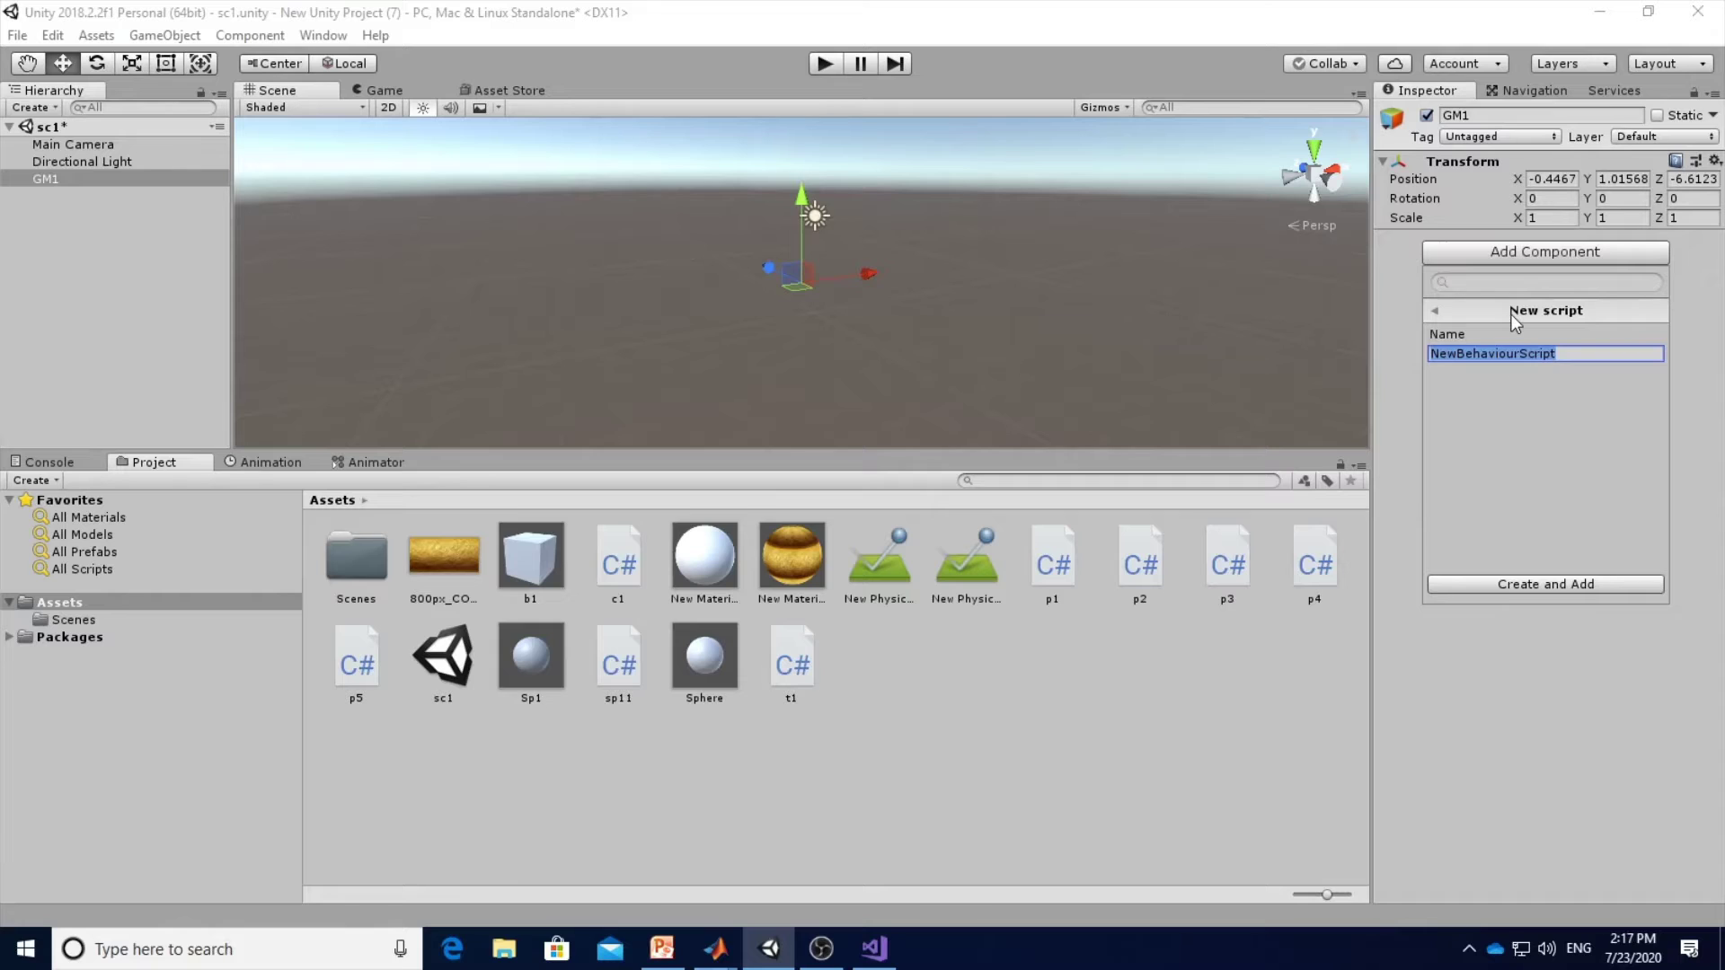
{"action": "type", "text": "G"}
{"action": "type", "text": "M11"}
{"action": "left_click", "coordinate": [1545, 584]}
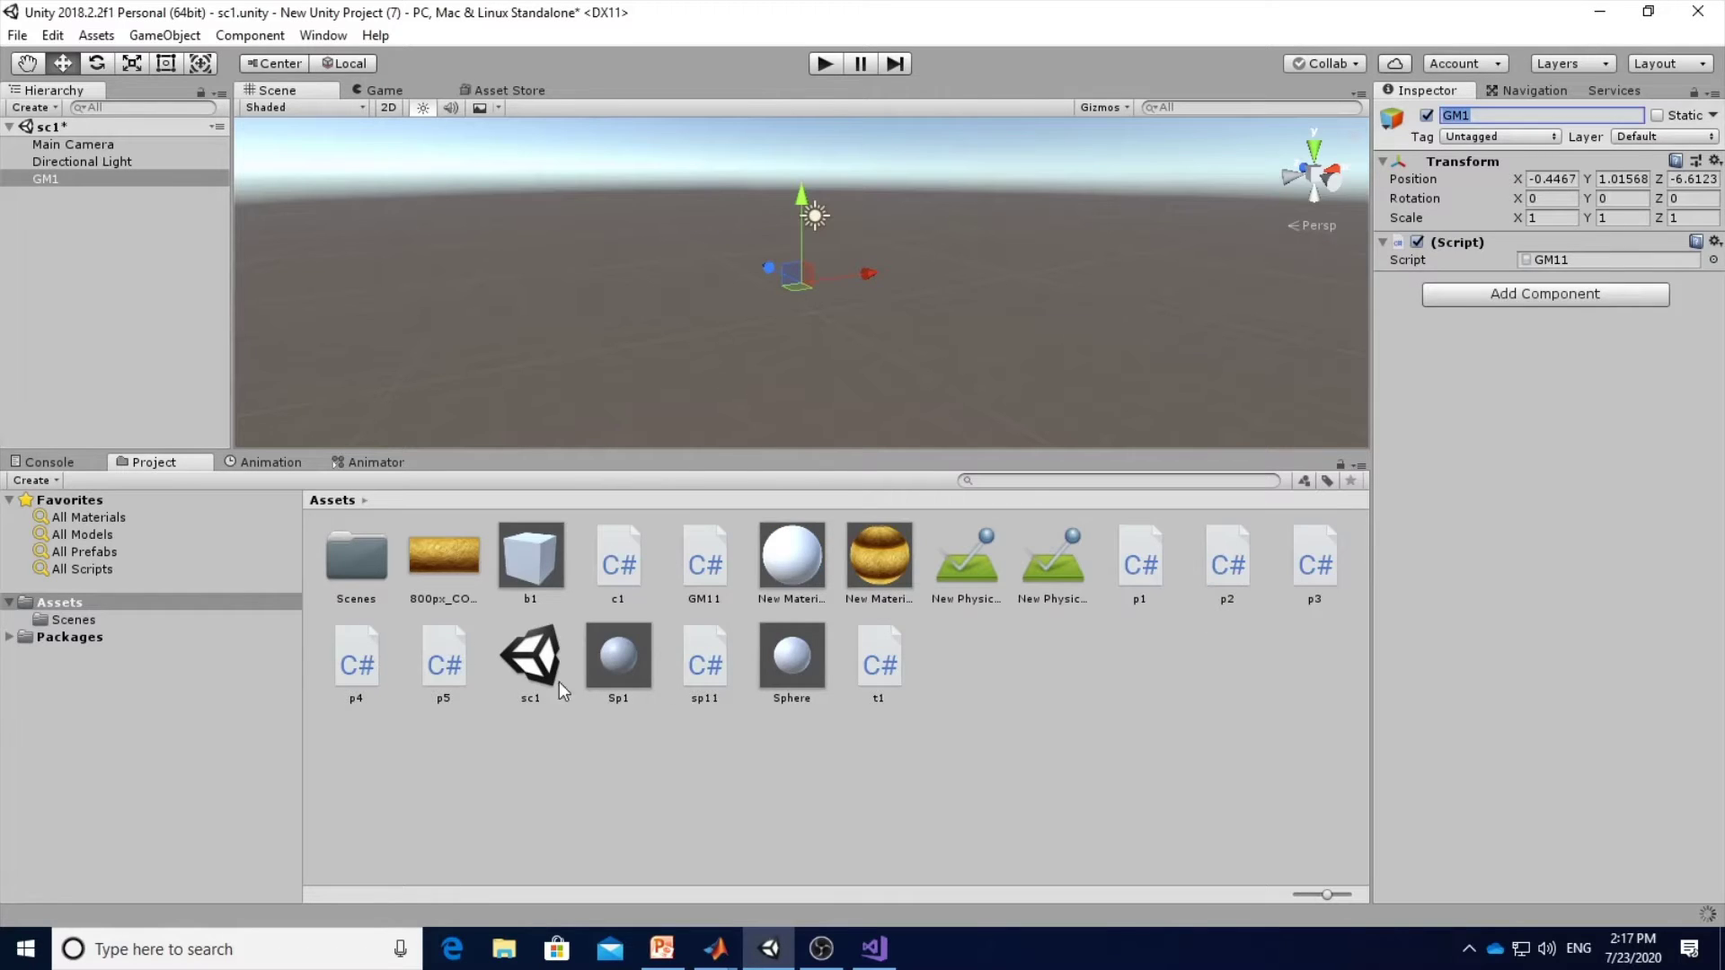
{"action": "double_click", "coordinate": [719, 604]}
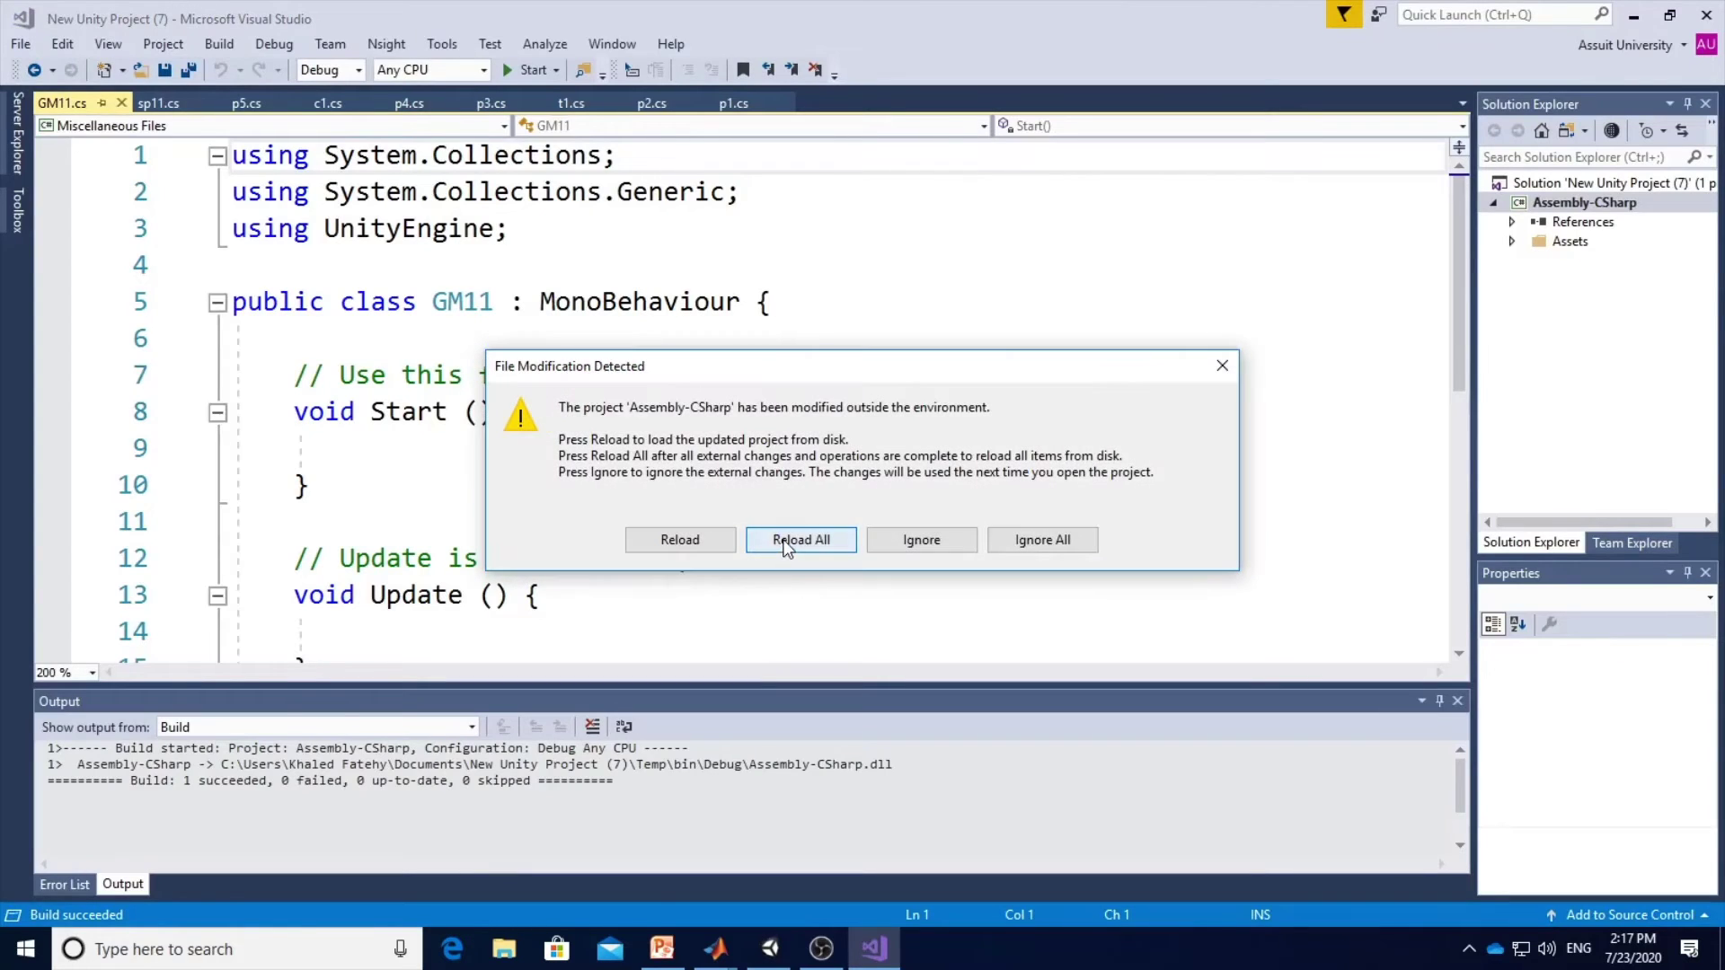
{"action": "left_click", "coordinate": [784, 542]}
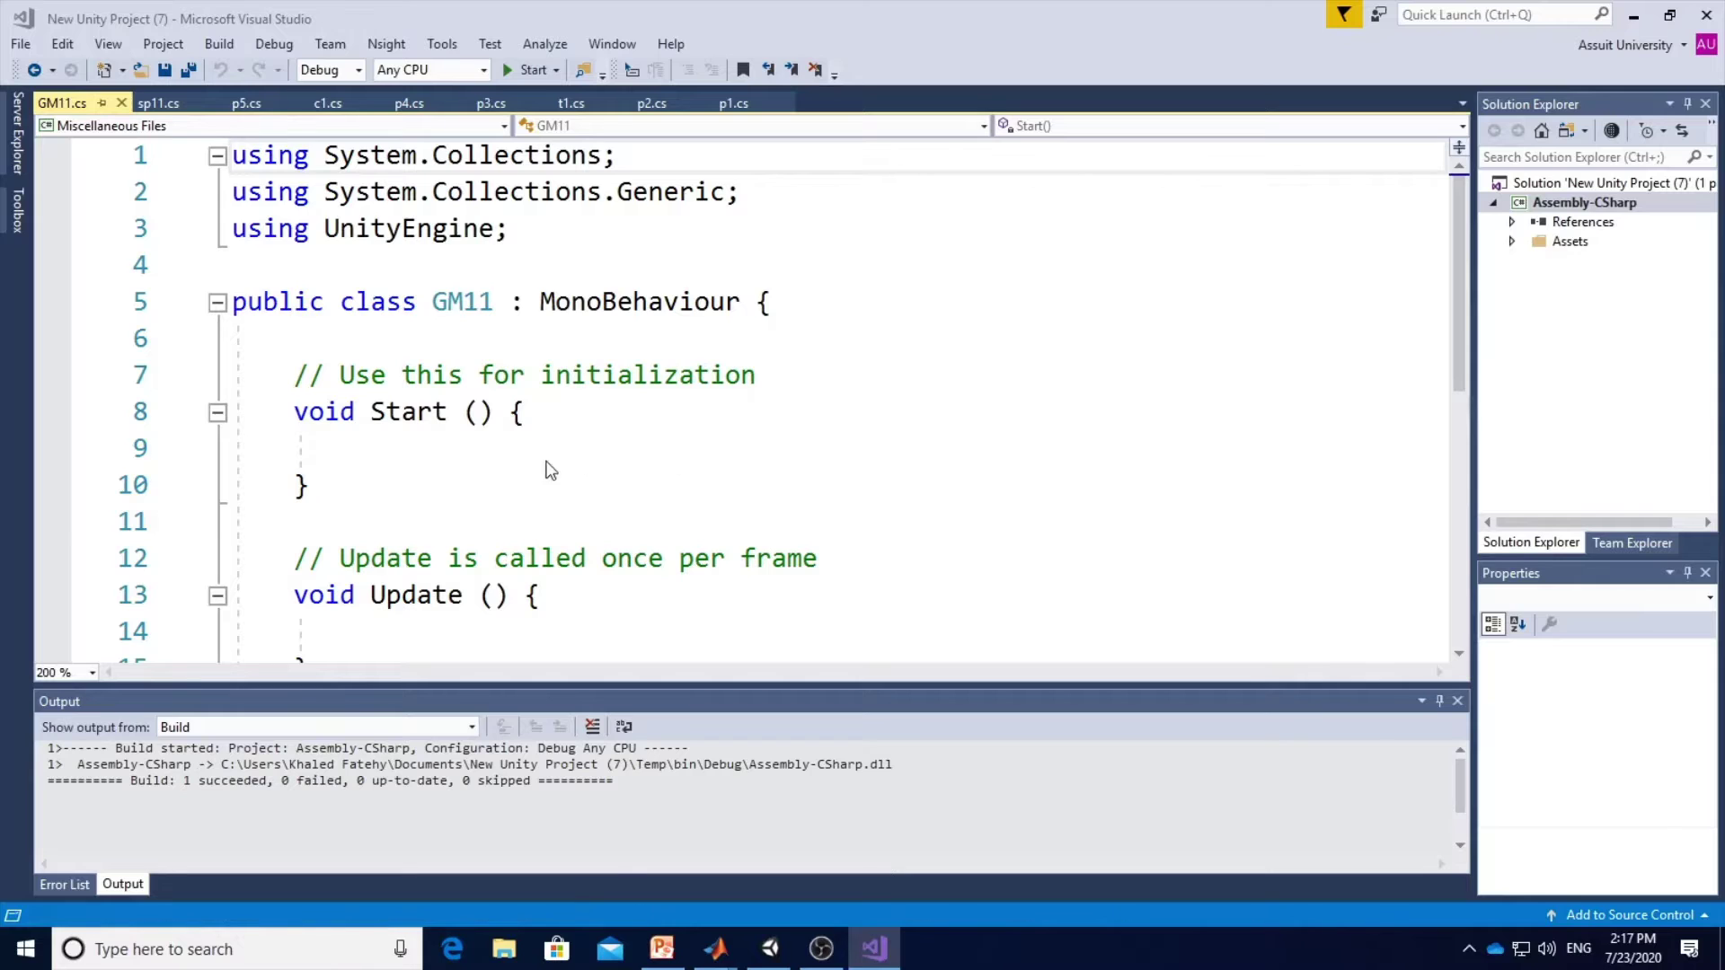
Copy the public spawnedObject field from the slide into the GM11 class.
{"action": "left_click", "coordinate": [357, 447]}
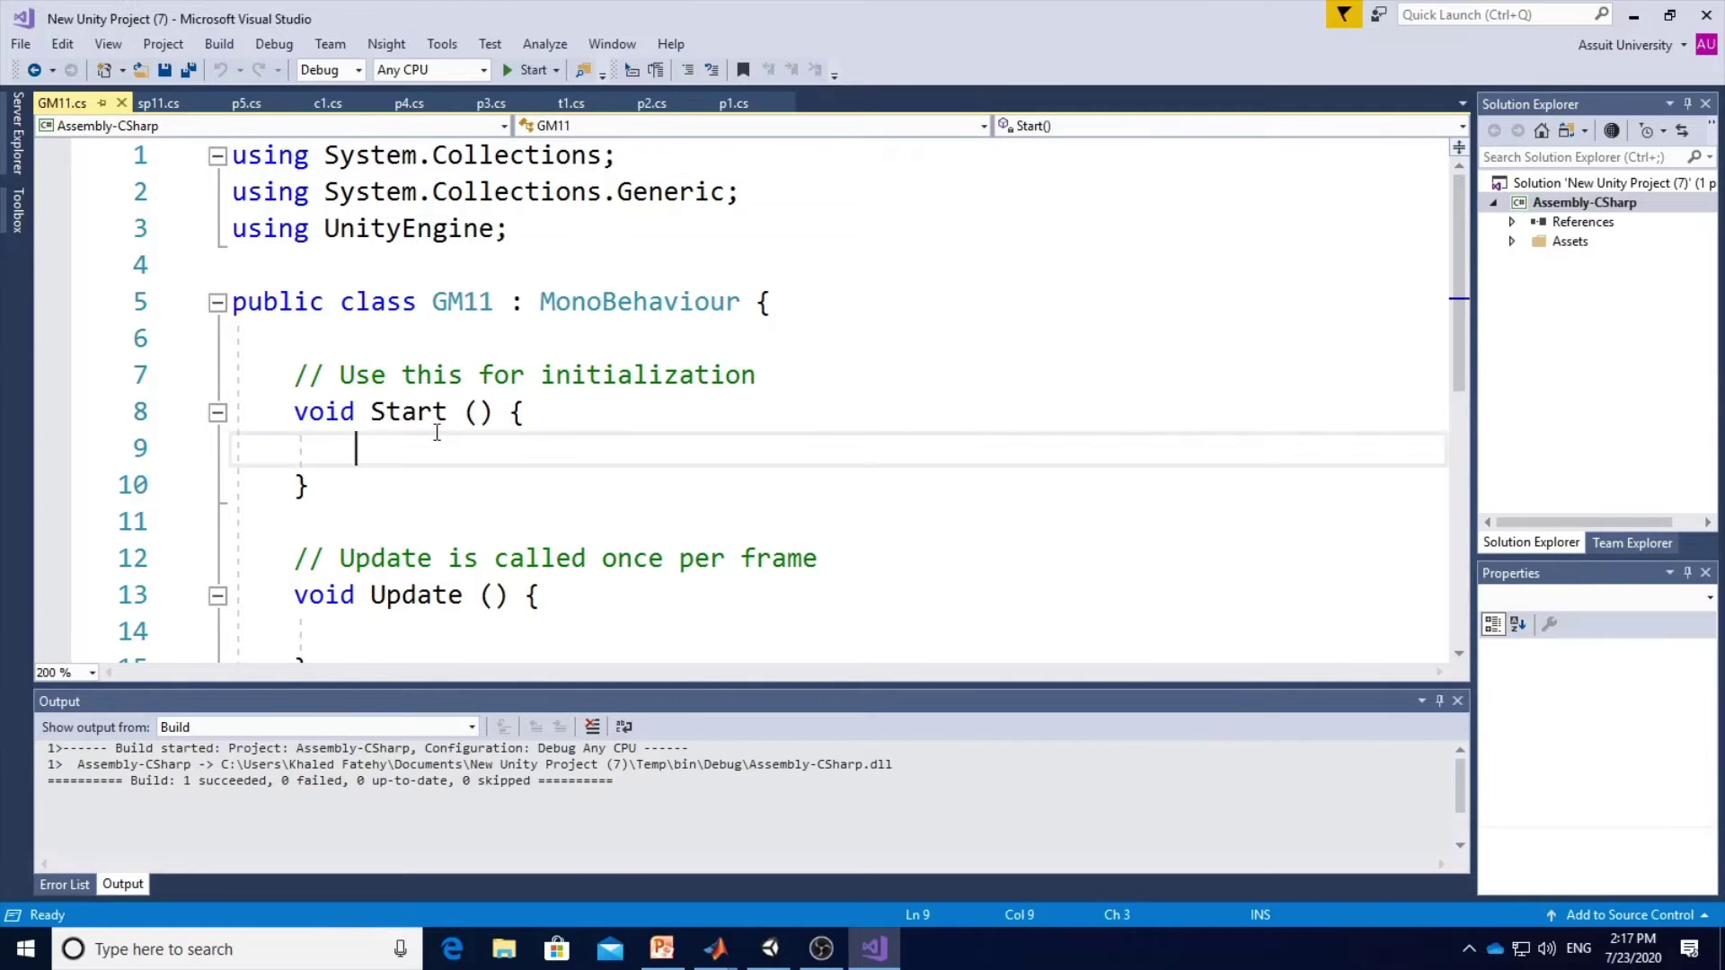
{"action": "left_click", "coordinate": [661, 950]}
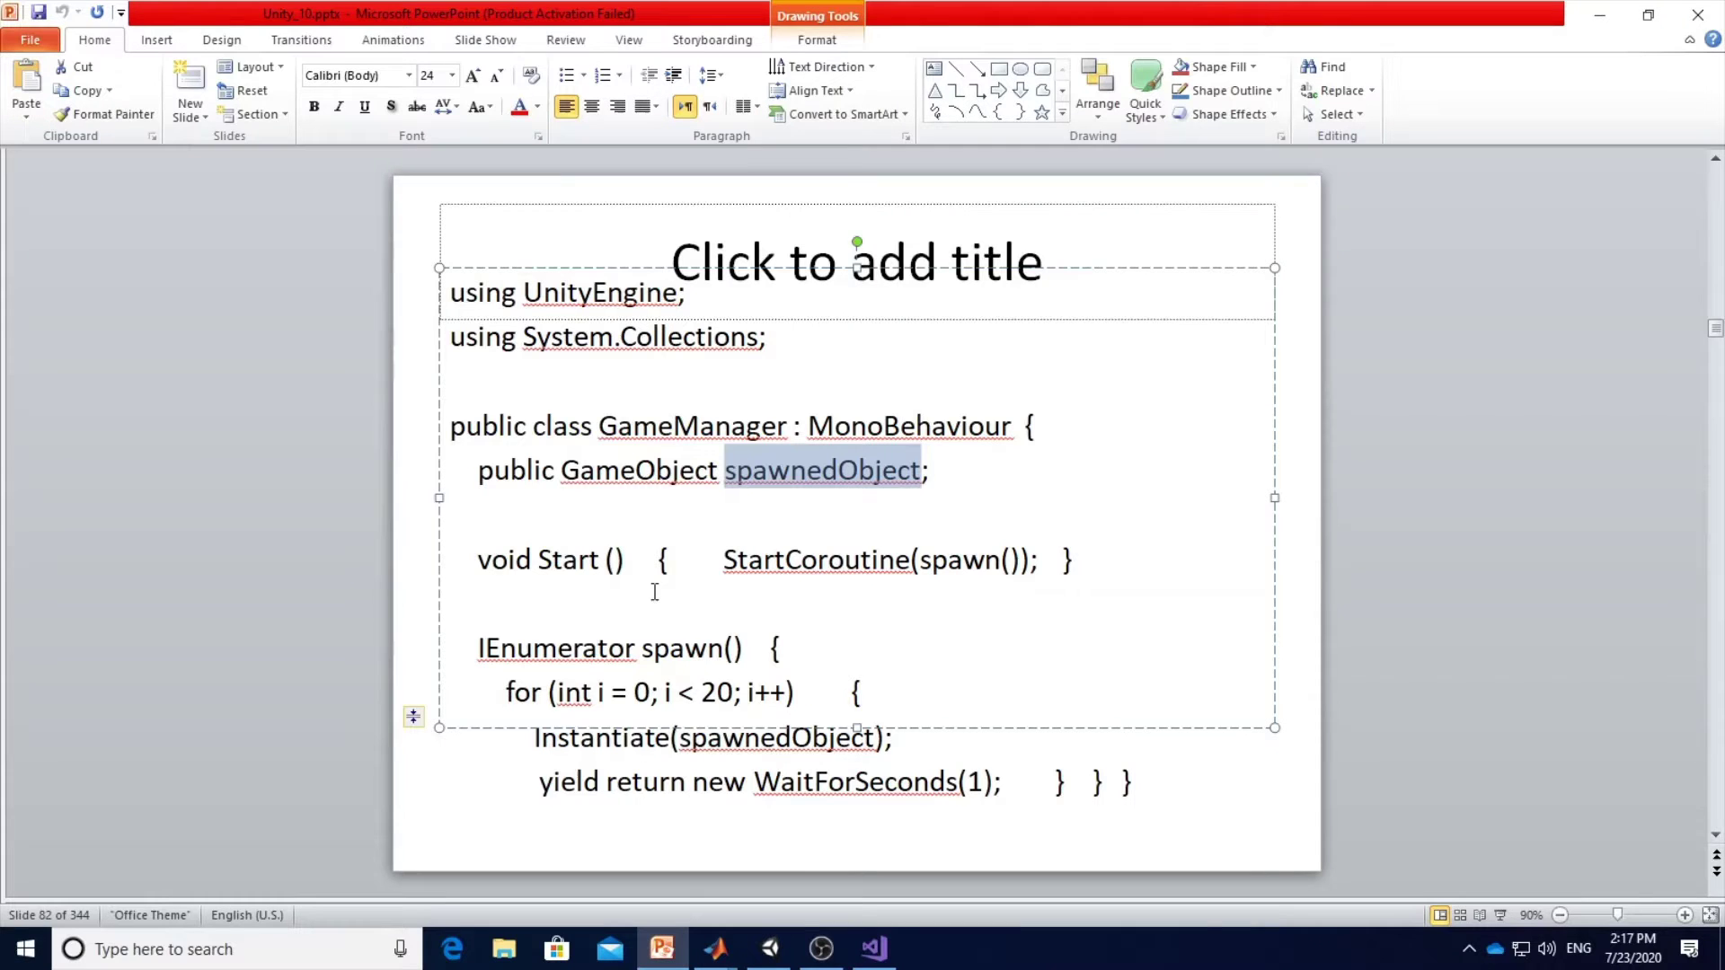
{"action": "left_click", "coordinate": [681, 469]}
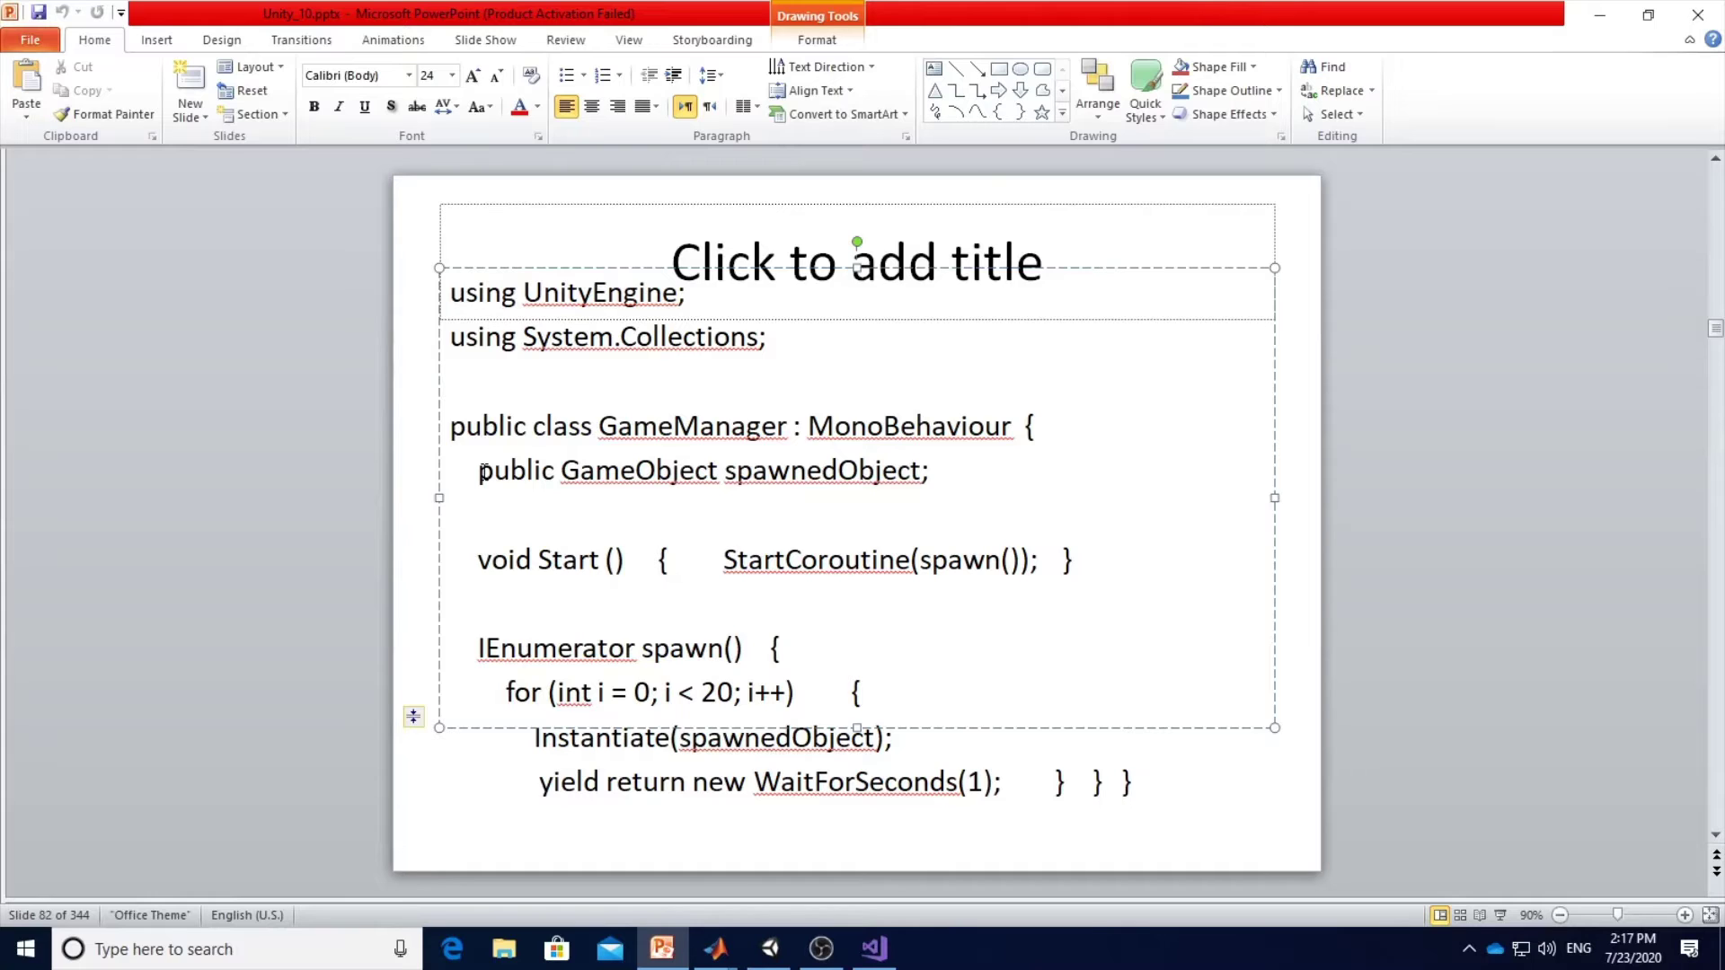
{"action": "left_click_drag", "start_coordinate": [477, 470], "coordinate": [943, 470]}
{"action": "key", "text": "ctrl+c"}
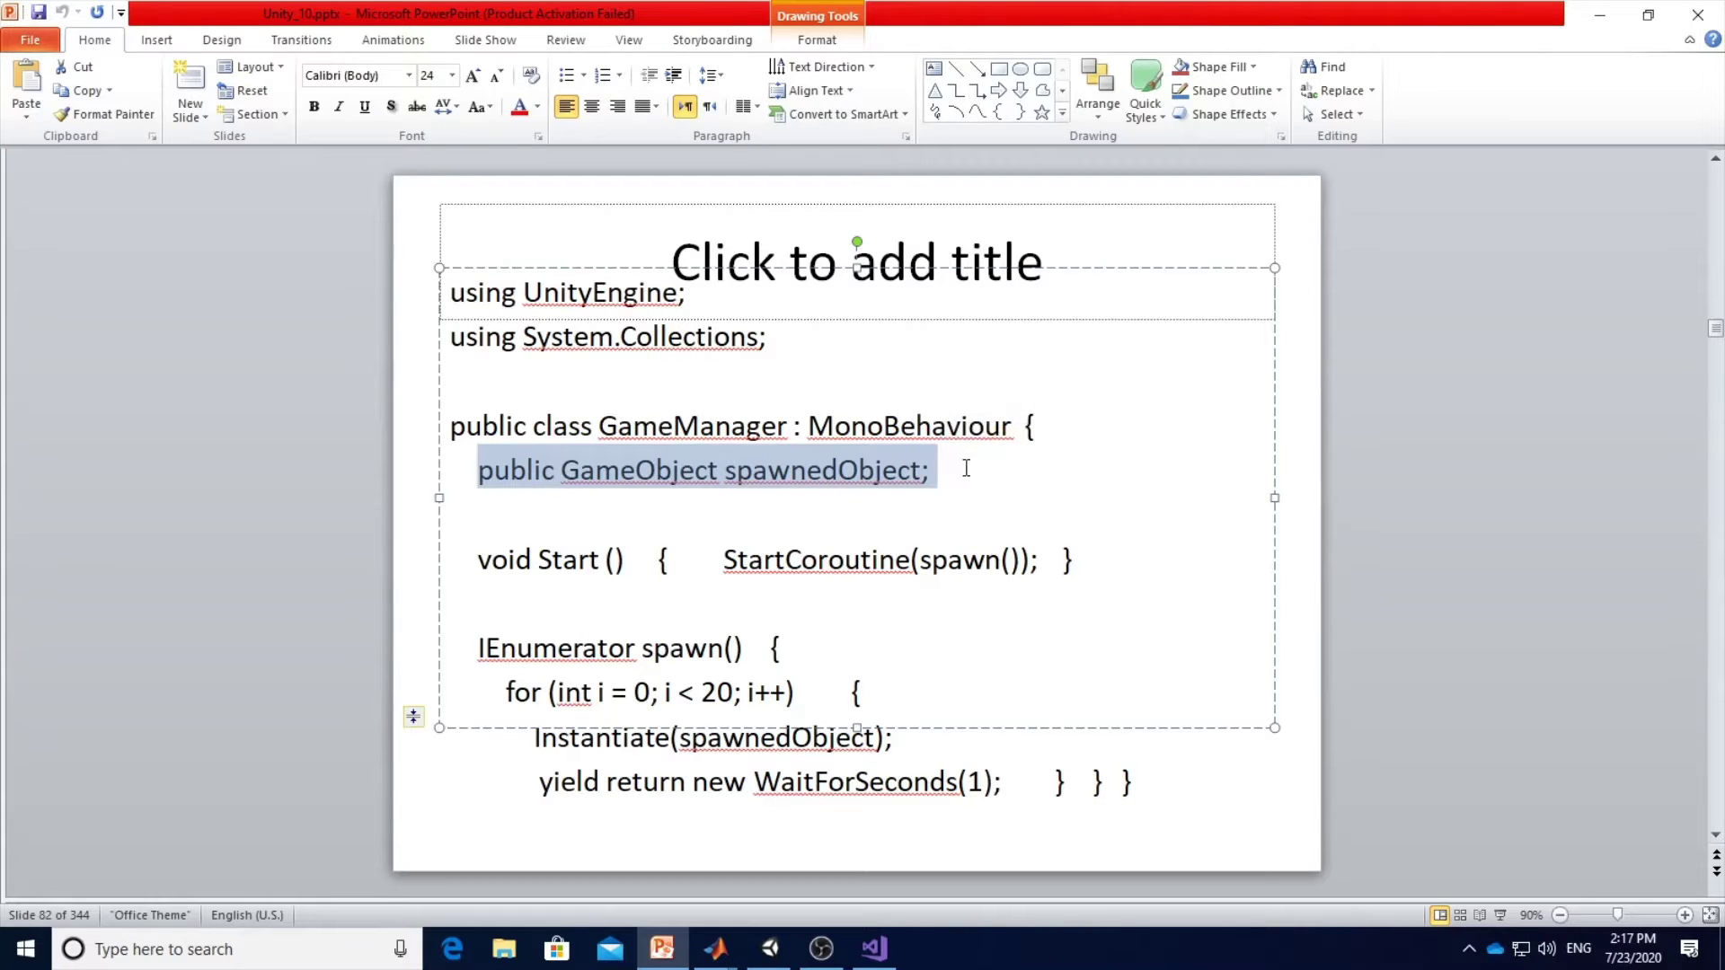
{"action": "key", "text": "alt+Tab"}
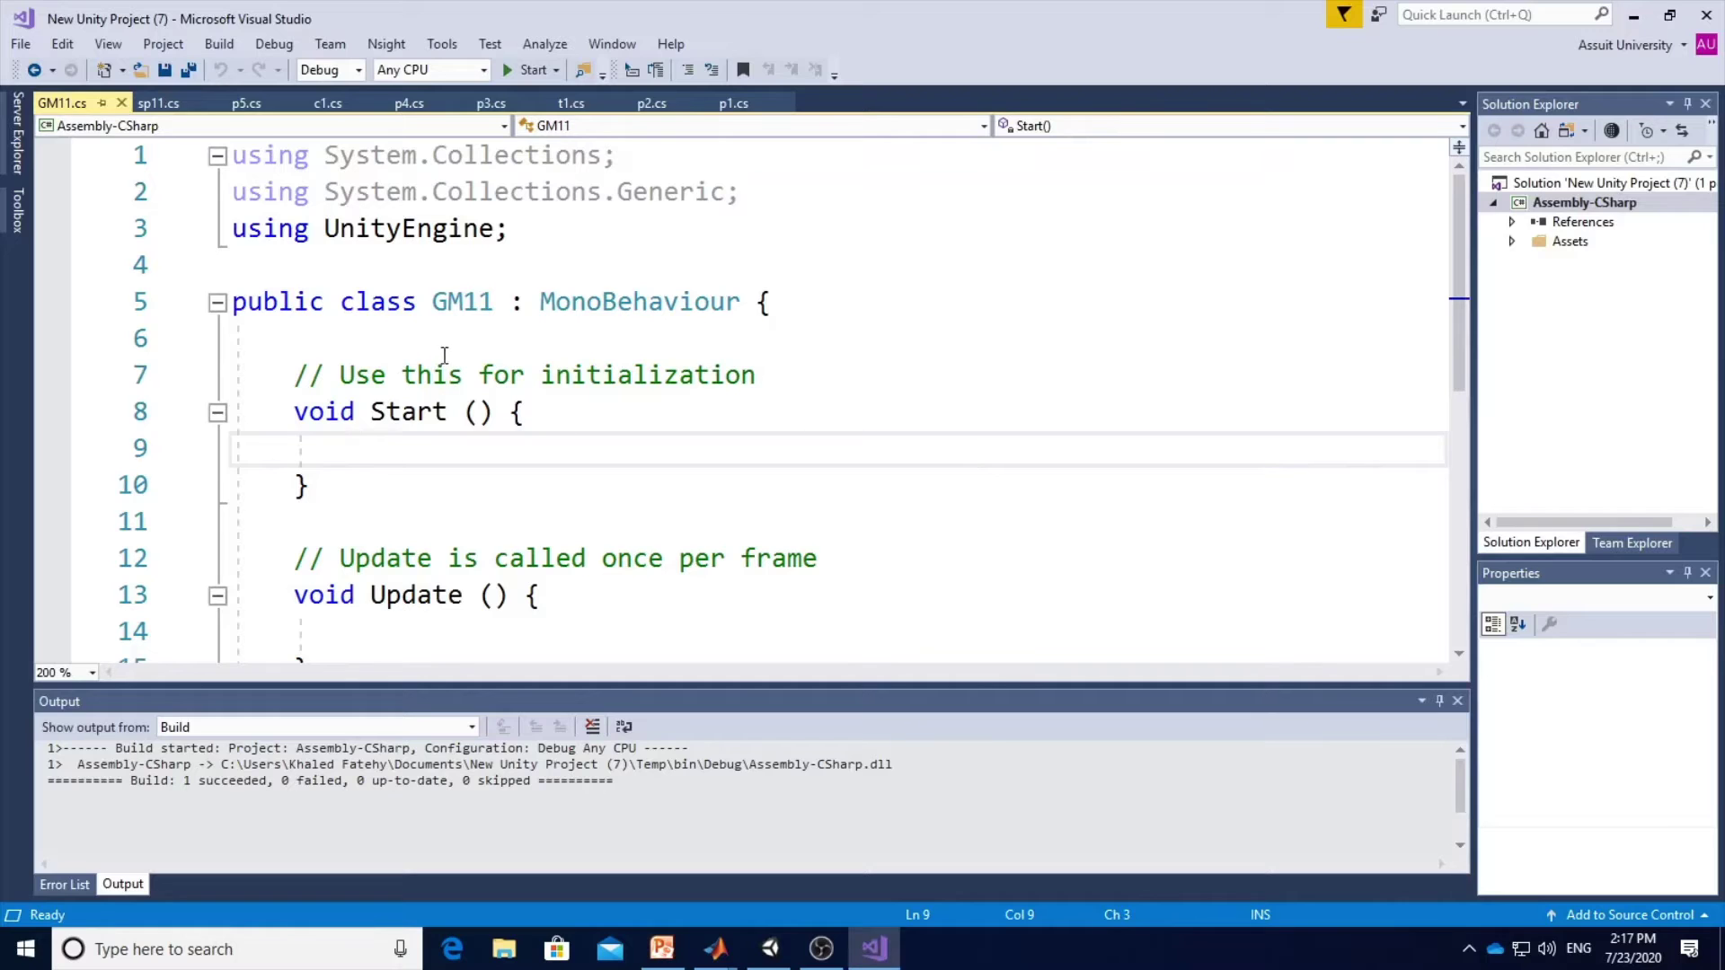
{"action": "left_click", "coordinate": [460, 341]}
{"action": "key", "text": "ctrl+v"}
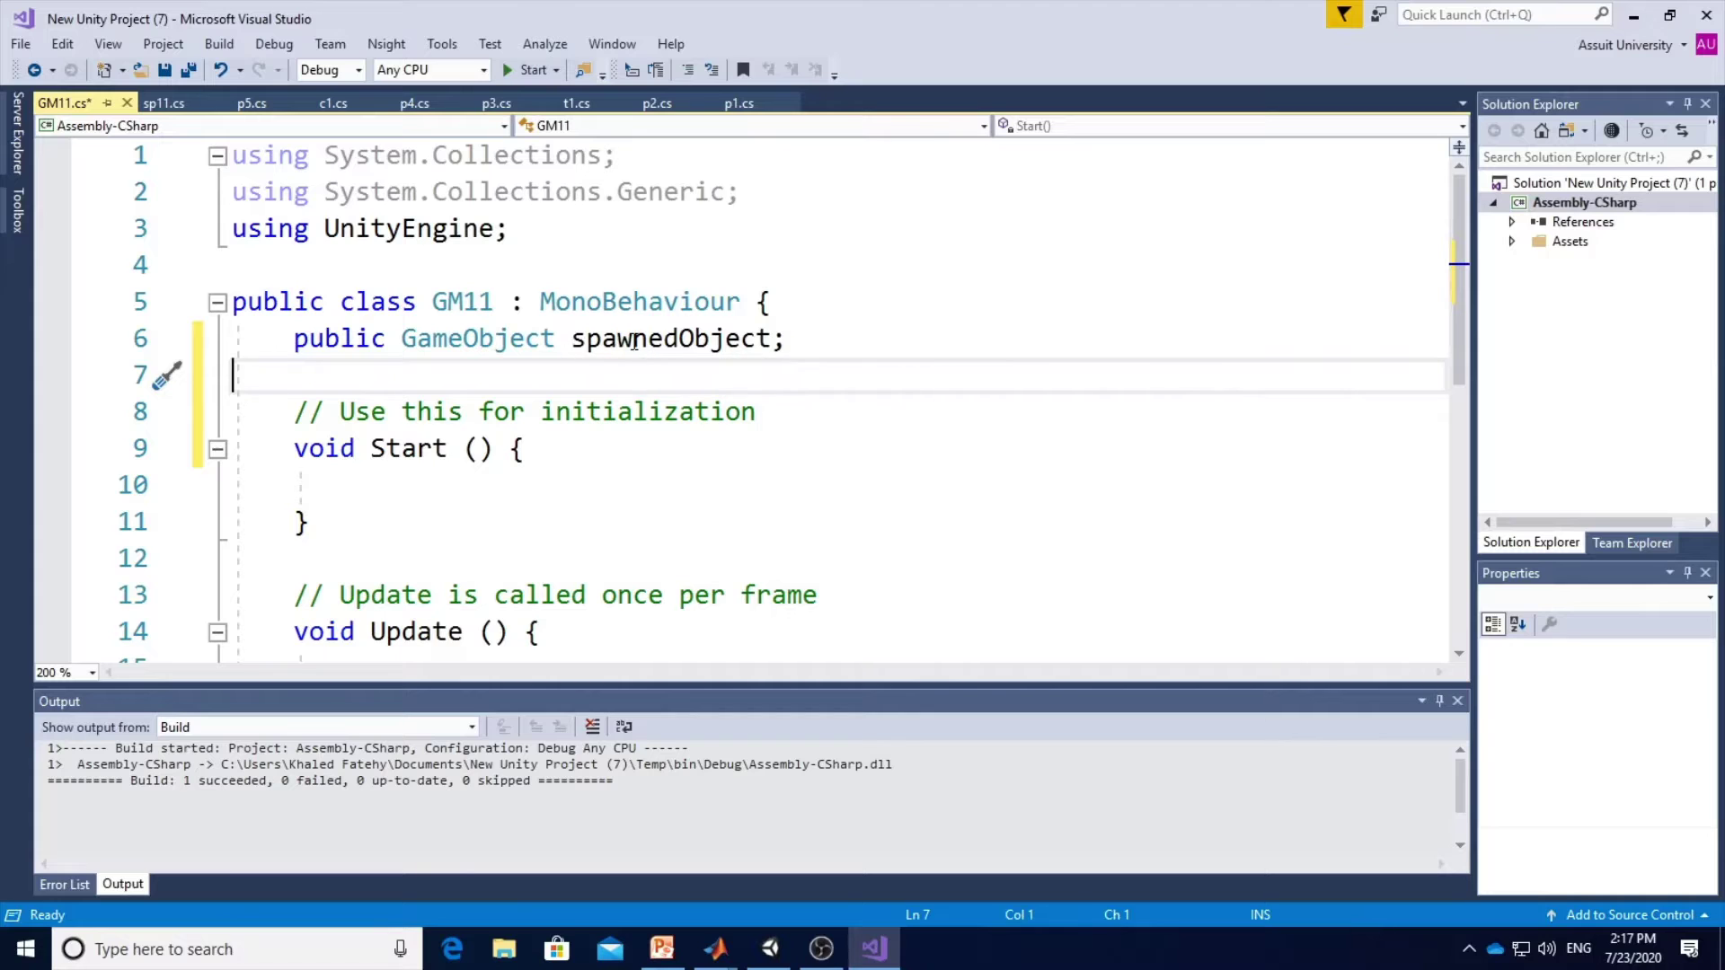
Copy the StartCoroutine(spawn()); call from the slide into GM11's Start method.
{"action": "key", "text": "alt+Tab"}
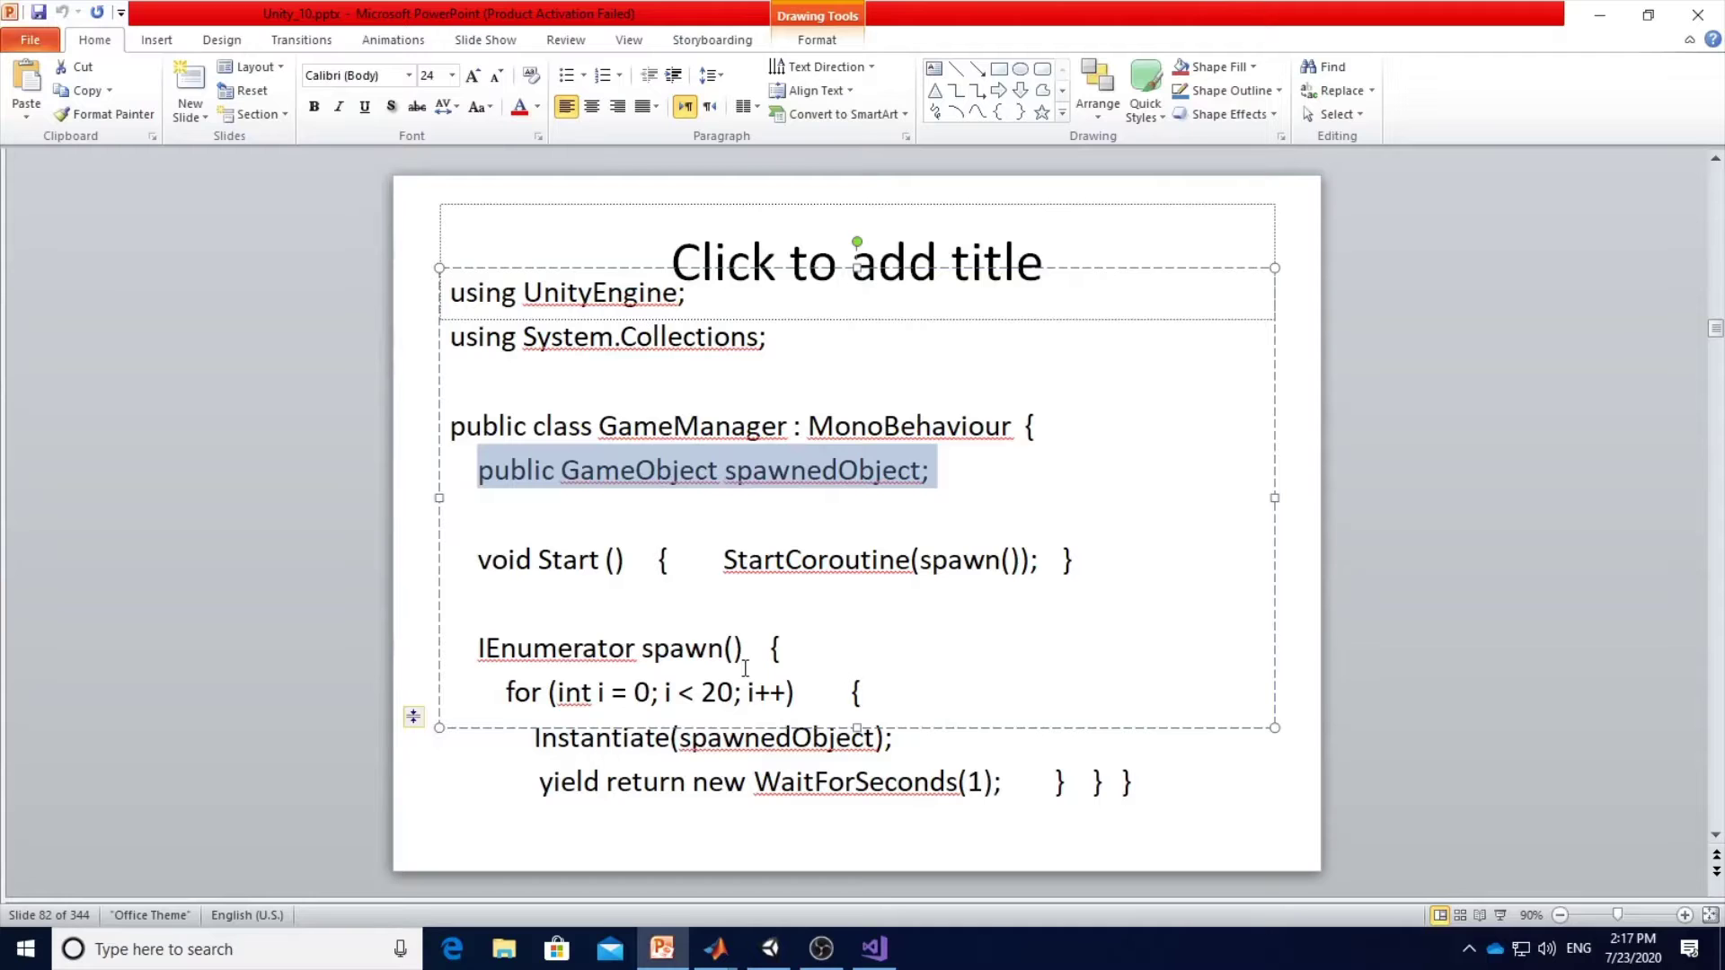
{"action": "left_click", "coordinate": [751, 559]}
{"action": "left_click_drag", "start_coordinate": [723, 560], "coordinate": [1062, 561]}
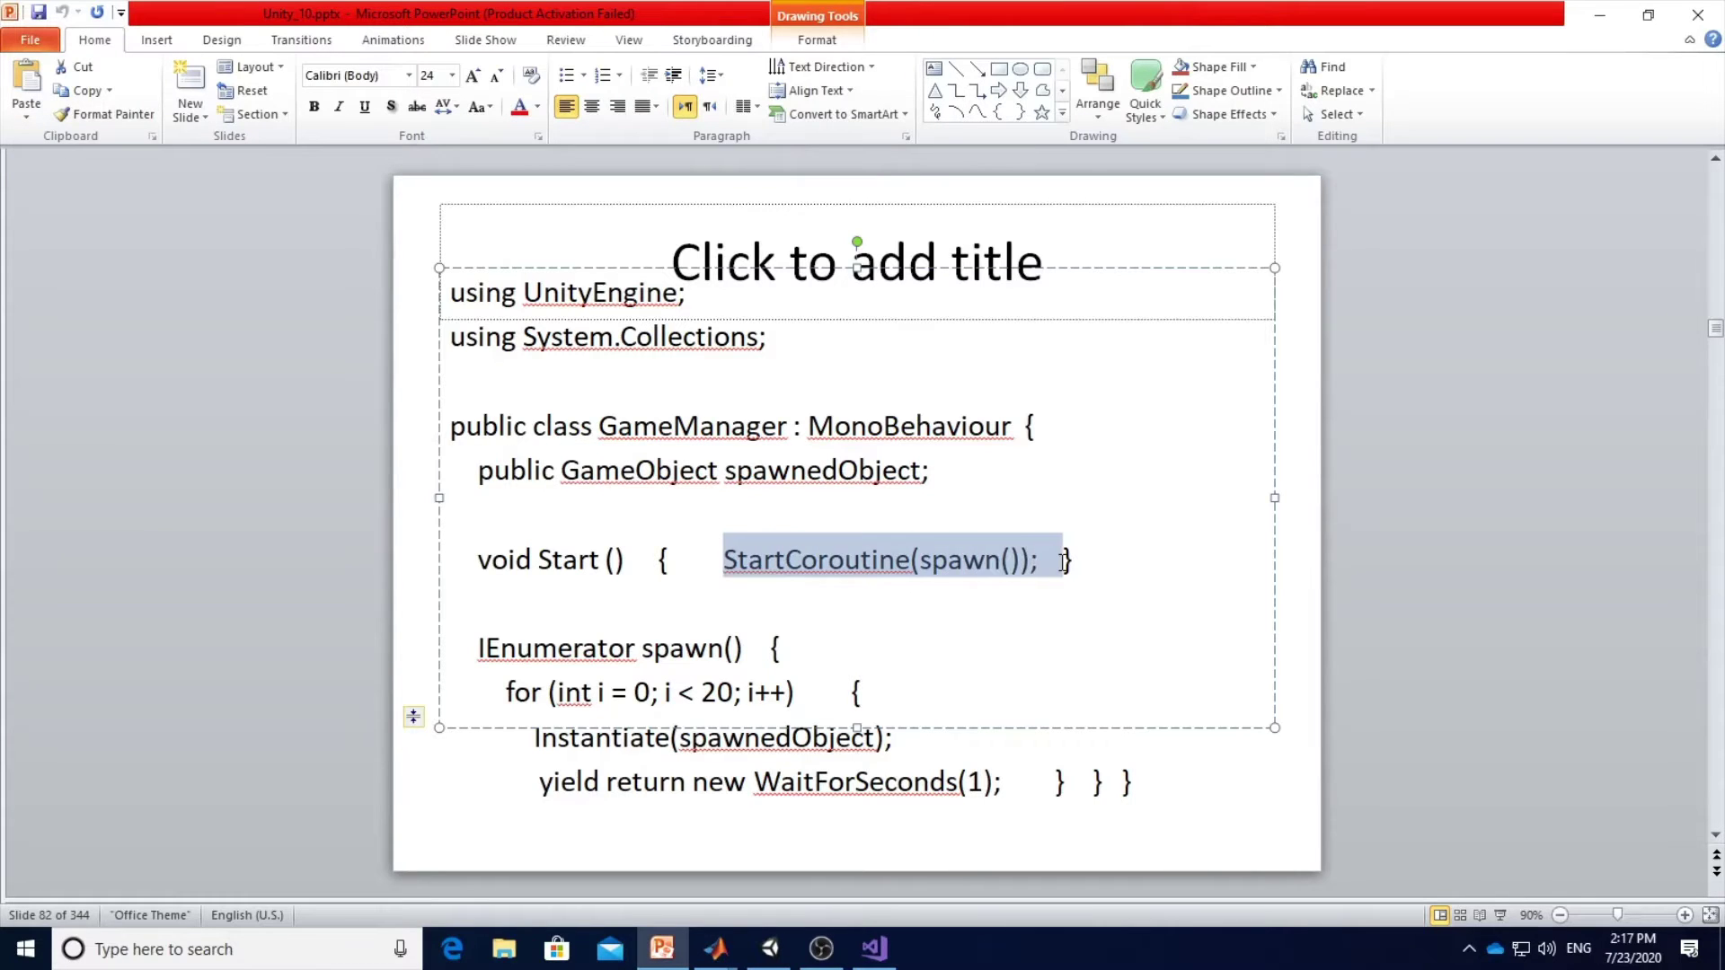
{"action": "key", "text": "alt+Tab"}
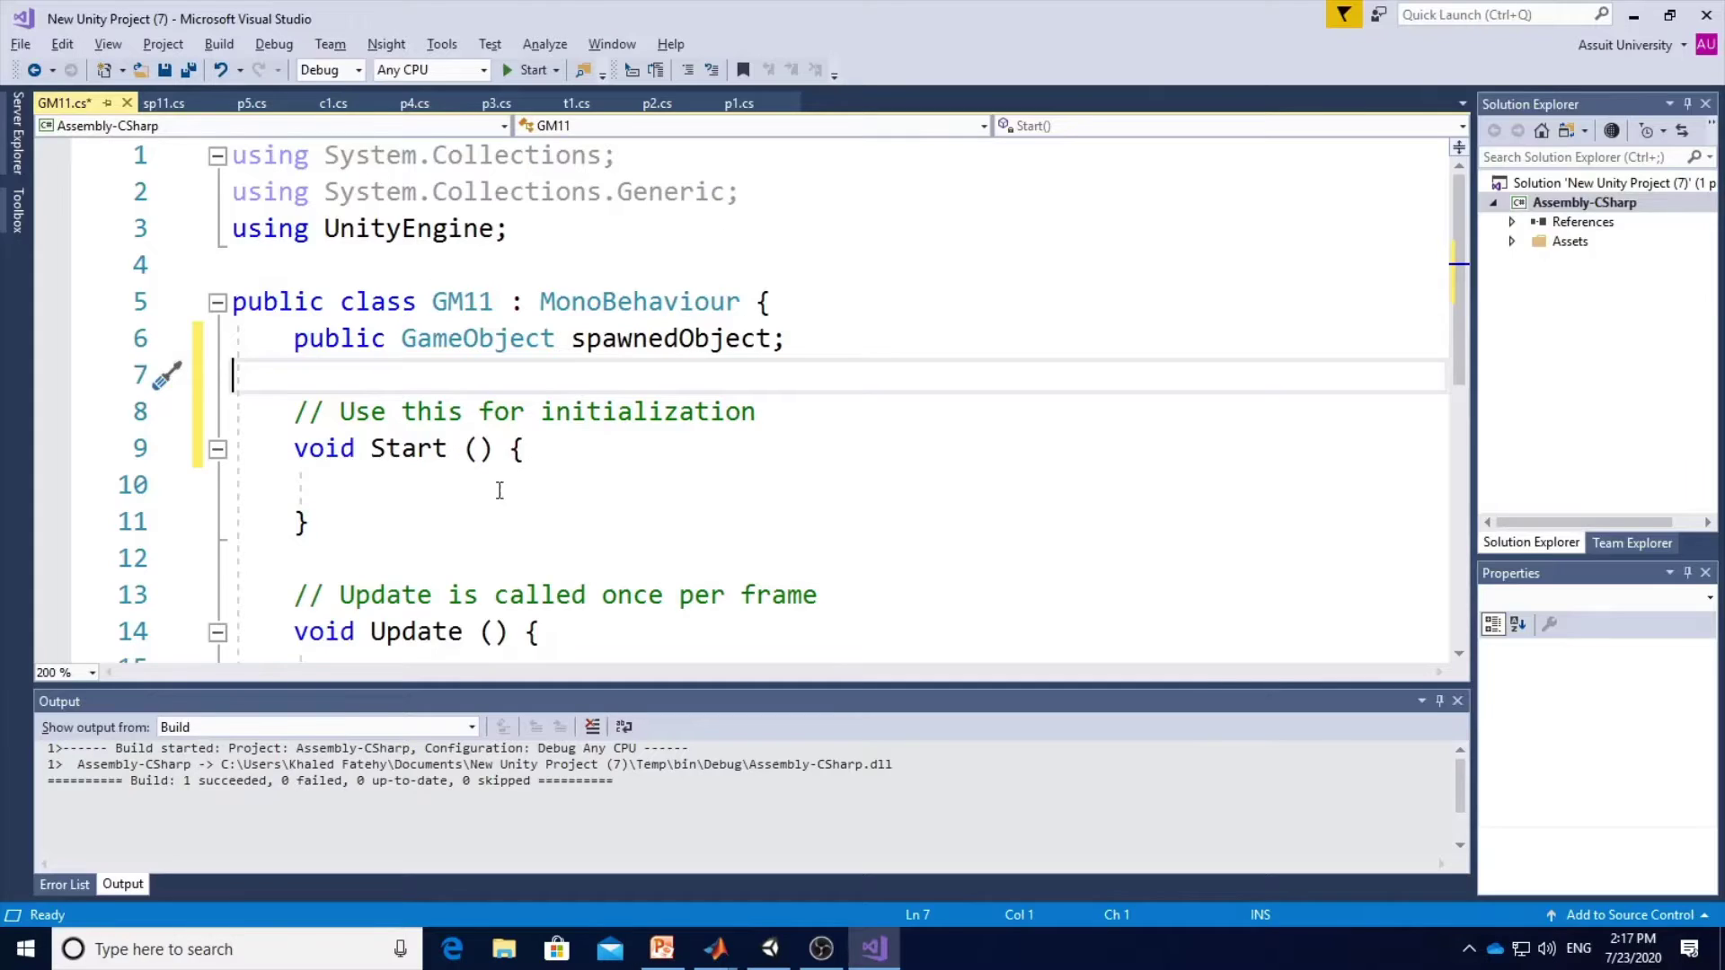
{"action": "left_click", "coordinate": [500, 490]}
{"action": "type", "text": "StartCoroutine(spawn());"}
Paste the IEnumerator spawn() coroutine below the field and remove the stray closing brace.
{"action": "key", "text": "alt+Tab"}
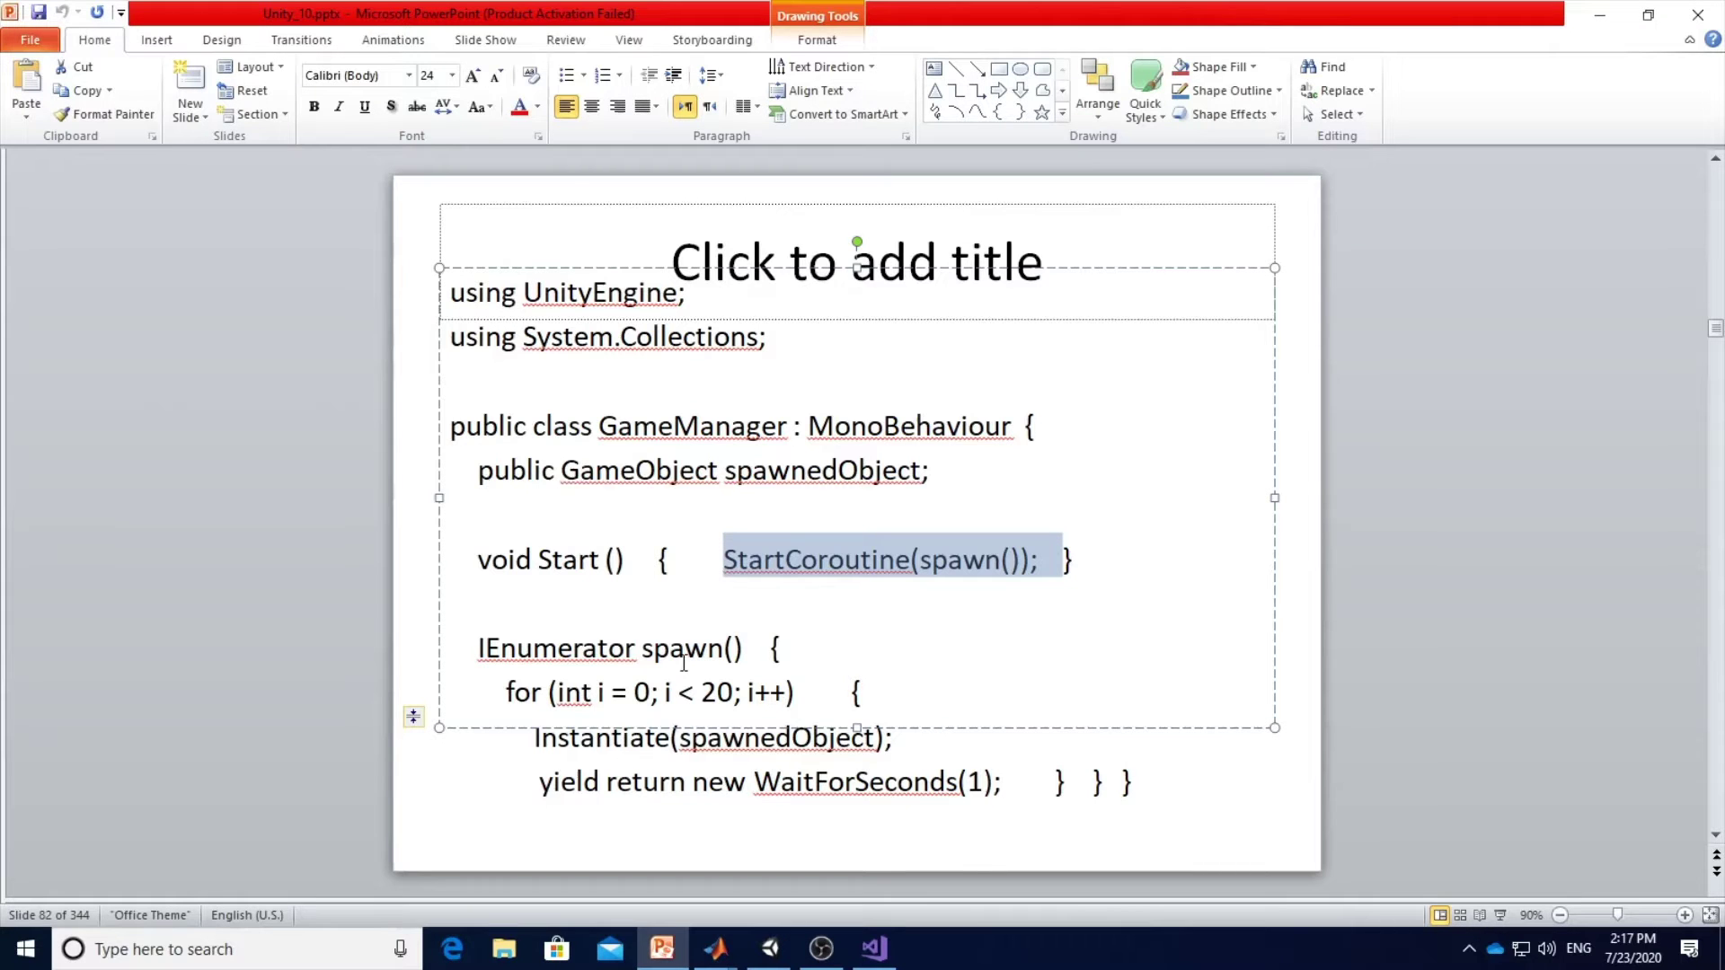
{"action": "left_click", "coordinate": [683, 663]}
{"action": "left_click_drag", "start_coordinate": [470, 644], "coordinate": [1138, 774]}
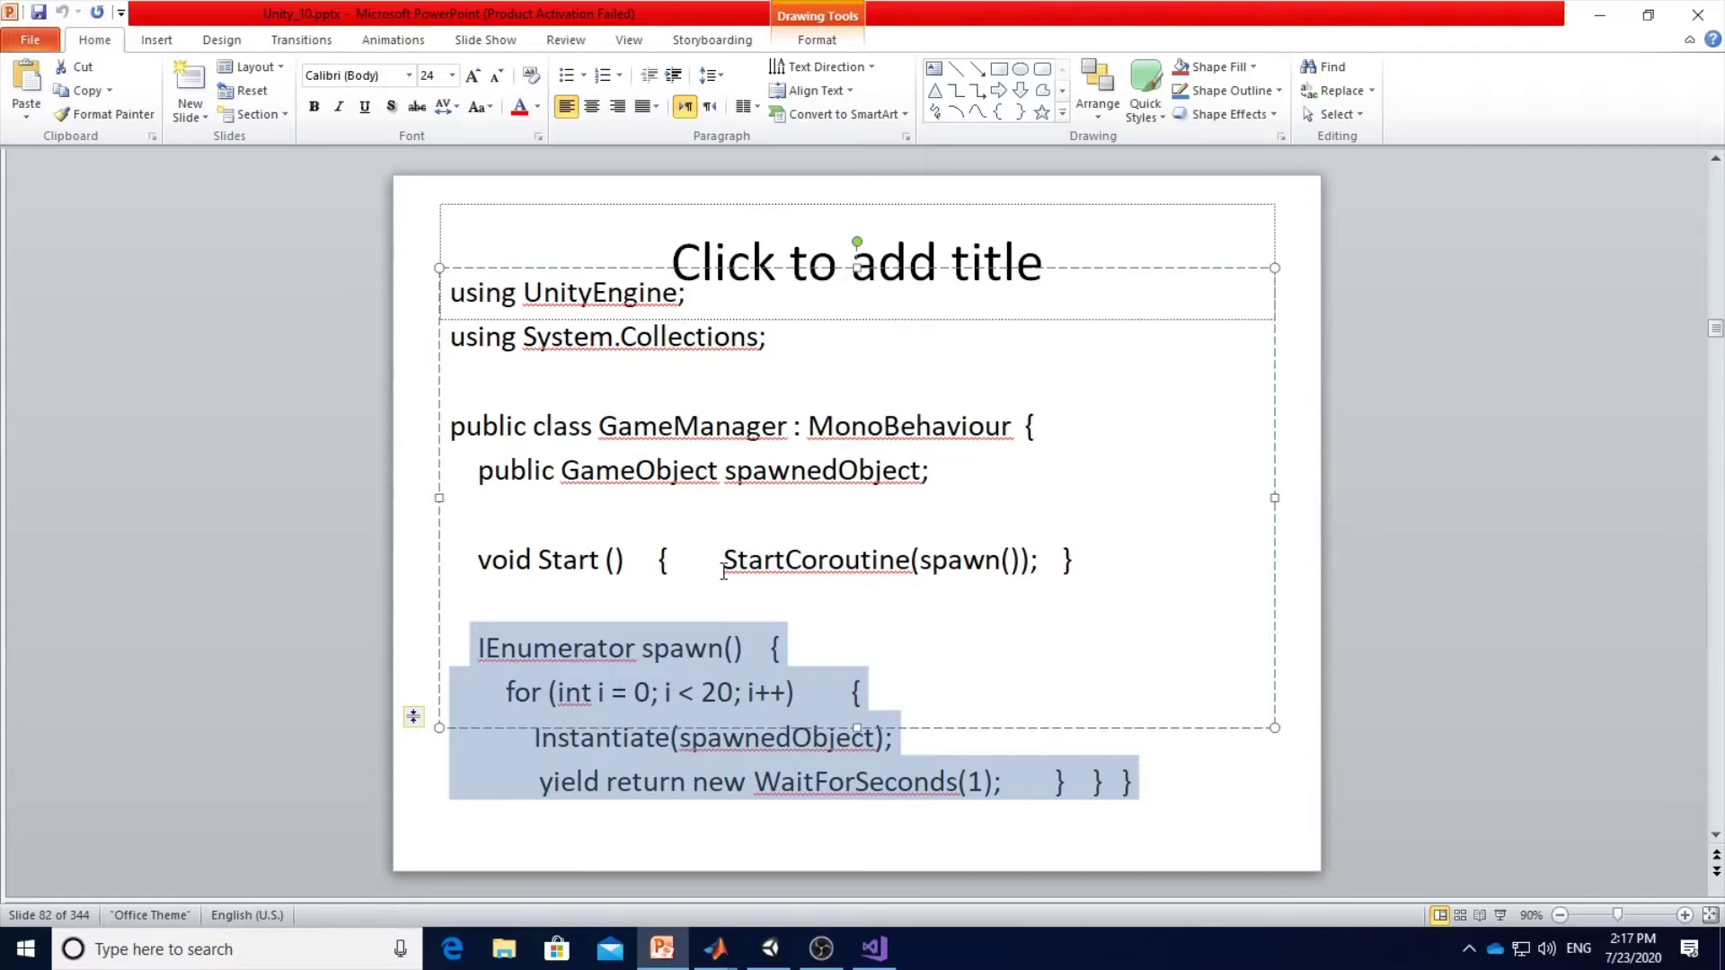
{"action": "key", "text": "alt+Tab"}
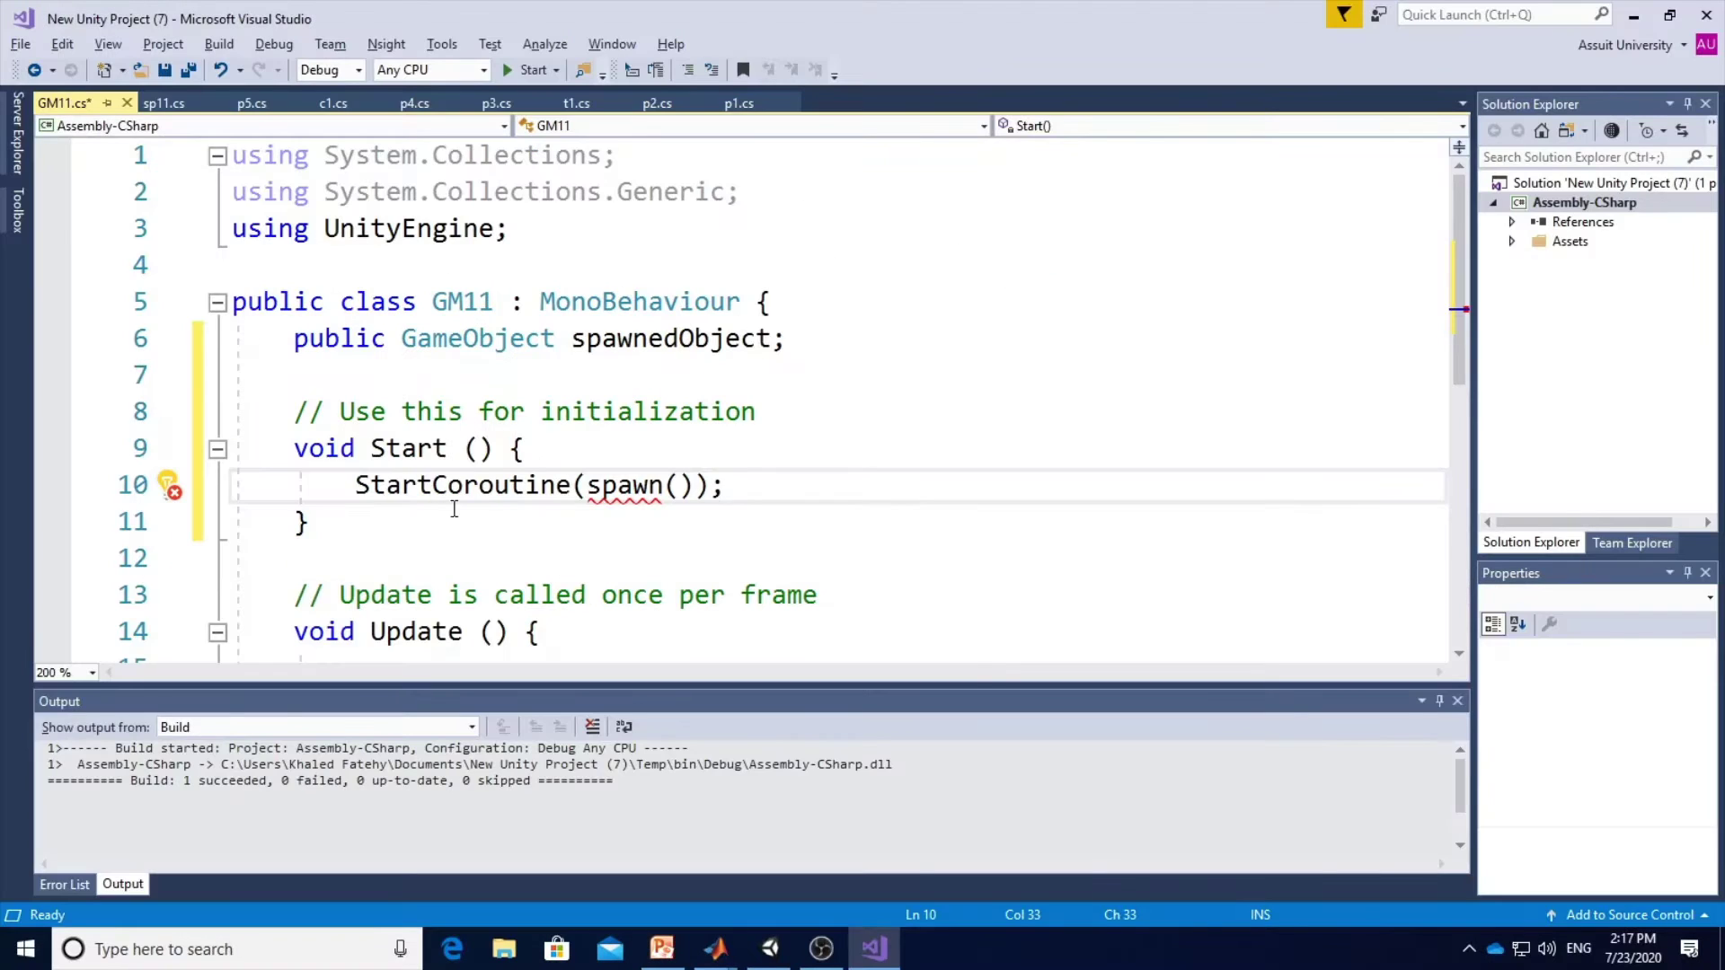
{"action": "left_click", "coordinate": [393, 382]}
{"action": "key", "text": "Return"}
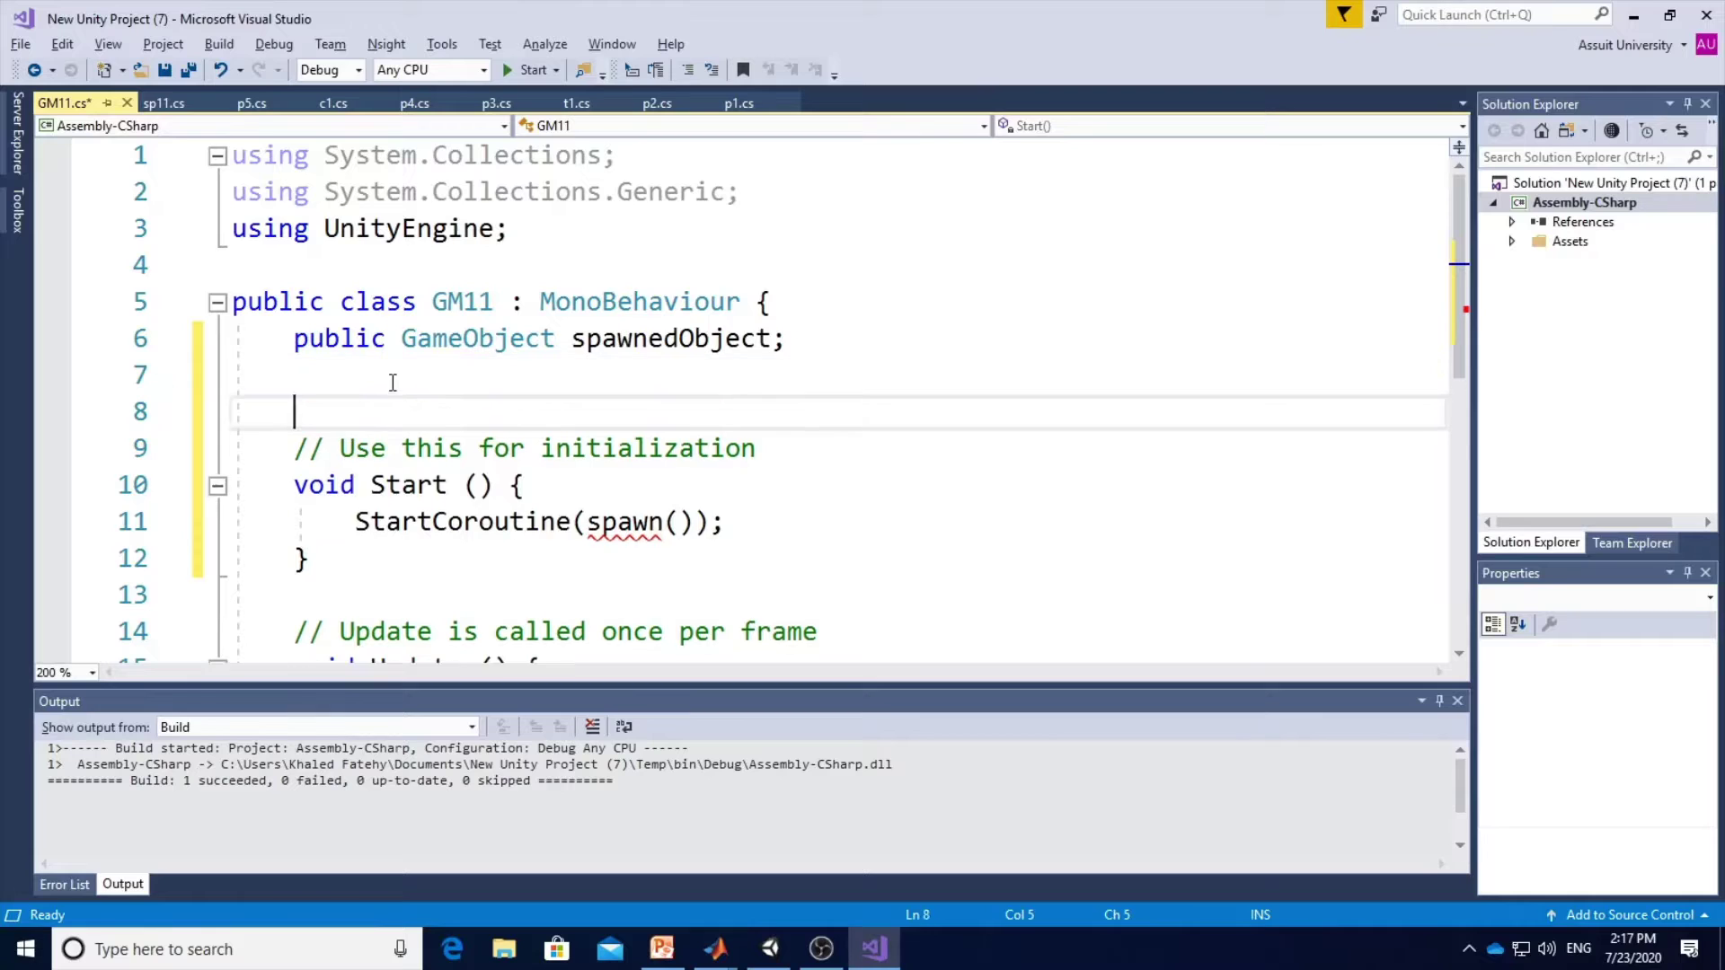
{"action": "type", "text": "IEnumerator spawn()     {         for (int i = 0; i < 20; i++)         {             Instantiate(spawnedObject);             yield return new WaitForSeconds(1);         }     } }"}
{"action": "key", "text": "Down"}
{"action": "key", "text": "Down"}
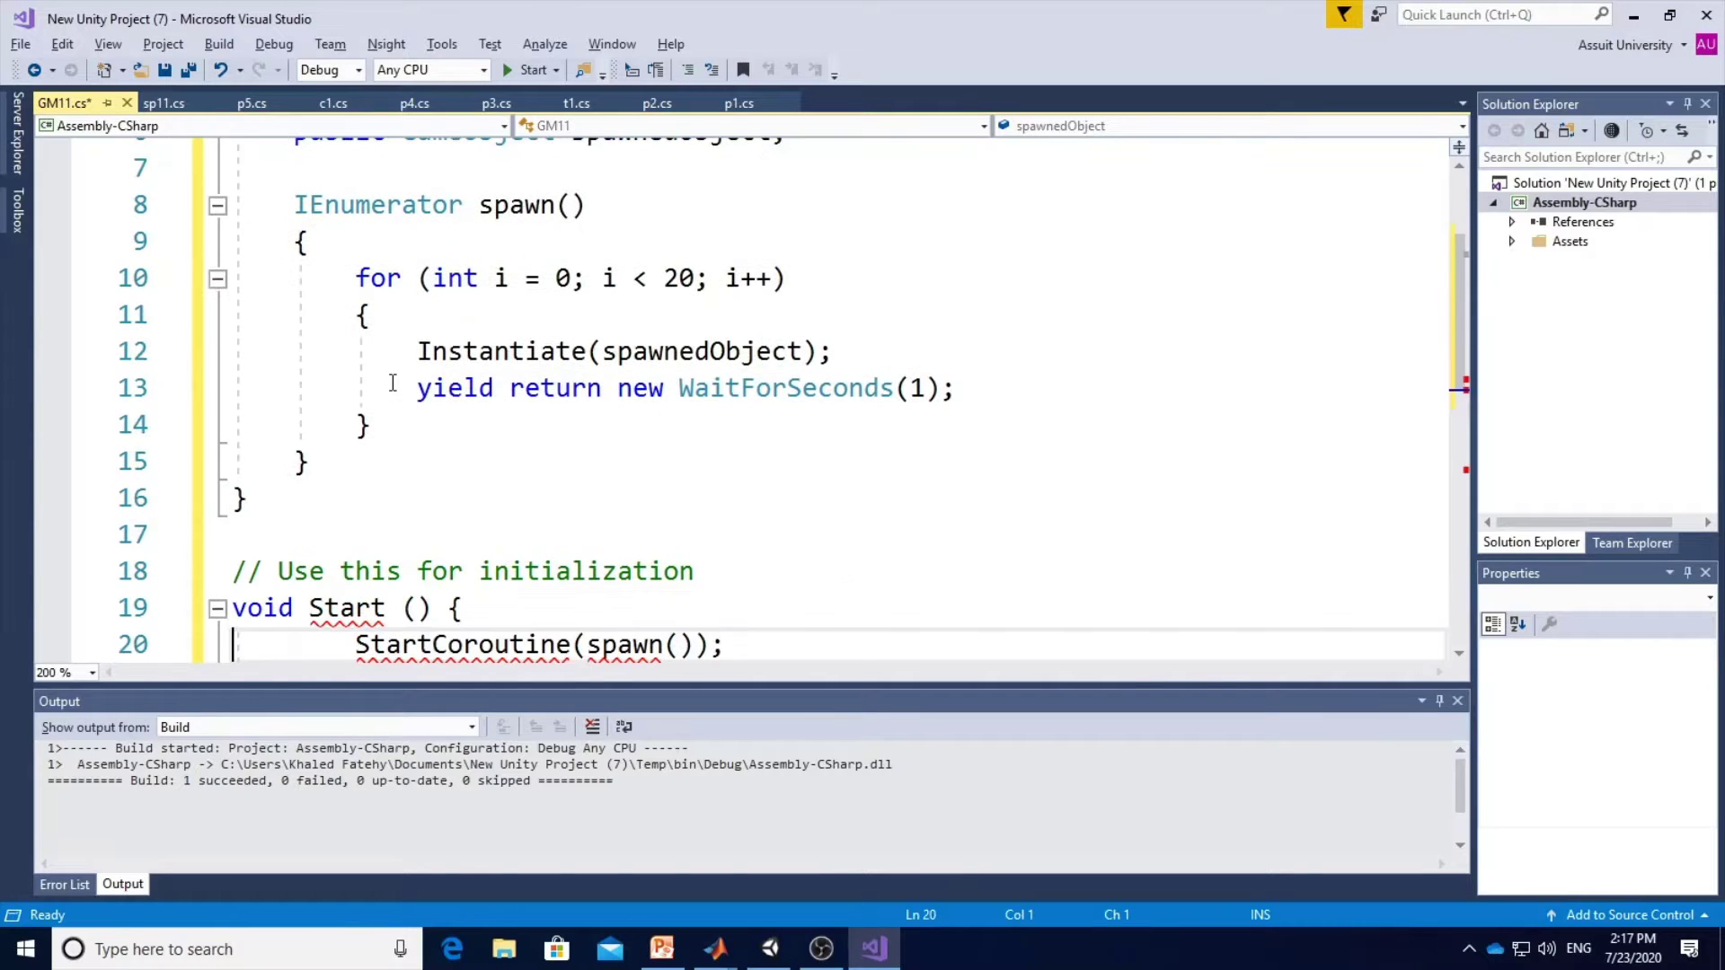
{"action": "key", "text": "Up"}
{"action": "key", "text": "Up"}
{"action": "key", "text": "Up"}
{"action": "key", "text": "Up"}
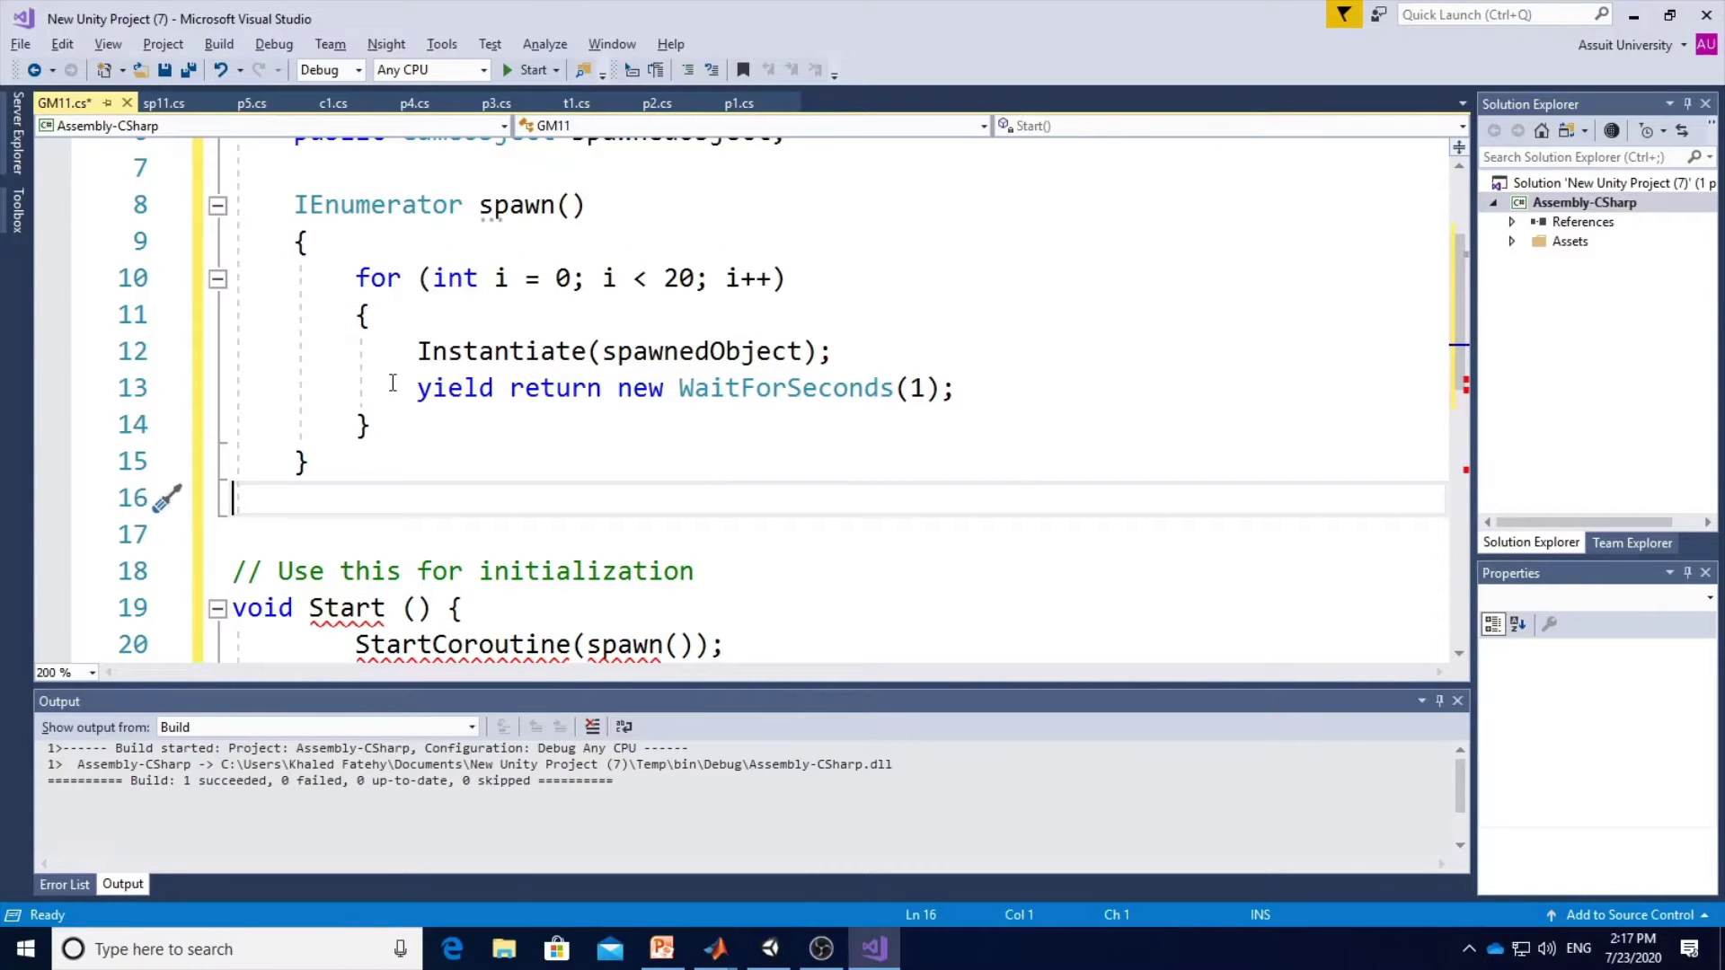
Build the solution to compile GM11.
{"action": "scroll", "coordinate": [471, 500], "scroll_direction": "down", "scroll_amount": 1}
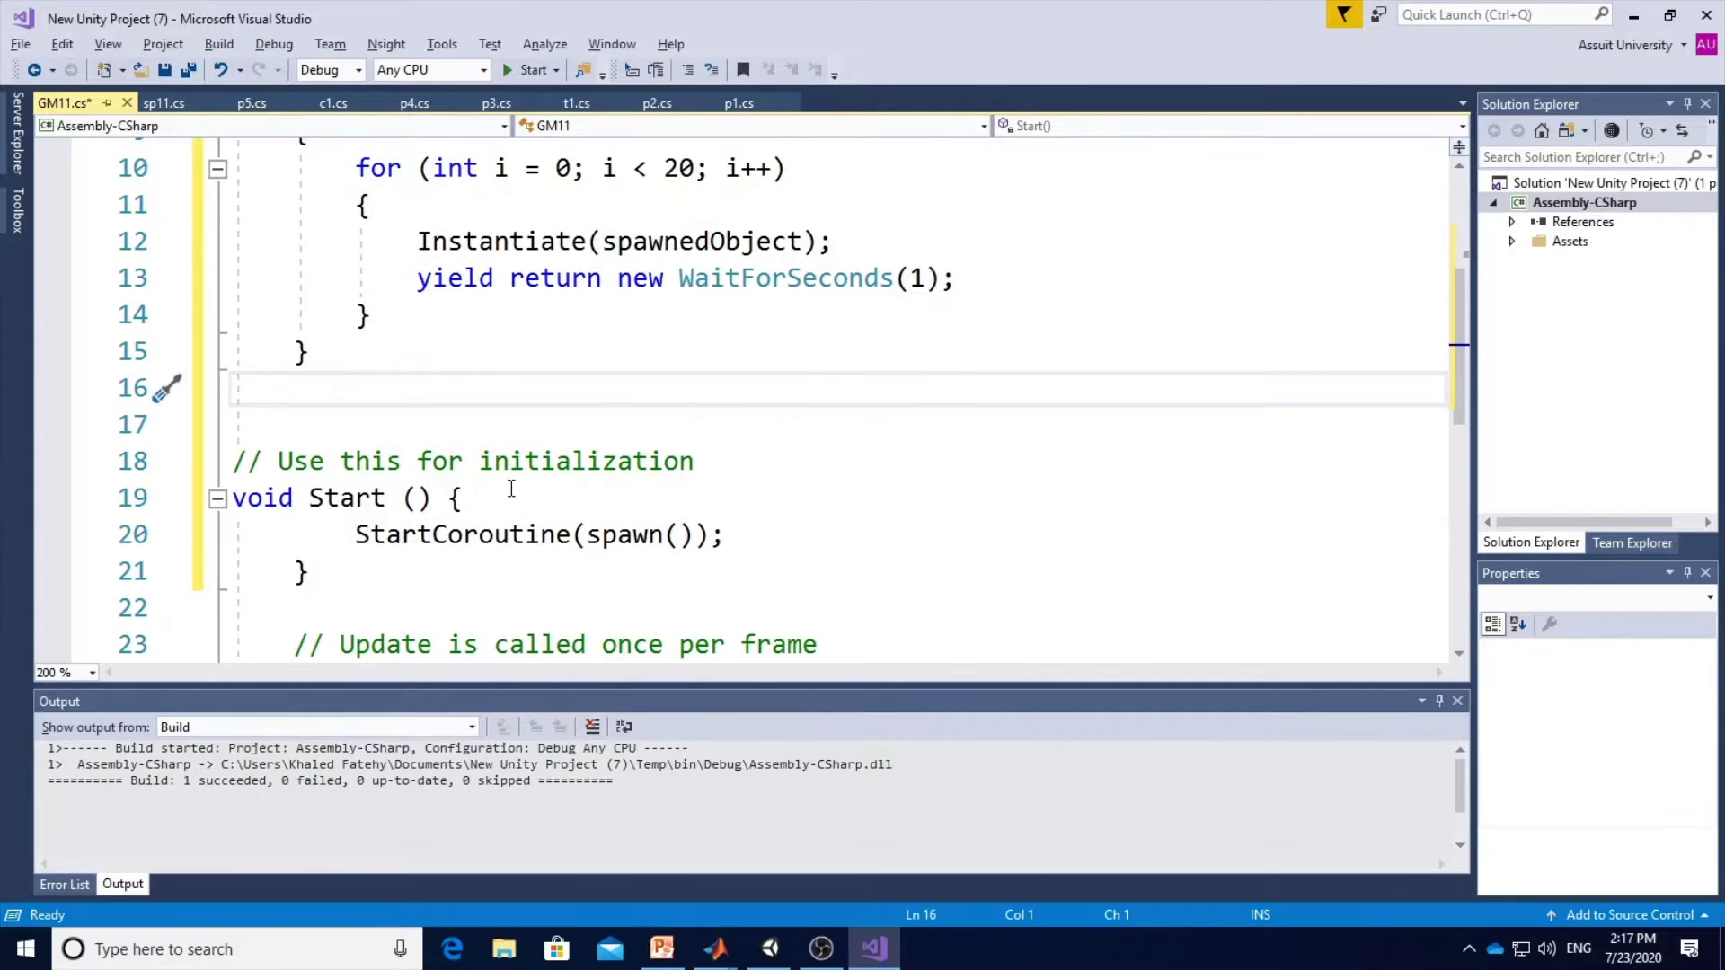
{"action": "scroll", "coordinate": [489, 462], "scroll_direction": "up", "scroll_amount": 1}
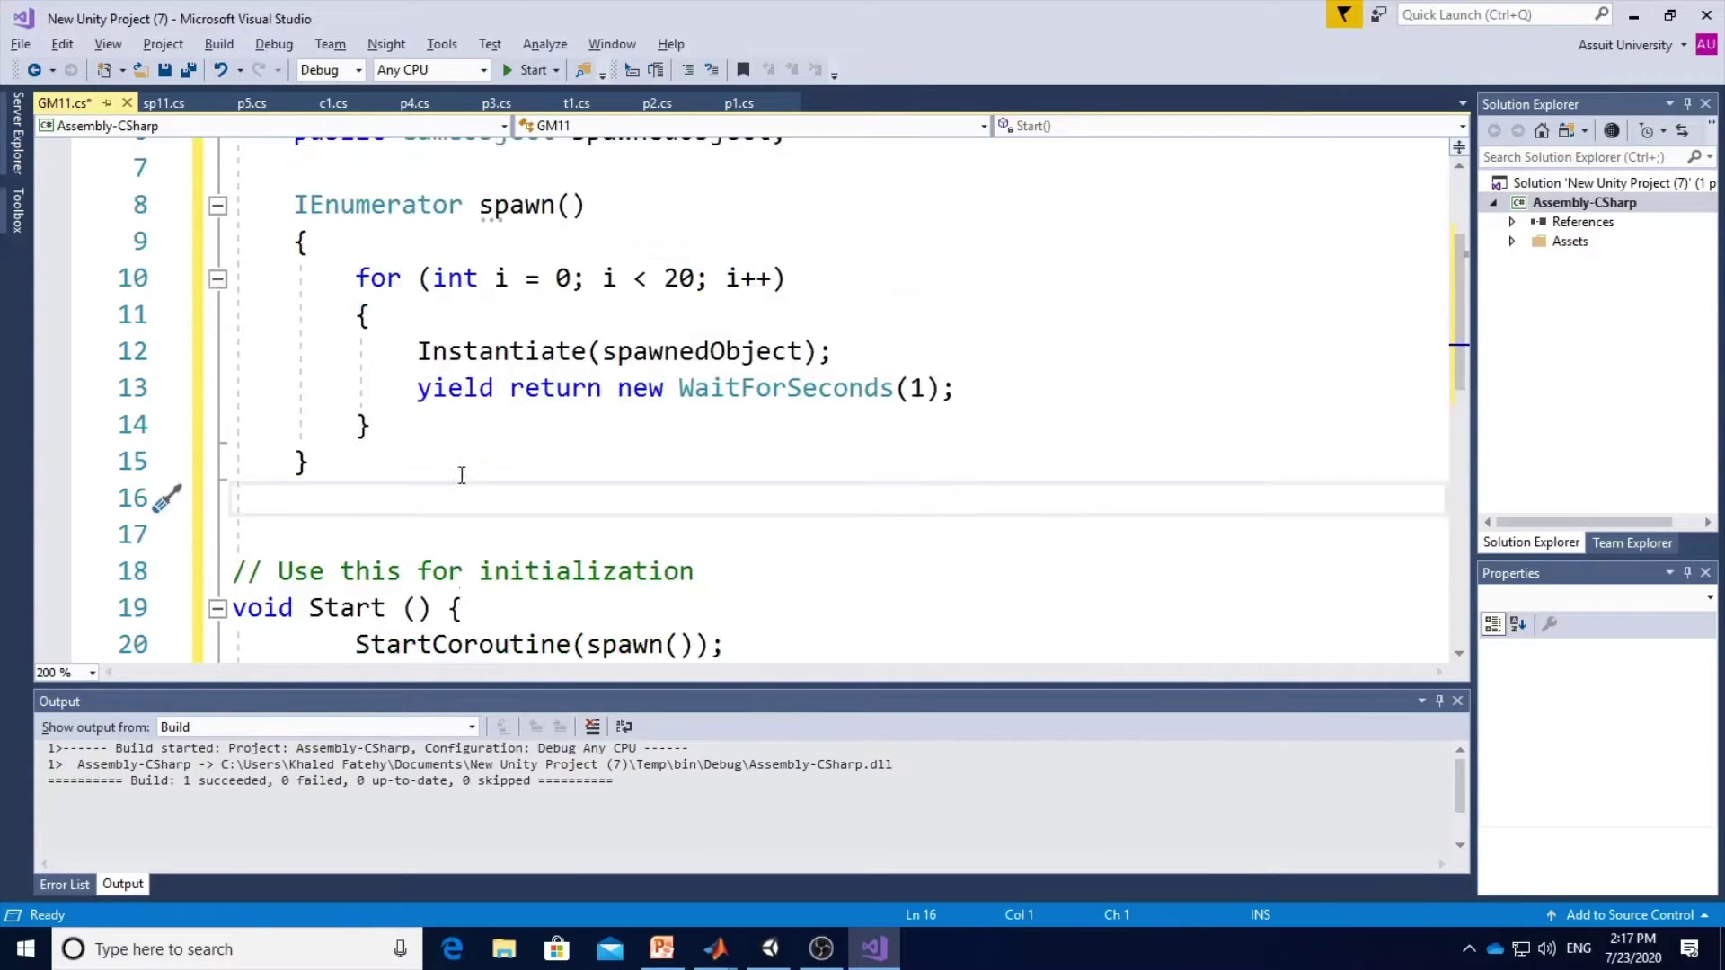
{"action": "scroll", "coordinate": [461, 477], "scroll_direction": "up", "scroll_amount": 1}
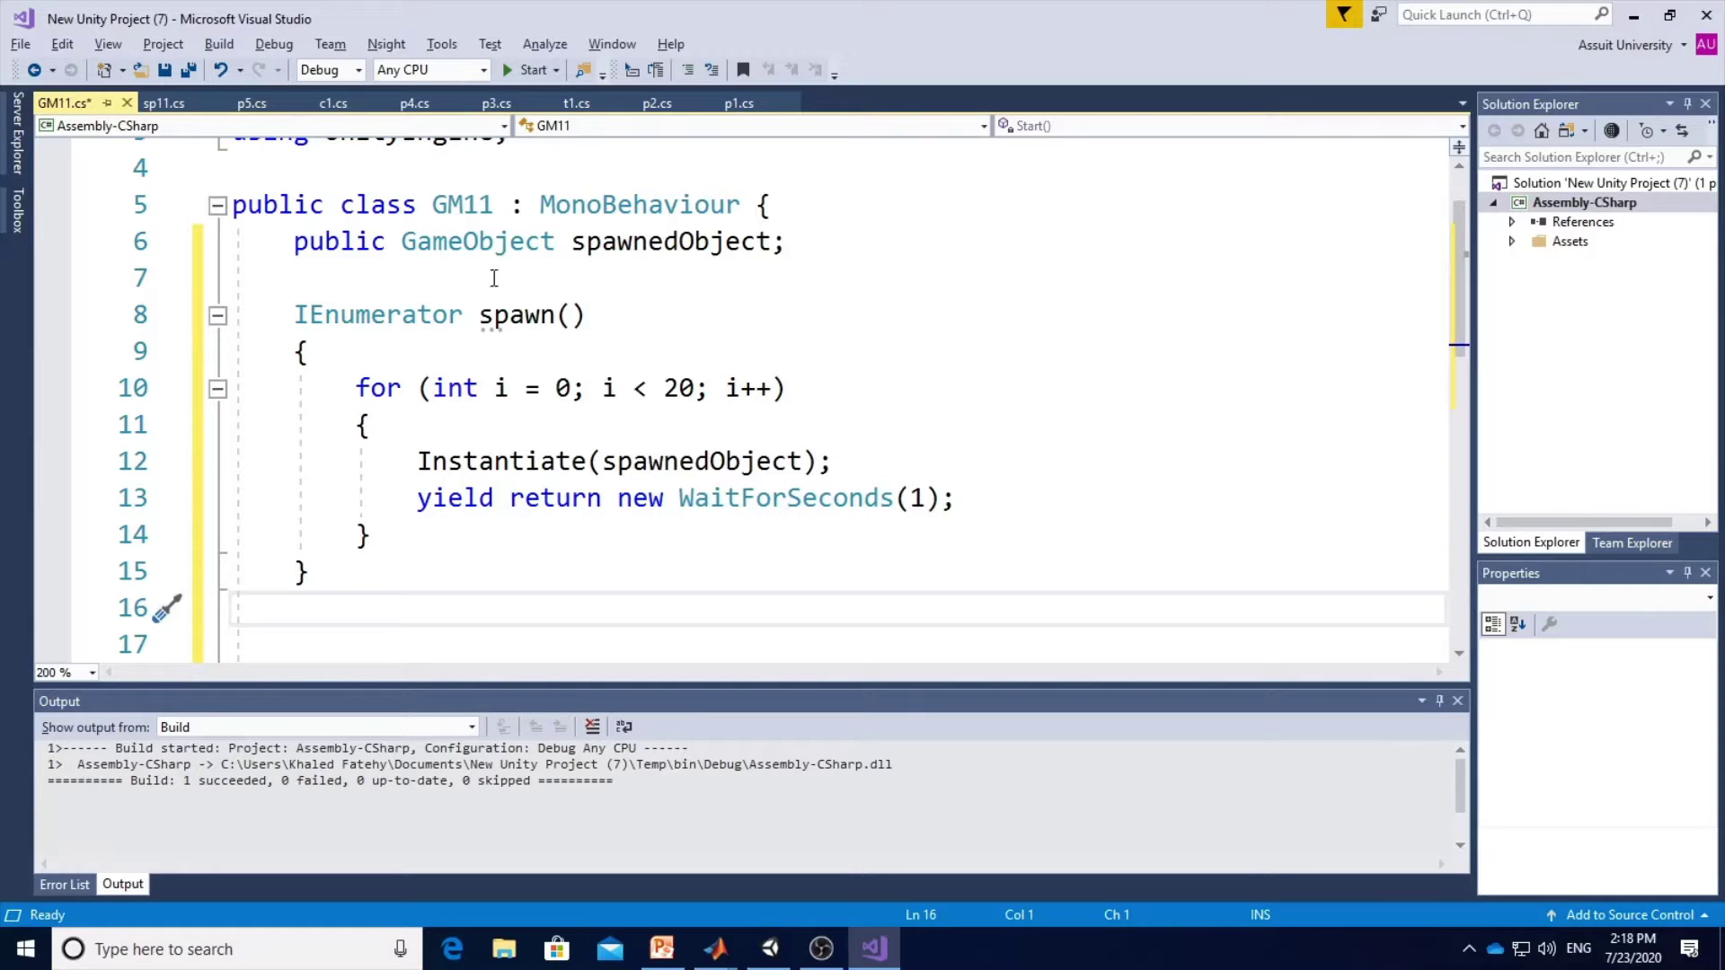
{"action": "left_click", "coordinate": [219, 44]}
{"action": "left_click", "coordinate": [225, 68]}
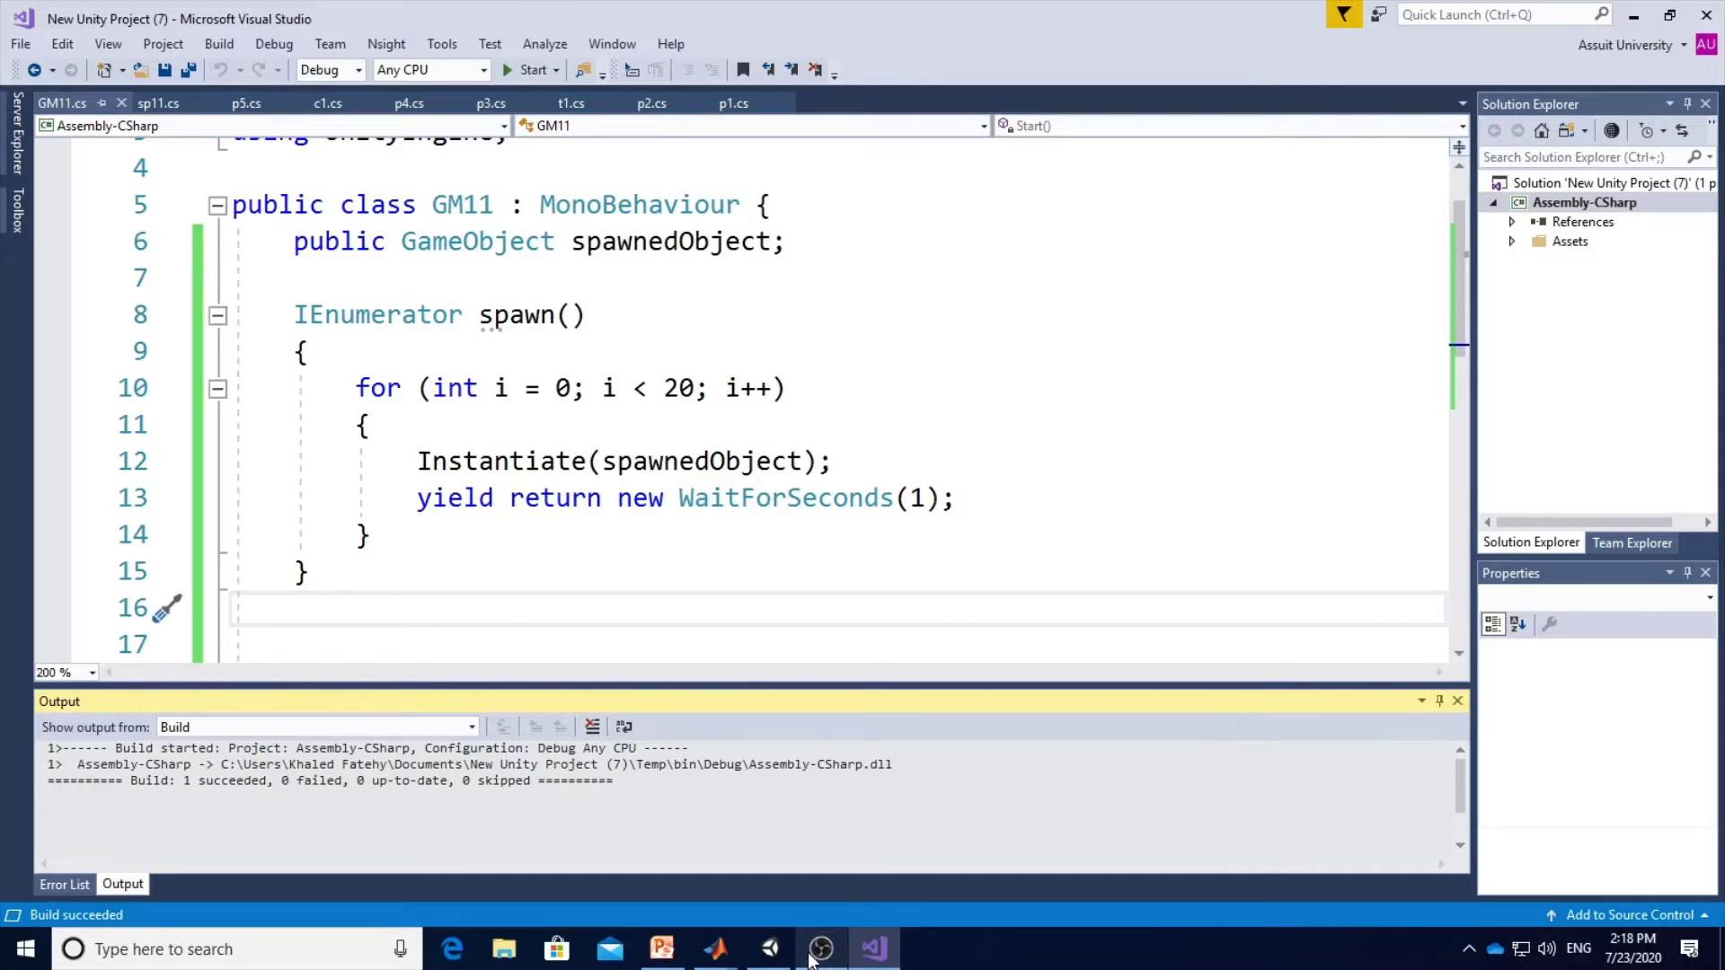
Run a first play test in Unity, view the Scene, then stop.
{"action": "left_click", "coordinate": [778, 959]}
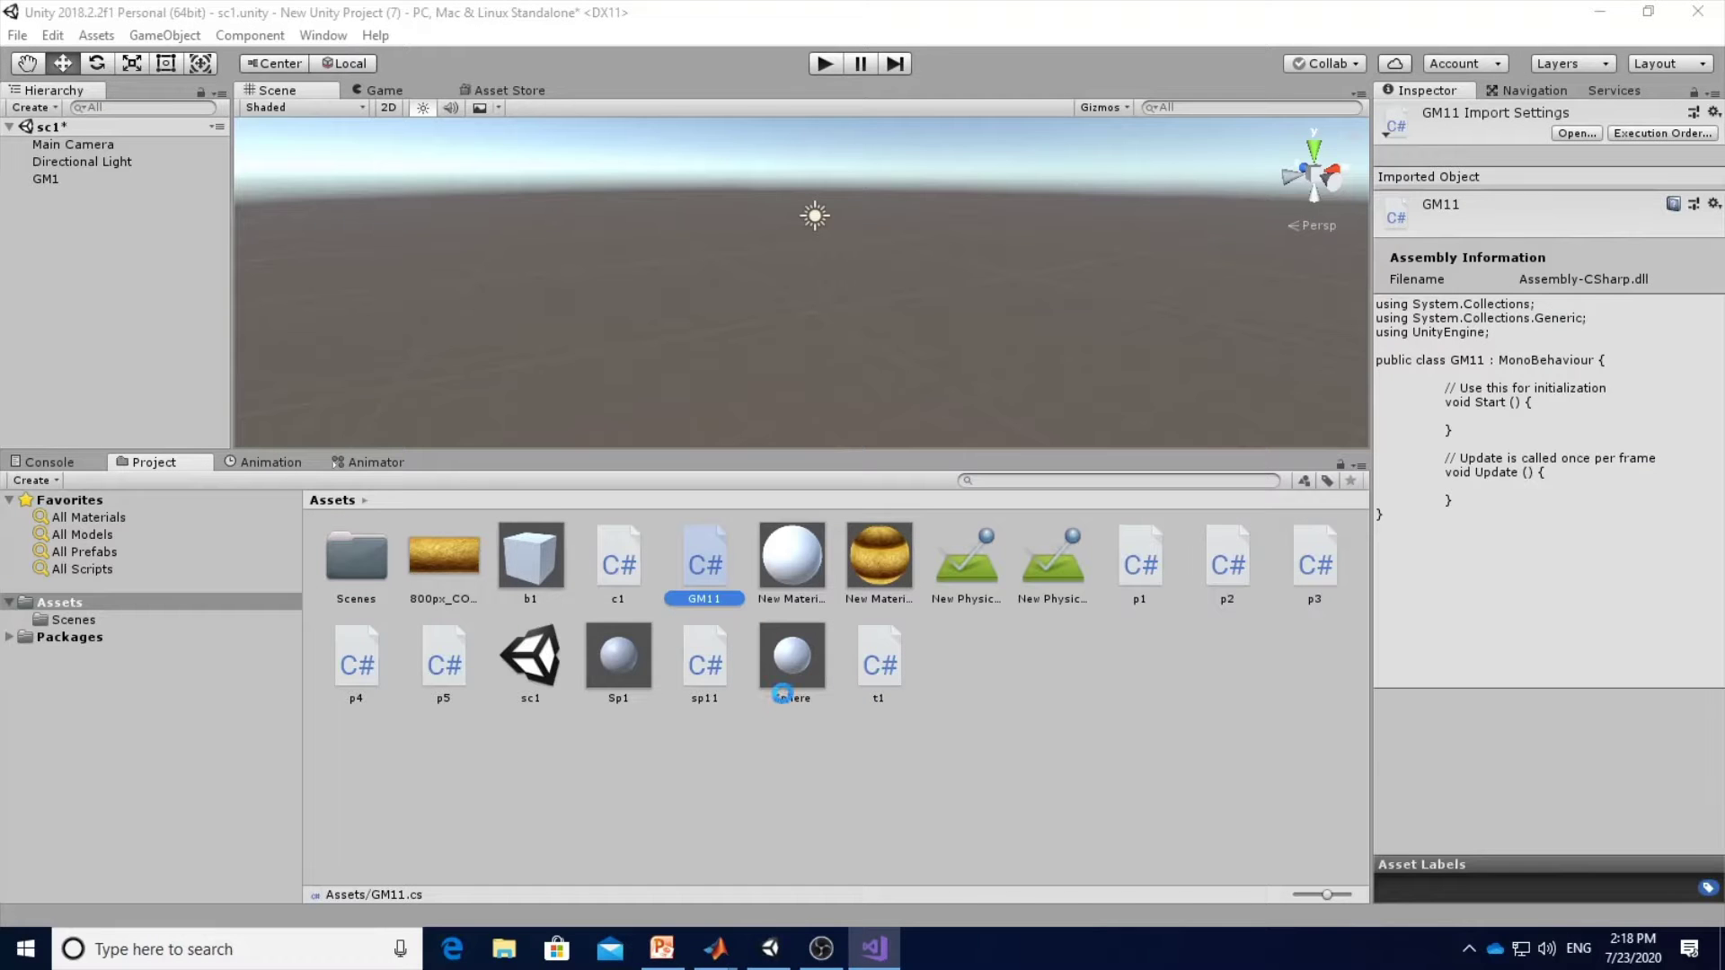
{"action": "left_click", "coordinate": [817, 63]}
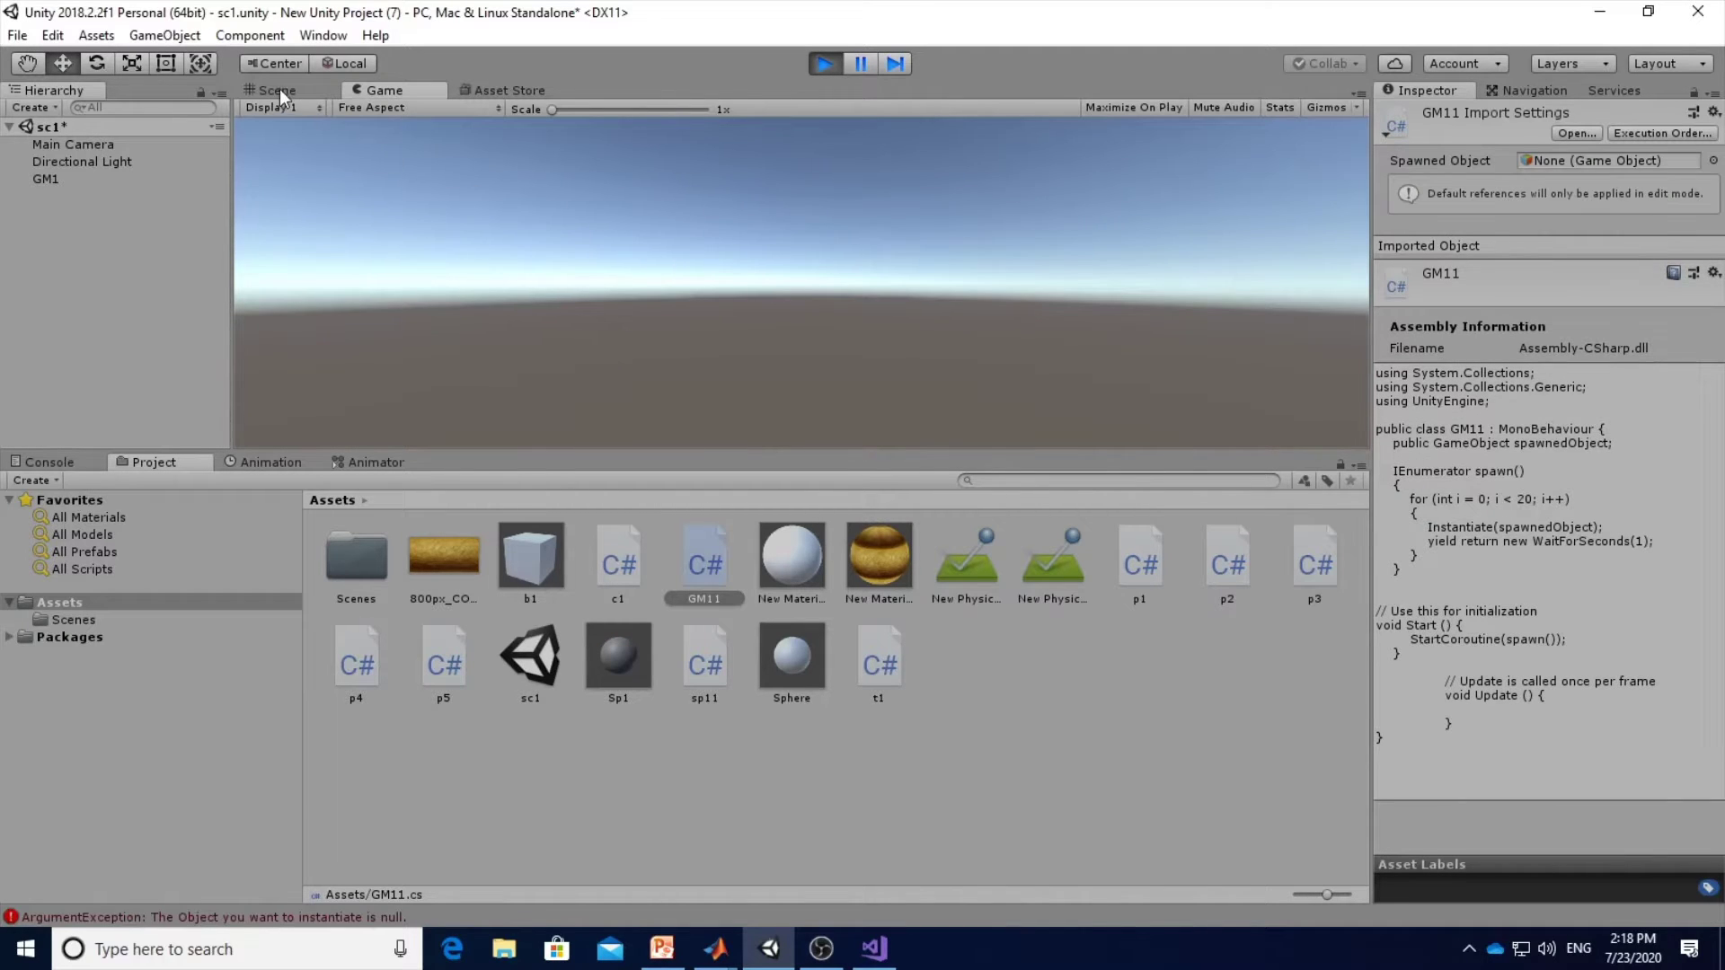
{"action": "left_click", "coordinate": [279, 91]}
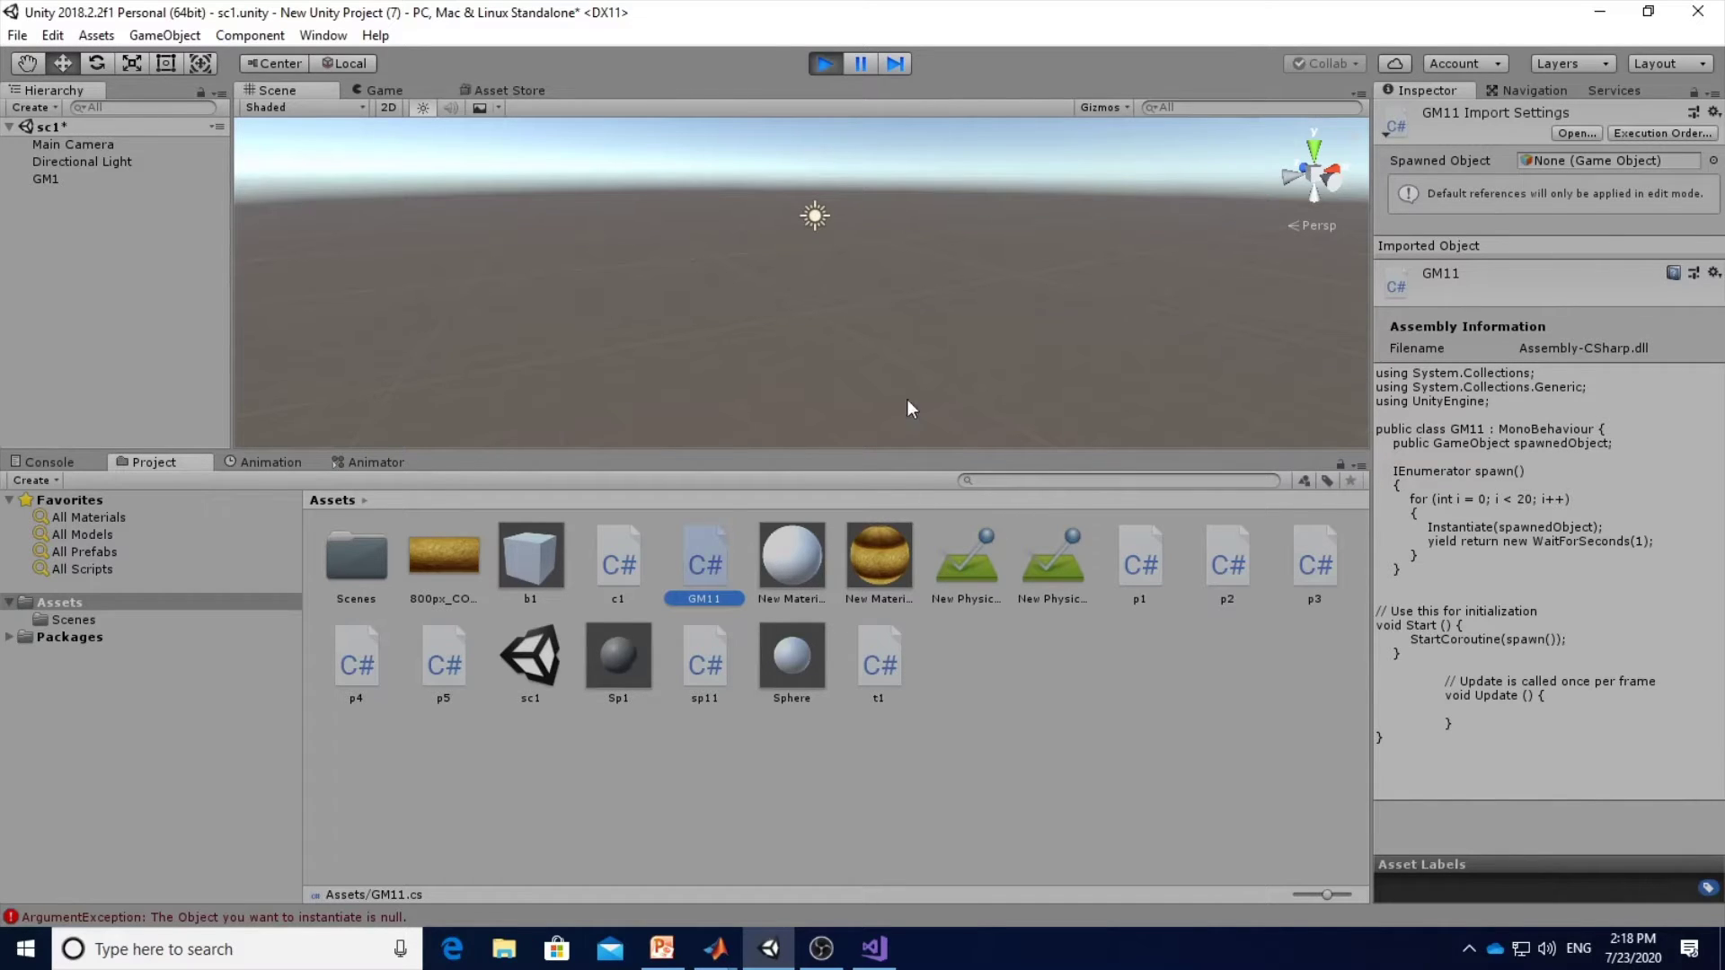
{"action": "left_click", "coordinate": [825, 65]}
Drag Sp1 into GM1's Spawned Object field, then play and watch the spheres spawn.
{"action": "left_click", "coordinate": [45, 179]}
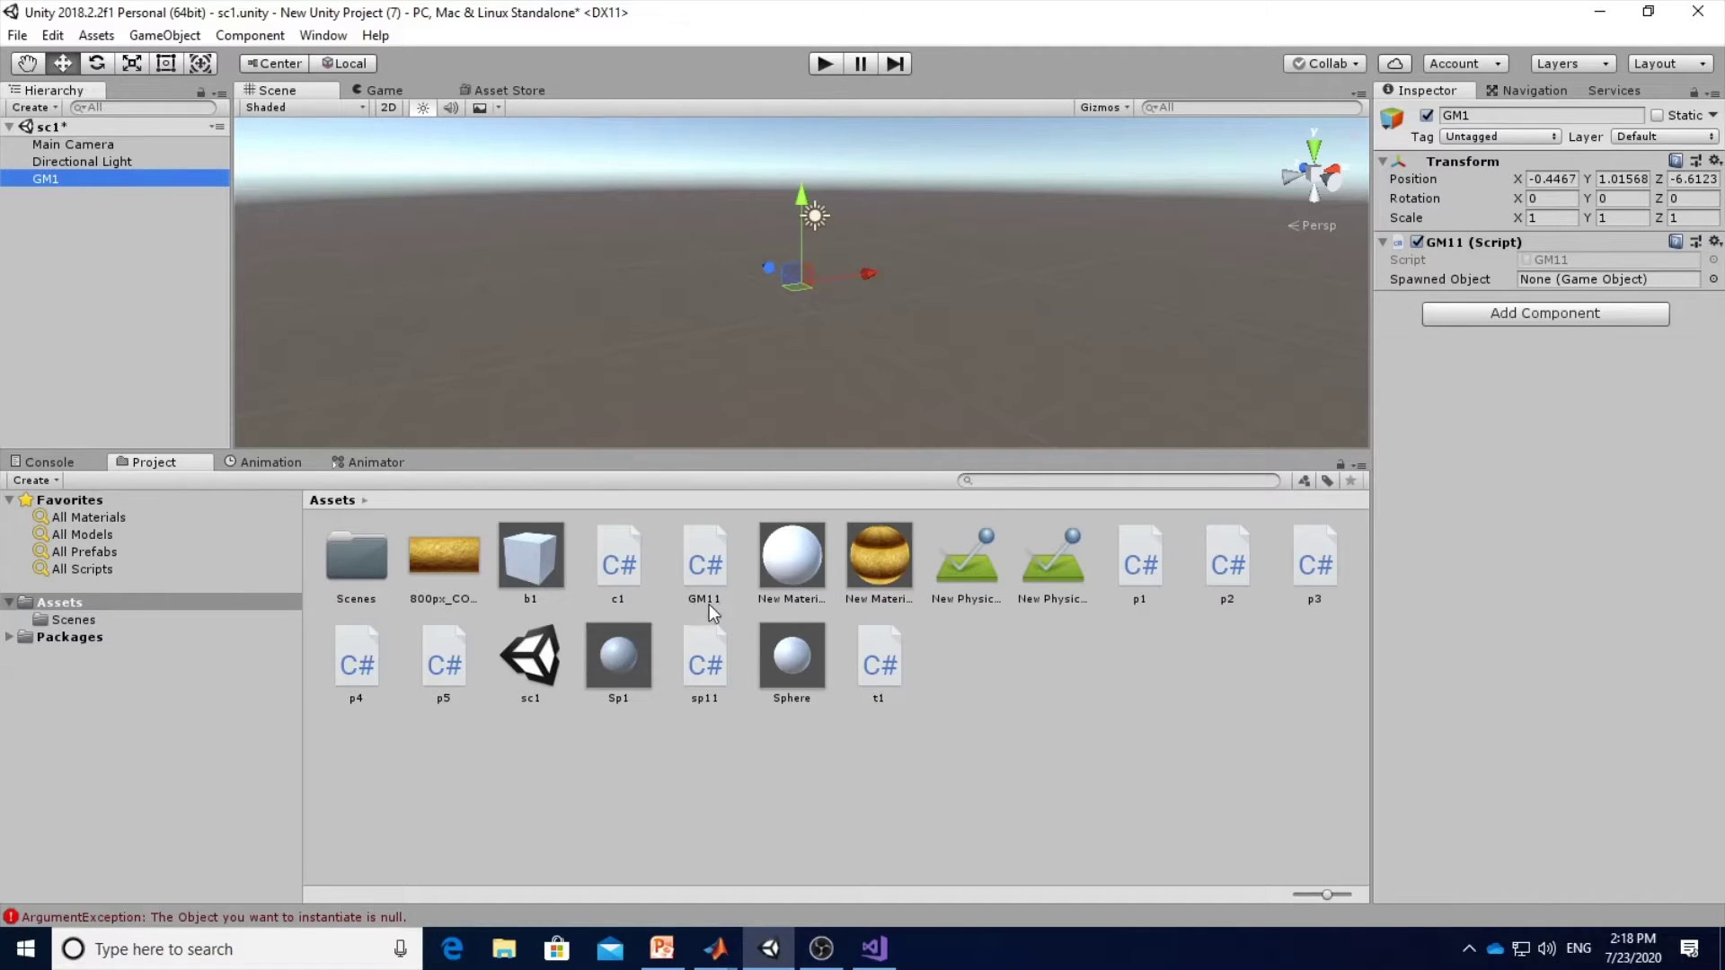
{"action": "mouse_move", "coordinate": [618, 667]}
{"action": "left_mouse_down"}
{"action": "mouse_move", "coordinate": [1519, 333]}
{"action": "mouse_move", "coordinate": [1555, 280]}
{"action": "left_mouse_up"}
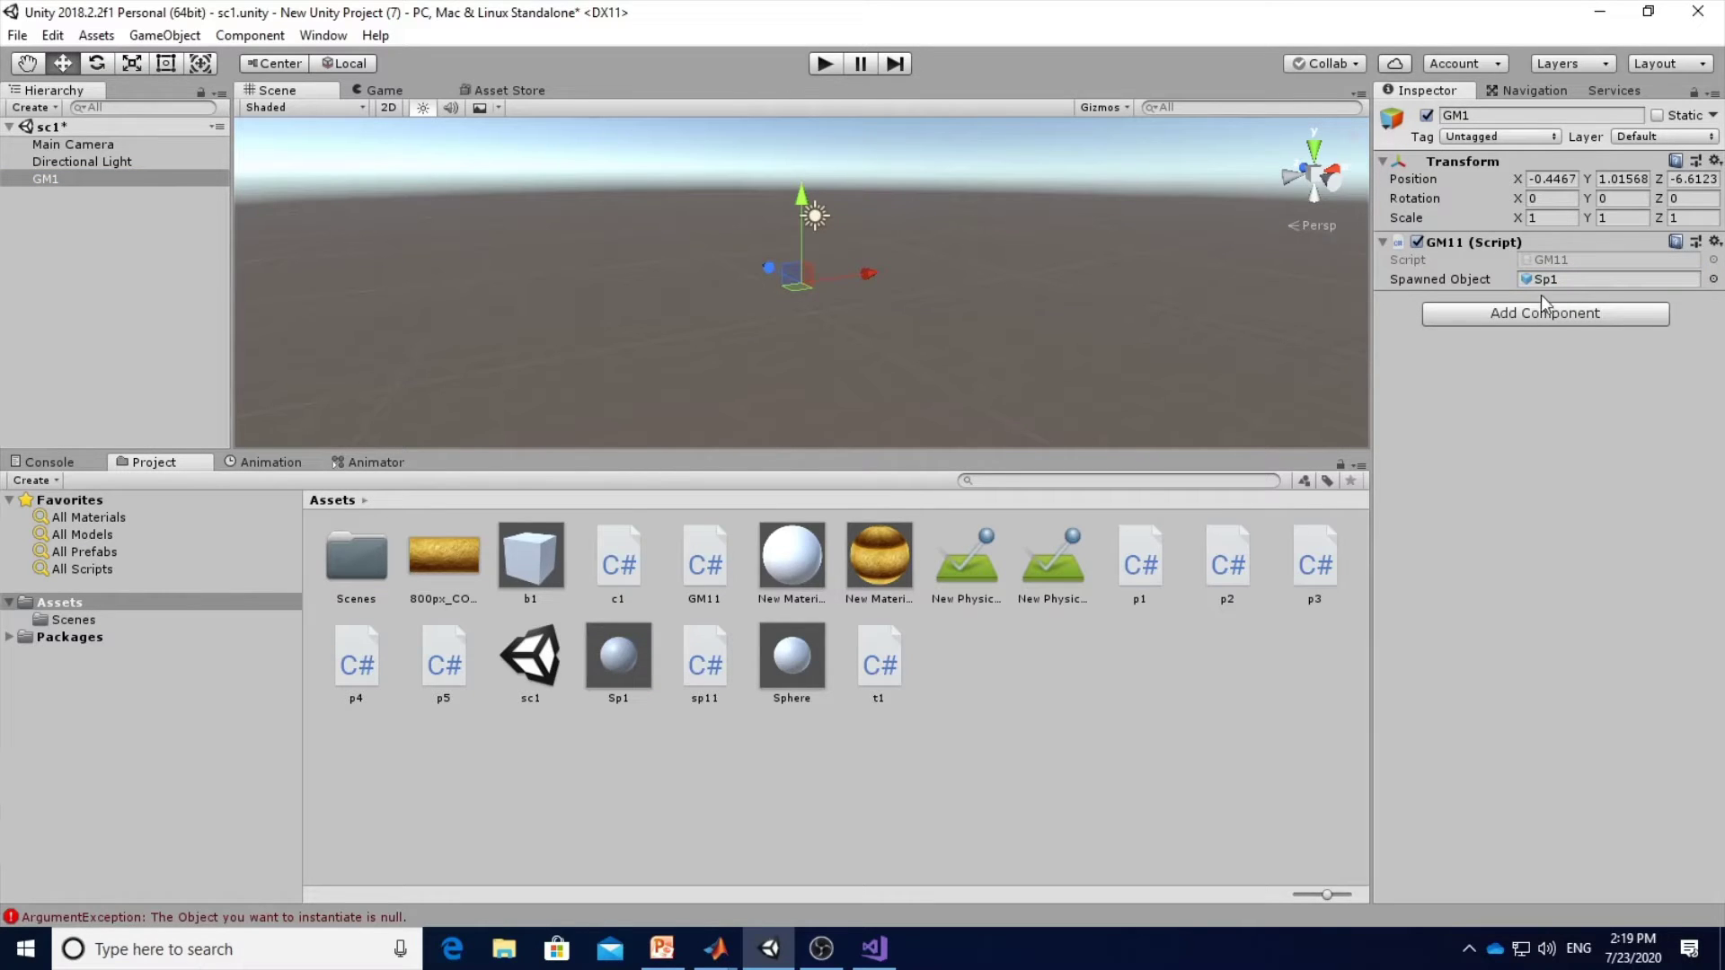
{"action": "left_click", "coordinate": [822, 64]}
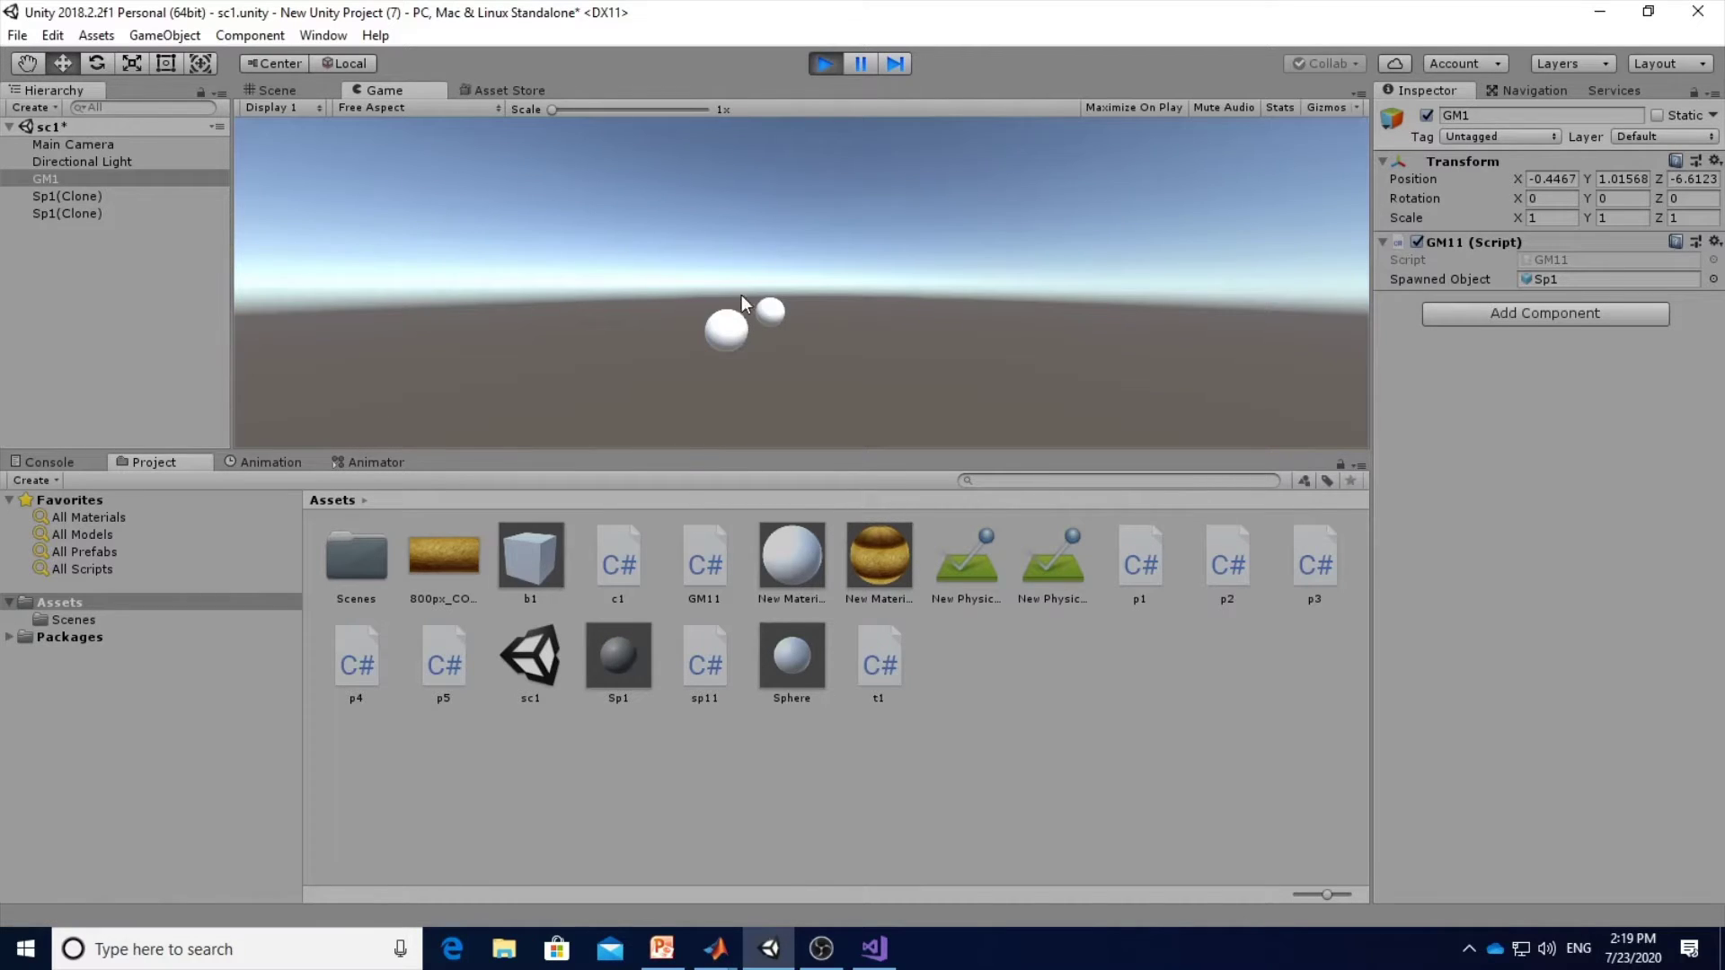
{"action": "left_click", "coordinate": [279, 89]}
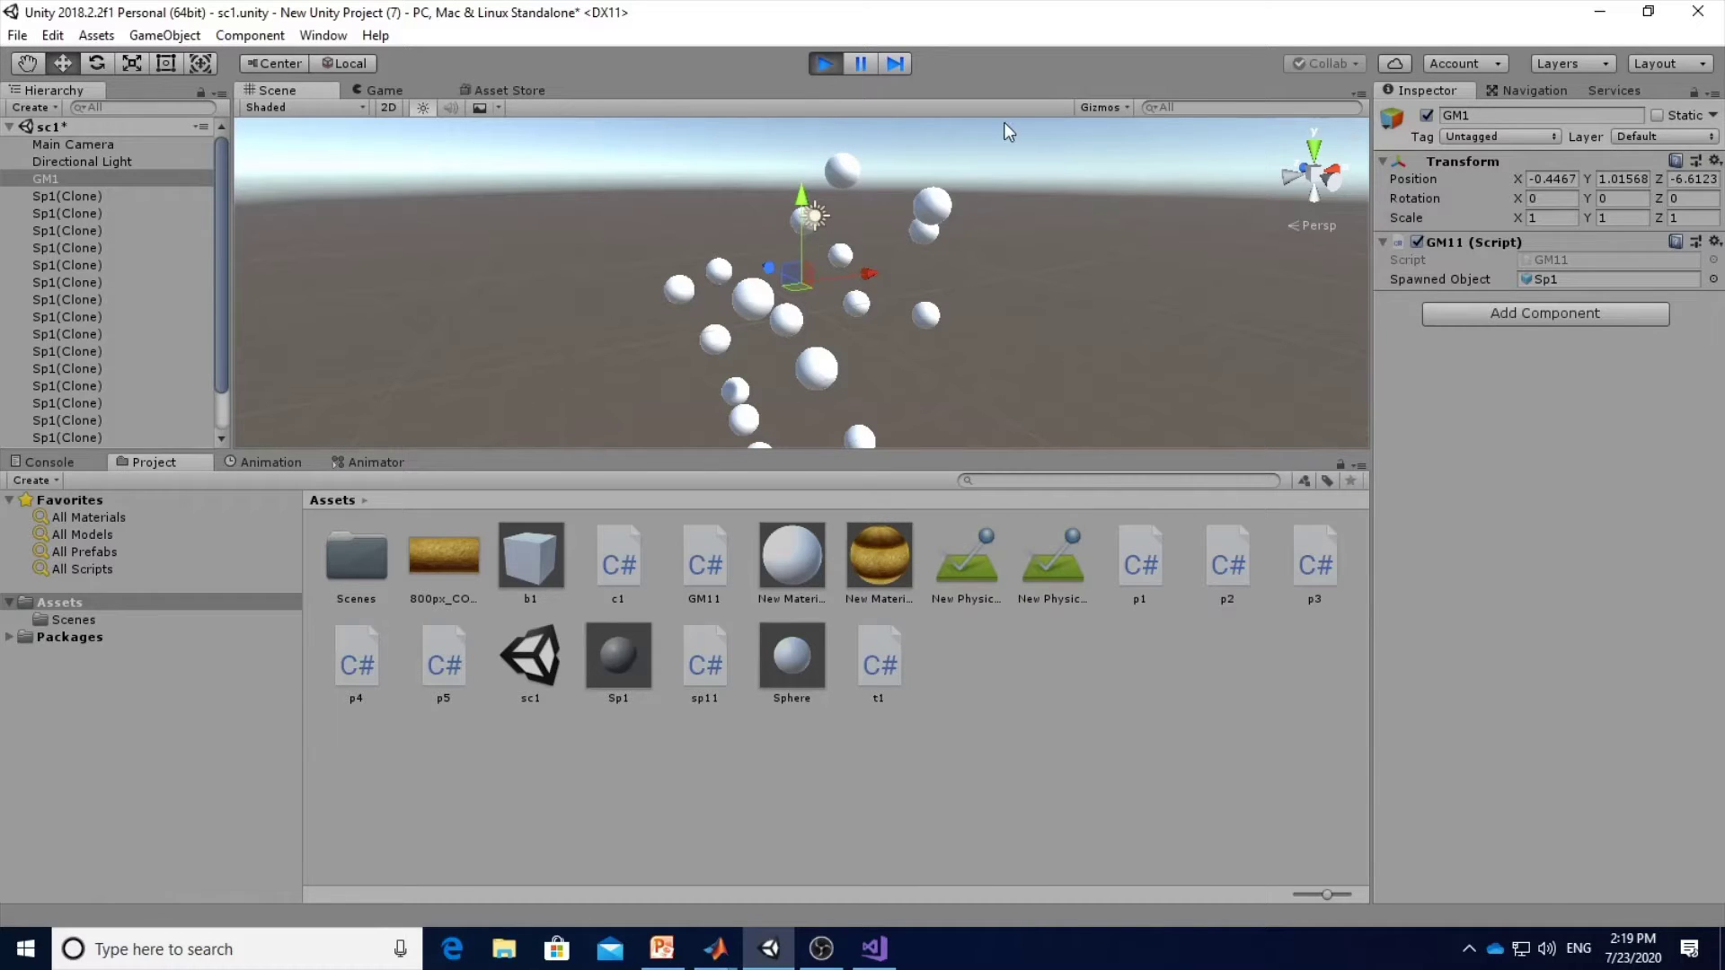
{"action": "left_click", "coordinate": [825, 63]}
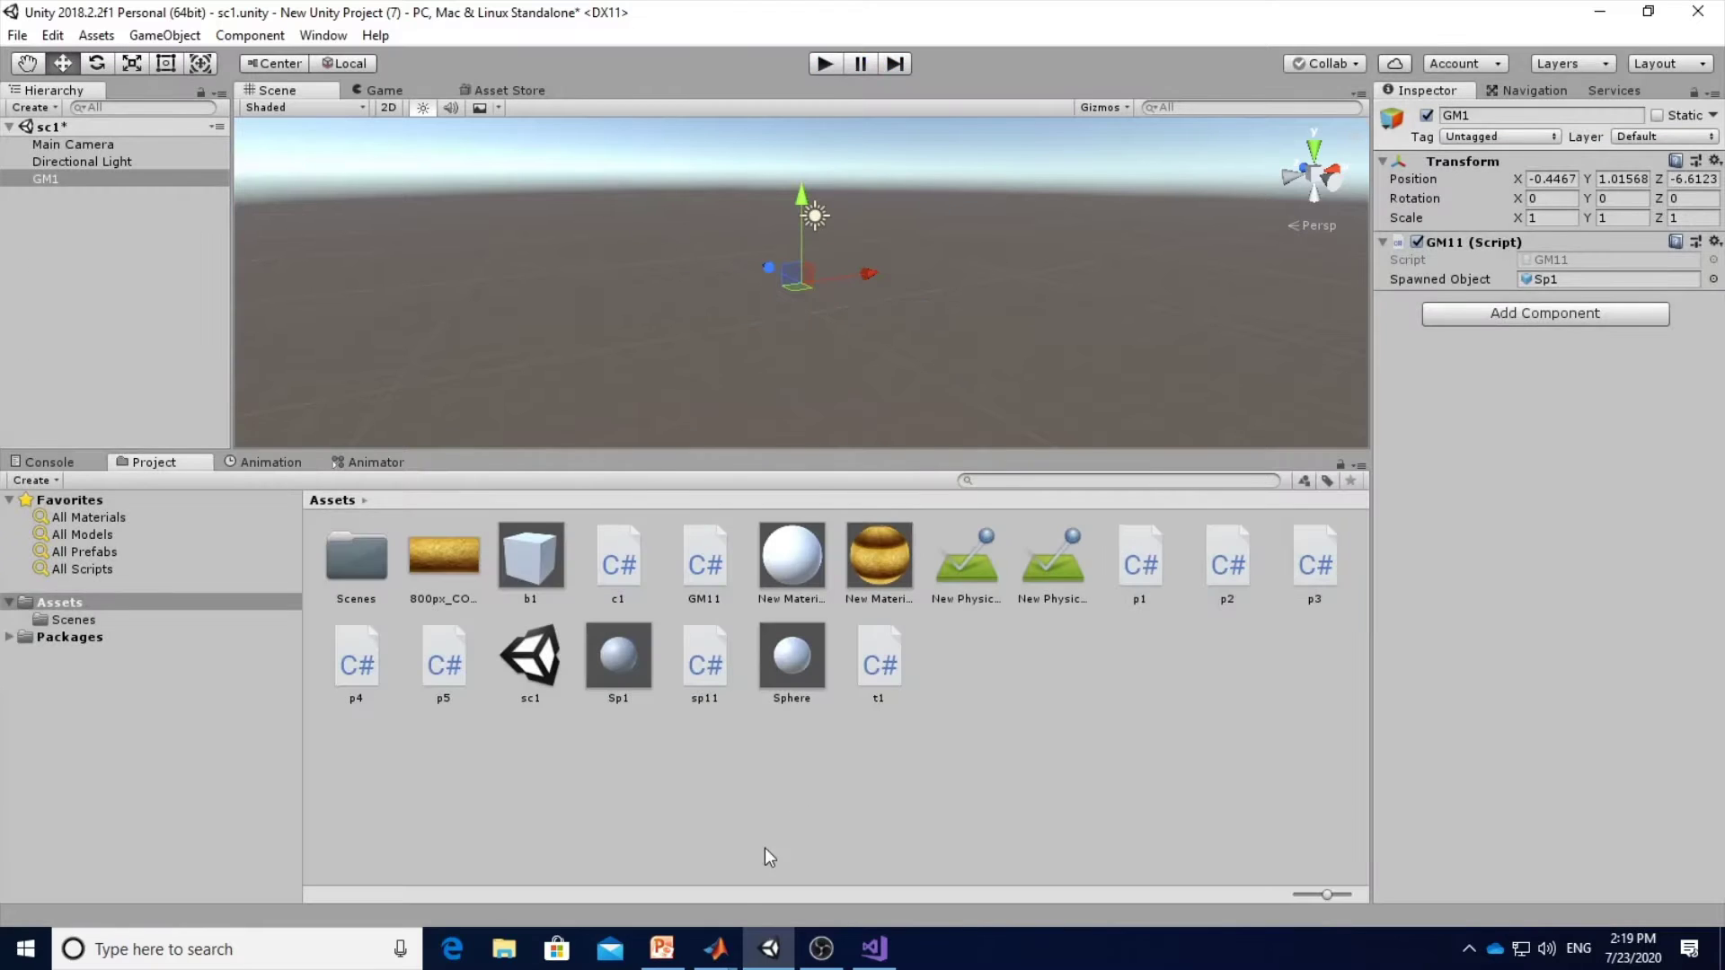
Scroll to slide 85 and select the RandomColour() function code.
{"action": "left_click", "coordinate": [662, 948]}
{"action": "scroll", "coordinate": [807, 540], "scroll_direction": "down", "scroll_amount": 1}
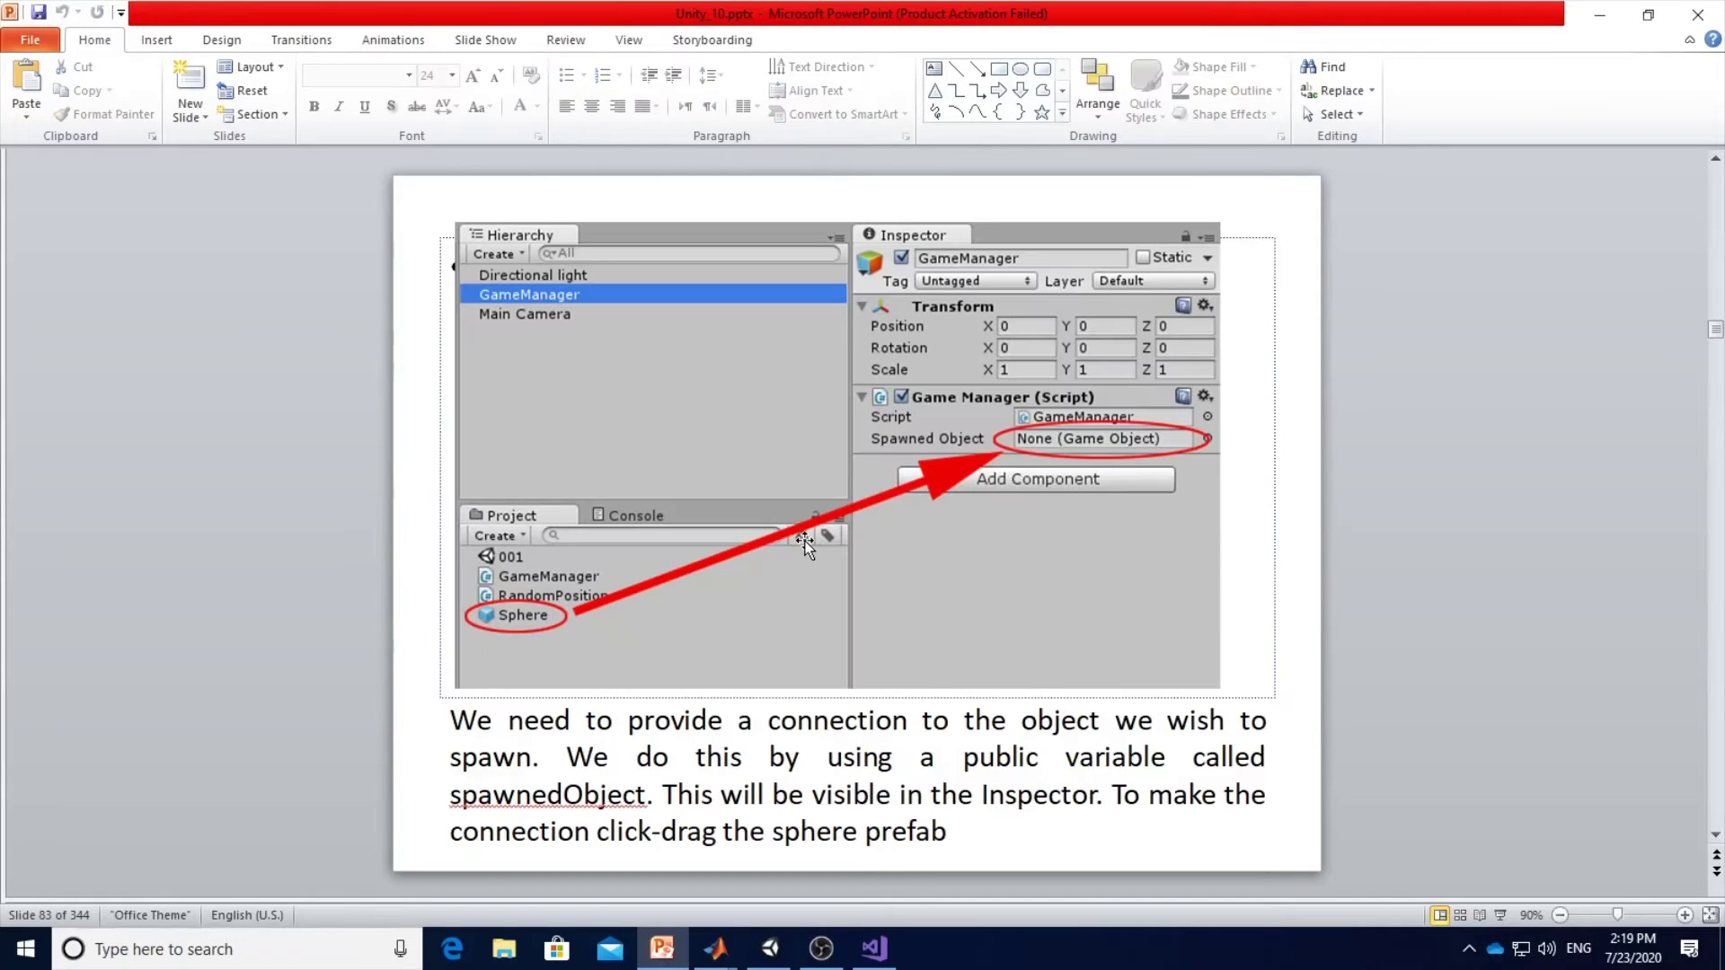
{"action": "scroll", "coordinate": [807, 540], "scroll_direction": "down", "scroll_amount": 1}
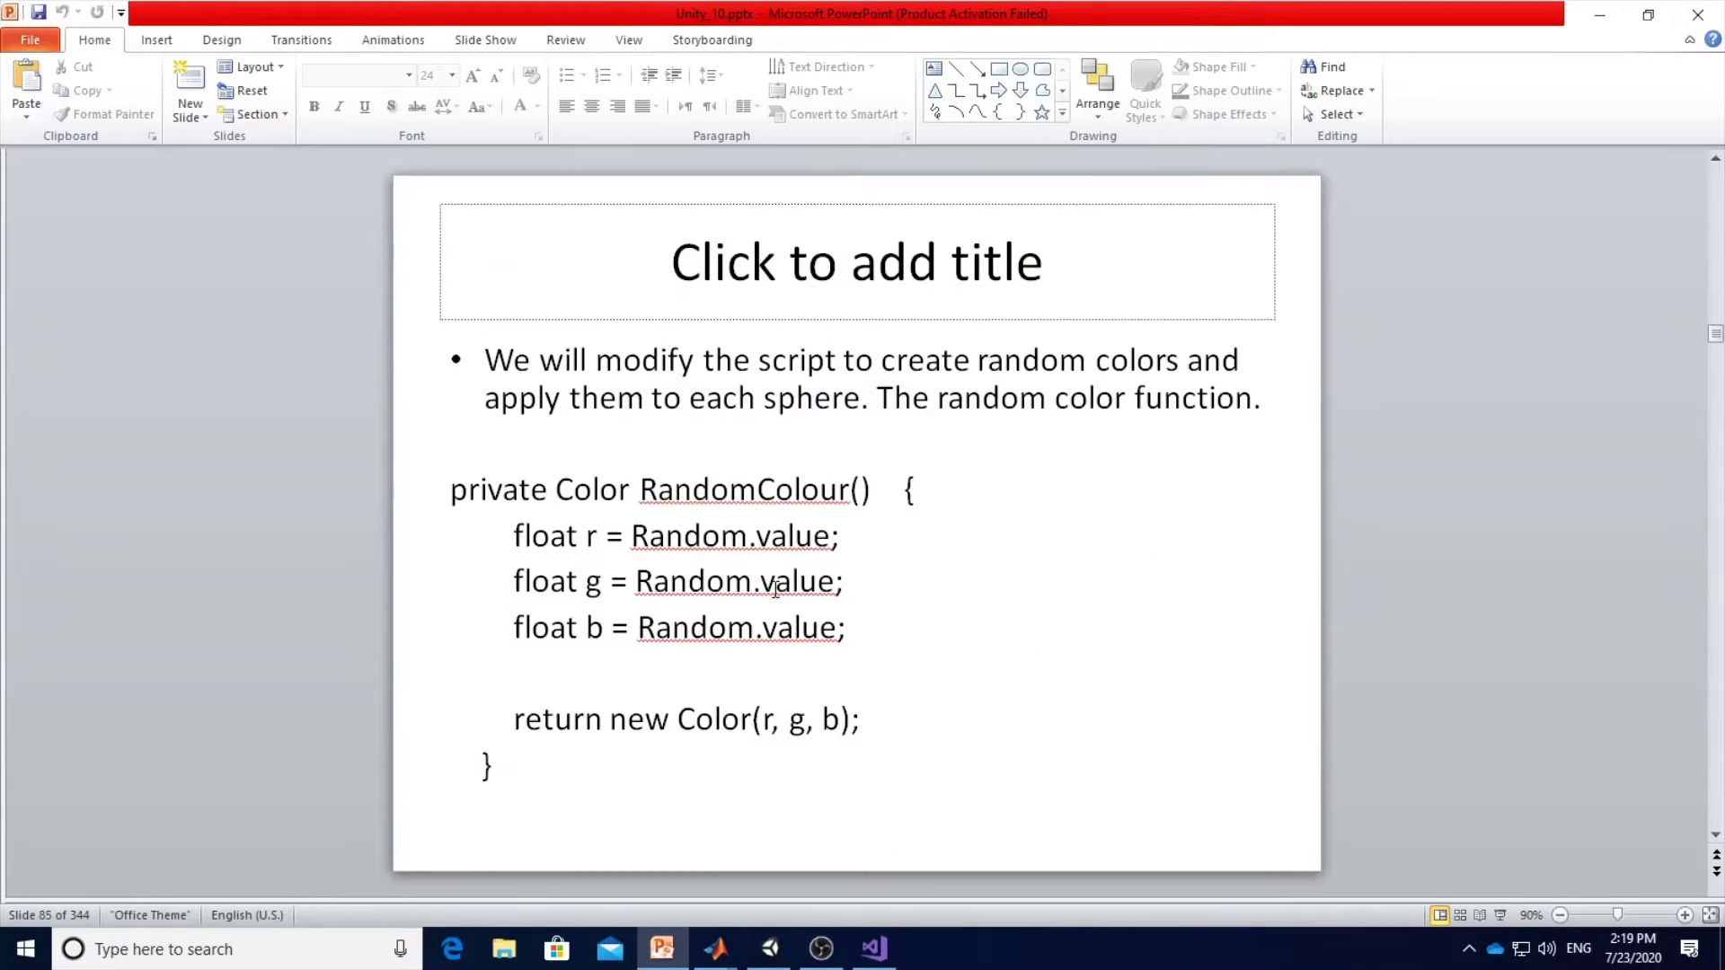
{"action": "left_click", "coordinate": [717, 616]}
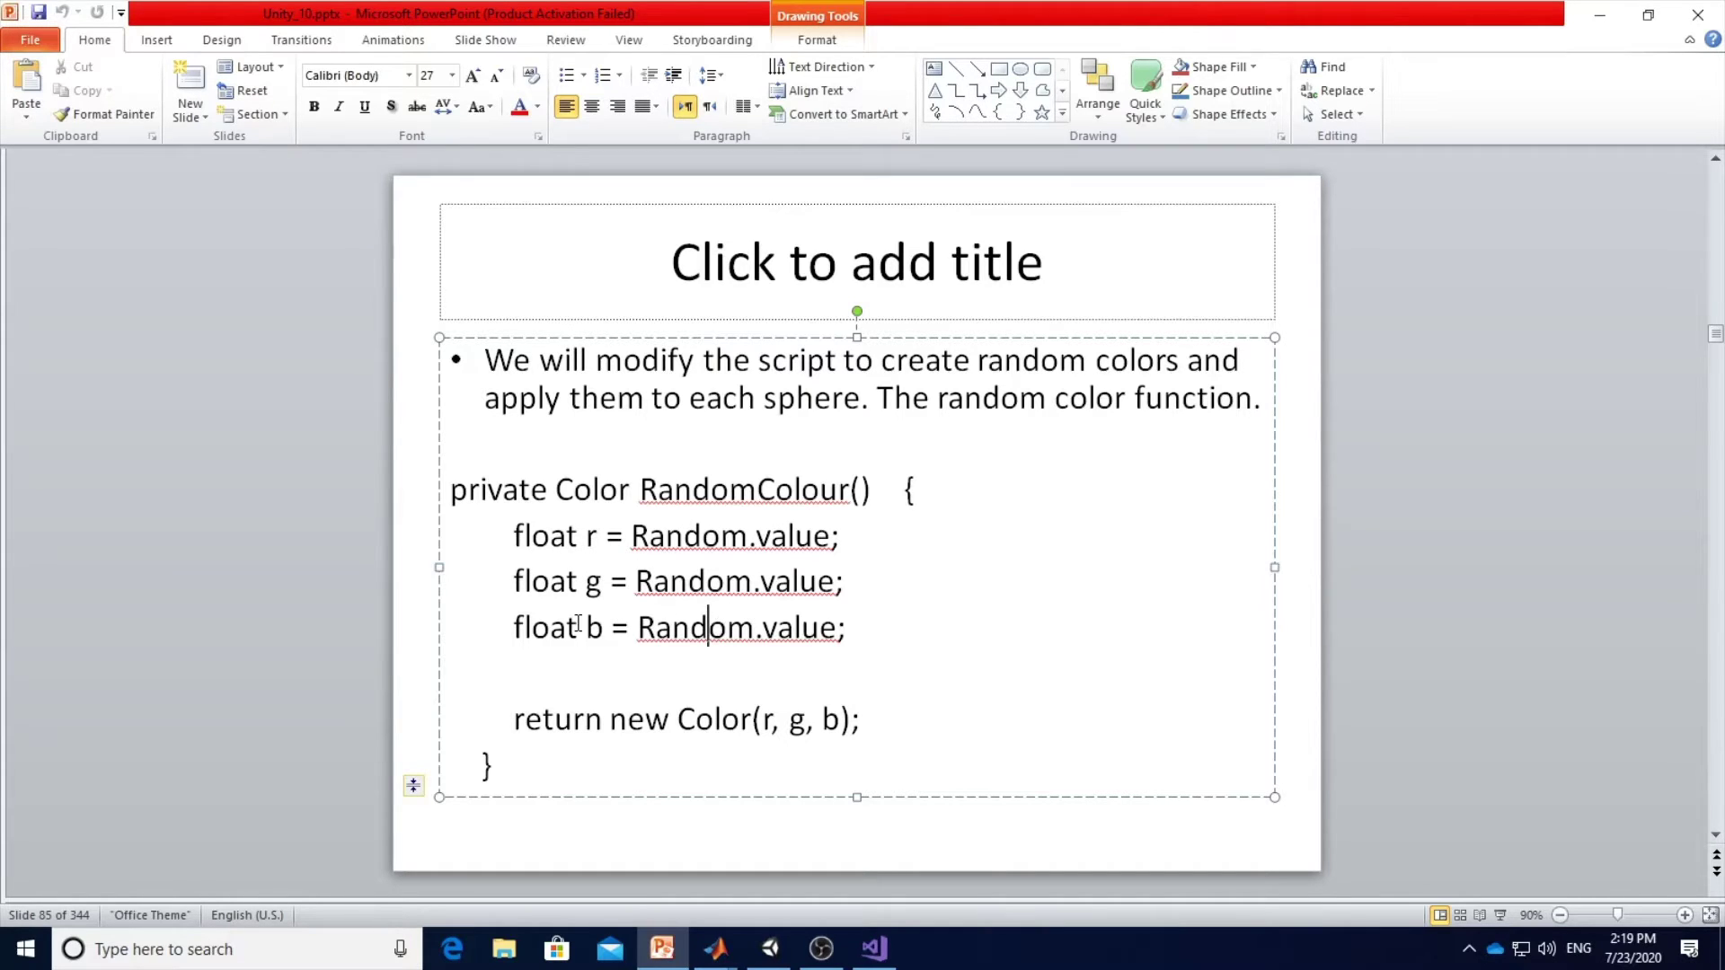
{"action": "left_click", "coordinate": [503, 490]}
{"action": "left_click_drag", "start_coordinate": [452, 494], "coordinate": [544, 751]}
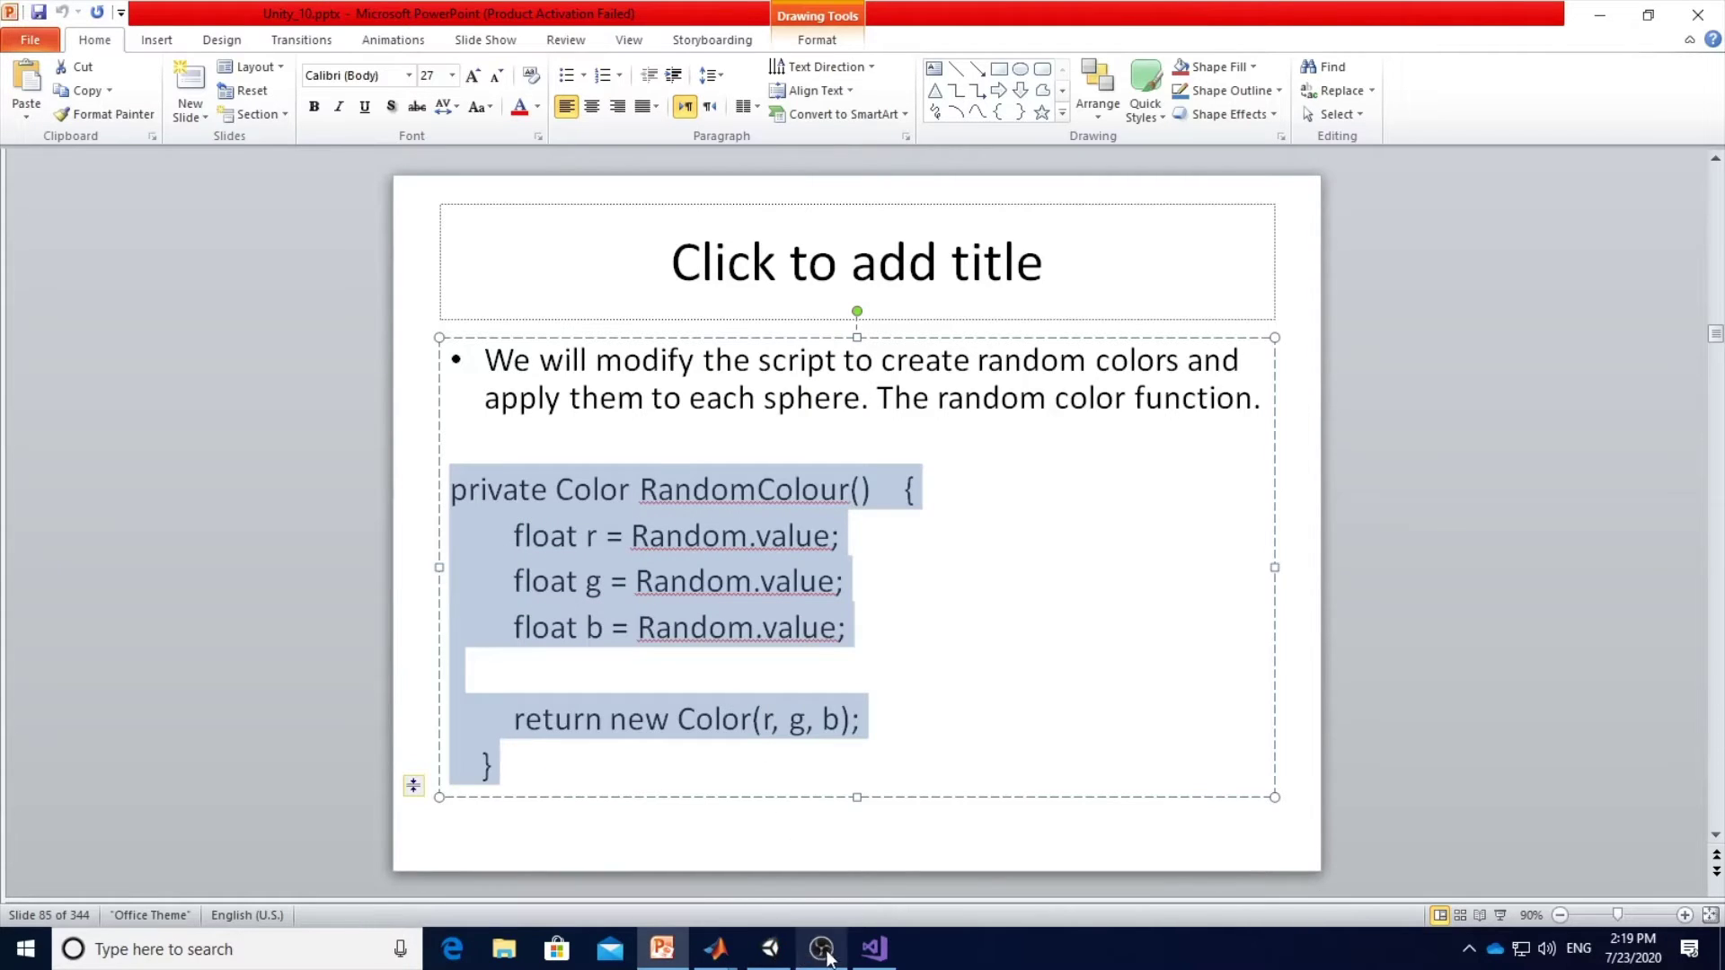
Paste the RandomColour() method into the sp11 script above Start().
{"action": "left_click", "coordinate": [874, 948]}
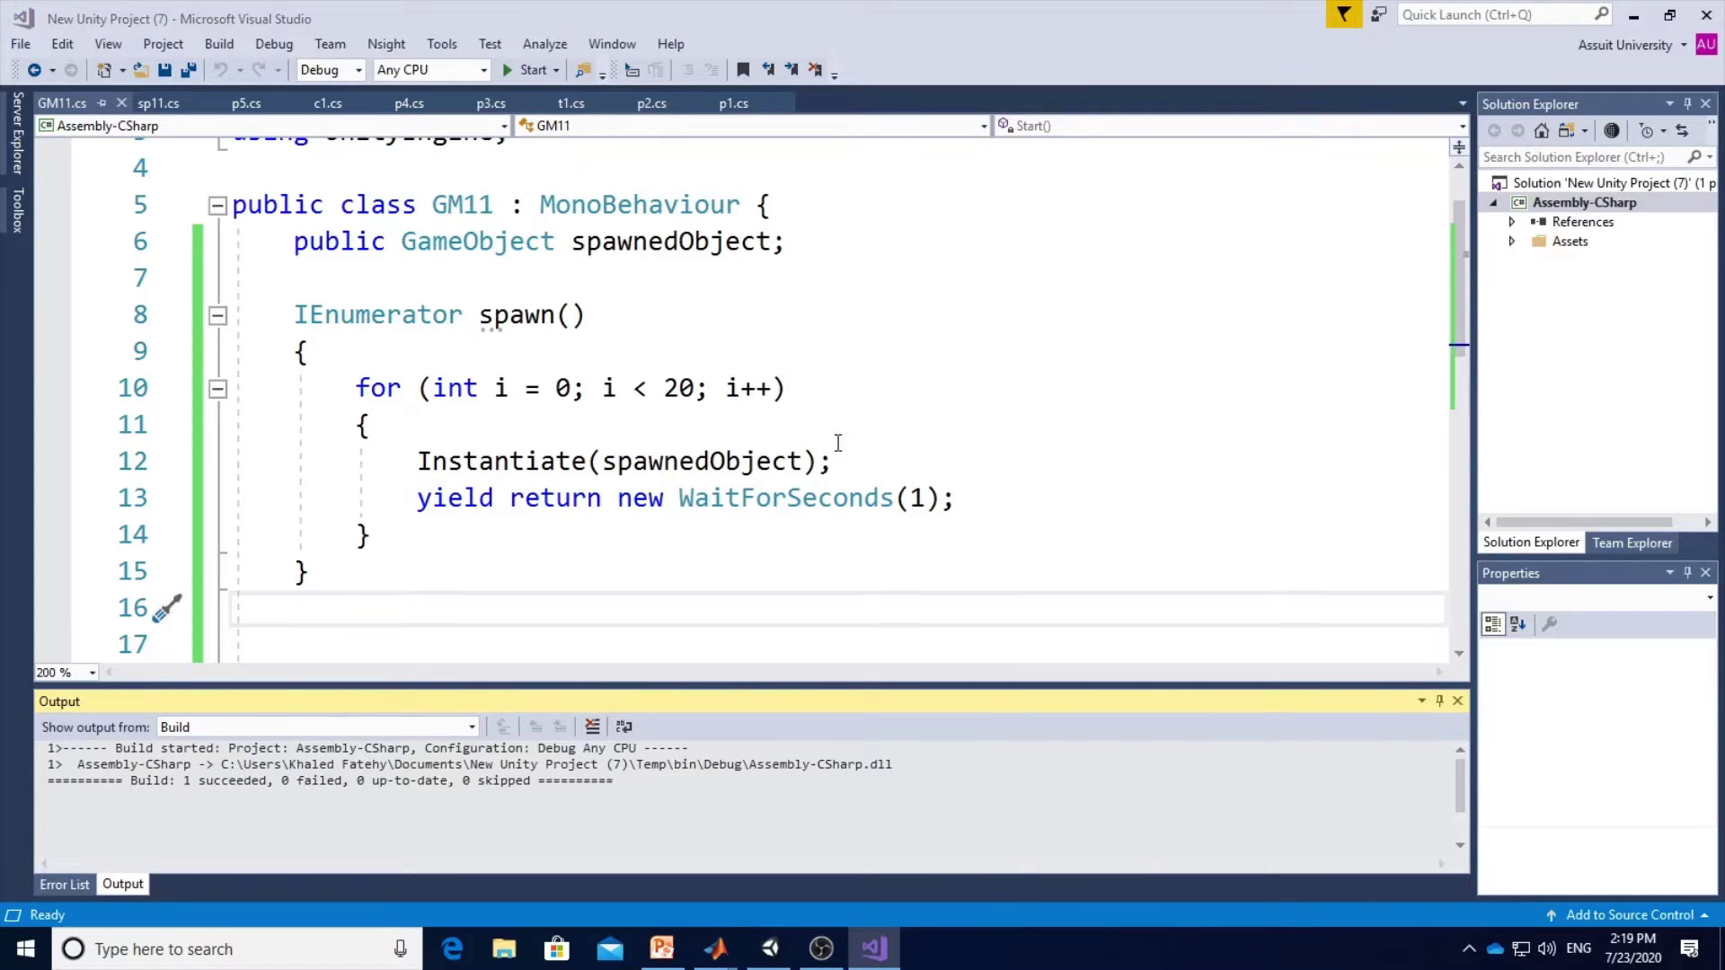
{"action": "left_click", "coordinate": [160, 103]}
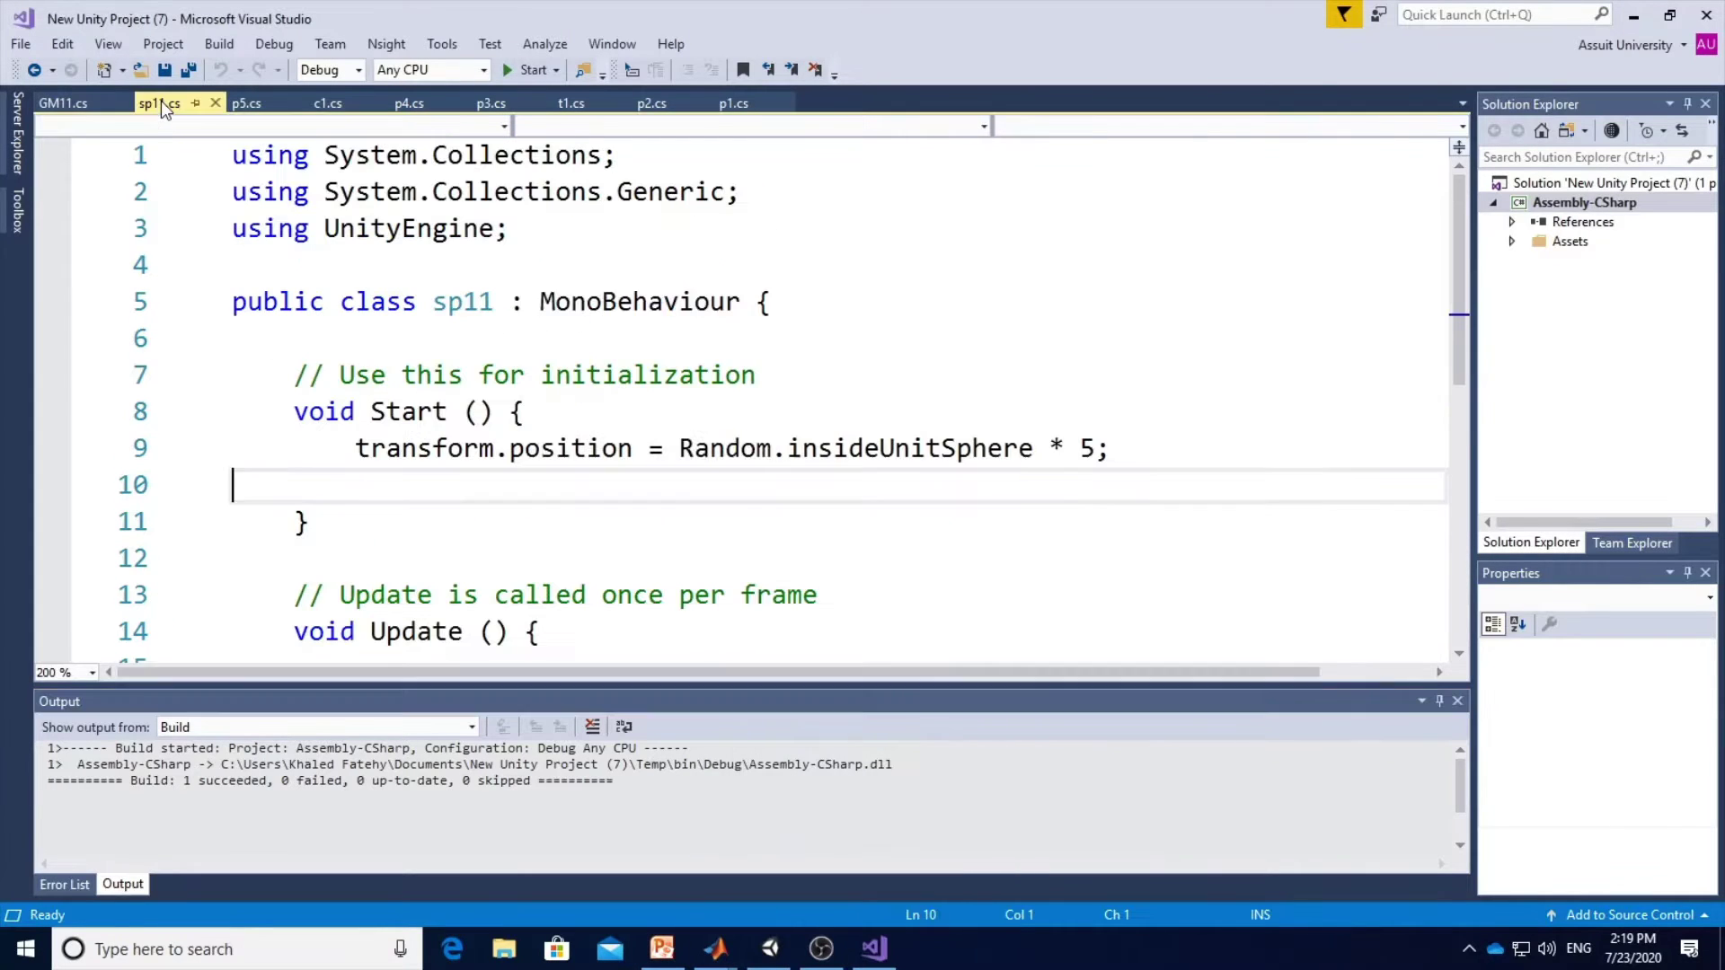
{"action": "left_click", "coordinate": [397, 339]}
{"action": "key", "text": "ctrl+v"}
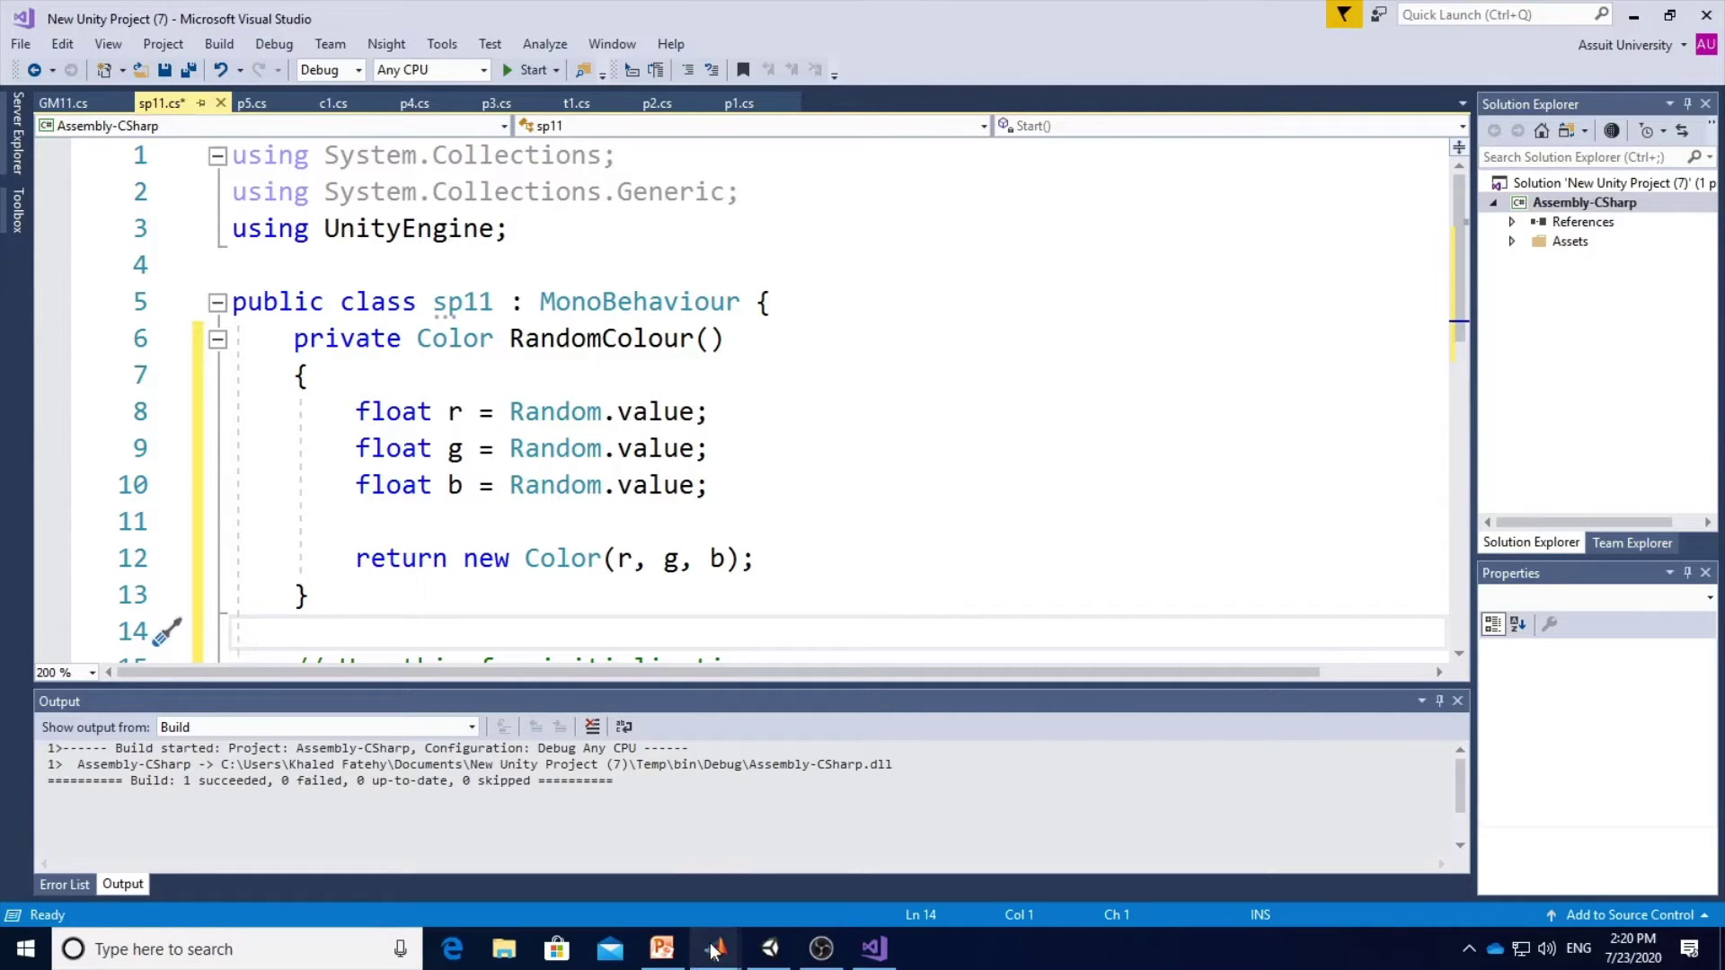
Return to PowerPoint and advance toward slide 86.
{"action": "left_click", "coordinate": [662, 949]}
{"action": "scroll", "coordinate": [750, 784], "scroll_direction": "down", "scroll_amount": 1}
{"action": "scroll", "coordinate": [867, 639], "scroll_direction": "down", "scroll_amount": 1}
Select the GetComponent<Renderer>().material.color = RandomColour(); line on slide 86.
{"action": "scroll", "coordinate": [867, 635], "scroll_direction": "down", "scroll_amount": 1}
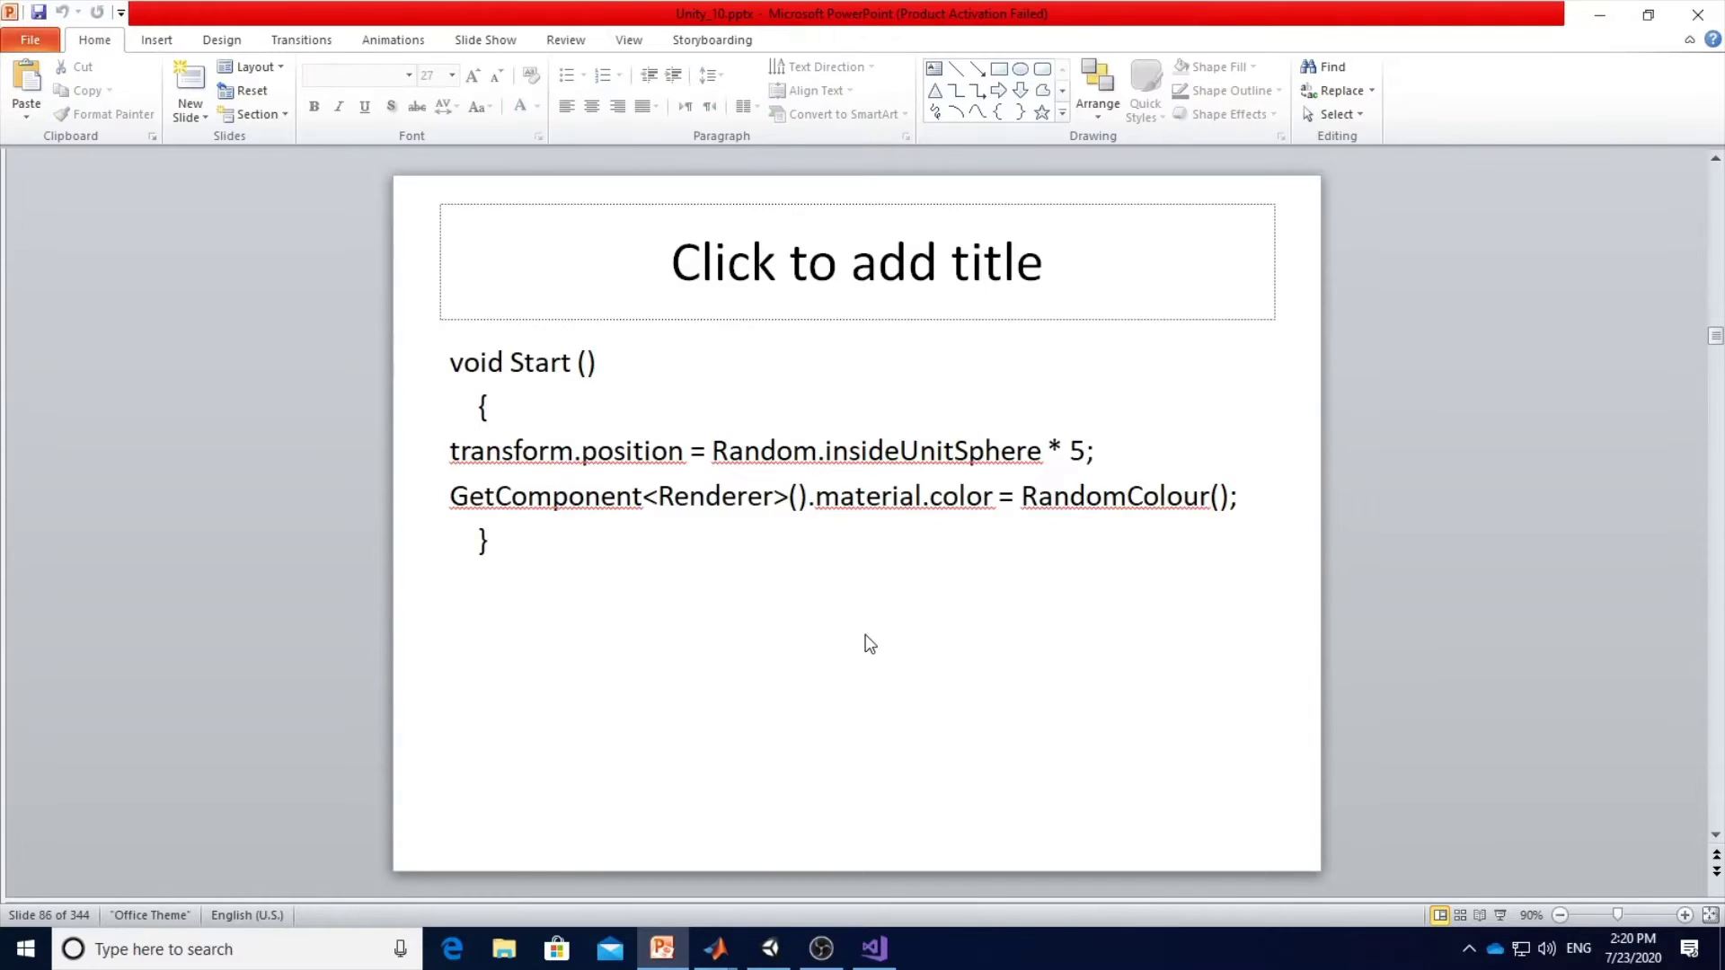
{"action": "left_click", "coordinate": [657, 458]}
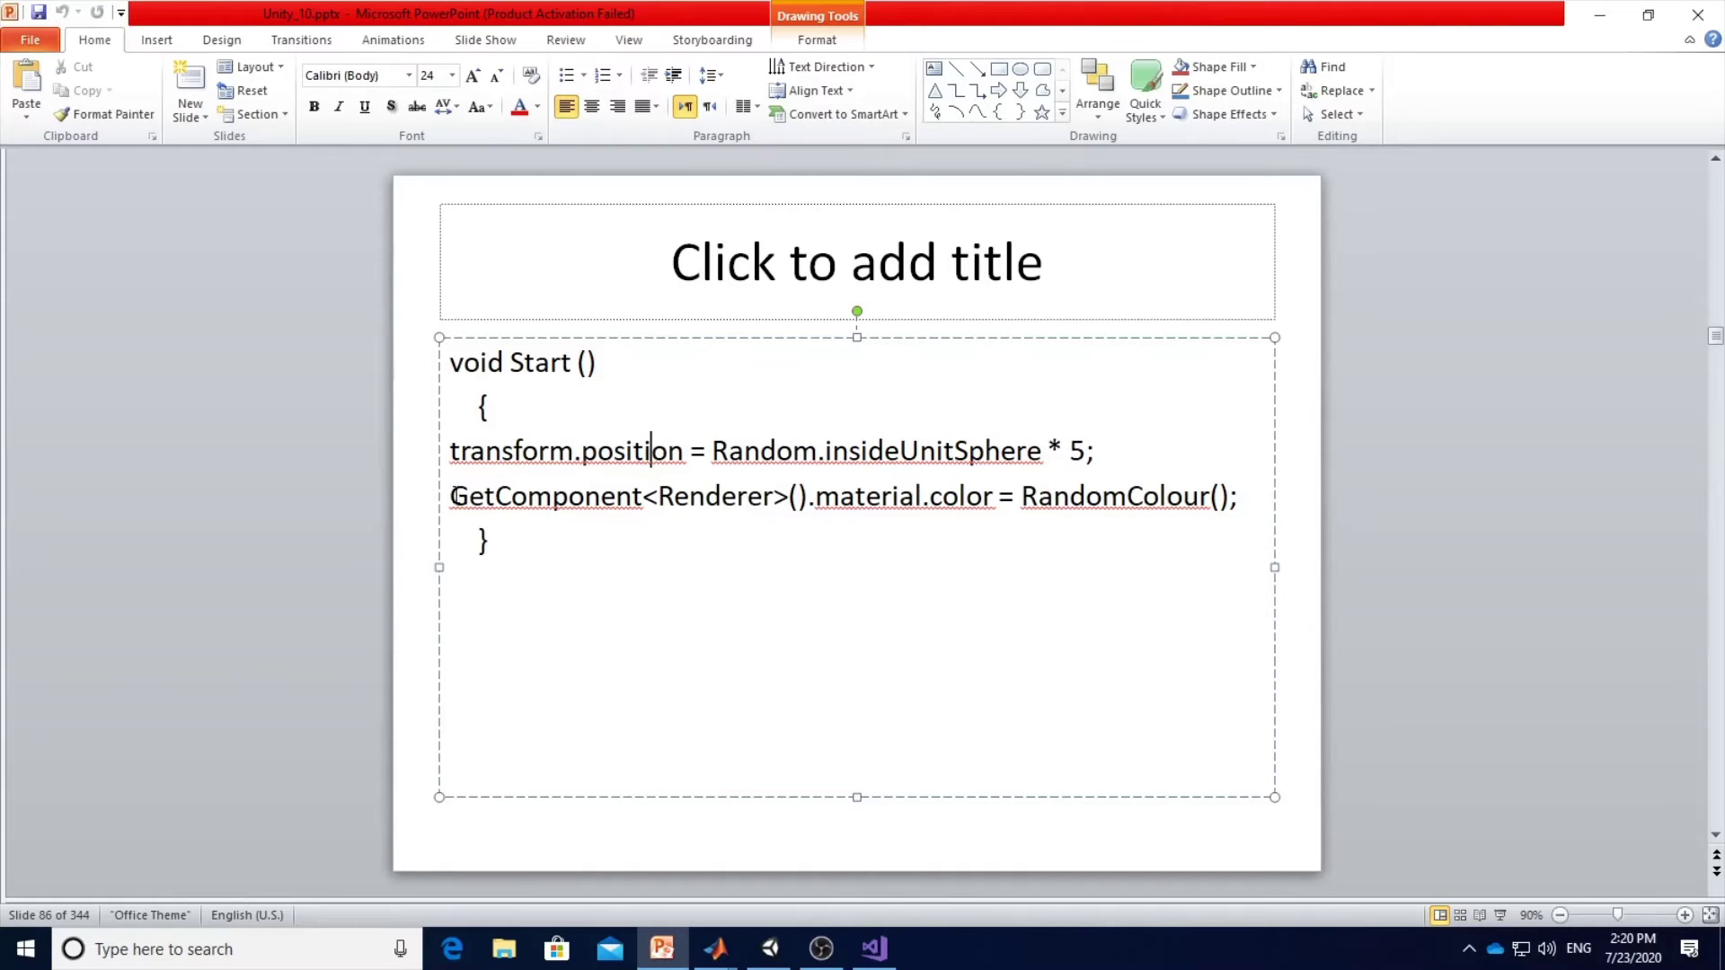
{"action": "left_click_drag", "start_coordinate": [450, 496], "coordinate": [1230, 491]}
{"action": "key", "text": "ctrl+c"}
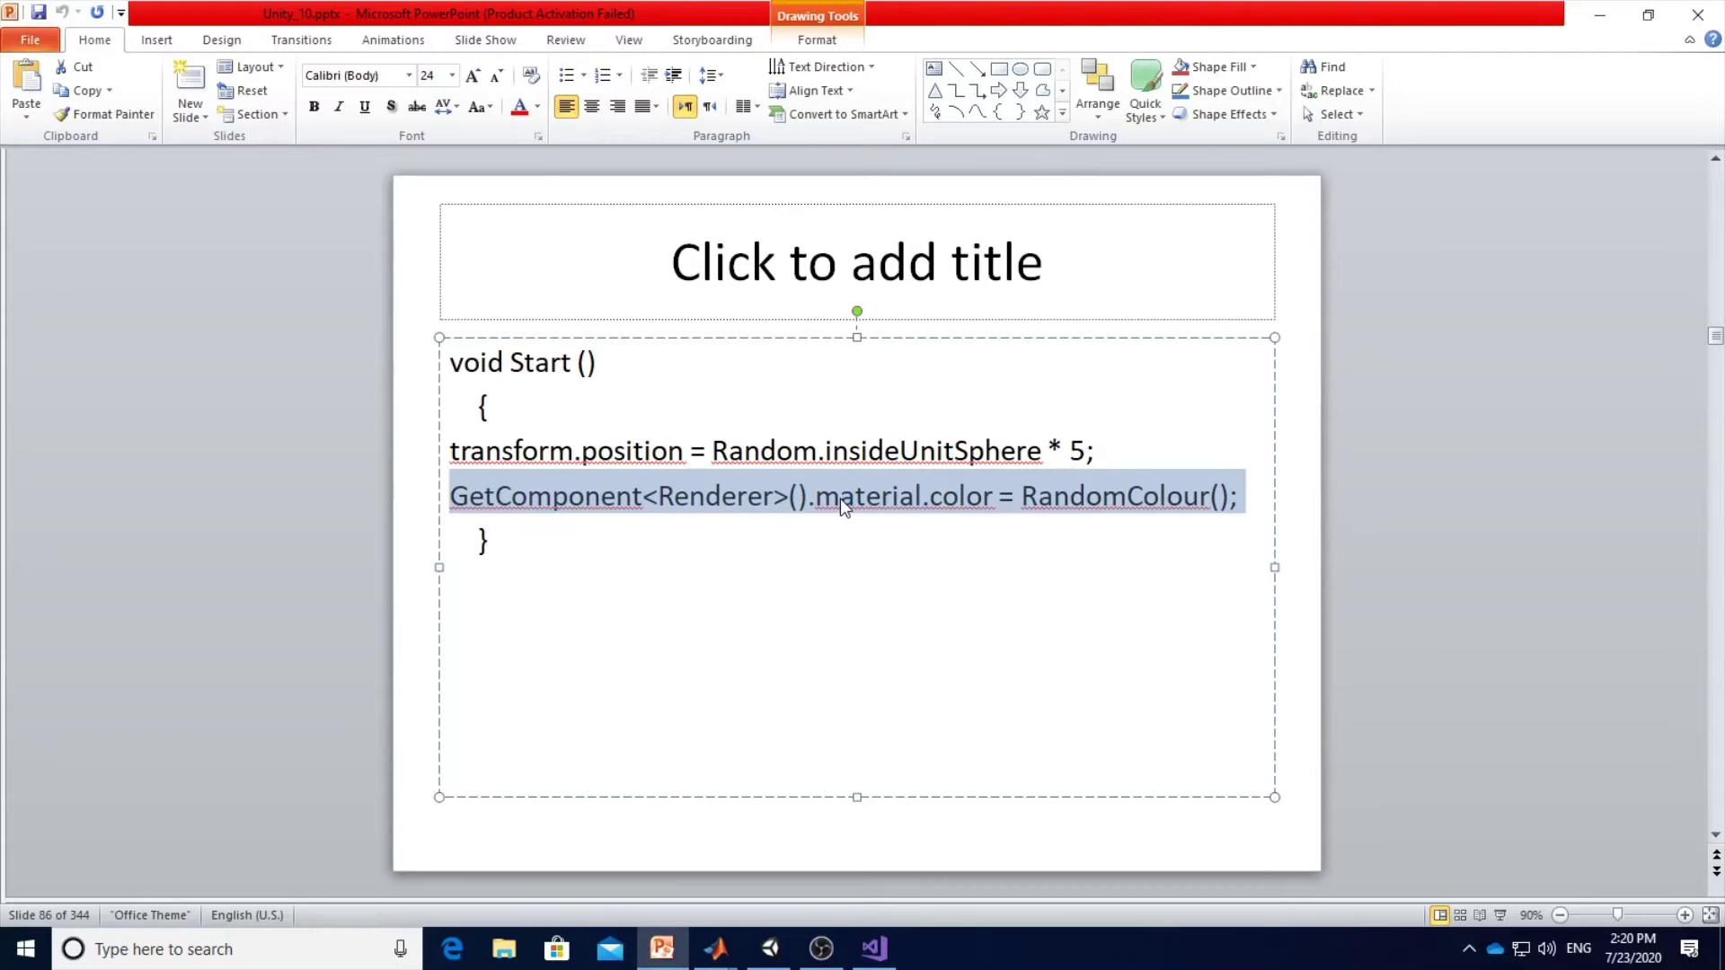
Paste the GetComponent<Renderer>().material.color = RandomColour(); line into sp11's Start method.
{"action": "left_click", "coordinate": [874, 948]}
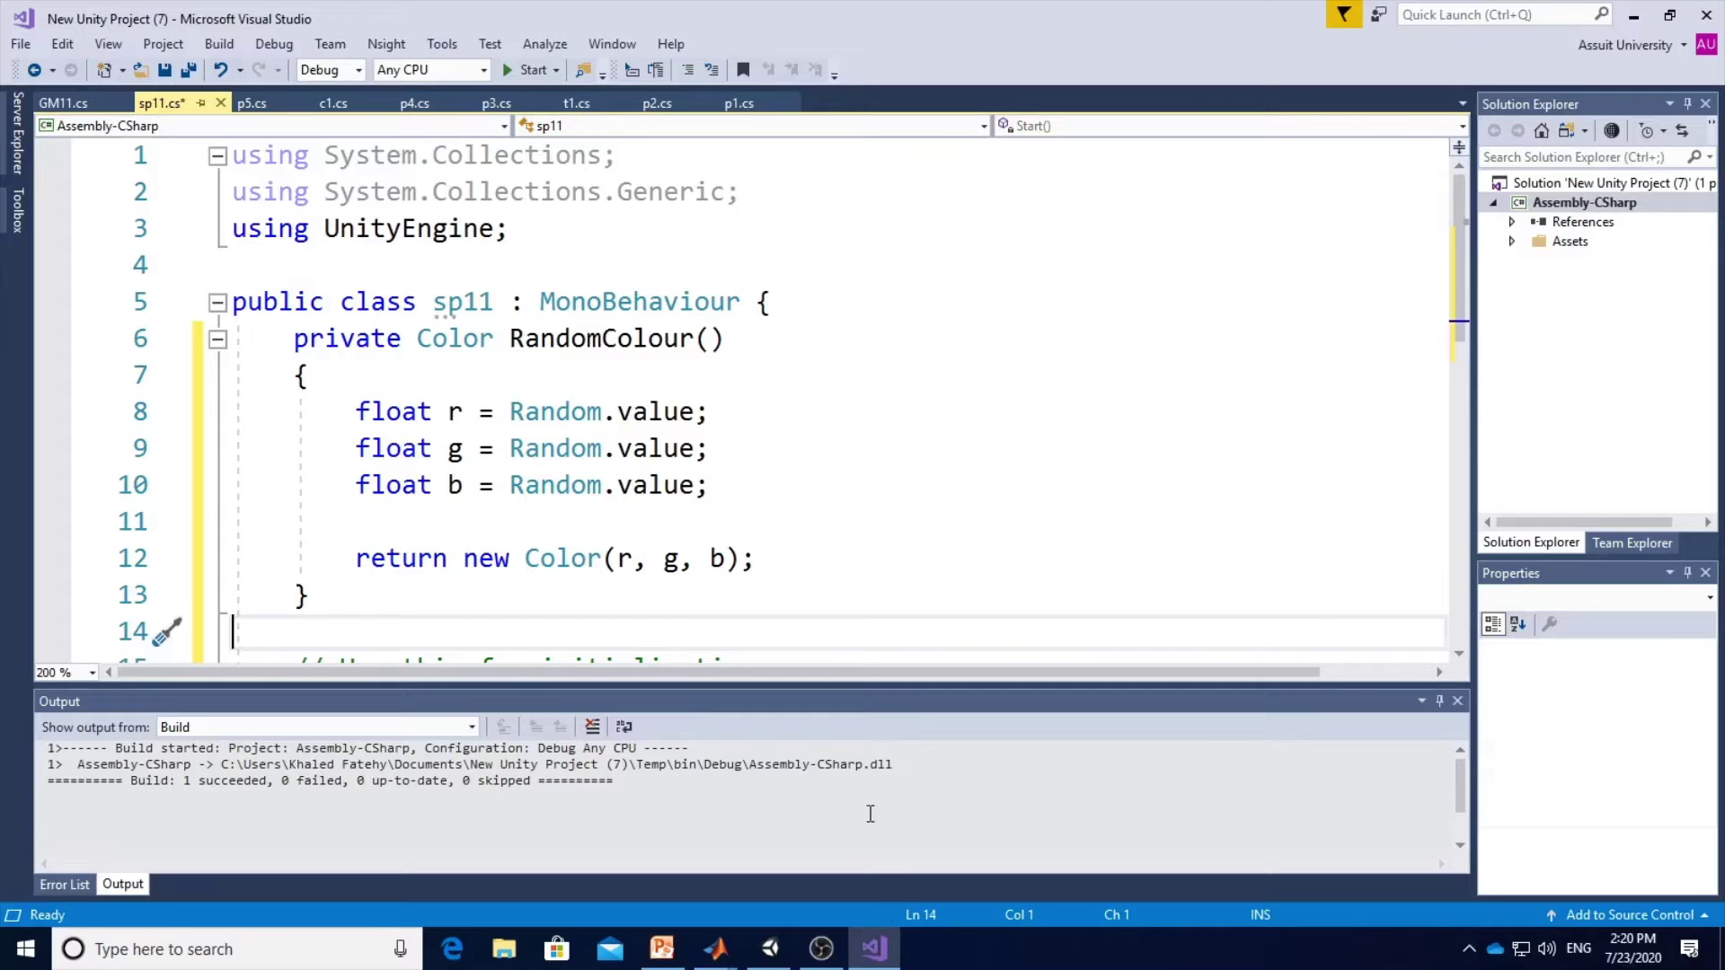
{"action": "scroll", "coordinate": [485, 542], "scroll_direction": "down", "scroll_amount": 1}
{"action": "scroll", "coordinate": [485, 542], "scroll_direction": "down", "scroll_amount": 1}
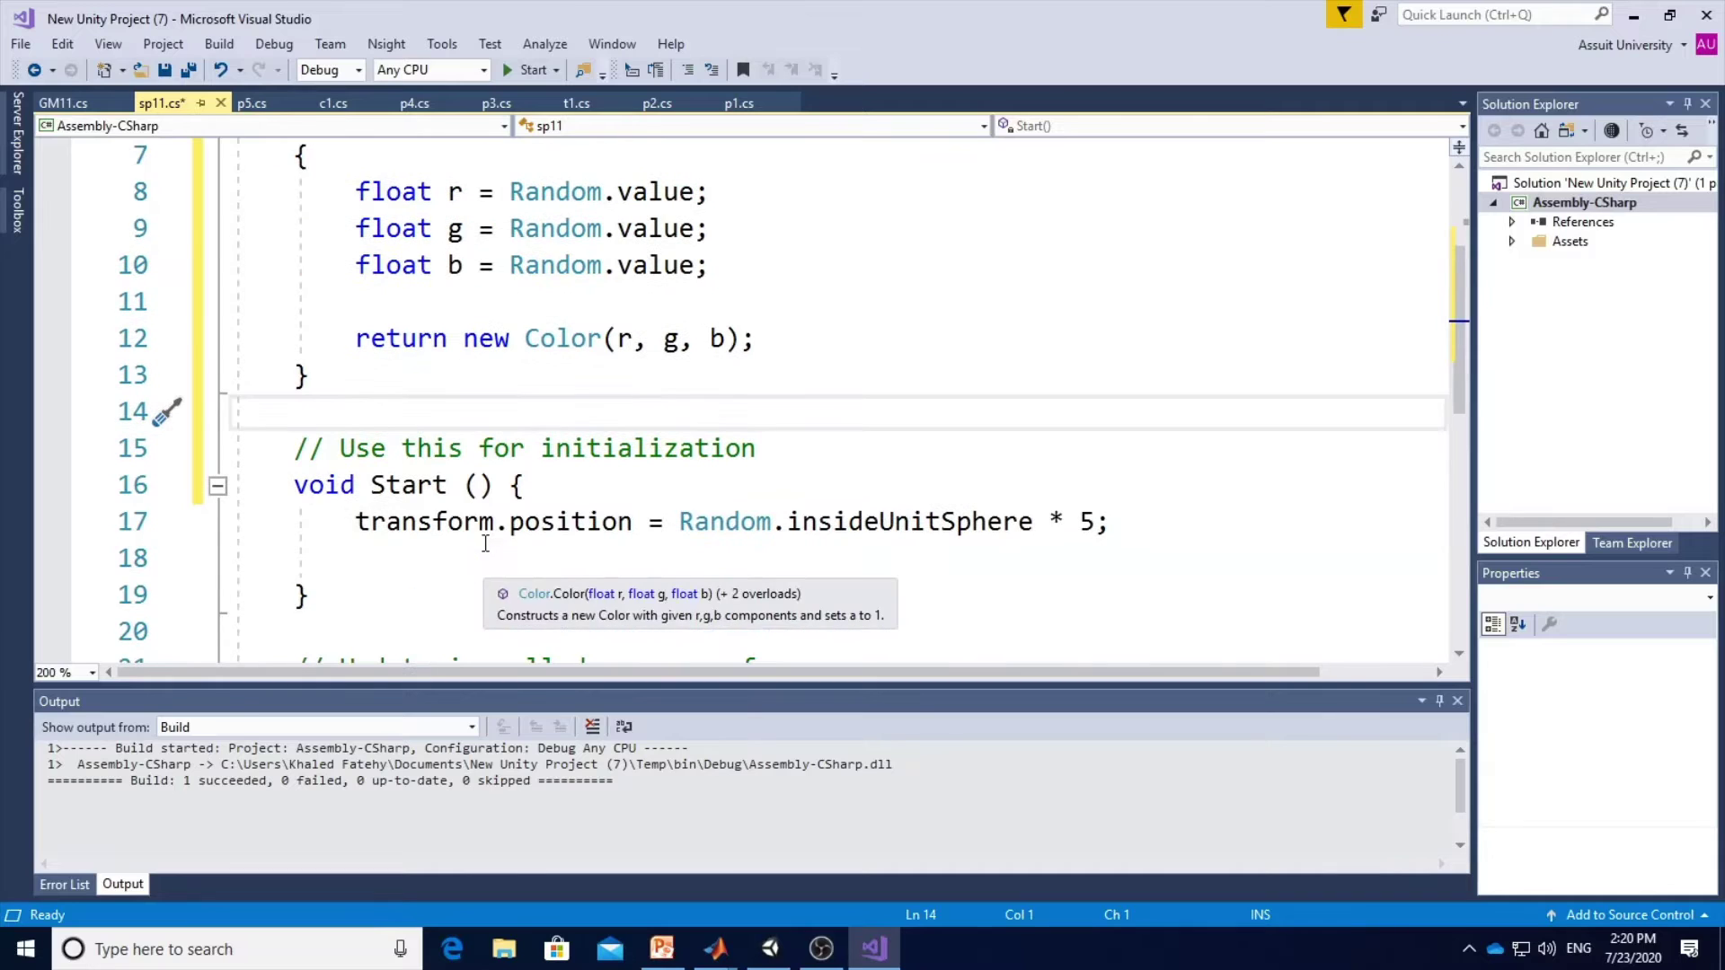
{"action": "left_click", "coordinate": [398, 550]}
{"action": "key", "text": "ctrl+v"}
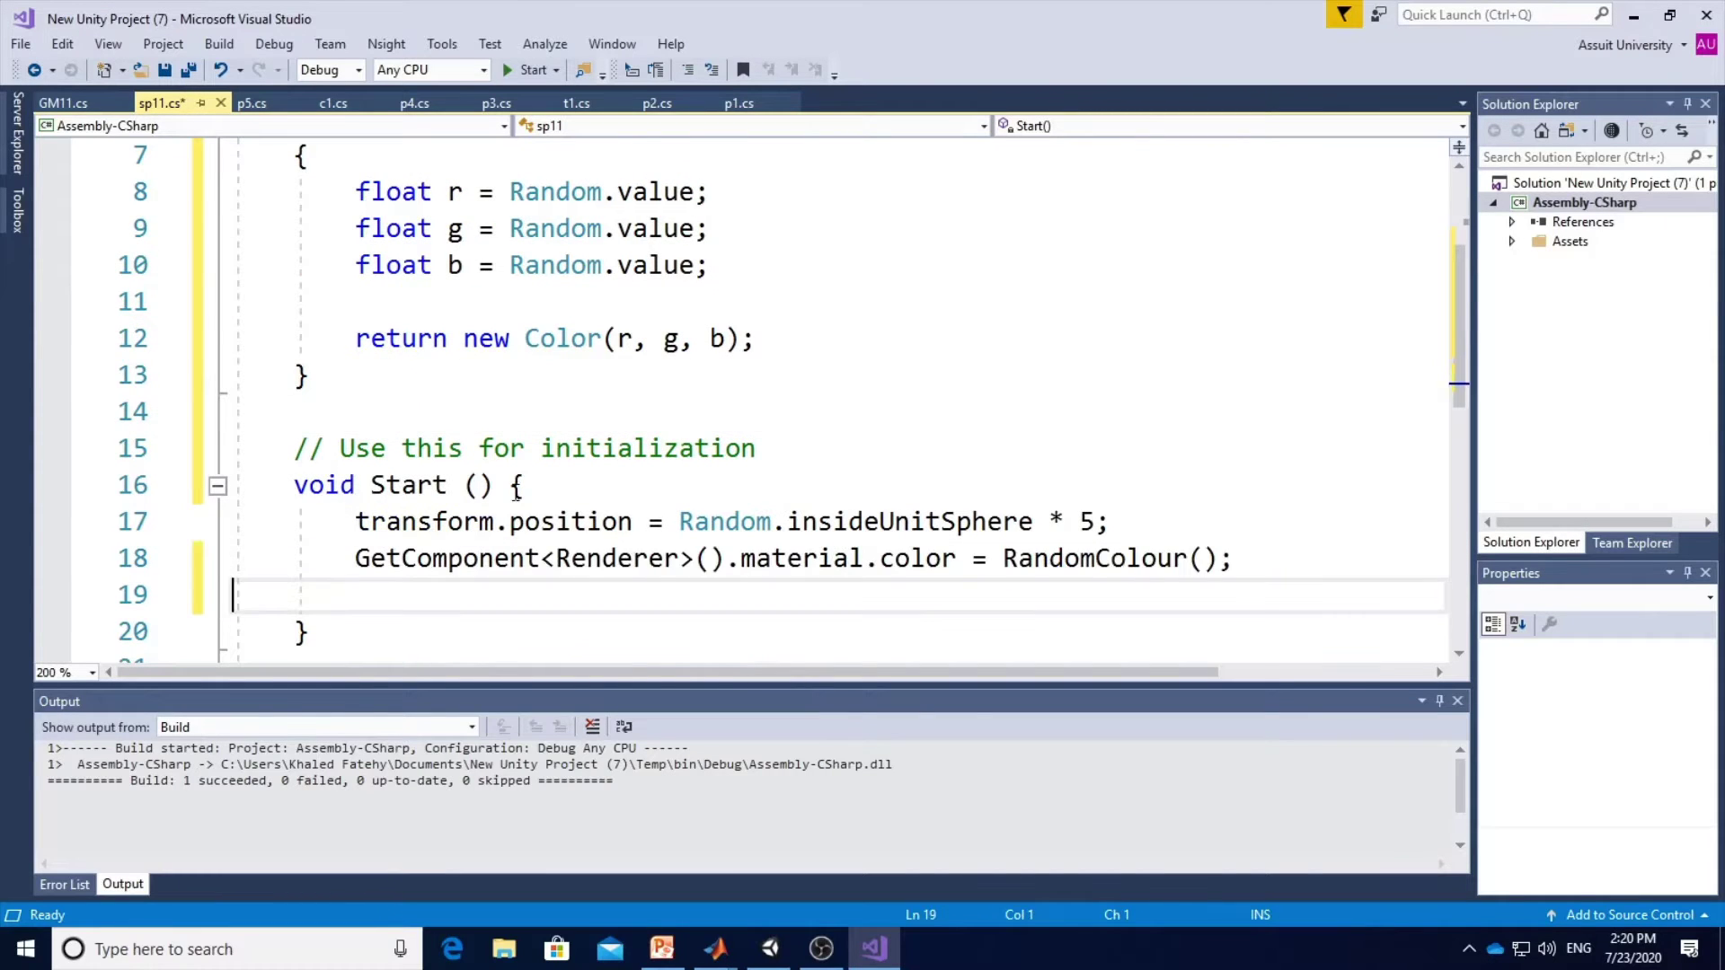
Build the solution and switch over to Unity.
{"action": "left_click", "coordinate": [229, 45]}
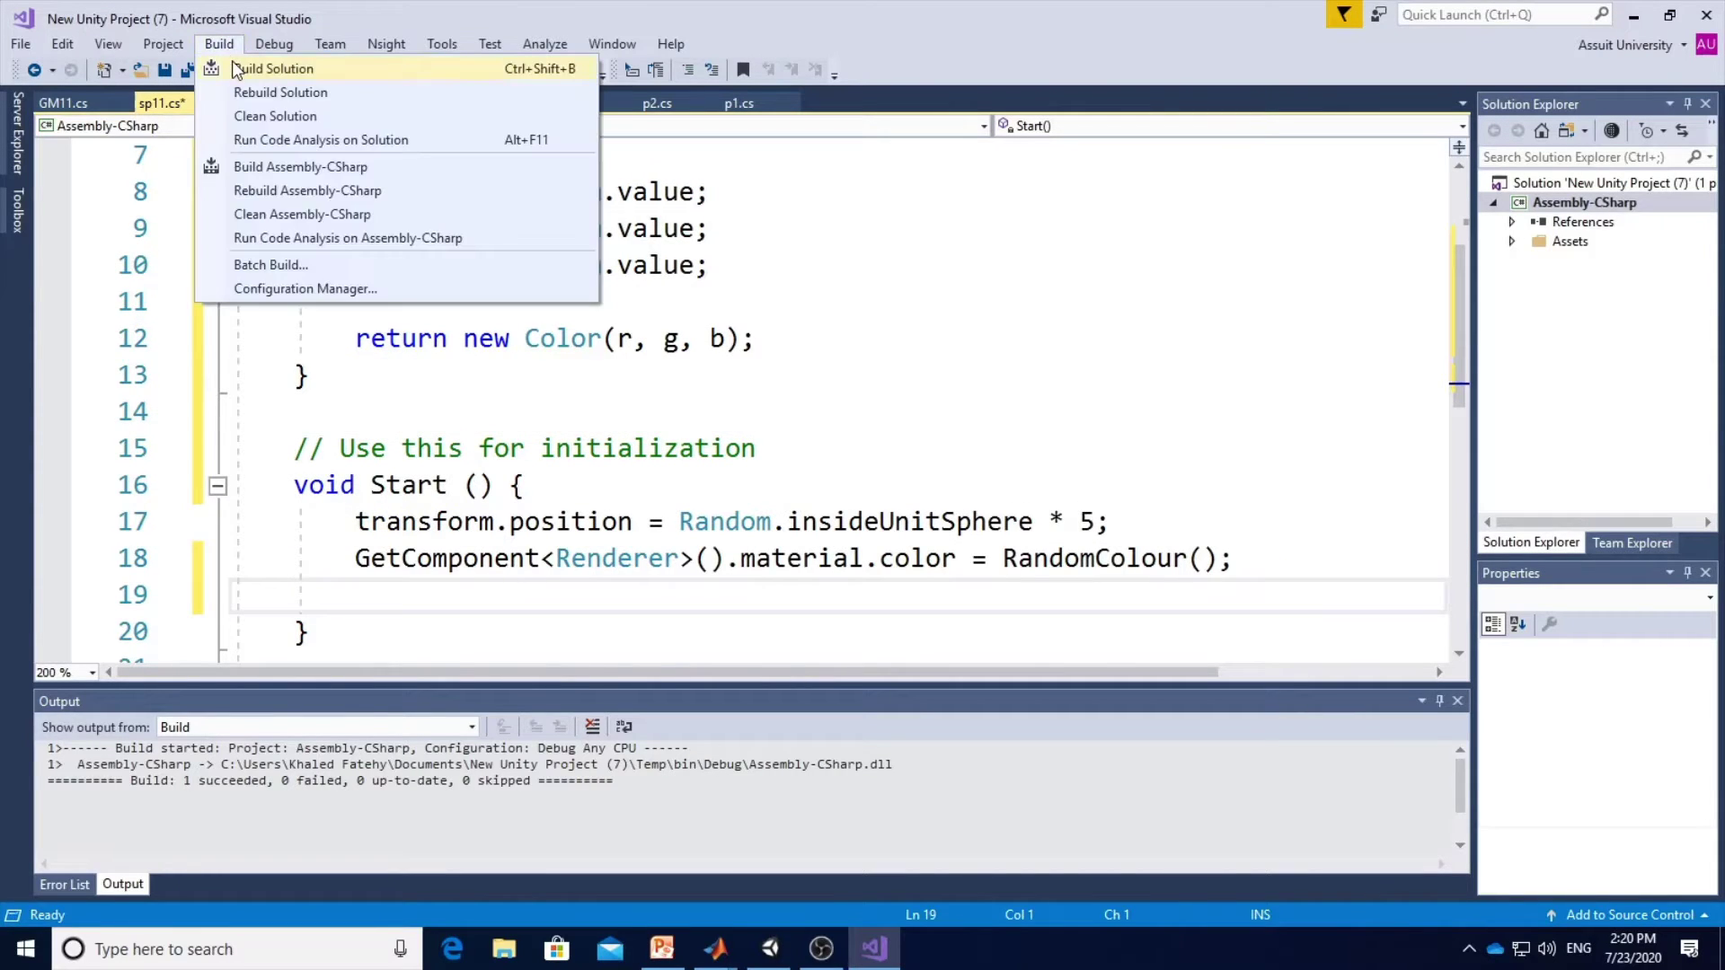
{"action": "left_click", "coordinate": [233, 70]}
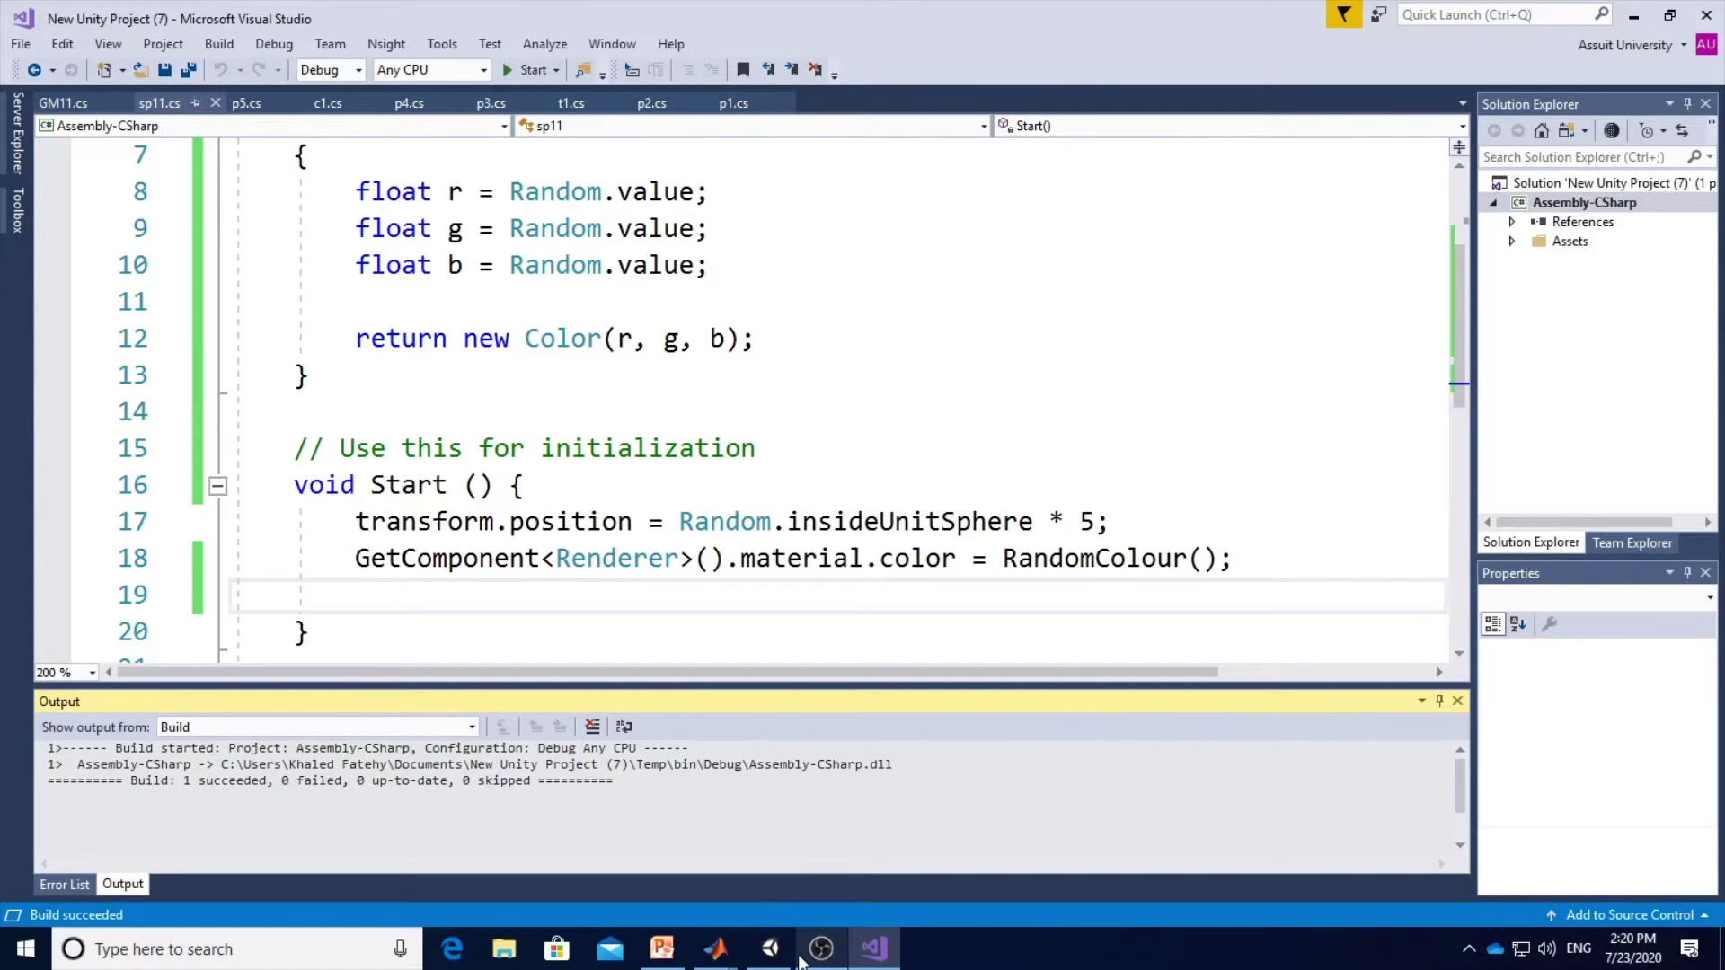
{"action": "left_click", "coordinate": [770, 949]}
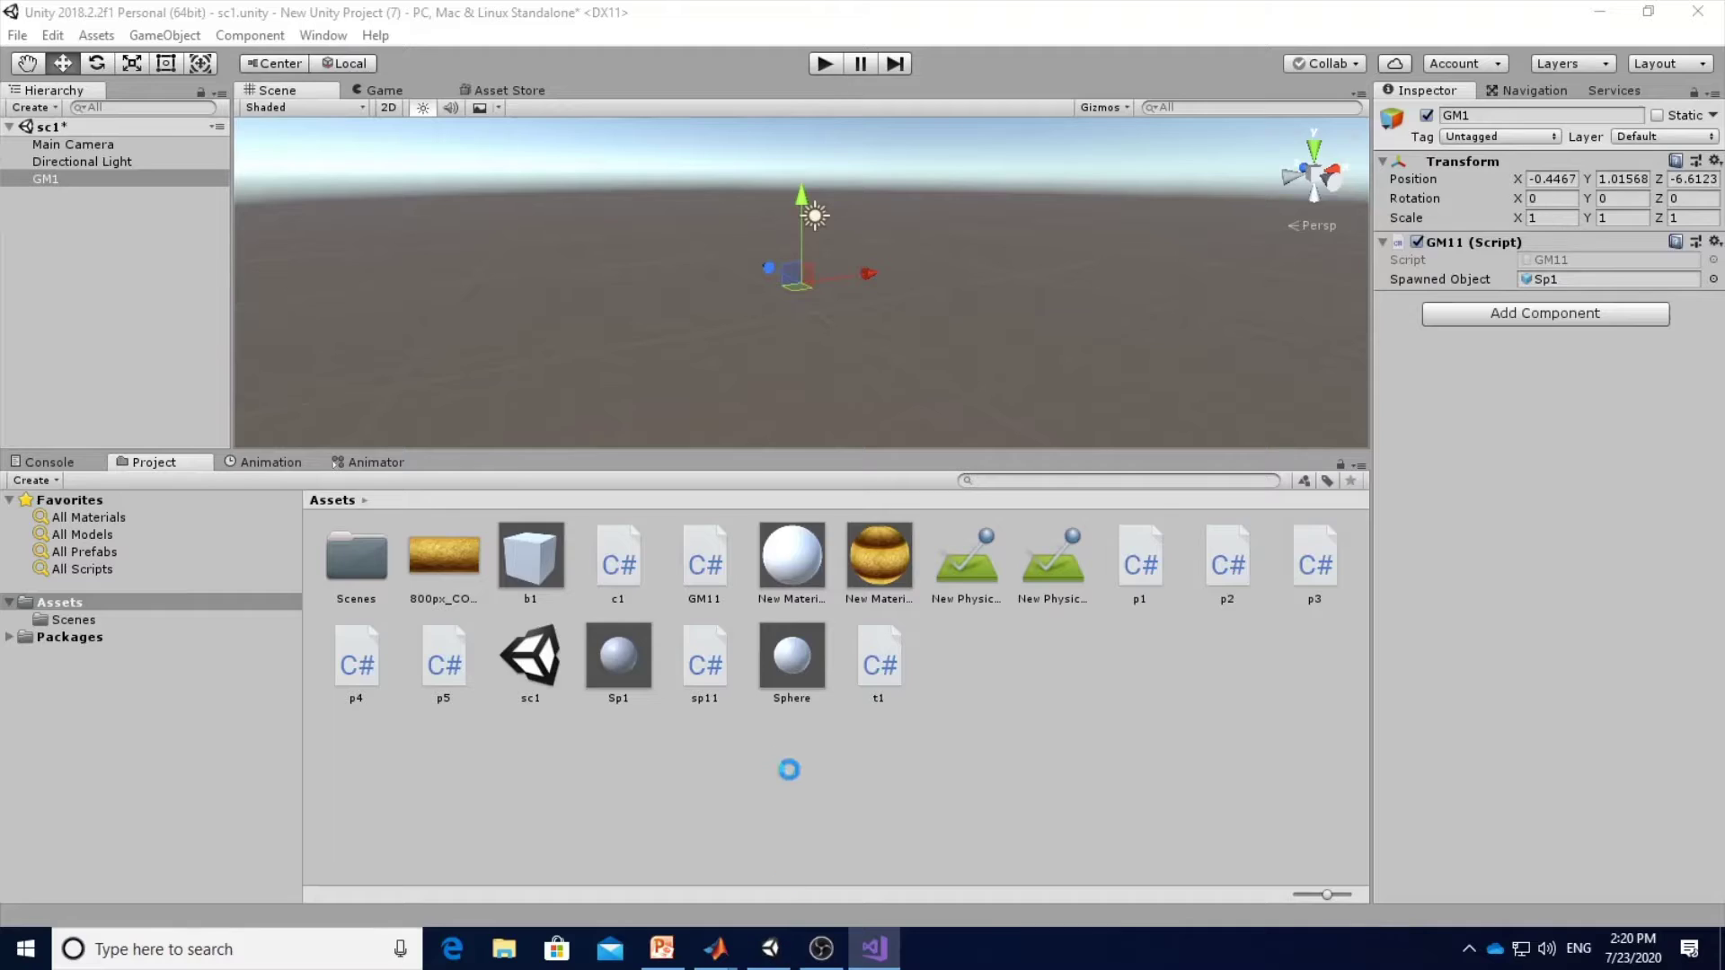
{"action": "left_click", "coordinate": [832, 72]}
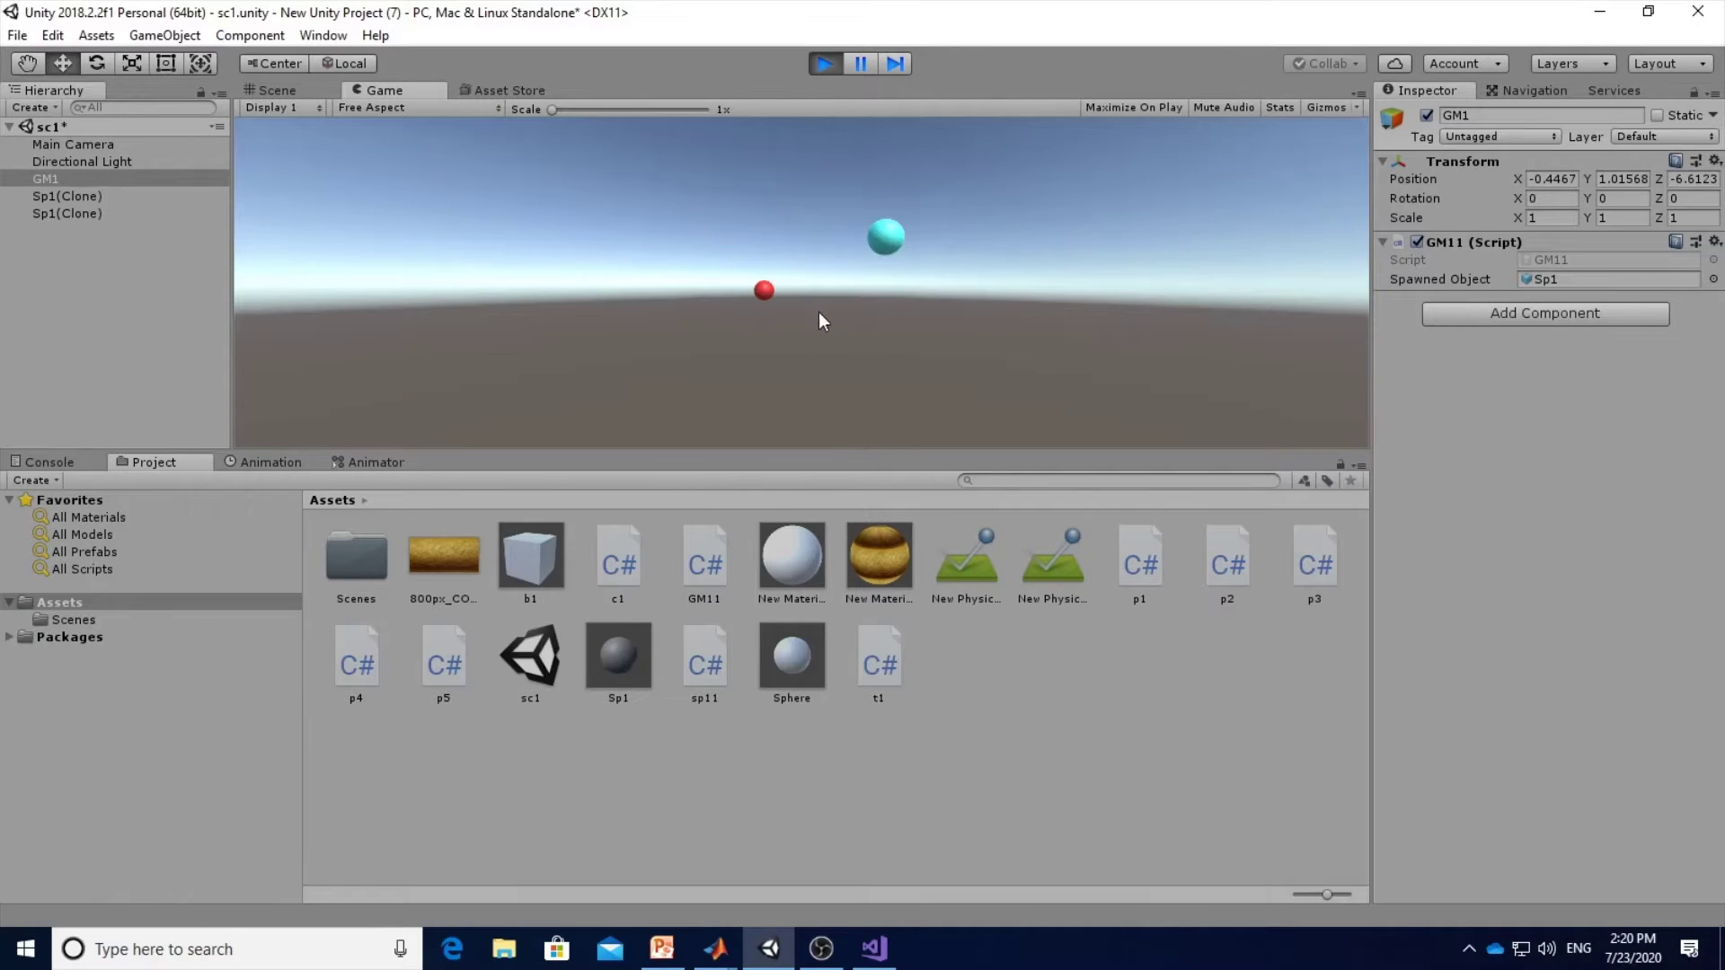
{"action": "left_click", "coordinate": [868, 305]}
{"action": "left_click", "coordinate": [869, 341]}
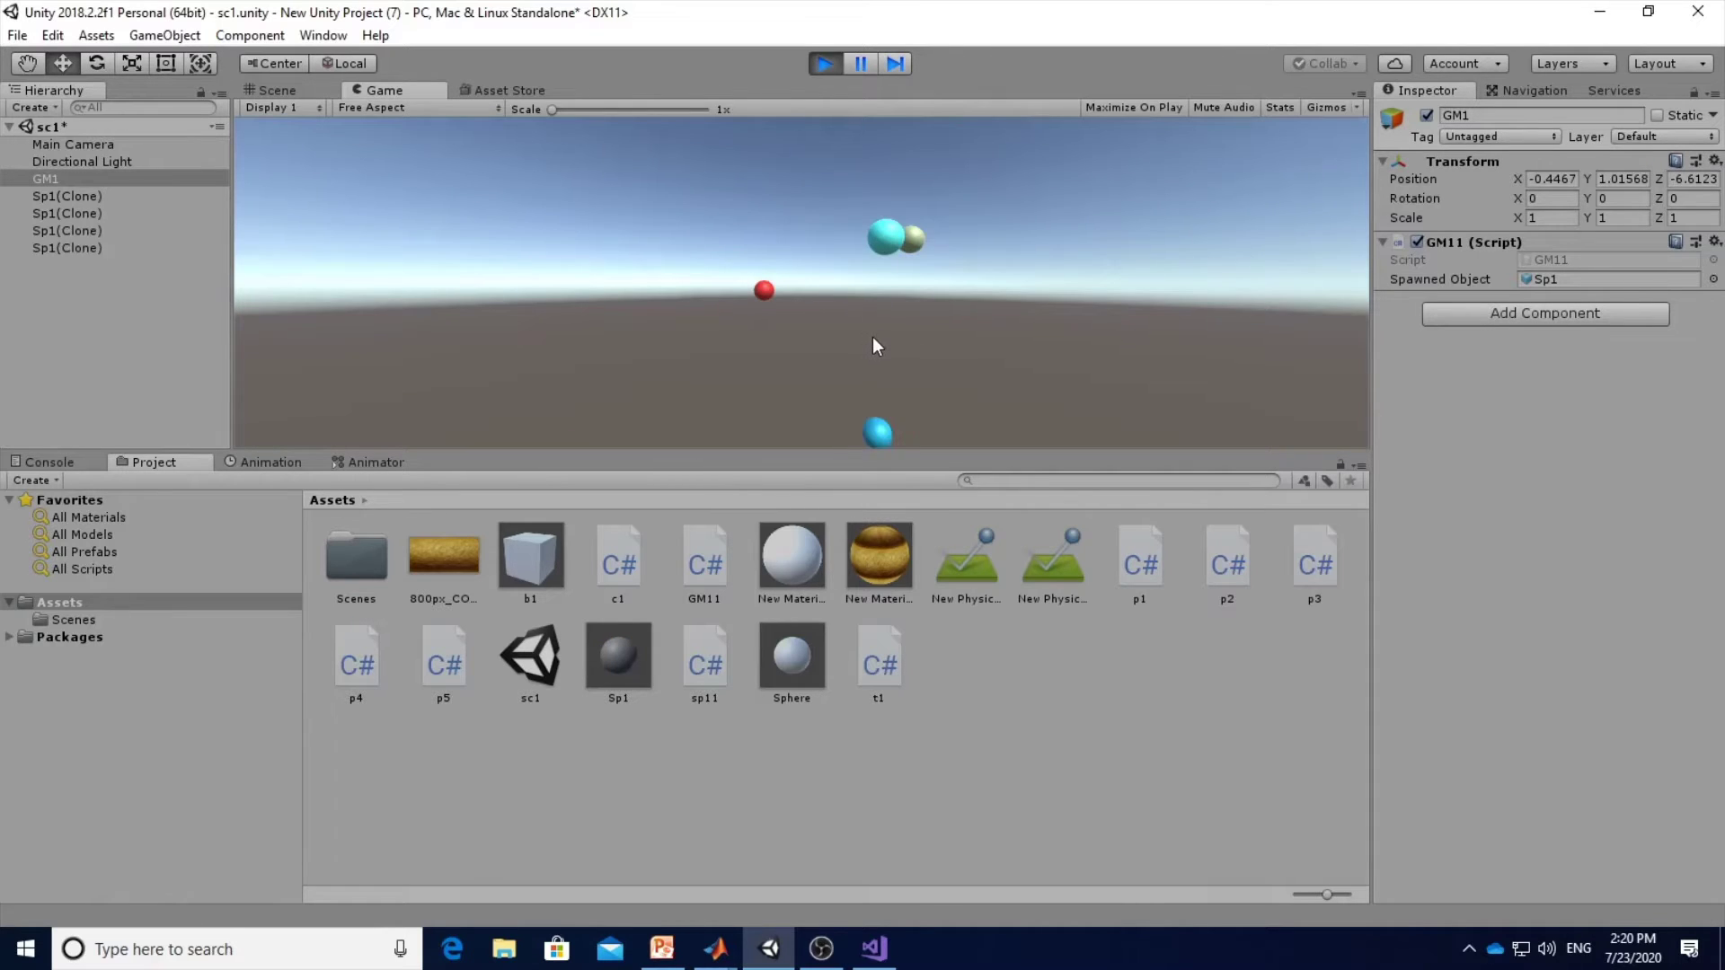
{"action": "left_click", "coordinate": [856, 338]}
{"action": "left_click", "coordinate": [855, 331]}
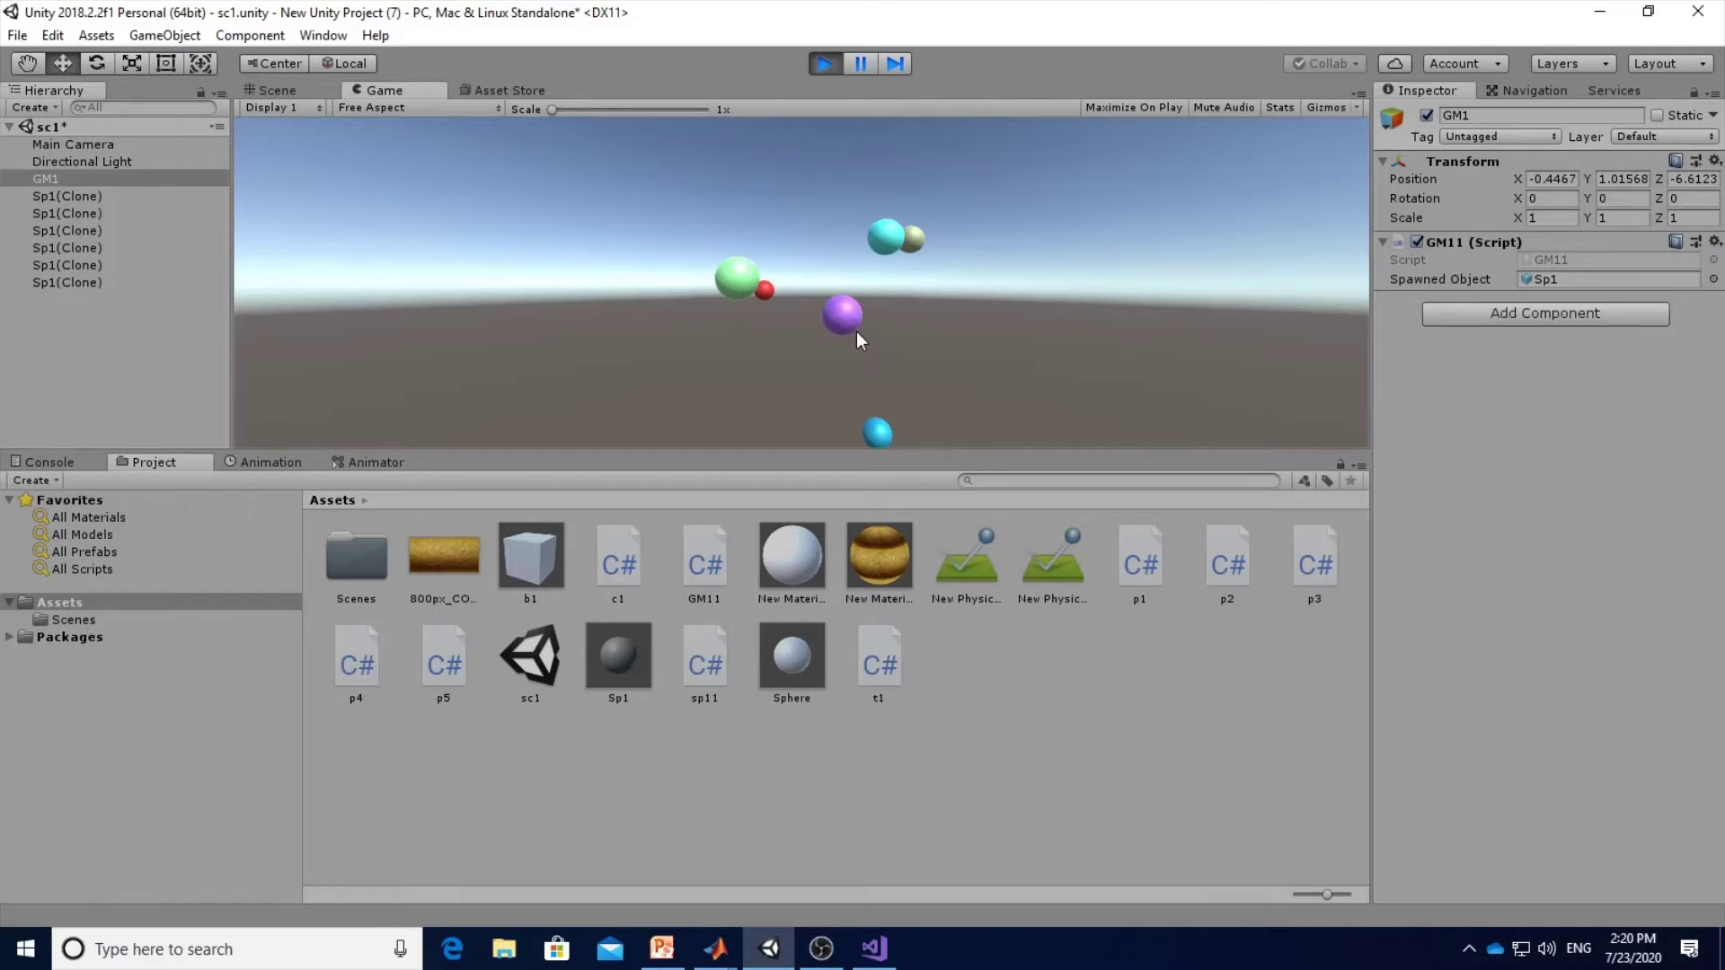
{"action": "left_click", "coordinate": [867, 300]}
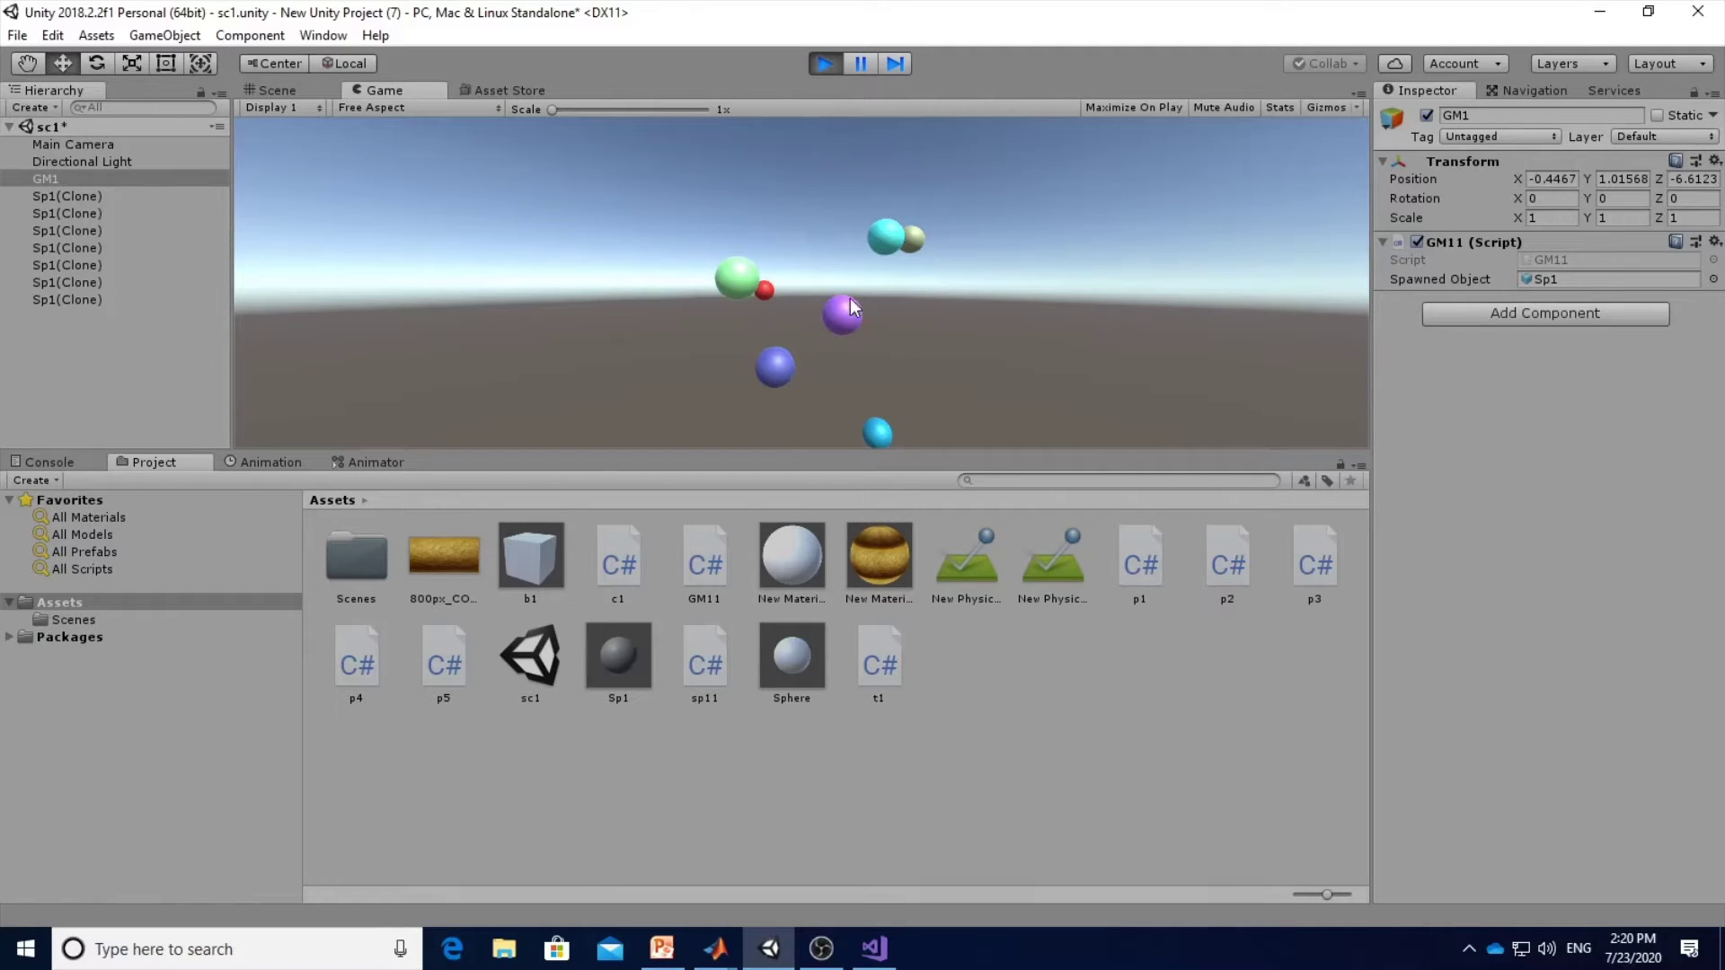
{"action": "left_click", "coordinate": [824, 64]}
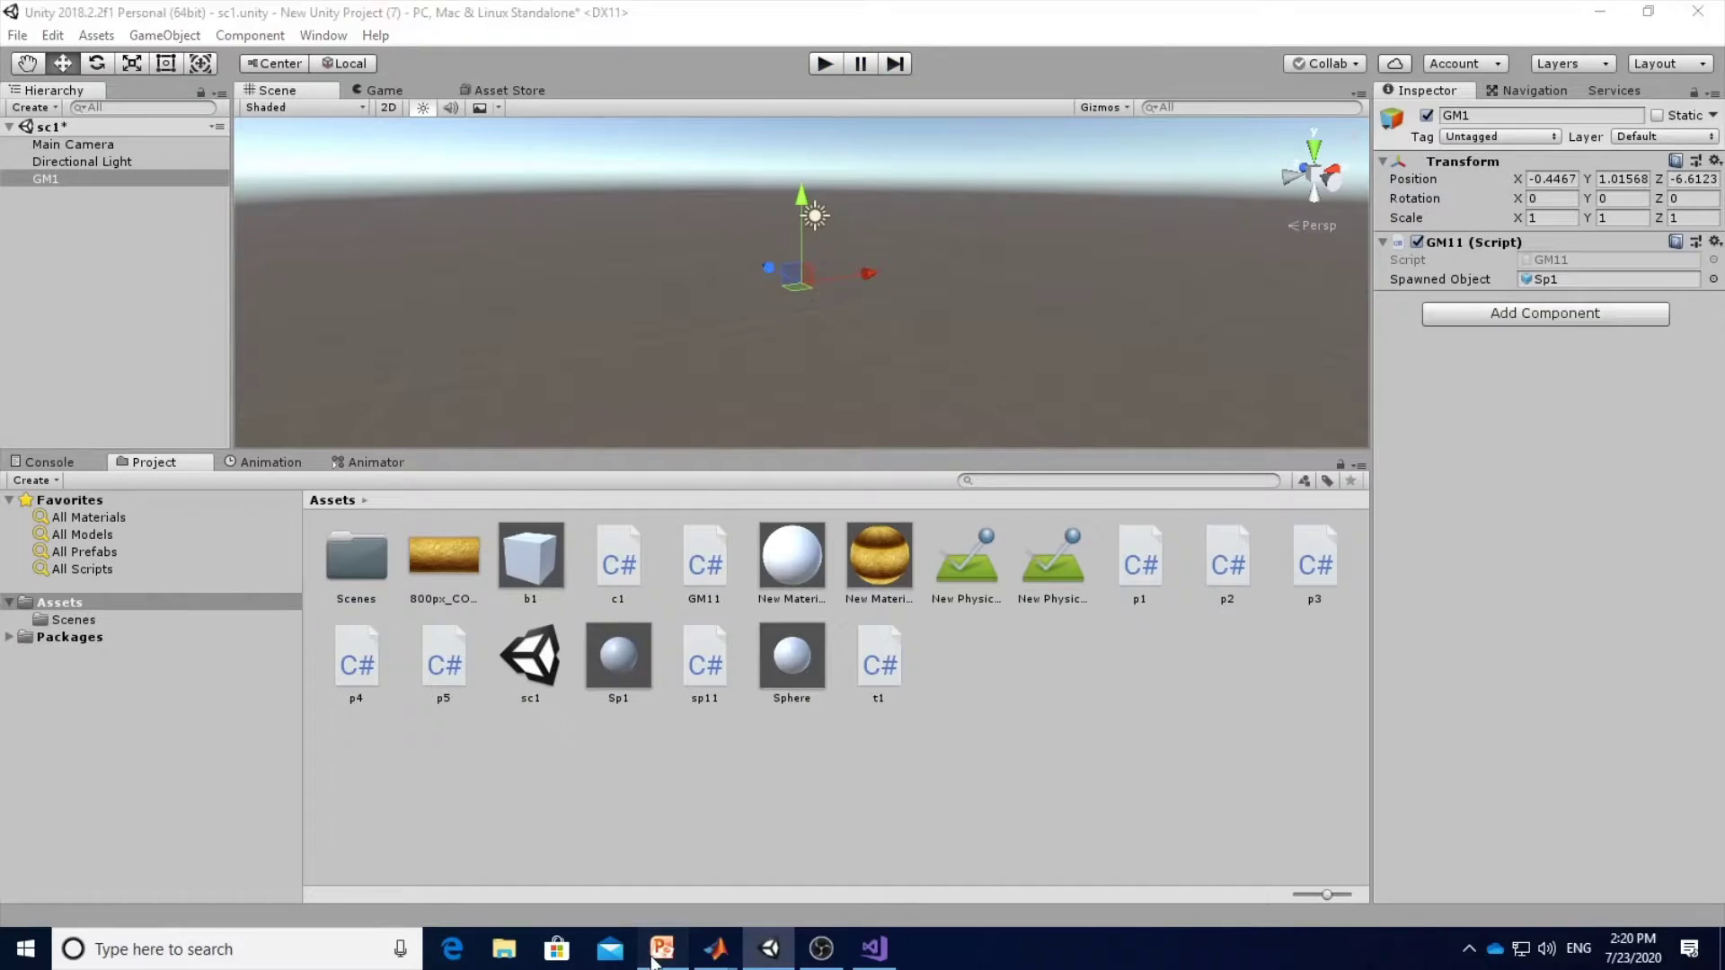
Select 'public float timeInSeconds;' on the DestructionTimer slide 88 and return to sp11.
{"action": "left_click", "coordinate": [684, 934]}
{"action": "scroll", "coordinate": [820, 578], "scroll_direction": "down", "scroll_amount": 1}
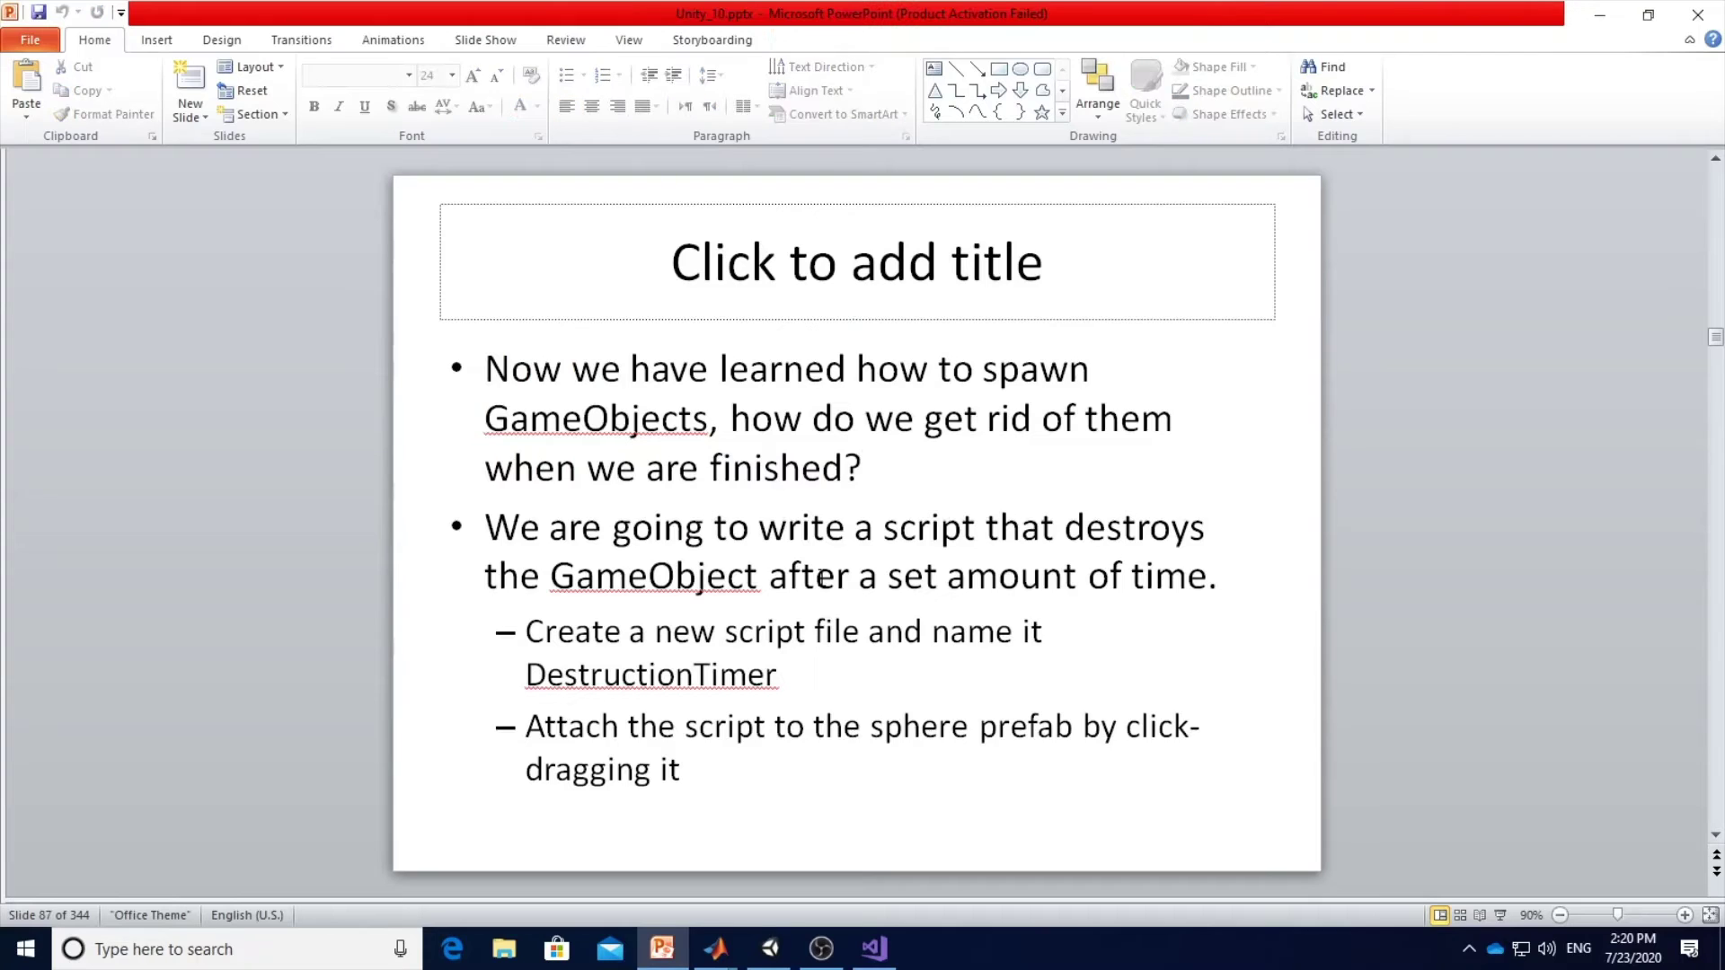
{"action": "scroll", "coordinate": [820, 577], "scroll_direction": "up", "scroll_amount": 1}
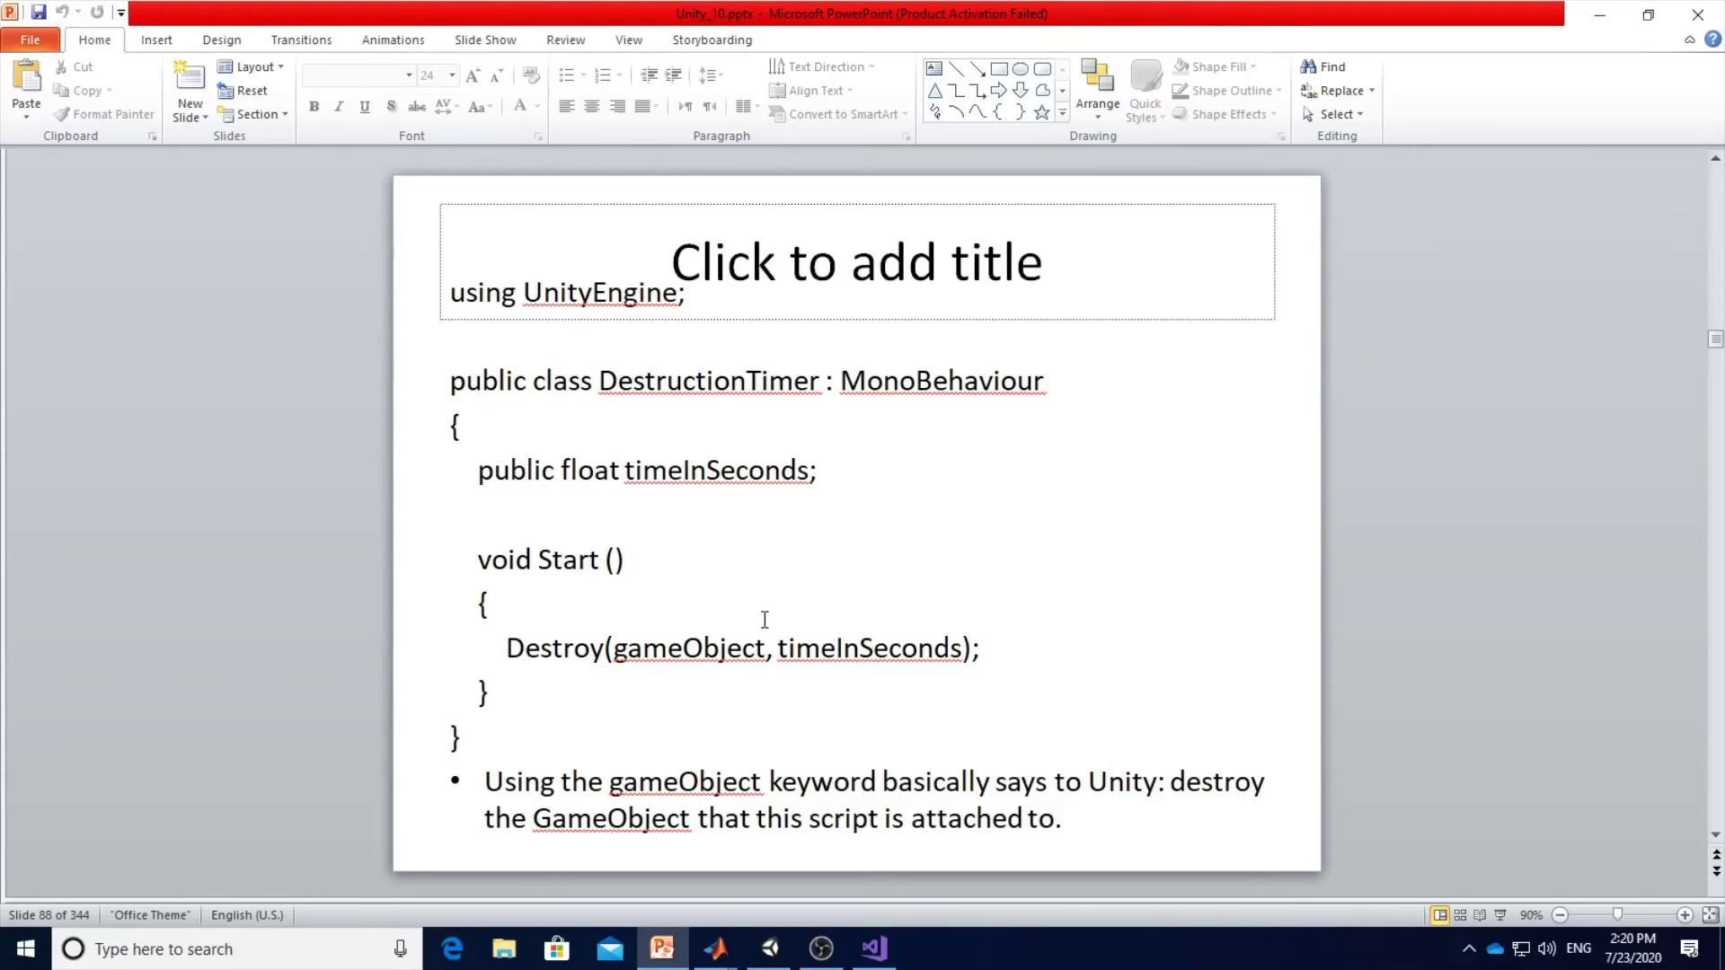
{"action": "left_click", "coordinate": [666, 650]}
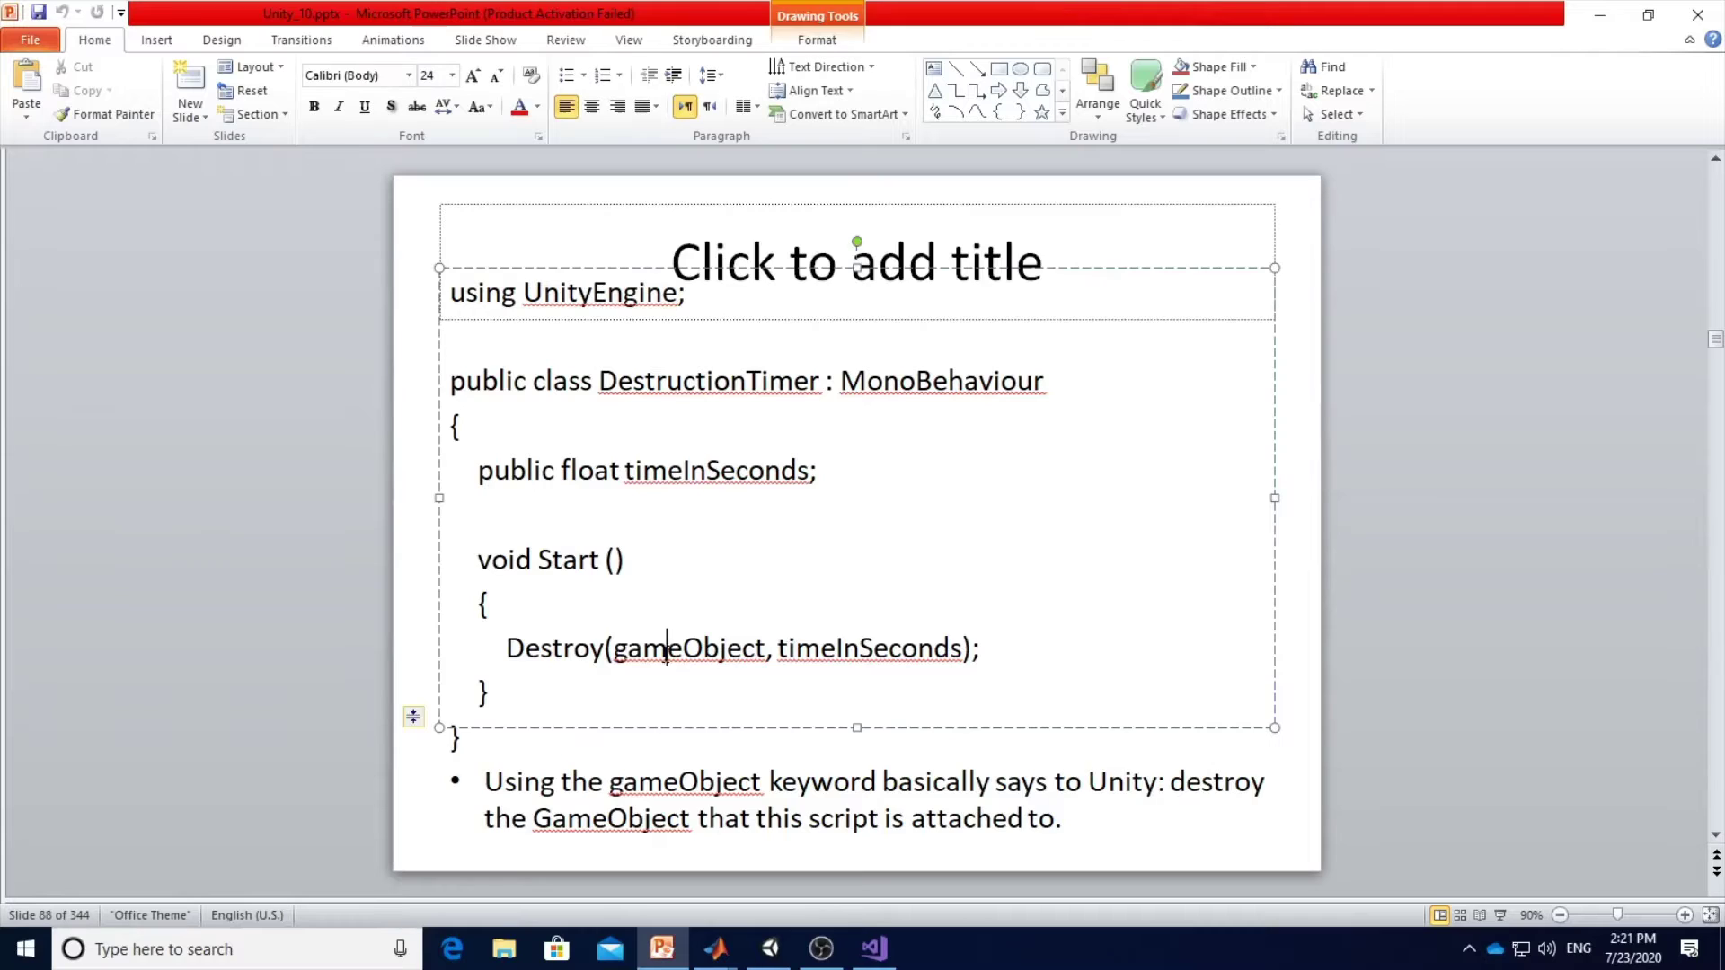
{"action": "left_click_drag", "start_coordinate": [458, 467], "coordinate": [842, 468]}
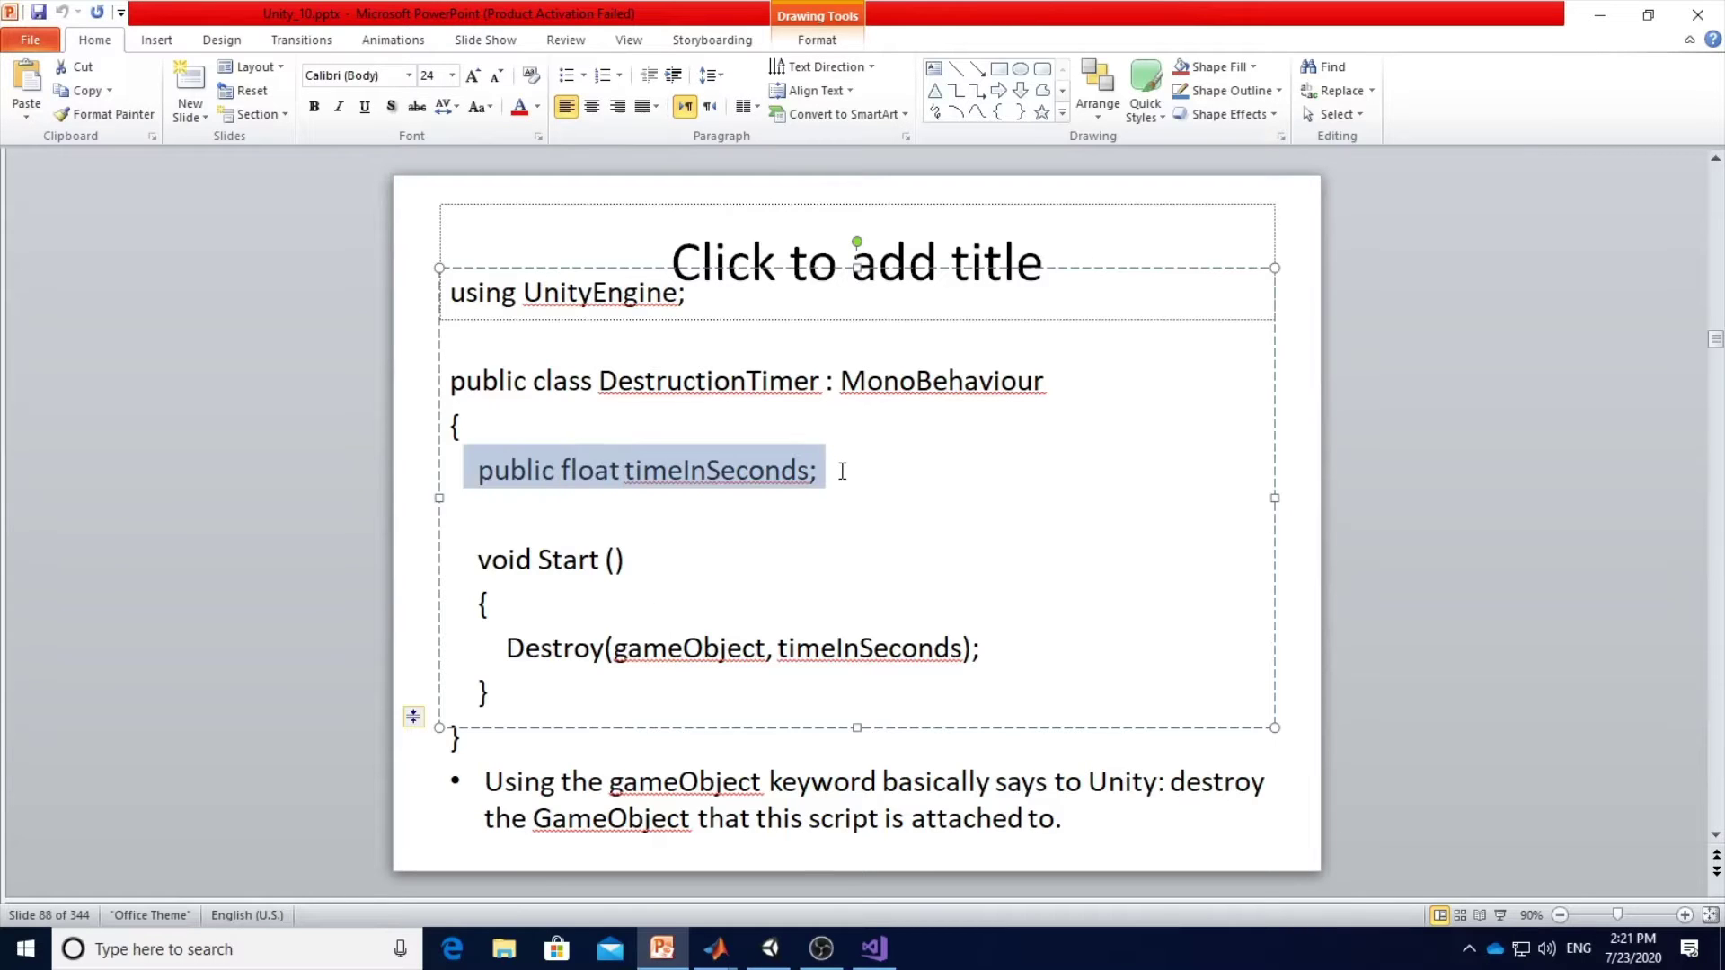
{"action": "left_click", "coordinate": [874, 948]}
Add 'public float timeInSeconds;' on its own line above the RandomColour method.
{"action": "scroll", "coordinate": [488, 354], "scroll_direction": "up", "scroll_amount": 2}
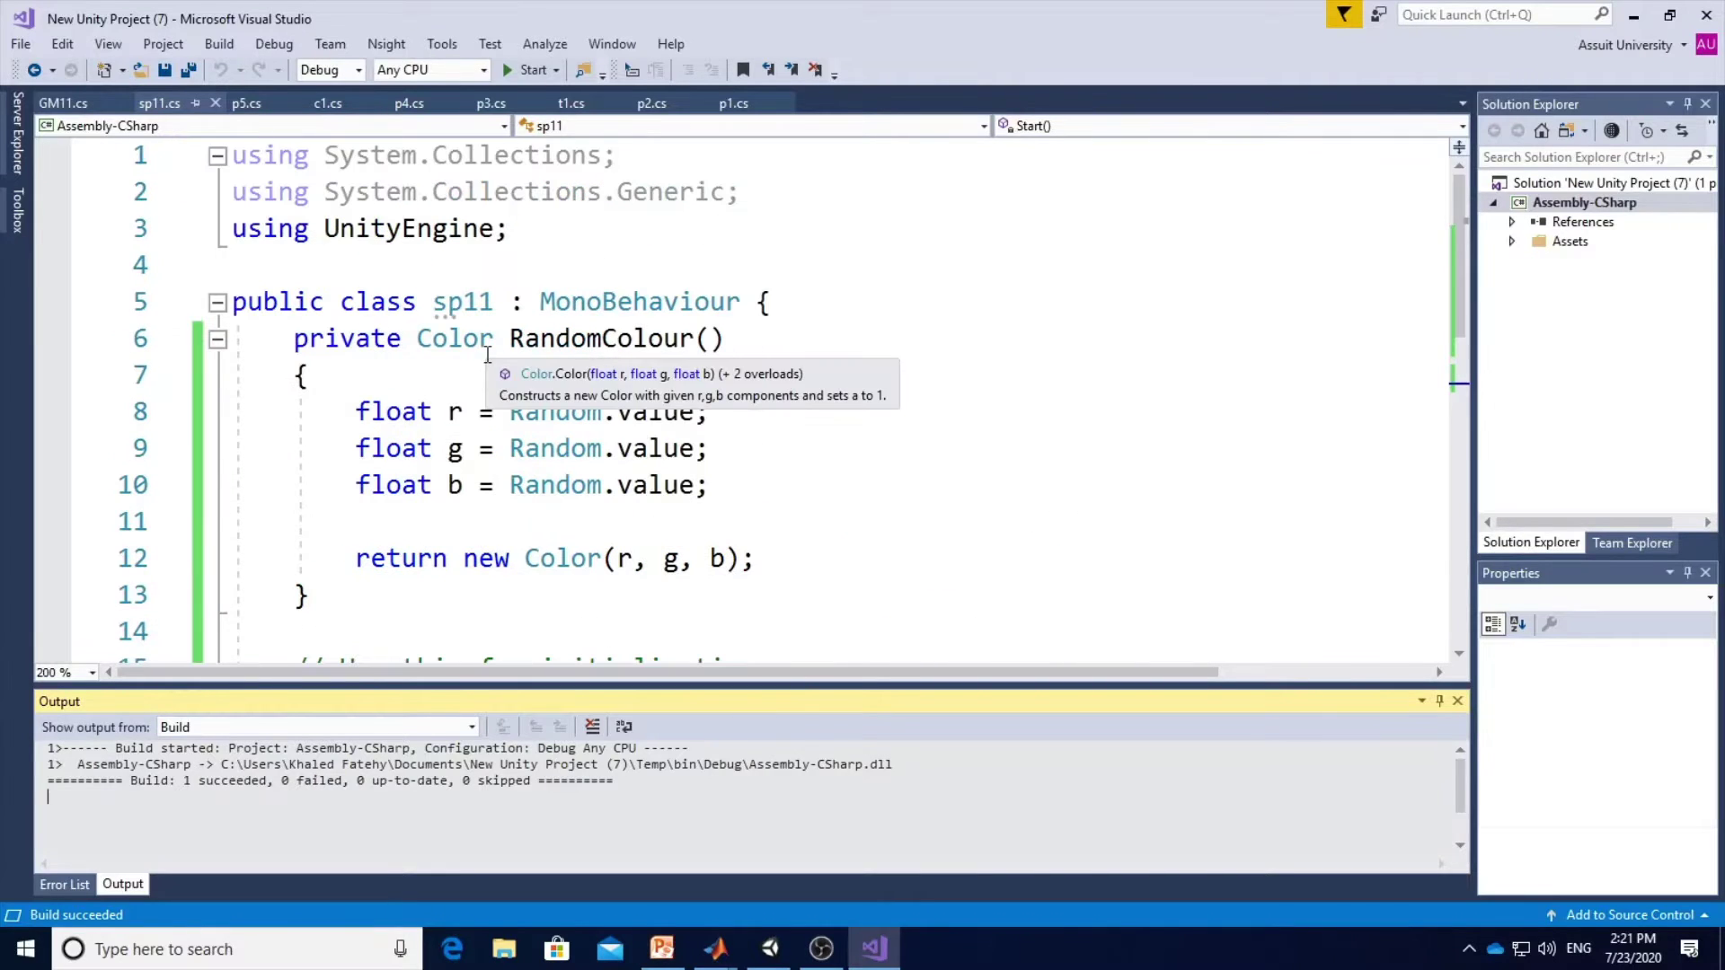
{"action": "left_click", "coordinate": [479, 339]}
{"action": "key", "text": "Home"}
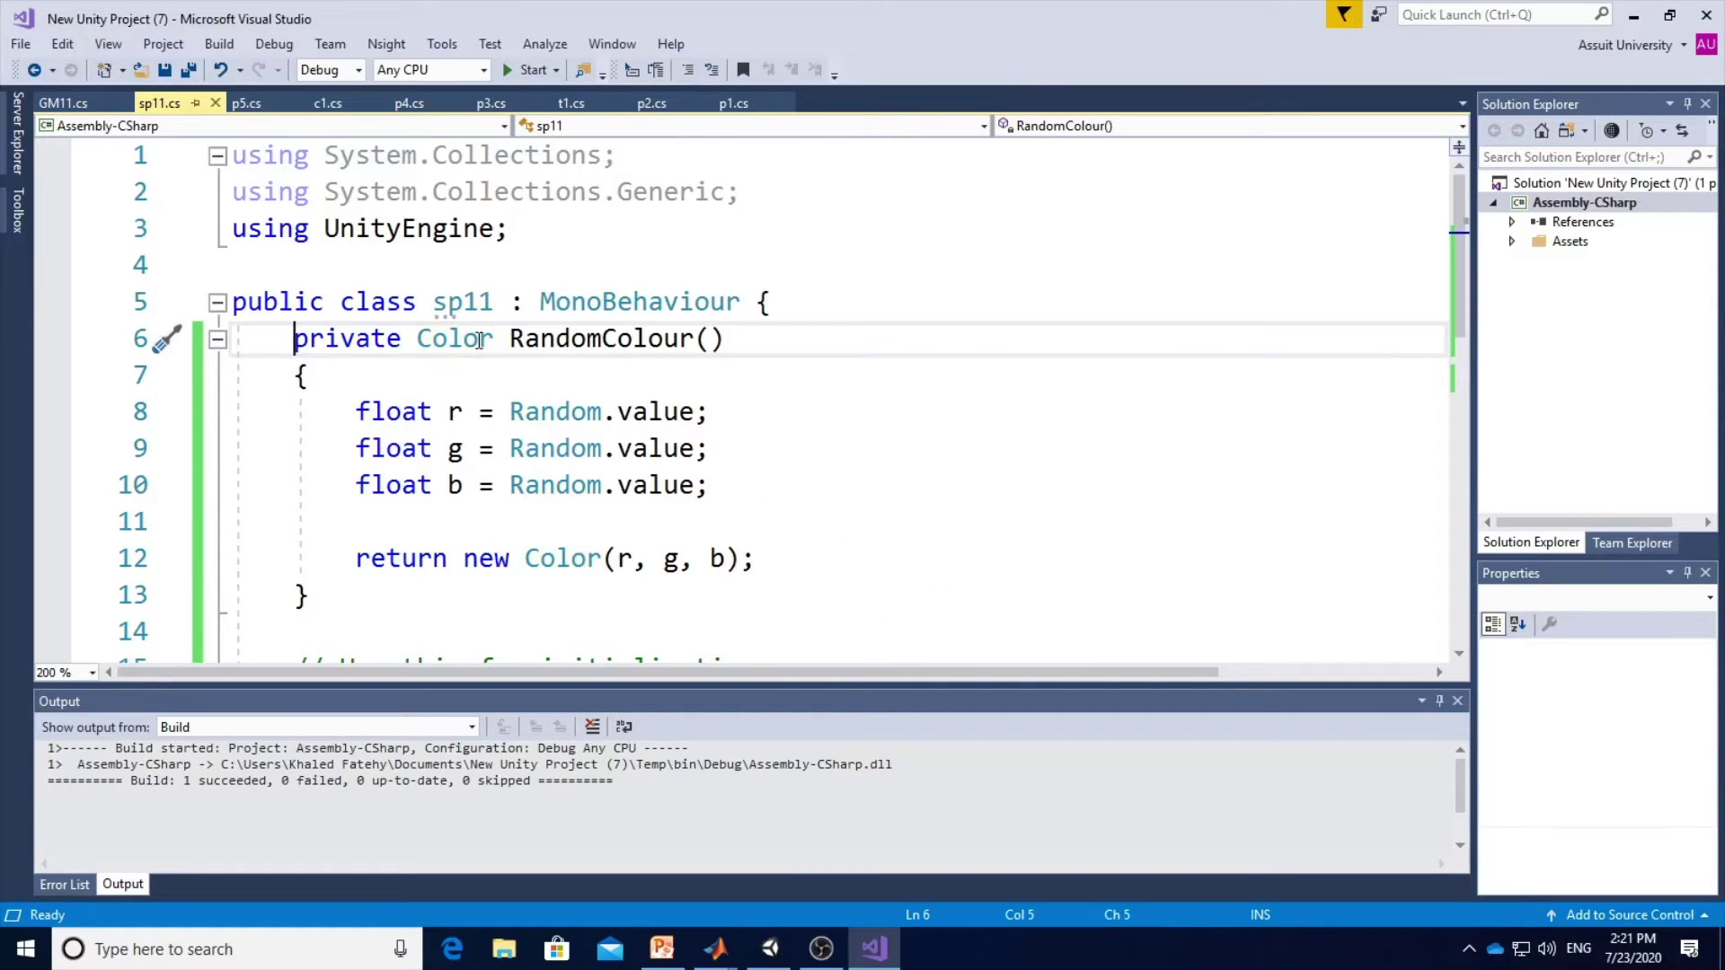
{"action": "key", "text": "Return"}
{"action": "key", "text": "Up"}
{"action": "type", "text": "public float timeInSeconds;"}
{"action": "key", "text": "Return"}
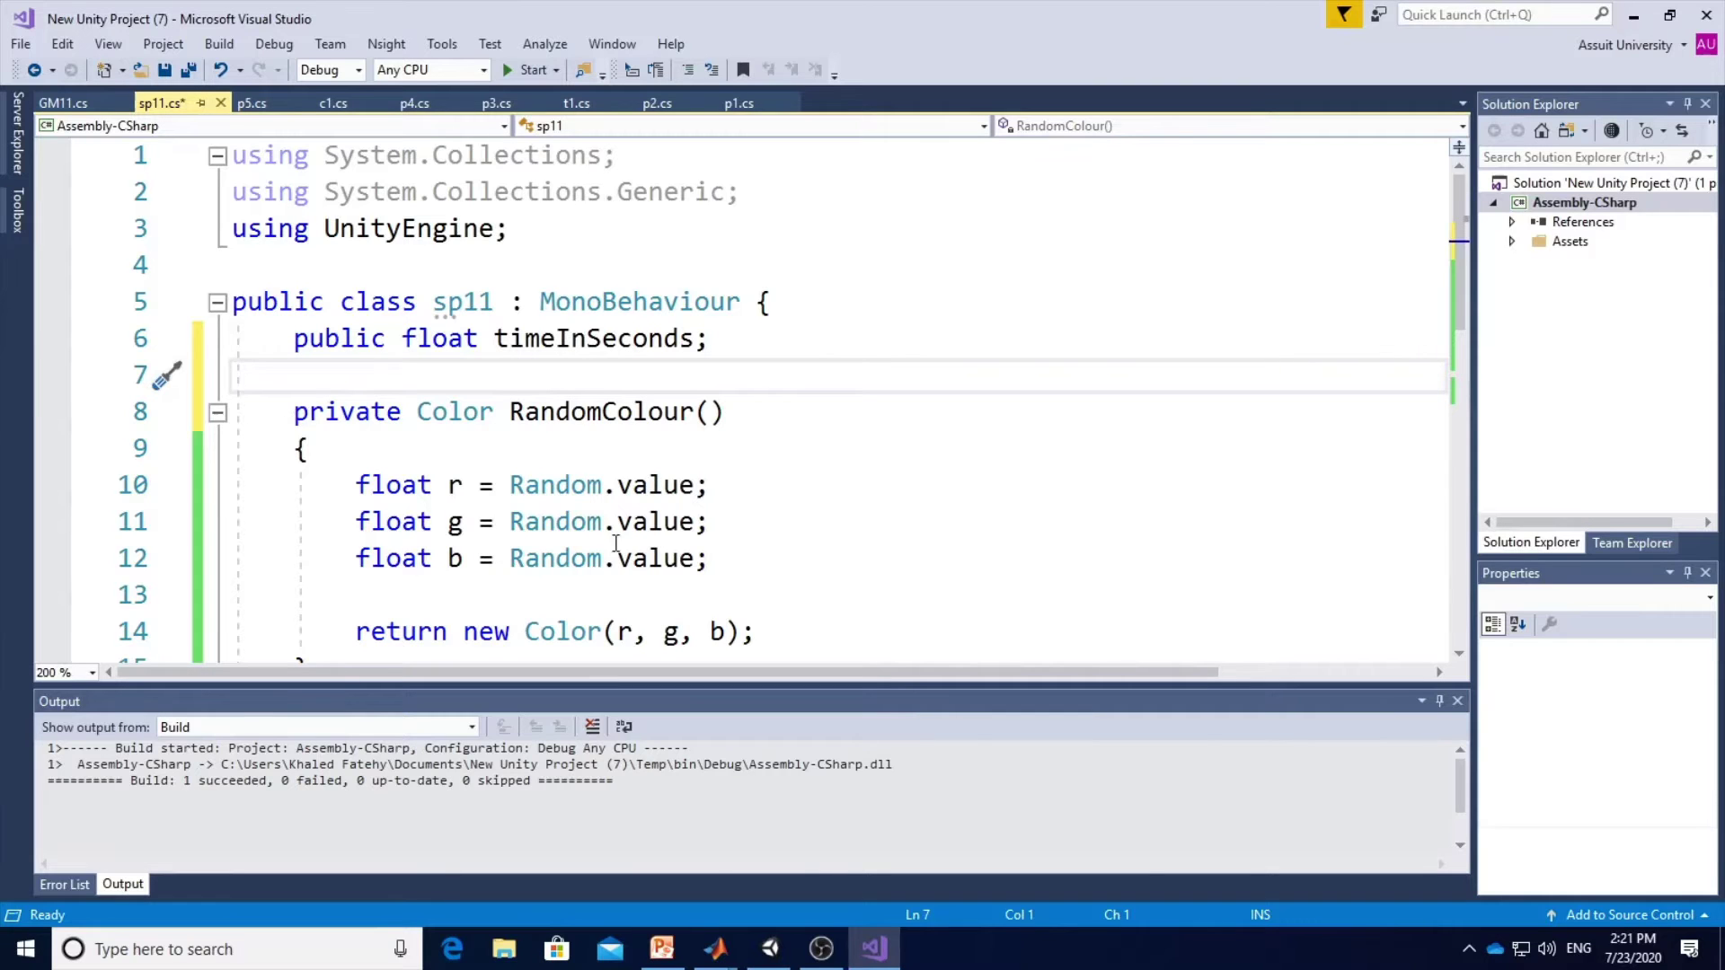
Paste Destroy(gameObject, timeInSeconds); after the material colour line in Start and build.
{"action": "key", "text": "alt+Tab"}
{"action": "left_click_drag", "start_coordinate": [506, 647], "coordinate": [1040, 645]}
{"action": "key", "text": "ctrl+c"}
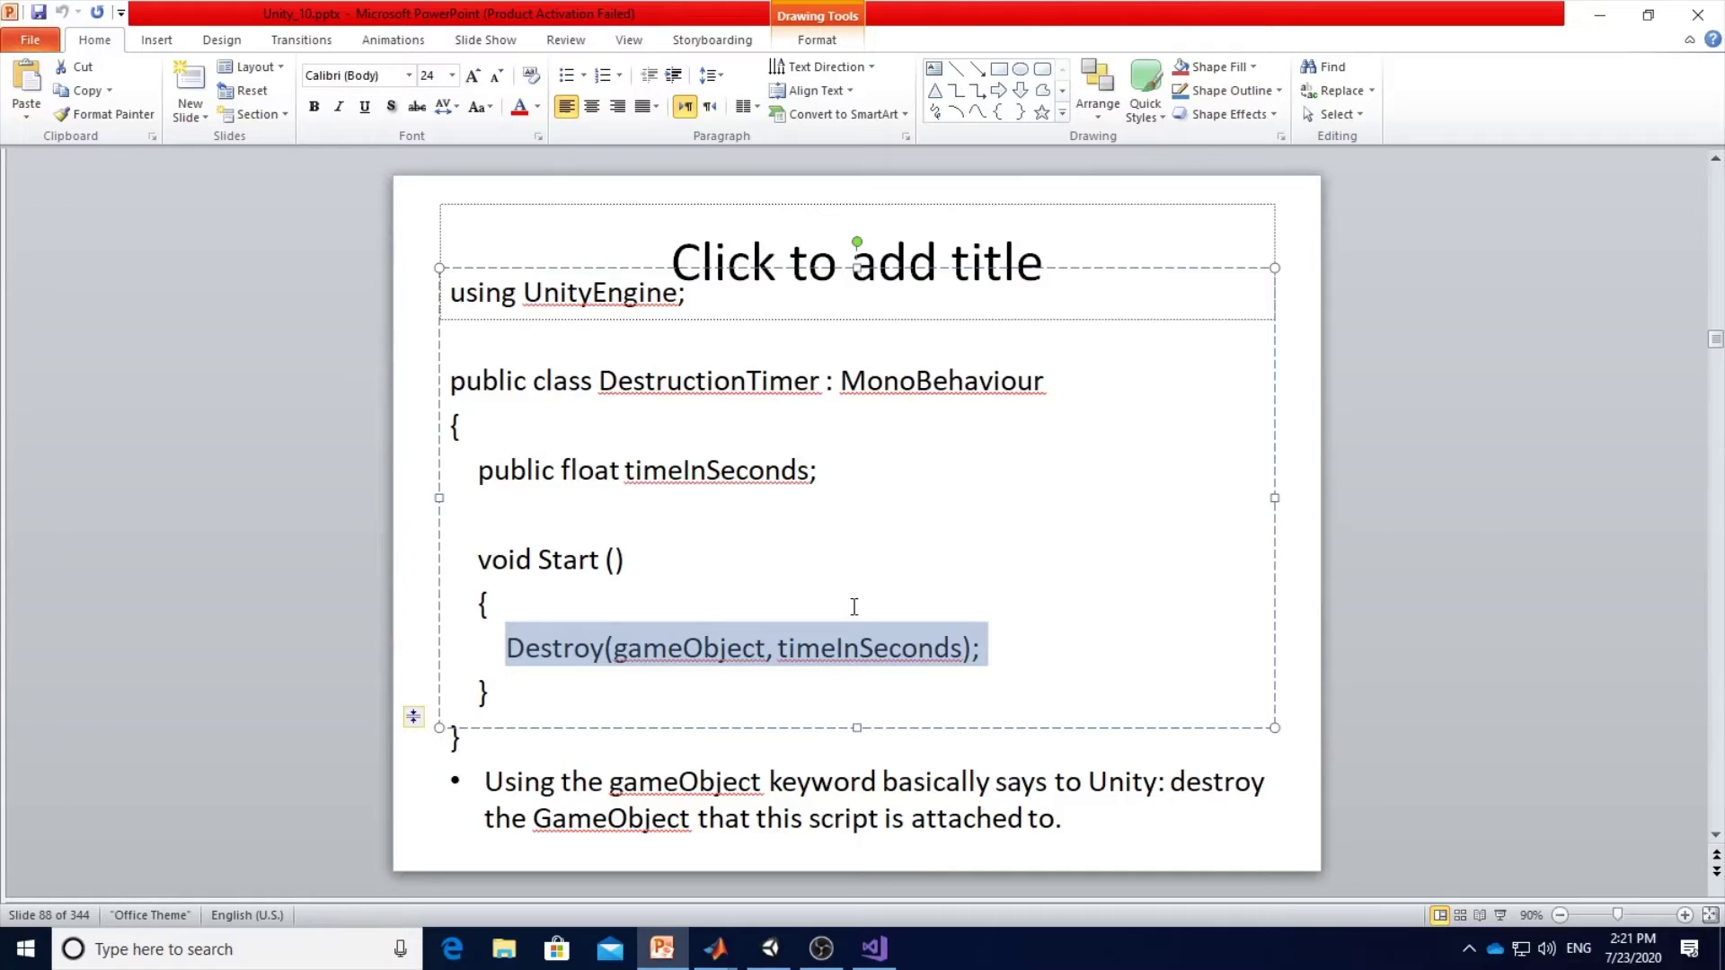
{"action": "key", "text": "alt+Tab"}
{"action": "scroll", "coordinate": [588, 594], "scroll_direction": "down", "scroll_amount": 2}
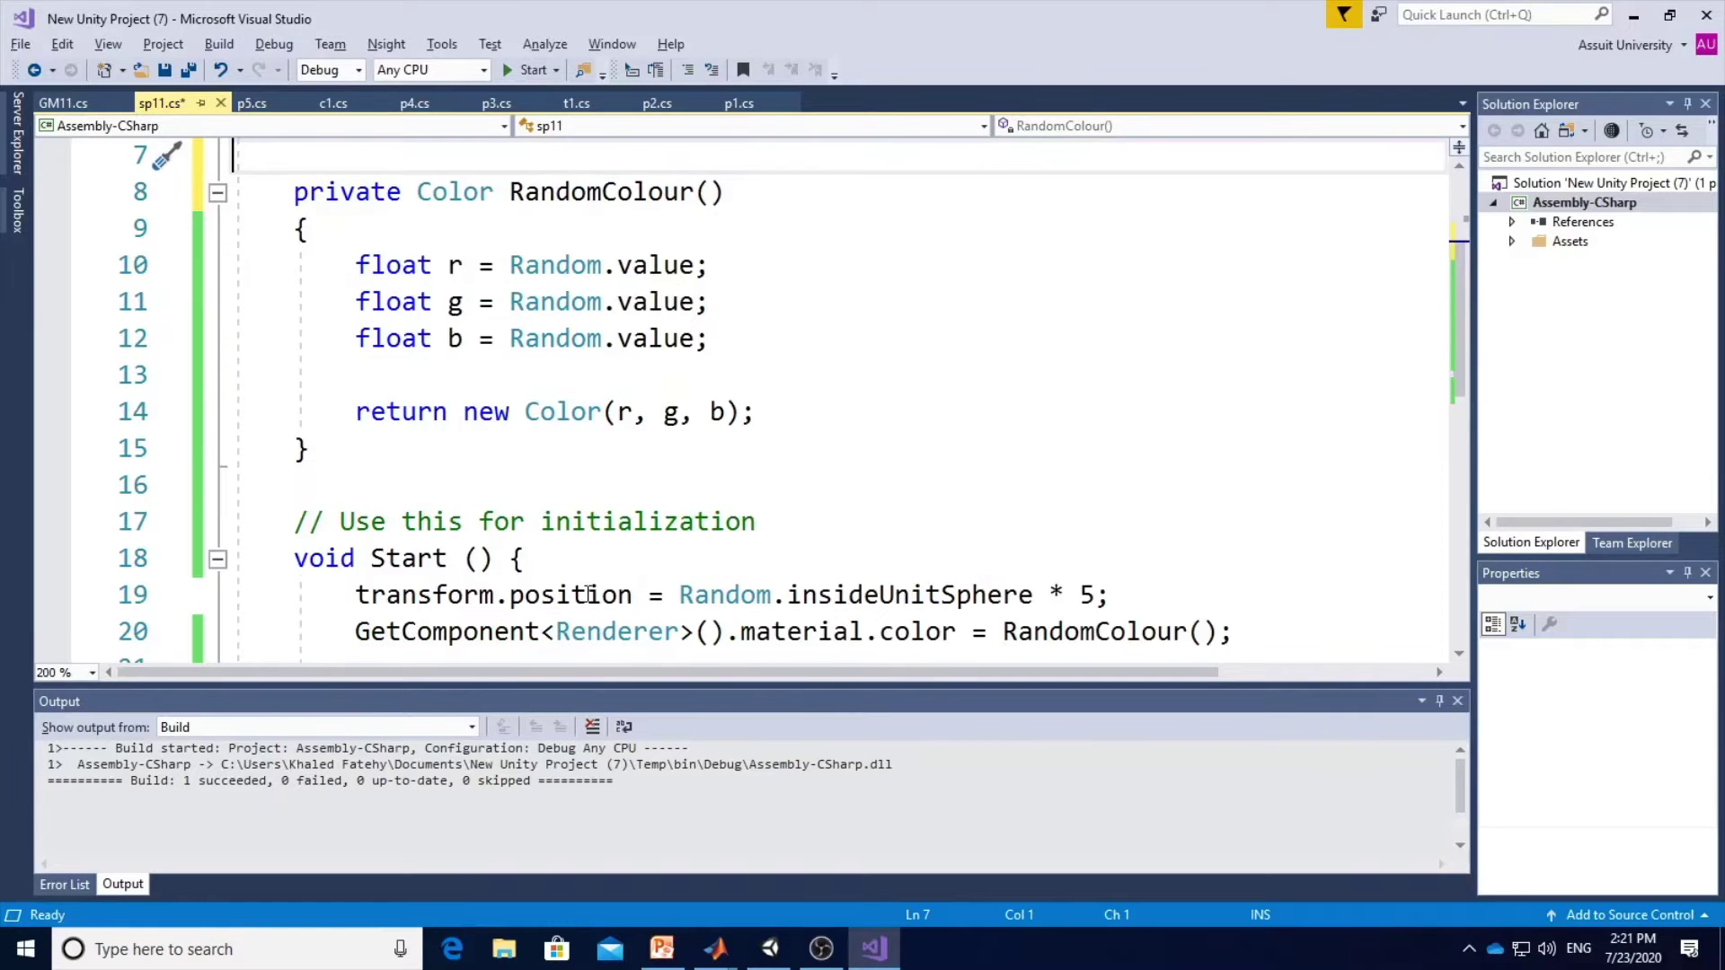
{"action": "scroll", "coordinate": [587, 594], "scroll_direction": "down", "scroll_amount": 1}
{"action": "left_click", "coordinate": [711, 523]}
{"action": "key", "text": "Down"}
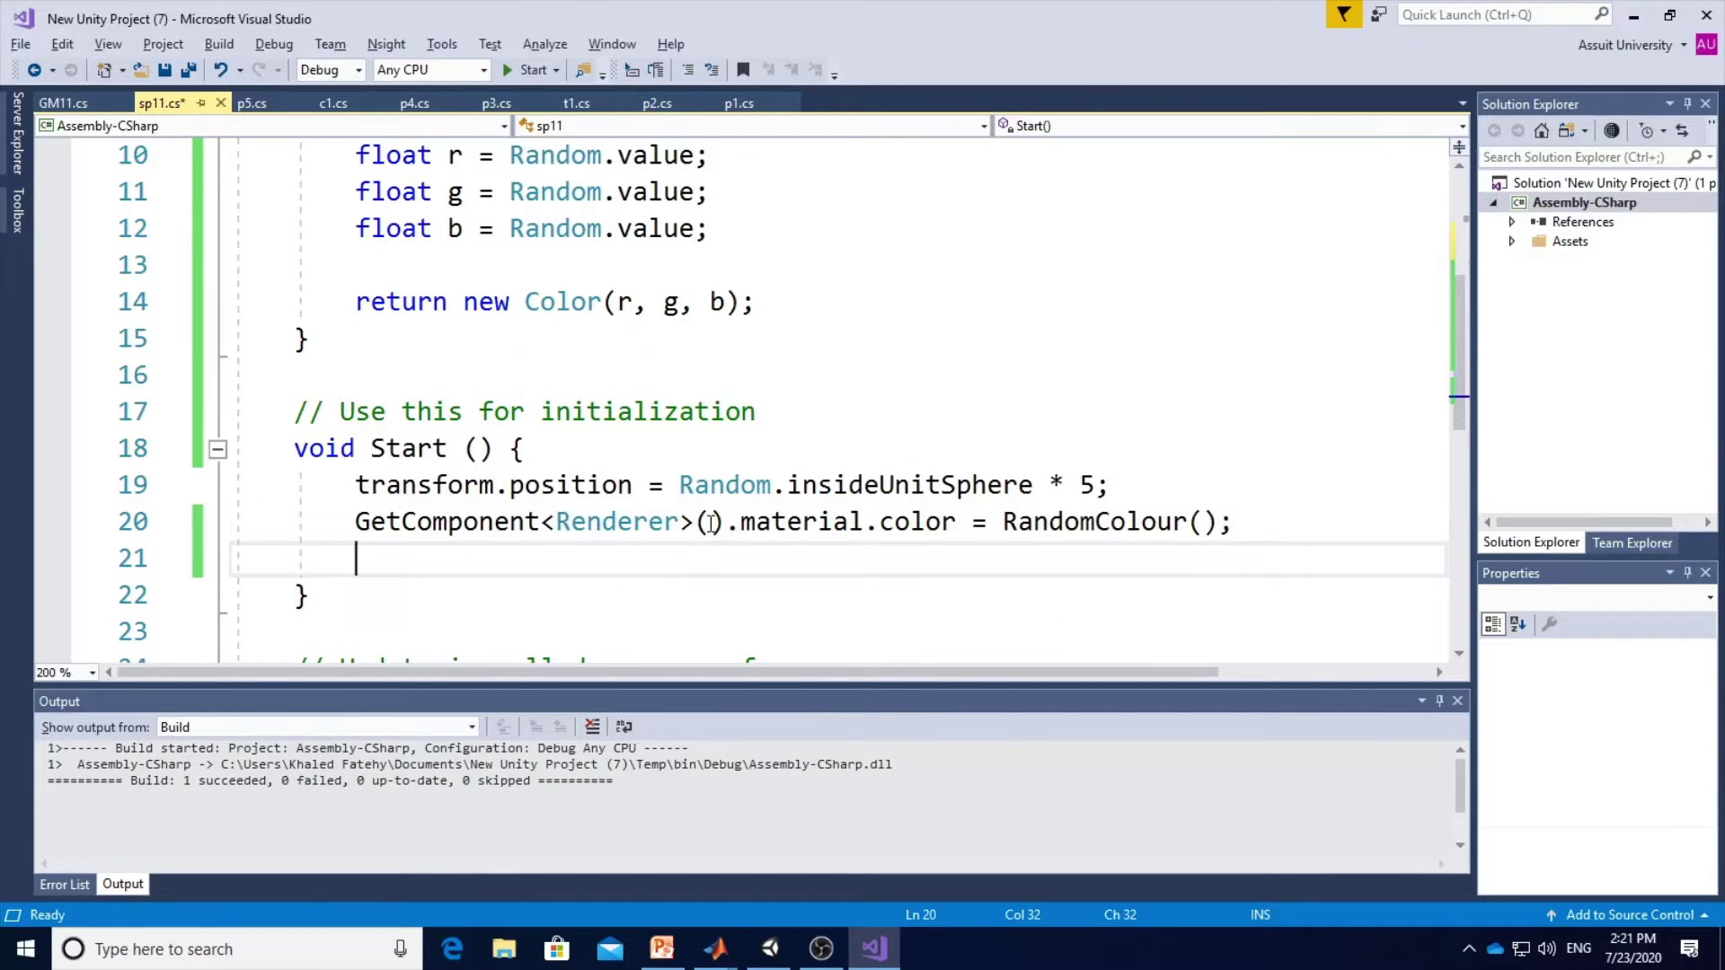
{"action": "key", "text": "ctrl+v"}
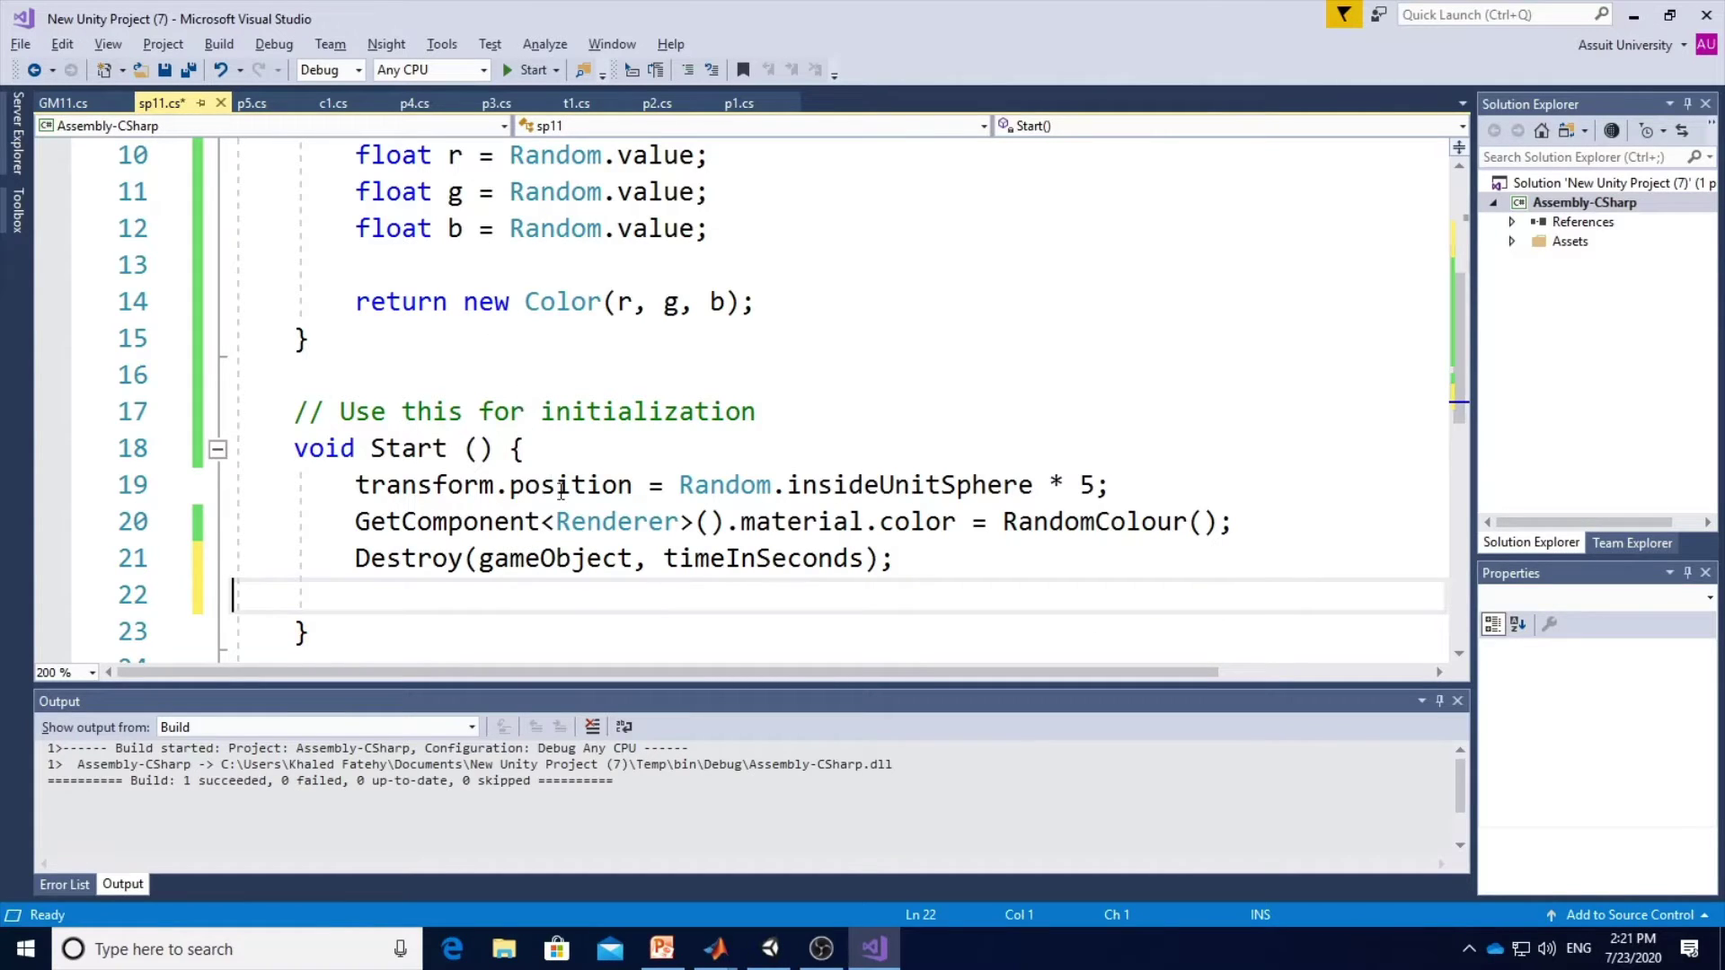
{"action": "double_click", "coordinate": [753, 565]}
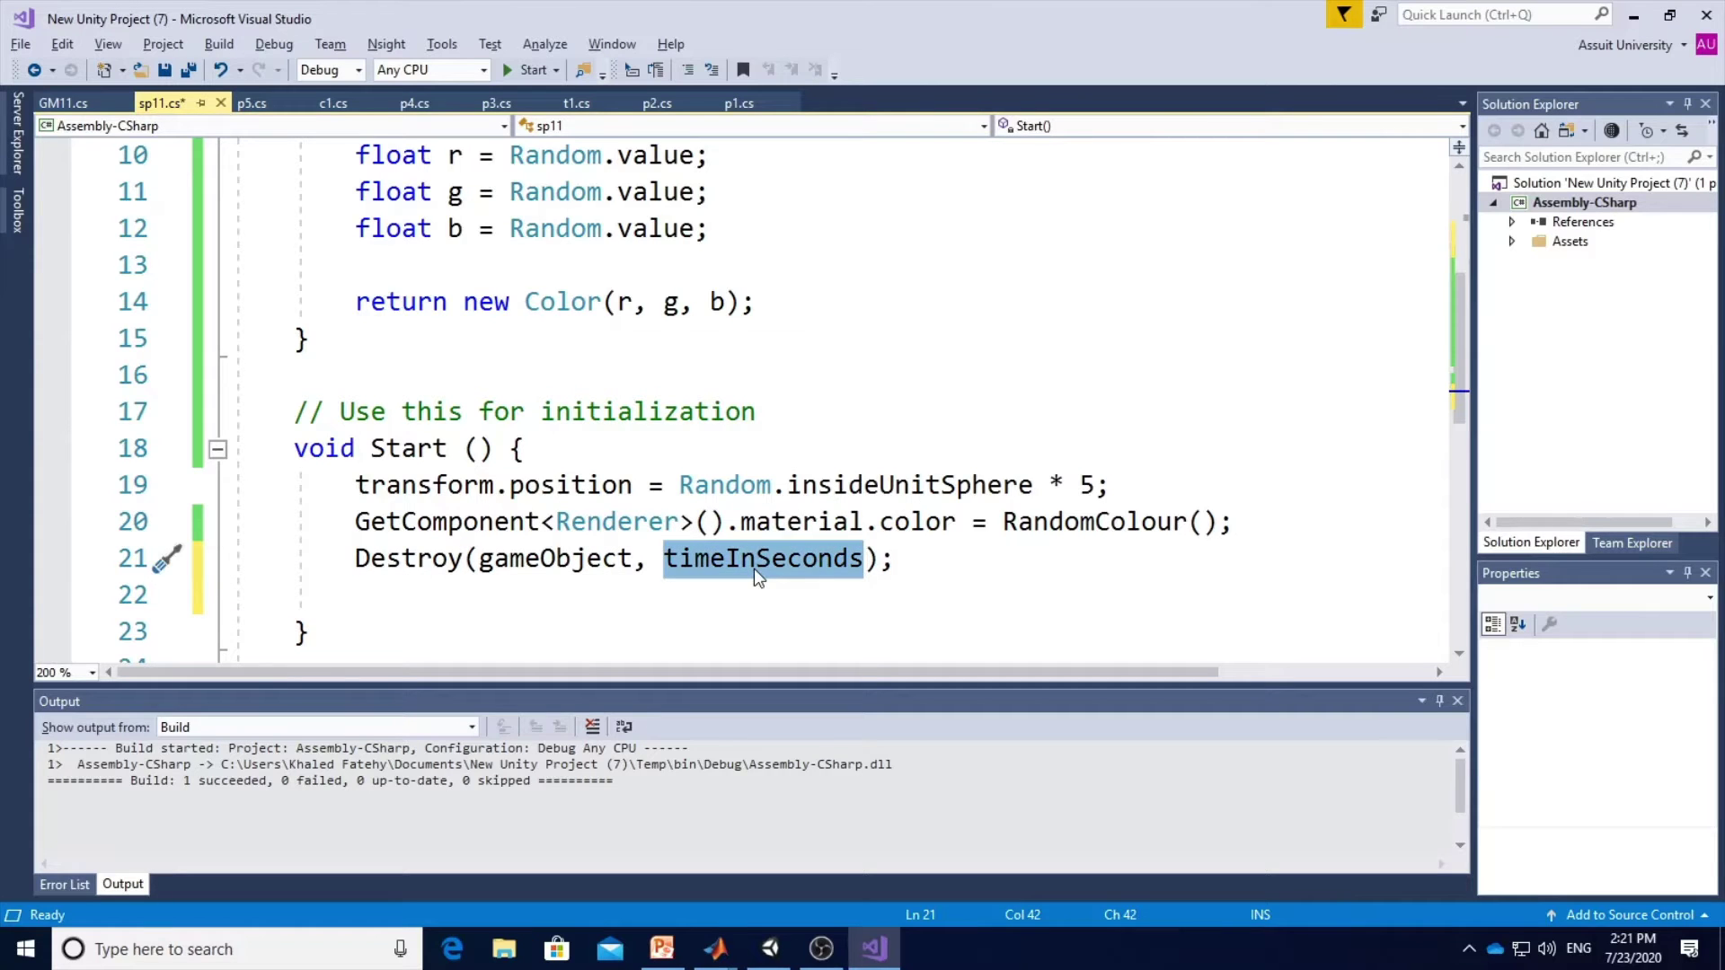
{"action": "left_click", "coordinate": [216, 47]}
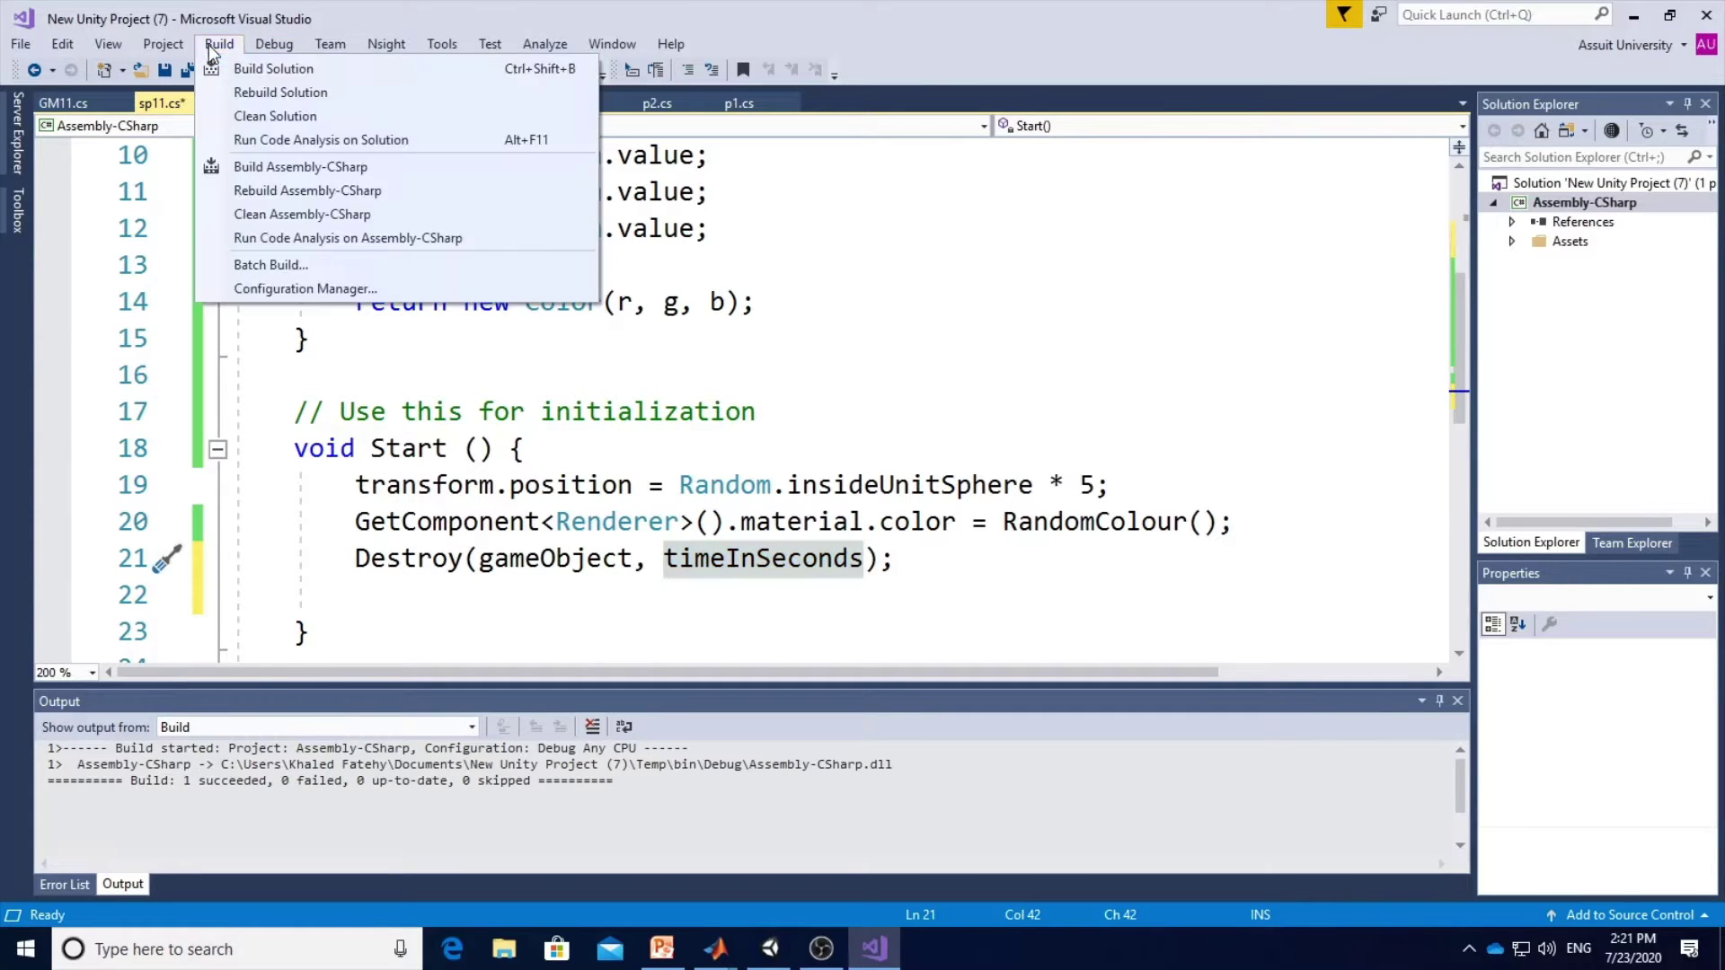
{"action": "left_click", "coordinate": [229, 70]}
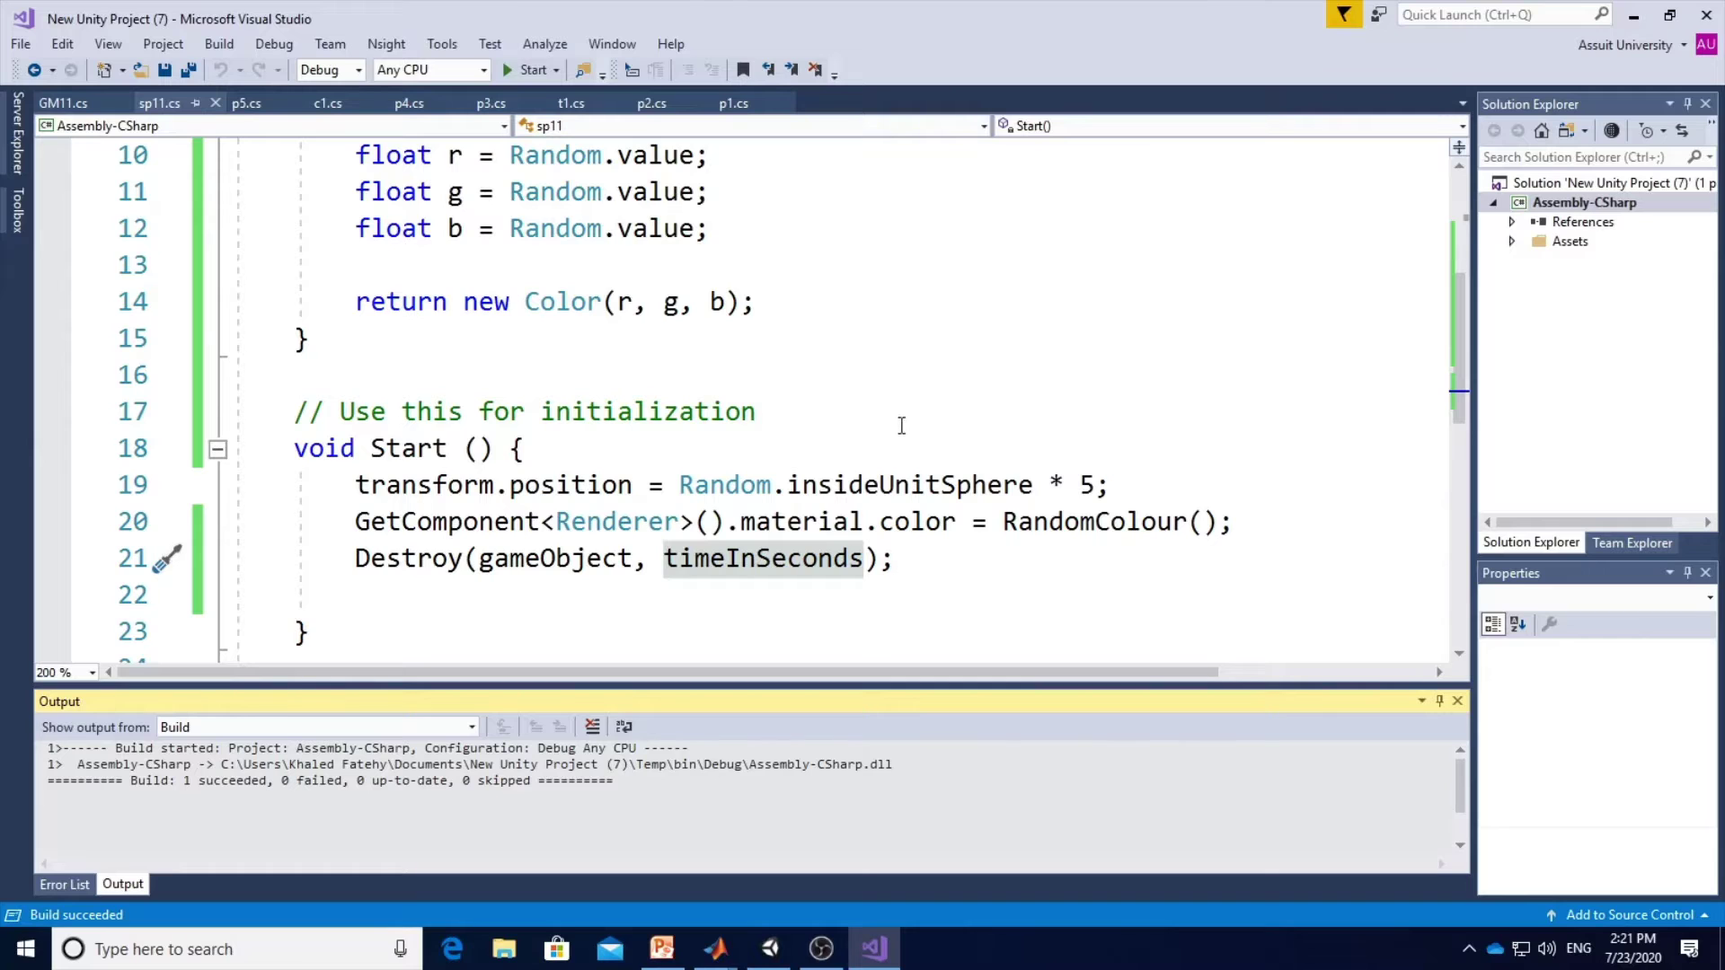
Select the Sp1 prefab, set Sp 11's Time In Seconds to 3, and press Play.
{"action": "left_click", "coordinate": [770, 948]}
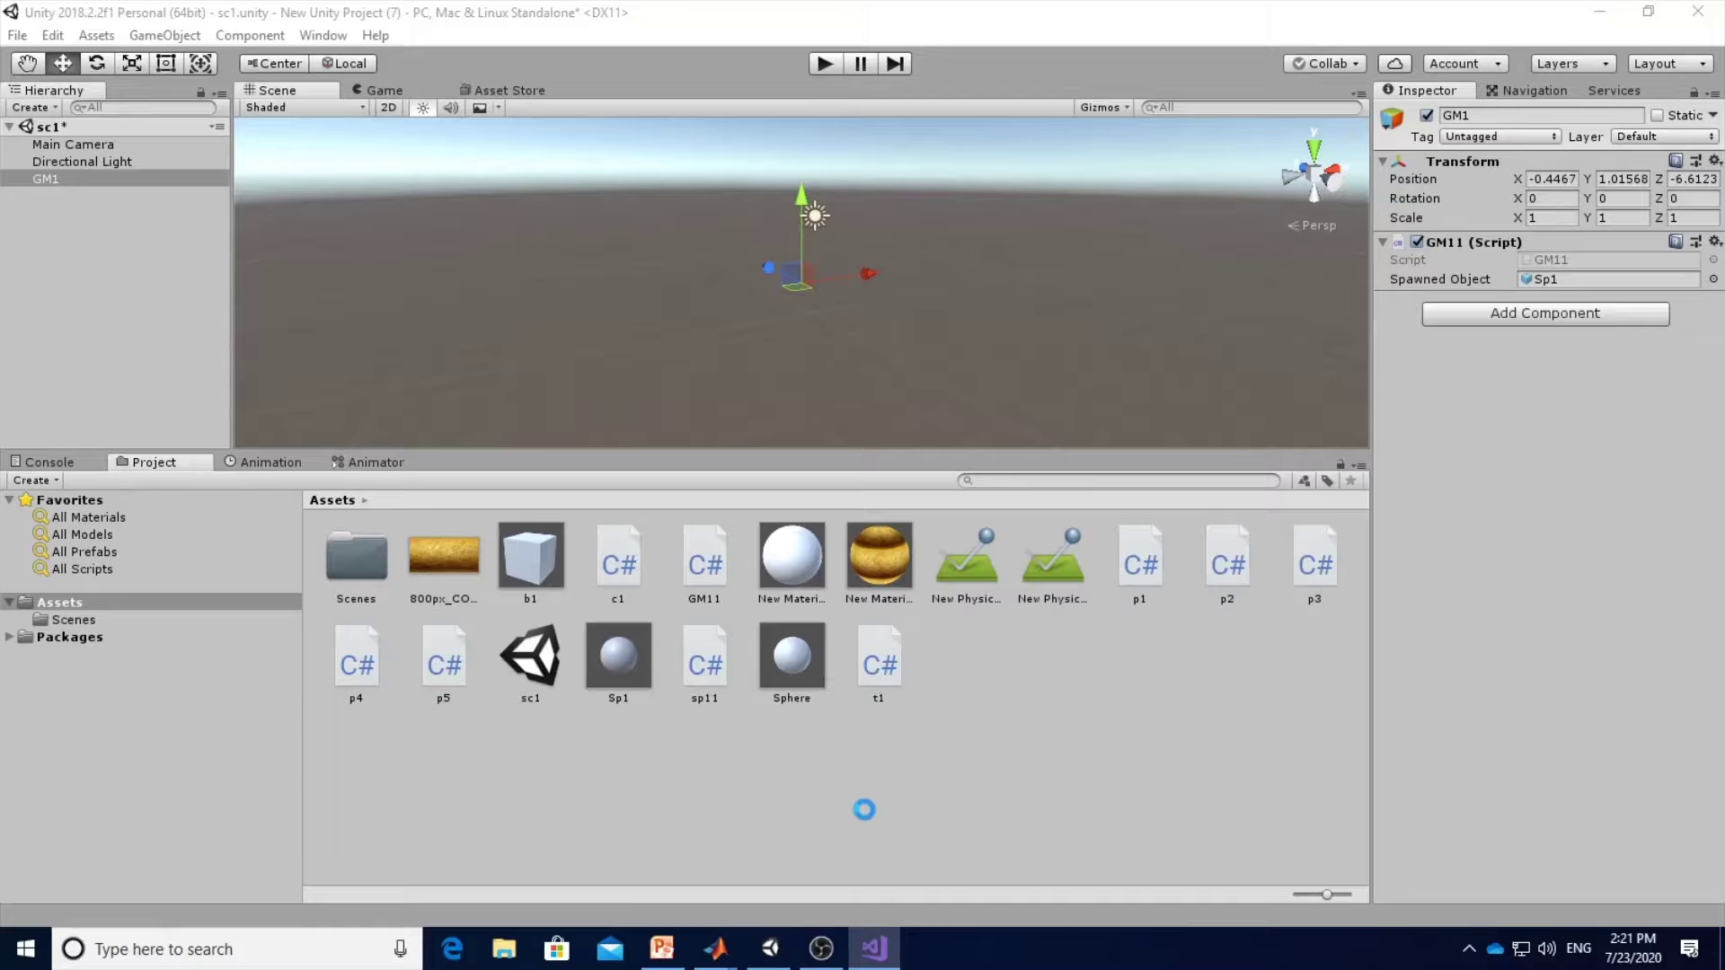
{"action": "left_click", "coordinate": [627, 672]}
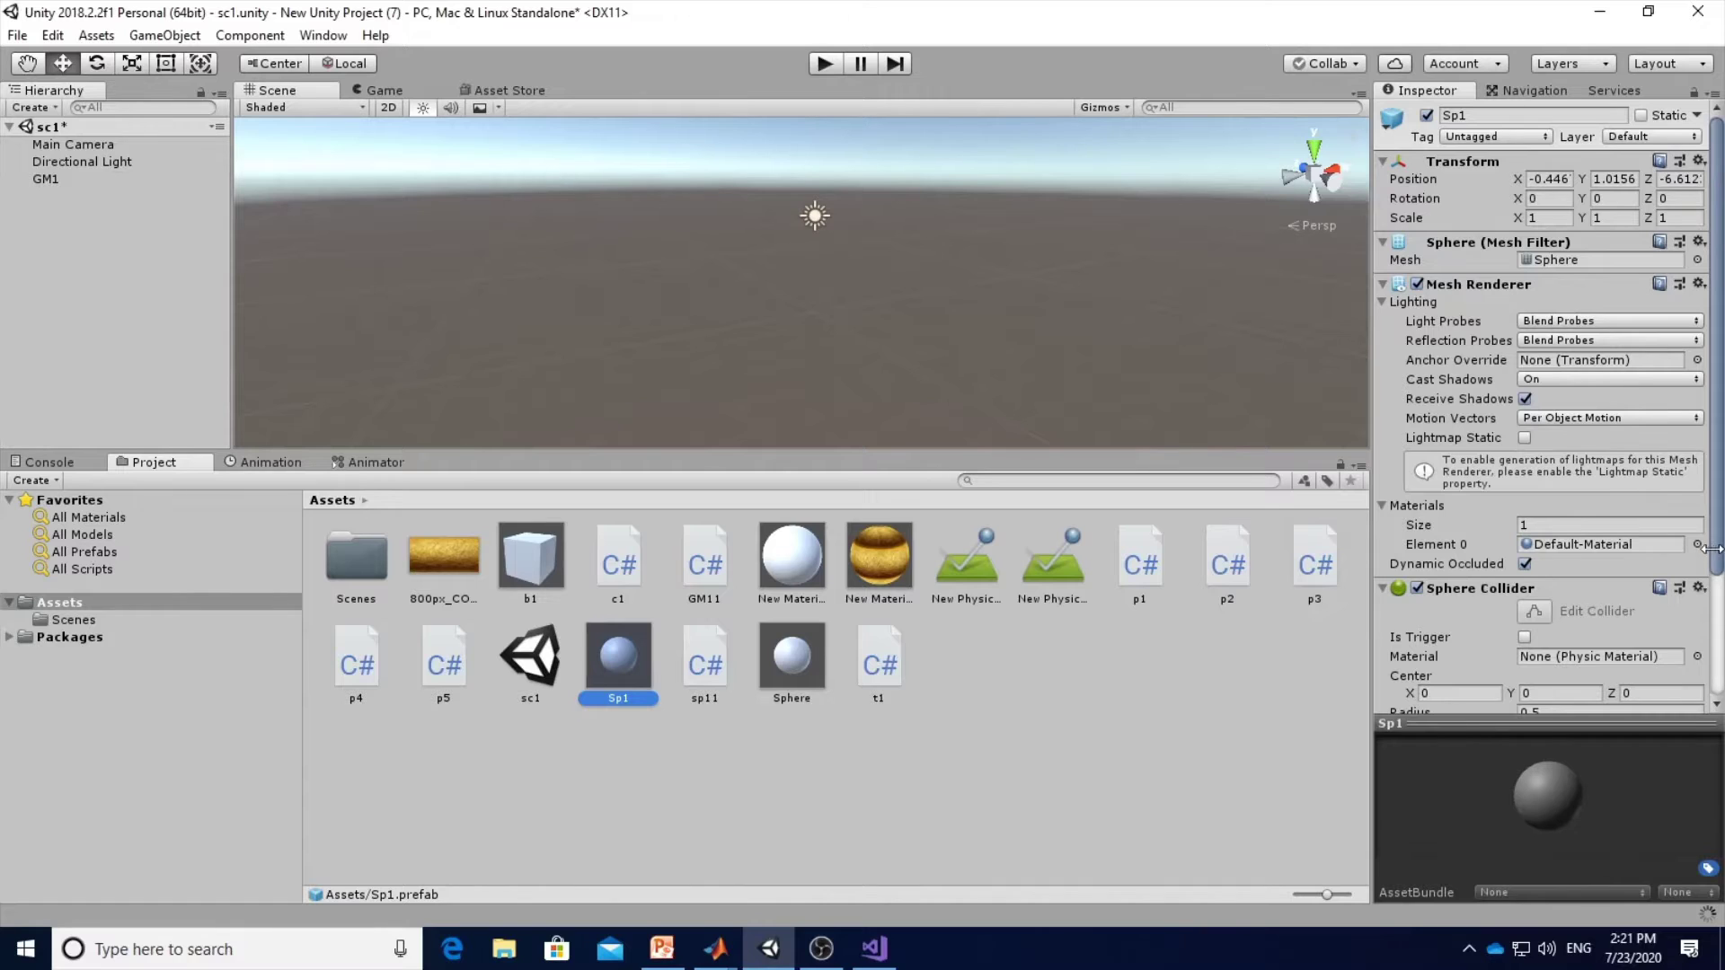
{"action": "left_click", "coordinate": [1696, 679]}
{"action": "left_click", "coordinate": [1716, 663]}
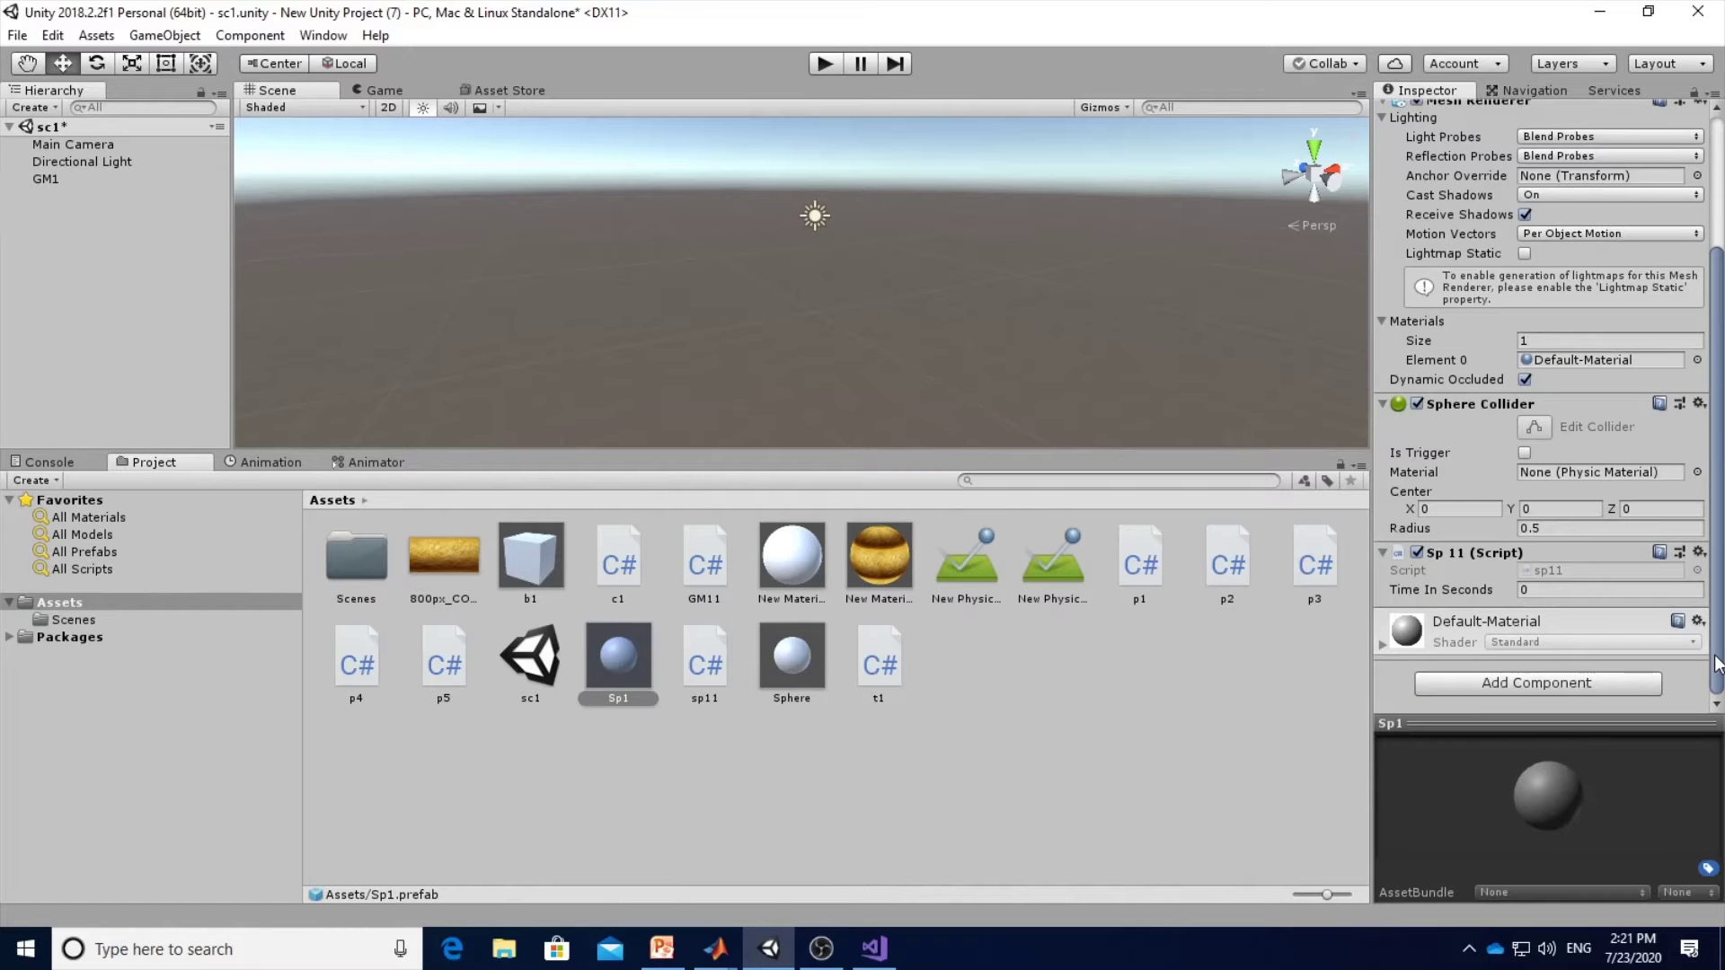
{"action": "left_click", "coordinate": [1533, 590]}
{"action": "type", "text": "3"}
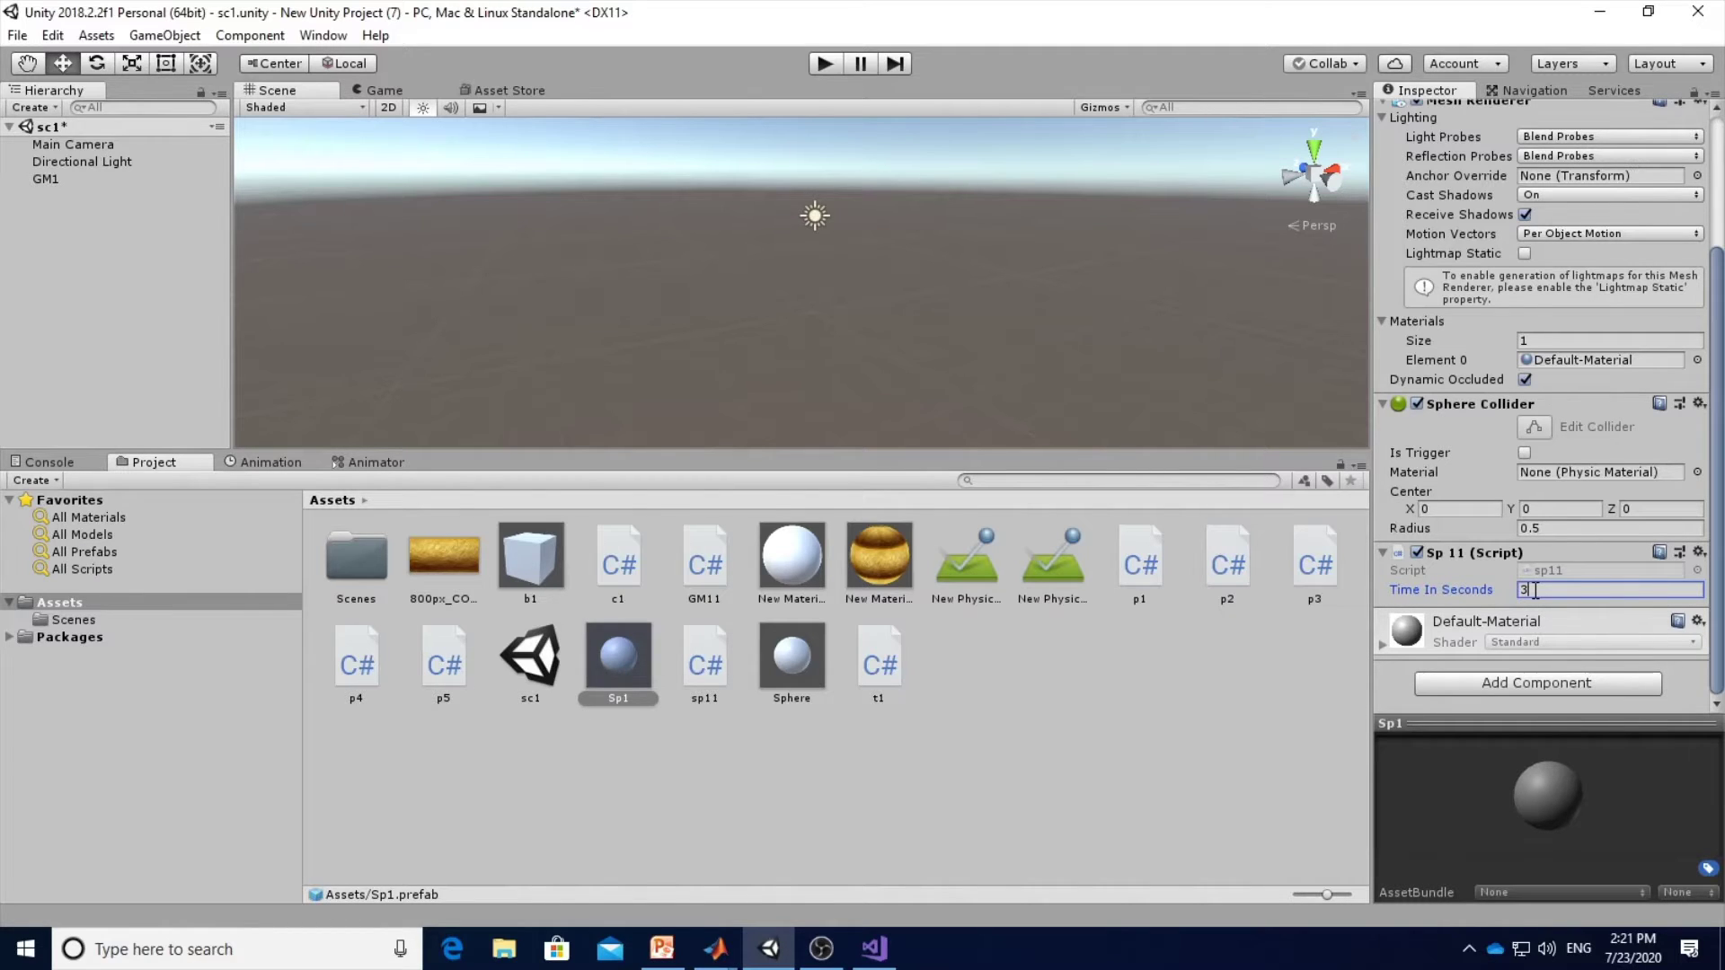
{"action": "left_click", "coordinate": [827, 65]}
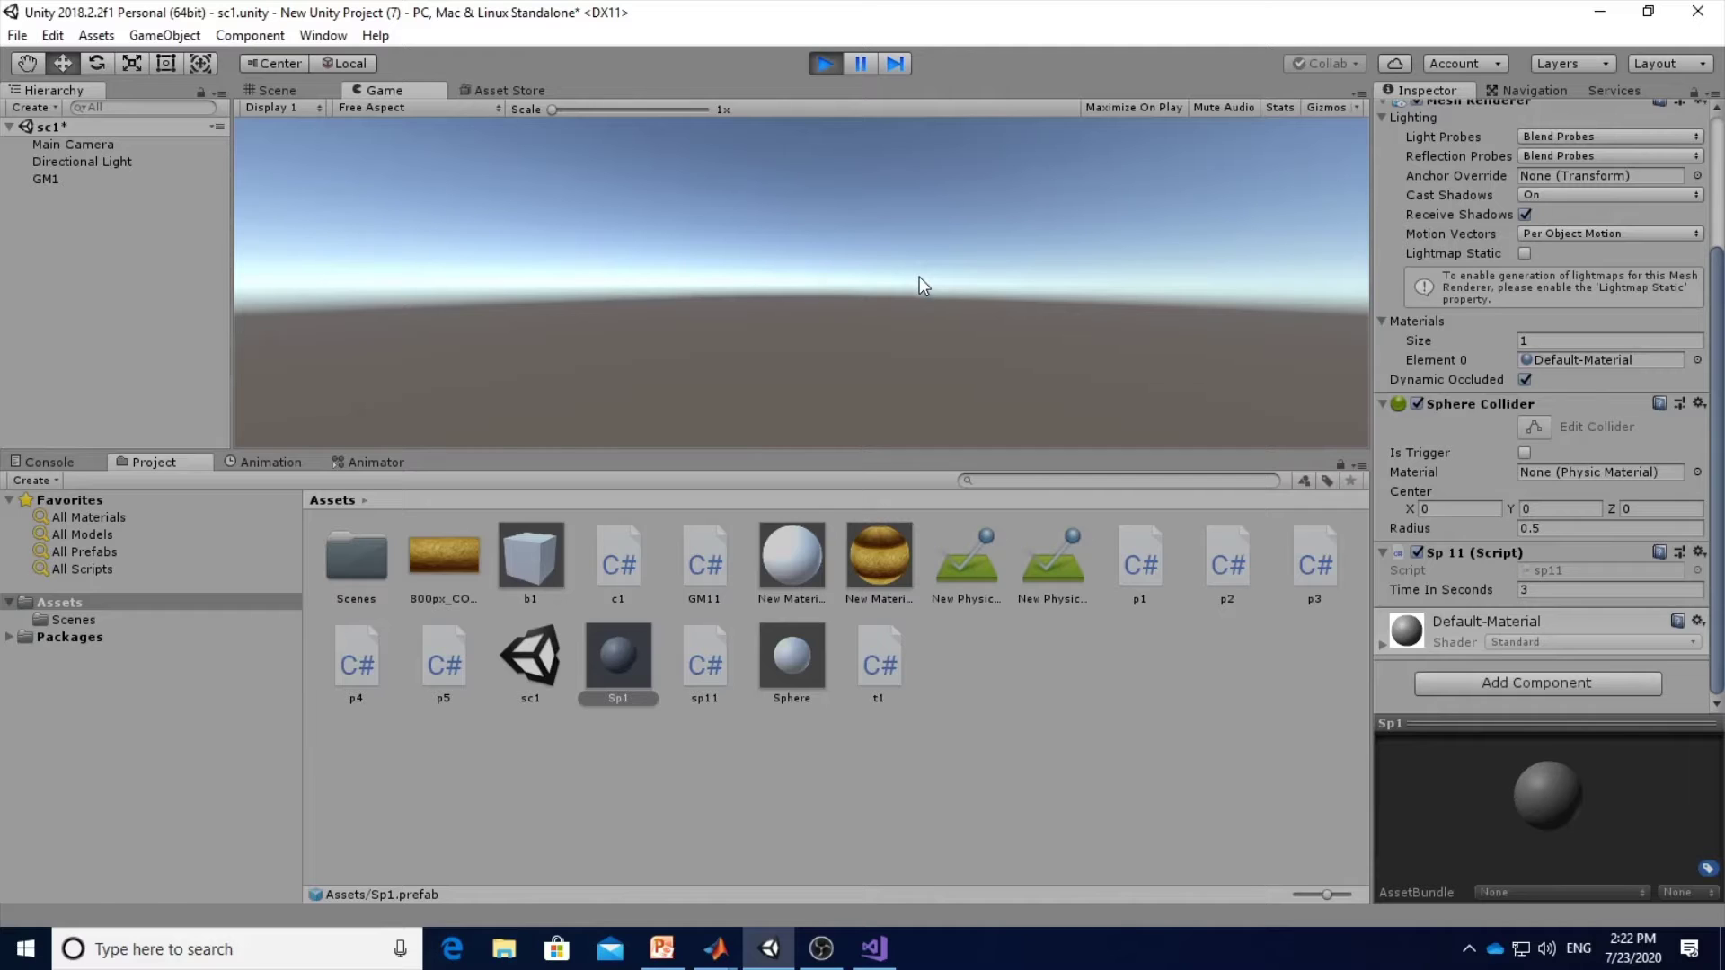
Stop Play mode and return to the lecture slides at 'Destroying Objects by Collision'.
{"action": "left_click", "coordinate": [824, 63]}
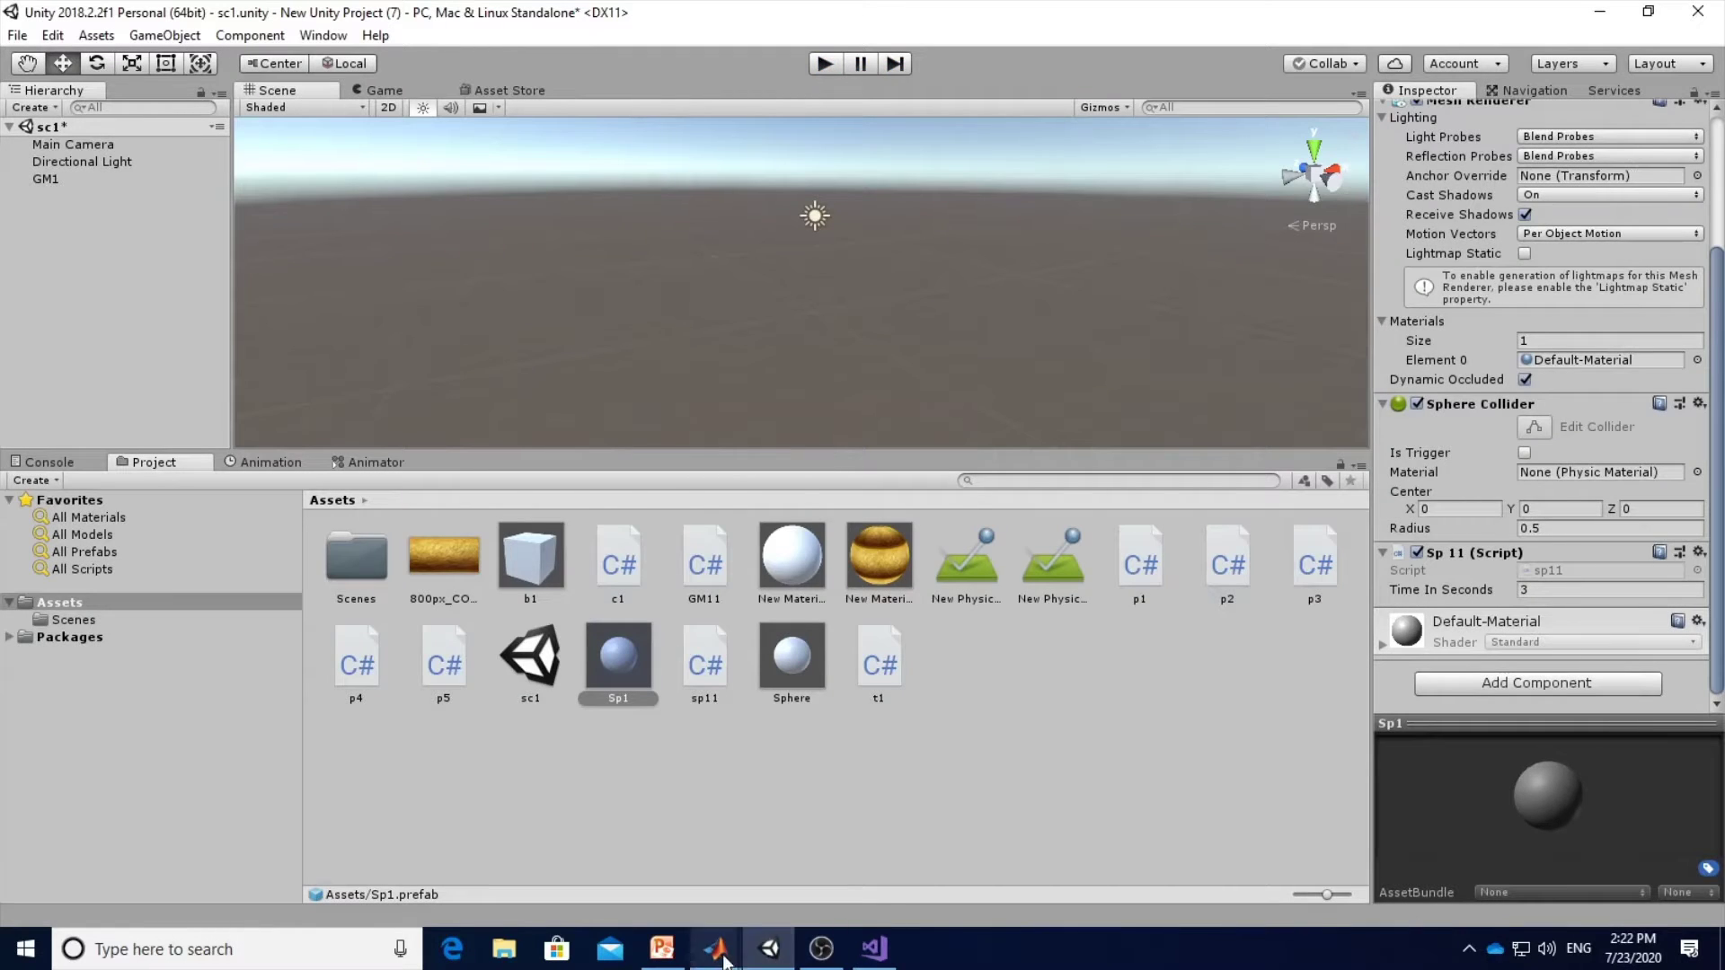
{"action": "left_click", "coordinate": [662, 949]}
Scroll the slides forward to slide 93, 'Adding Components via Script'.
{"action": "scroll", "coordinate": [1022, 605], "scroll_direction": "down", "scroll_amount": 1}
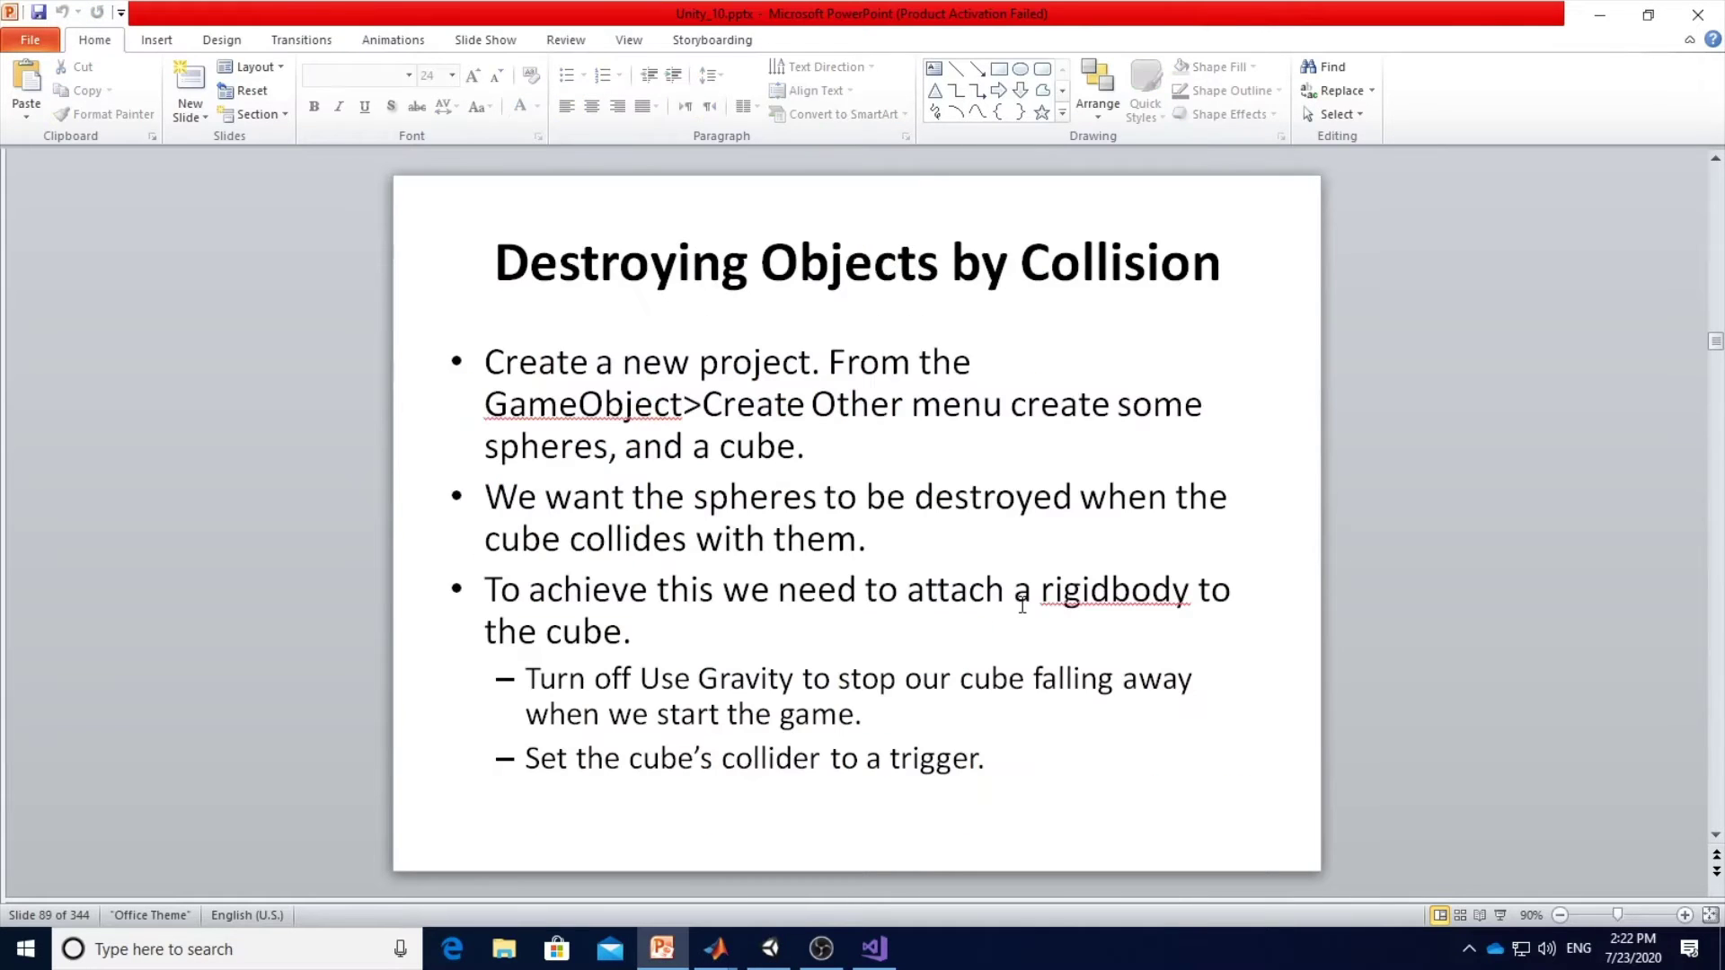
{"action": "scroll", "coordinate": [1022, 604], "scroll_direction": "up", "scroll_amount": 1}
{"action": "scroll", "coordinate": [1024, 611], "scroll_direction": "down", "scroll_amount": 2}
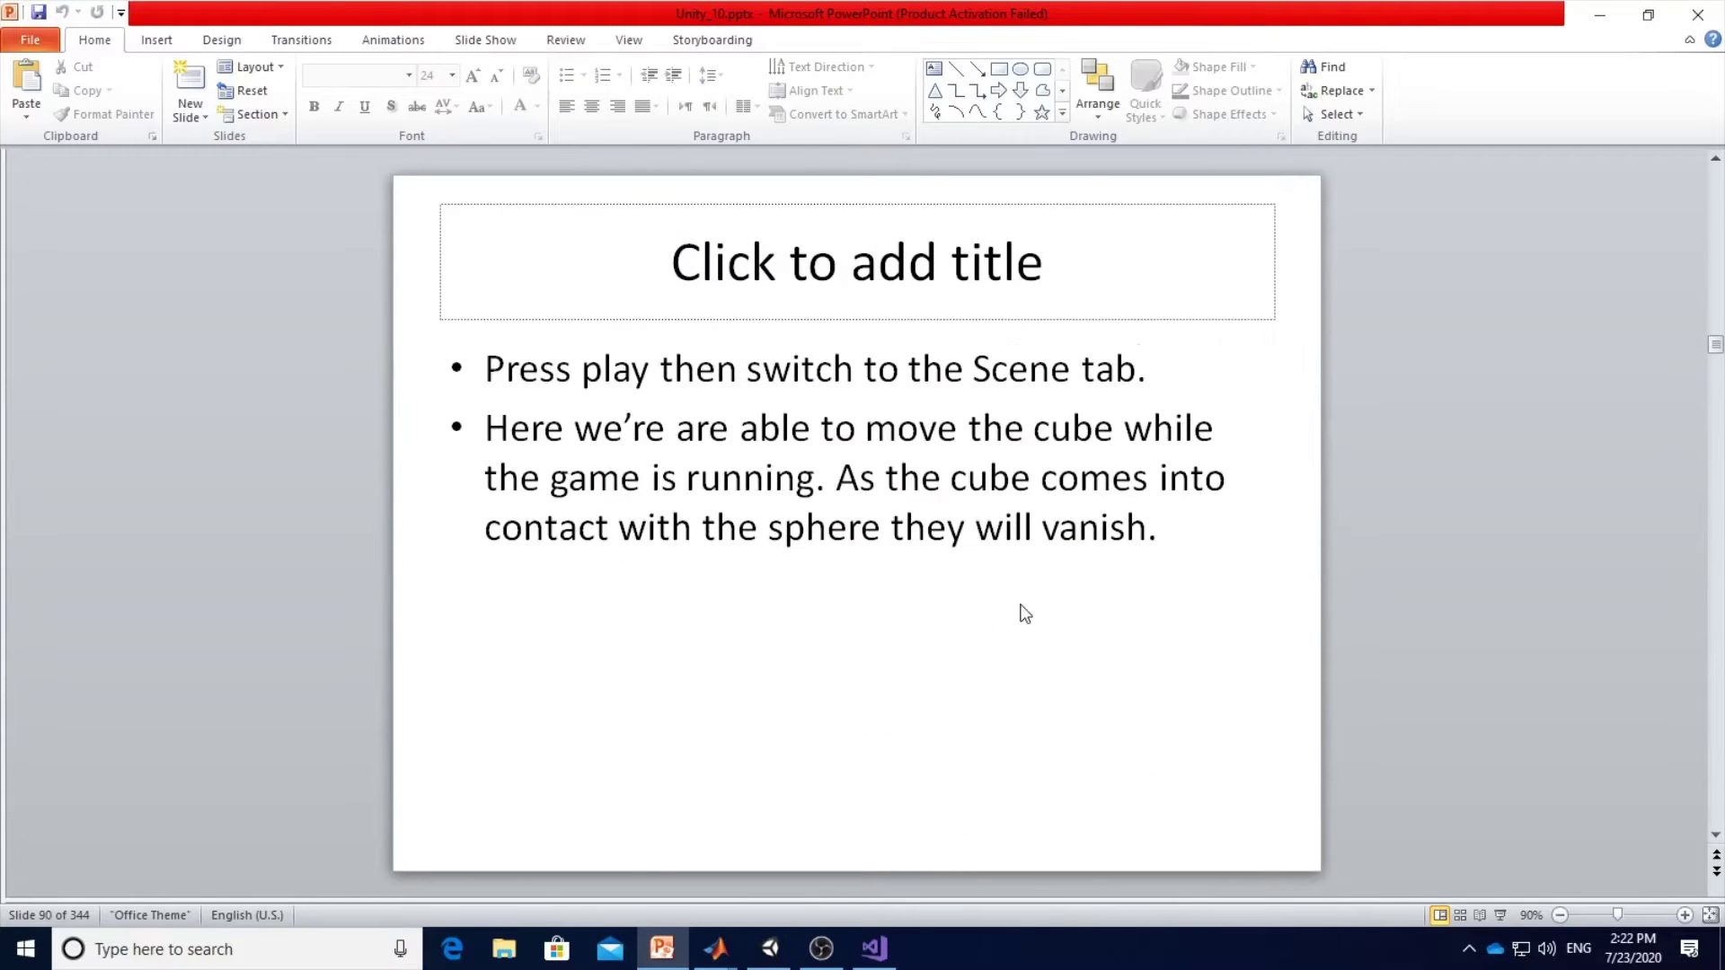
{"action": "scroll", "coordinate": [1025, 614], "scroll_direction": "down", "scroll_amount": 1}
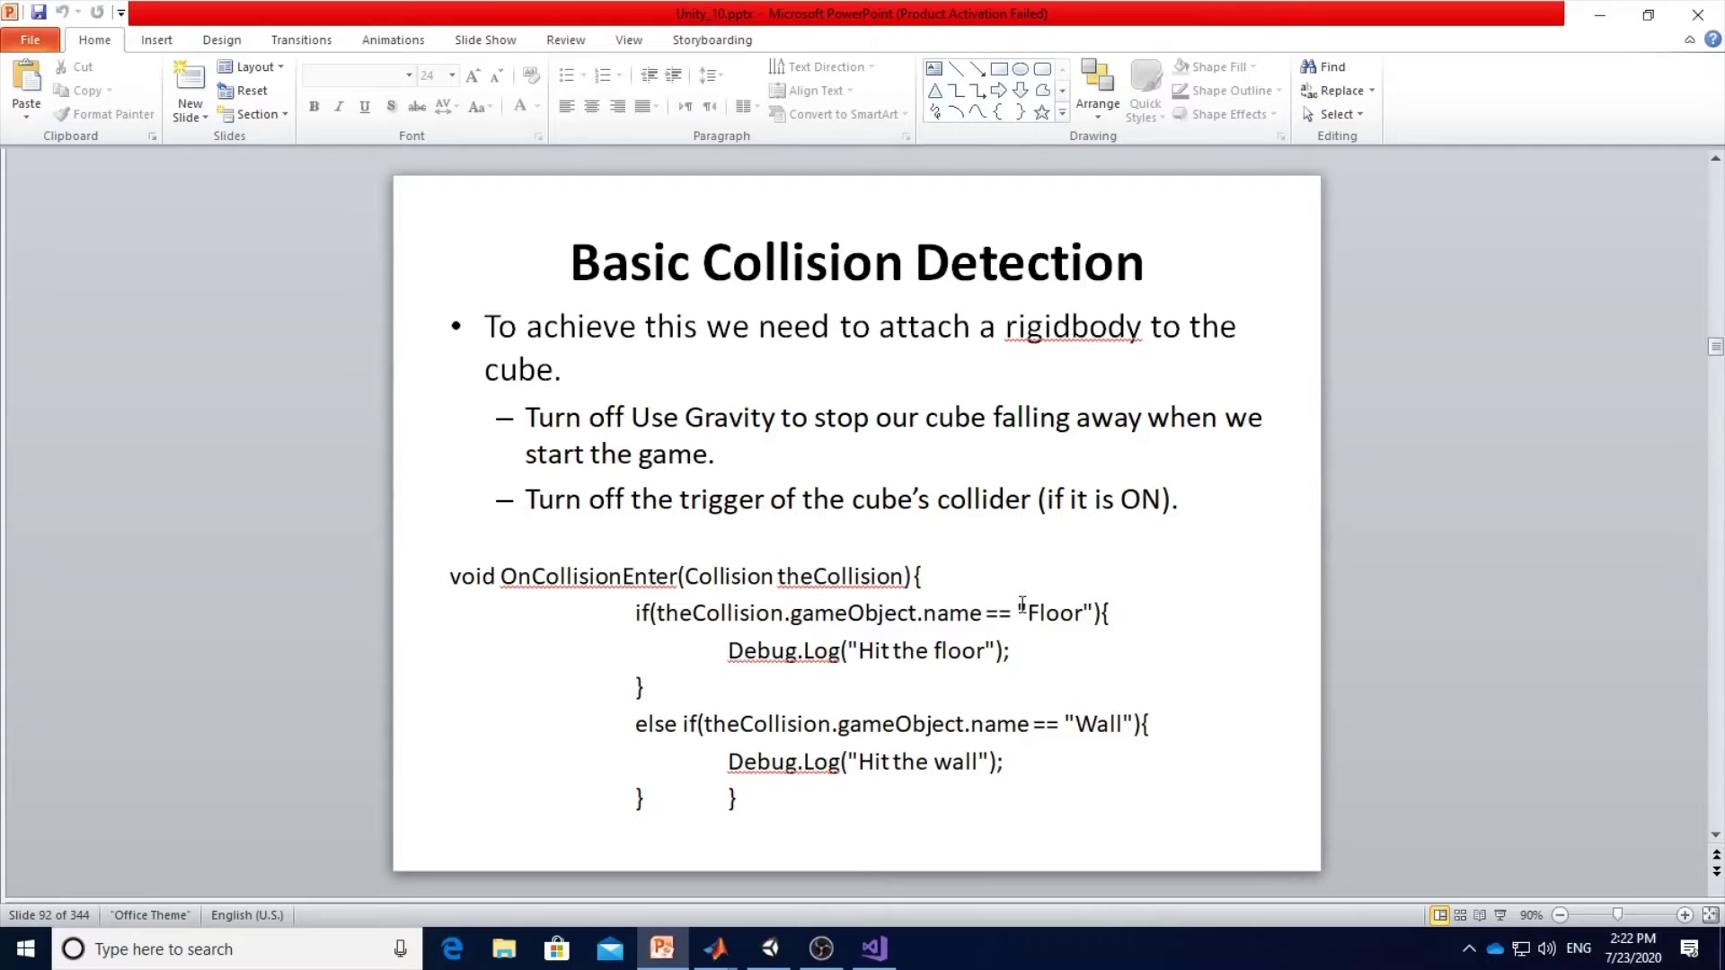
{"action": "scroll", "coordinate": [1022, 605], "scroll_direction": "down", "scroll_amount": 1}
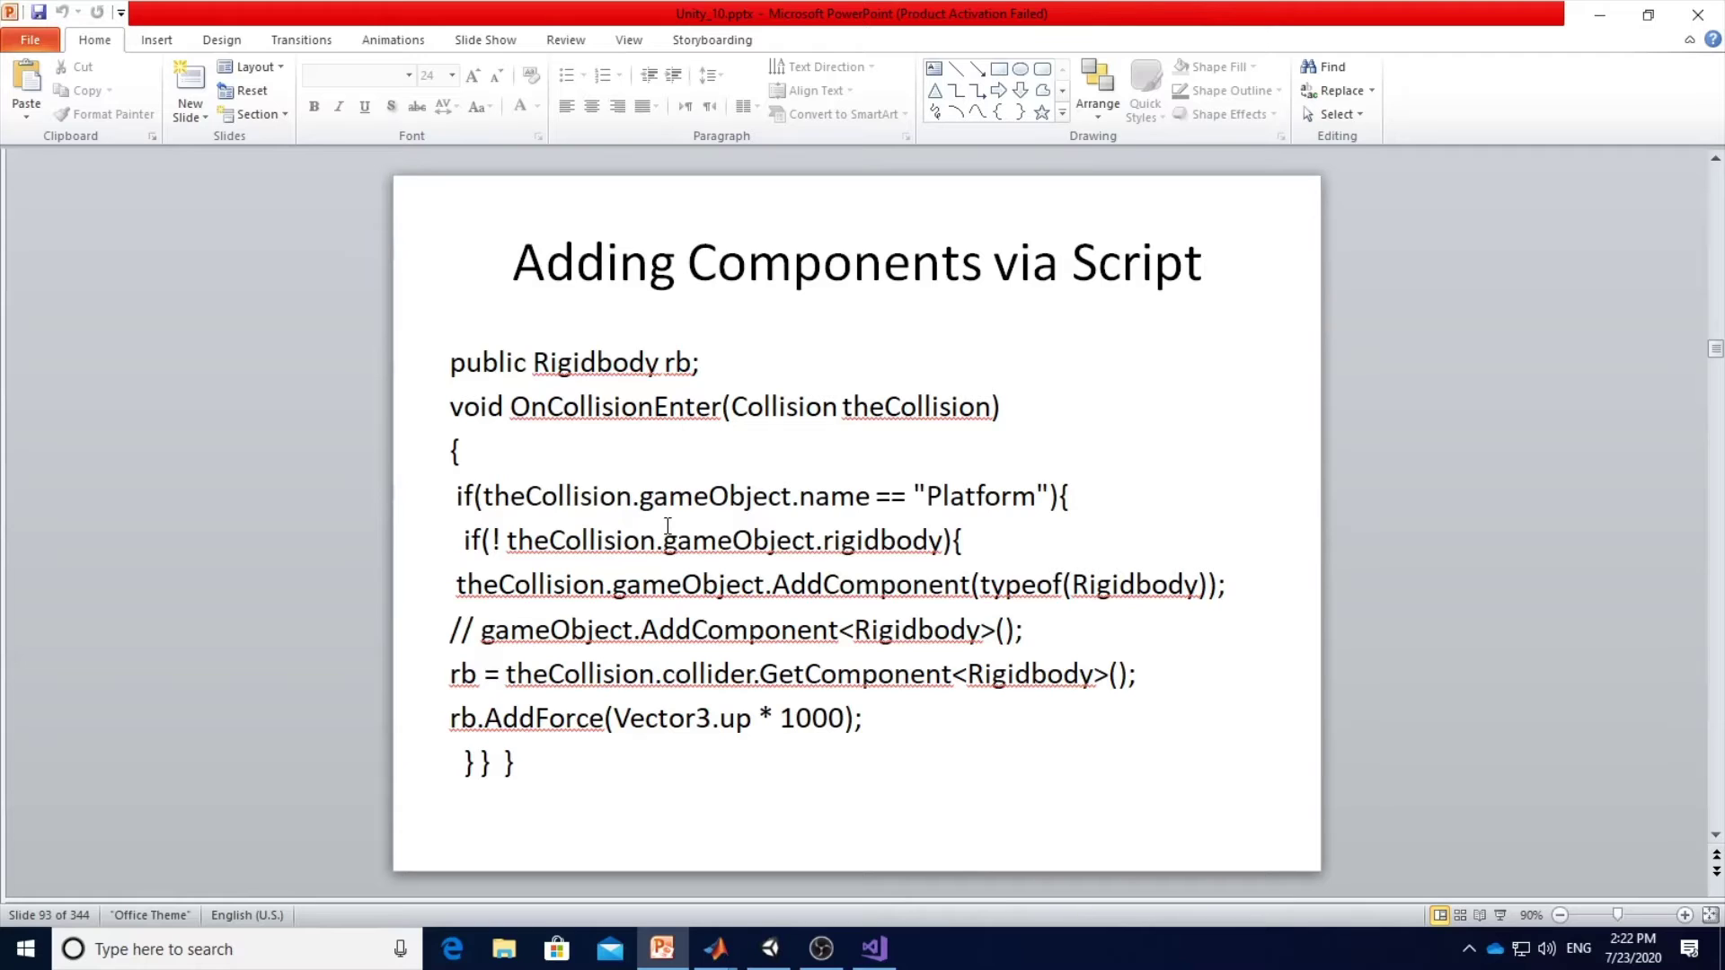
Back in Unity, select GM1 and browse Add Component > Physics without adding anything.
{"action": "left_click", "coordinate": [771, 950]}
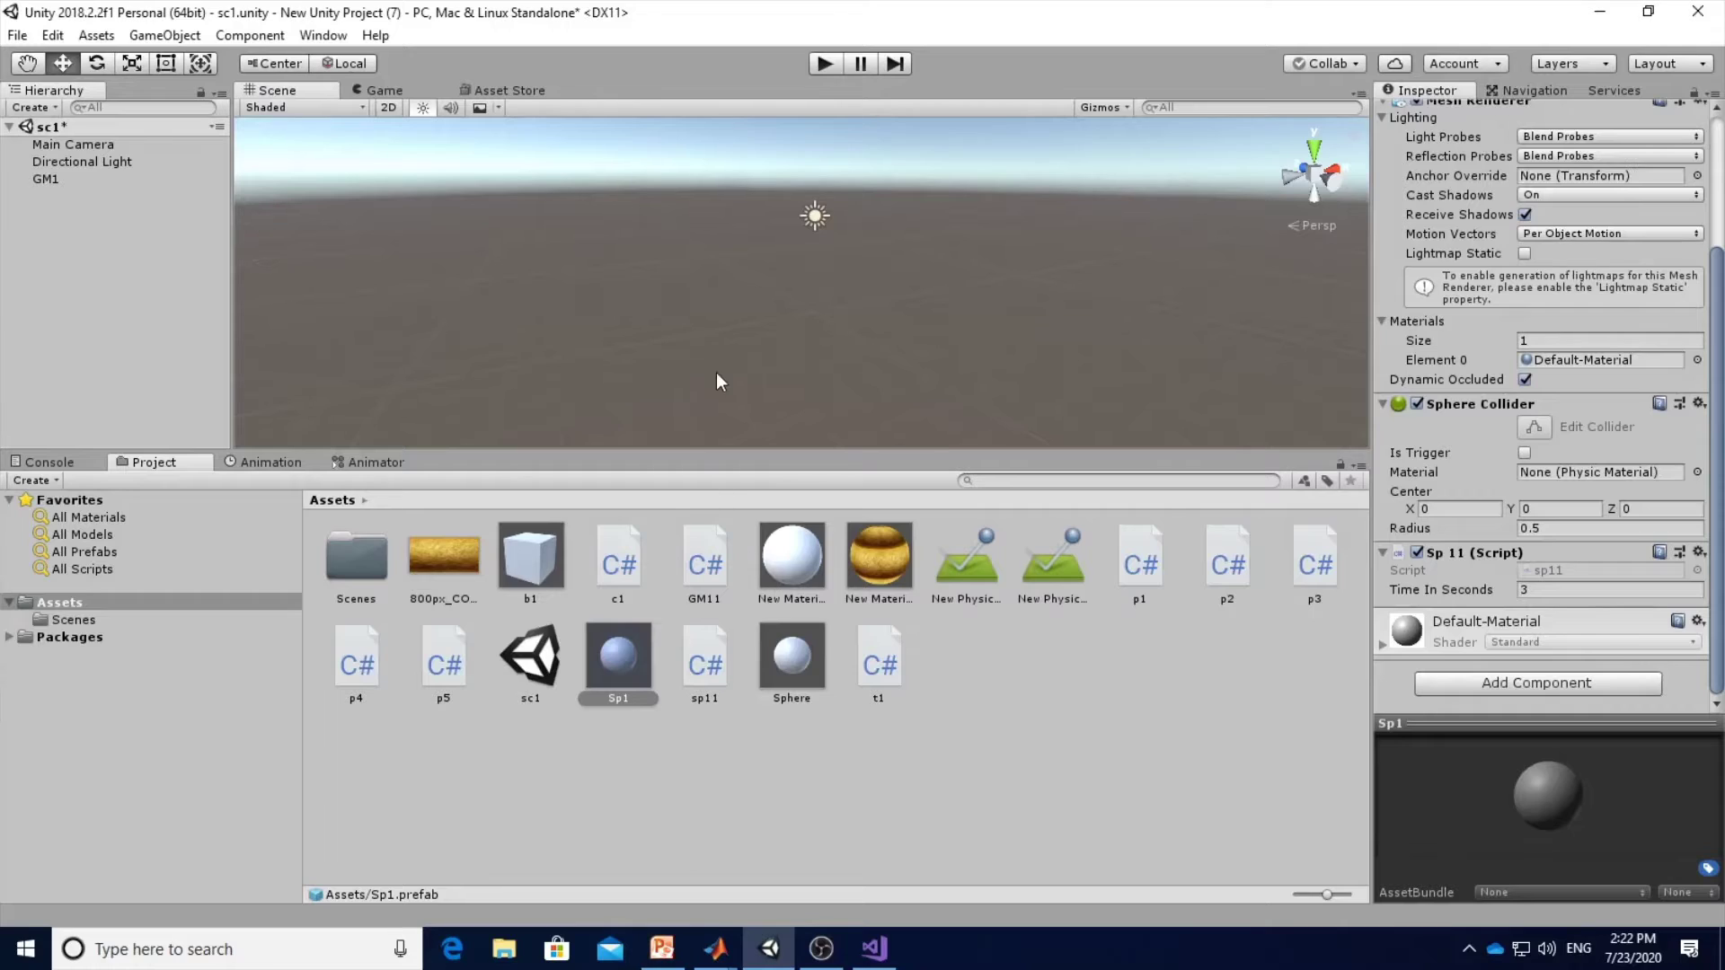
{"action": "left_click", "coordinate": [45, 179]}
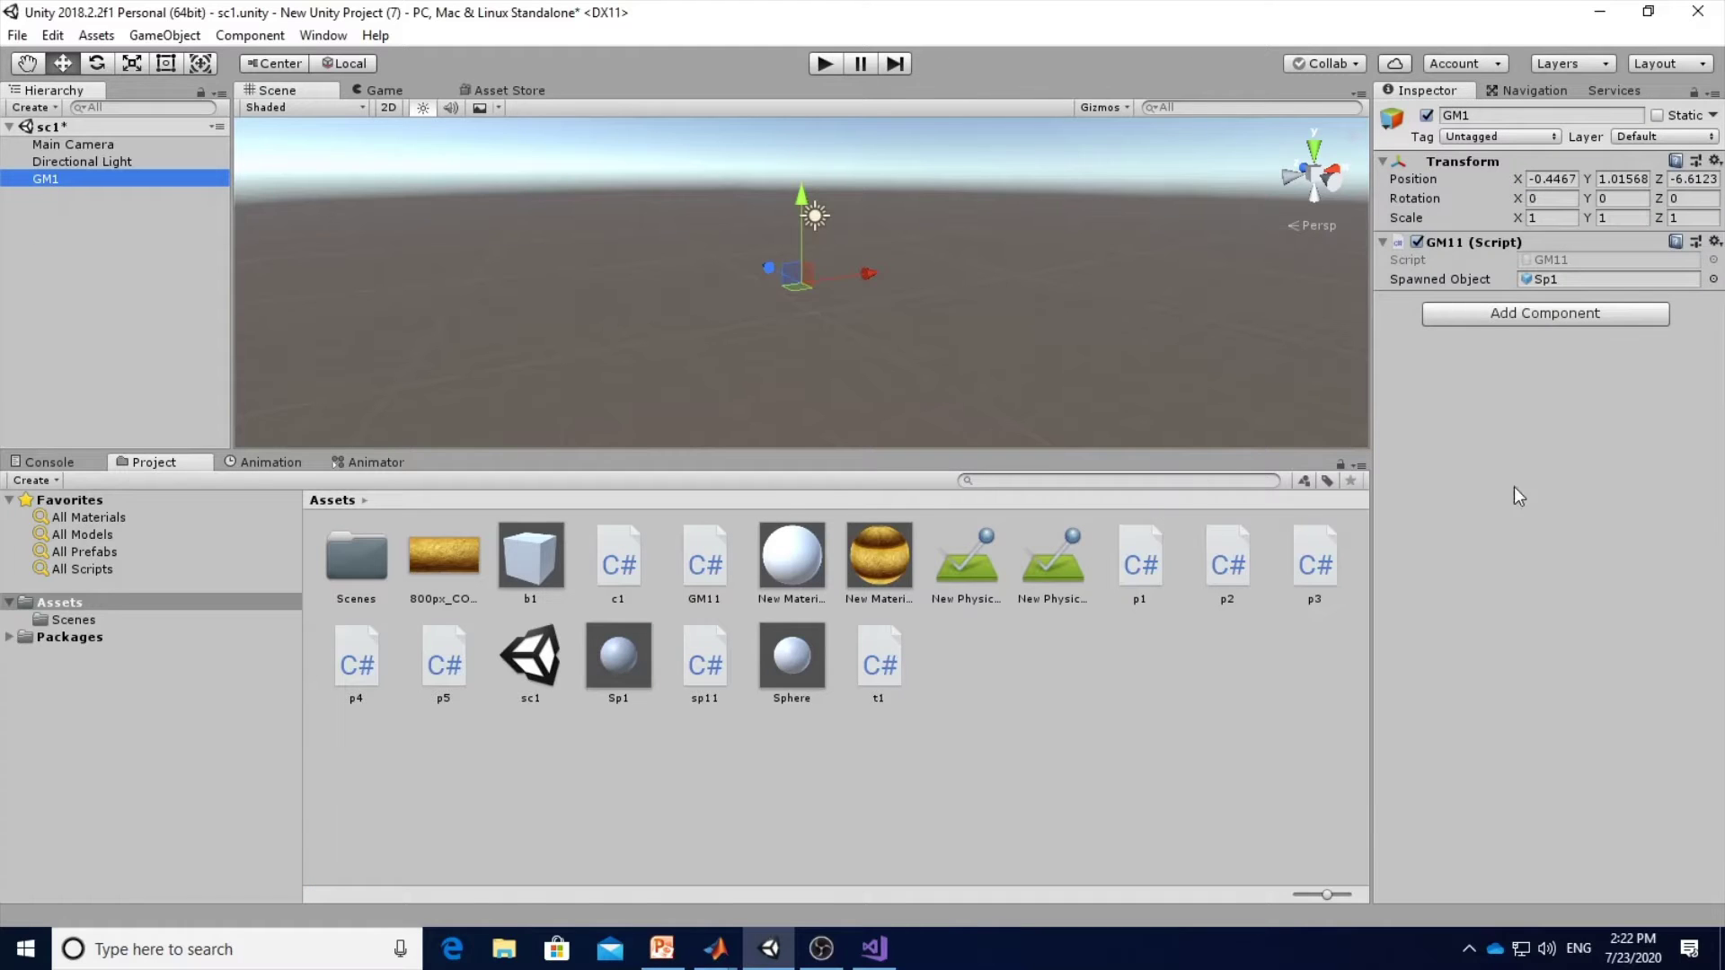
{"action": "left_click", "coordinate": [1529, 319]}
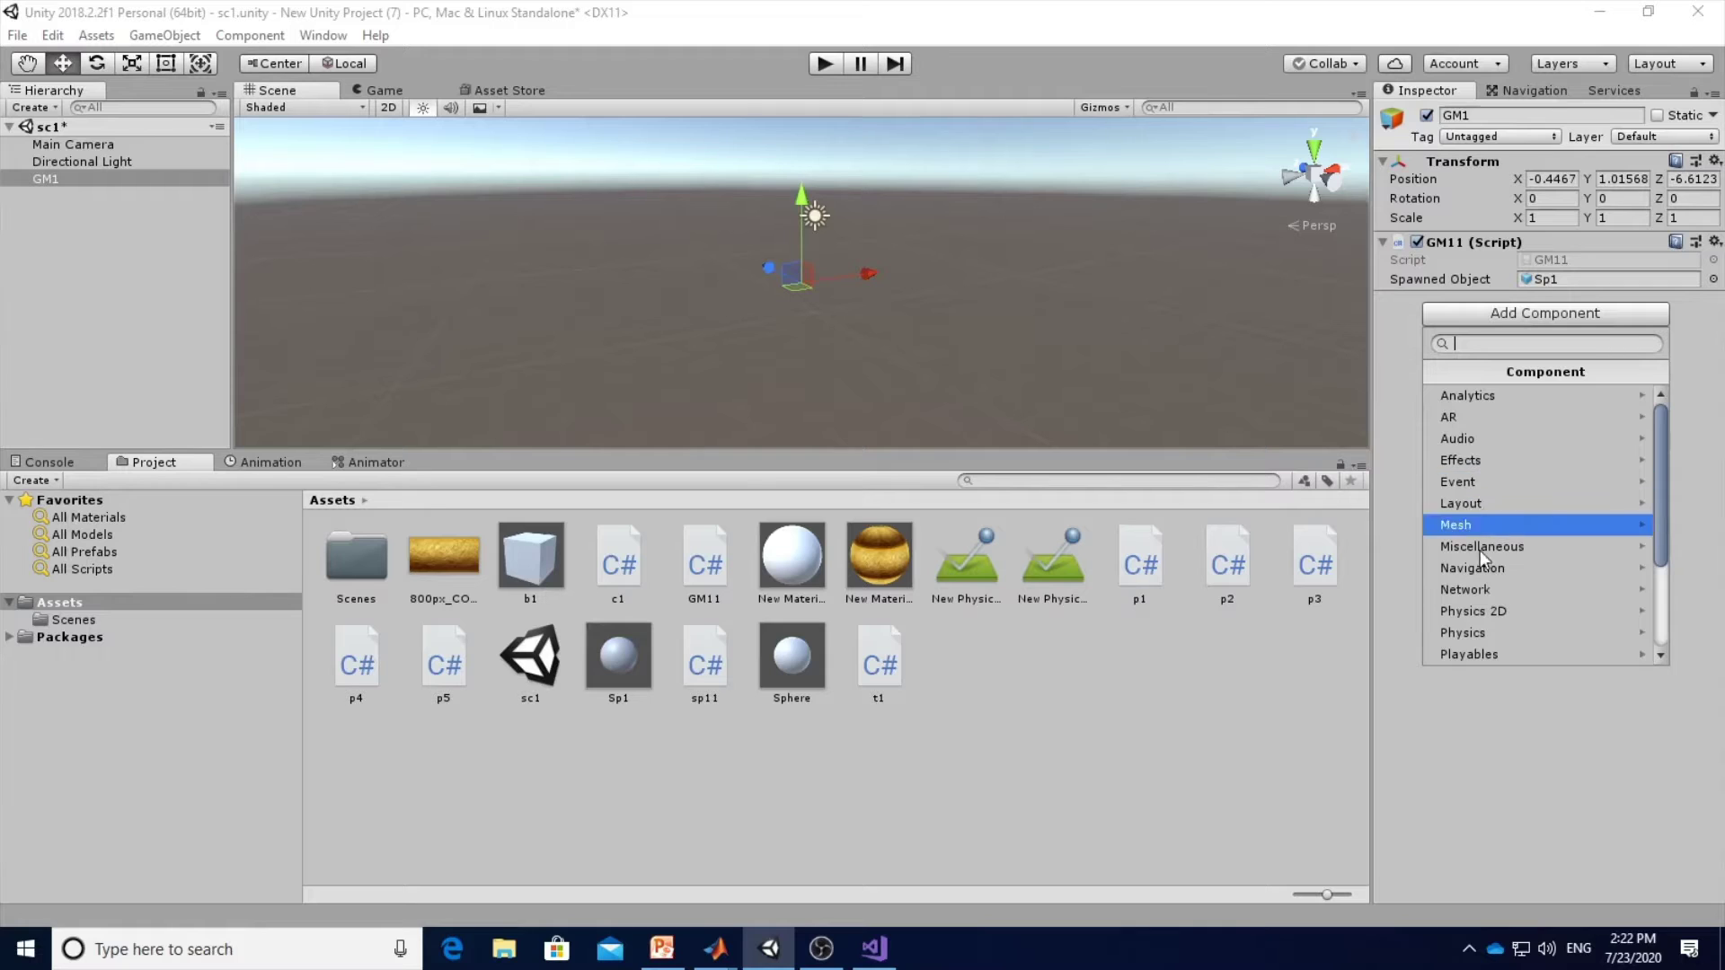
{"action": "left_click", "coordinate": [1485, 630]}
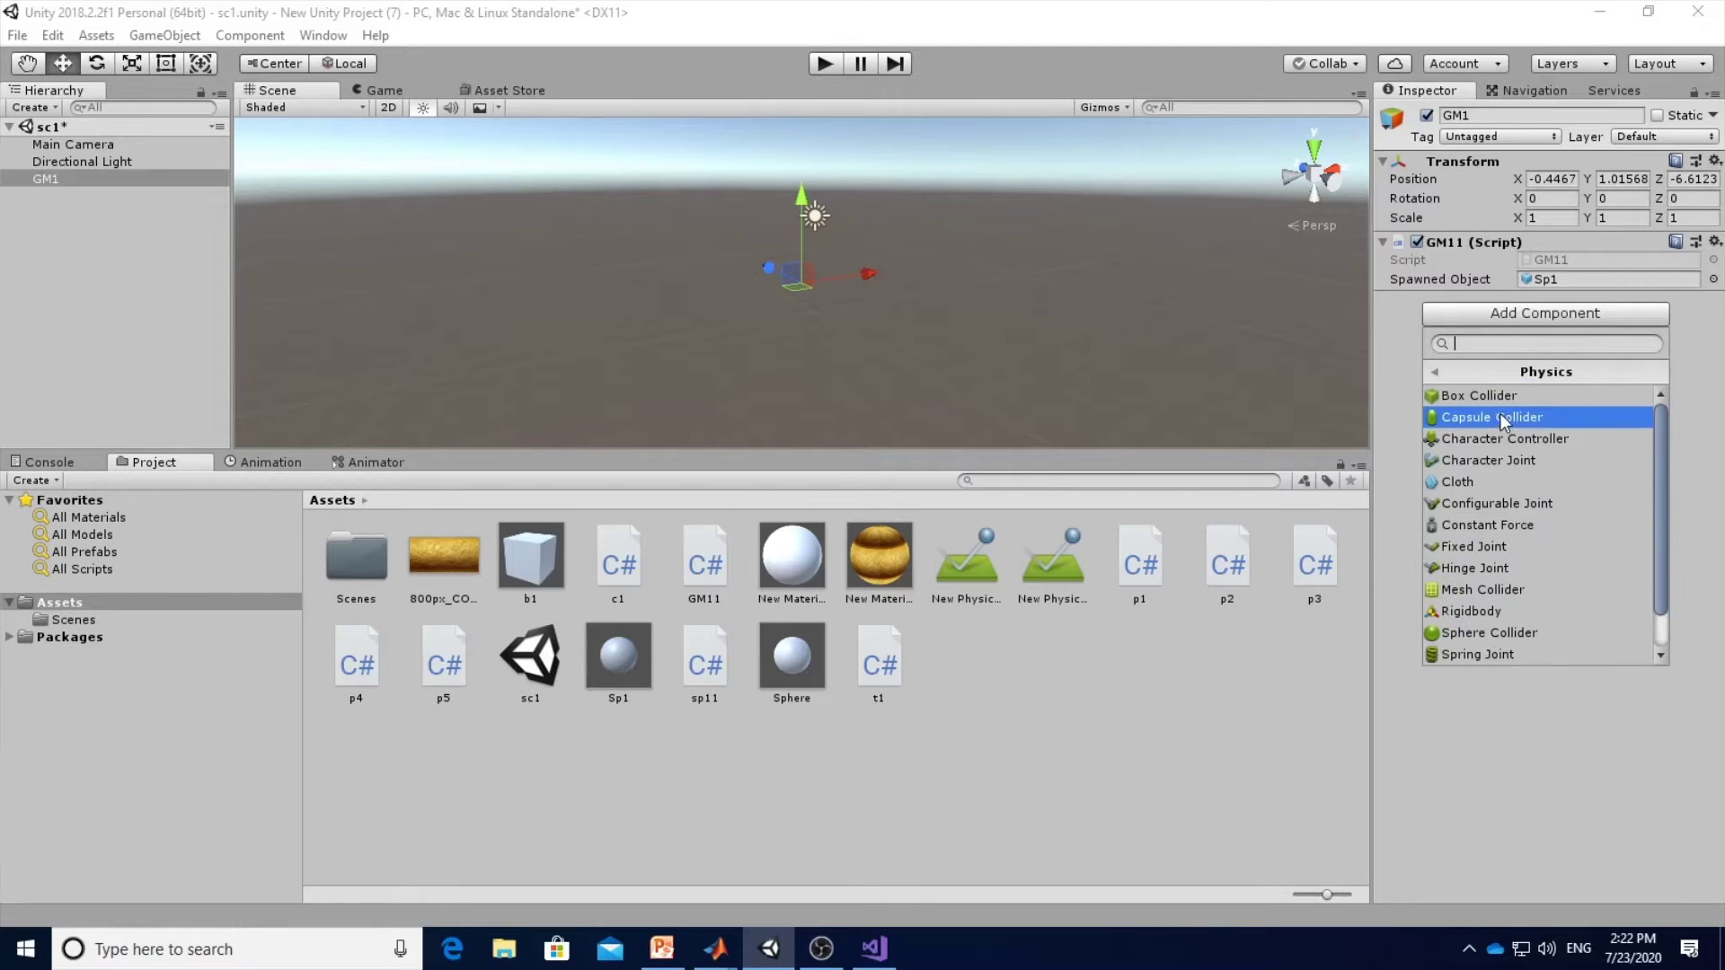
{"action": "scroll", "coordinate": [1497, 437], "scroll_direction": "up", "scroll_amount": 2}
{"action": "left_click", "coordinate": [1393, 460]}
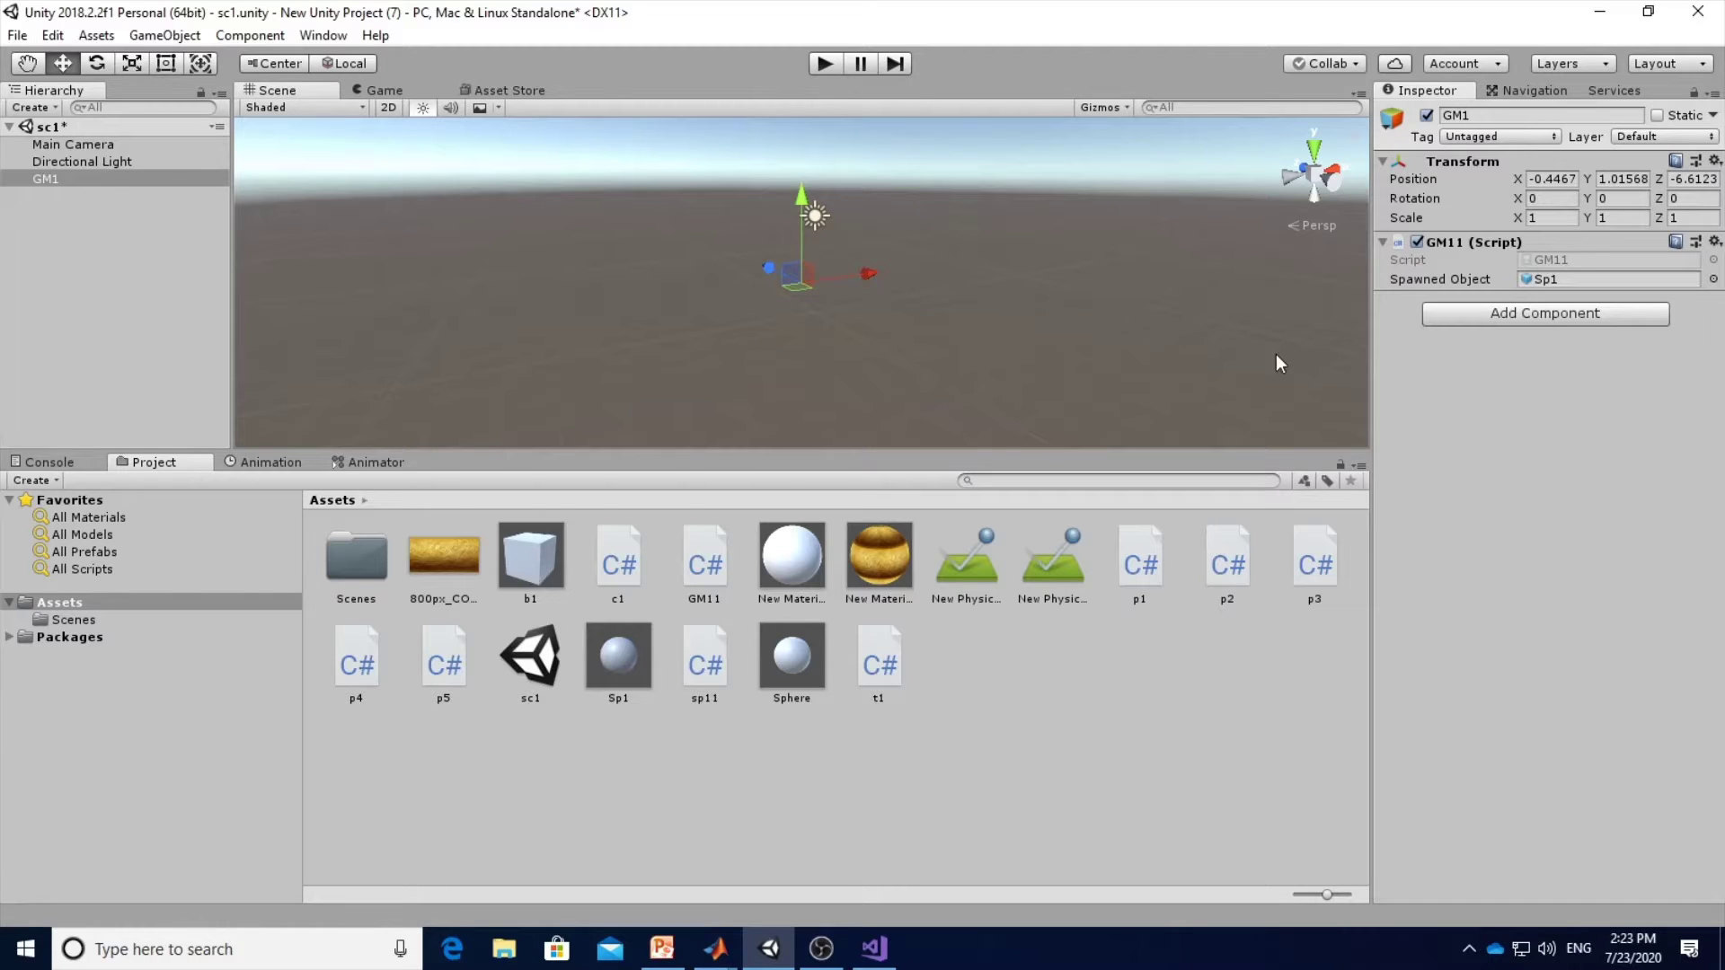
Create a 3D Cube and lift it to about Y 4.44.
{"action": "left_click", "coordinate": [110, 237]}
{"action": "left_click", "coordinate": [159, 40]}
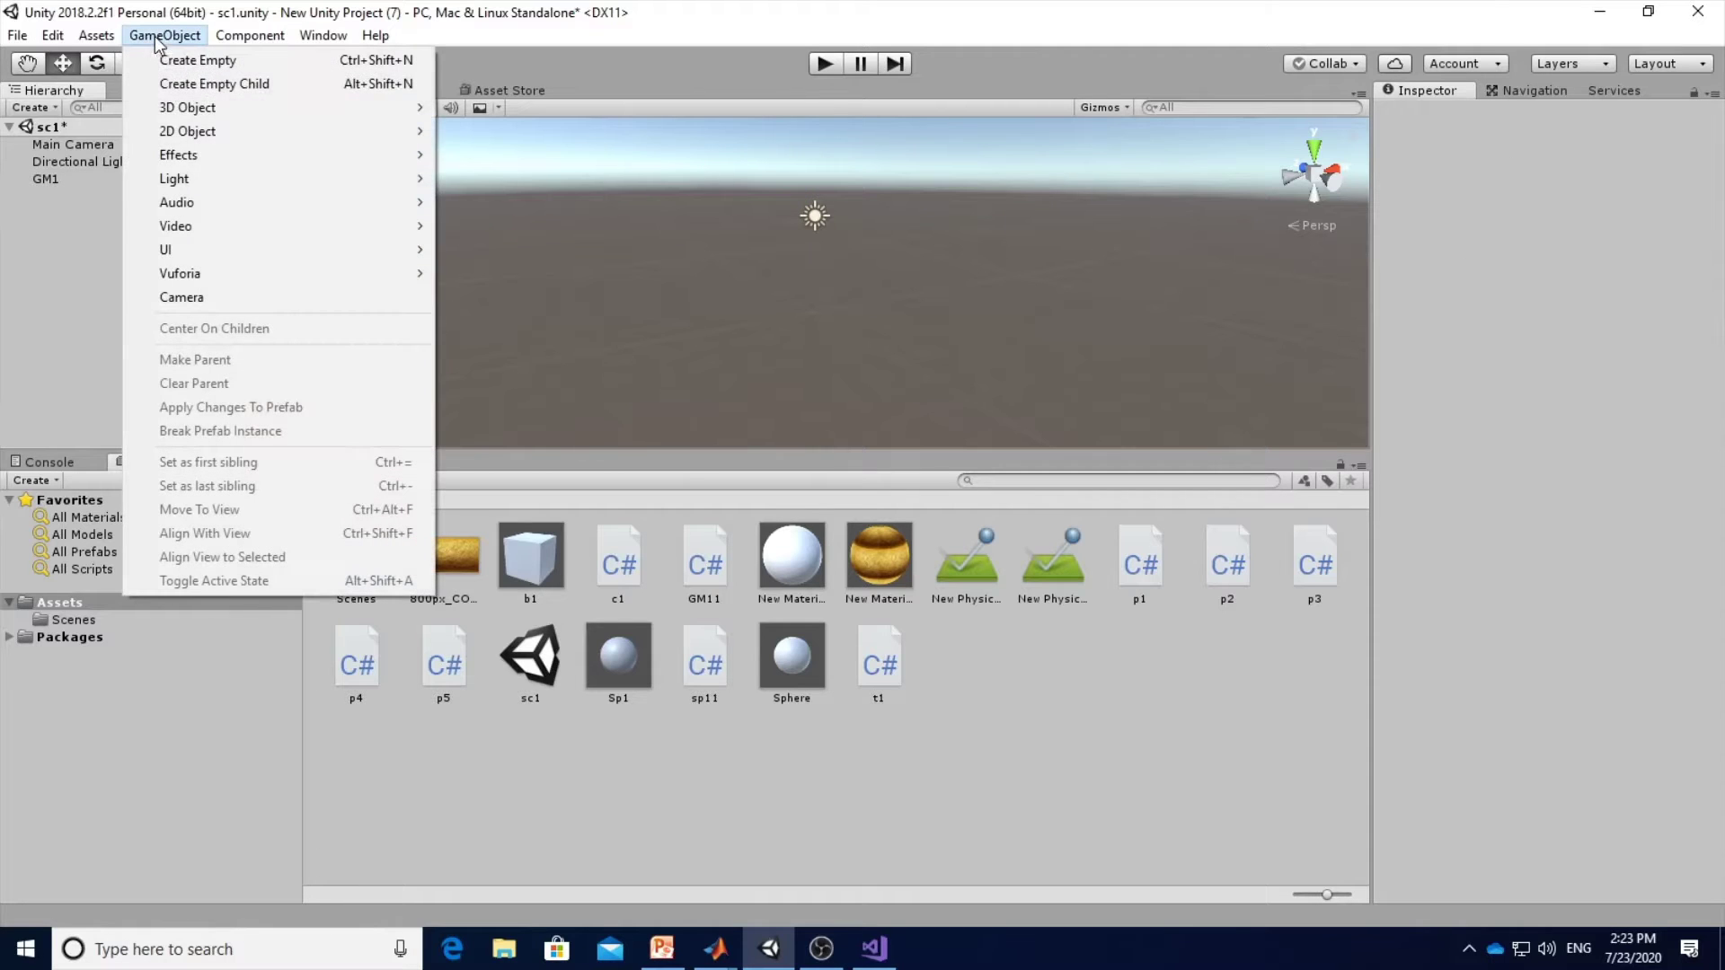
{"action": "mouse_move", "coordinate": [368, 123]}
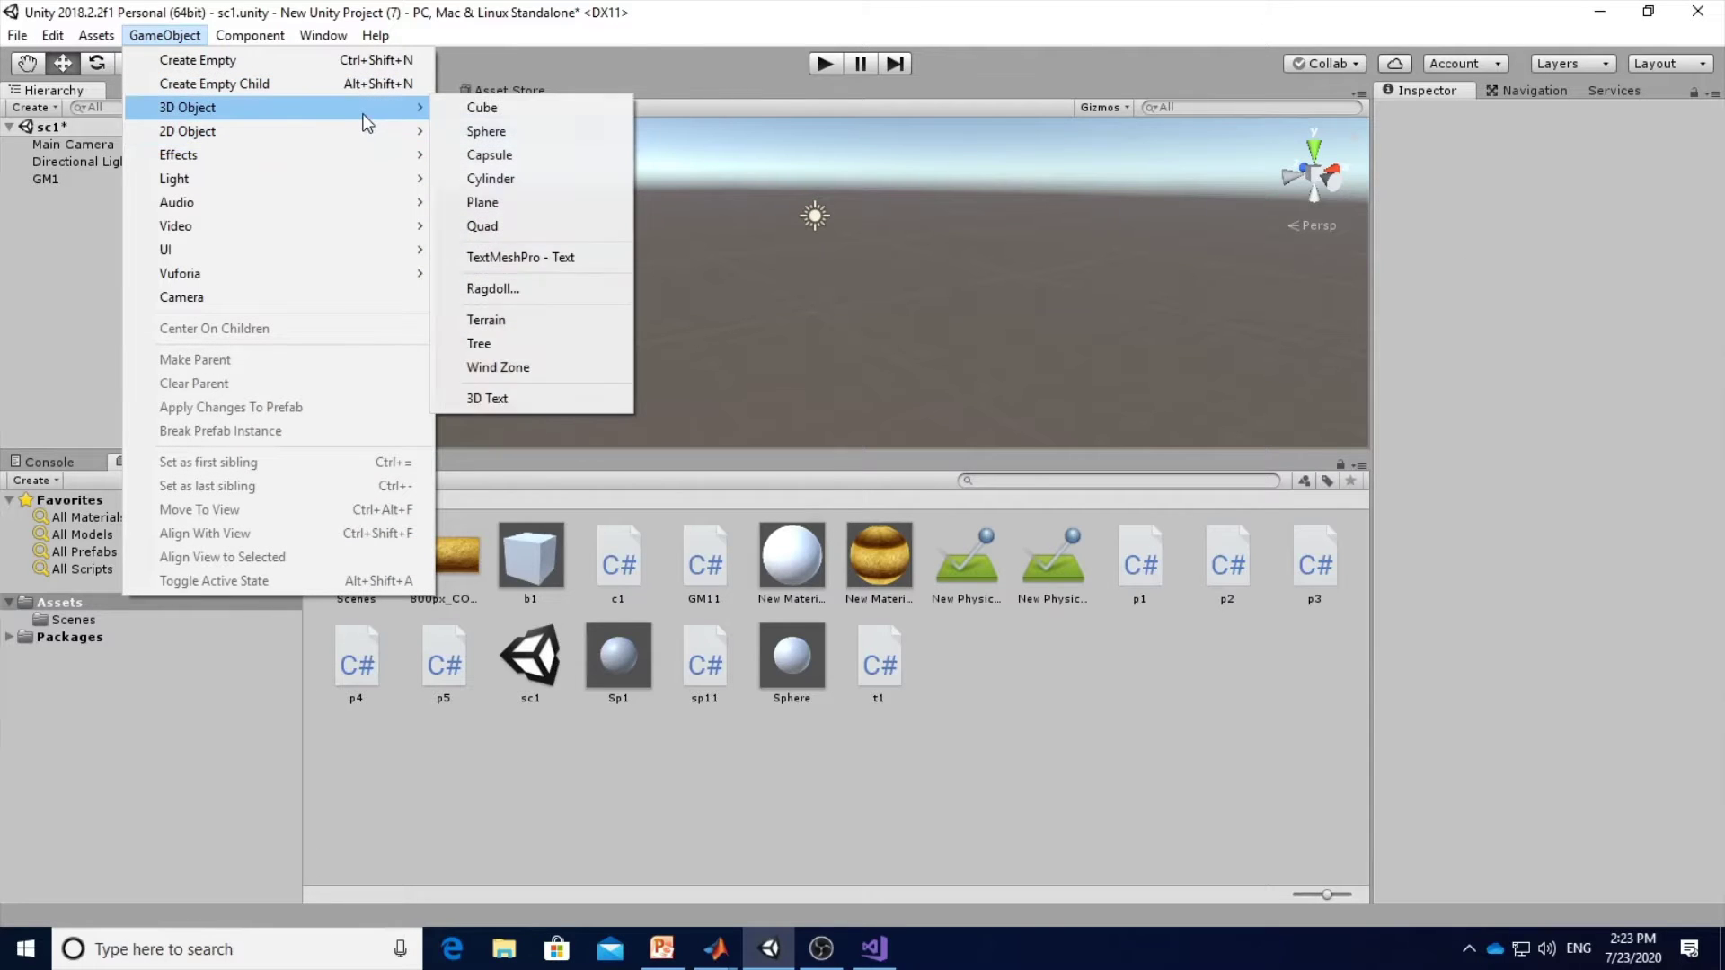
{"action": "left_click", "coordinate": [516, 114]}
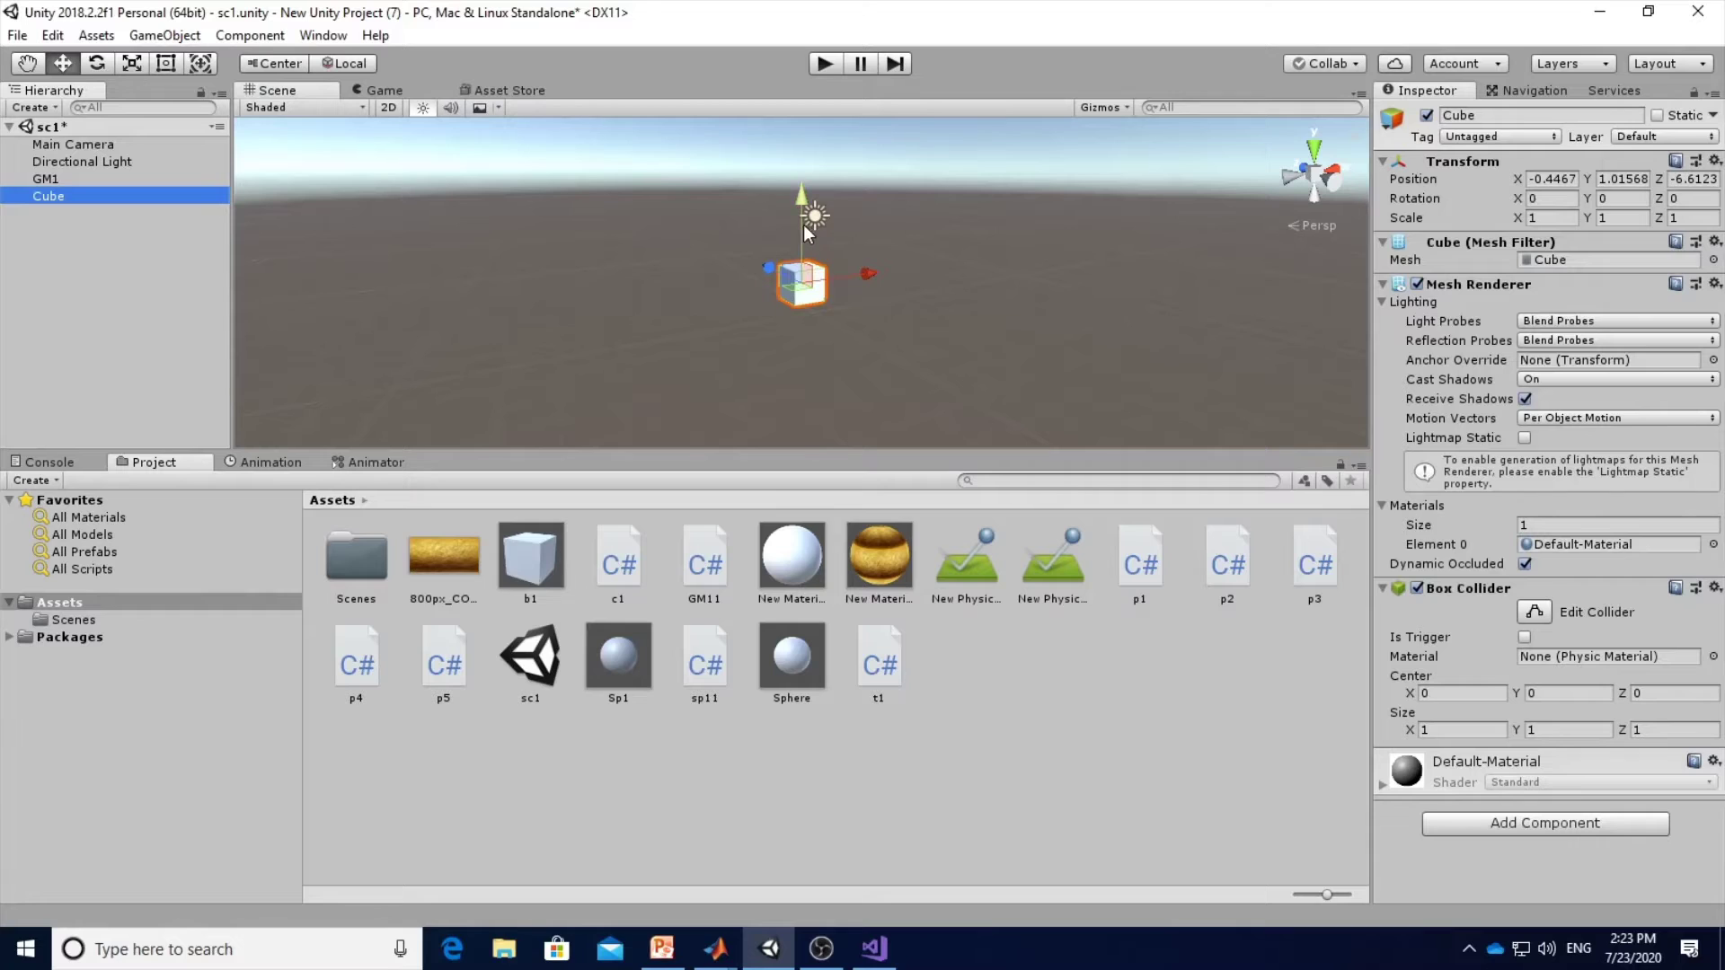
{"action": "left_click_drag", "start_coordinate": [803, 230], "coordinate": [811, 126]}
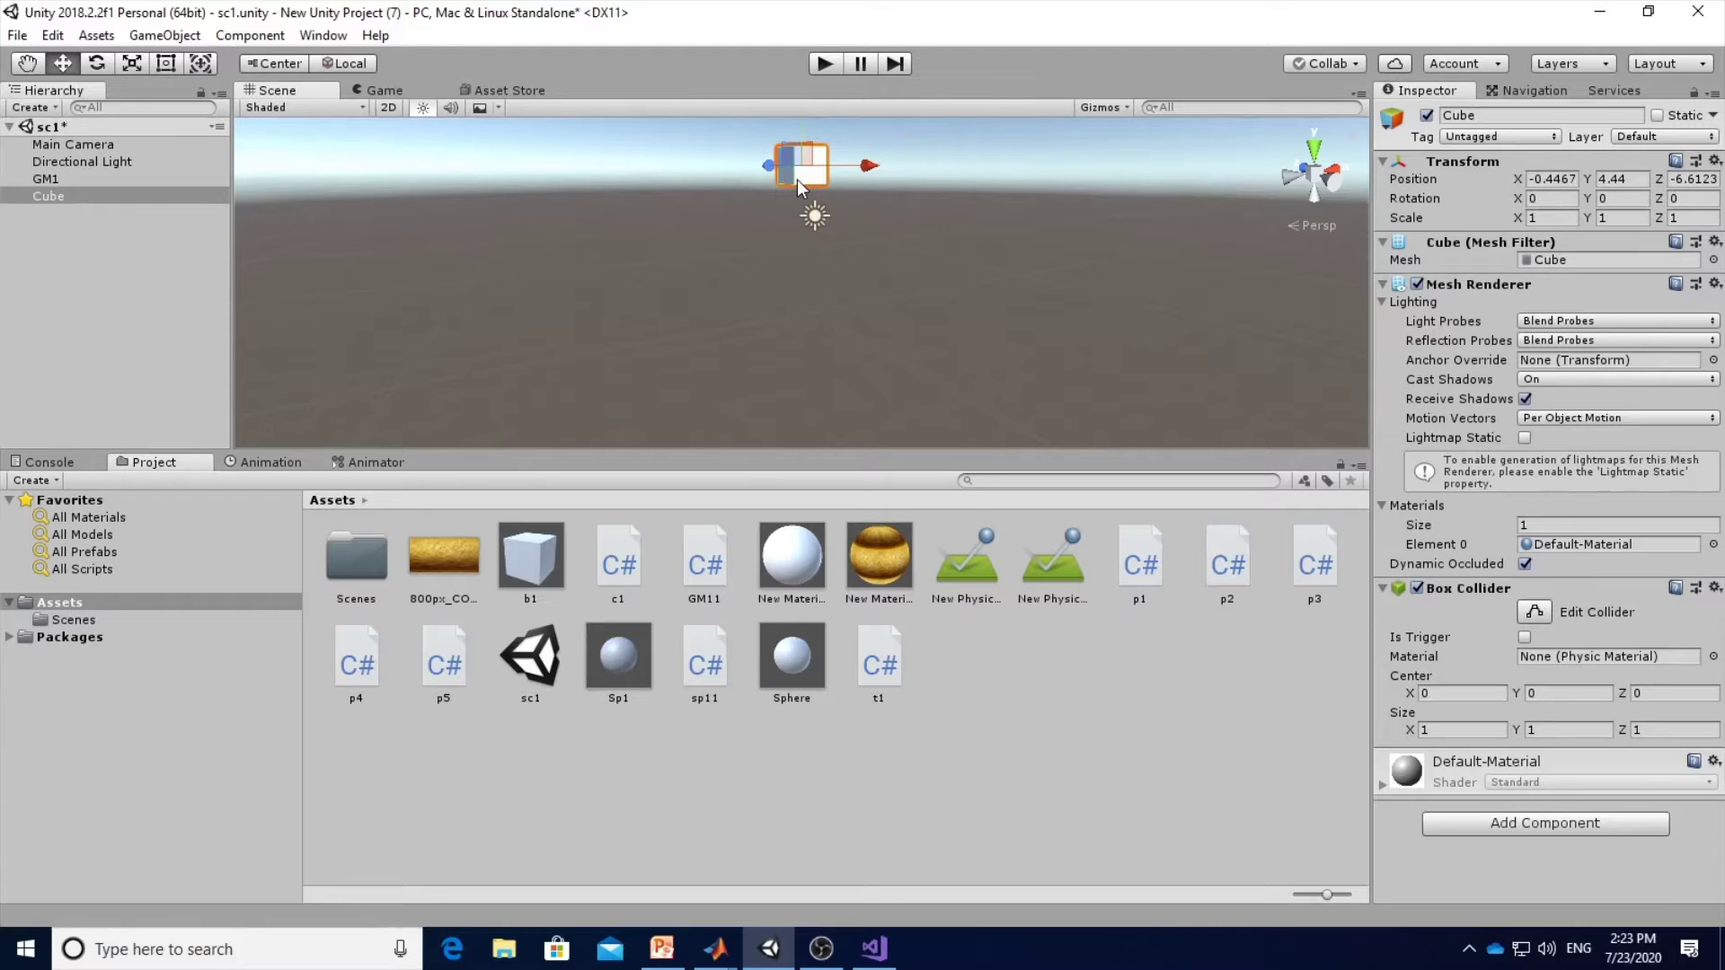
Attach a new script named p6 to the cube.
{"action": "left_click", "coordinate": [1532, 821]}
{"action": "scroll", "coordinate": [1577, 772], "scroll_direction": "down", "scroll_amount": 5}
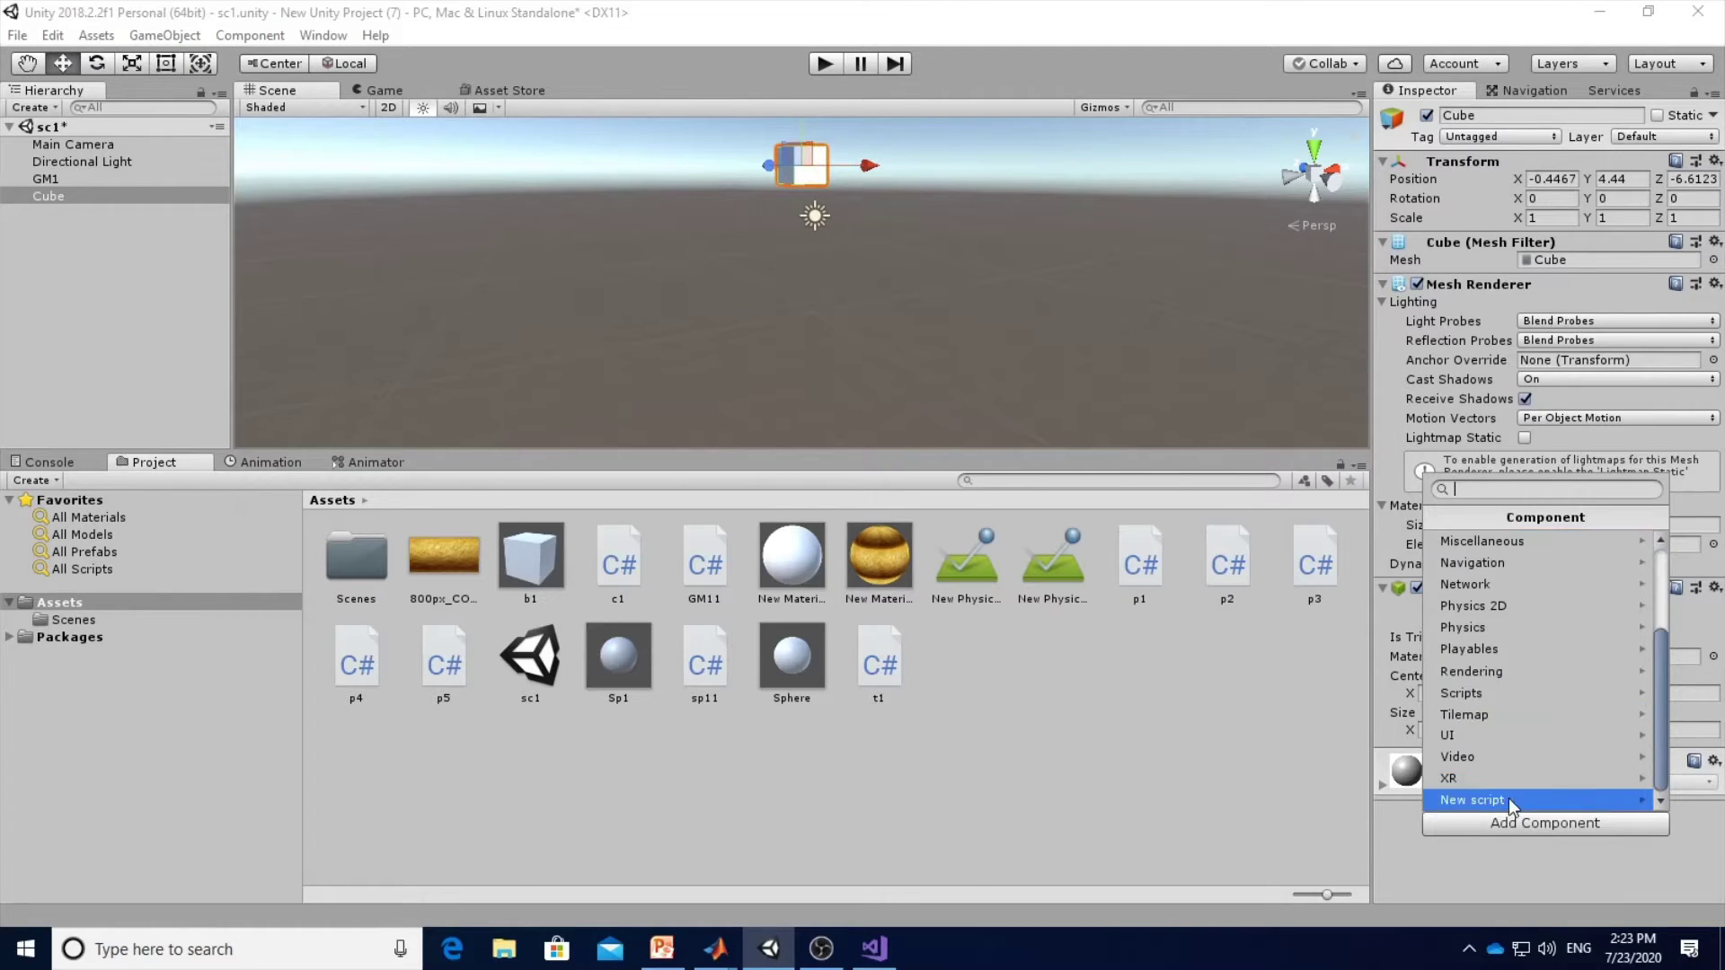
{"action": "left_click", "coordinate": [1508, 800]}
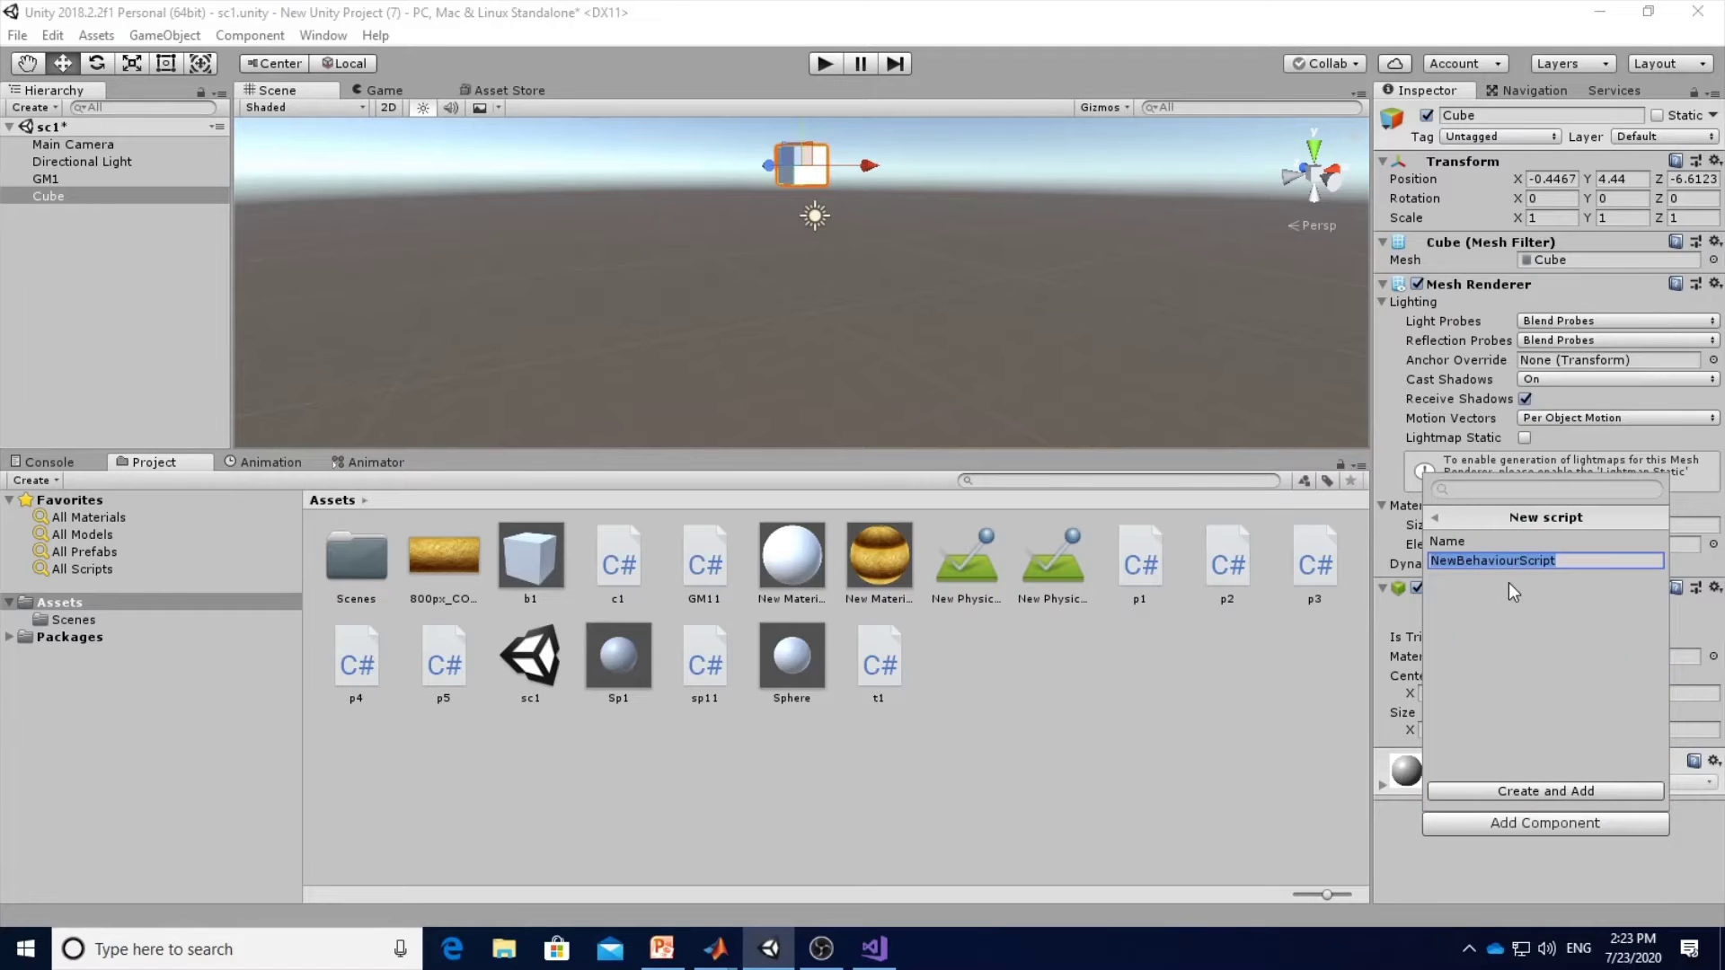
{"action": "type", "text": "p"}
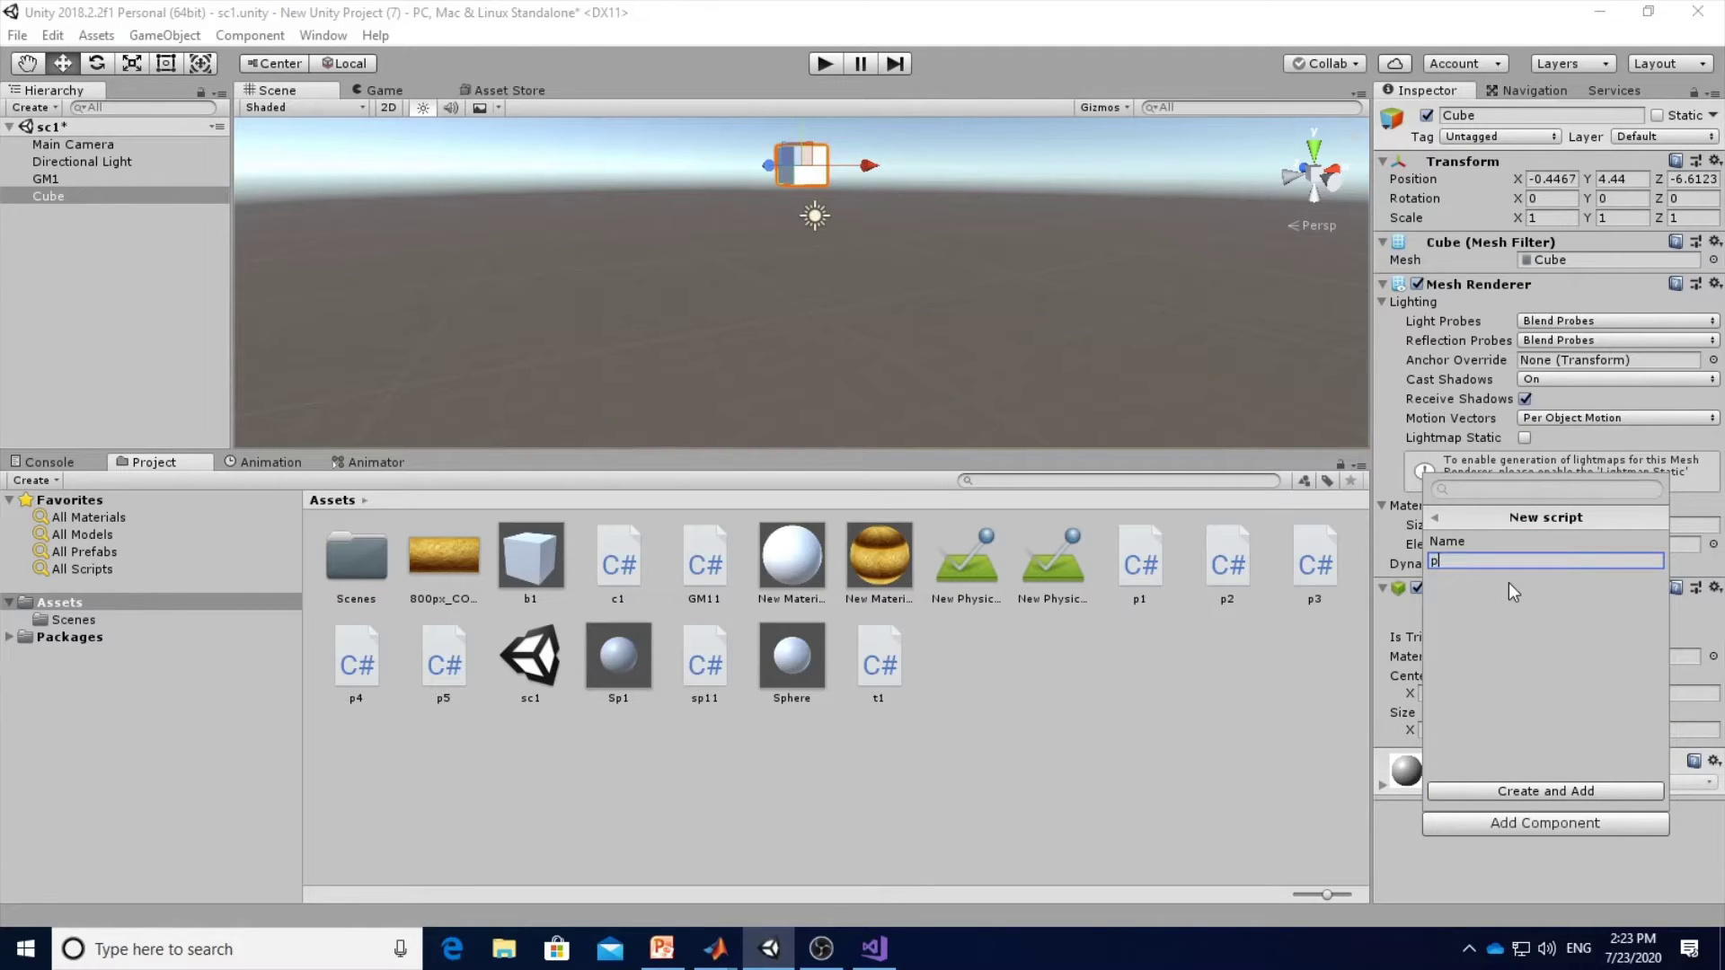
{"action": "type", "text": "6"}
{"action": "left_click", "coordinate": [1502, 796]}
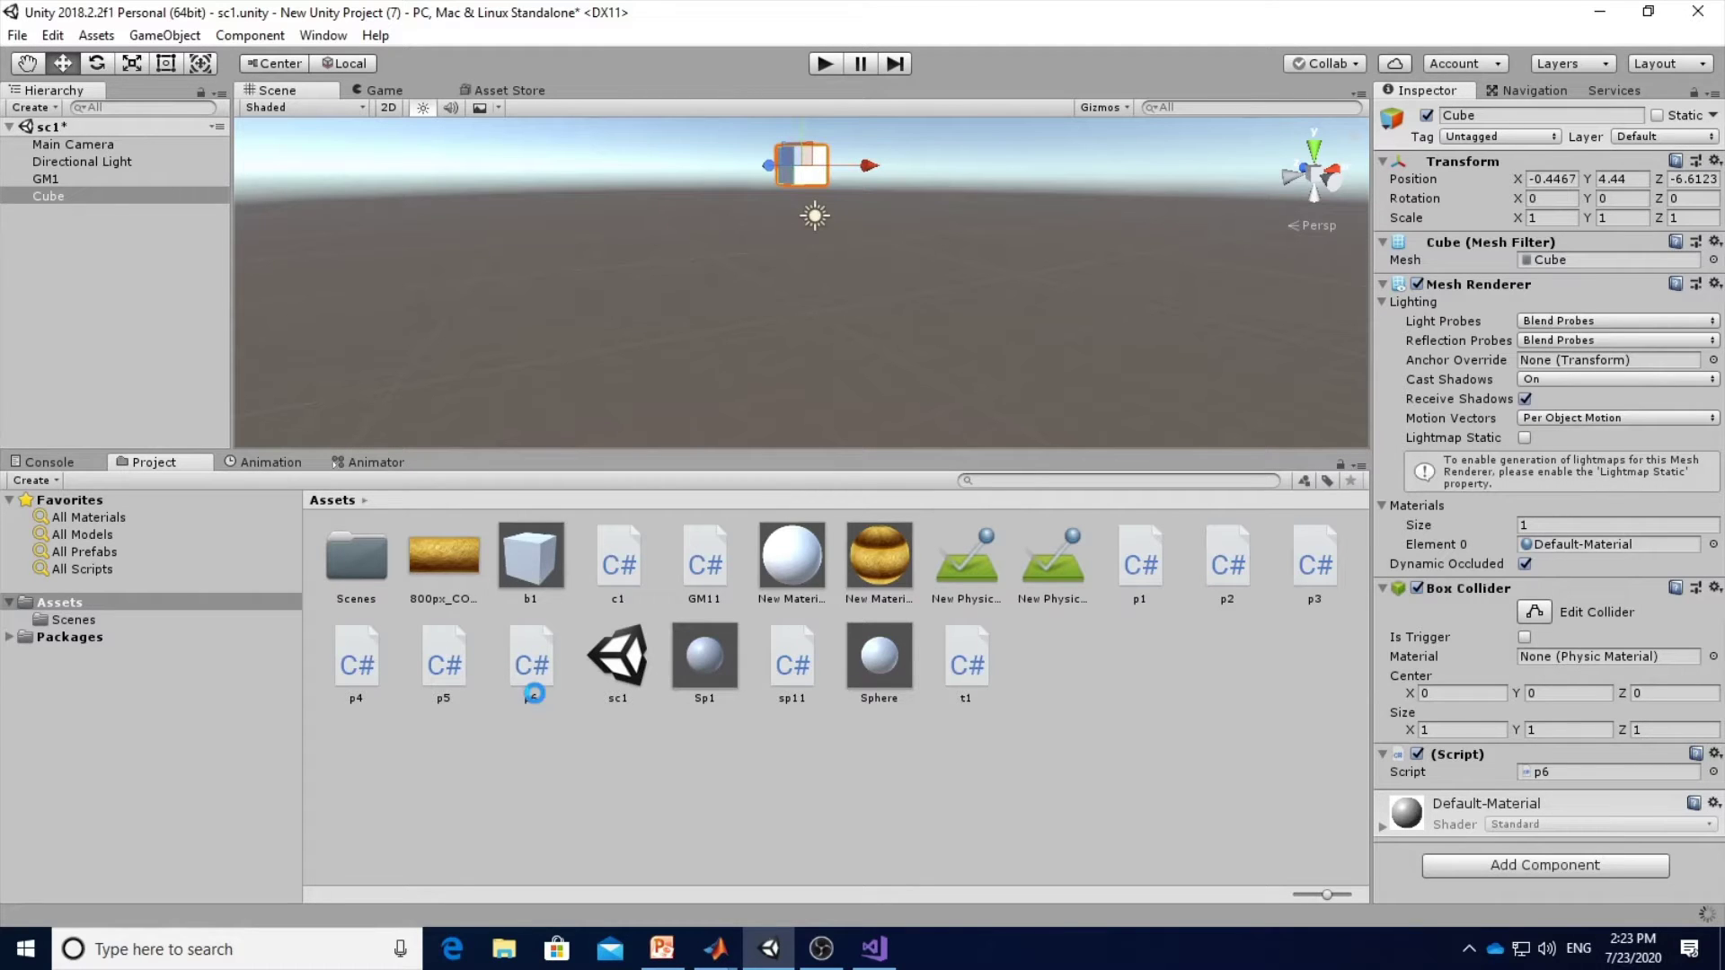
Open the p6 script in Visual Studio and reload the changed project.
{"action": "double_click", "coordinate": [536, 694]}
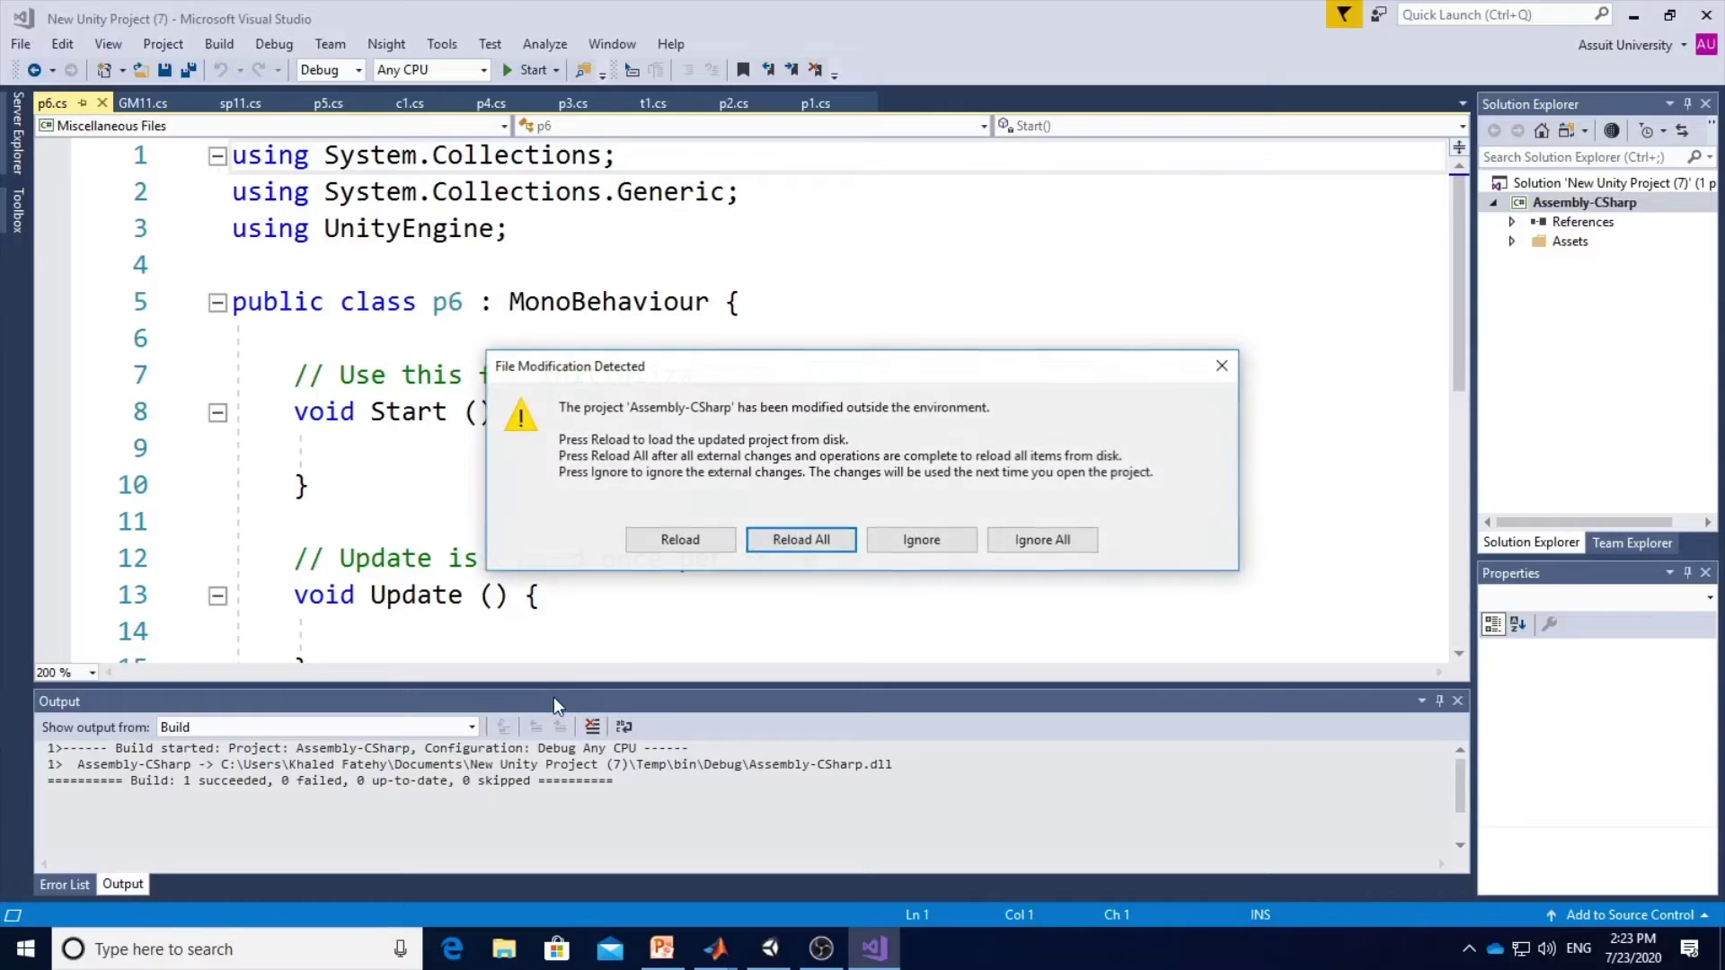
{"action": "left_click", "coordinate": [807, 536]}
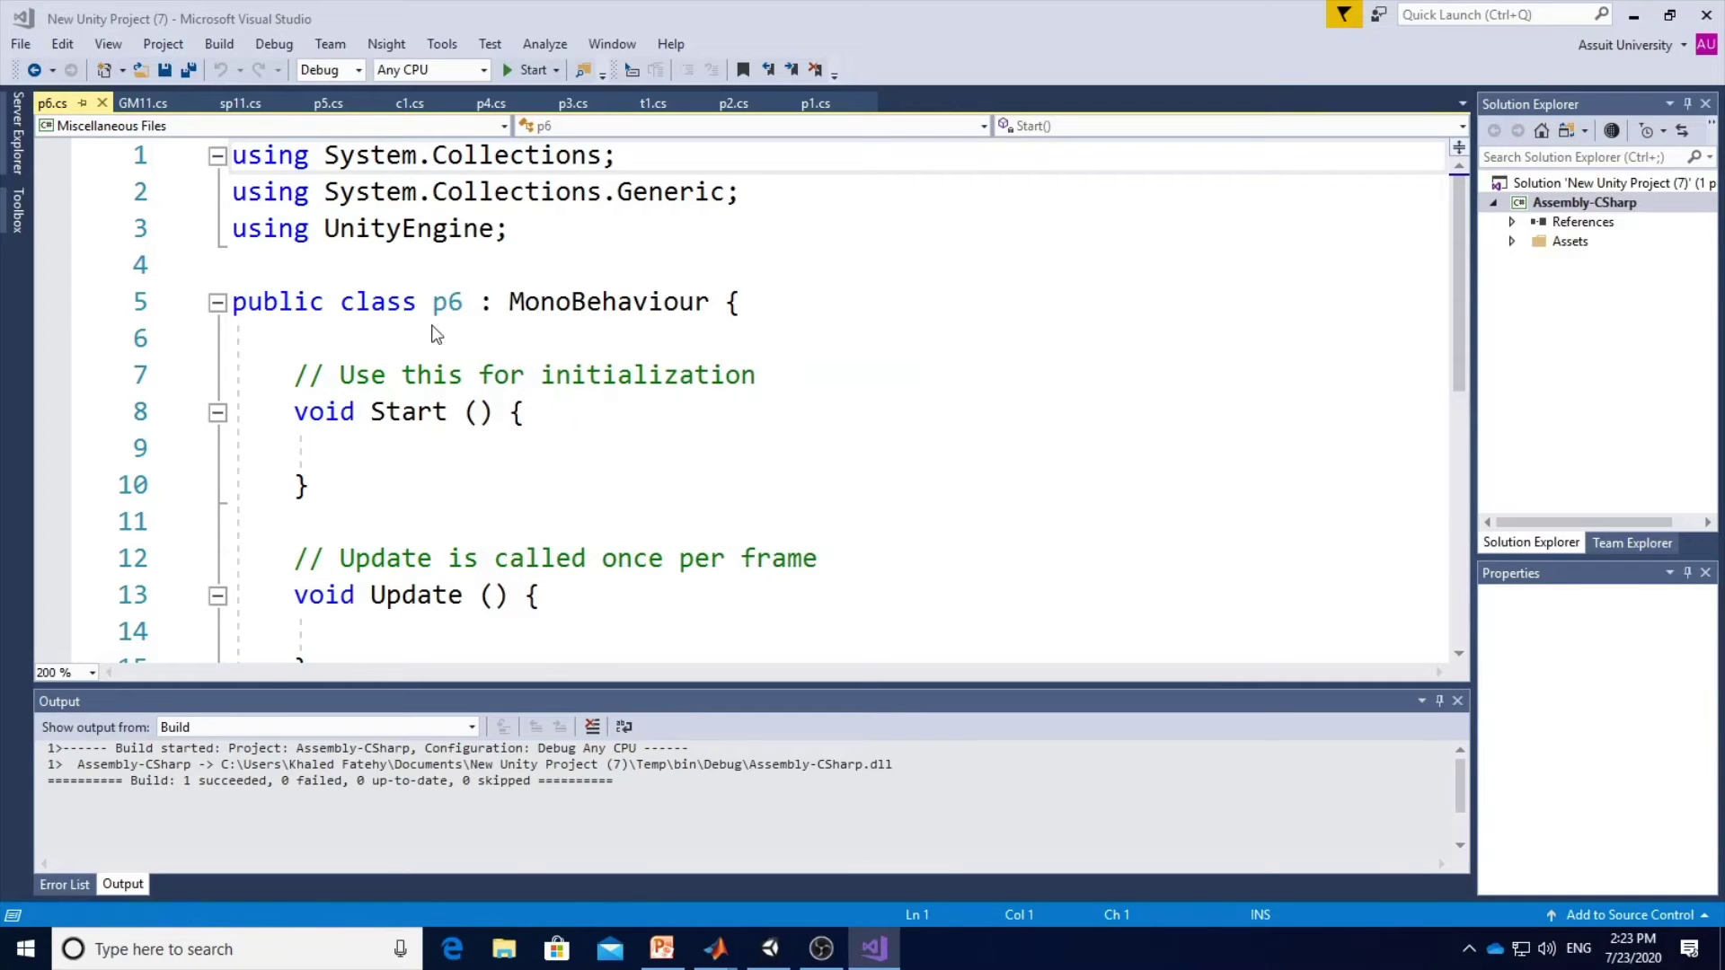
{"action": "left_click", "coordinate": [361, 269]}
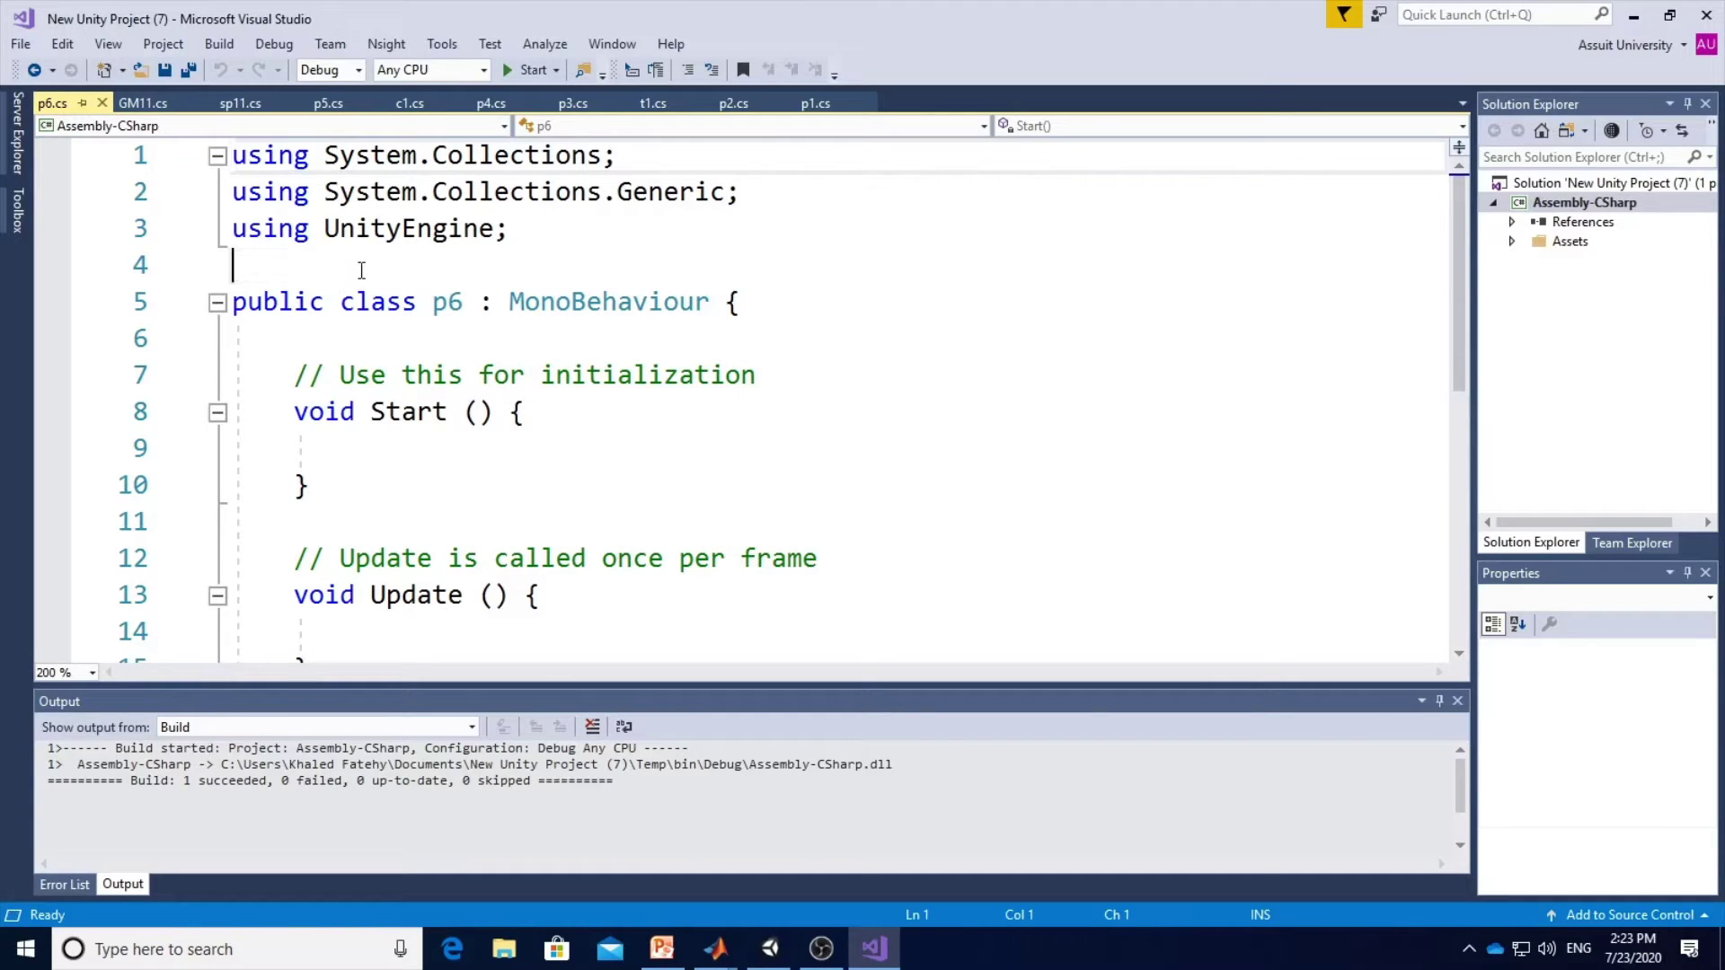
Declare public bool f1=false in the p6 class.
{"action": "left_click", "coordinate": [351, 334]}
{"action": "key", "text": "BackSpace"}
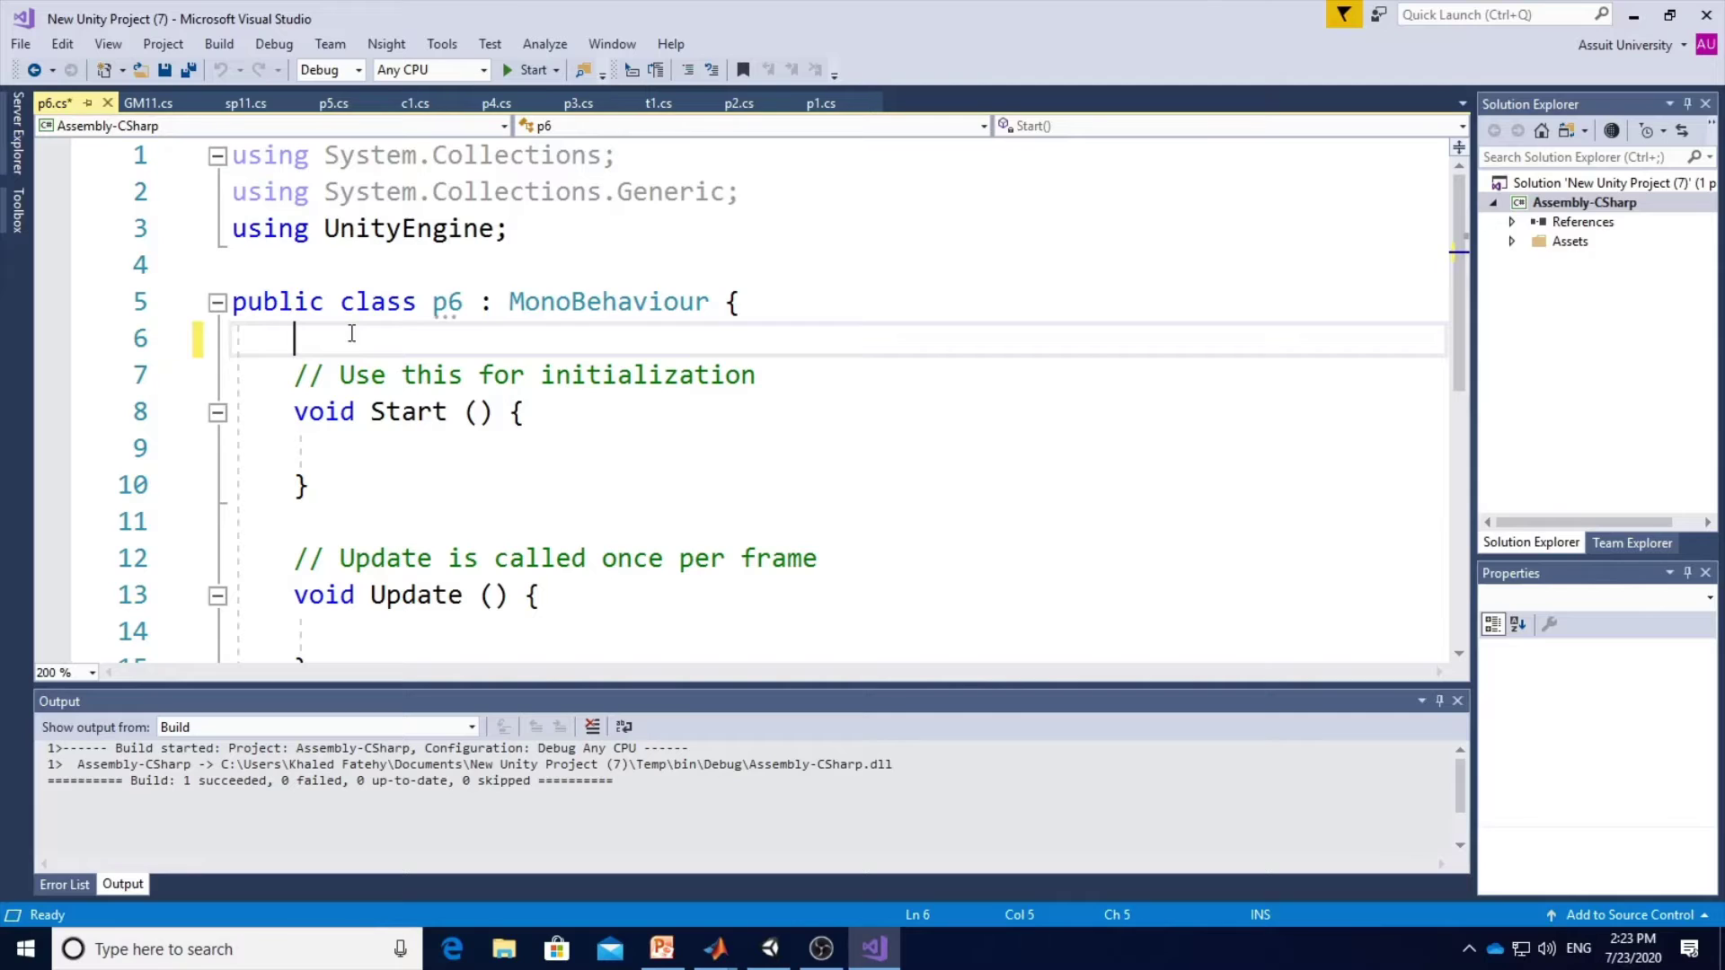
{"action": "type", "text": "pub"}
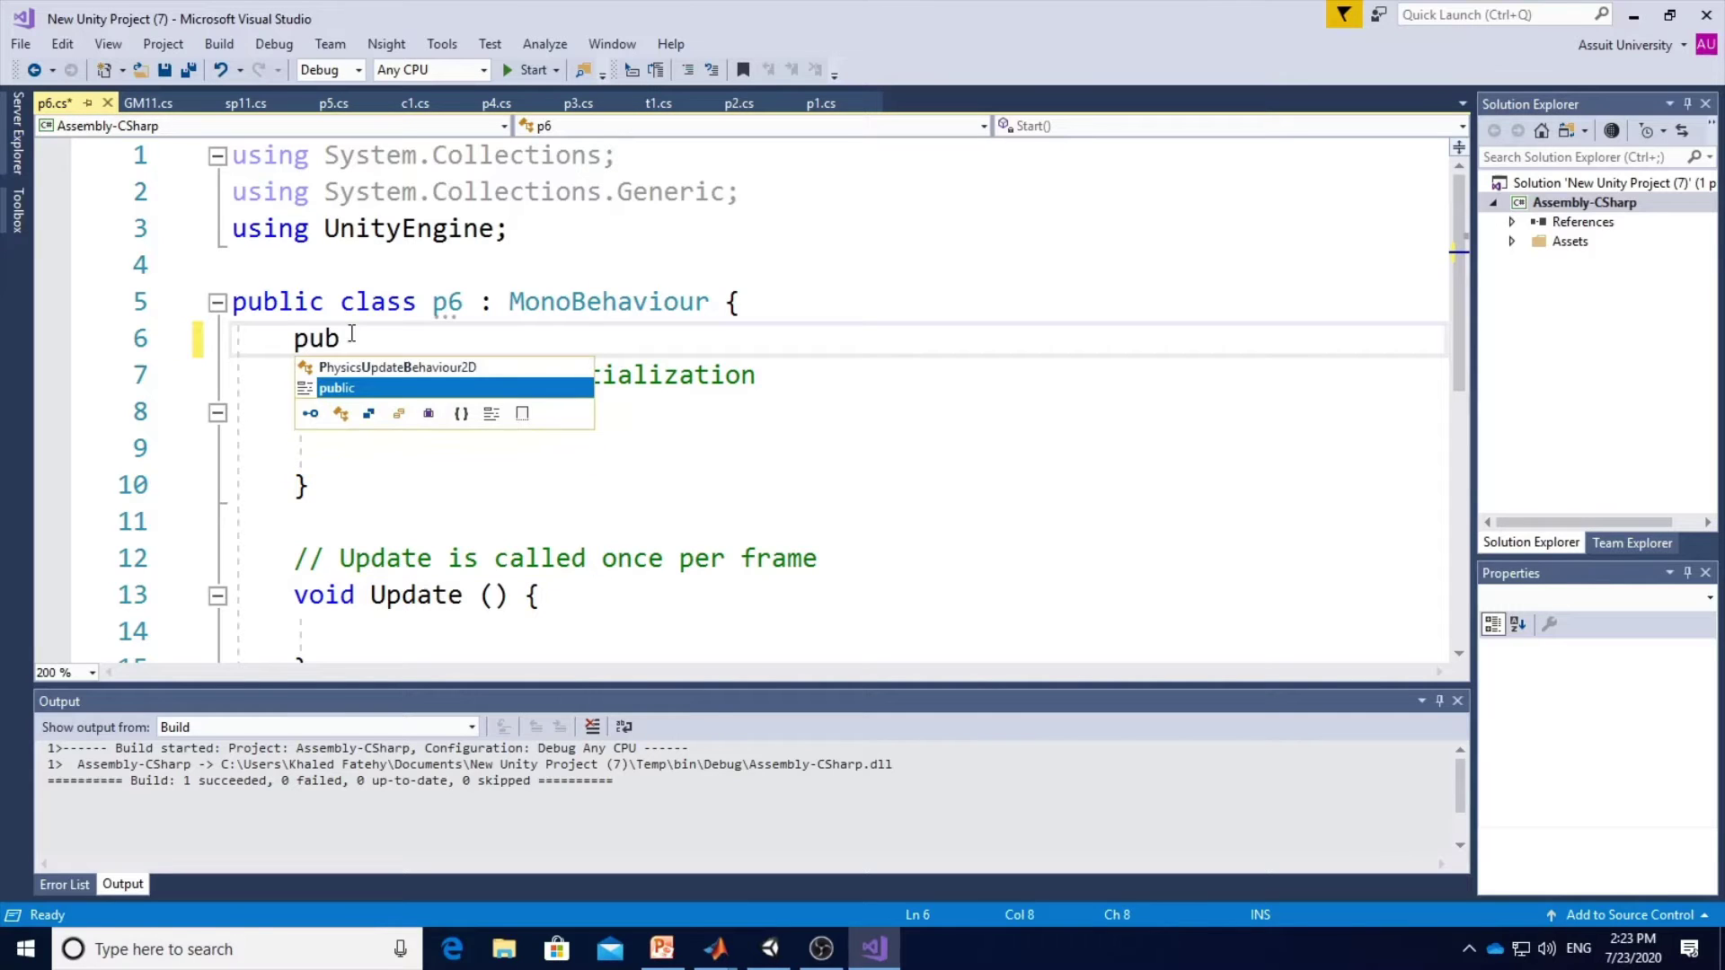
{"action": "type", "text": "lic;ic"}
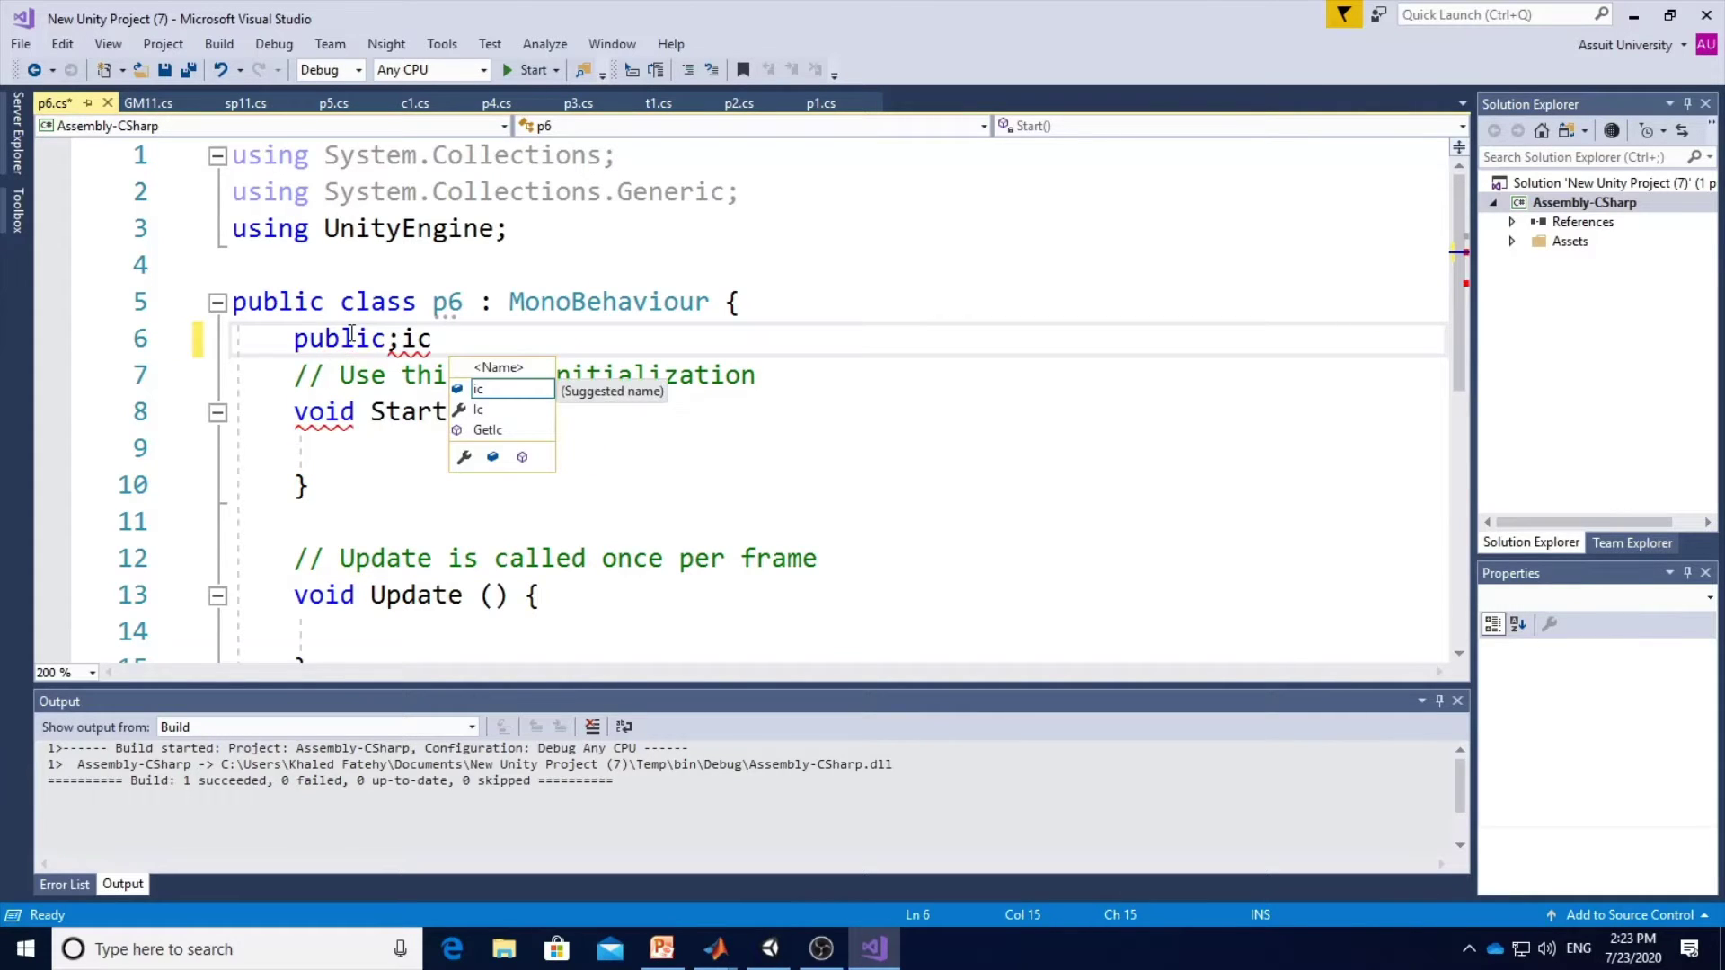
{"action": "key", "text": "BackSpace"}
{"action": "key", "text": "BackSpace"}
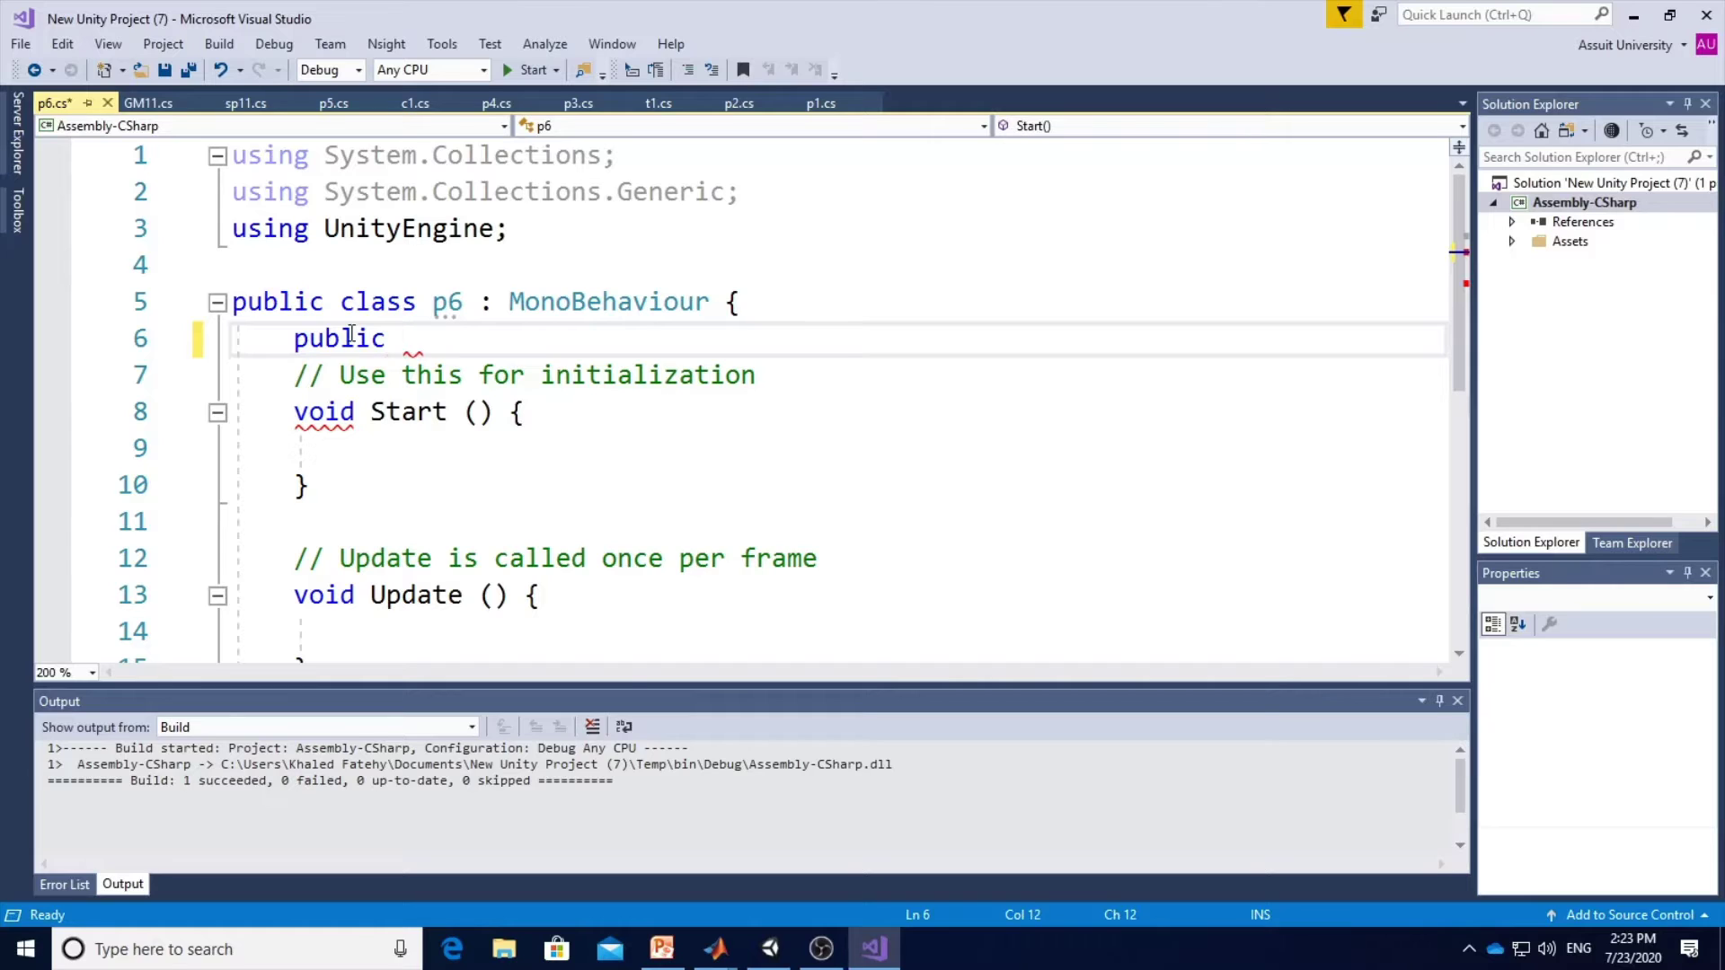
{"action": "type", "text": "bool "}
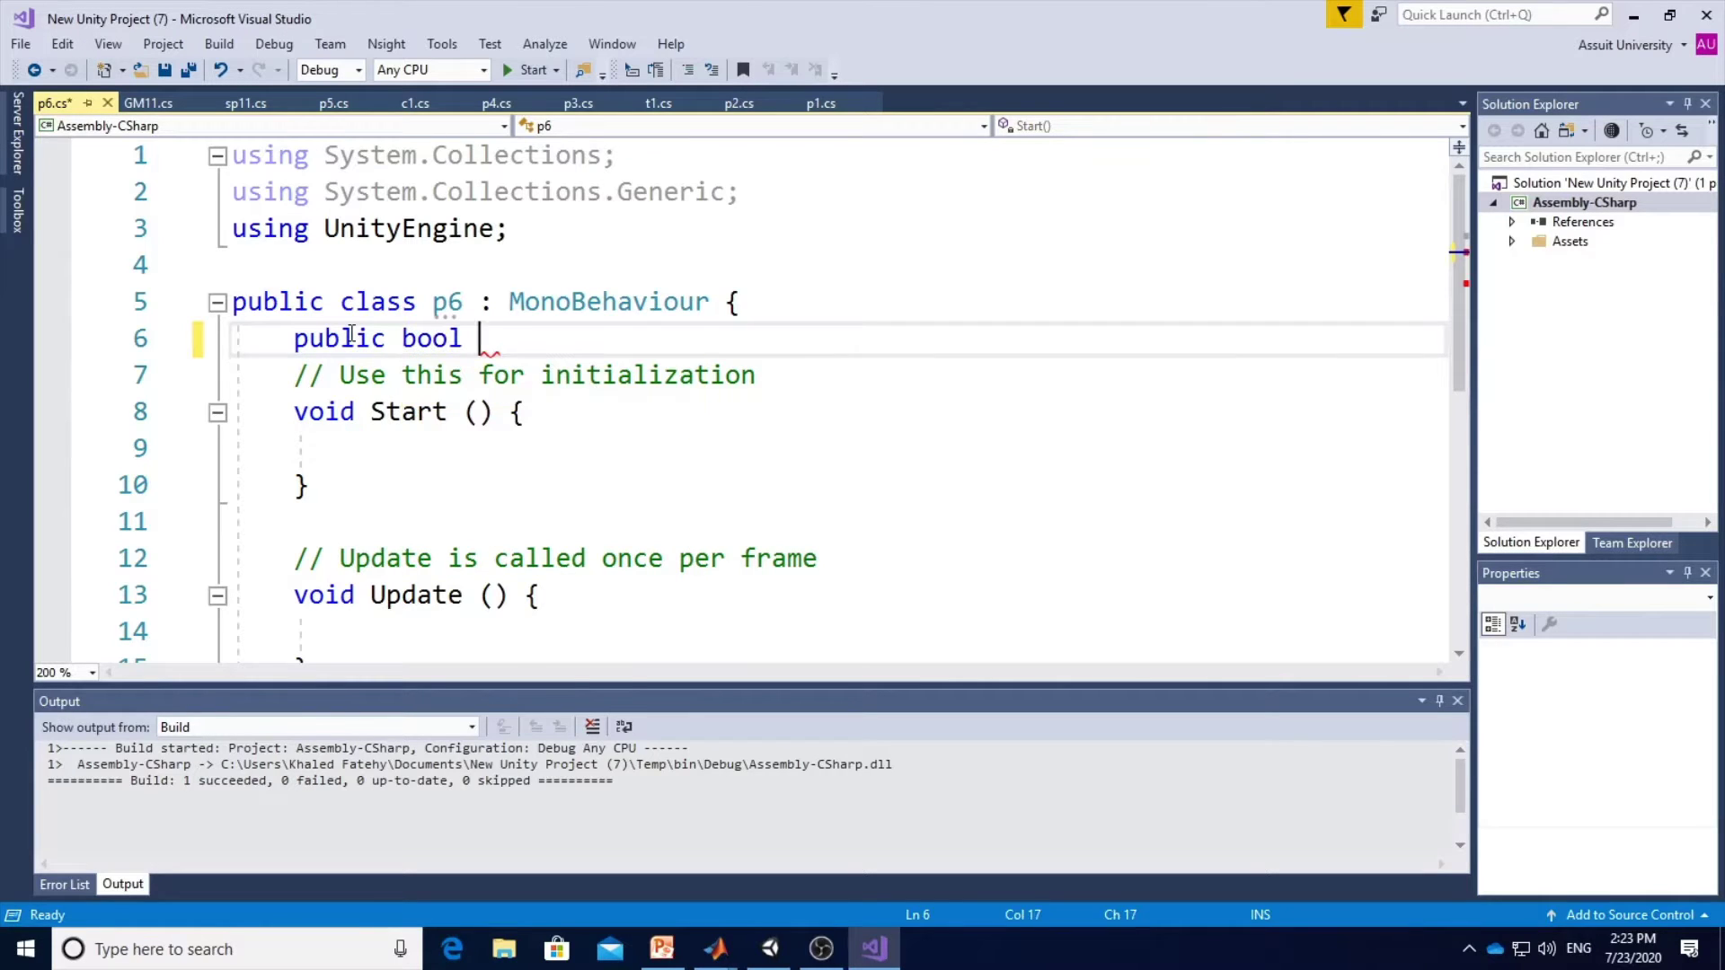
{"action": "type", "text": "f1"}
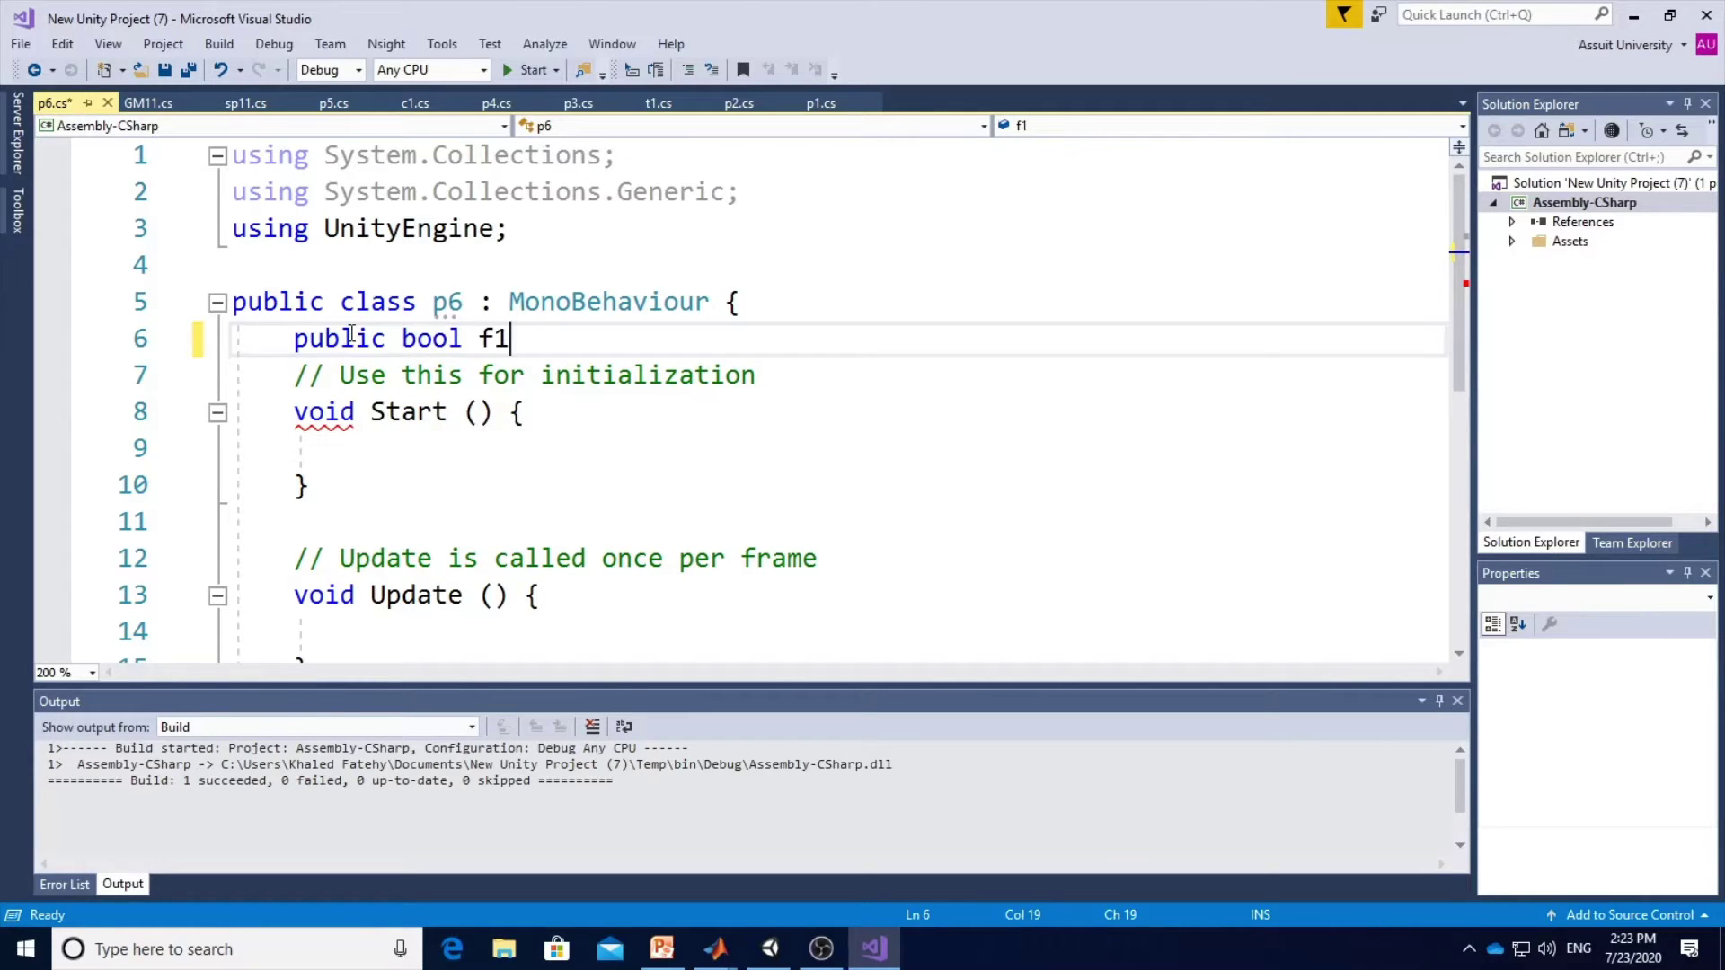
{"action": "type", "text": "=false;"}
{"action": "type", "text": "="}
{"action": "type", "text": "false"}
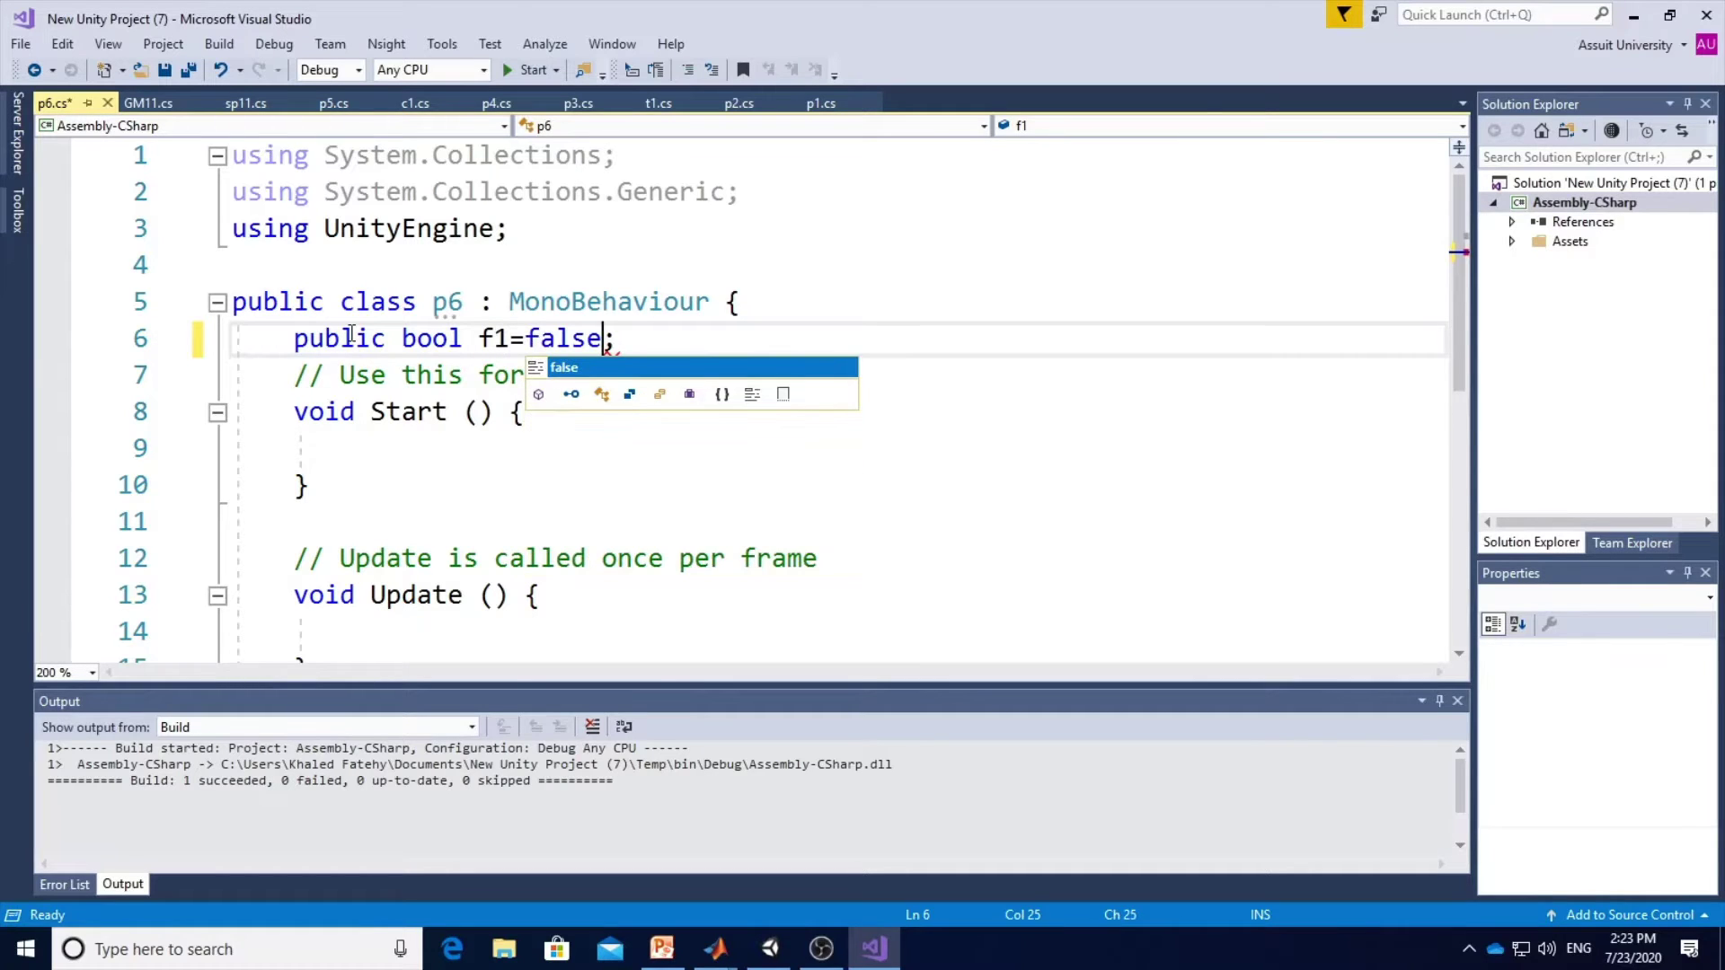
{"action": "left_click", "coordinate": [377, 485]}
Add an empty if (f1) block inside Update, then bring up the Adding Components slide.
{"action": "scroll", "coordinate": [469, 534], "scroll_direction": "down", "scroll_amount": 1}
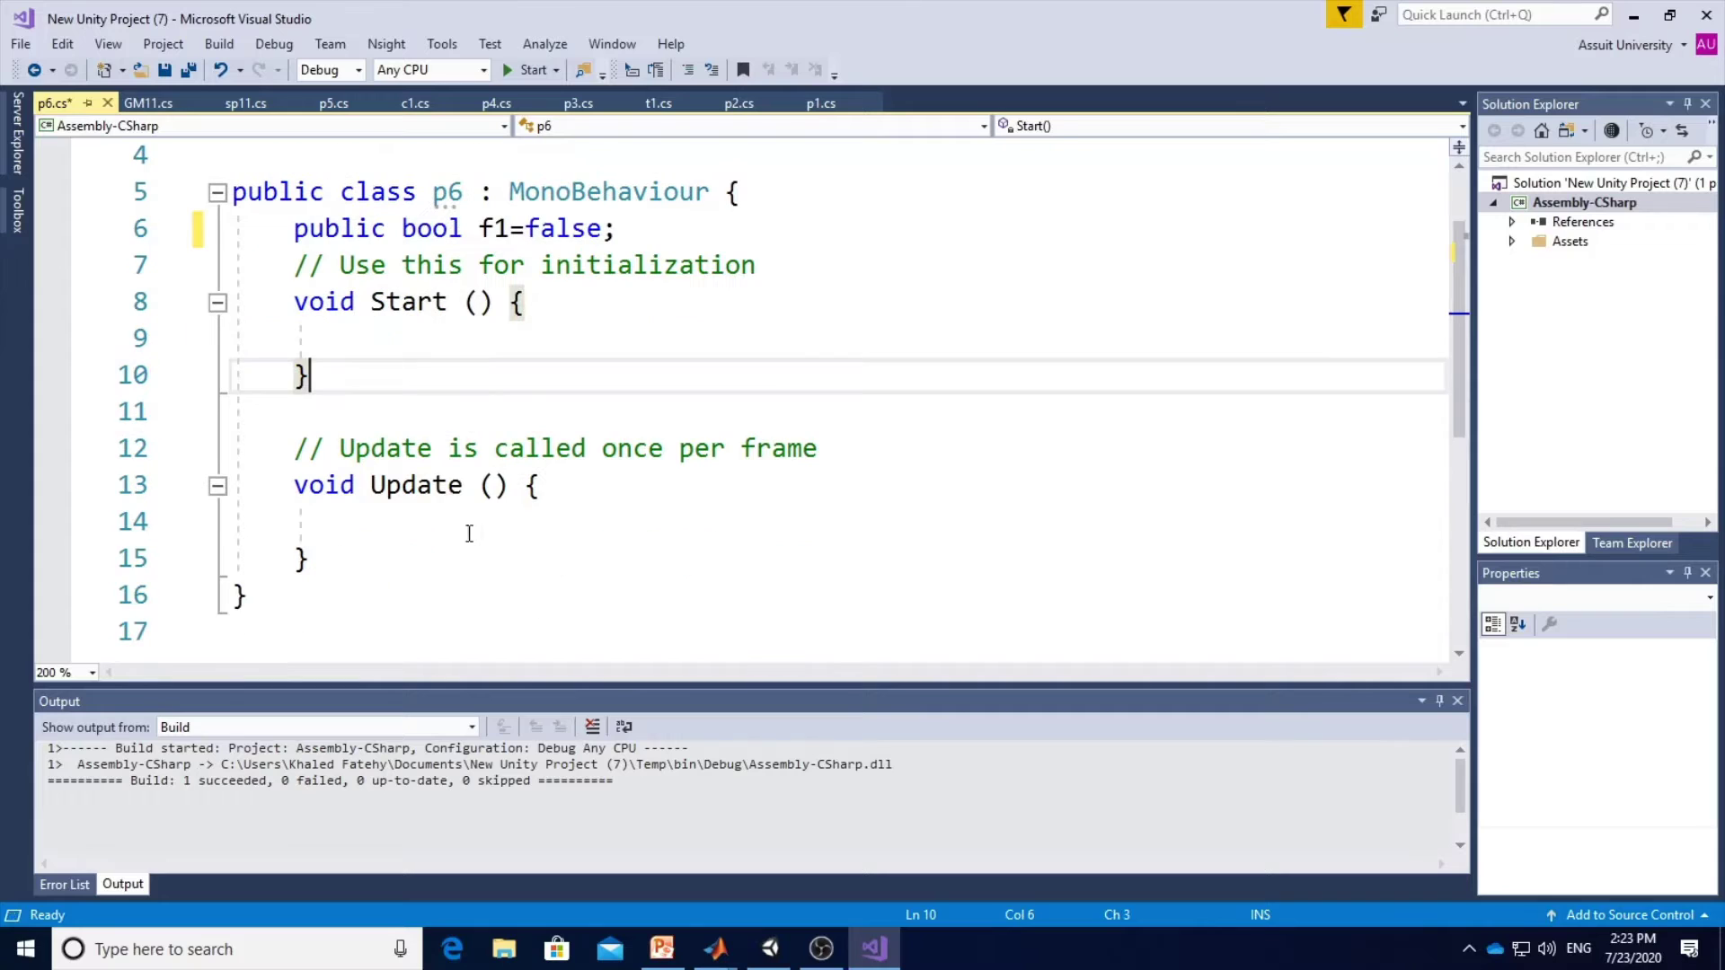
{"action": "left_click", "coordinate": [410, 522]}
{"action": "type", "text": "if"}
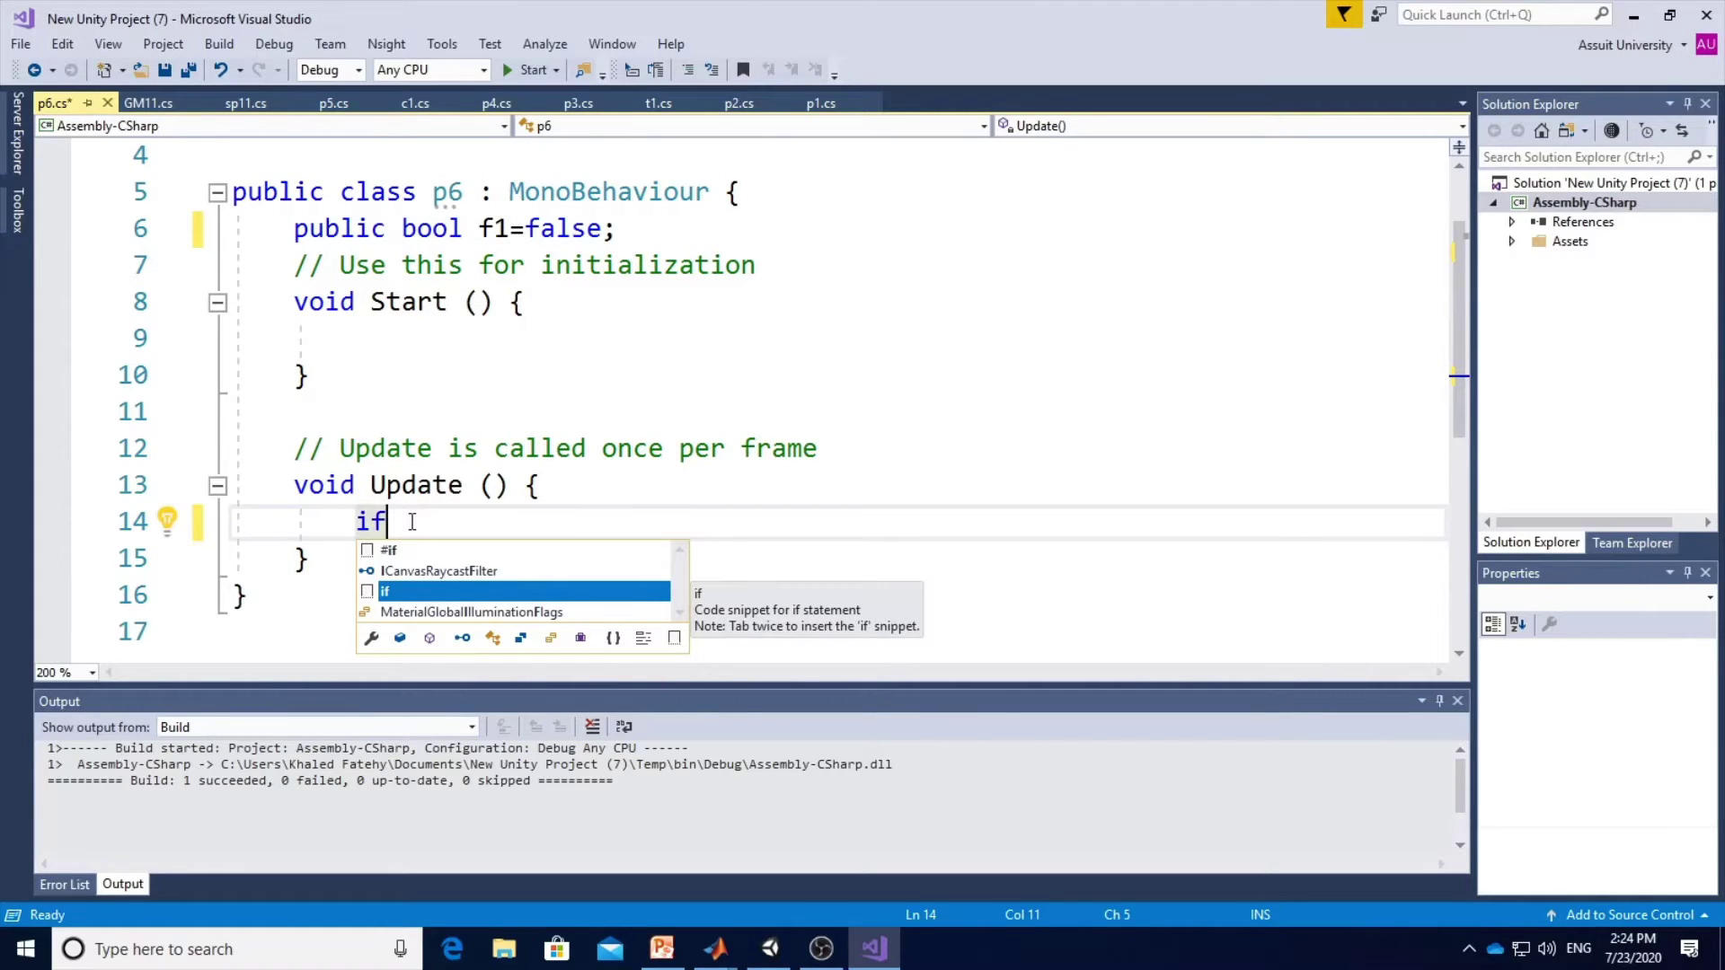
{"action": "type", "text": "(f1"}
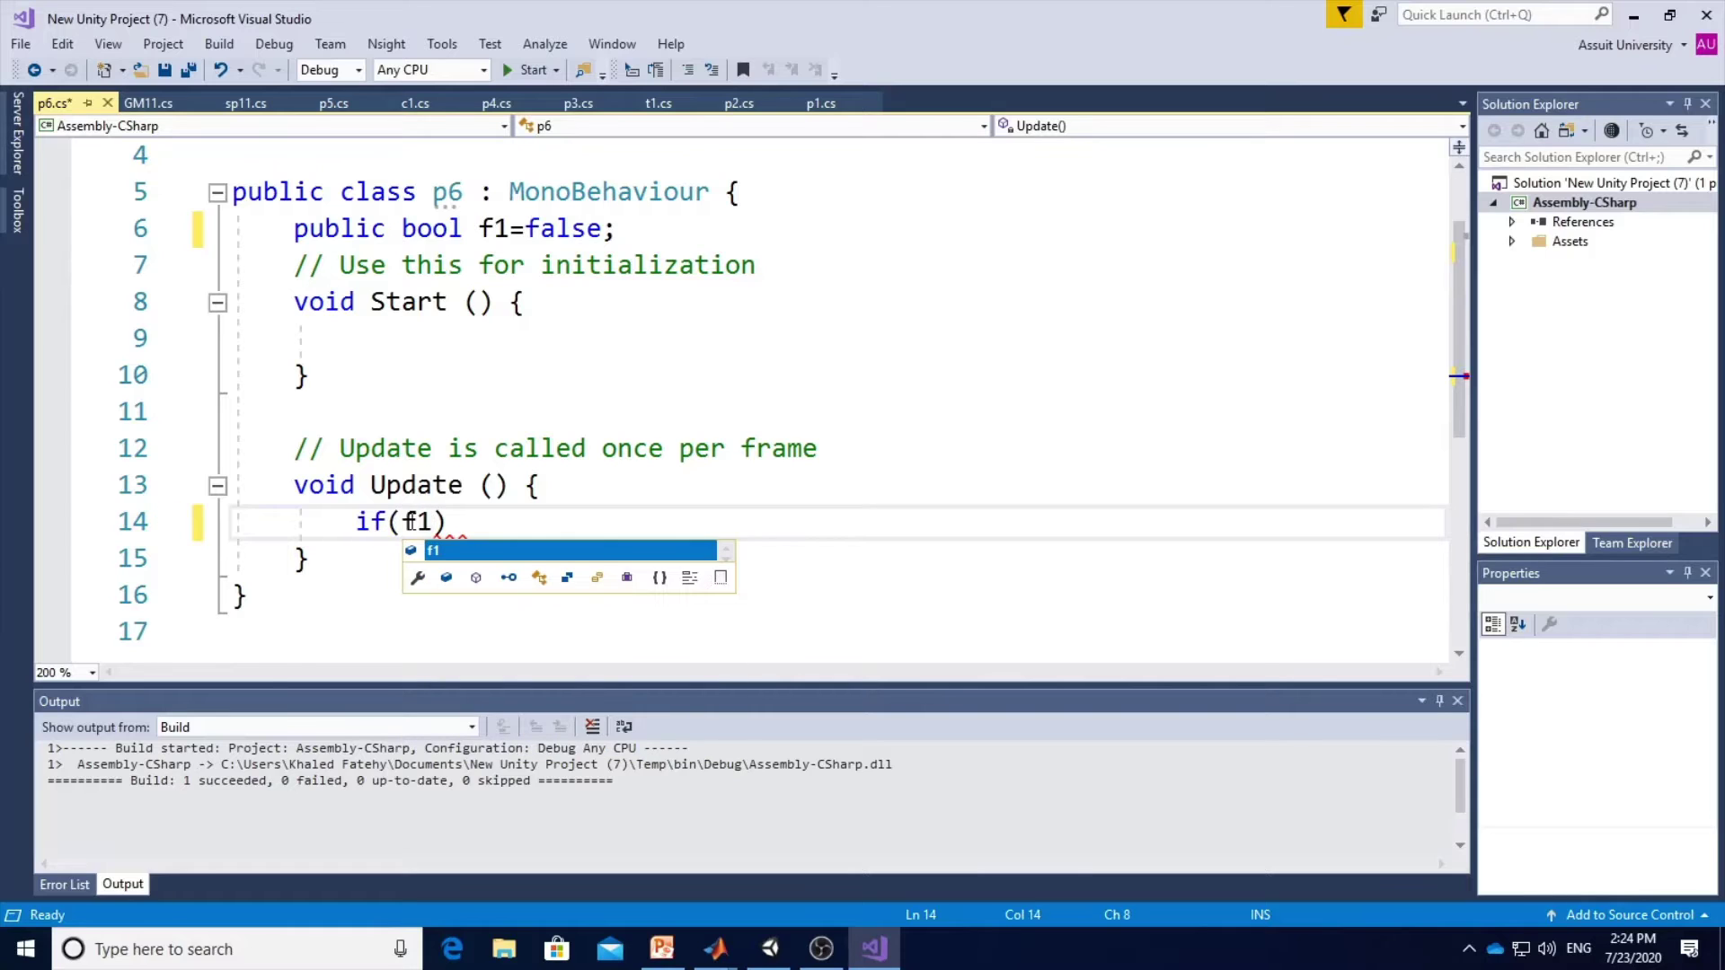
{"action": "type", "text": ")"}
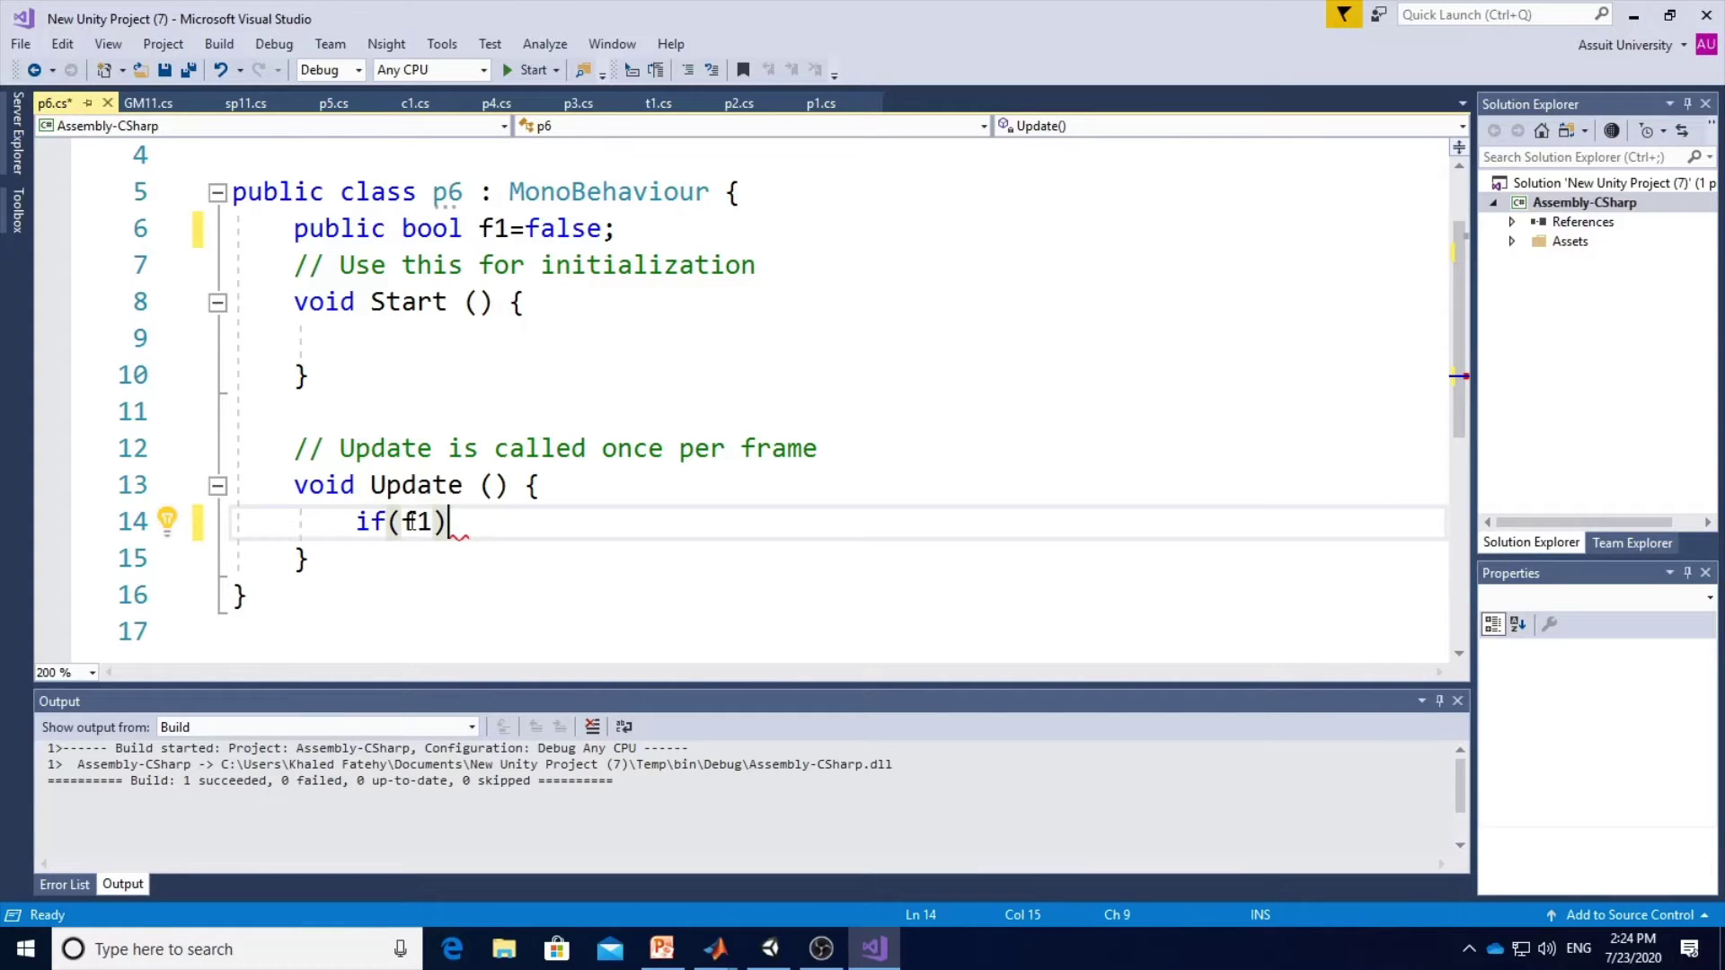
{"action": "type", "text": "{"}
{"action": "key", "text": "Return"}
{"action": "key", "text": "Return"}
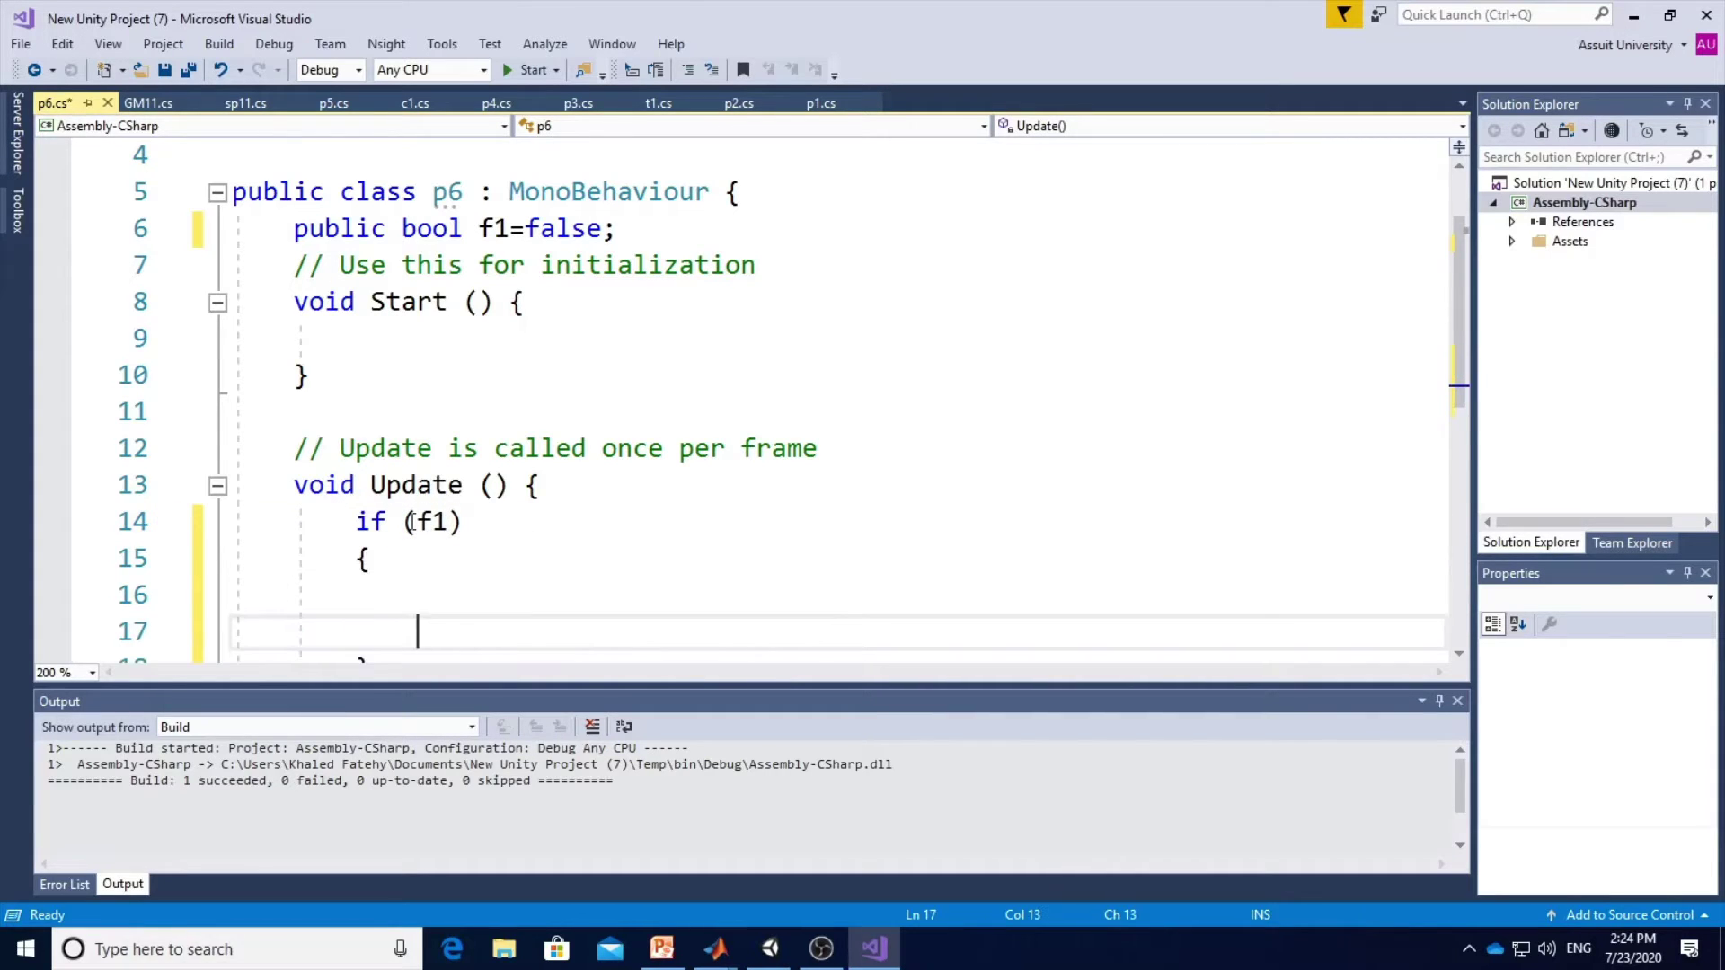
{"action": "left_click", "coordinate": [662, 948]}
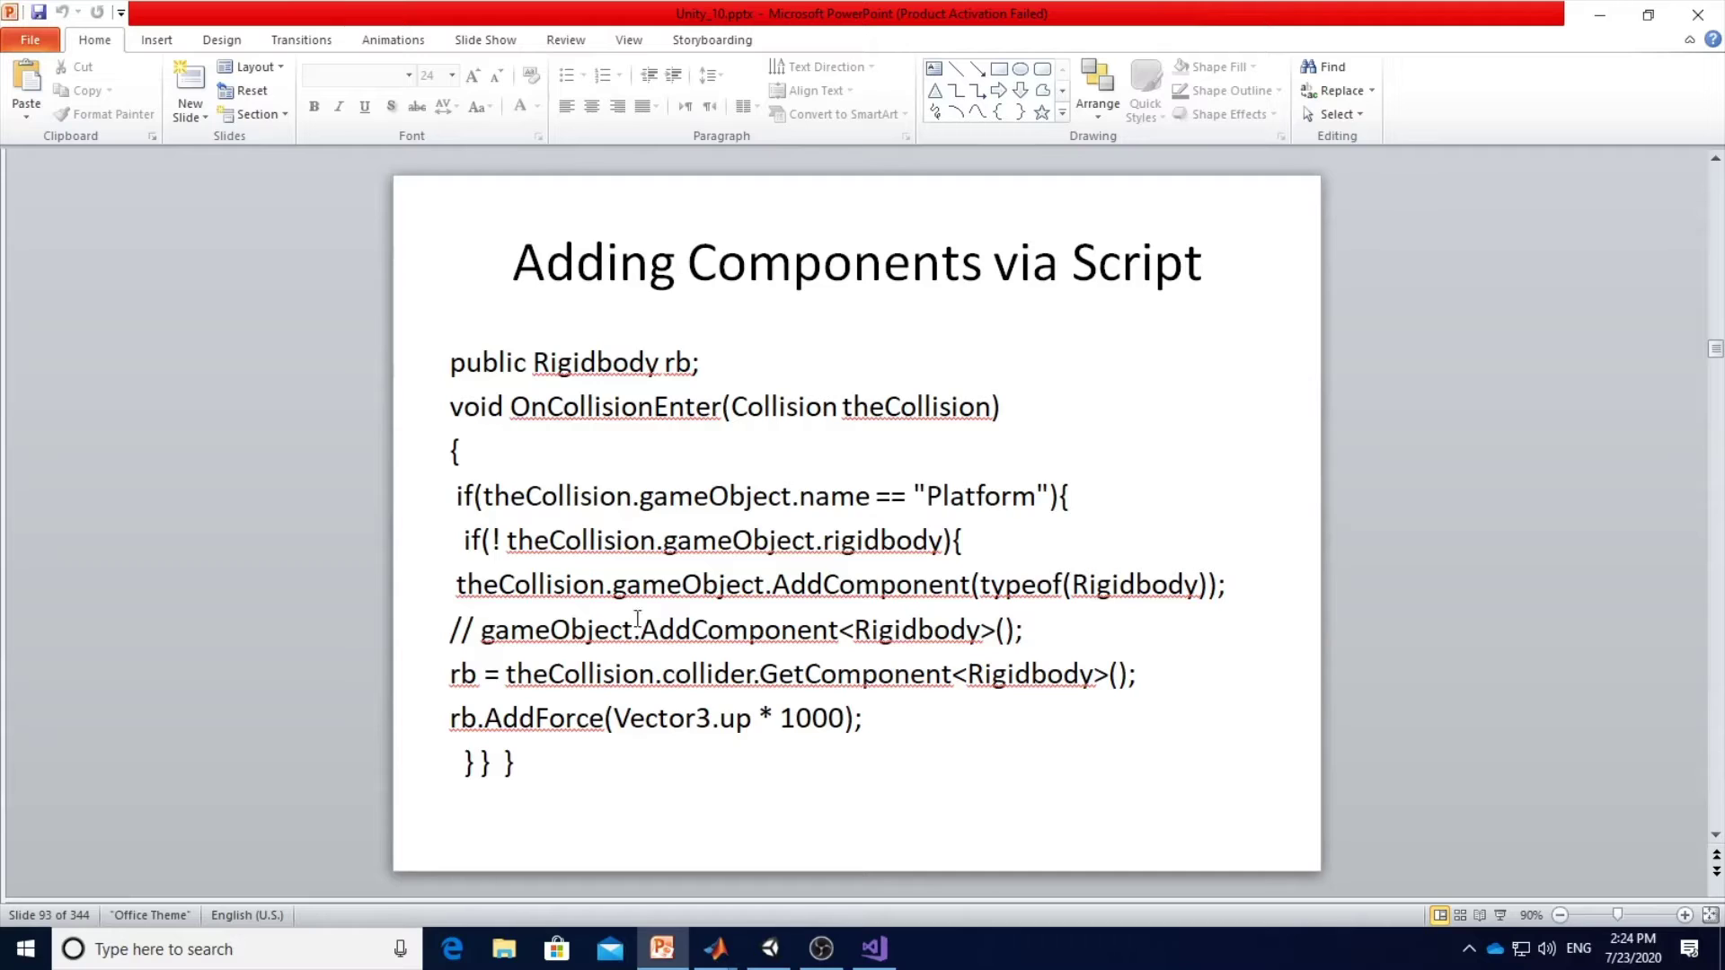
Copy the slide's AddComponent(typeof(Rigidbody)) code line and return to Visual Studio.
{"action": "left_click", "coordinate": [620, 588]}
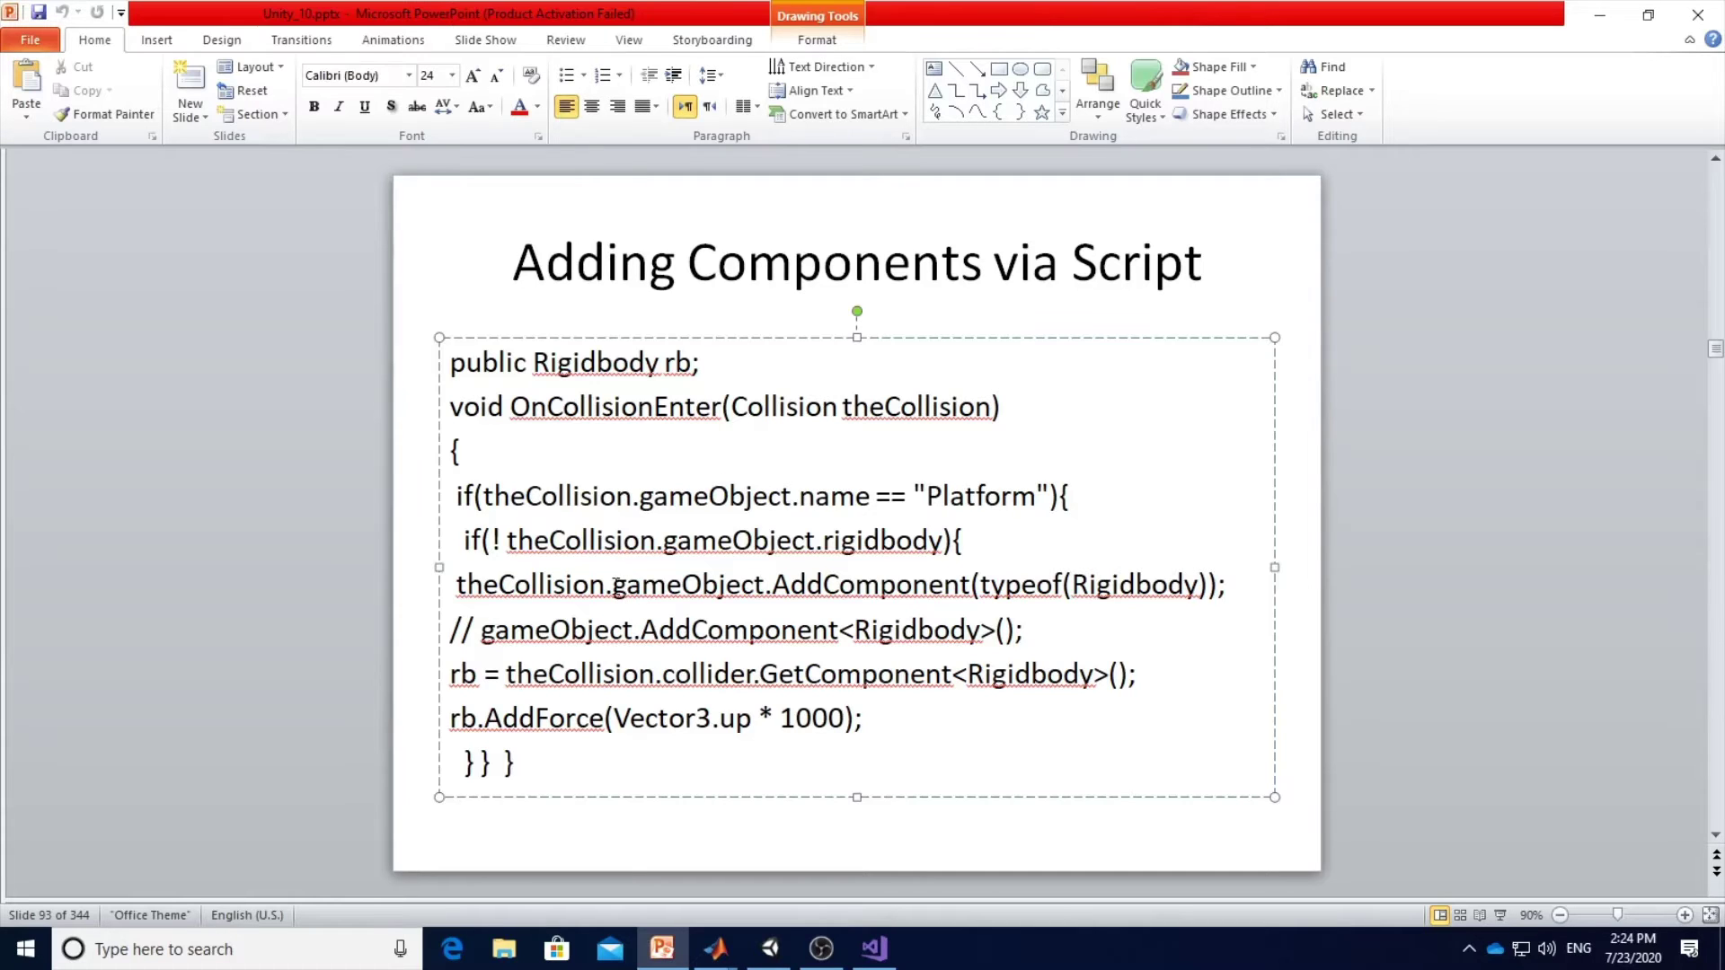
{"action": "left_click_drag", "start_coordinate": [615, 585], "coordinate": [1221, 590]}
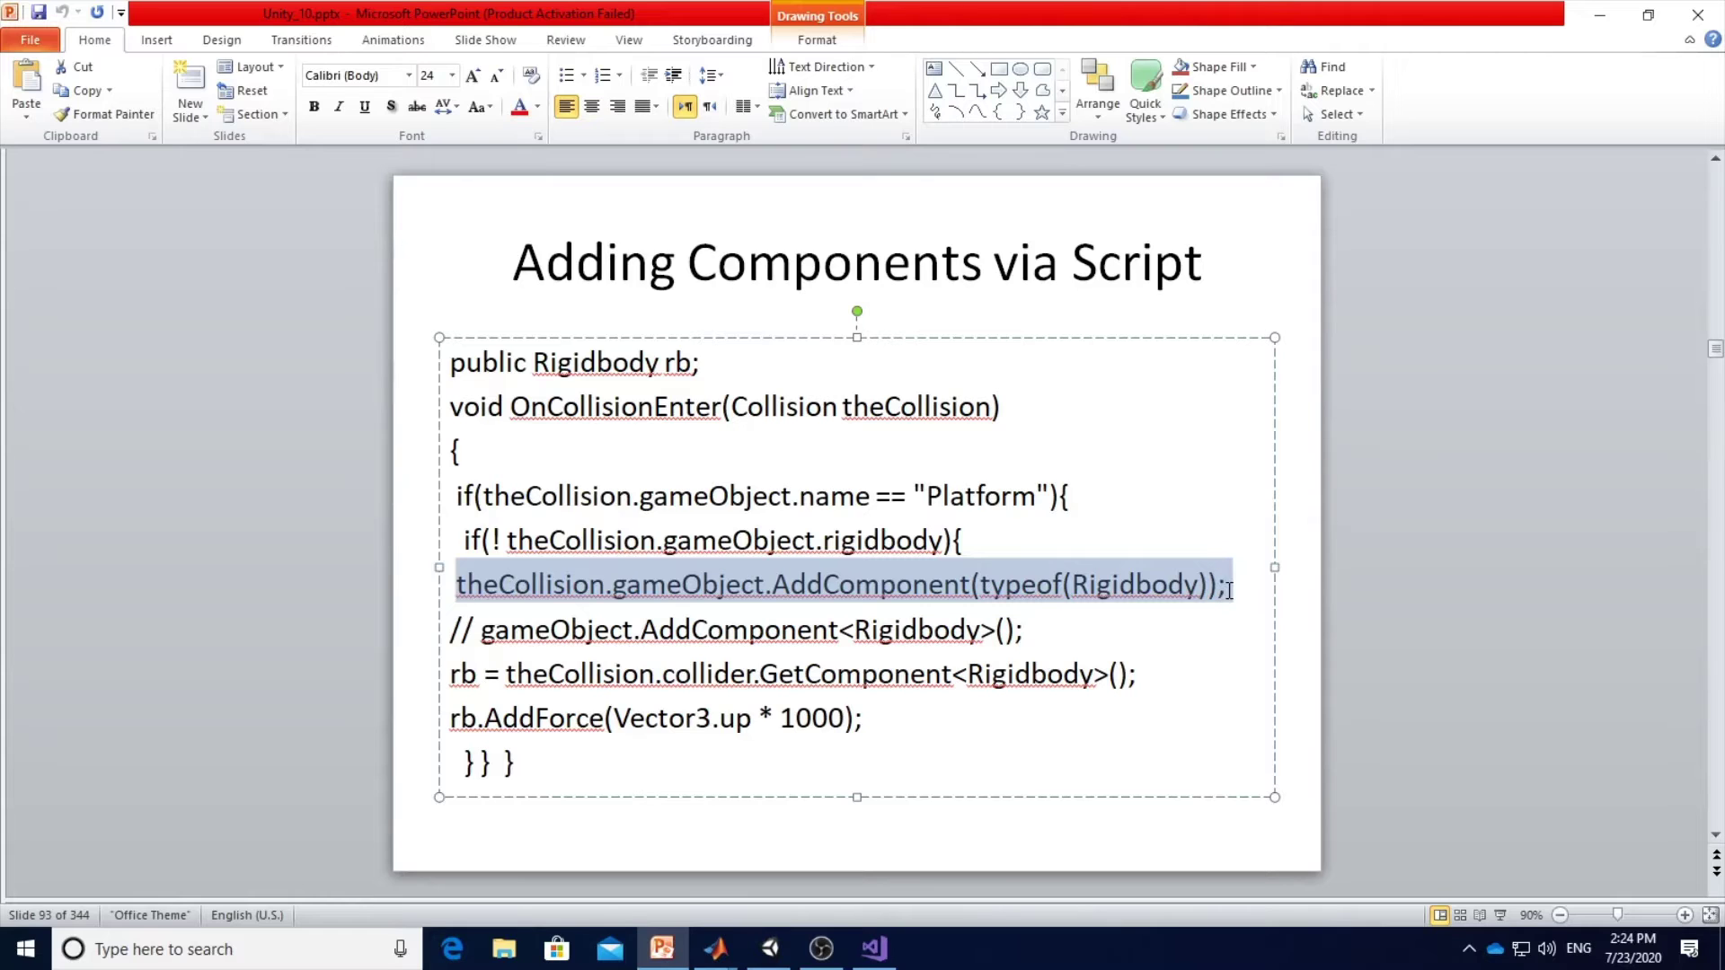
{"action": "key", "text": "alt+Tab"}
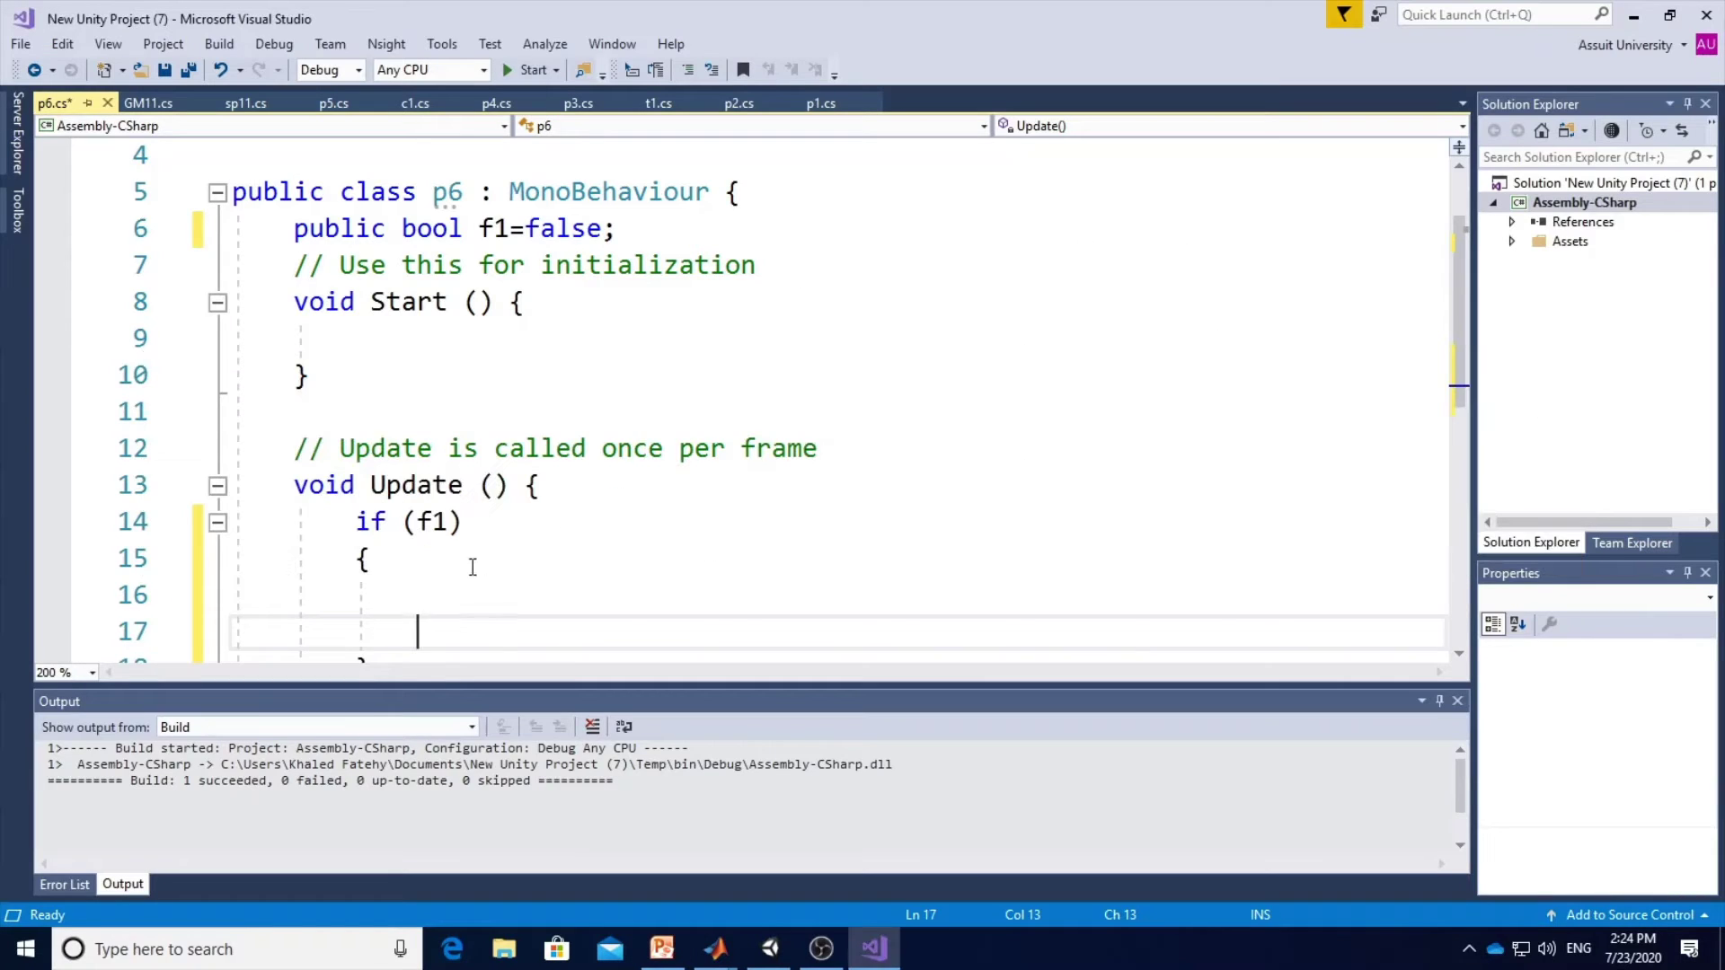
Paste gameObject.AddComponent(typeof(Rigidbody)); into the if (f1) block, trim it to line 16, and build.
{"action": "key", "text": "ctrl+v"}
{"action": "double_click", "coordinate": [495, 609]}
{"action": "key", "text": "Delete"}
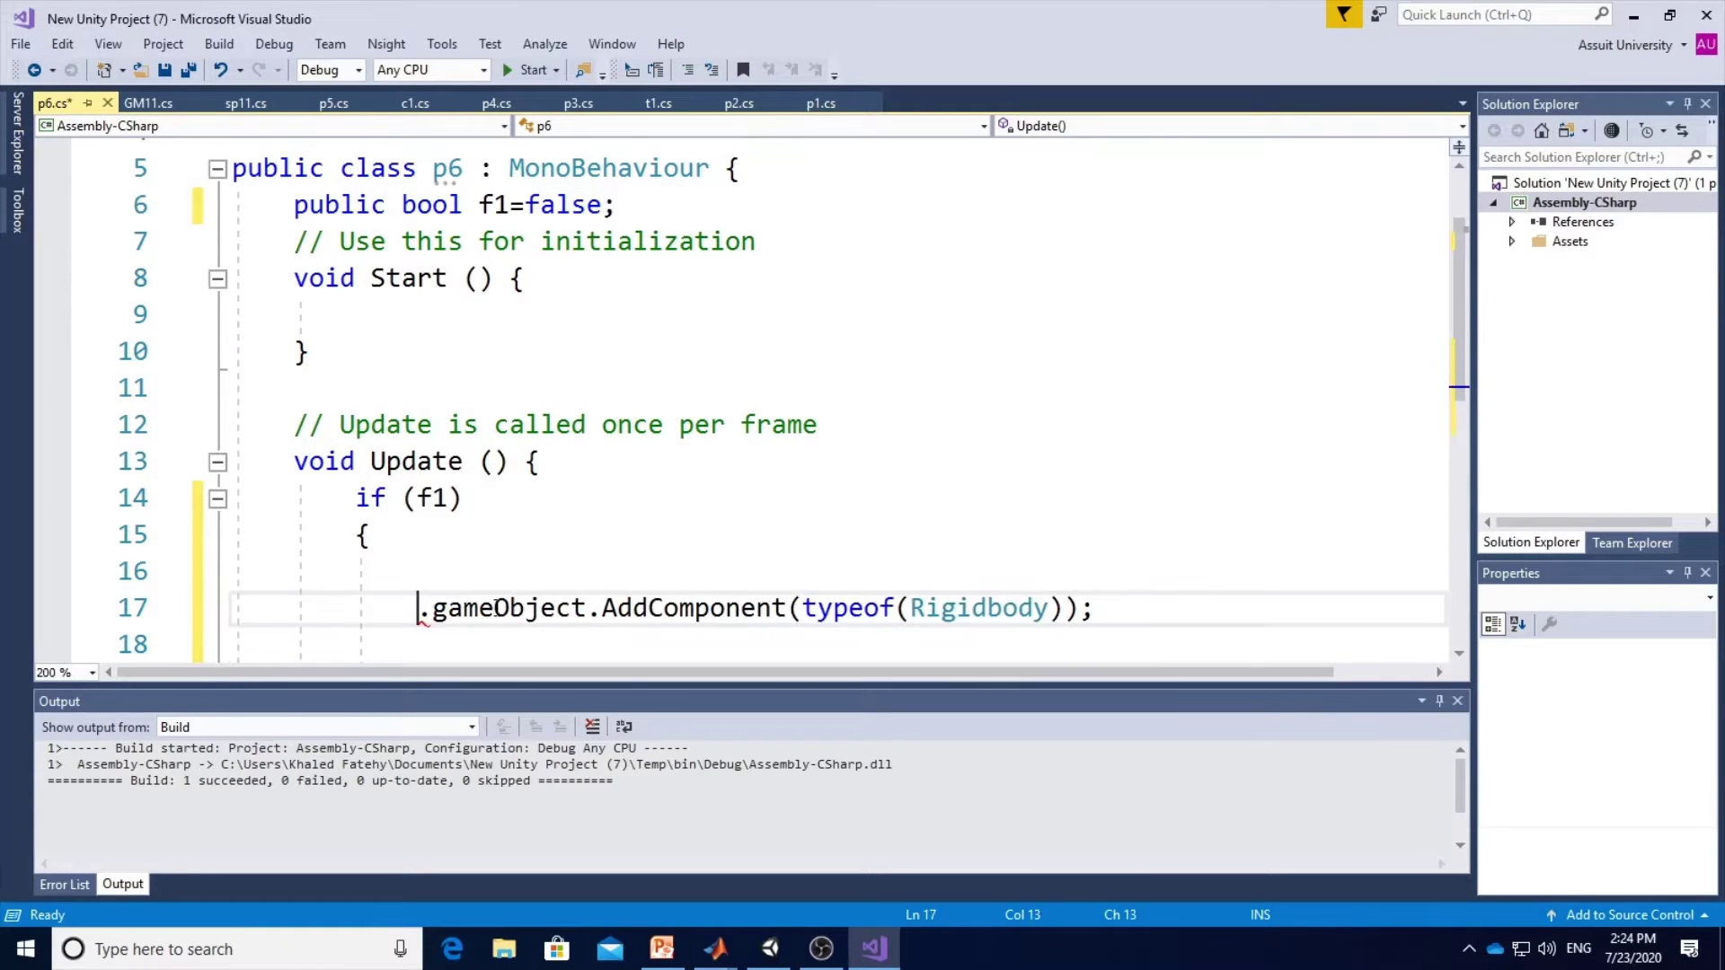
{"action": "key", "text": "Delete"}
{"action": "key", "text": "Up"}
{"action": "key", "text": "Delete"}
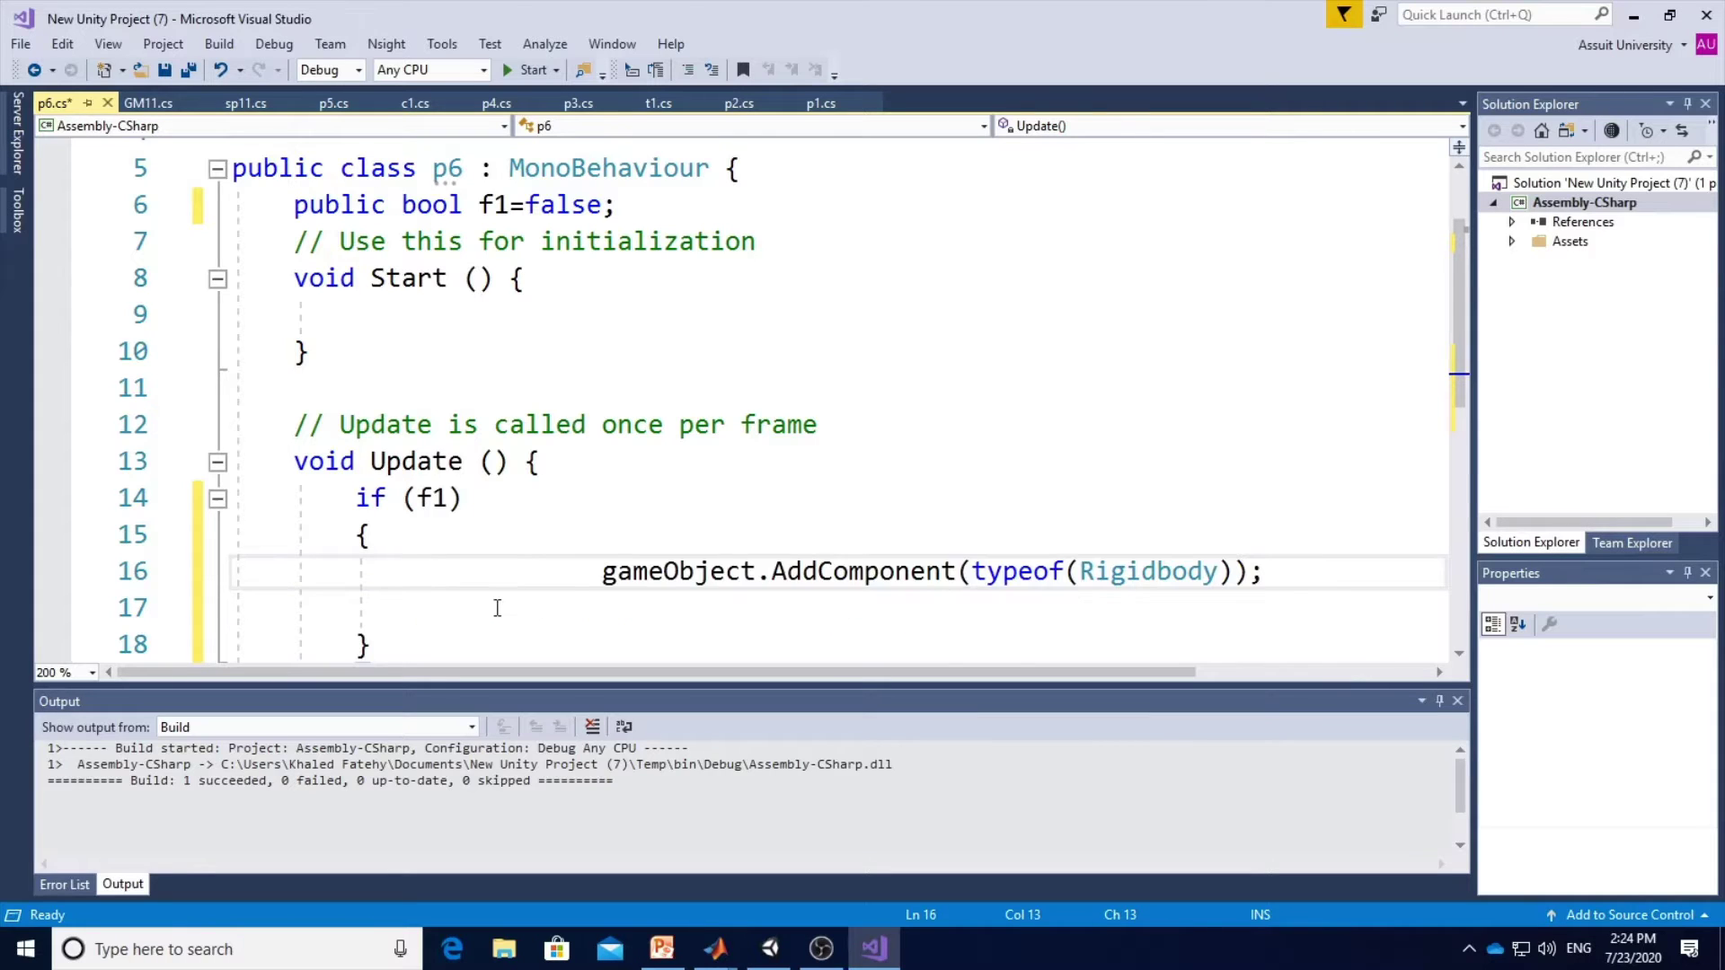
{"action": "key", "text": "Delete"}
{"action": "key", "text": "Delete"}
{"action": "key", "text": "Delete"}
{"action": "key", "text": "Delete"}
{"action": "key", "text": "Delete"}
{"action": "key", "text": "Delete"}
{"action": "key", "text": "Delete"}
{"action": "key", "text": "Delete"}
{"action": "key", "text": "Delete"}
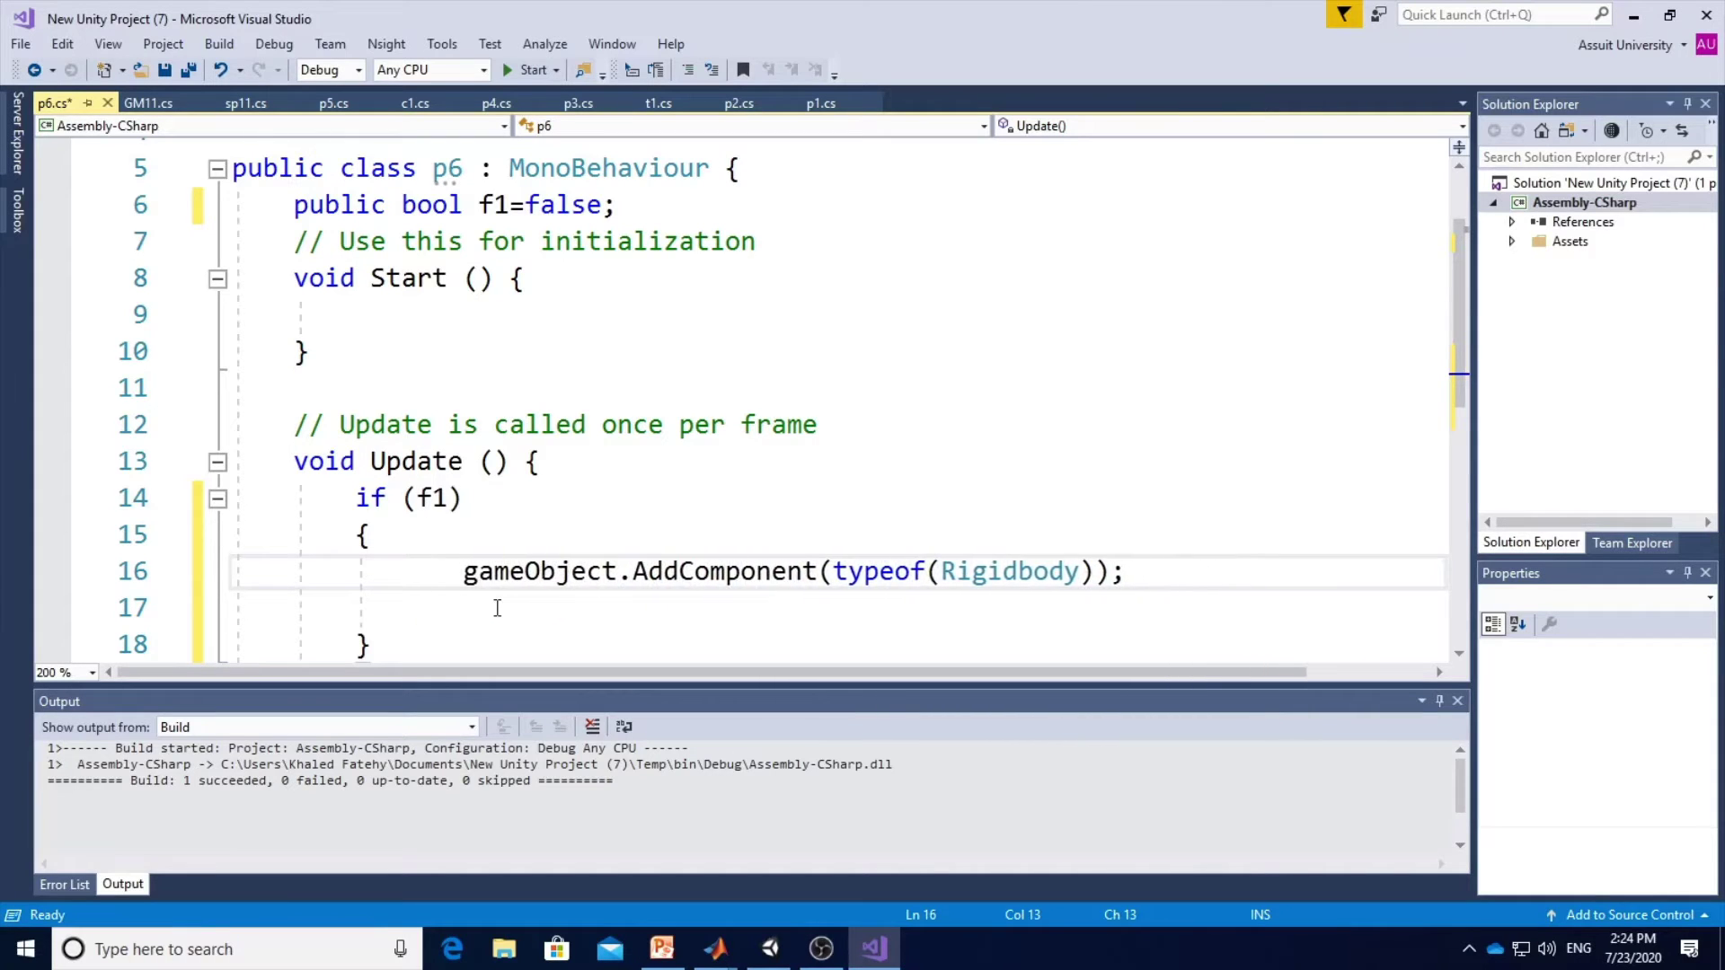
{"action": "key", "text": "Delete"}
{"action": "key", "text": "Delete"}
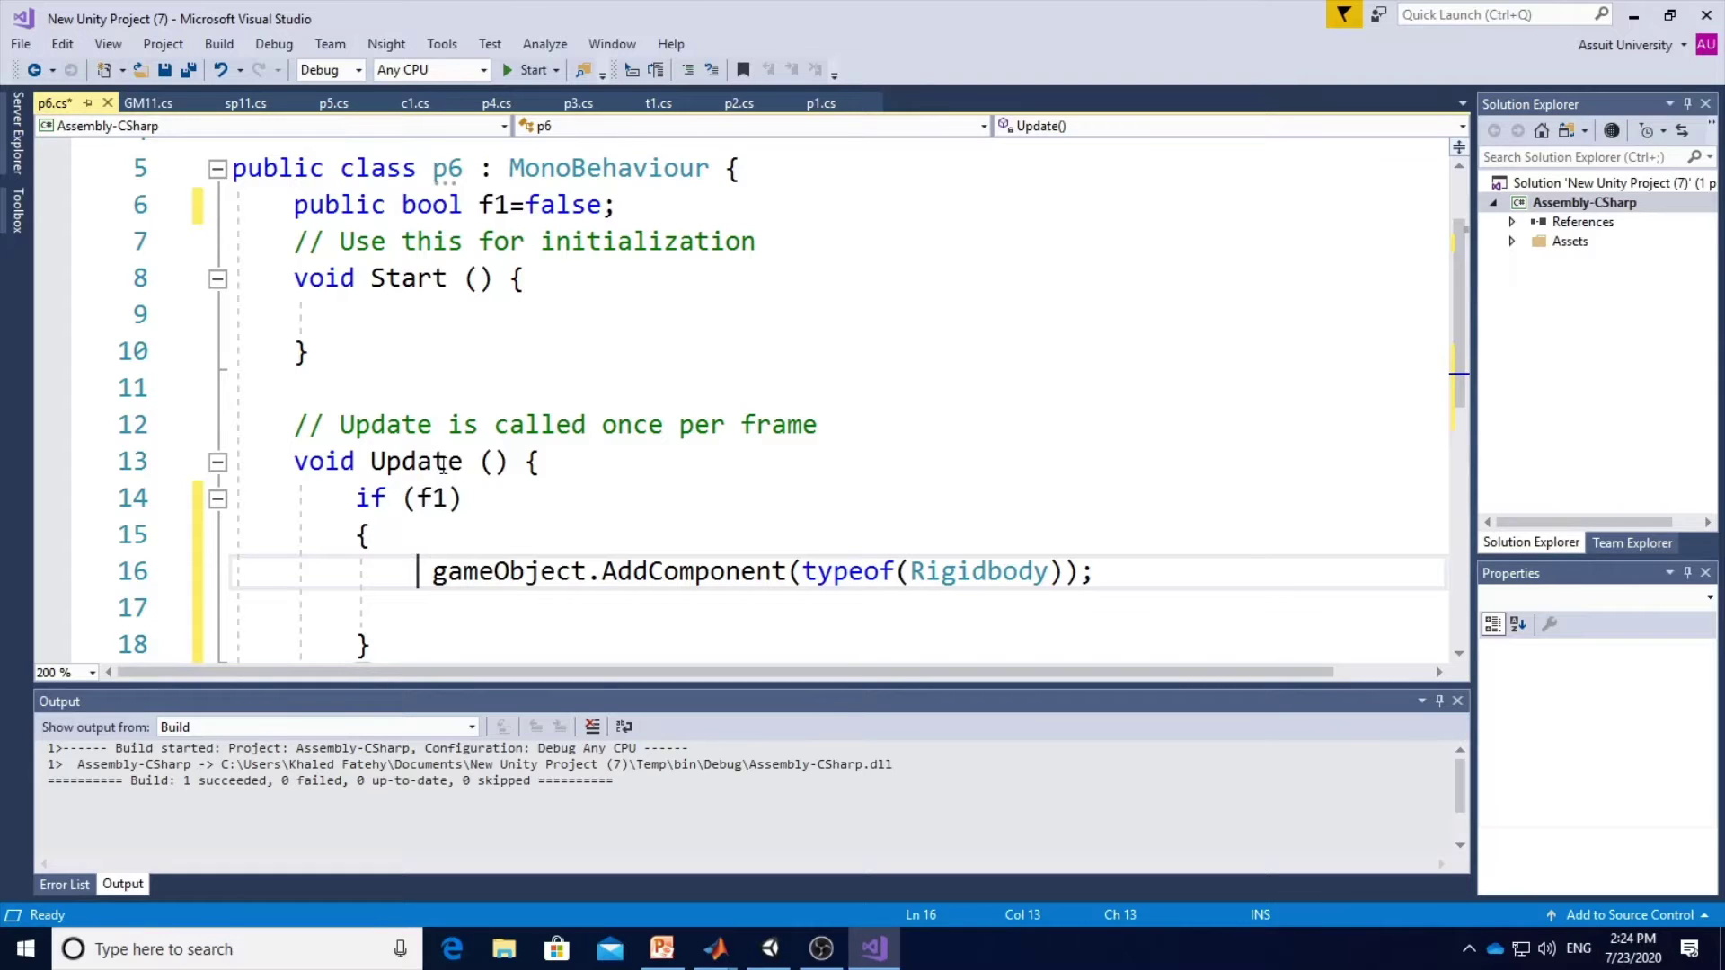
{"action": "left_click", "coordinate": [219, 44]}
{"action": "left_click", "coordinate": [256, 72]}
Play the scene in Unity, select Cube, and tick F1 on its p6 script.
{"action": "left_click", "coordinate": [1633, 16]}
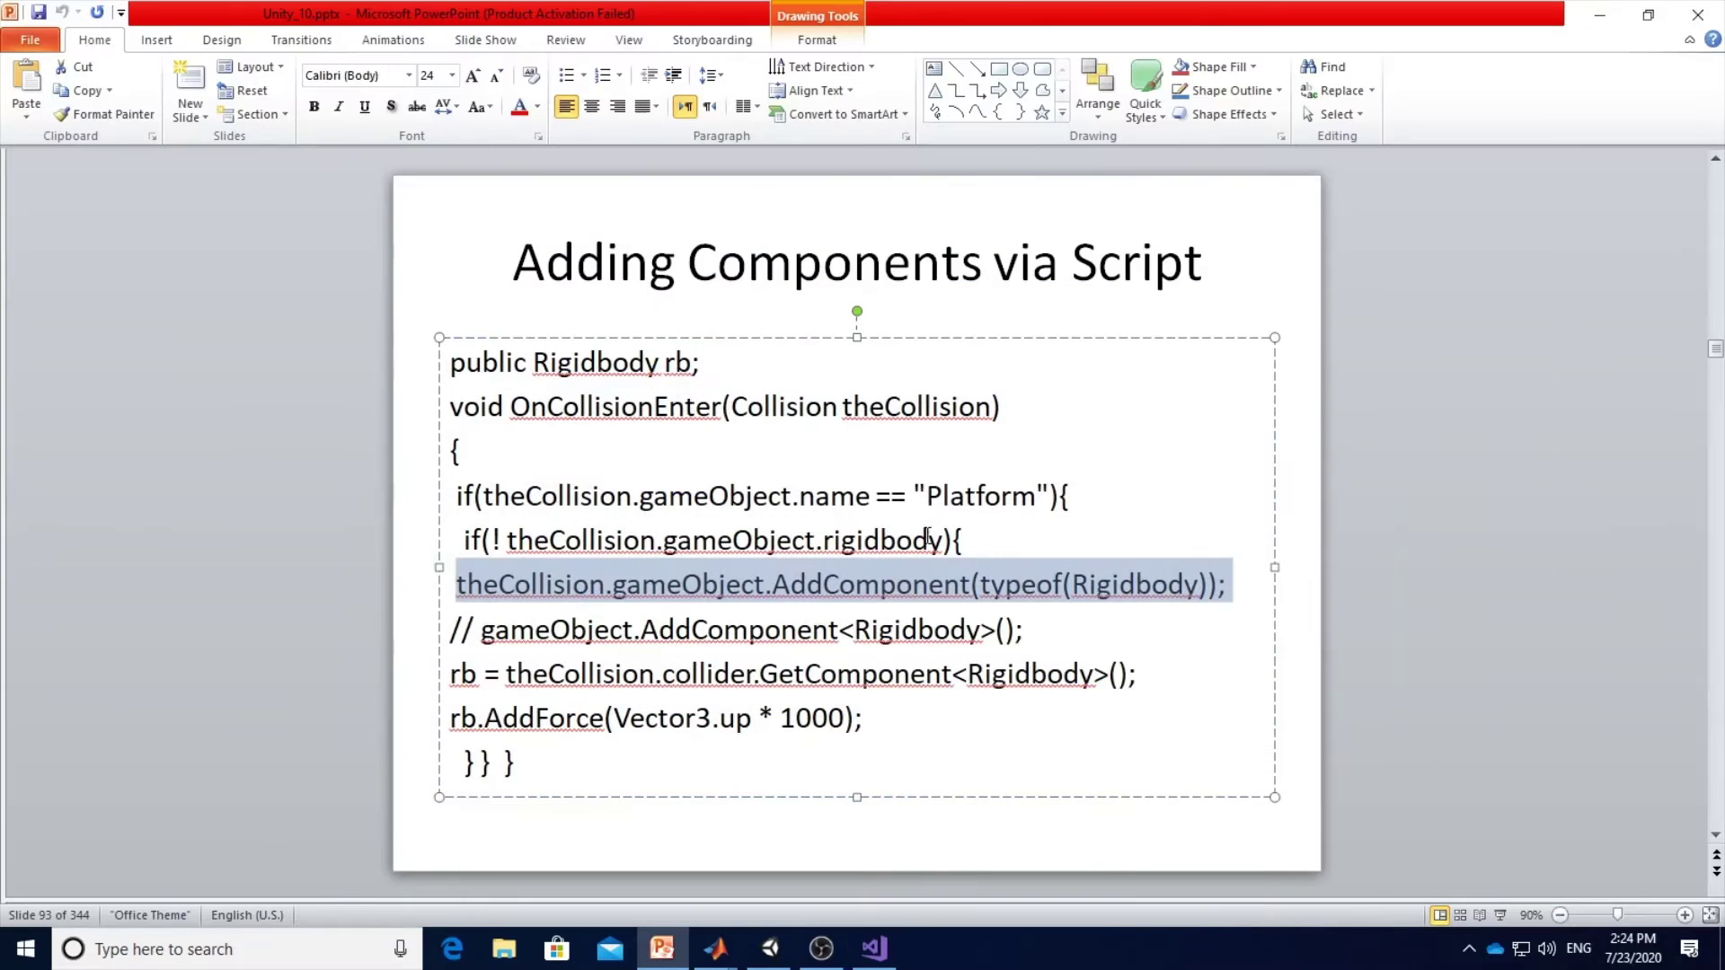
{"action": "left_click", "coordinate": [770, 949]}
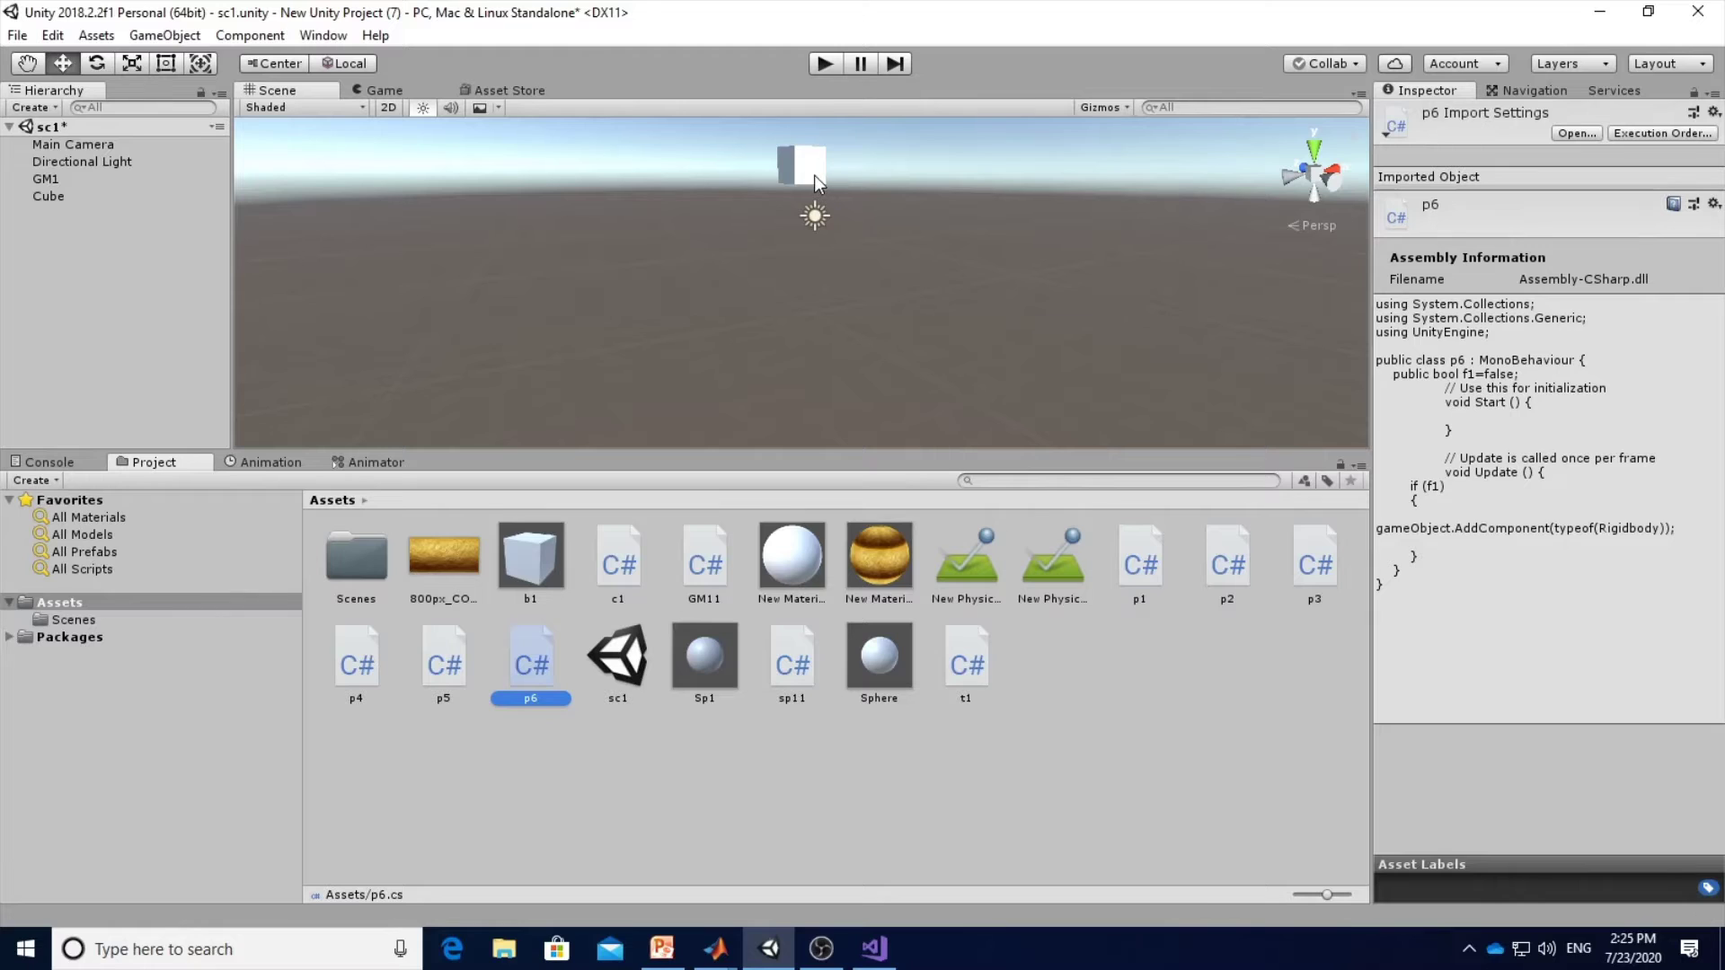
{"action": "left_click", "coordinate": [823, 62]}
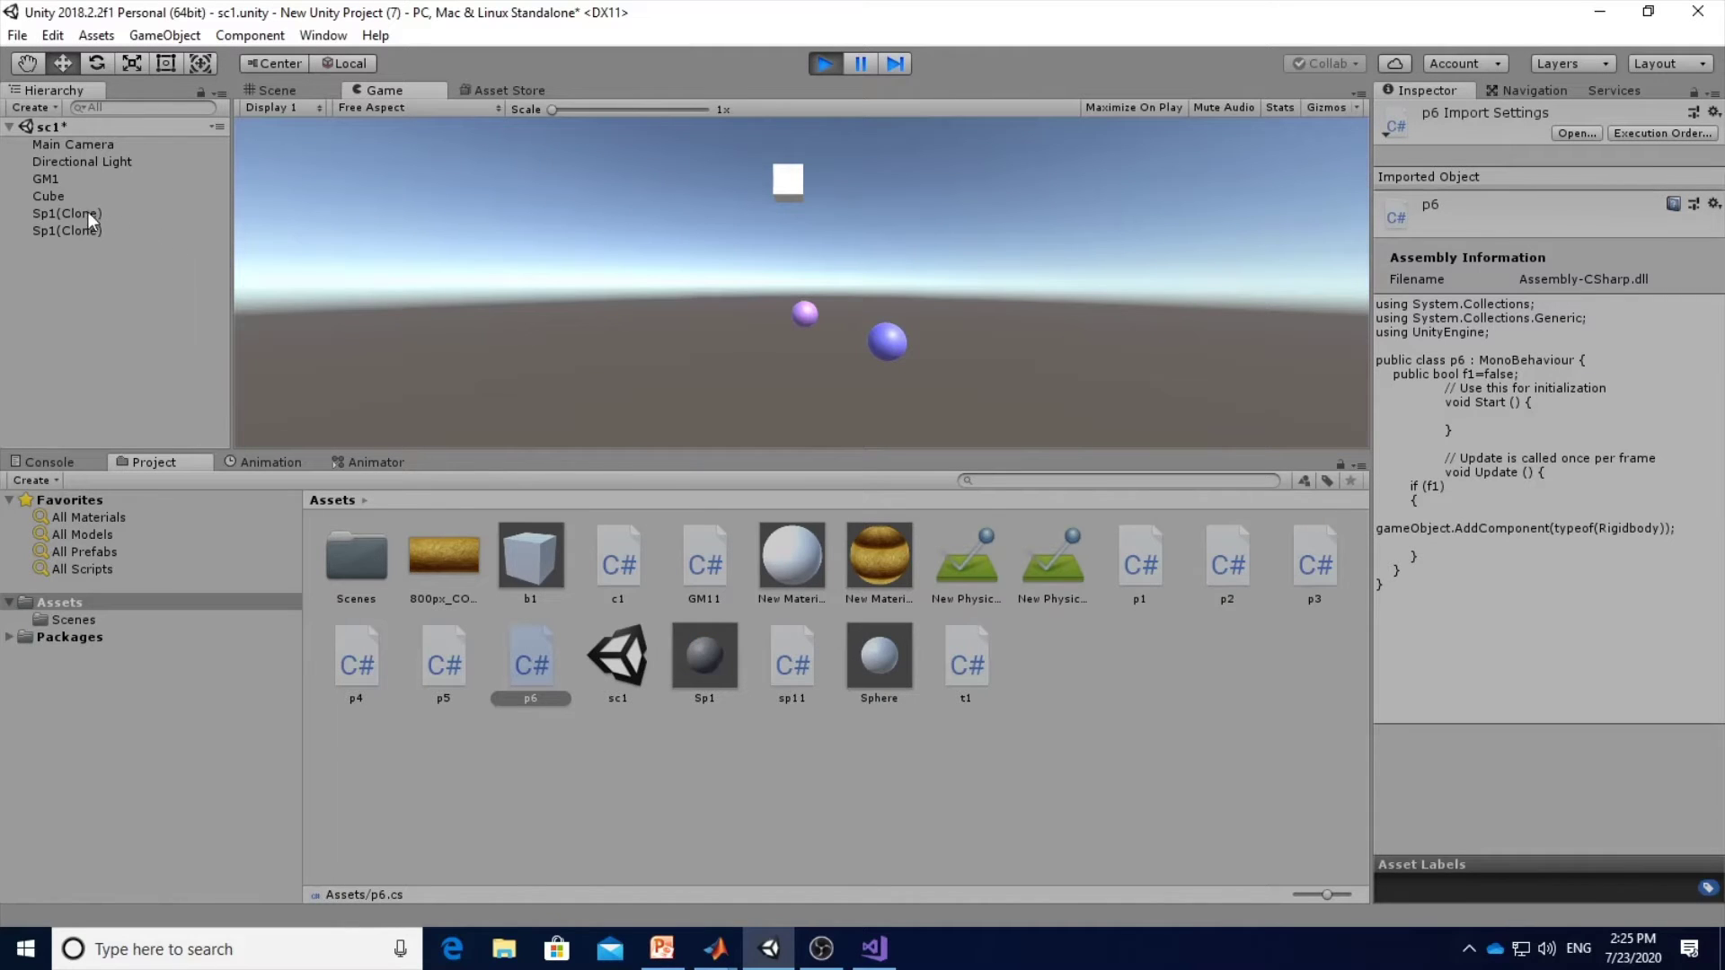
{"action": "left_click", "coordinate": [46, 194]}
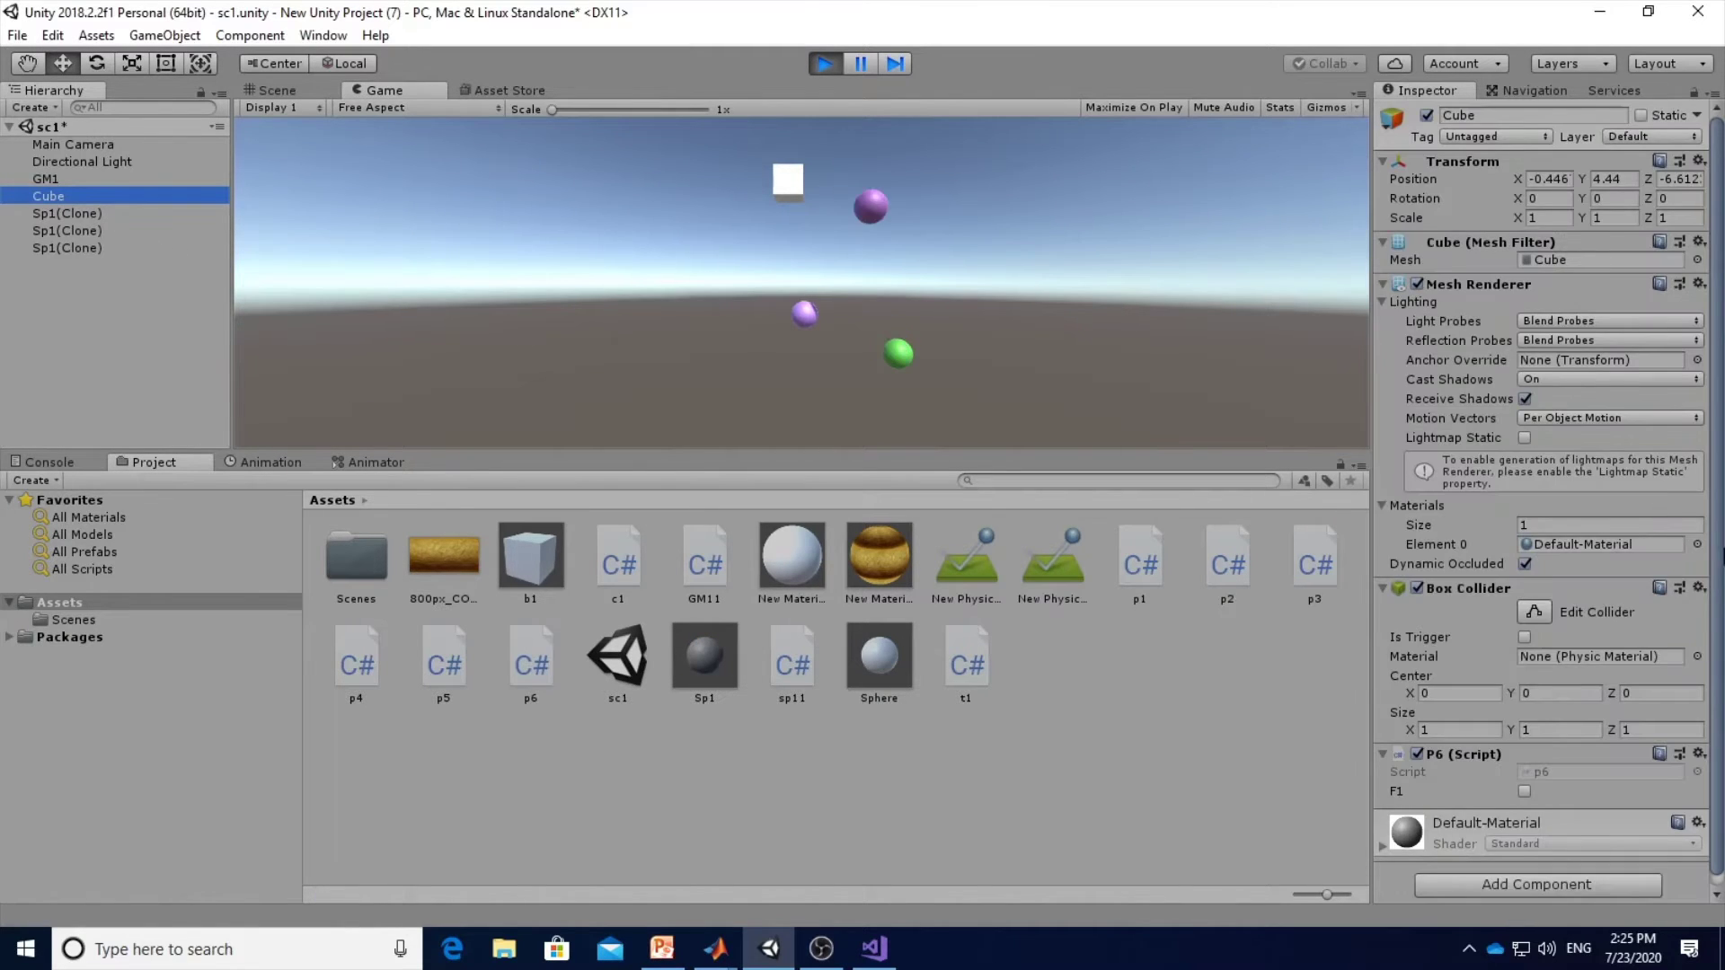
{"action": "left_click_drag", "start_coordinate": [1712, 558], "coordinate": [1714, 575]}
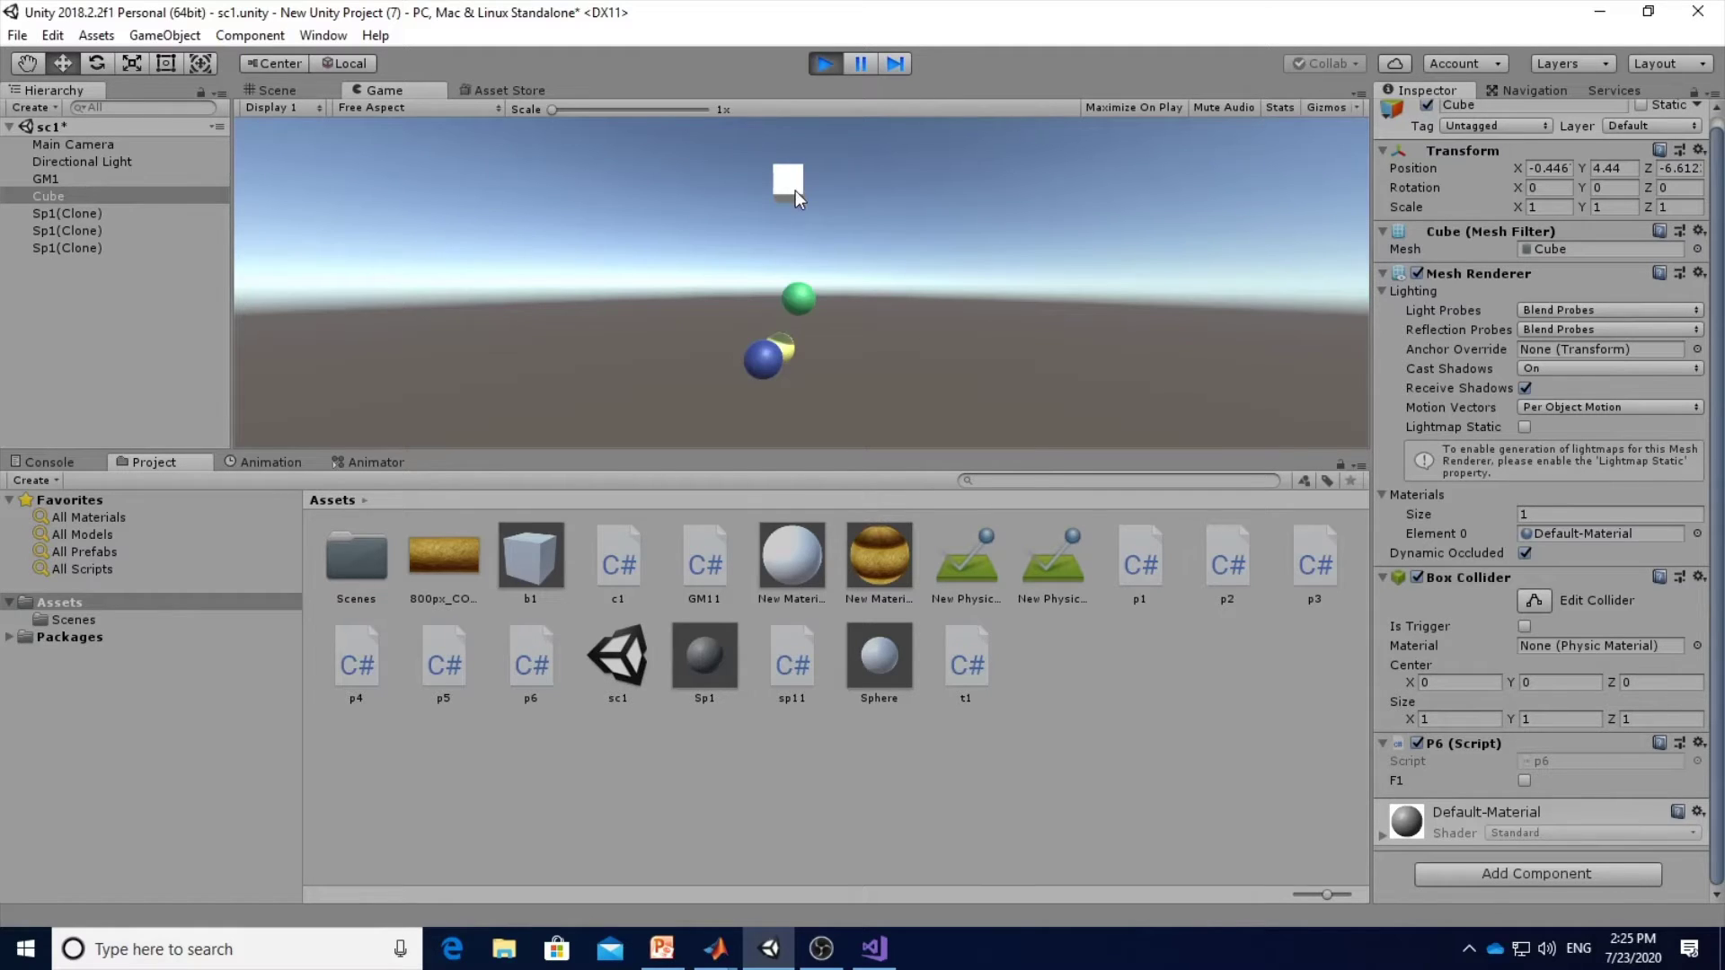
{"action": "left_click", "coordinate": [1524, 780]}
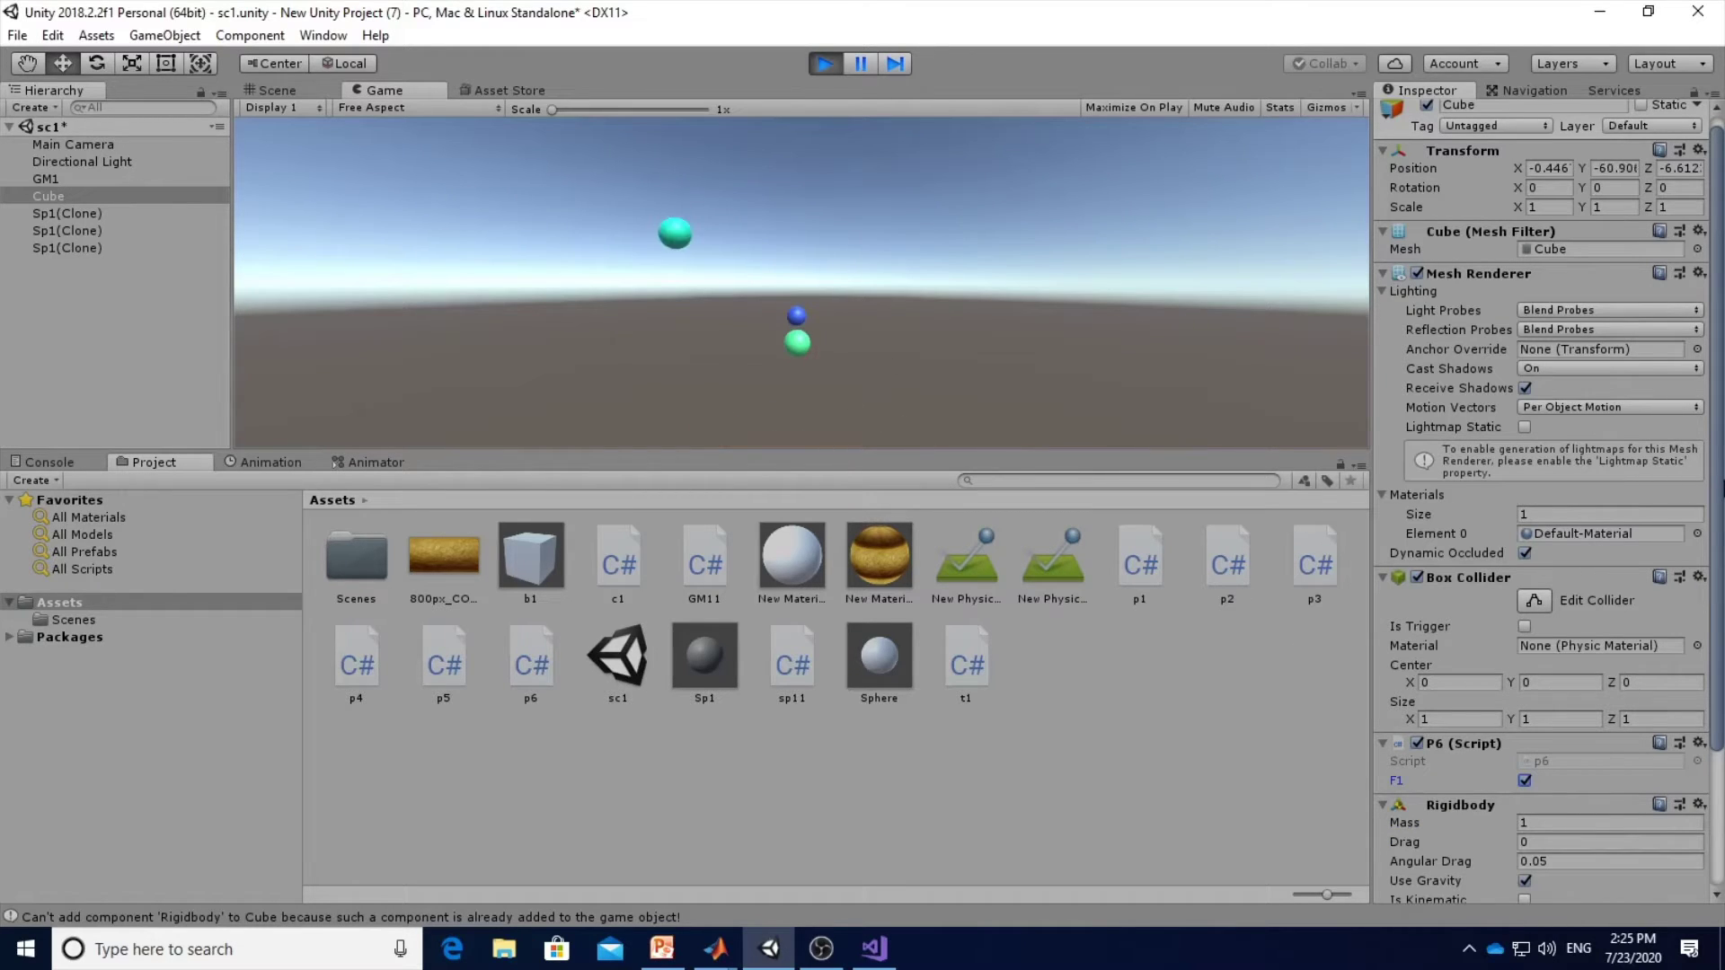
{"action": "scroll", "coordinate": [1586, 677], "scroll_direction": "down", "scroll_amount": 1}
{"action": "scroll", "coordinate": [1586, 677], "scroll_direction": "down", "scroll_amount": 4}
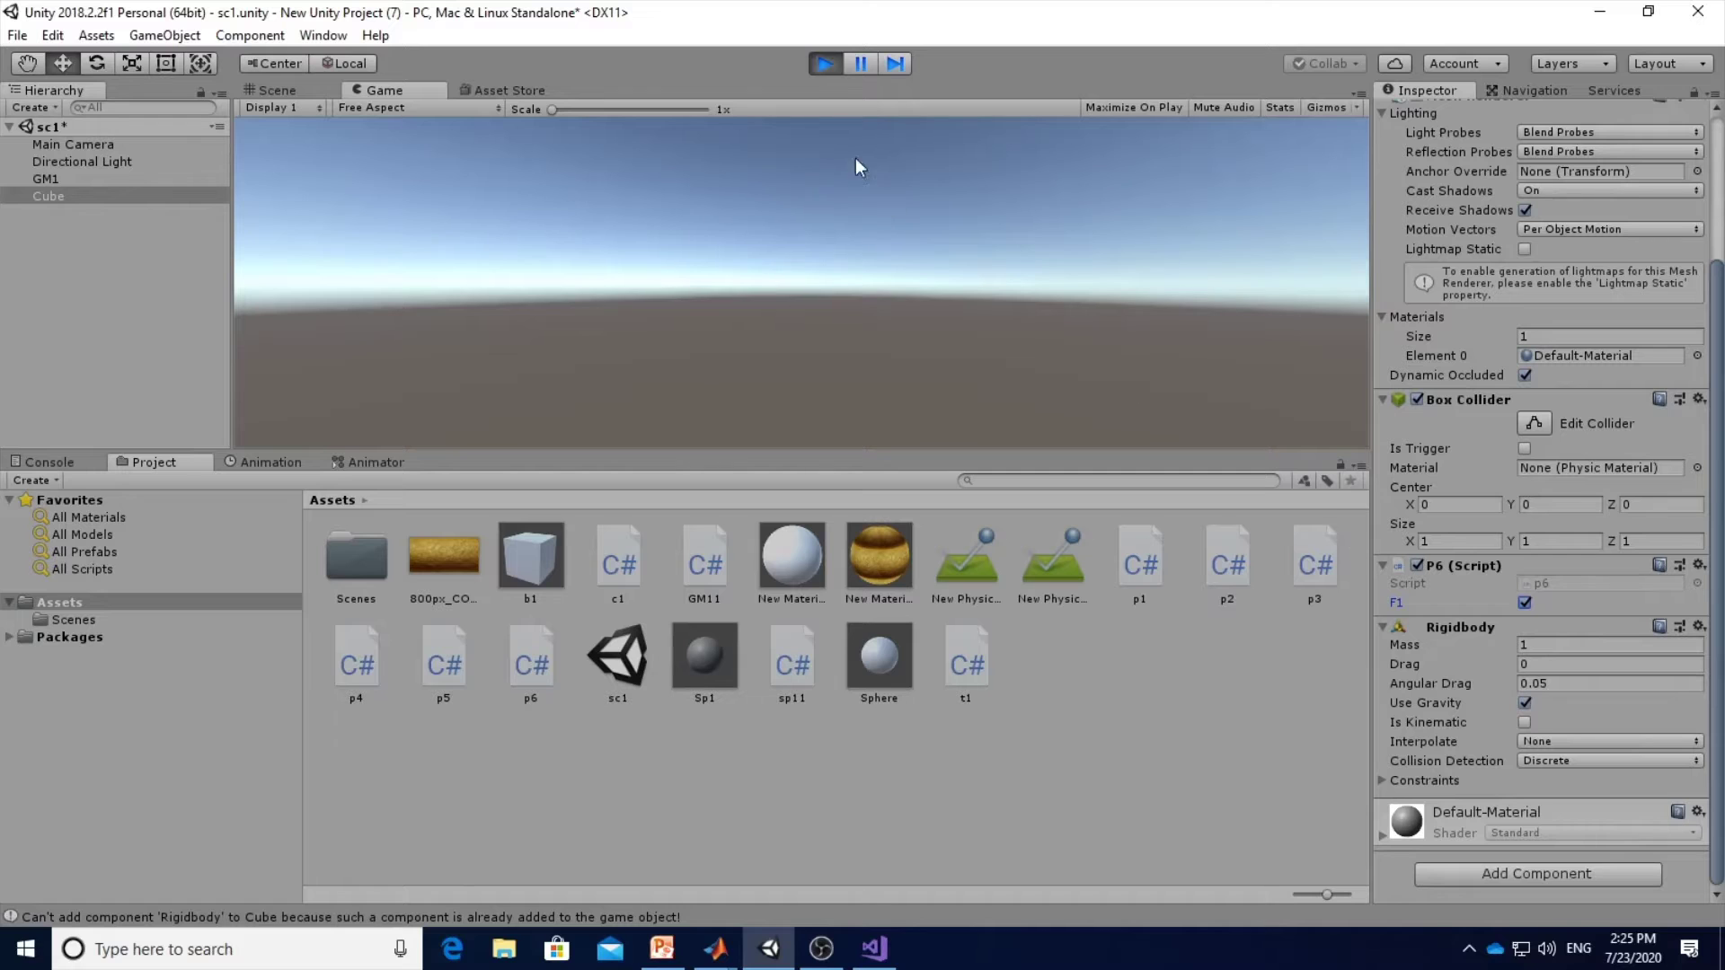
Stop play and copy the slide's commented gameObject.AddComponent<Rigidbody>(); line.
{"action": "left_click", "coordinate": [823, 64]}
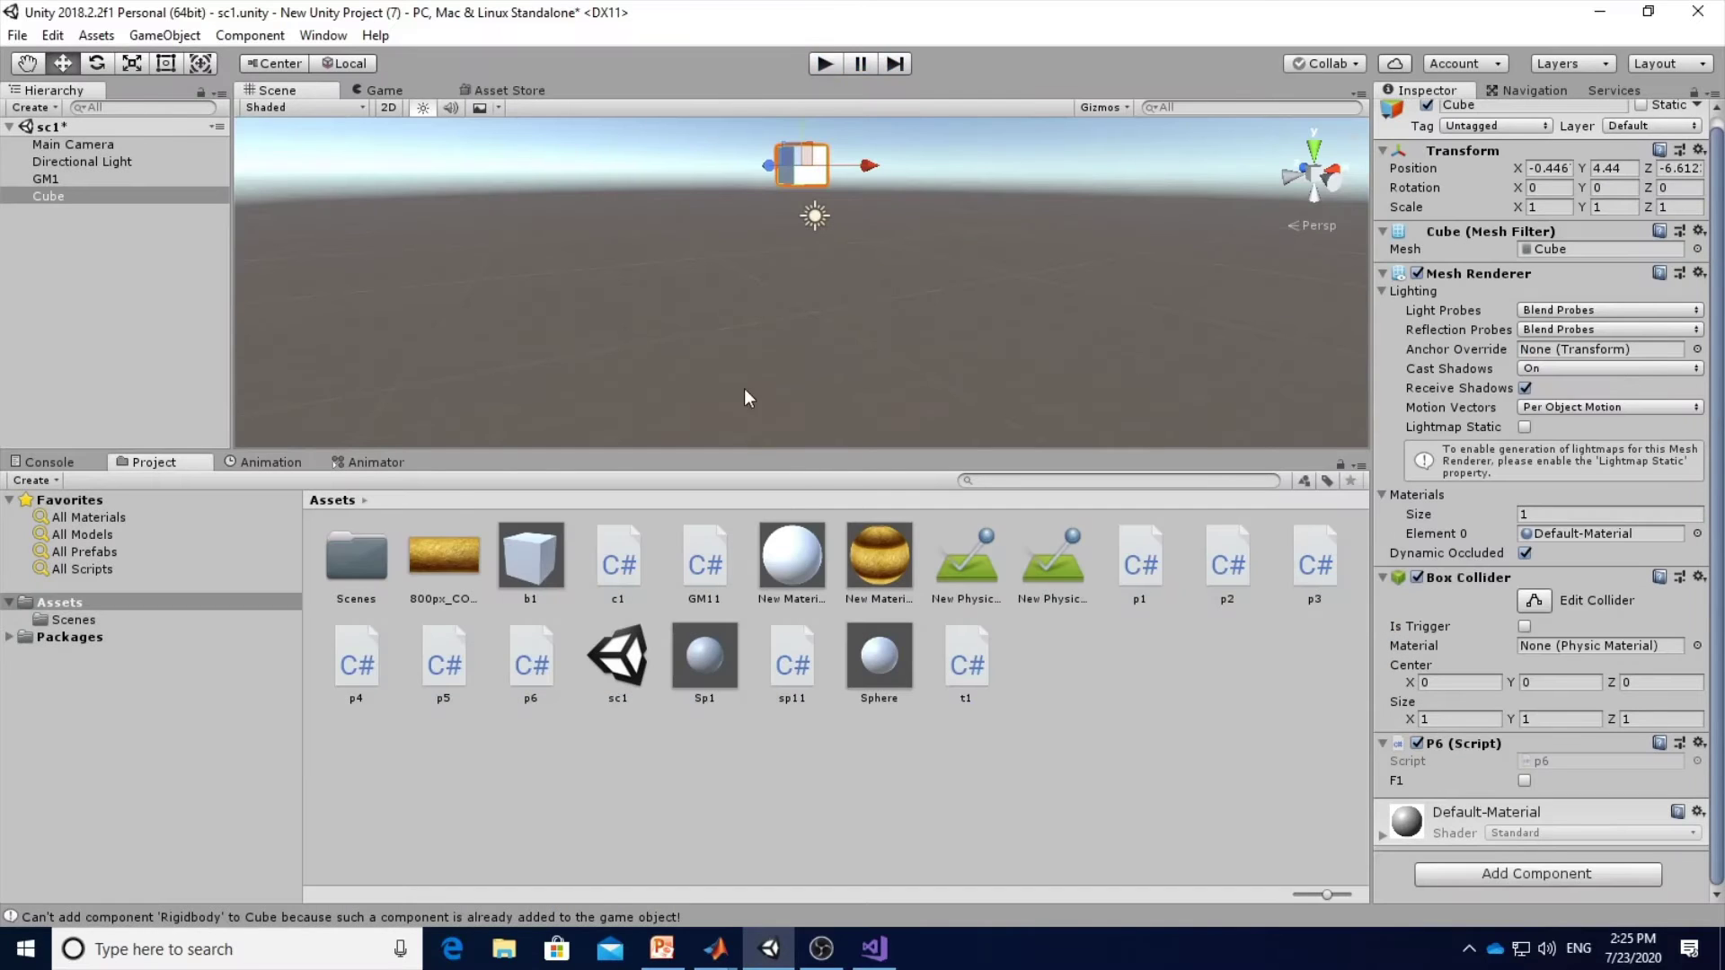
{"action": "left_click", "coordinate": [874, 949]}
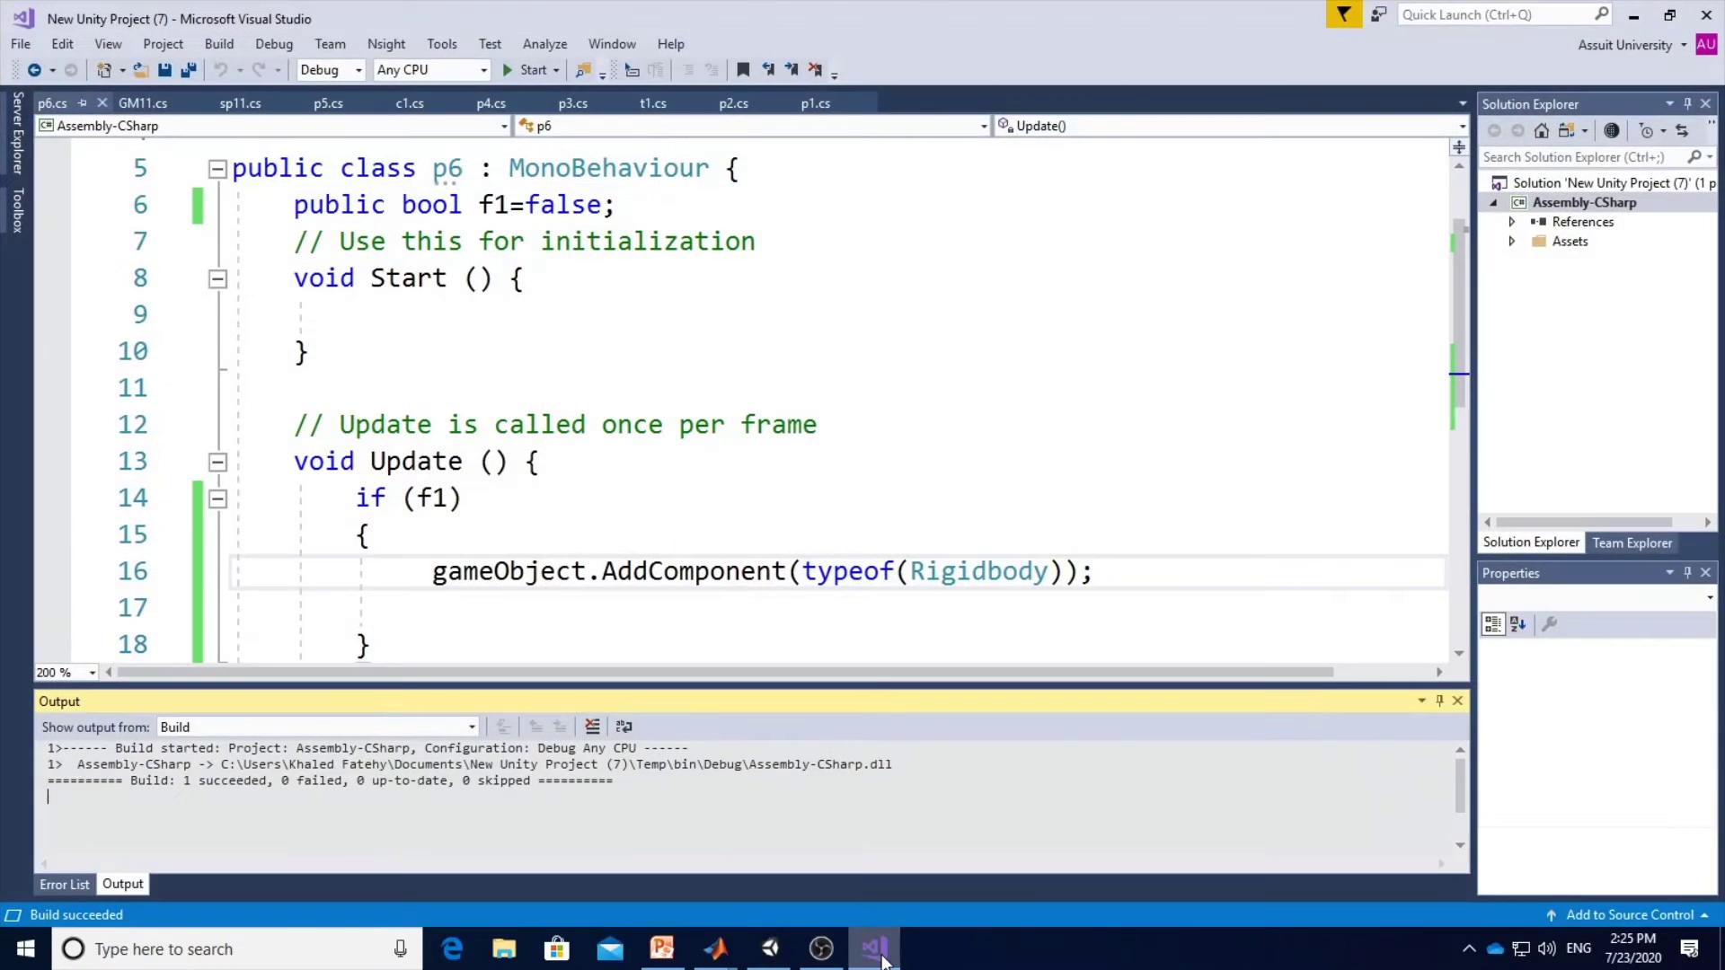
{"action": "left_click", "coordinate": [662, 948]}
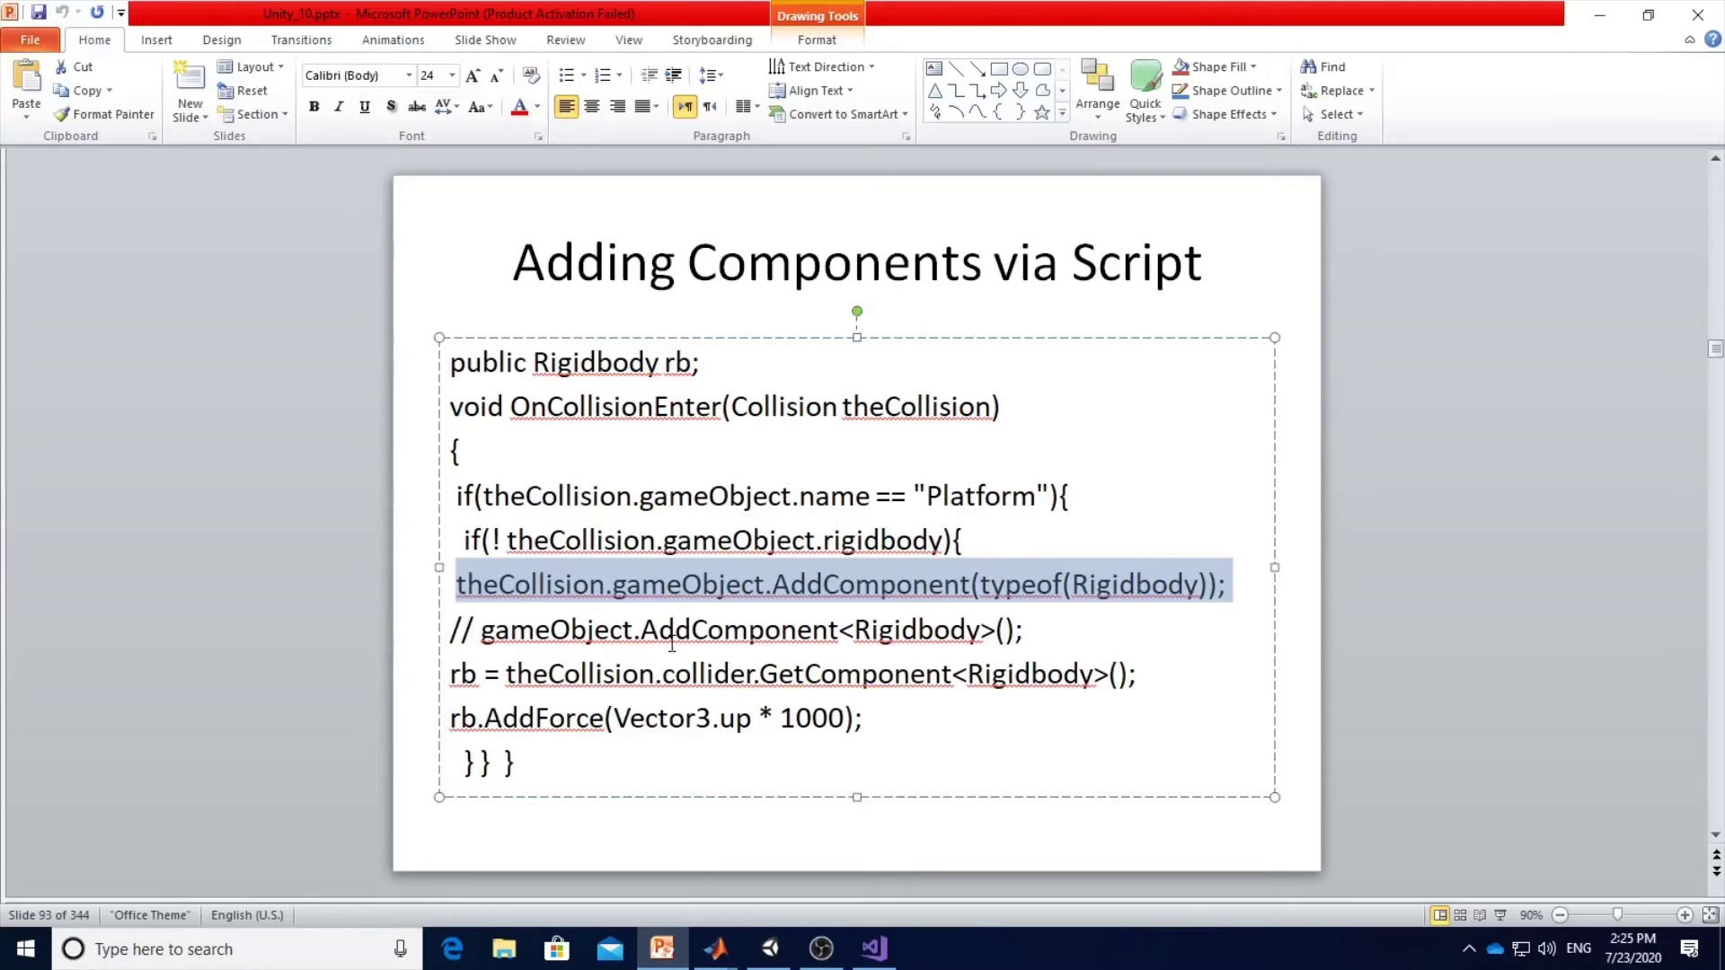
{"action": "left_click", "coordinate": [748, 631]}
{"action": "left_click_drag", "start_coordinate": [481, 632], "coordinate": [994, 620]}
{"action": "key", "text": "ctrl+c"}
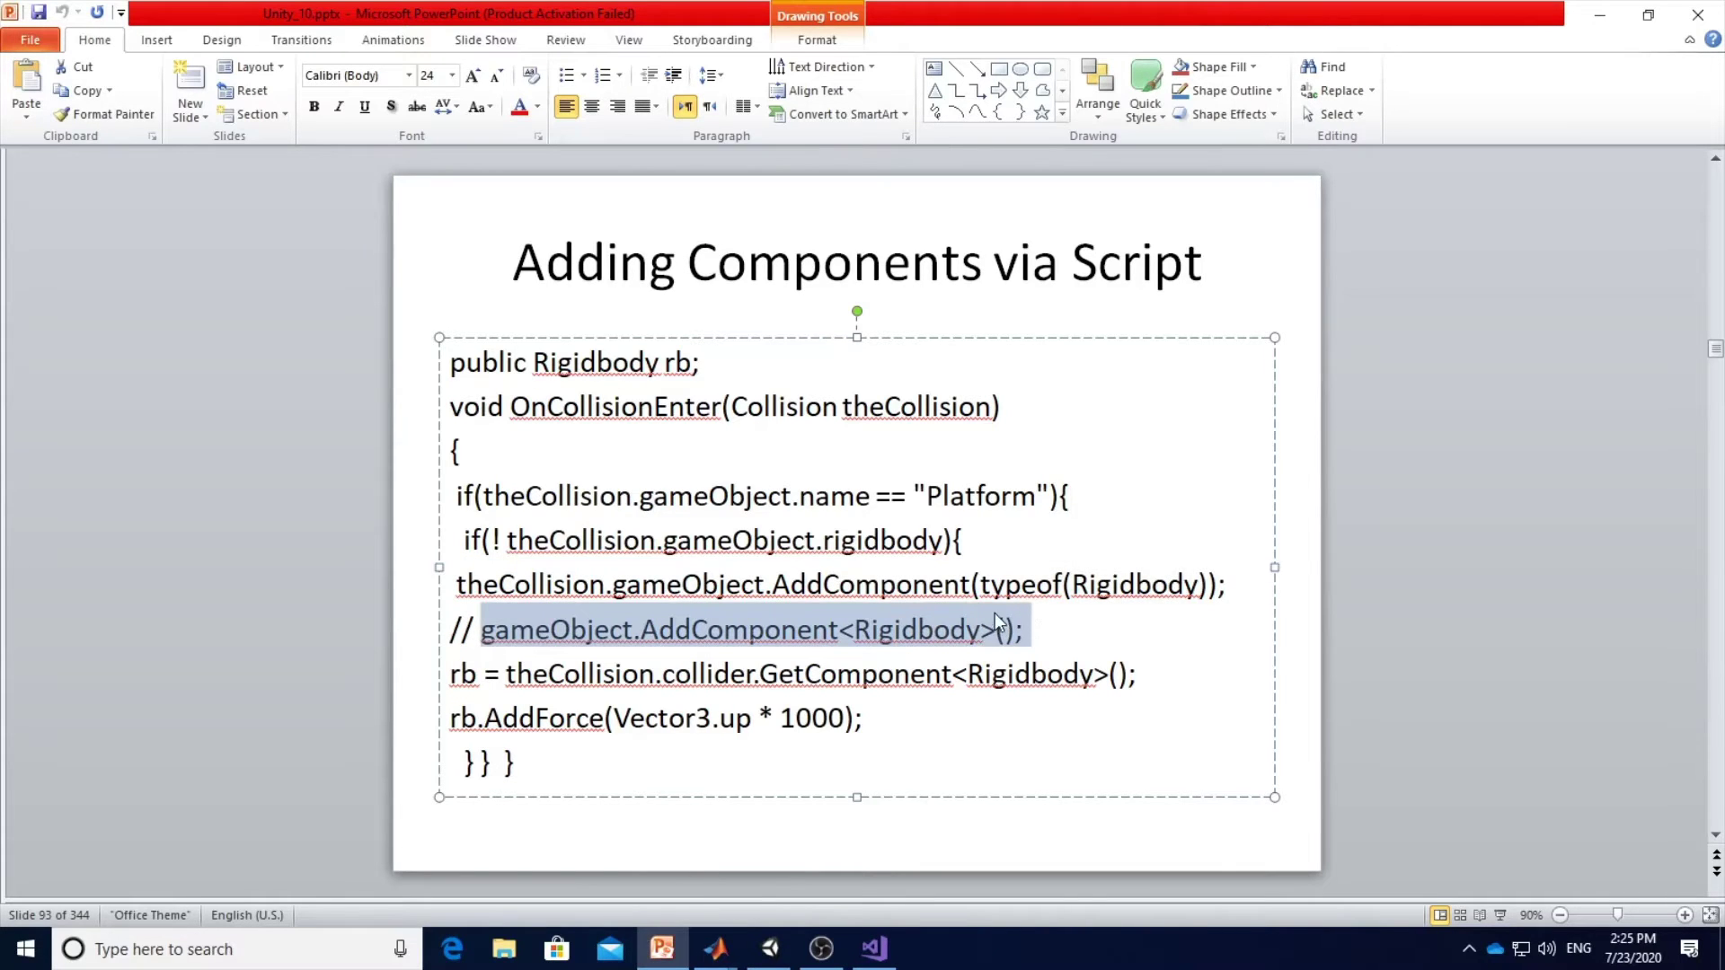
{"action": "key", "text": "alt+Tab"}
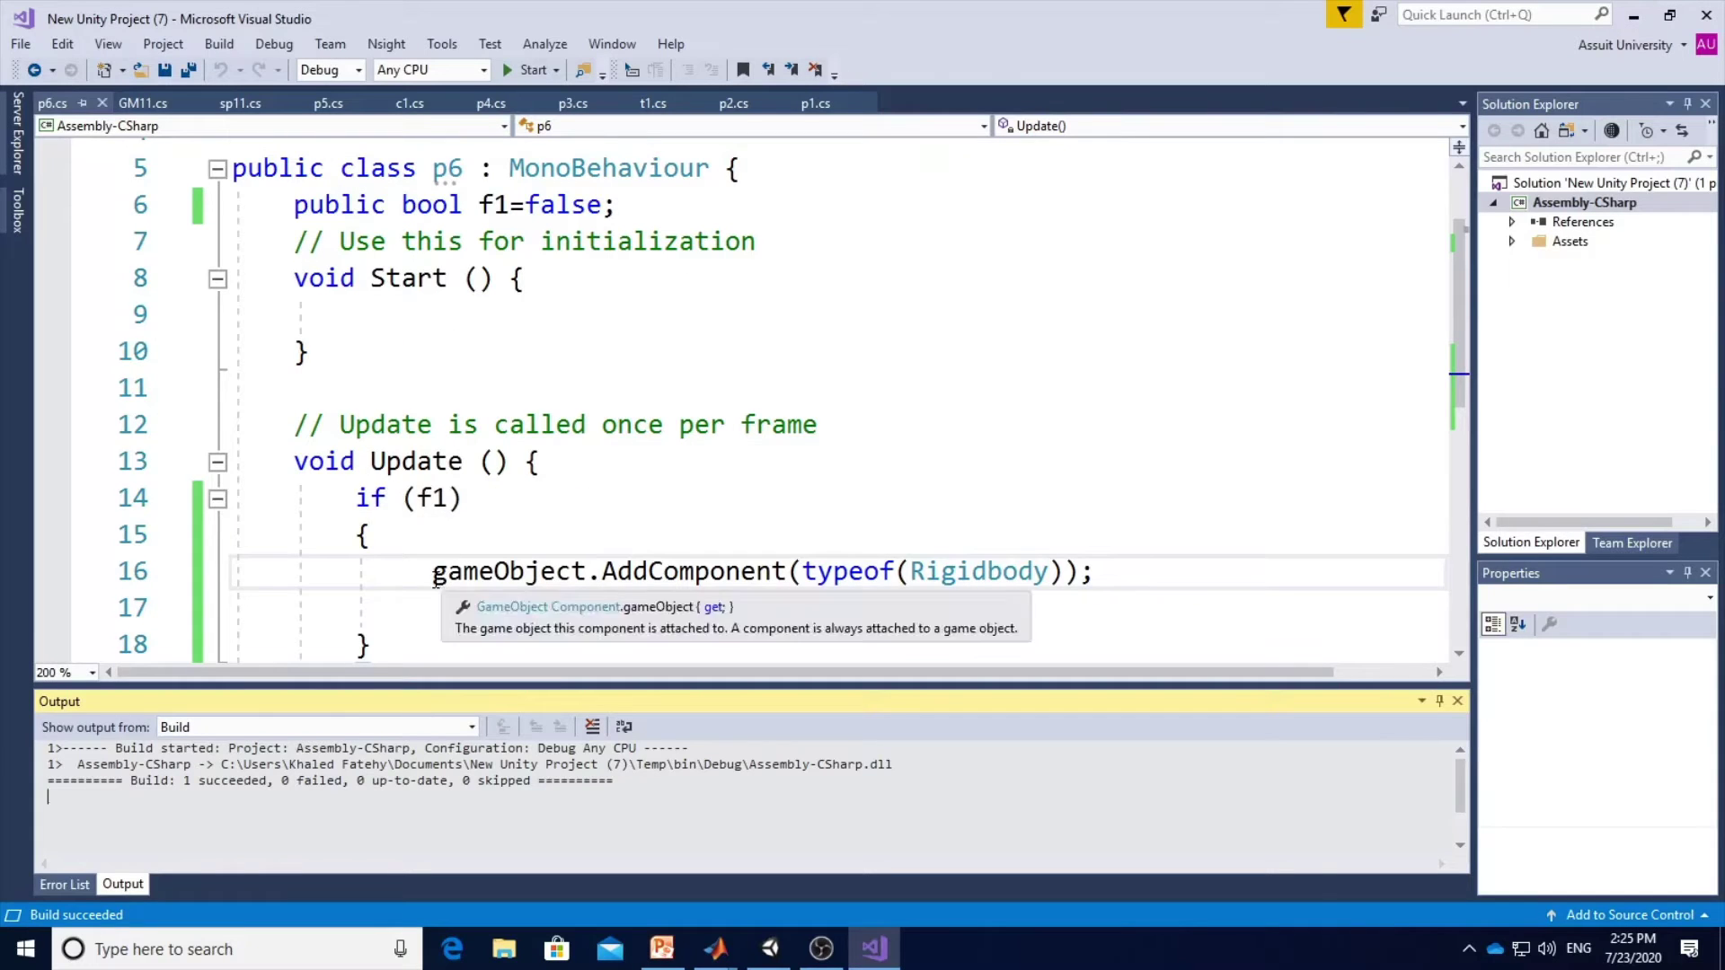
Replace line 16 in p6 with the generic AddComponent<Rigidbody>() call and build the solution.
{"action": "left_click_drag", "start_coordinate": [432, 571], "coordinate": [1100, 572]}
{"action": "key", "text": "ctrl+v"}
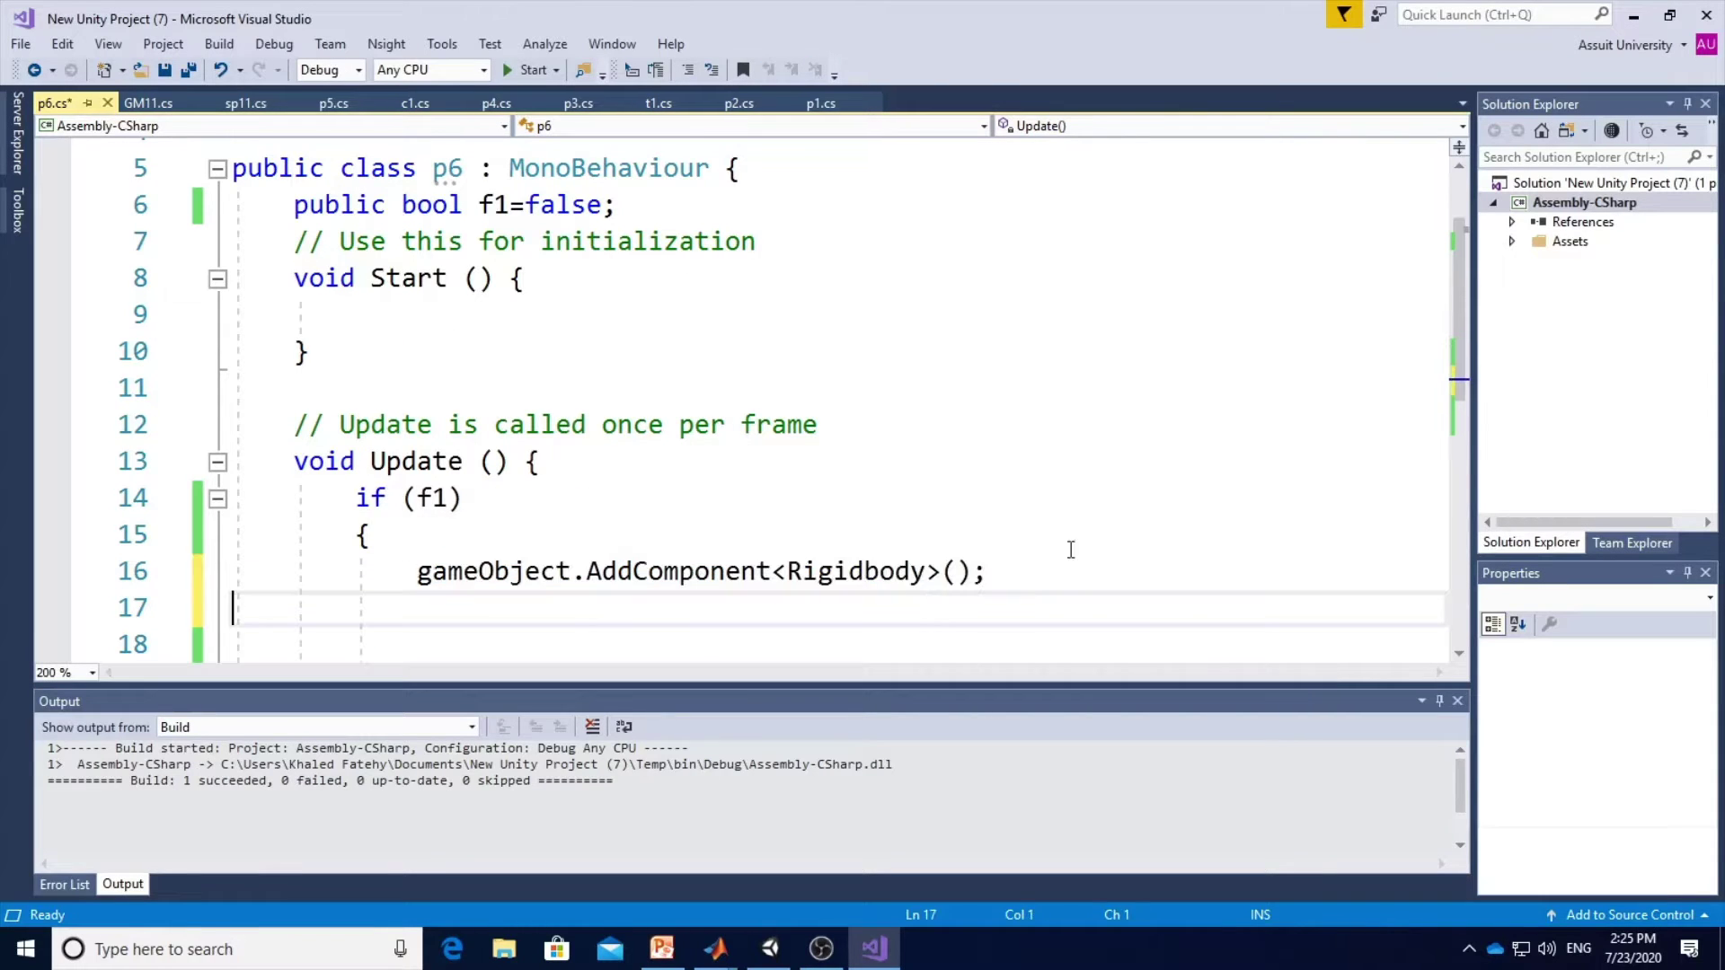
{"action": "left_click", "coordinate": [553, 611]}
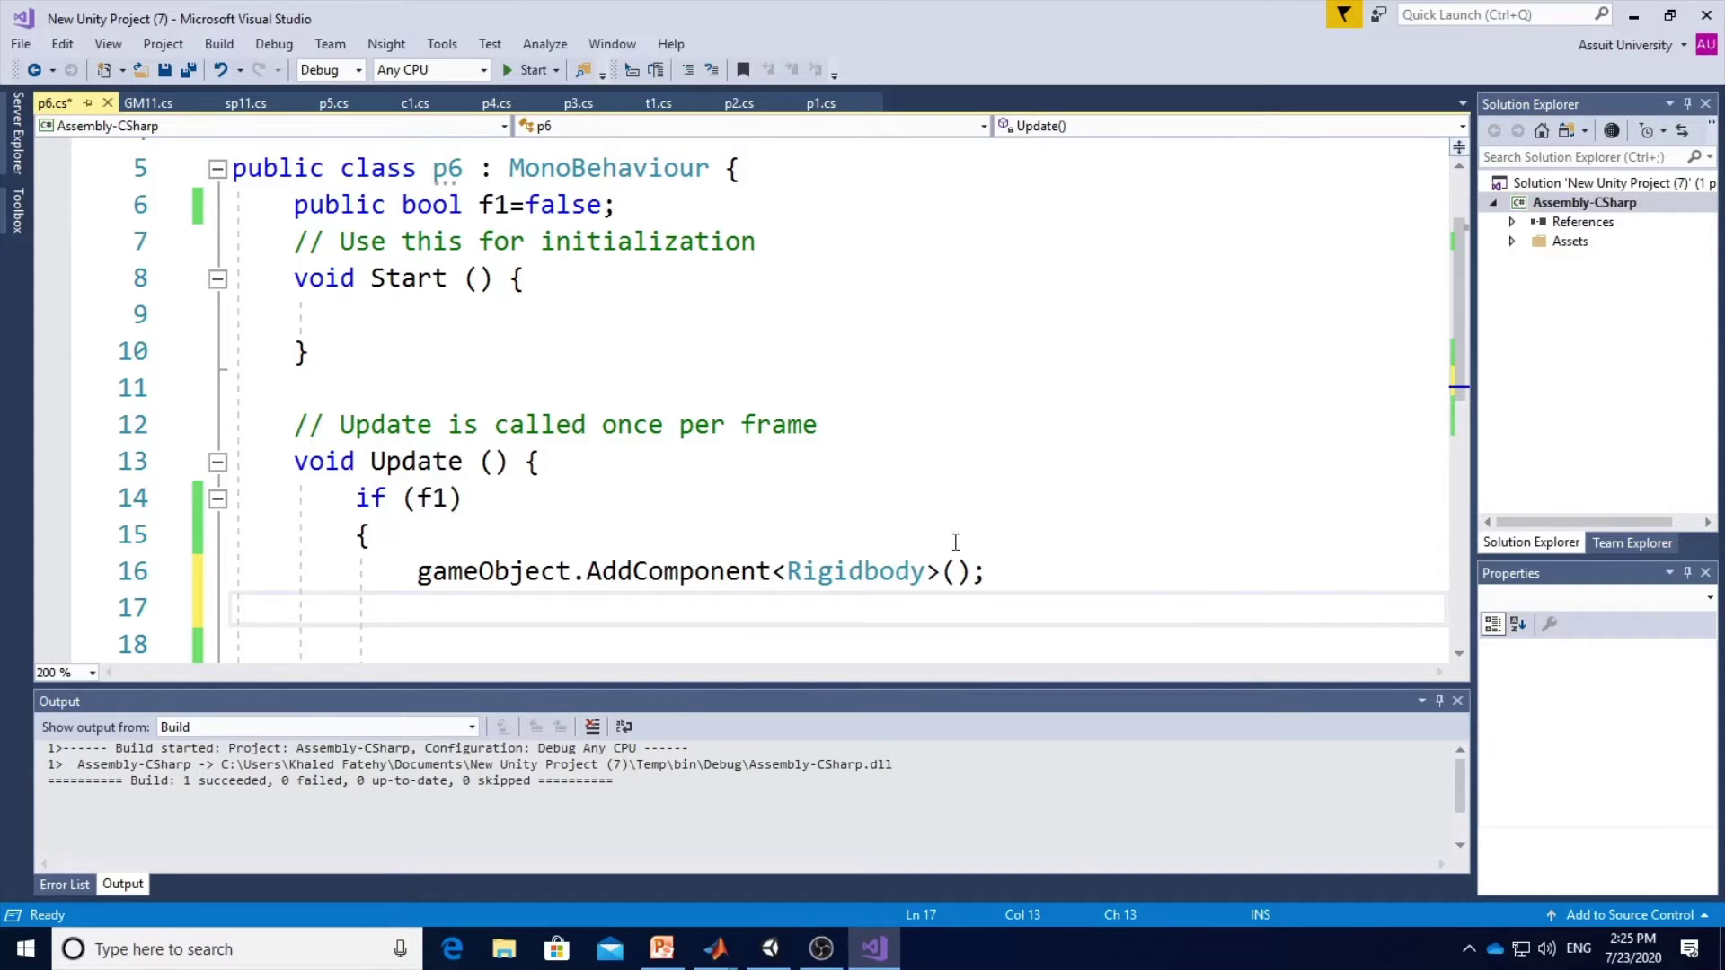
{"action": "left_click", "coordinate": [230, 45]}
{"action": "left_click", "coordinate": [236, 68]}
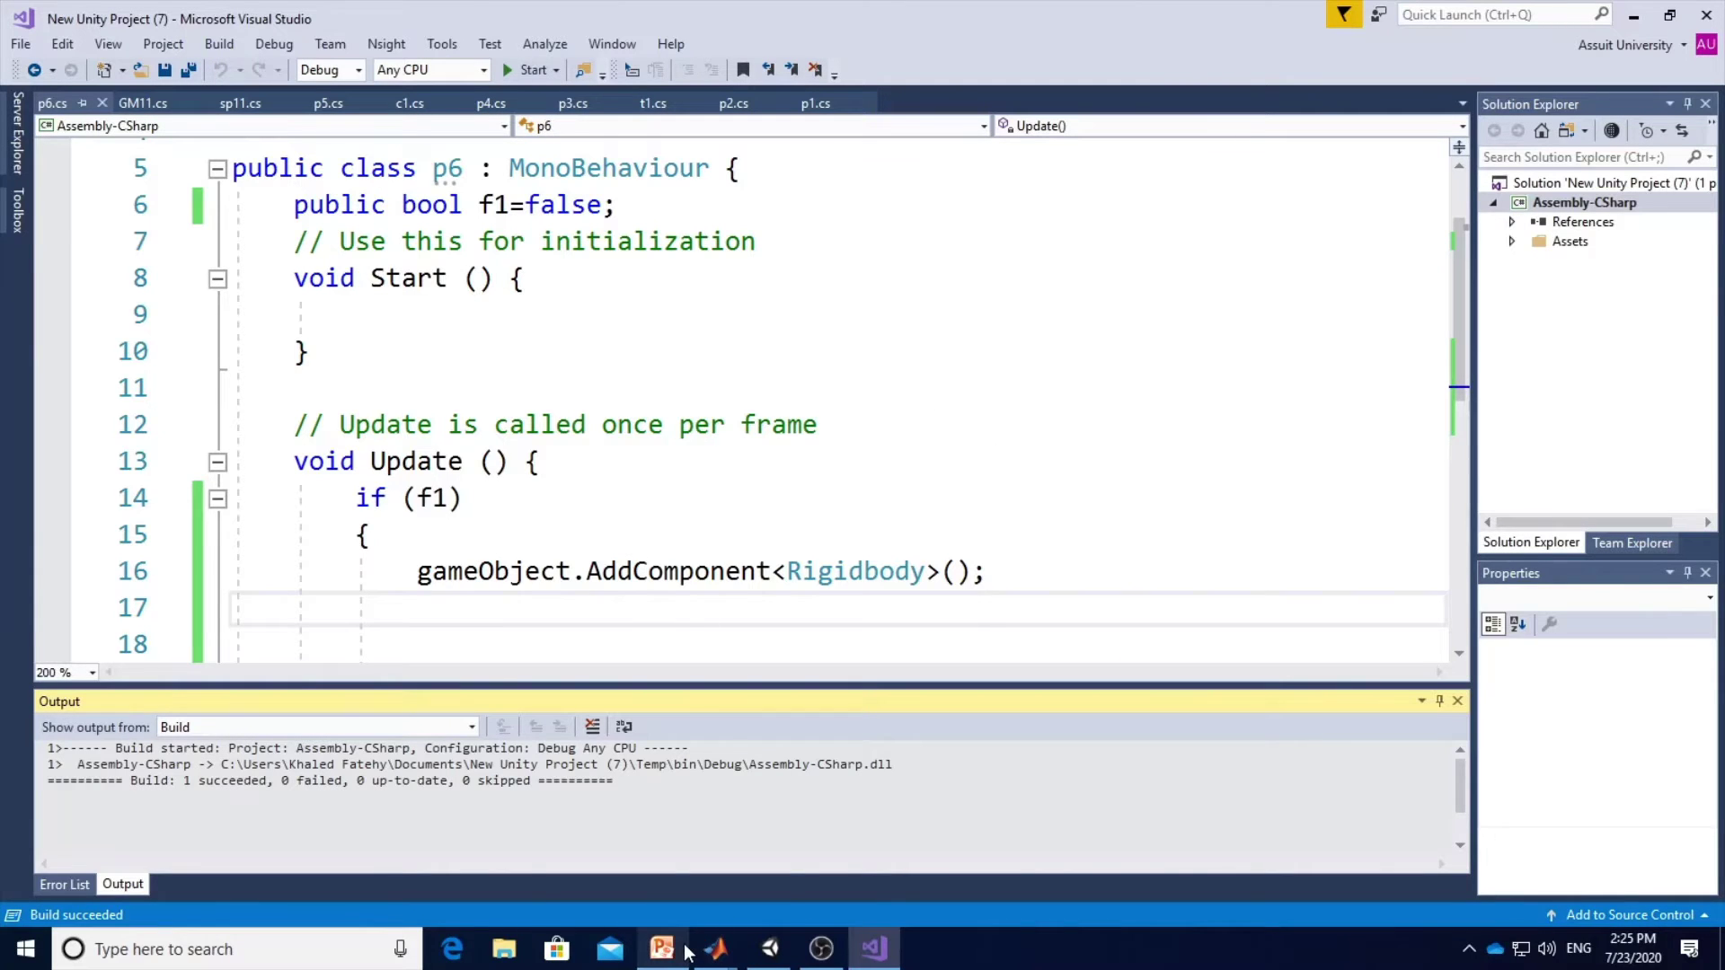
Play the scene, tick F1 on the cube's p6 script to watch it fall, then stop.
{"action": "mouse_move", "coordinate": [686, 951]}
{"action": "left_click", "coordinate": [770, 949]}
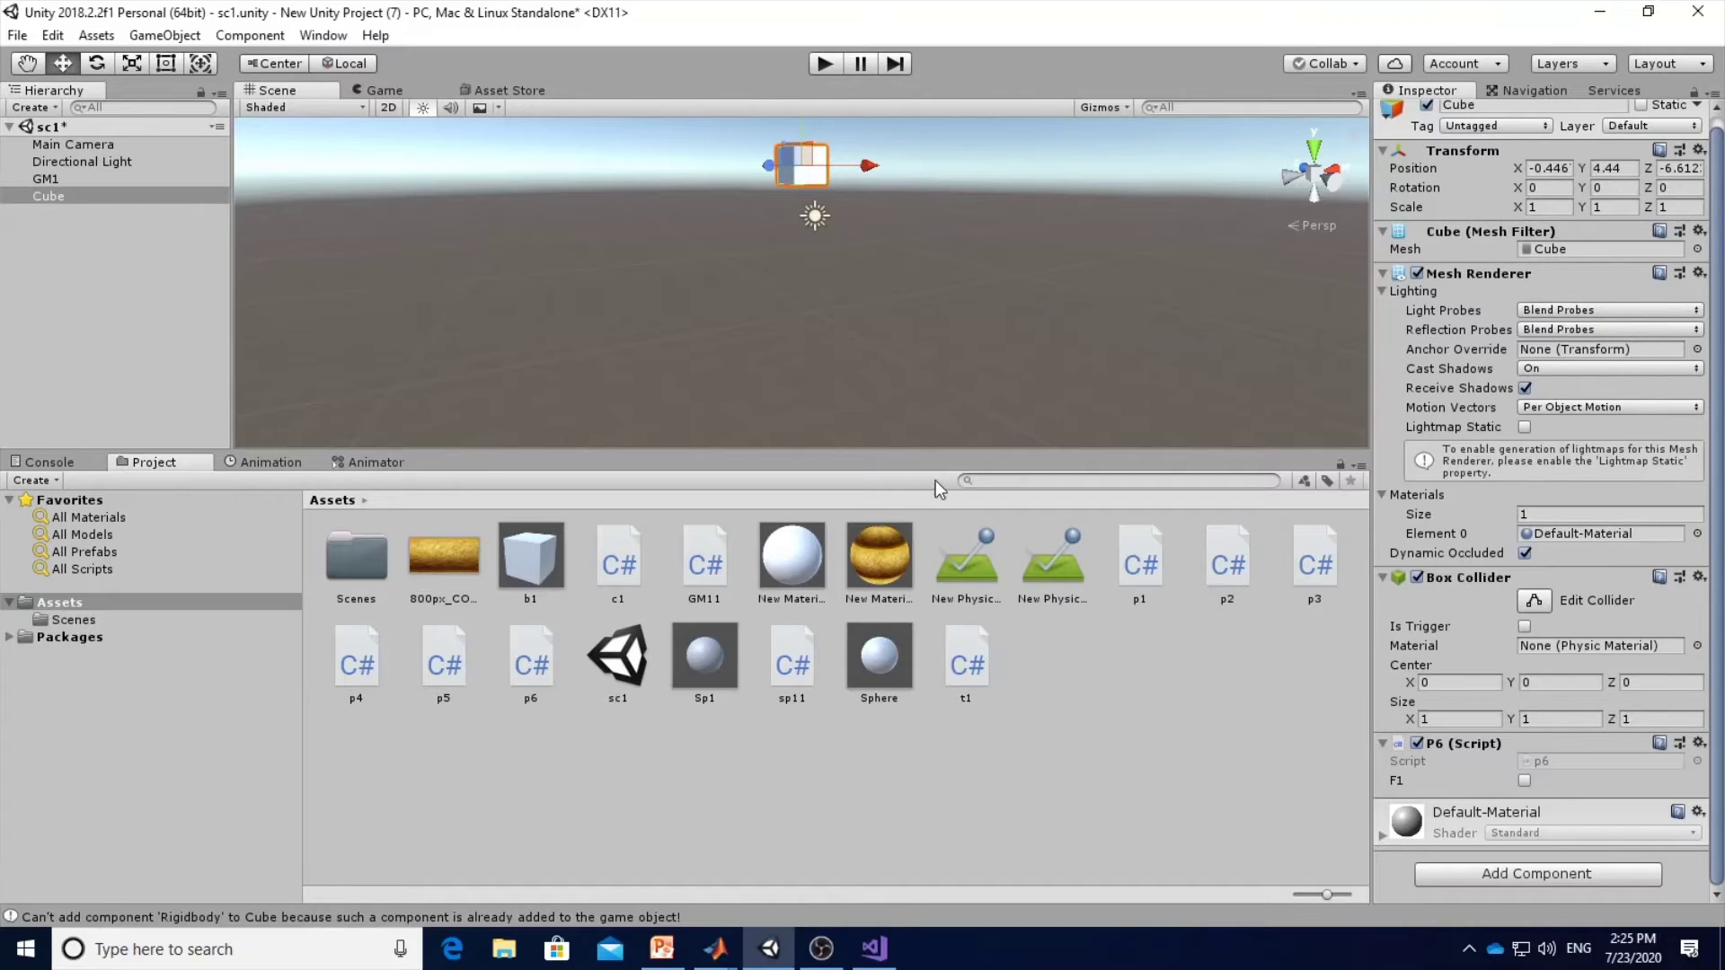
{"action": "left_click", "coordinate": [825, 63]}
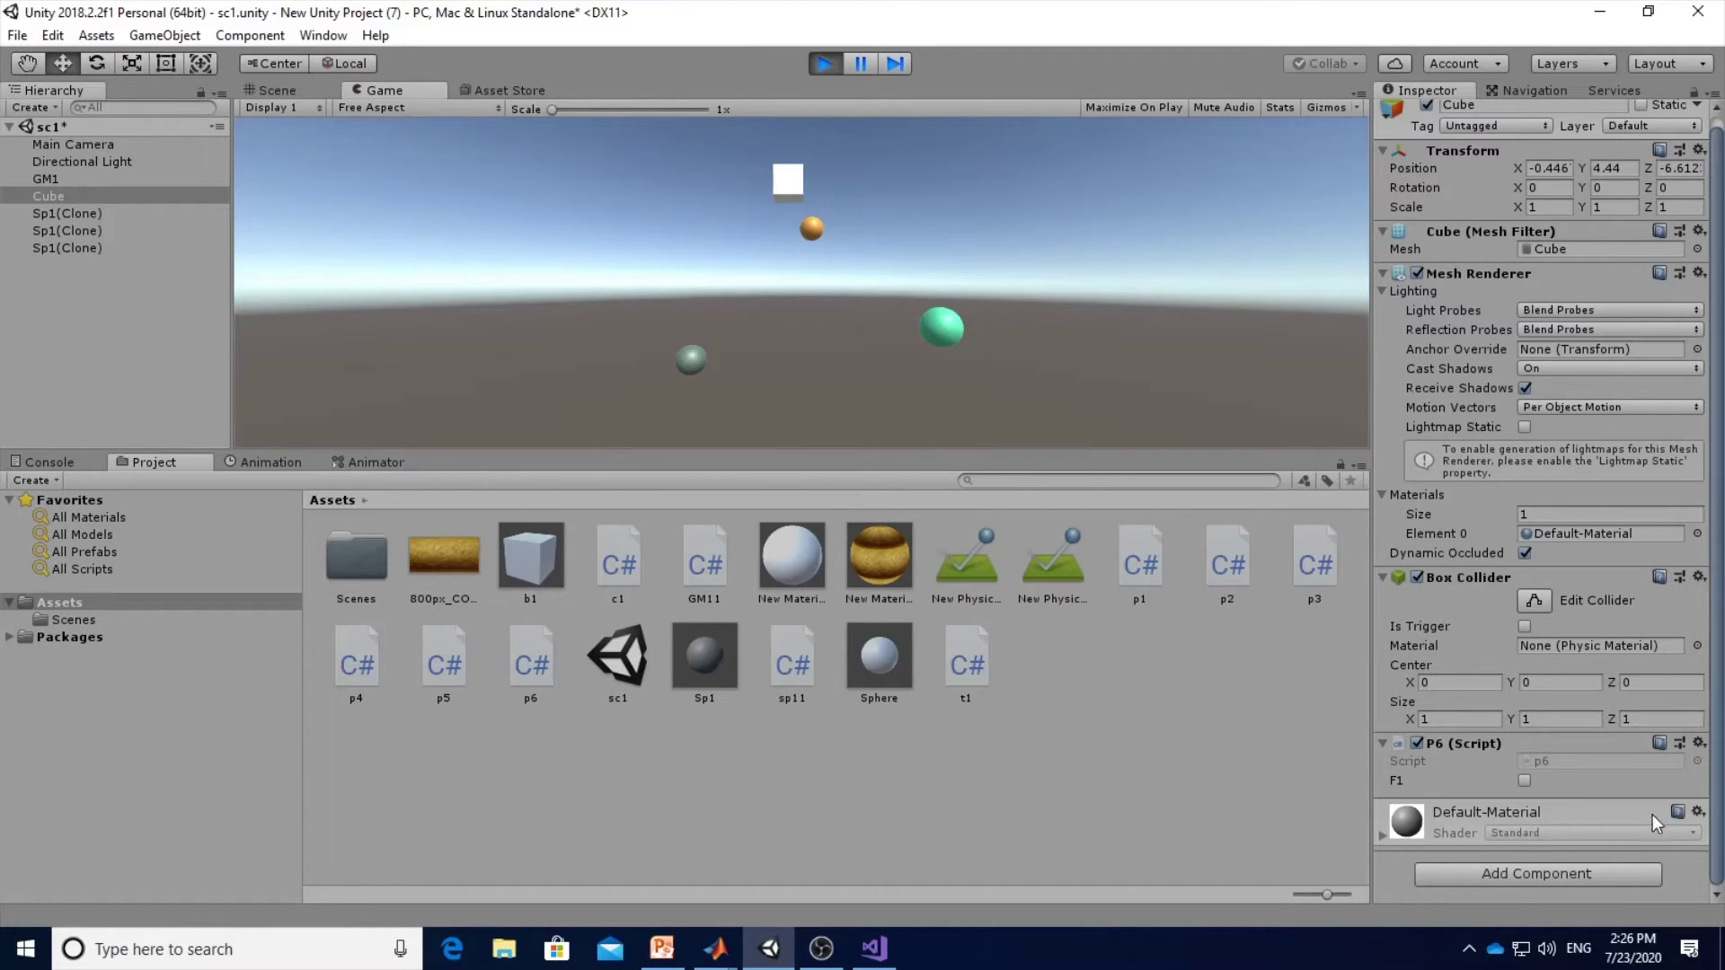
{"action": "left_click", "coordinate": [1525, 779]}
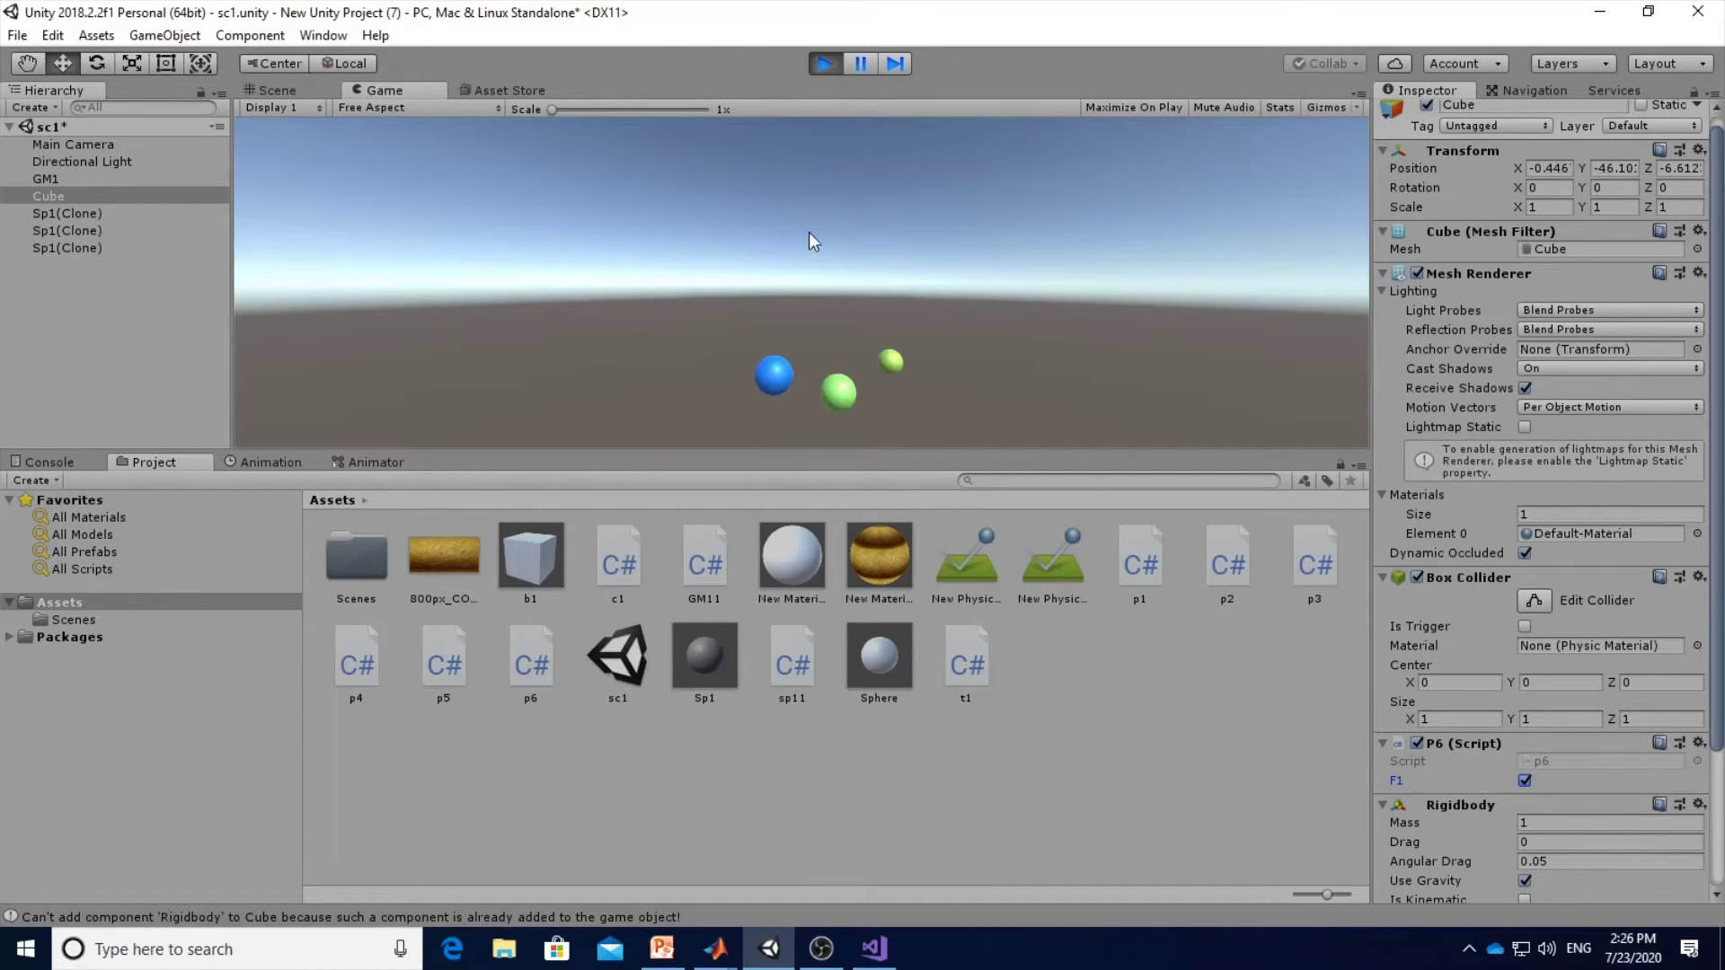
{"action": "left_click", "coordinate": [822, 64]}
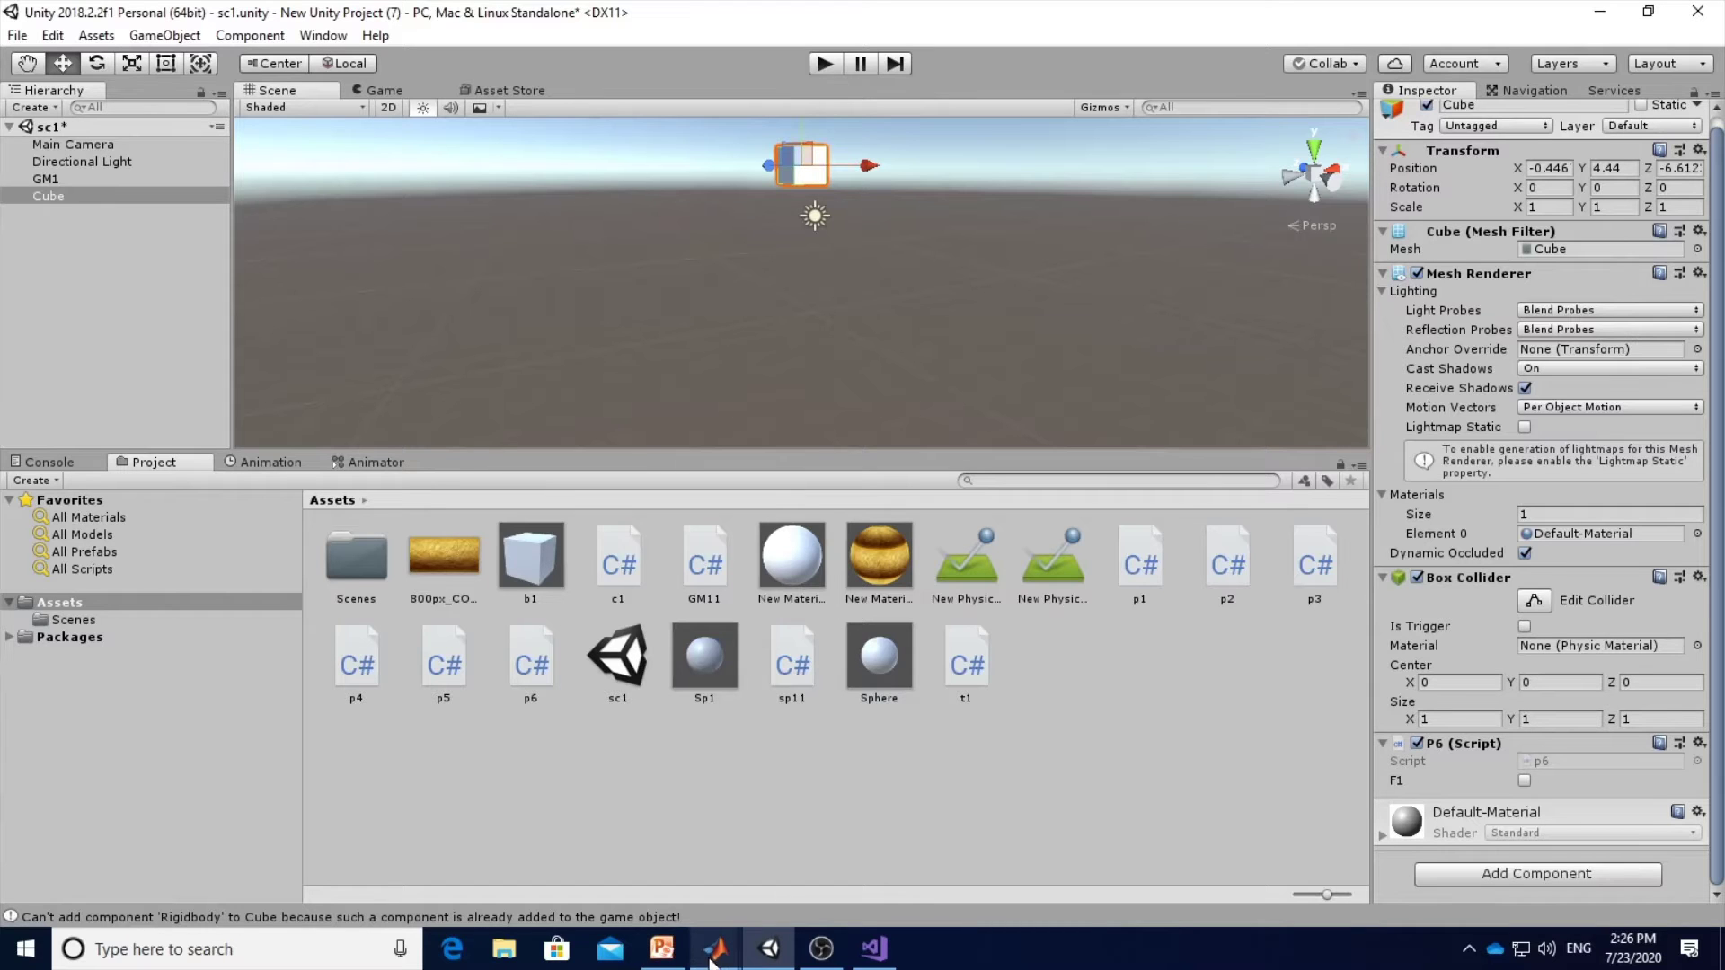
Save the sc1 scene from Unity's File menu, then minimize Unity to show the slides.
{"action": "left_click", "coordinate": [670, 963]}
{"action": "scroll", "coordinate": [852, 759], "scroll_direction": "down", "scroll_amount": 1}
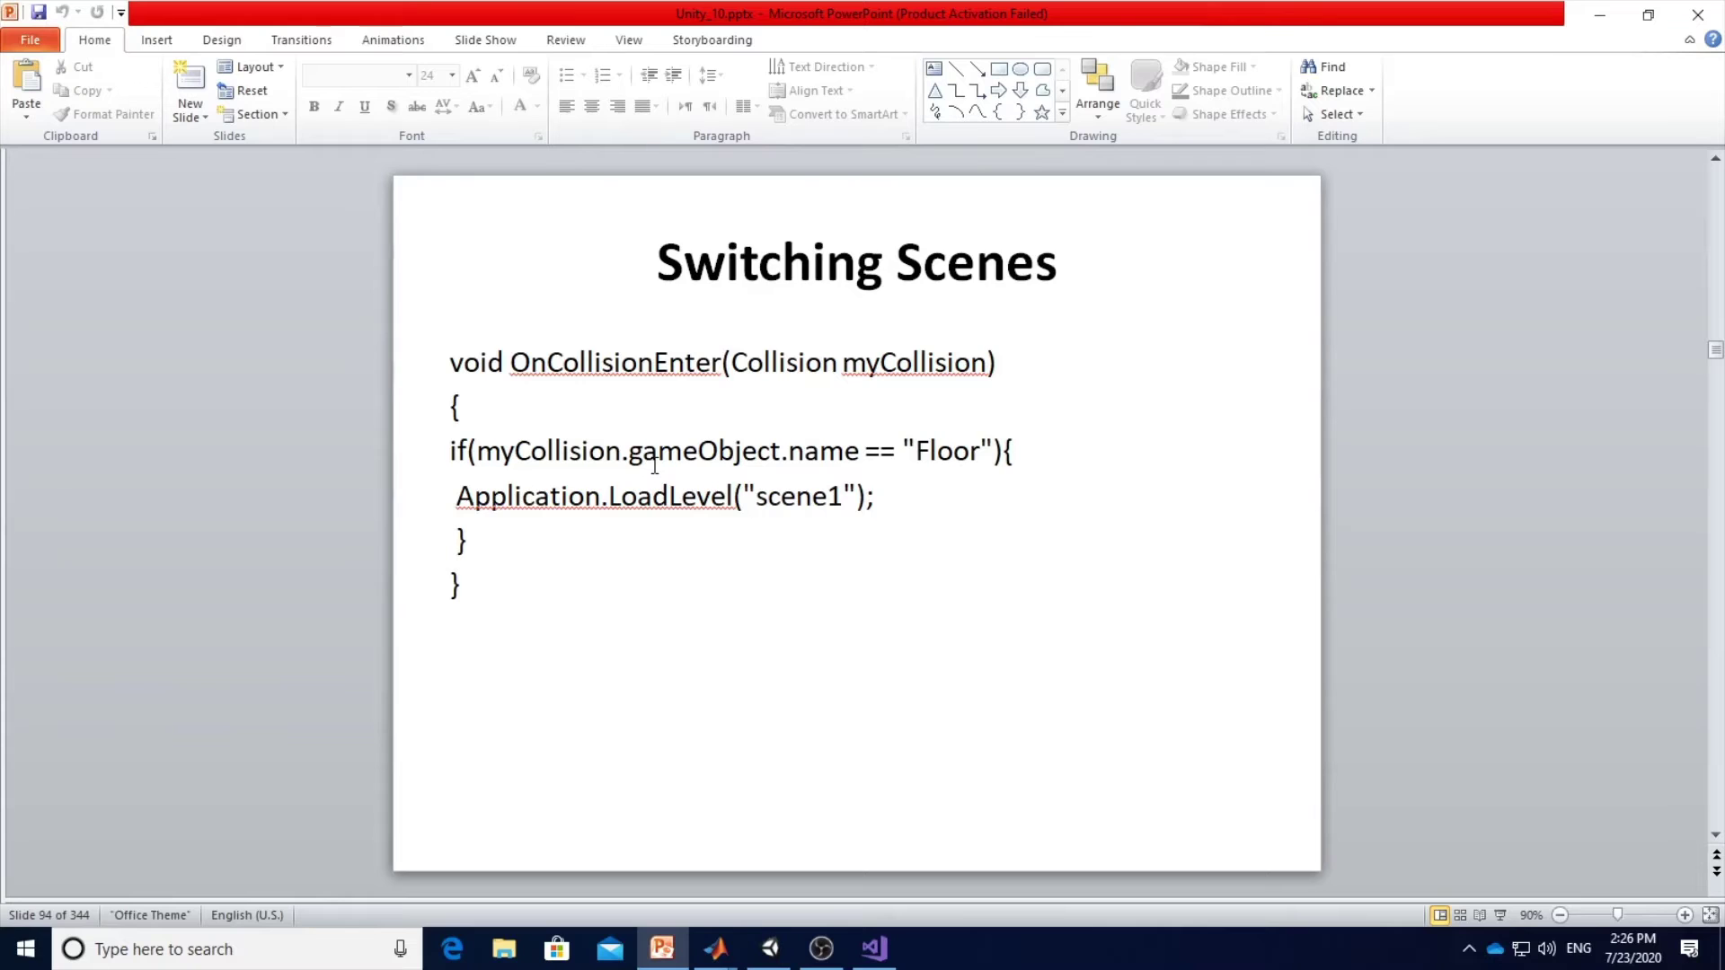
{"action": "left_click", "coordinate": [770, 949]}
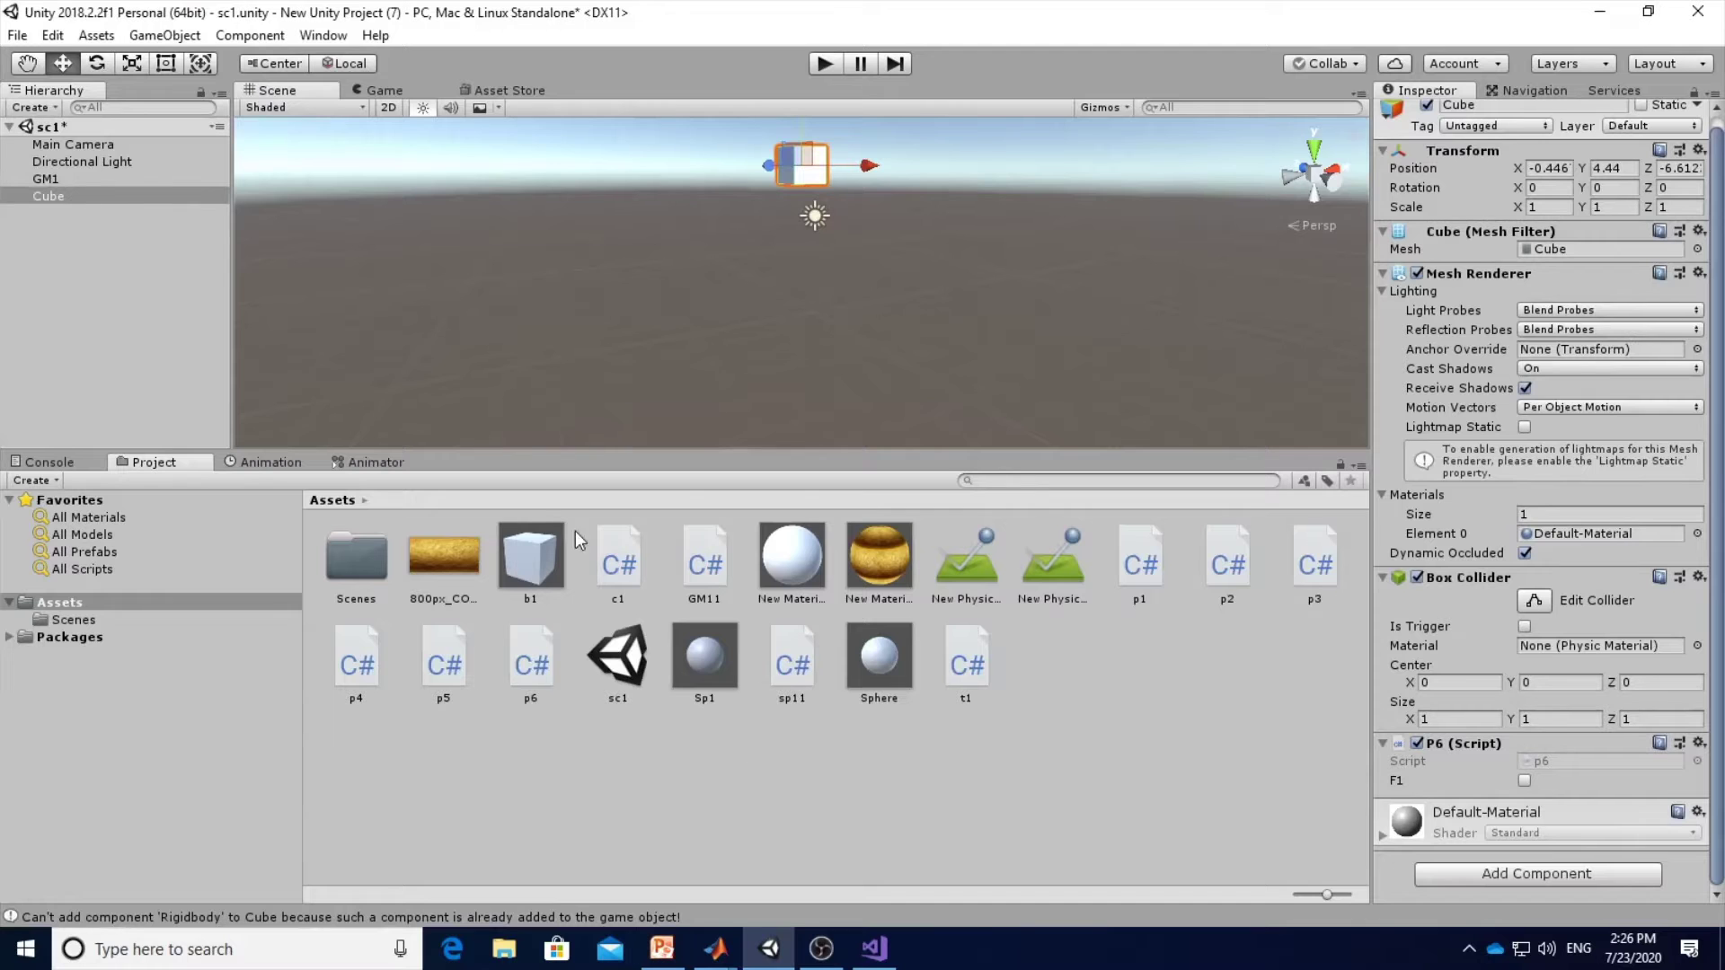
{"action": "left_click", "coordinate": [17, 36]}
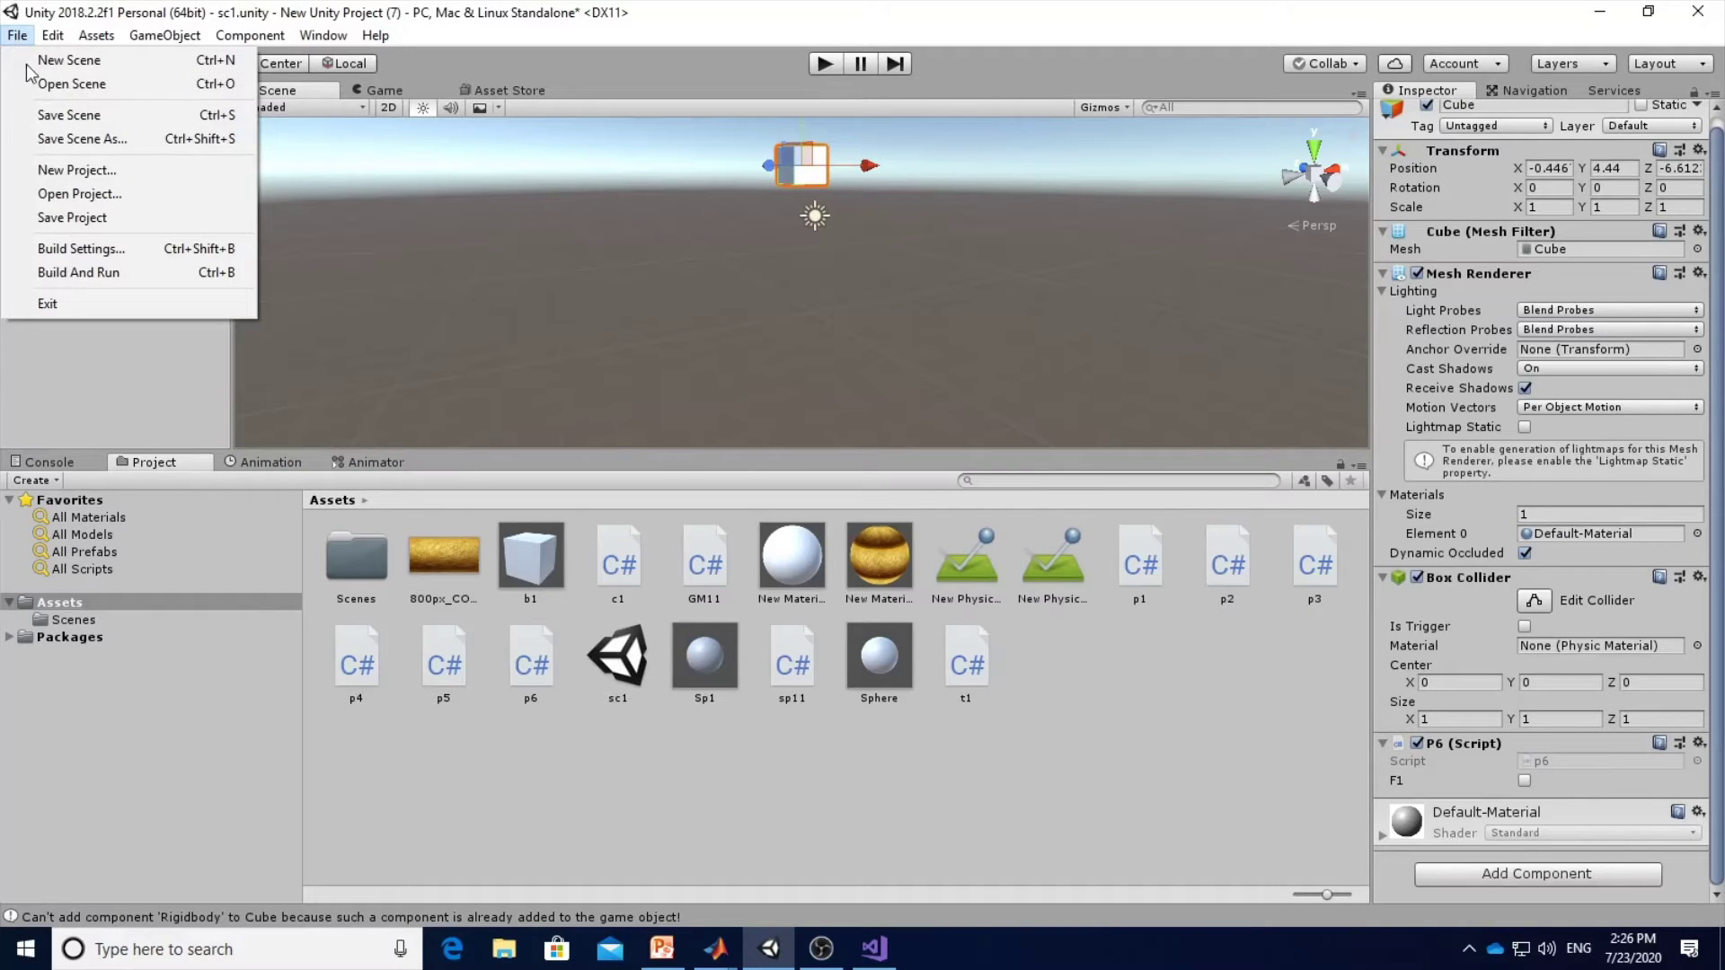
{"action": "left_click", "coordinate": [63, 126]}
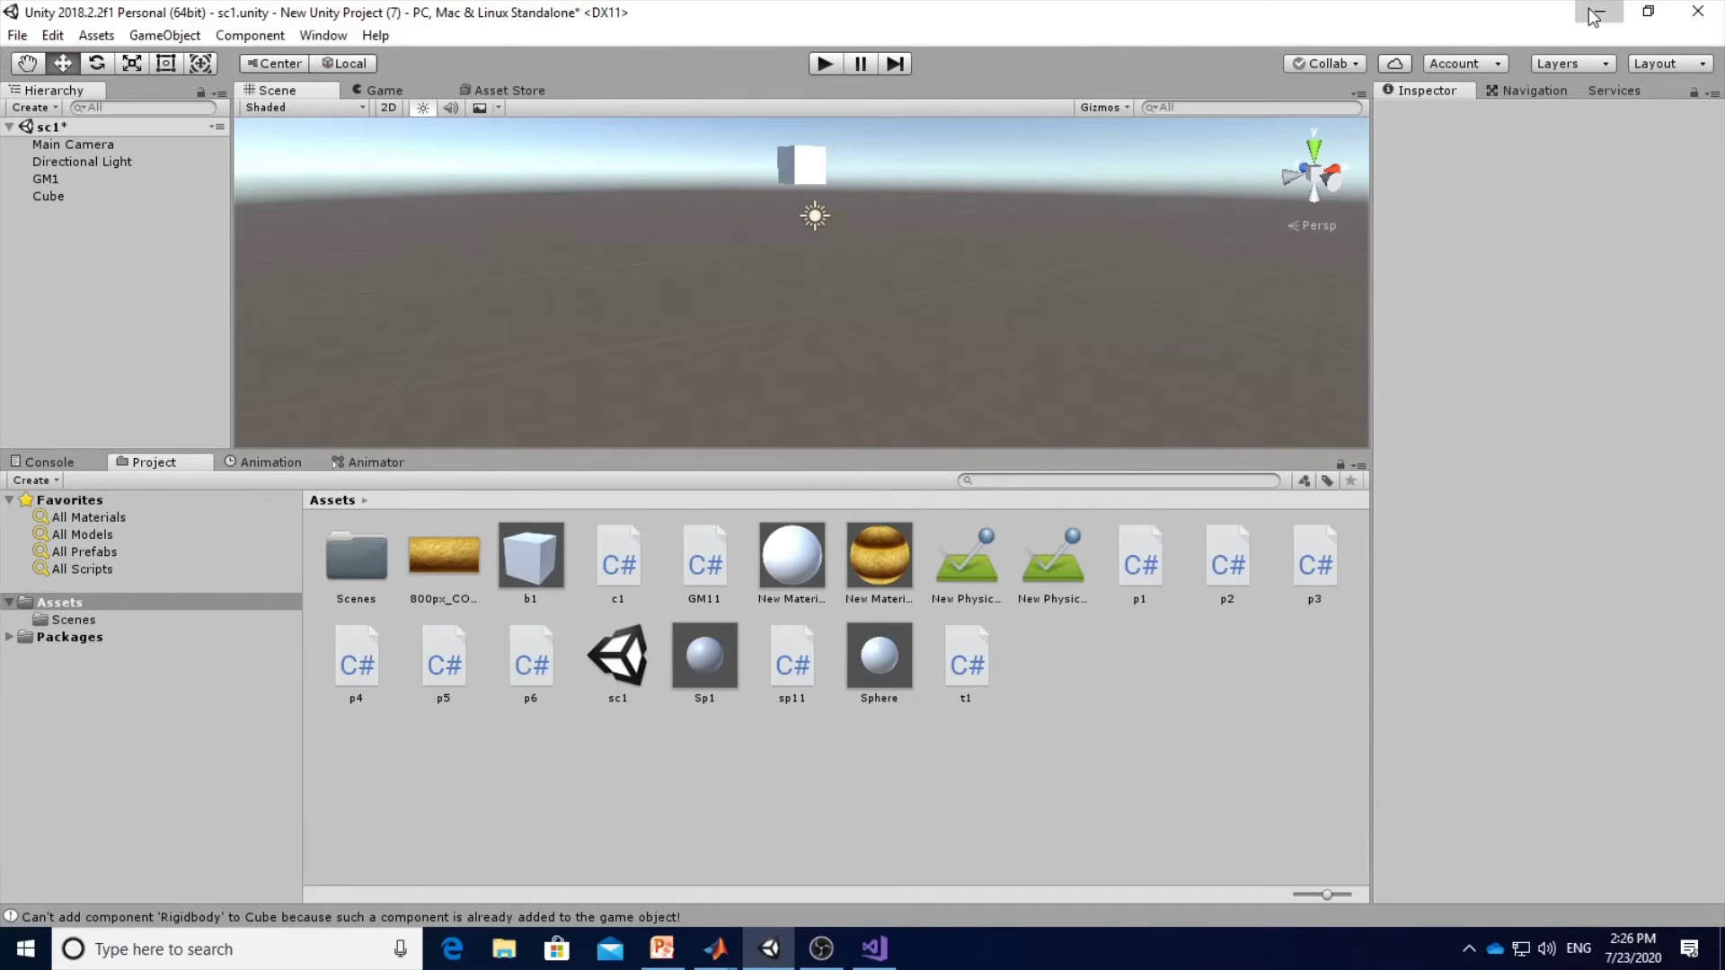
{"action": "left_click", "coordinate": [1595, 16]}
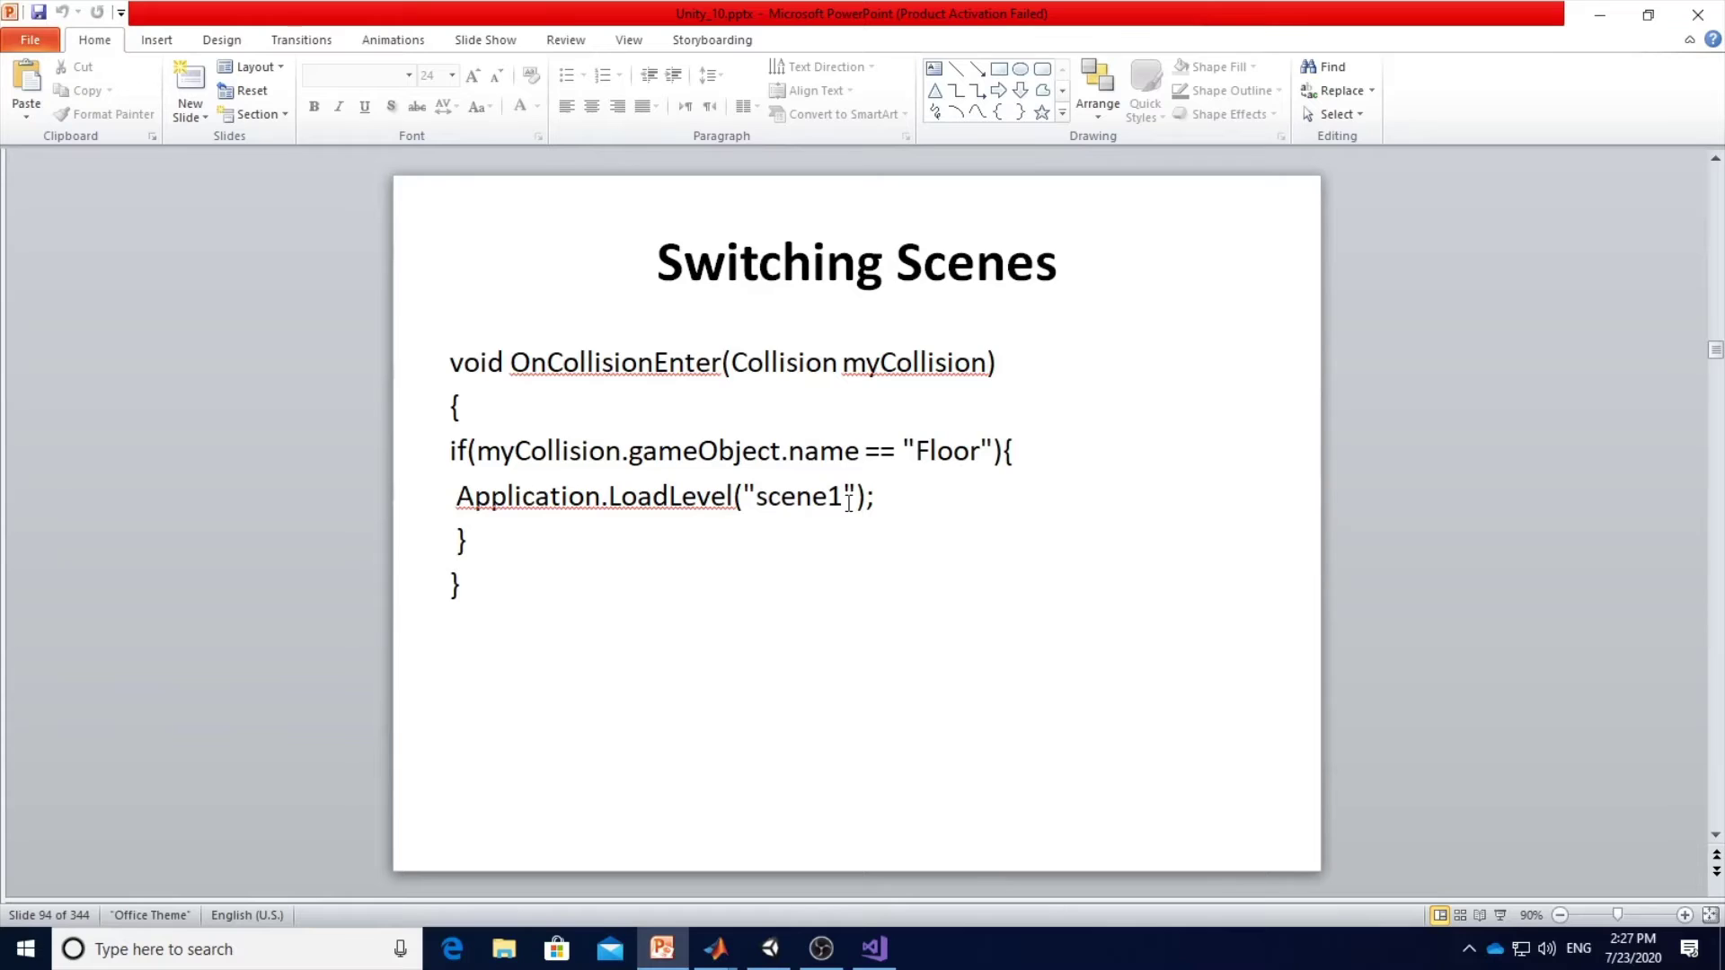
Advance past slide 95 to slide 96, 'Local vs World Direction', and start the slide show.
{"action": "scroll", "coordinate": [848, 503], "scroll_direction": "down", "scroll_amount": 1}
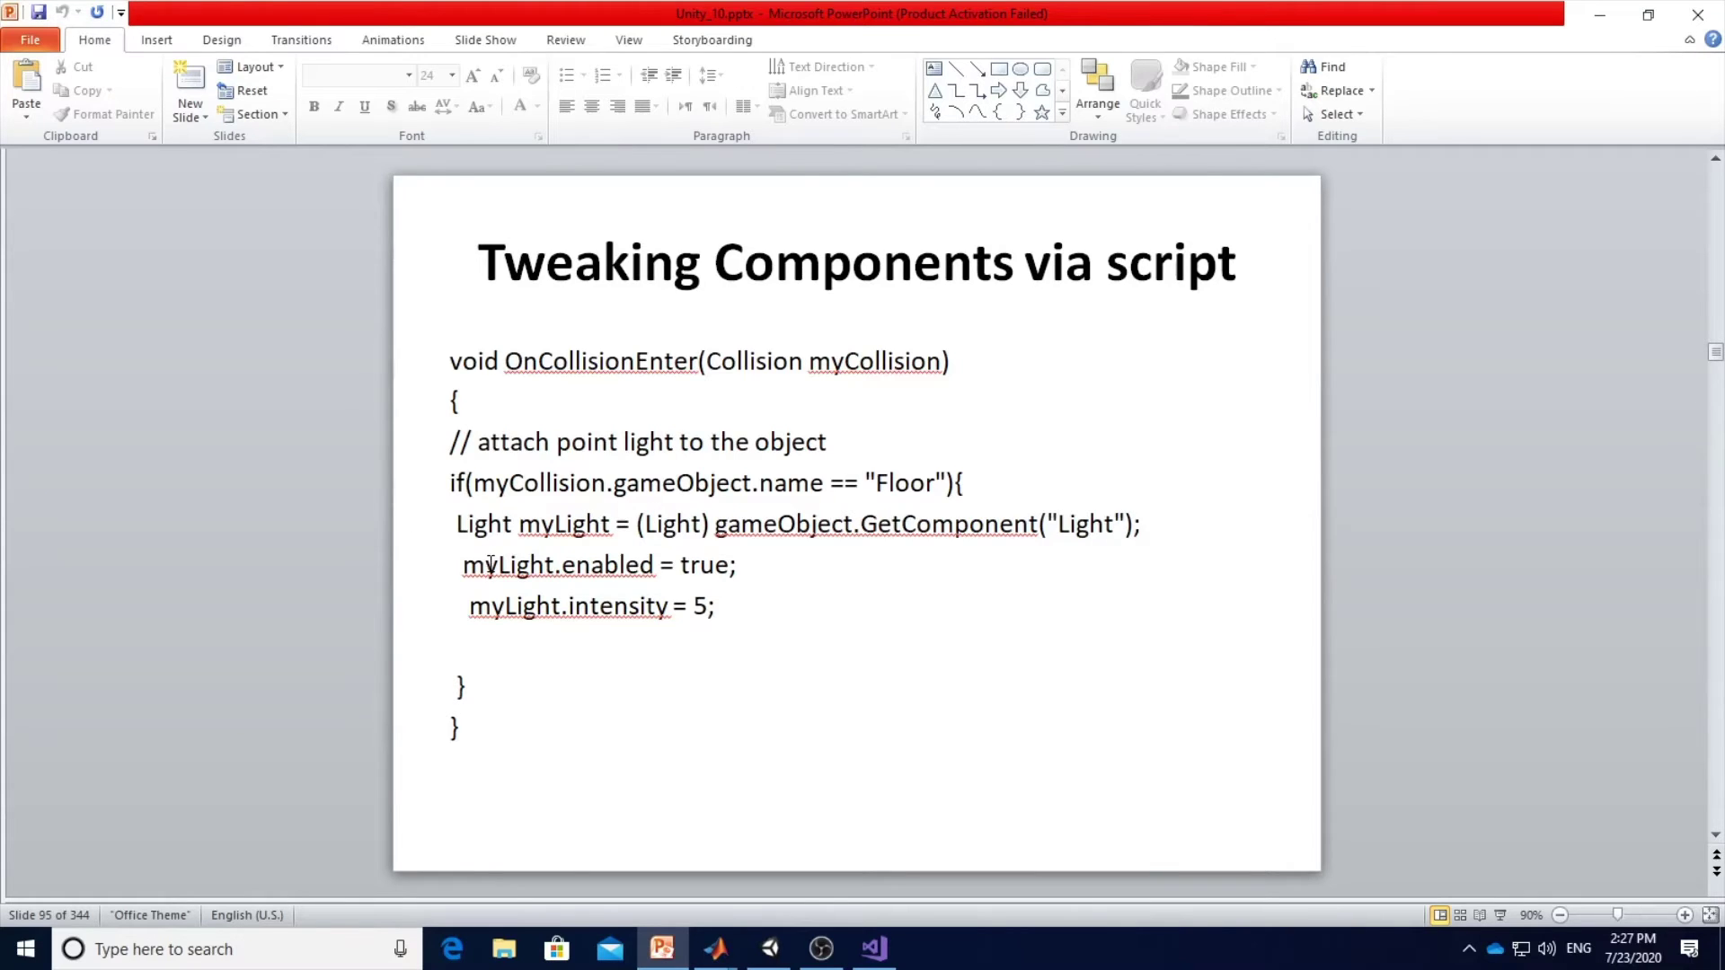
{"action": "scroll", "coordinate": [491, 564], "scroll_direction": "down", "scroll_amount": 1}
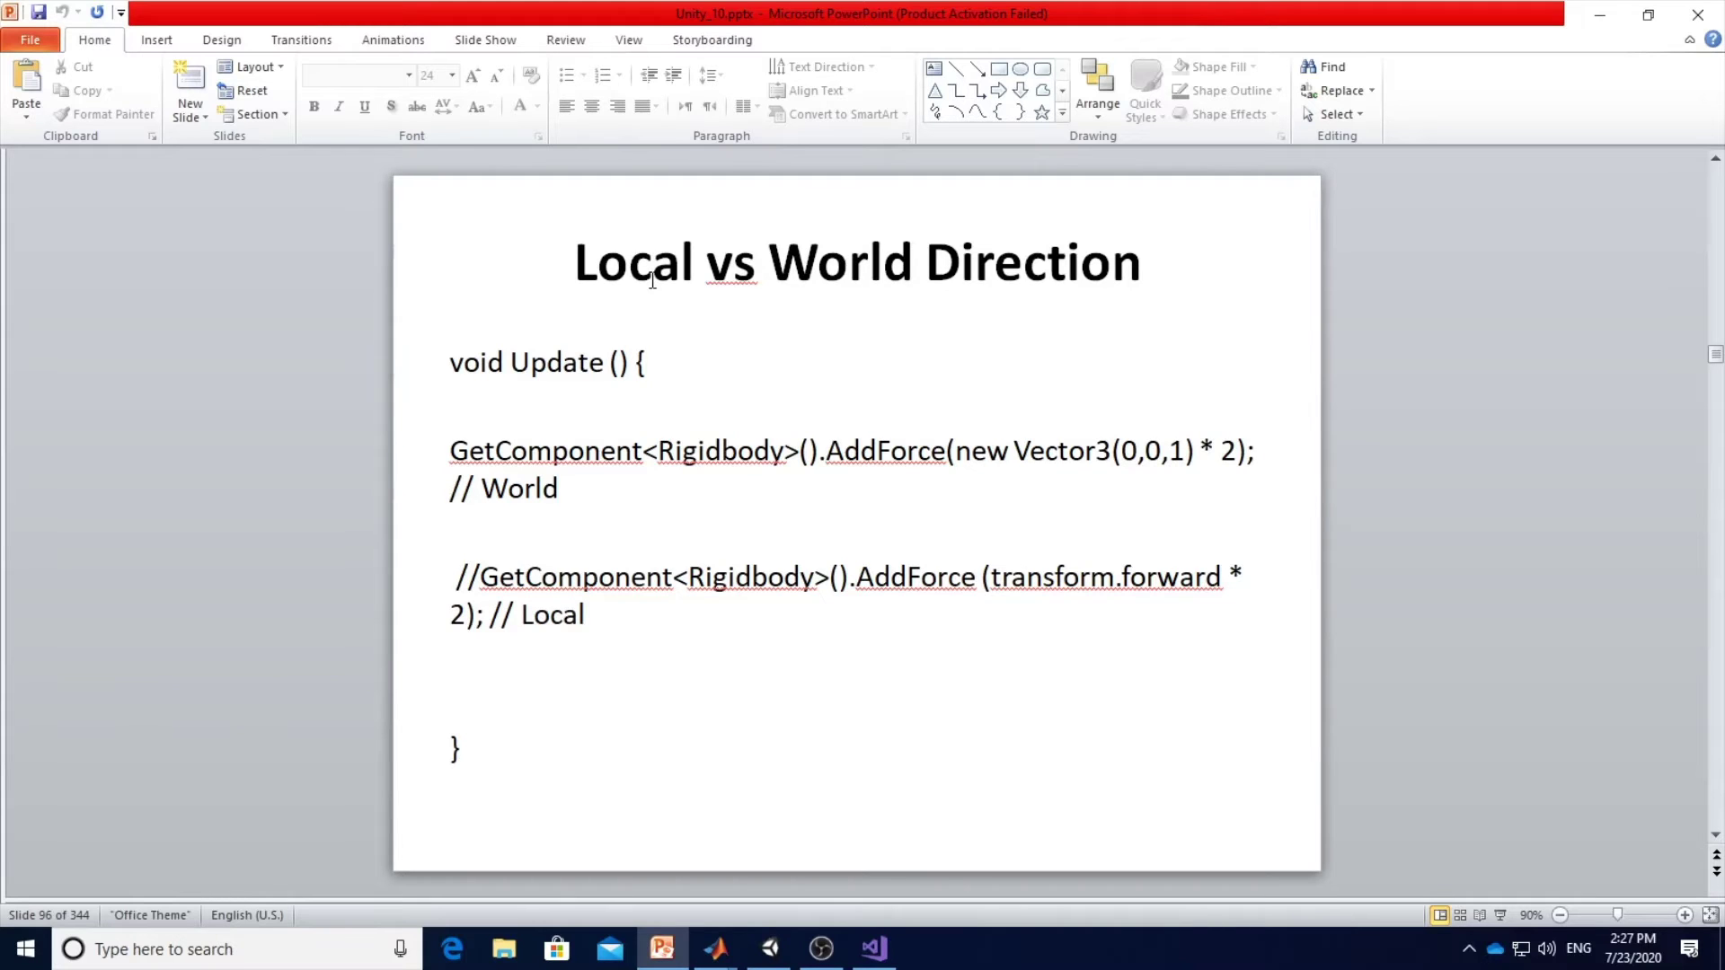
{"action": "left_click", "coordinate": [1498, 917]}
With the pen, ink labelled world Y and X axes and a diagonal Z axis.
{"action": "right_click", "coordinate": [870, 417]}
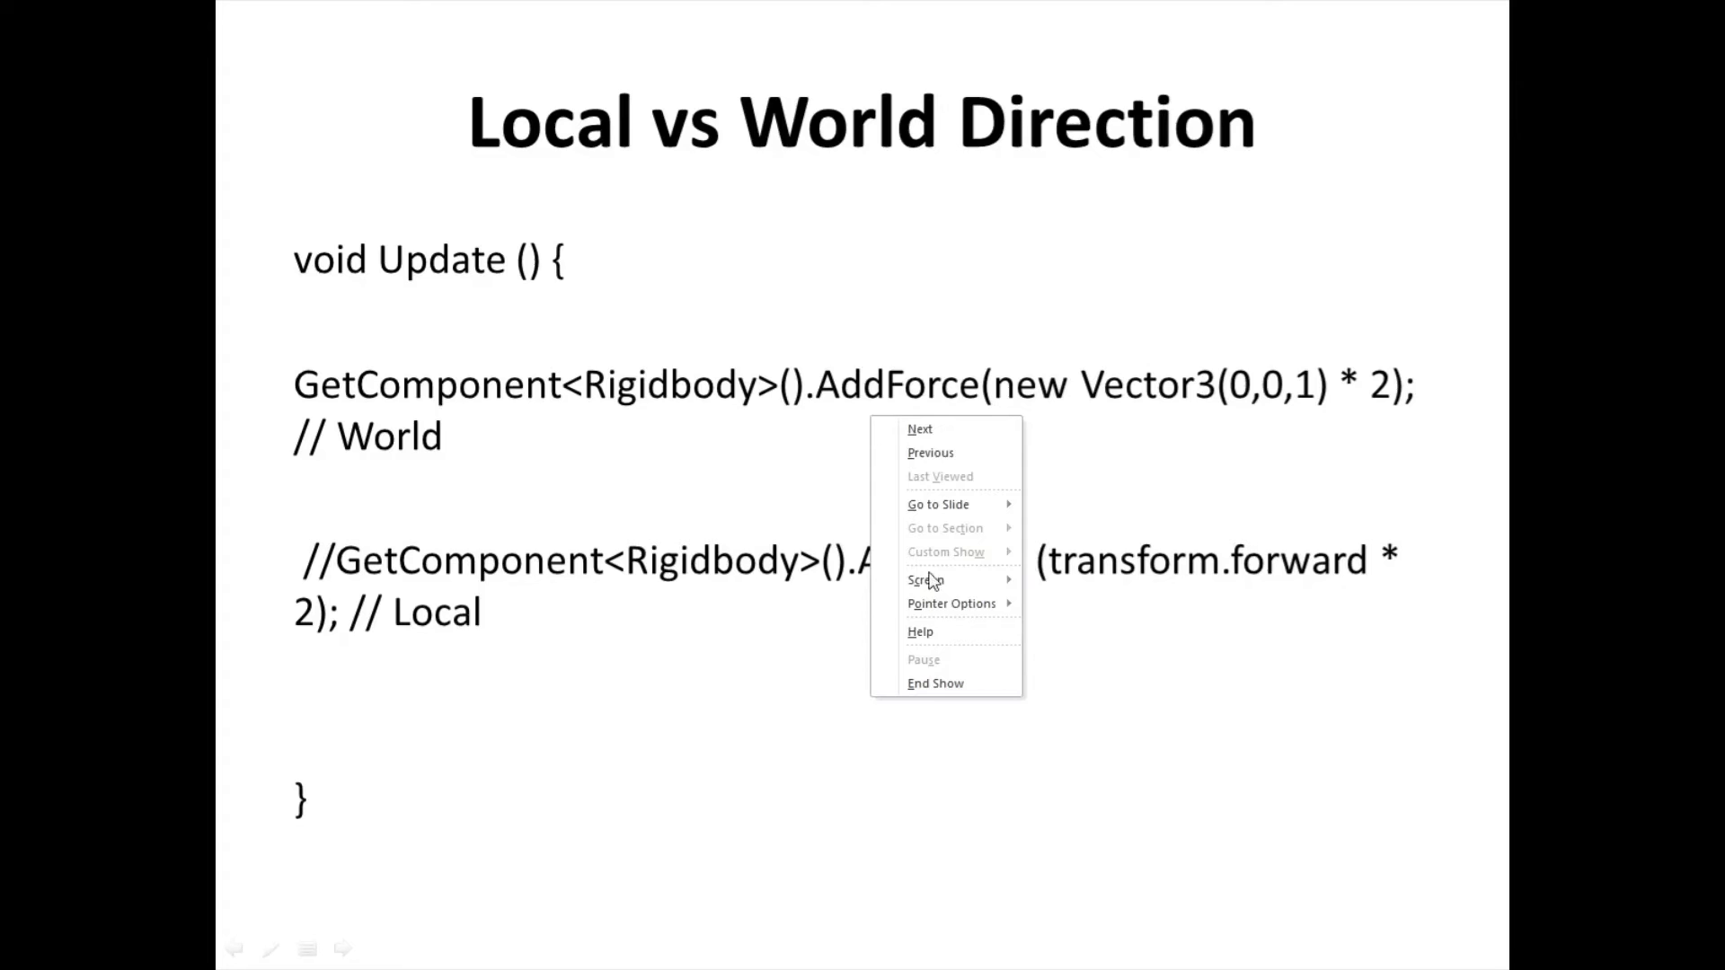
{"action": "mouse_move", "coordinate": [988, 604]}
{"action": "left_click", "coordinate": [1103, 629]}
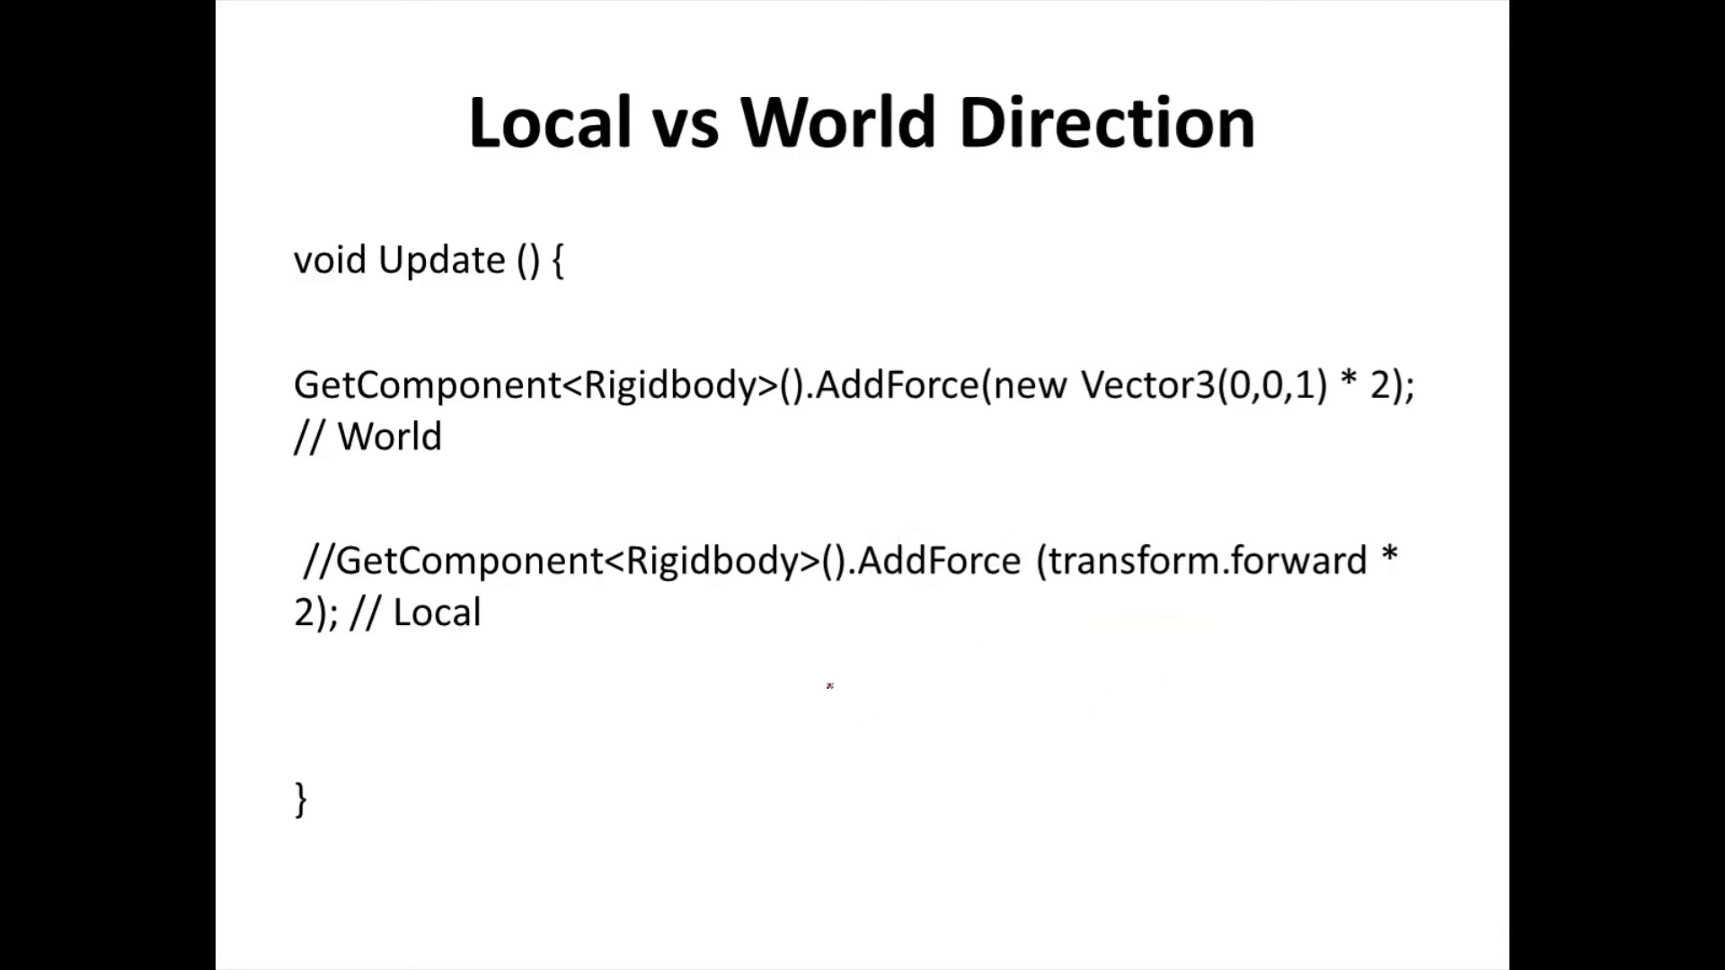
{"action": "left_click_drag", "start_coordinate": [811, 654], "coordinate": [797, 862]}
{"action": "mouse_move", "coordinate": [617, 754]}
{"action": "left_mouse_down"}
{"action": "mouse_move", "coordinate": [1139, 752]}
{"action": "mouse_move", "coordinate": [1094, 776]}
{"action": "mouse_move", "coordinate": [1193, 776]}
{"action": "left_mouse_up"}
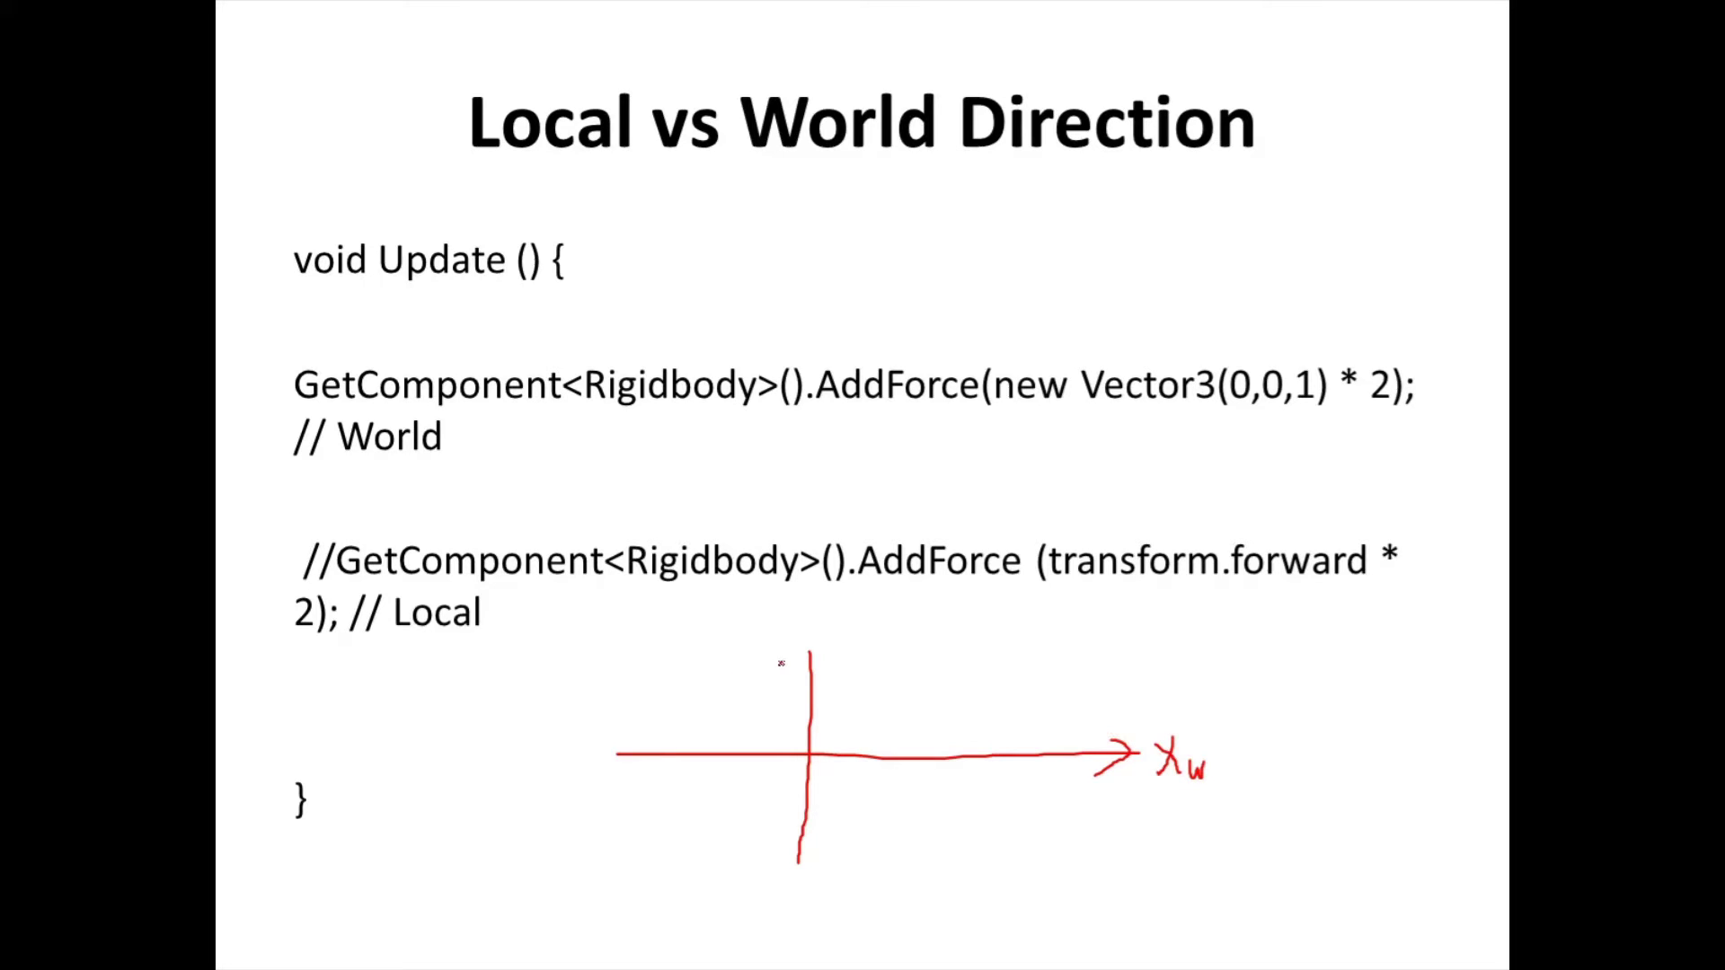
{"action": "left_click_drag", "start_coordinate": [796, 665], "coordinate": [878, 651]}
{"action": "left_click_drag", "start_coordinate": [807, 754], "coordinate": [665, 847]}
{"action": "mouse_move", "coordinate": [535, 843]}
{"action": "left_mouse_down"}
{"action": "mouse_move", "coordinate": [584, 888]}
{"action": "mouse_move", "coordinate": [645, 887]}
{"action": "left_mouse_up"}
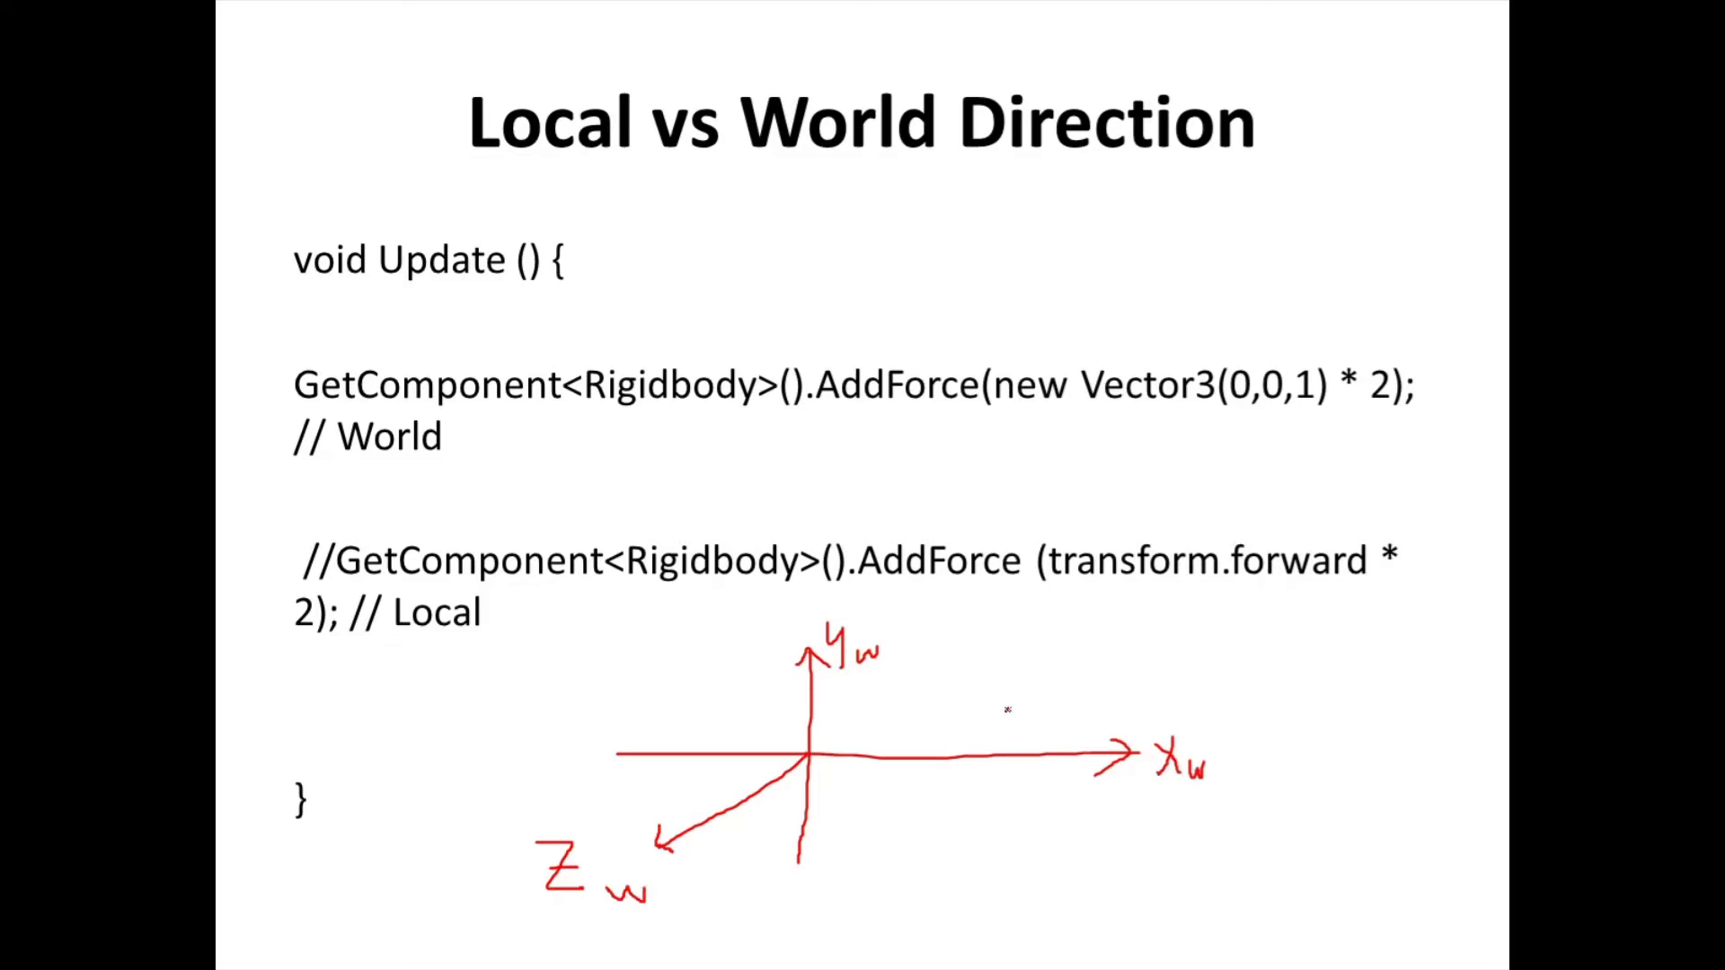
Switch to the eraser and remove the diagonal Z axis arrow and its label.
{"action": "right_click", "coordinate": [899, 787]}
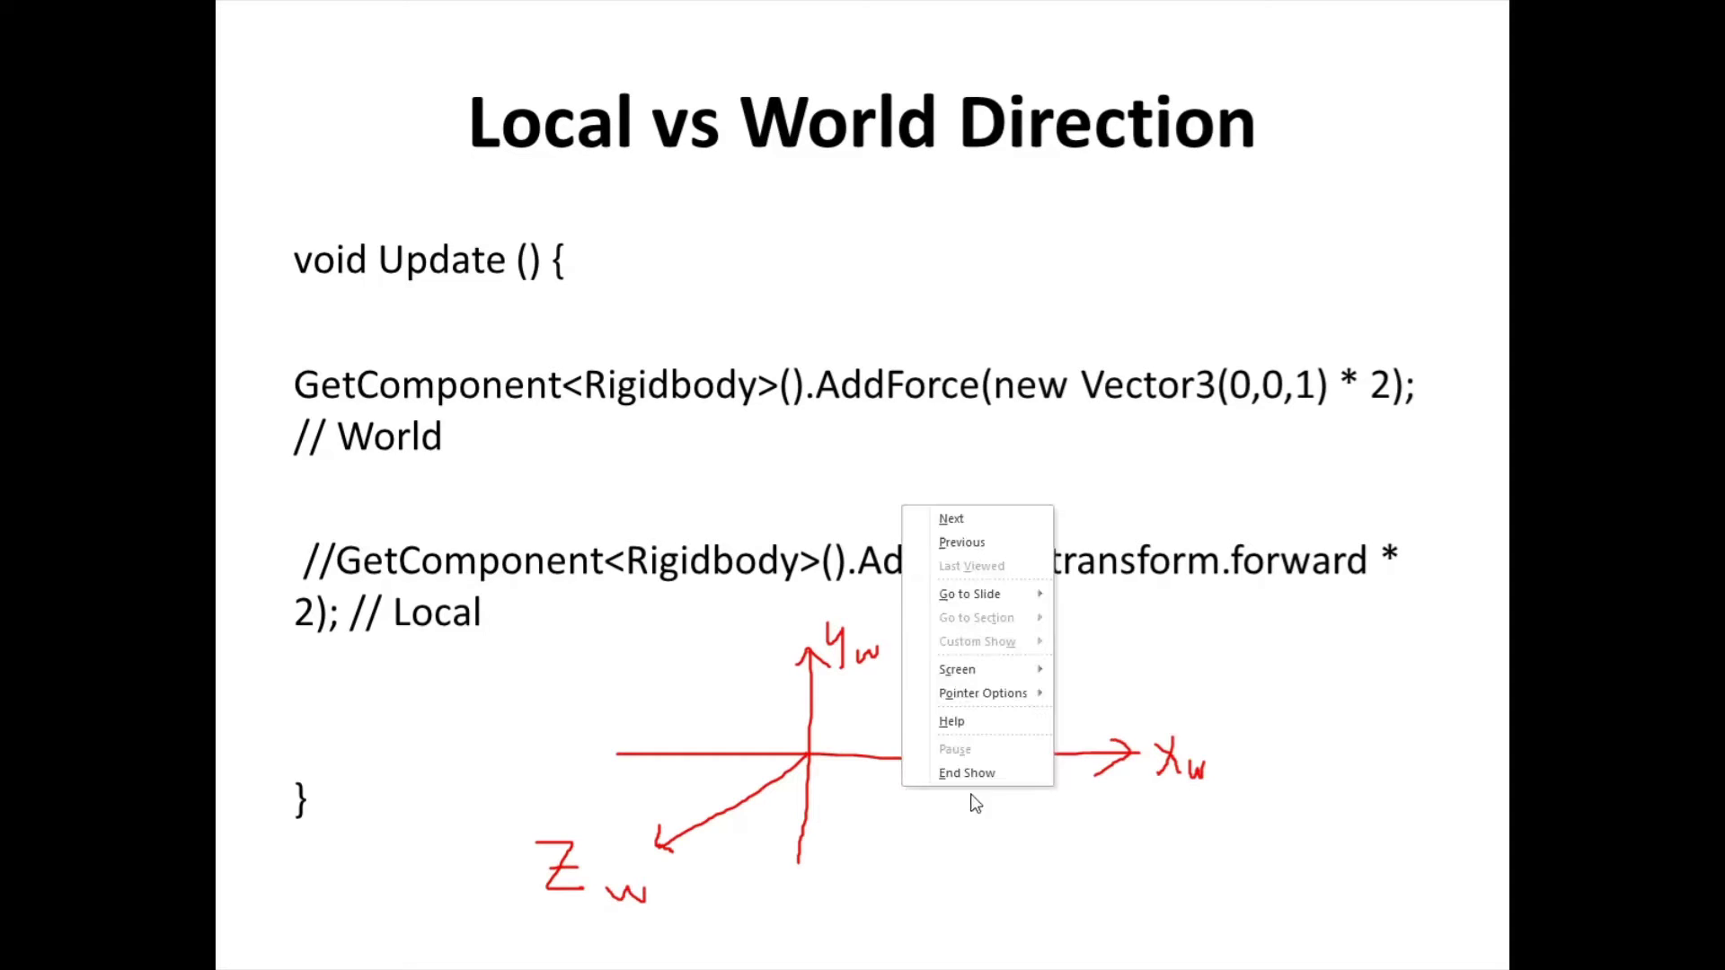
{"action": "mouse_move", "coordinate": [1013, 692]}
{"action": "left_click", "coordinate": [1110, 802]}
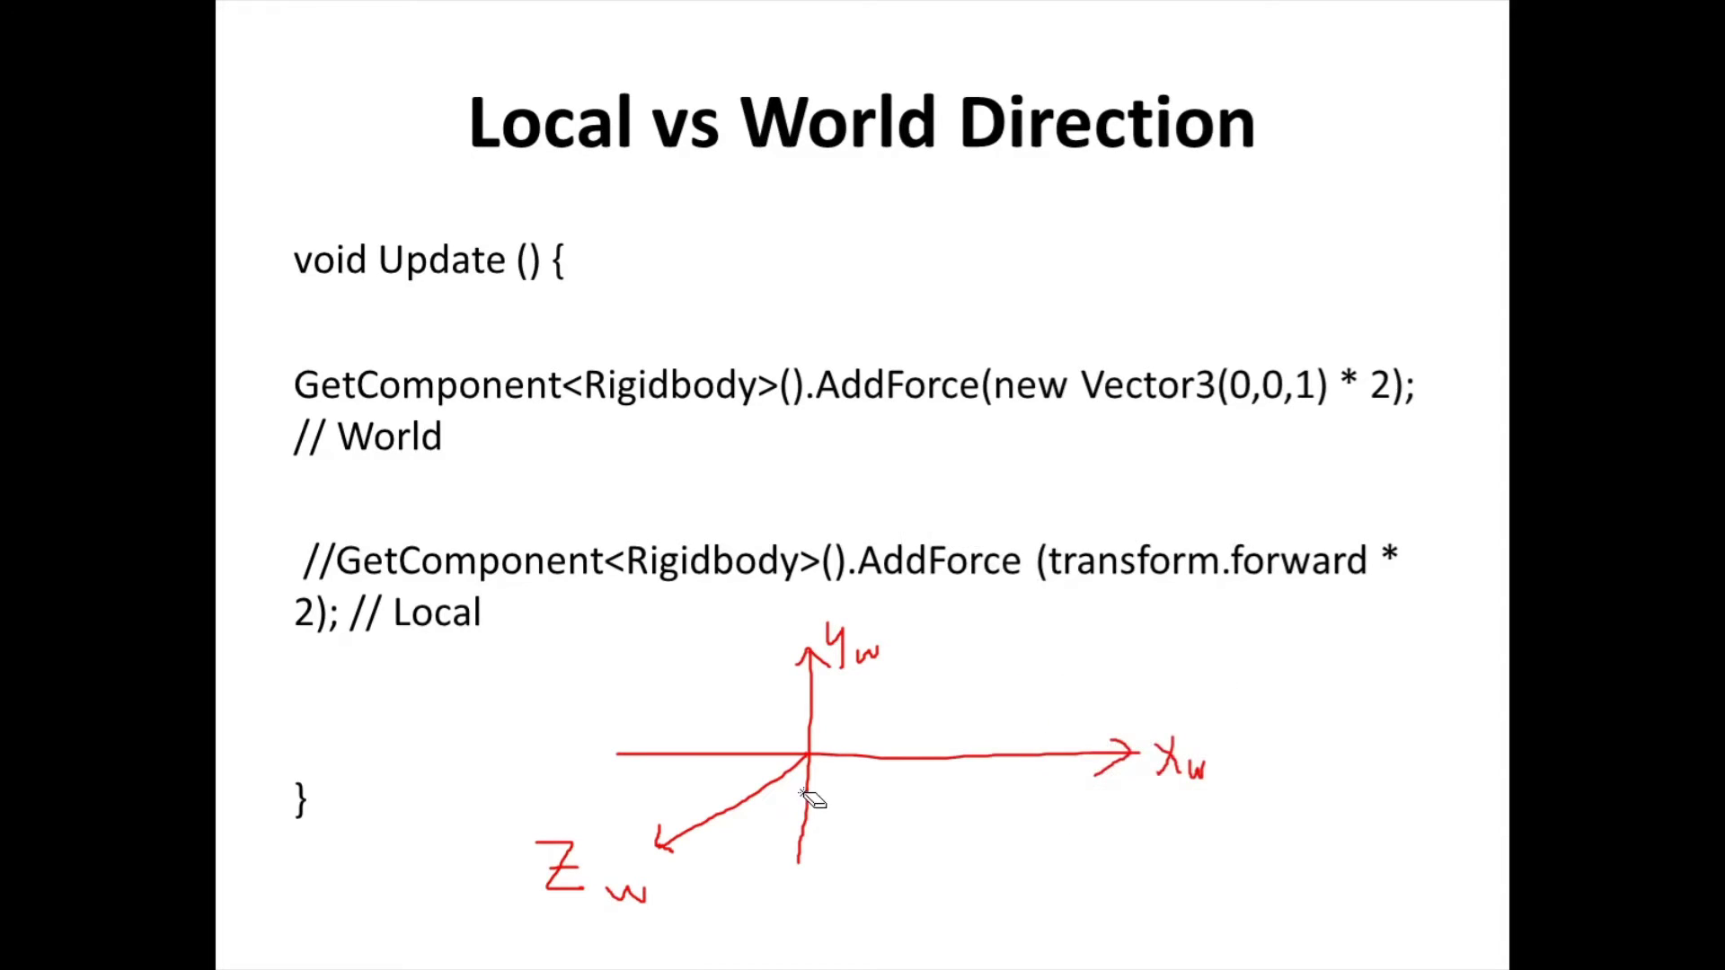
{"action": "left_click_drag", "start_coordinate": [809, 797], "coordinate": [758, 817]}
{"action": "mouse_move", "coordinate": [629, 863]}
{"action": "left_mouse_down"}
{"action": "mouse_move", "coordinate": [609, 890]}
{"action": "mouse_move", "coordinate": [539, 878]}
{"action": "left_mouse_up"}
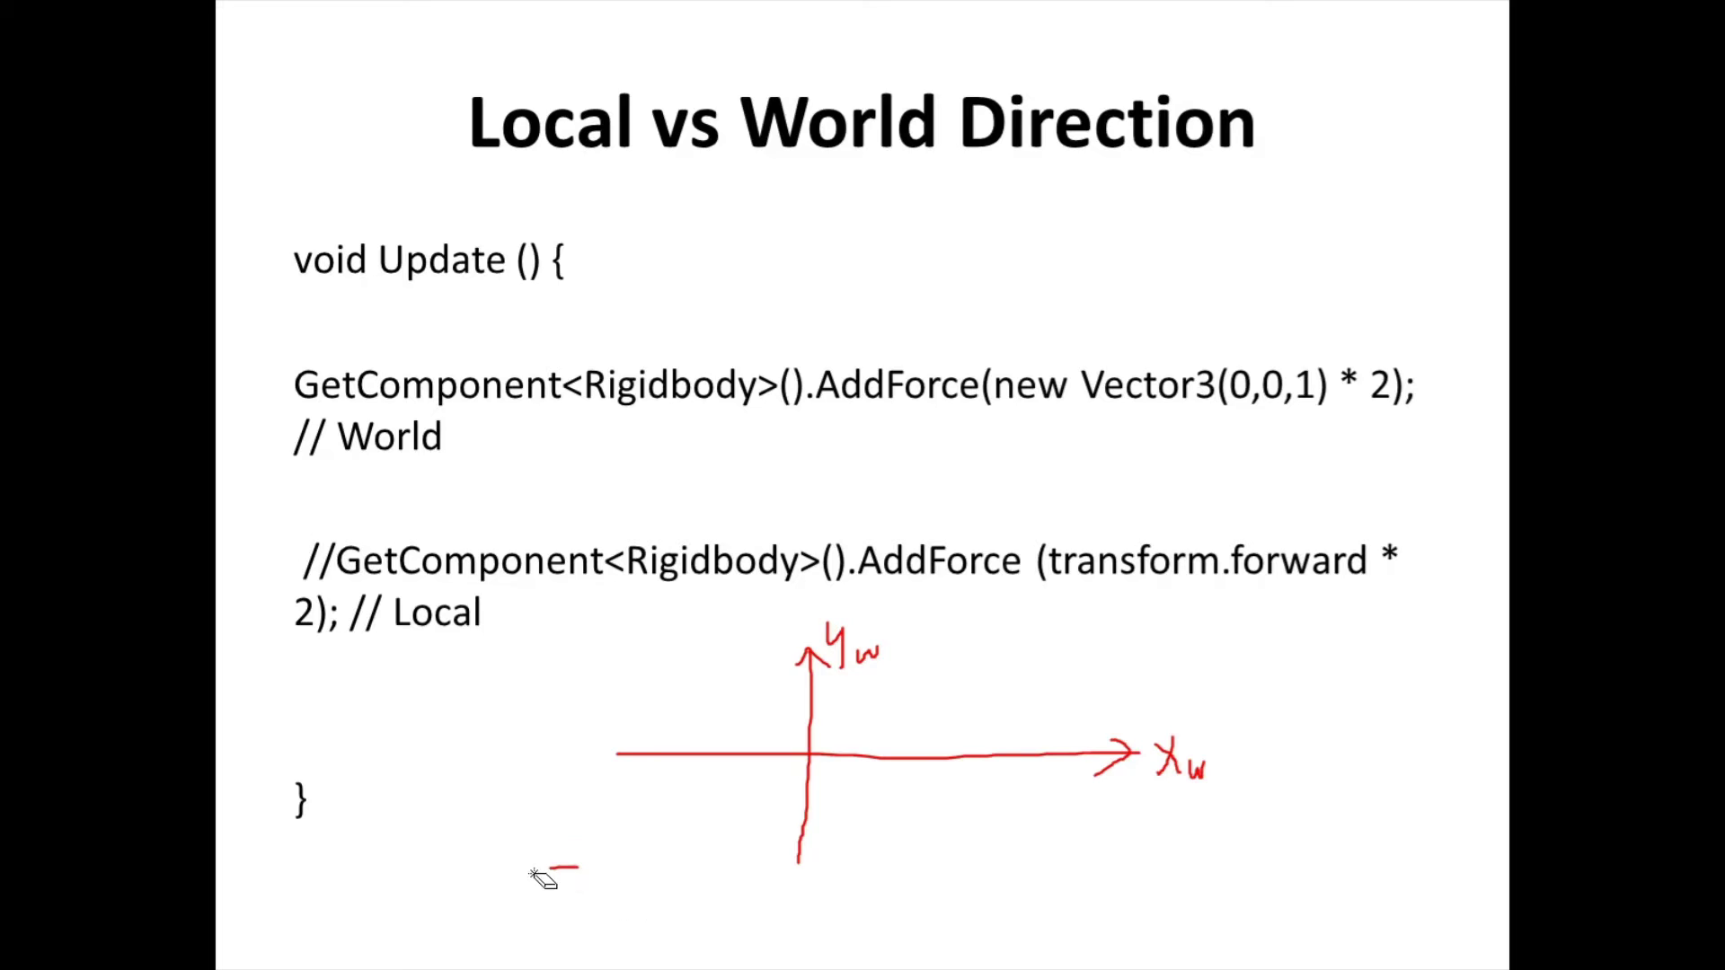
{"action": "right_click", "coordinate": [563, 800]}
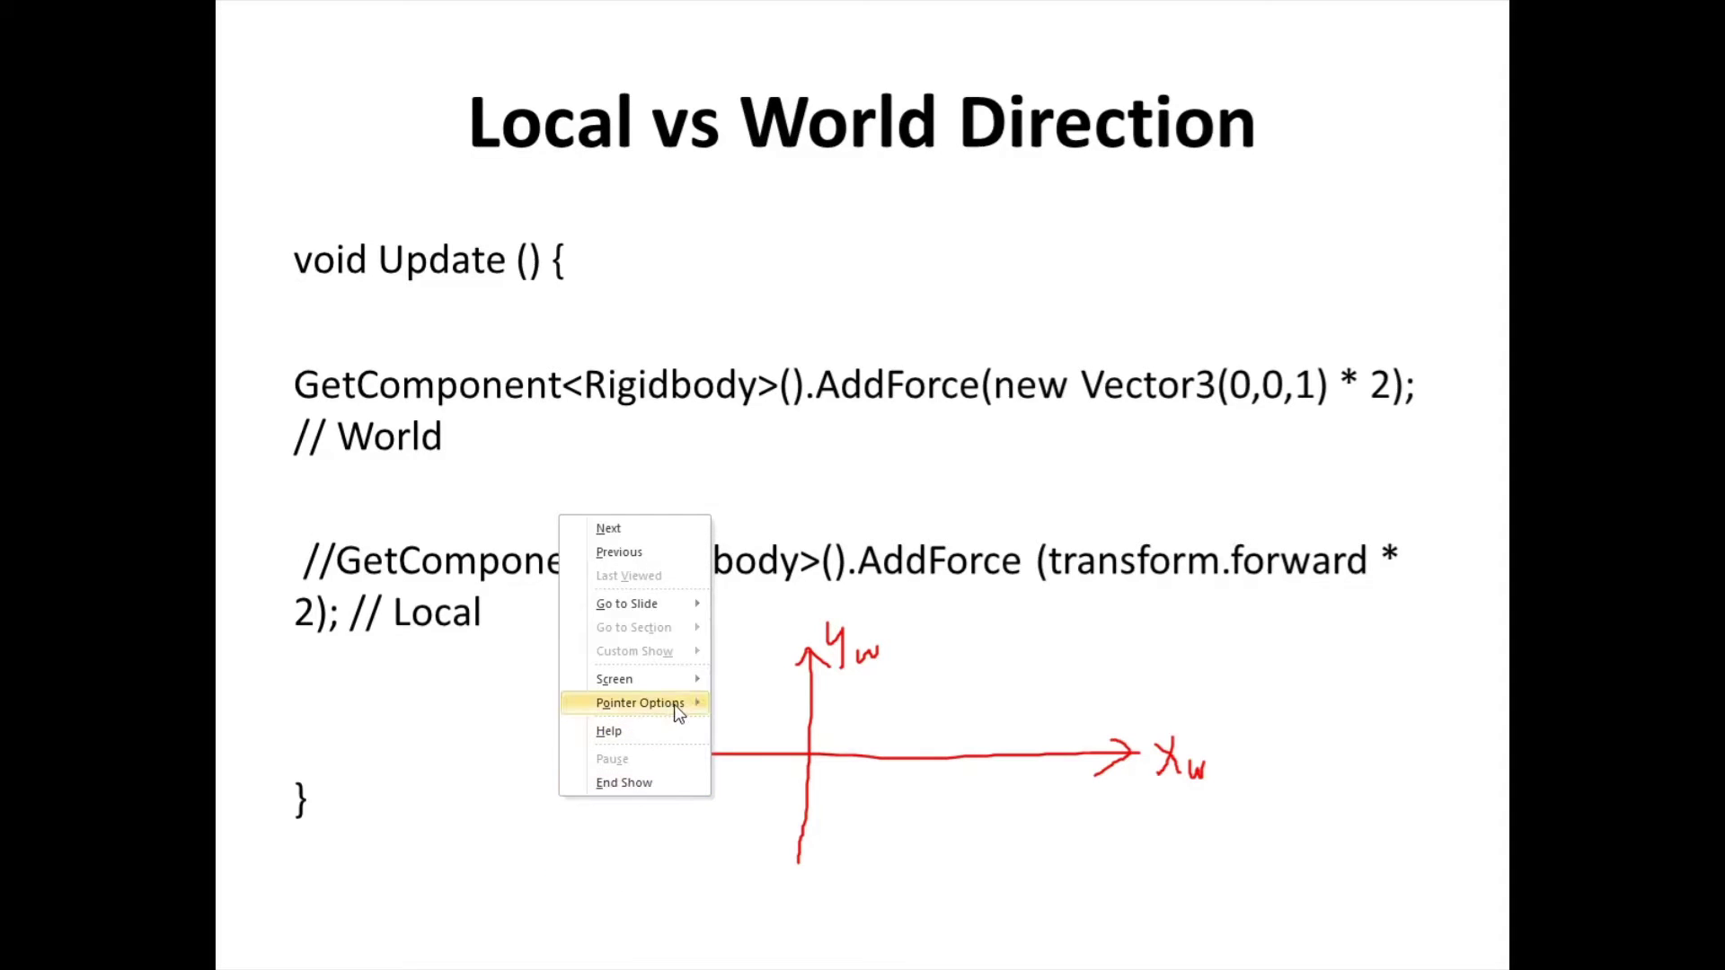
Ink an ellipse object with local xL1 and y axis arrows, and a moved copy to the right.
{"action": "mouse_move", "coordinate": [692, 703]}
{"action": "left_click", "coordinate": [758, 726]}
{"action": "left_click_drag", "start_coordinate": [1033, 633], "coordinate": [1024, 636]}
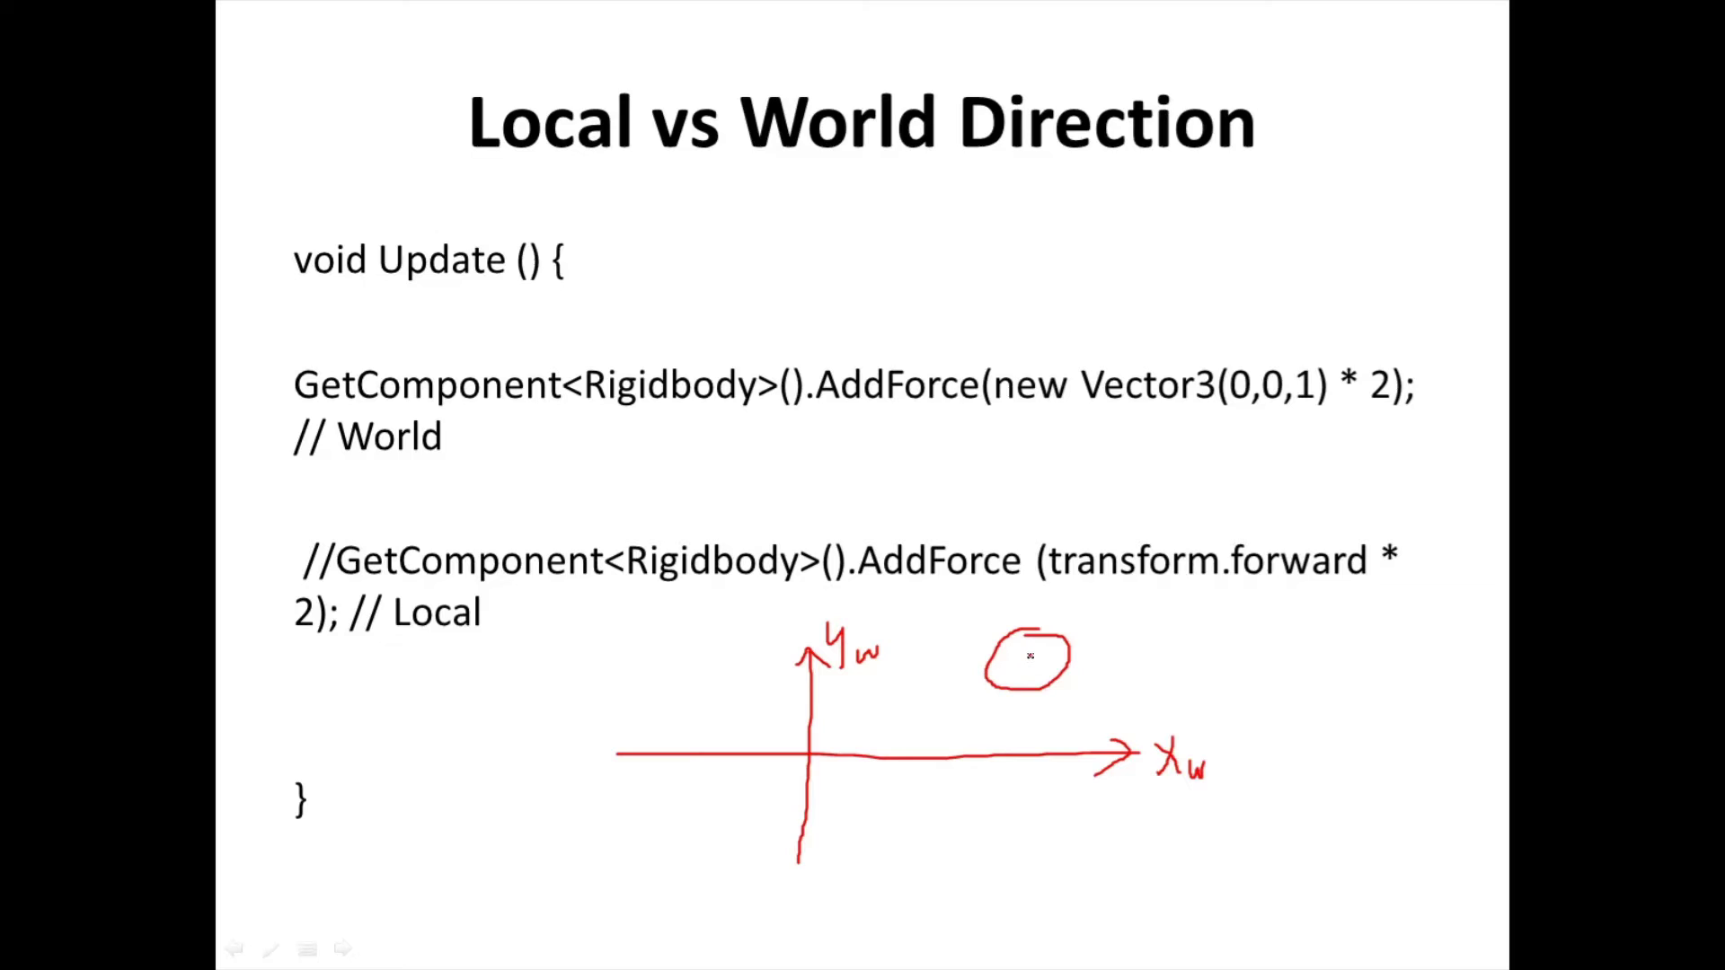
{"action": "mouse_move", "coordinate": [1028, 658]}
{"action": "left_mouse_down"}
{"action": "mouse_move", "coordinate": [1123, 609]}
{"action": "mouse_move", "coordinate": [1153, 633]}
{"action": "mouse_move", "coordinate": [1134, 634]}
{"action": "mouse_move", "coordinate": [1191, 645]}
{"action": "left_mouse_up"}
{"action": "mouse_move", "coordinate": [1040, 657]}
{"action": "left_mouse_down"}
{"action": "mouse_move", "coordinate": [969, 589]}
{"action": "mouse_move", "coordinate": [1045, 595]}
{"action": "left_mouse_up"}
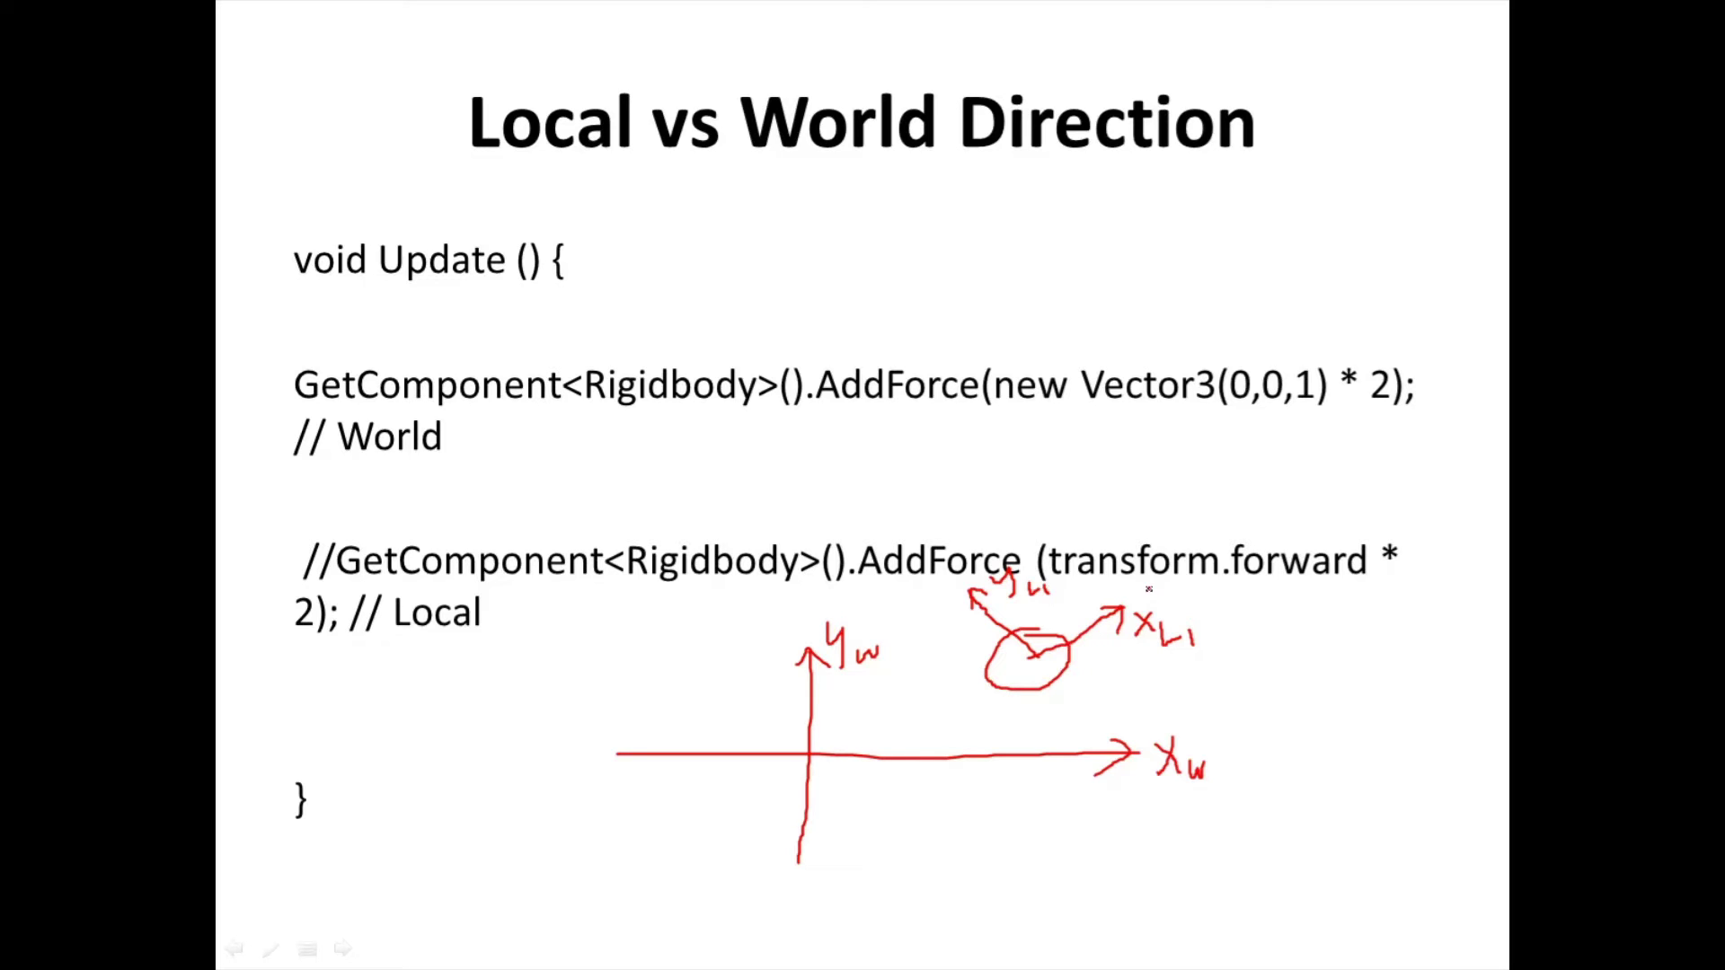
{"action": "left_click_drag", "start_coordinate": [1189, 628], "coordinate": [1191, 639]}
{"action": "mouse_move", "coordinate": [1096, 665]}
{"action": "left_mouse_down"}
{"action": "mouse_move", "coordinate": [1222, 655]}
{"action": "mouse_move", "coordinate": [1215, 676]}
{"action": "left_mouse_up"}
{"action": "left_click_drag", "start_coordinate": [1311, 612], "coordinate": [1332, 615]}
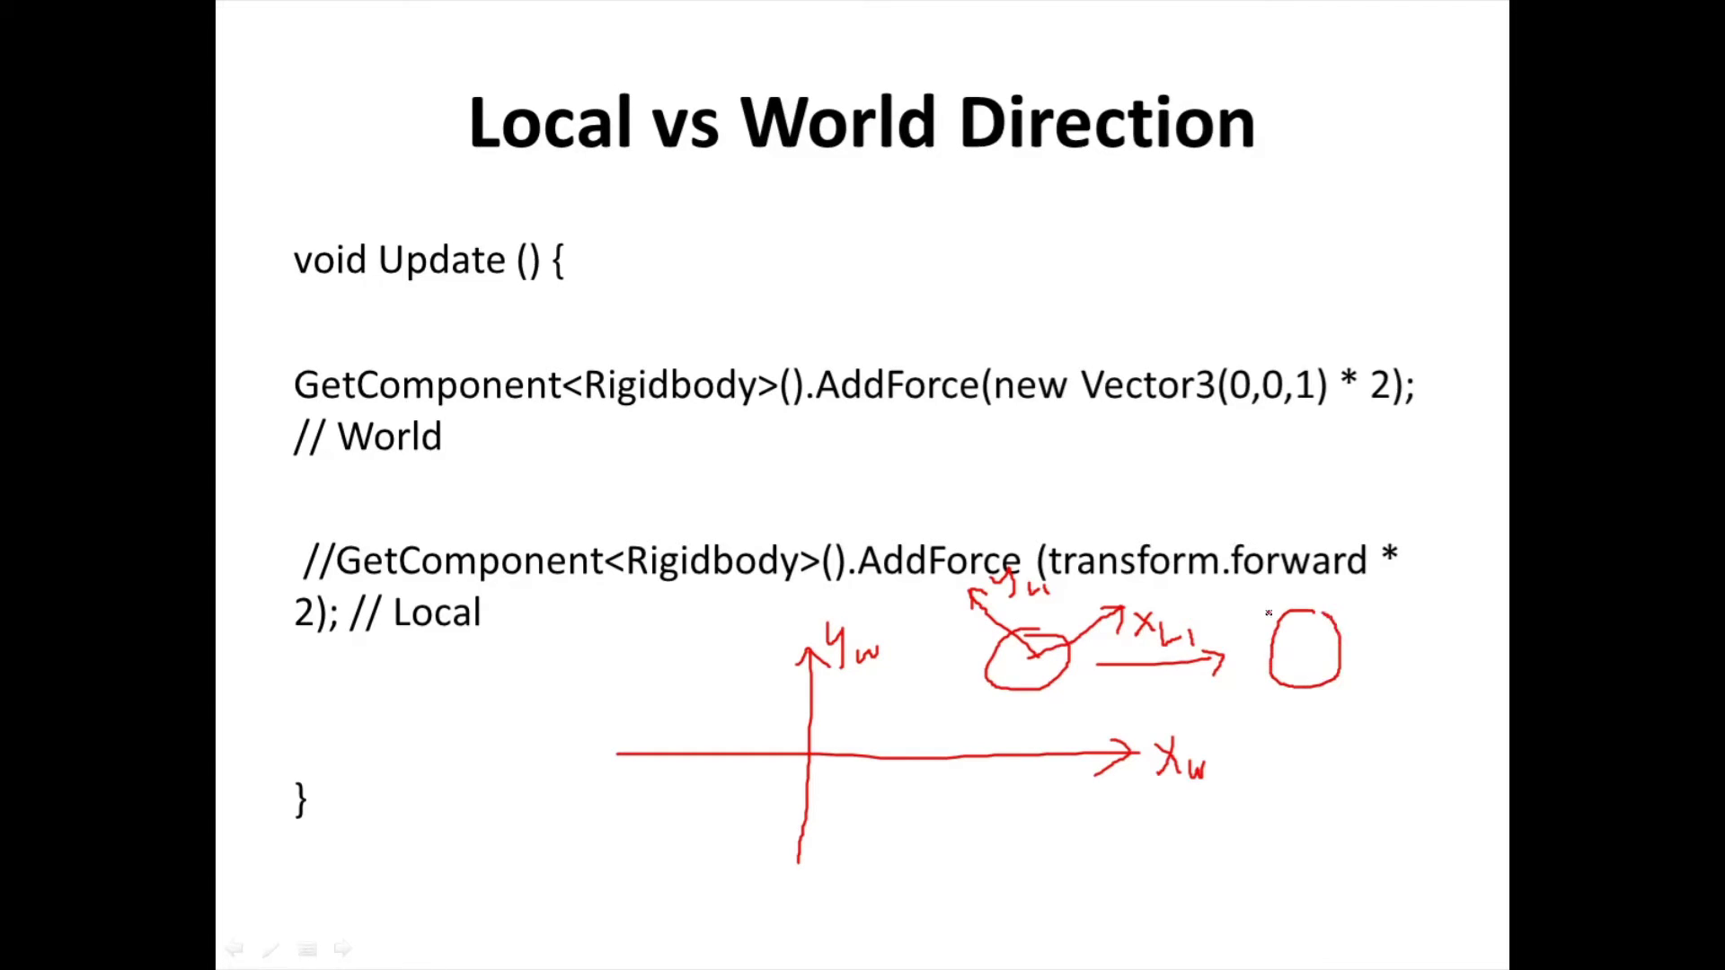
Erase the stray circle drawn at the right of the sketch.
{"action": "right_click", "coordinate": [1110, 694]}
{"action": "mouse_move", "coordinate": [1195, 600]}
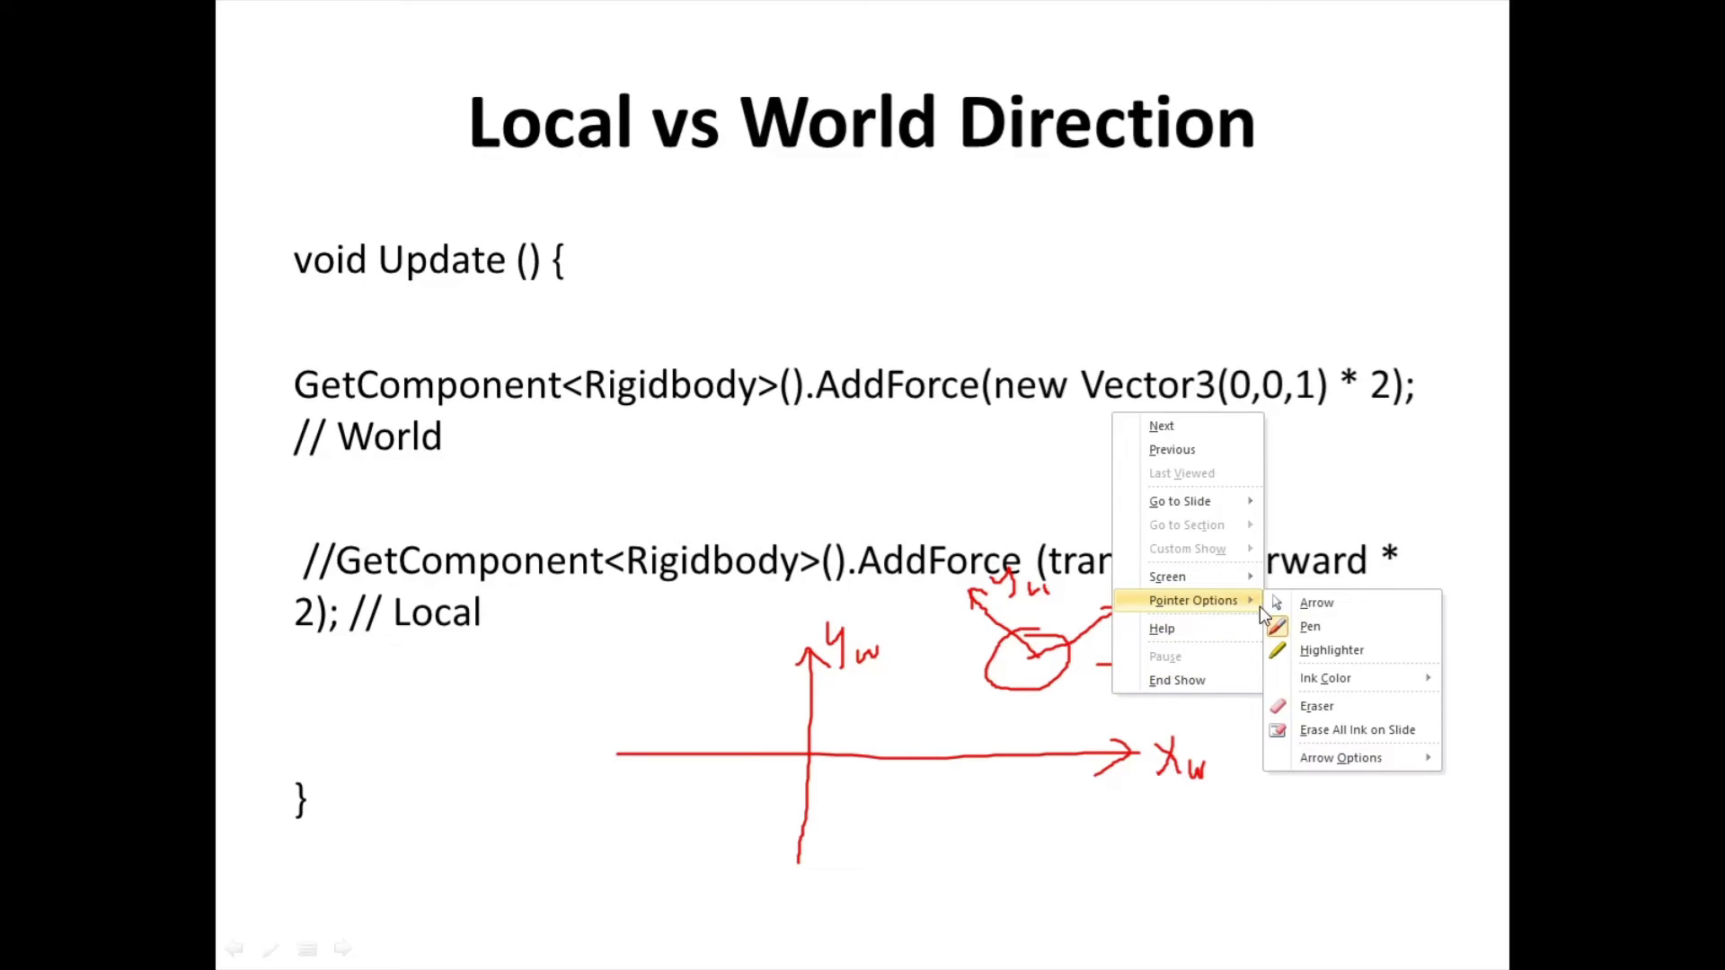
{"action": "left_click", "coordinate": [1316, 706]}
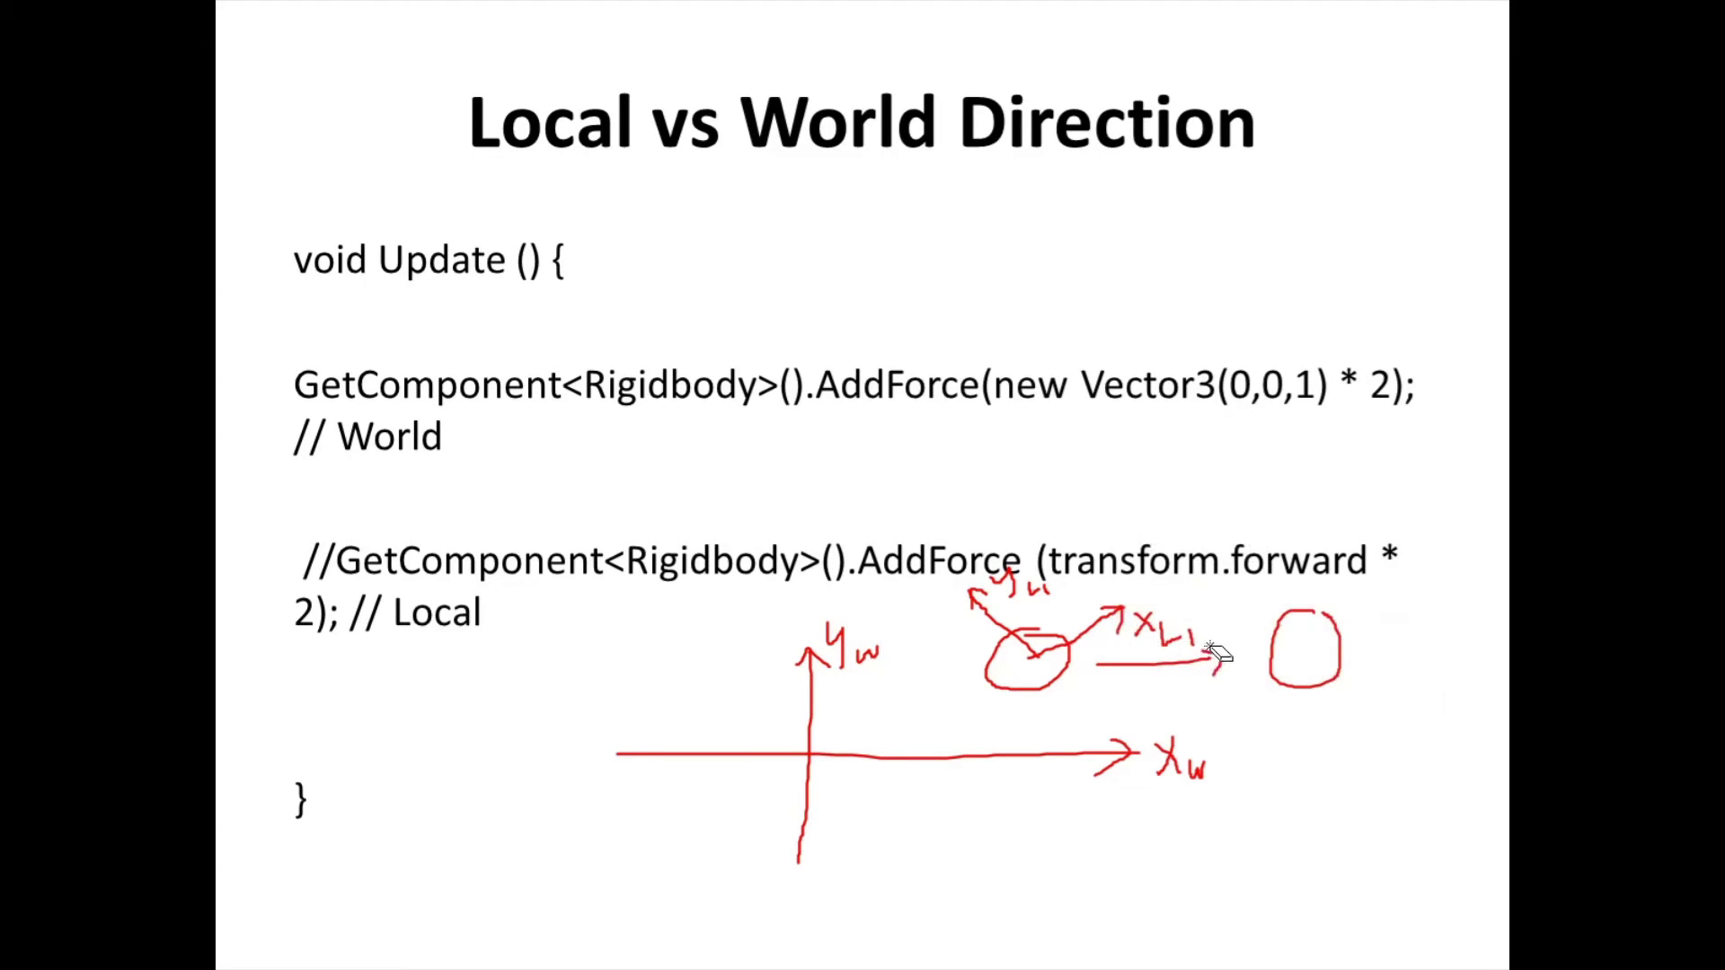
{"action": "left_click", "coordinate": [1274, 614]}
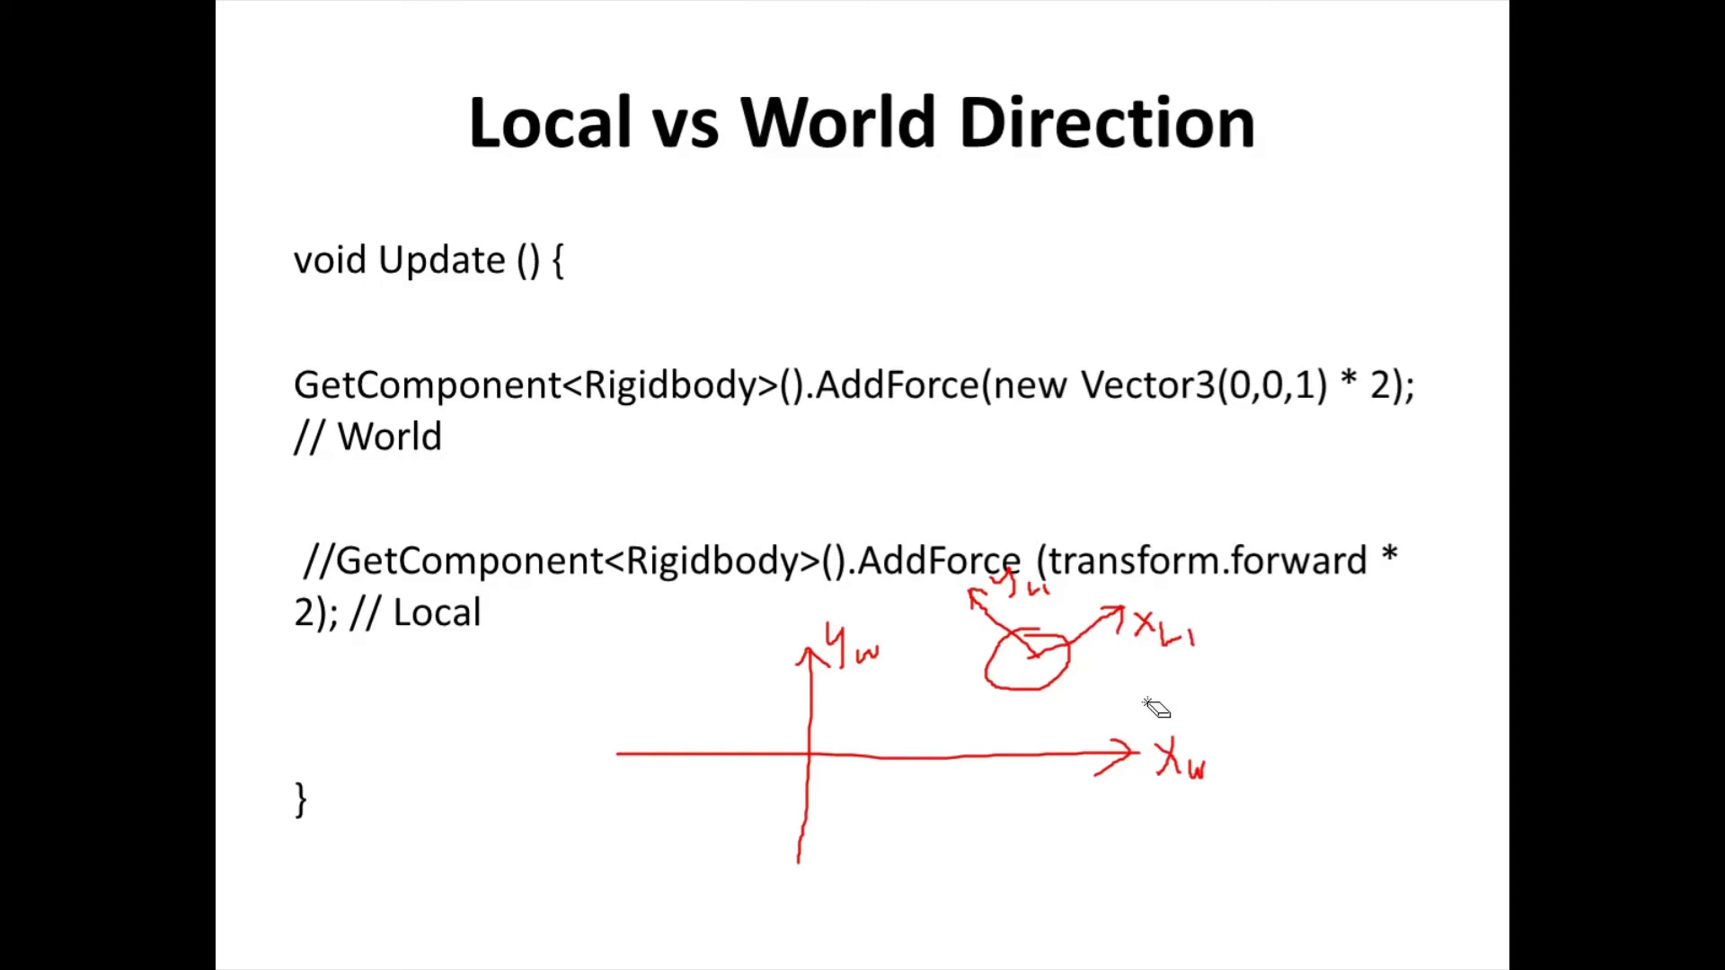
Back on the pen, retrace the object outline and circle transform in the local-direction code.
{"action": "right_click", "coordinate": [1114, 684]}
{"action": "mouse_move", "coordinate": [1232, 593]}
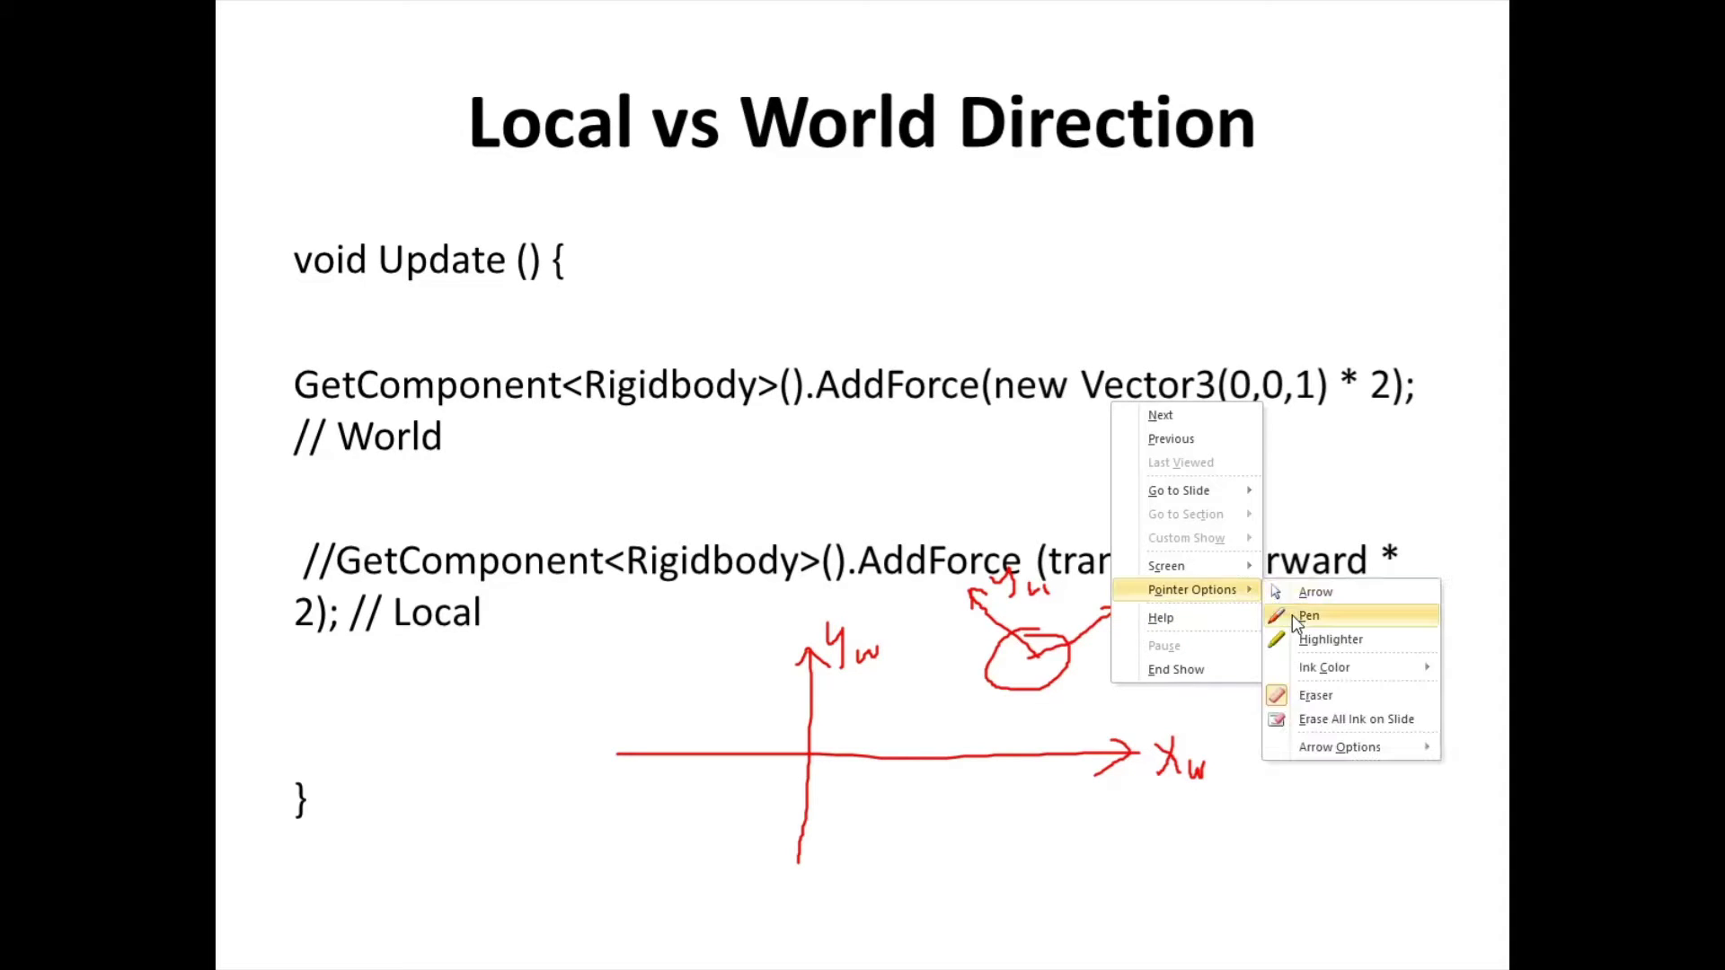
{"action": "left_click", "coordinate": [1308, 616]}
{"action": "mouse_move", "coordinate": [1047, 632]}
{"action": "left_mouse_down"}
{"action": "mouse_move", "coordinate": [986, 666]}
{"action": "mouse_move", "coordinate": [1098, 594]}
{"action": "mouse_move", "coordinate": [1095, 610]}
{"action": "left_mouse_up"}
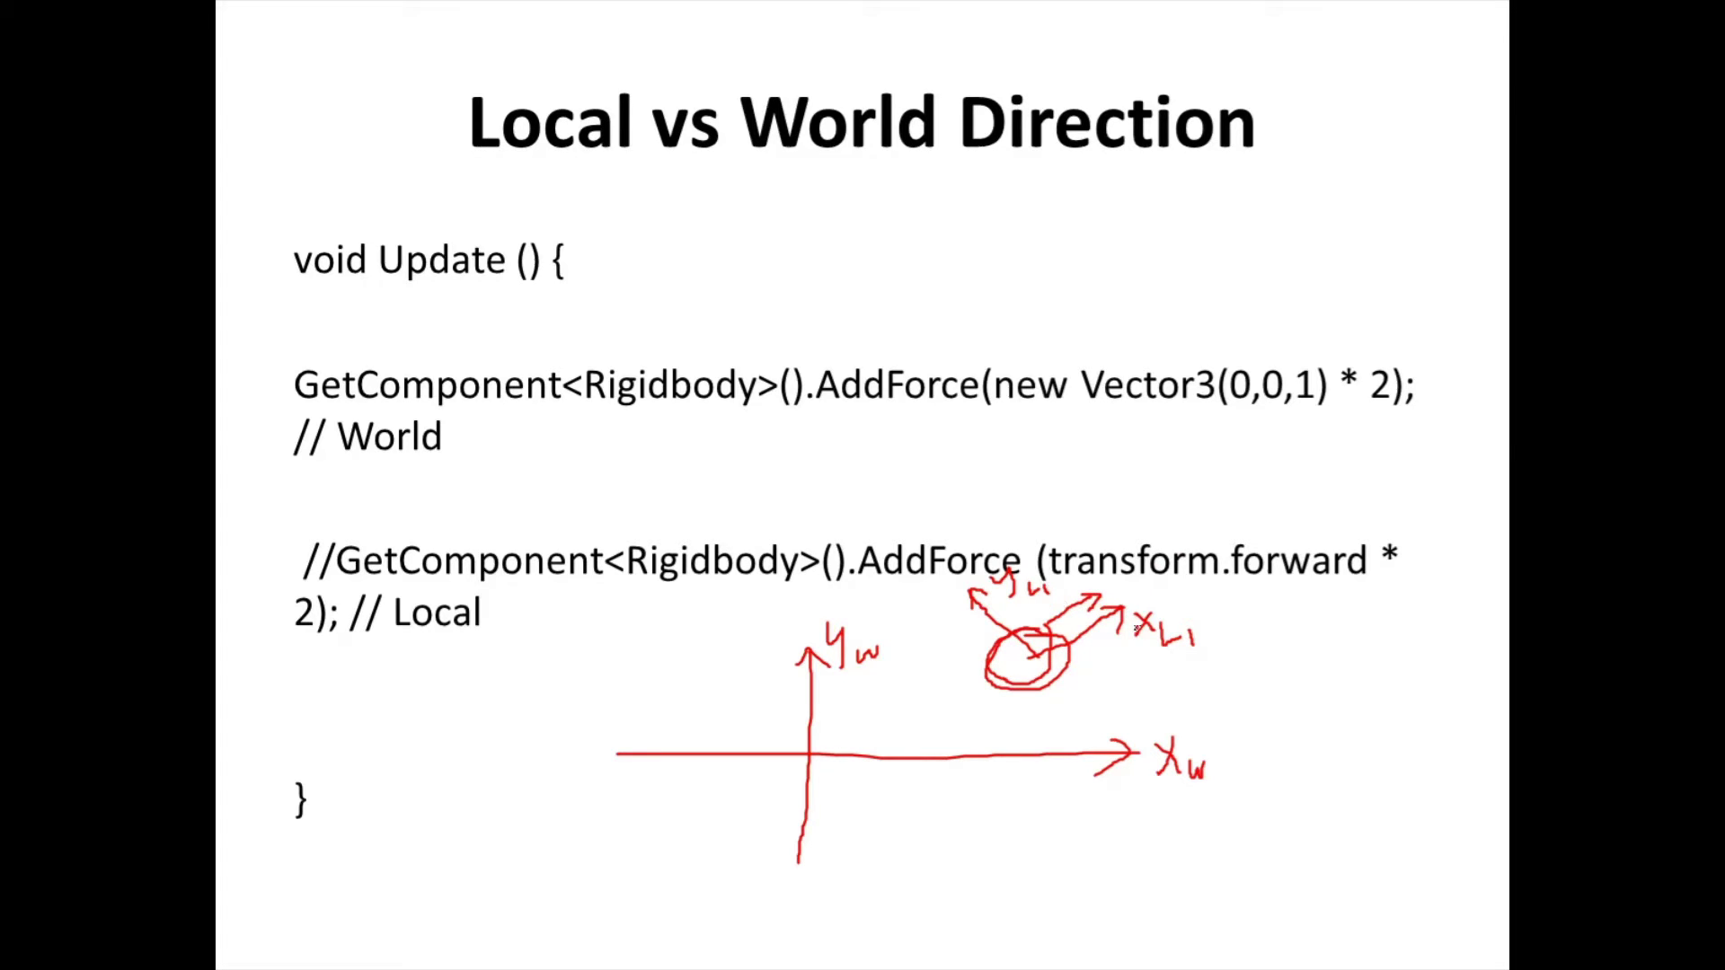
{"action": "left_click_drag", "start_coordinate": [1181, 525], "coordinate": [1168, 526]}
{"action": "right_click", "coordinate": [861, 553]}
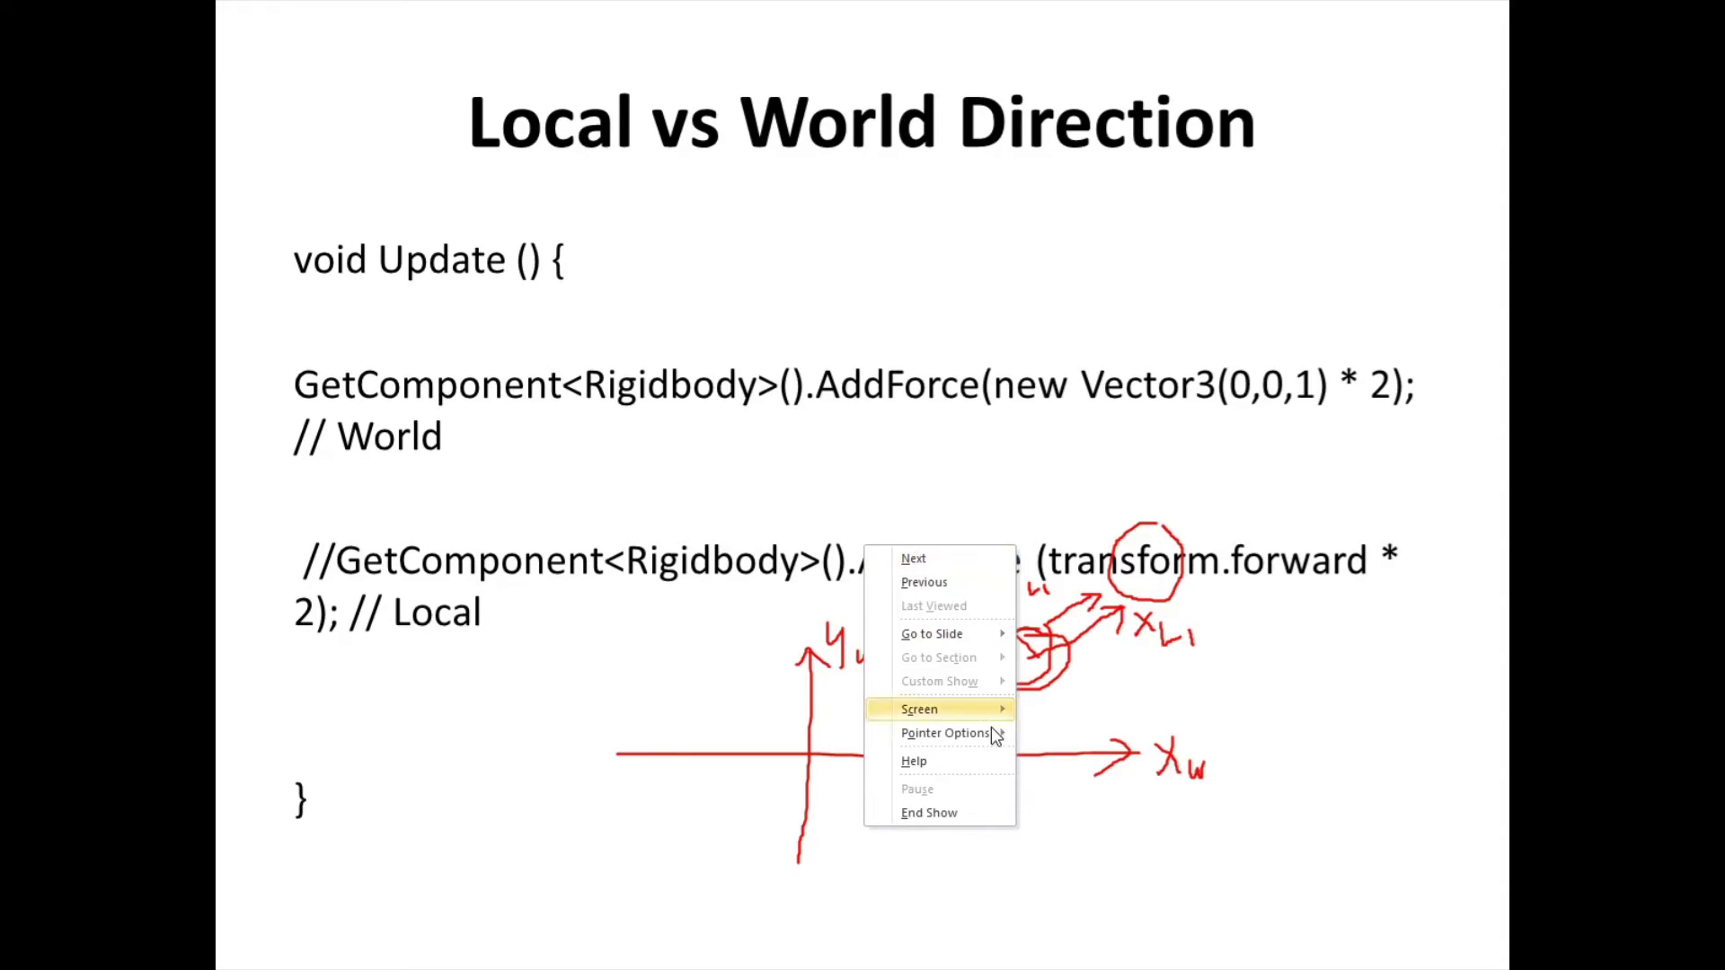
Erase all ink, then underline AddForce, new Vector3(0,0,1) and transform, and circle // World.
{"action": "mouse_move", "coordinate": [992, 735]}
{"action": "left_click", "coordinate": [1078, 863]}
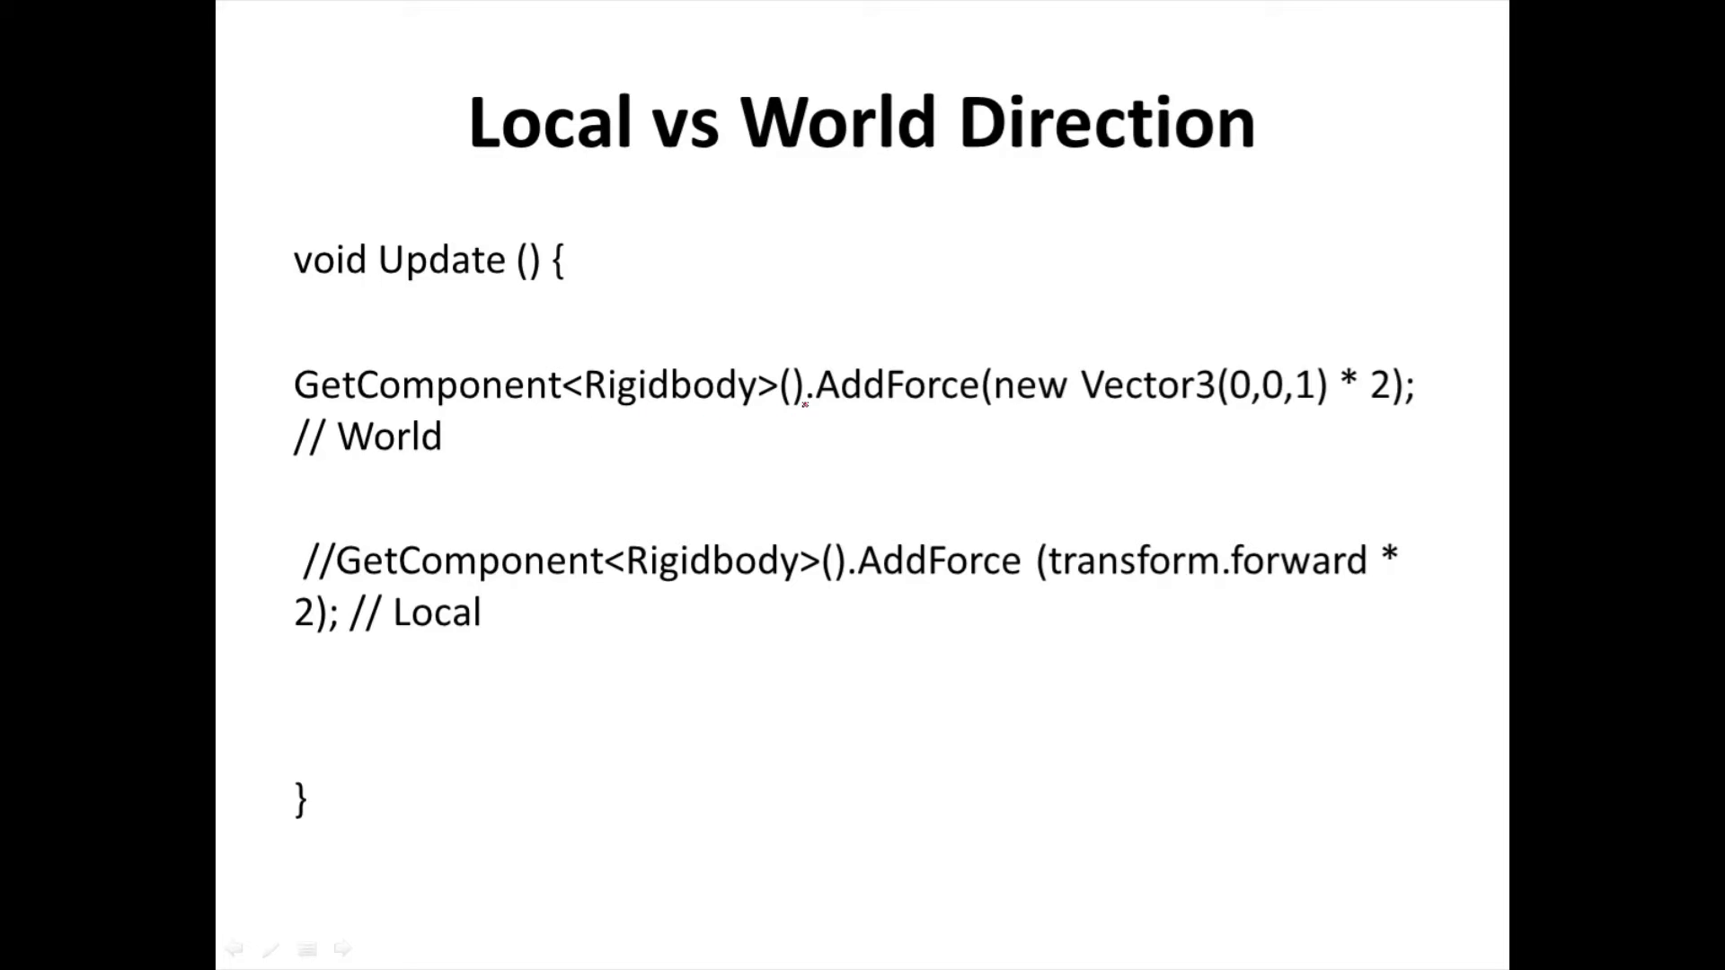
{"action": "left_click_drag", "start_coordinate": [811, 409], "coordinate": [970, 410]}
{"action": "left_click_drag", "start_coordinate": [1008, 406], "coordinate": [1348, 404]}
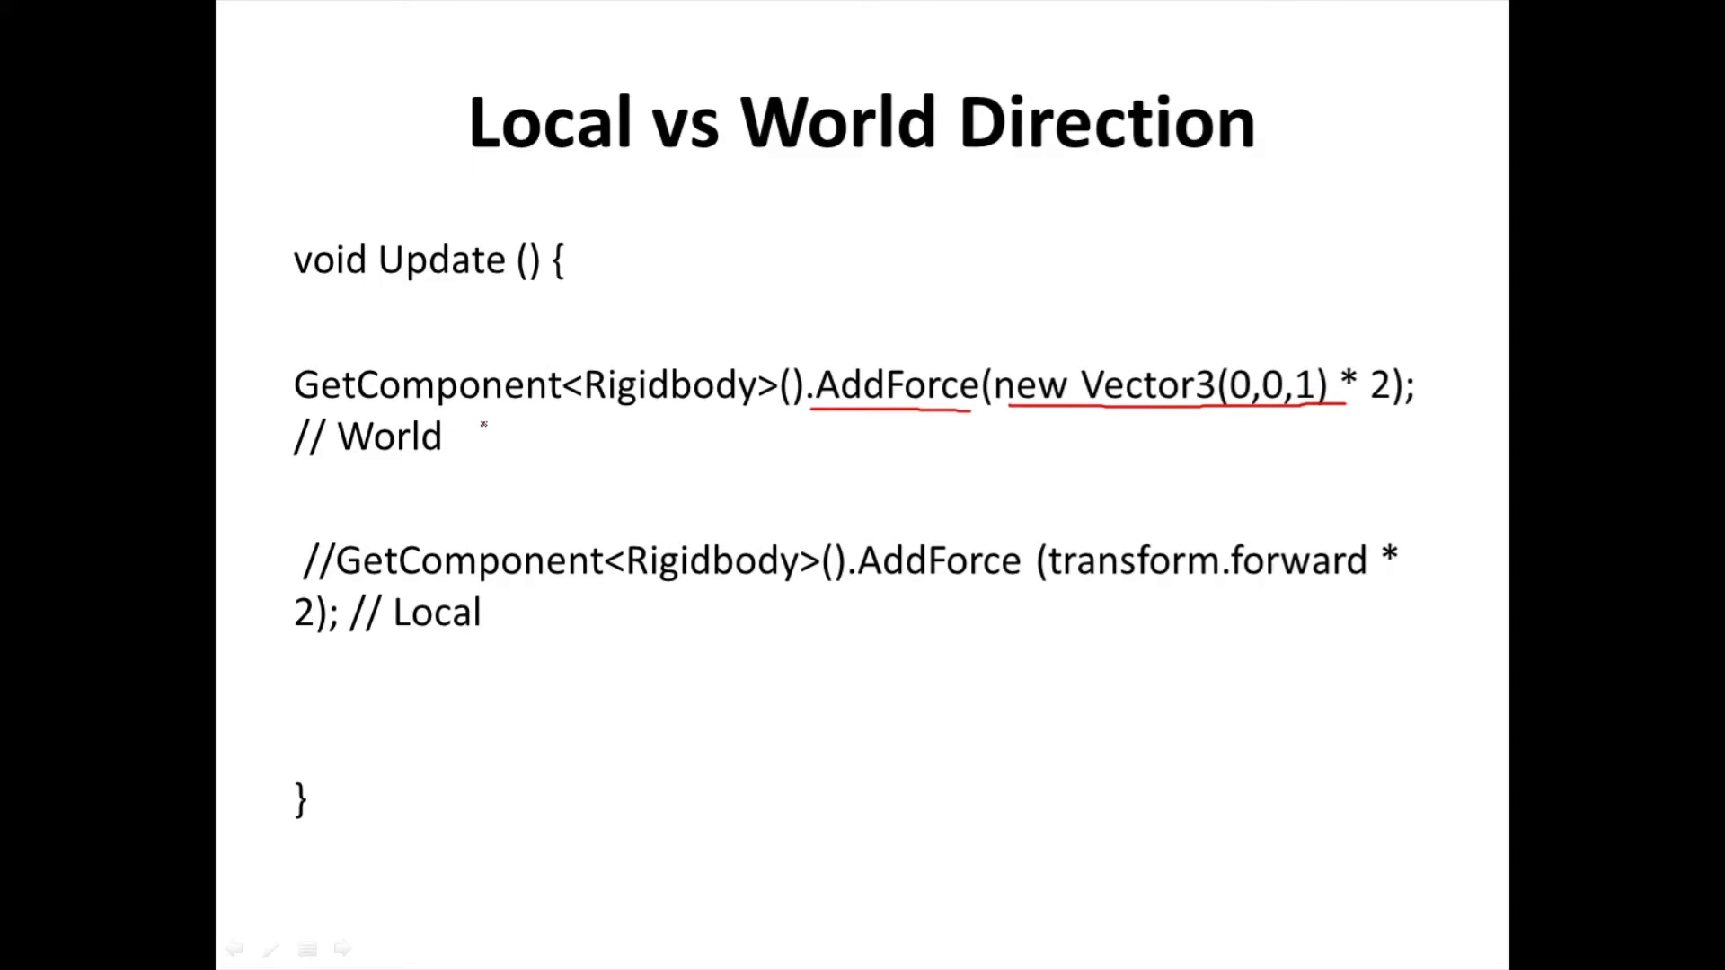
{"action": "left_click_drag", "start_coordinate": [493, 418], "coordinate": [480, 433]}
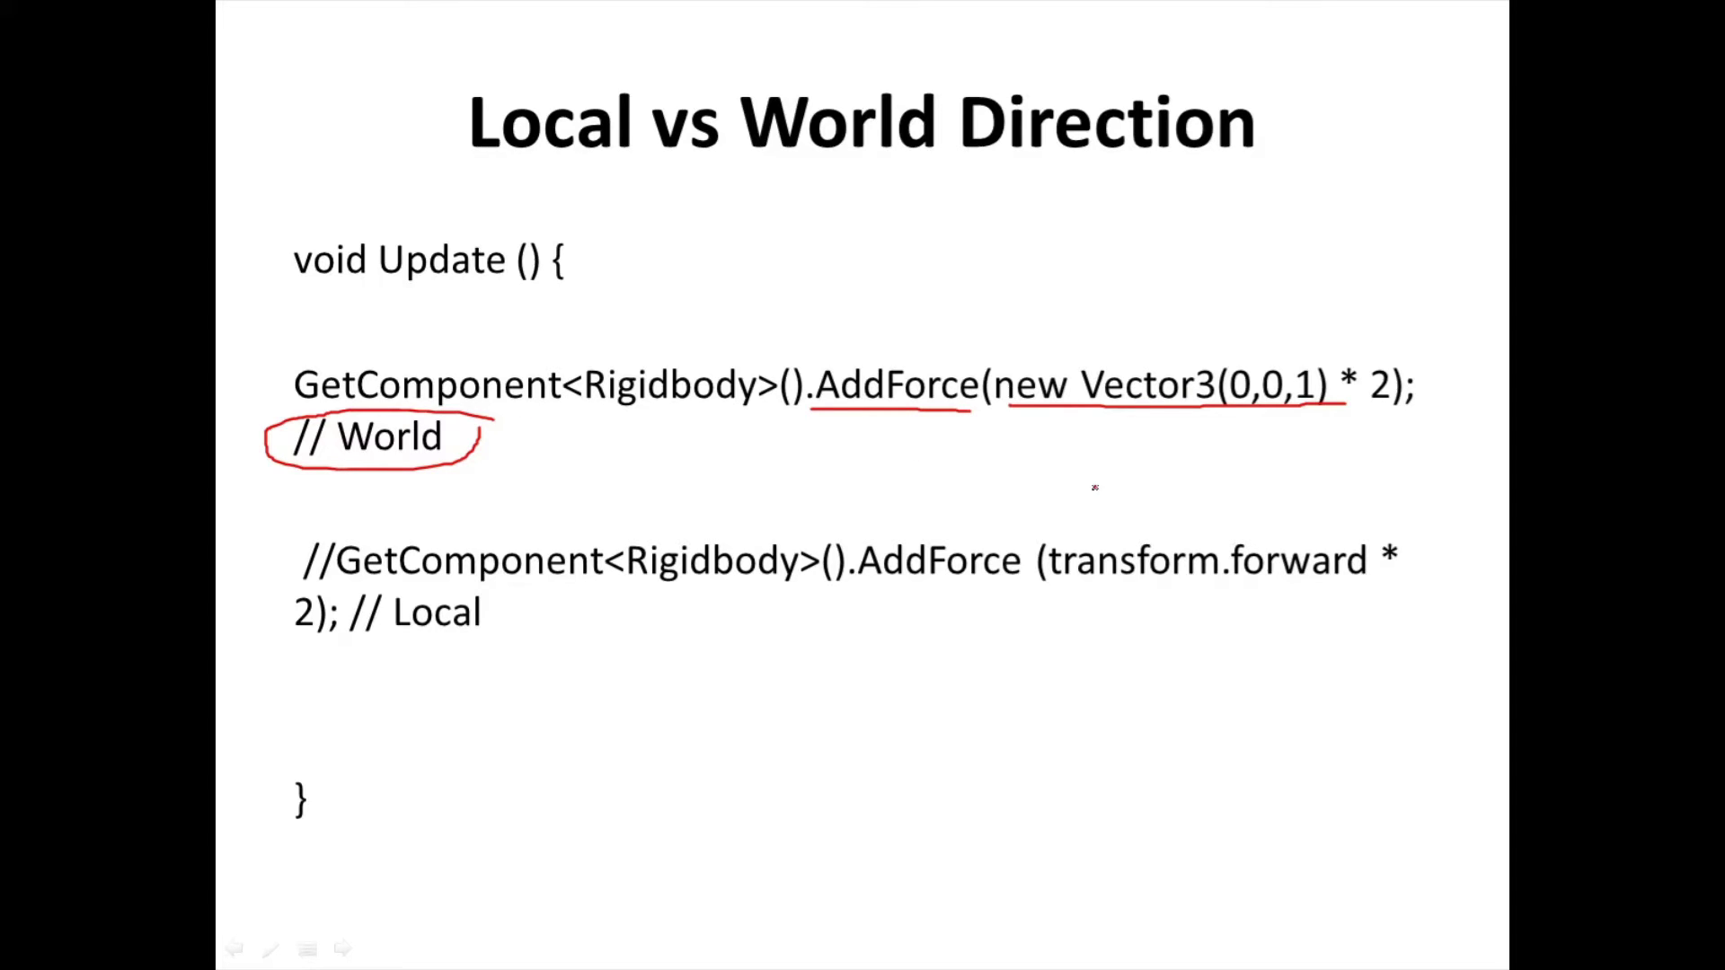
{"action": "left_click_drag", "start_coordinate": [1062, 585], "coordinate": [1204, 580]}
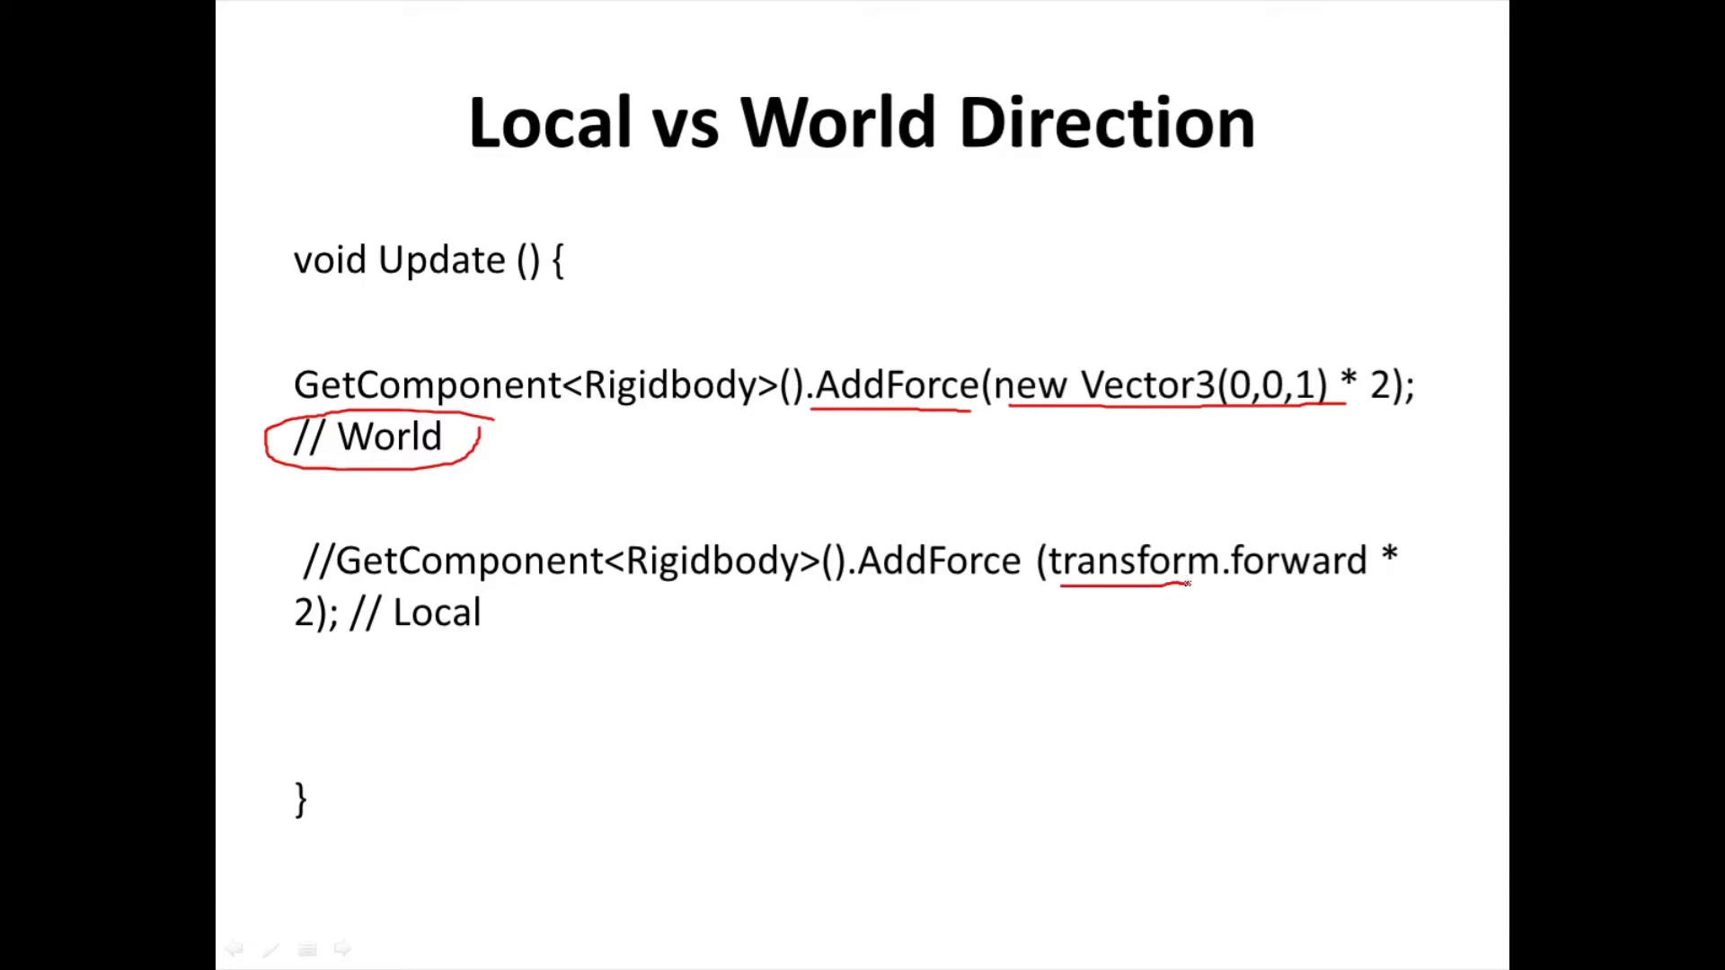
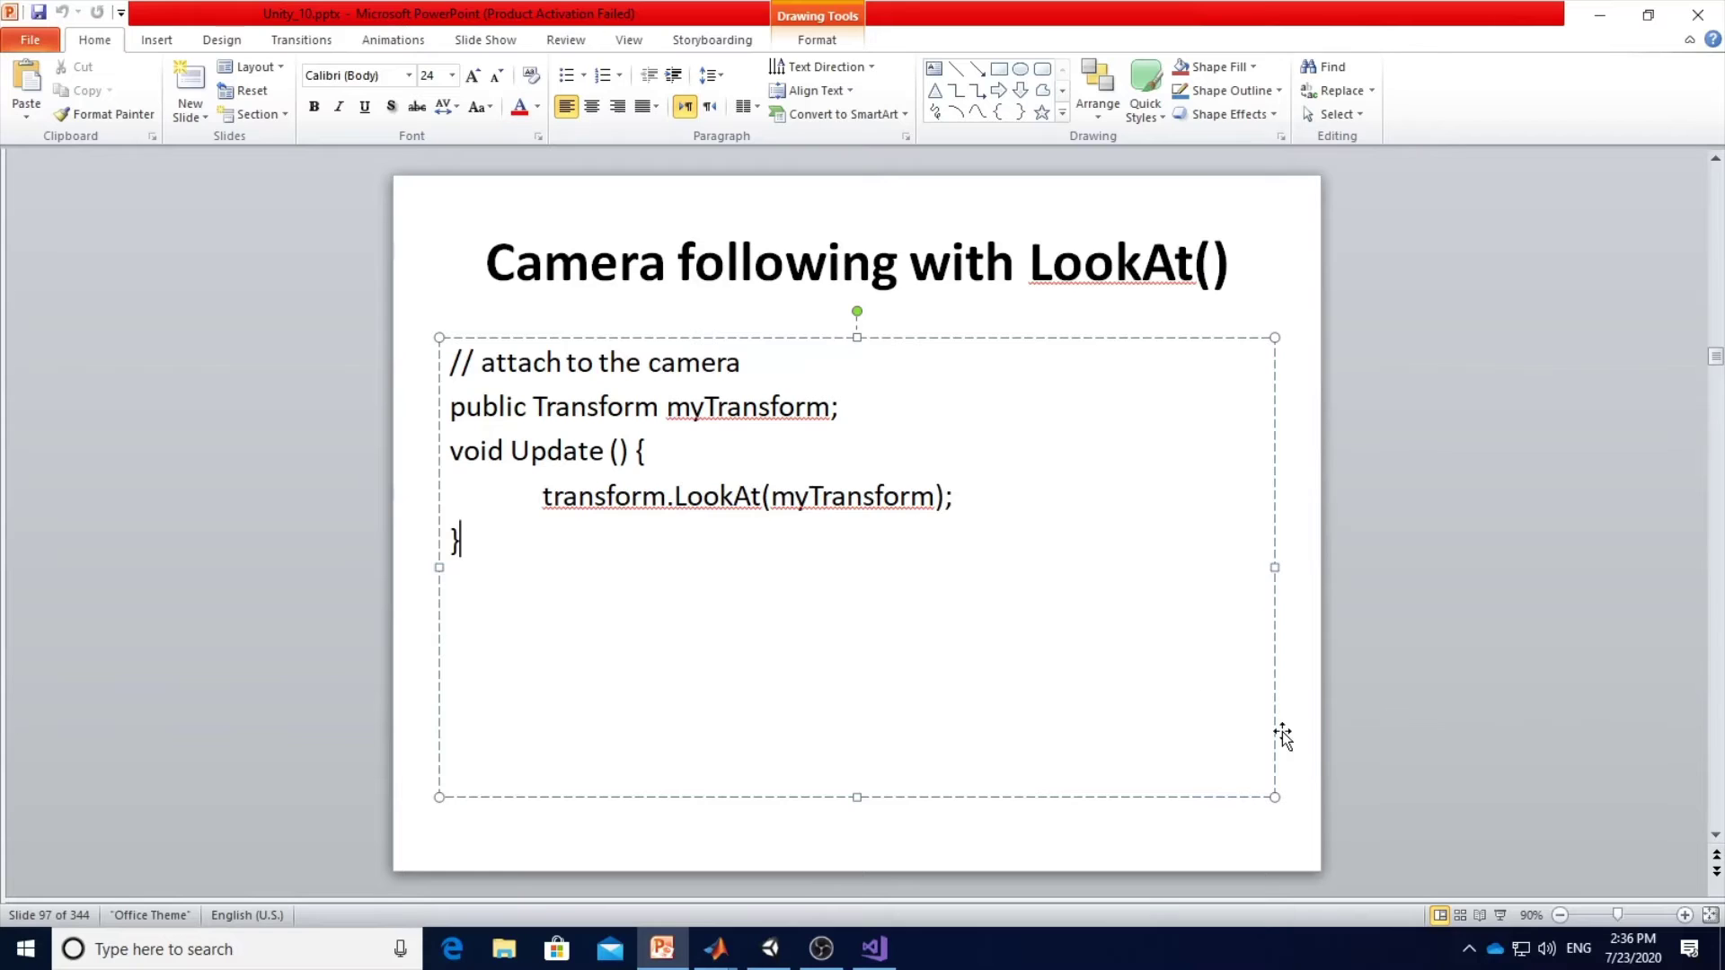
In the slideshow, pen-sketch a camera, arrows and target circles on the LookAt slide, then discard the ink.
{"action": "key", "text": "shift+F5"}
{"action": "right_click", "coordinate": [663, 382]}
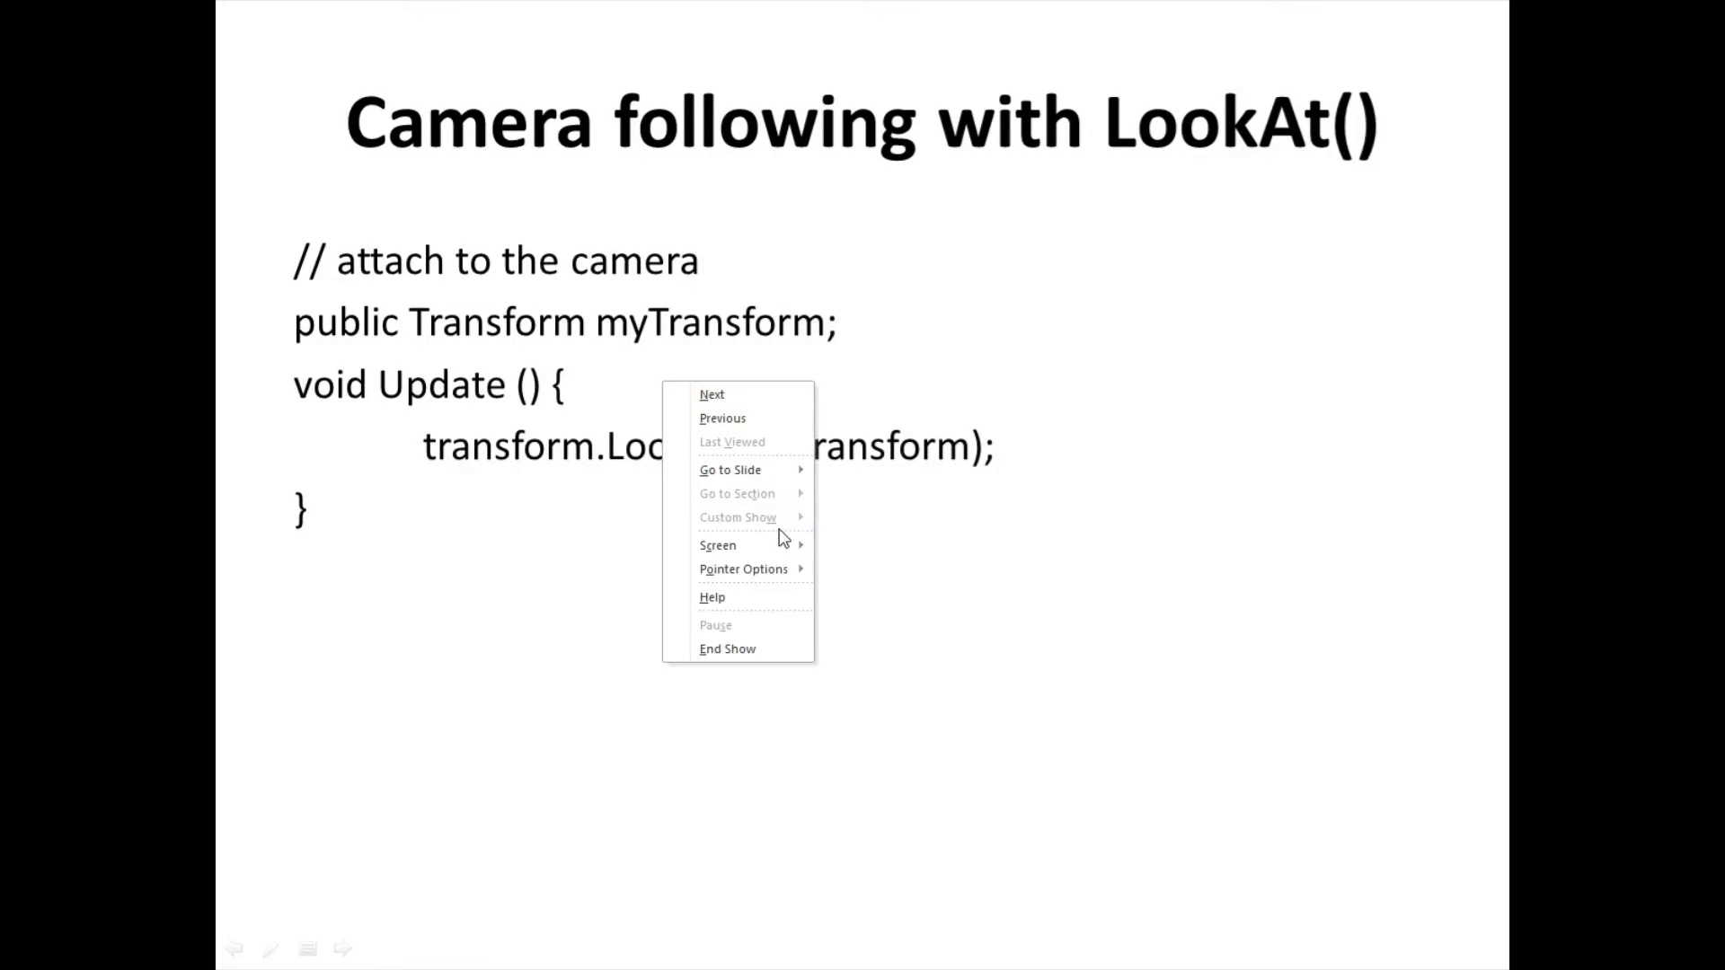
{"action": "mouse_move", "coordinate": [790, 568]}
{"action": "left_click", "coordinate": [867, 598]}
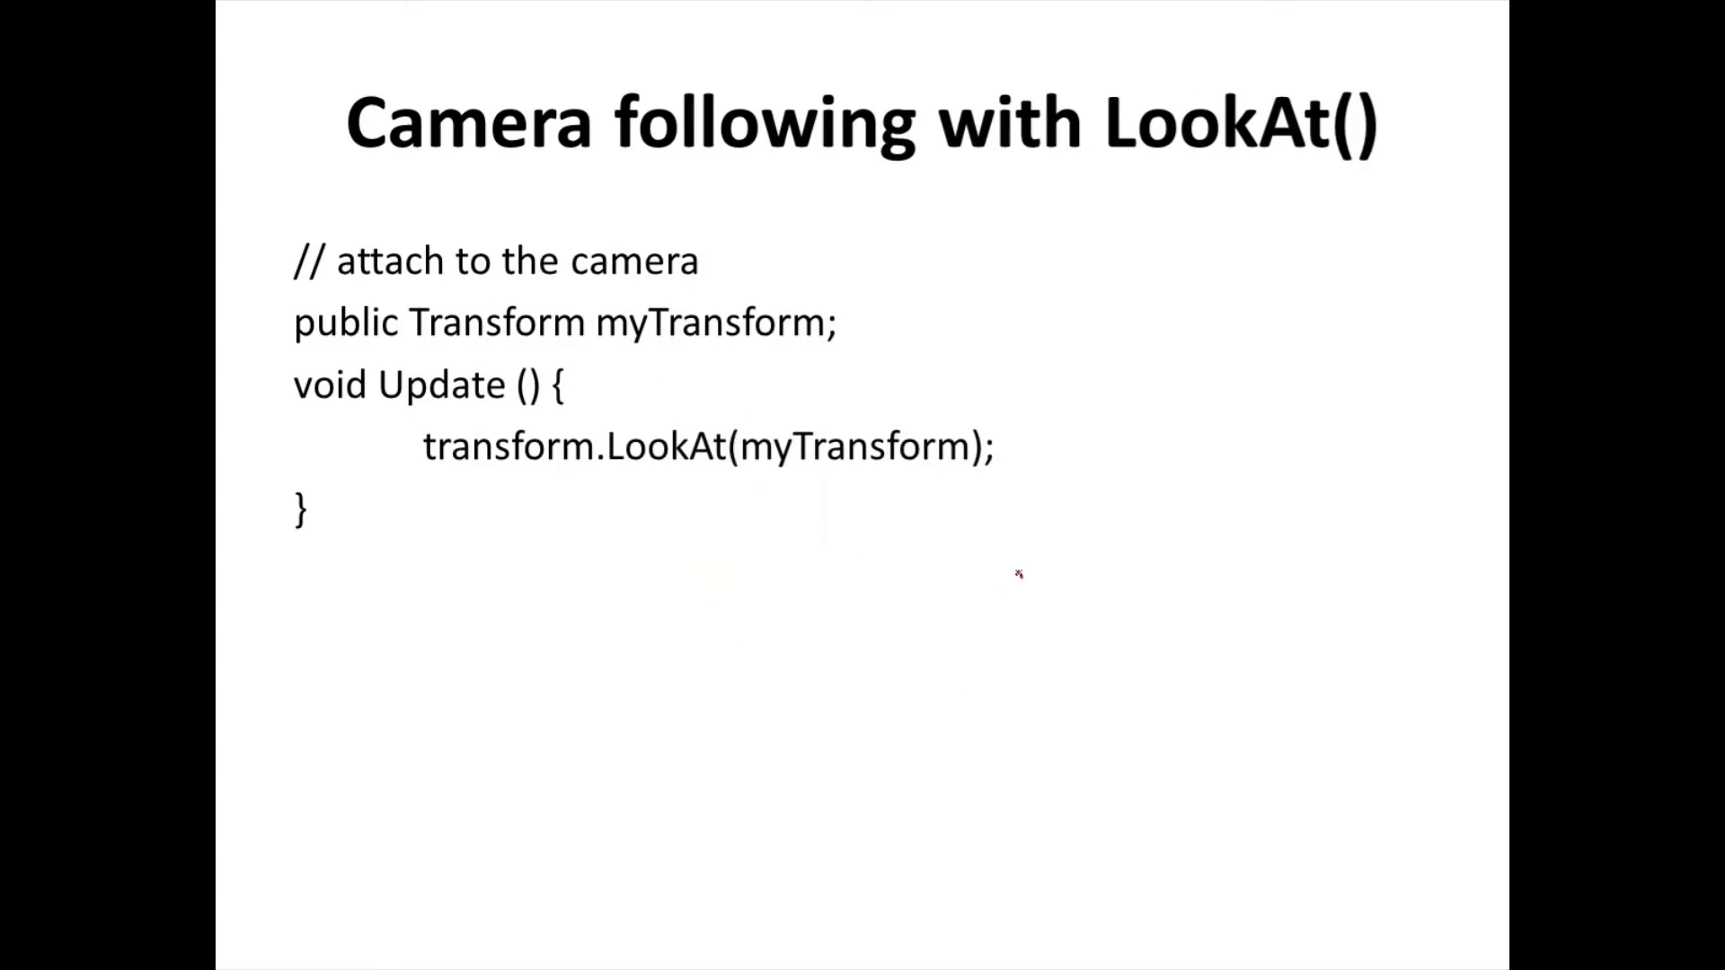
{"action": "left_click_drag", "start_coordinate": [1019, 573], "coordinate": [945, 600]}
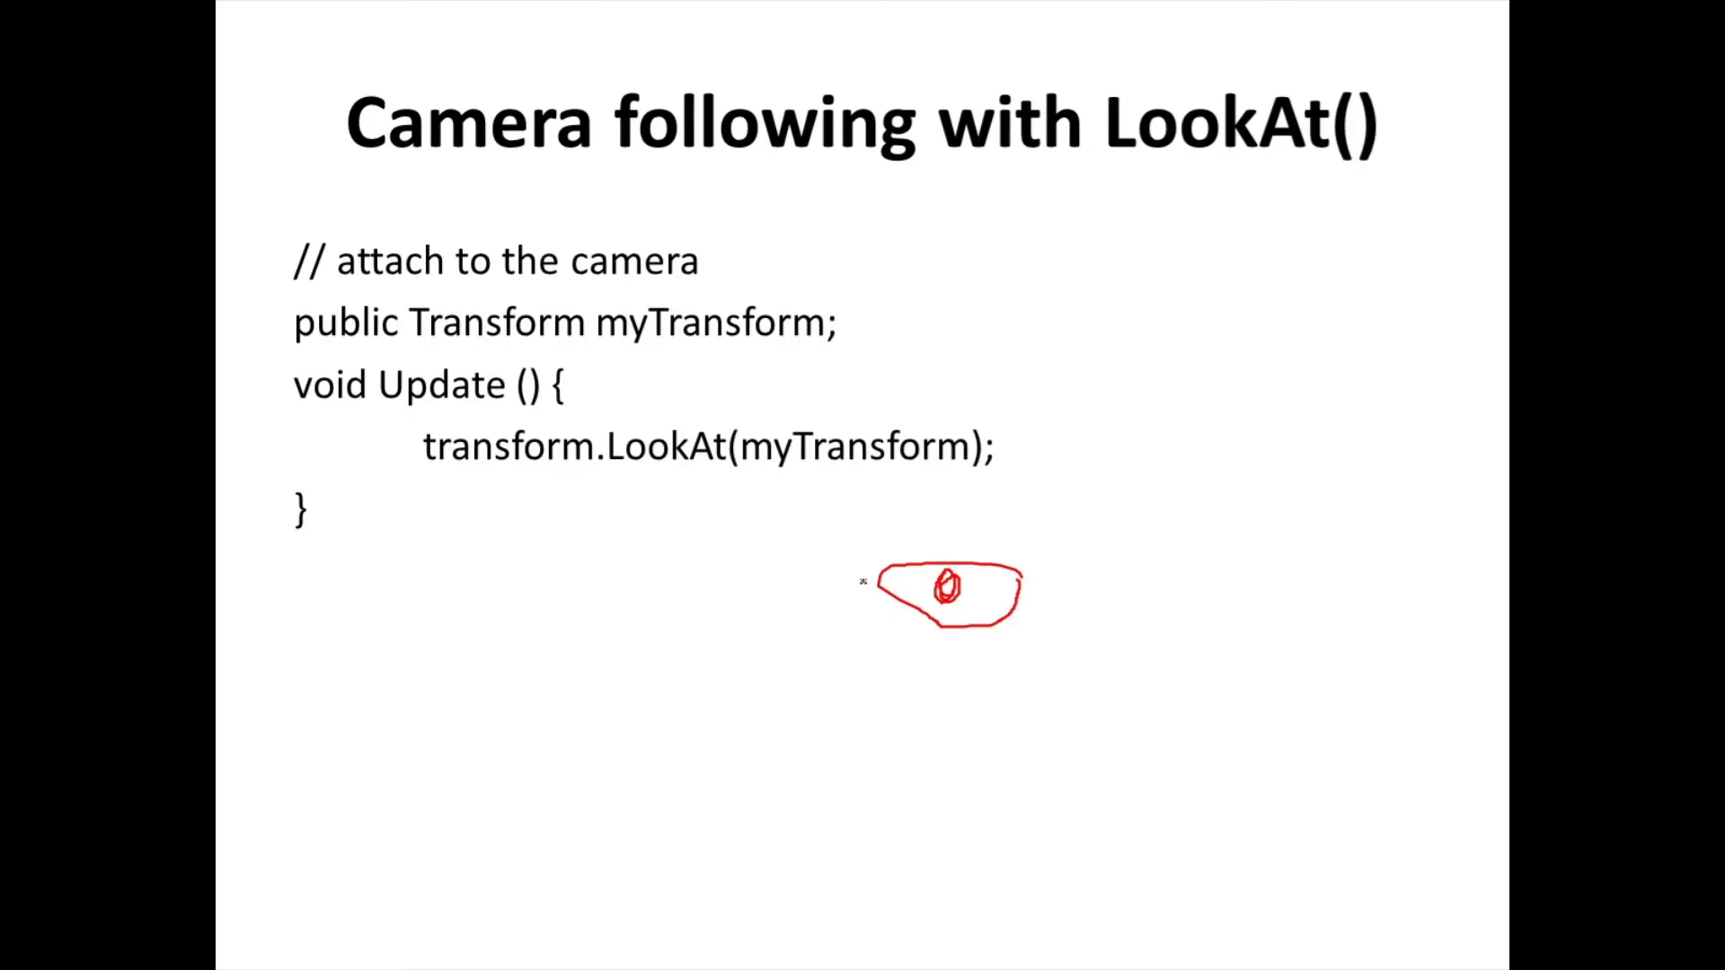
{"action": "left_click_drag", "start_coordinate": [601, 606], "coordinate": [597, 608]}
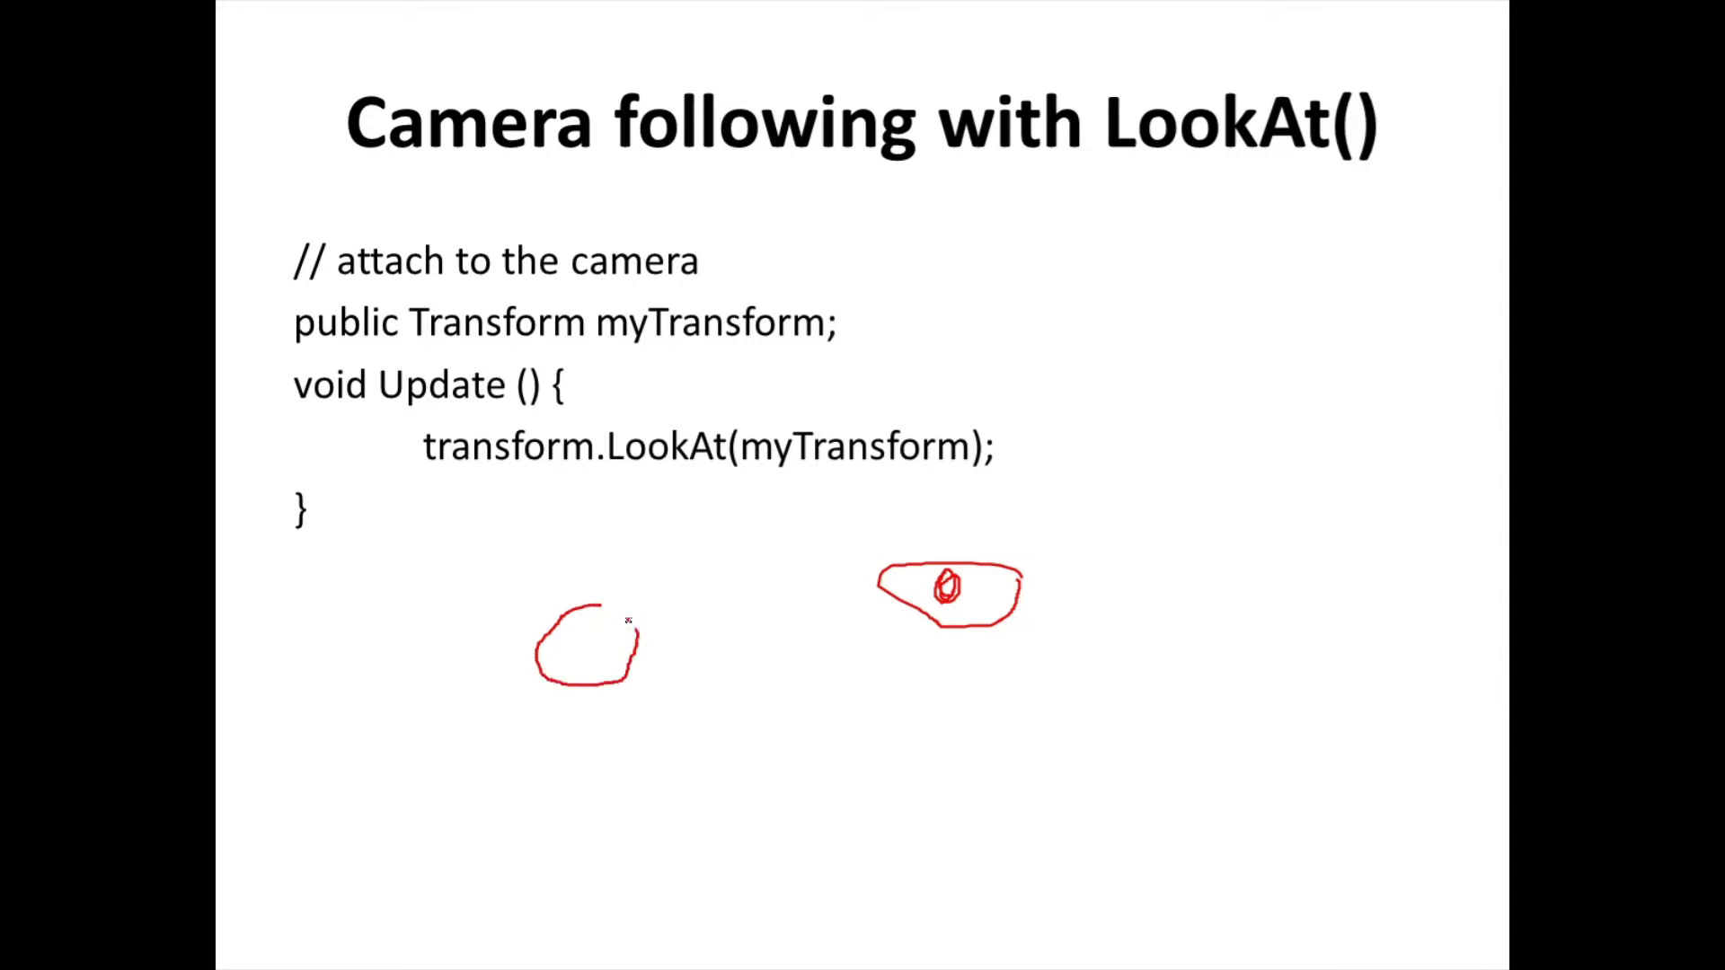
{"action": "mouse_move", "coordinate": [946, 585]}
{"action": "left_mouse_down"}
{"action": "mouse_move", "coordinate": [909, 588]}
{"action": "mouse_move", "coordinate": [924, 595]}
{"action": "left_mouse_up"}
{"action": "left_click_drag", "start_coordinate": [1236, 708], "coordinate": [1247, 694]}
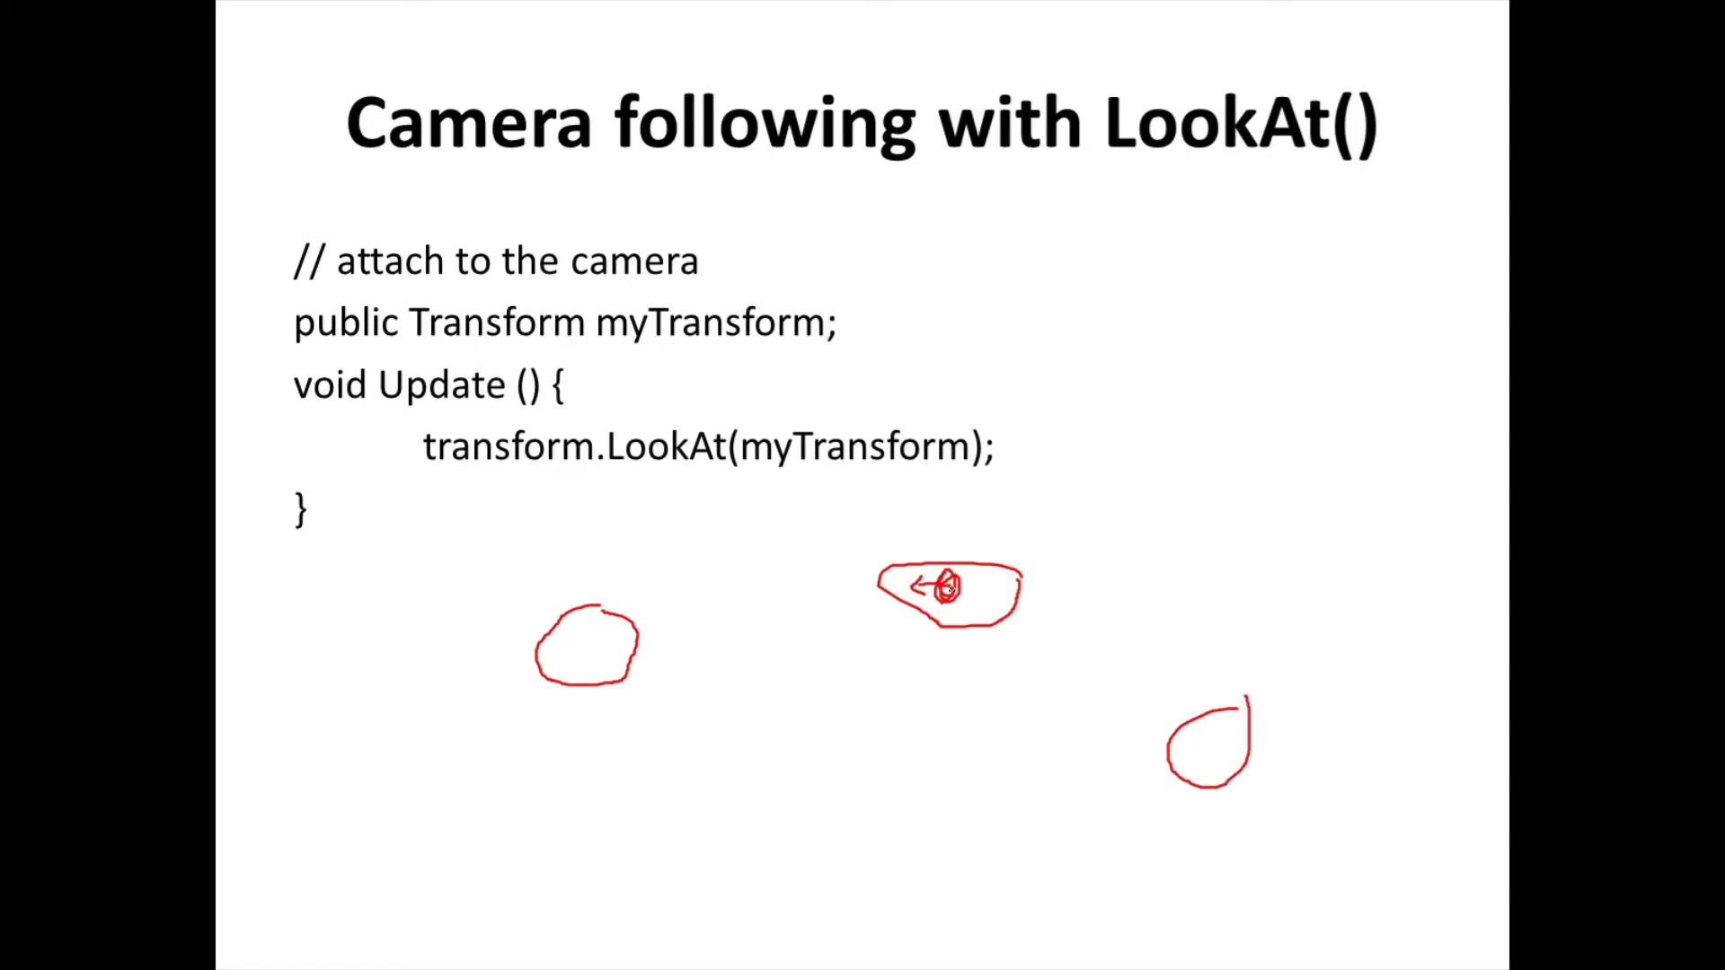
{"action": "left_click_drag", "start_coordinate": [949, 589], "coordinate": [988, 595]}
{"action": "mouse_move", "coordinate": [615, 631]}
{"action": "left_mouse_down"}
{"action": "mouse_move", "coordinate": [653, 562]}
{"action": "mouse_move", "coordinate": [641, 594]}
{"action": "mouse_move", "coordinate": [659, 576]}
{"action": "left_mouse_up"}
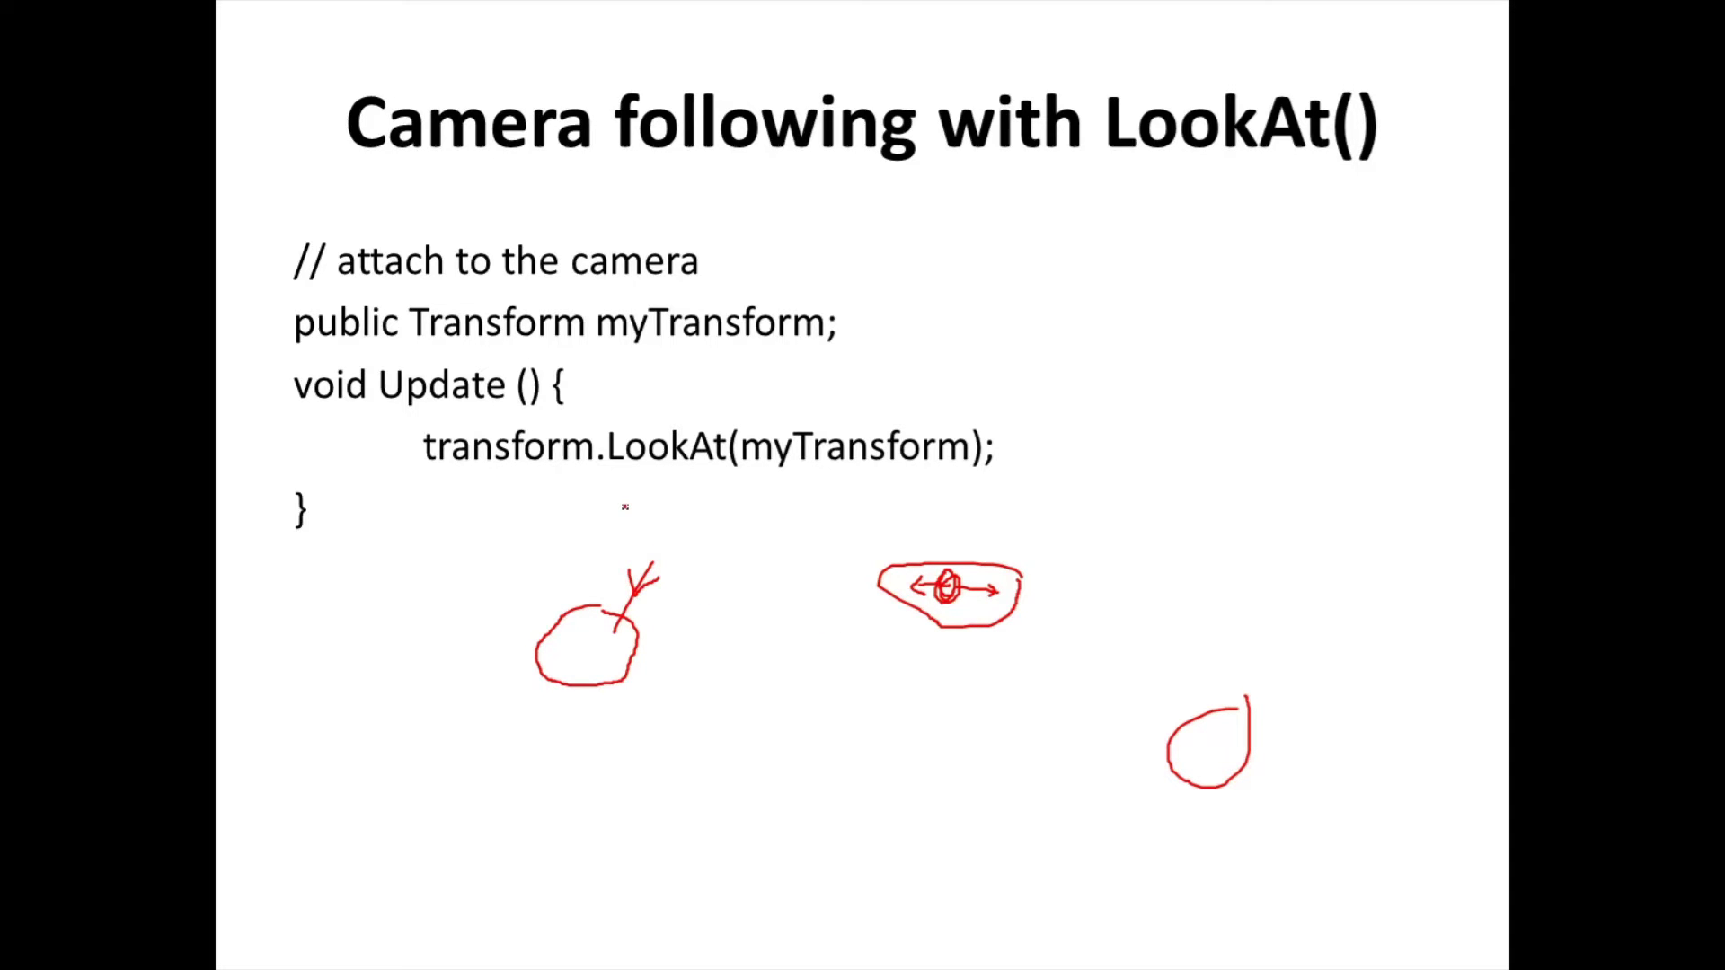
{"action": "key", "text": "Escape"}
{"action": "left_click", "coordinate": [899, 532]}
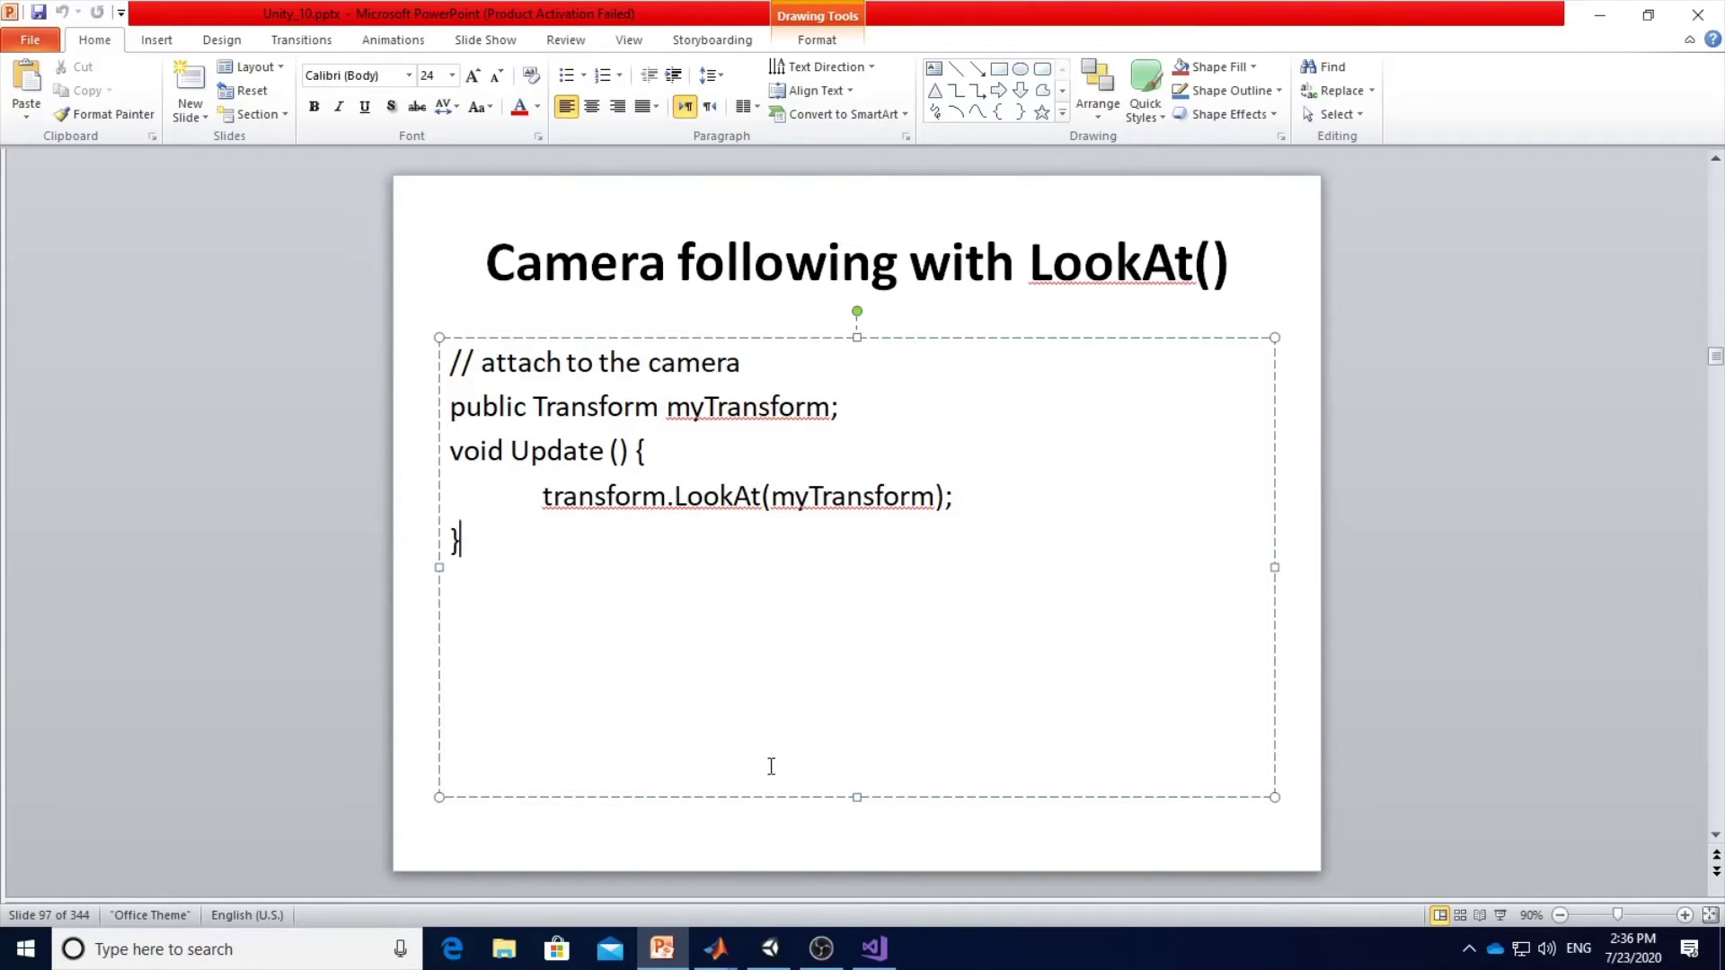
In Unity, create a new cube and rename it Cube11.
{"action": "left_click", "coordinate": [771, 948]}
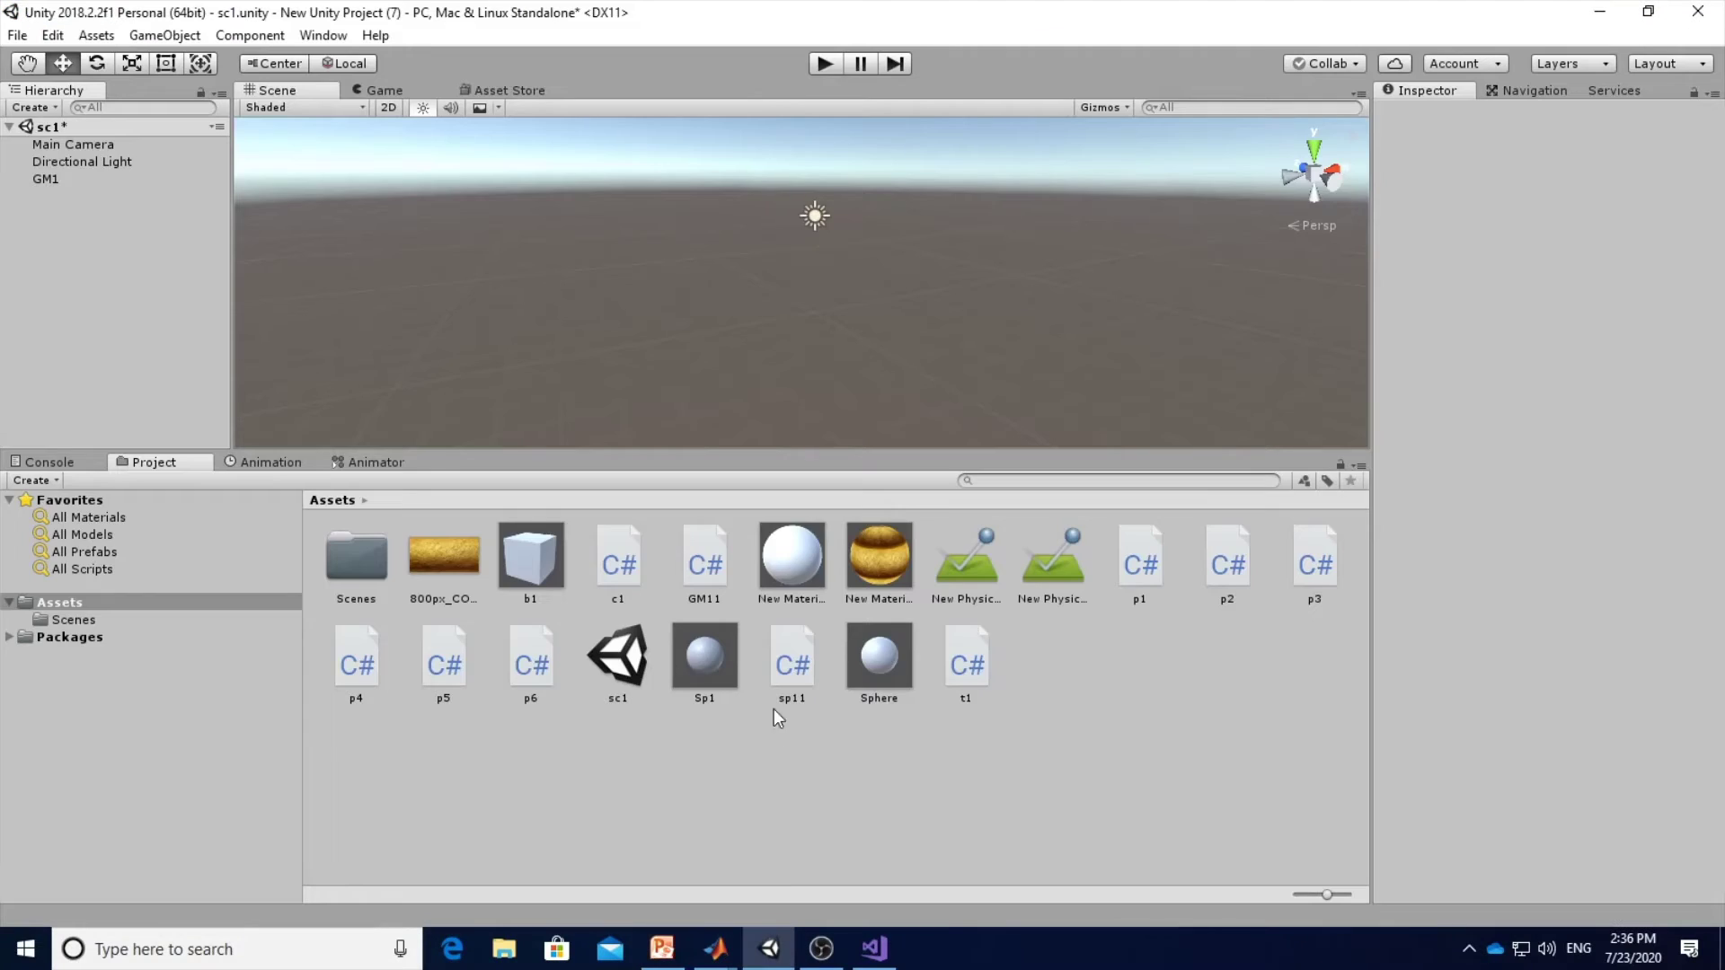
{"action": "left_click", "coordinate": [182, 40]}
{"action": "mouse_move", "coordinate": [403, 121]}
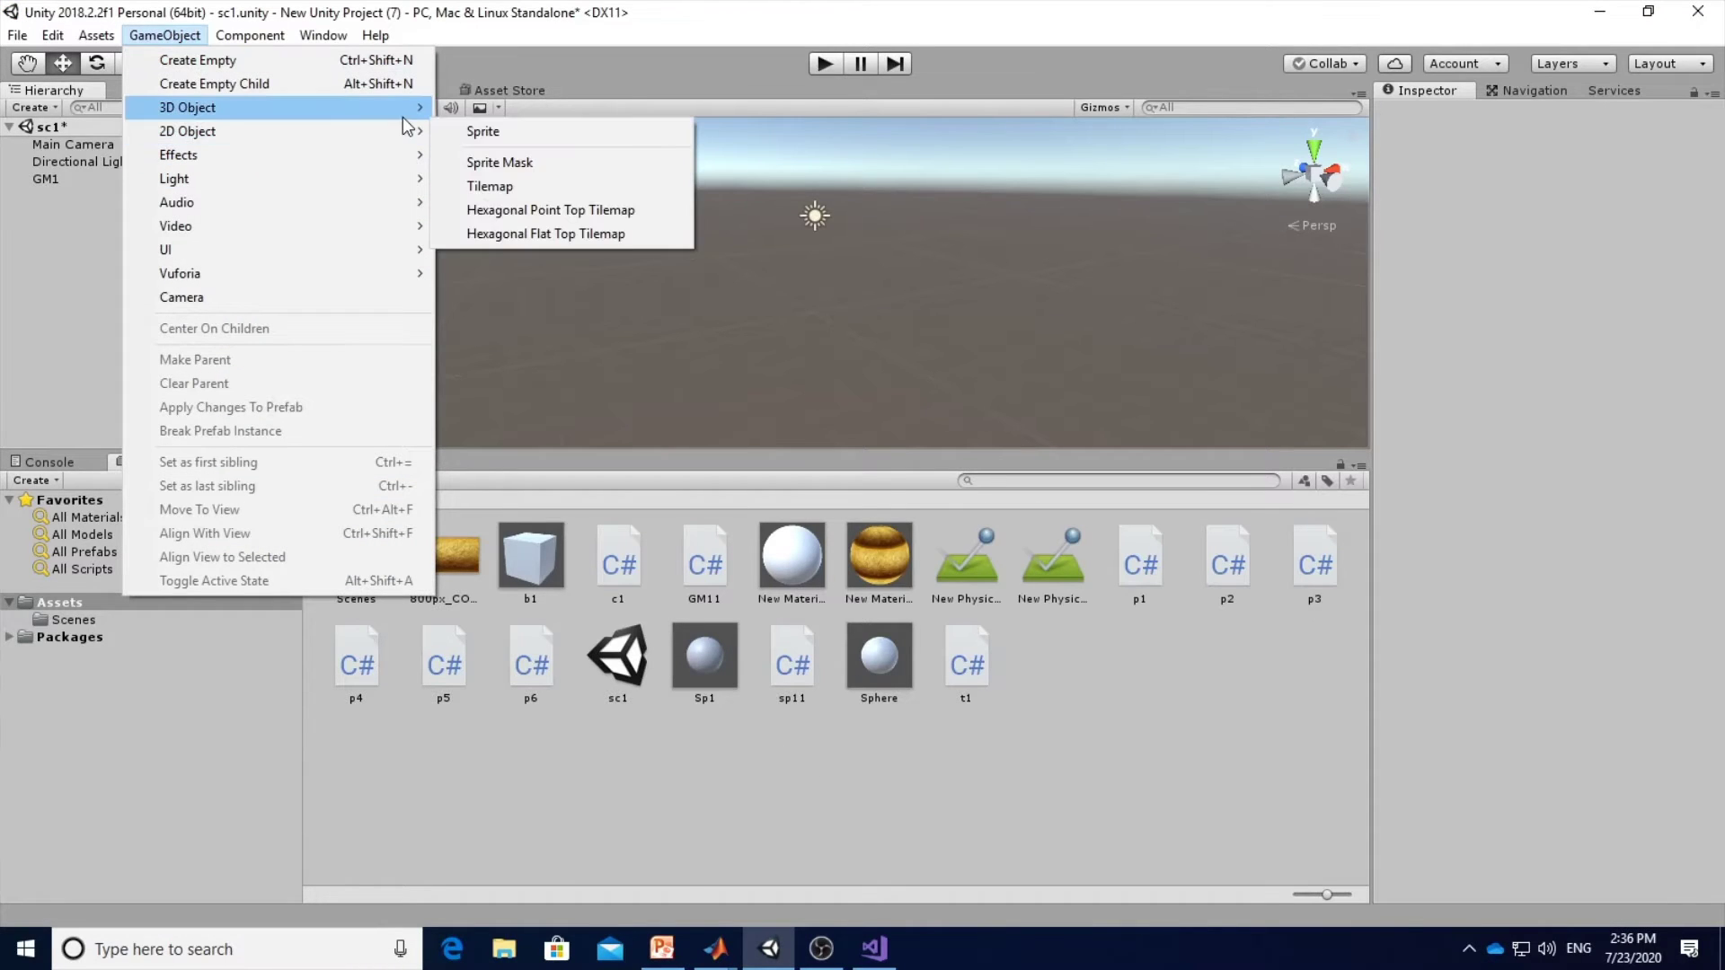
{"action": "left_click", "coordinate": [509, 112]}
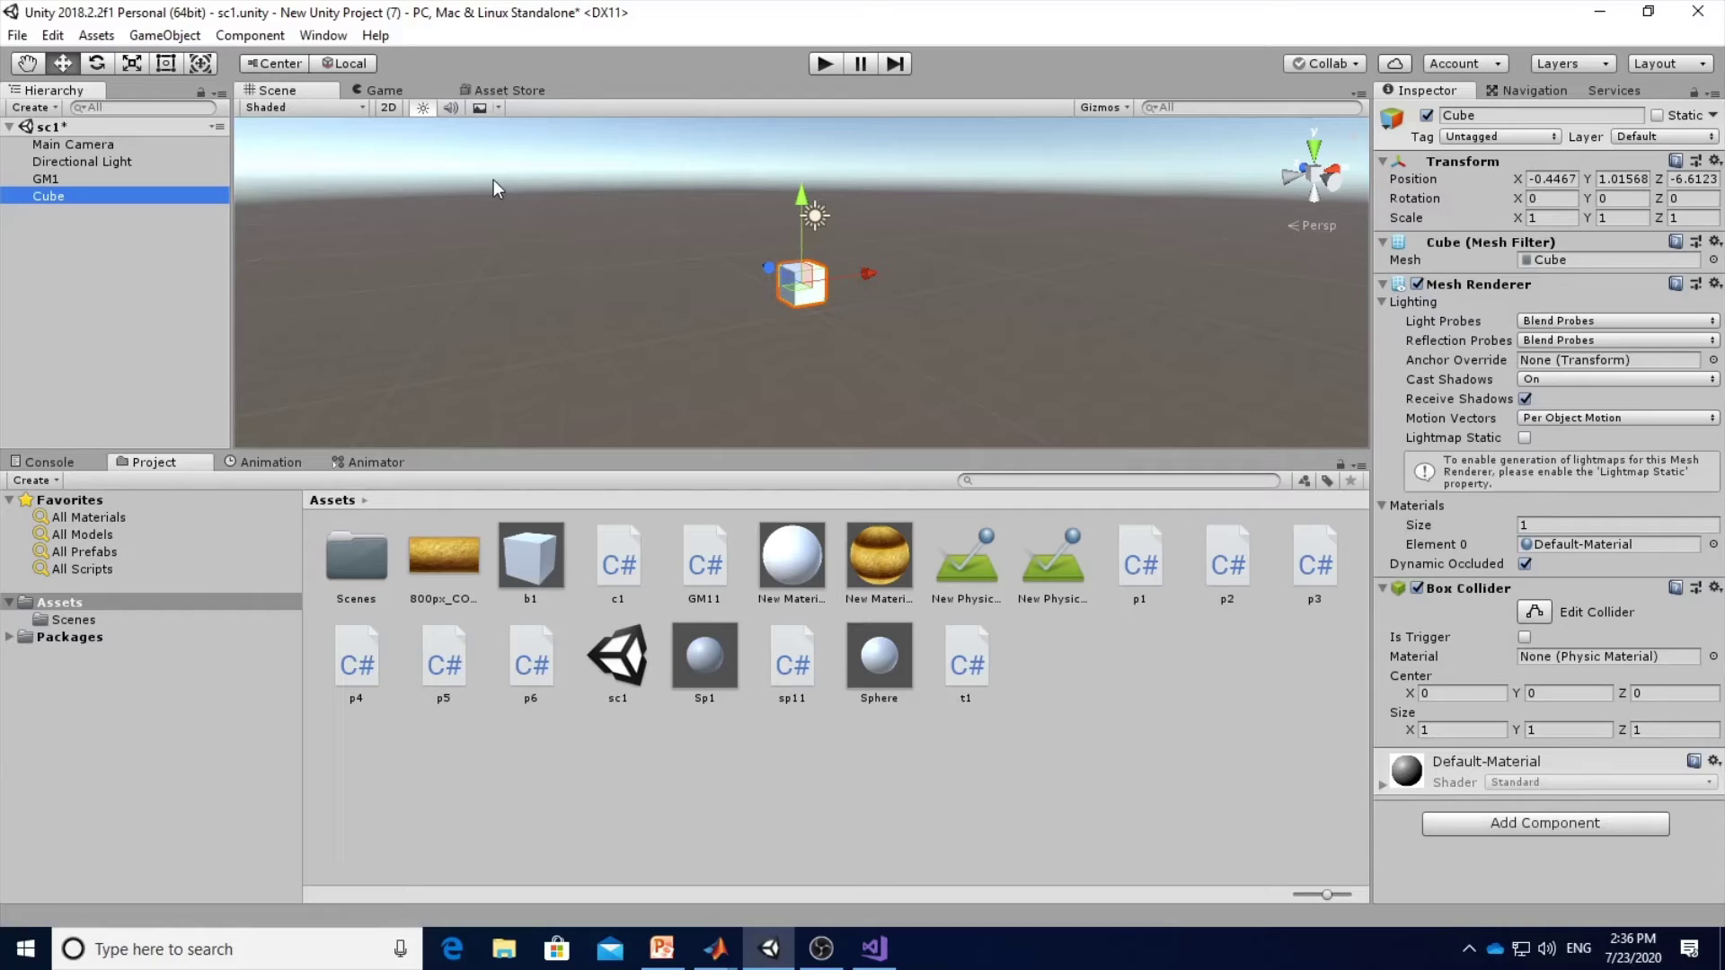
{"action": "left_click", "coordinate": [77, 194]}
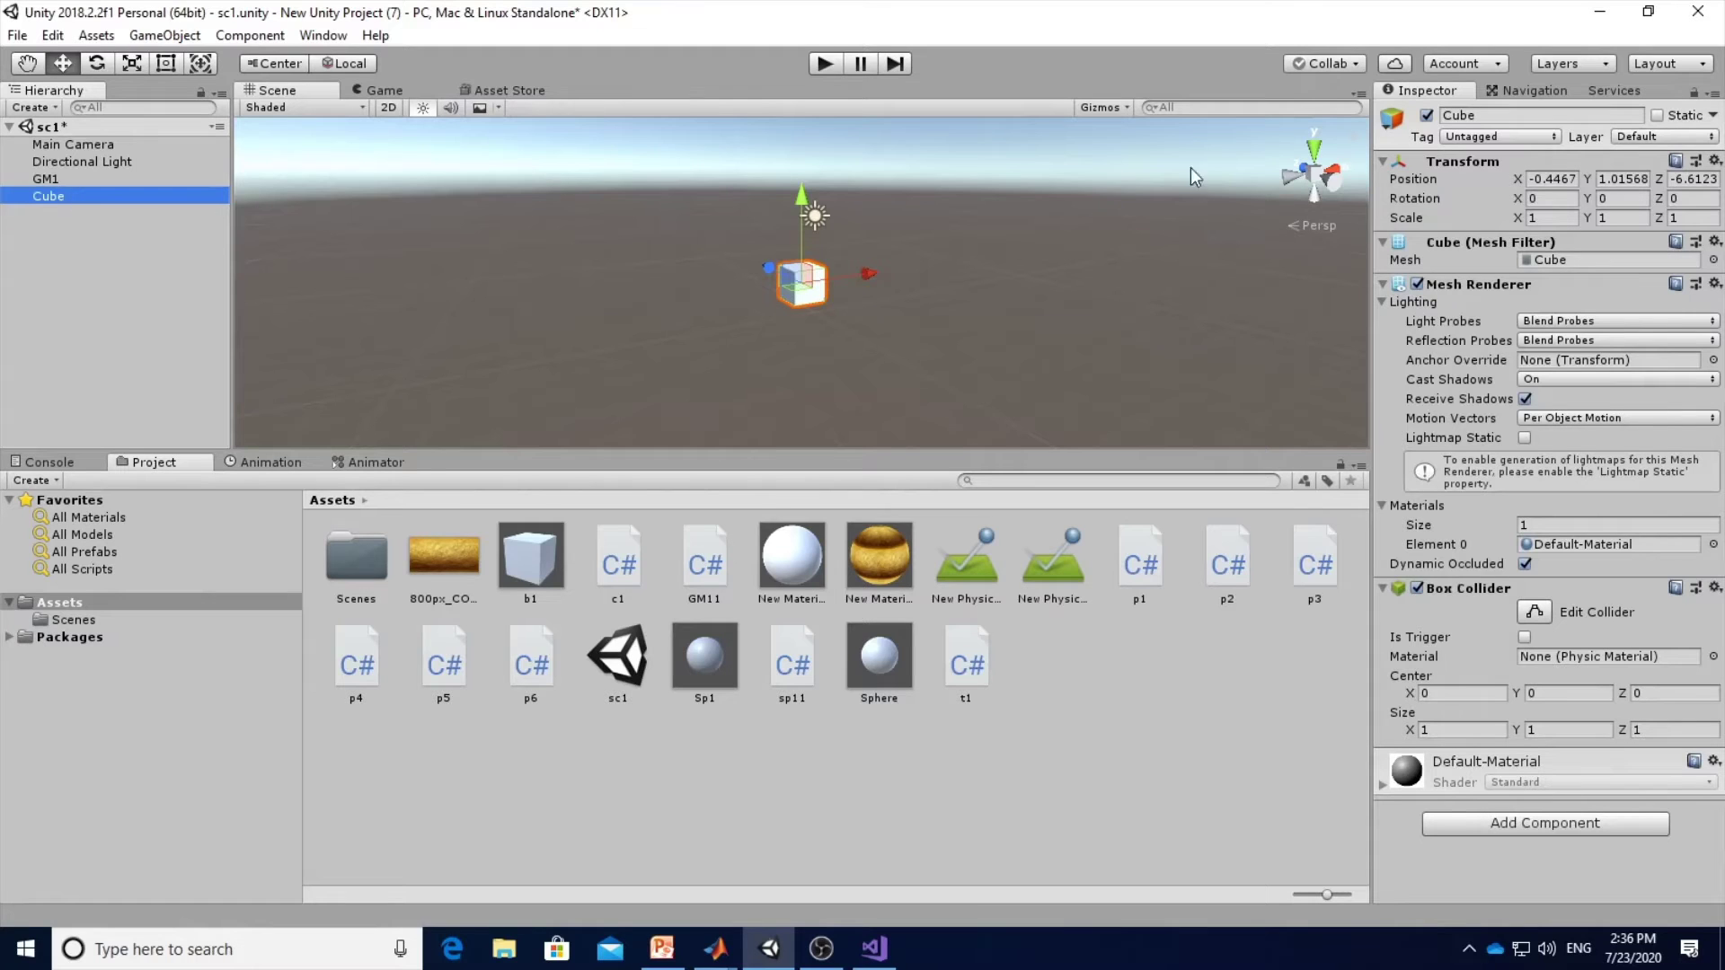
{"action": "left_click", "coordinate": [1507, 109]}
{"action": "type", "text": "11"}
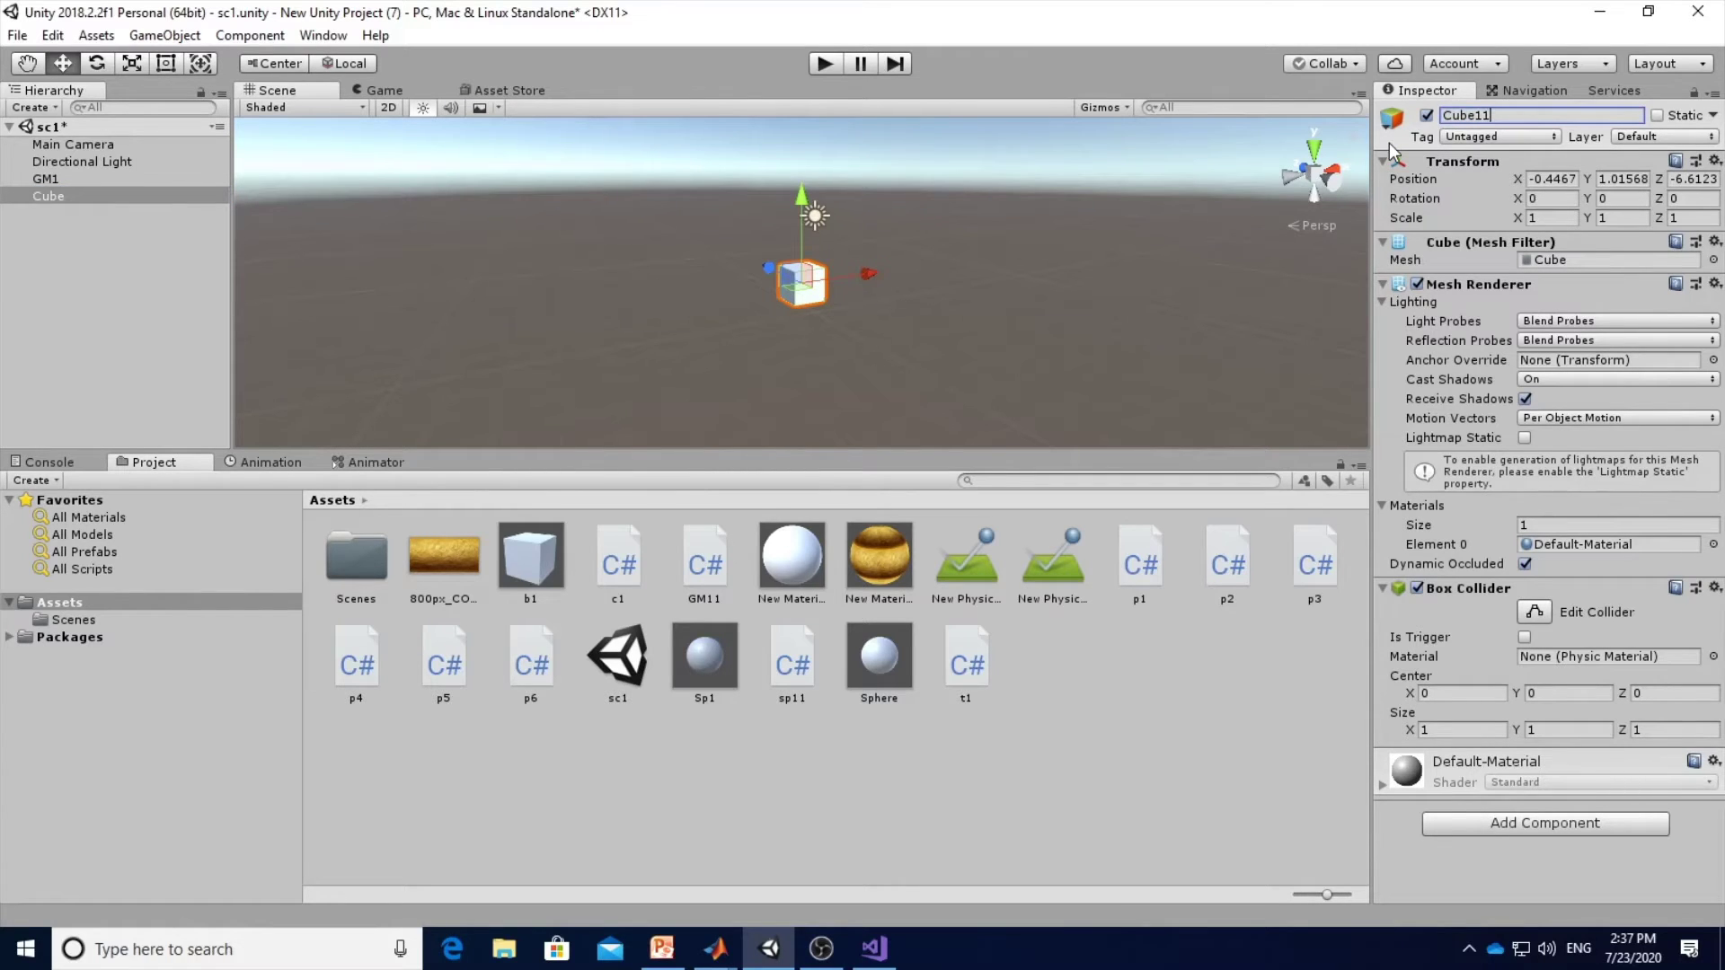
{"action": "key", "text": "Return"}
Raise Cube11 to Y 4.16 and give it a Physics Rigidbody component.
{"action": "left_click_drag", "start_coordinate": [802, 236], "coordinate": [802, 135]}
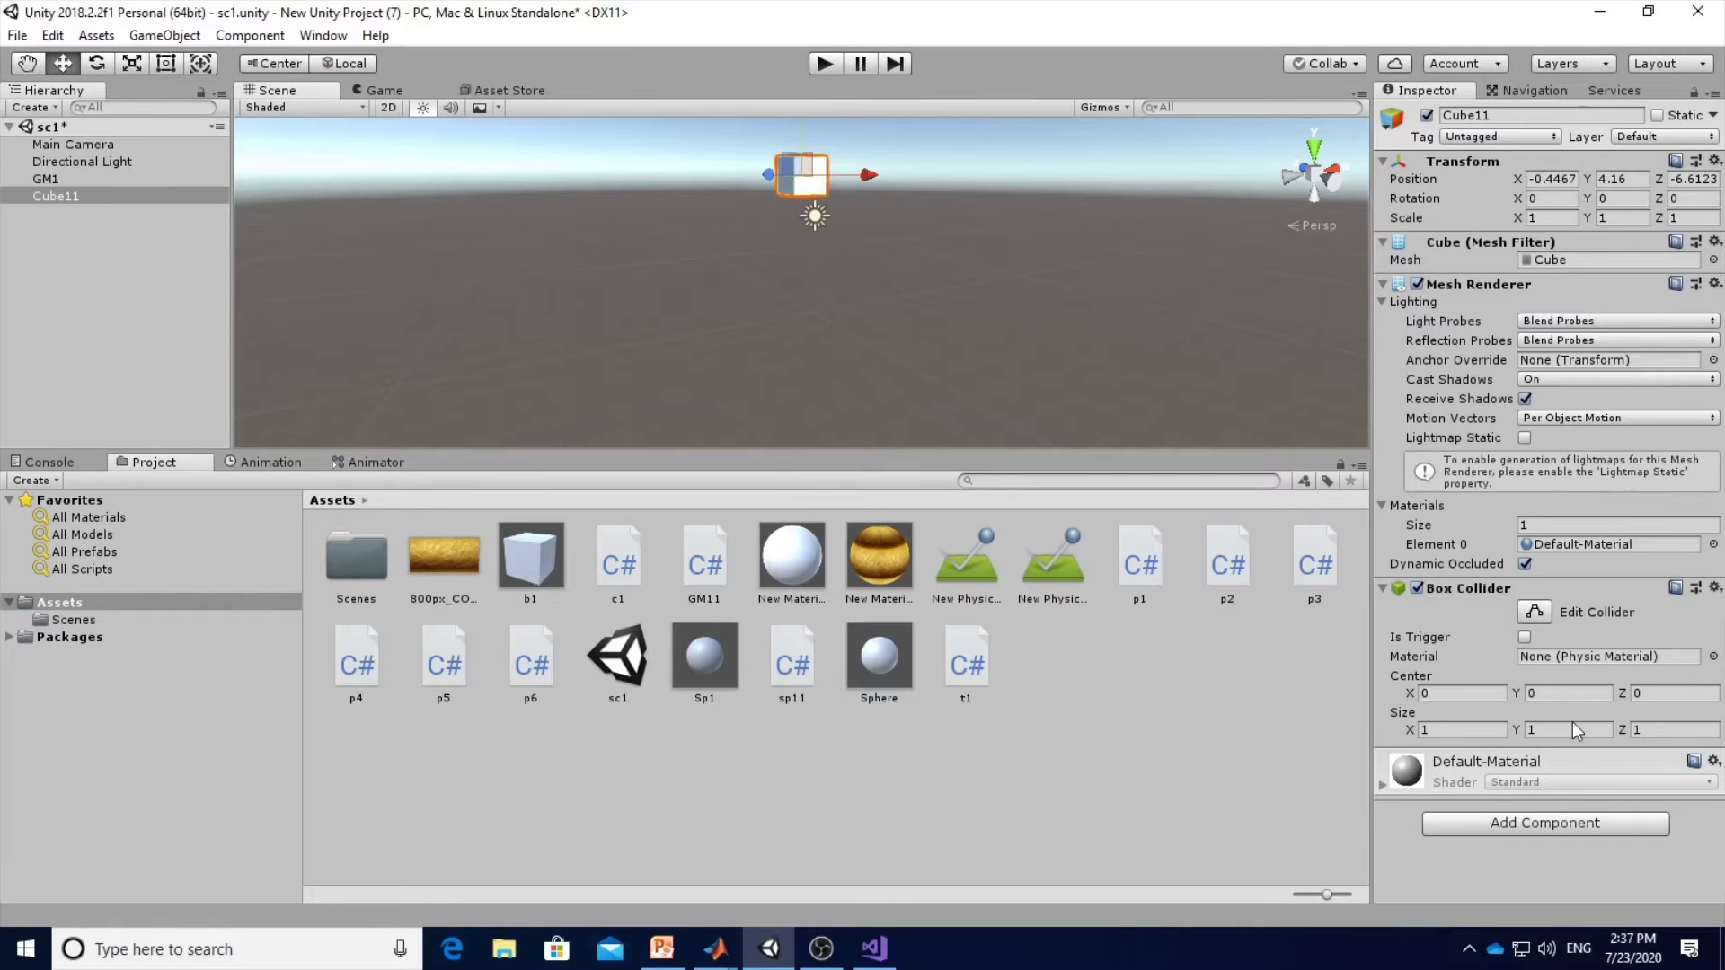
{"action": "left_click", "coordinate": [1541, 825]}
{"action": "left_click_drag", "start_coordinate": [1658, 672], "coordinate": [1660, 763]}
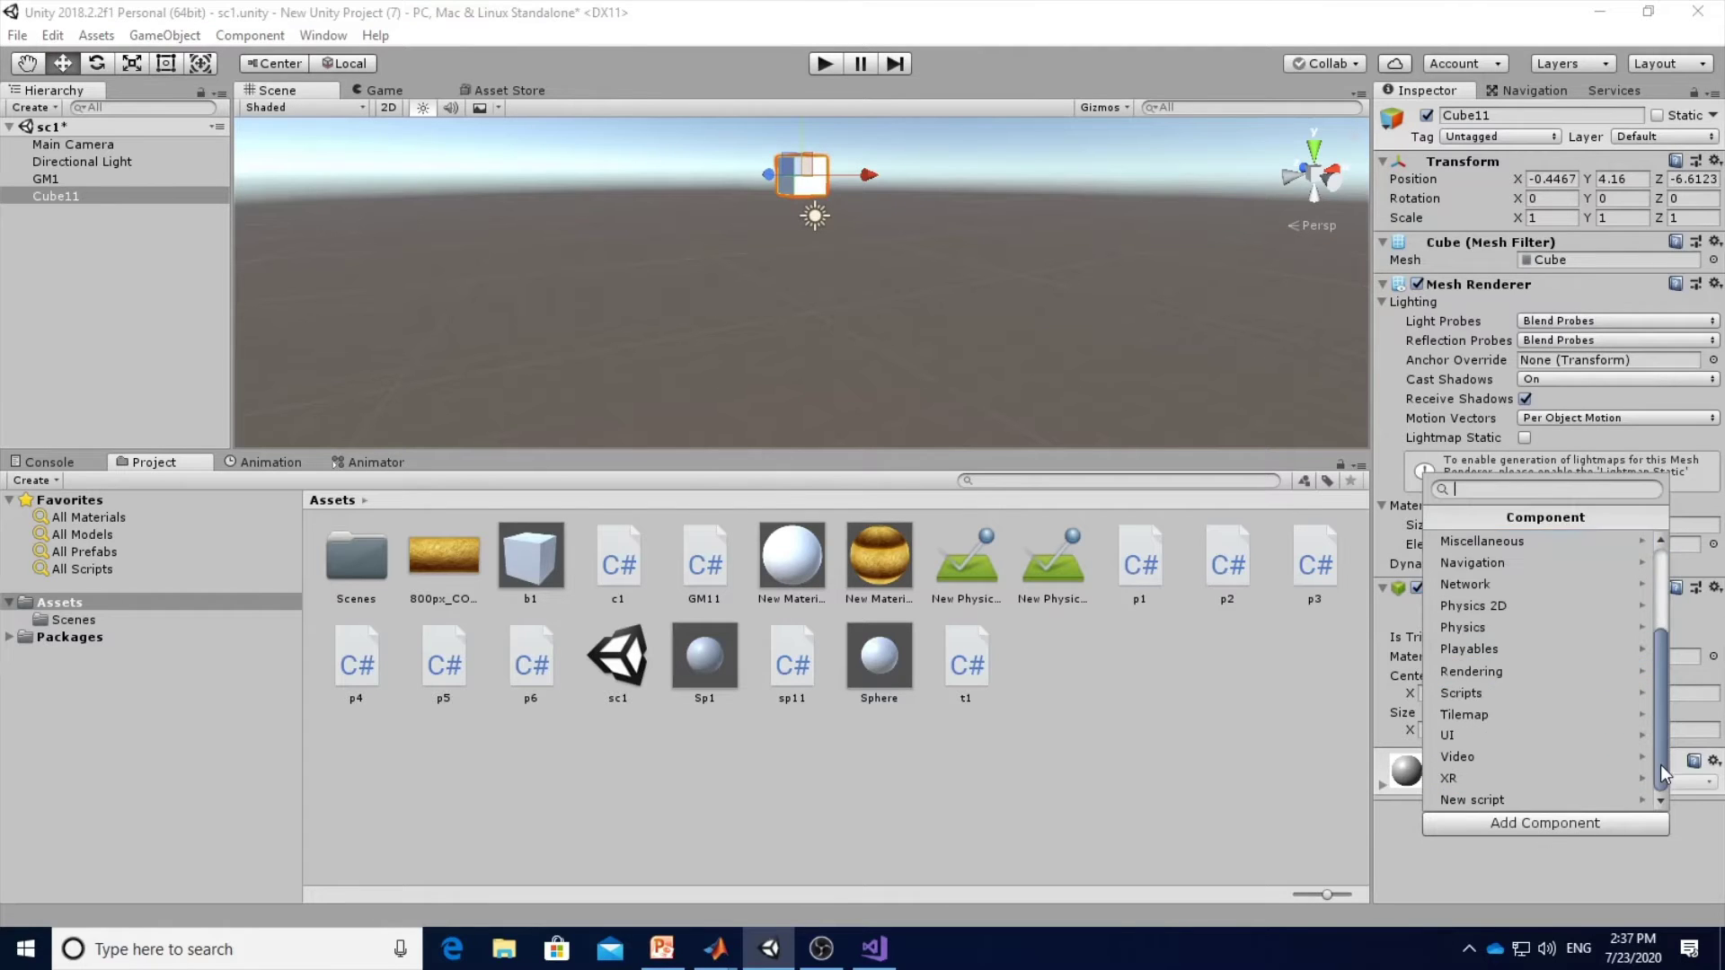
{"action": "left_click", "coordinate": [1512, 626]}
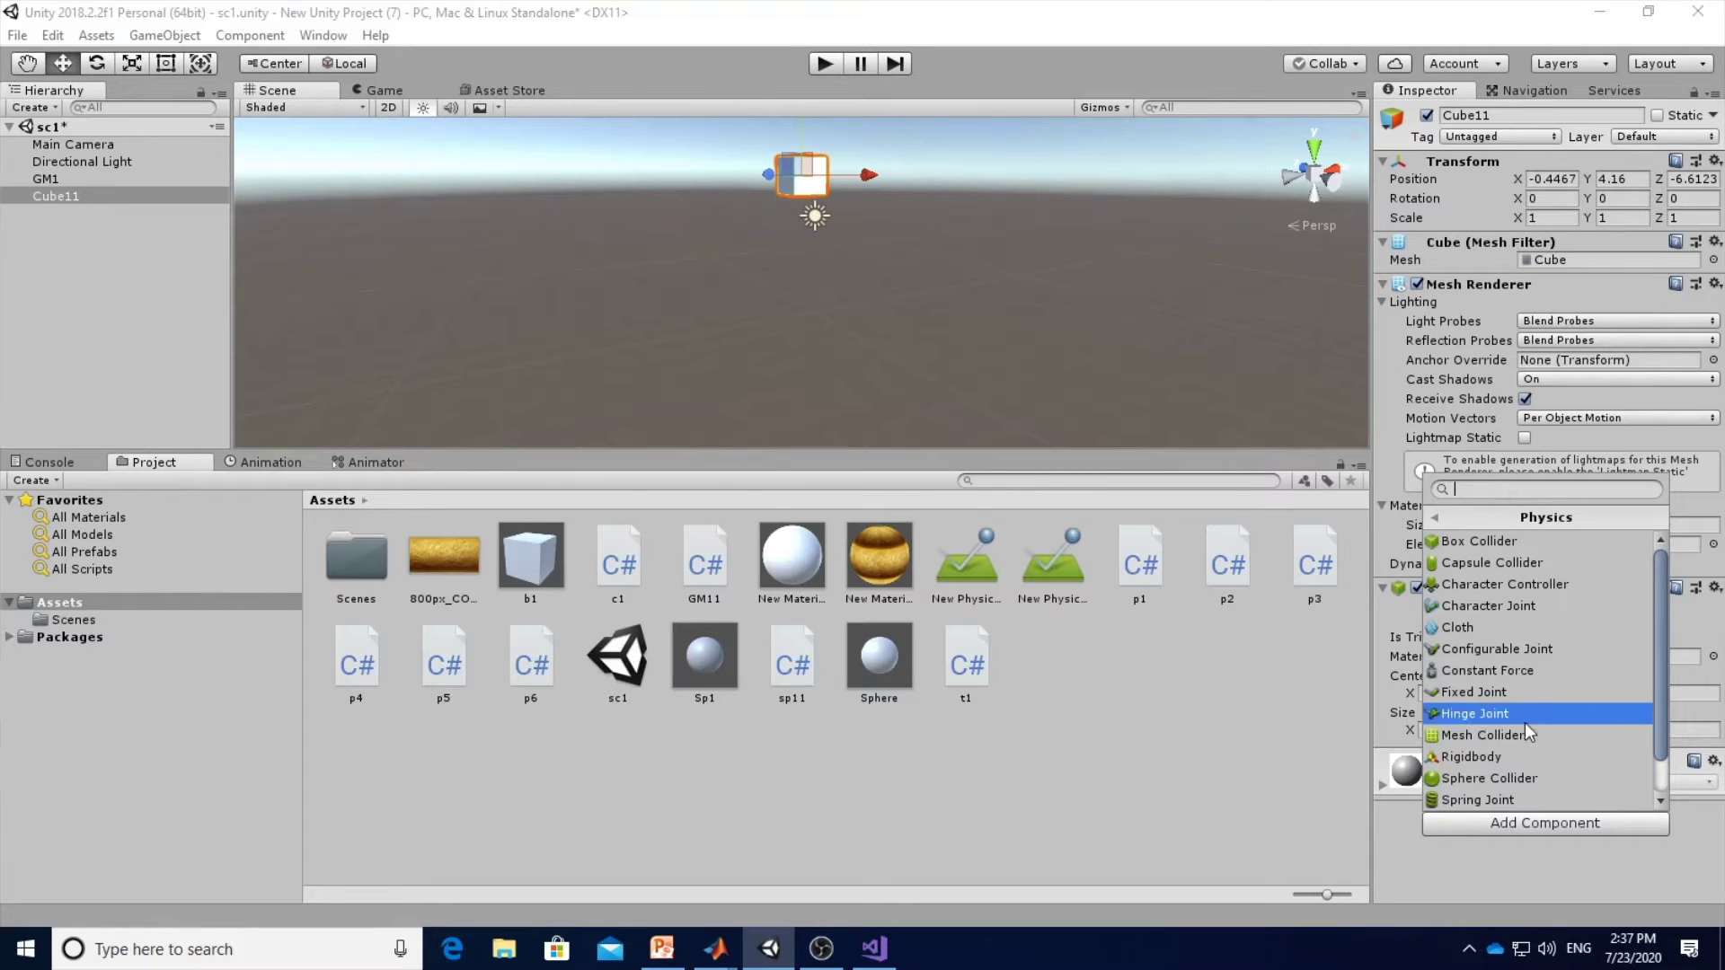
{"action": "scroll", "coordinate": [1663, 679], "scroll_direction": "down", "scroll_amount": 2}
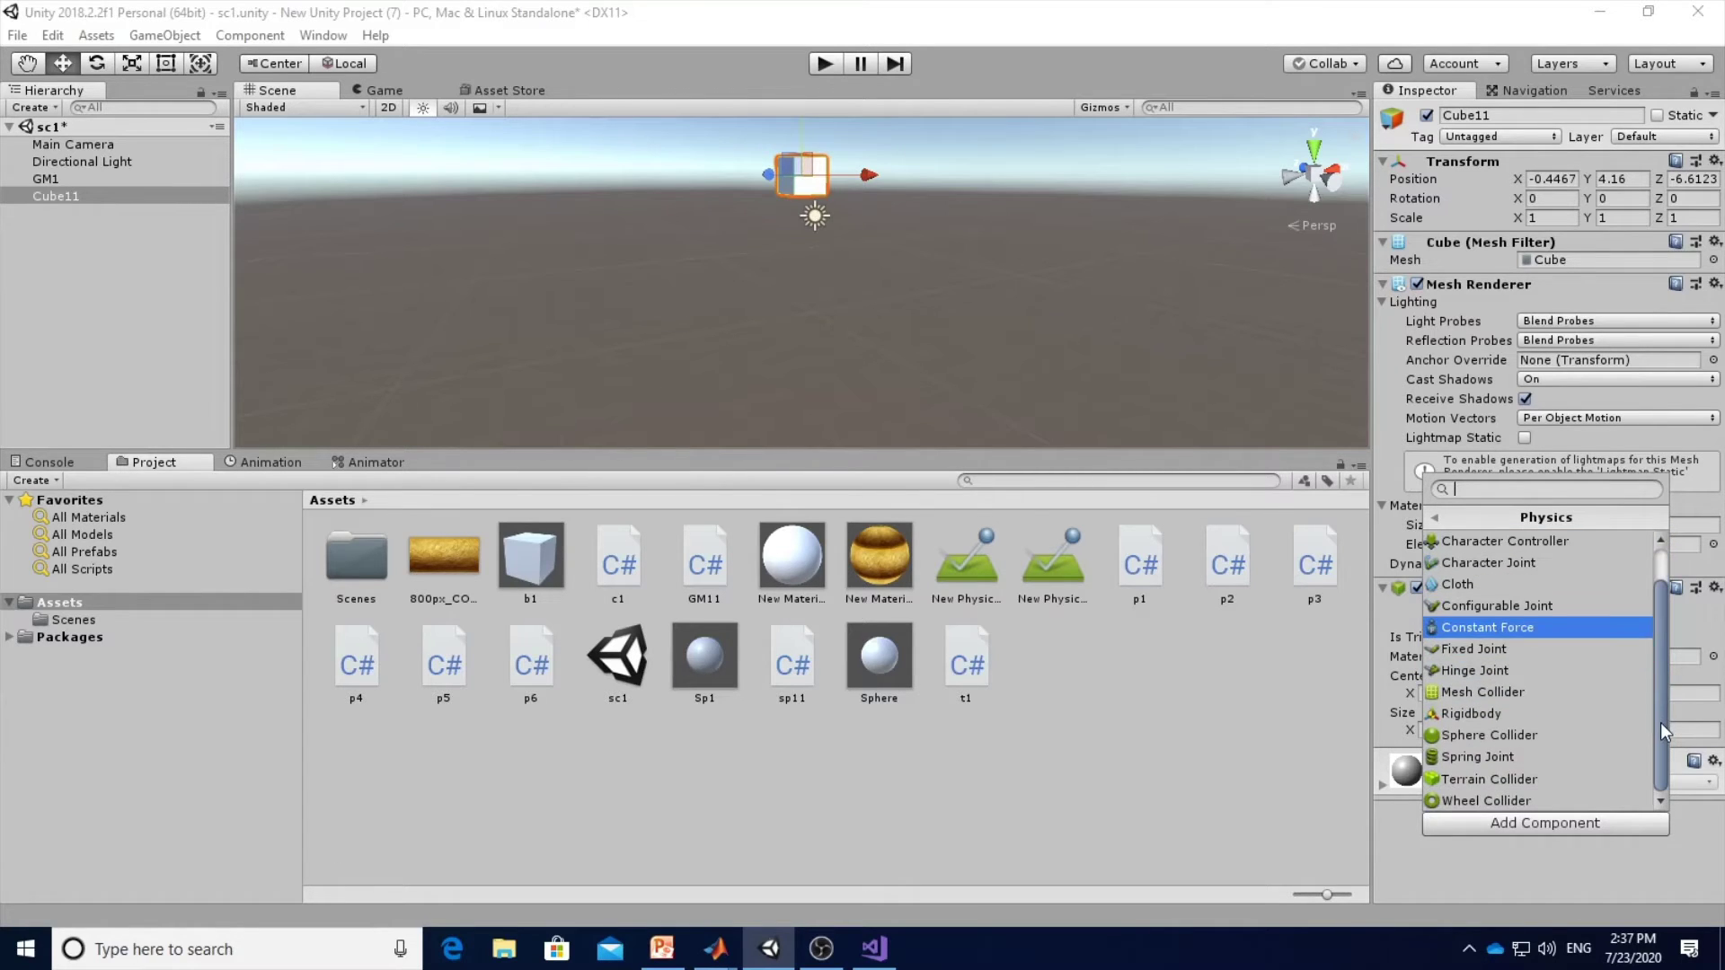
{"action": "left_click", "coordinate": [1518, 715]}
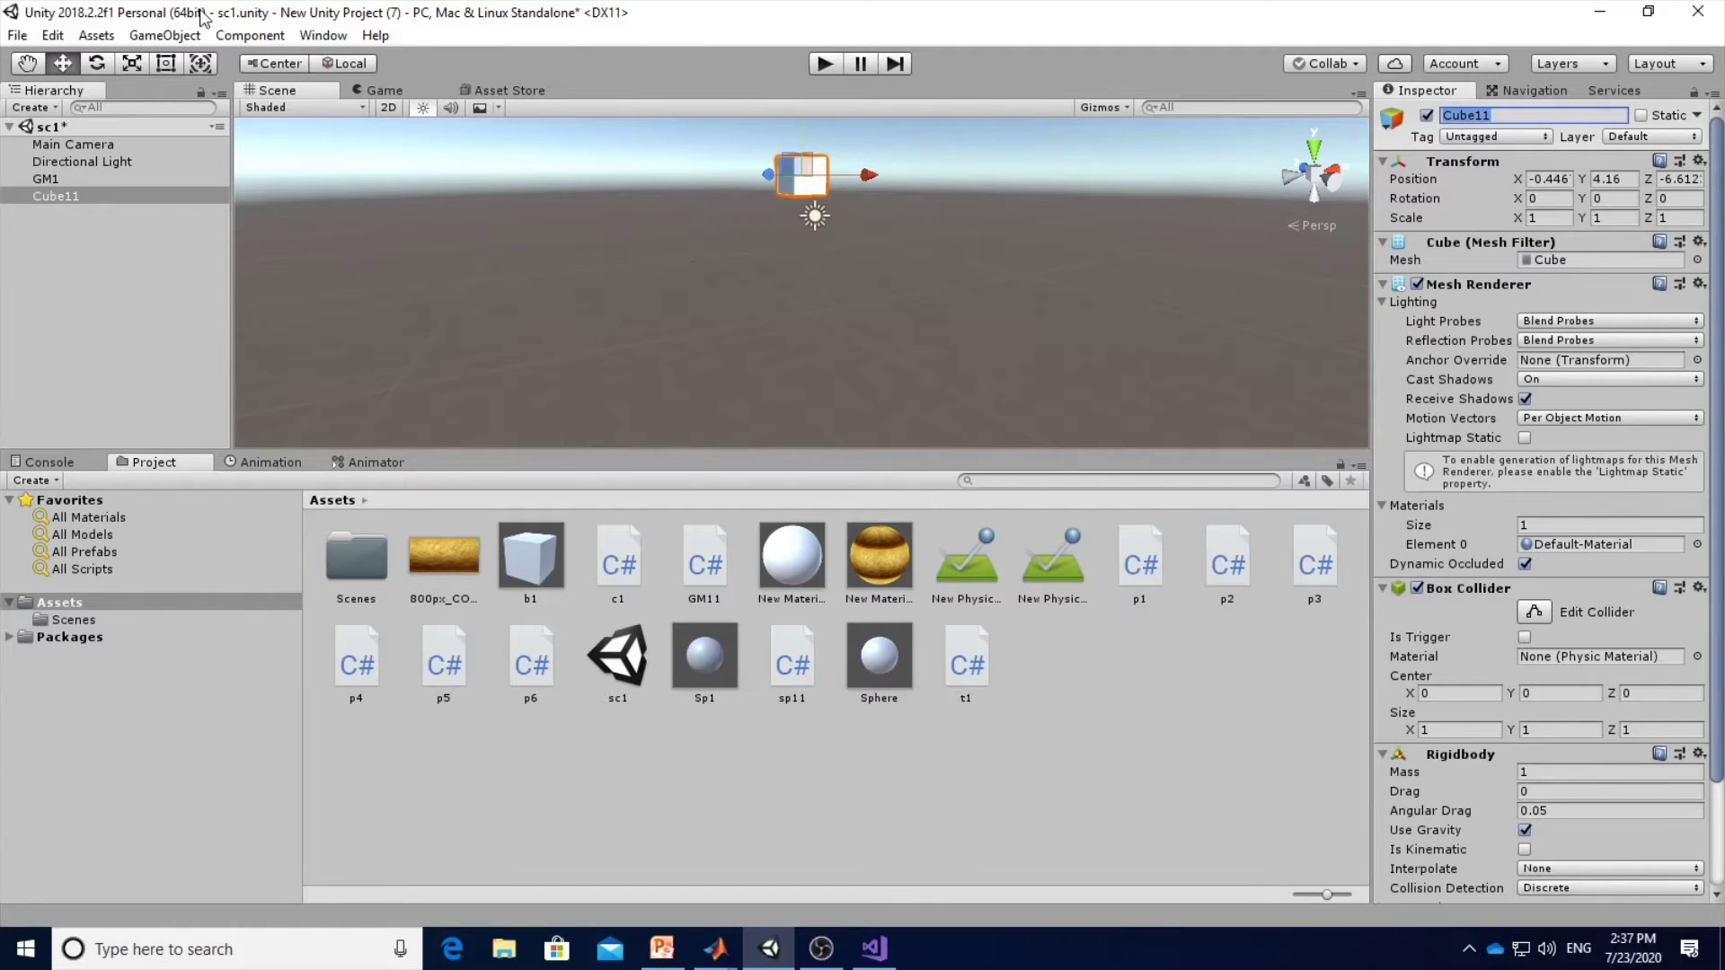
Add a ground Plane and align the Main Camera with the scene view.
{"action": "left_click", "coordinate": [186, 38]}
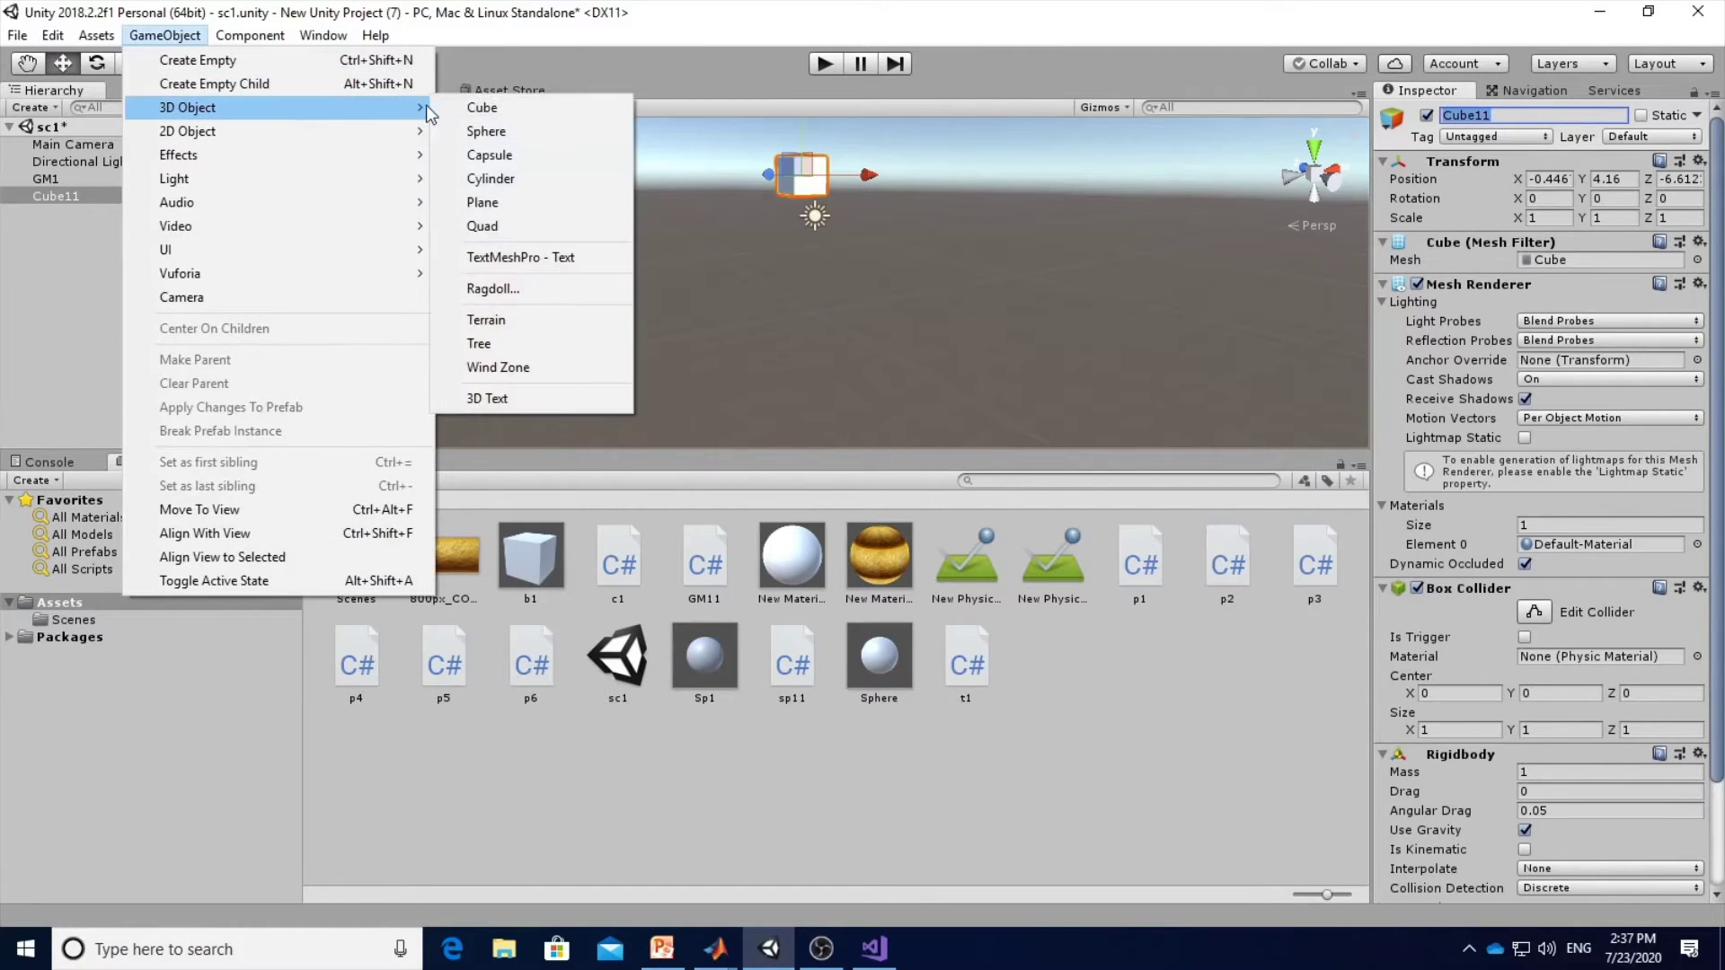
{"action": "mouse_move", "coordinate": [316, 110]}
{"action": "left_click", "coordinate": [489, 202]}
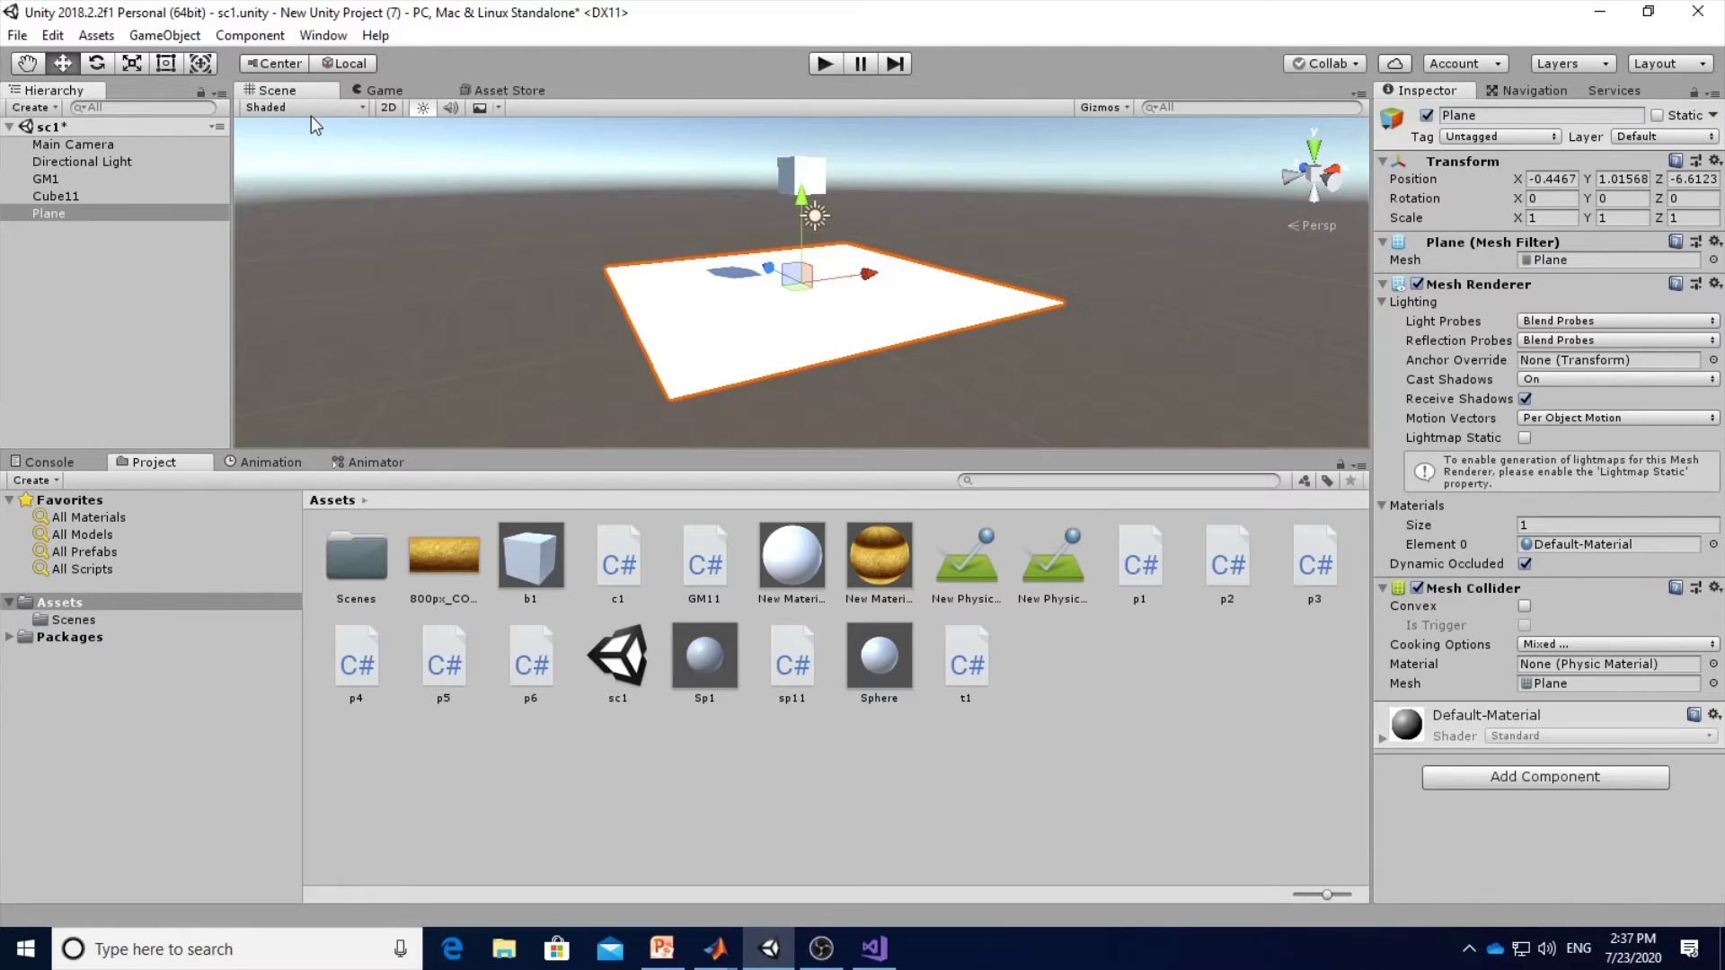
{"action": "left_click", "coordinate": [97, 146]}
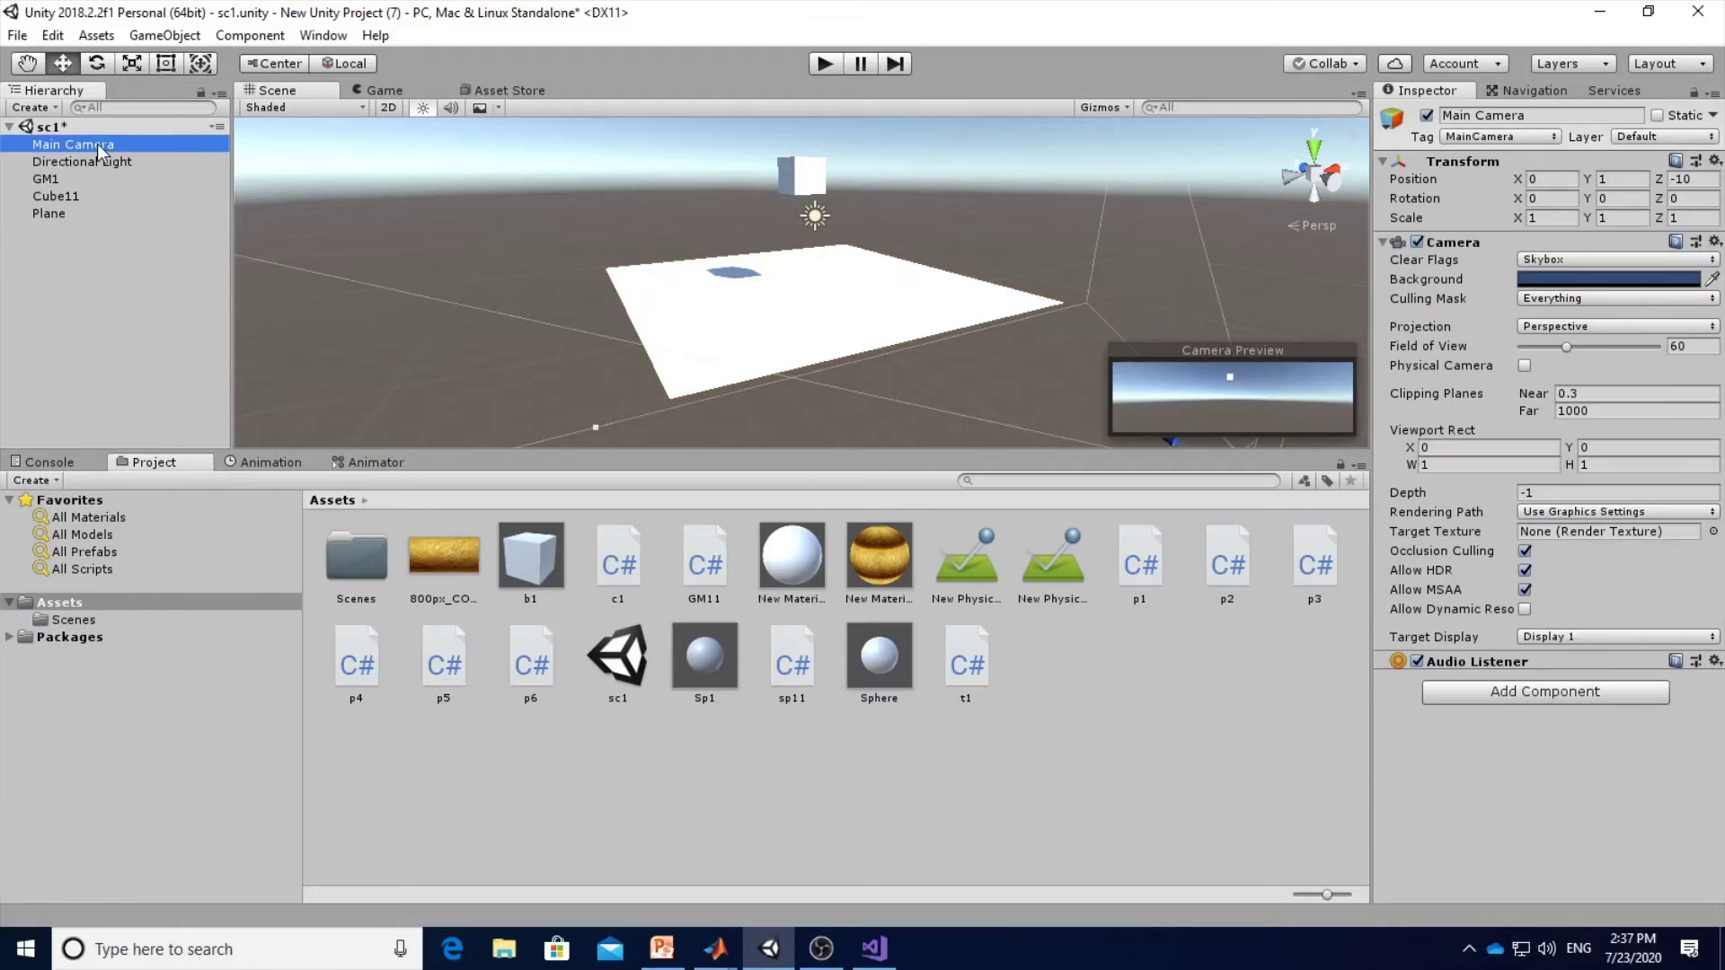
{"action": "left_click", "coordinate": [162, 38]}
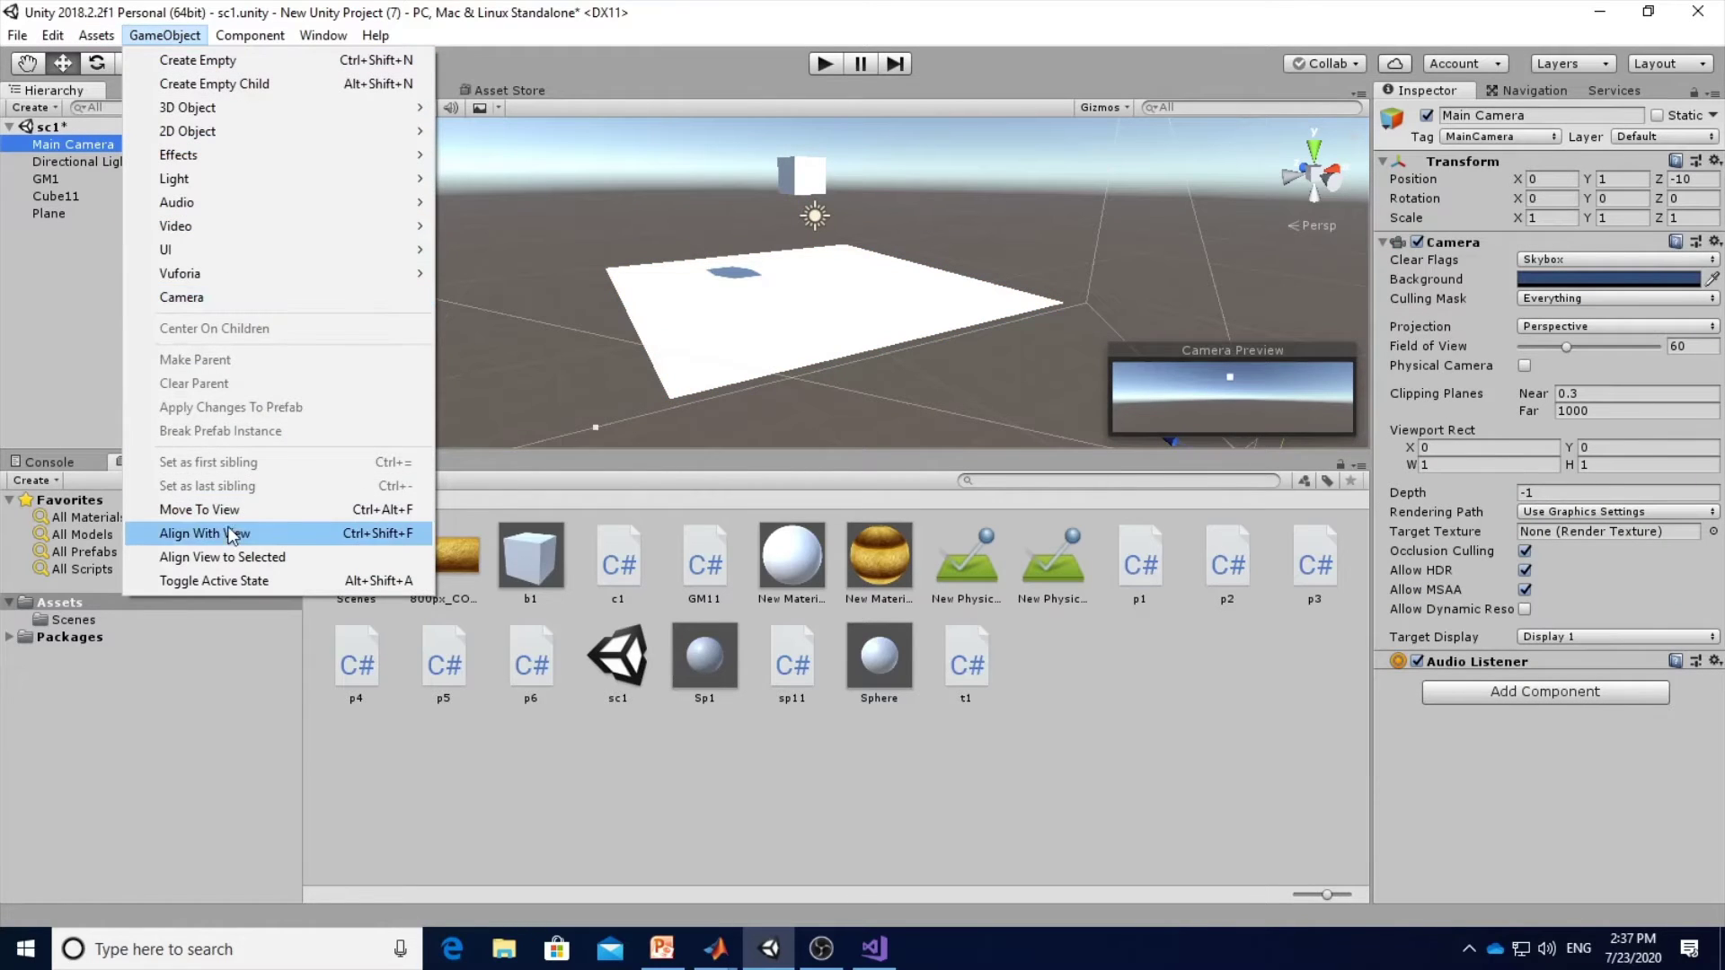
{"action": "left_click", "coordinate": [232, 533]}
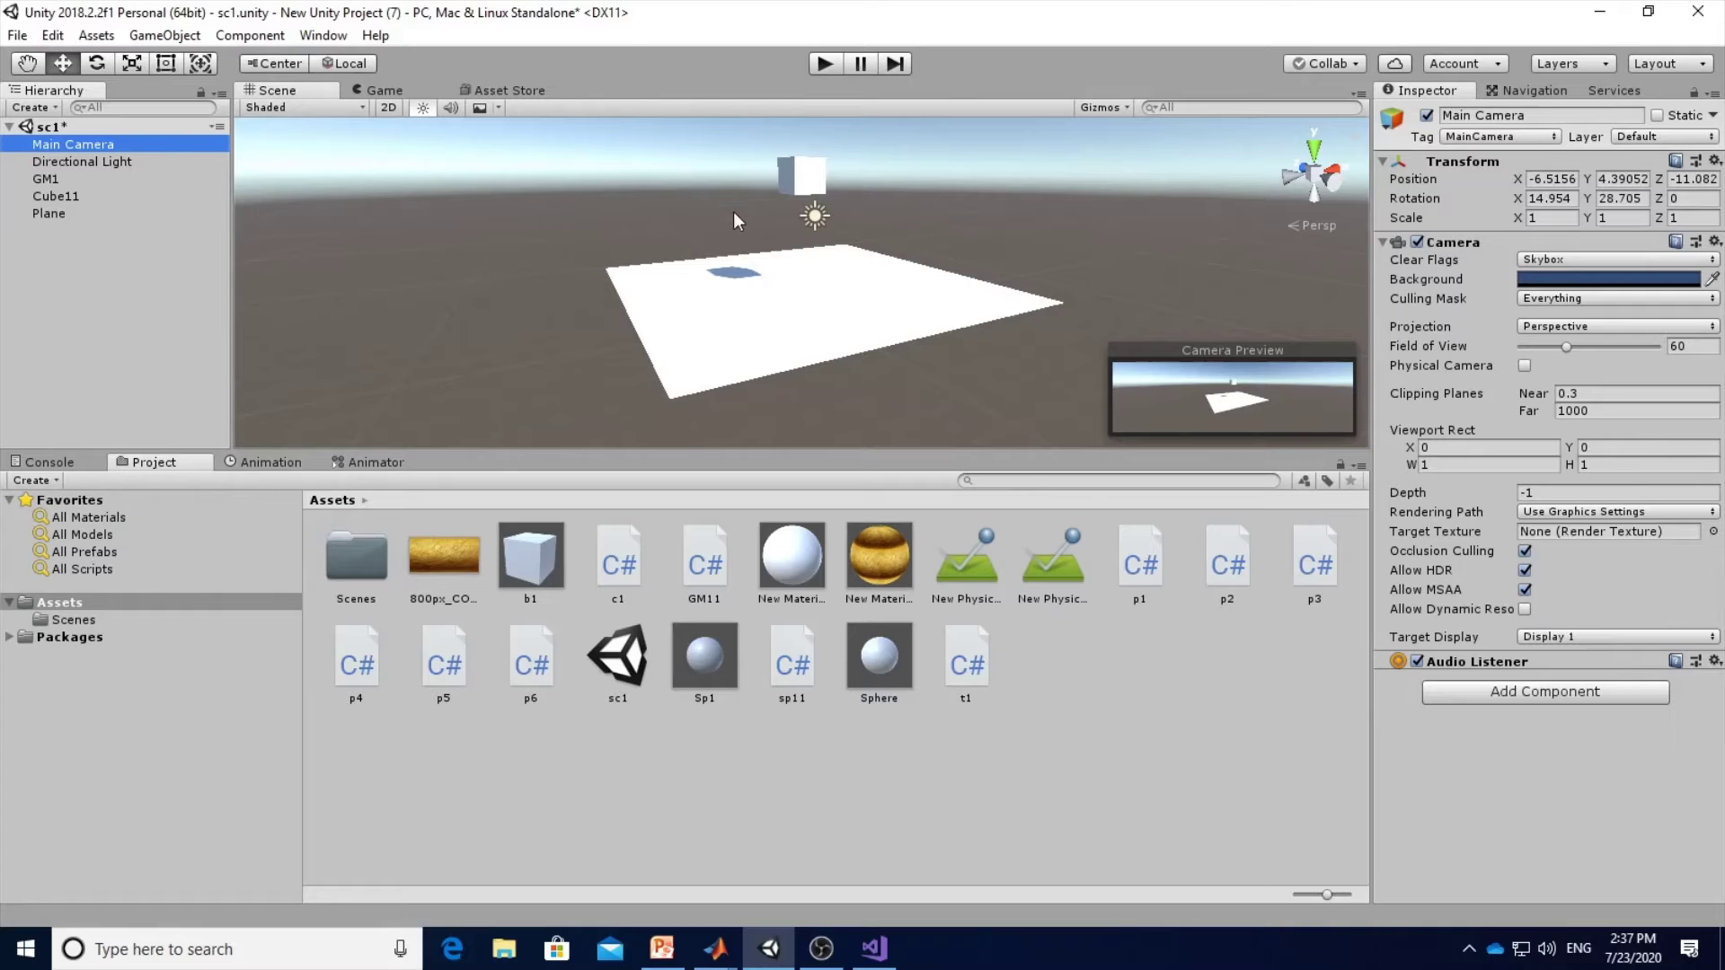
Check the physic material's Bounciness is 1, then test-run the scene in Play mode.
{"action": "left_click", "coordinate": [1084, 637]}
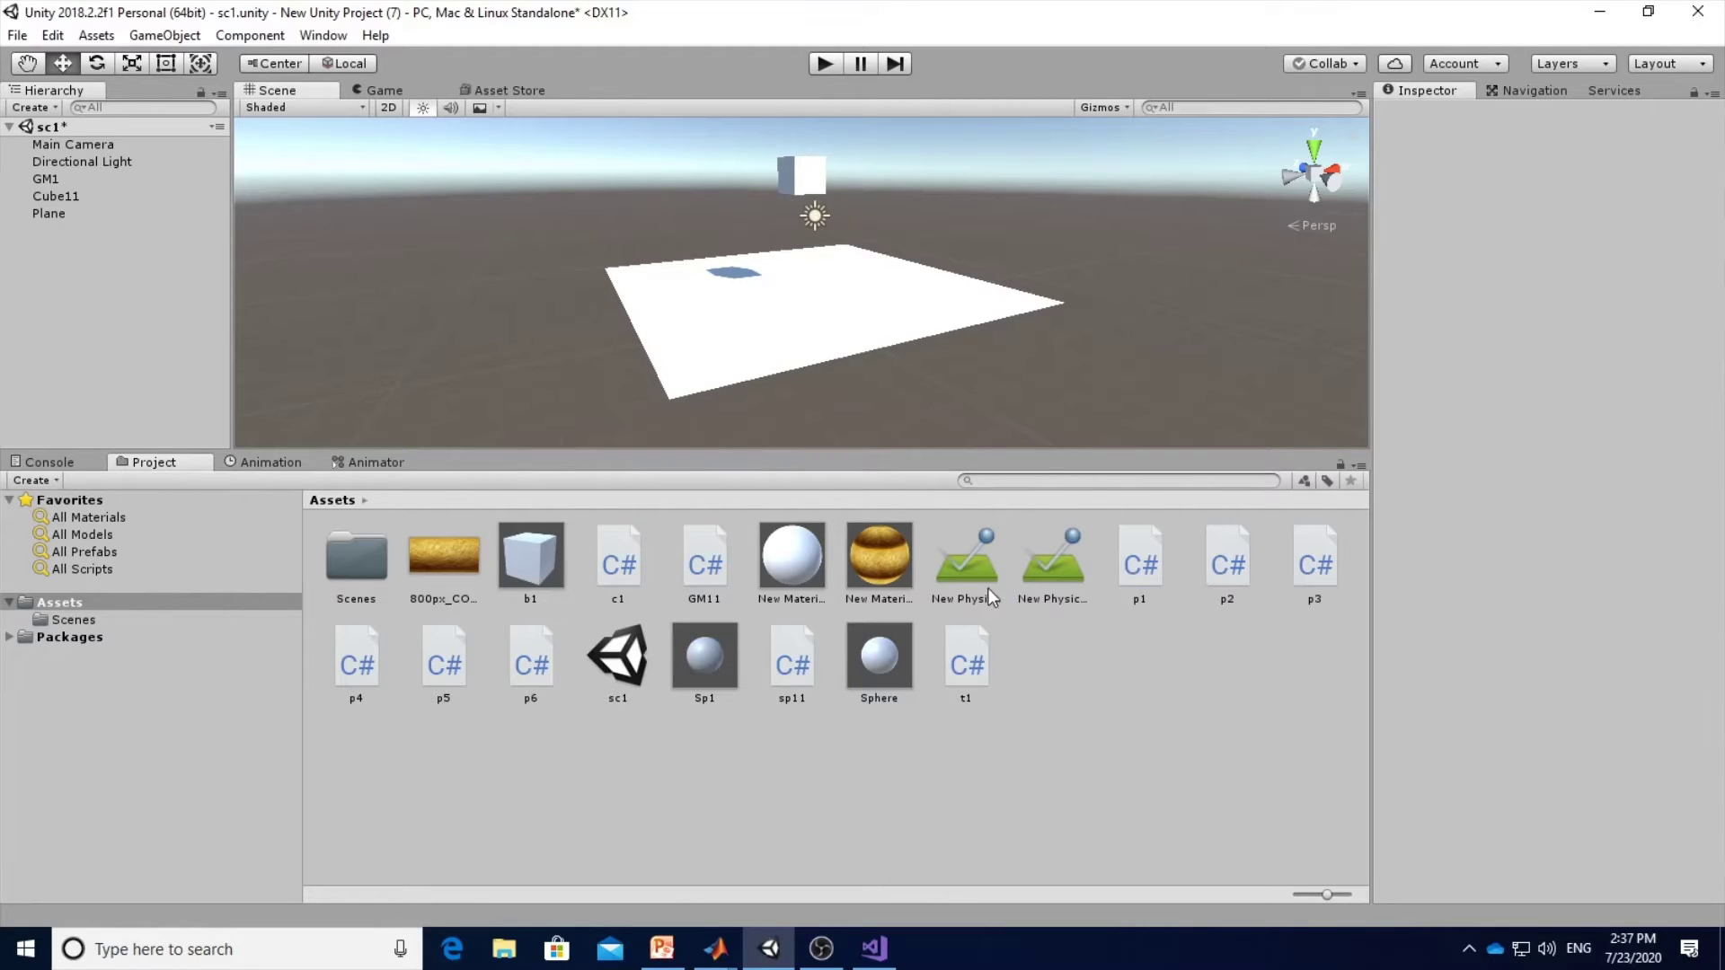
{"action": "left_click_drag", "start_coordinate": [988, 588], "coordinate": [812, 193]}
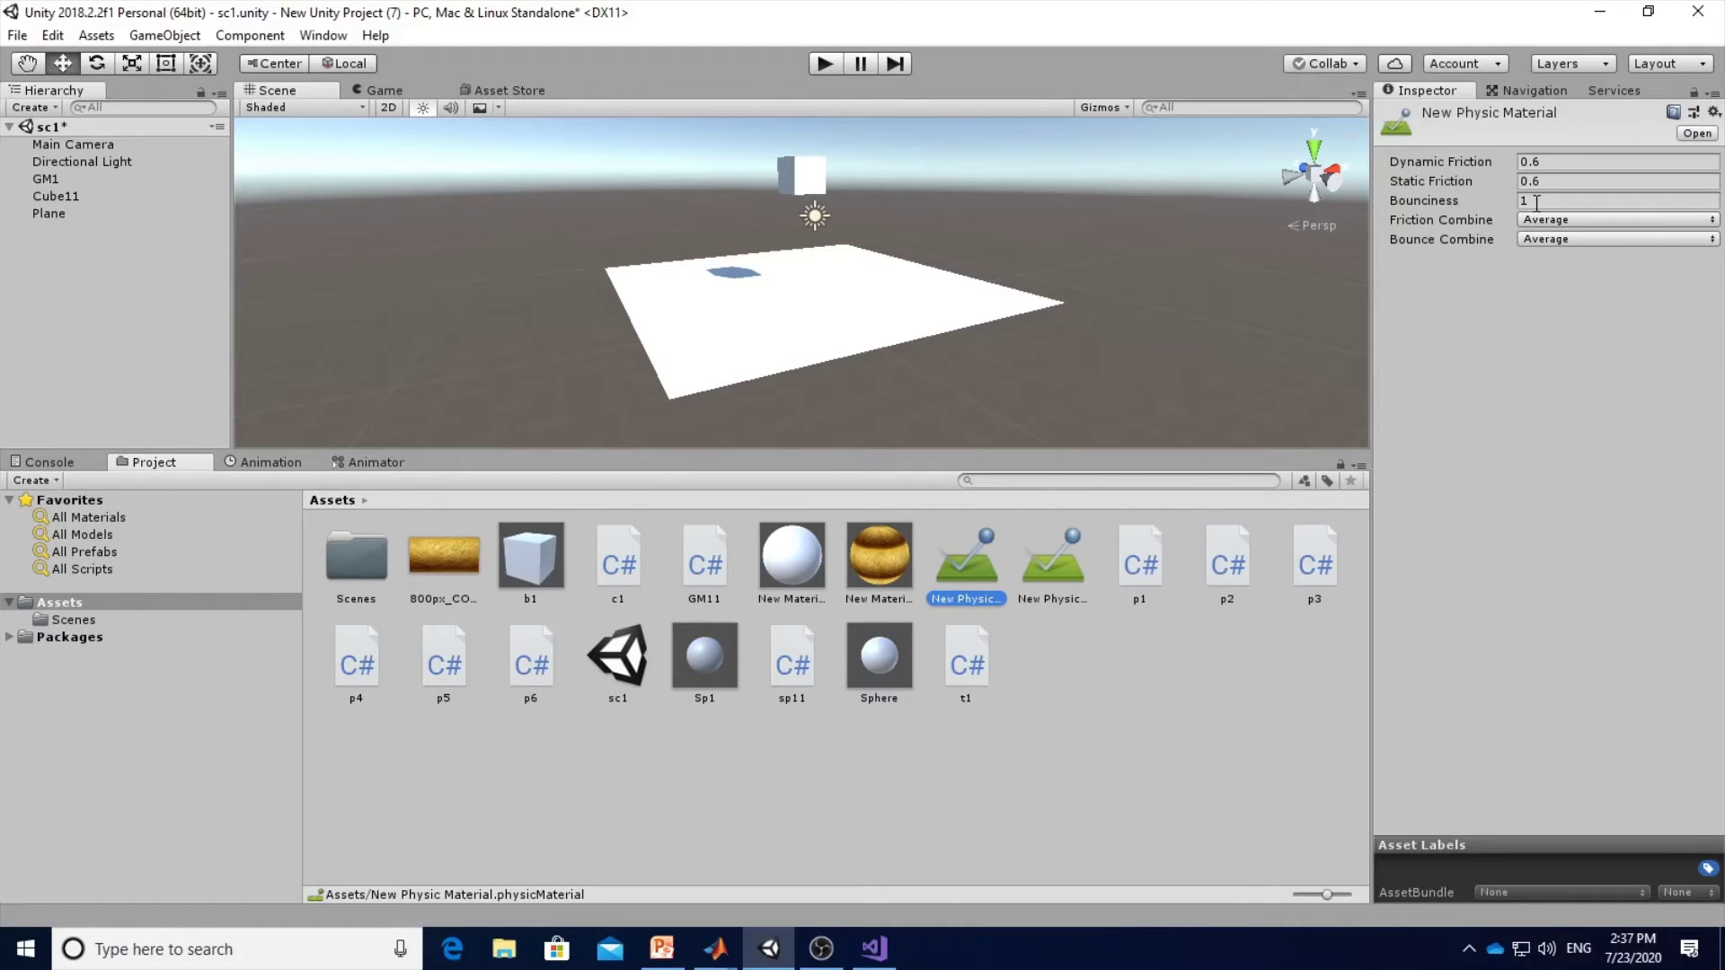
{"action": "left_click", "coordinate": [1536, 201]}
{"action": "left_click", "coordinate": [1552, 202]}
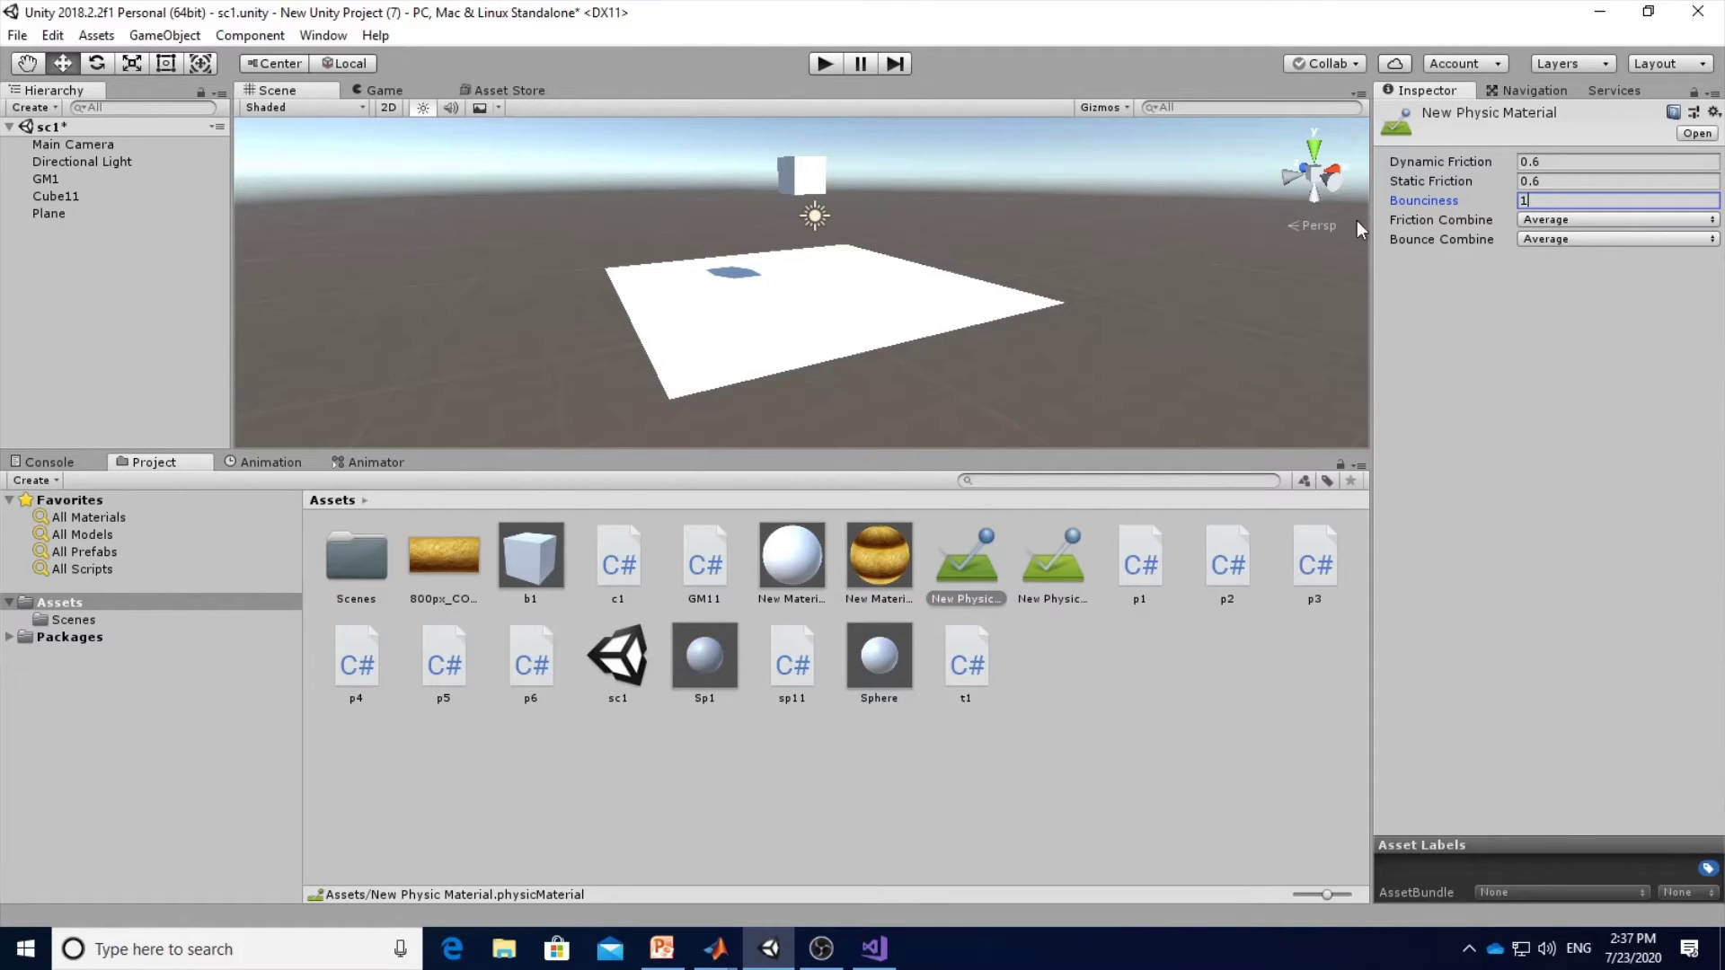
{"action": "left_click", "coordinate": [822, 63]}
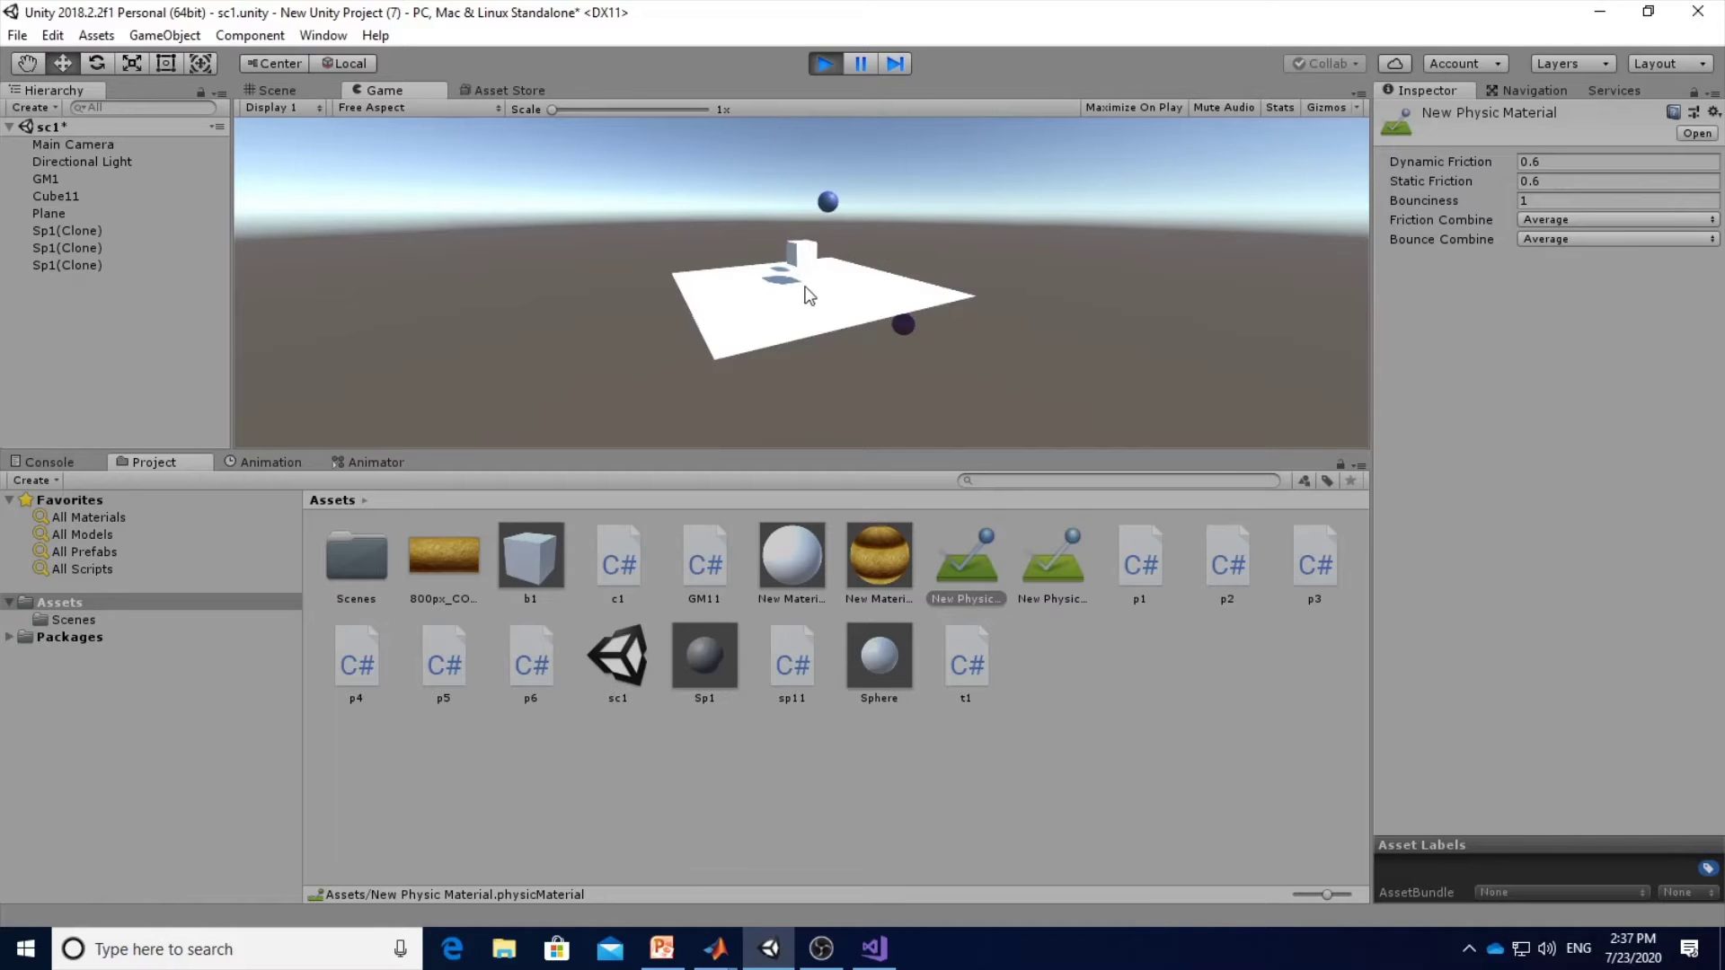
{"action": "left_click", "coordinate": [823, 65]}
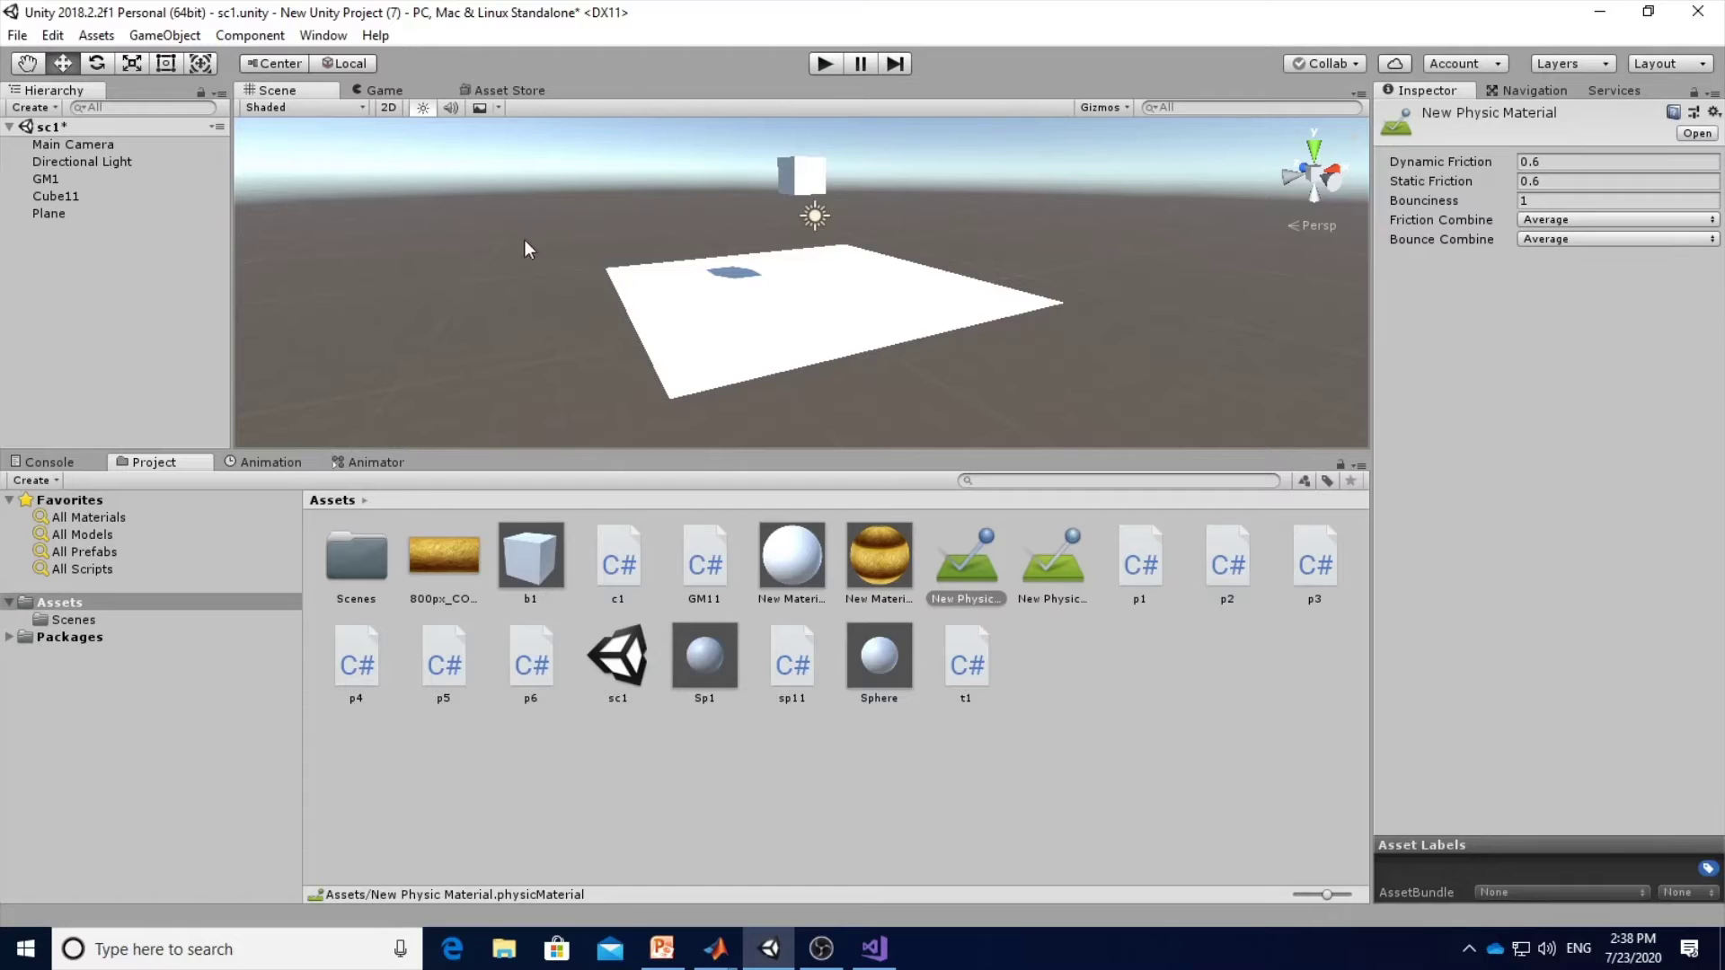
Attach a new C# script named c12 to the Main Camera and open it in Visual Studio.
{"action": "left_click", "coordinate": [81, 146]}
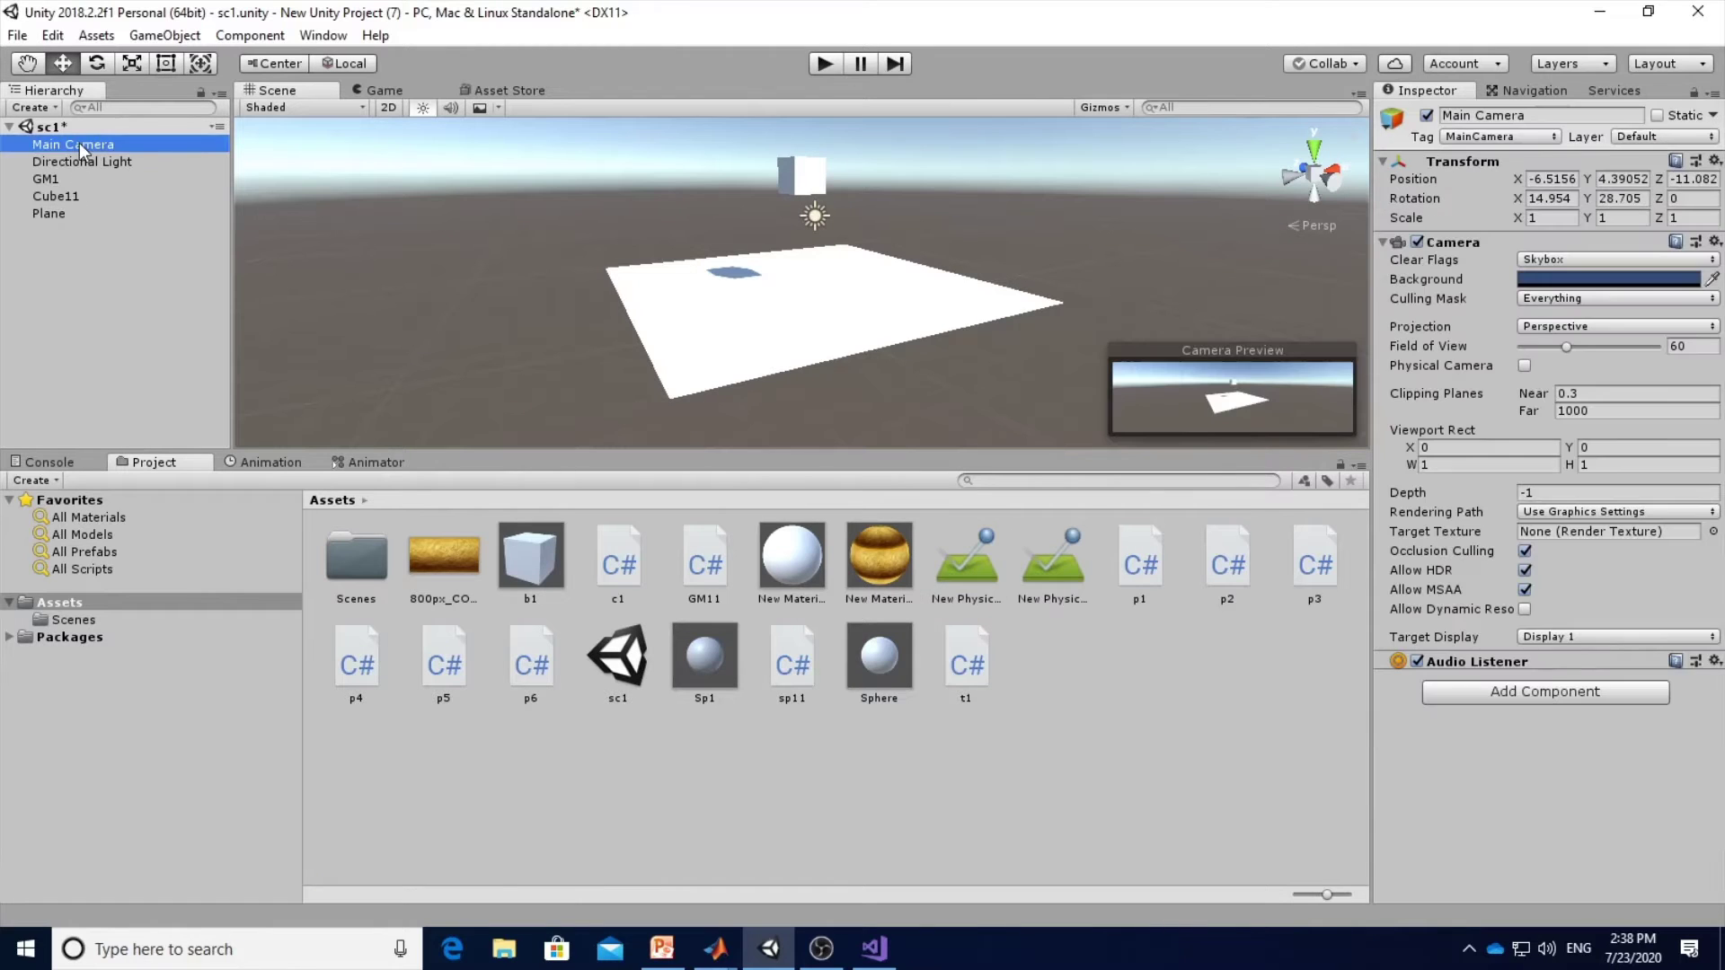
{"action": "left_click", "coordinate": [1553, 704]}
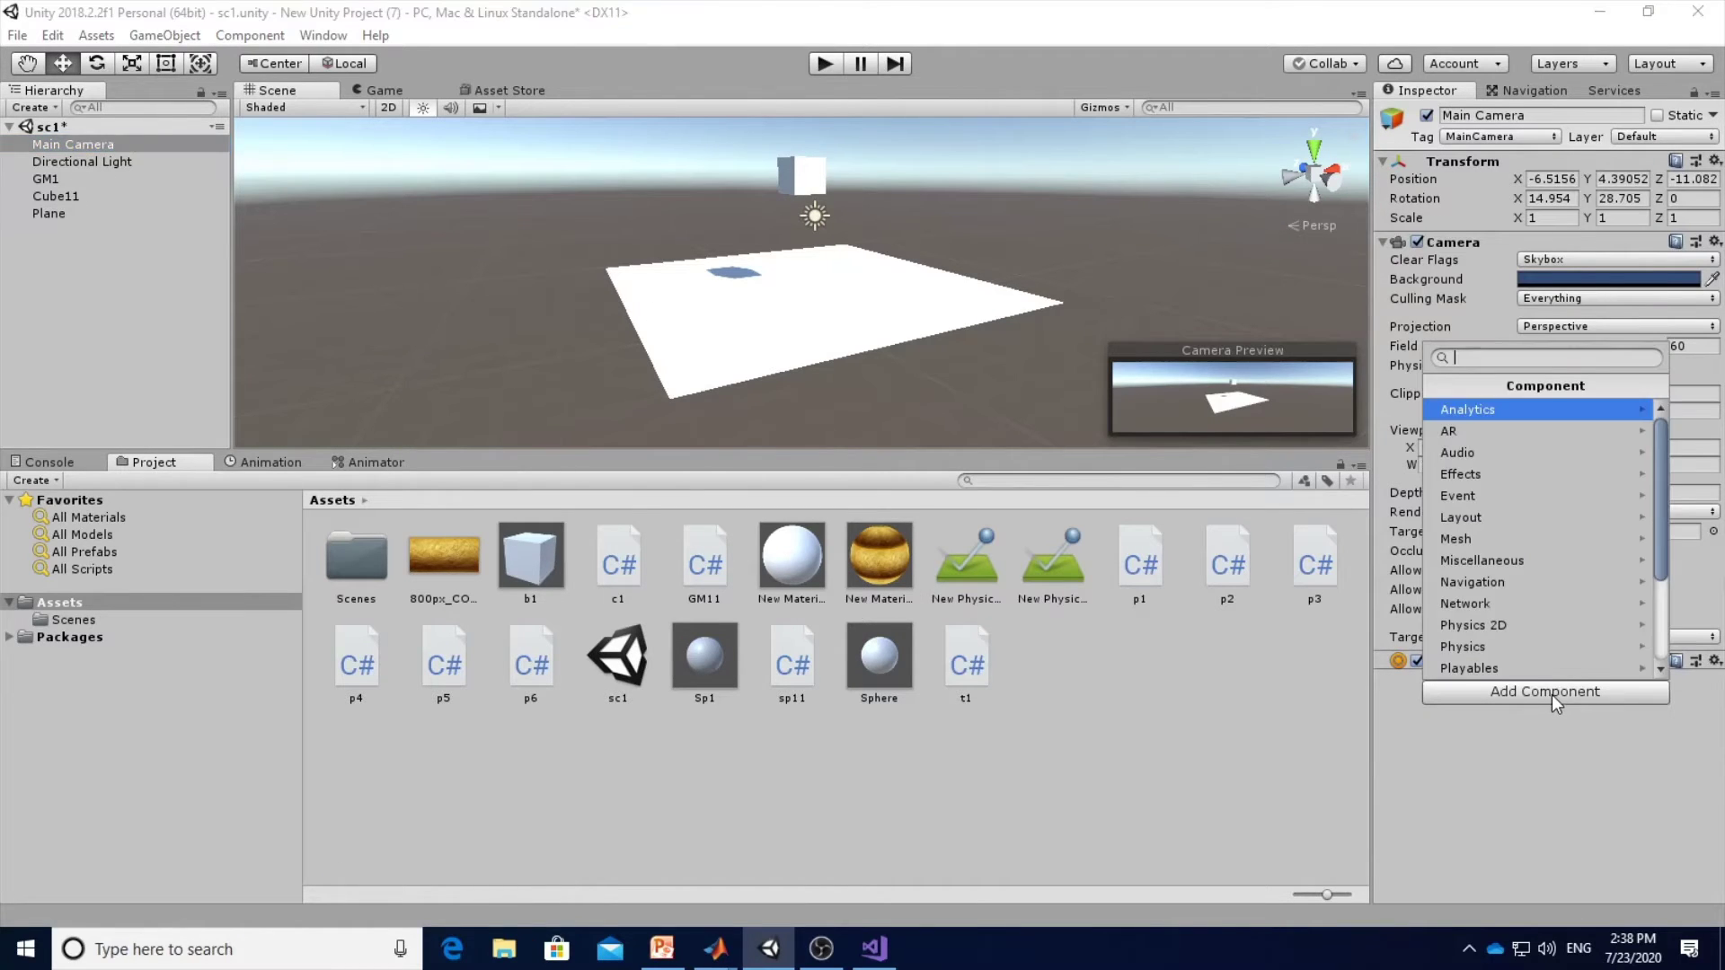
{"action": "scroll", "coordinate": [1658, 605], "scroll_direction": "down", "scroll_amount": 3}
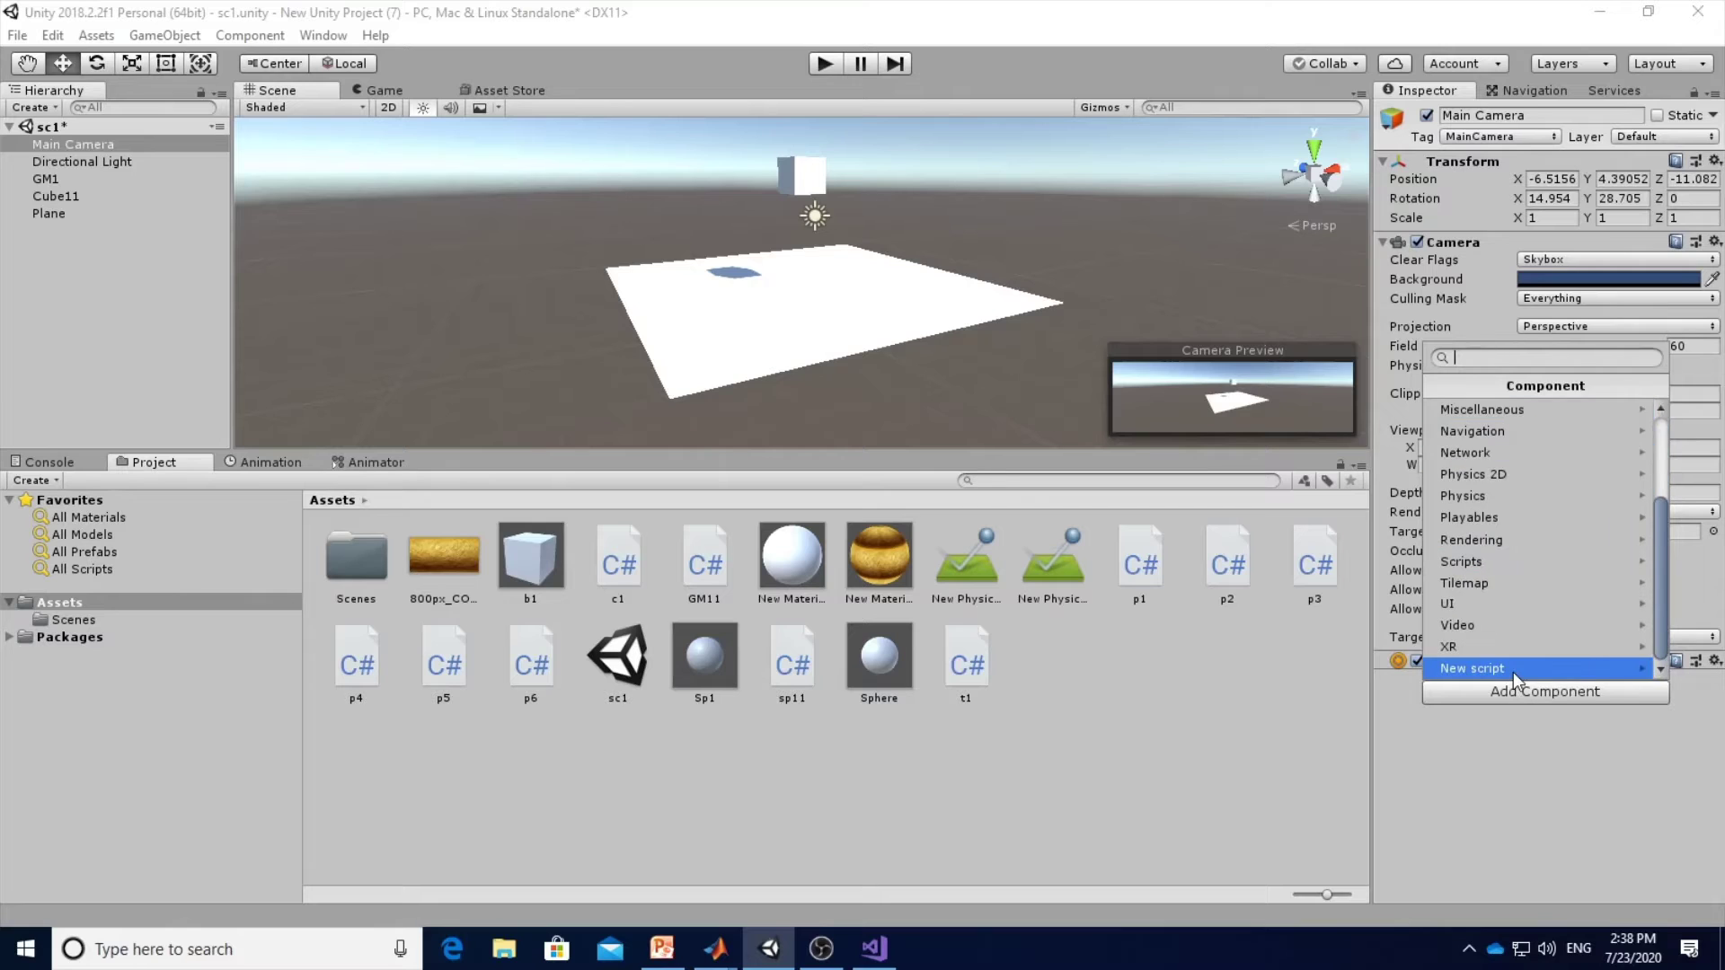
{"action": "left_click", "coordinate": [1534, 672]}
{"action": "type", "text": "c"}
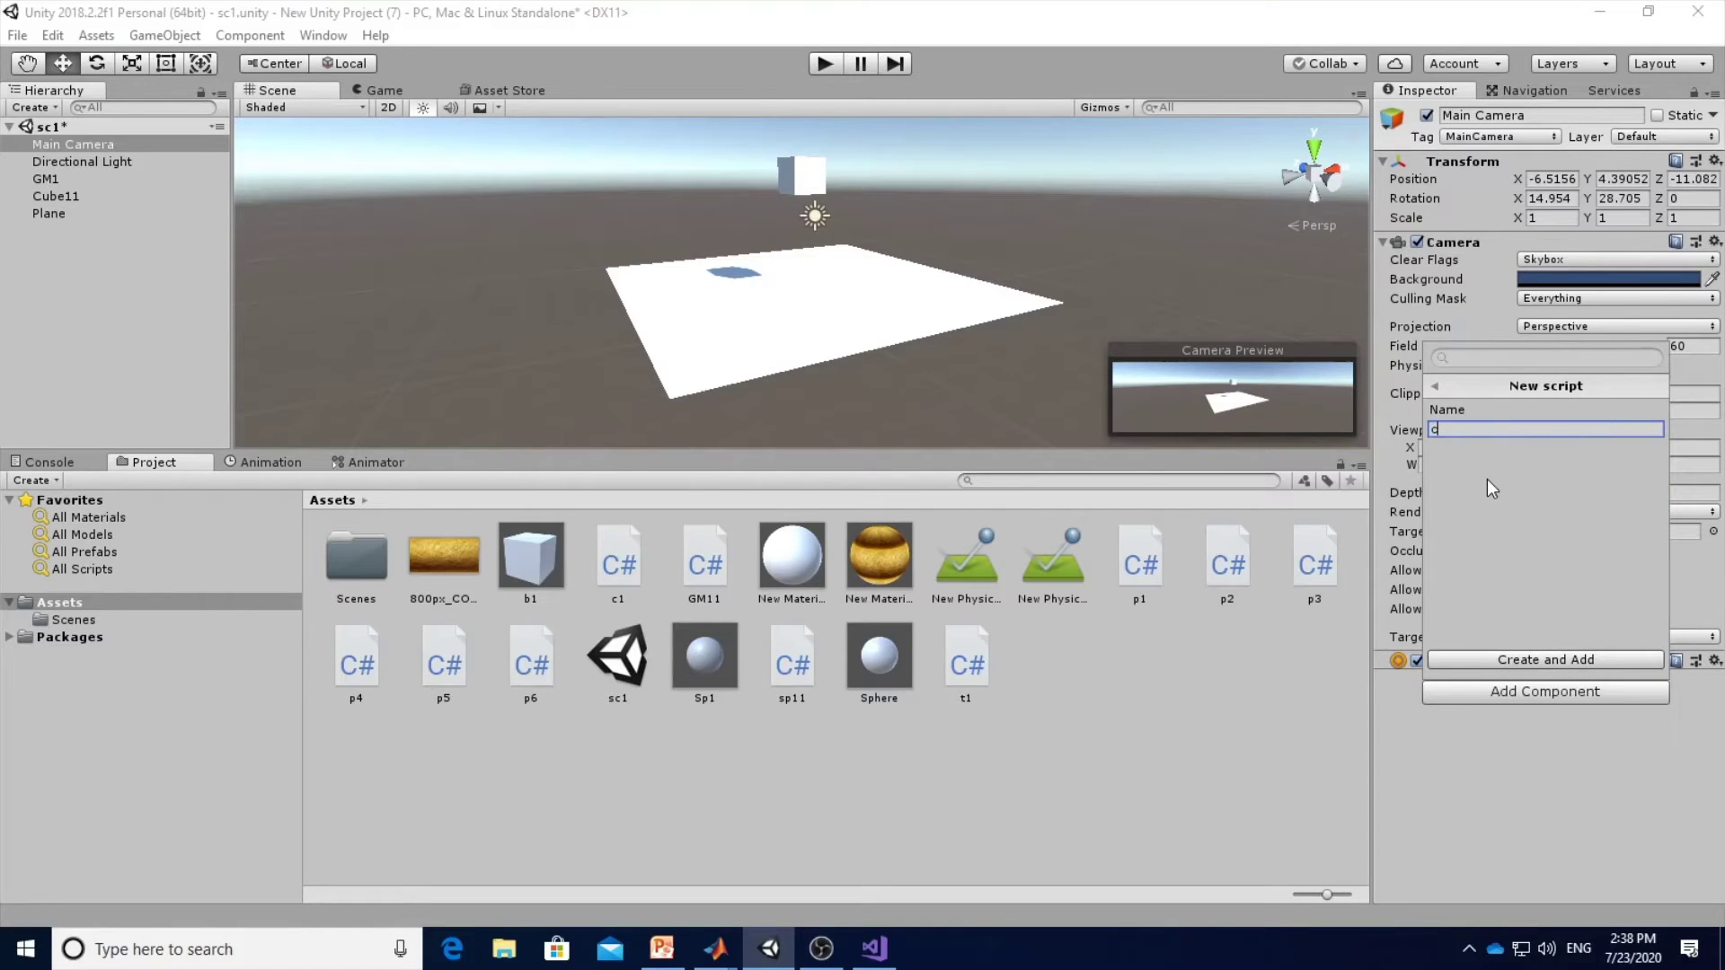
{"action": "type", "text": "12"}
{"action": "left_click", "coordinate": [1571, 661]}
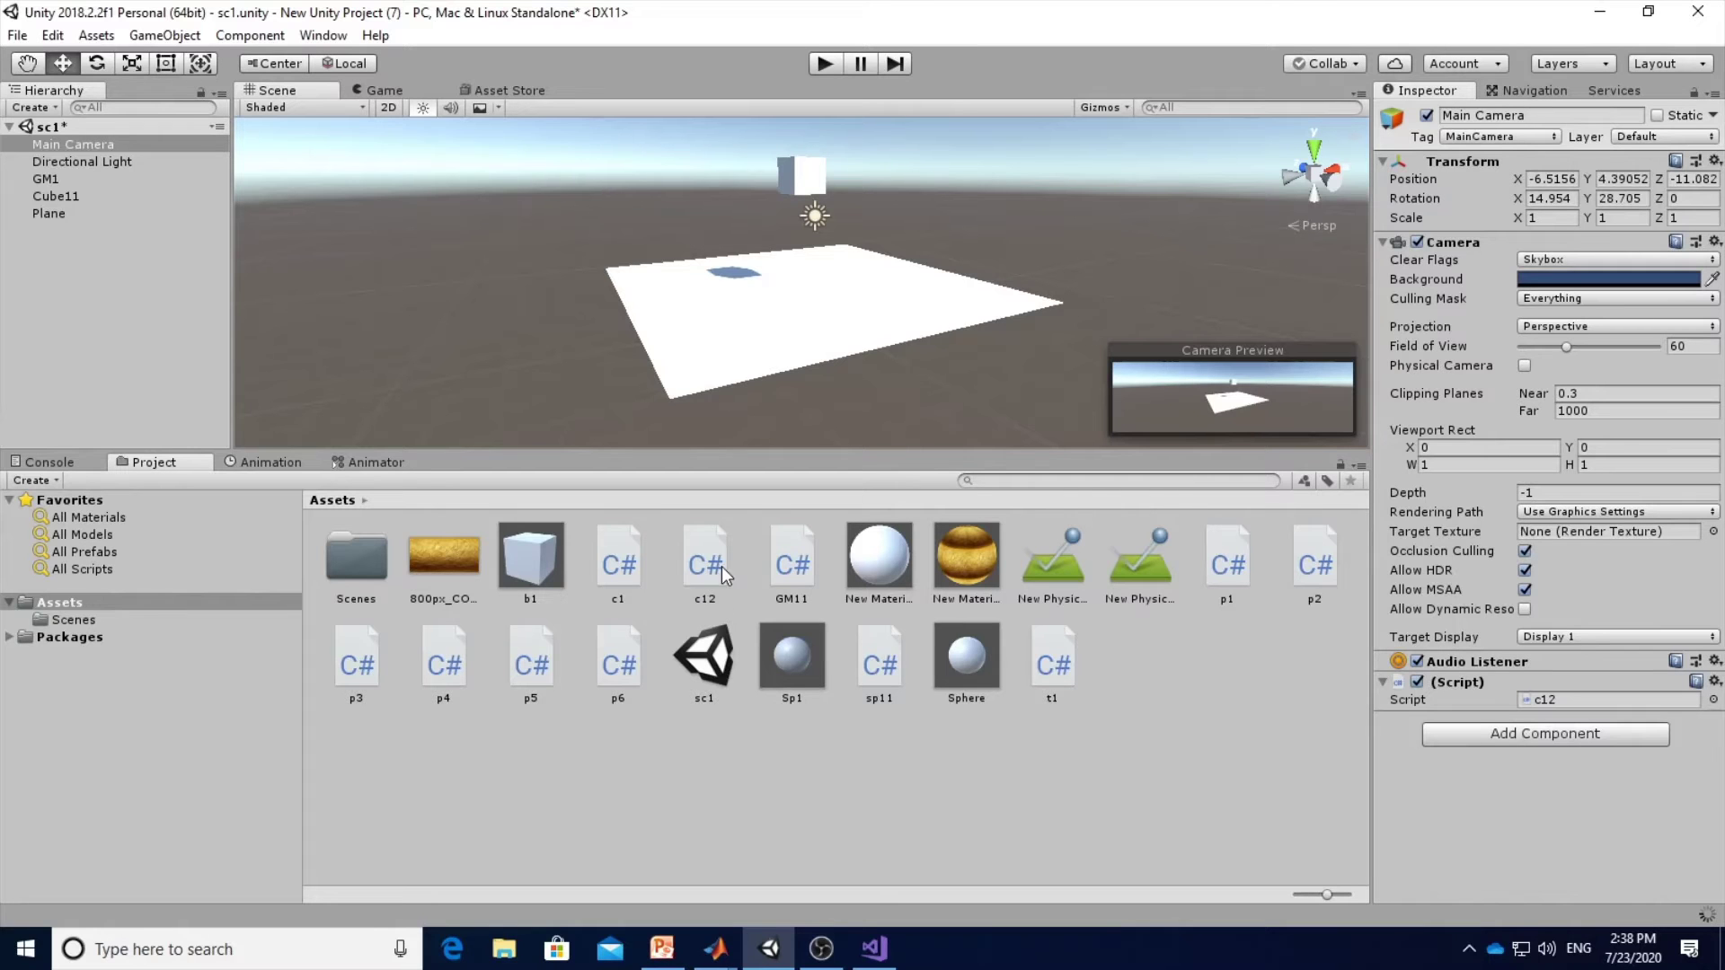
{"action": "double_click", "coordinate": [704, 585]}
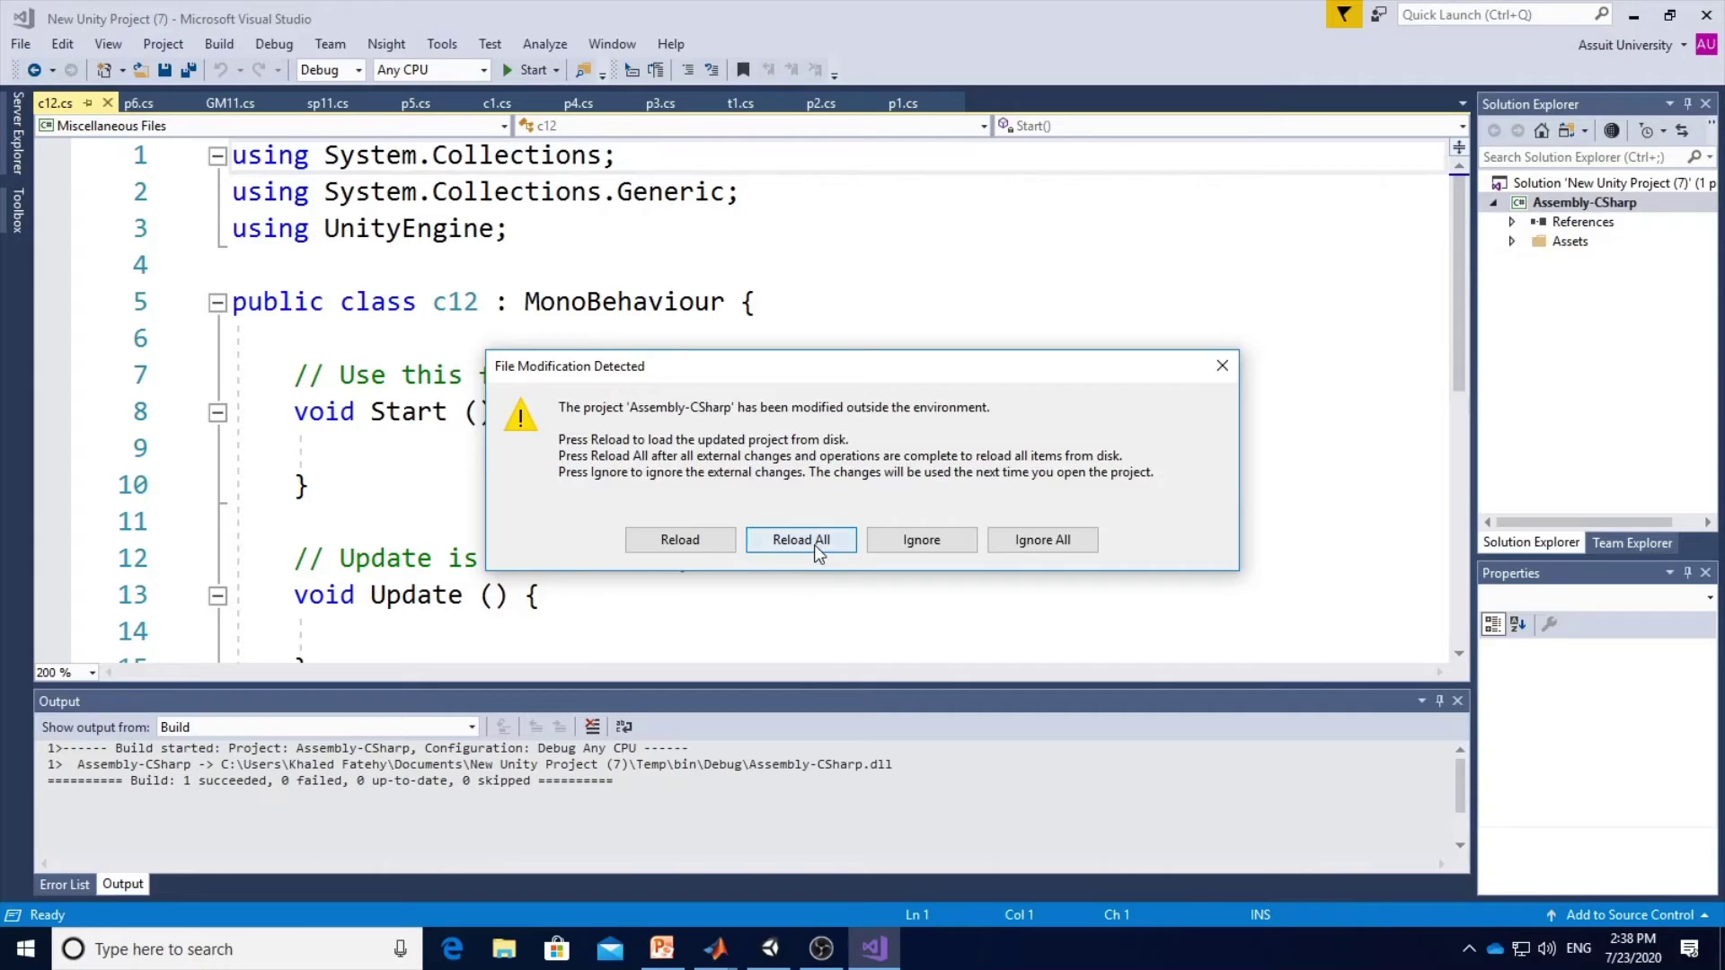
Copy the public Transform myTransform declaration from the slide into the c12 class body.
{"action": "left_click", "coordinate": [800, 539]}
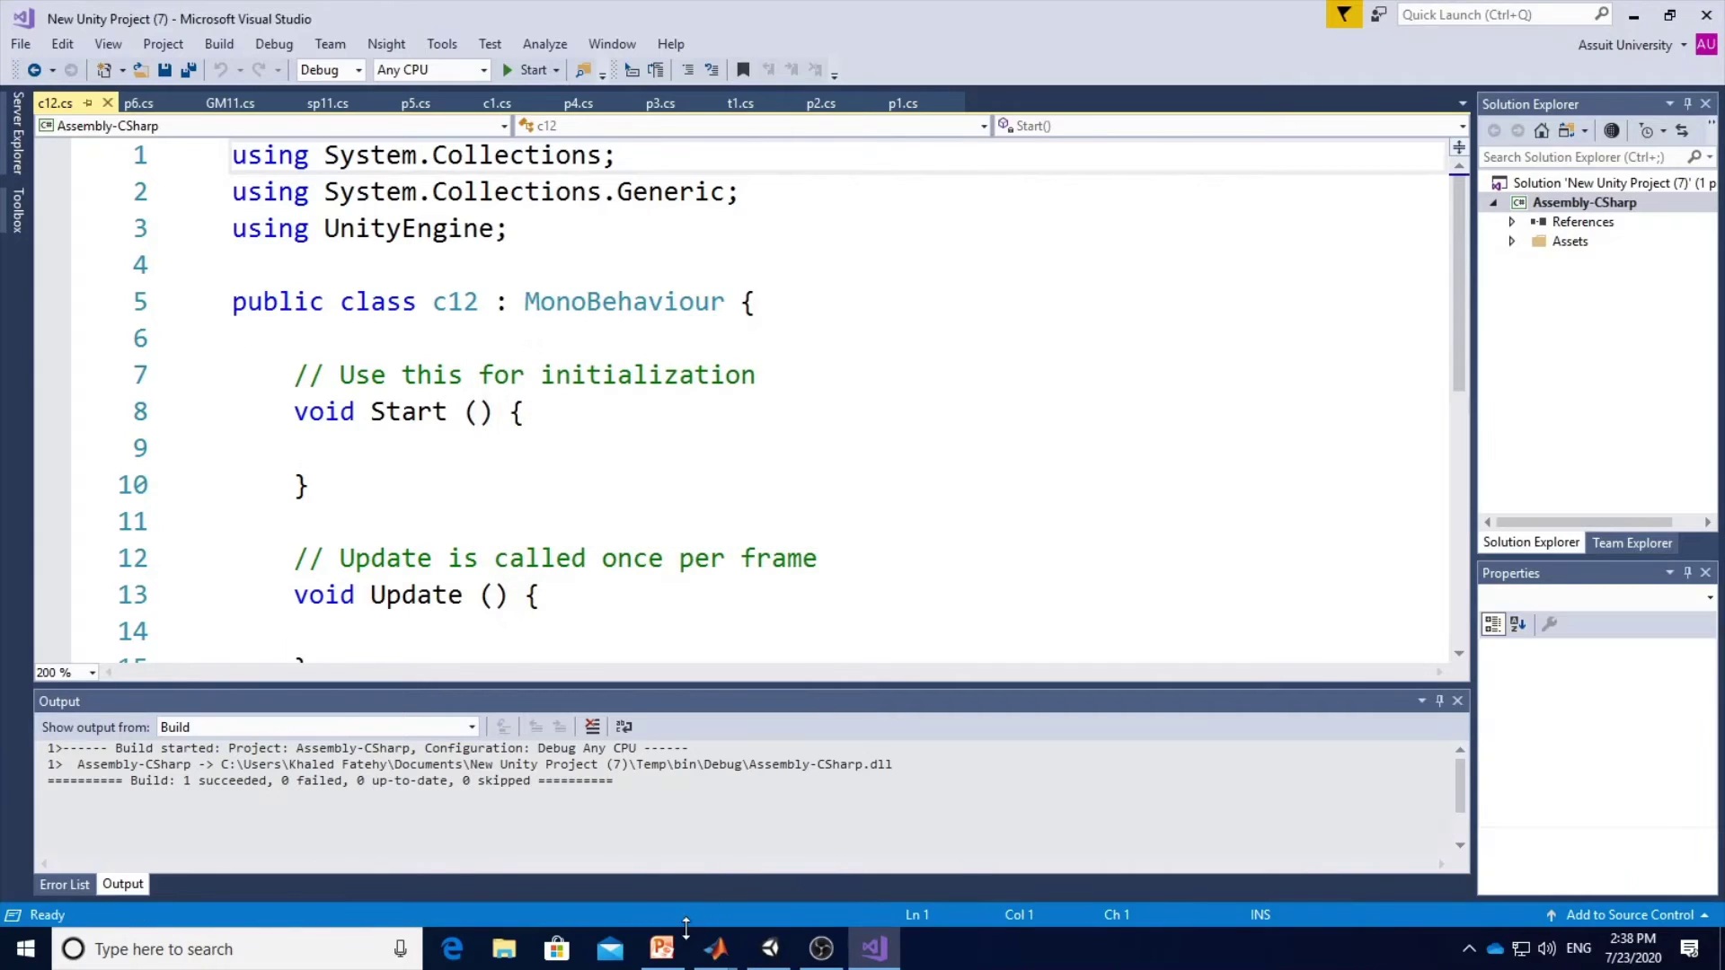
{"action": "left_click", "coordinate": [662, 949]}
{"action": "left_click_drag", "start_coordinate": [845, 406], "coordinate": [468, 404]}
{"action": "key", "text": "ctrl+c"}
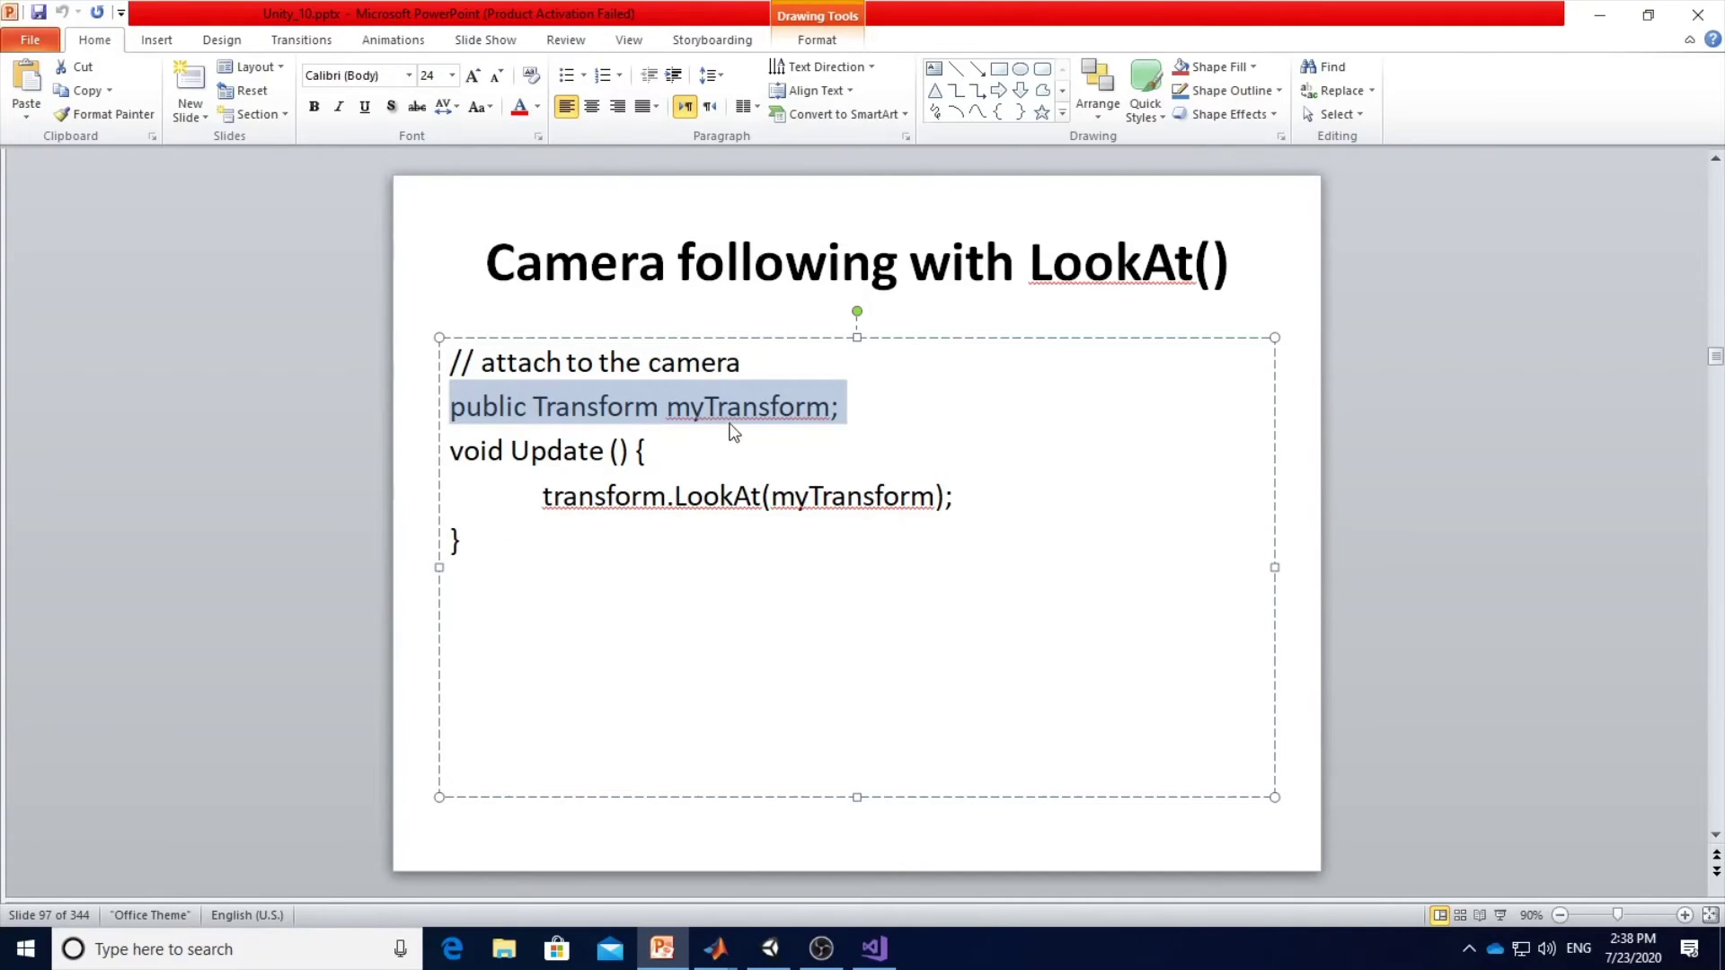
{"action": "key", "text": "alt+Tab"}
{"action": "left_click", "coordinate": [396, 331]}
{"action": "key", "text": "ctrl+v"}
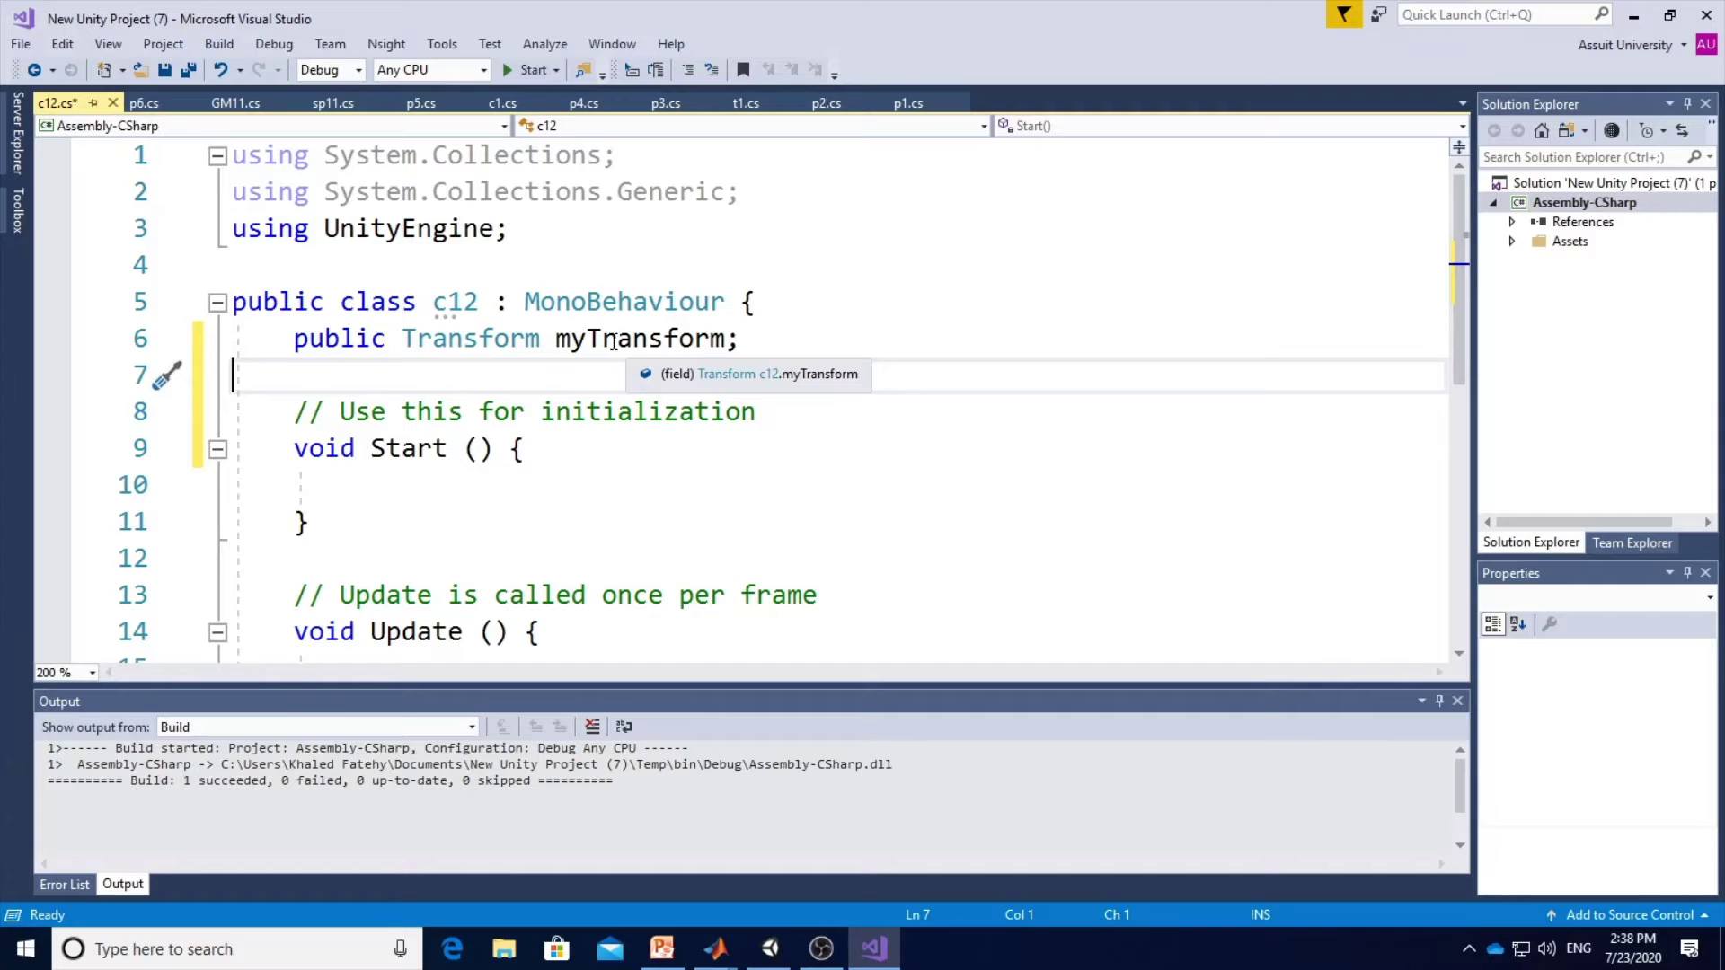
Copy transform.LookAt(myTransform); from the slide into Start().
{"action": "key", "text": "alt+Tab"}
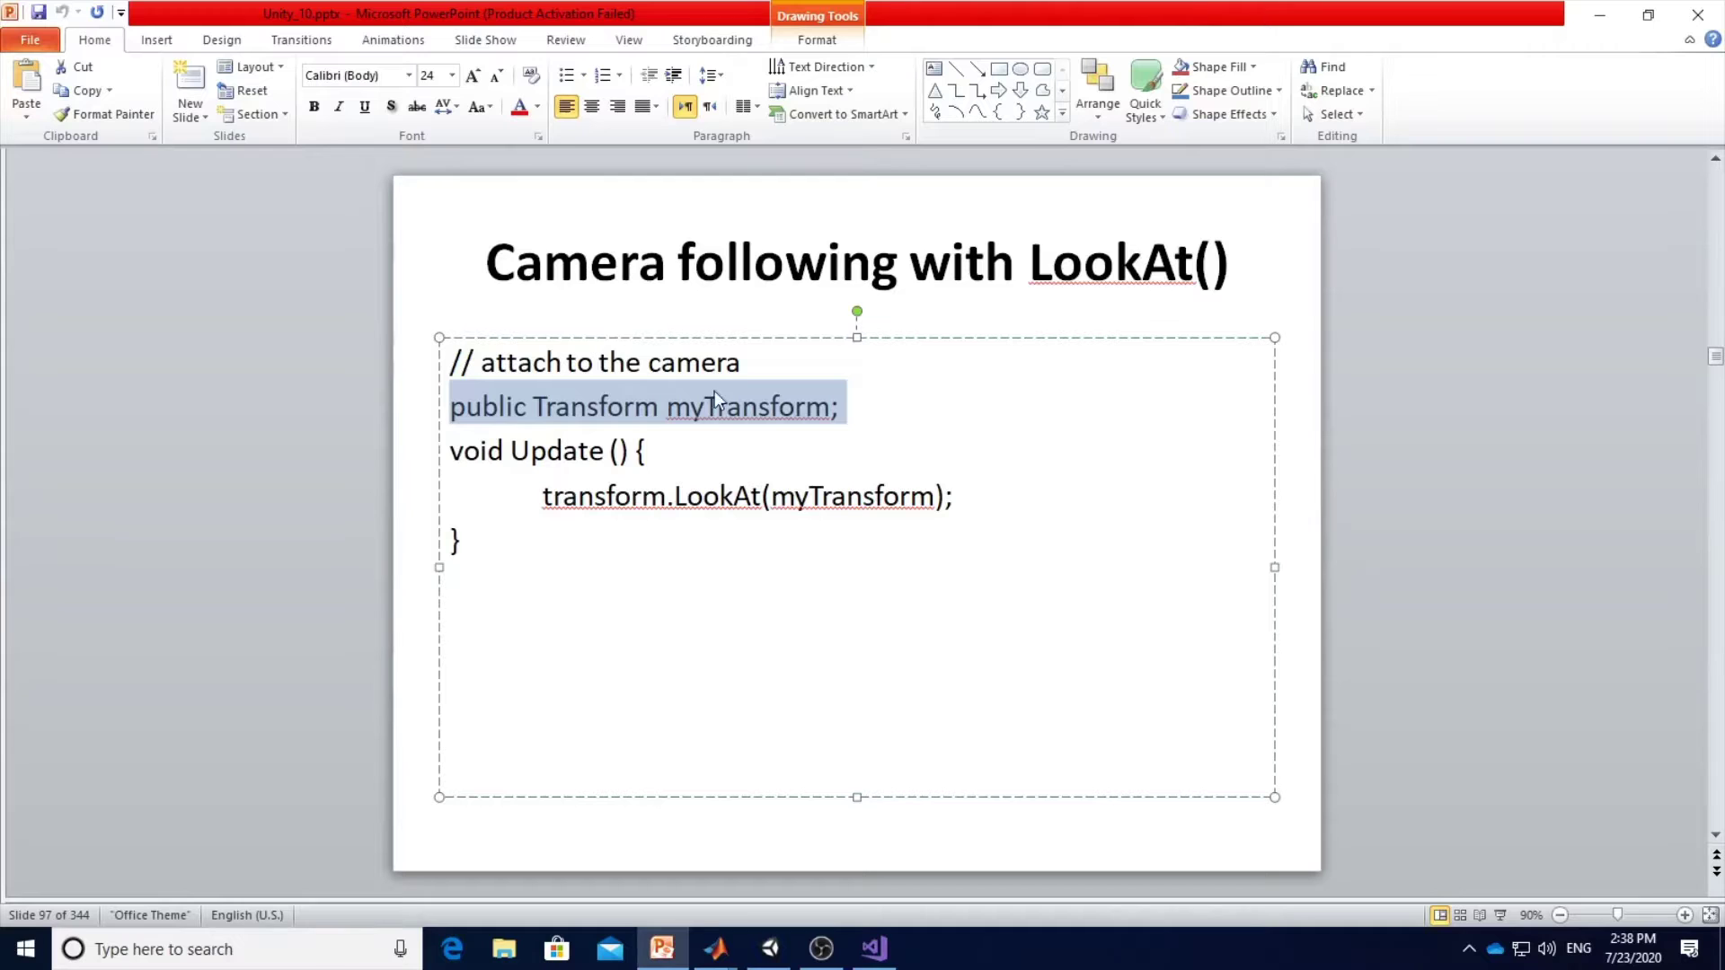
{"action": "left_click", "coordinate": [673, 501]}
{"action": "left_click_drag", "start_coordinate": [538, 499], "coordinate": [973, 476]}
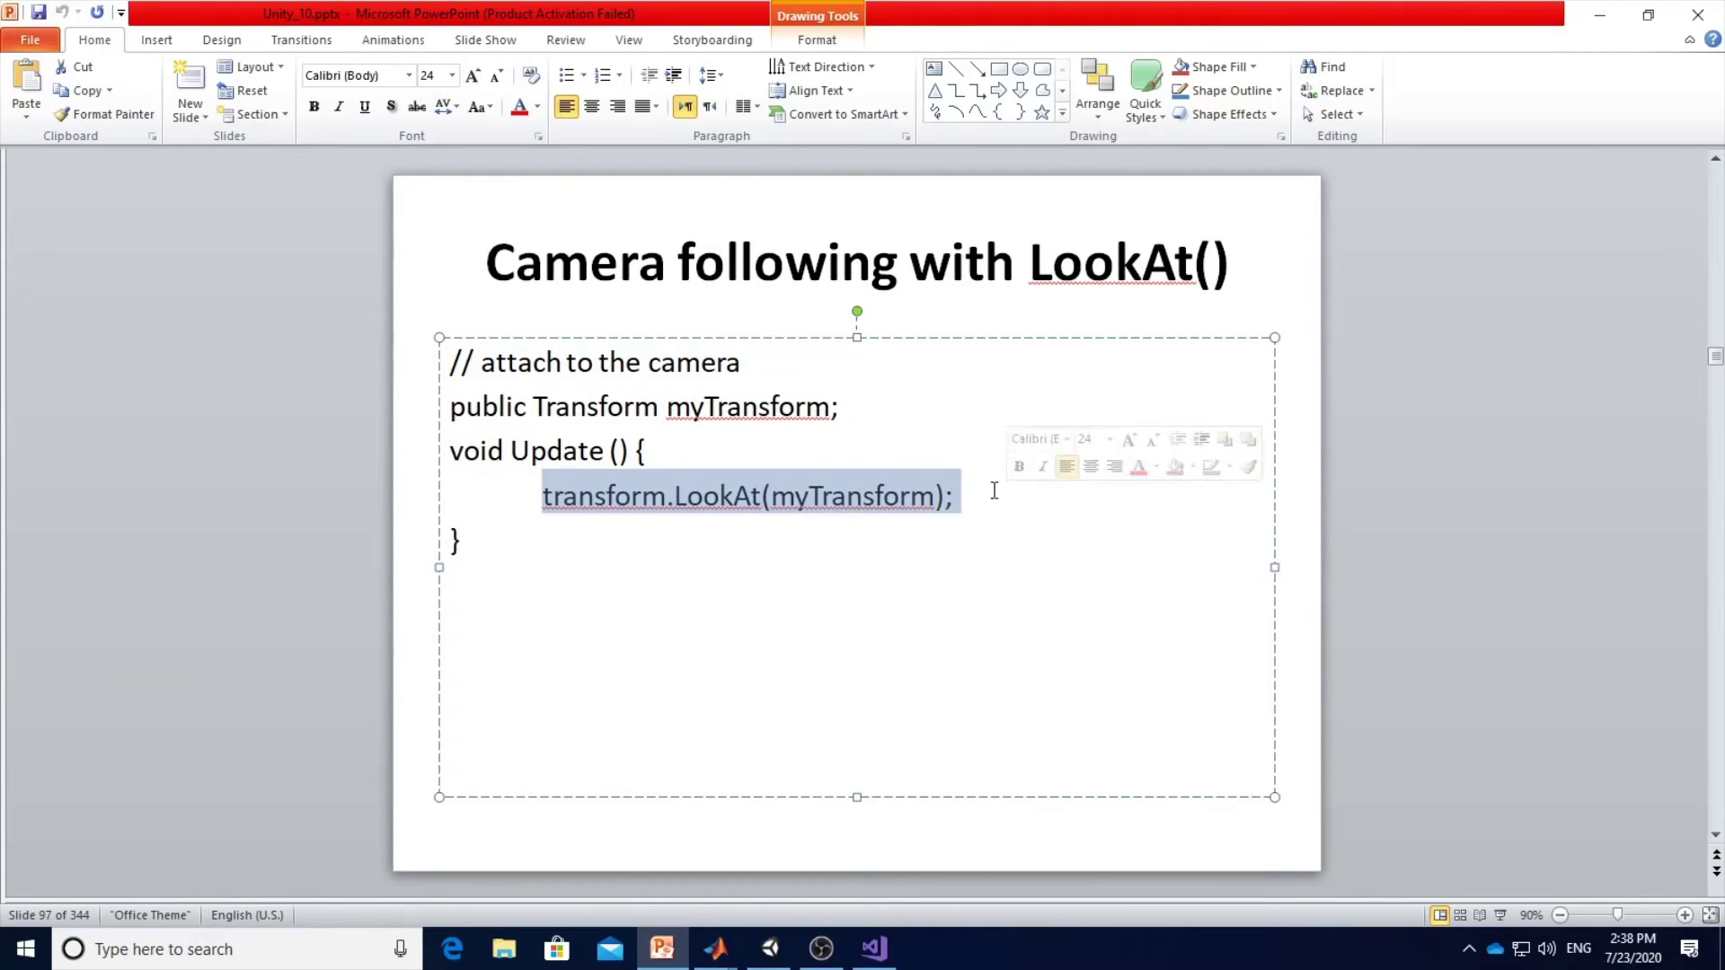
{"action": "key", "text": "alt+Tab"}
{"action": "left_click", "coordinate": [551, 501]}
{"action": "type", "text": "transform.LookAt(myTransform);"}
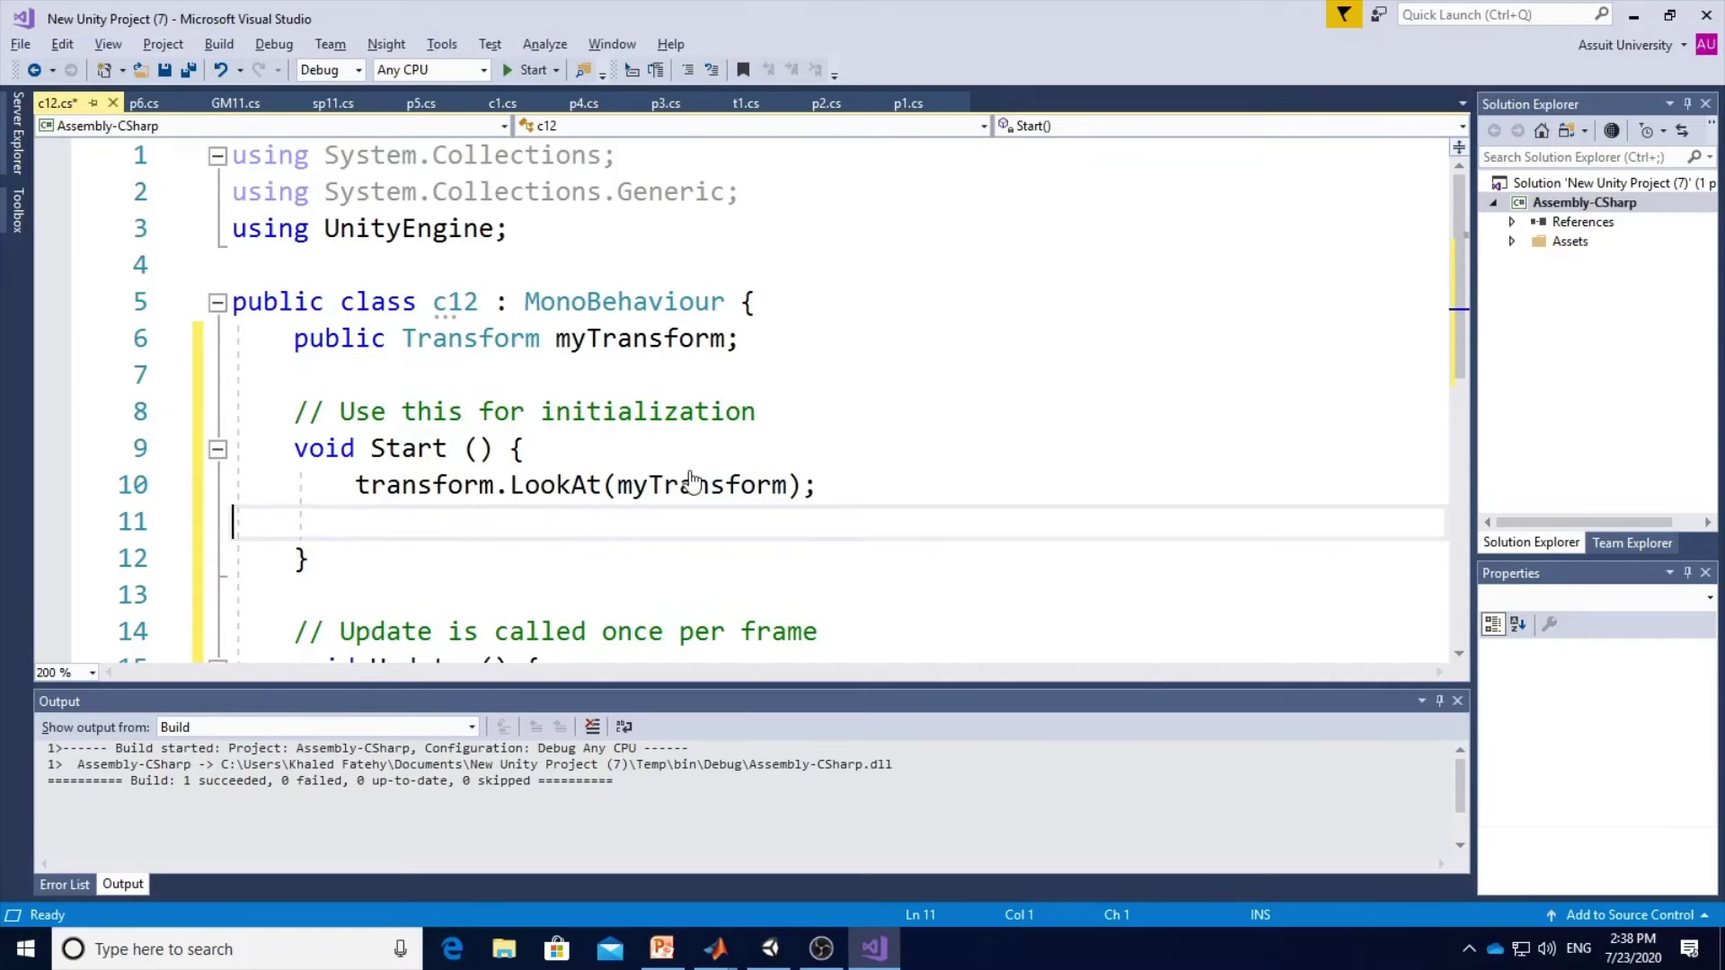
{"action": "double_click", "coordinate": [440, 485]}
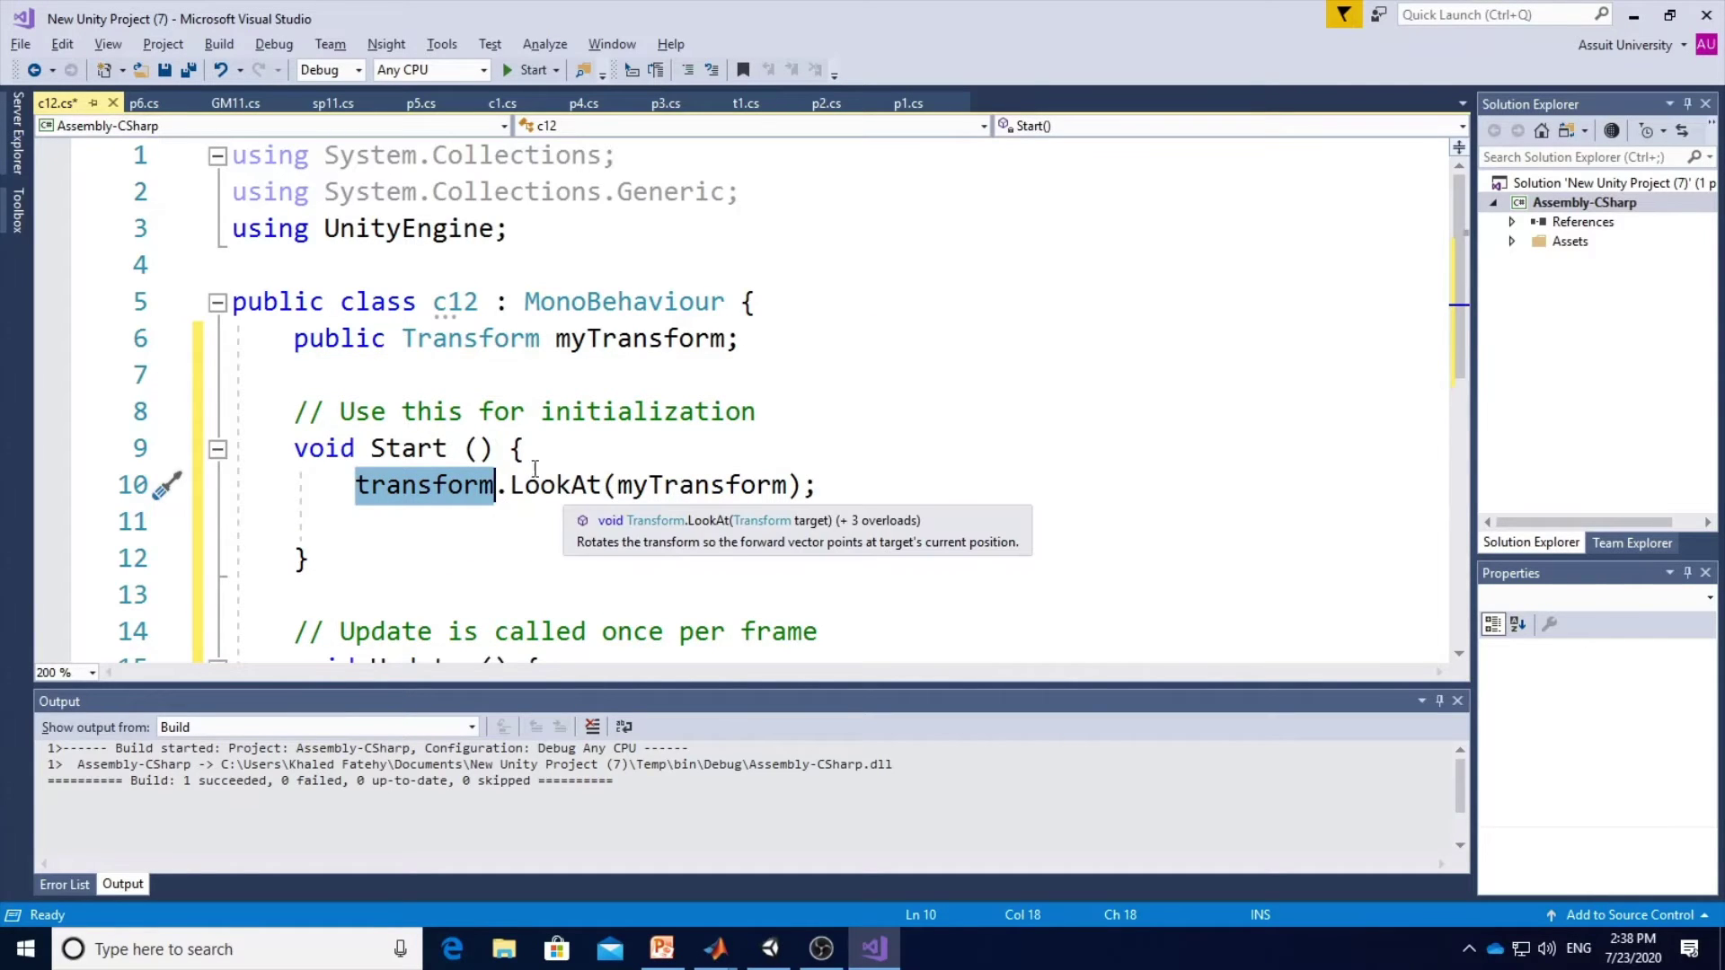
{"action": "double_click", "coordinate": [702, 485]}
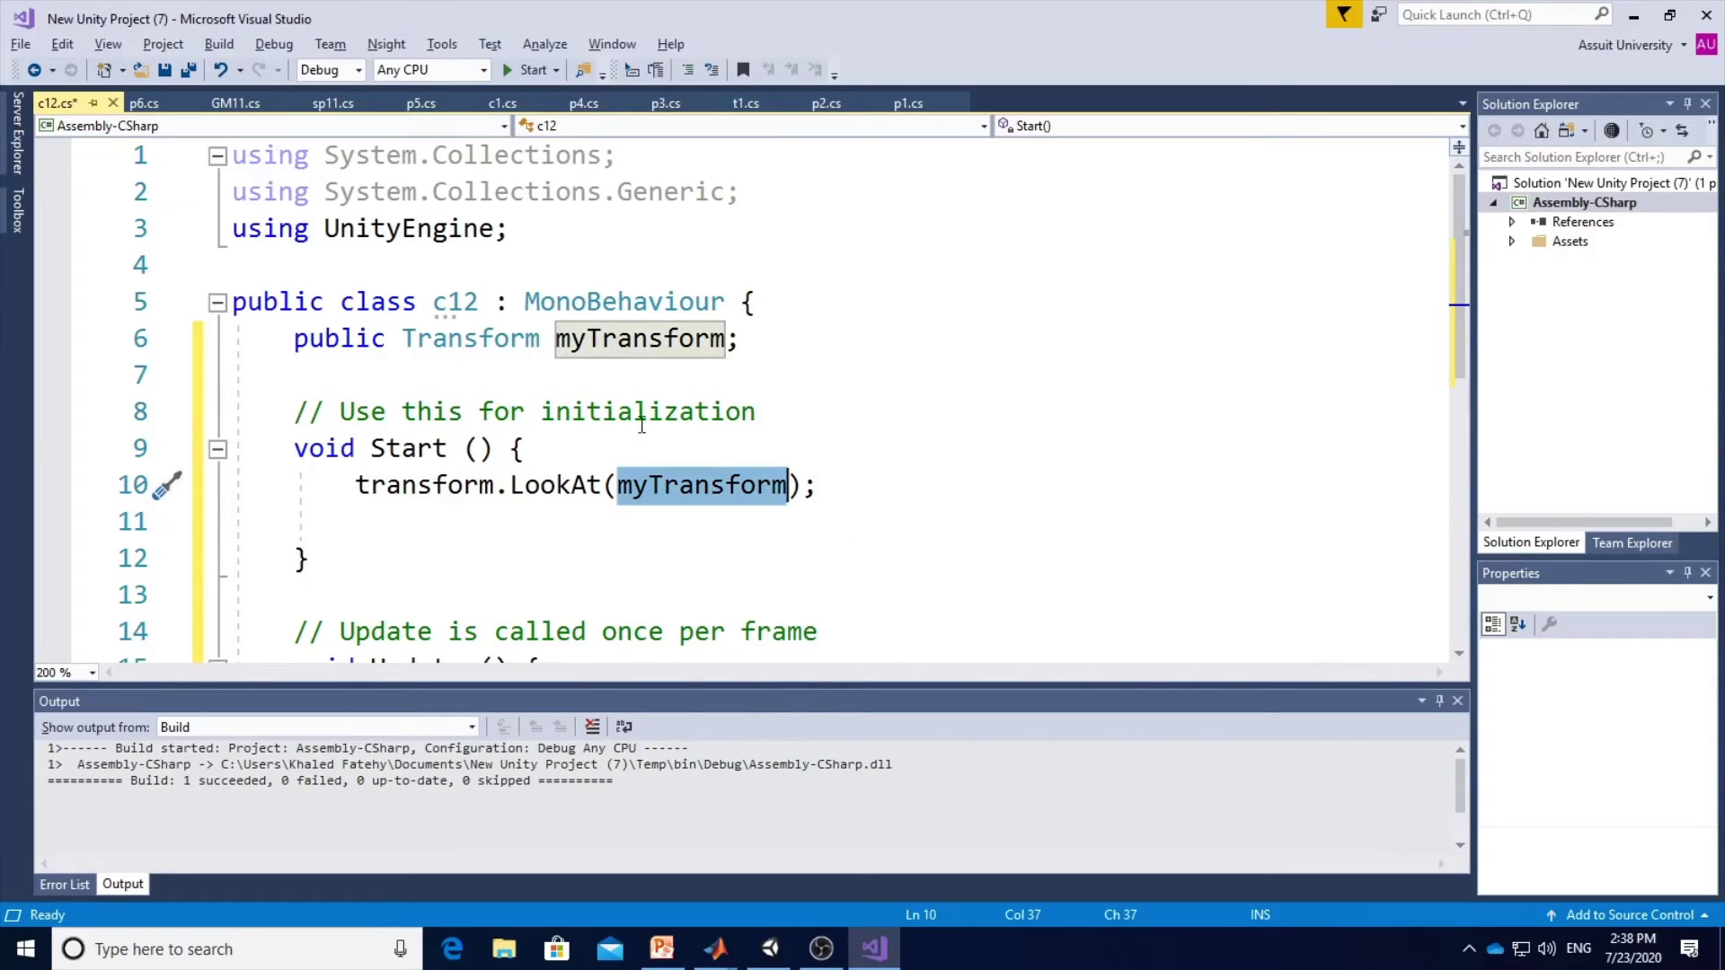
Build the solution to compile c12.
{"action": "left_click", "coordinate": [241, 50]}
{"action": "left_click", "coordinate": [242, 66]}
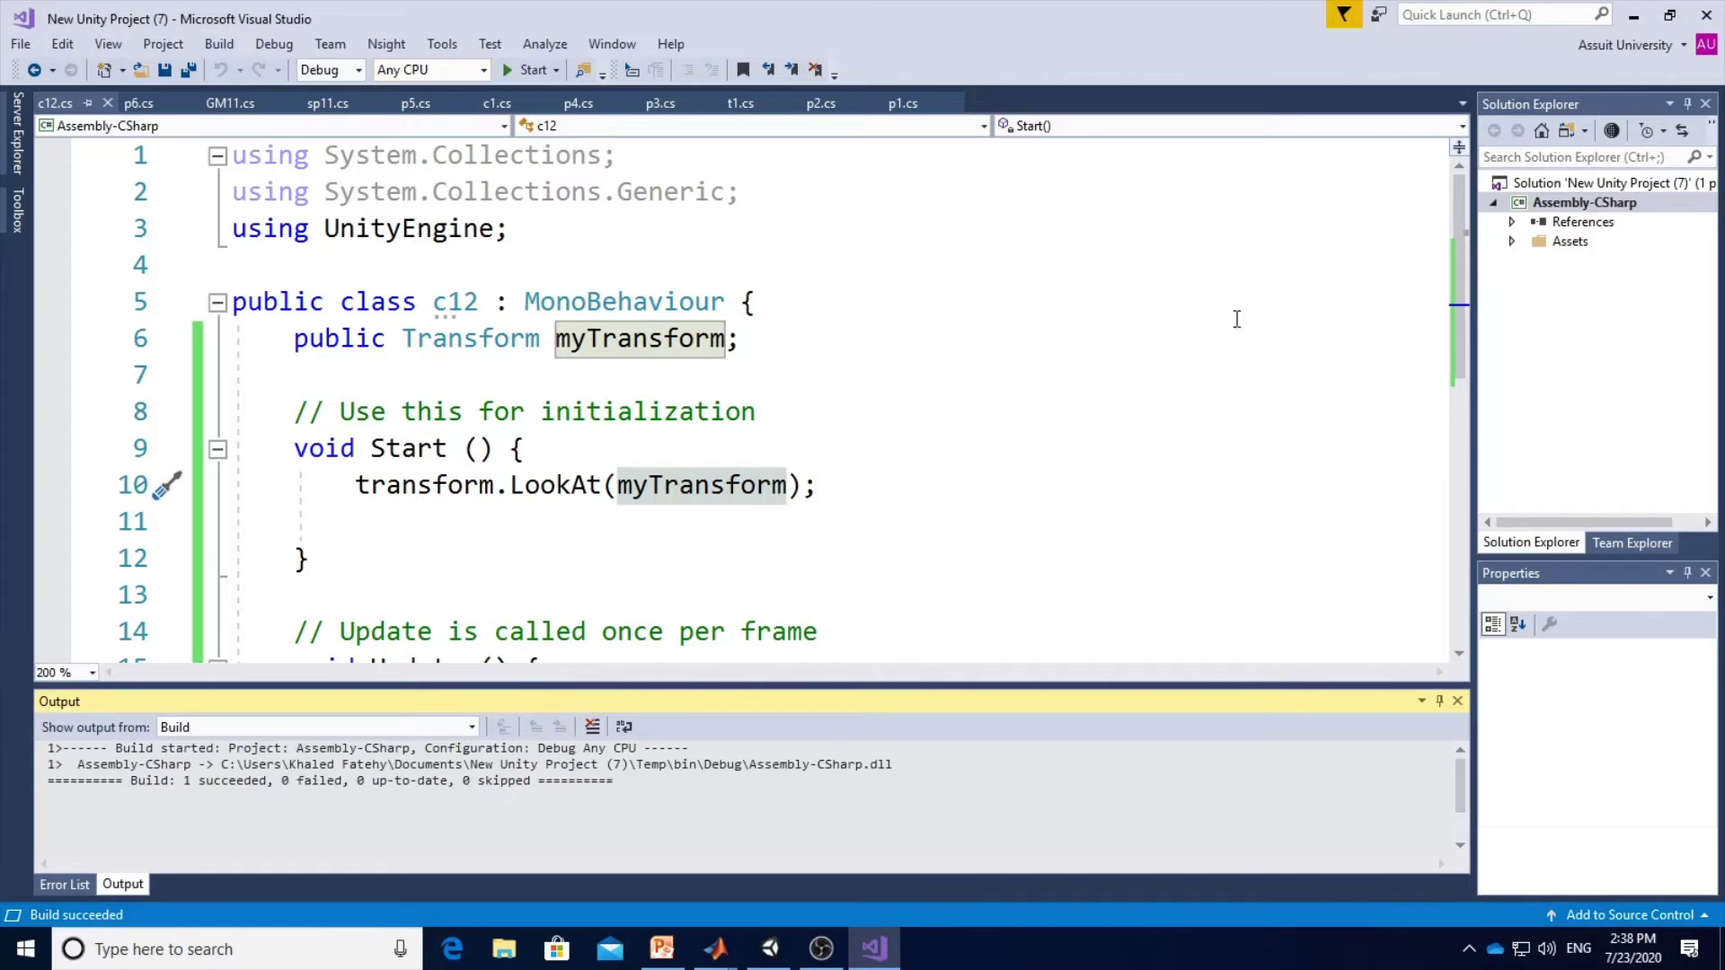
{"action": "left_click", "coordinate": [1633, 15]}
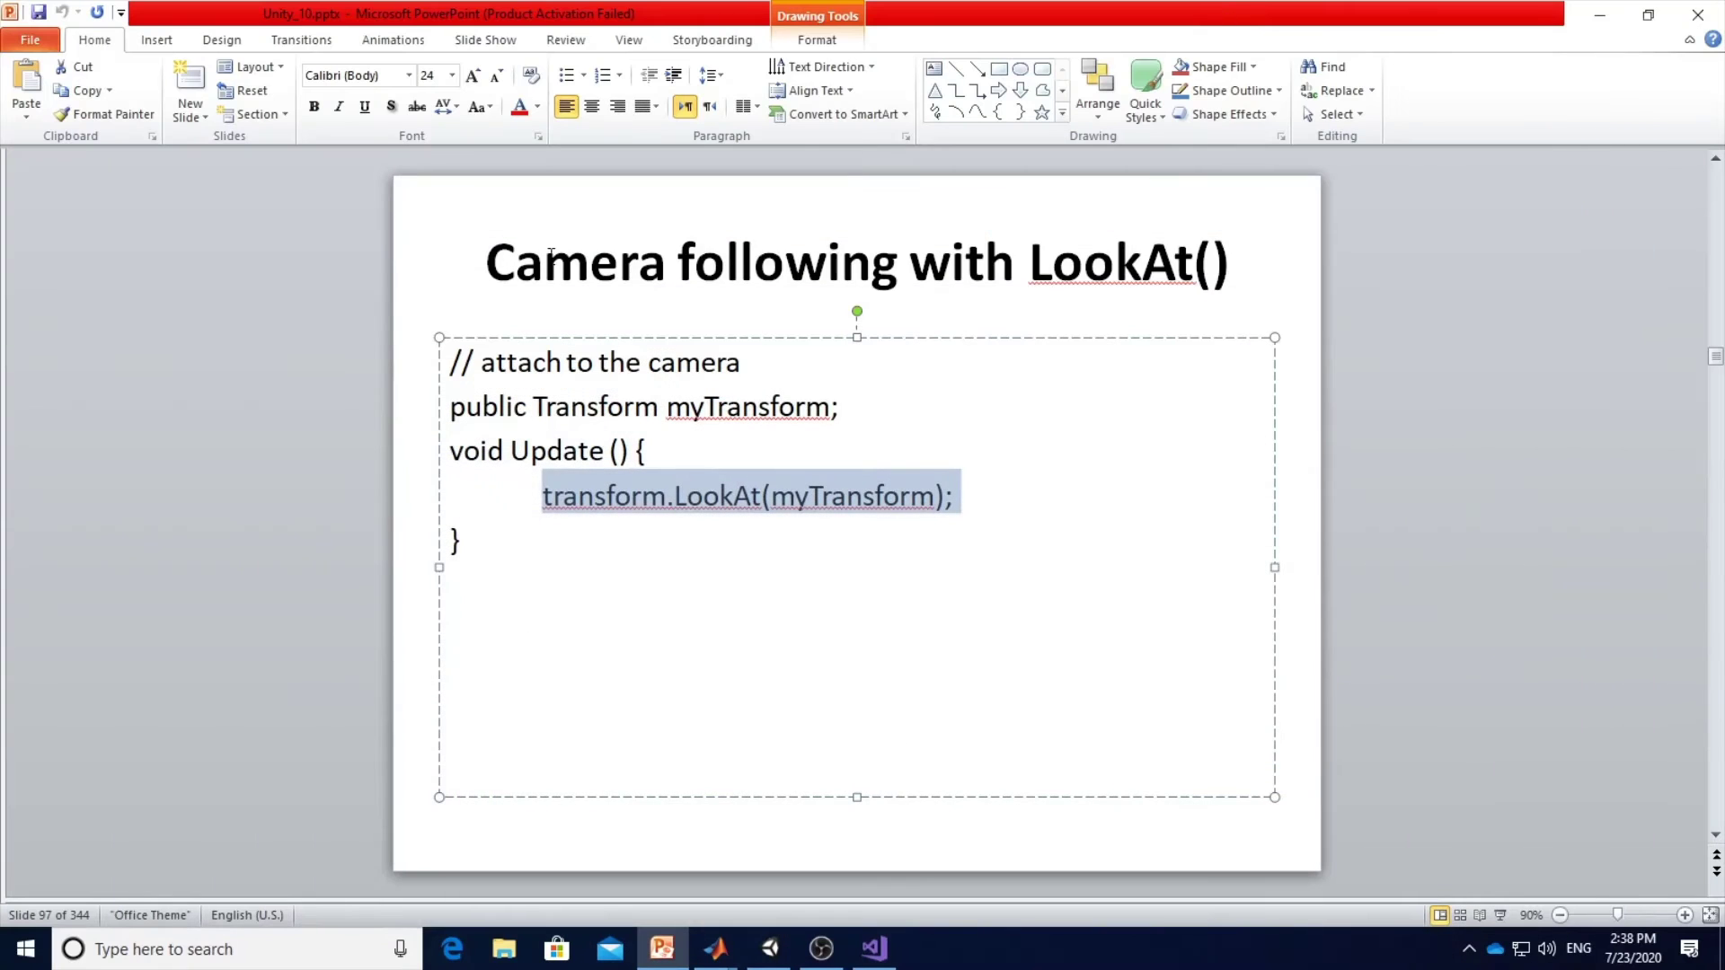
Set the Main Camera's c12 My Transform field to Cube11 and test it in Play mode.
{"action": "left_click", "coordinate": [770, 948]}
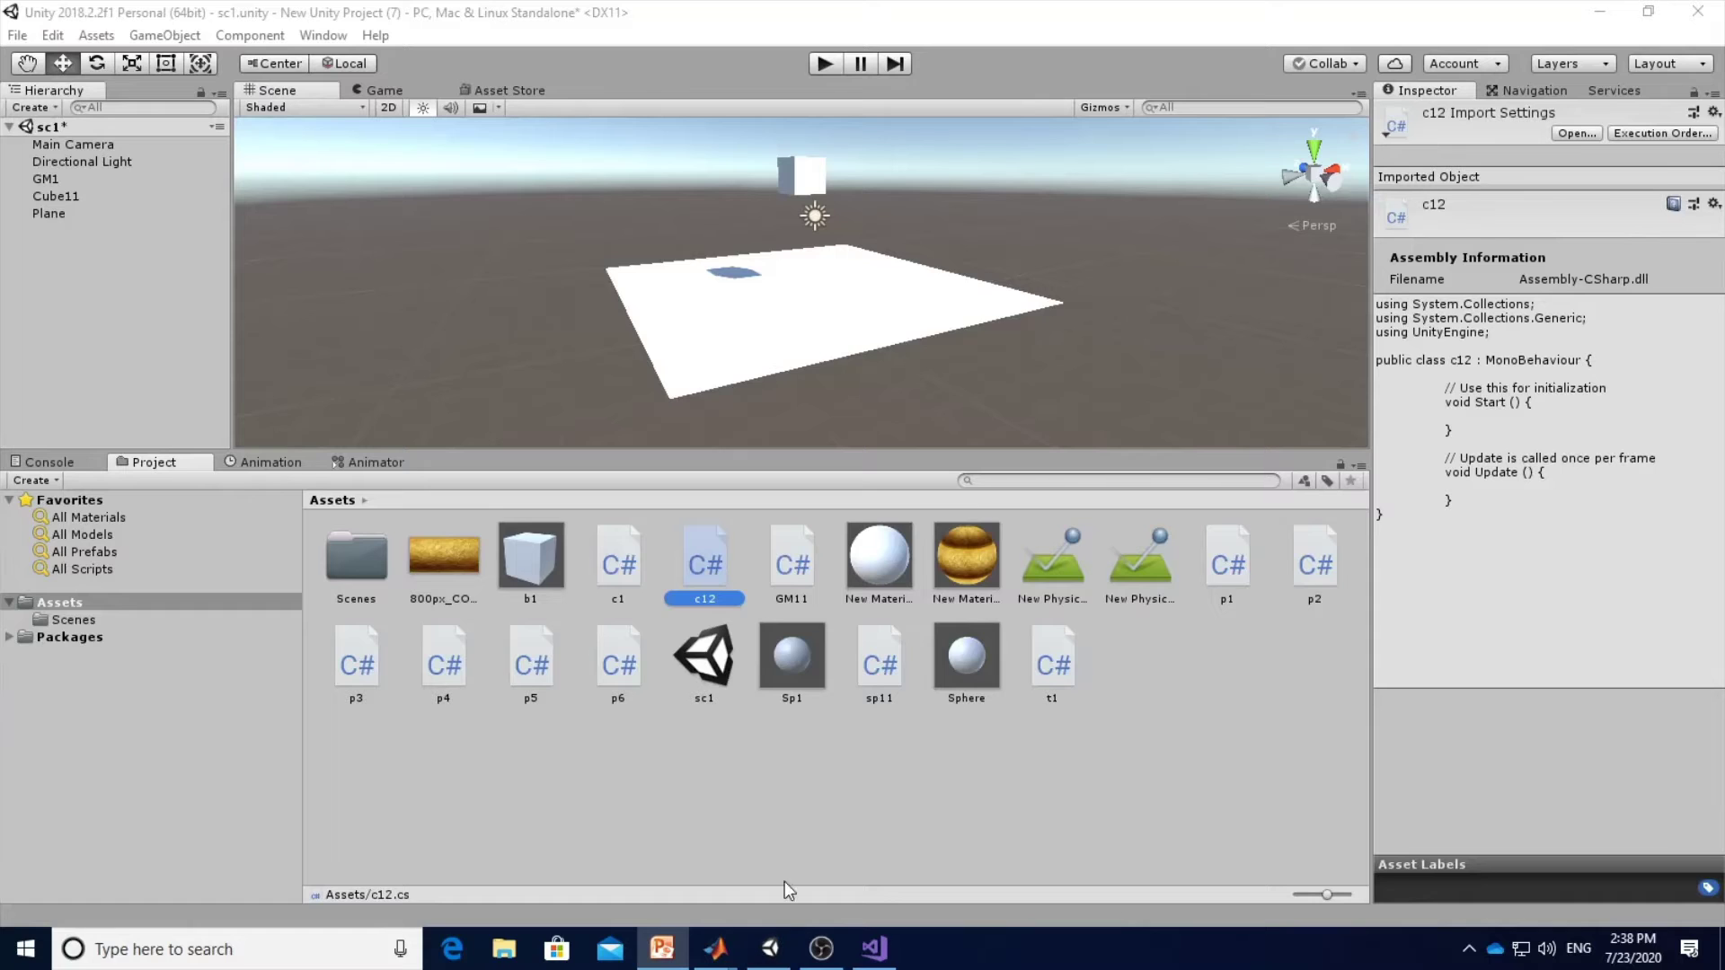
{"action": "left_click", "coordinate": [75, 145]}
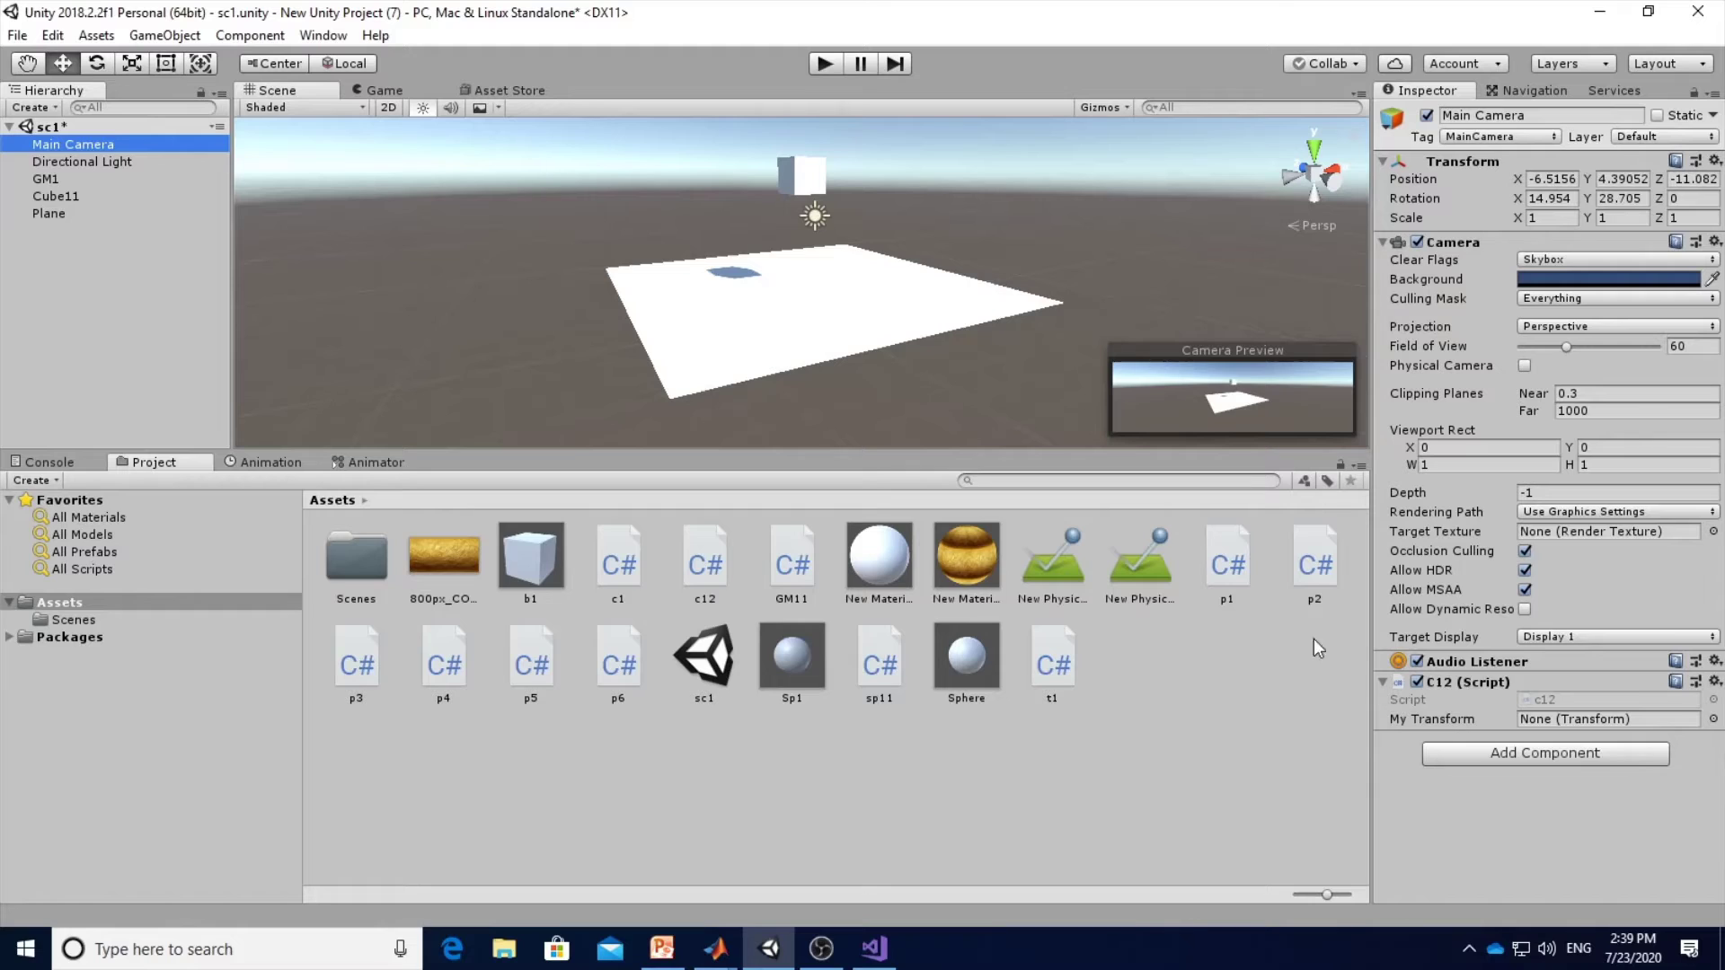
{"action": "left_click", "coordinate": [1713, 720]}
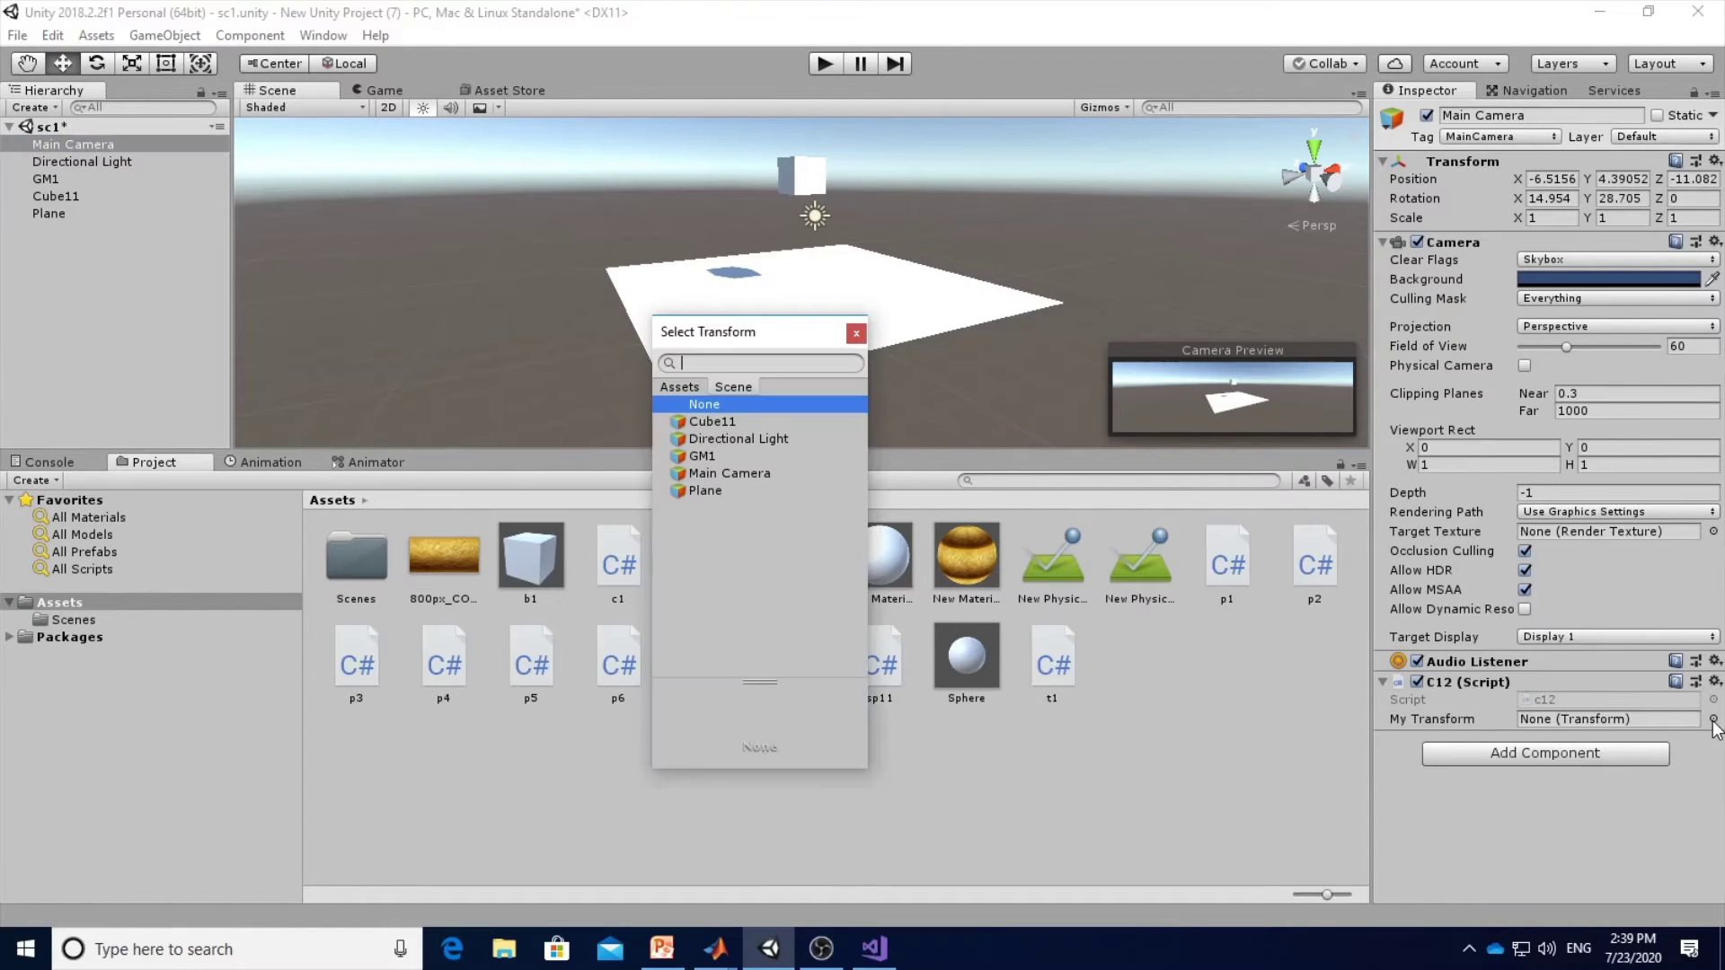
{"action": "double_click", "coordinate": [719, 421]}
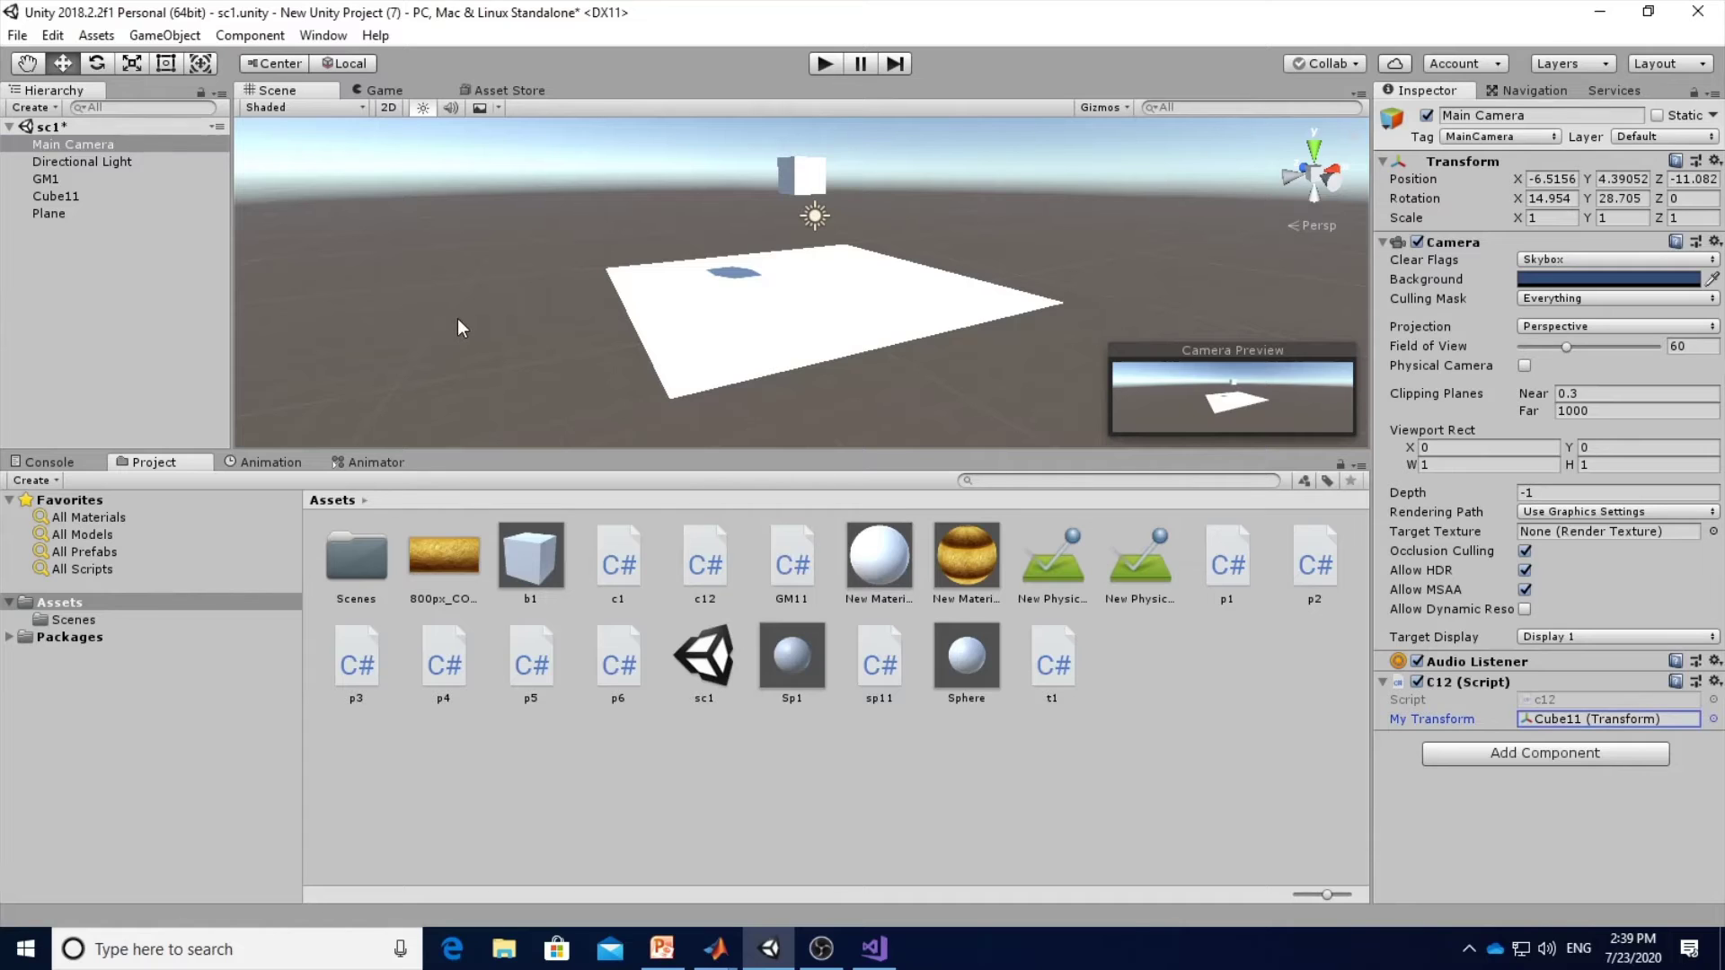
{"action": "left_click", "coordinate": [819, 67]}
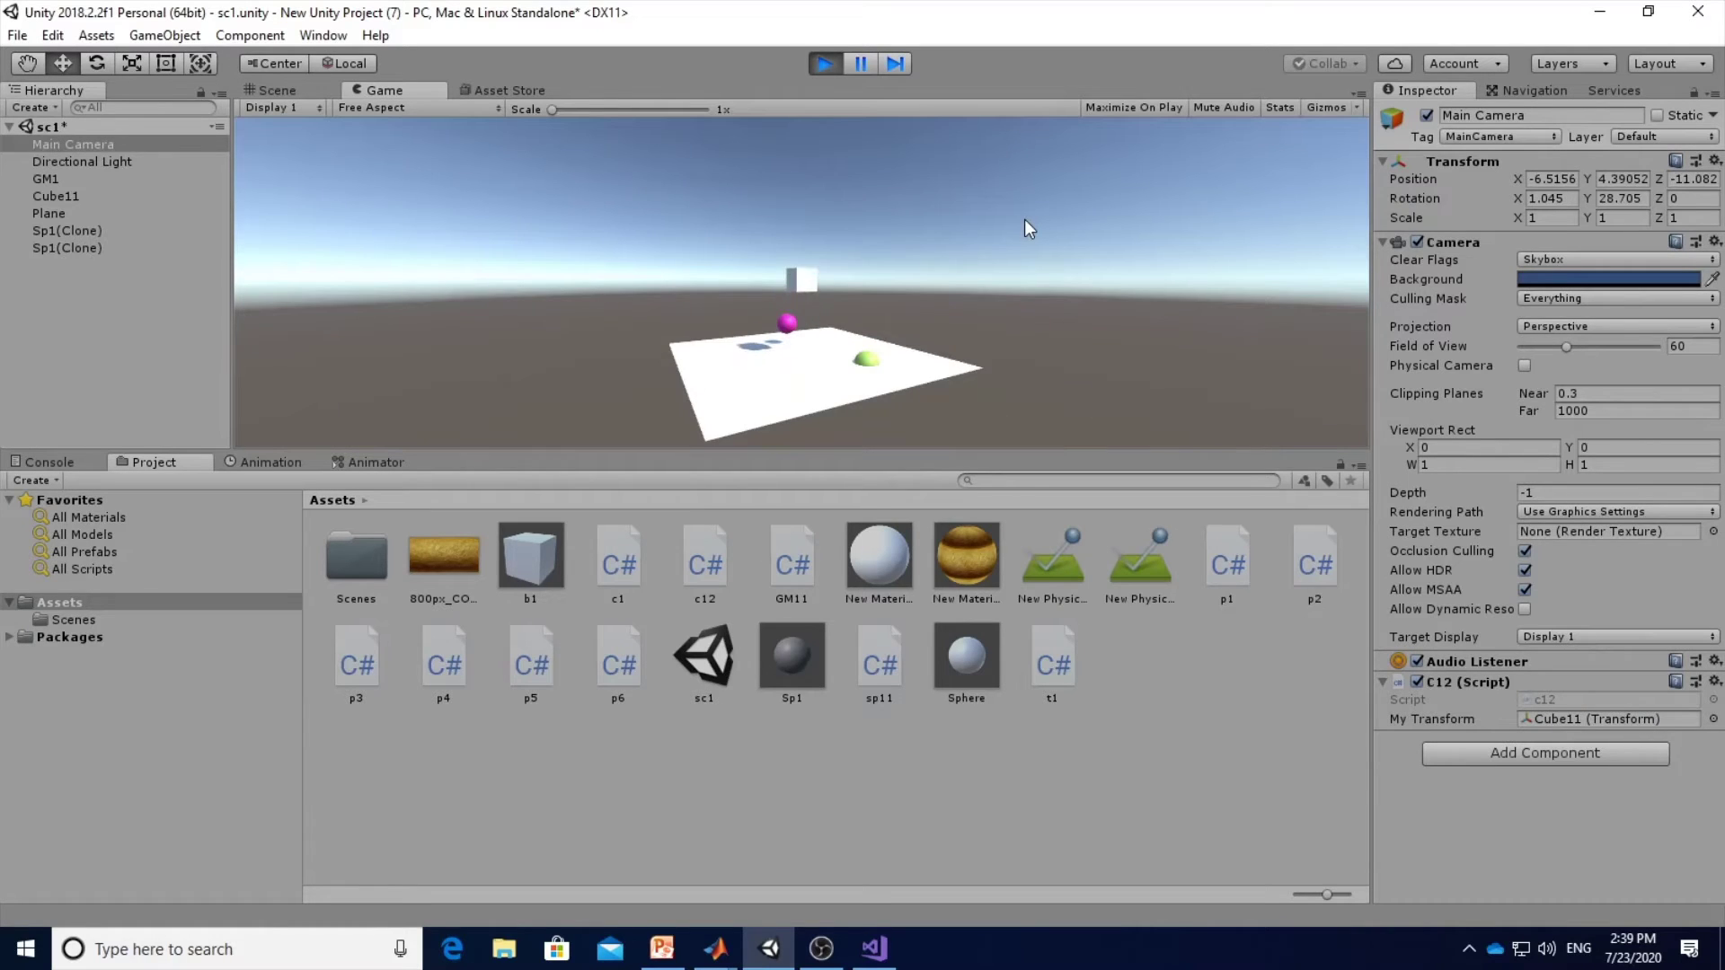
{"action": "left_click", "coordinate": [826, 63]}
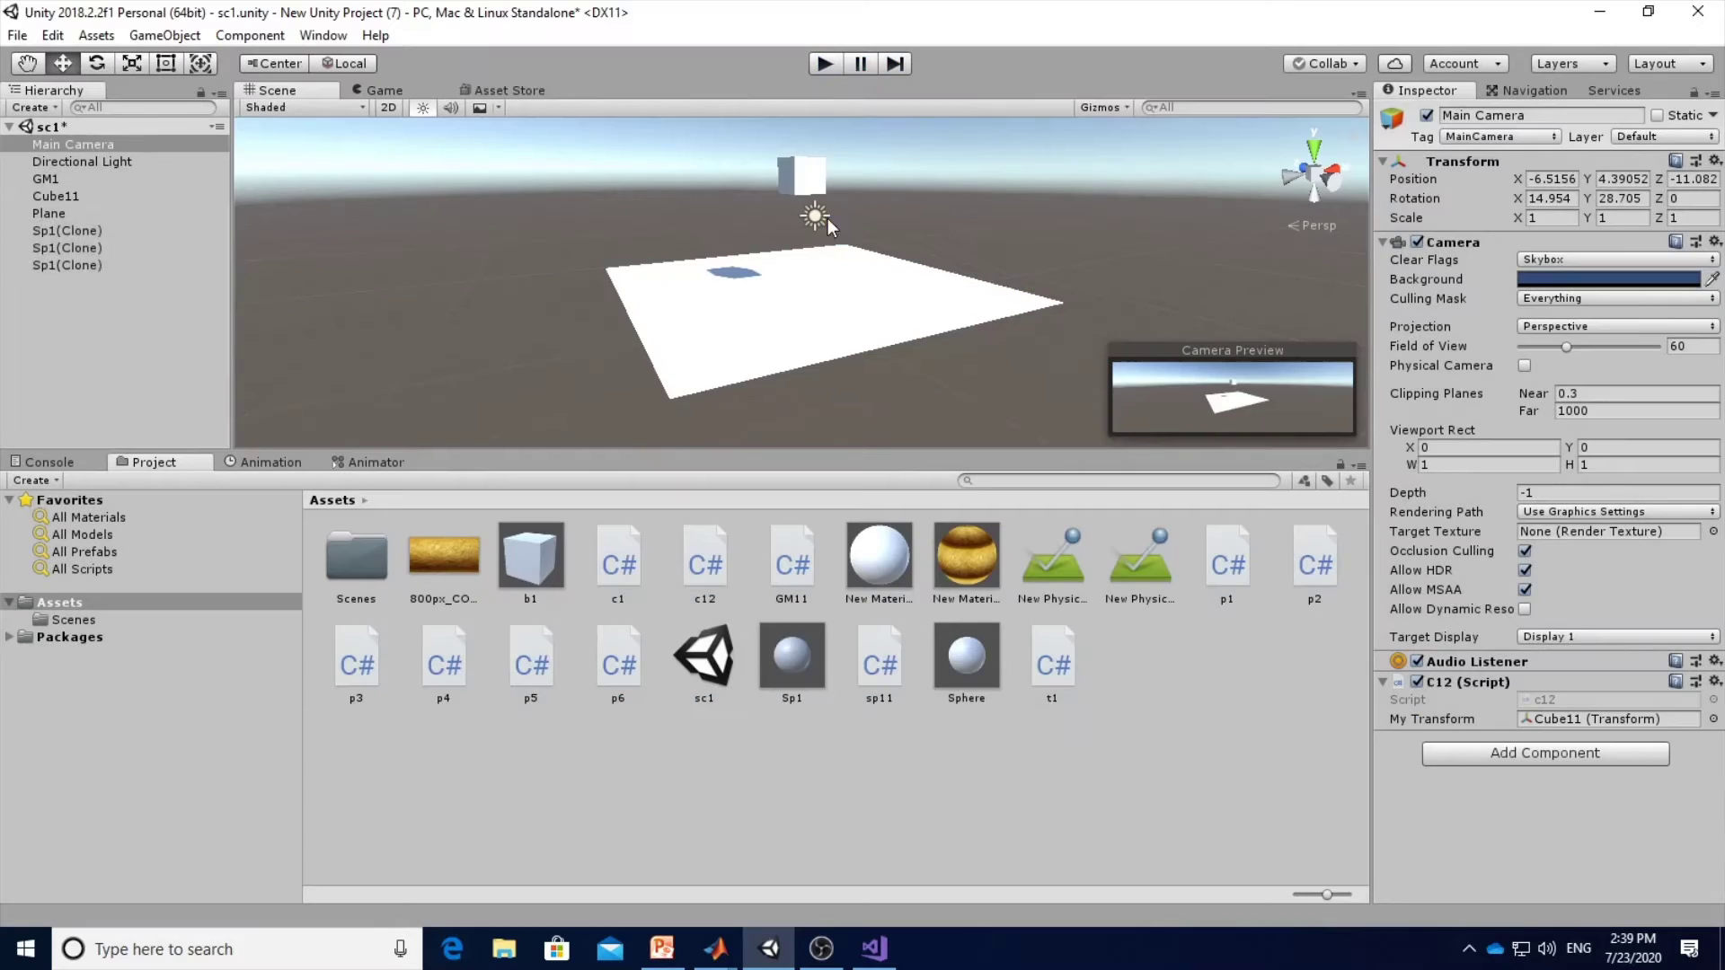
{"action": "left_click", "coordinate": [874, 948]}
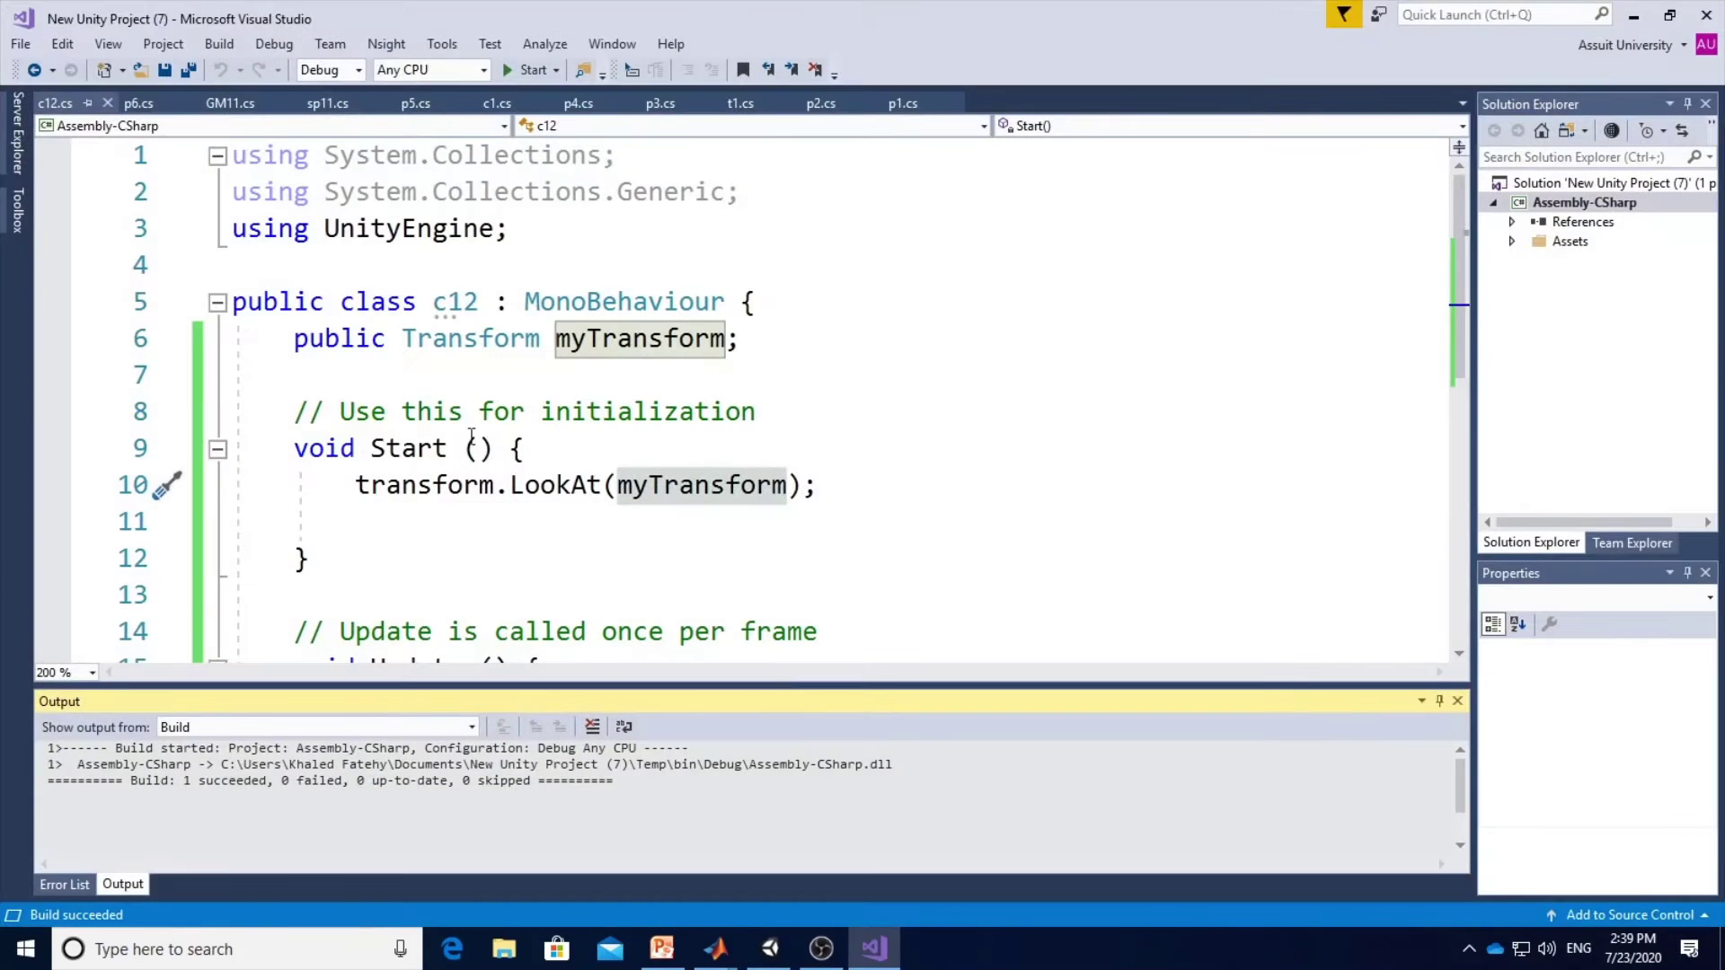
Move transform.LookAt(myTransform) from Start() into Update() in c12 and rebuild the solution.
{"action": "left_click", "coordinate": [389, 490]}
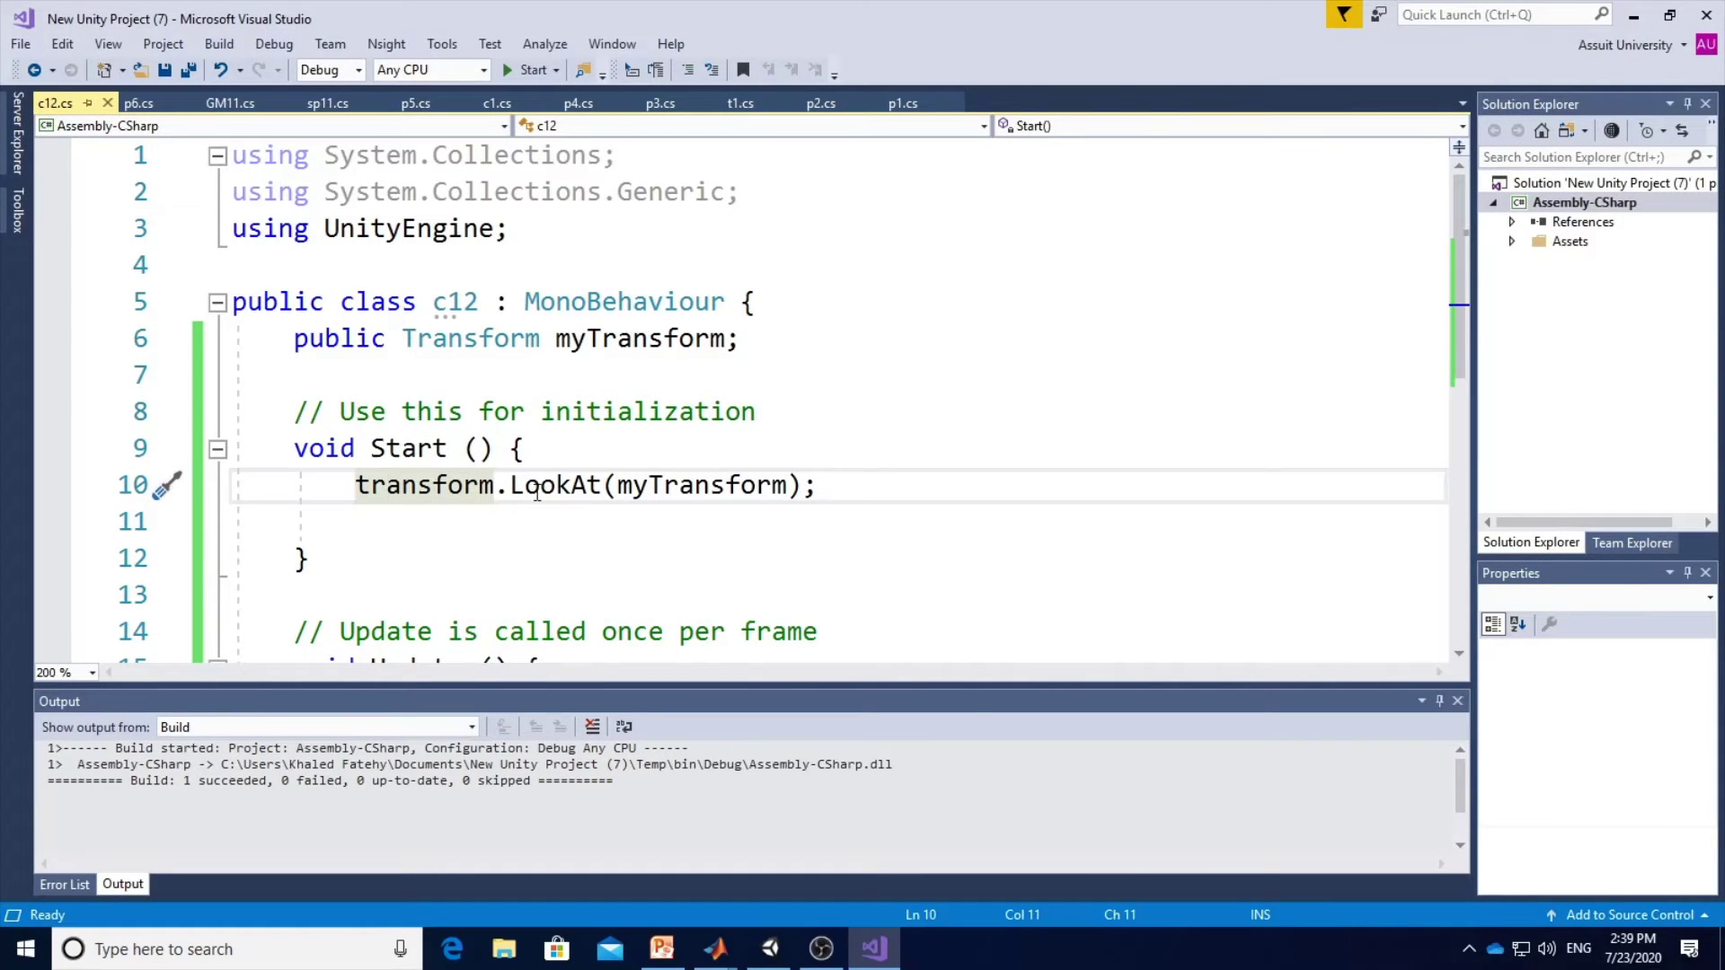
{"action": "left_click_drag", "start_coordinate": [340, 487], "coordinate": [868, 486]}
{"action": "key", "text": "ctrl+c"}
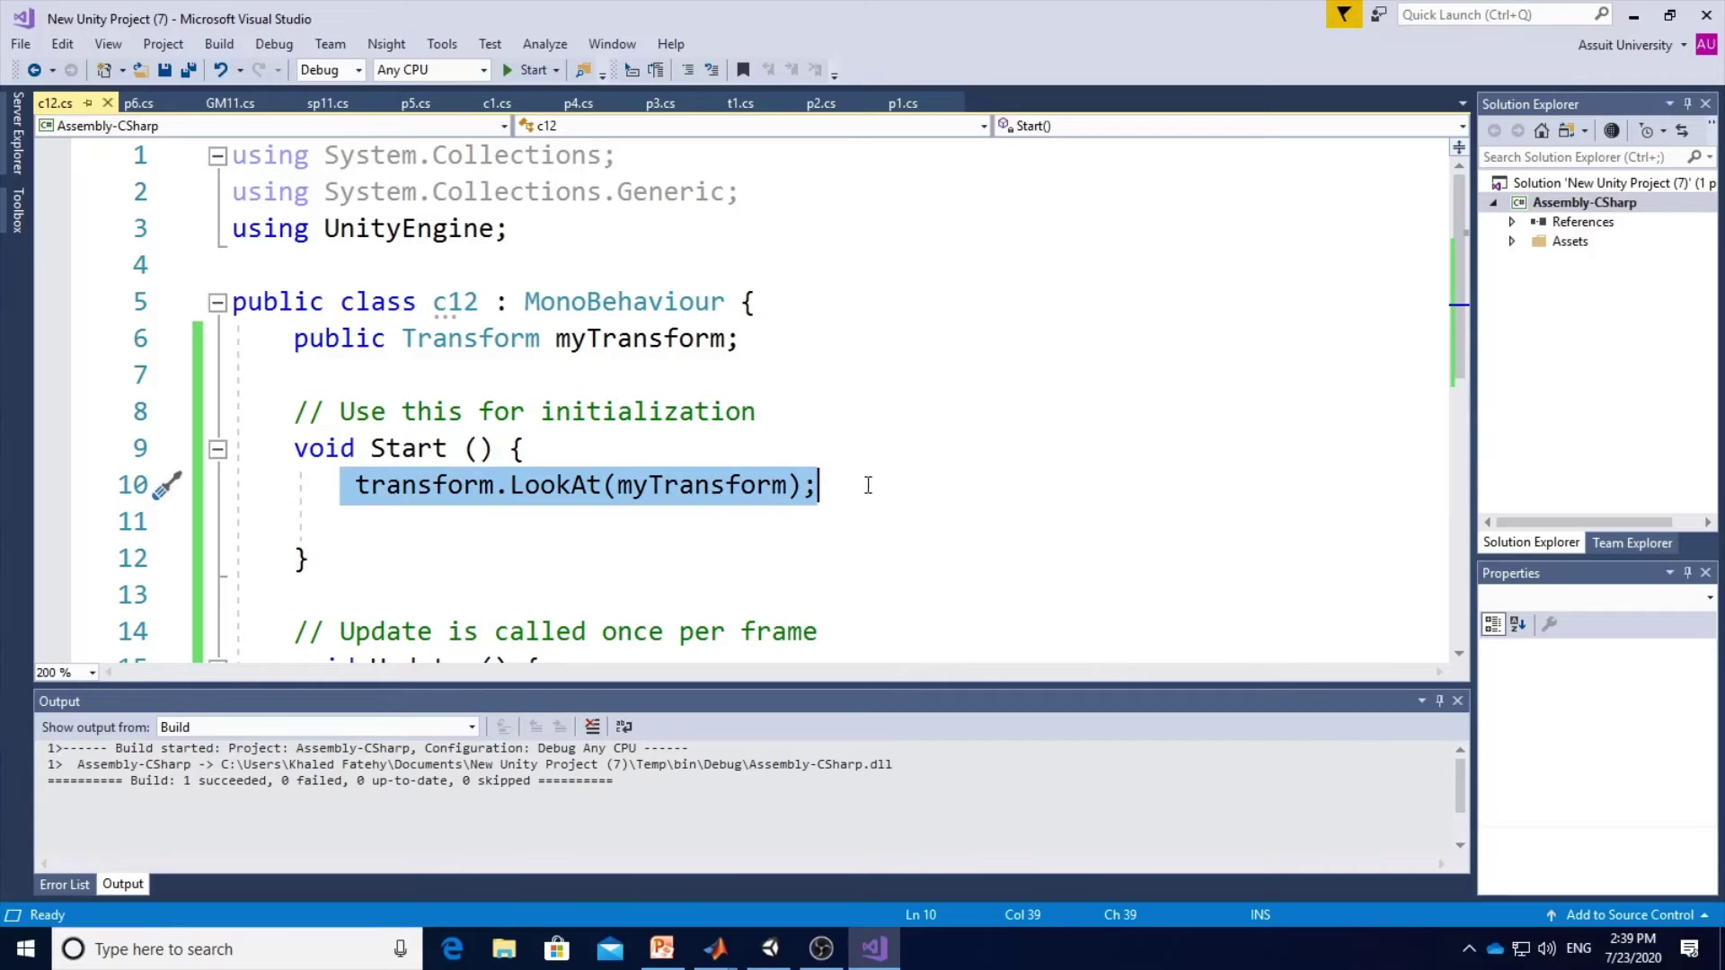
{"action": "key", "text": "BackSpace"}
{"action": "scroll", "coordinate": [791, 526], "scroll_direction": "down", "scroll_amount": 3}
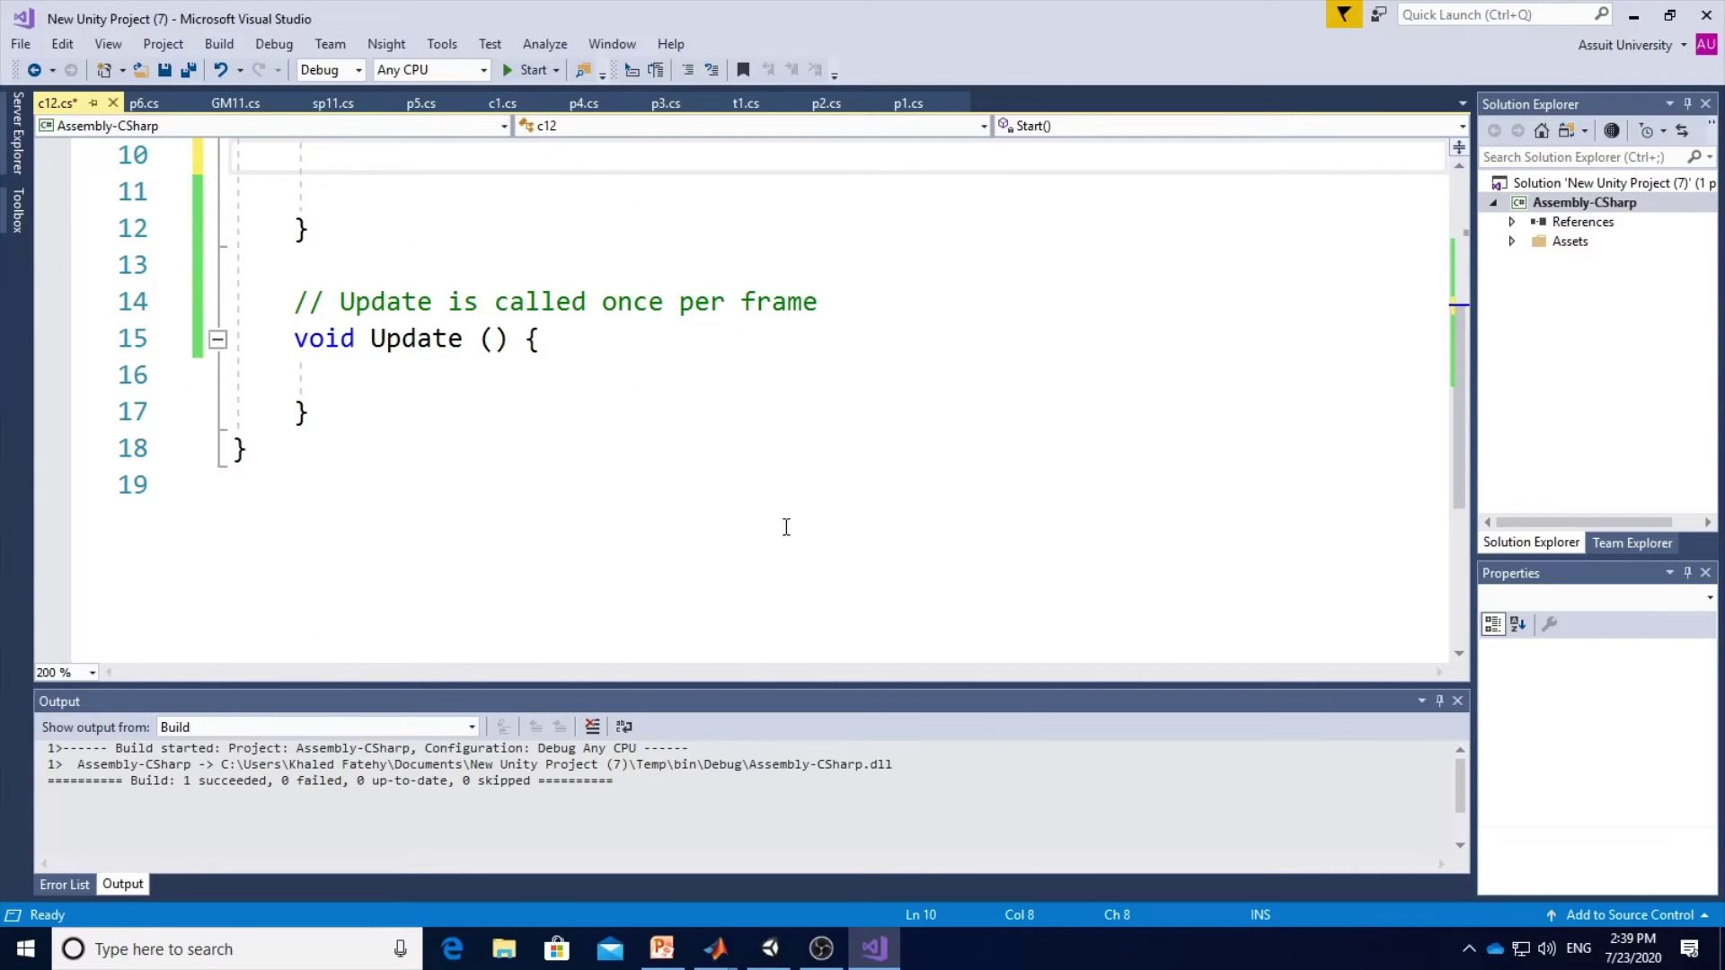
{"action": "left_click", "coordinate": [439, 388]}
{"action": "key", "text": "ctrl+v"}
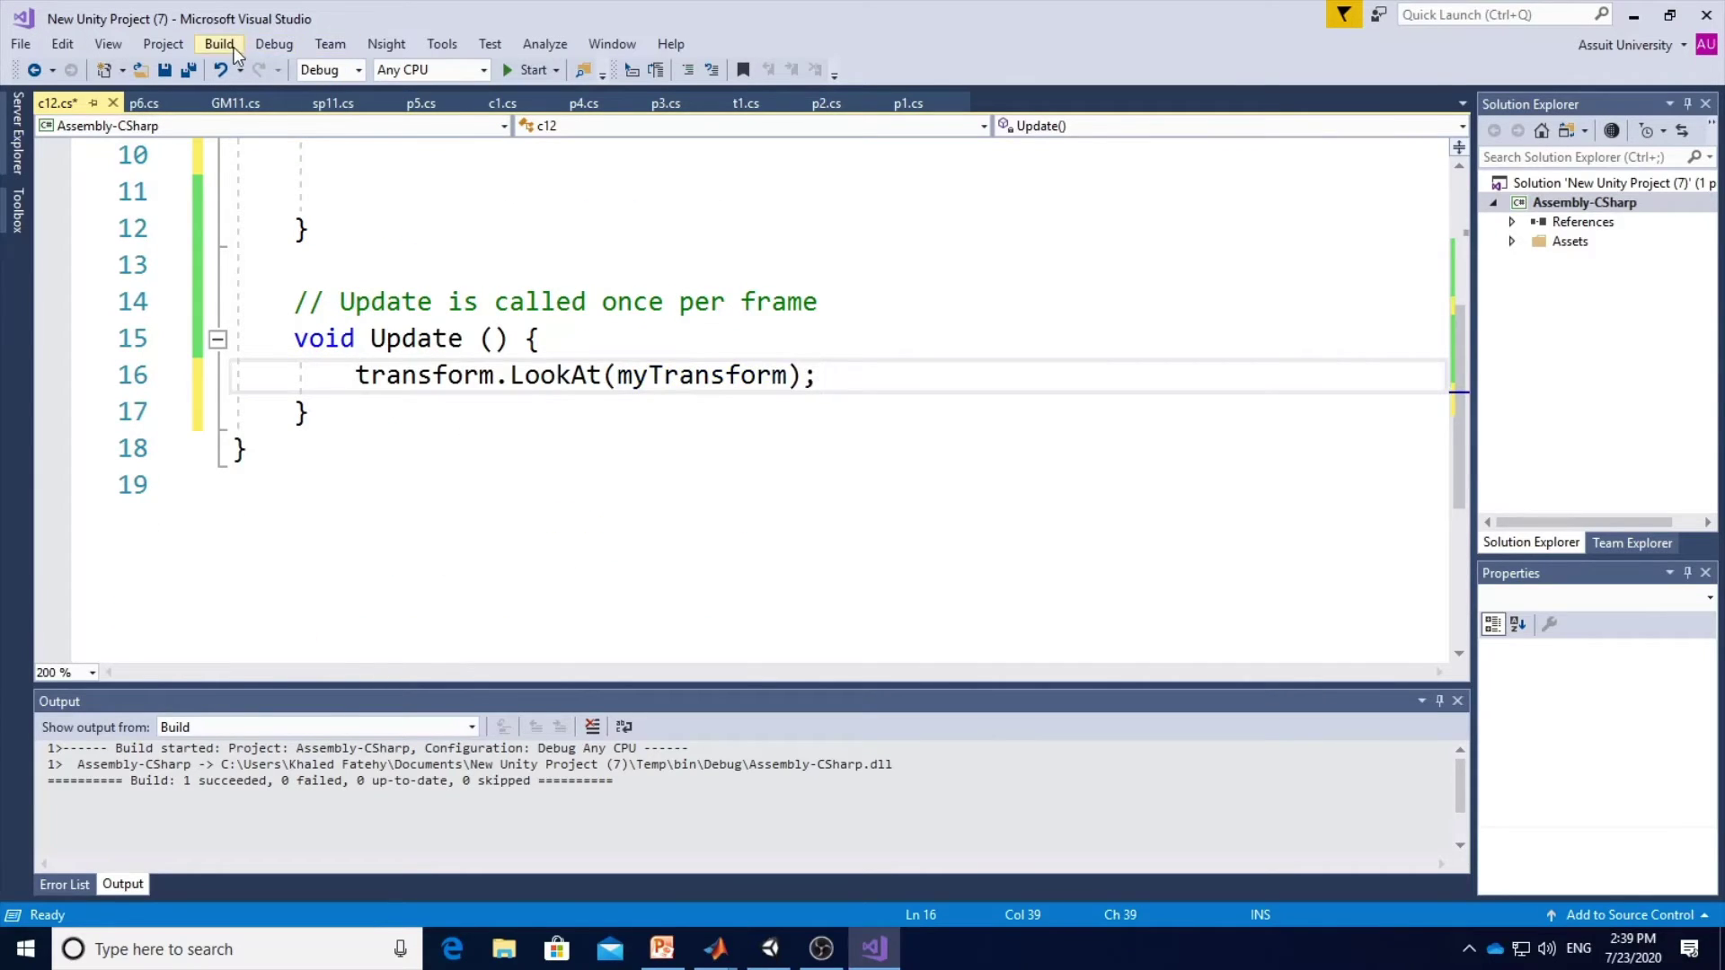
{"action": "left_click", "coordinate": [236, 53]}
{"action": "left_click", "coordinate": [261, 65]}
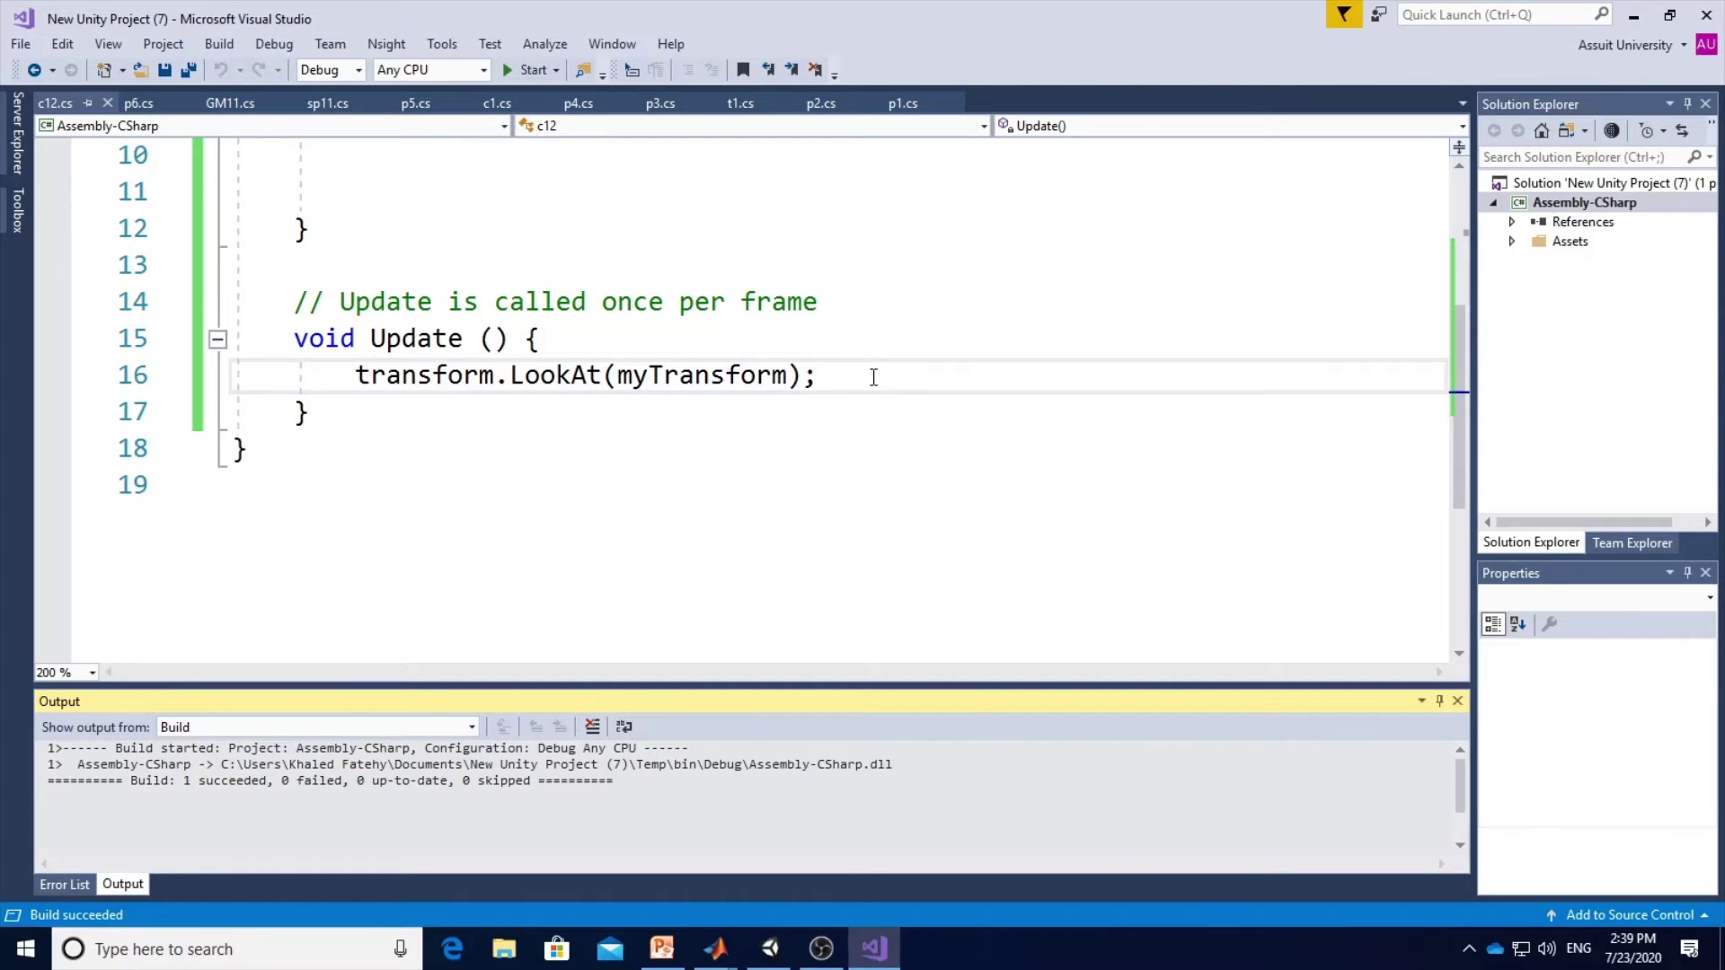
{"action": "left_click", "coordinate": [1633, 17]}
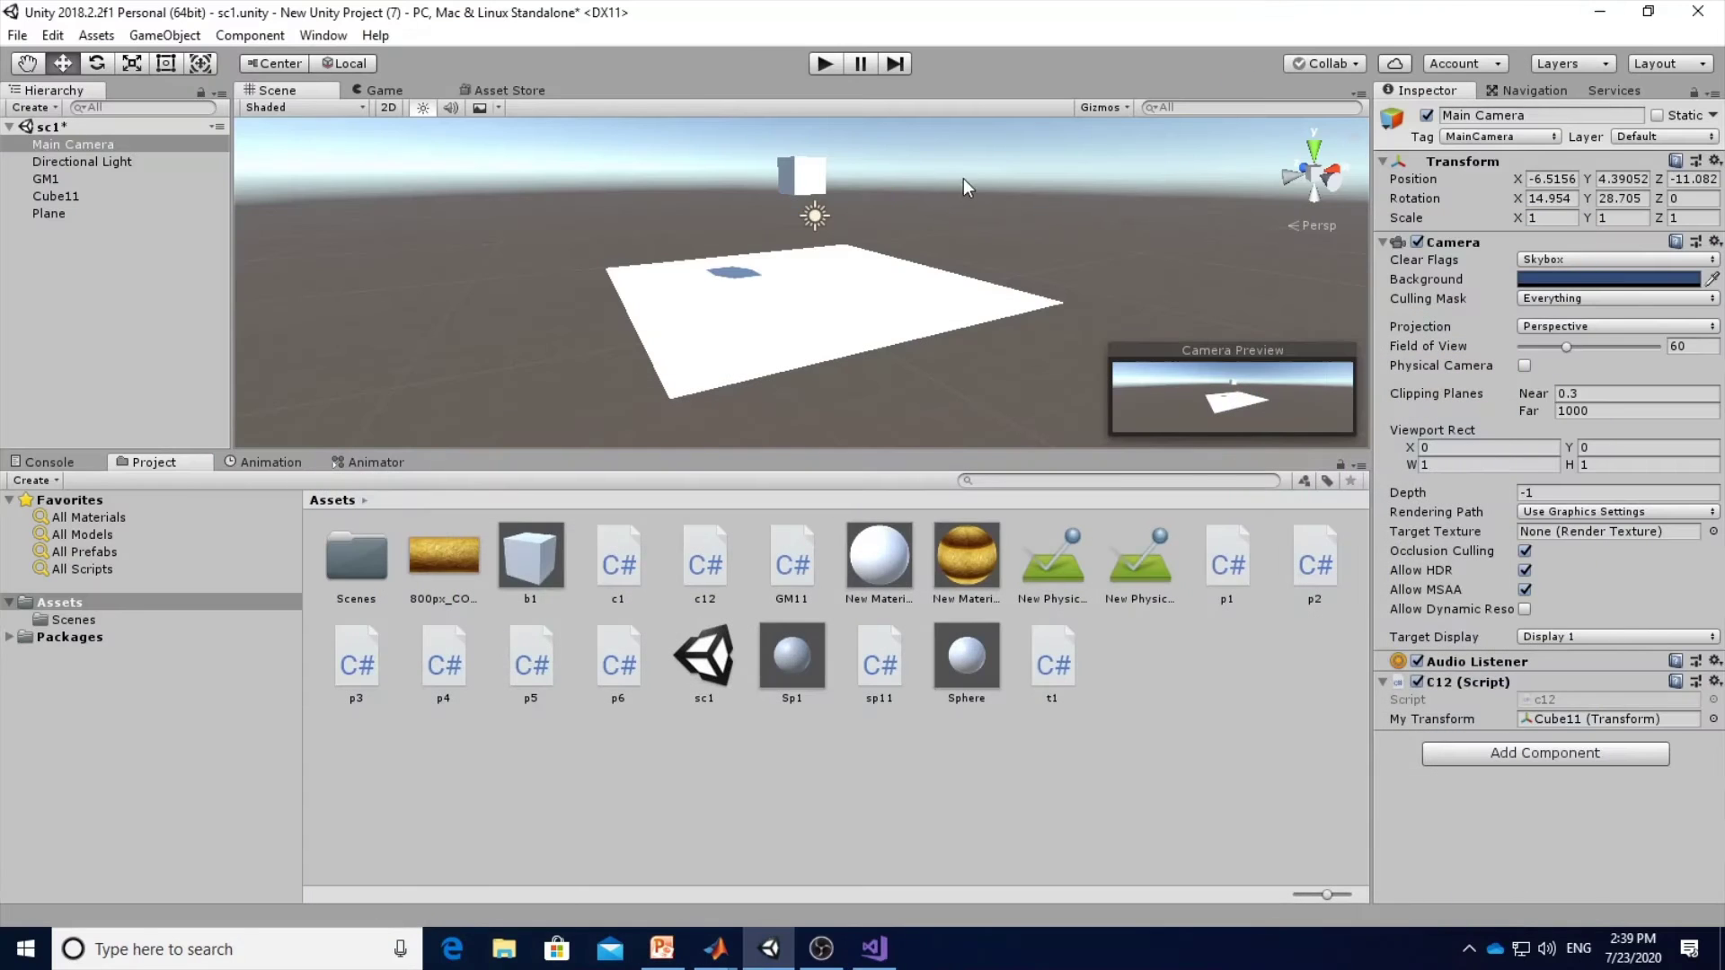
Play the scene to watch the camera keep turning toward the moving Cube11, then stop.
{"action": "key", "text": "ctrl+p"}
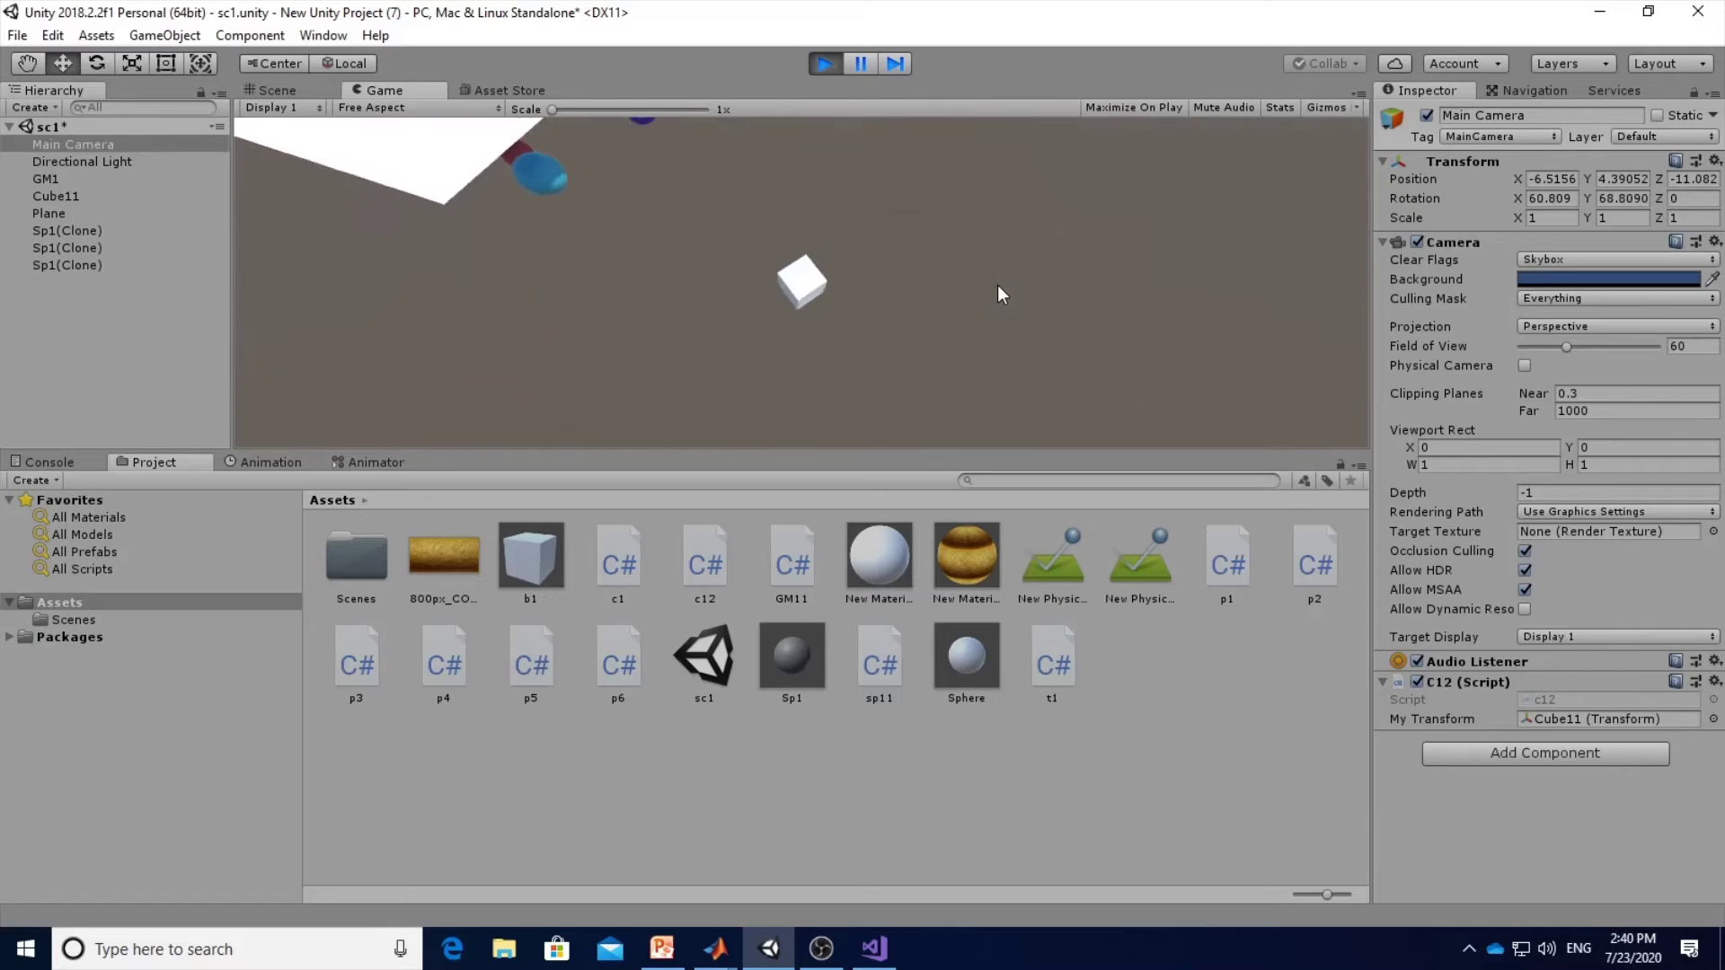
{"action": "left_click", "coordinate": [824, 63]}
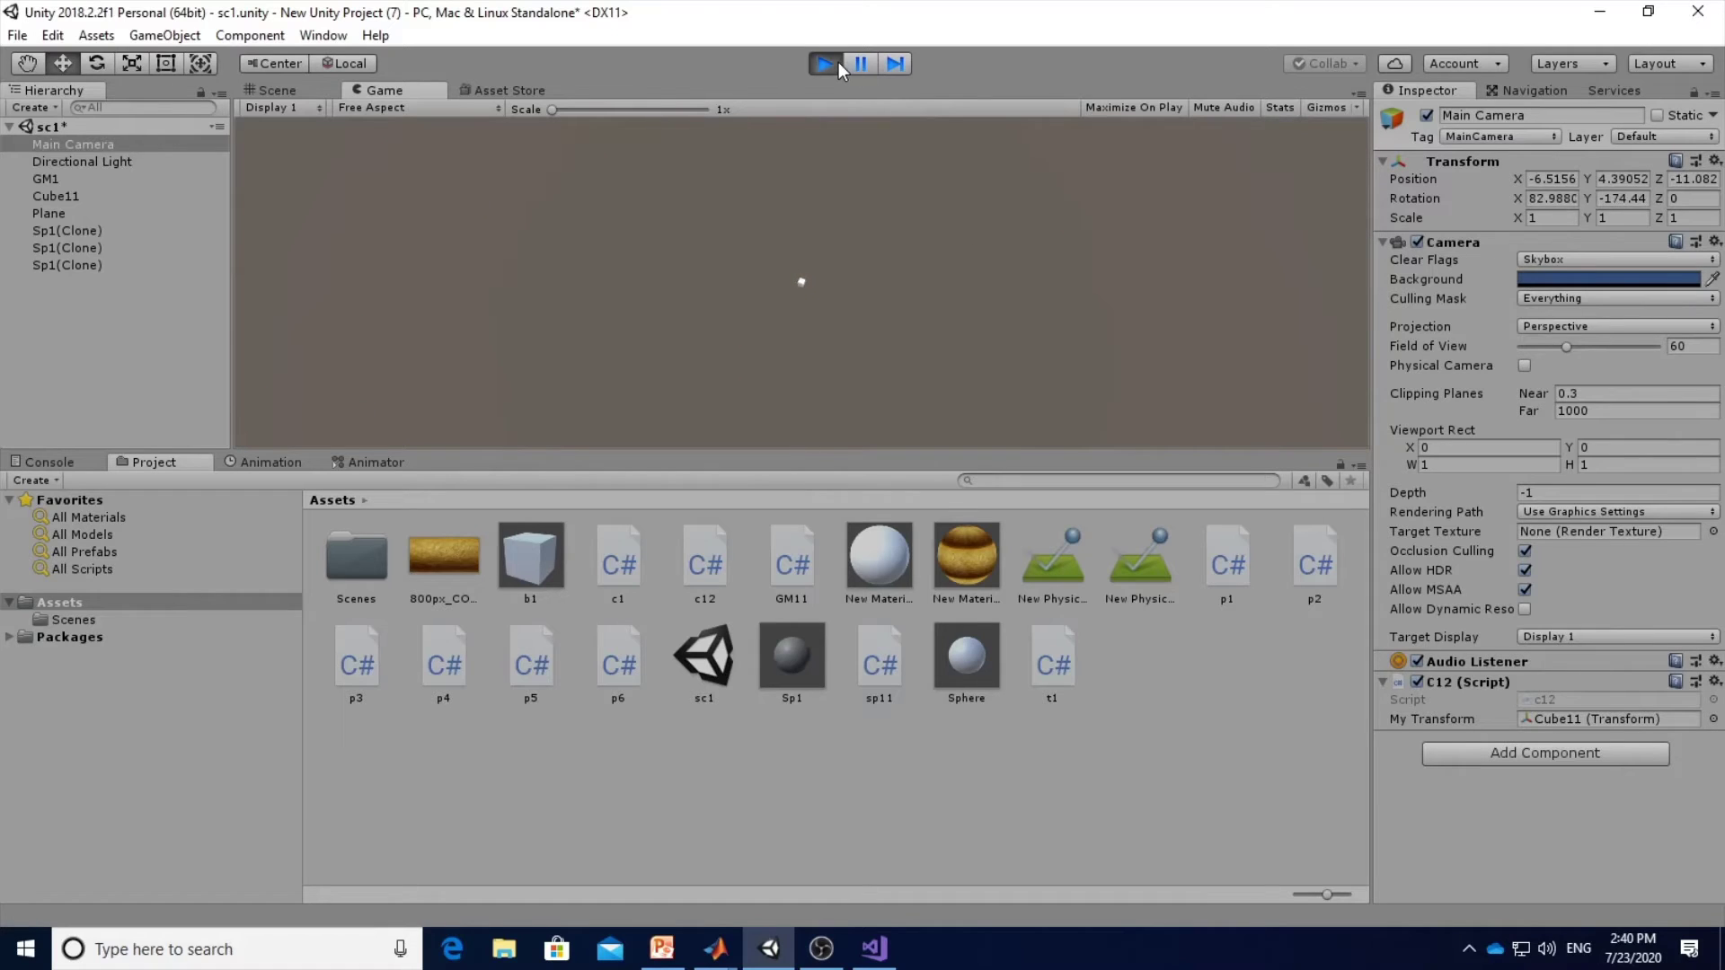
{"action": "left_click", "coordinate": [873, 950]}
Go to slide 98 and select its OnMouseEnter, OnMouseExit and OnMouseDown code.
{"action": "left_click", "coordinate": [662, 949]}
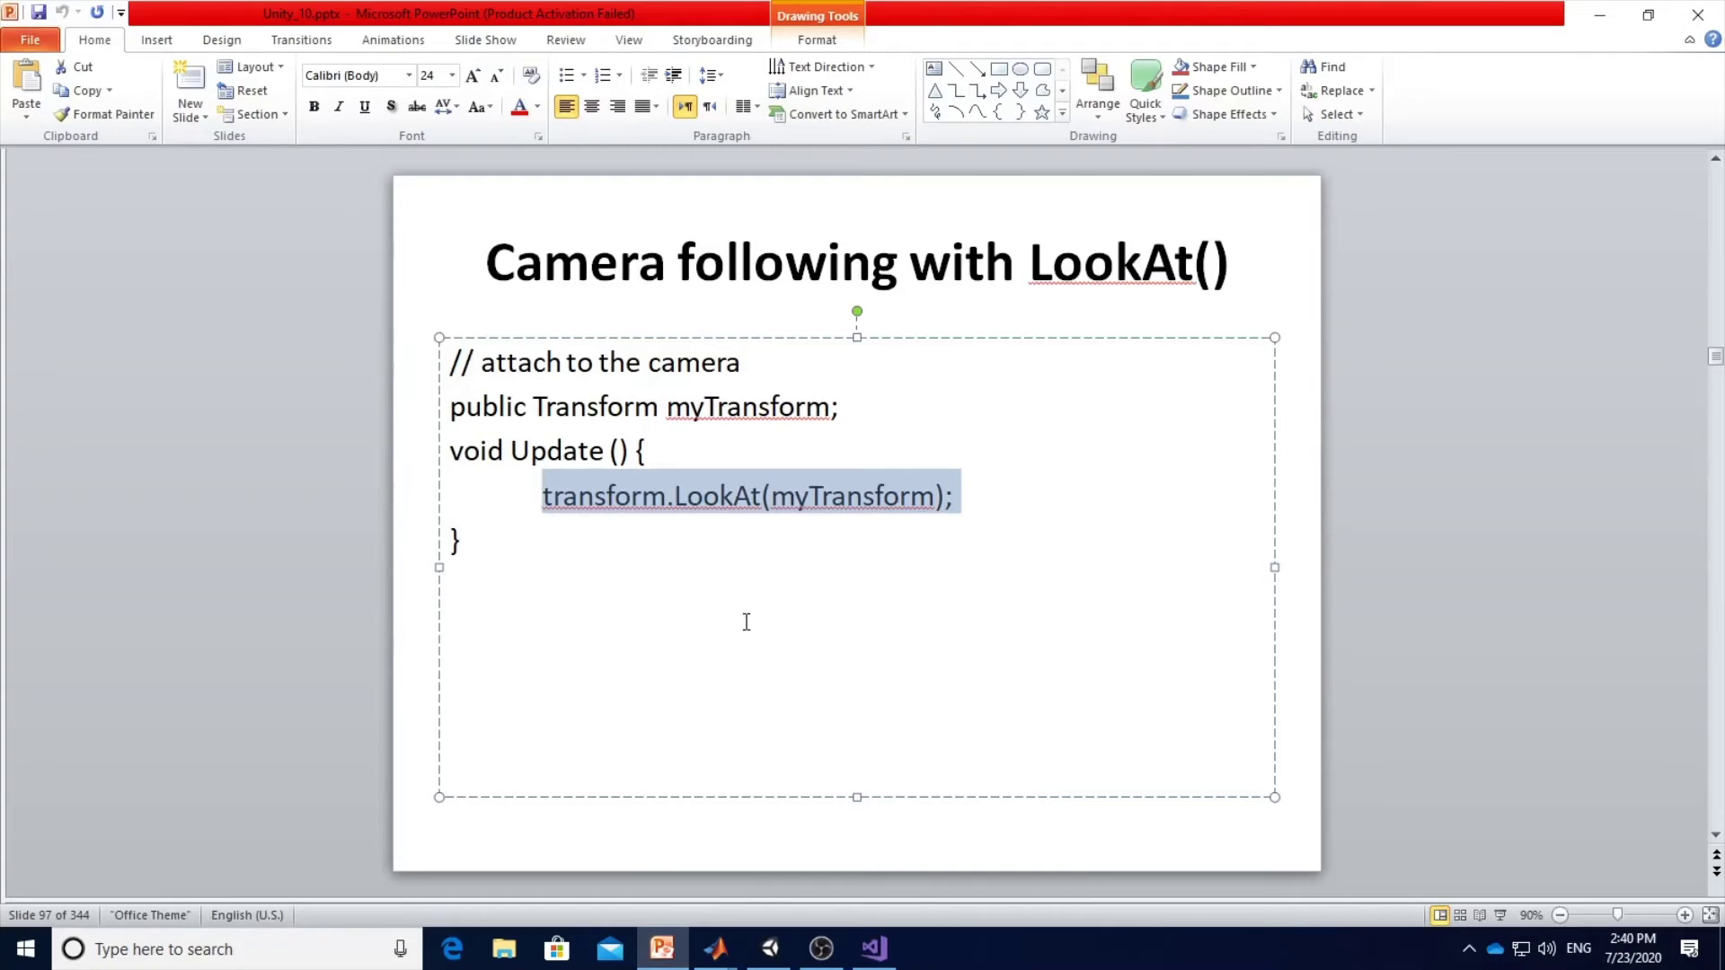
{"action": "scroll", "coordinate": [747, 634], "scroll_direction": "down", "scroll_amount": 1}
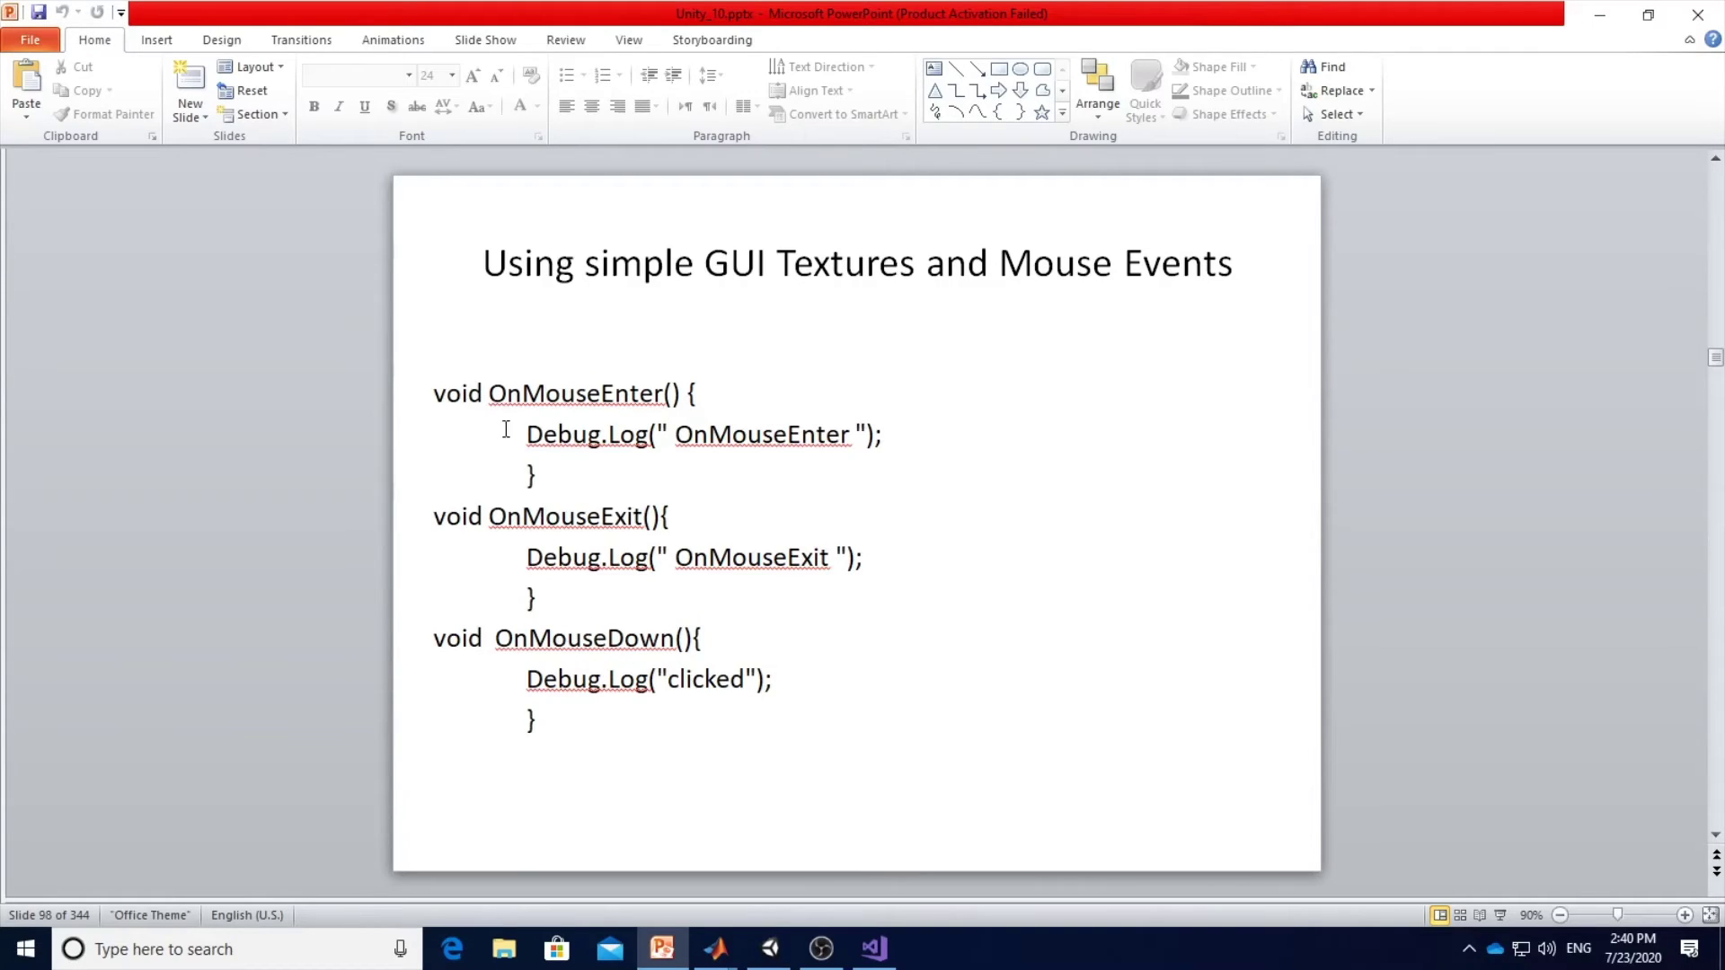
{"action": "left_click", "coordinate": [487, 395]}
{"action": "left_click_drag", "start_coordinate": [438, 396], "coordinate": [561, 706]}
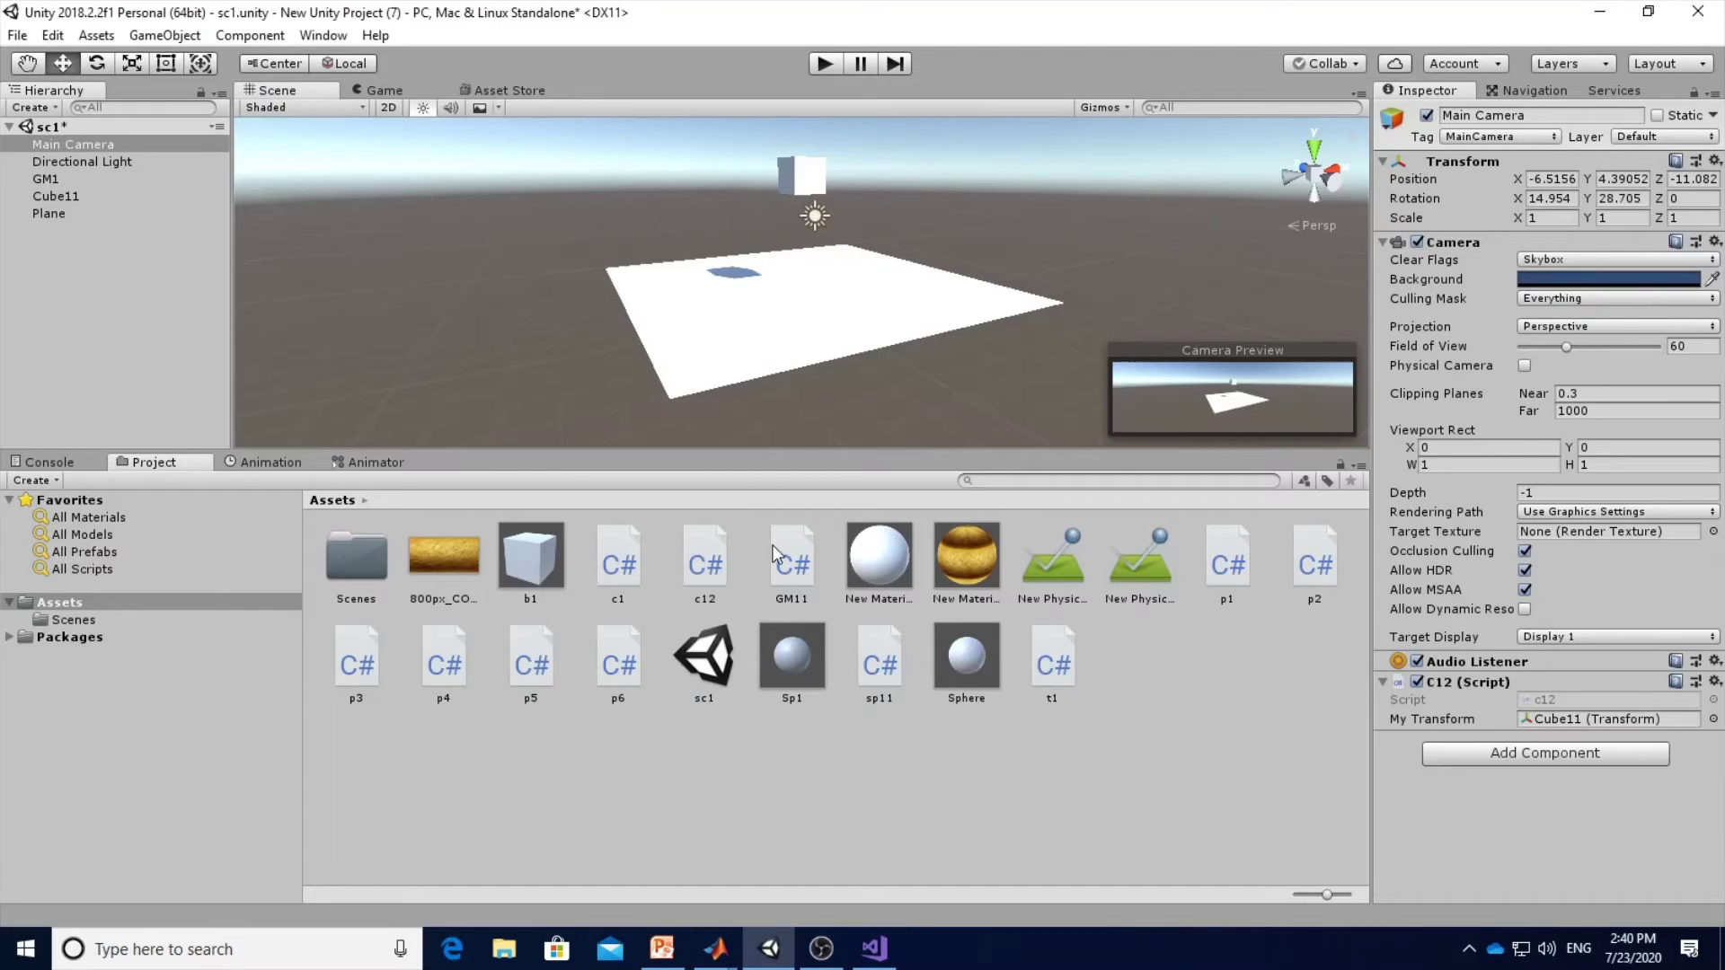
Attach a new script named cub11 to Cube11 and open cub11.cs in Visual Studio.
{"action": "left_click", "coordinate": [770, 949]}
{"action": "left_click", "coordinate": [63, 194]}
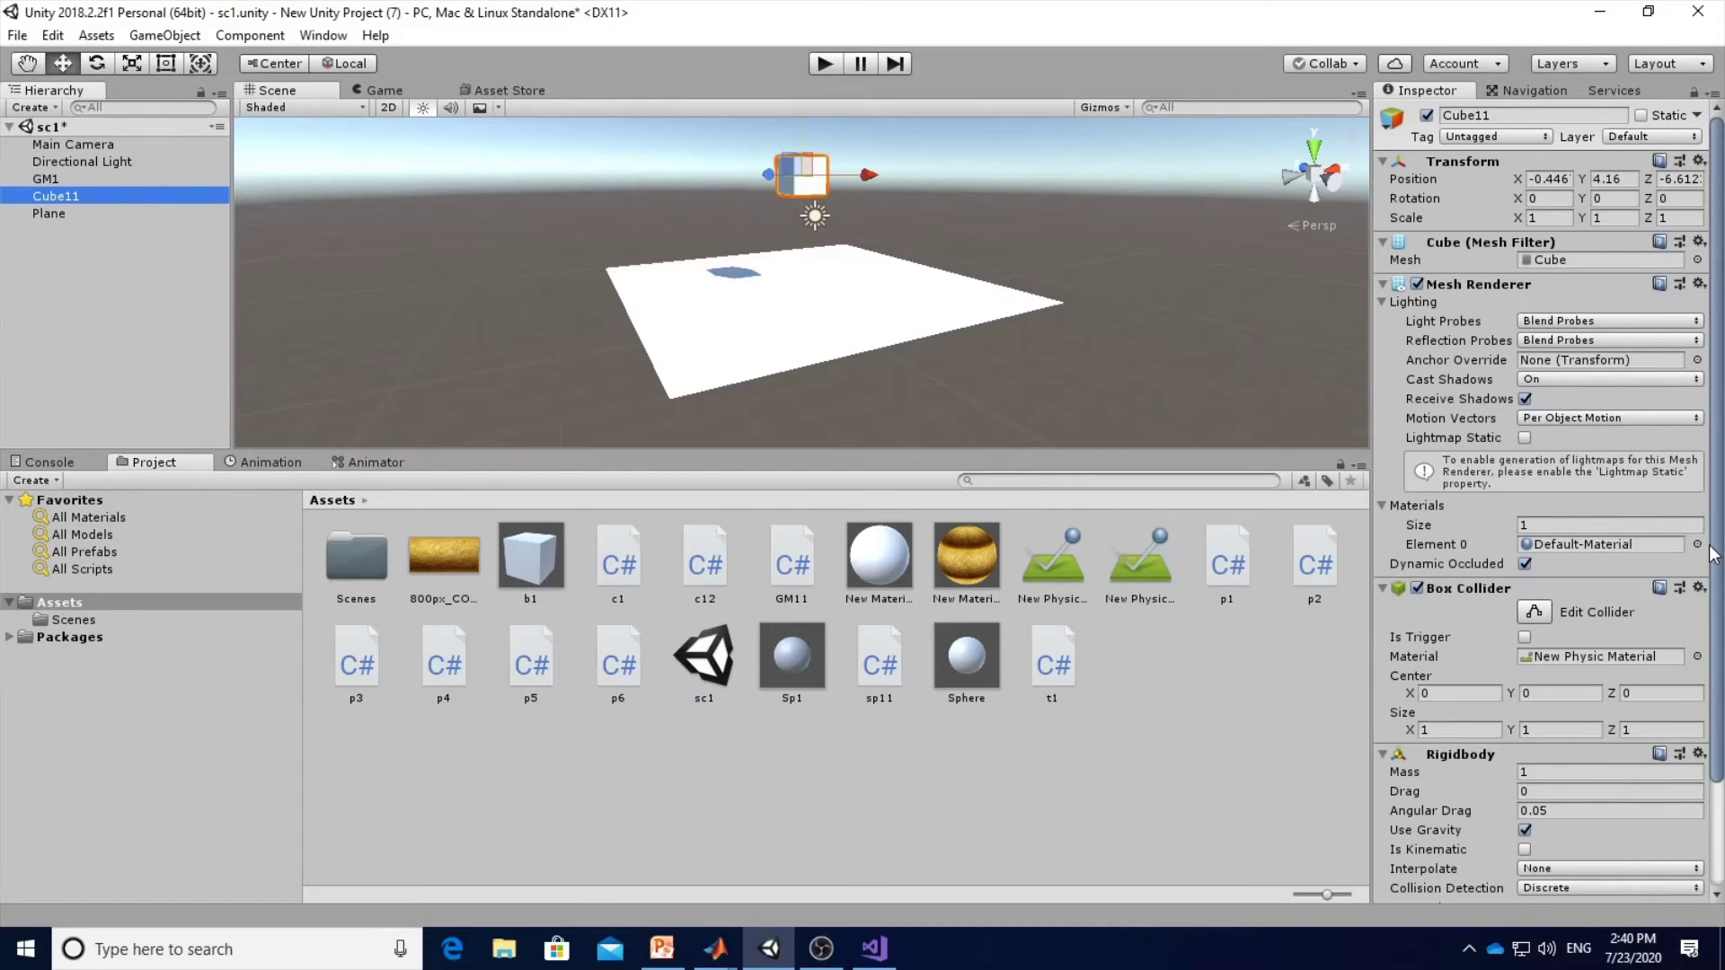
{"action": "scroll", "coordinate": [1714, 795], "scroll_direction": "down", "scroll_amount": 3}
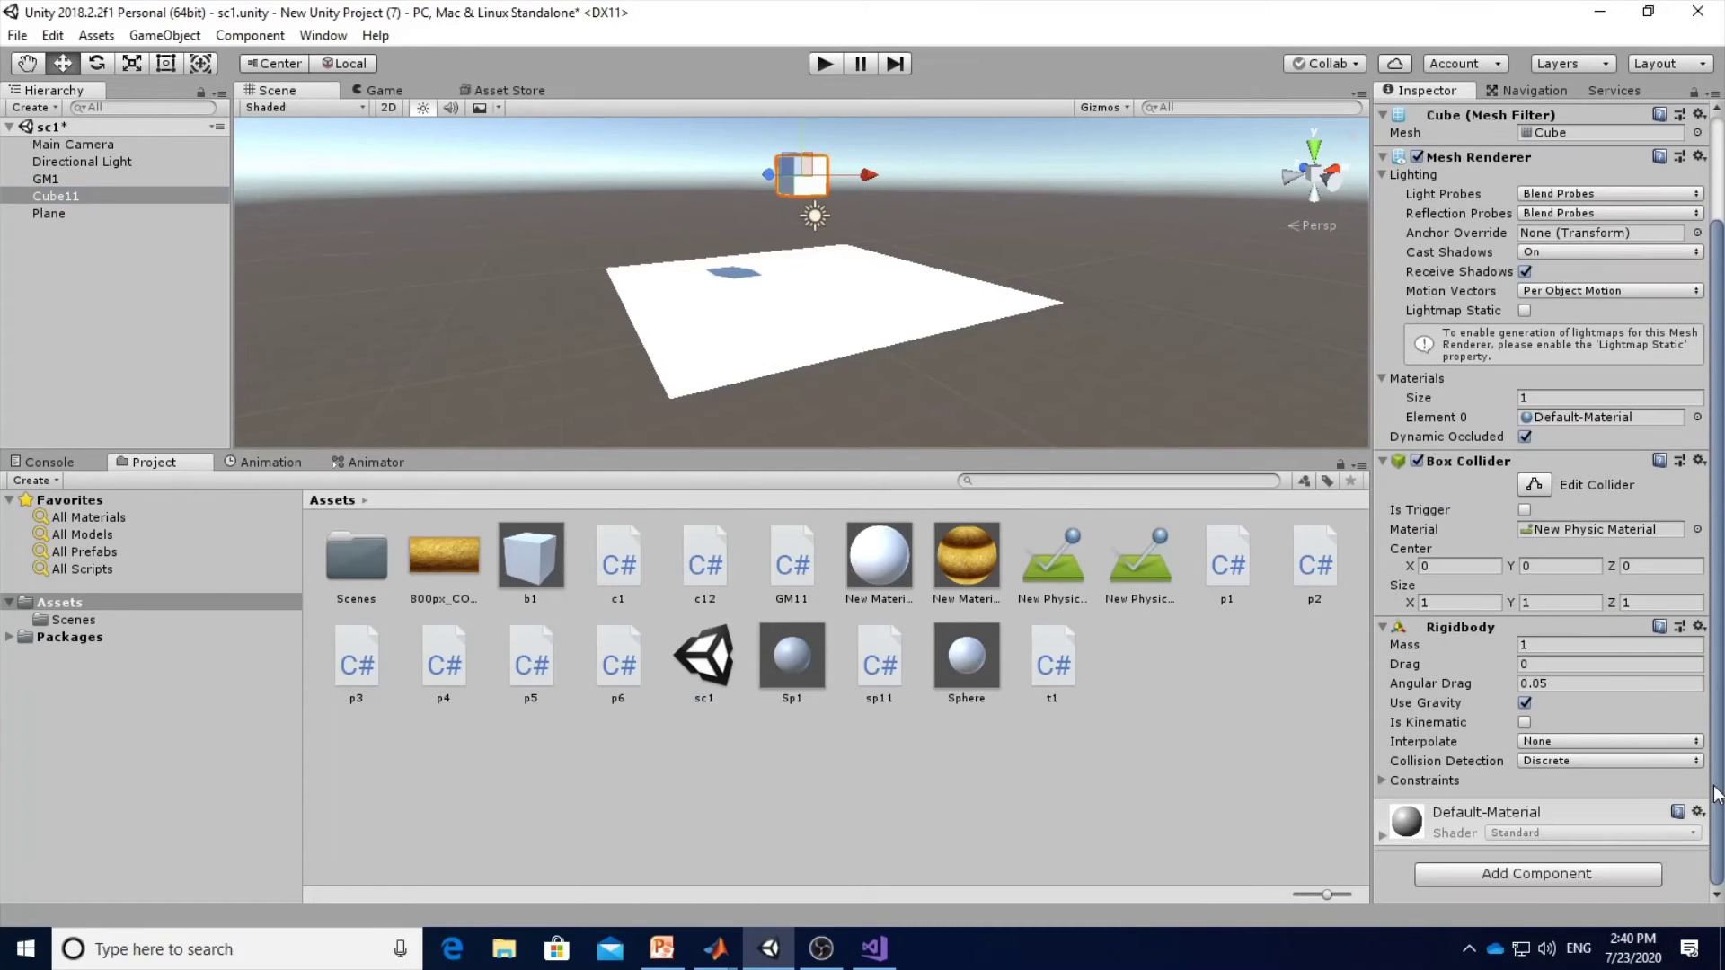
{"action": "left_click", "coordinate": [1493, 878]}
{"action": "scroll", "coordinate": [1527, 737], "scroll_direction": "down", "scroll_amount": 3}
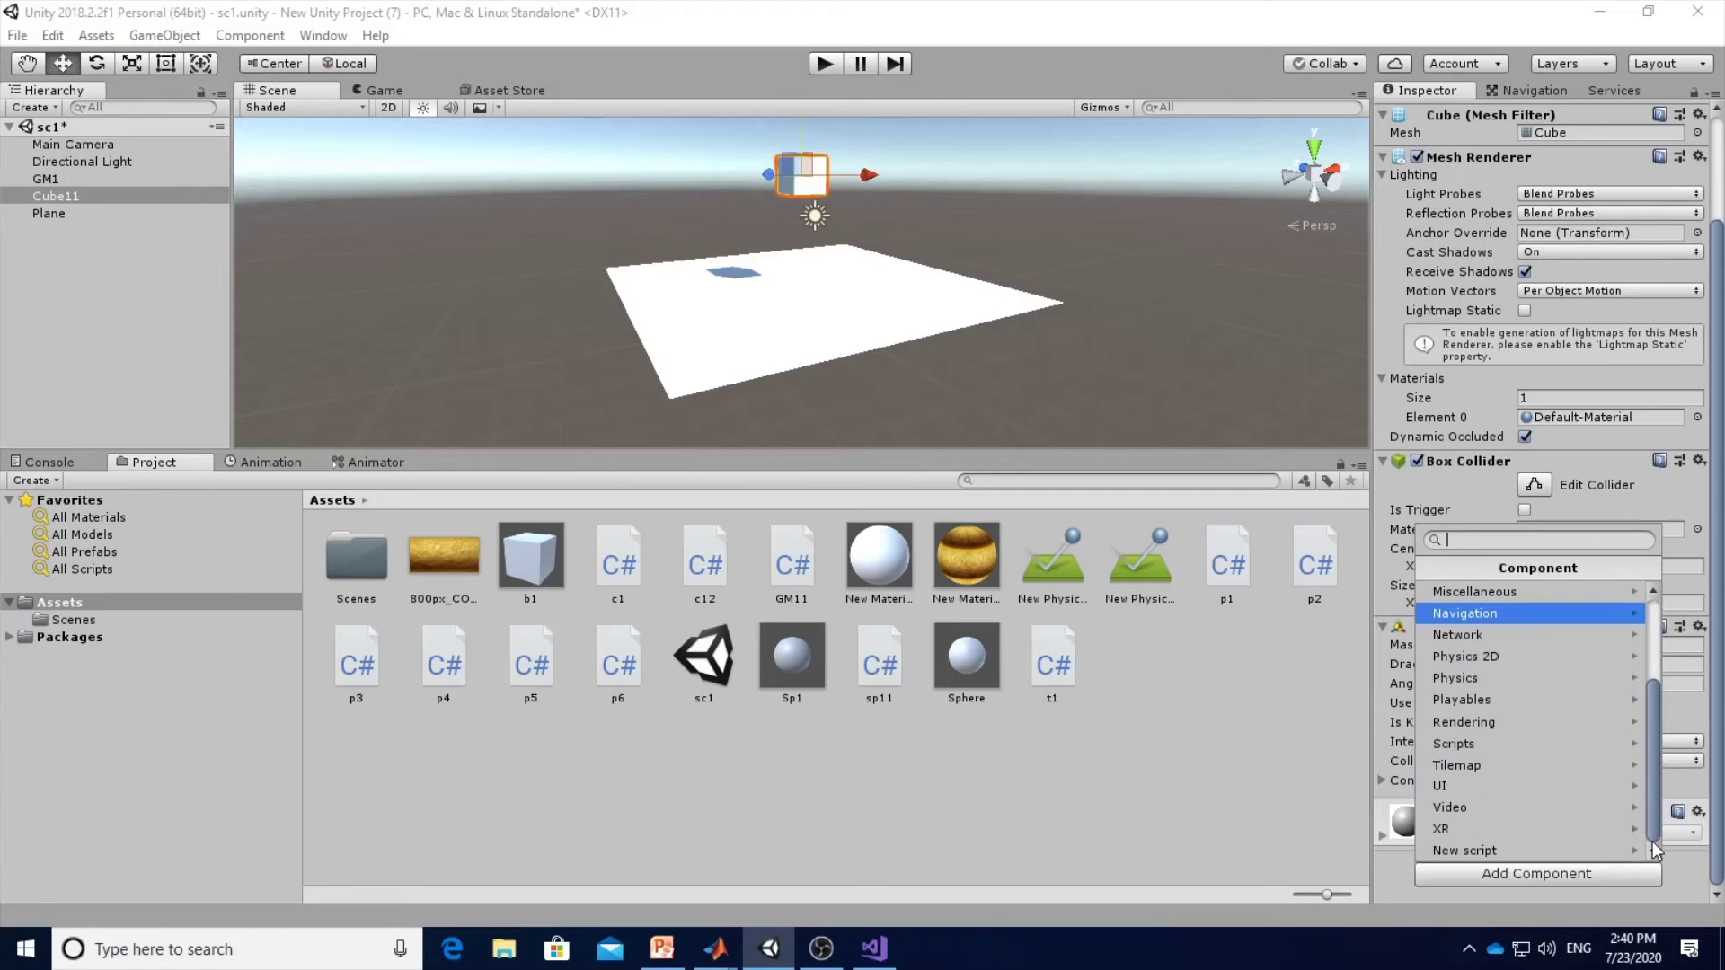
{"action": "left_click", "coordinate": [1509, 854]}
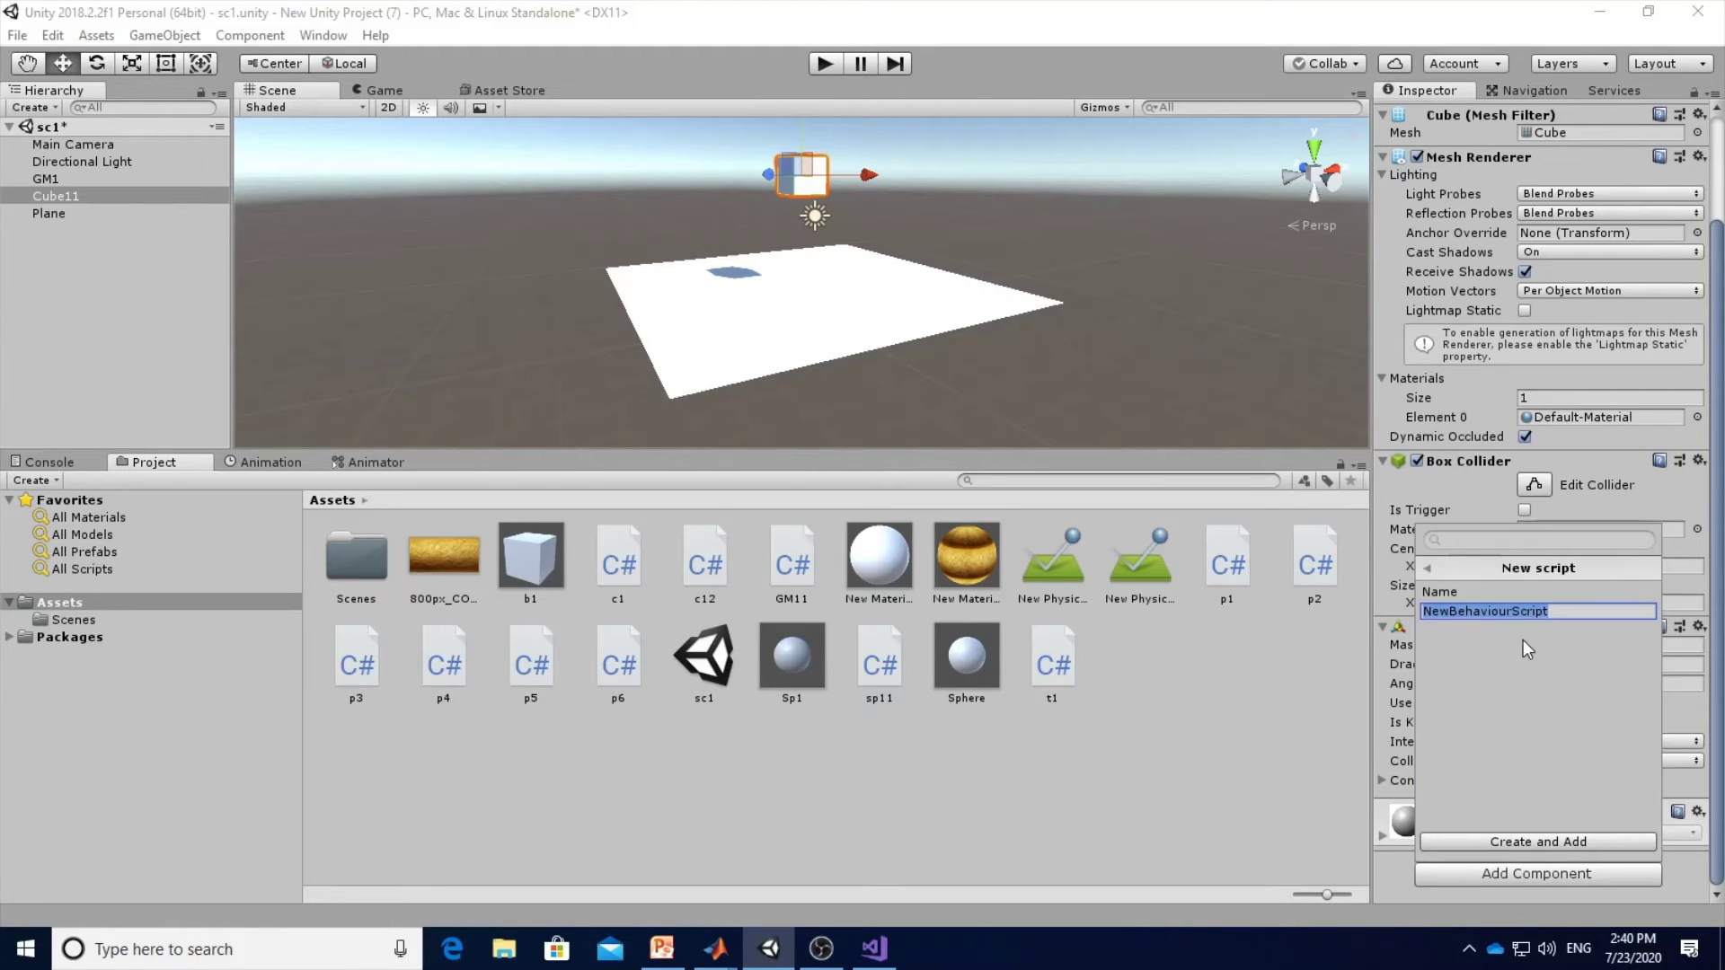
{"action": "type", "text": "cub"}
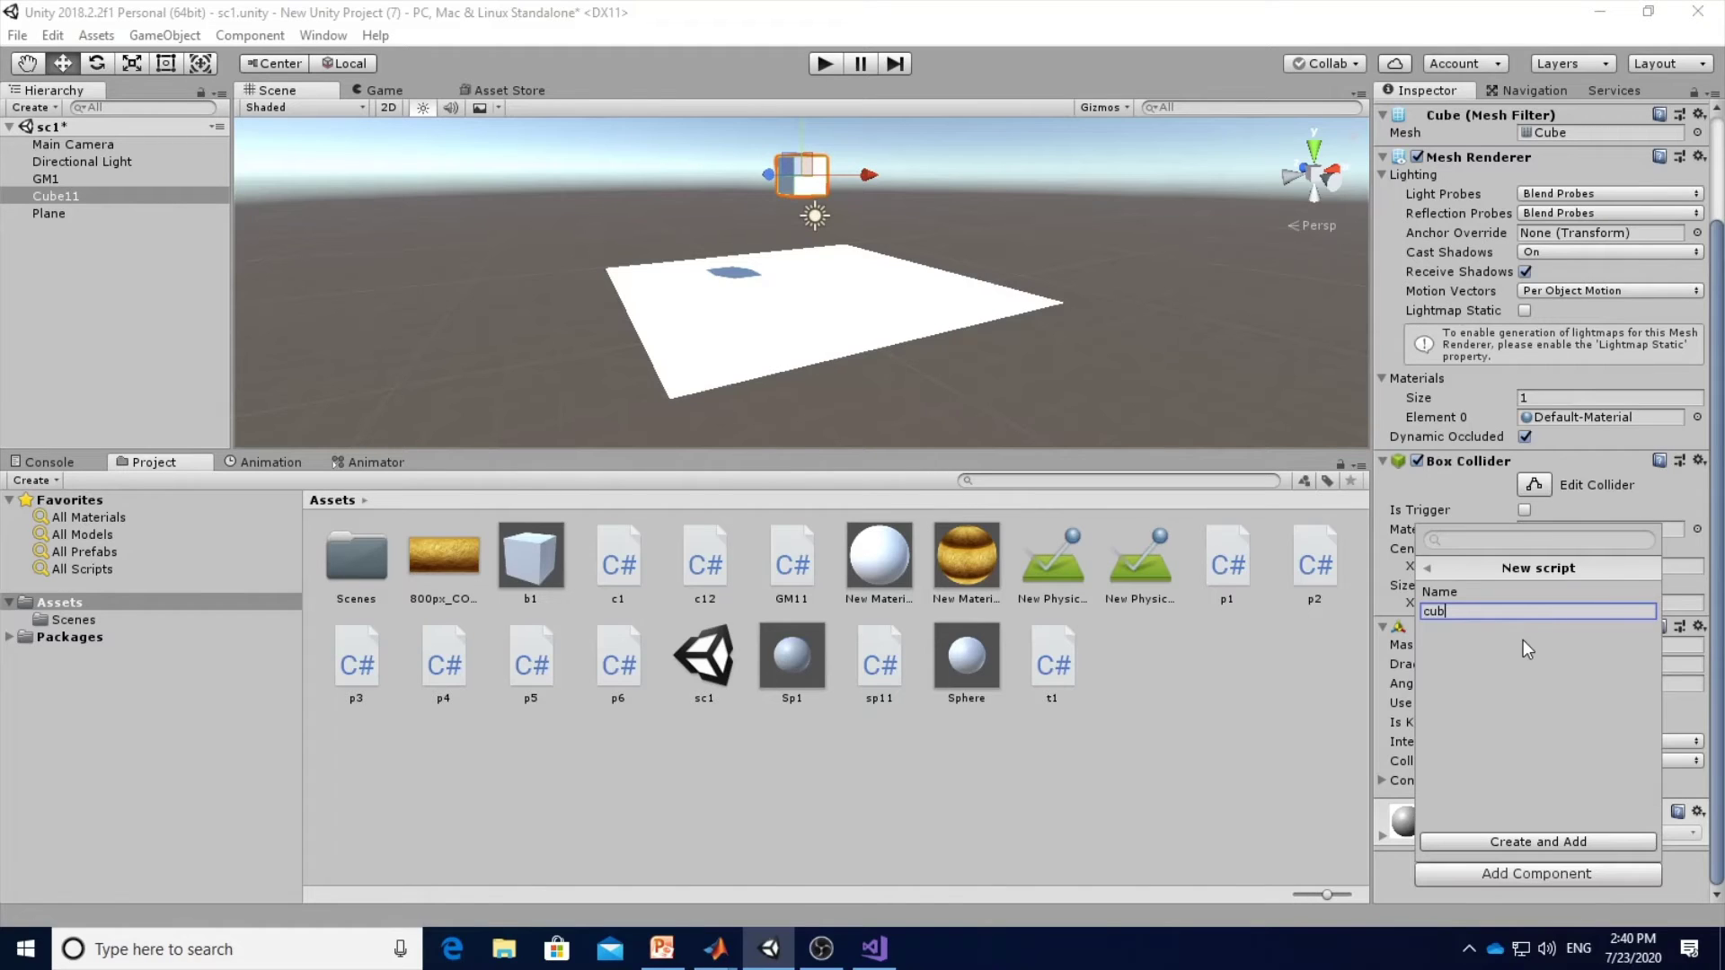
{"action": "type", "text": "11"}
{"action": "left_click", "coordinate": [1515, 848]}
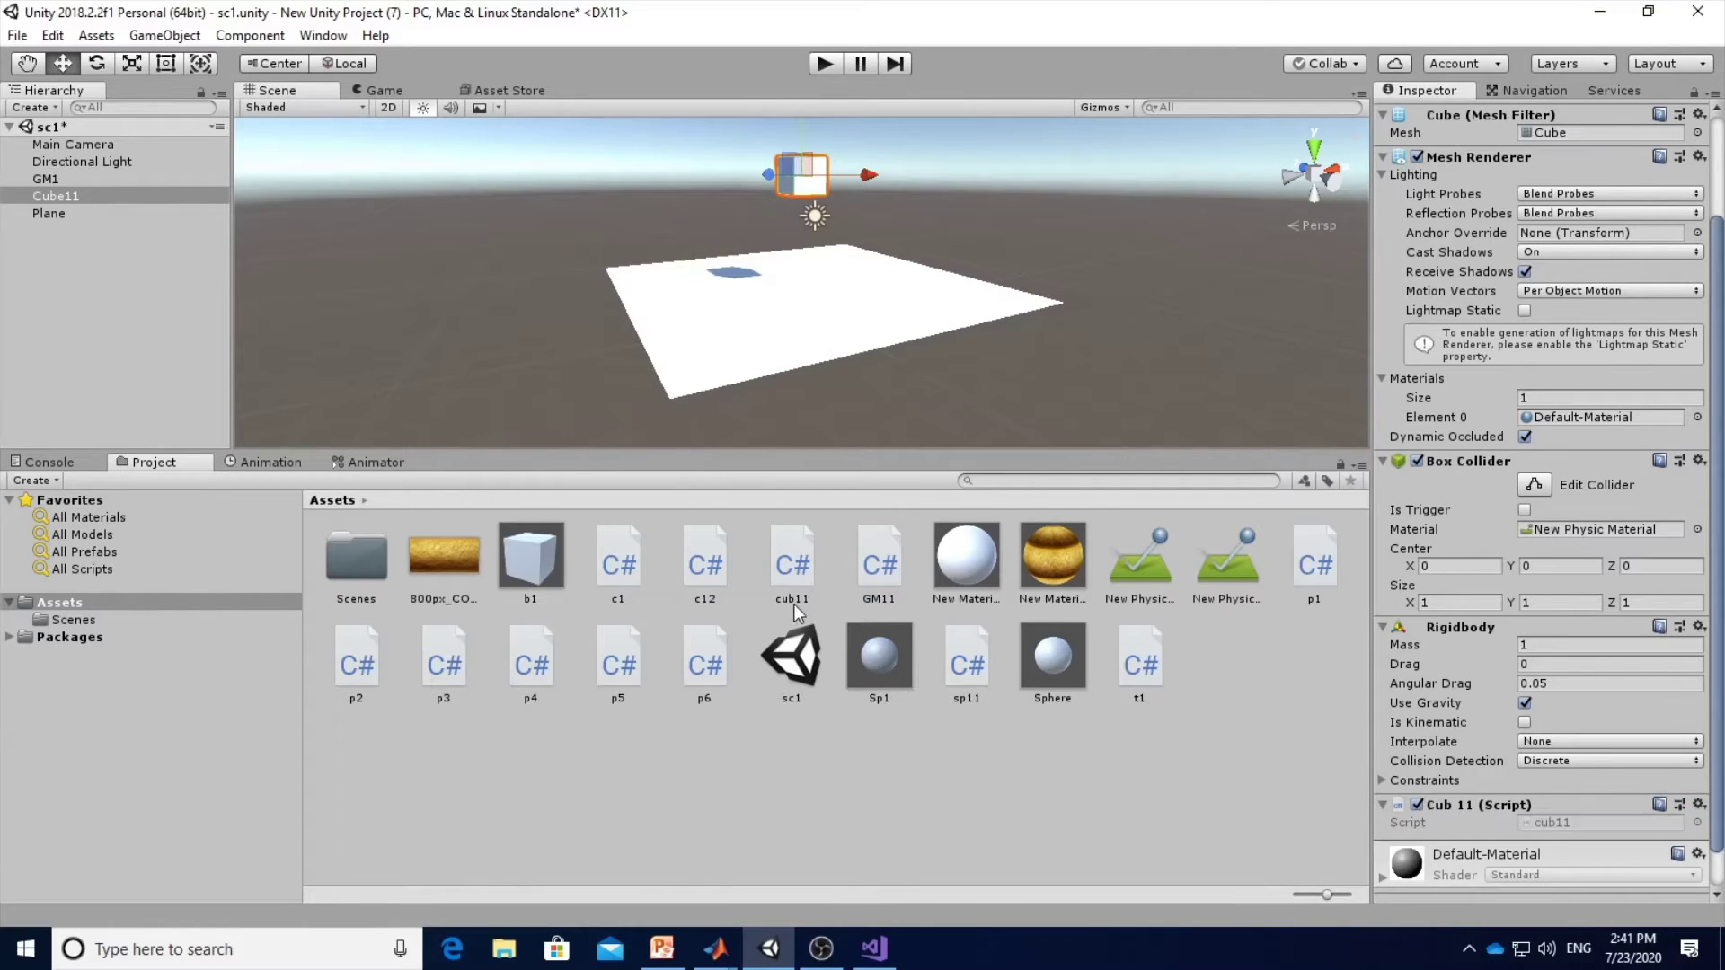
{"action": "double_click", "coordinate": [792, 582]}
{"action": "left_click", "coordinate": [792, 541]}
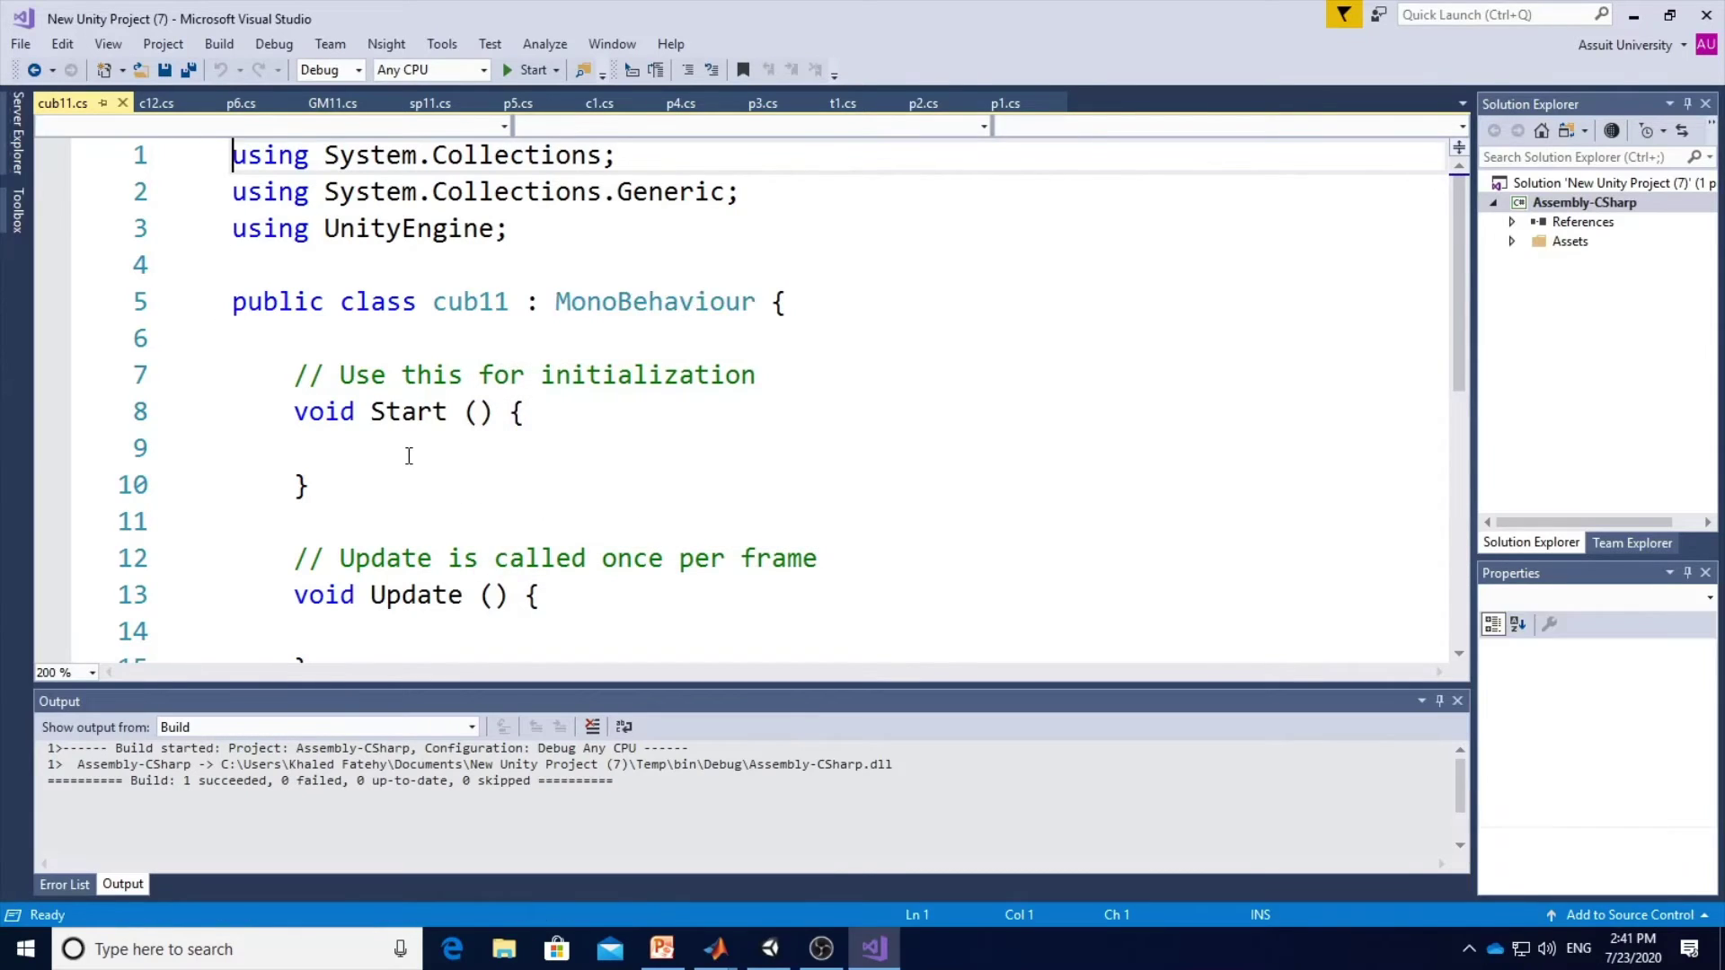
Paste the OnMouseEnter, OnMouseExit and OnMouseDown Debug.Log handlers into cub11, then save and build.
{"action": "left_click", "coordinate": [339, 338]}
{"action": "key", "text": "ctrl+v"}
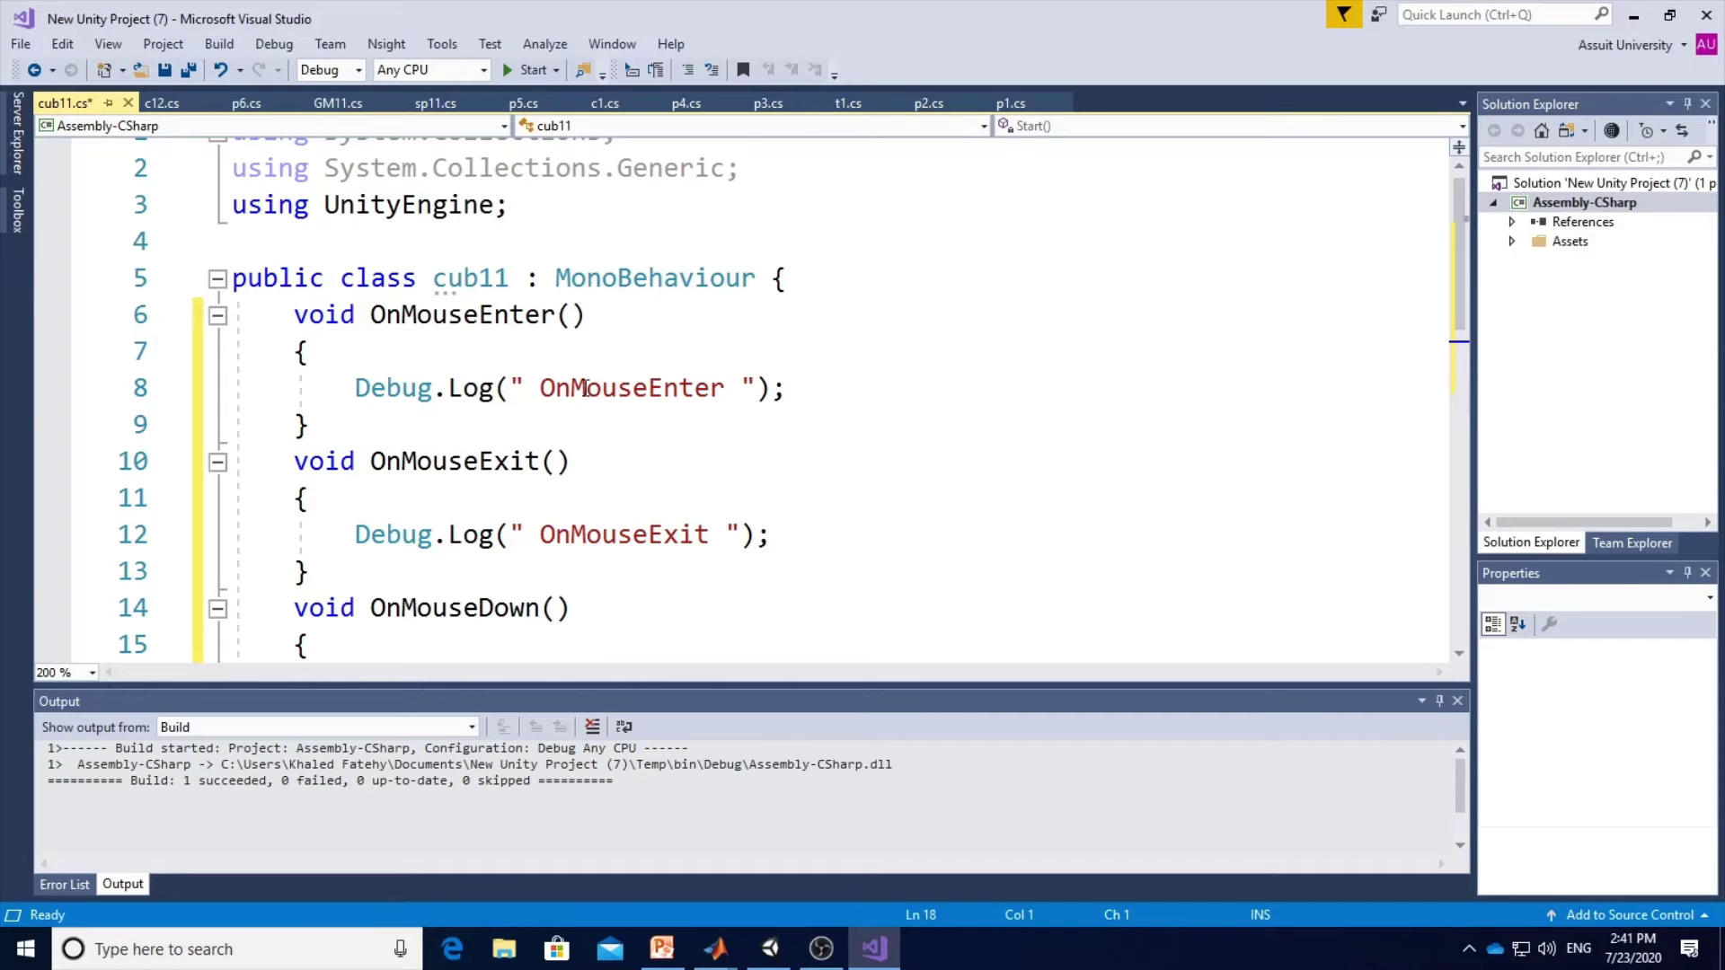
{"action": "left_click", "coordinate": [600, 388]}
{"action": "scroll", "coordinate": [588, 440], "scroll_direction": "down", "scroll_amount": 1}
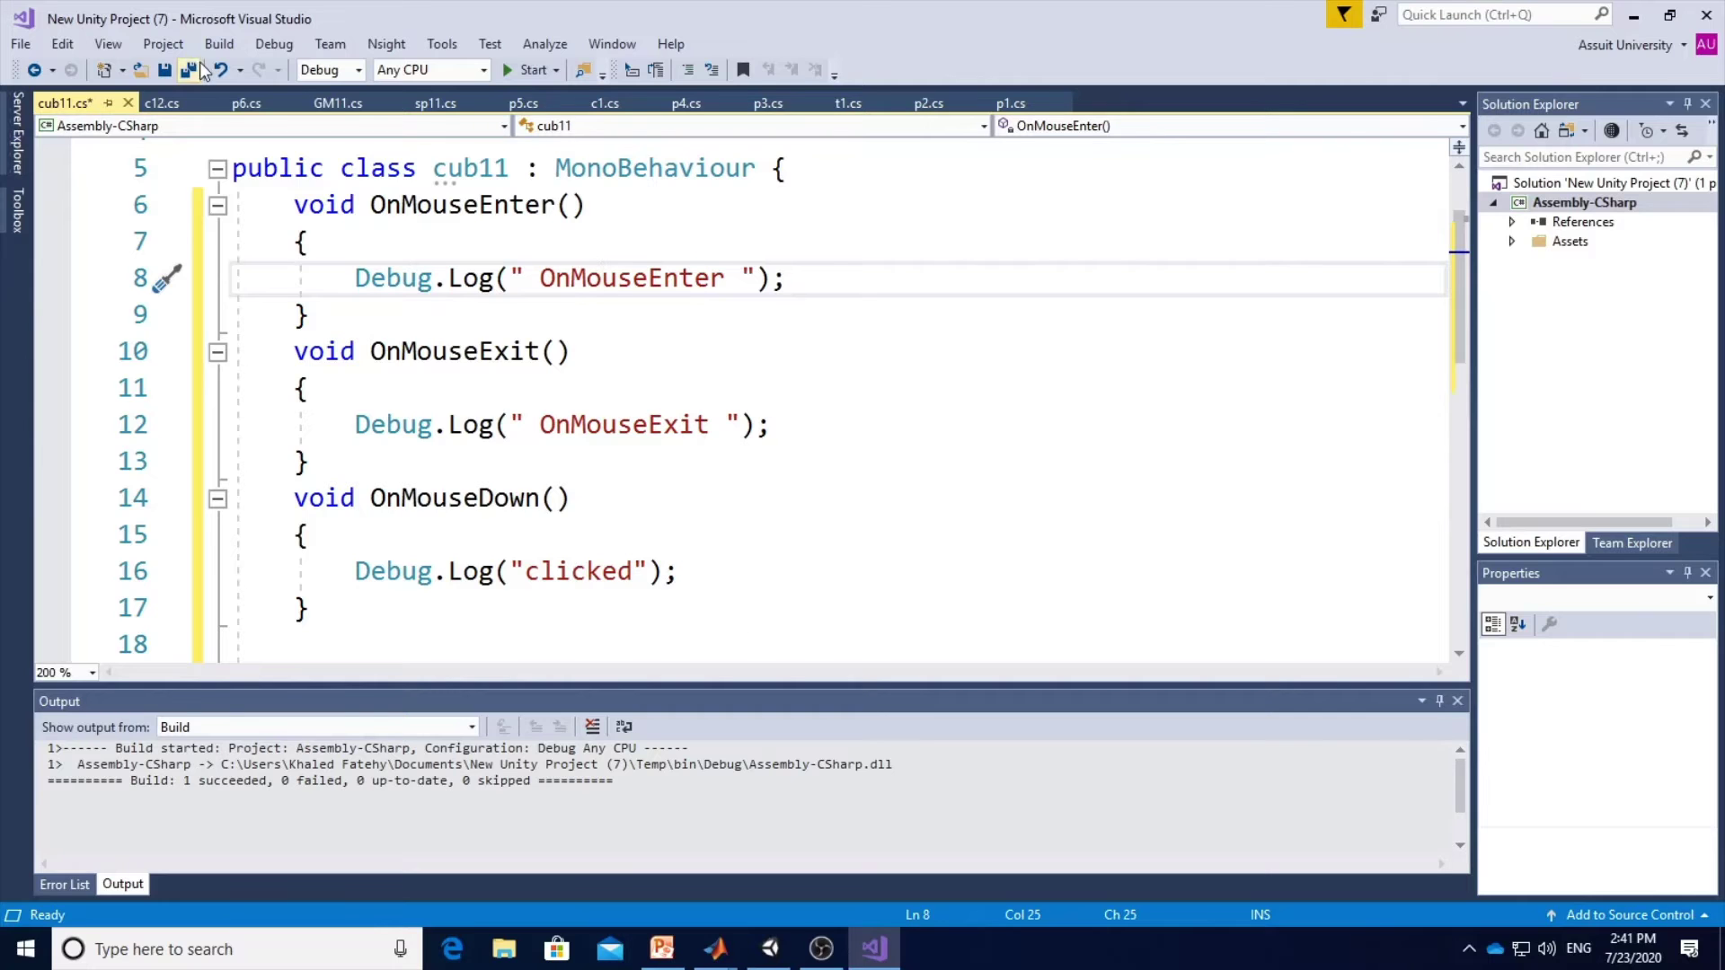
{"action": "left_click", "coordinate": [221, 45]}
{"action": "left_click", "coordinate": [235, 63]}
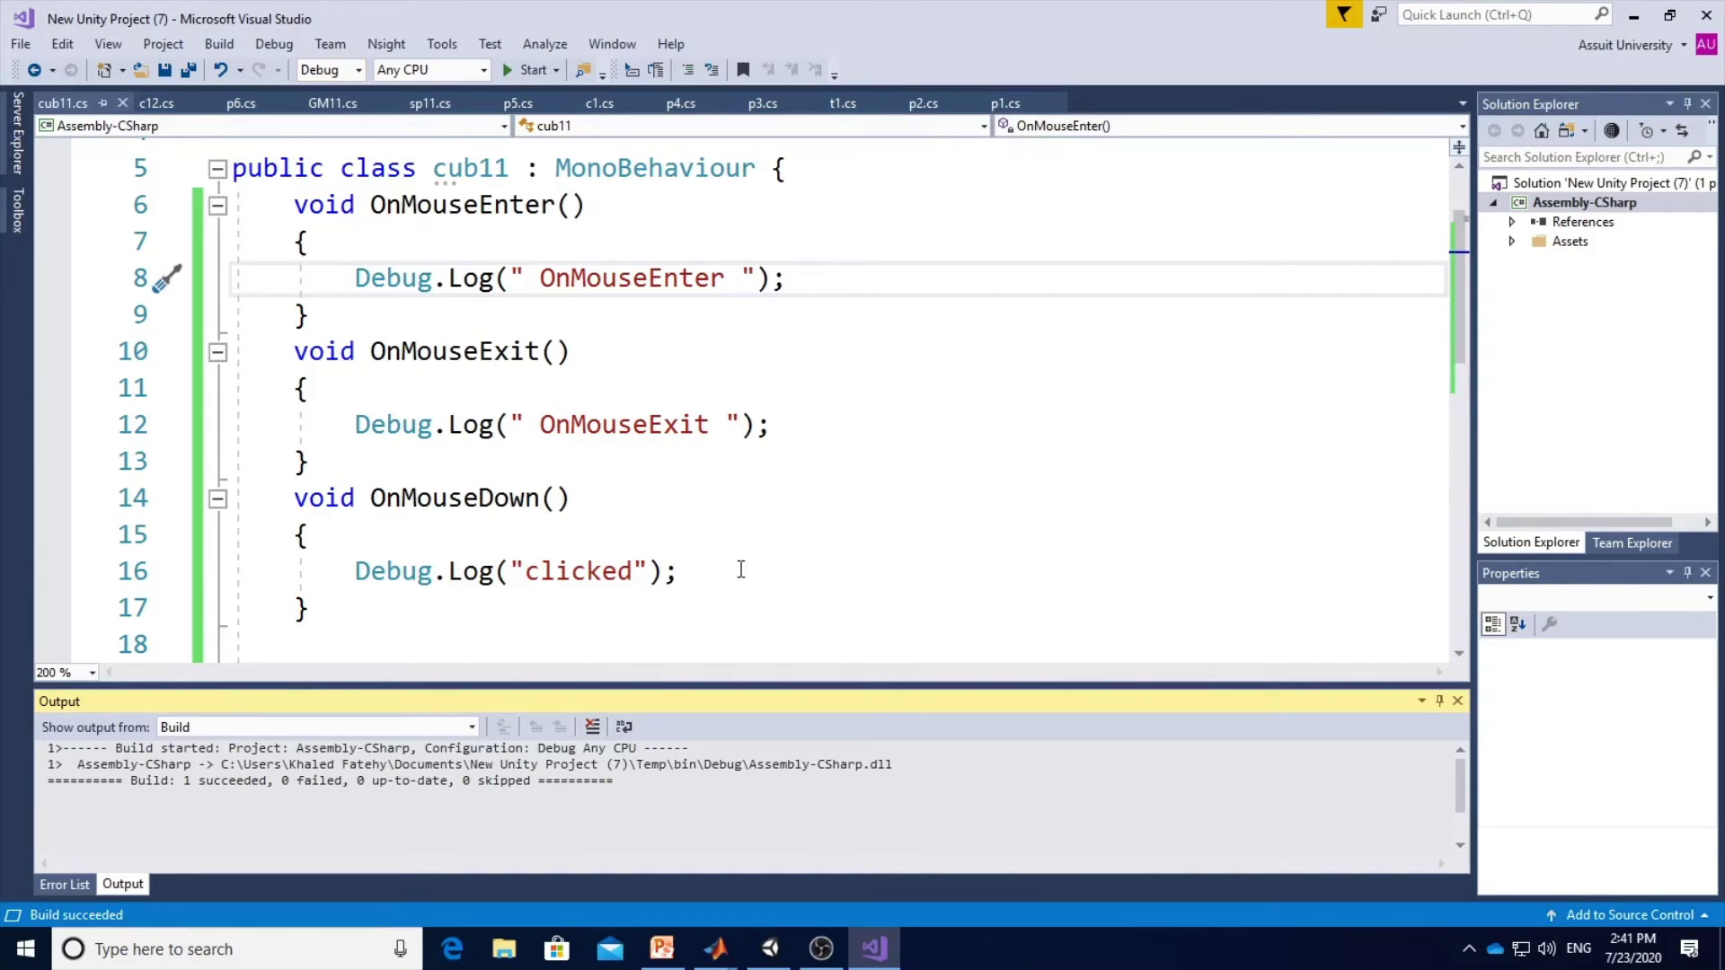
{"action": "left_click", "coordinate": [770, 949]}
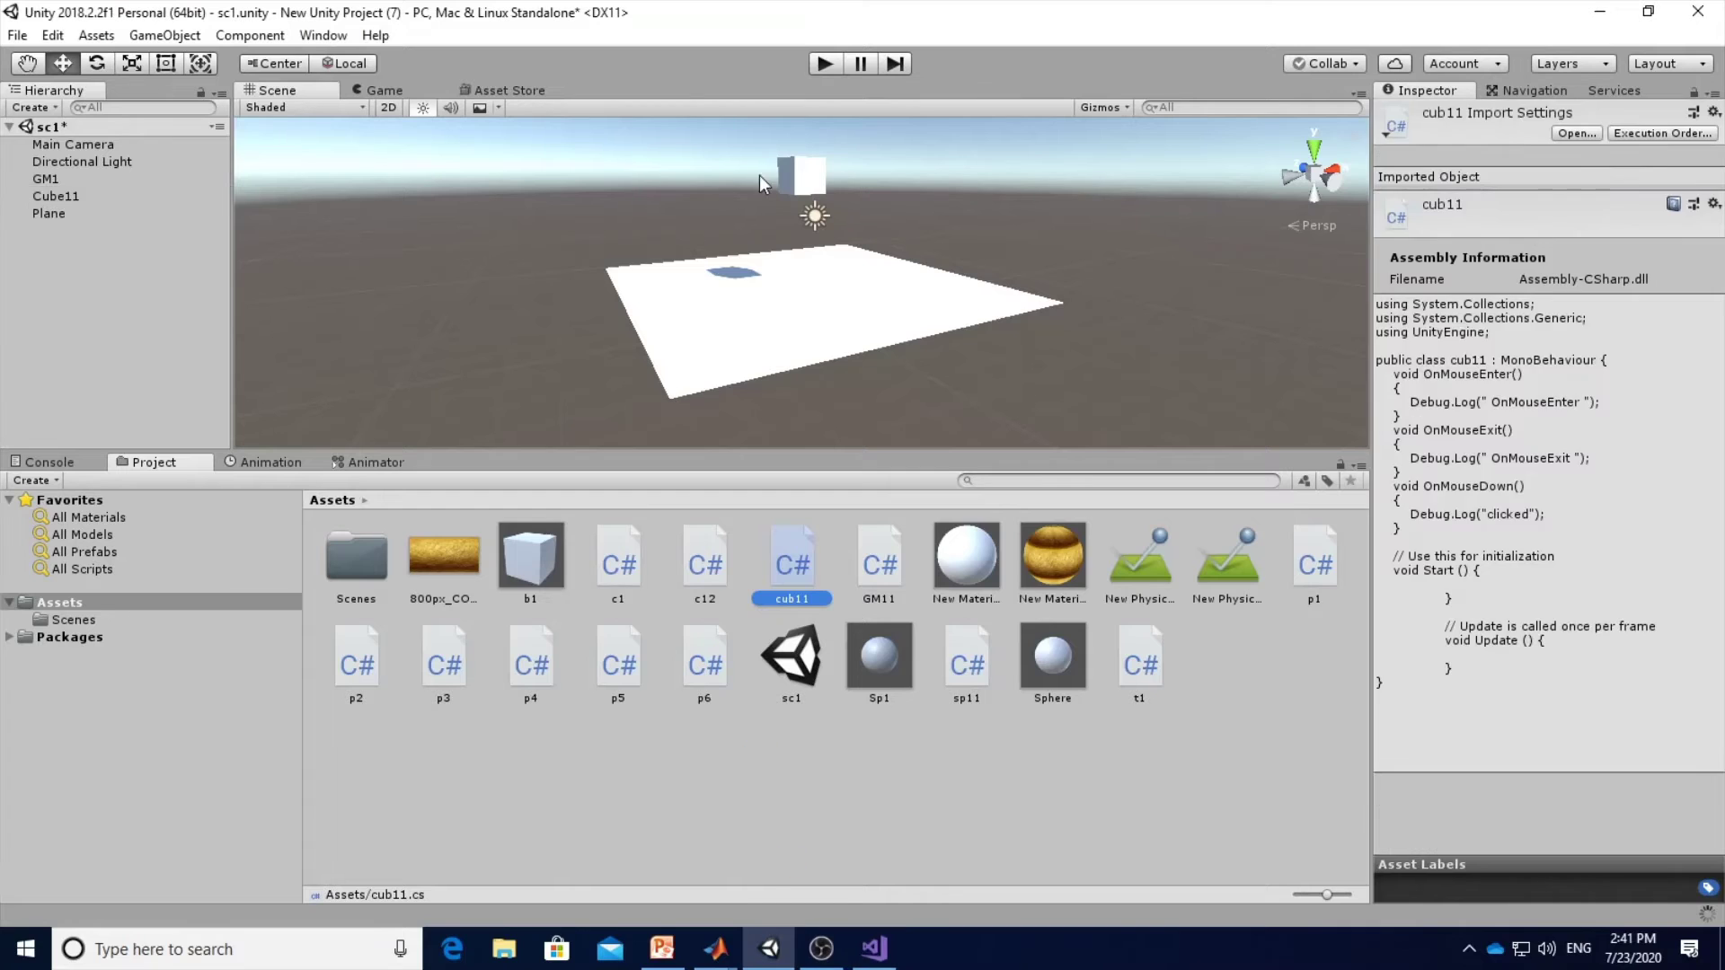
With the Console showing, play the scene and click the cube to log its messages.
{"action": "left_click", "coordinate": [36, 462]}
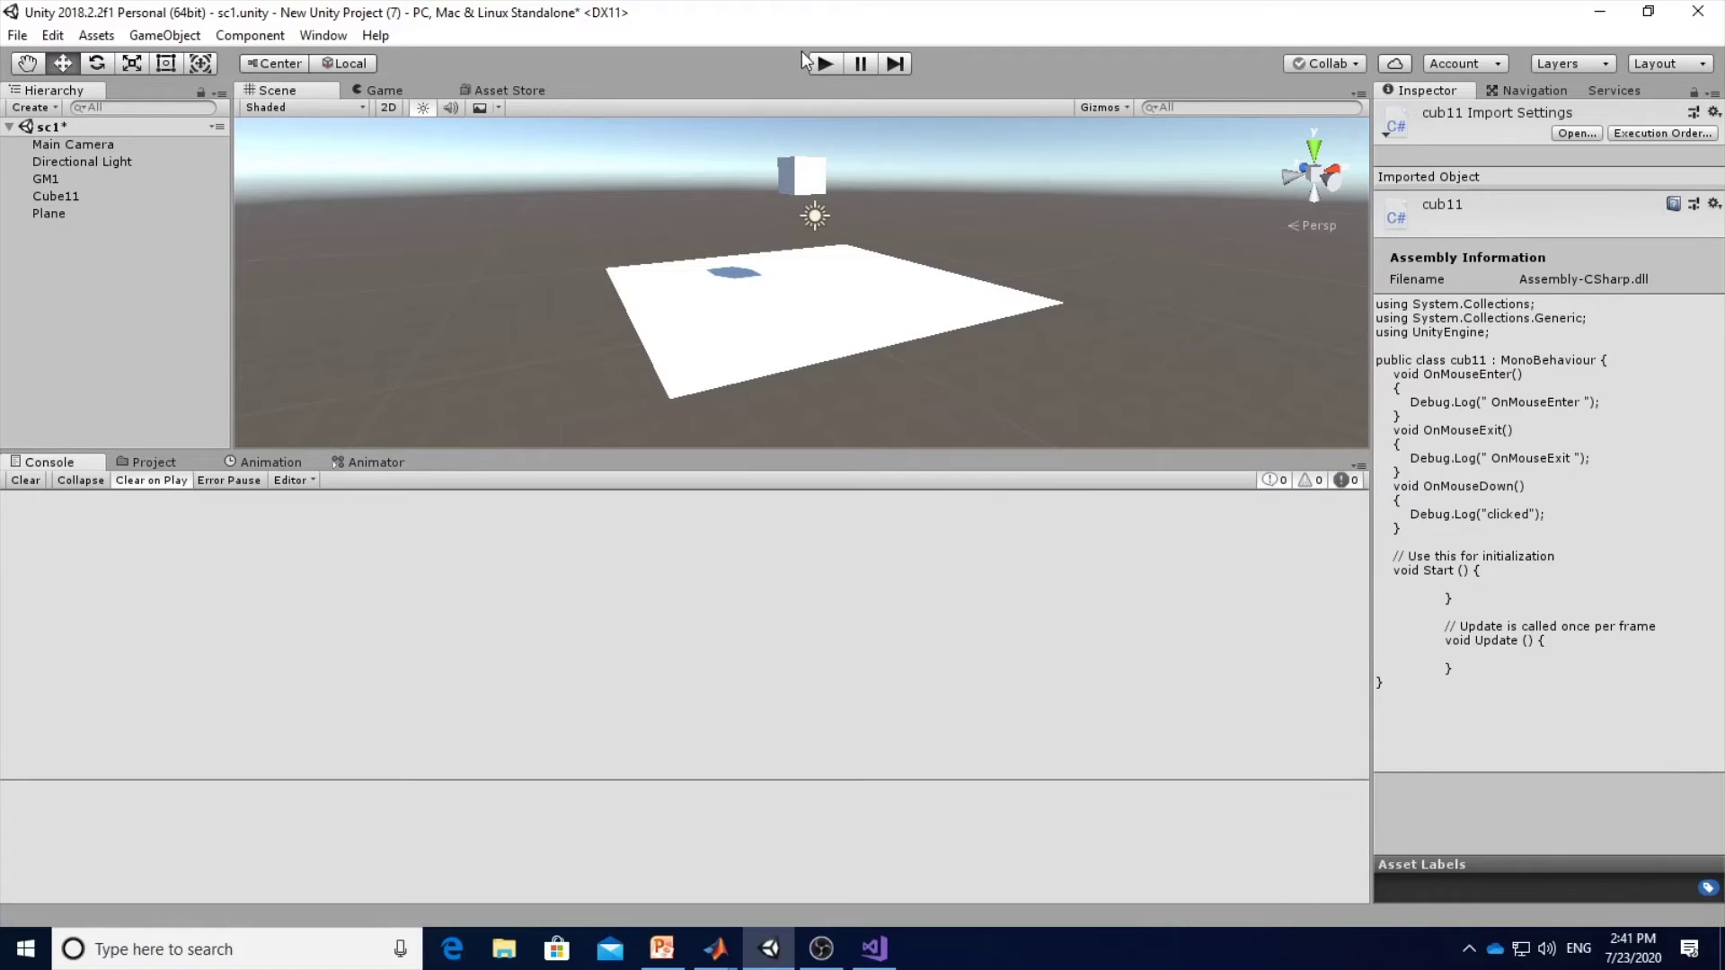
{"action": "left_click", "coordinate": [825, 64]}
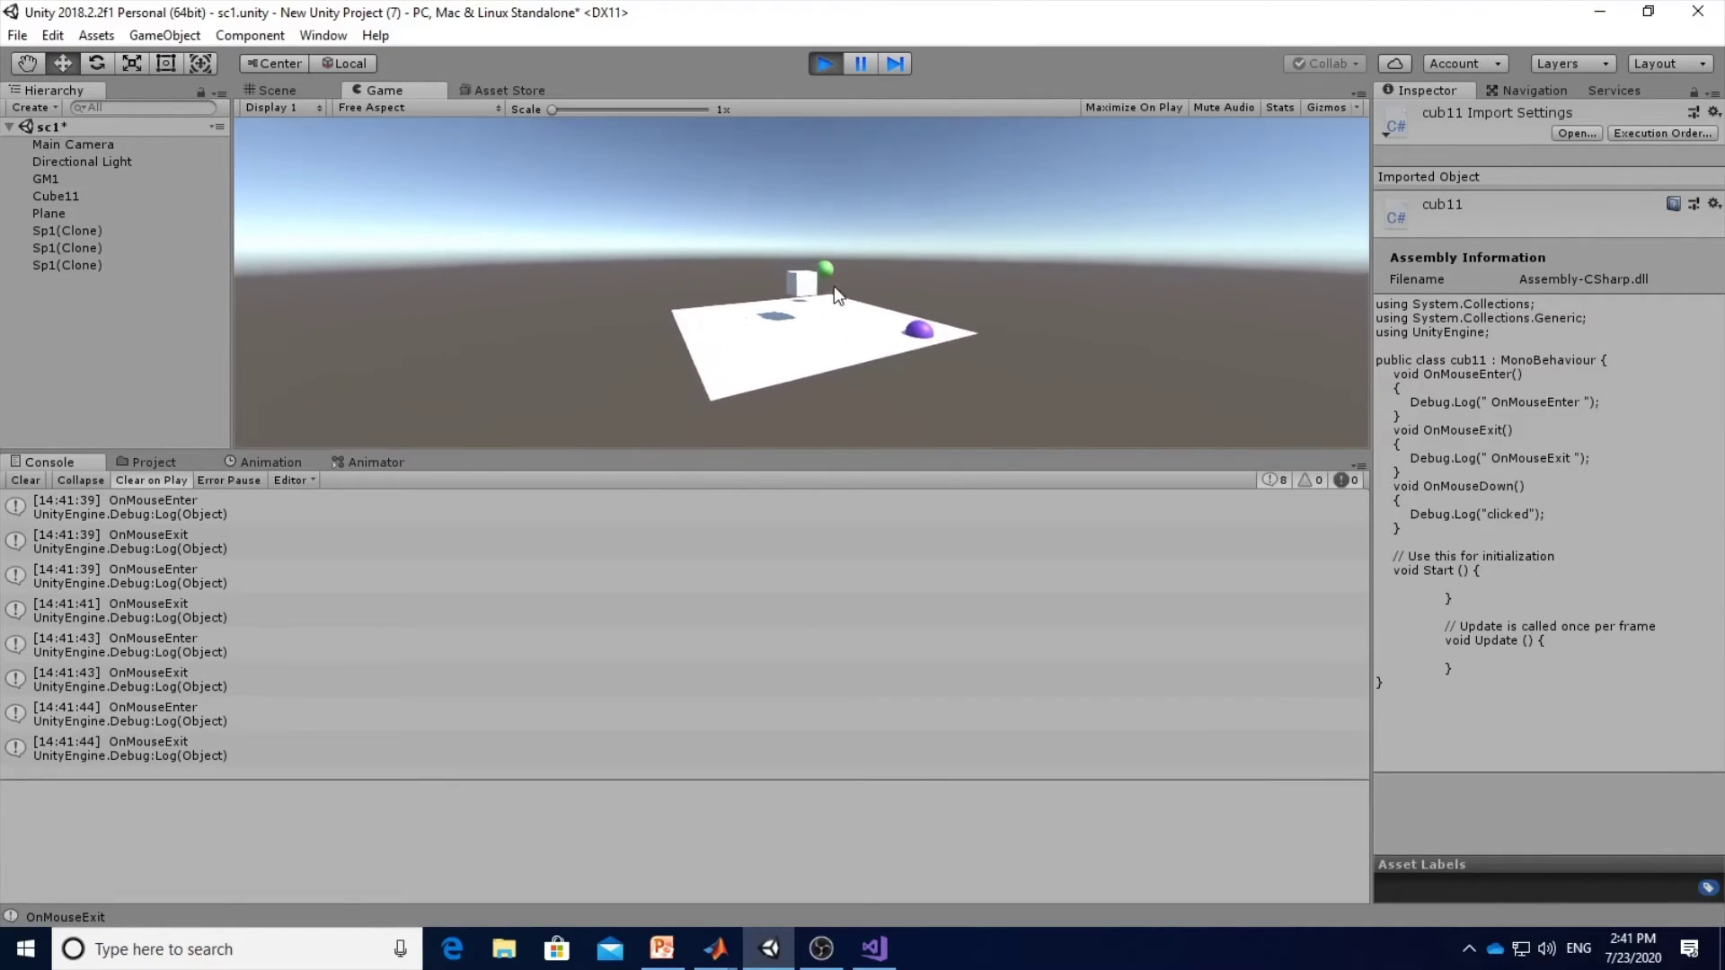
{"action": "left_click", "coordinate": [807, 286]}
{"action": "left_click", "coordinate": [808, 280]}
{"action": "left_click", "coordinate": [807, 279]}
{"action": "left_click", "coordinate": [808, 279]}
{"action": "left_click", "coordinate": [808, 279]}
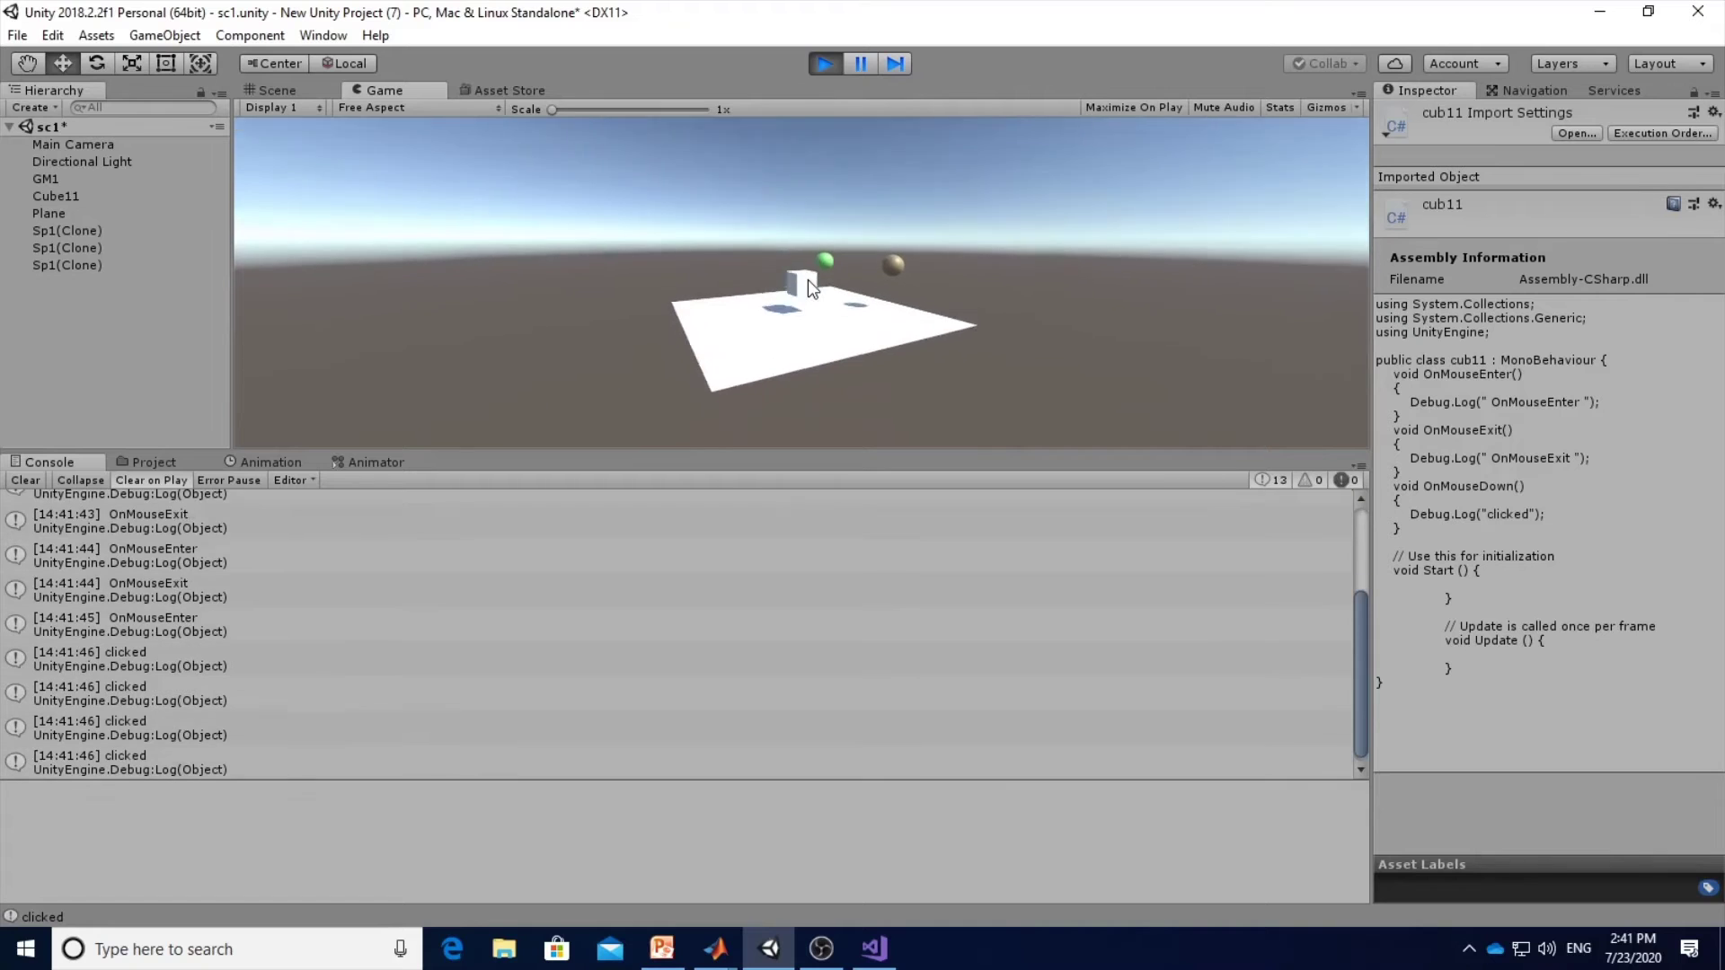
{"action": "left_click", "coordinate": [808, 279]}
Click the cube several more times to log further clicked messages, then stop Play mode.
{"action": "left_click", "coordinate": [807, 280]}
{"action": "left_click", "coordinate": [800, 283]}
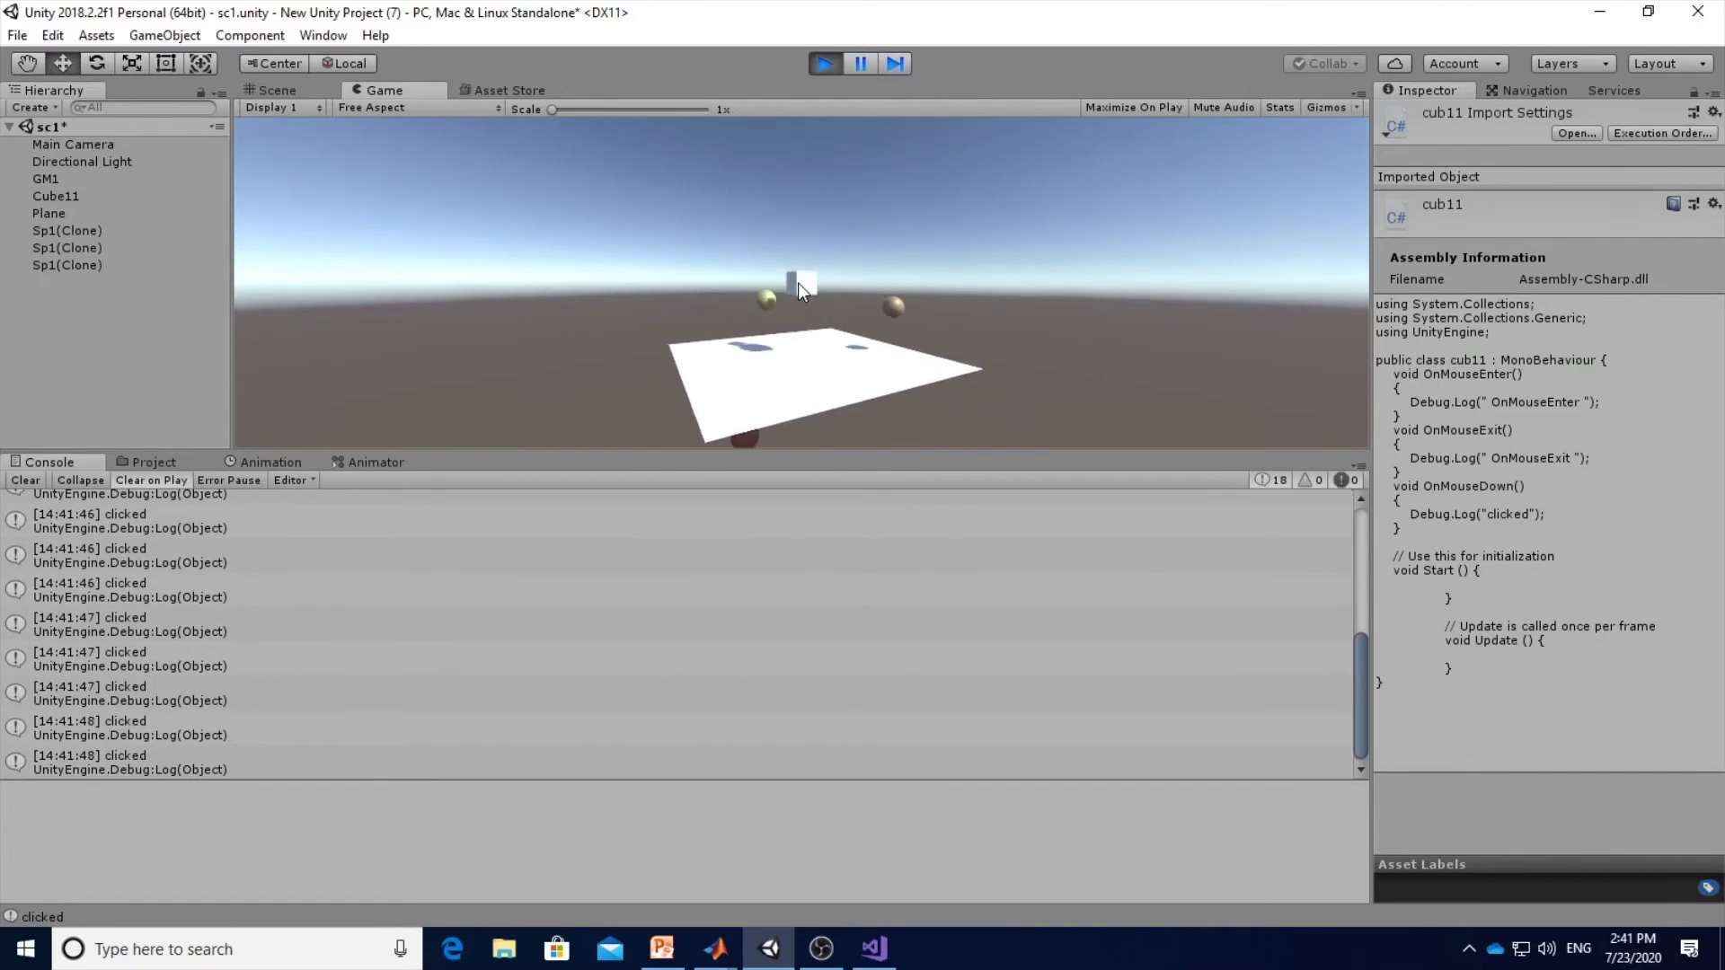
{"action": "left_click", "coordinate": [799, 284]}
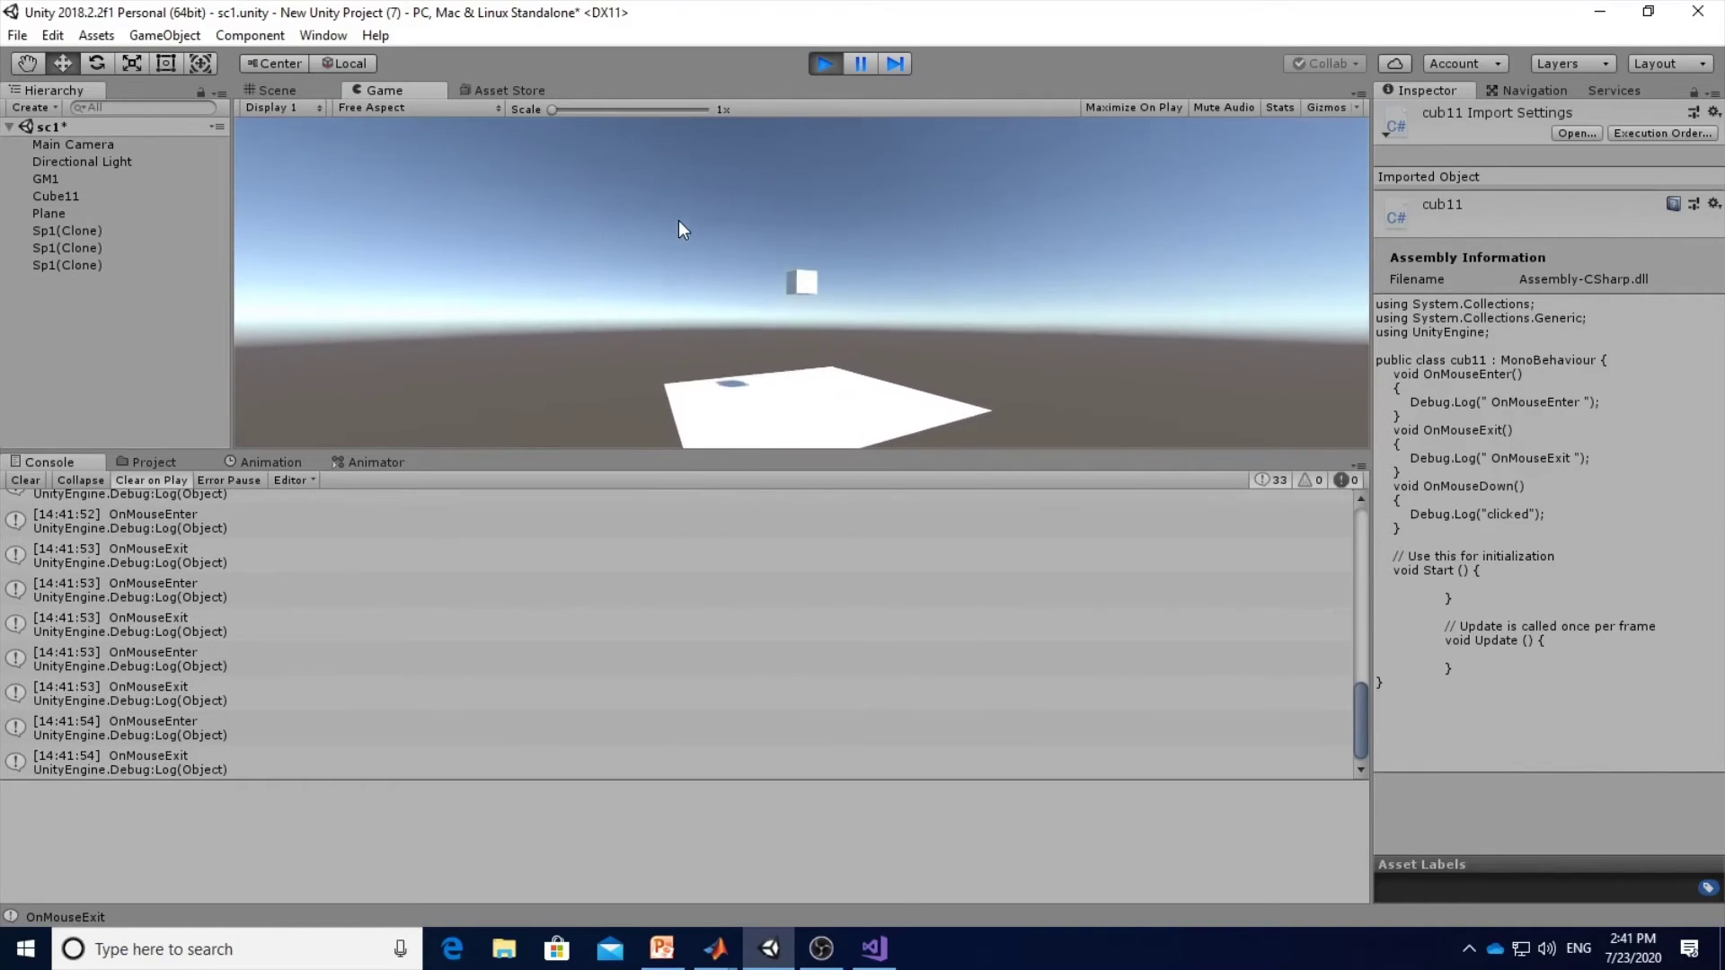
{"action": "left_click", "coordinate": [804, 282]}
{"action": "left_click", "coordinate": [806, 282]}
{"action": "left_click", "coordinate": [806, 282]}
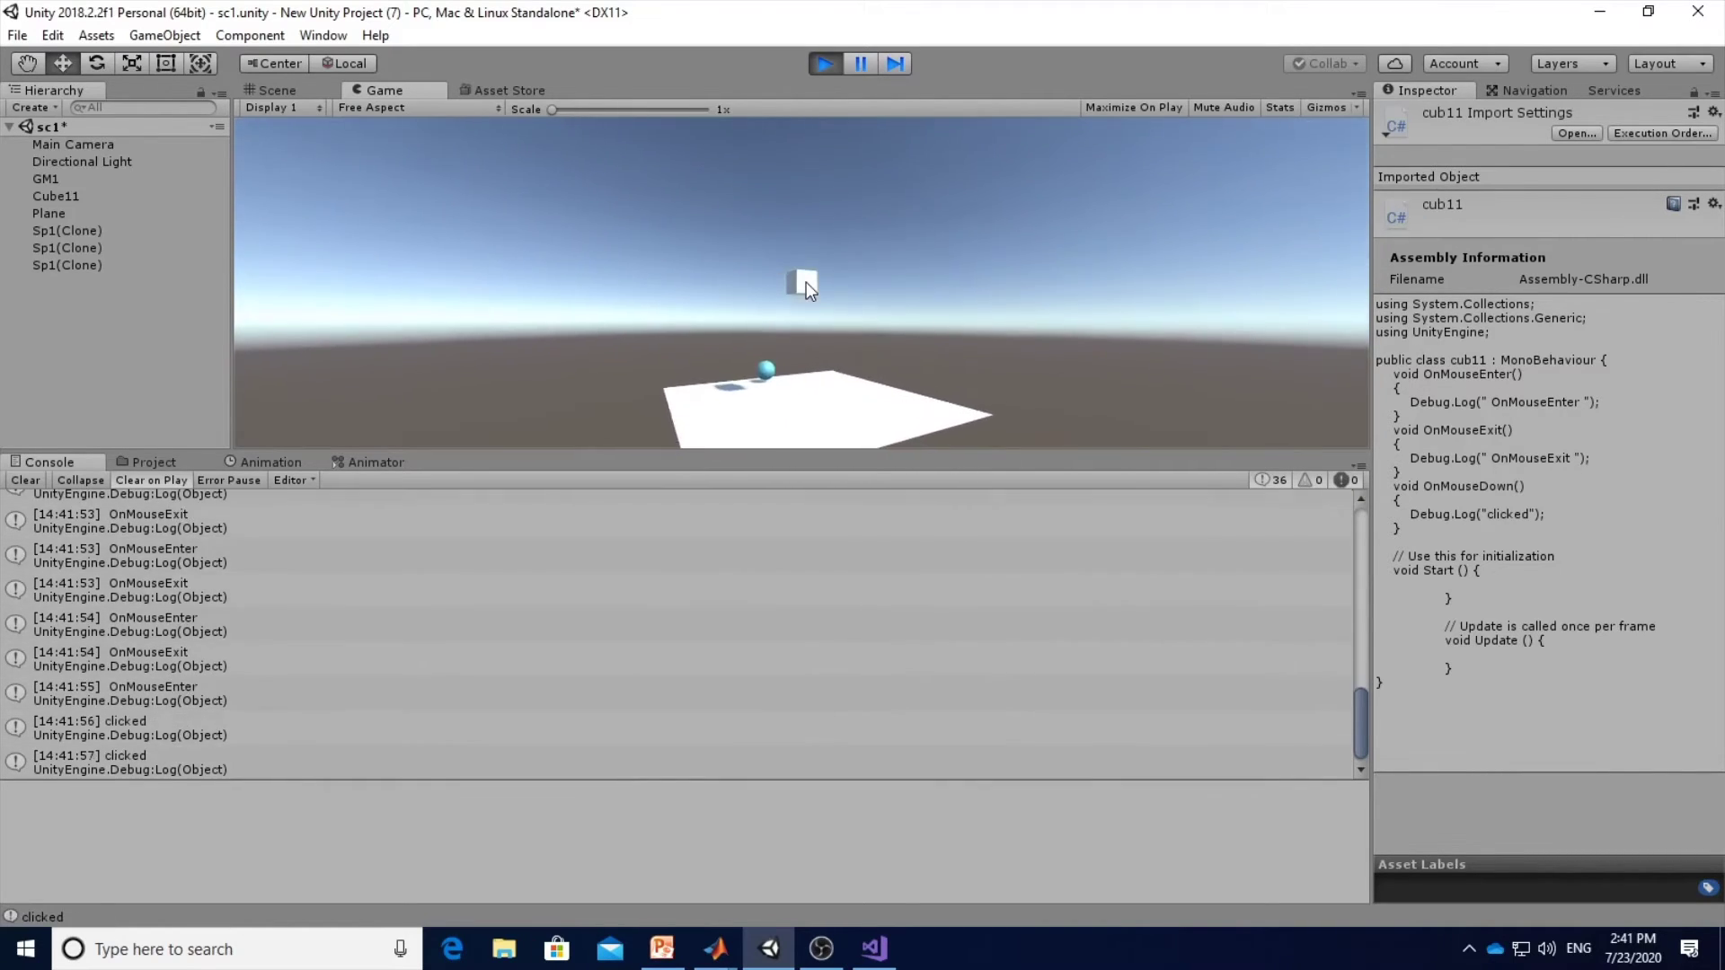
{"action": "left_click", "coordinate": [806, 282]}
{"action": "left_click", "coordinate": [805, 282]}
{"action": "left_click", "coordinate": [806, 282]}
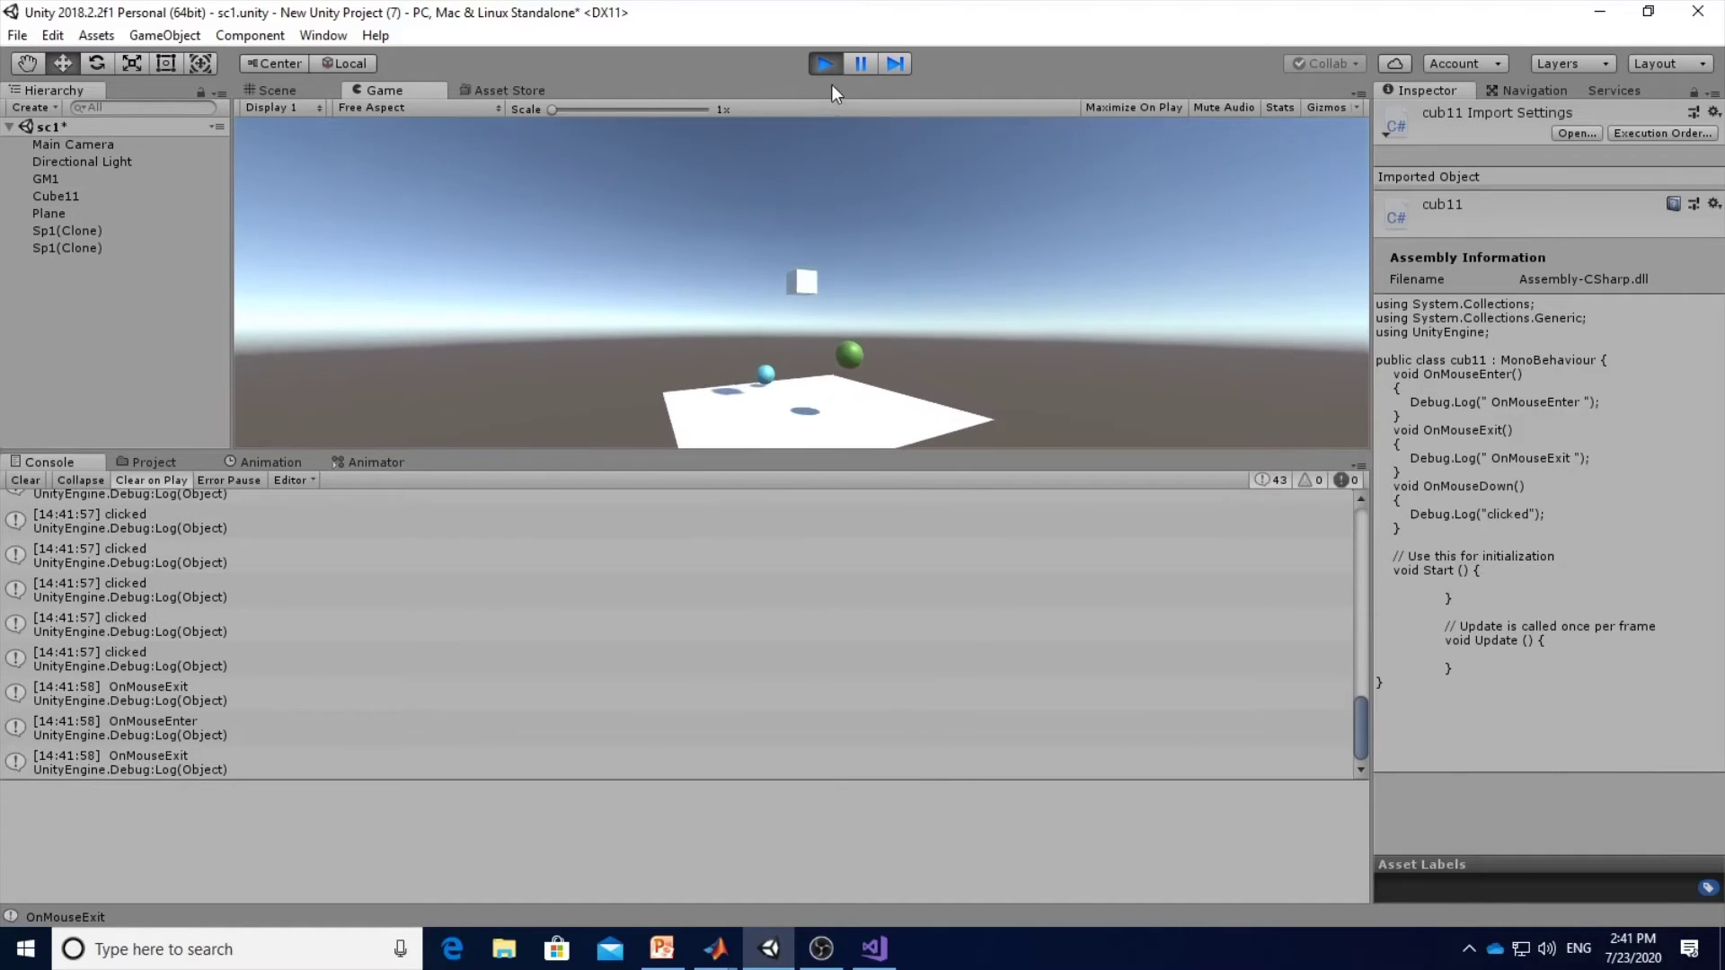
{"action": "left_click", "coordinate": [825, 62]}
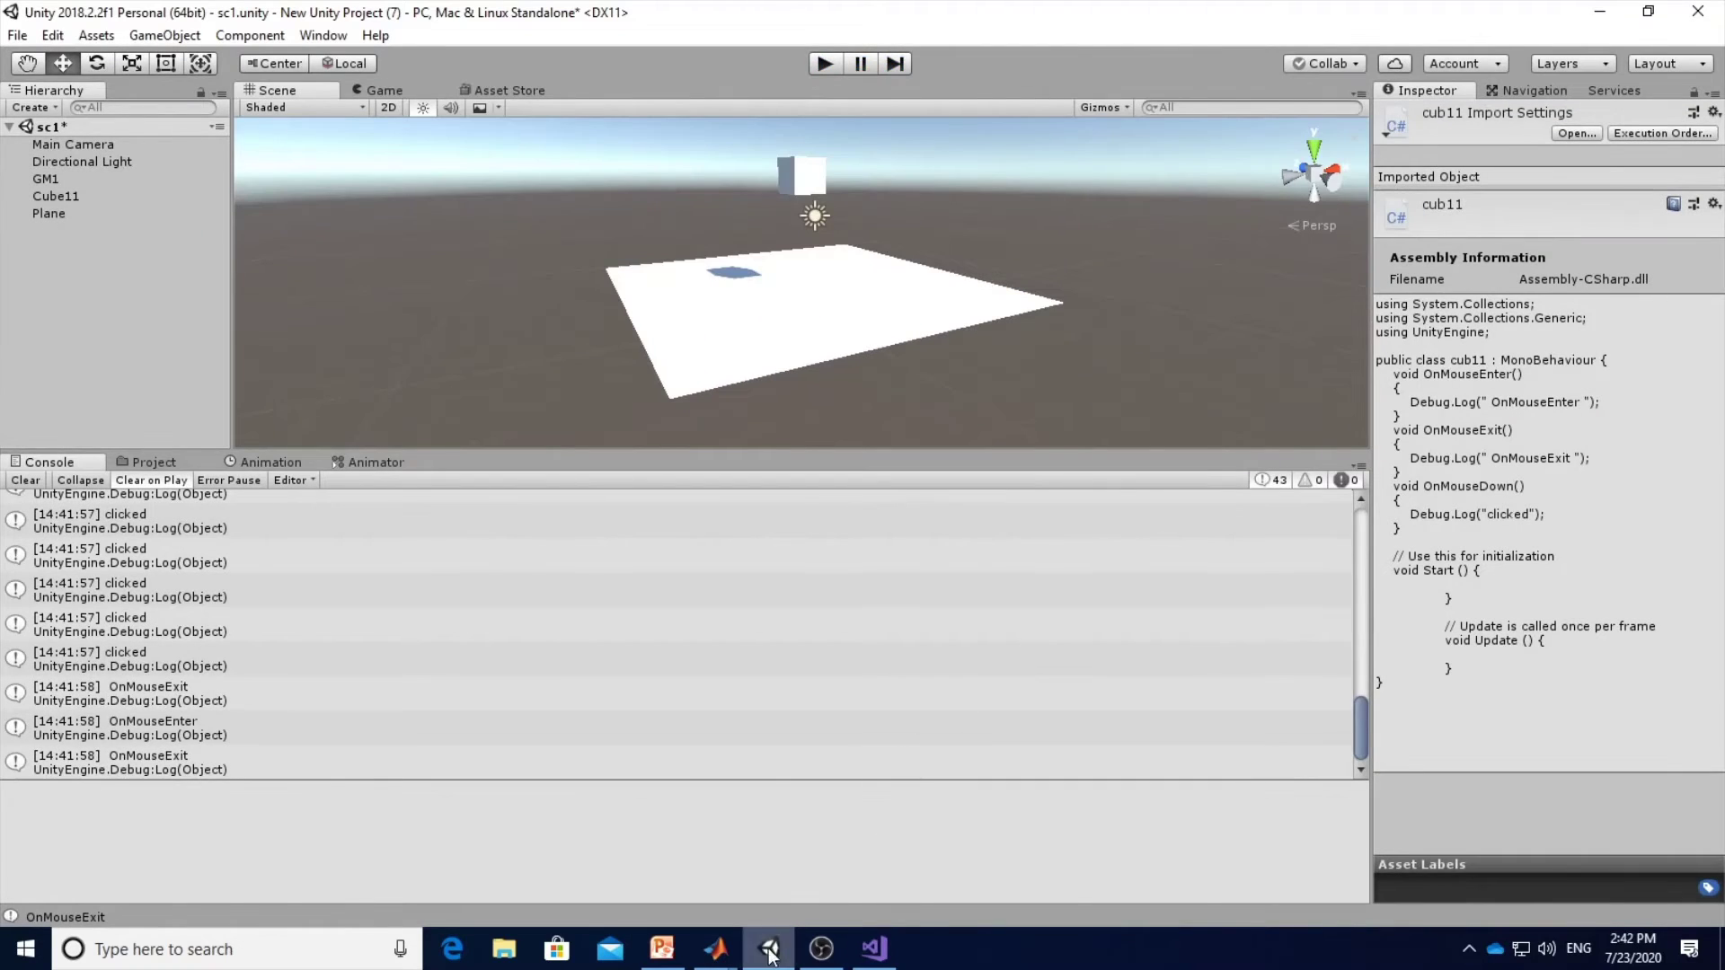
{"action": "left_click", "coordinate": [666, 952]}
Select the 'public bool paused = false;' line in the slide's code box.
{"action": "left_click", "coordinate": [777, 528]}
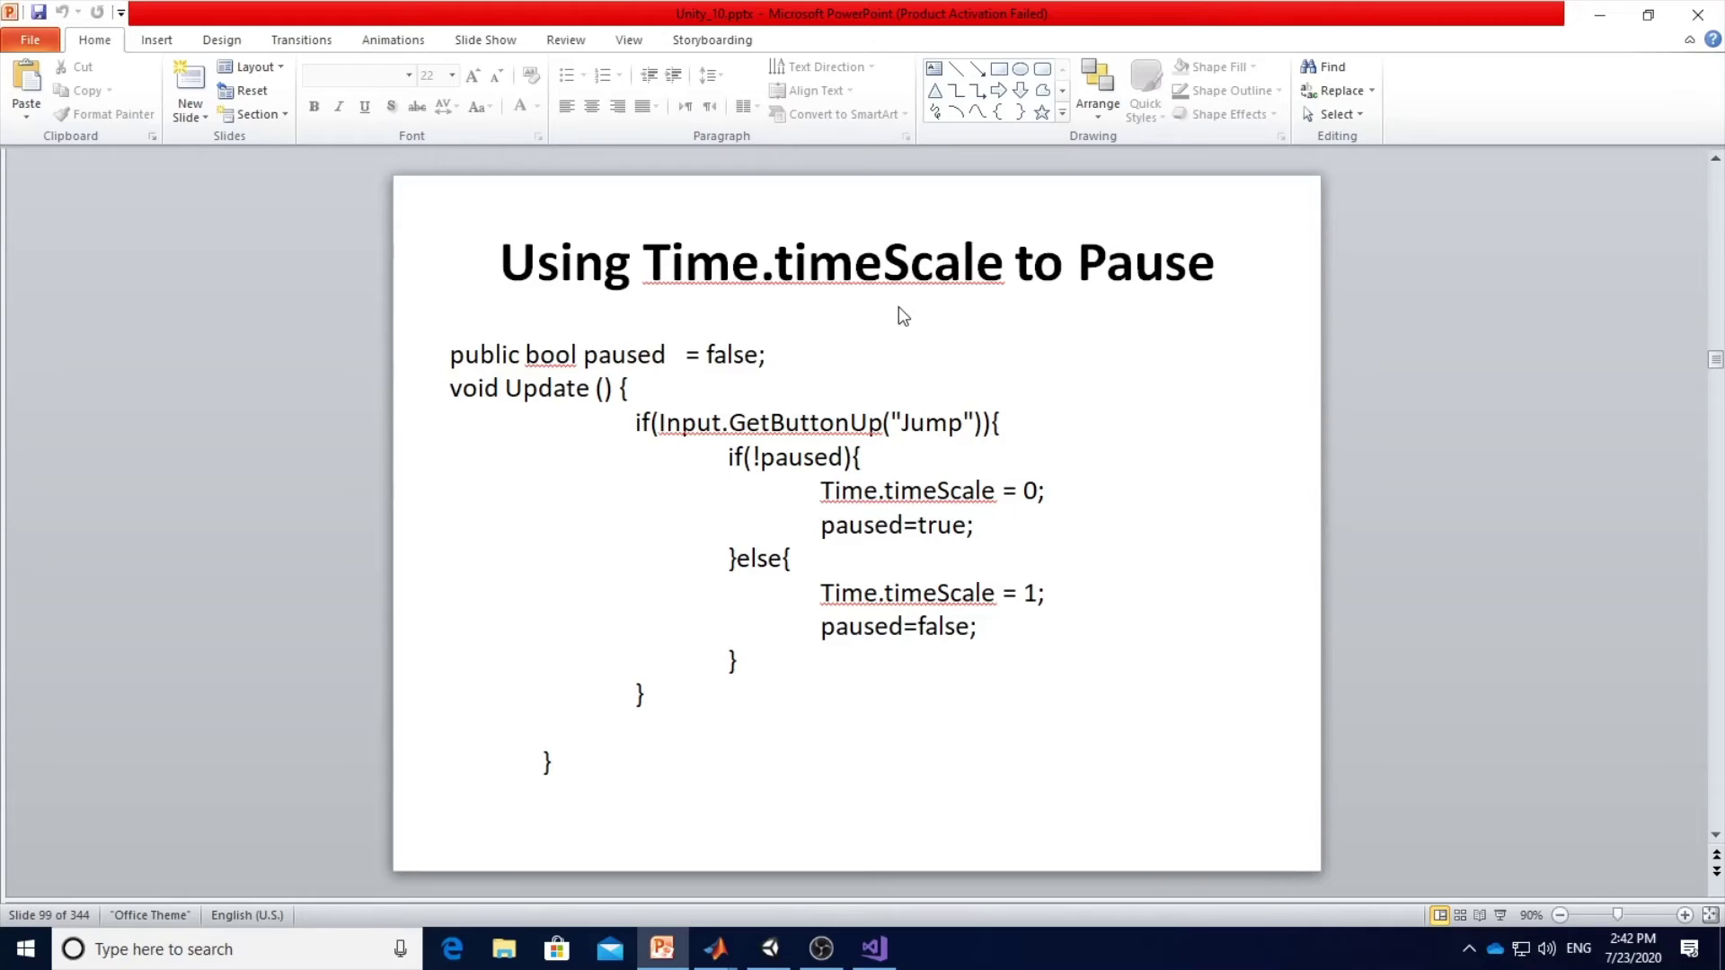
{"action": "left_click", "coordinate": [854, 458]}
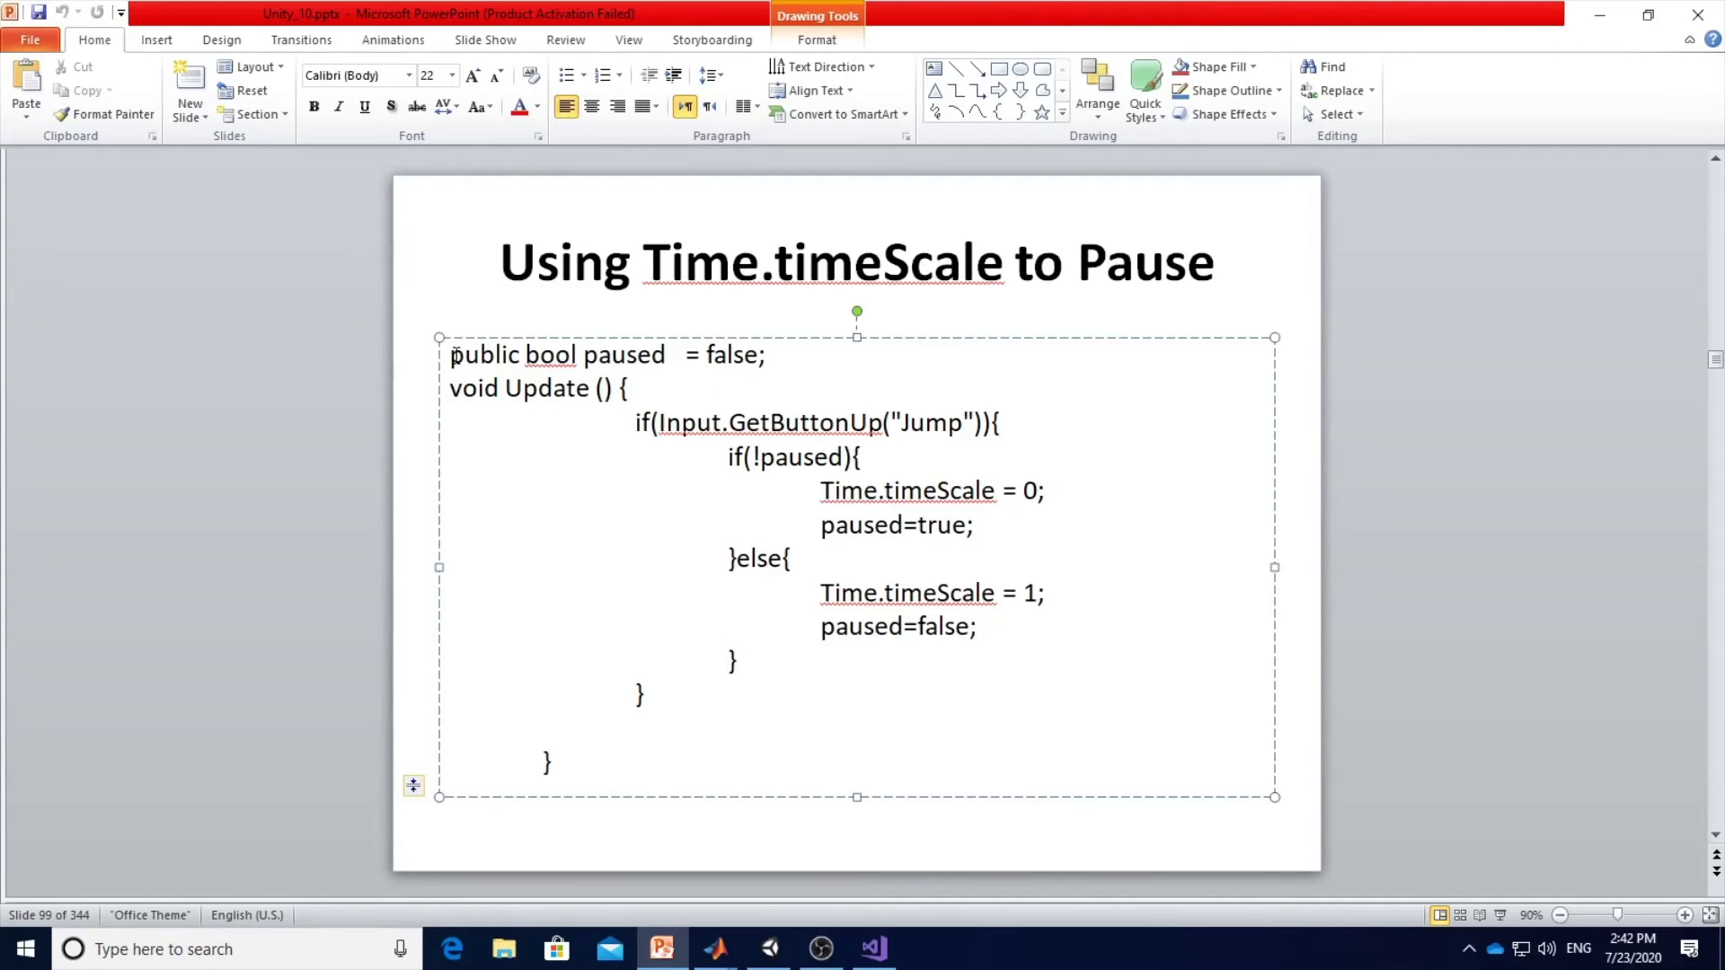
{"action": "left_click_drag", "start_coordinate": [450, 355], "coordinate": [773, 357]}
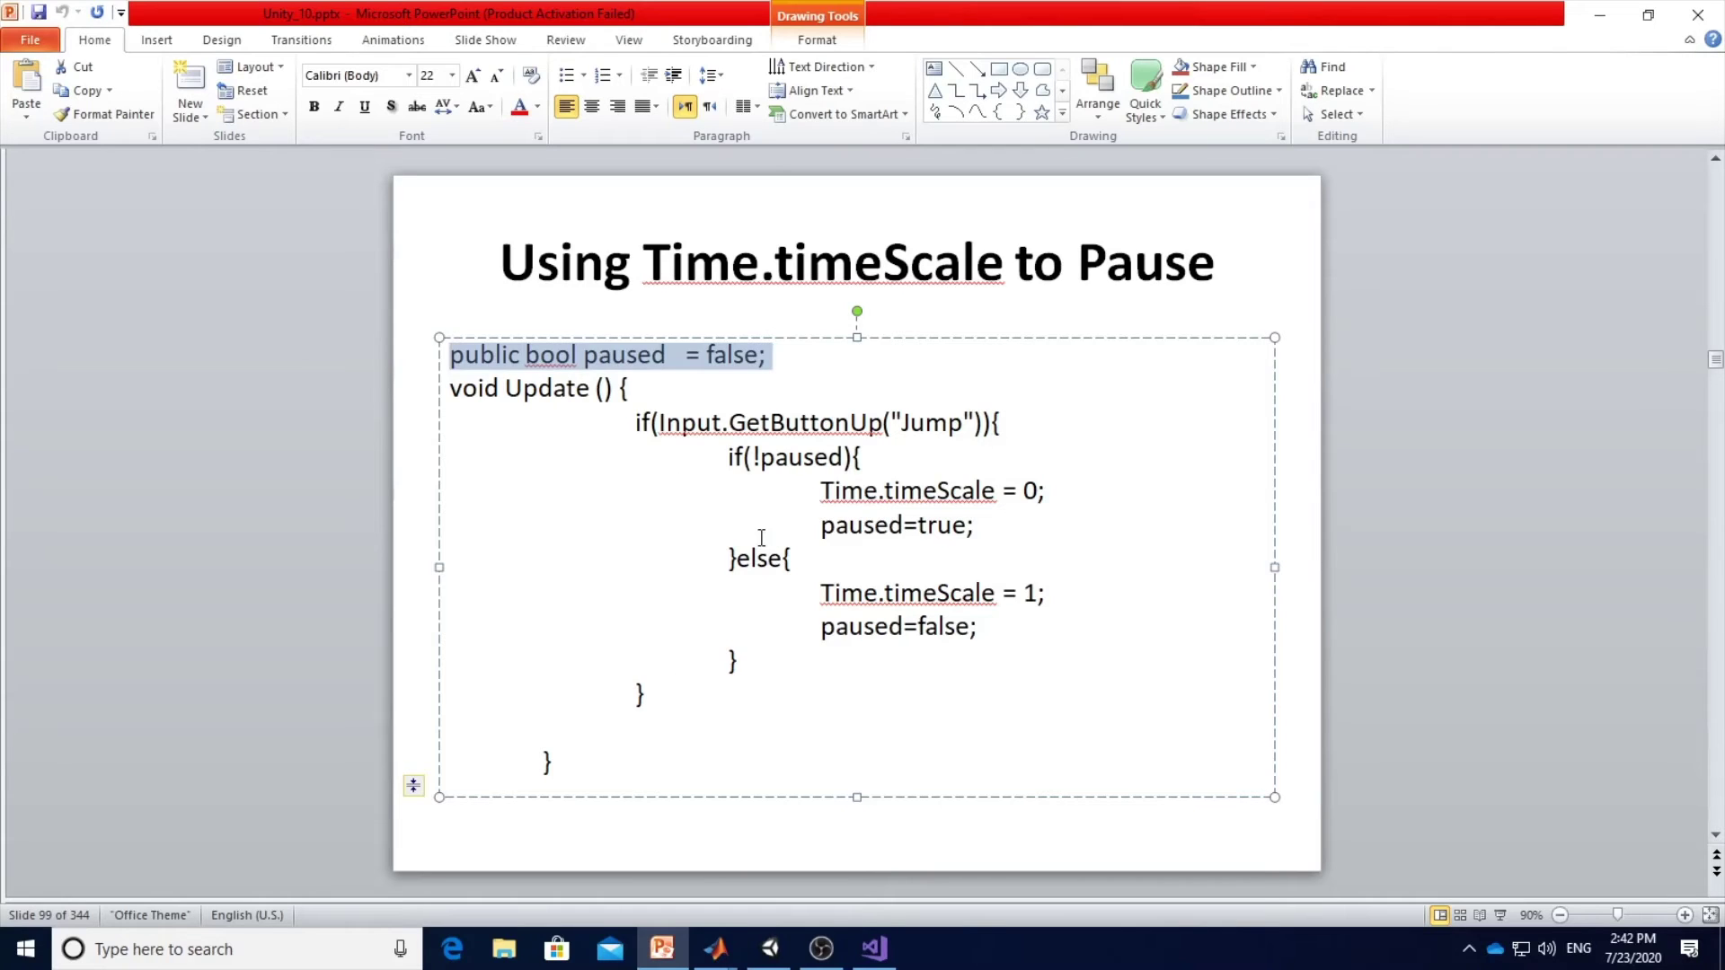
Select and frame GM1 in Unity, then open its GM11 script from the Project assets.
{"action": "left_click", "coordinate": [775, 954]}
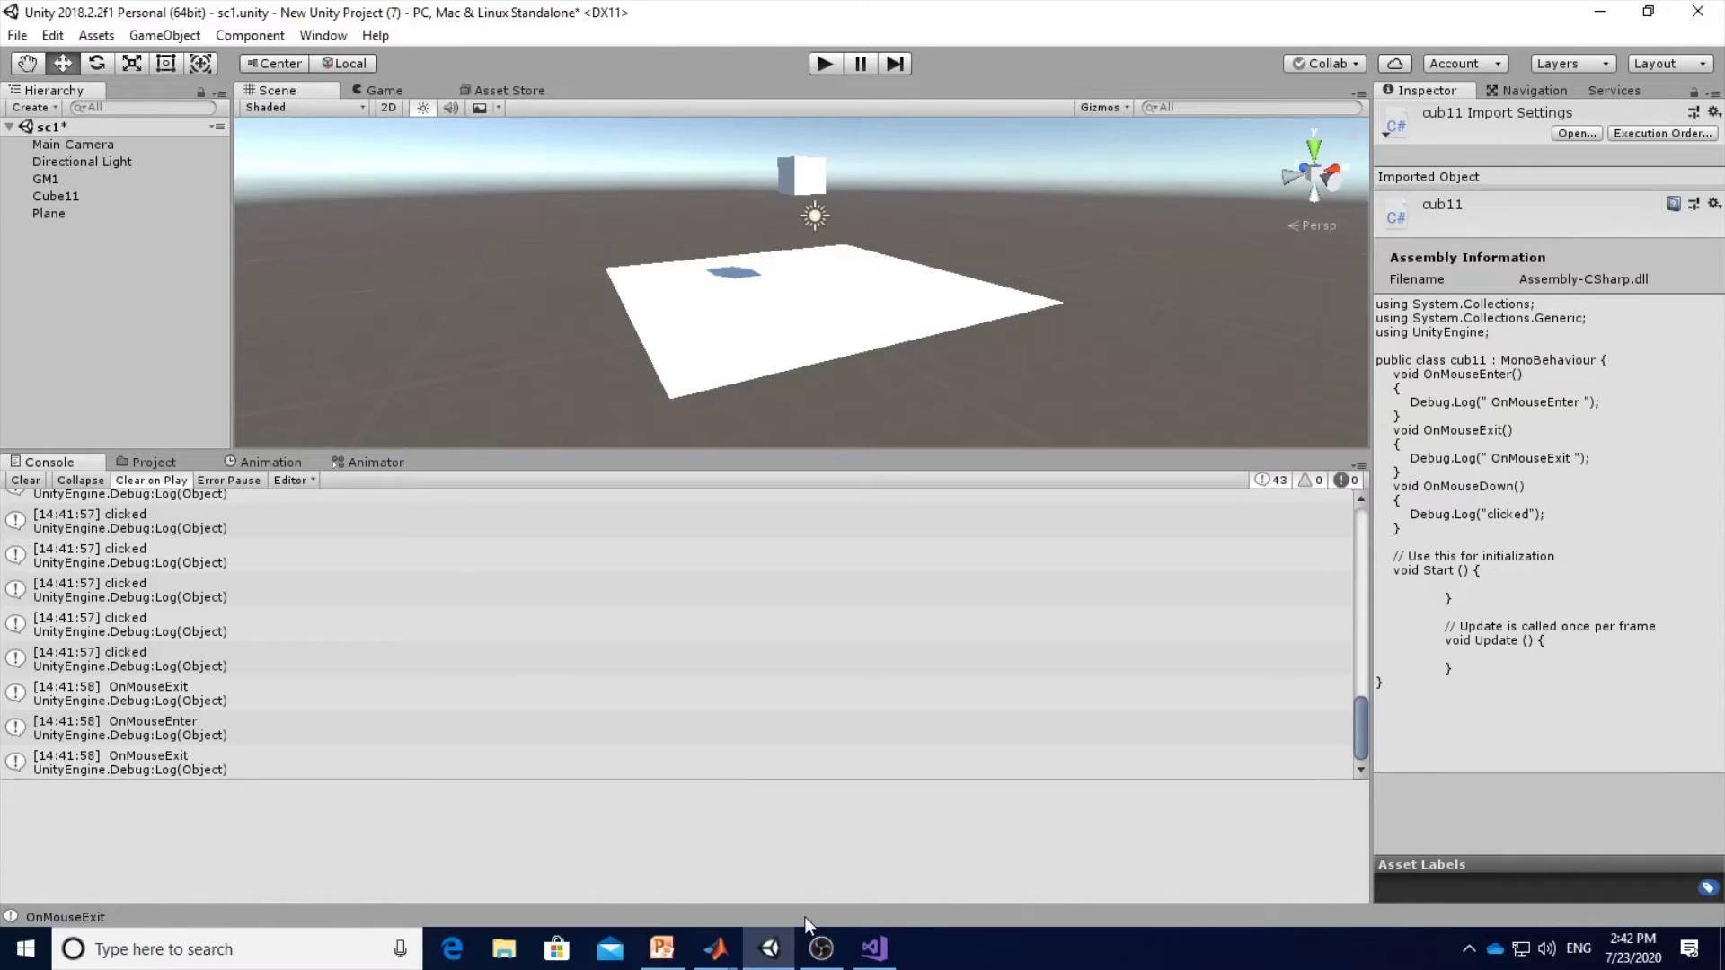
{"action": "left_click", "coordinate": [77, 179]}
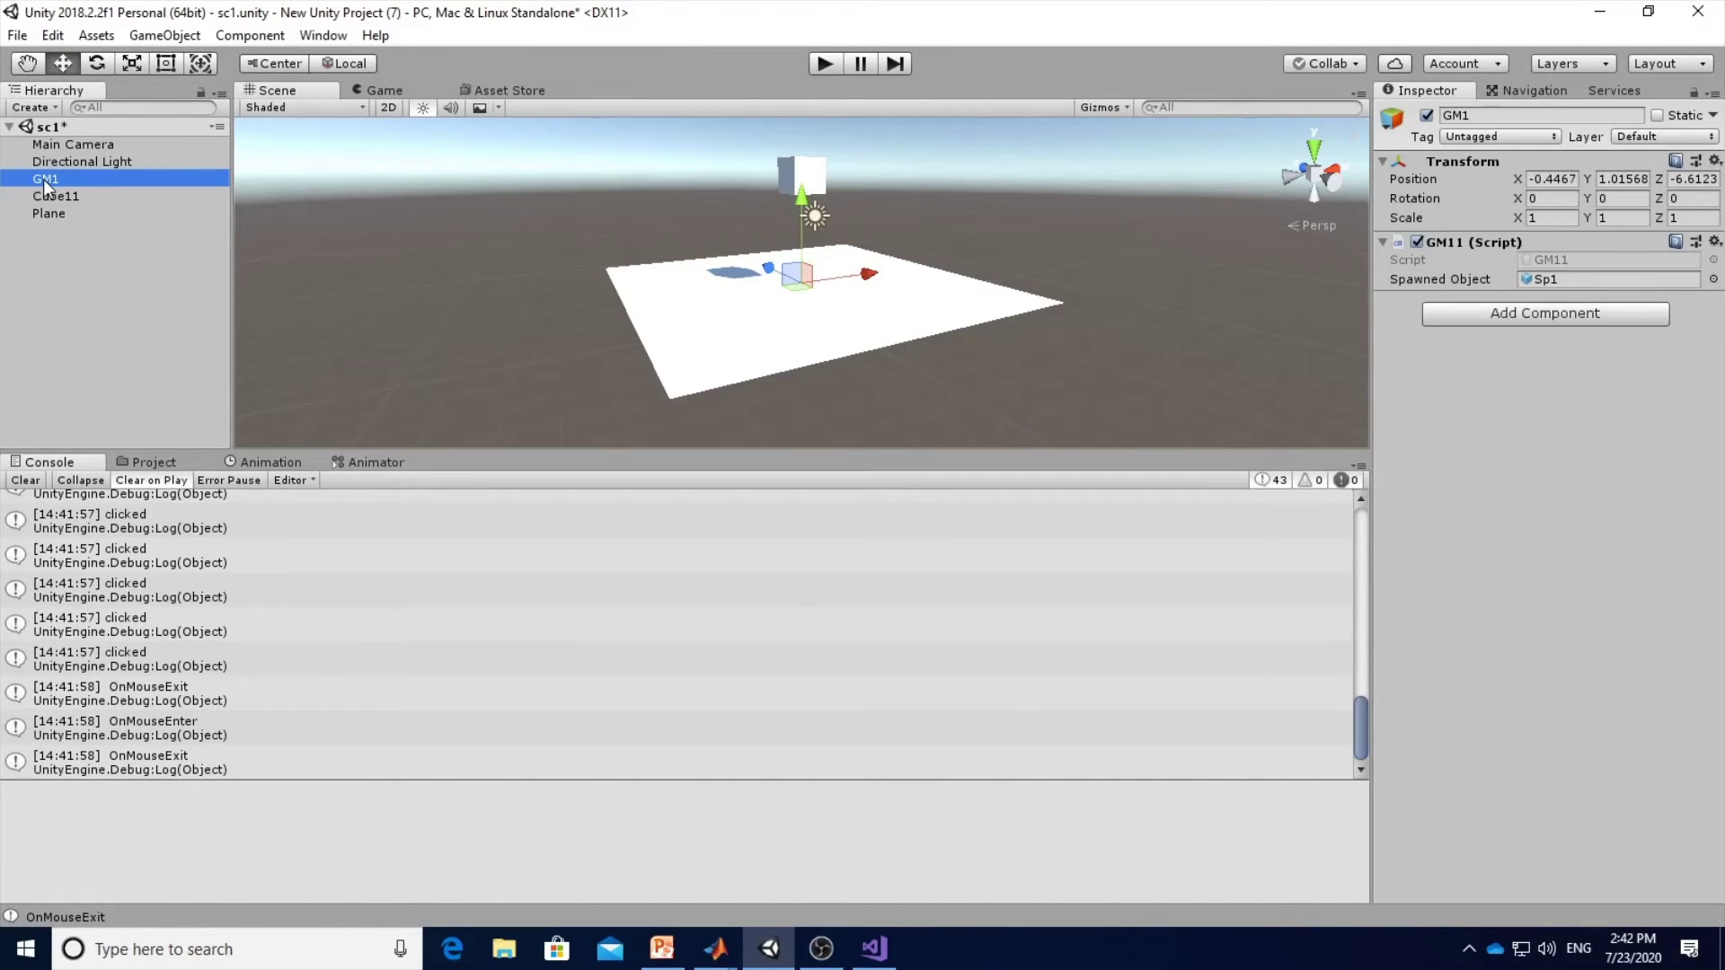
{"action": "double_click", "coordinate": [43, 180]}
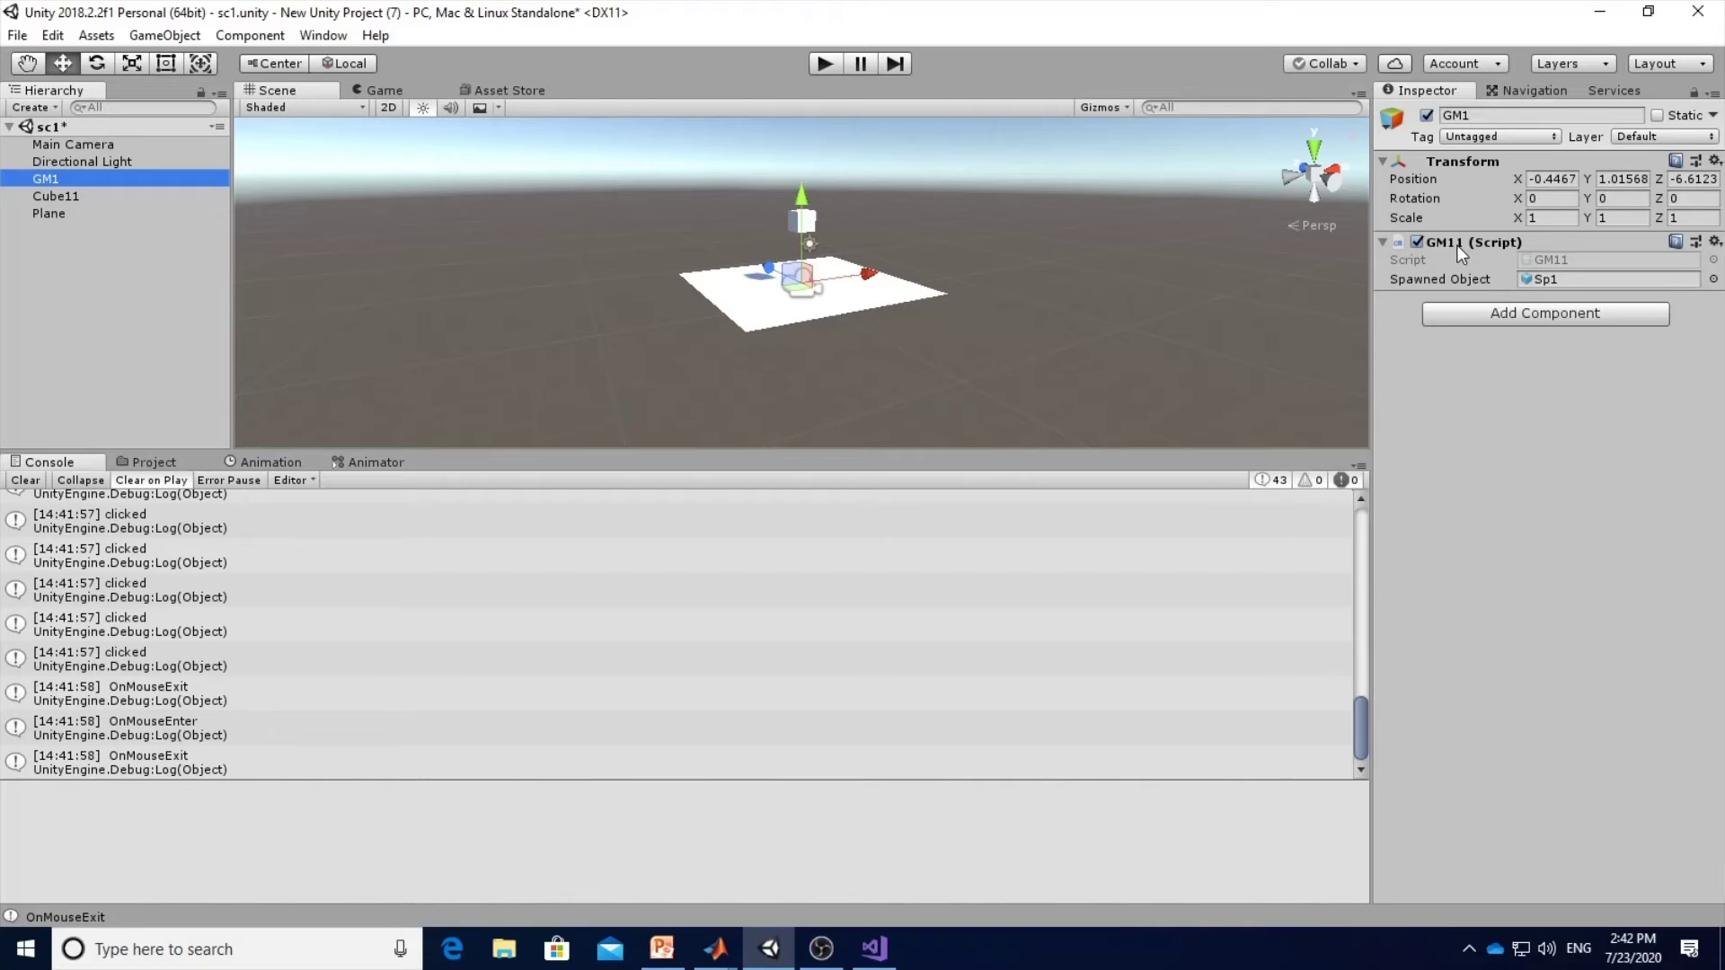
{"action": "mouse_move", "coordinate": [872, 959]}
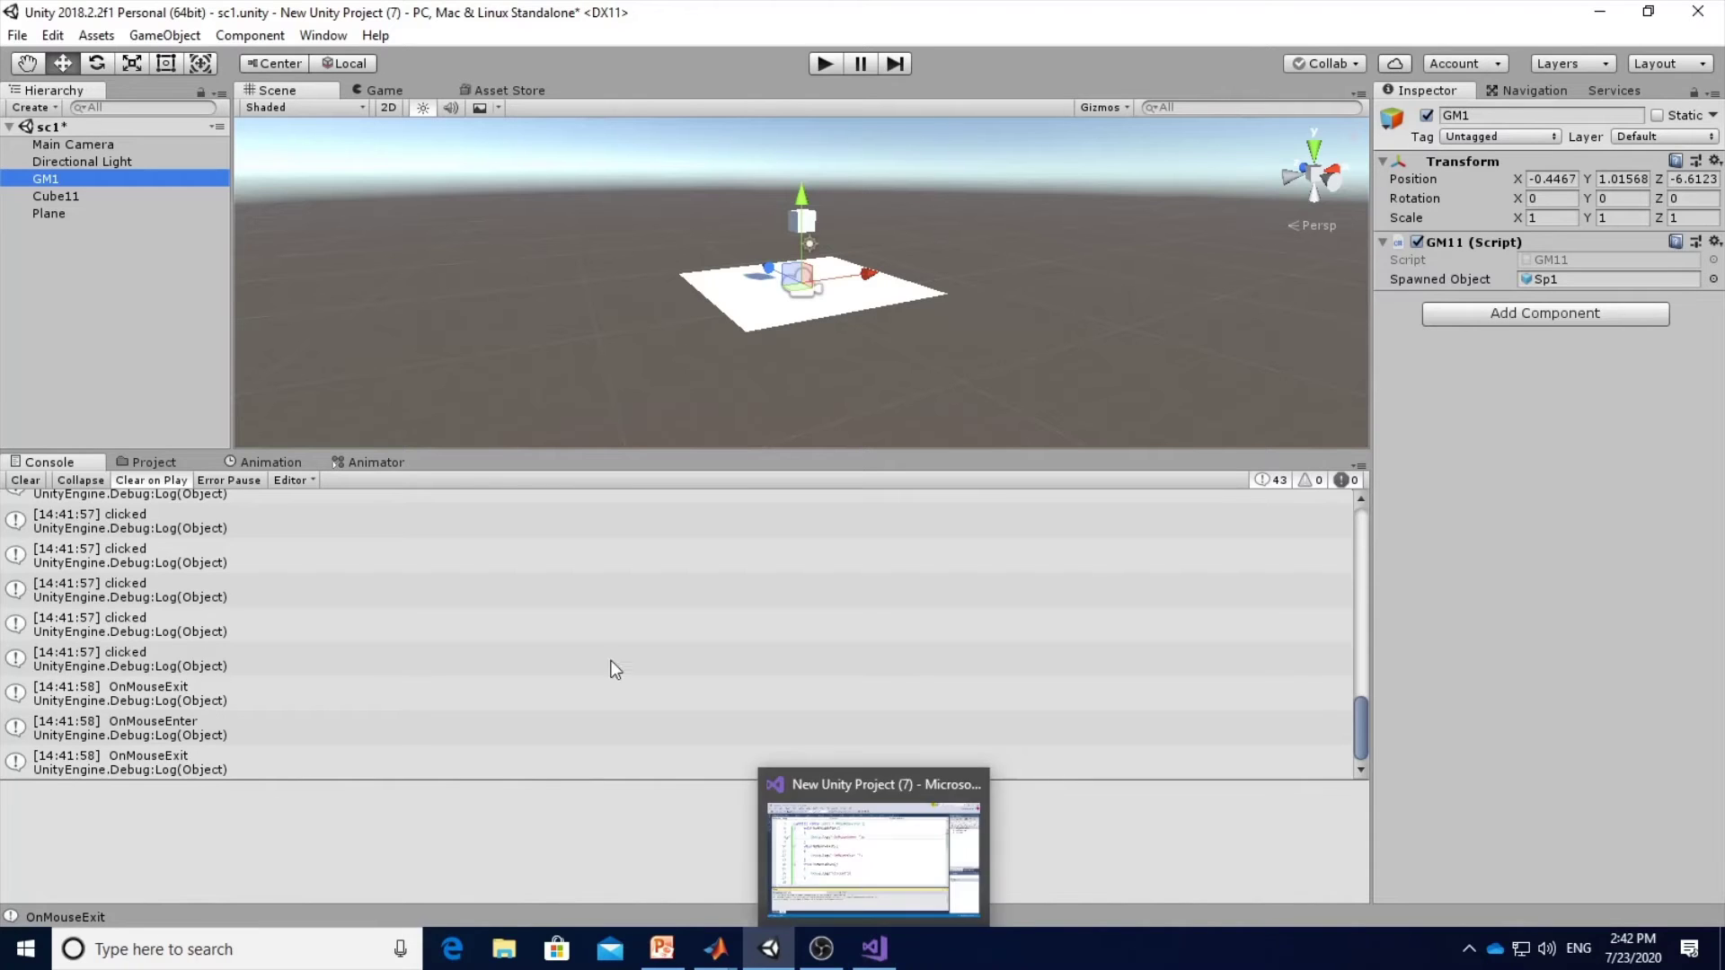
{"action": "left_click", "coordinate": [149, 460]}
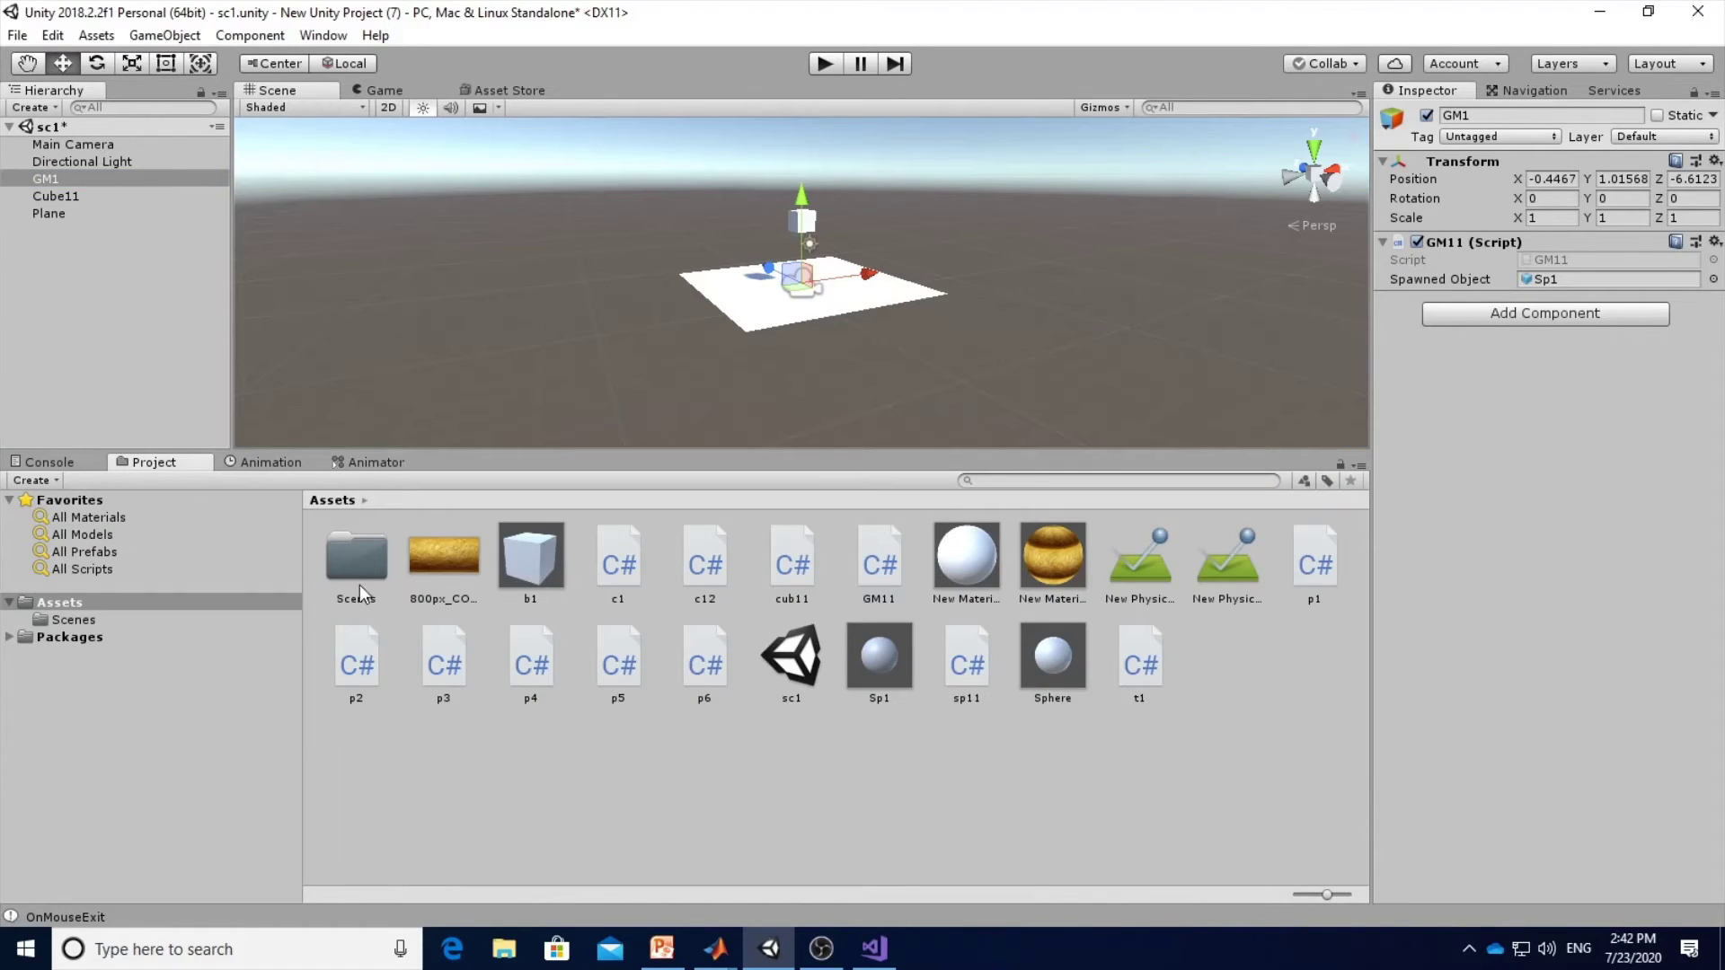
{"action": "double_click", "coordinate": [888, 591]}
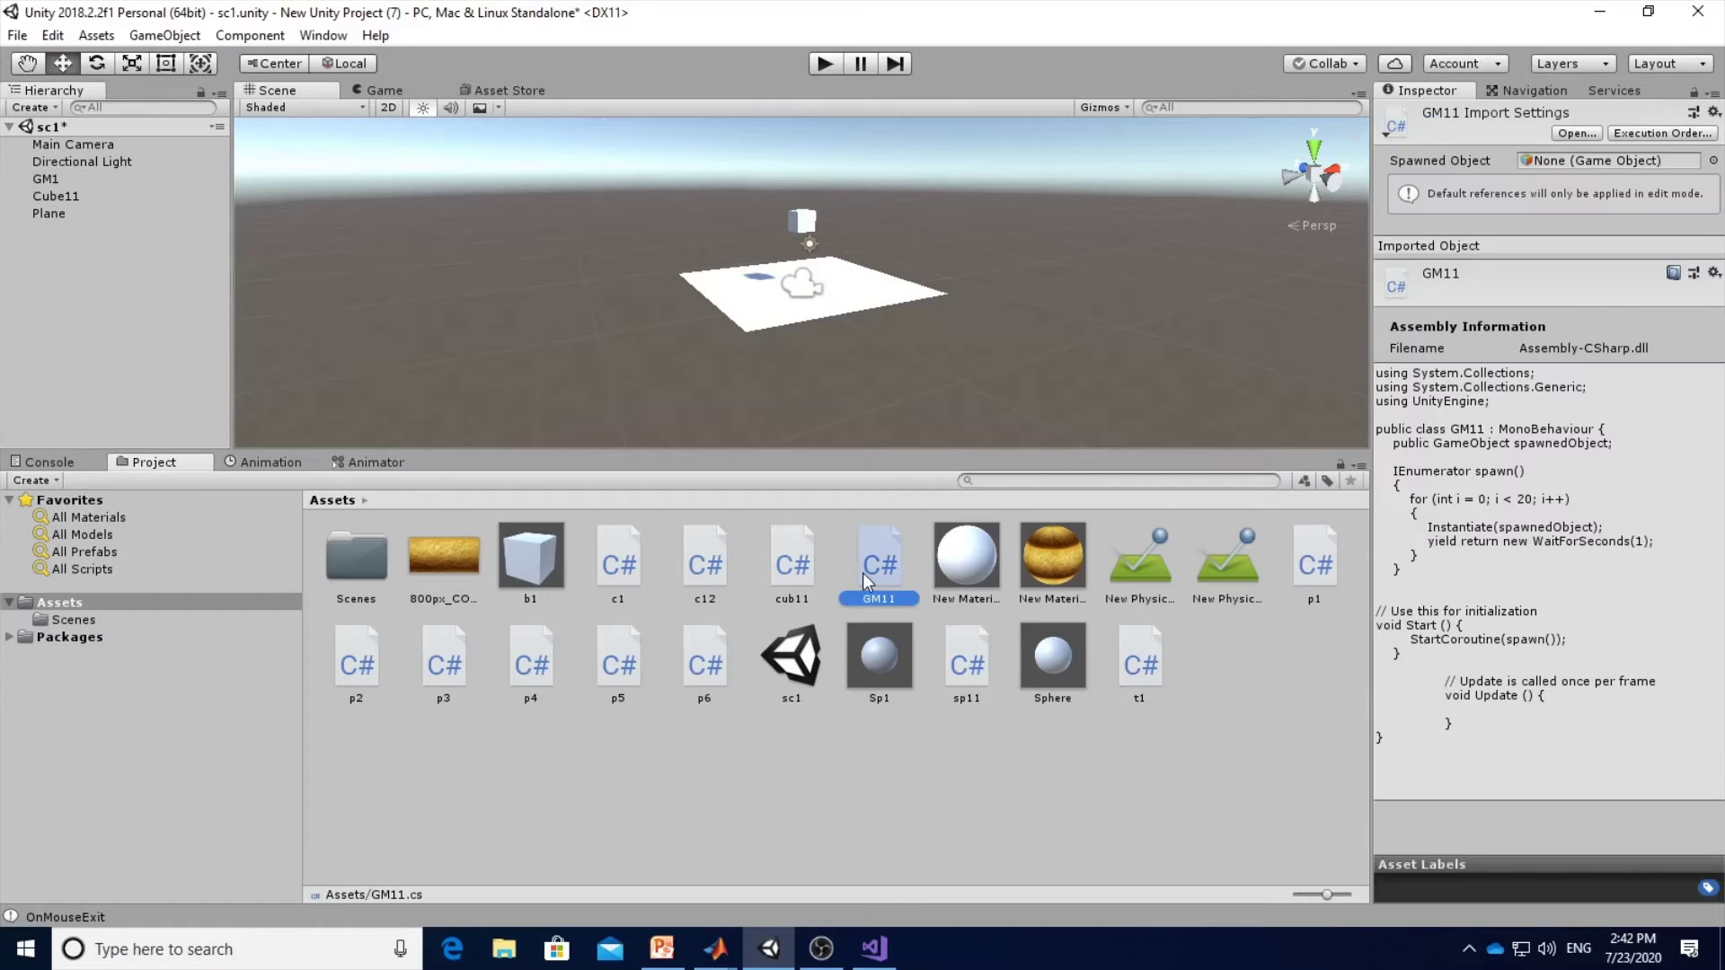
Paste the paused declaration on line 7 and rewrite it as 'double ts1 = 1;'.
{"action": "left_click", "coordinate": [466, 295]}
{"action": "scroll", "coordinate": [469, 296], "scroll_direction": "up", "scroll_amount": 1}
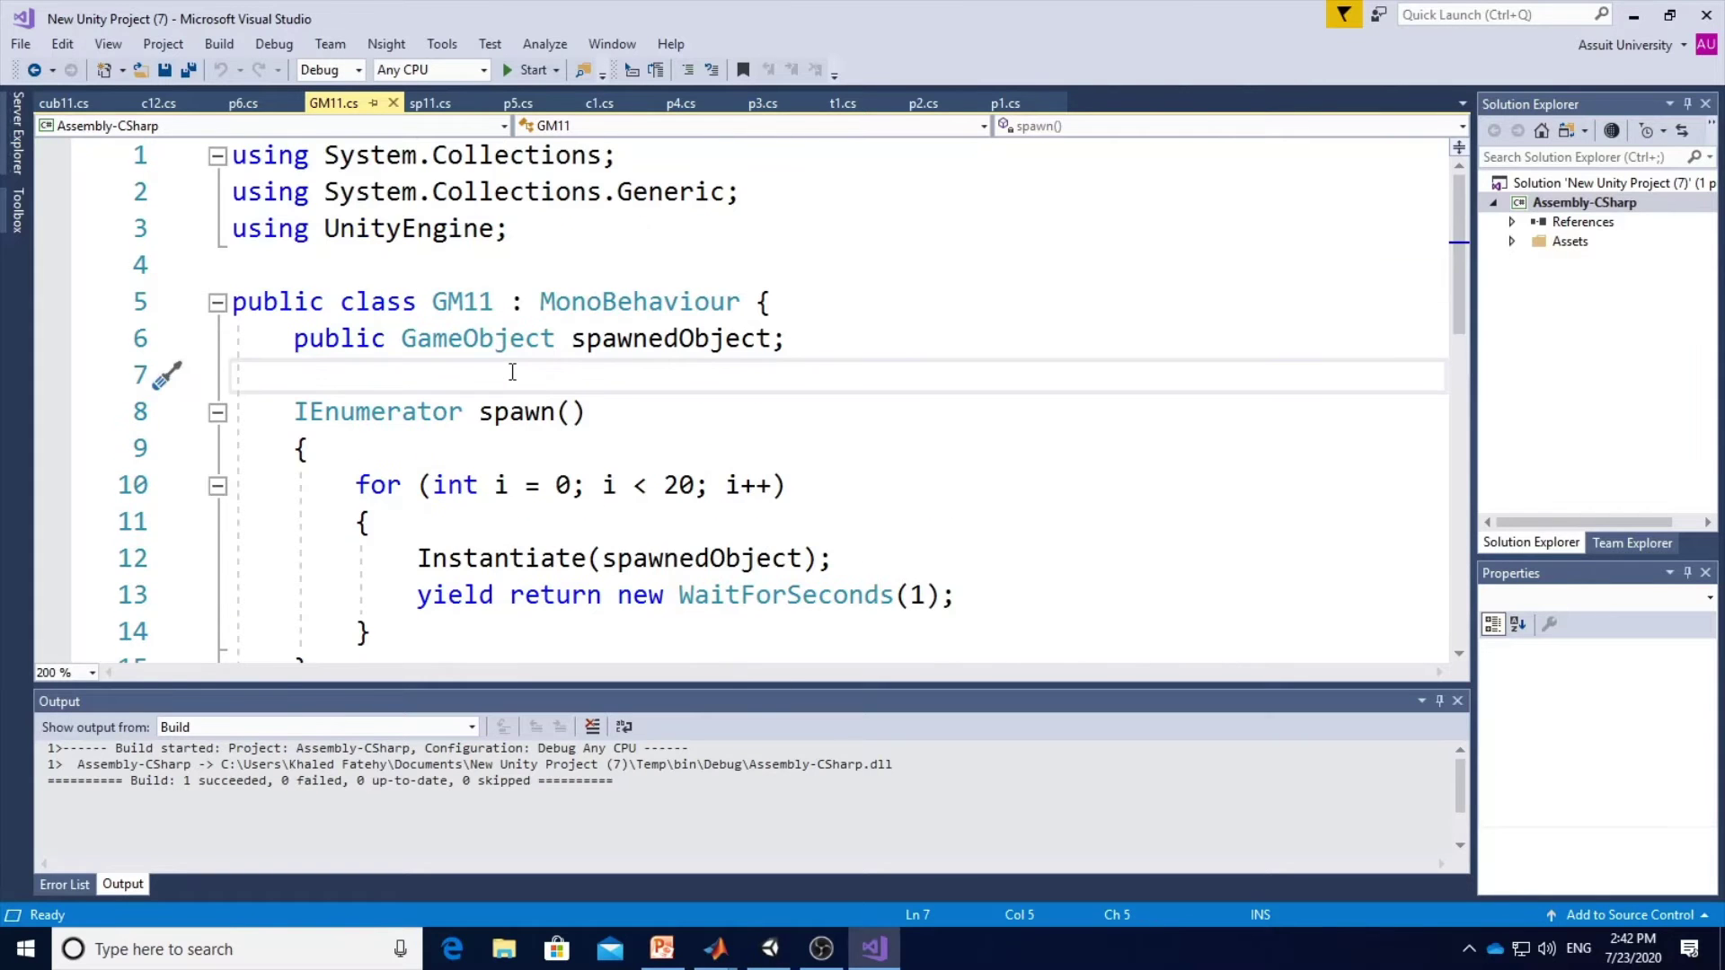
{"action": "type", "text": "public bool paused = false;"}
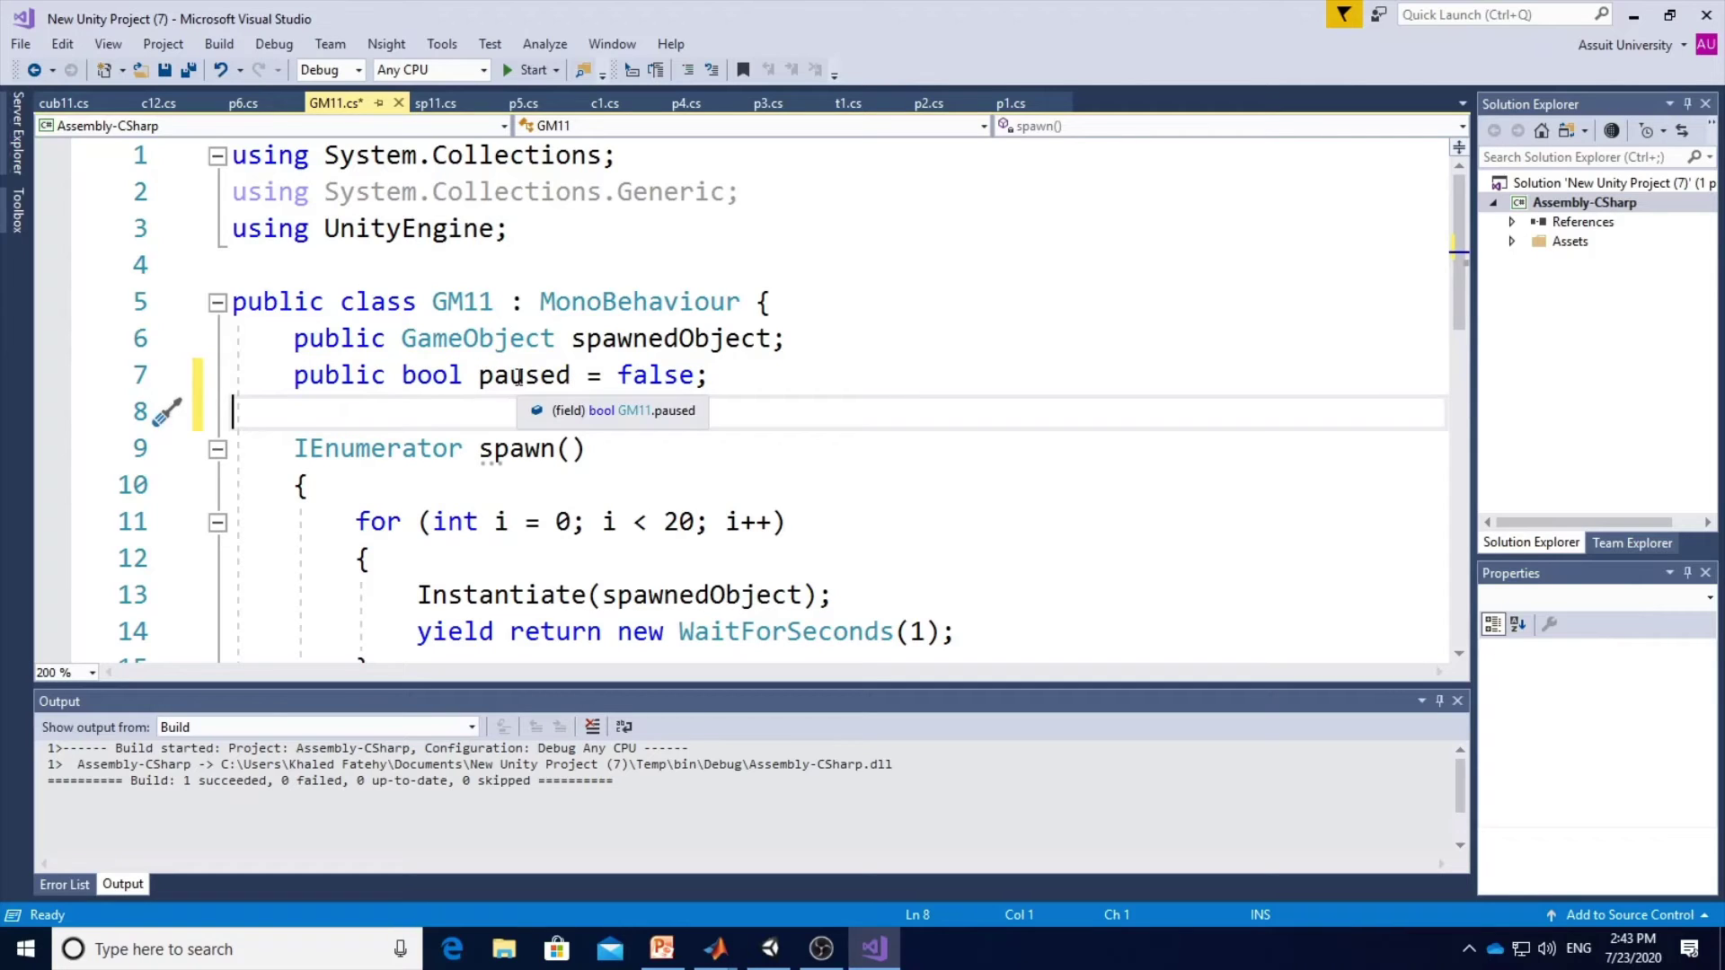
{"action": "double_click", "coordinate": [503, 374]}
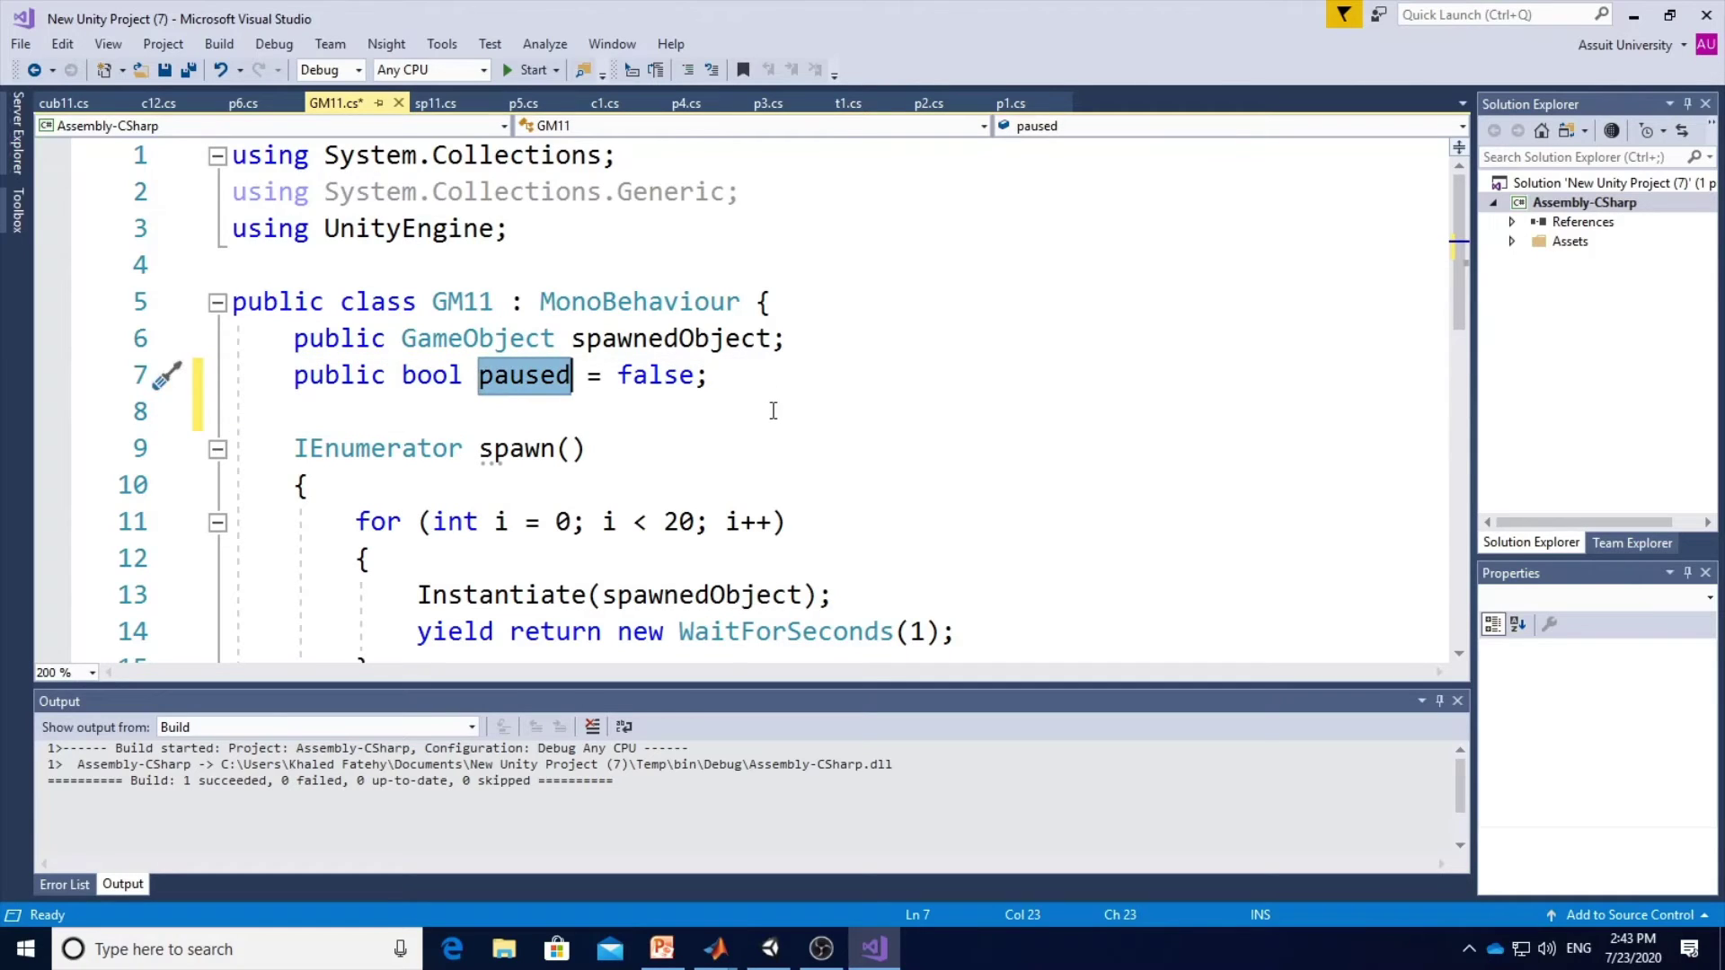
{"action": "scroll", "coordinate": [711, 446], "scroll_direction": "down", "scroll_amount": 1}
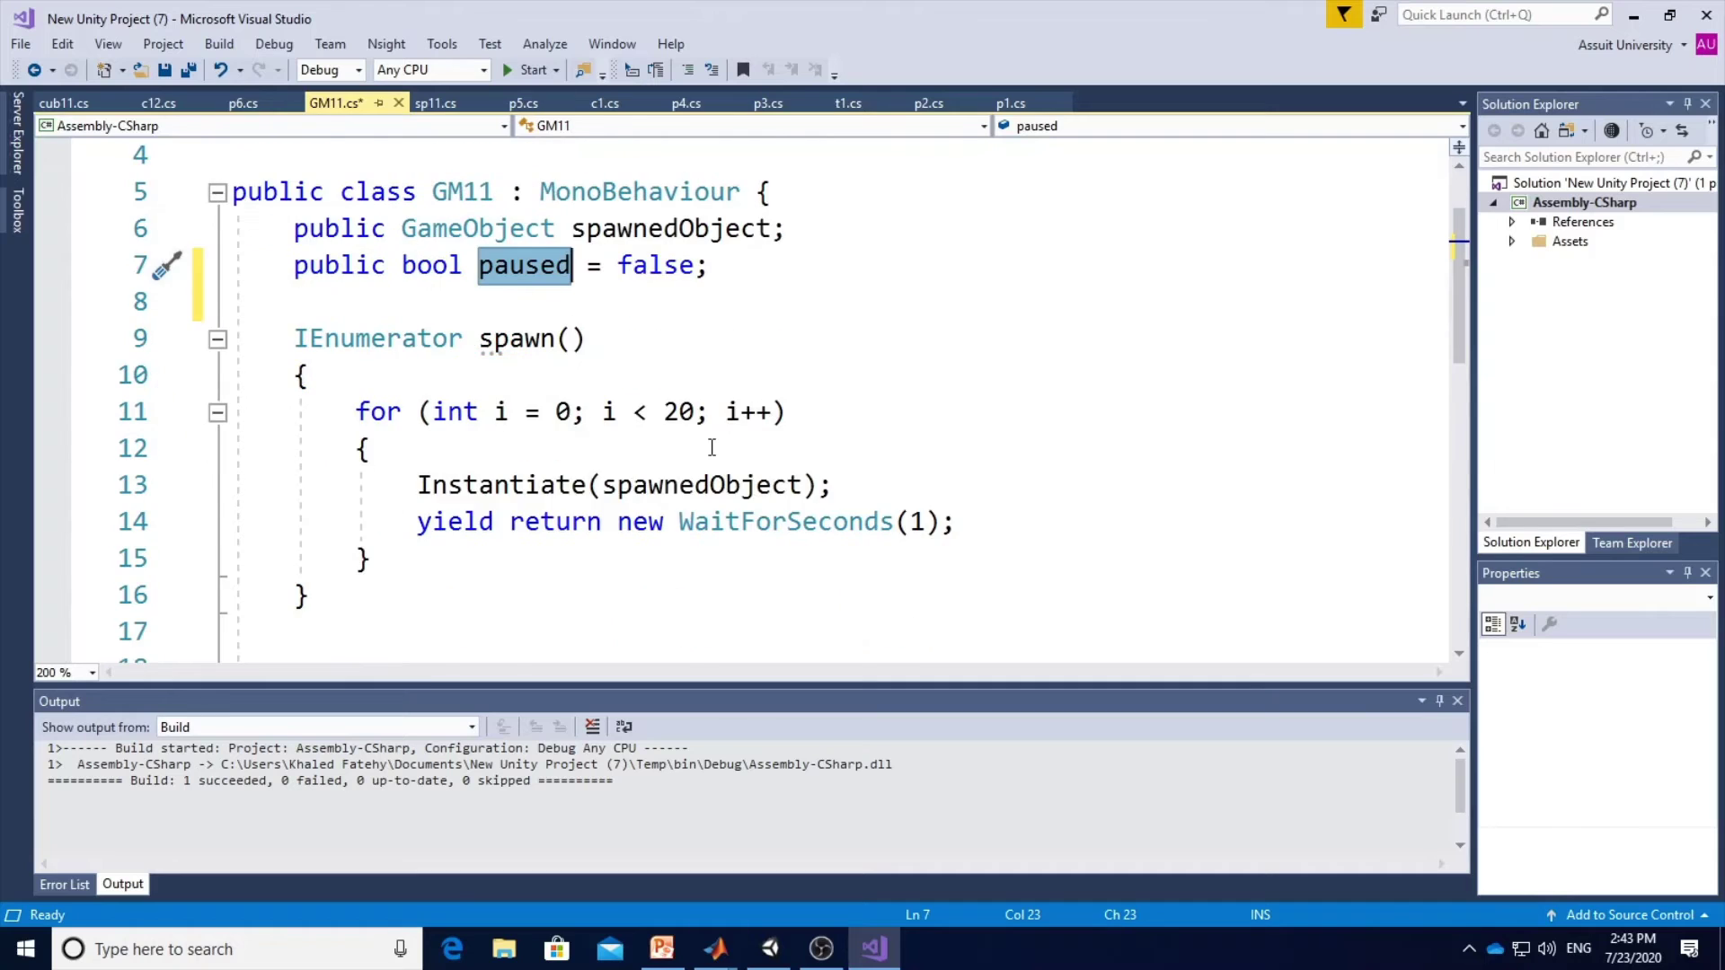
{"action": "scroll", "coordinate": [711, 447], "scroll_direction": "down", "scroll_amount": 1}
{"action": "scroll", "coordinate": [712, 447], "scroll_direction": "down", "scroll_amount": 1}
{"action": "scroll", "coordinate": [711, 446], "scroll_direction": "down", "scroll_amount": 1}
{"action": "scroll", "coordinate": [712, 446], "scroll_direction": "up", "scroll_amount": 1}
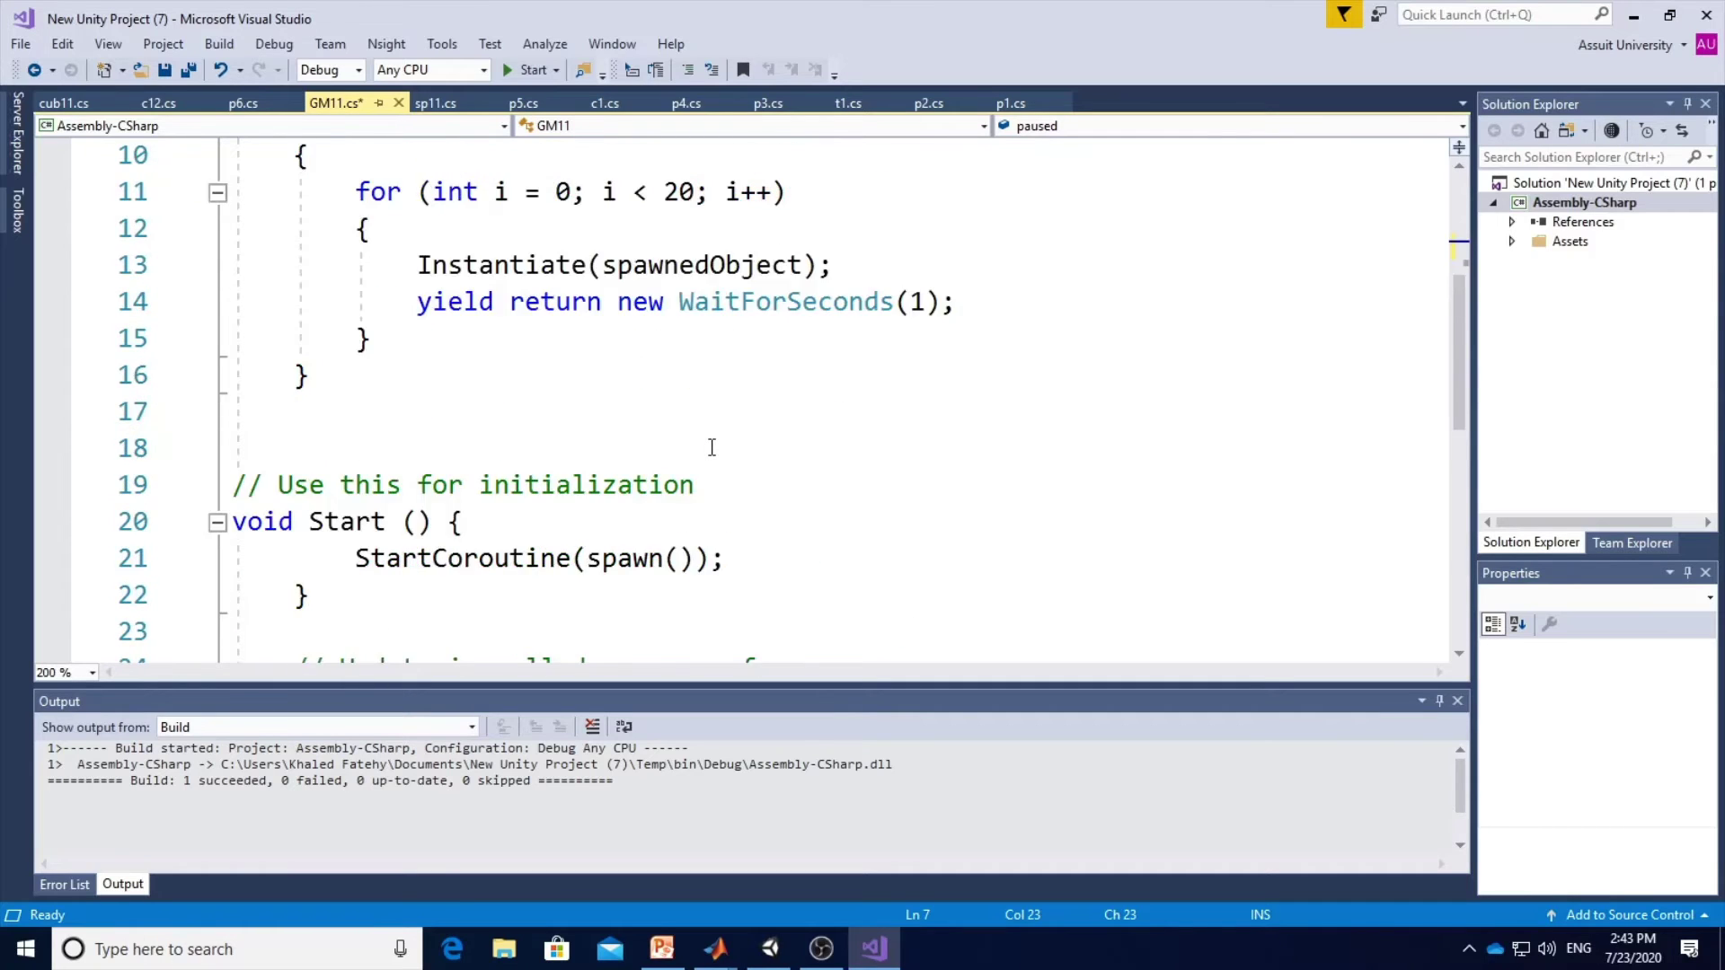
{"action": "scroll", "coordinate": [711, 447], "scroll_direction": "up", "scroll_amount": 1}
{"action": "scroll", "coordinate": [588, 351], "scroll_direction": "up", "scroll_amount": 2}
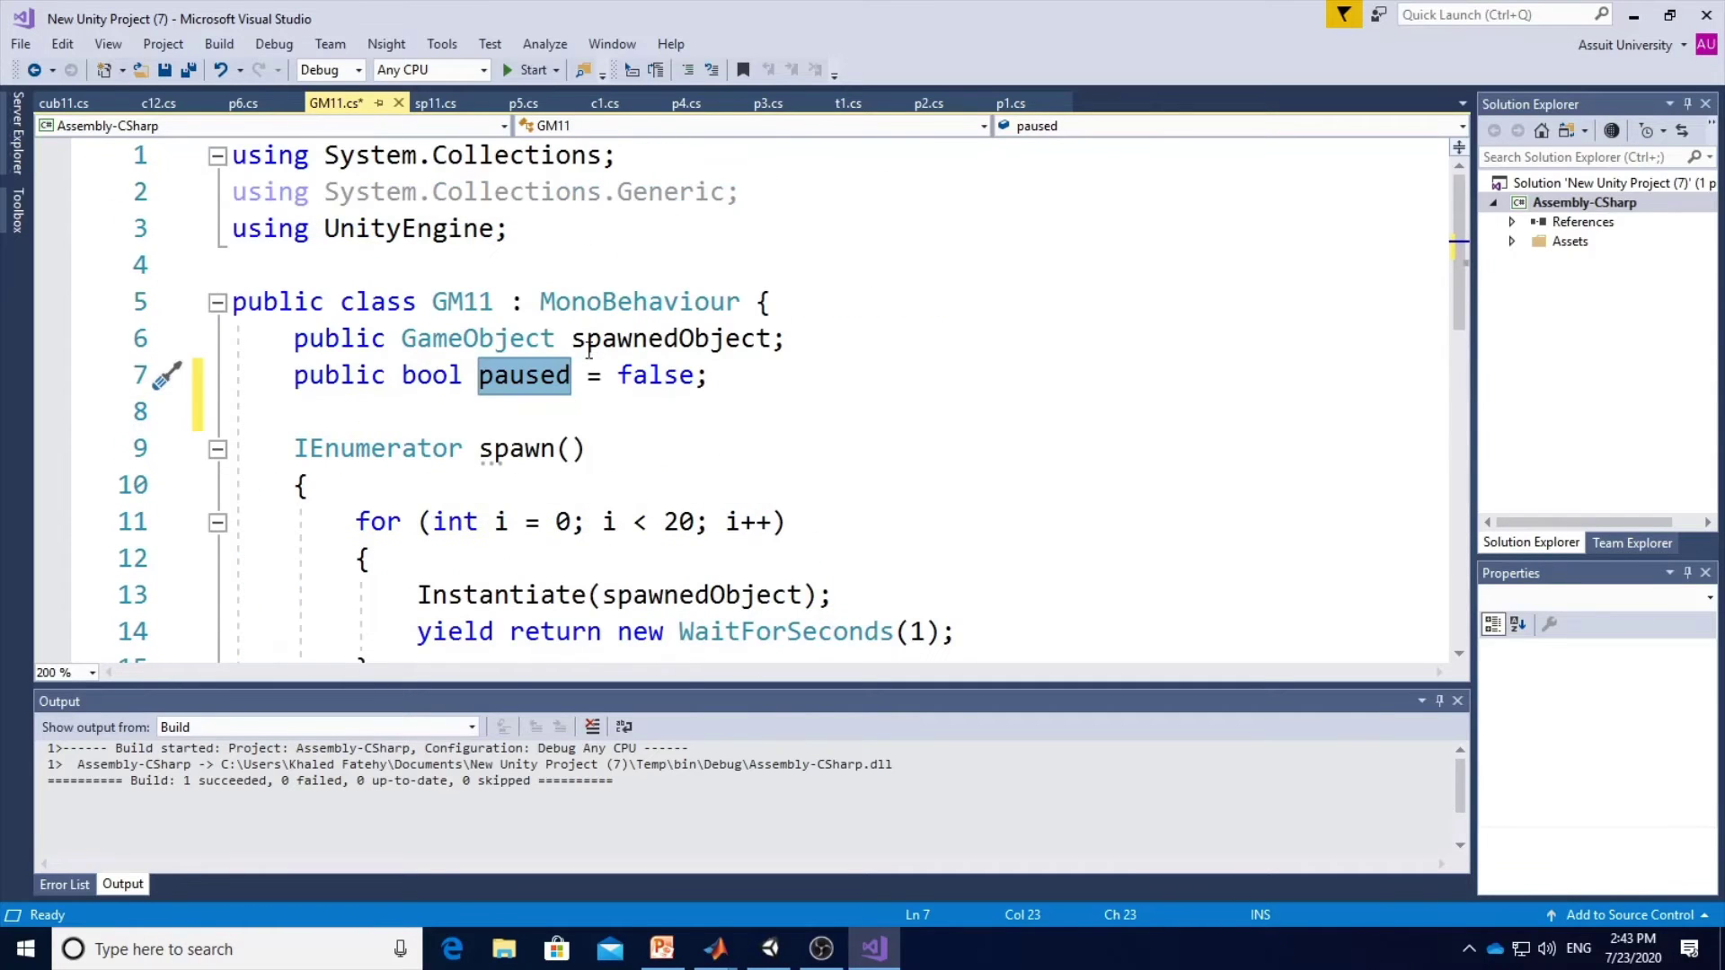
{"action": "double_click", "coordinate": [418, 378]}
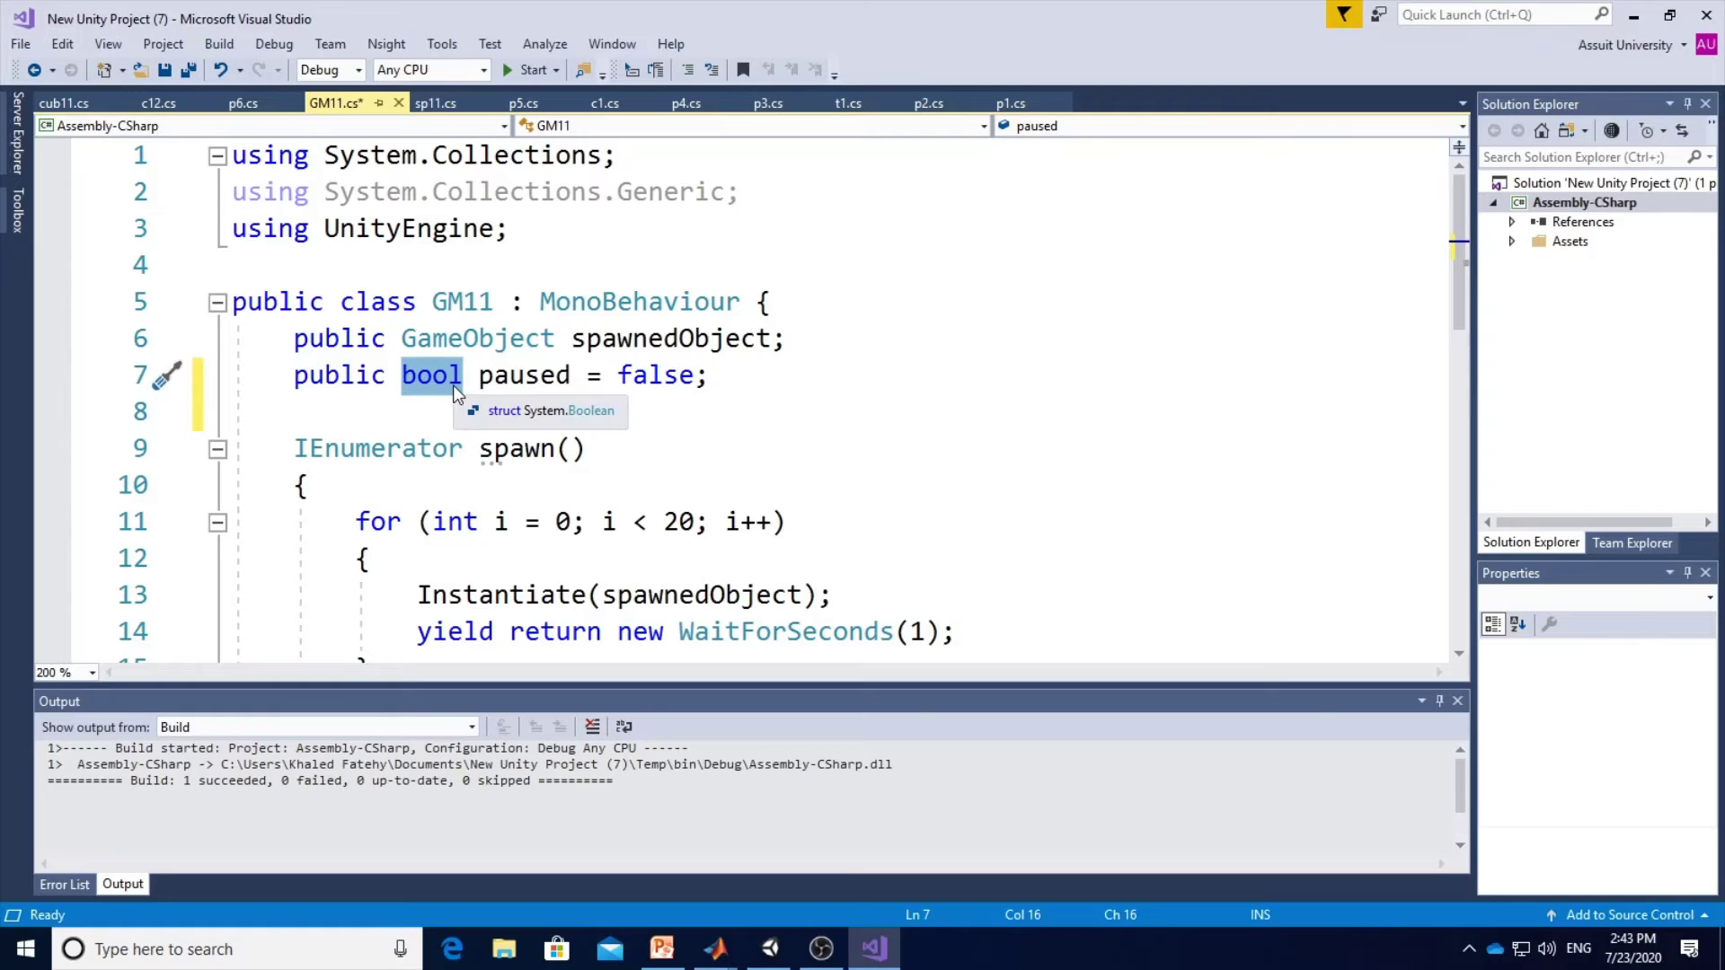
{"action": "type", "text": "double "}
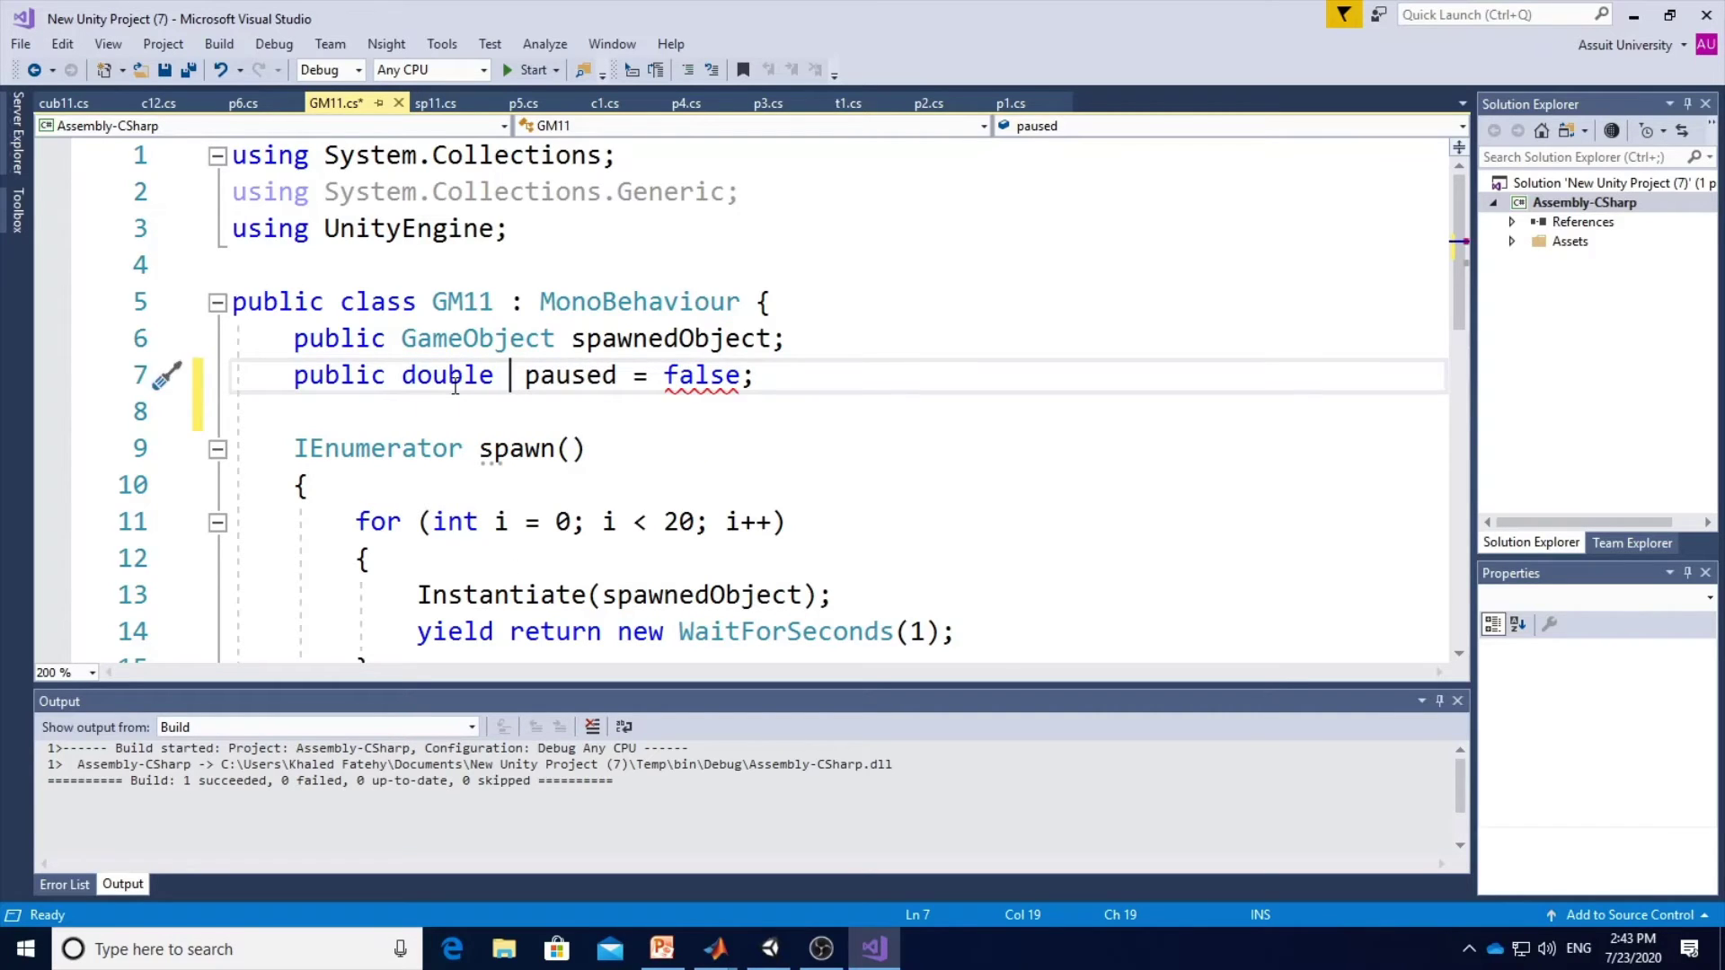
{"action": "type", "text": "ts1 "}
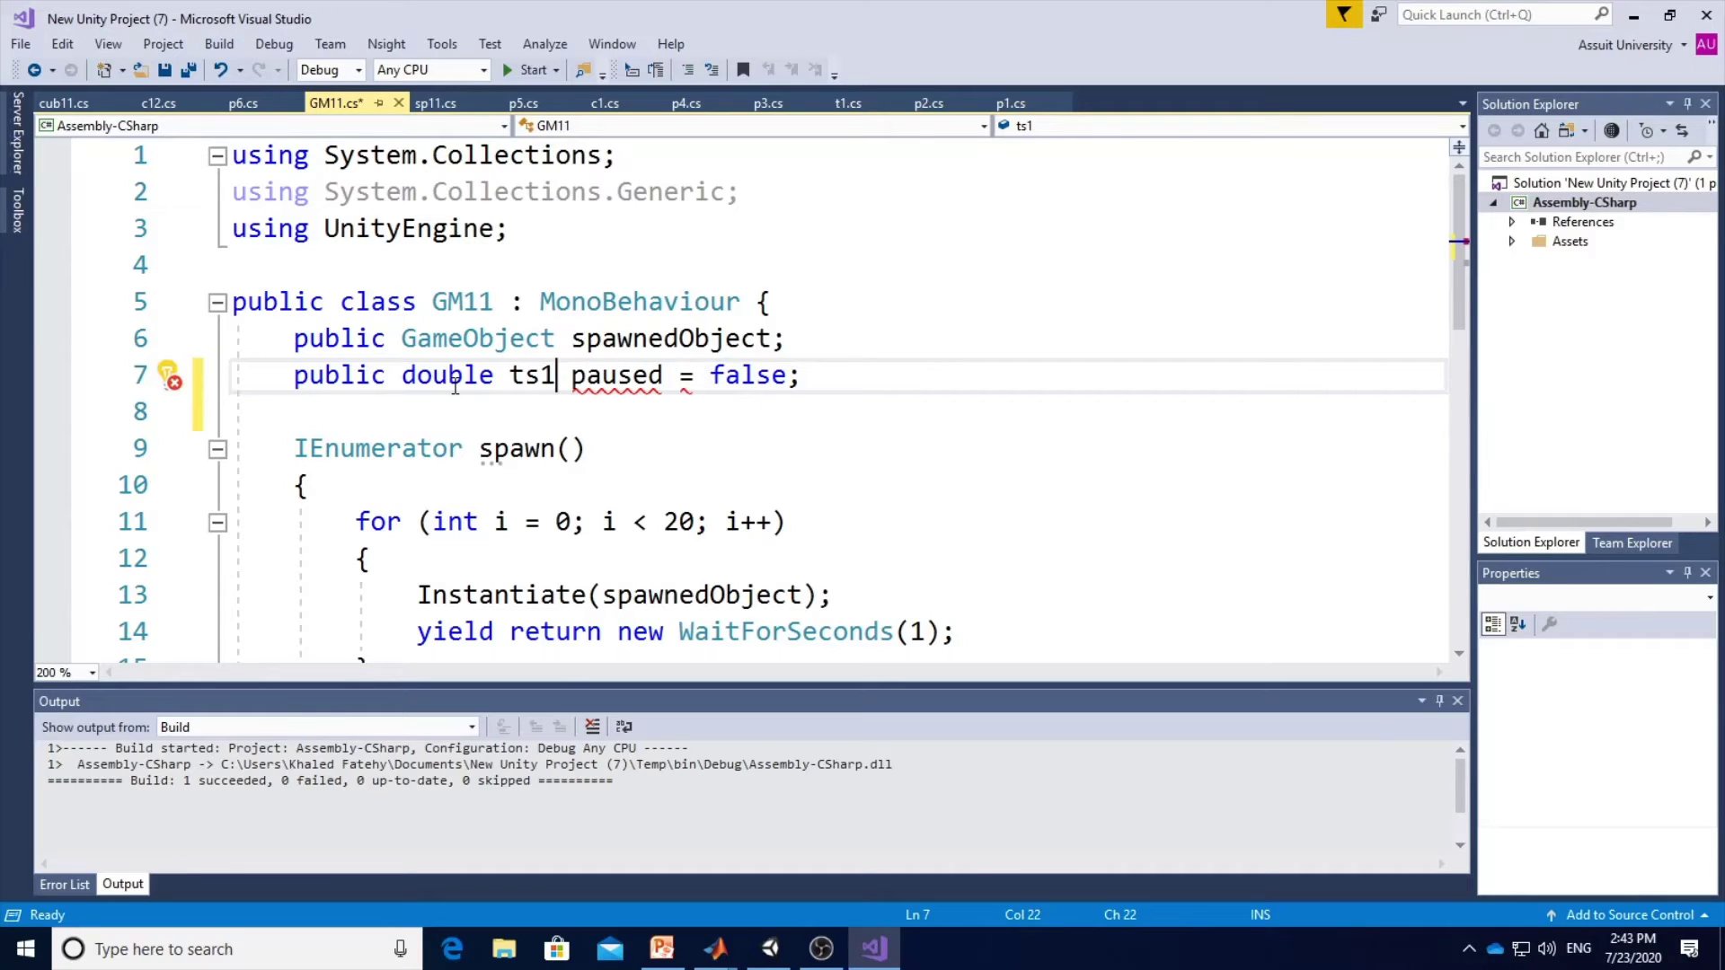
{"action": "type", "text": "= 1"}
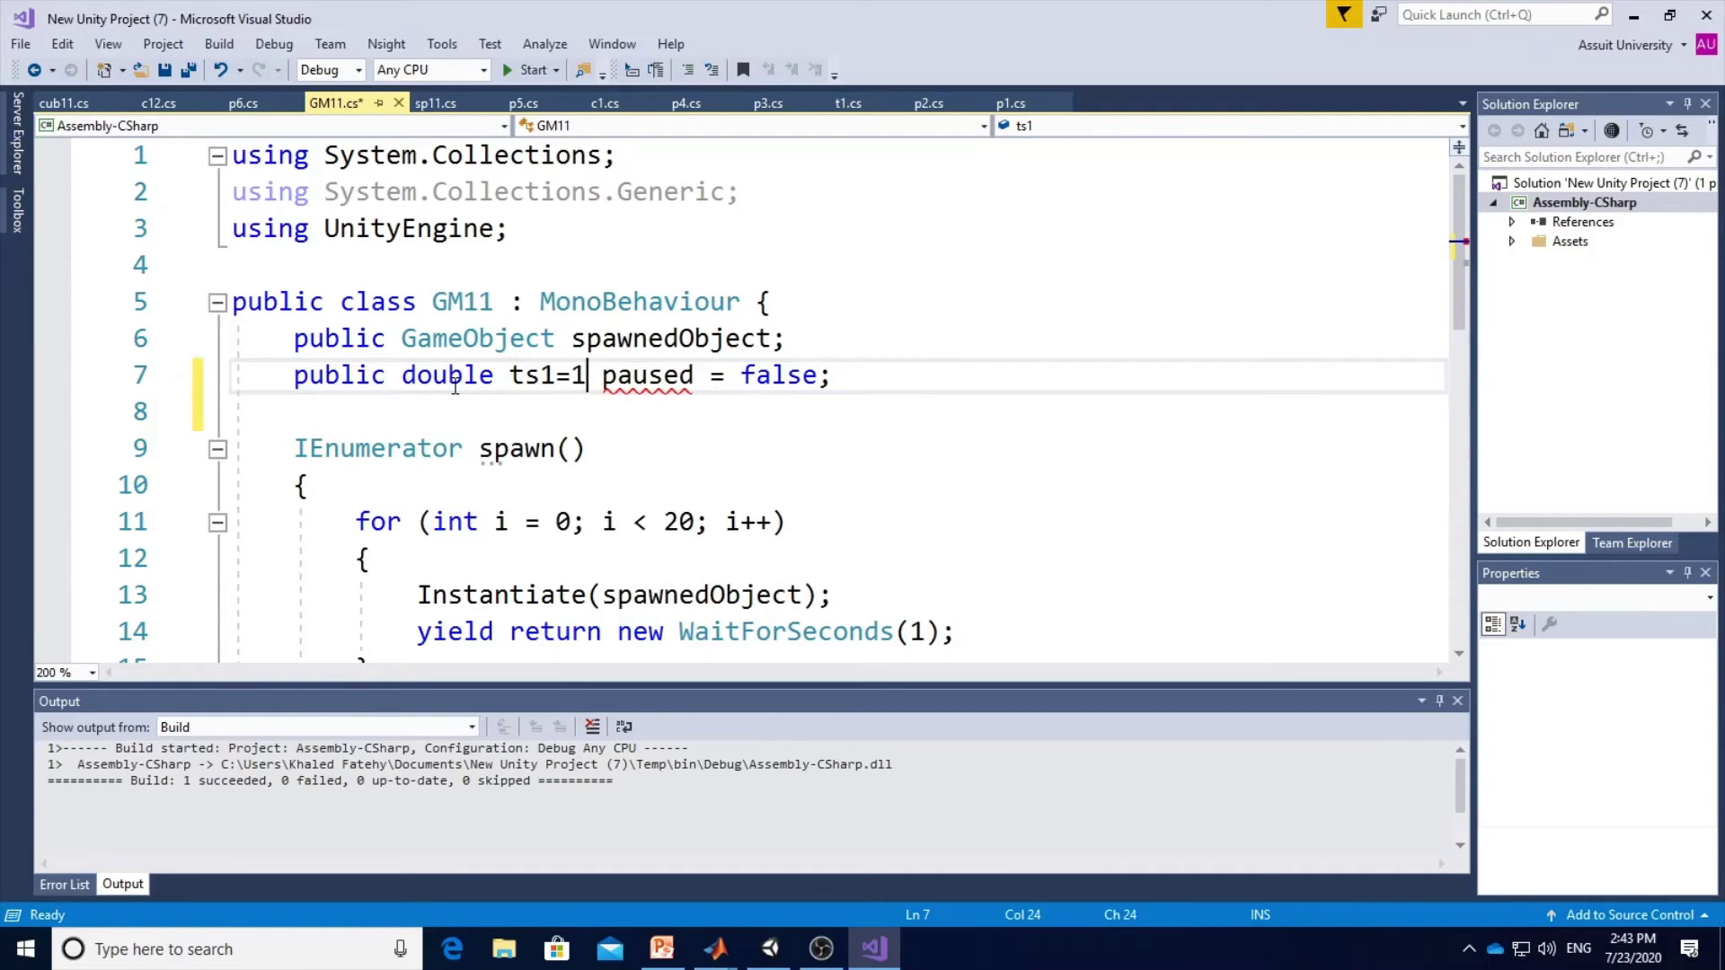
{"action": "type", "text": ";"}
{"action": "key", "text": "Delete"}
{"action": "key", "text": "Delete"}
{"action": "key", "text": "Delete"}
{"action": "key", "text": "Delete"}
{"action": "key", "text": "Delete"}
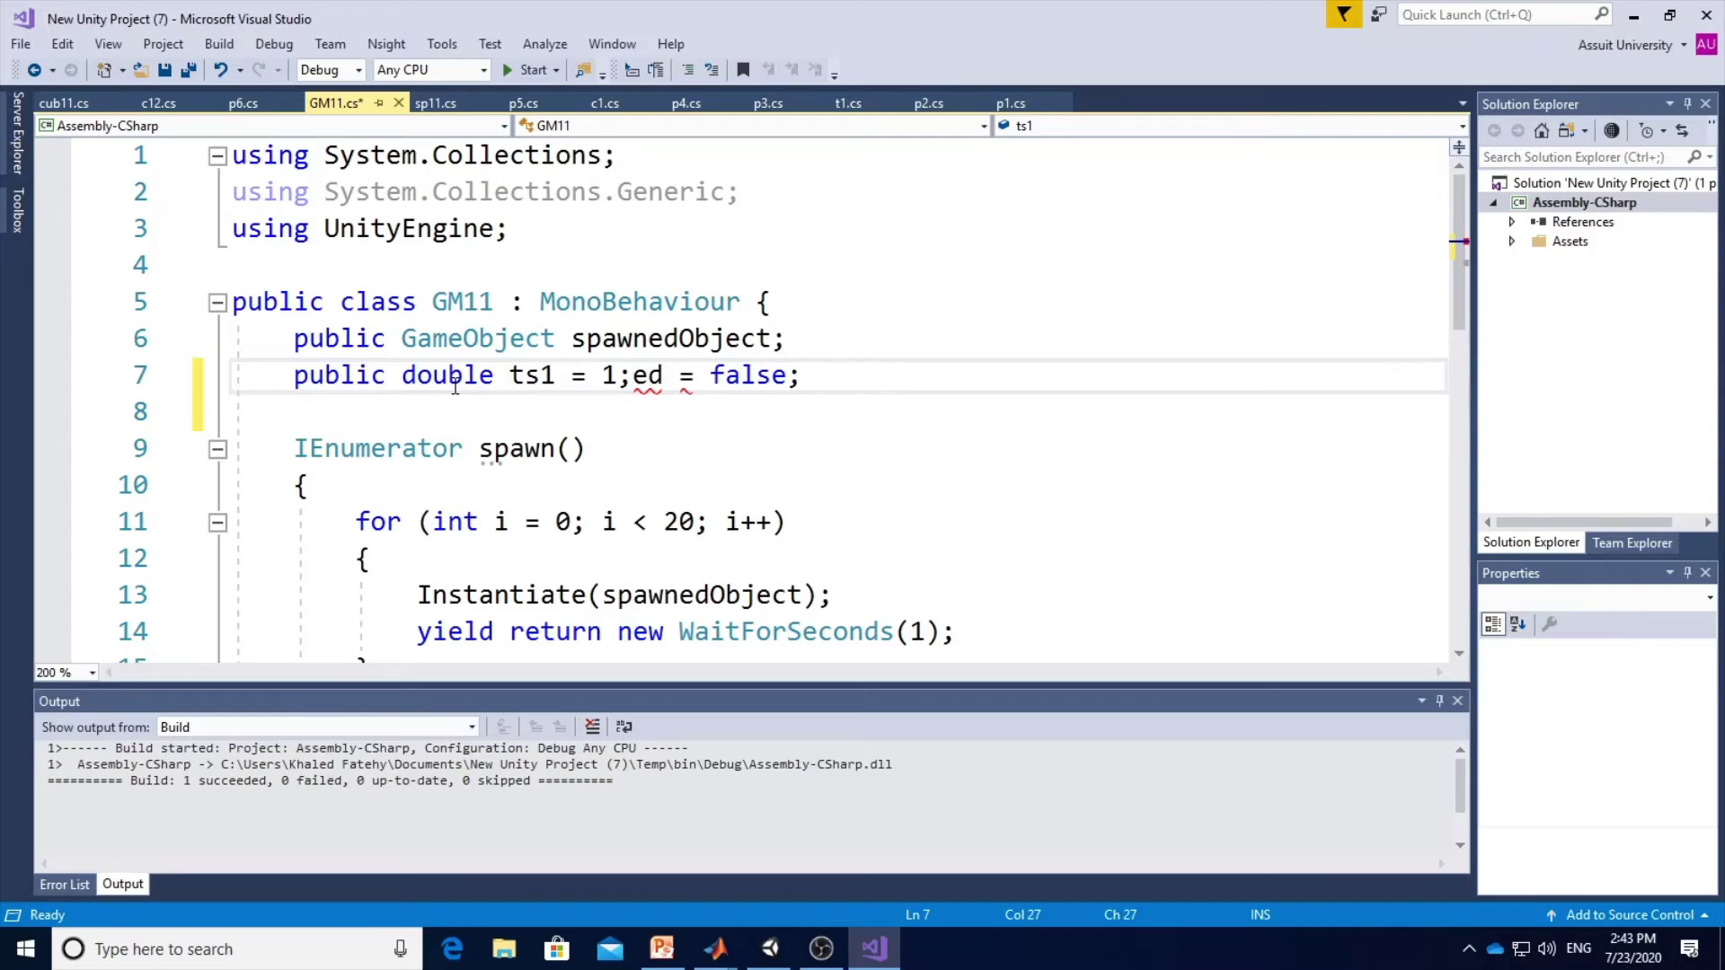
{"action": "key", "text": "Delete"}
{"action": "key", "text": "Delete"}
{"action": "key", "text": "Delete"}
{"action": "key", "text": "Delete"}
{"action": "key", "text": "Delete"}
{"action": "key", "text": "Delete"}
{"action": "key", "text": "Delete"}
{"action": "key", "text": "Delete"}
{"action": "key", "text": "Delete"}
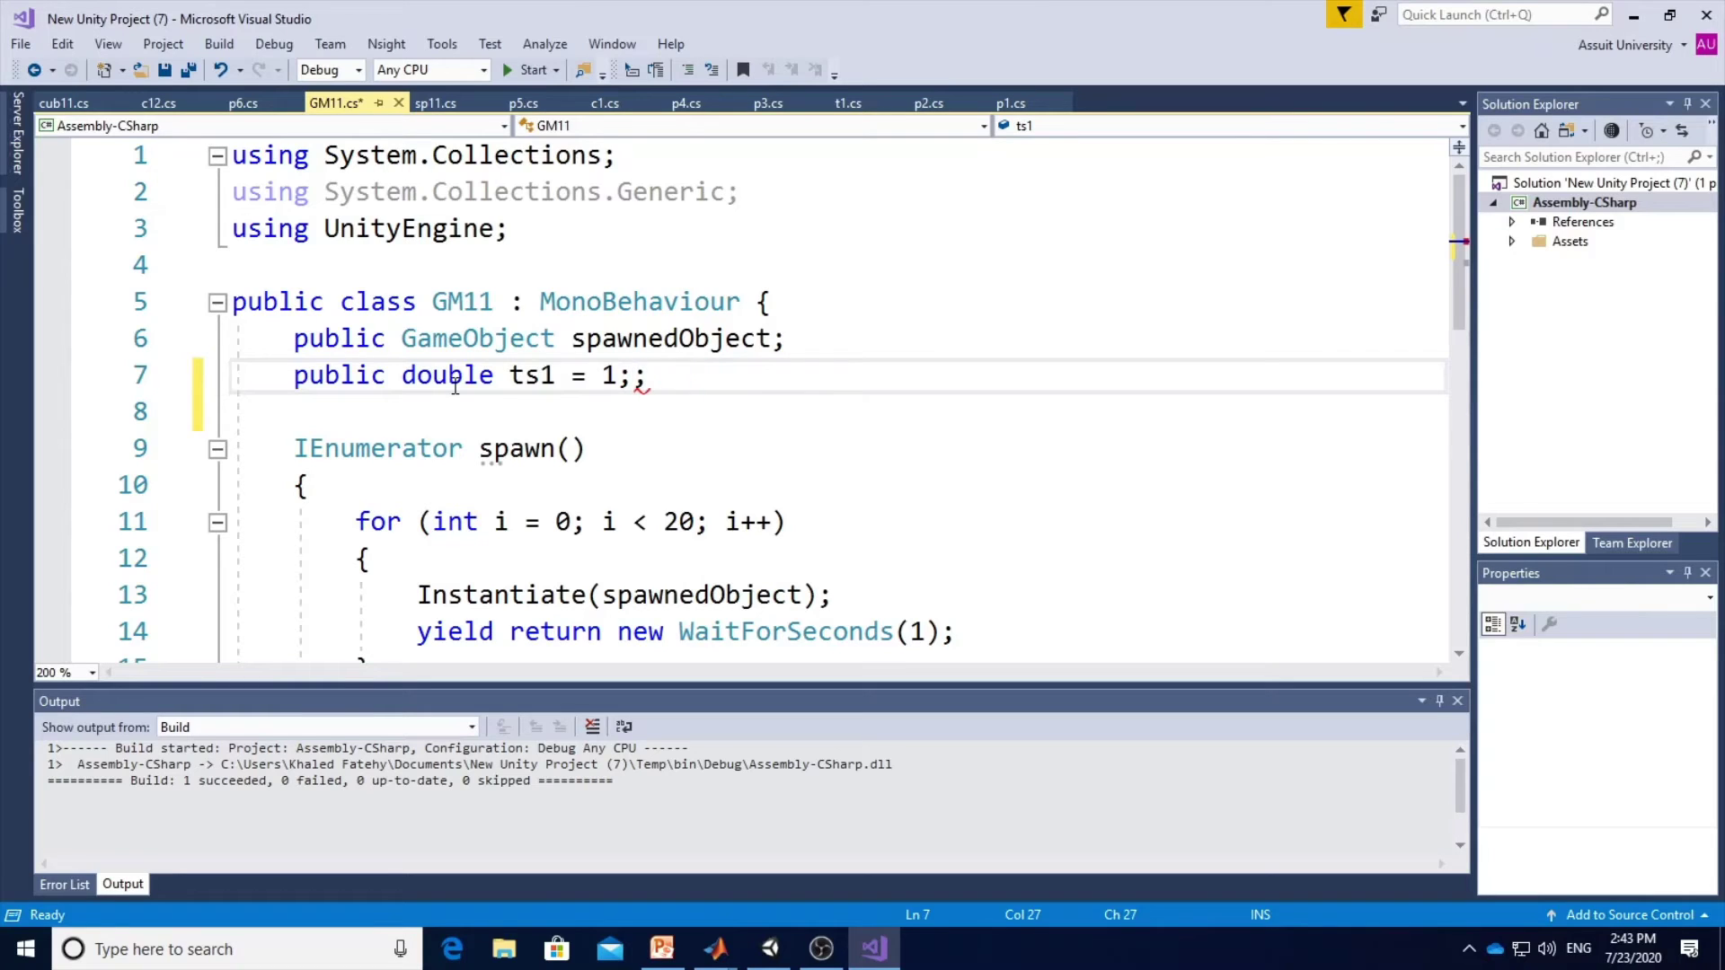
{"action": "key", "text": "Delete"}
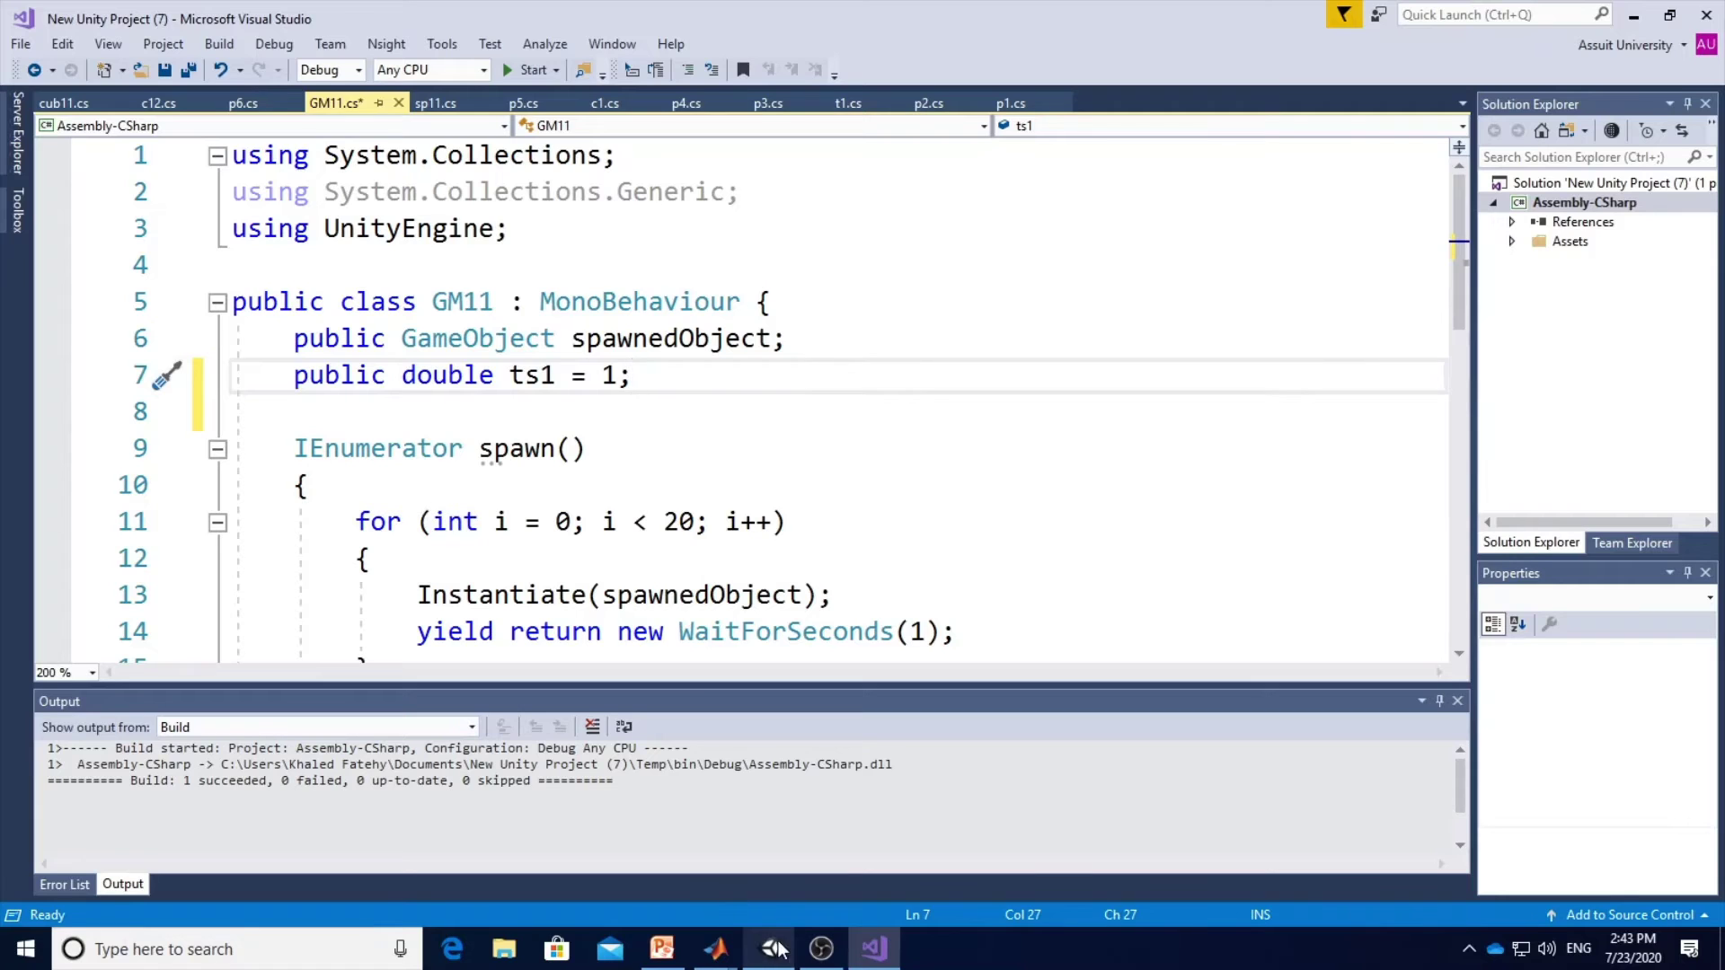
Copy 'Time.timeScale = 0;' from the PowerPoint pause slide.
{"action": "left_click", "coordinate": [656, 950]}
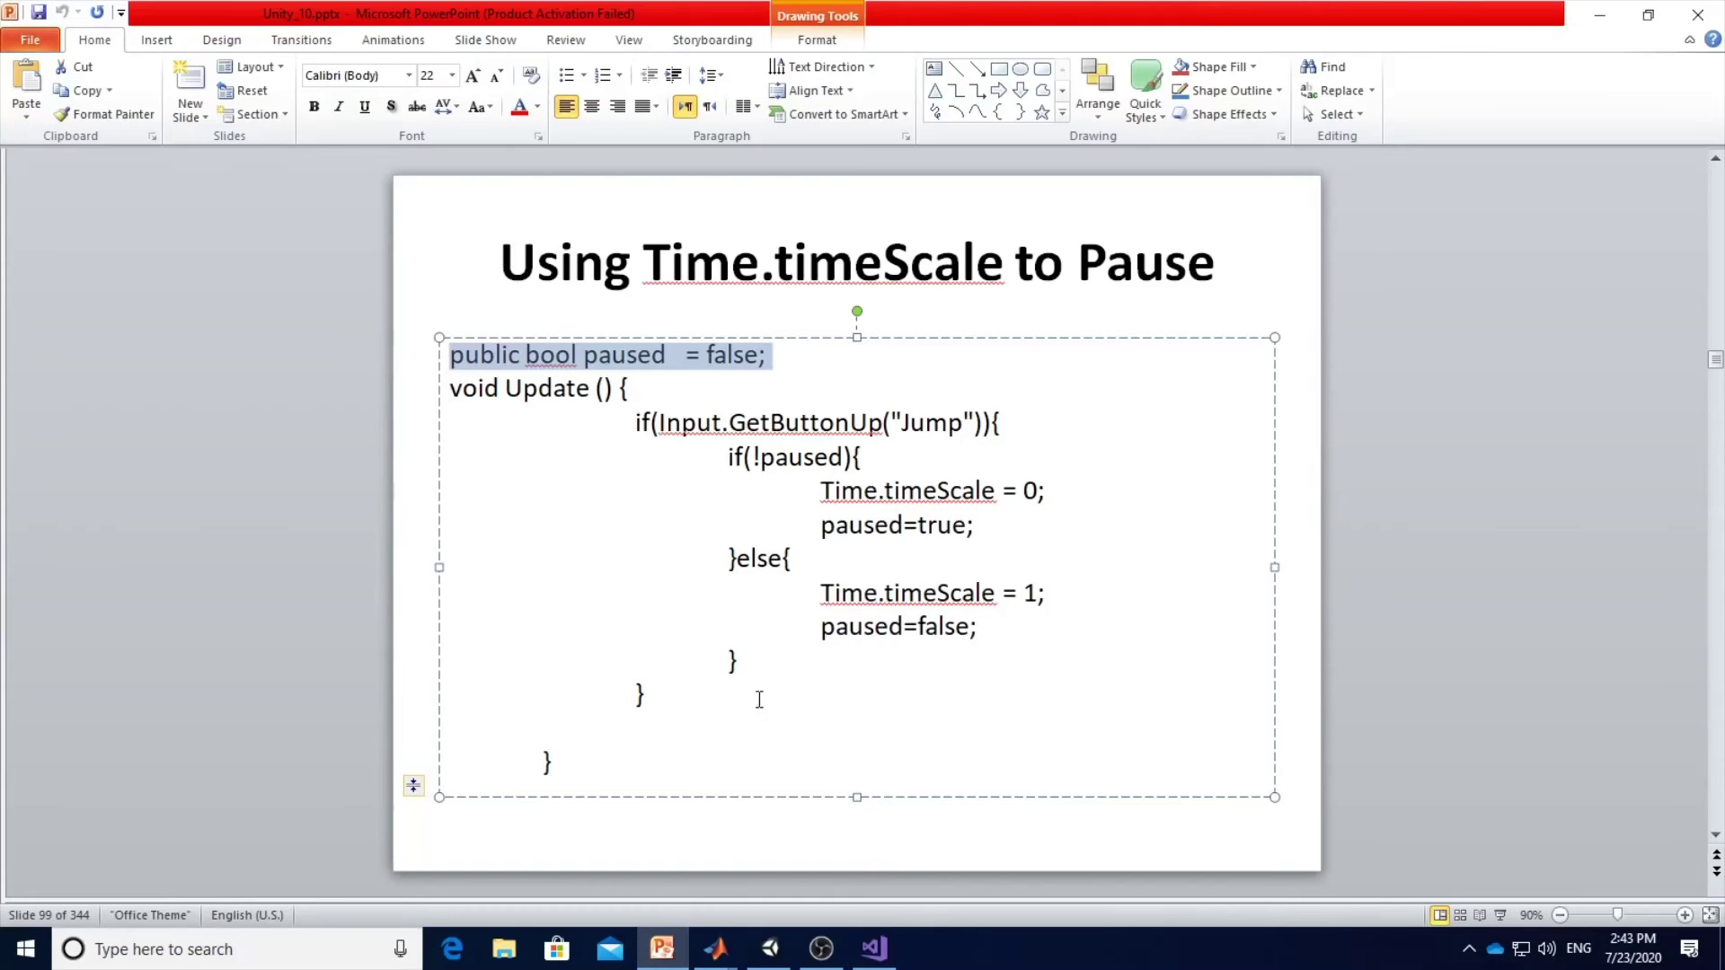
{"action": "left_click", "coordinate": [818, 489]}
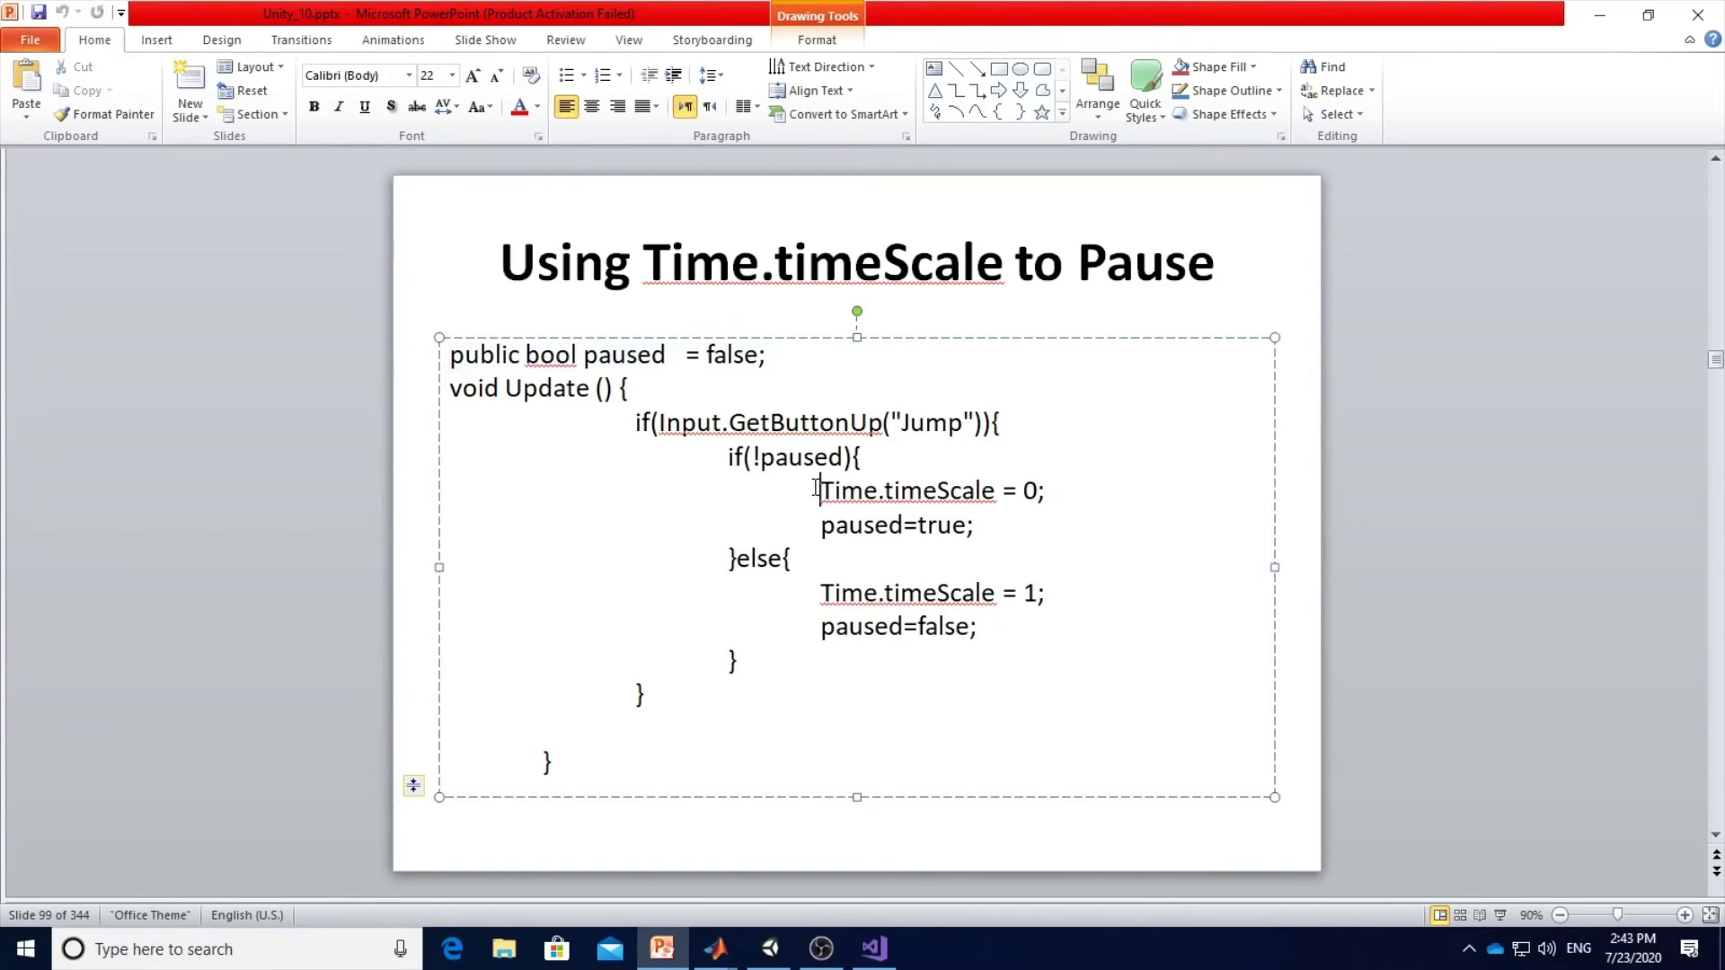
{"action": "left_click_drag", "start_coordinate": [851, 486], "coordinate": [1052, 488]}
{"action": "key", "text": "ctrl+c"}
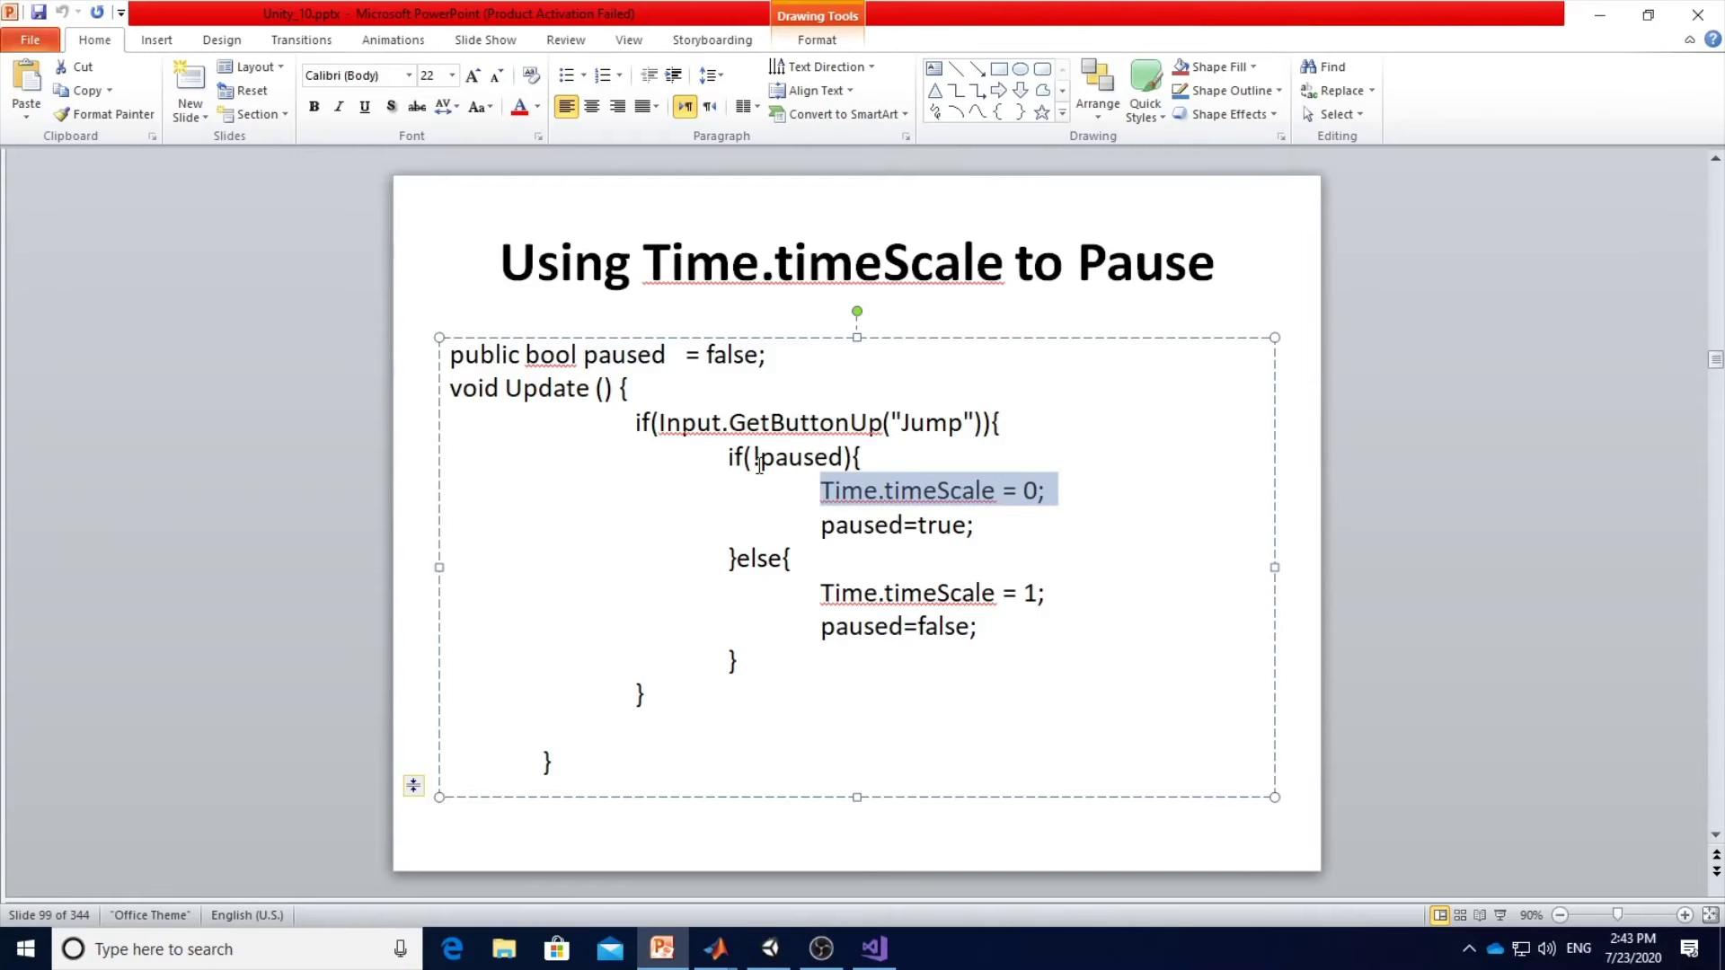
{"action": "key", "text": "alt+Tab"}
Paste 'Time.timeScale = 0;' into Update() and replace the 0 with ts1.
{"action": "scroll", "coordinate": [639, 506], "scroll_direction": "down", "scroll_amount": 1}
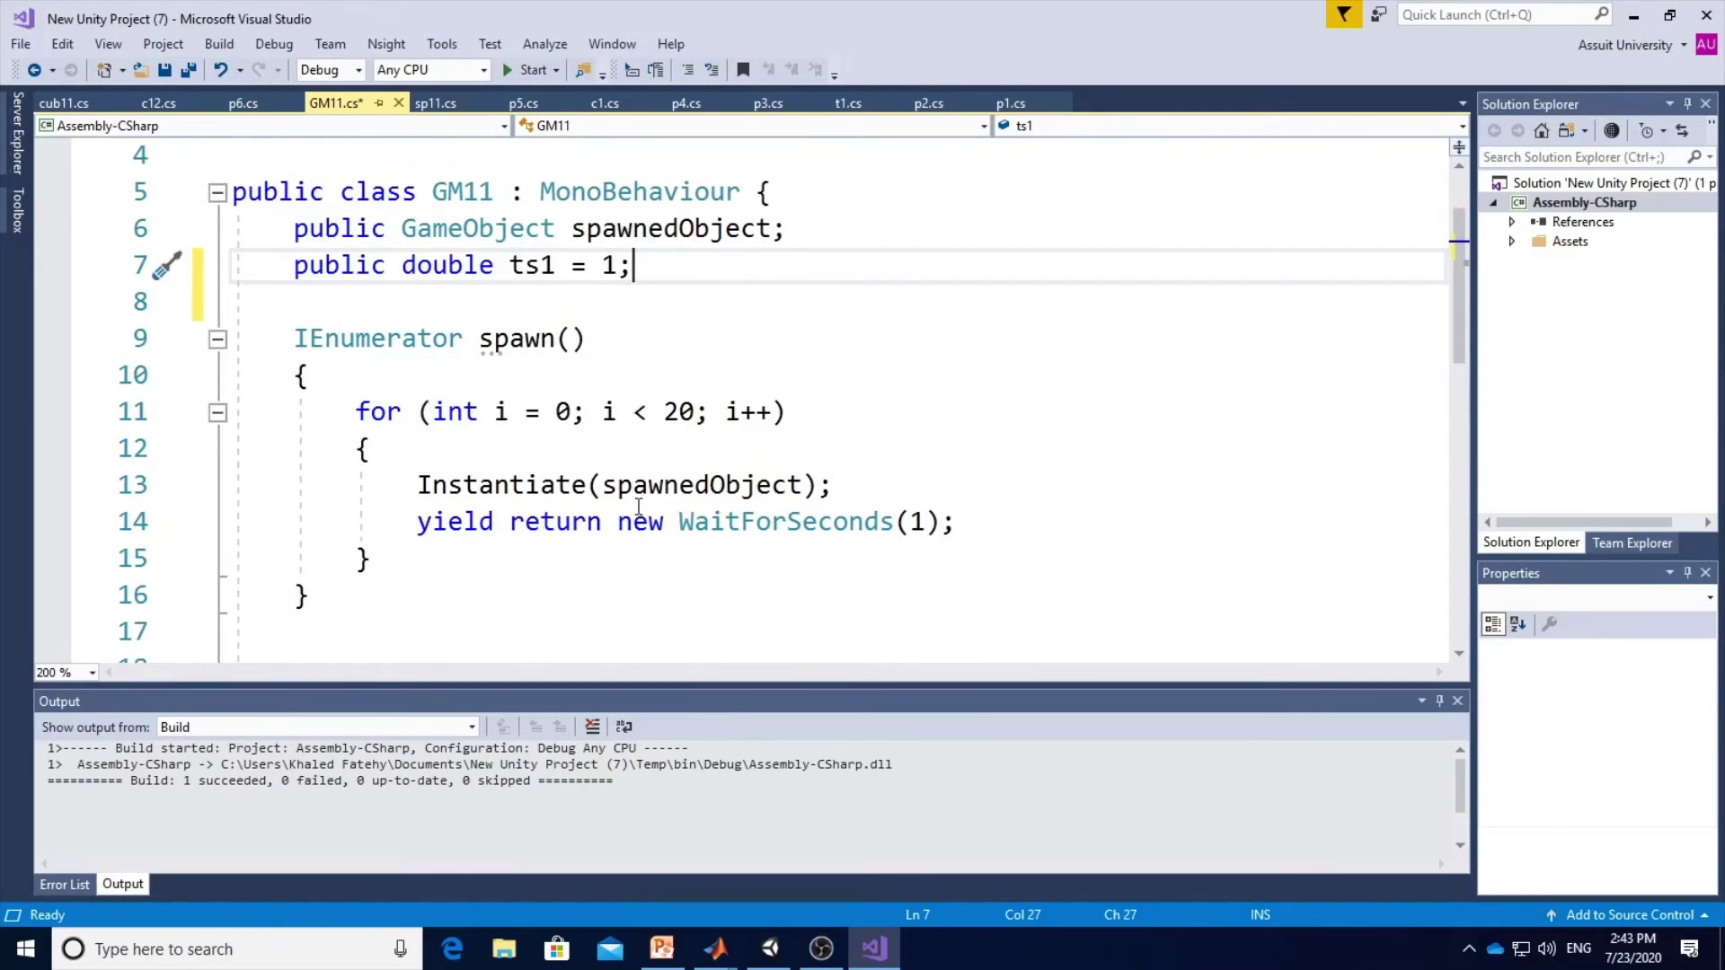
{"action": "scroll", "coordinate": [637, 507], "scroll_direction": "down", "scroll_amount": 1}
{"action": "scroll", "coordinate": [638, 506], "scroll_direction": "down", "scroll_amount": 2}
{"action": "scroll", "coordinate": [635, 500], "scroll_direction": "down", "scroll_amount": 2}
{"action": "left_click", "coordinate": [447, 414]}
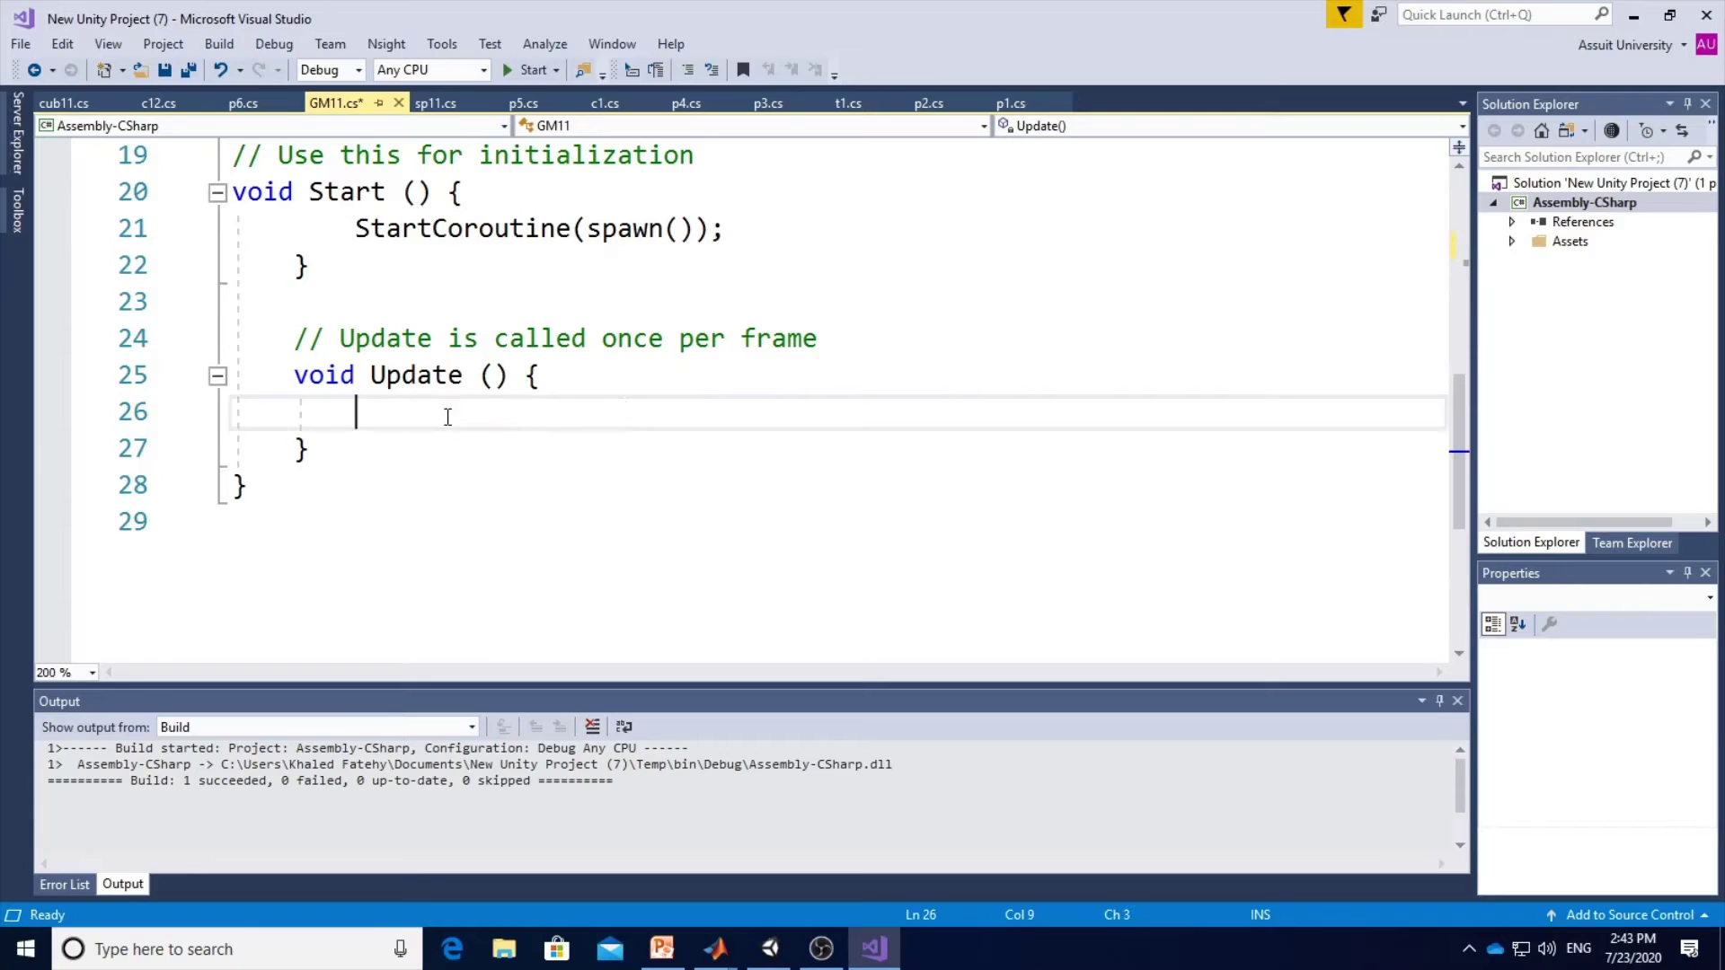
{"action": "key", "text": "ctrl+v"}
{"action": "left_click", "coordinate": [620, 415]}
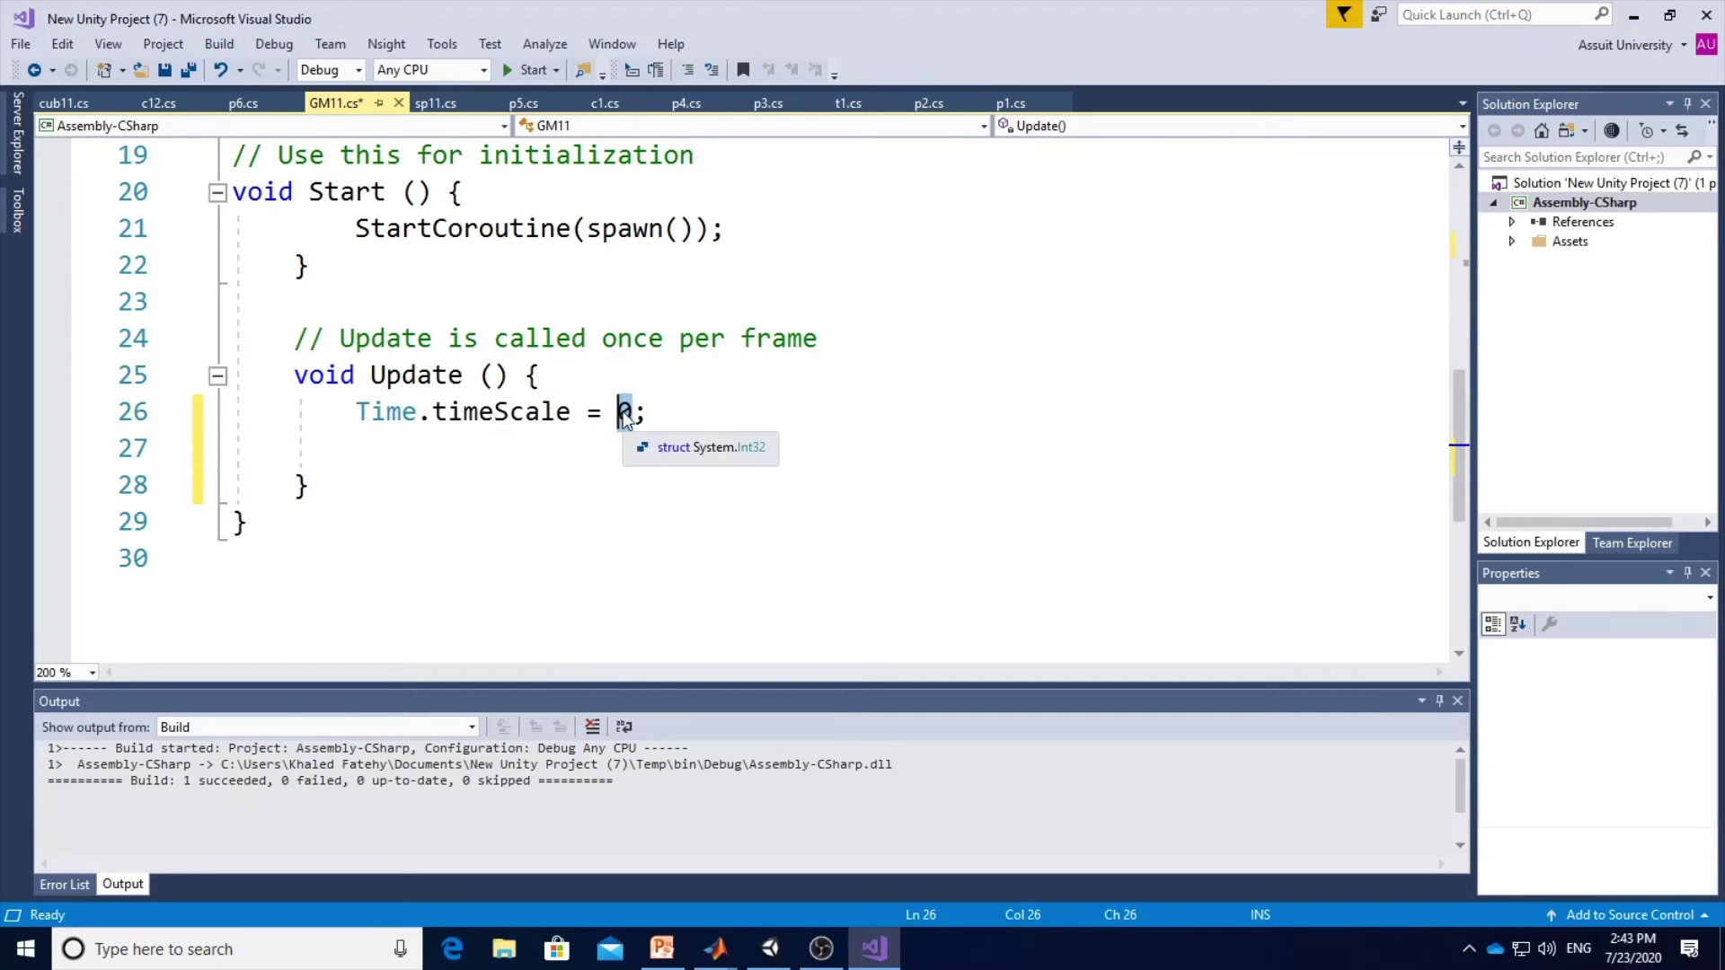
{"action": "type", "text": "ts1"}
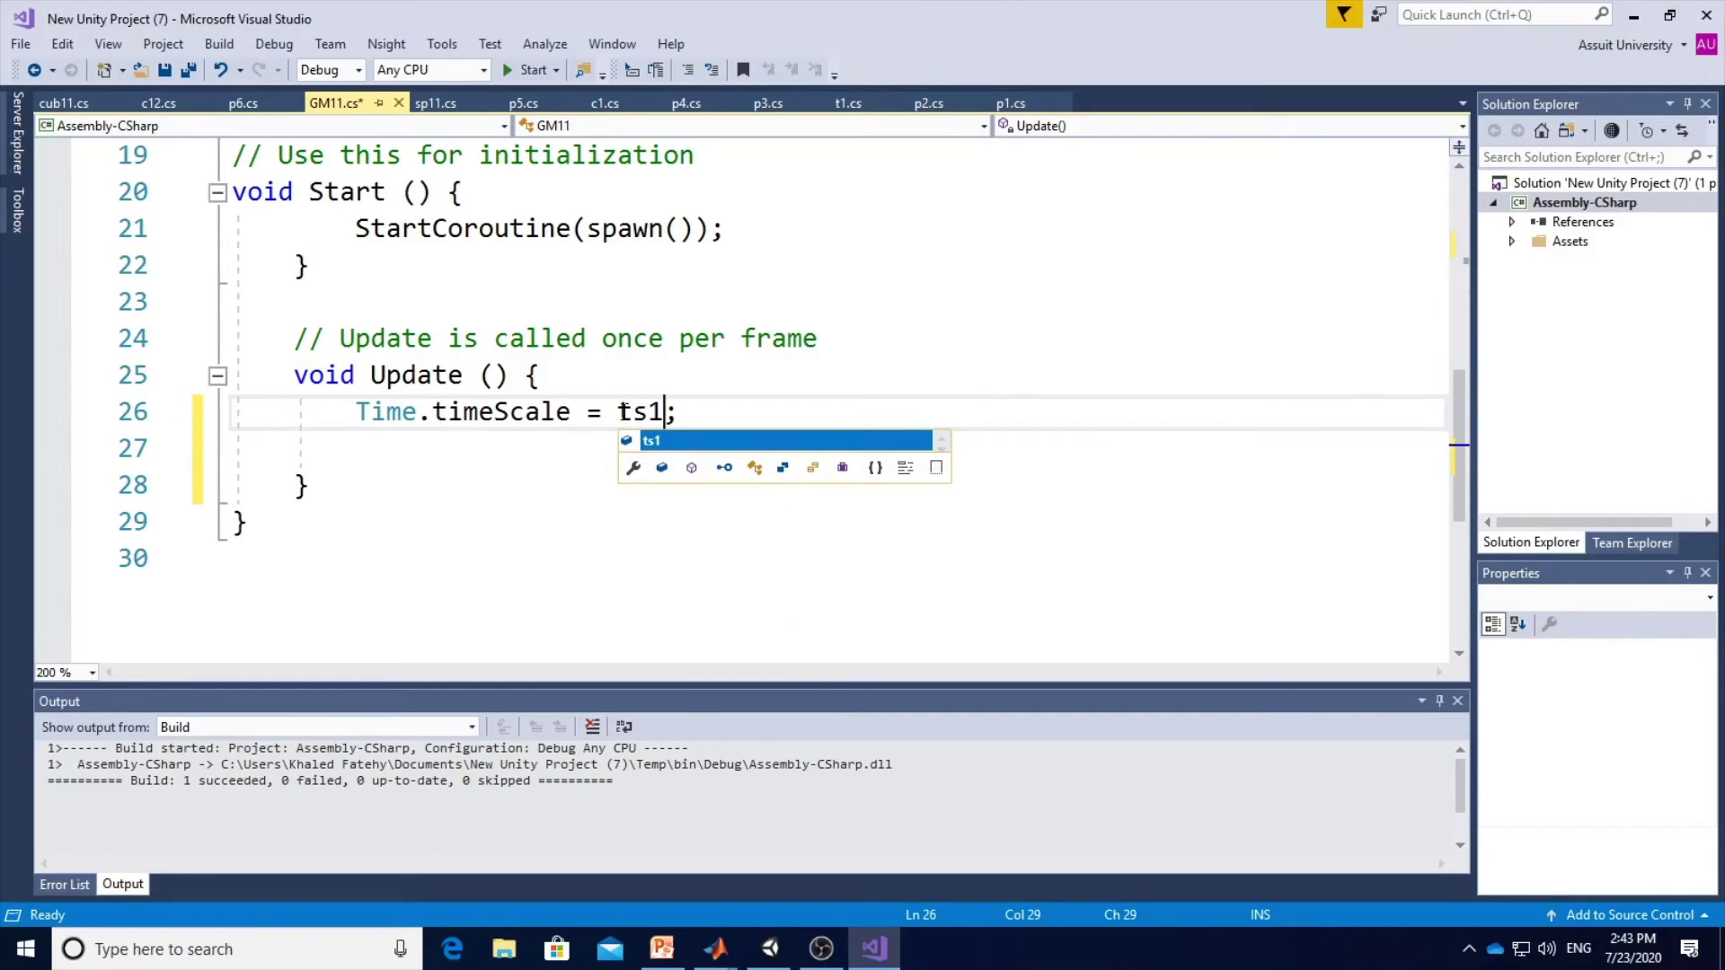
{"action": "left_click", "coordinate": [674, 370]}
Change ts1's type from double to float to clear the conversion error.
{"action": "scroll", "coordinate": [678, 359], "scroll_direction": "up", "scroll_amount": 1}
{"action": "scroll", "coordinate": [683, 351], "scroll_direction": "up", "scroll_amount": 2}
{"action": "scroll", "coordinate": [669, 269], "scroll_direction": "up", "scroll_amount": 2}
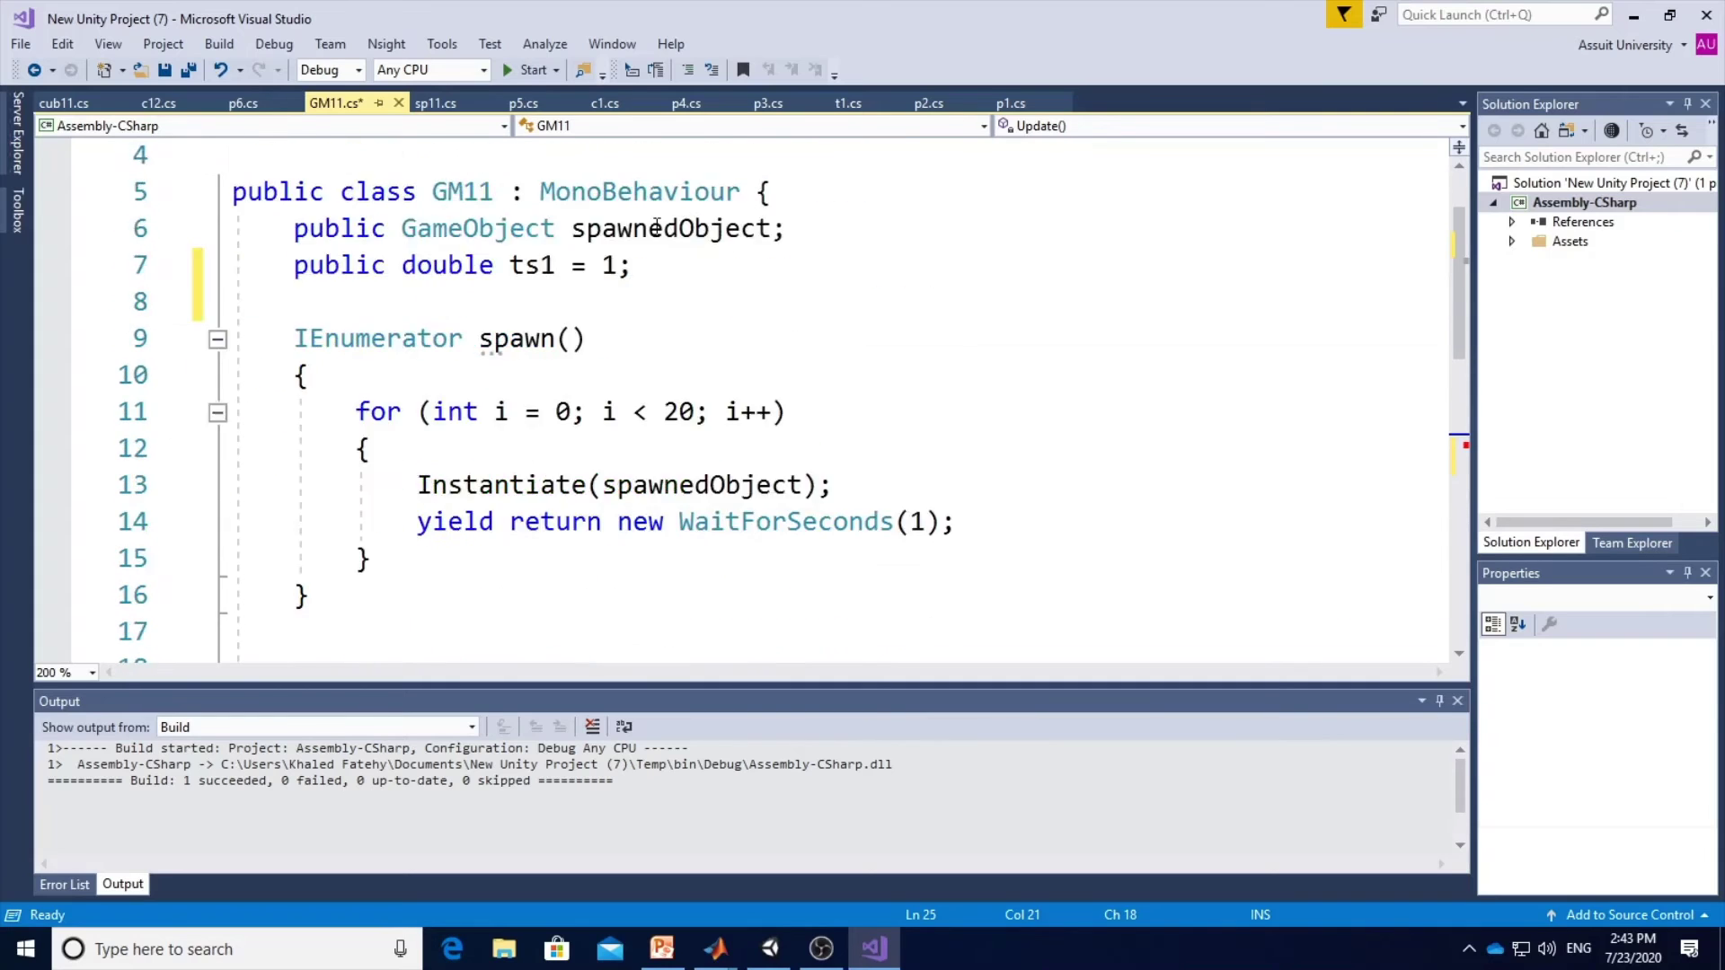
{"action": "scroll", "coordinate": [657, 226], "scroll_direction": "up", "scroll_amount": 1}
{"action": "scroll", "coordinate": [682, 411], "scroll_direction": "down", "scroll_amount": 1}
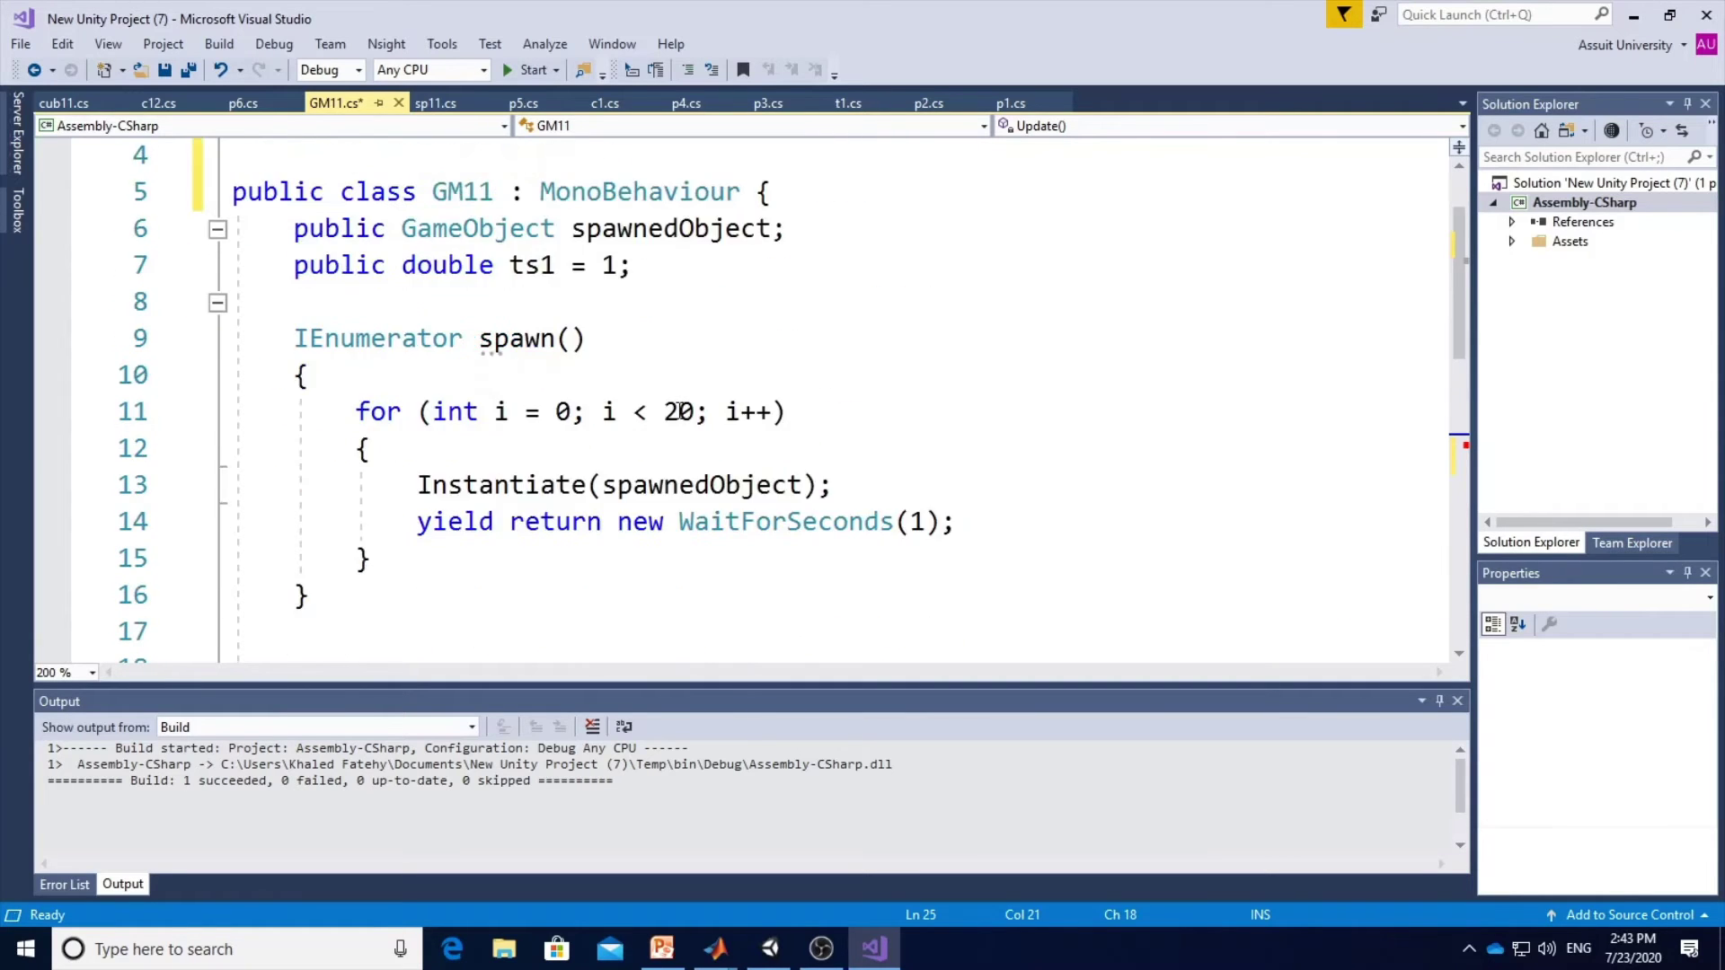
{"action": "scroll", "coordinate": [680, 412], "scroll_direction": "down", "scroll_amount": 2}
{"action": "scroll", "coordinate": [639, 539], "scroll_direction": "down", "scroll_amount": 2}
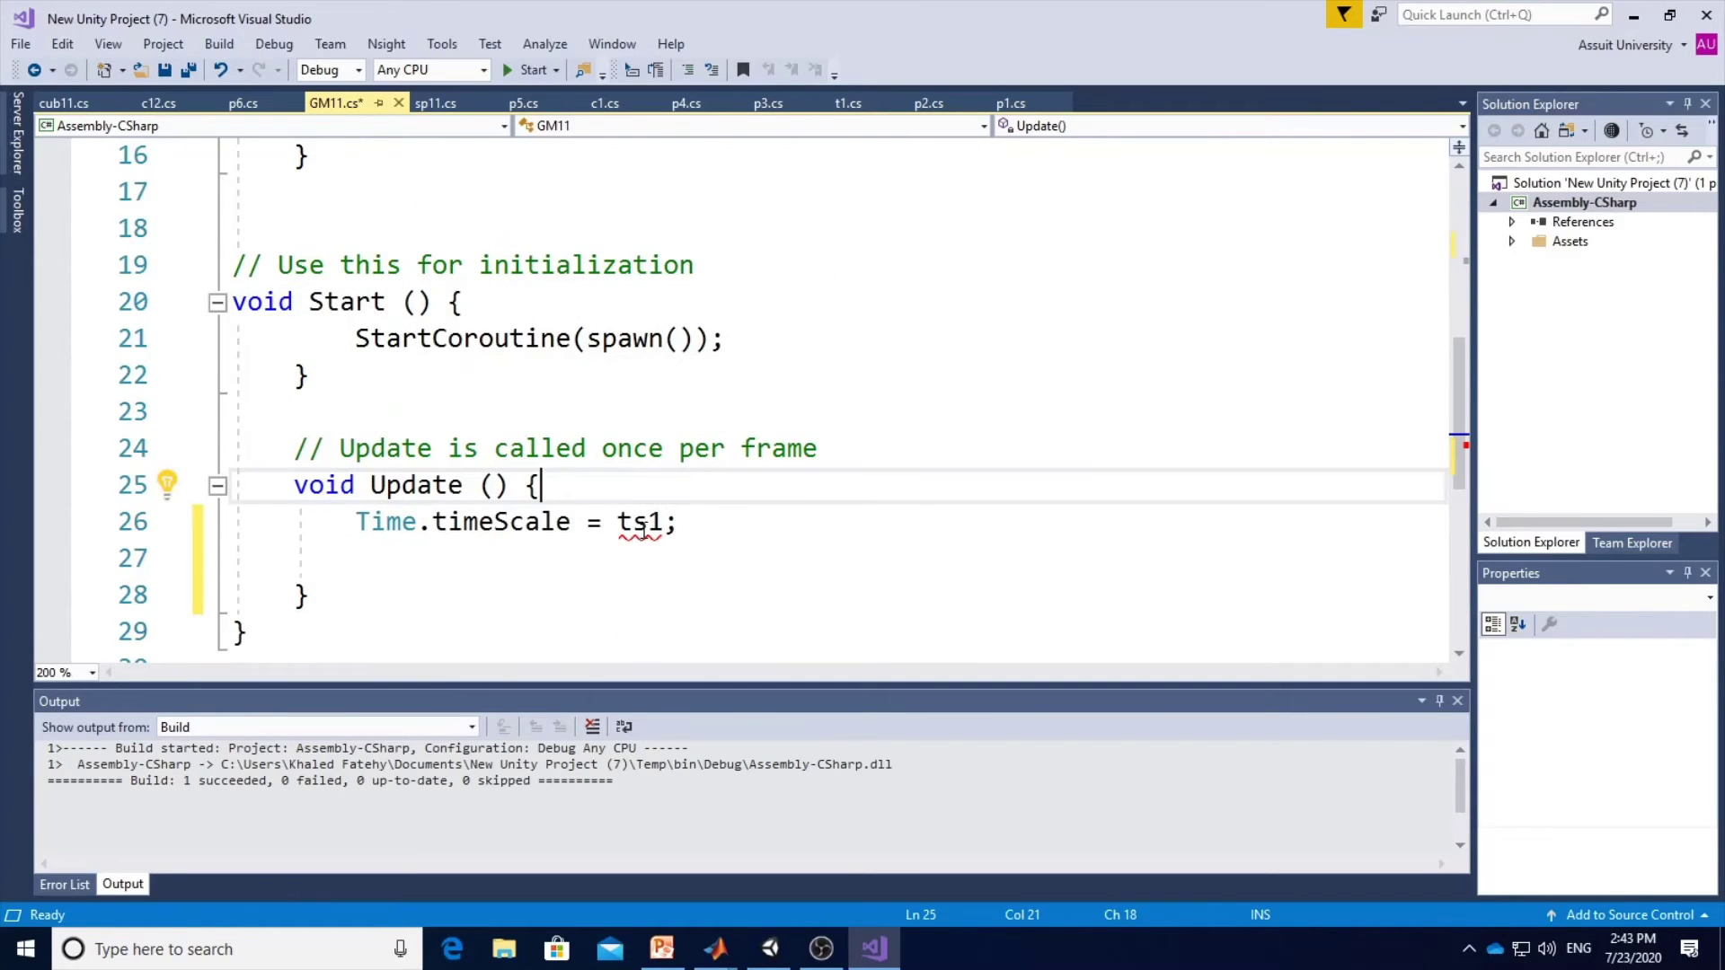
{"action": "mouse_move", "coordinate": [643, 530]}
{"action": "scroll", "coordinate": [683, 516], "scroll_direction": "up", "scroll_amount": 3}
{"action": "scroll", "coordinate": [682, 516], "scroll_direction": "up", "scroll_amount": 1}
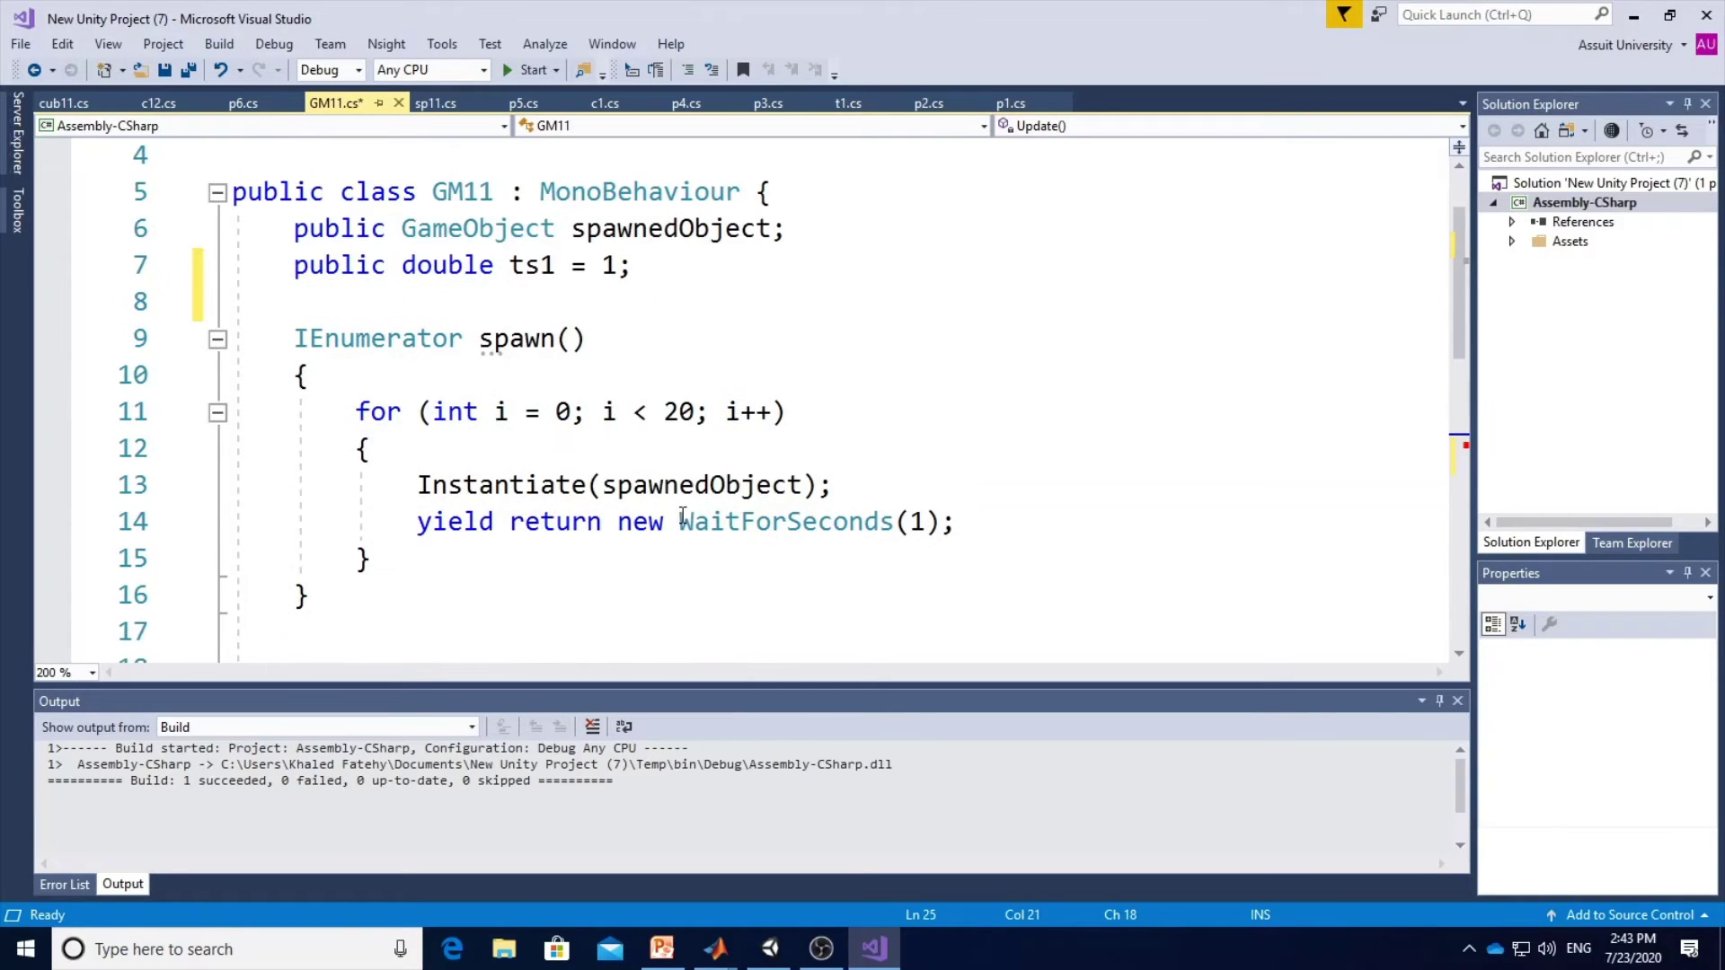
{"action": "double_click", "coordinate": [542, 265]}
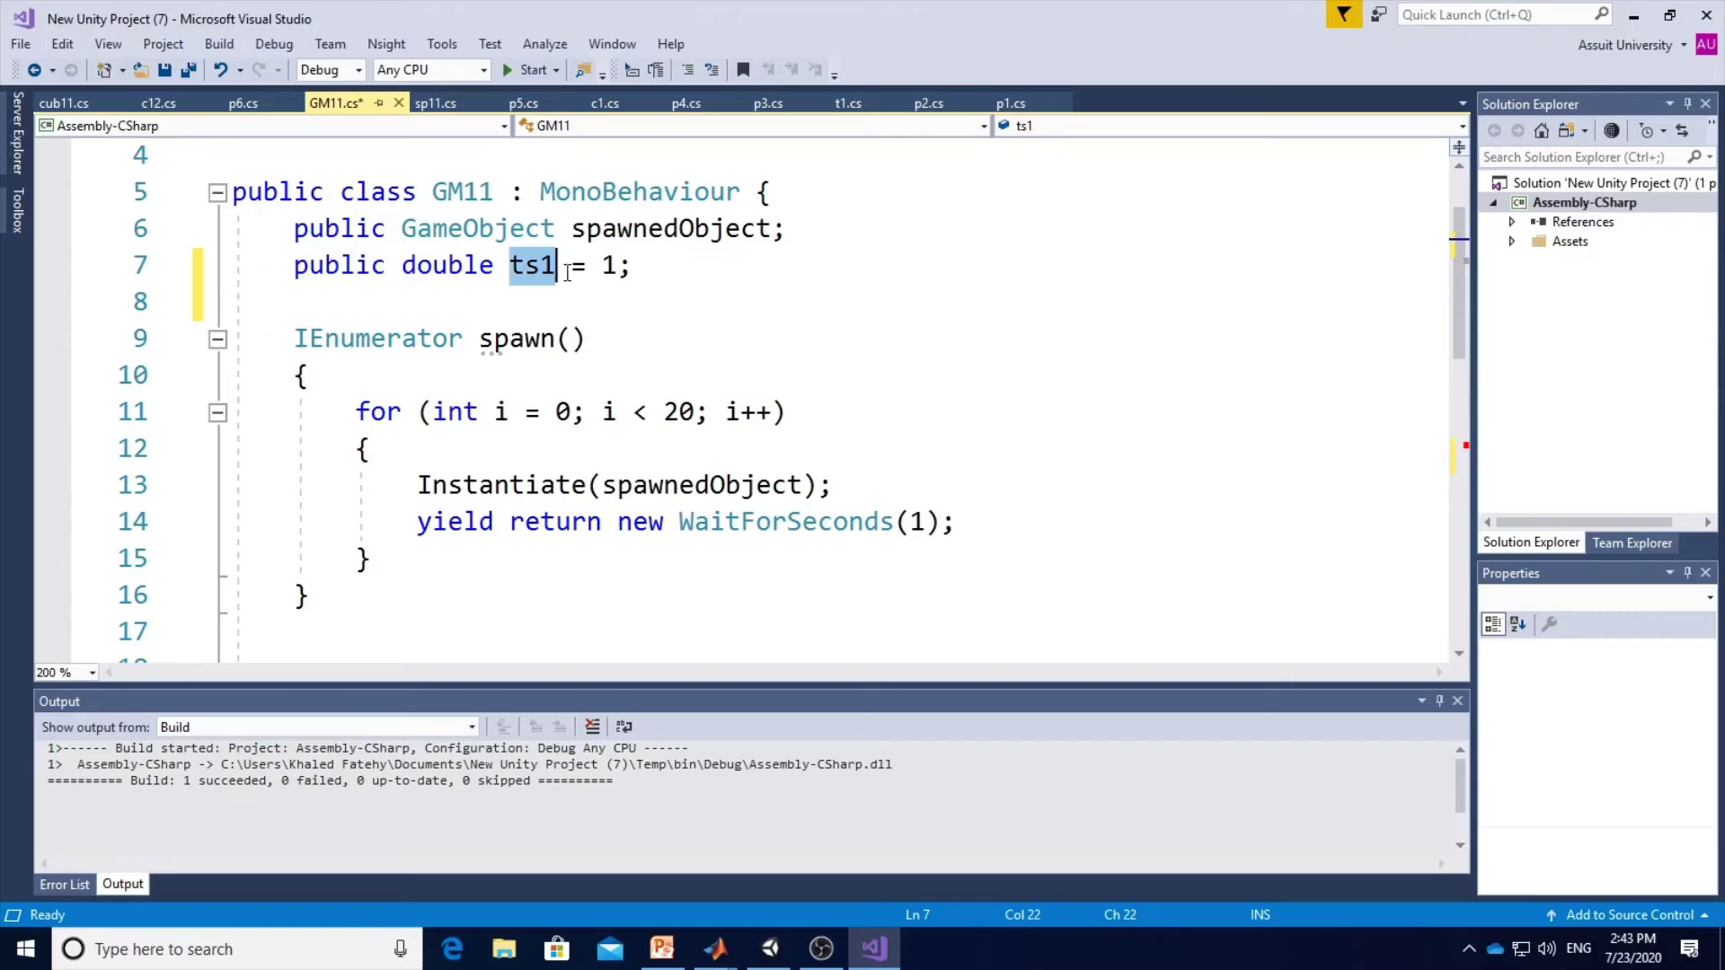
{"action": "scroll", "coordinate": [633, 347], "scroll_direction": "down", "scroll_amount": 3}
{"action": "scroll", "coordinate": [625, 380], "scroll_direction": "down", "scroll_amount": 1}
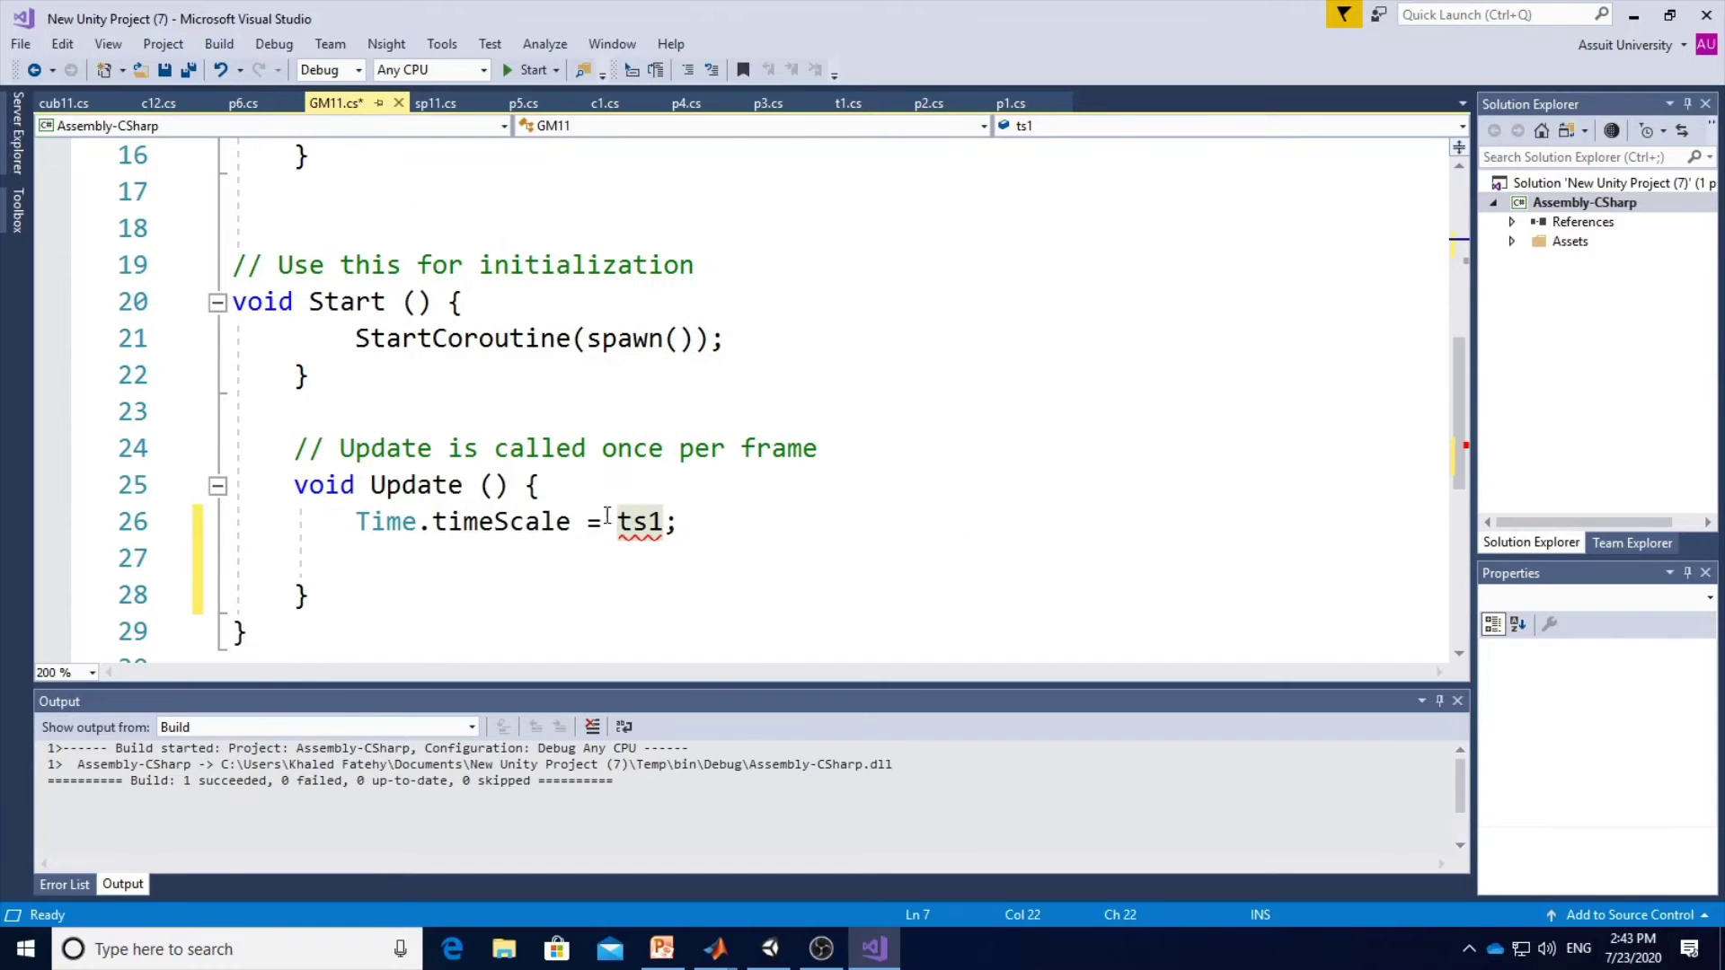
{"action": "mouse_move", "coordinate": [645, 532]}
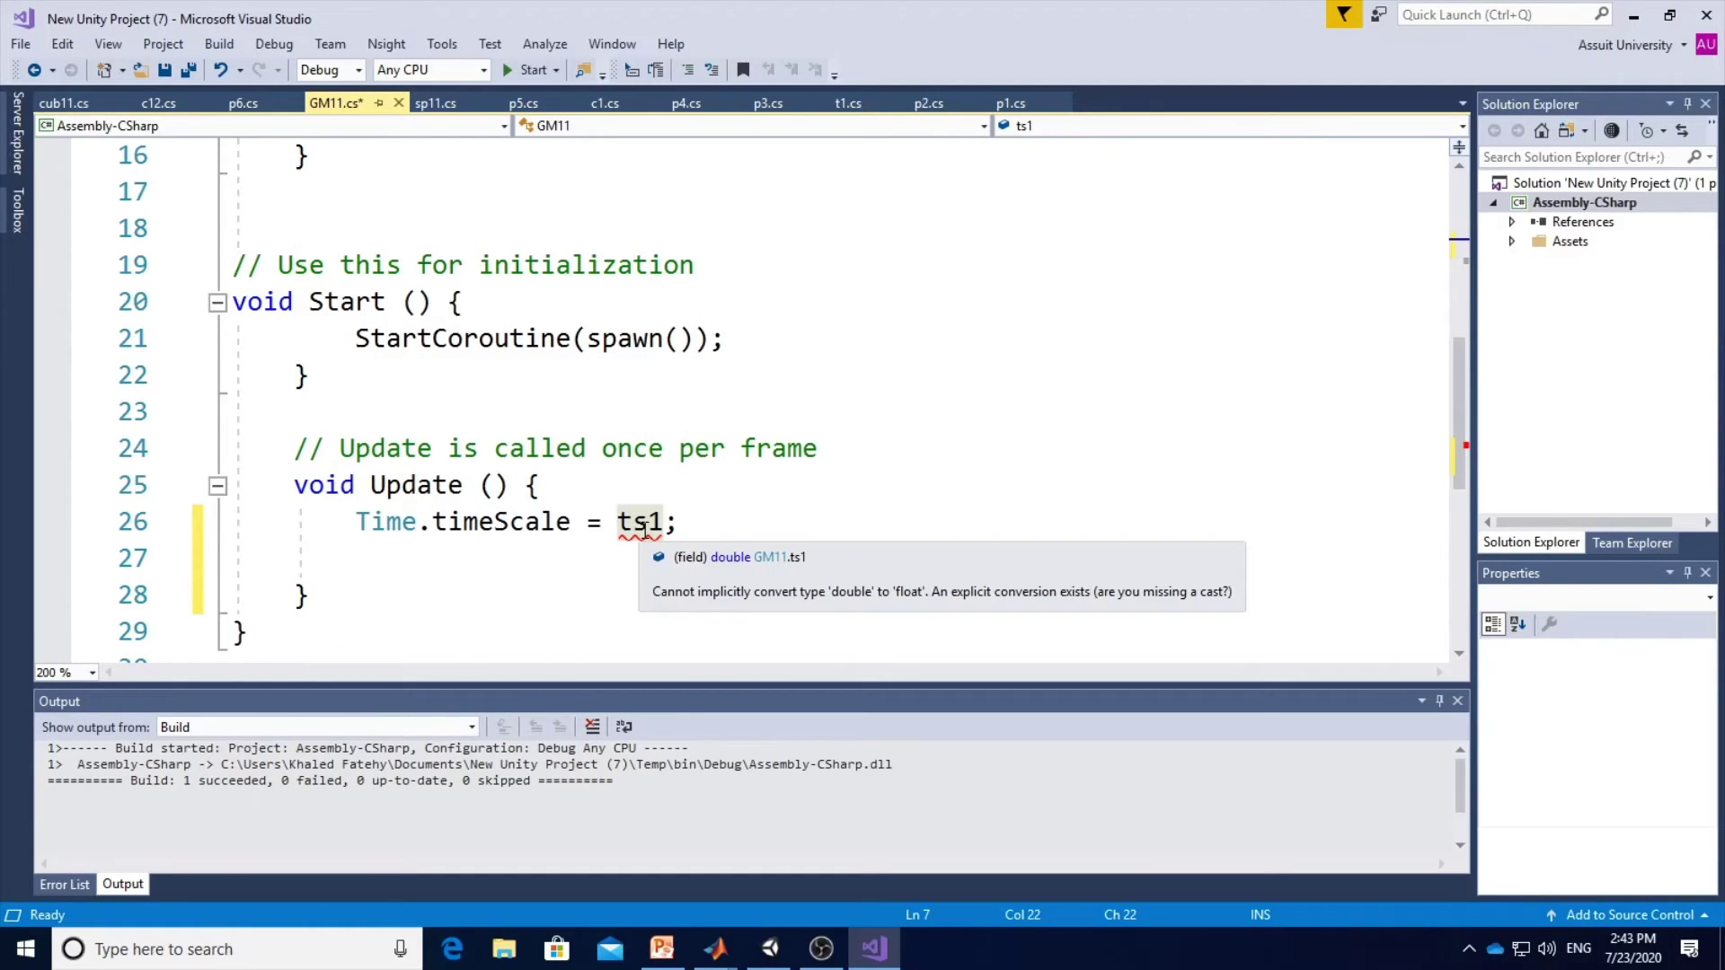
{"action": "left_click", "coordinate": [645, 530]}
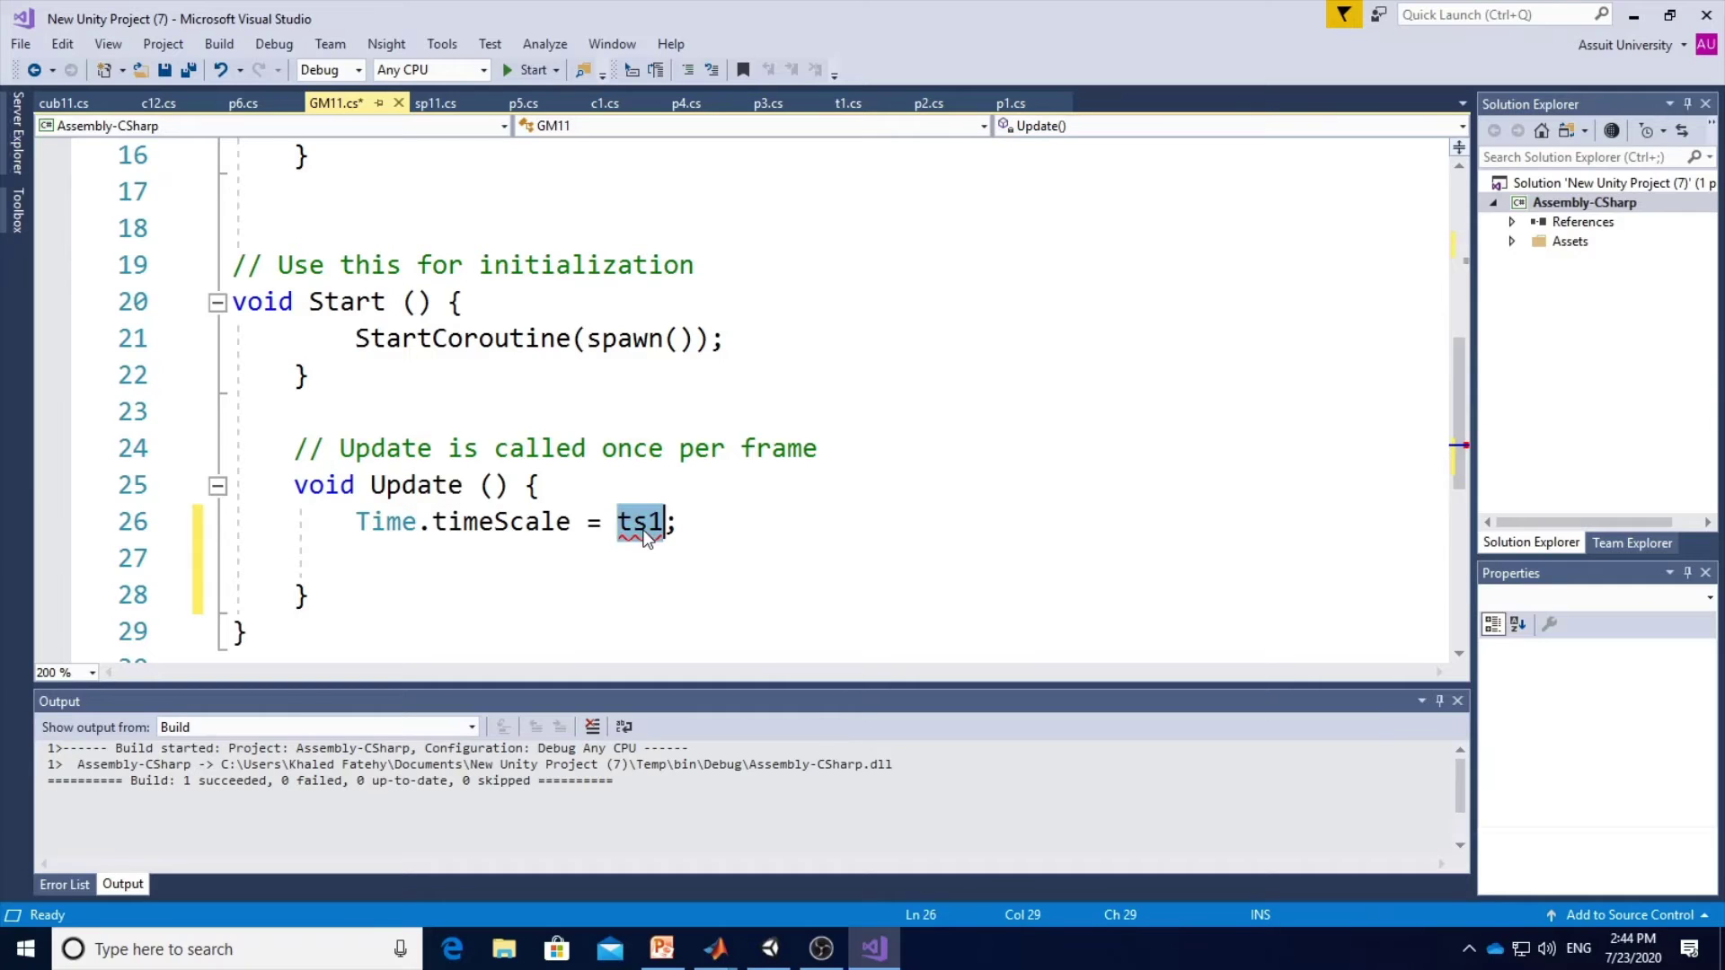
{"action": "scroll", "coordinate": [631, 463], "scroll_direction": "up", "scroll_amount": 4}
{"action": "scroll", "coordinate": [631, 462], "scroll_direction": "up", "scroll_amount": 1}
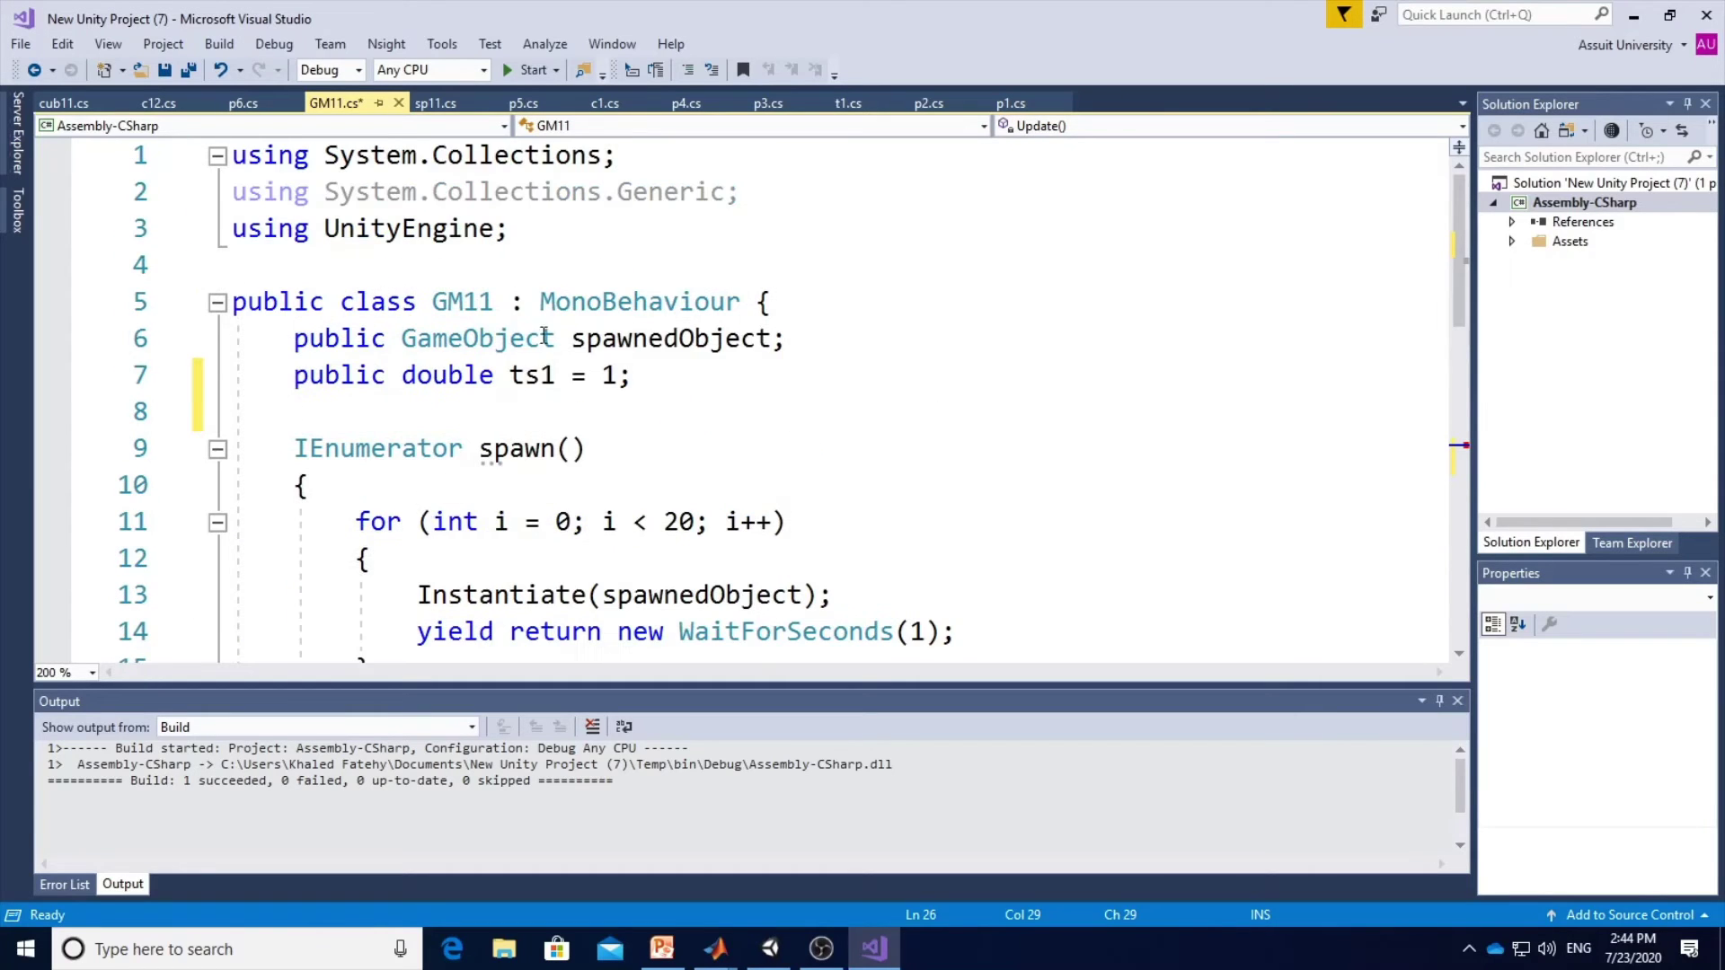
{"action": "double_click", "coordinate": [450, 376]}
{"action": "type", "text": "f"}
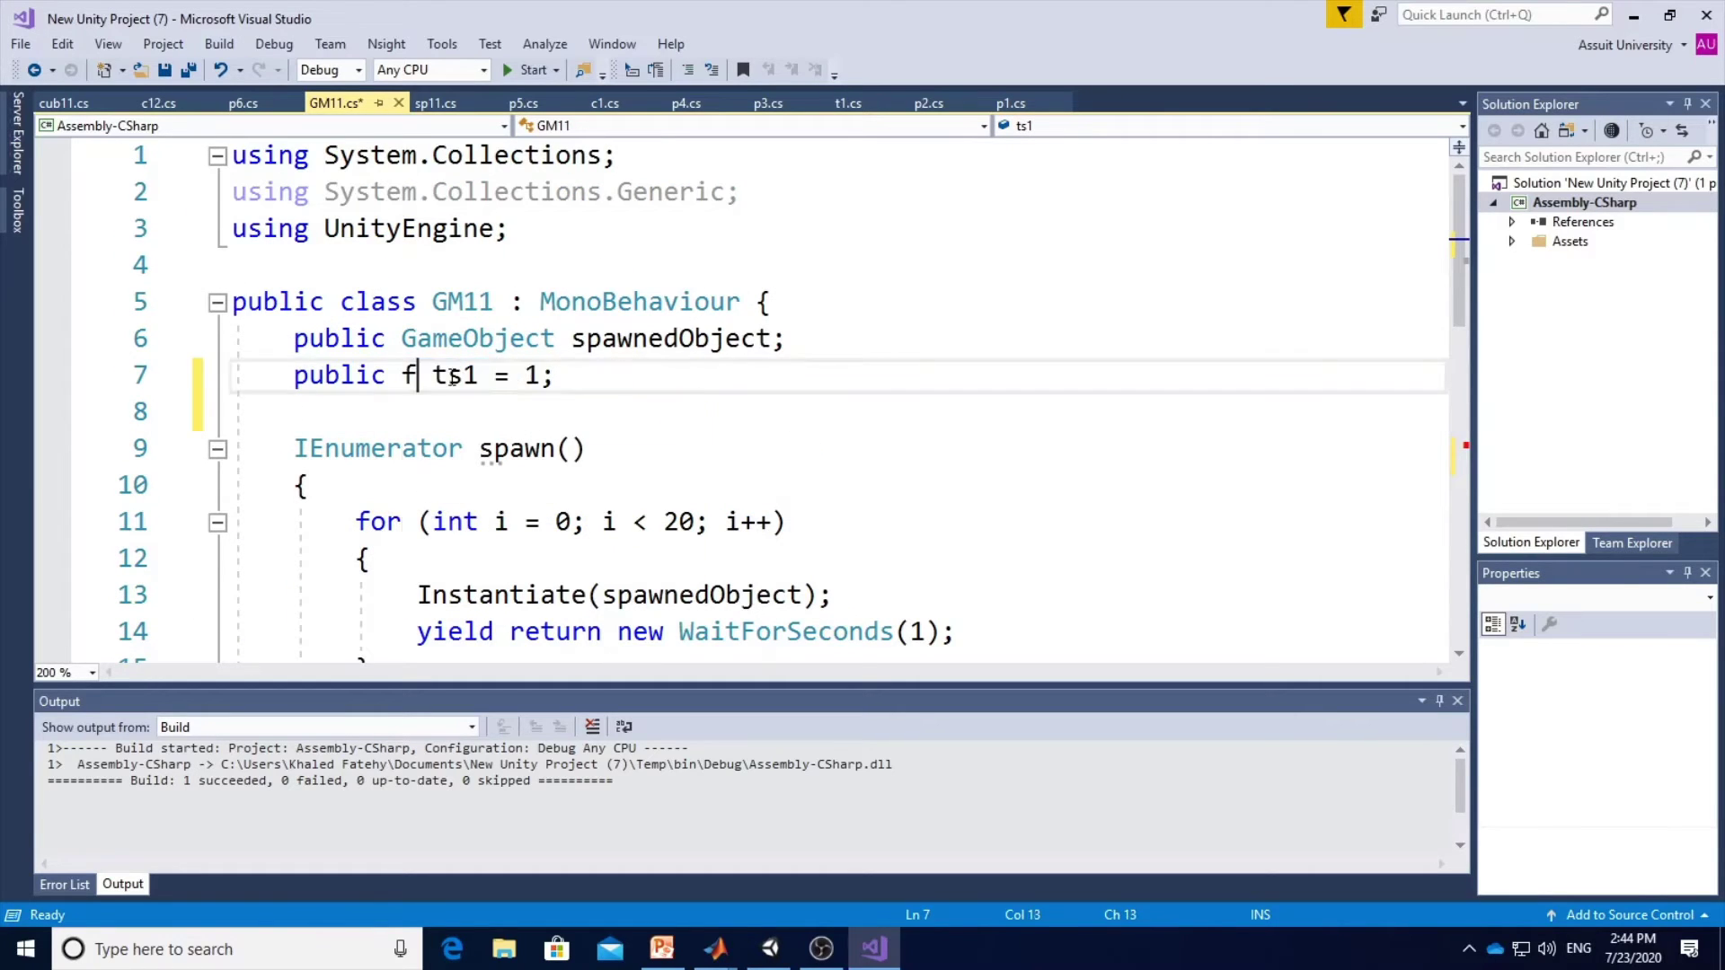
{"action": "type", "text": "loat"}
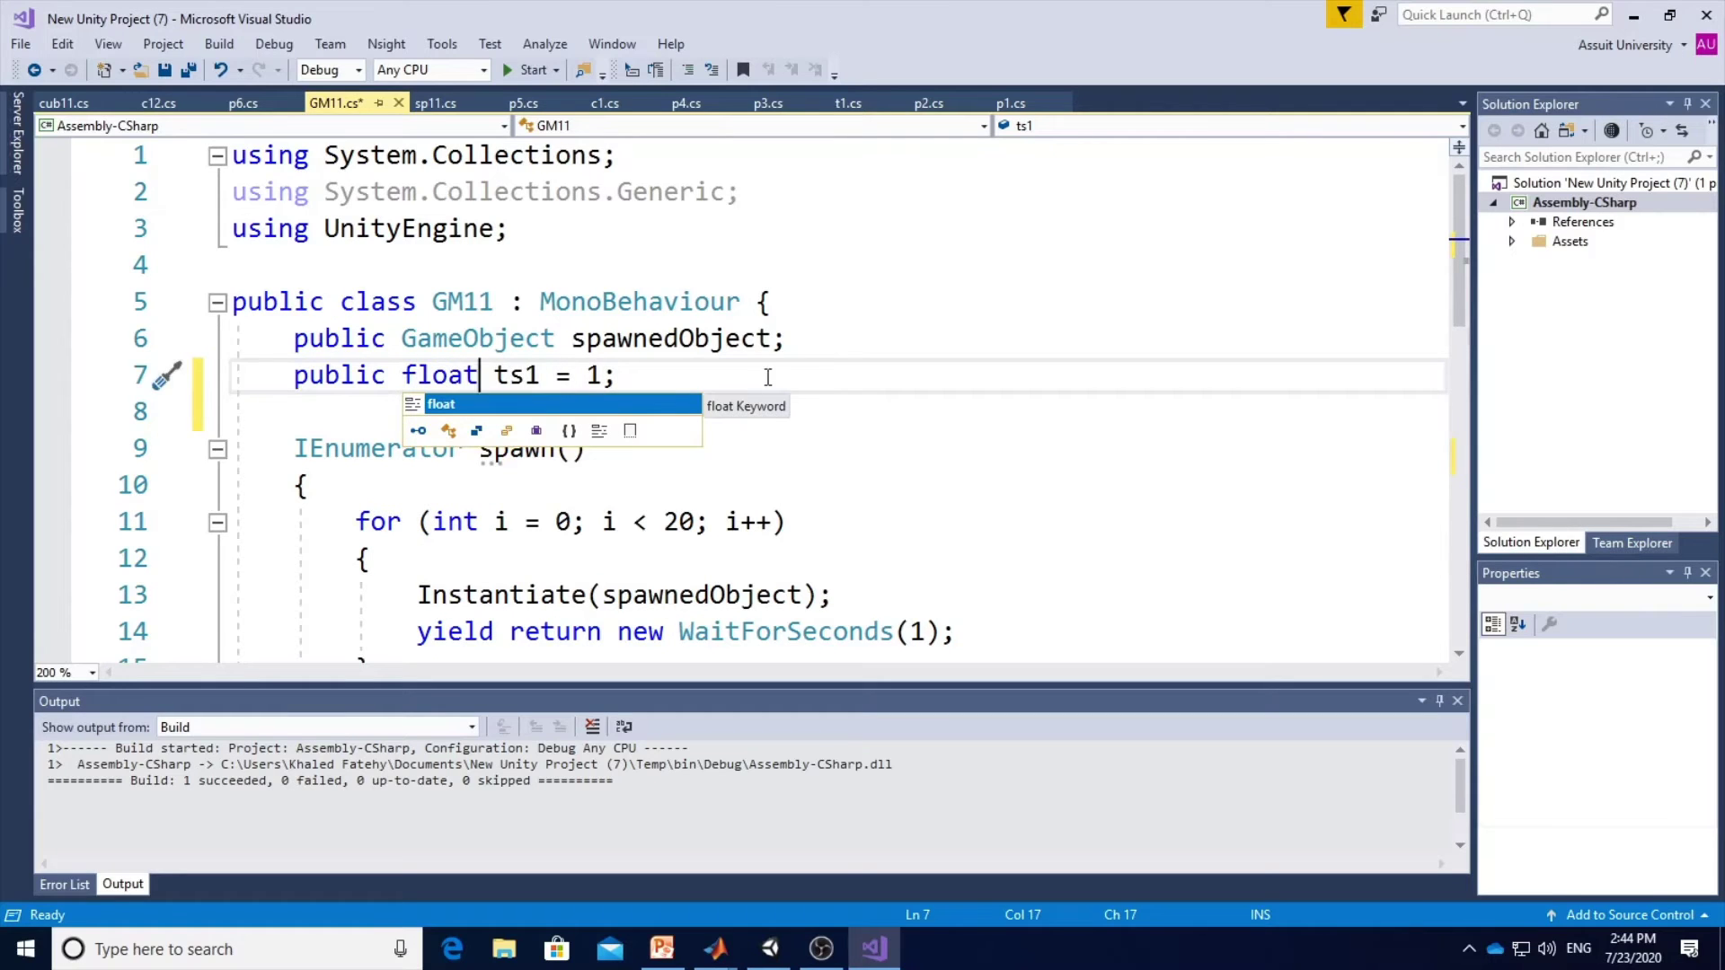
{"action": "left_click", "coordinate": [769, 375]}
Build the solution to compile the updated GM11 script.
{"action": "scroll", "coordinate": [694, 449], "scroll_direction": "down", "scroll_amount": 3}
{"action": "scroll", "coordinate": [690, 490], "scroll_direction": "down", "scroll_amount": 2}
{"action": "scroll", "coordinate": [690, 490], "scroll_direction": "down", "scroll_amount": 1}
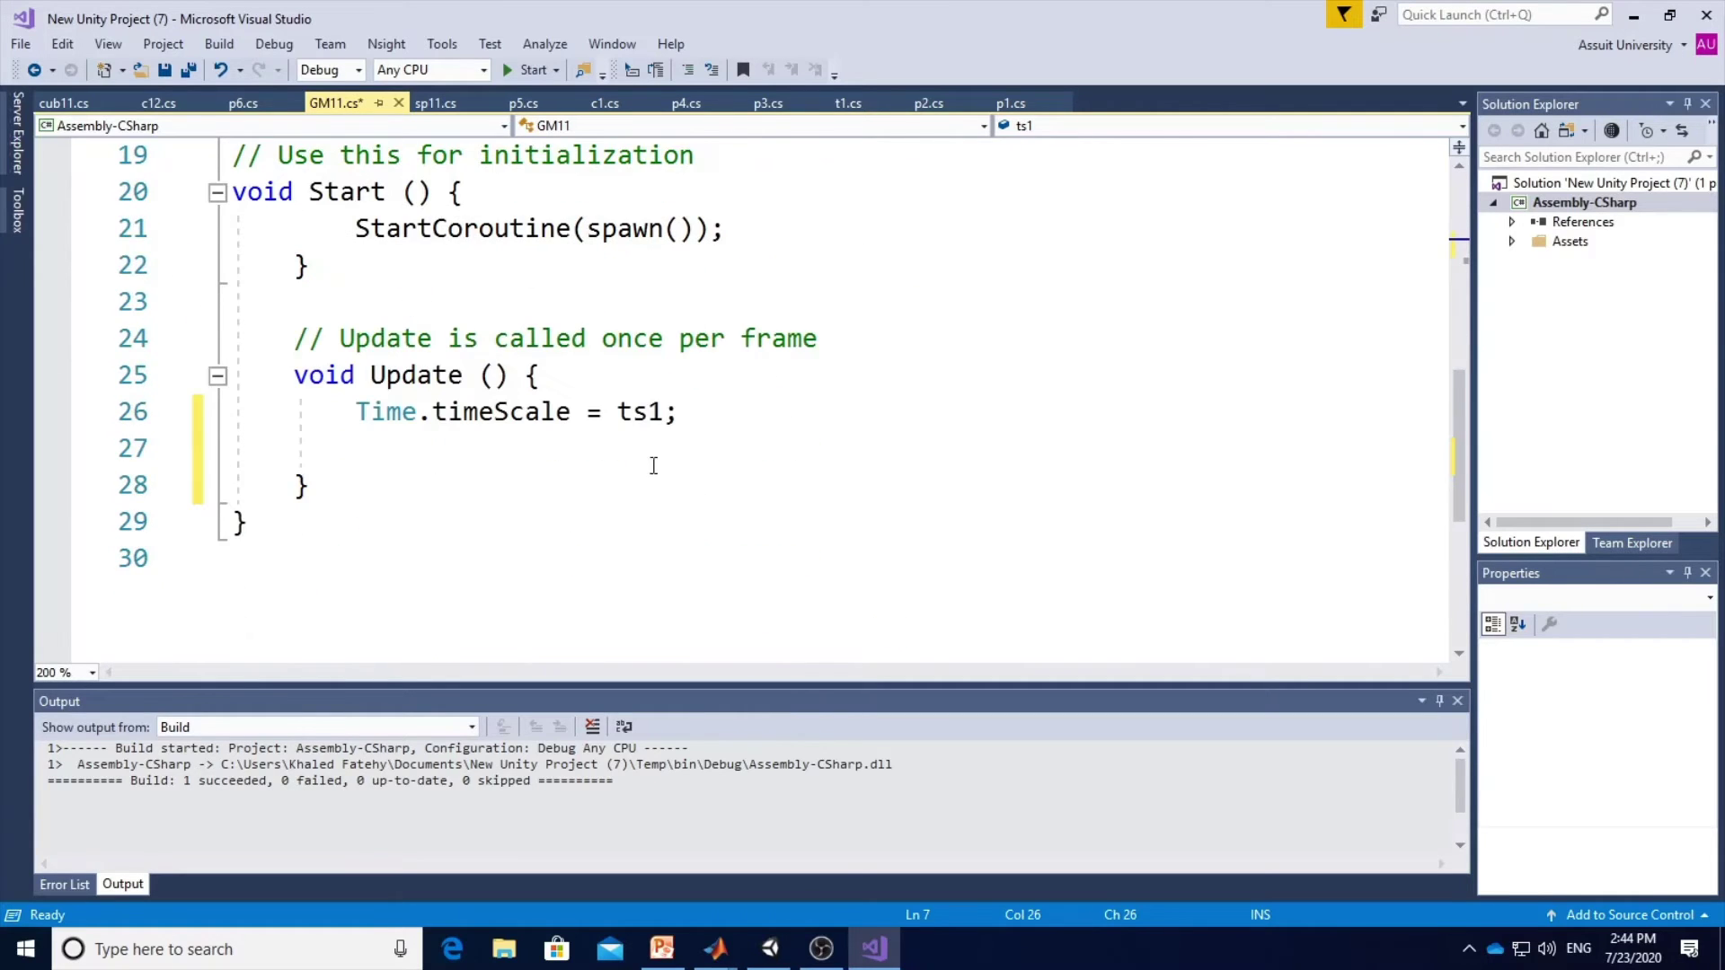
{"action": "left_click", "coordinate": [673, 449]}
{"action": "left_click", "coordinate": [219, 44]}
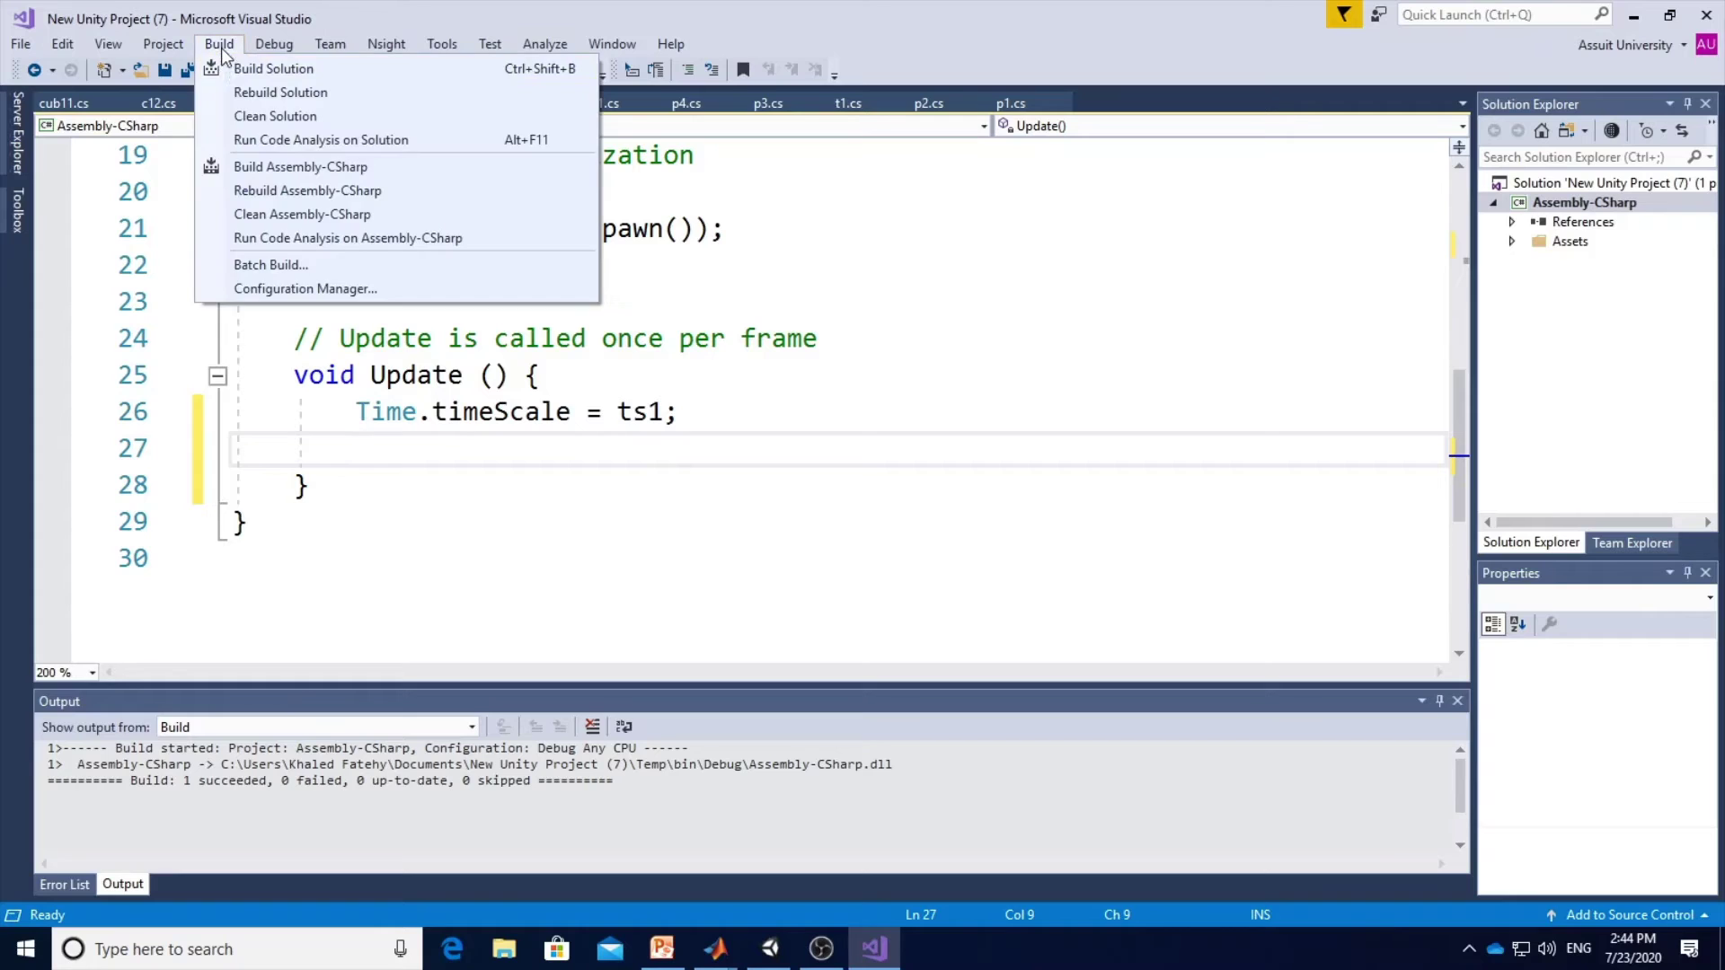
{"action": "left_click", "coordinate": [243, 65]}
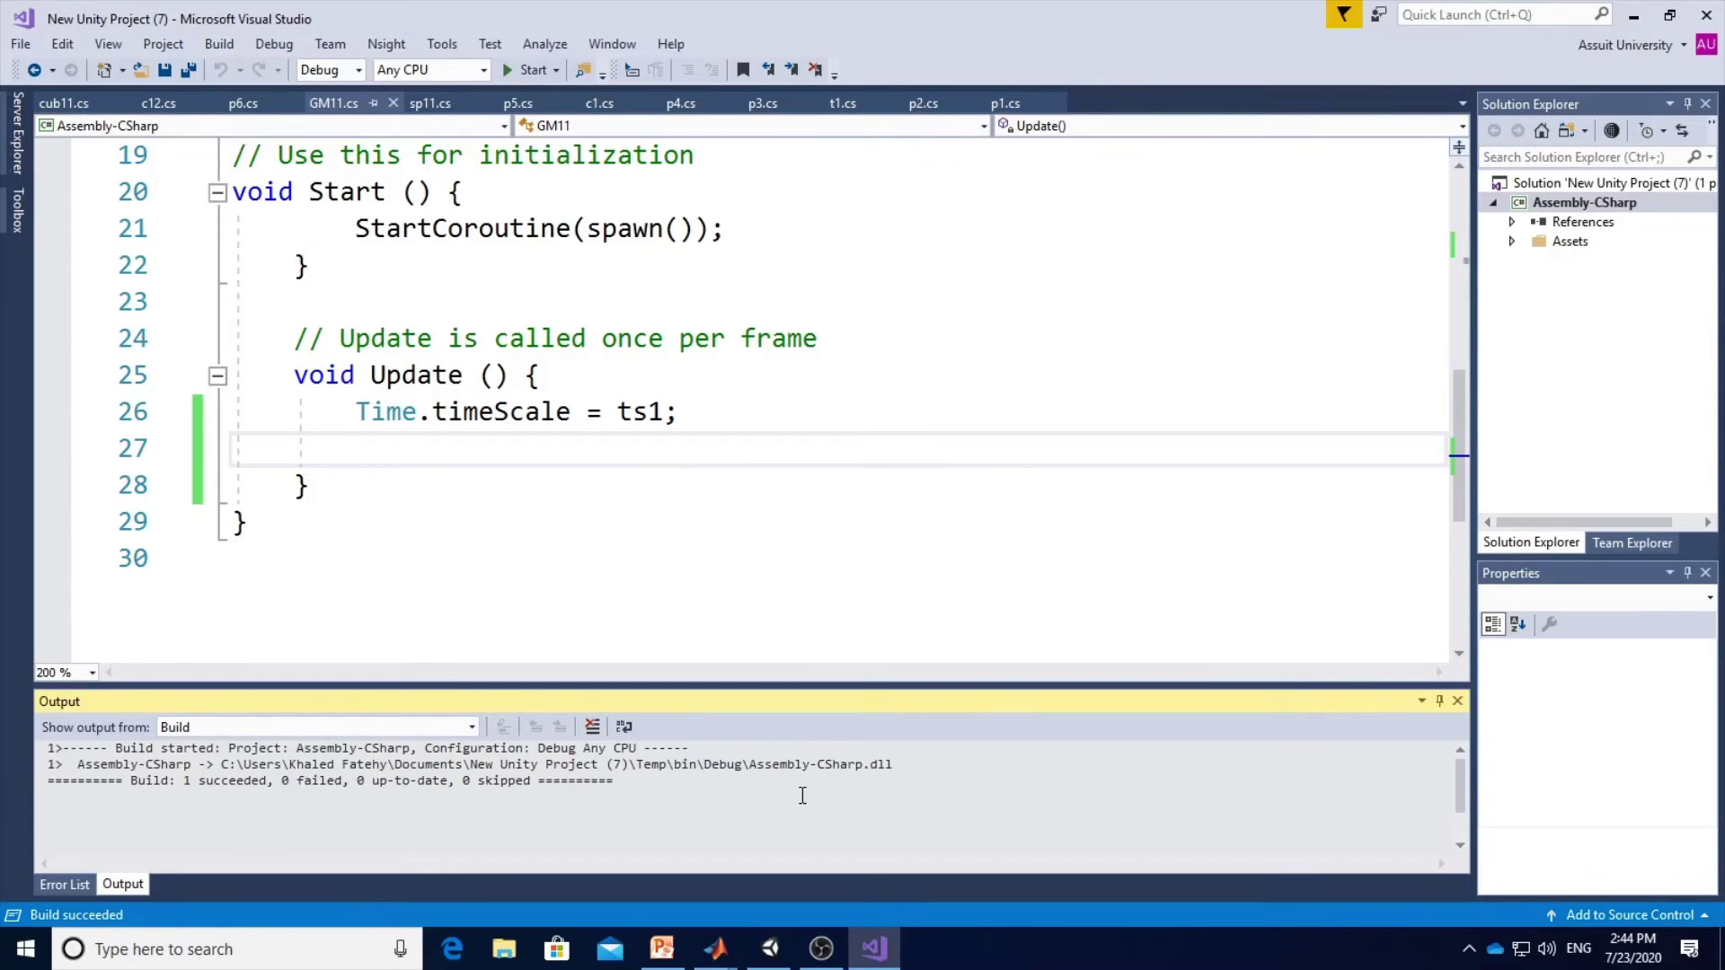
Enter Play mode and set GM1's Ts 1 time scale to 0.1.
{"action": "left_click", "coordinate": [780, 954]}
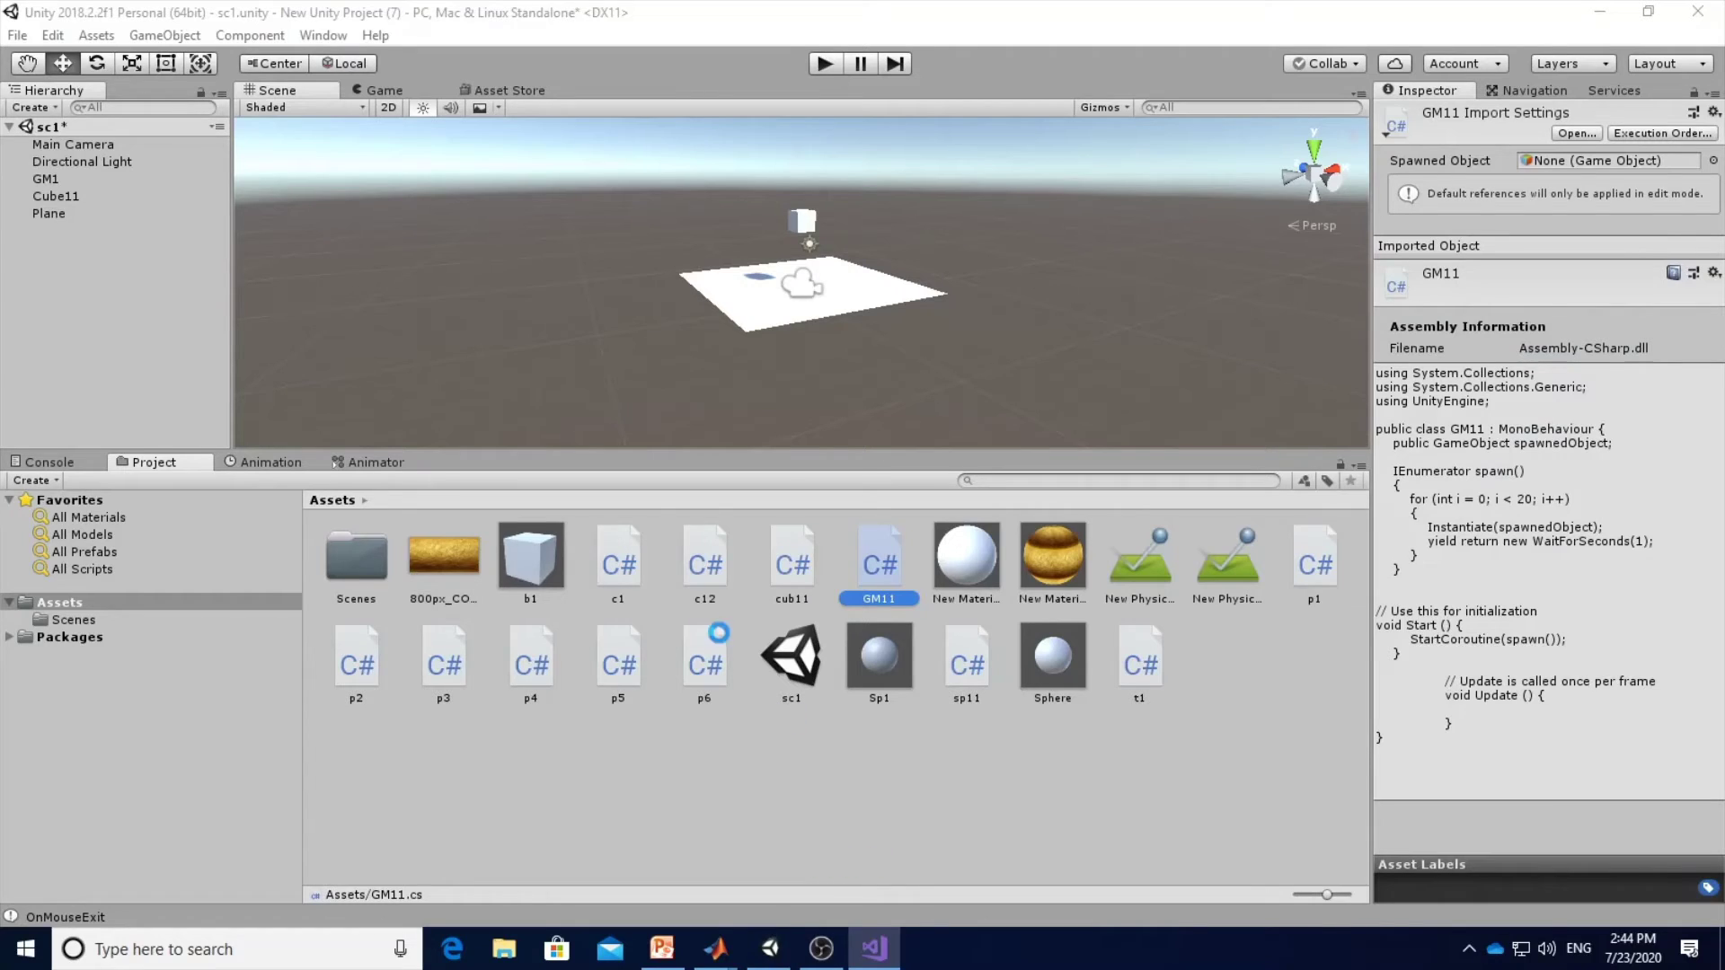
{"action": "left_click", "coordinate": [823, 65]}
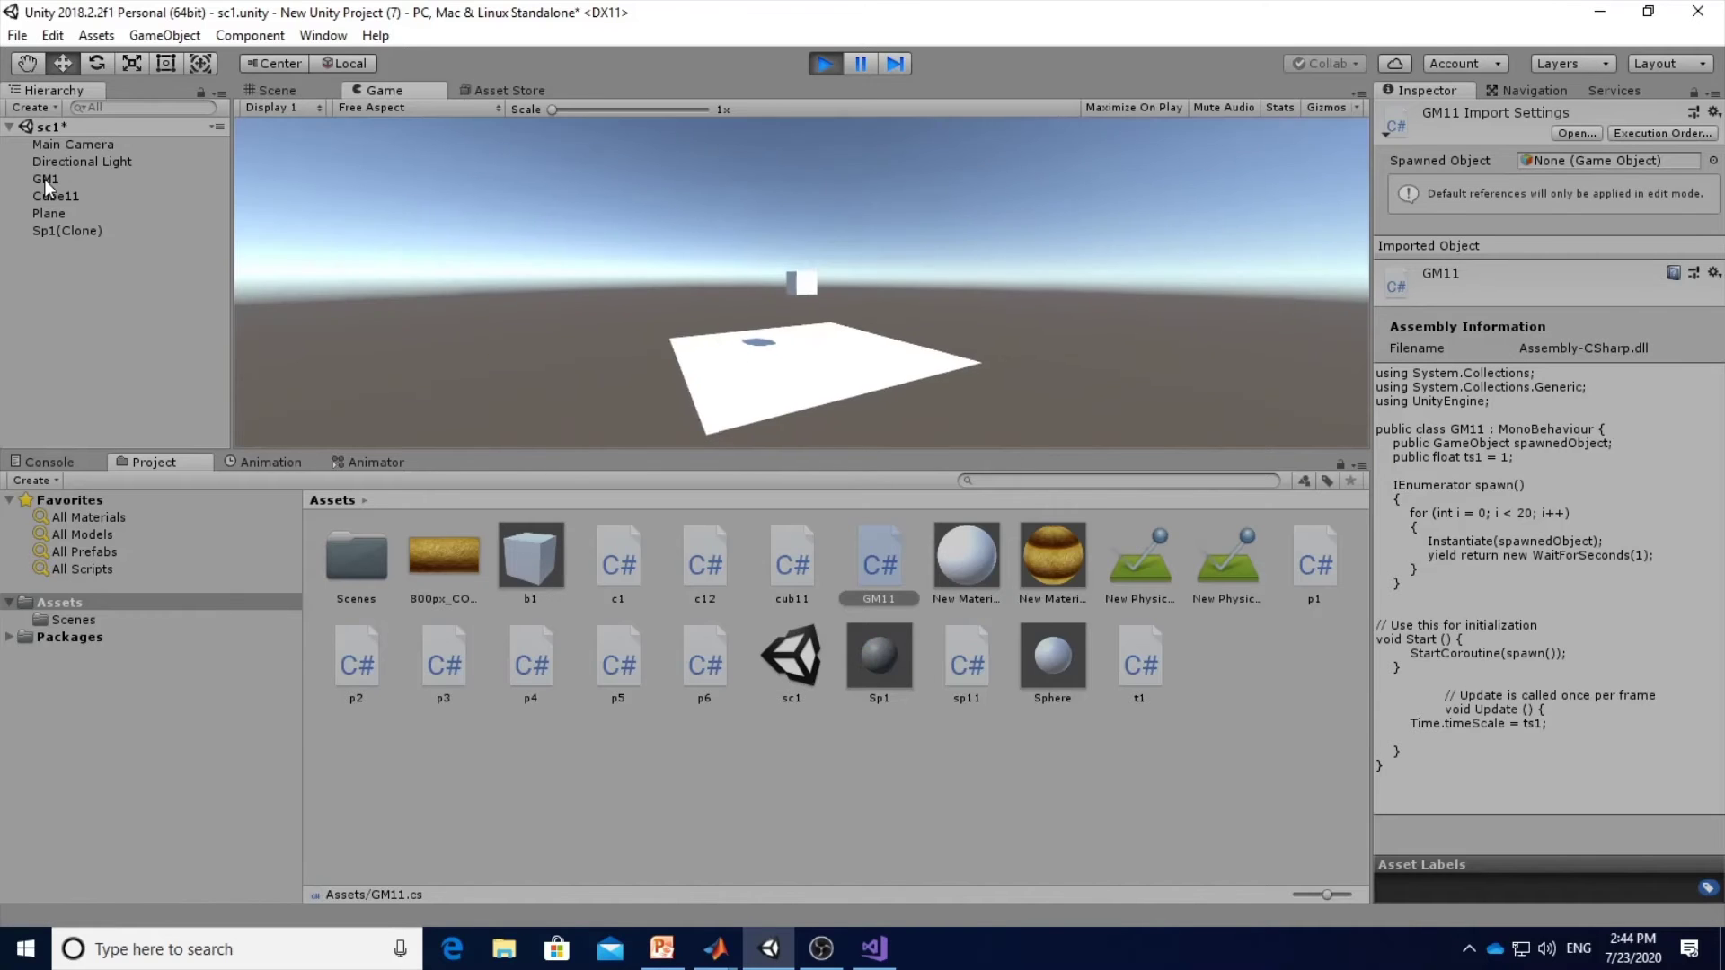
{"action": "left_click", "coordinate": [45, 179]}
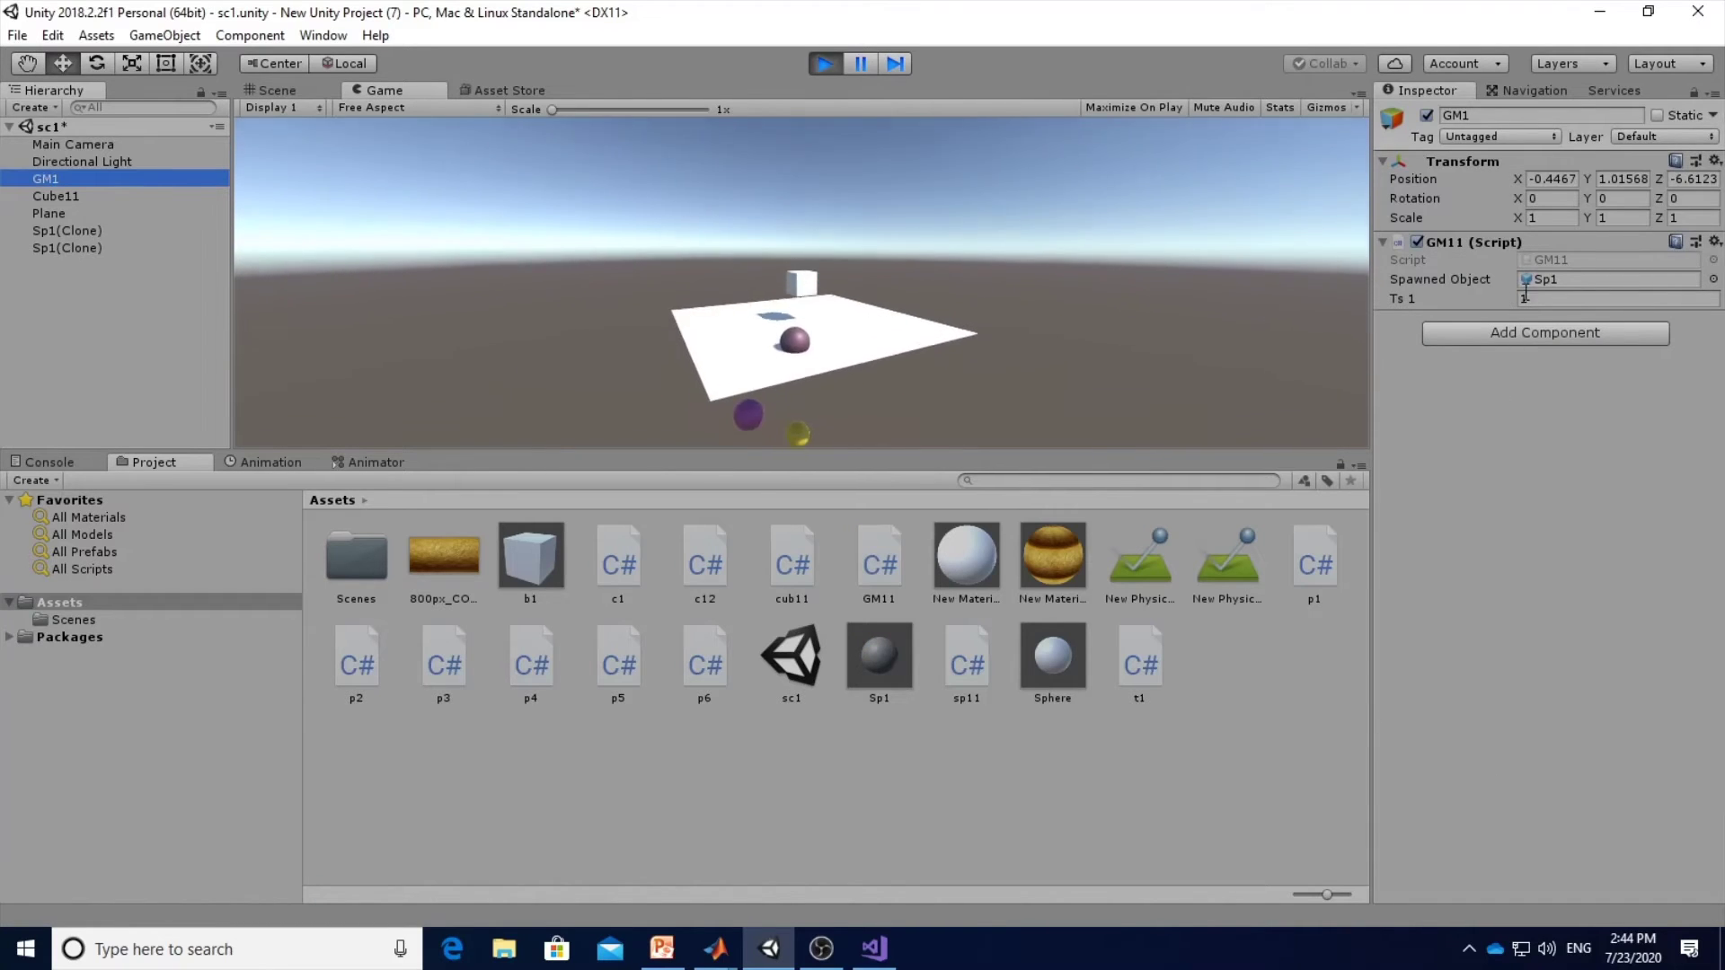
{"action": "left_click", "coordinate": [1535, 298]}
{"action": "type", "text": "0"}
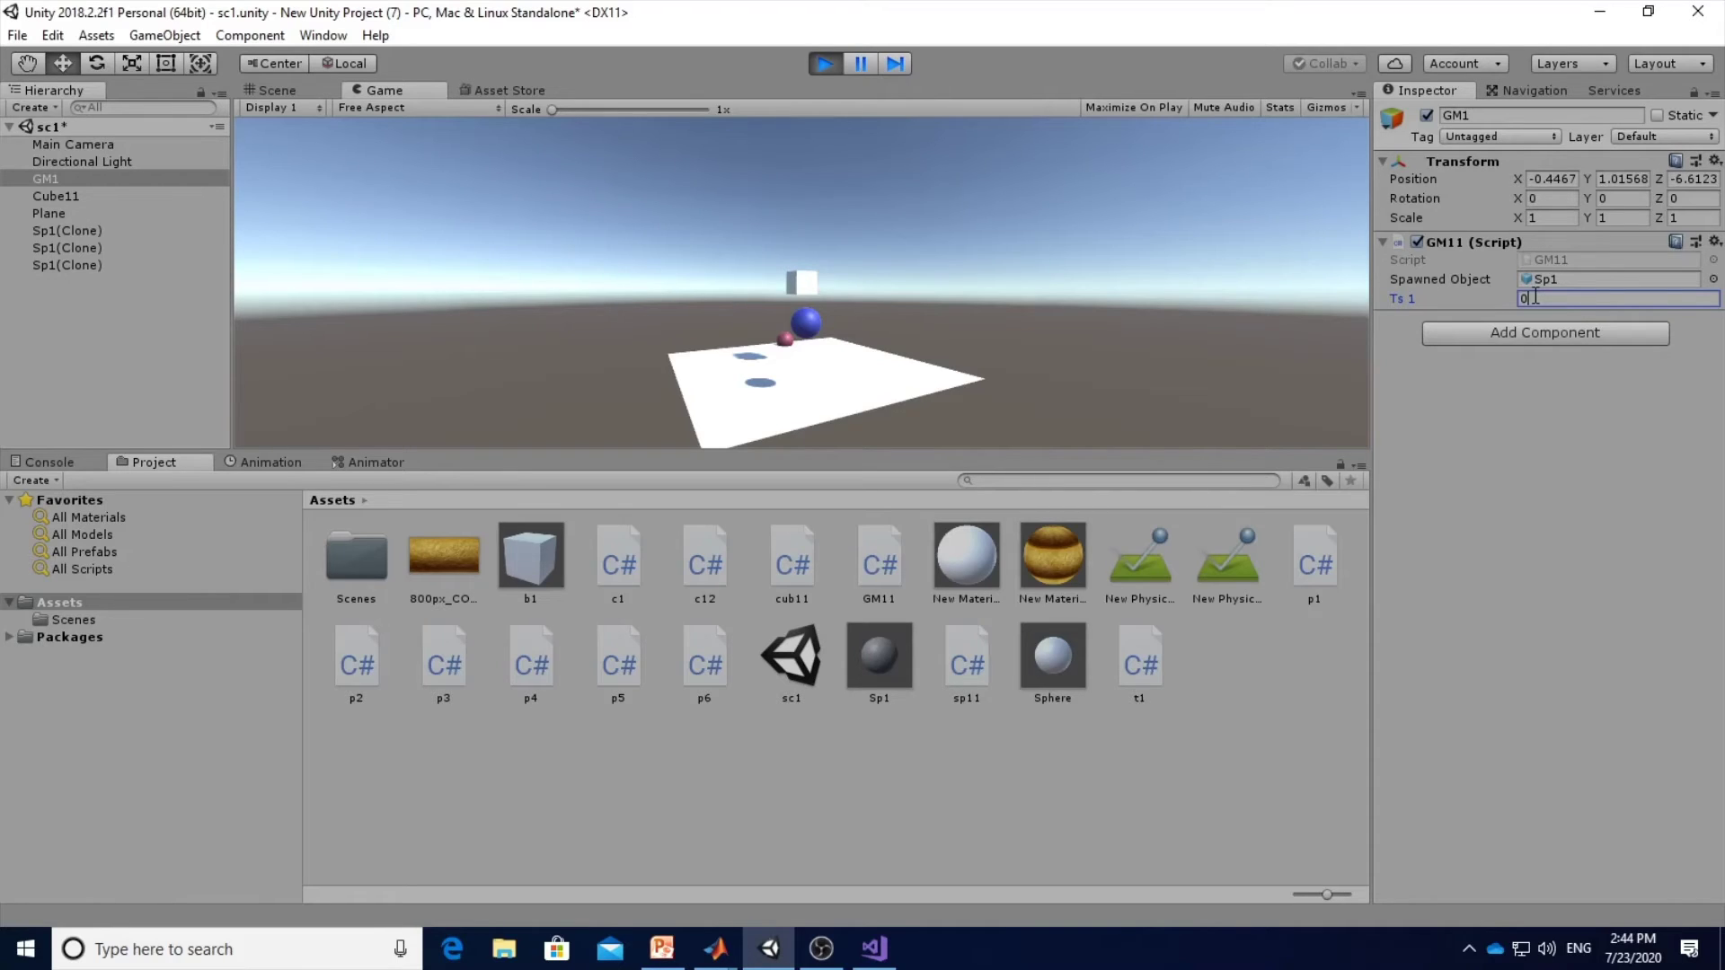
{"action": "type", "text": ".1"}
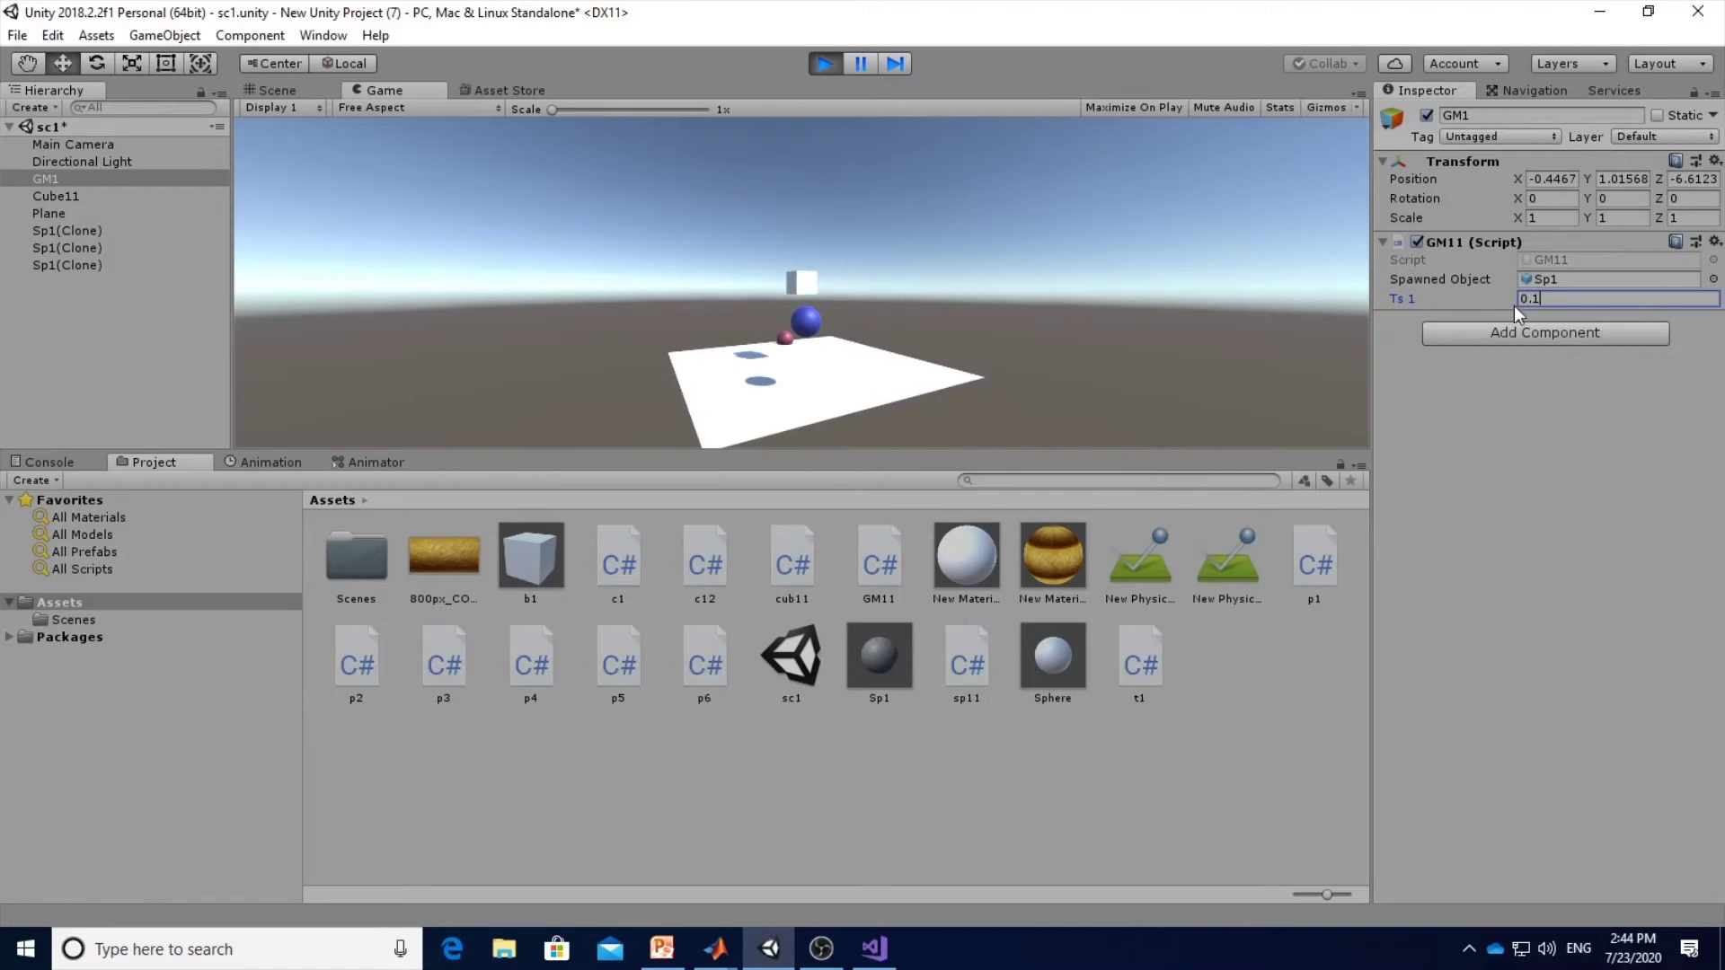
{"action": "left_click", "coordinate": [1539, 283]}
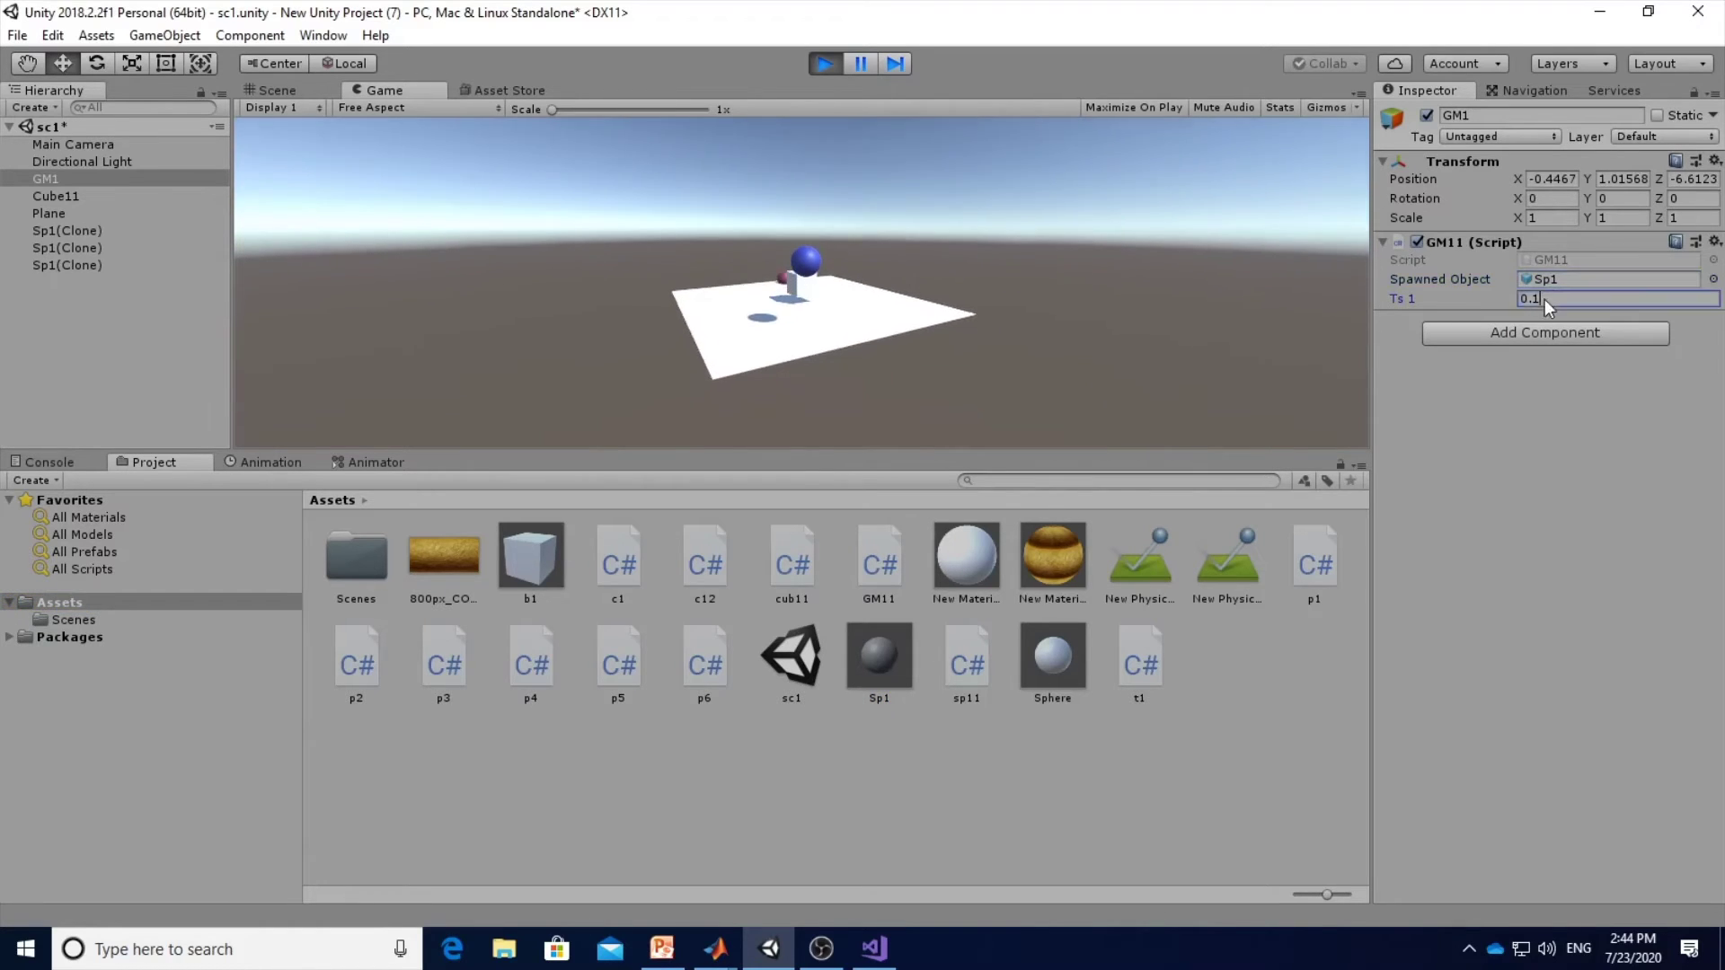
Try Ts 1 values of 0.5 and then 3, then stop Play mode.
{"action": "left_click", "coordinate": [1547, 299]}
{"action": "key", "text": "BackSpace"}
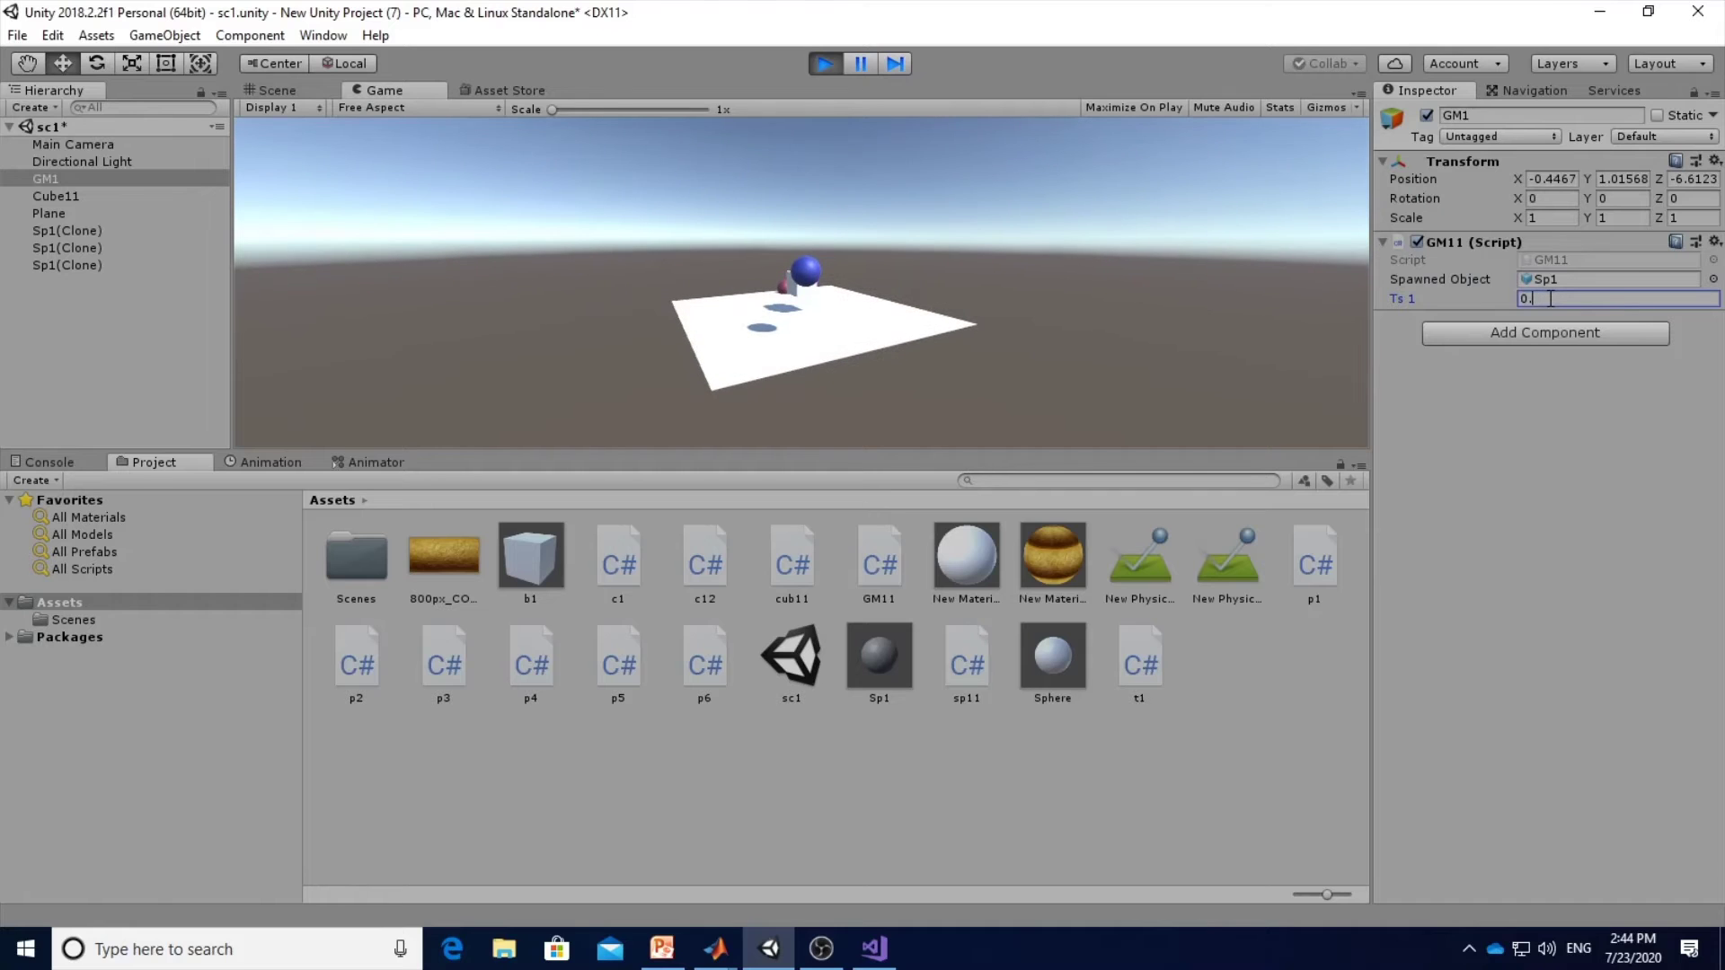
{"action": "type", "text": "5"}
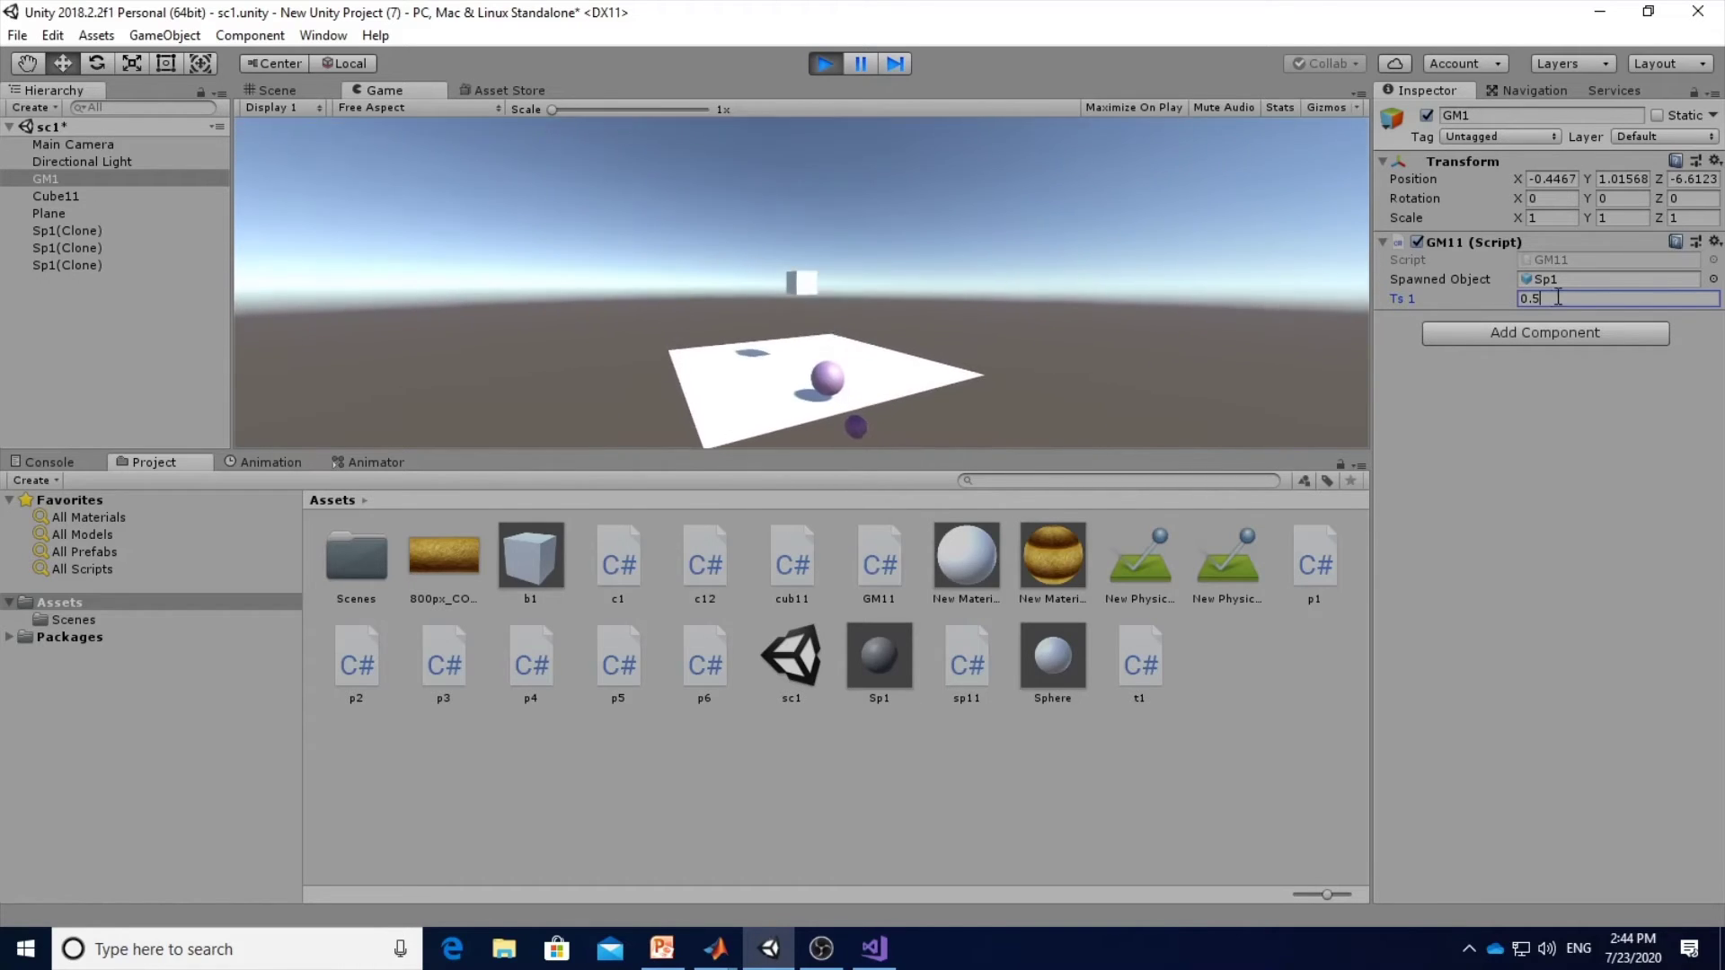
{"action": "key", "text": "BackSpace"}
{"action": "key", "text": "BackSpace"}
{"action": "key", "text": "BackSpace"}
{"action": "type", "text": "3"}
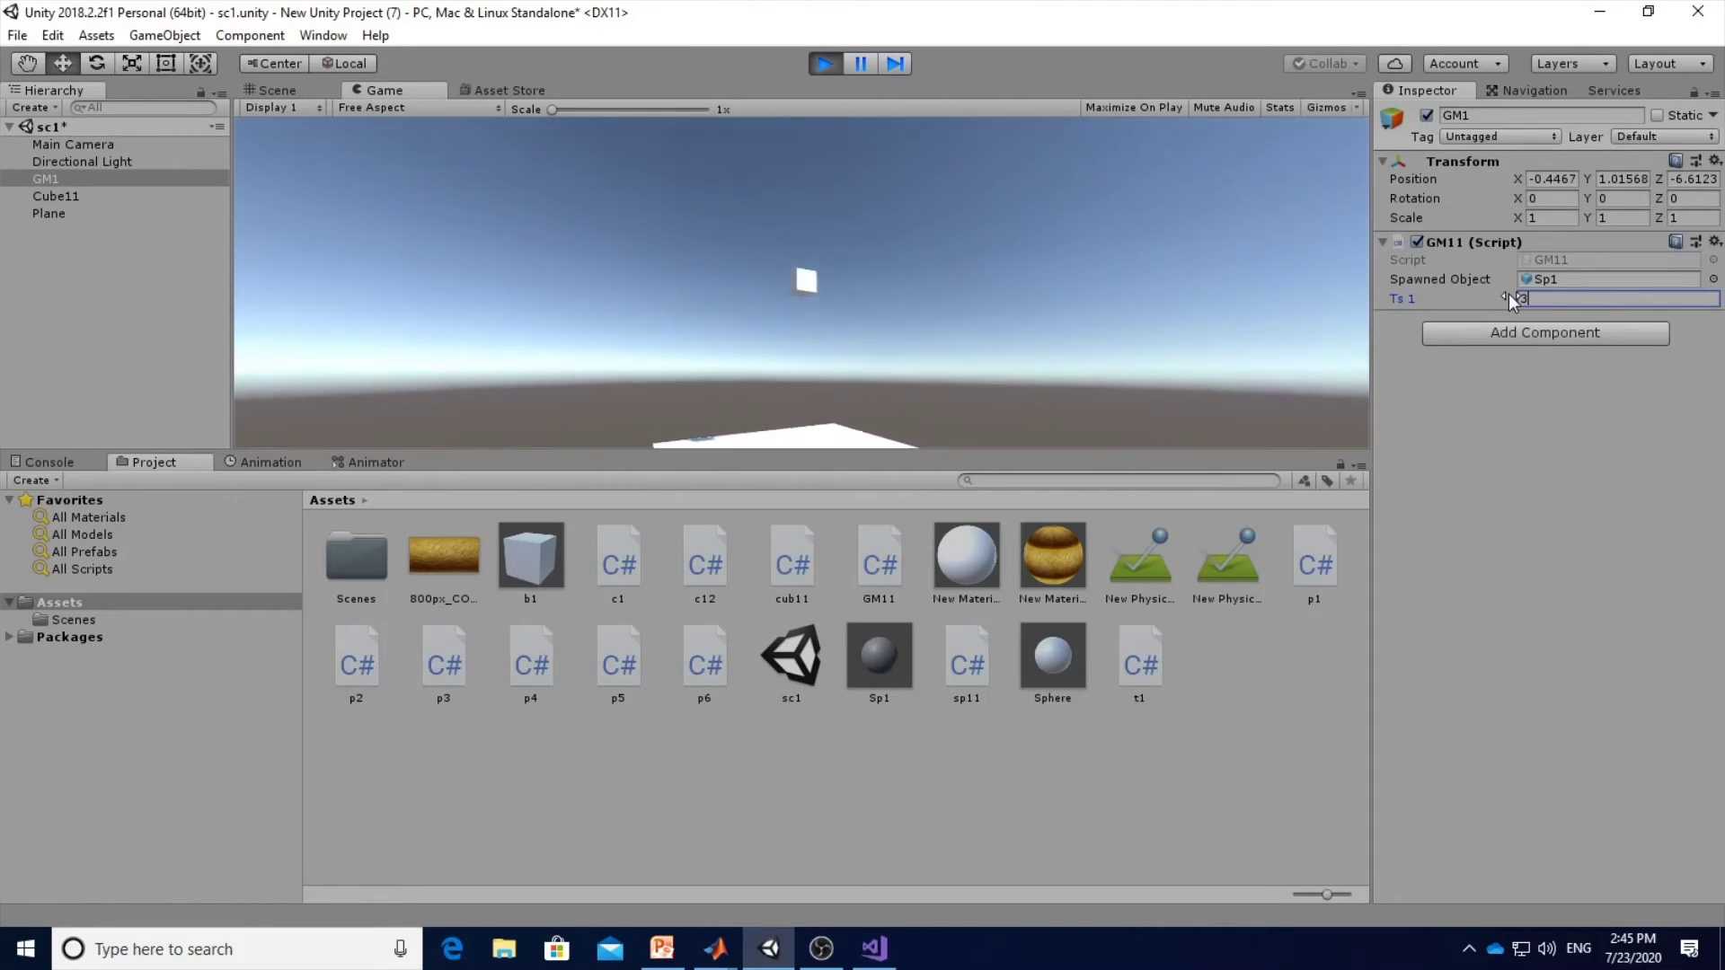
{"action": "left_click", "coordinate": [823, 64]}
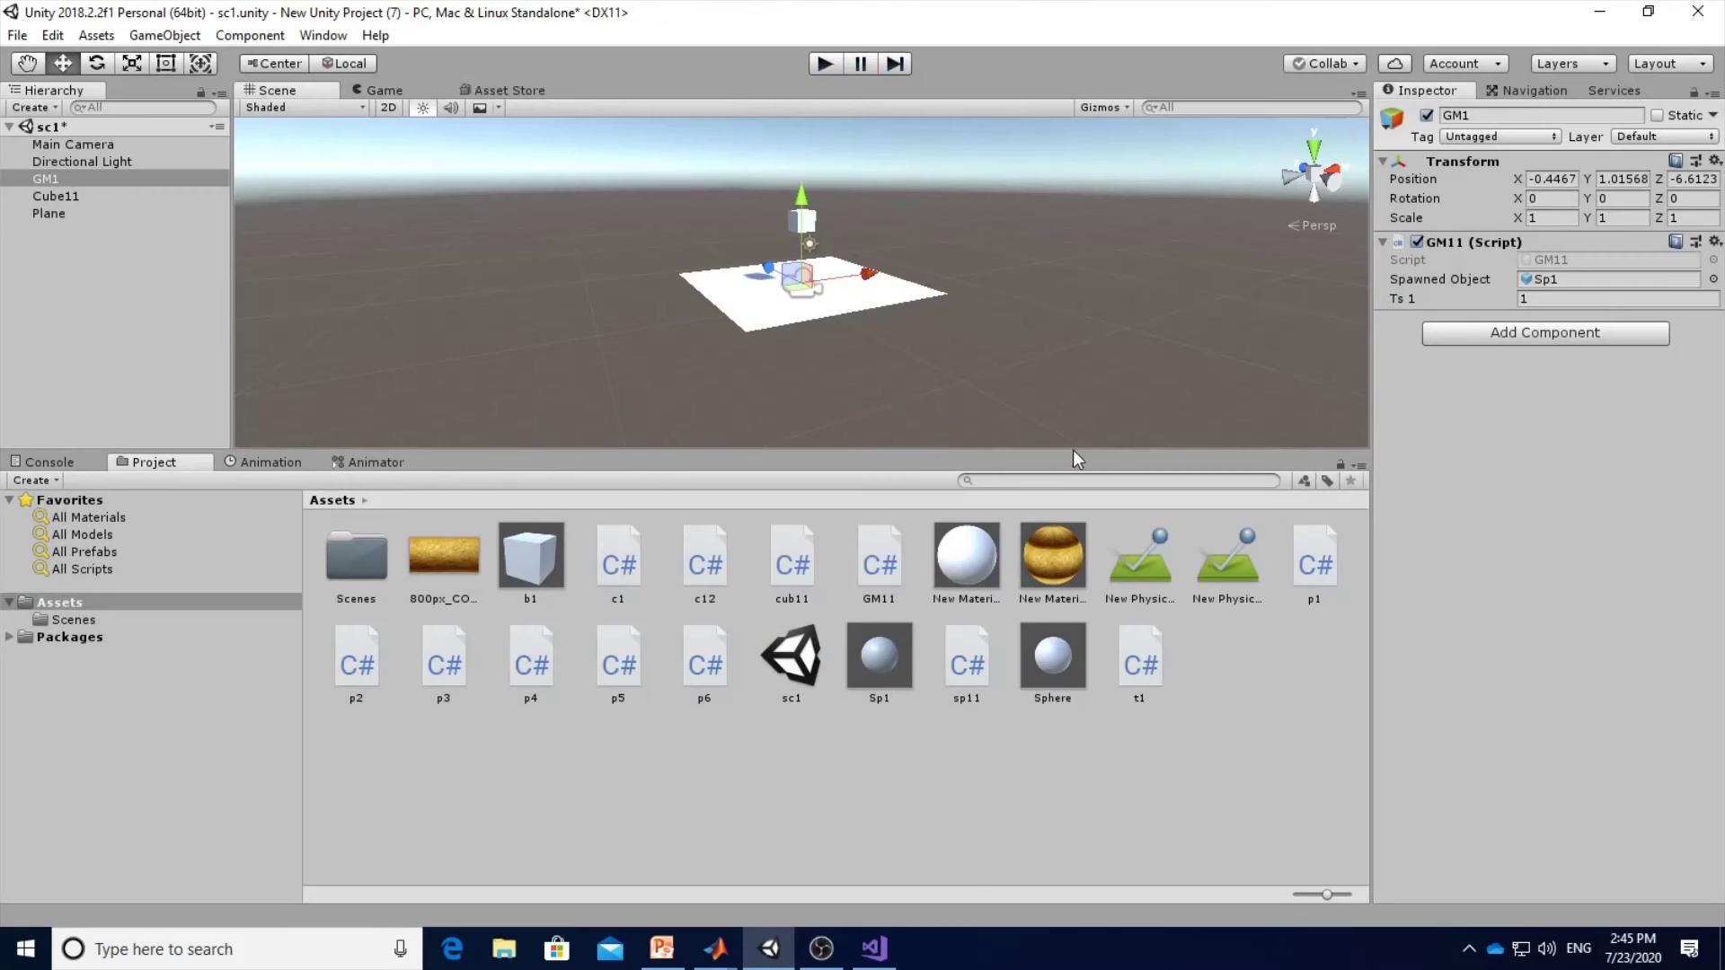
Move to slide 100 and select the three-line Cube_React function code.
{"action": "left_click", "coordinate": [662, 949]}
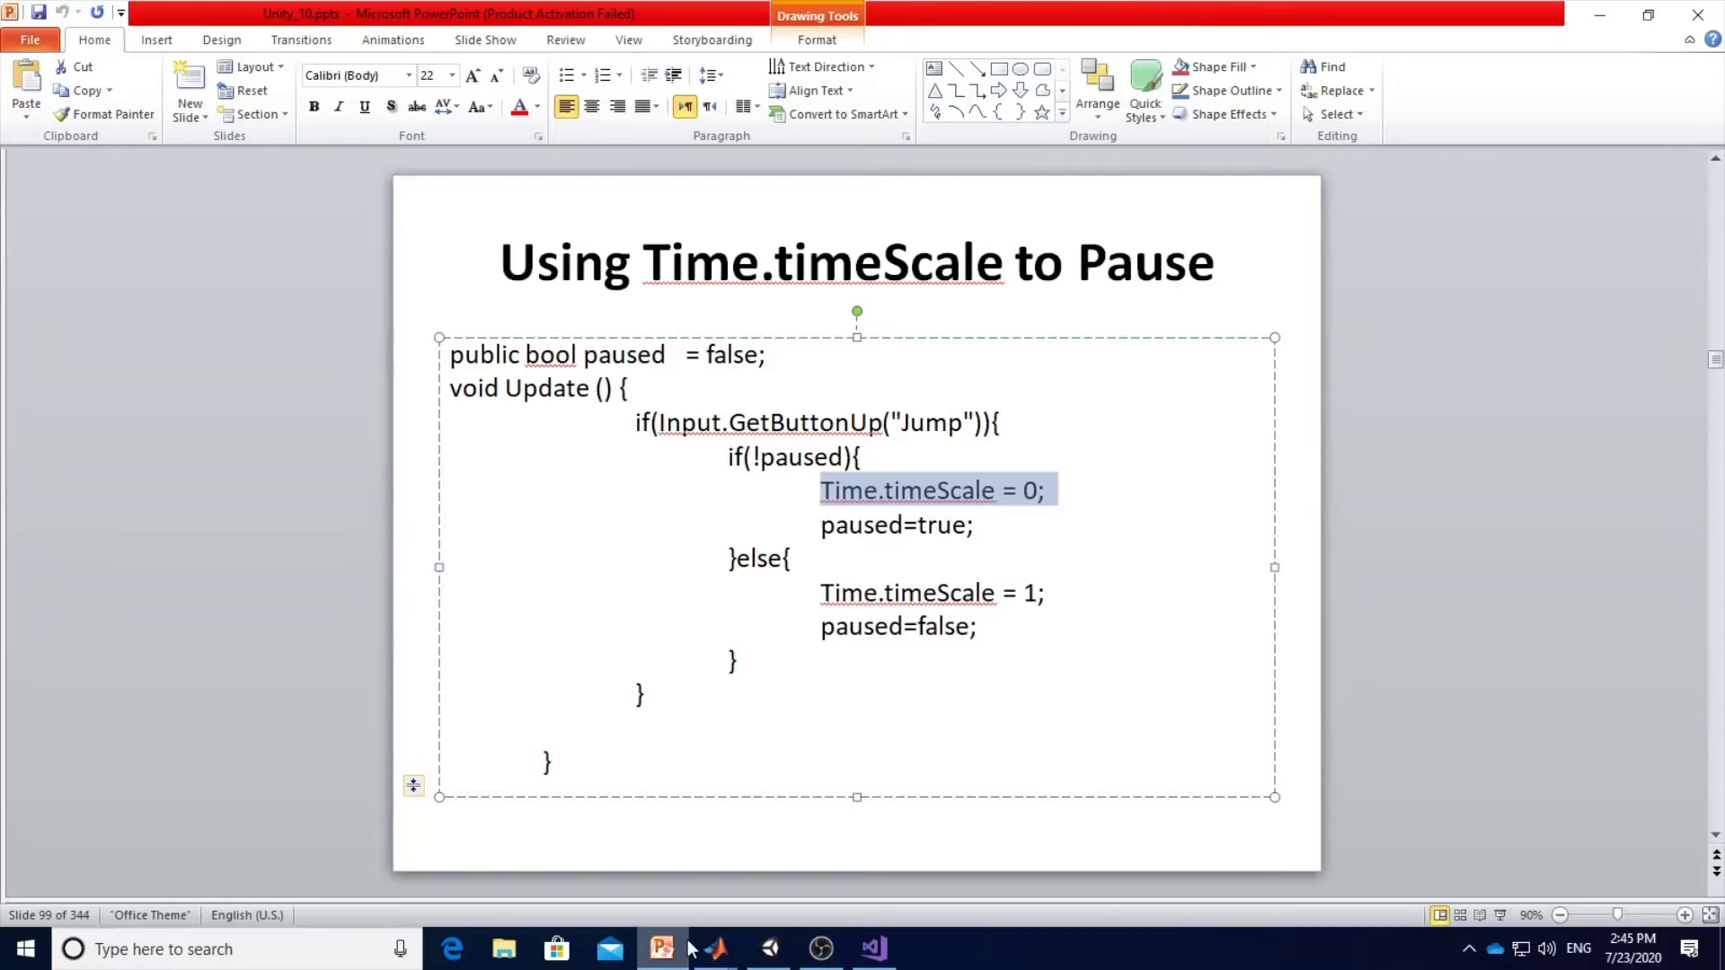
{"action": "left_click", "coordinate": [1022, 492]}
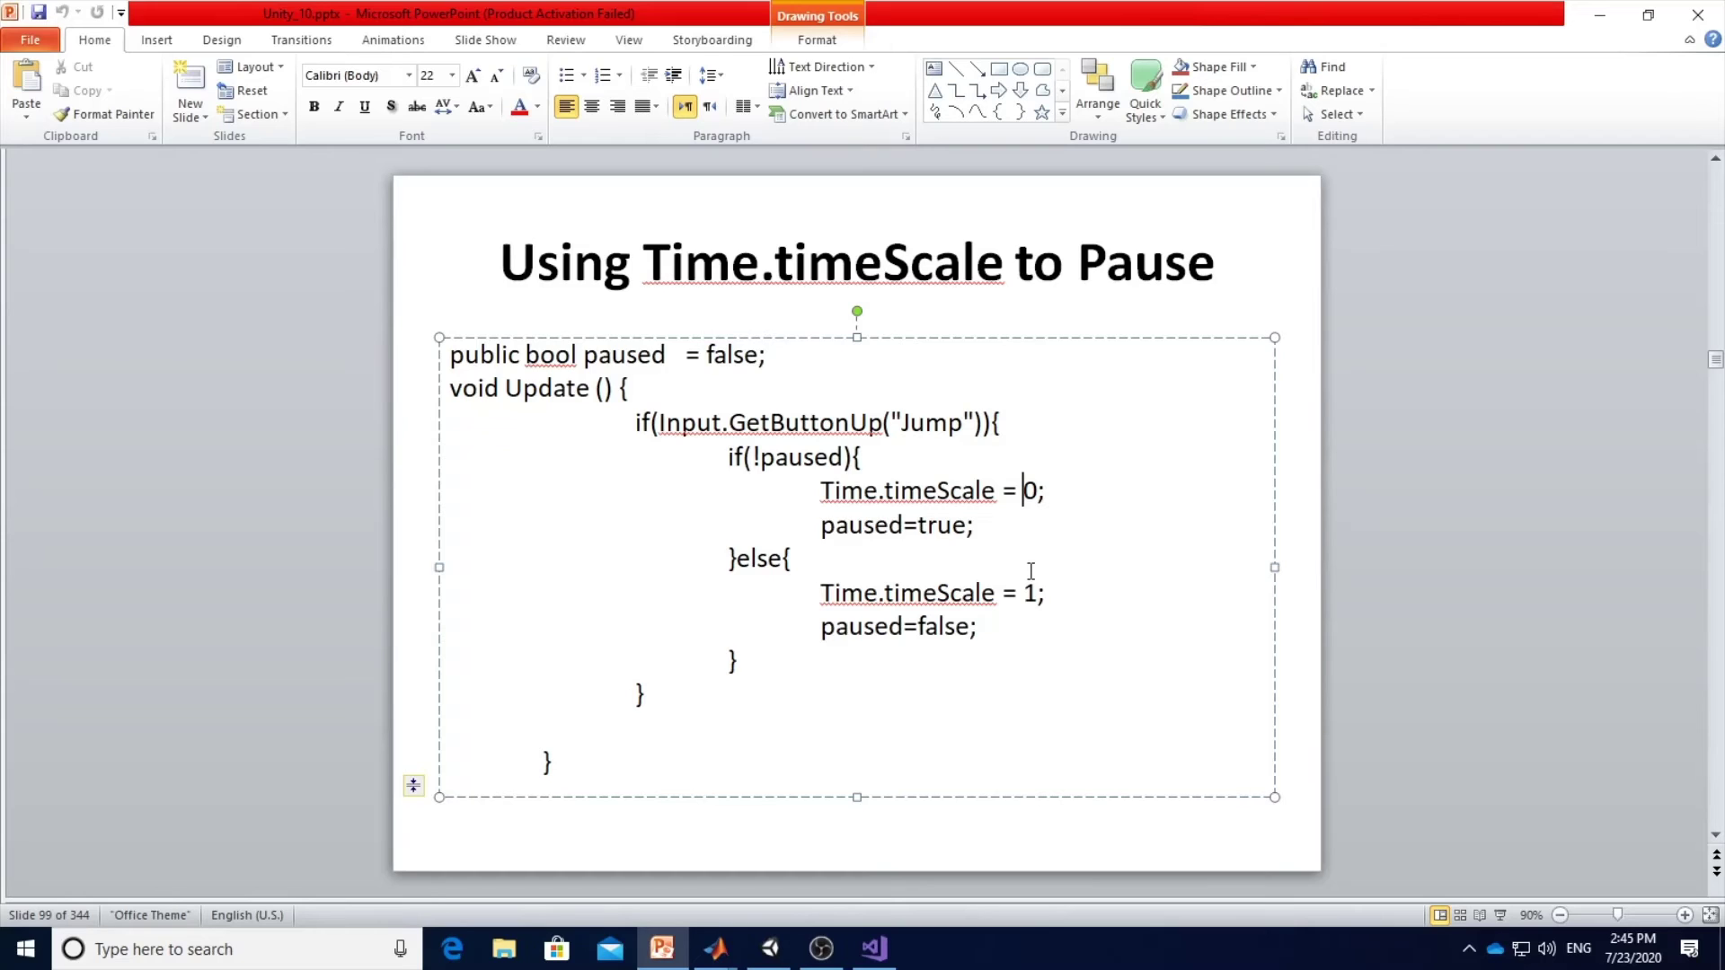
{"action": "scroll", "coordinate": [1031, 573], "scroll_direction": "down", "scroll_amount": 1}
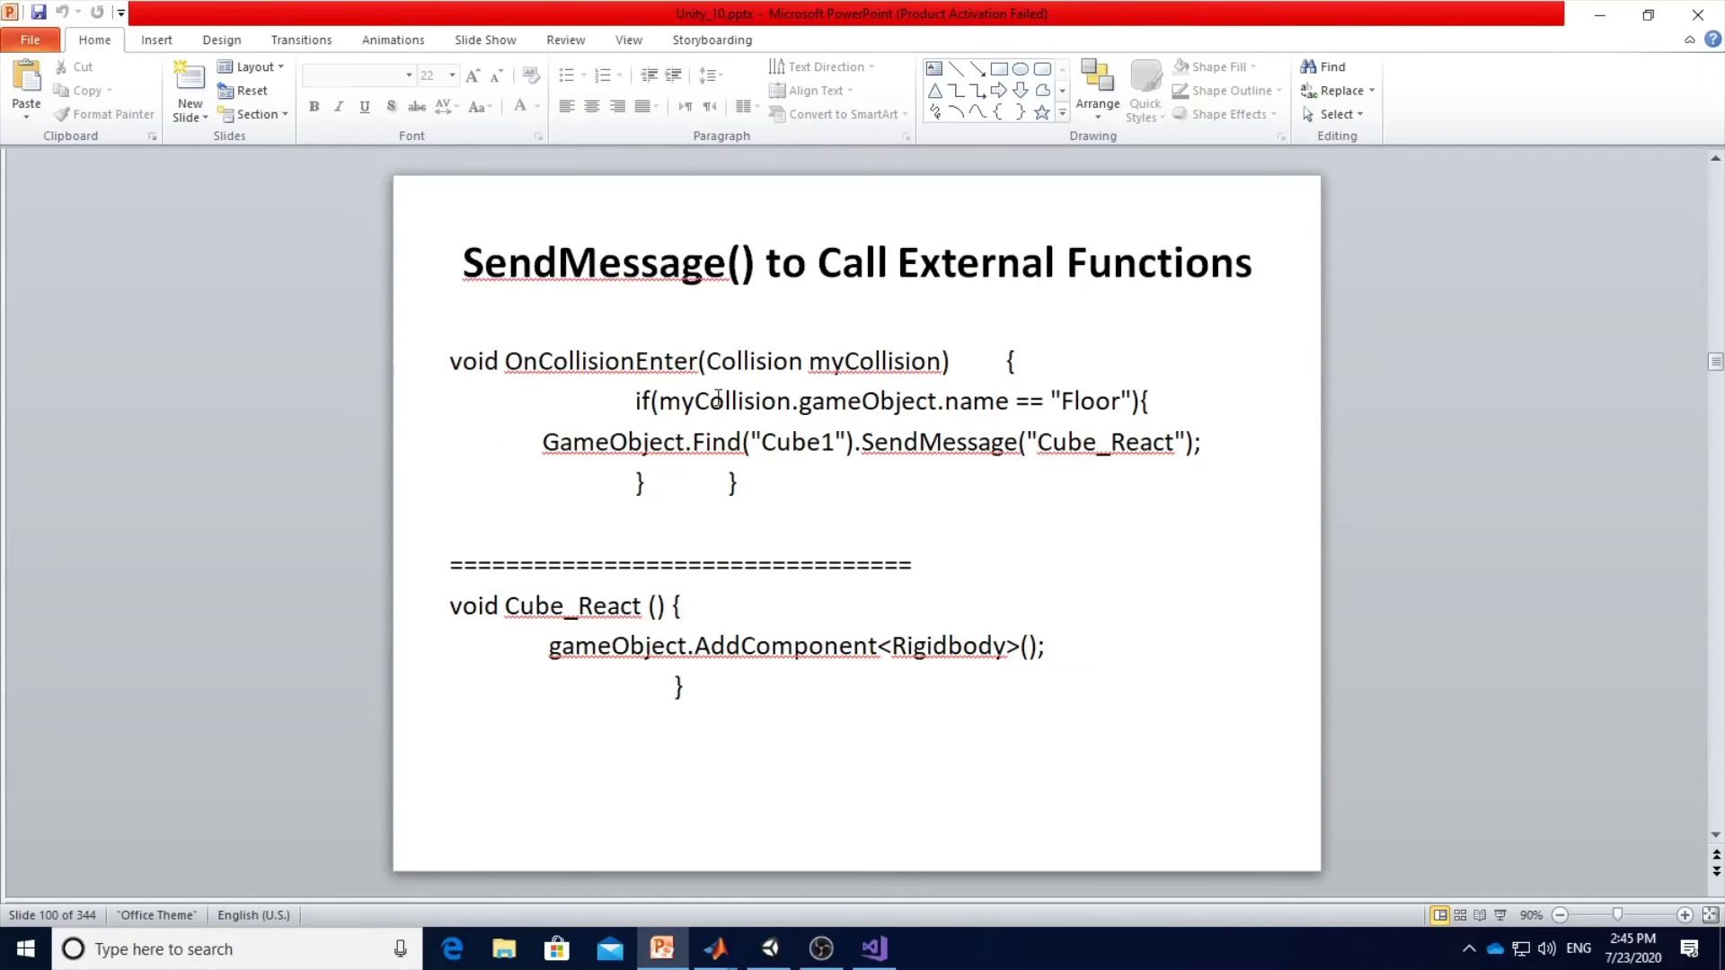
{"action": "left_click", "coordinate": [747, 398]}
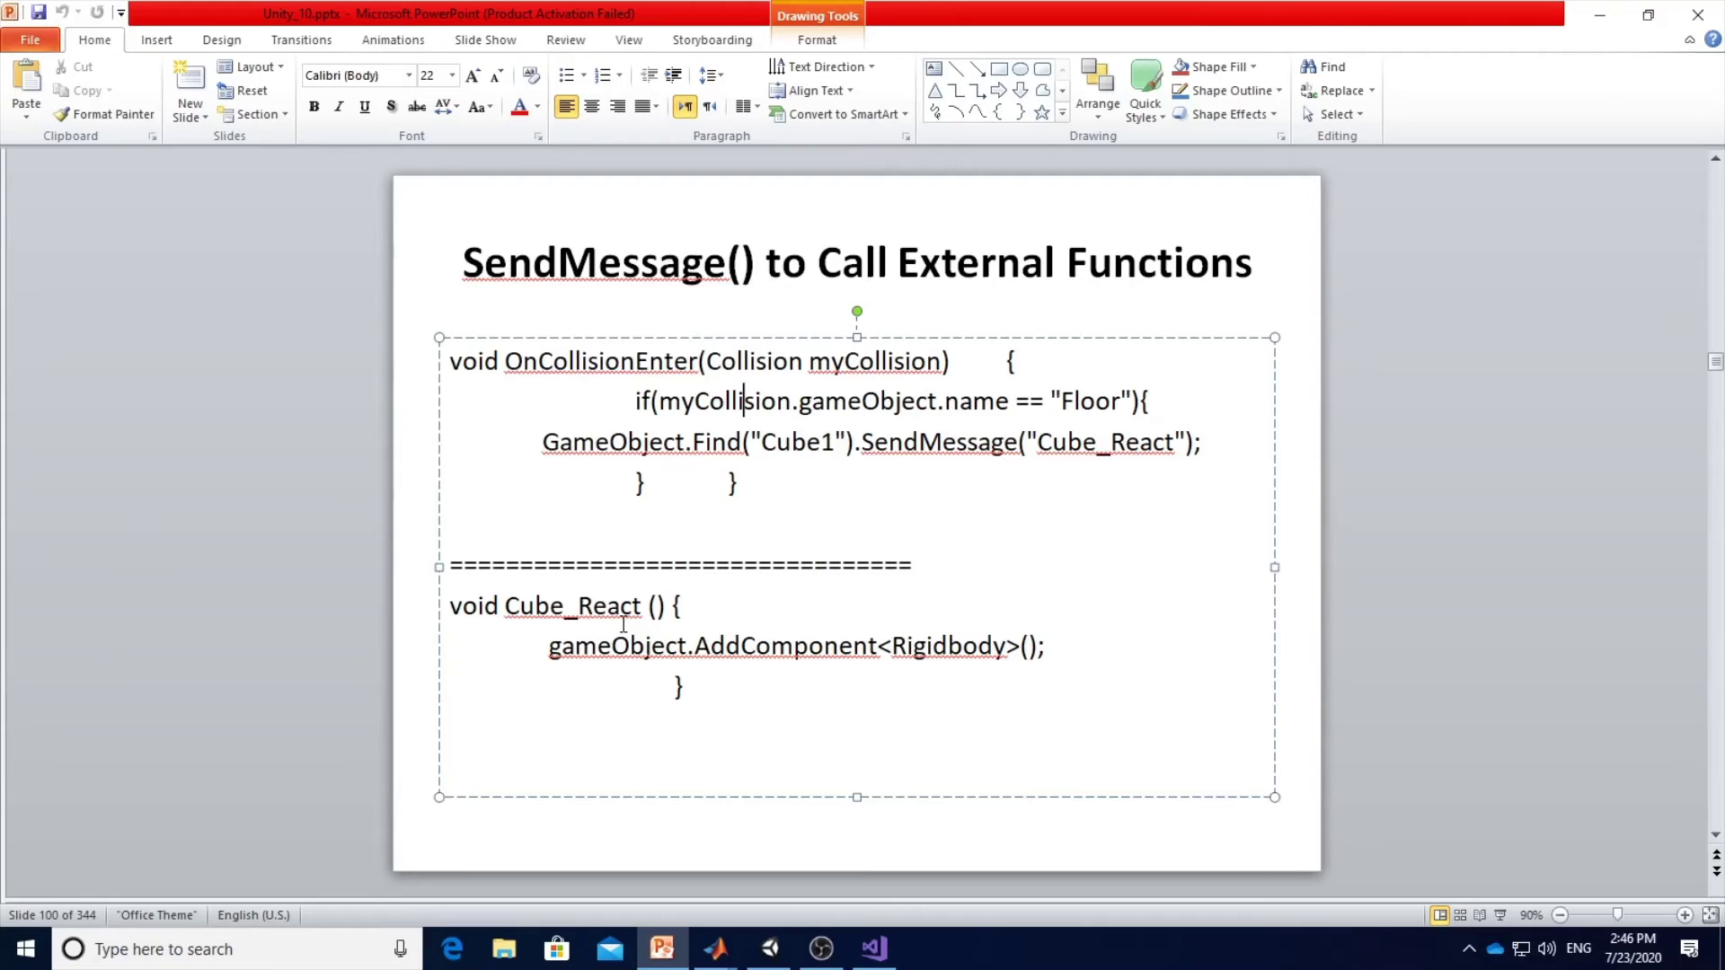
{"action": "left_click", "coordinate": [632, 606]}
{"action": "left_click_drag", "start_coordinate": [451, 606], "coordinate": [730, 684]}
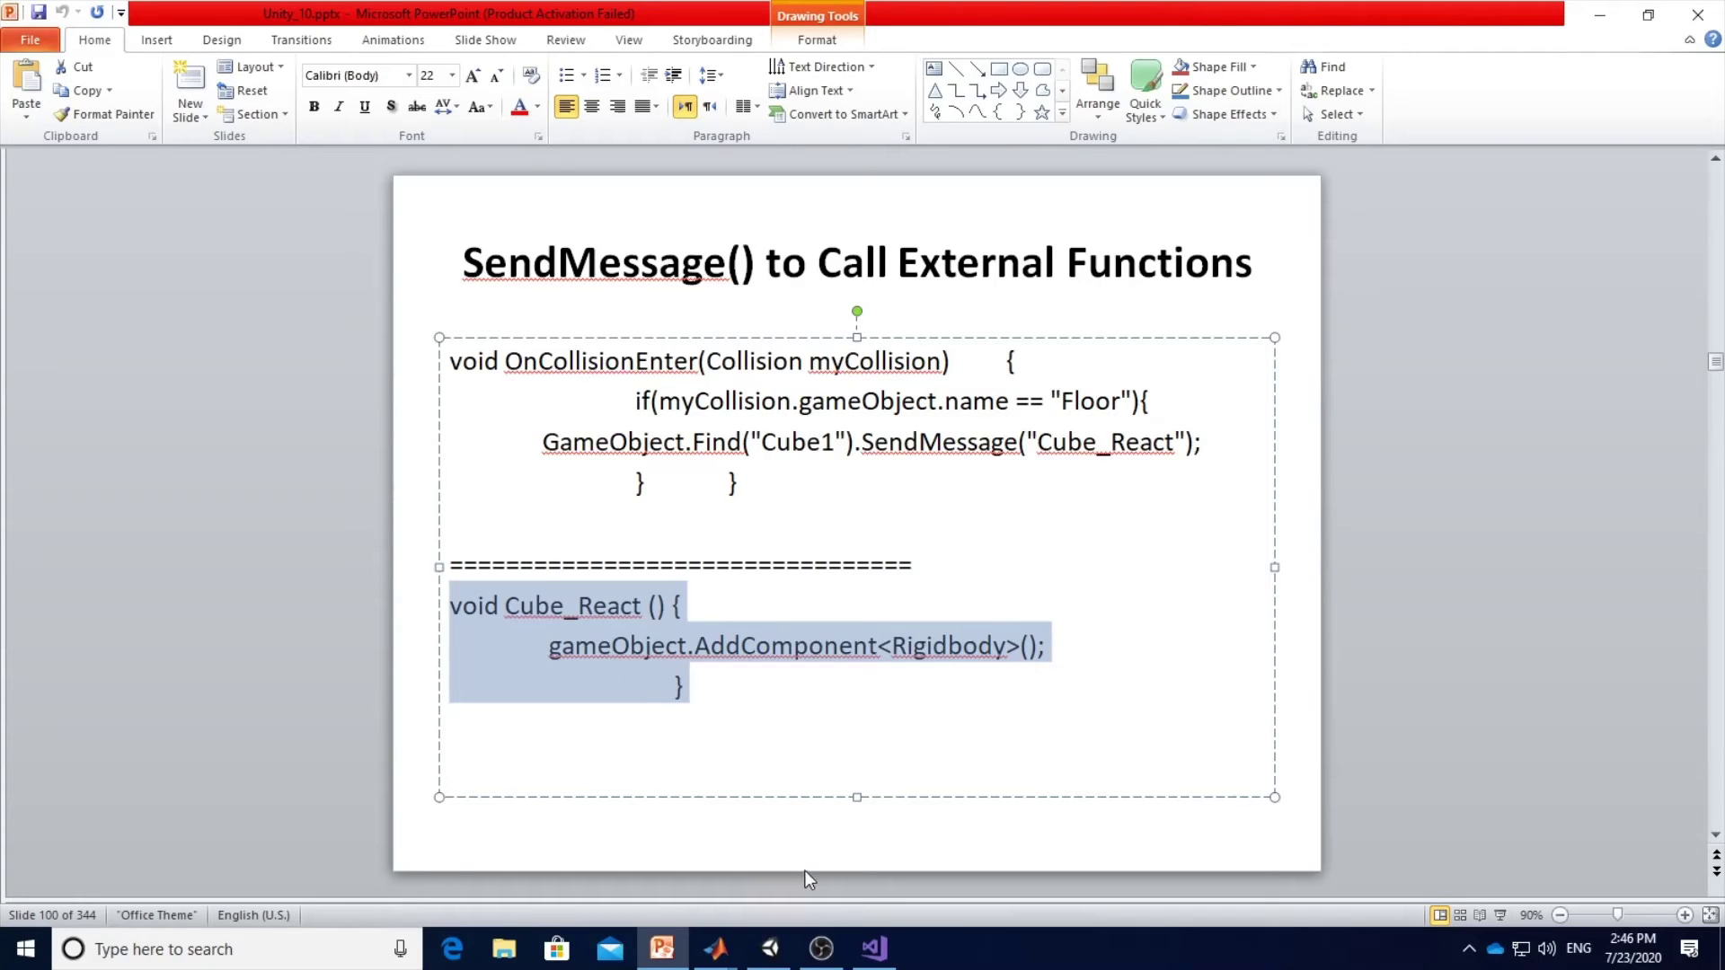
{"action": "mouse_move", "coordinate": [770, 948]}
{"action": "left_click", "coordinate": [770, 952]}
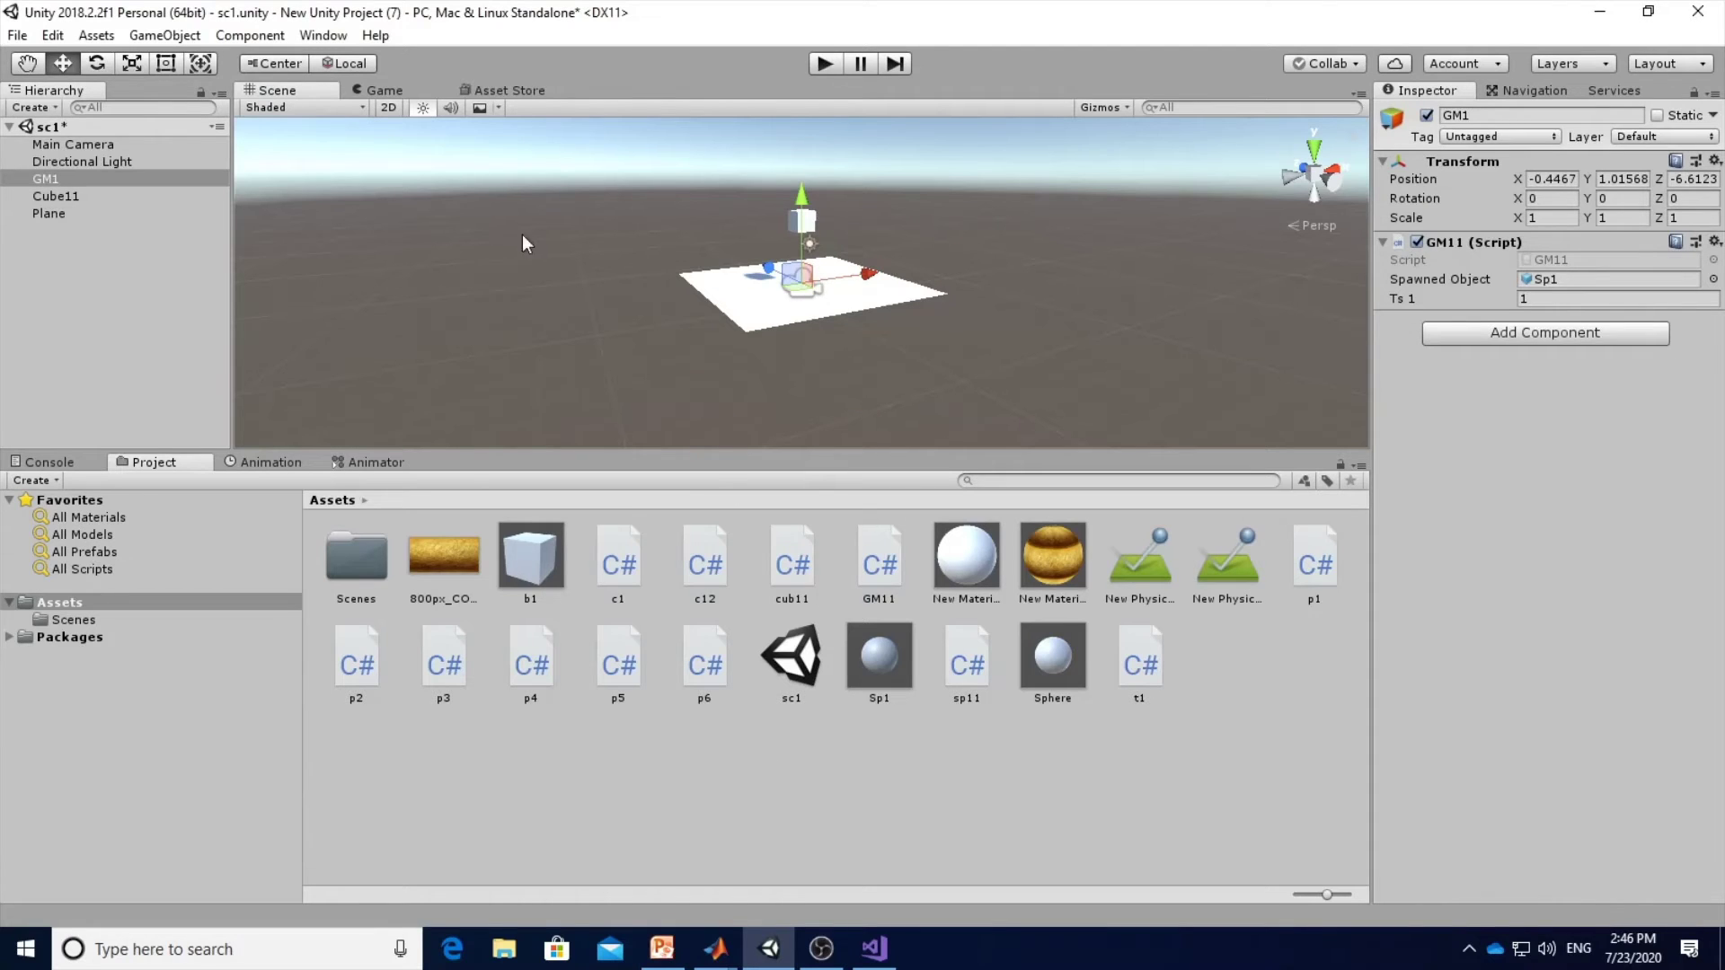
Remove the Rigidbody via its gear menu on Cube11, then open the cub11 script.
{"action": "left_click", "coordinate": [51, 195]}
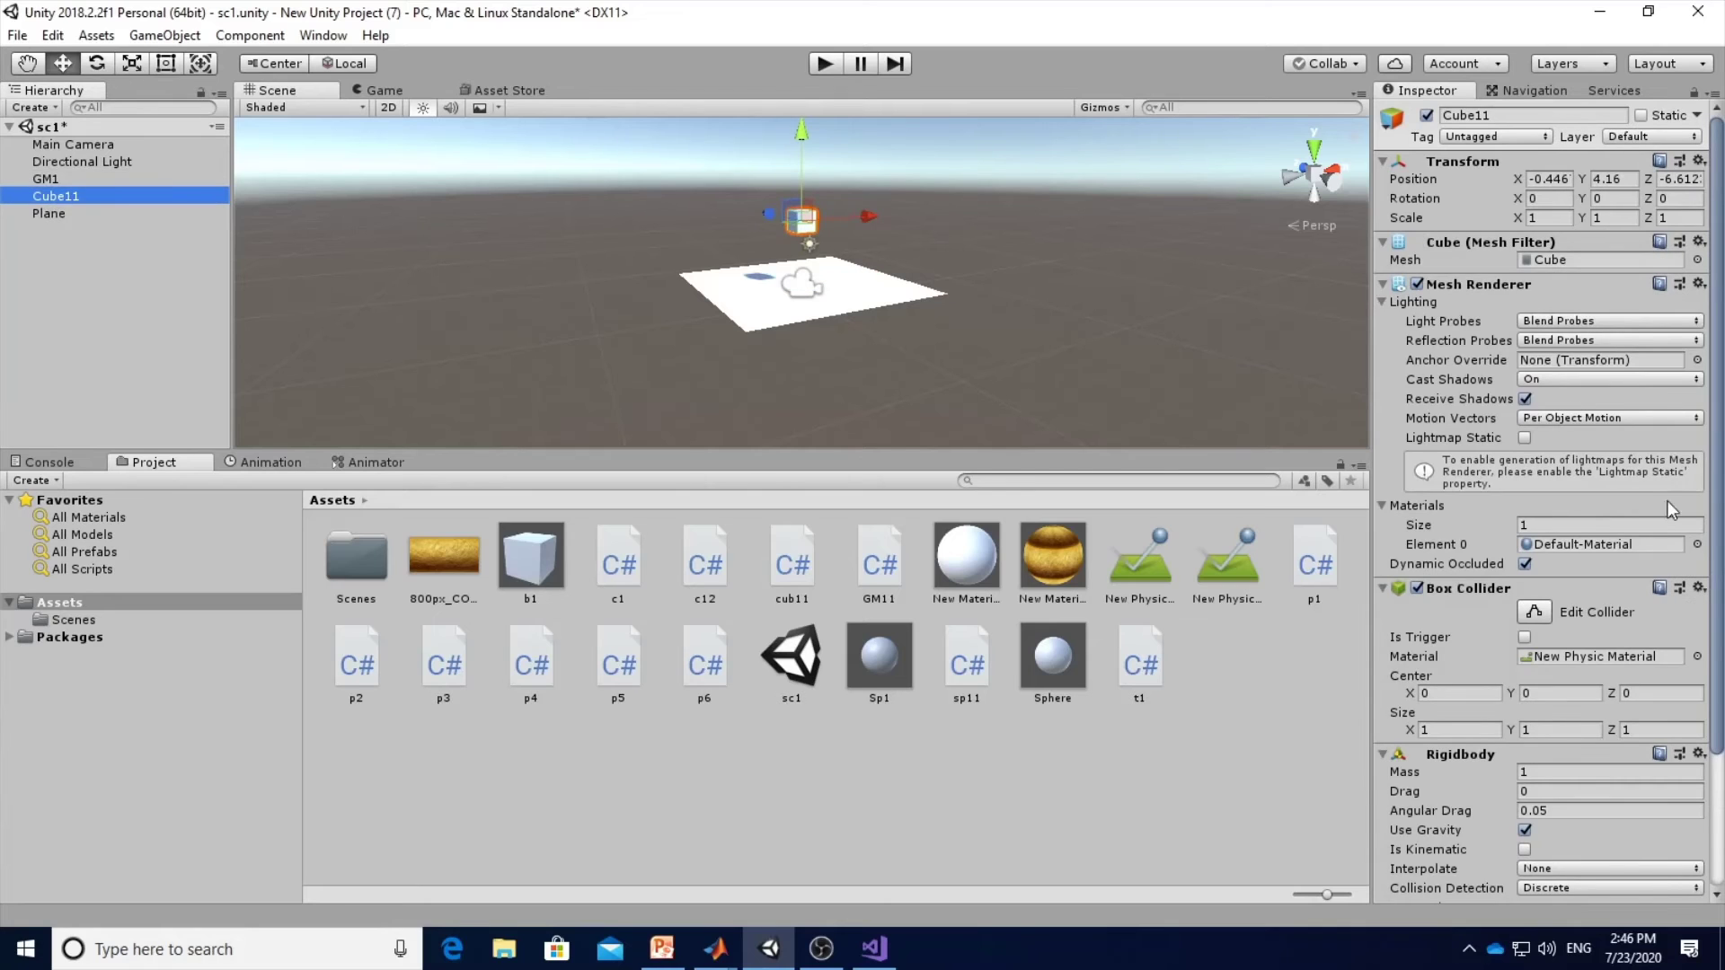
{"action": "scroll", "coordinate": [1659, 563], "scroll_direction": "down", "scroll_amount": 3}
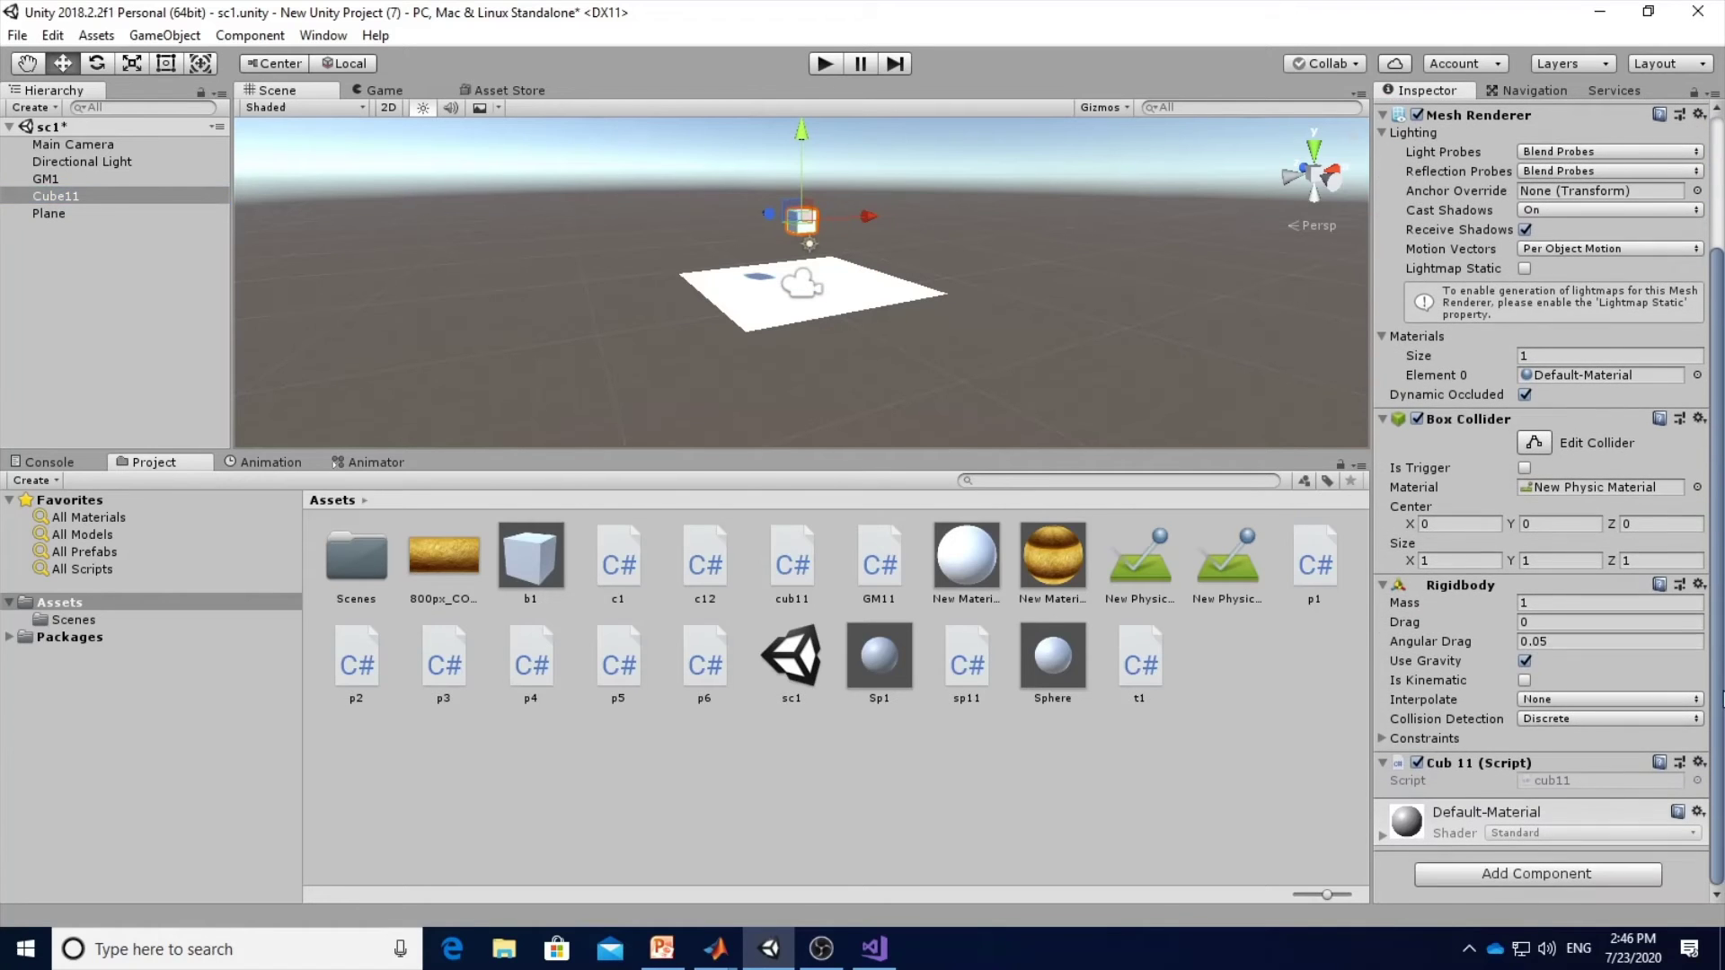
{"action": "left_click", "coordinate": [1699, 585]}
{"action": "left_click", "coordinate": [1577, 639]}
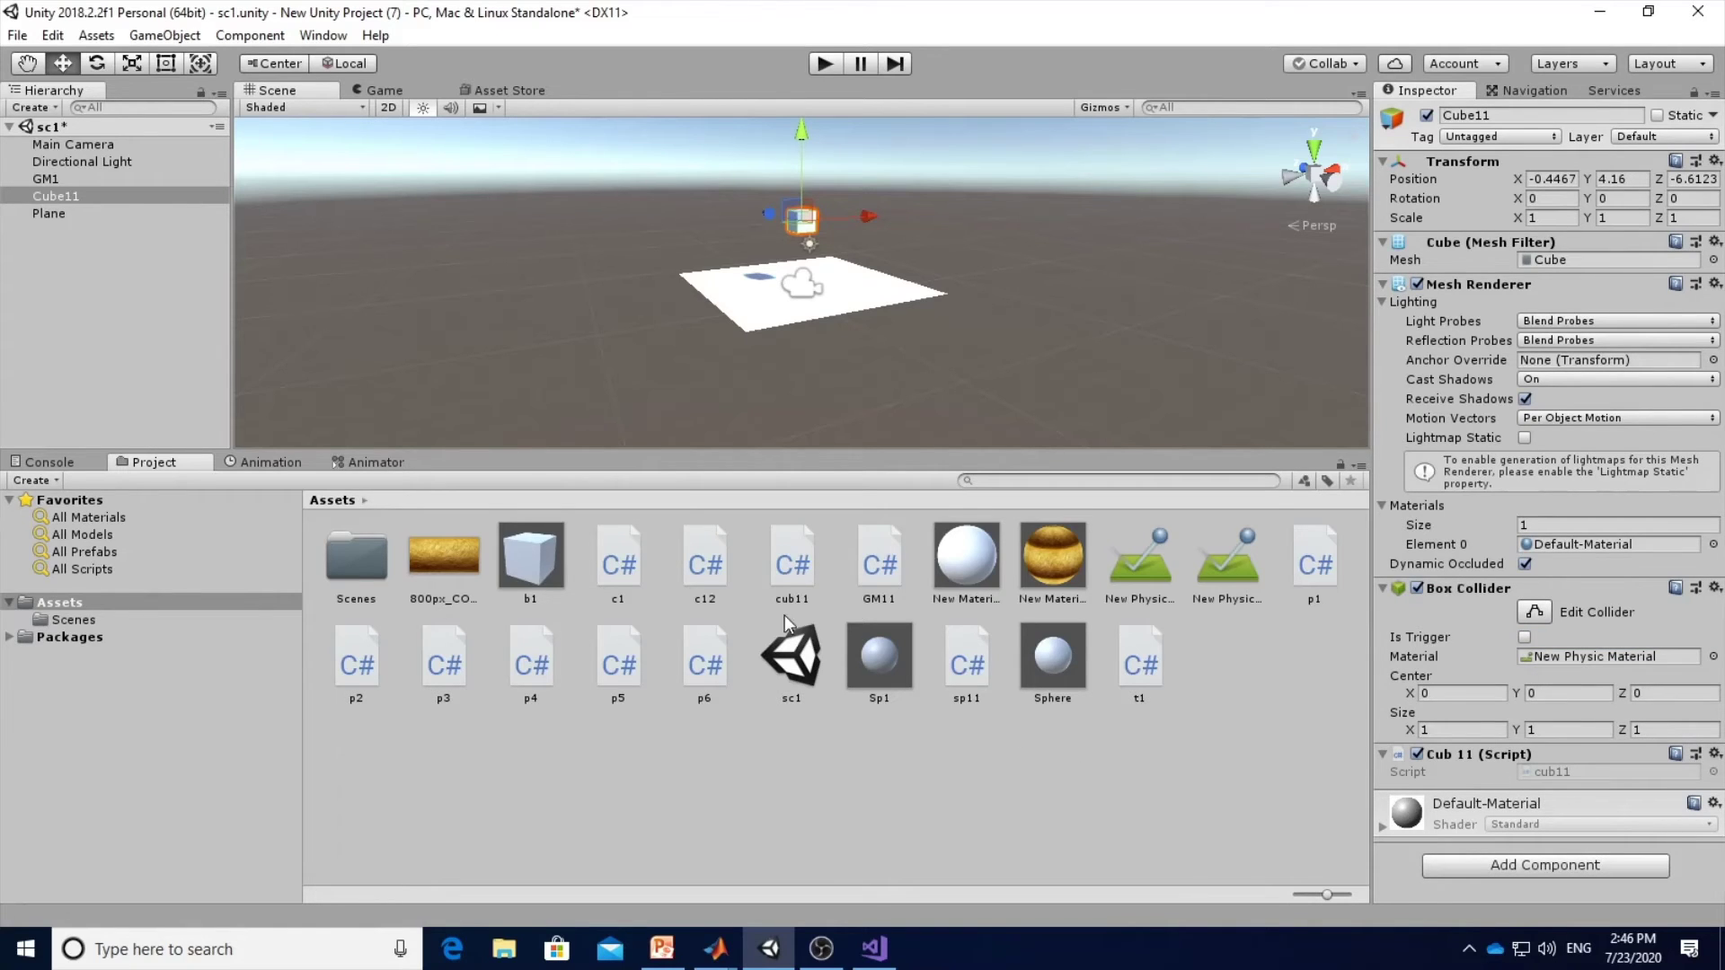
{"action": "double_click", "coordinate": [799, 577]}
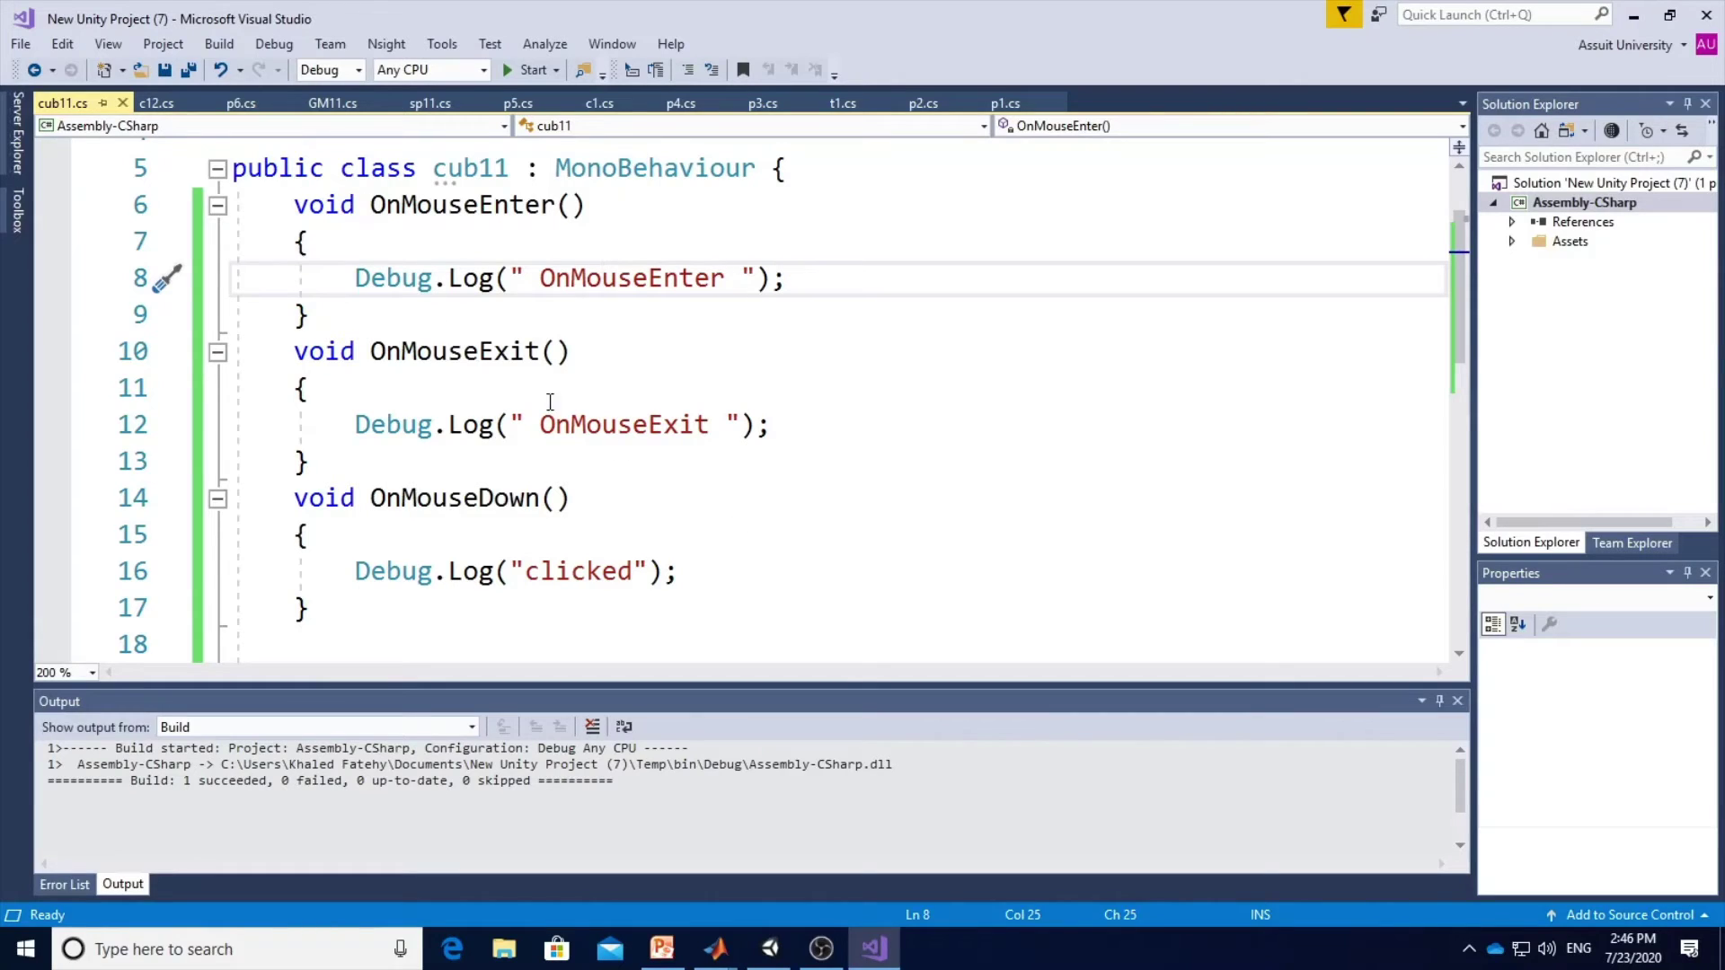
Paste the Cube_React() method onto empty line 23 of cub11.cs.
{"action": "left_click", "coordinate": [657, 486]}
{"action": "scroll", "coordinate": [651, 490], "scroll_direction": "down", "scroll_amount": 2}
{"action": "scroll", "coordinate": [648, 491], "scroll_direction": "down", "scroll_amount": 1}
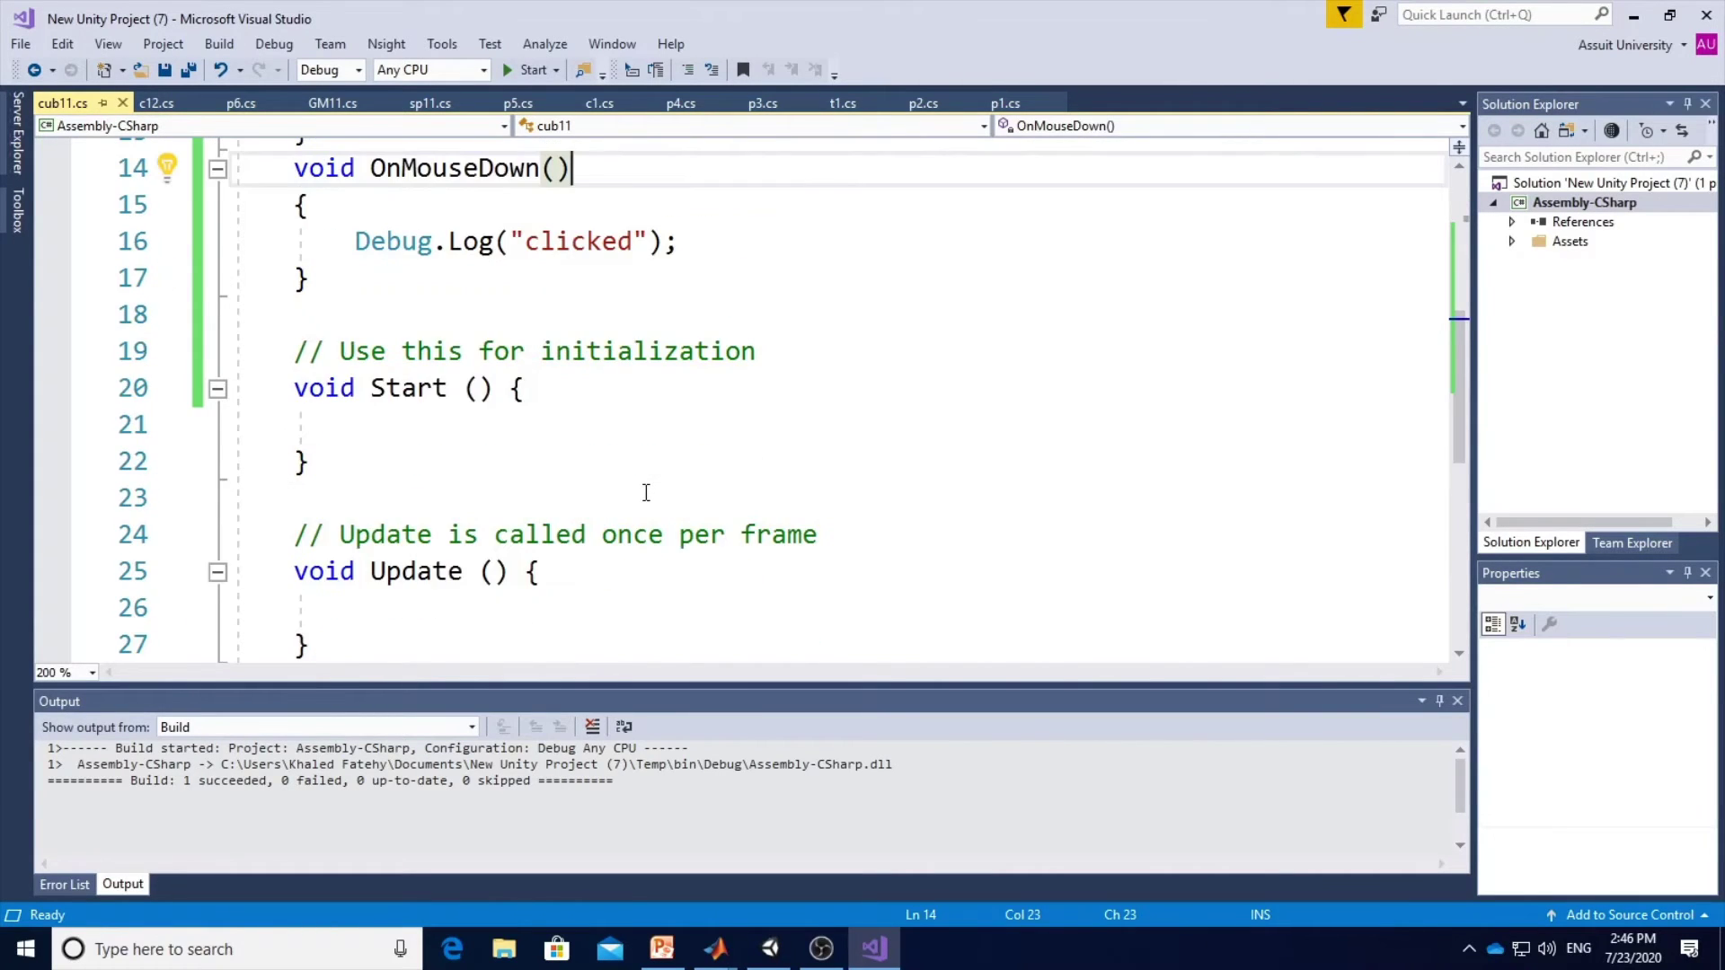
{"action": "scroll", "coordinate": [645, 492], "scroll_direction": "down", "scroll_amount": 1}
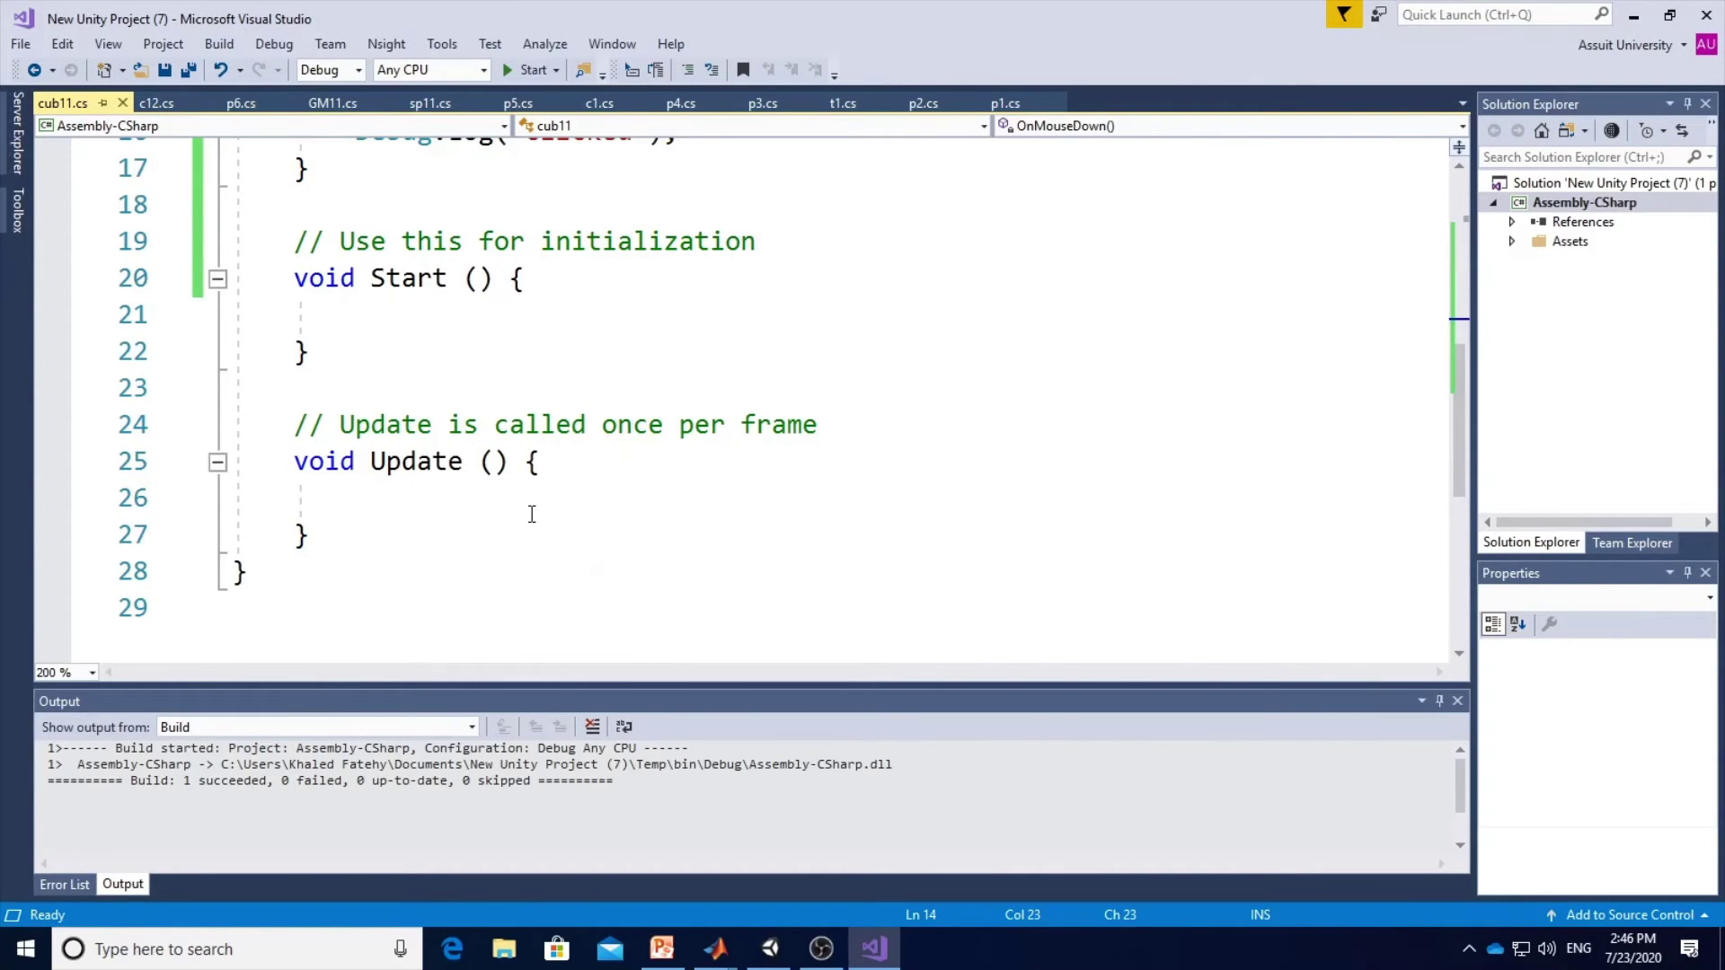
{"action": "left_click", "coordinate": [662, 949]}
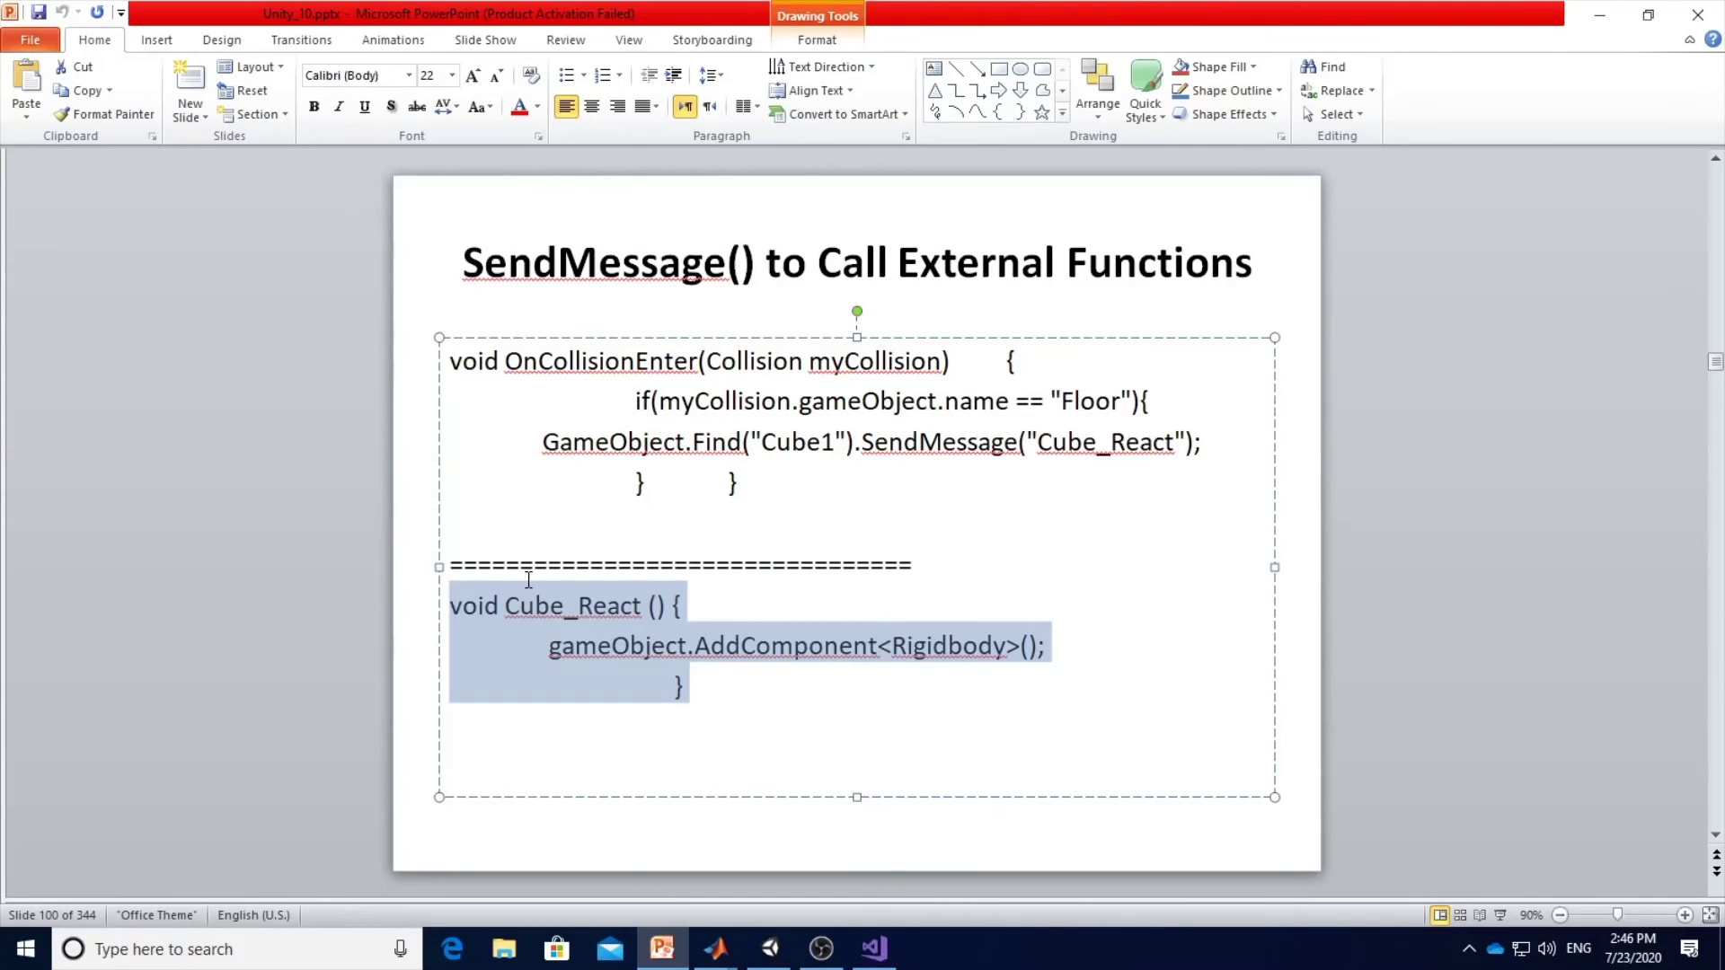
{"action": "left_click", "coordinate": [1600, 15]}
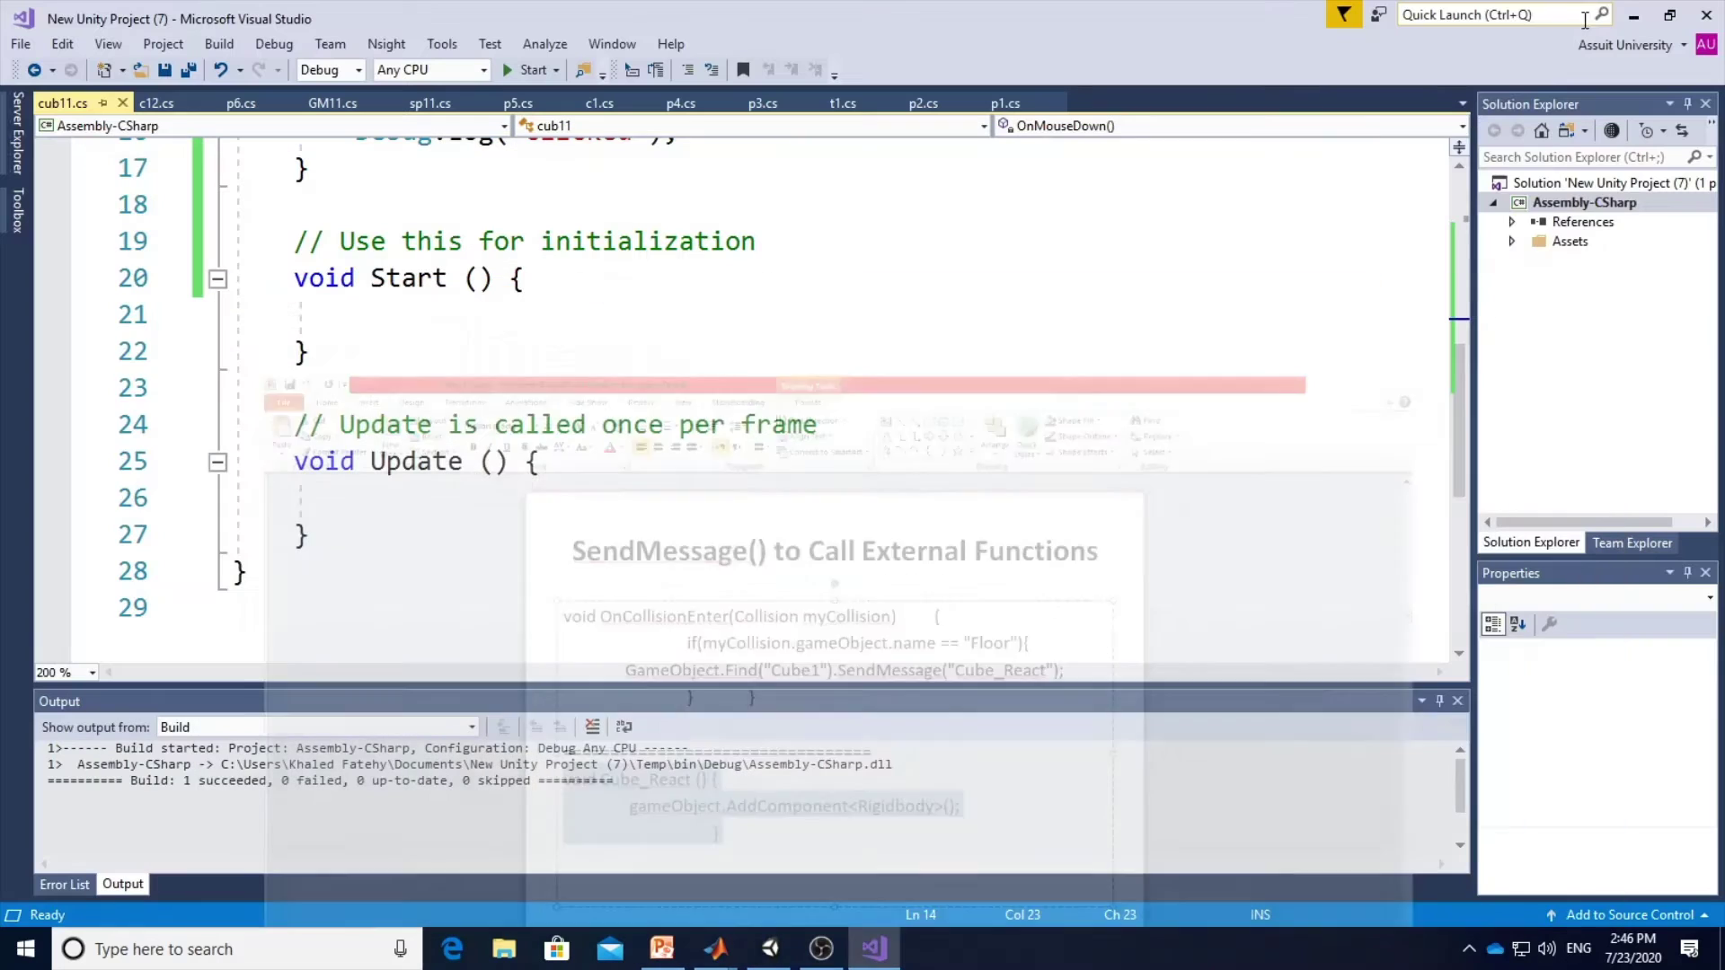
{"action": "left_click", "coordinate": [369, 387]}
{"action": "type", "text": "void Cube_React()     {         gameObject.AddComponent<Rigidbody>();     }"}
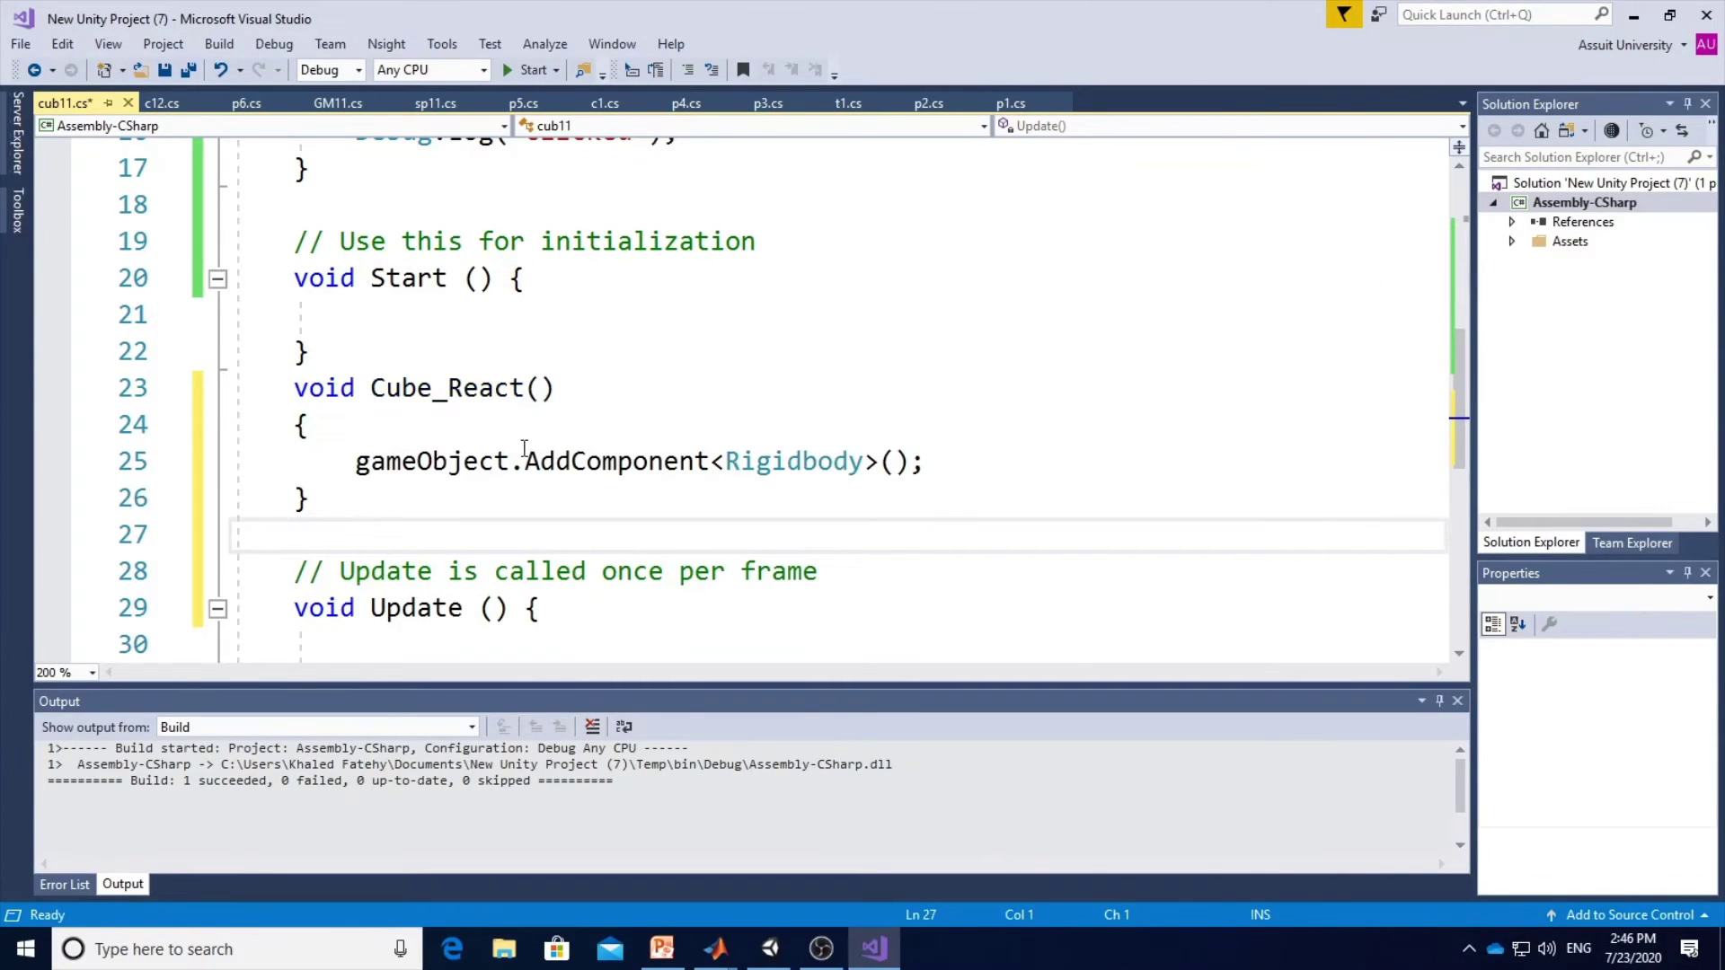
Build the solution and return to the Unity editor.
{"action": "left_click", "coordinate": [221, 47]}
{"action": "left_click", "coordinate": [231, 69]}
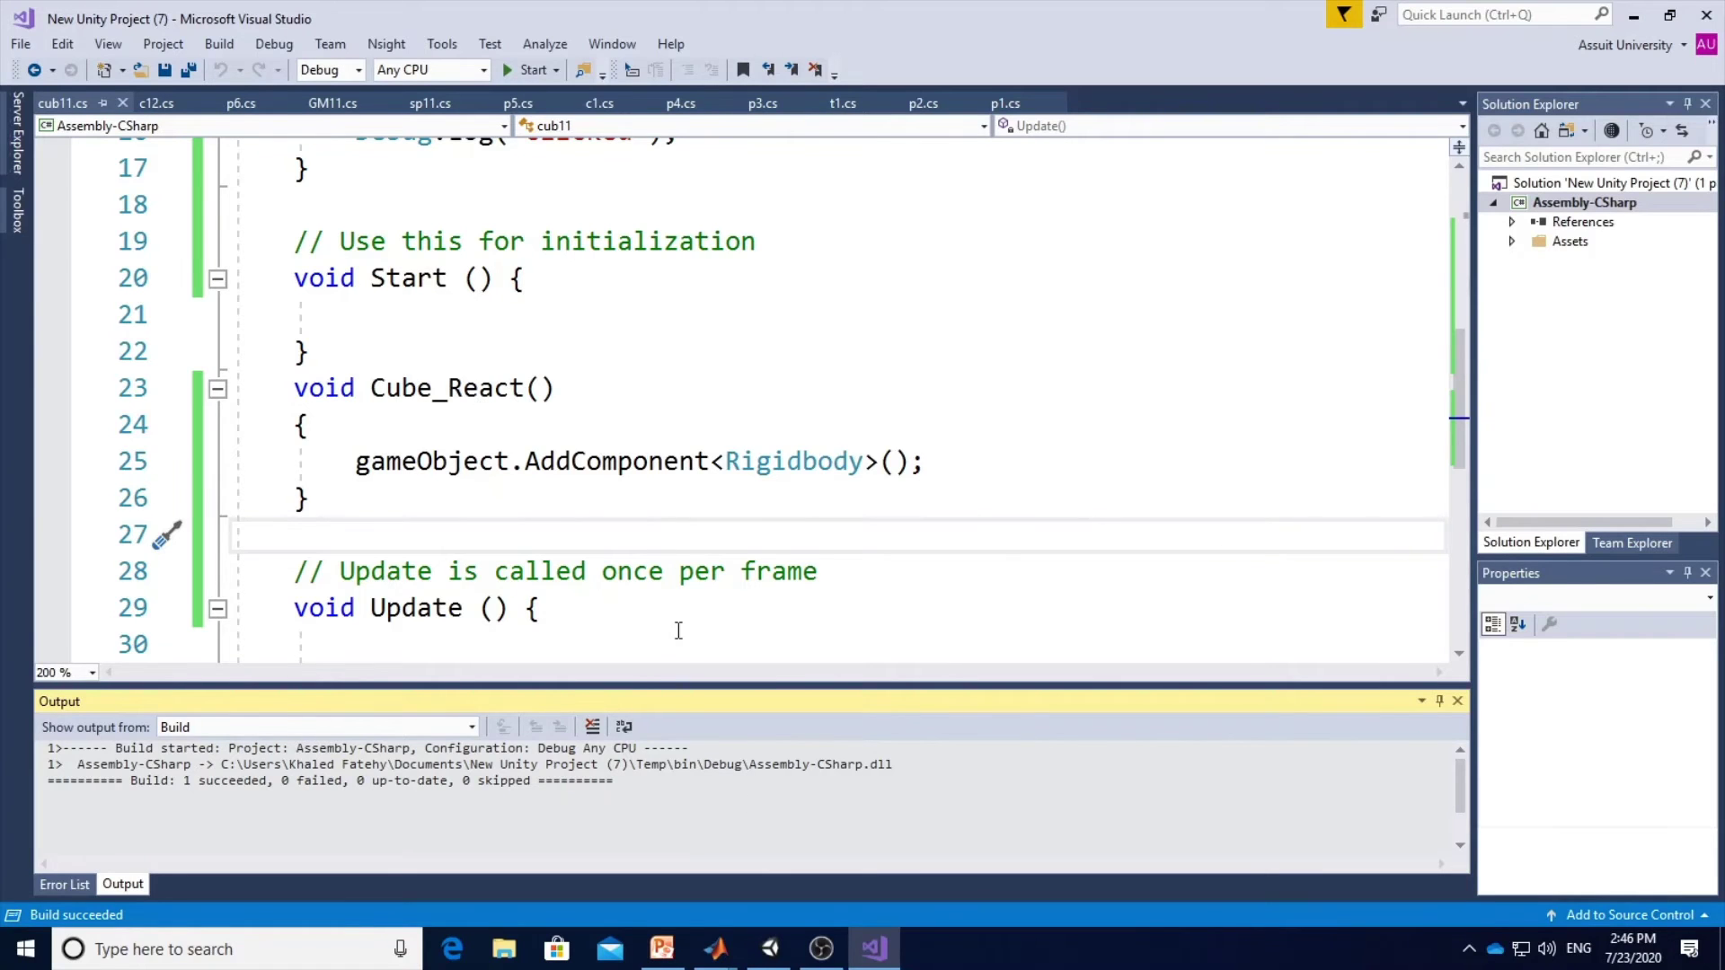
{"action": "left_click", "coordinate": [752, 956]}
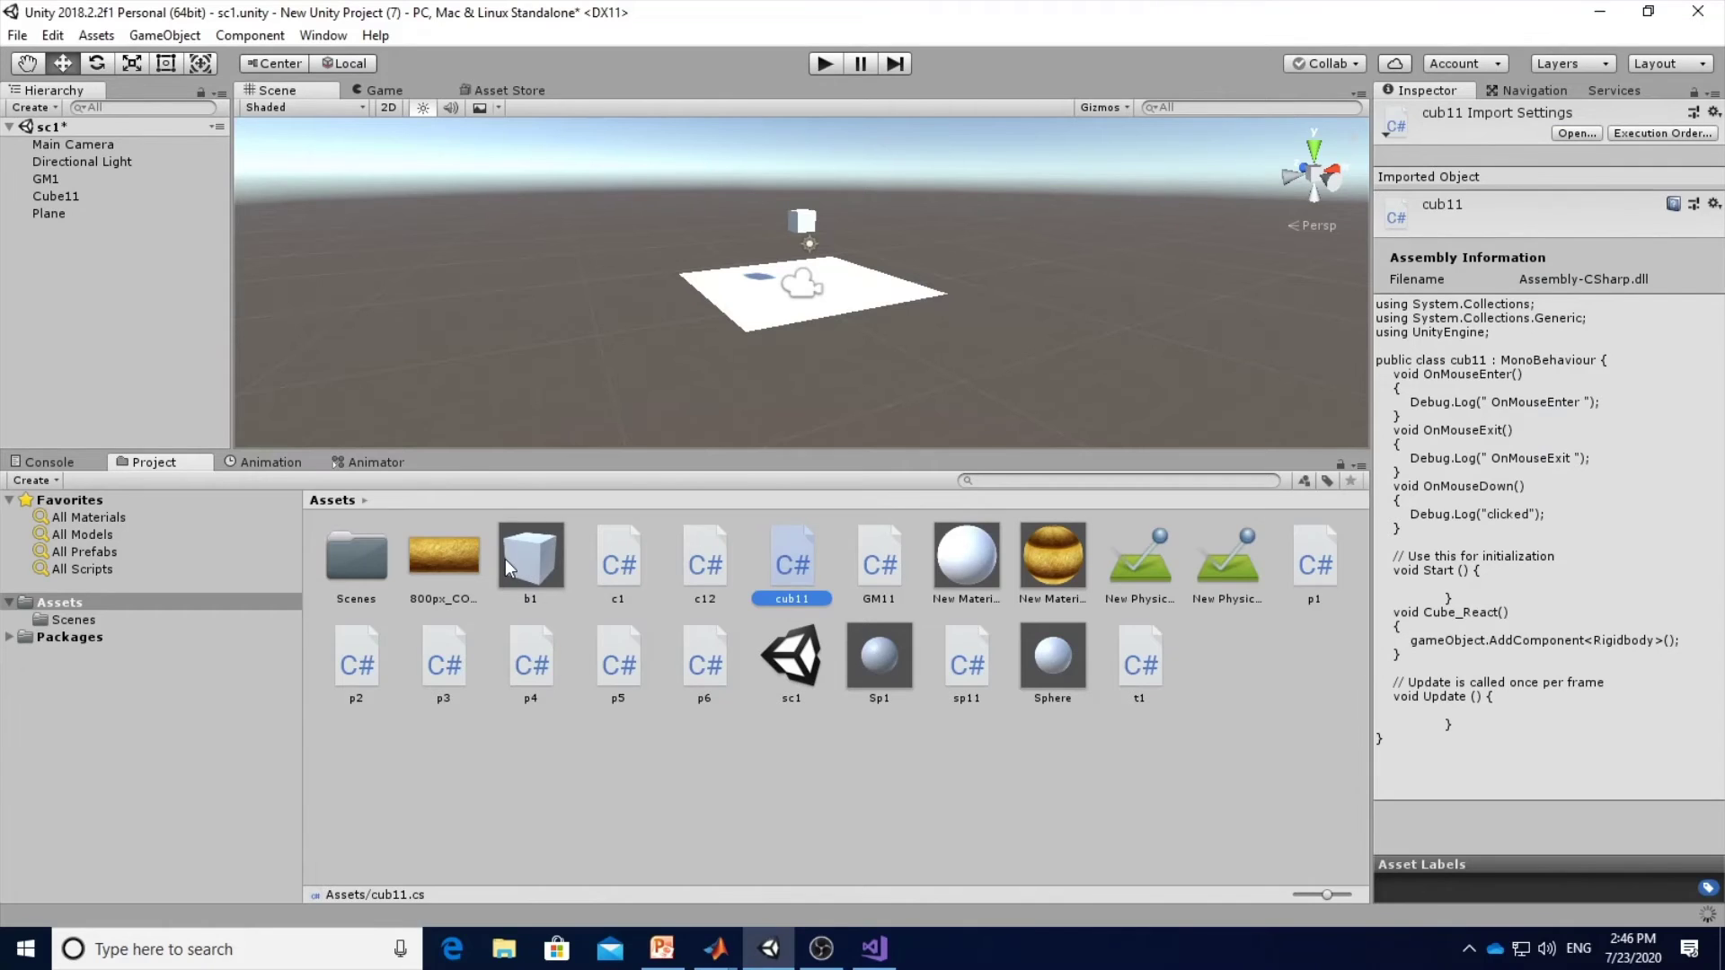
Select GM1 in the Hierarchy and open GM11.cs from the Project panel.
{"action": "left_click", "coordinate": [47, 178]}
{"action": "left_click", "coordinate": [47, 179]}
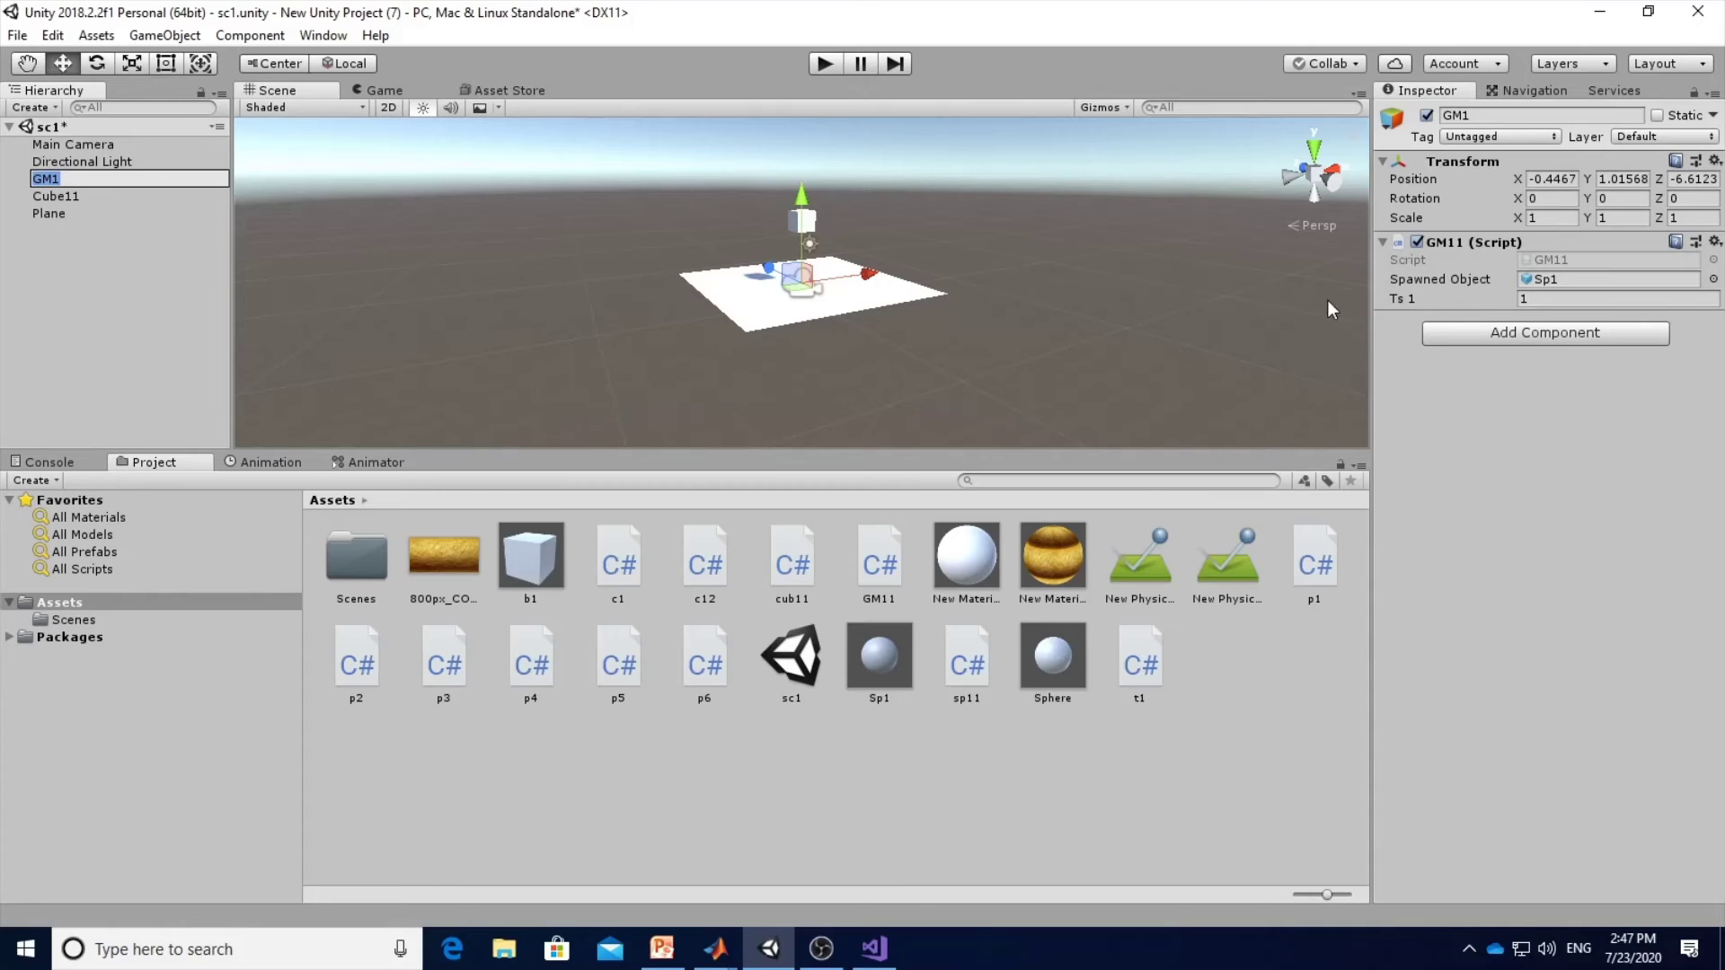
{"action": "double_click", "coordinate": [877, 591]}
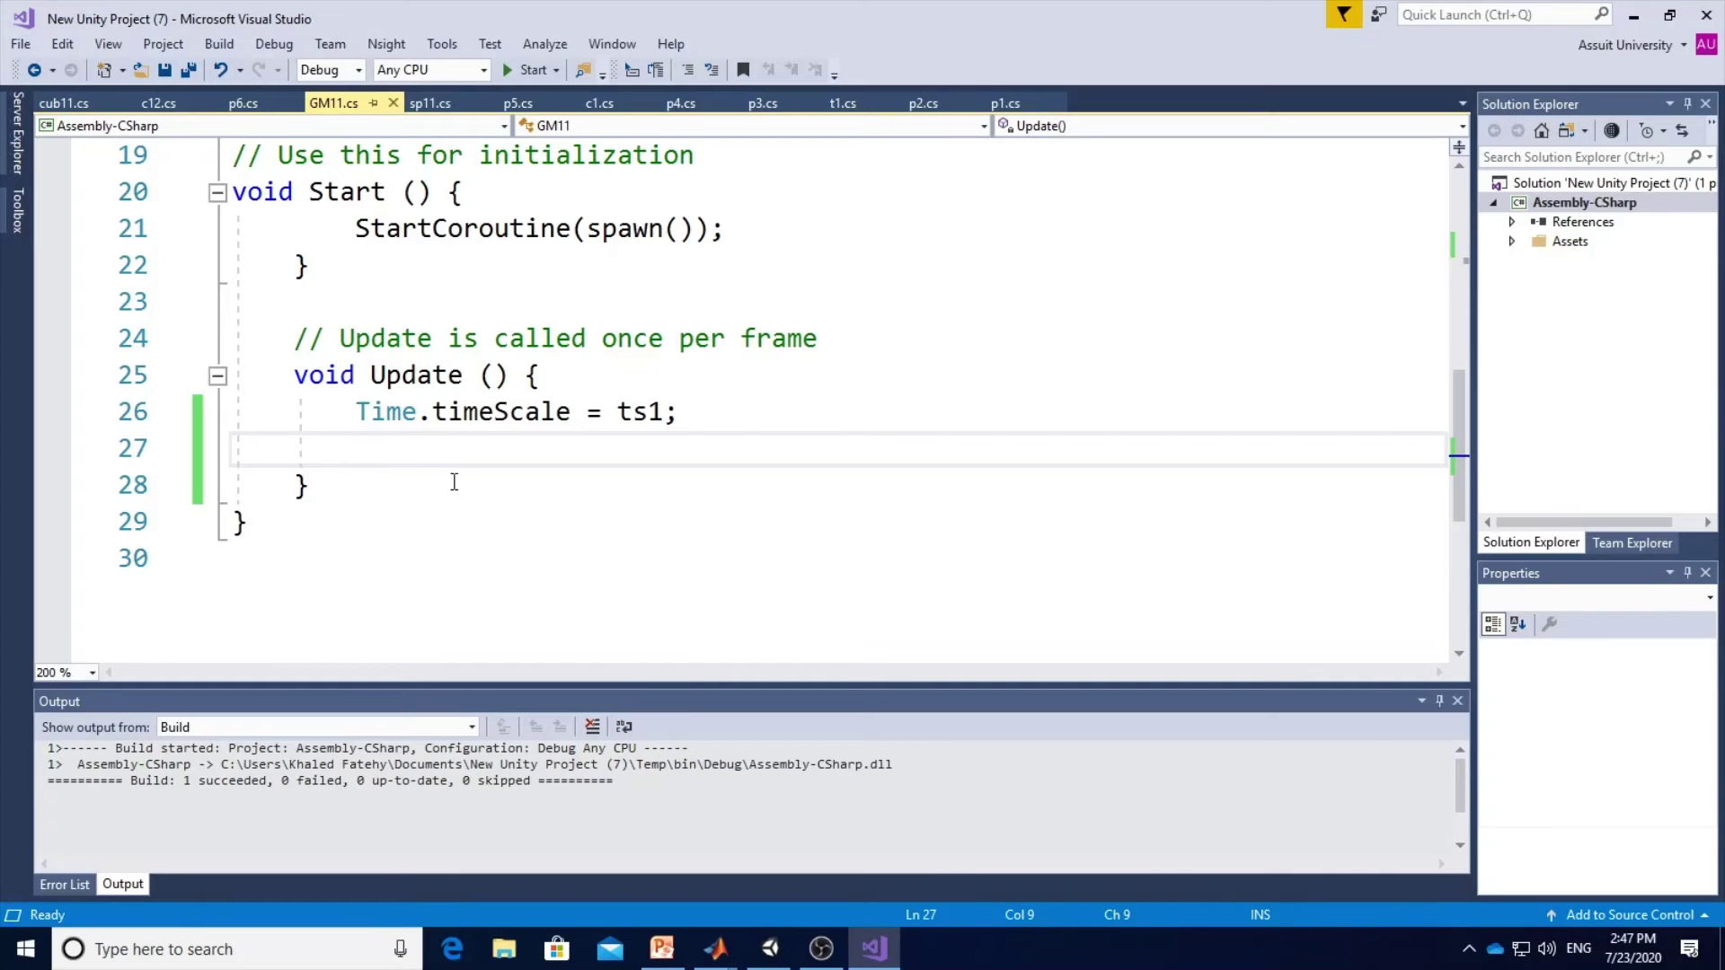
Declare 'public bool f1;' on a new line below the ts1 field in GM11.
{"action": "scroll", "coordinate": [496, 399], "scroll_direction": "up", "scroll_amount": 1}
{"action": "scroll", "coordinate": [456, 347], "scroll_direction": "up", "scroll_amount": 4}
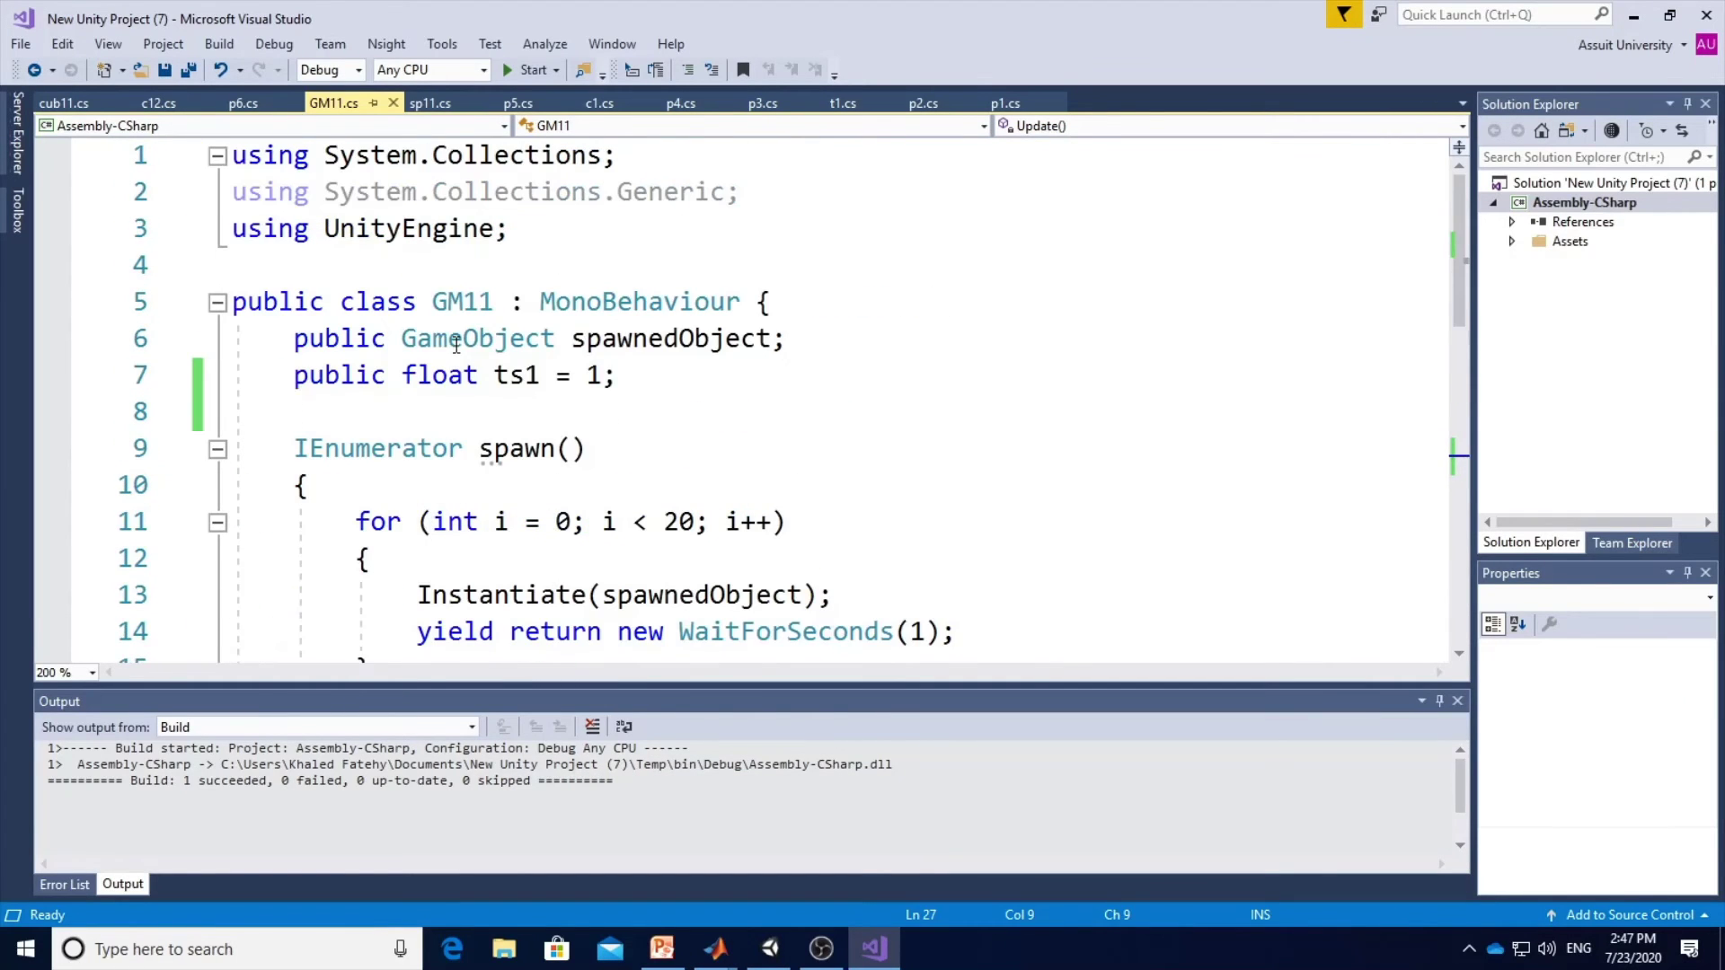
{"action": "left_click", "coordinate": [665, 385]}
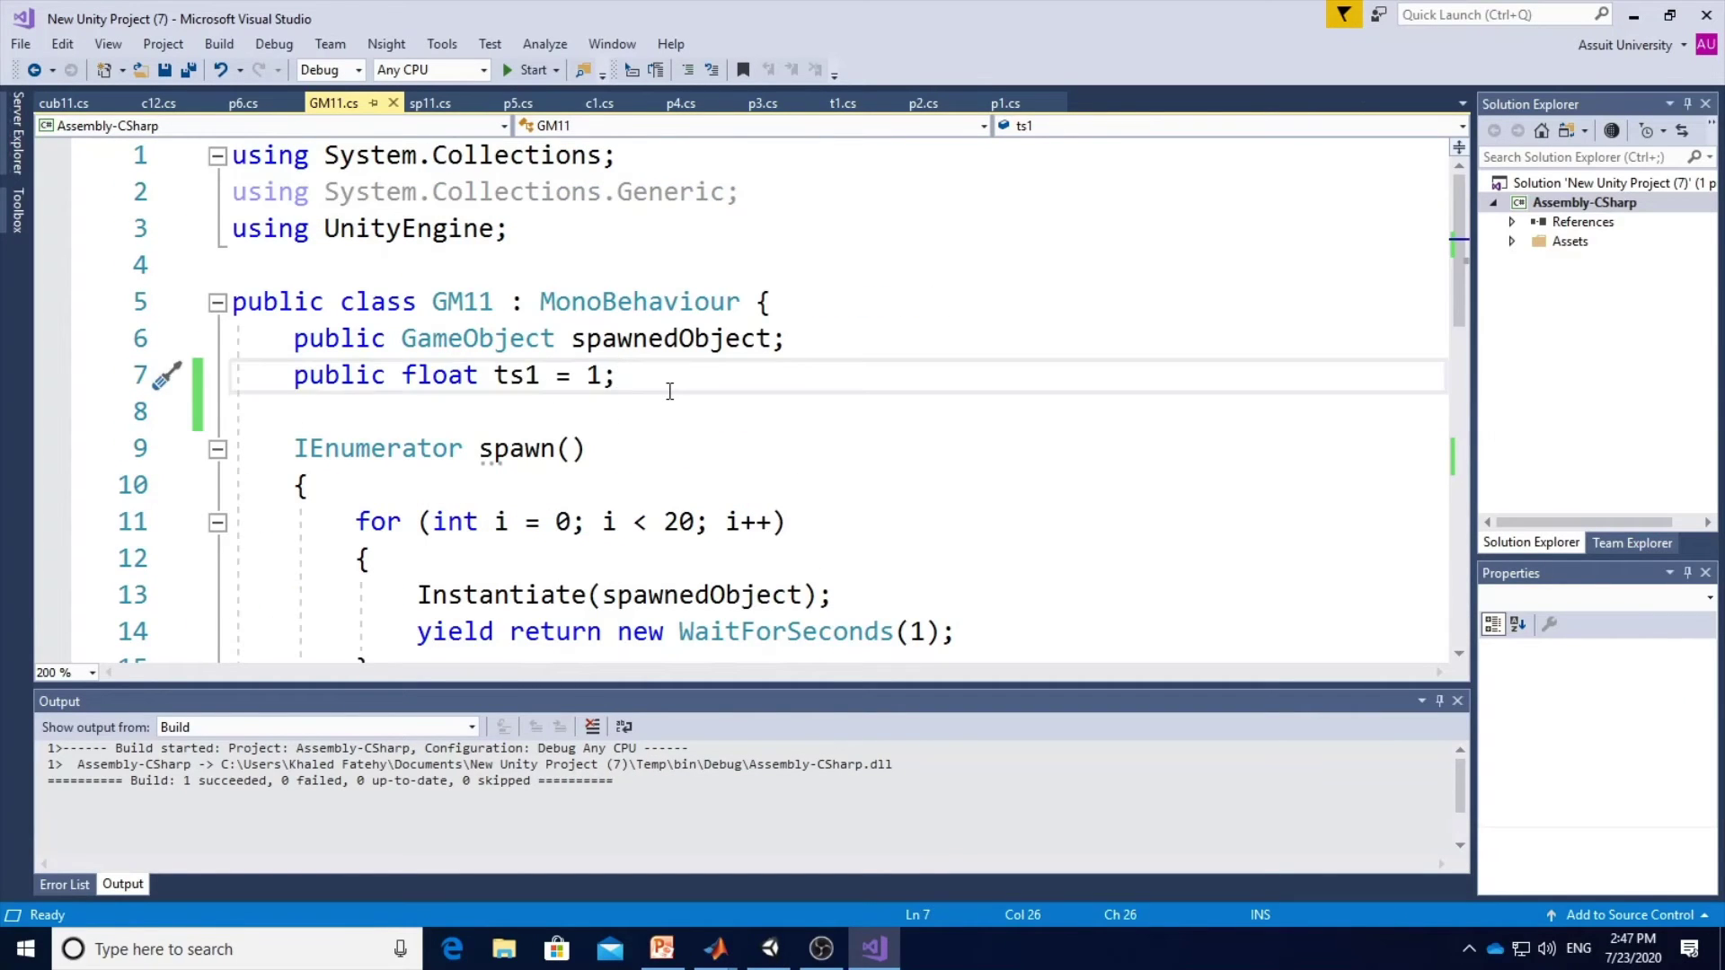
{"action": "key", "text": "Return"}
{"action": "type", "text": "pub"}
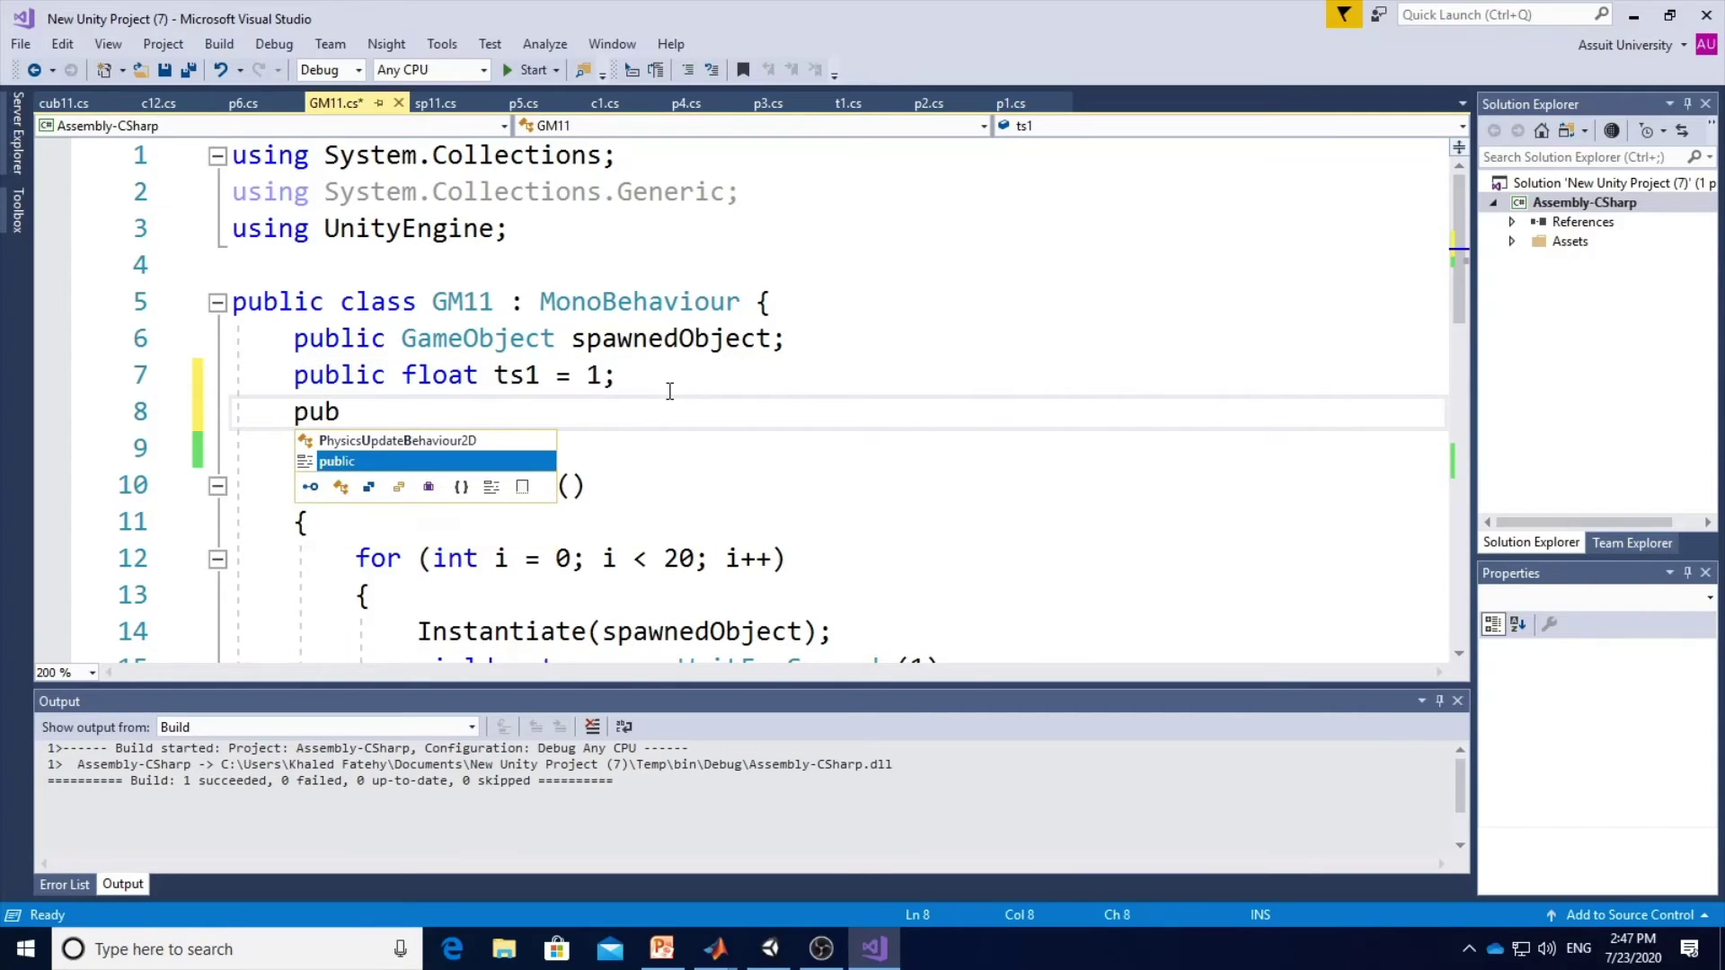
{"action": "type", "text": "lic "}
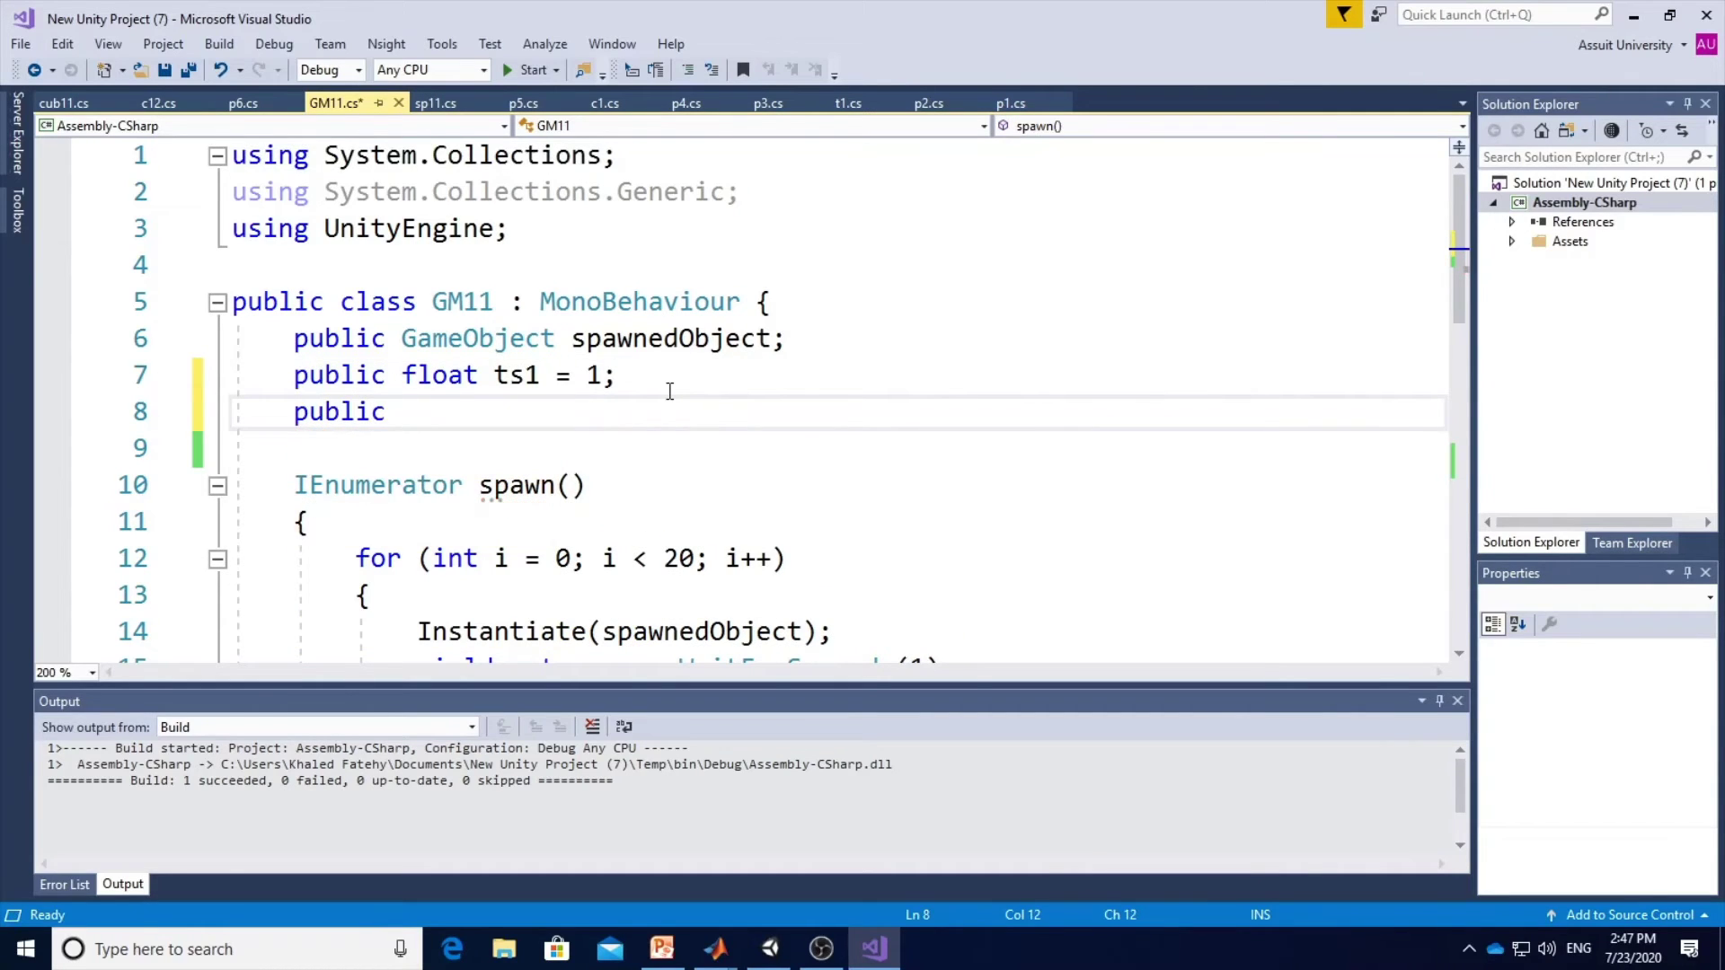
{"action": "type", "text": "fl"}
{"action": "key", "text": "BackSpace"}
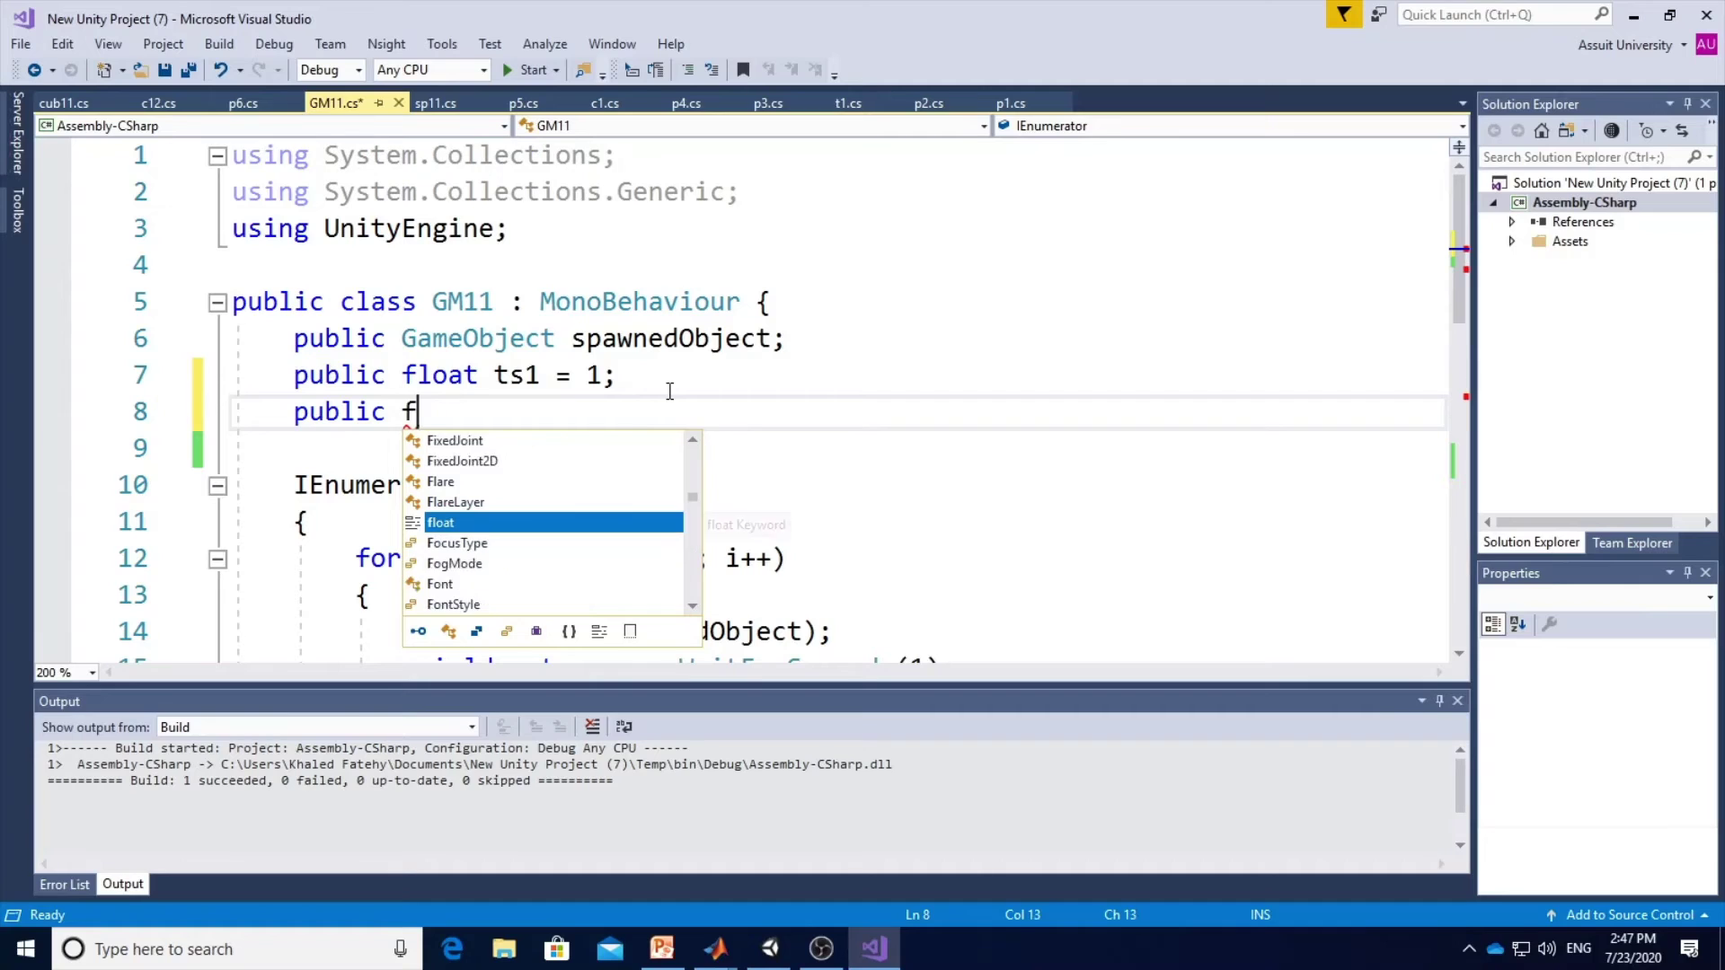
{"action": "key", "text": "BackSpace"}
{"action": "type", "text": "bool "}
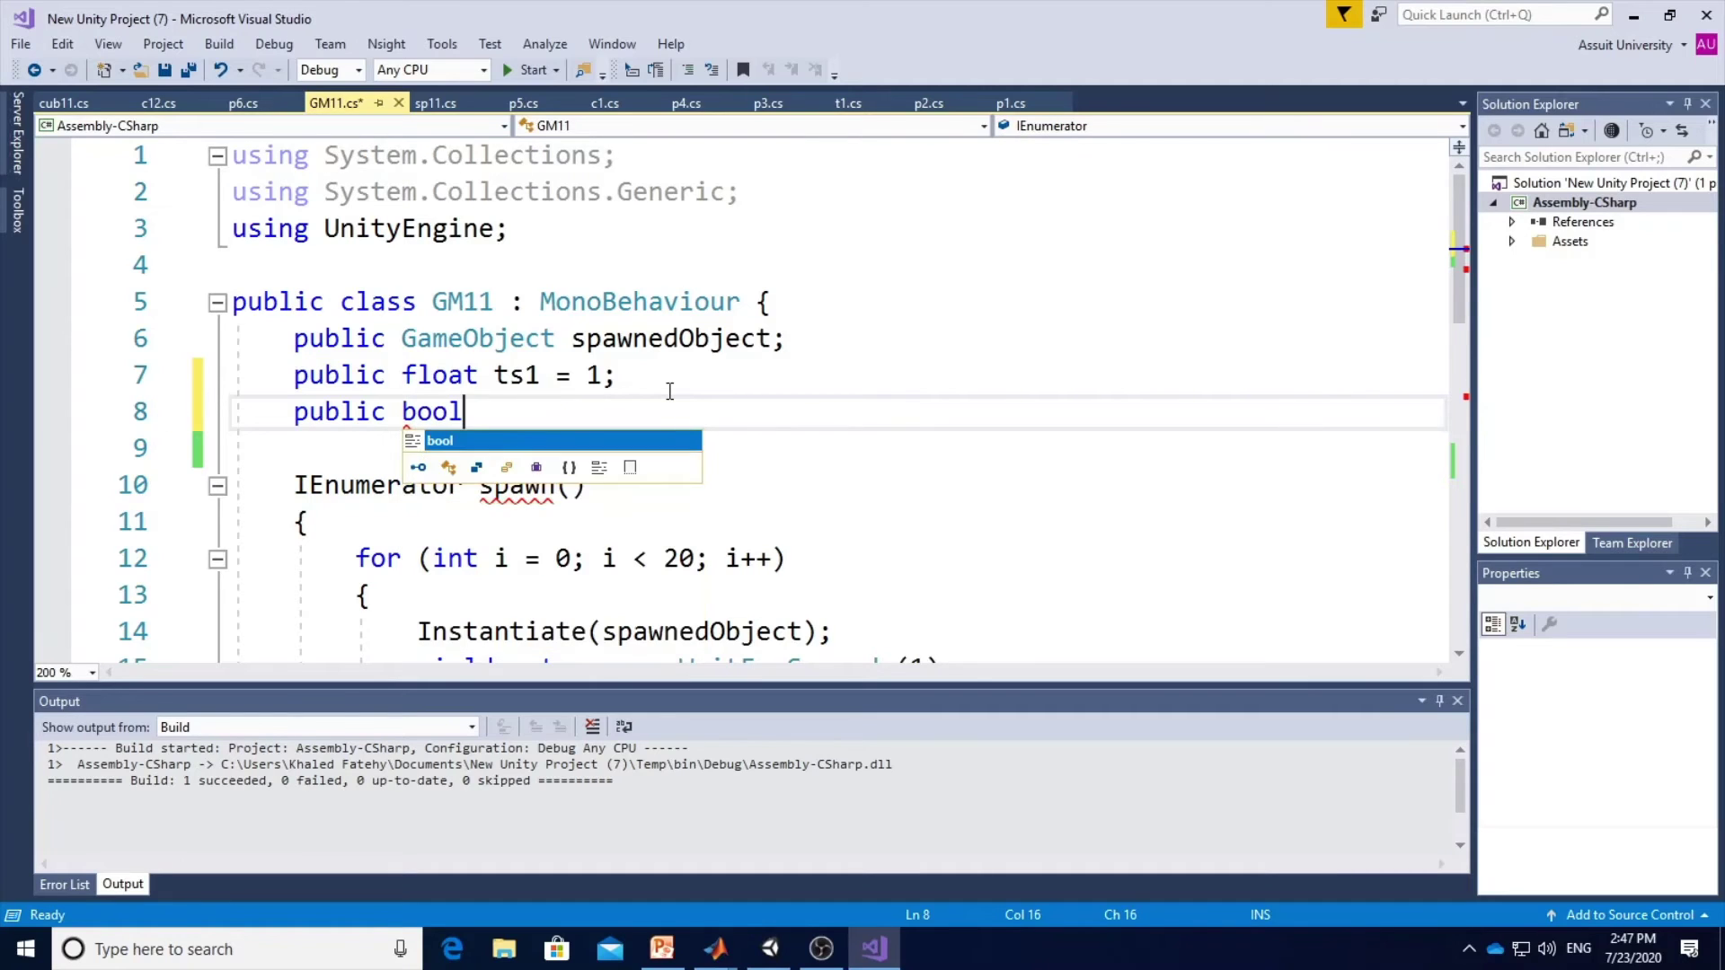
{"action": "type", "text": "f1;"}
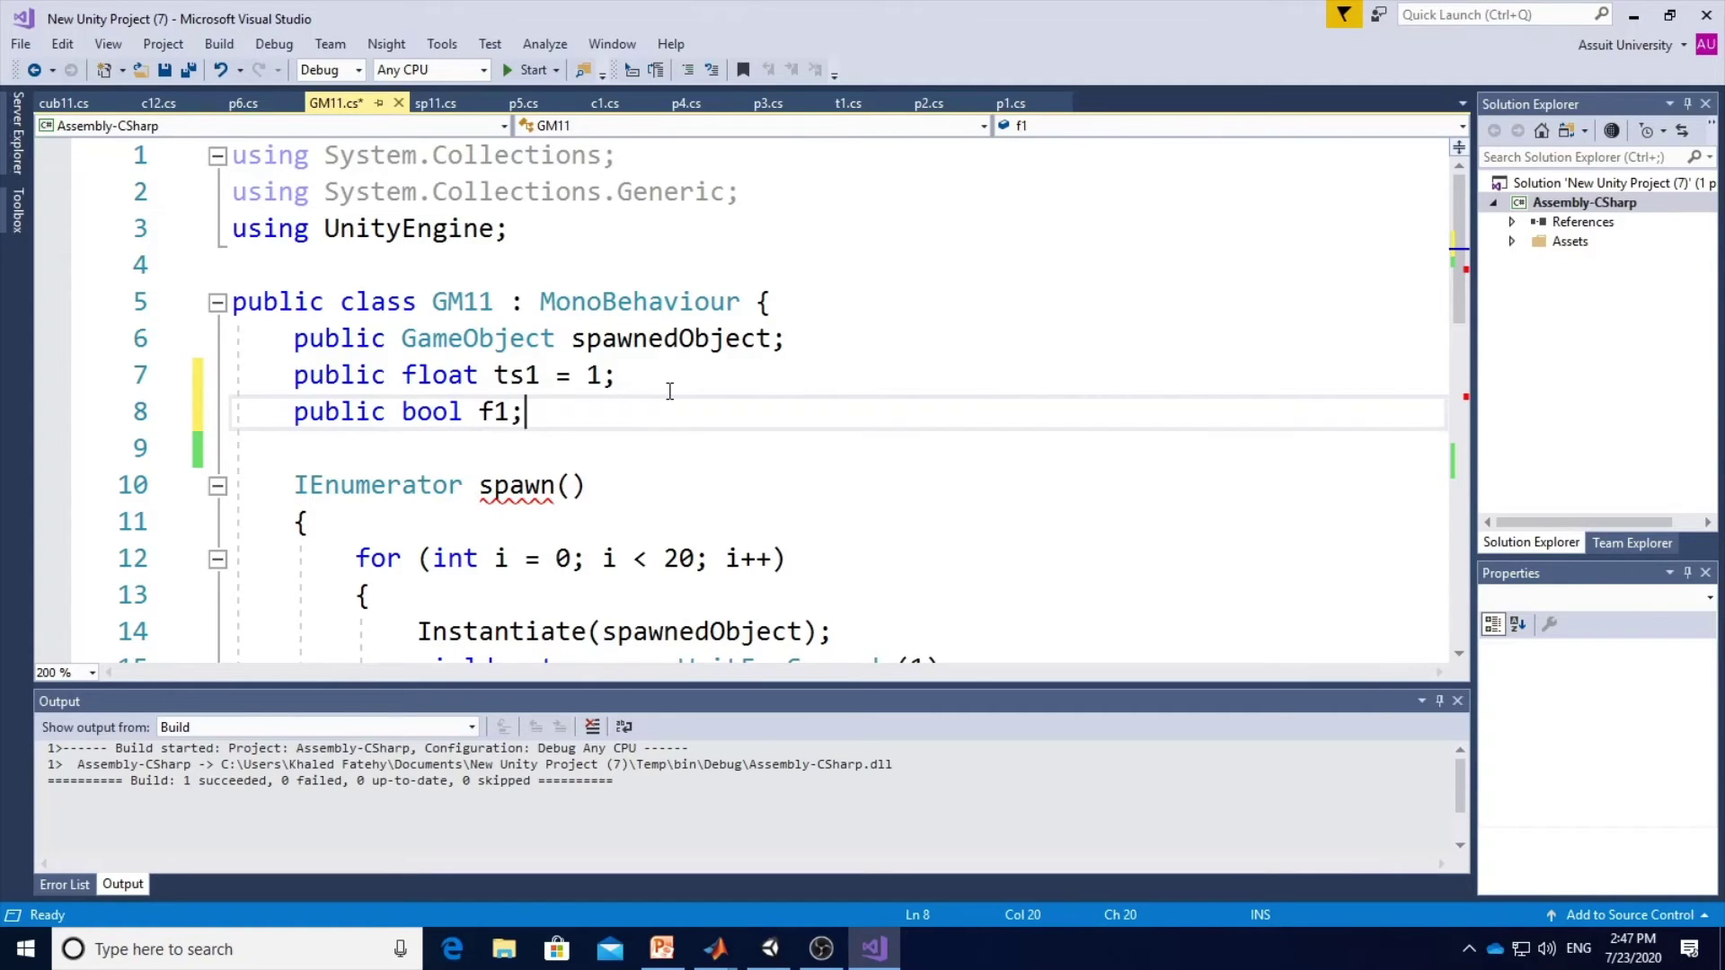
Add an if(f1) block in Update that resets f1 = false.
{"action": "scroll", "coordinate": [641, 423], "scroll_direction": "down", "scroll_amount": 2}
{"action": "scroll", "coordinate": [641, 423], "scroll_direction": "down", "scroll_amount": 3}
{"action": "scroll", "coordinate": [442, 416], "scroll_direction": "down", "scroll_amount": 2}
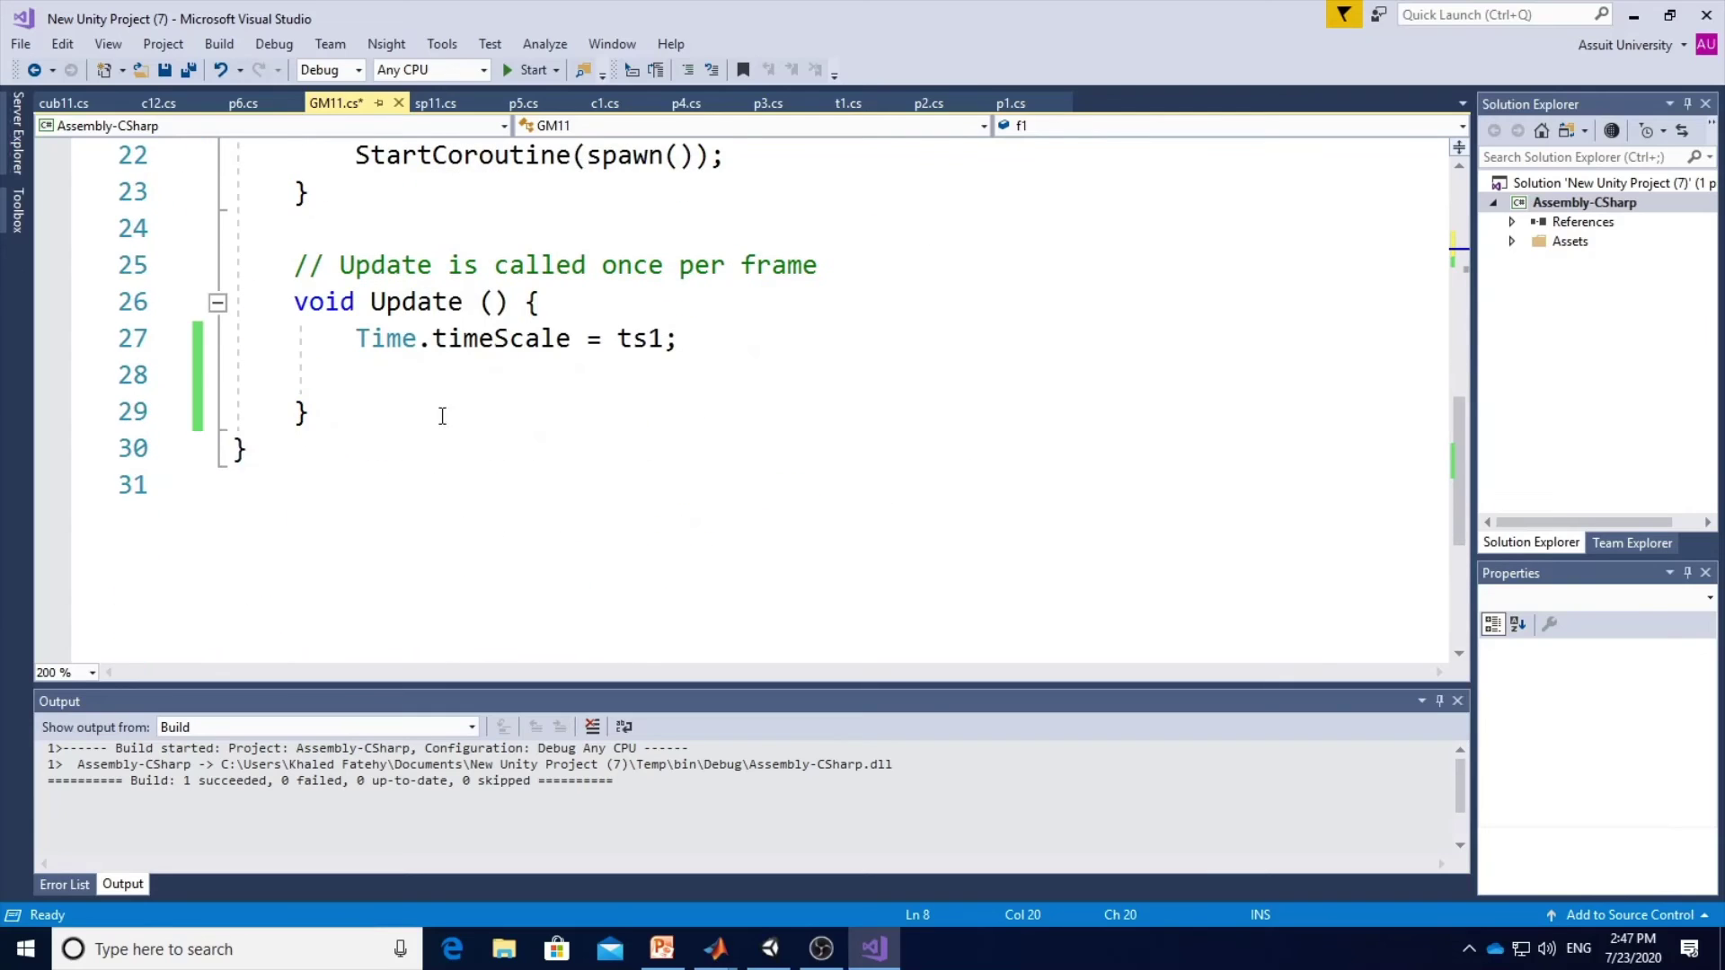
{"action": "left_click", "coordinate": [466, 381]}
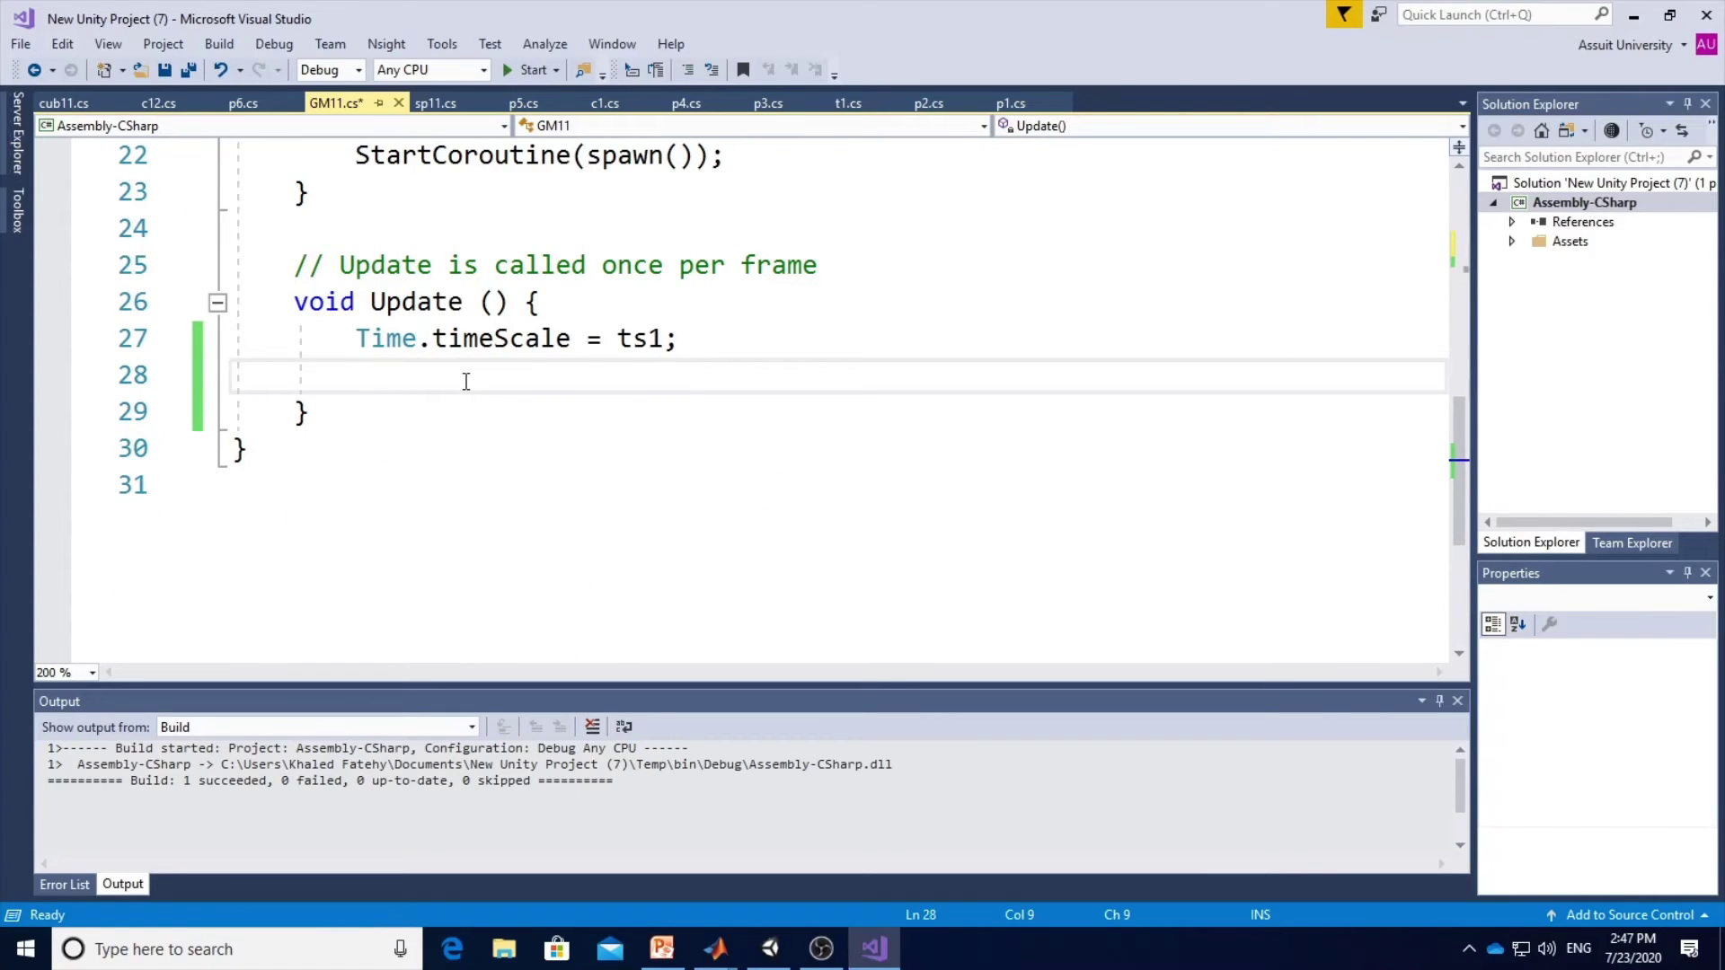
{"action": "type", "text": "if("}
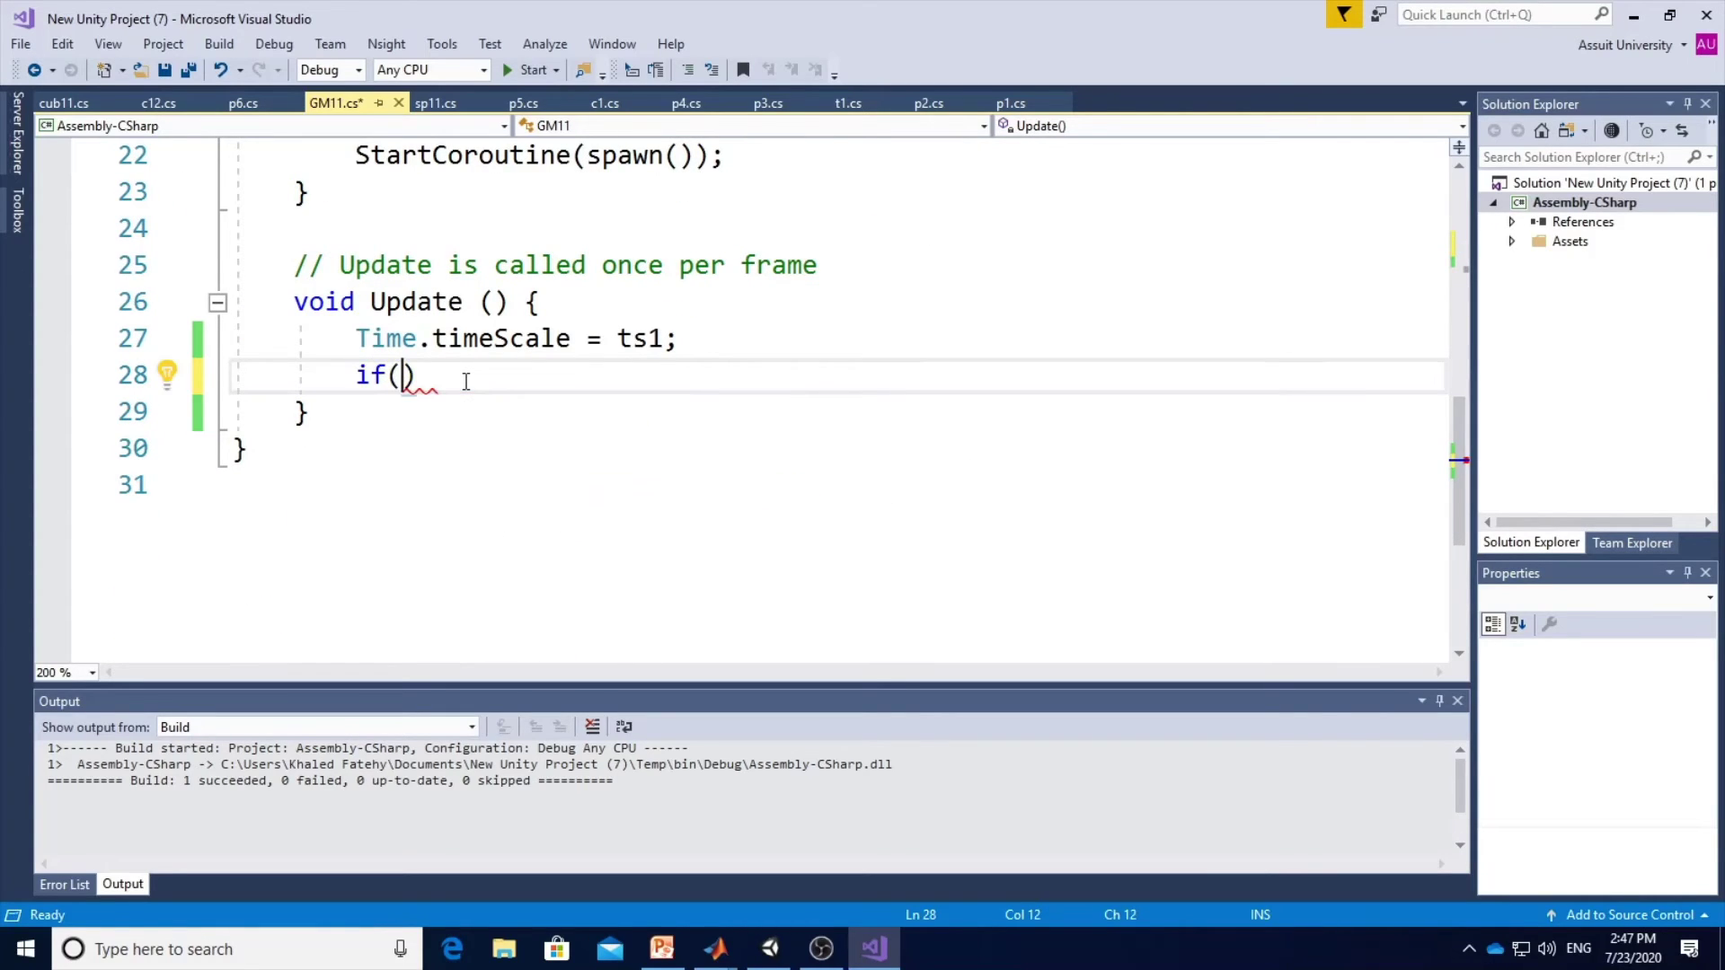
{"action": "type", "text": "f1)"}
{"action": "key", "text": "Return"}
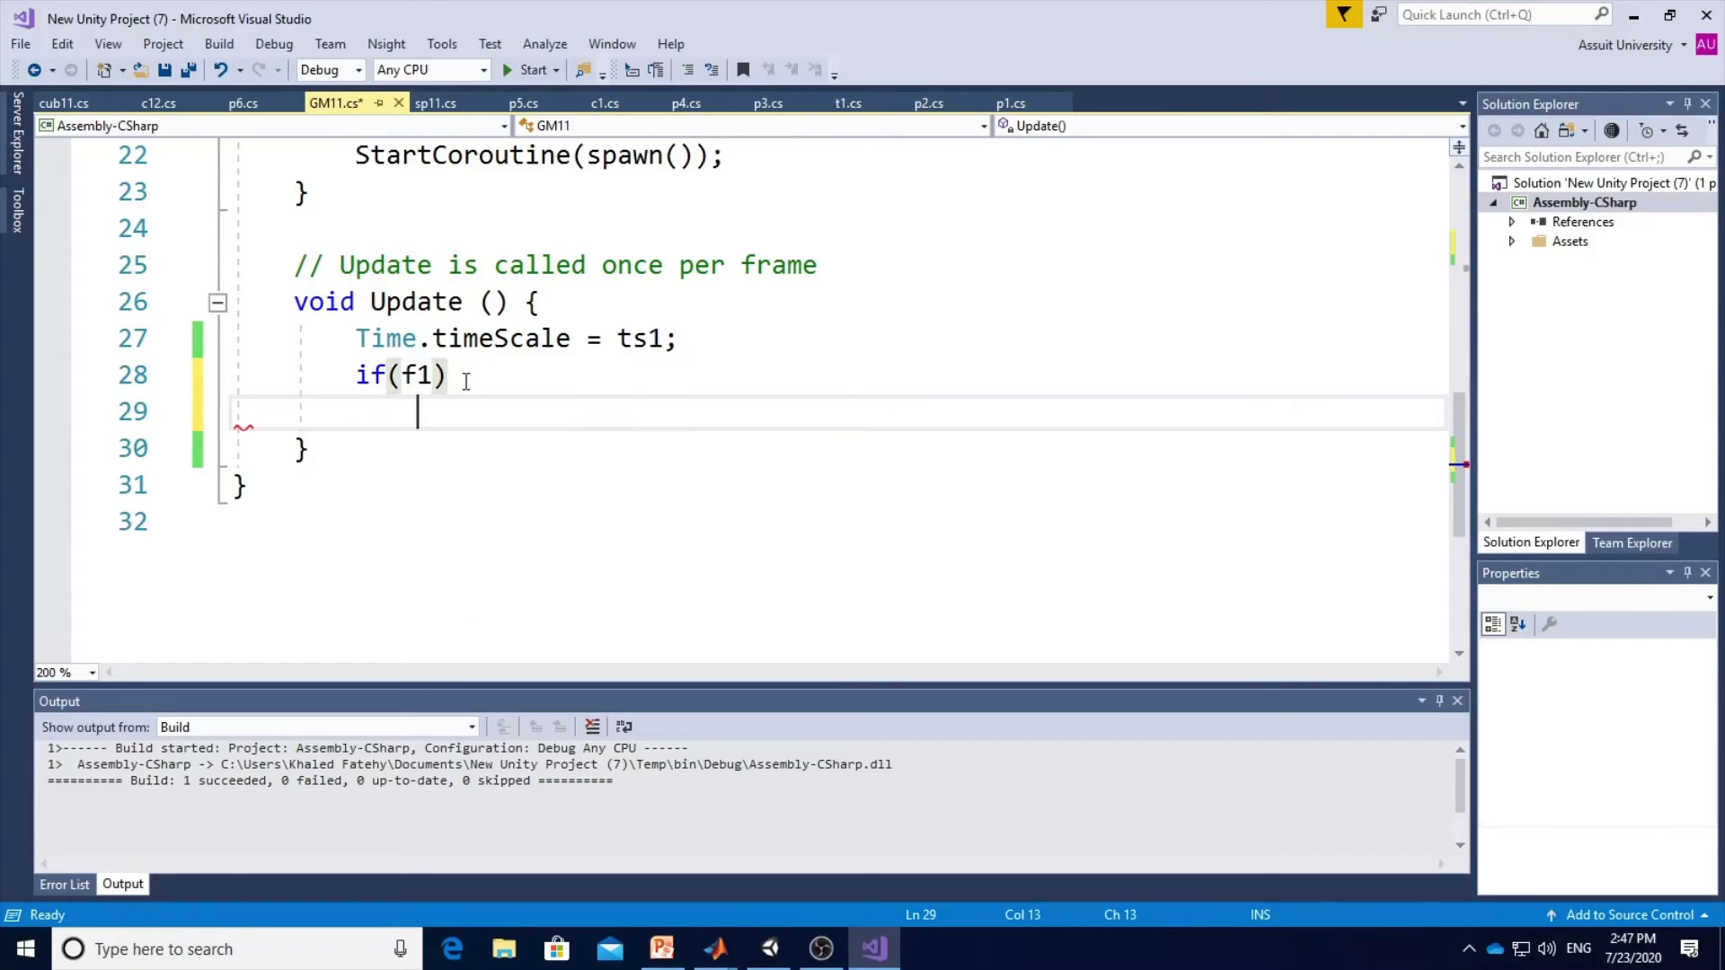
{"action": "type", "text": "{"}
{"action": "key", "text": "Return"}
{"action": "key", "text": "Return"}
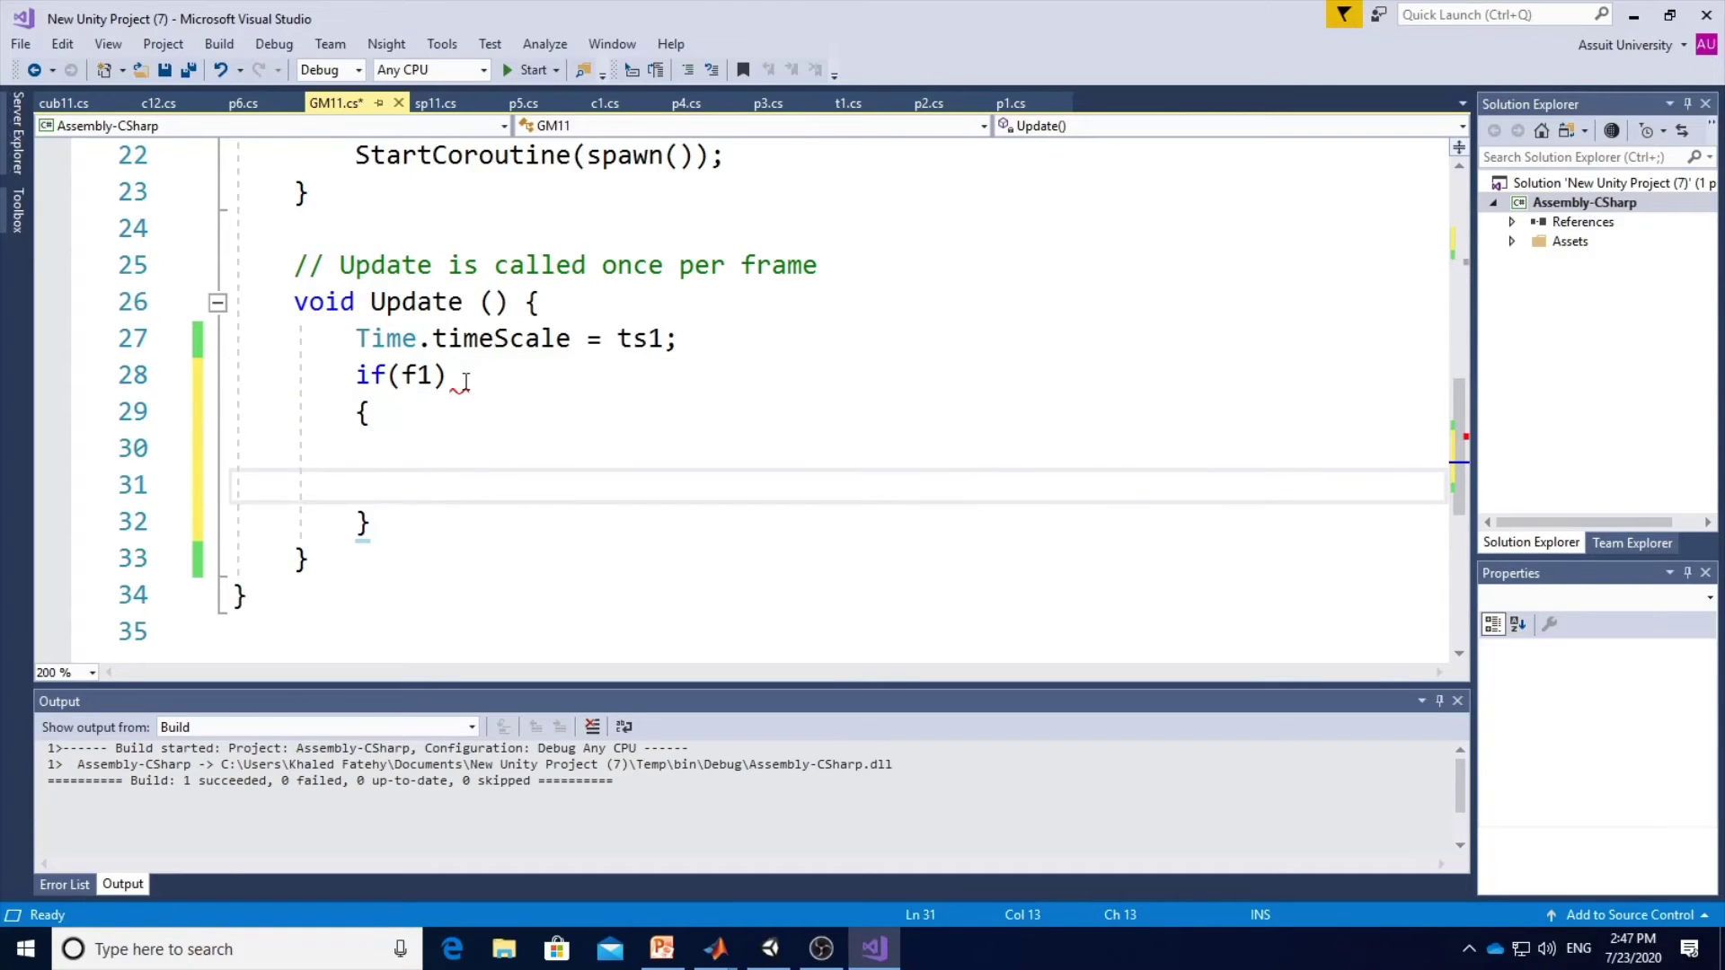
{"action": "type", "text": "fa"}
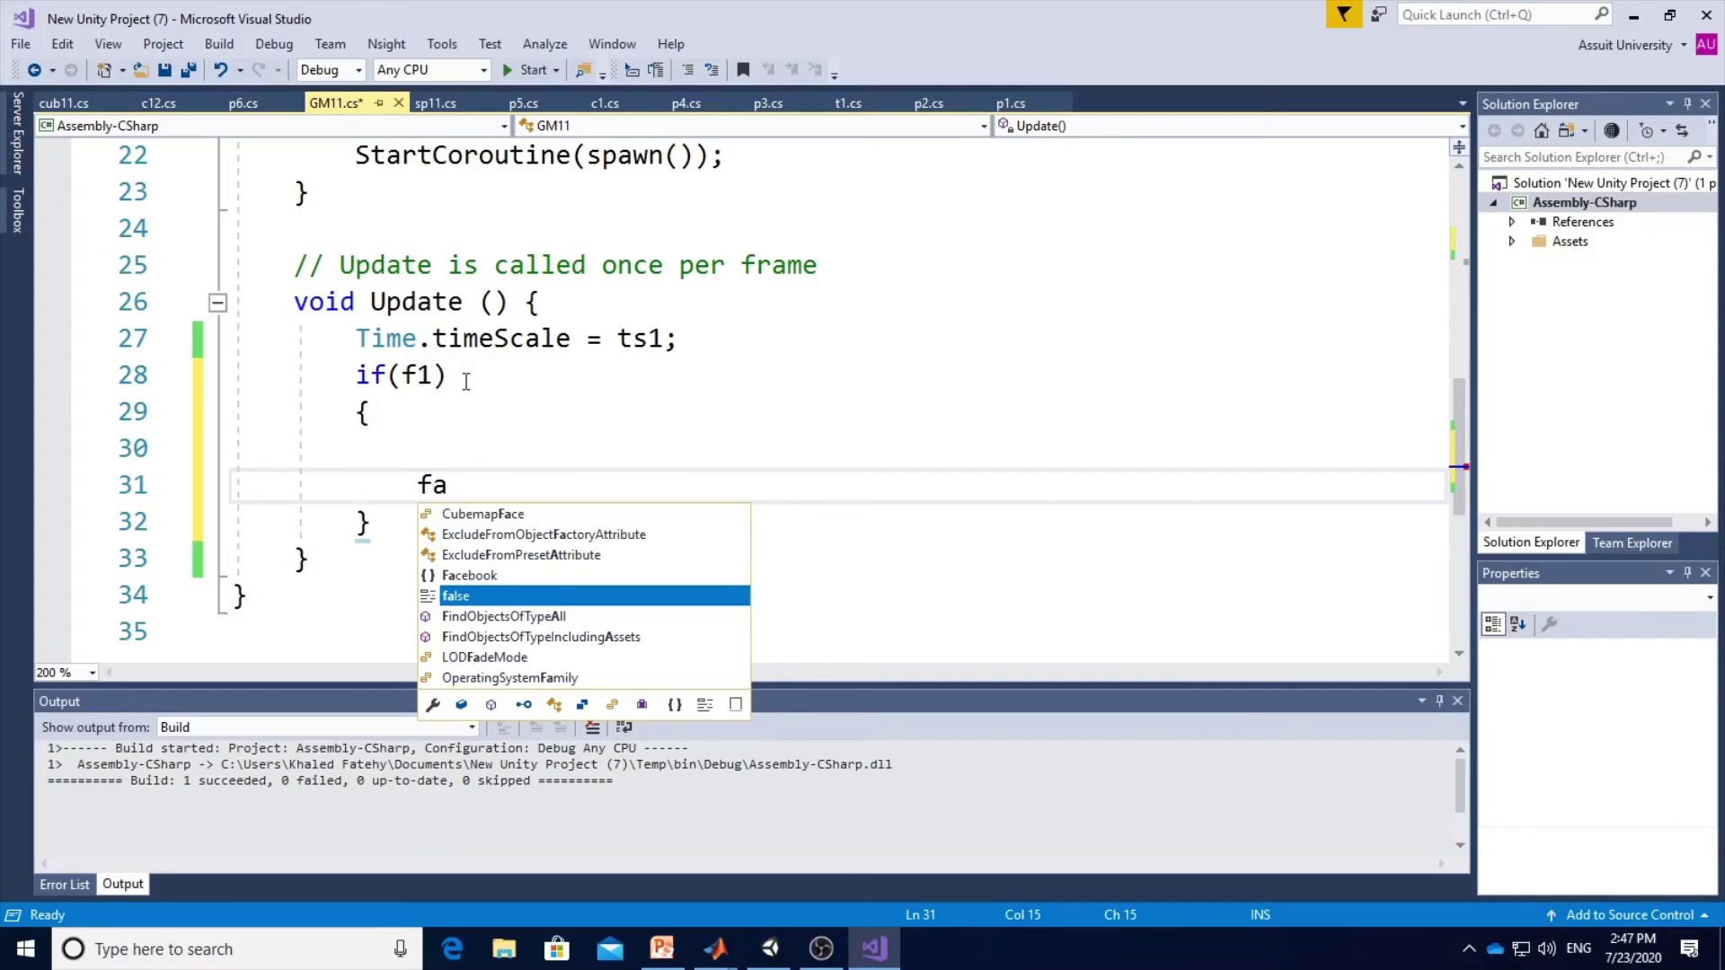
{"action": "key", "text": "BackSpace"}
{"action": "type", "text": "1="}
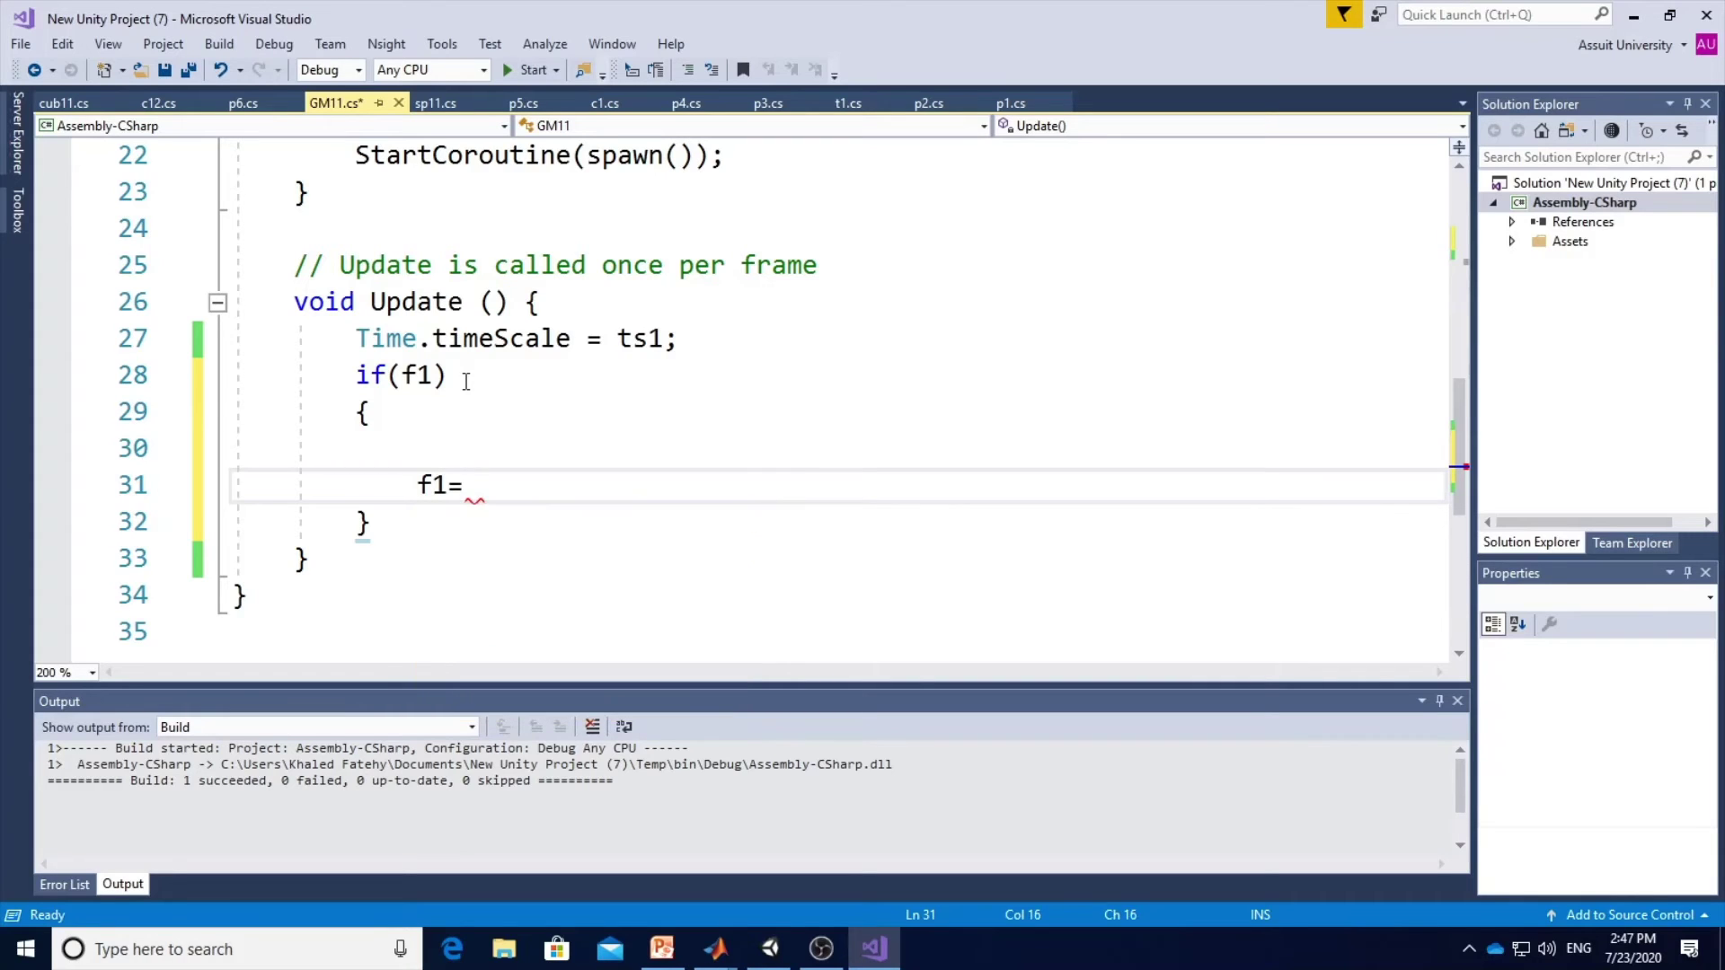
{"action": "type", "text": "fasl"}
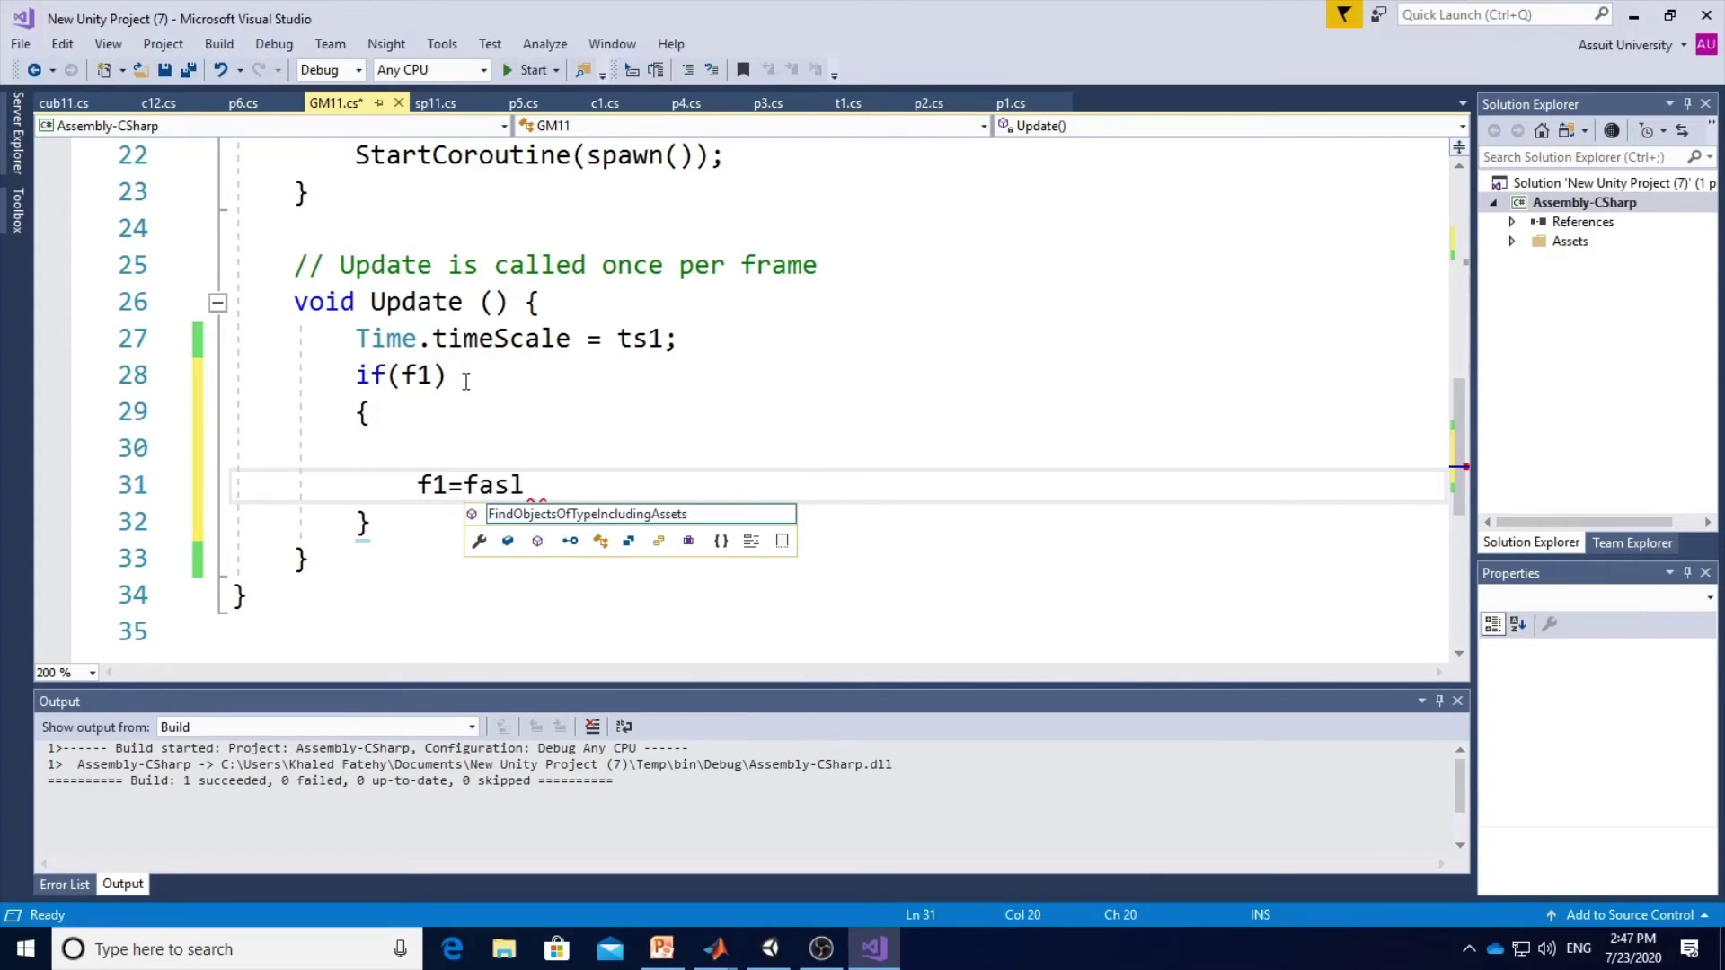
{"action": "type", "text": "e"}
{"action": "key", "text": "BackSpace"}
{"action": "key", "text": "BackSpace"}
{"action": "key", "text": "BackSpace"}
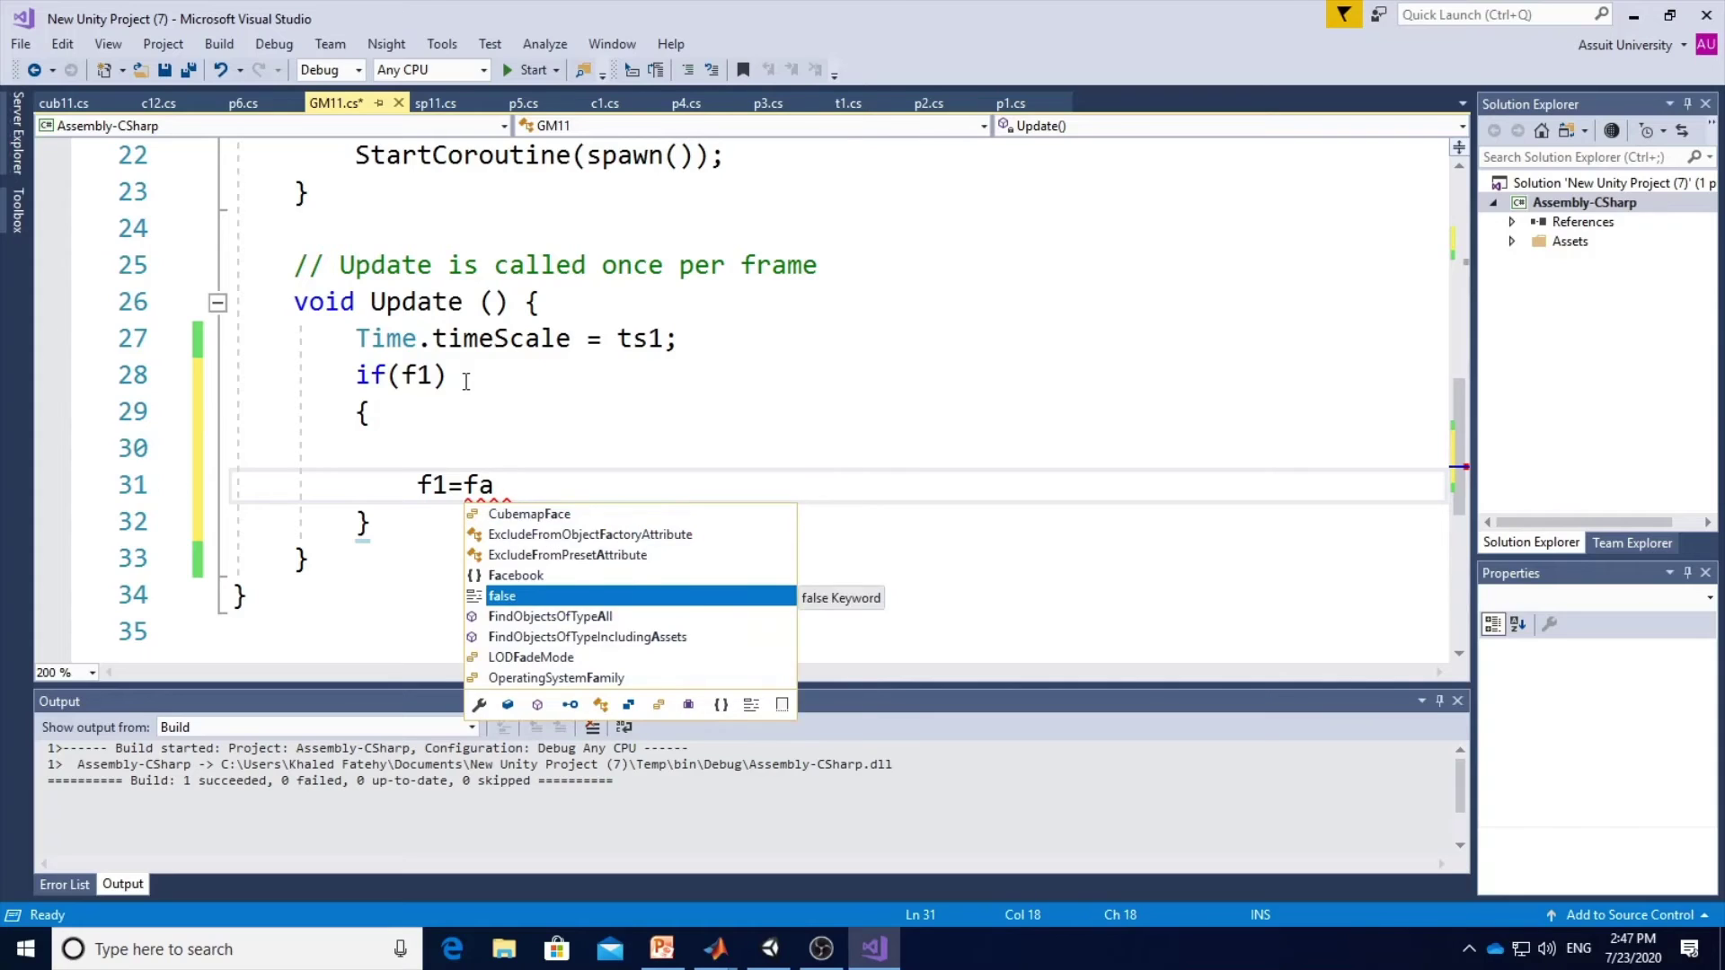
{"action": "type", "text": "lse;"}
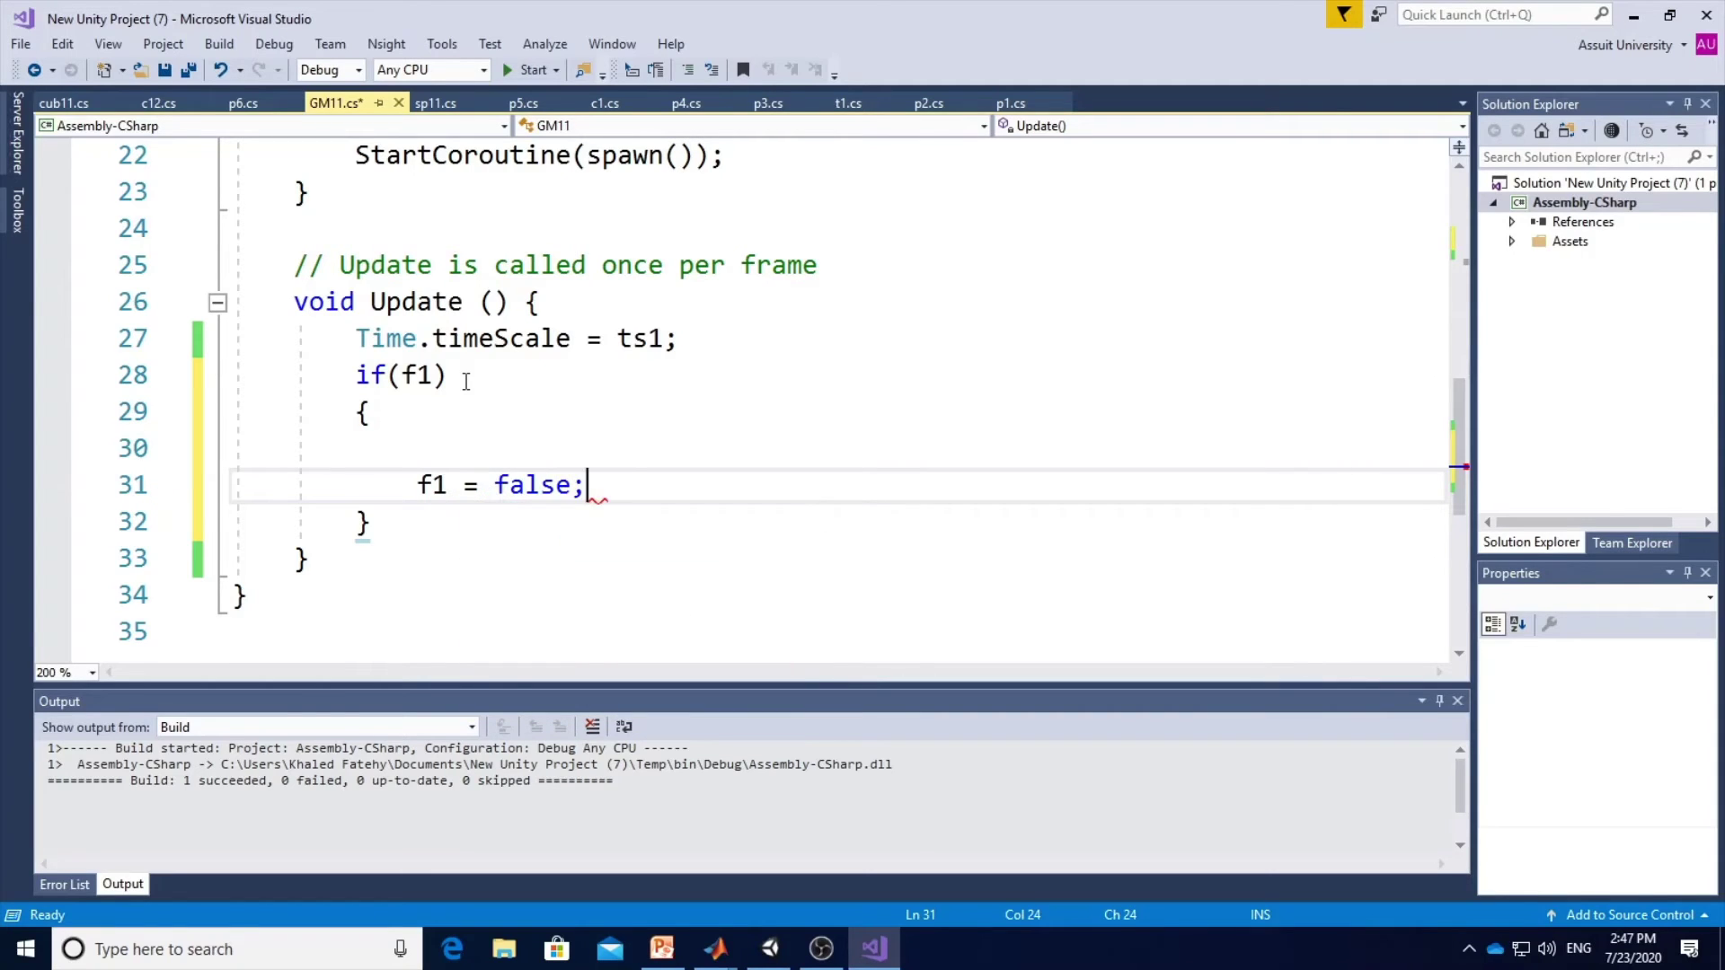
Paste the slide's SendMessage line into the if block, targeting GameObject.Find("Cube11") with "Cube_React".
{"action": "left_click", "coordinate": [476, 436]}
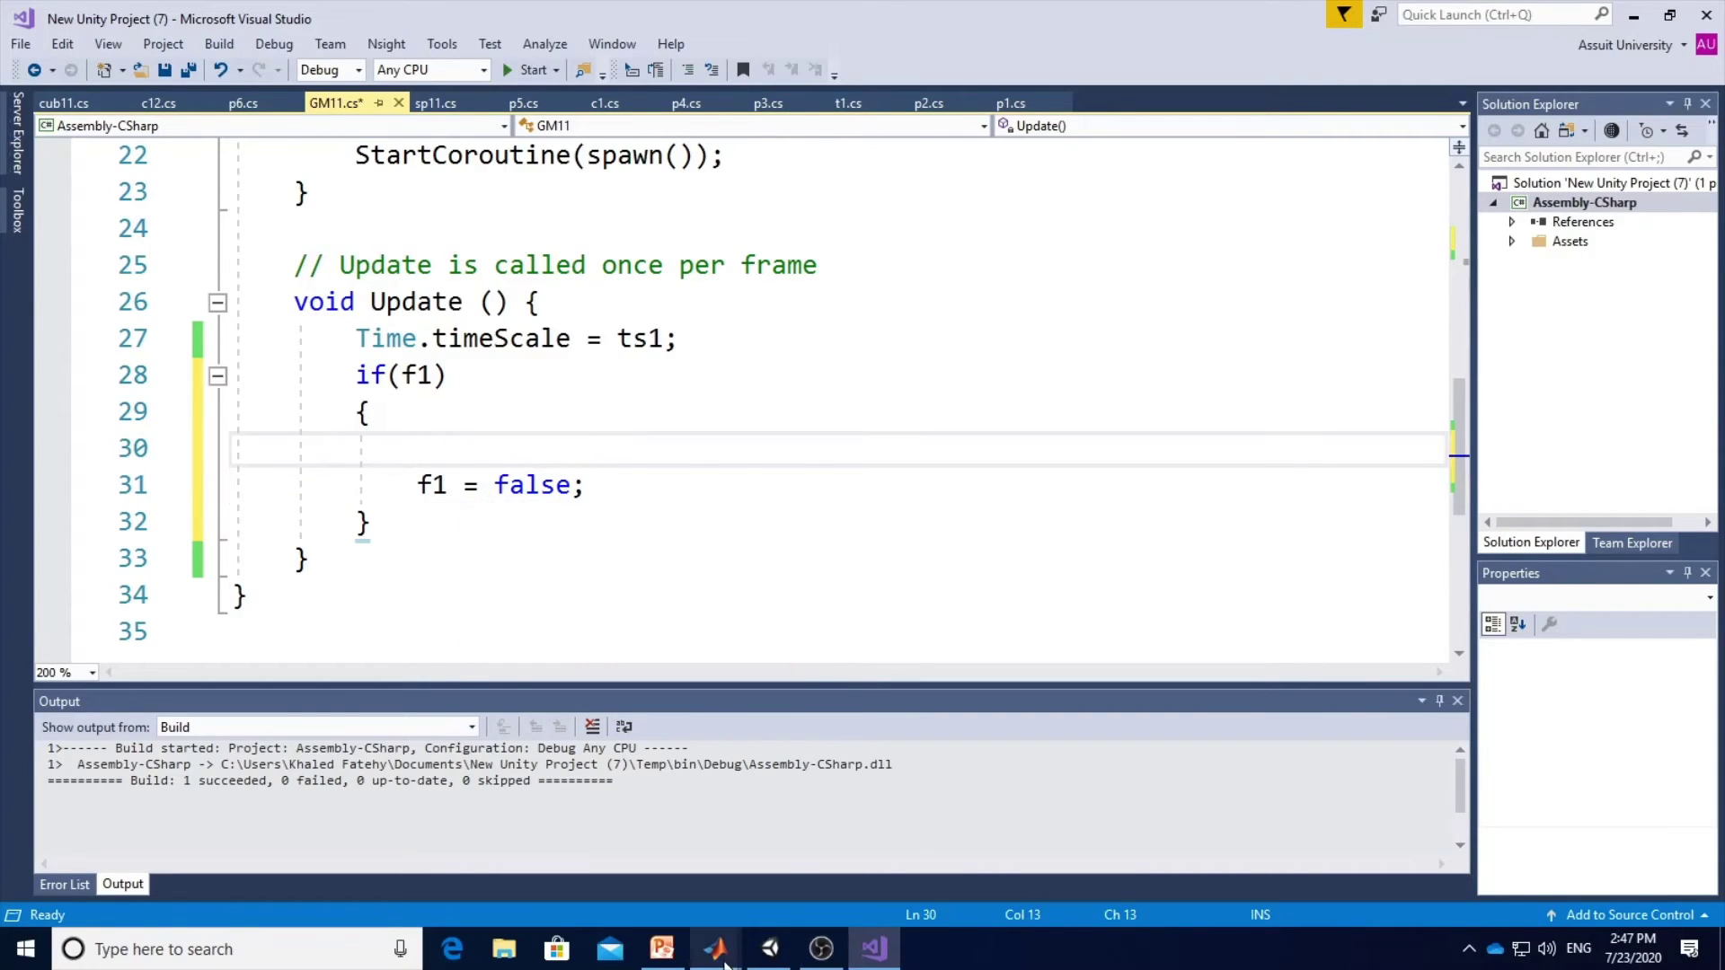
{"action": "left_click", "coordinate": [662, 949]}
{"action": "left_click", "coordinate": [543, 611]}
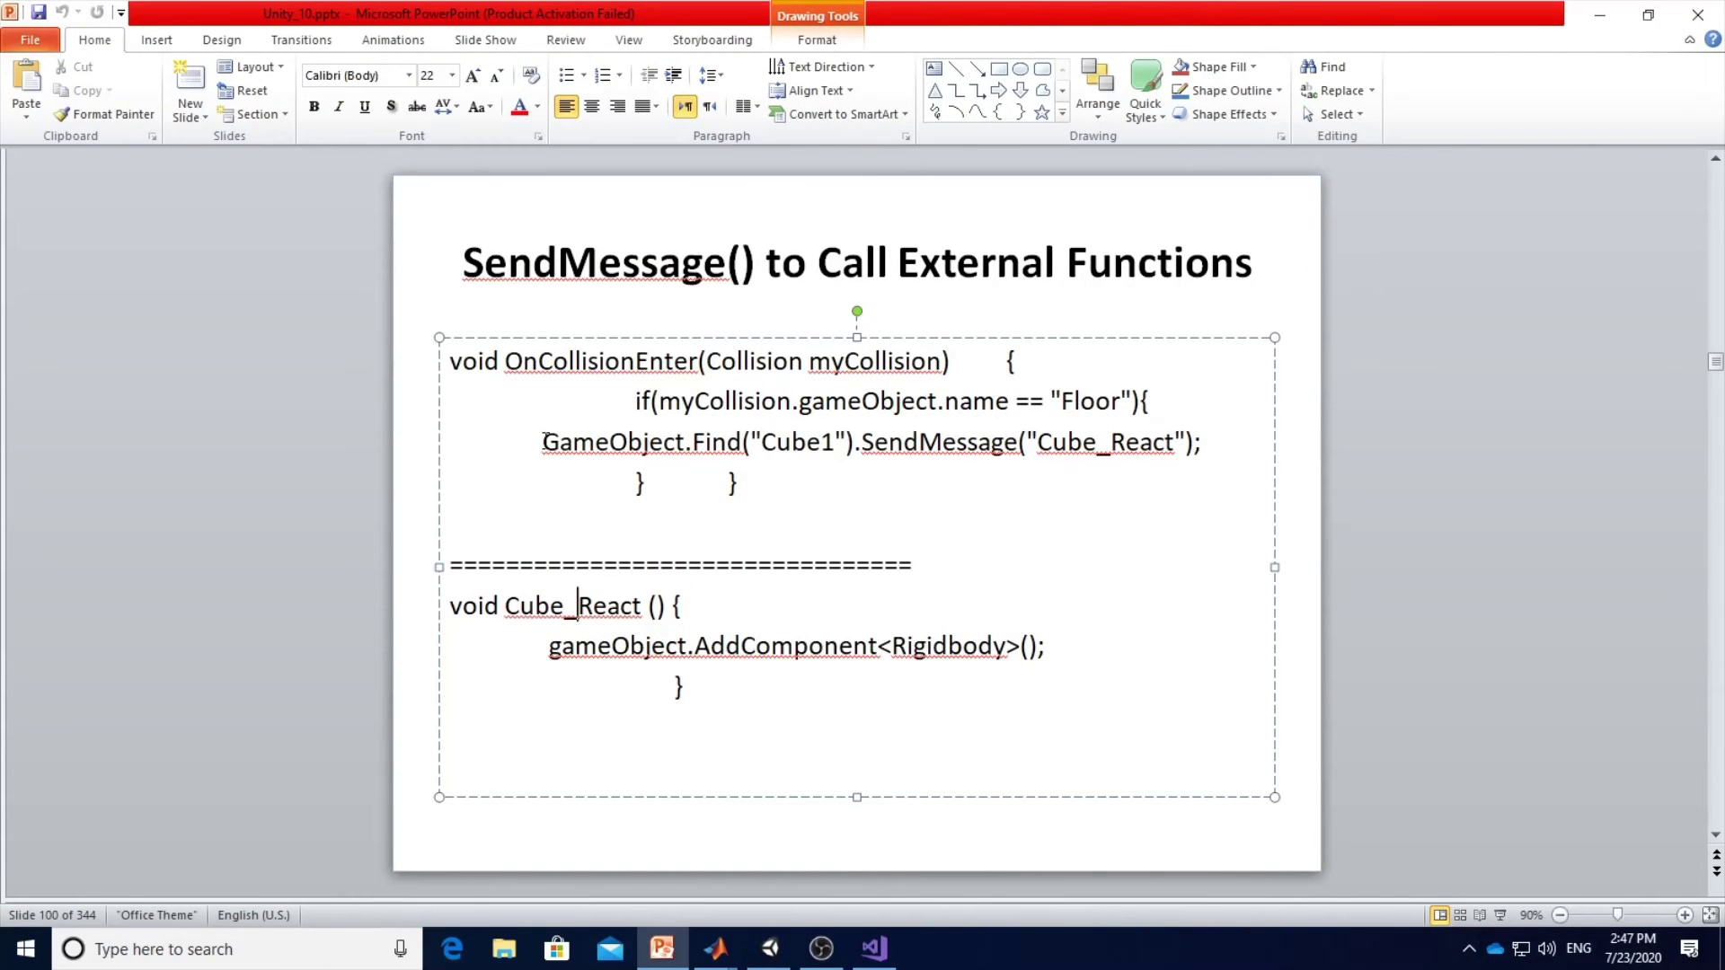
{"action": "left_click_drag", "start_coordinate": [544, 441], "coordinate": [1211, 457]}
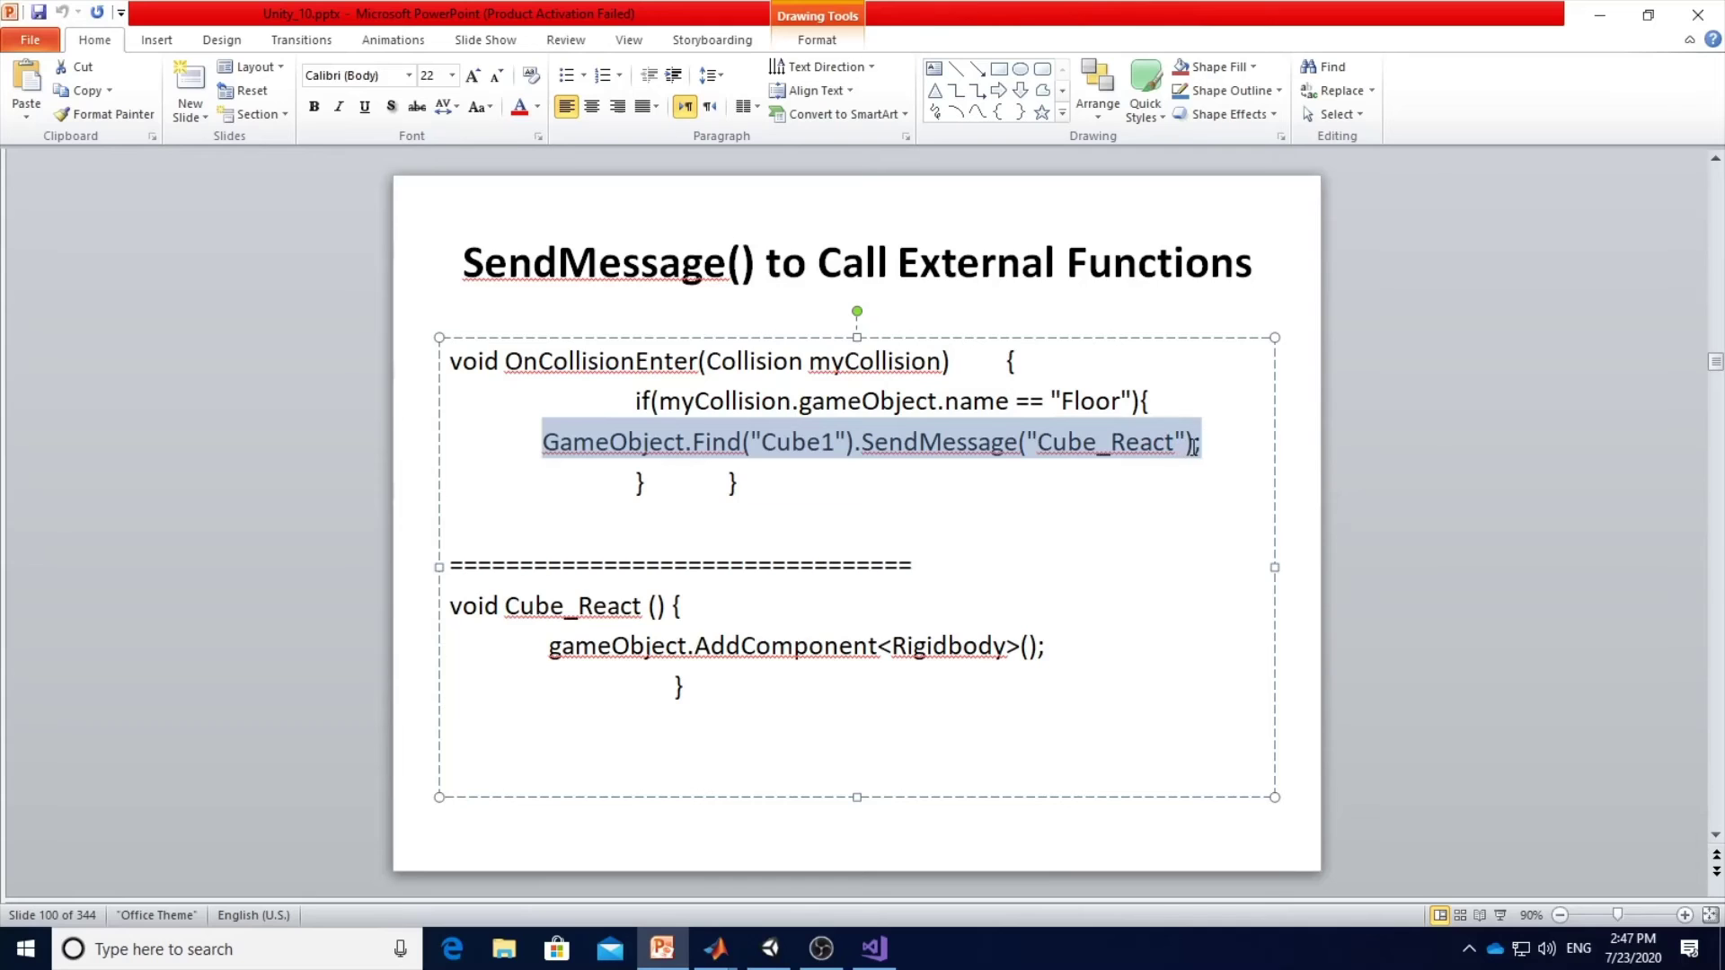
{"action": "key", "text": "ctrl+c"}
{"action": "left_click", "coordinate": [1600, 14]}
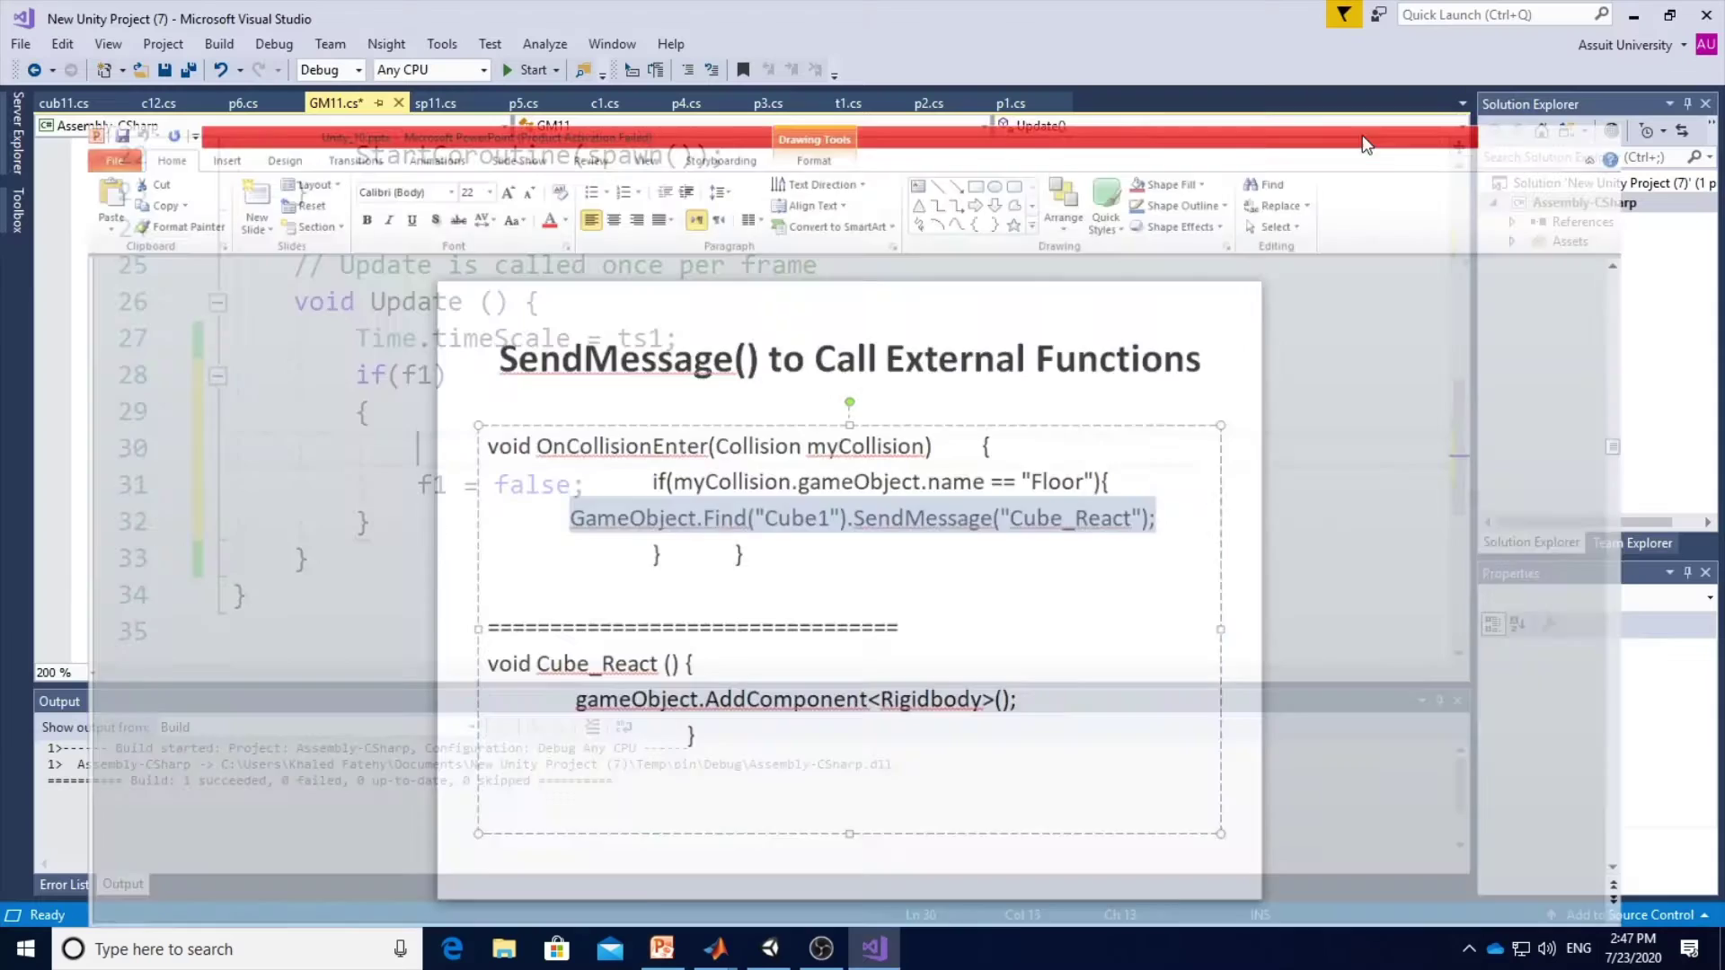
{"action": "key", "text": "ctrl+v"}
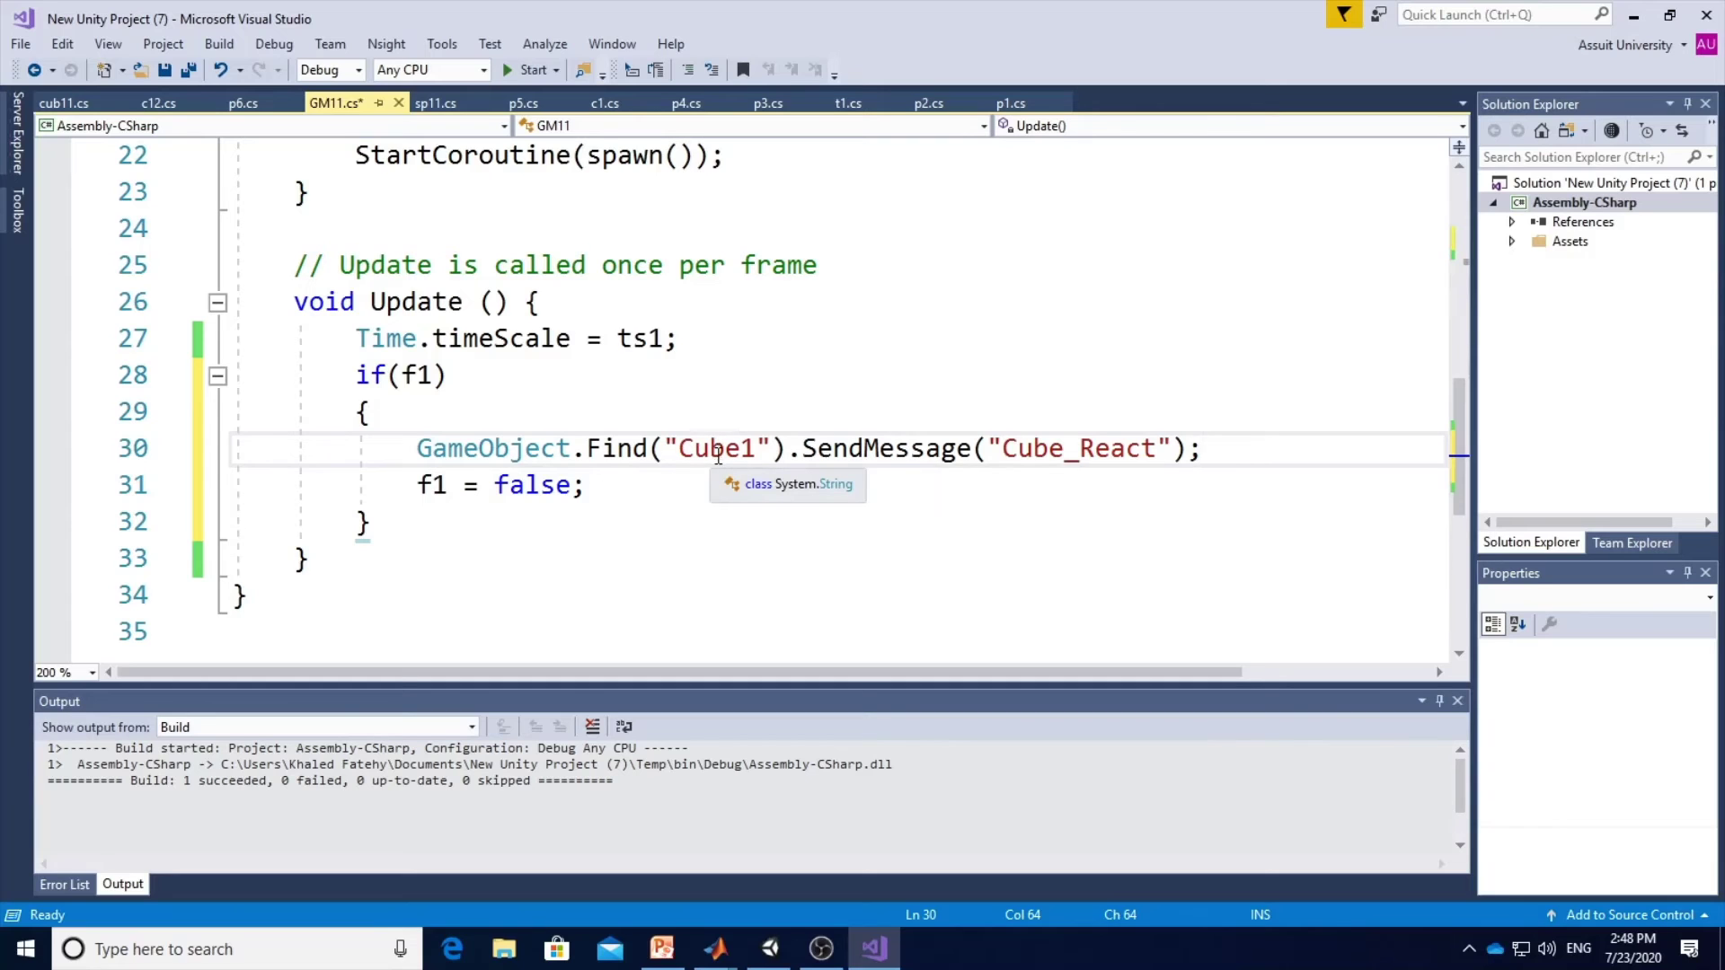
{"action": "left_click", "coordinate": [782, 945]}
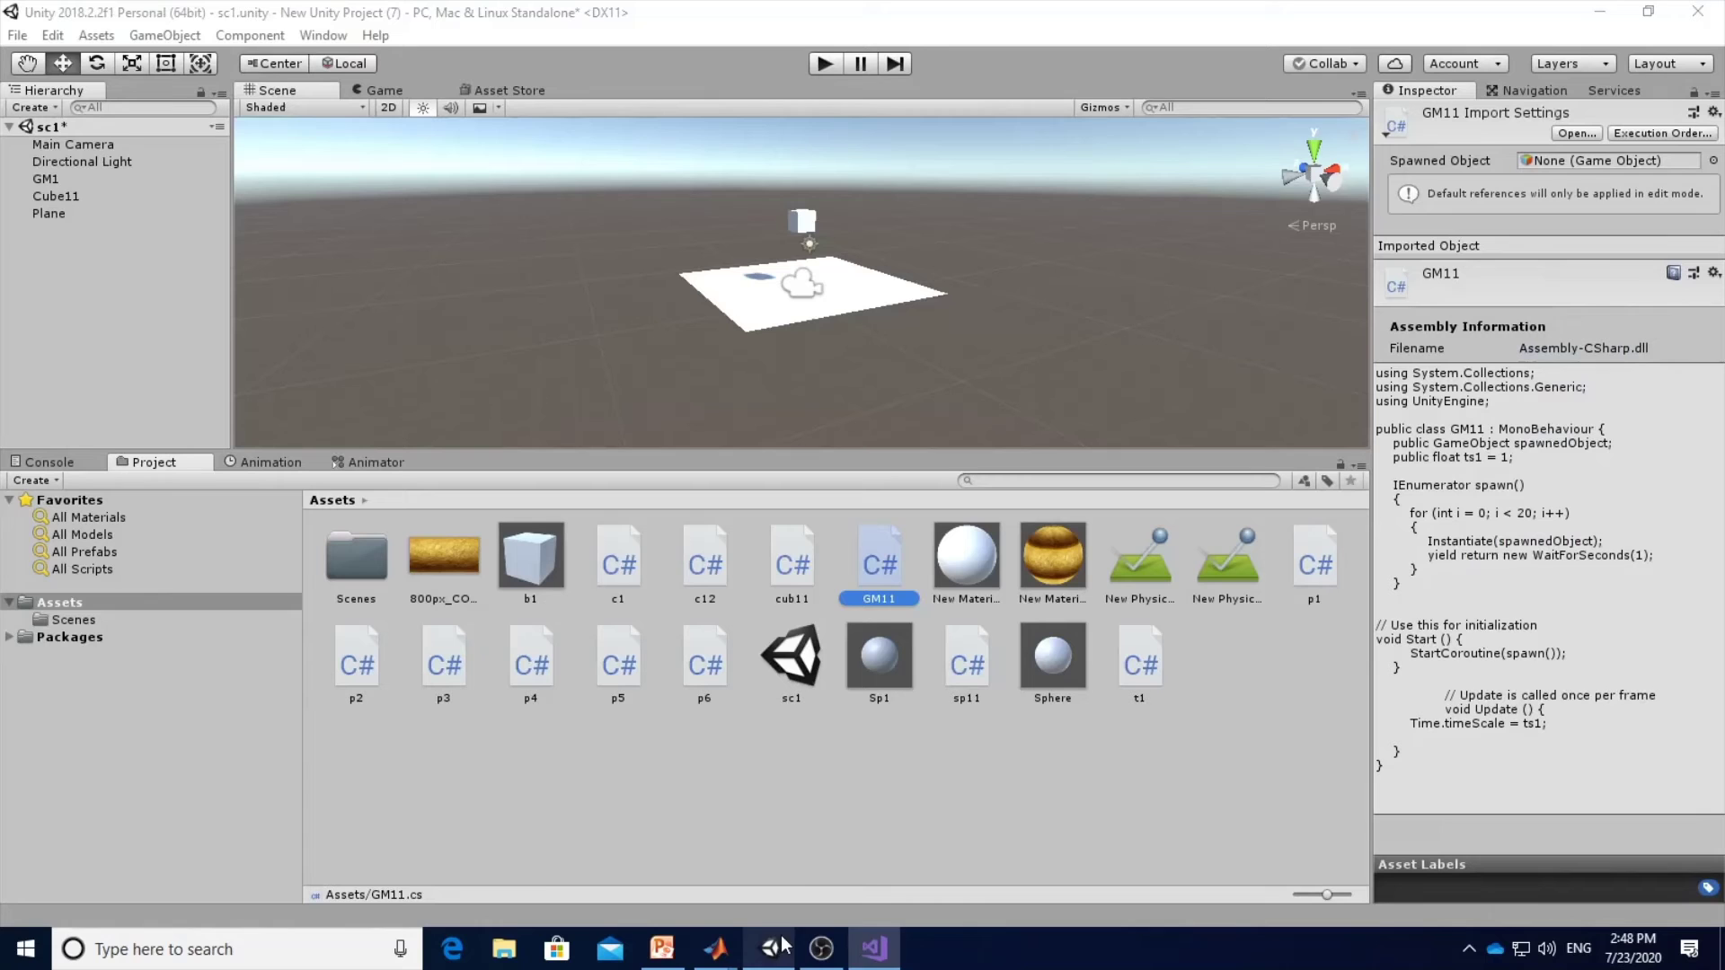
{"action": "left_click", "coordinate": [56, 197]}
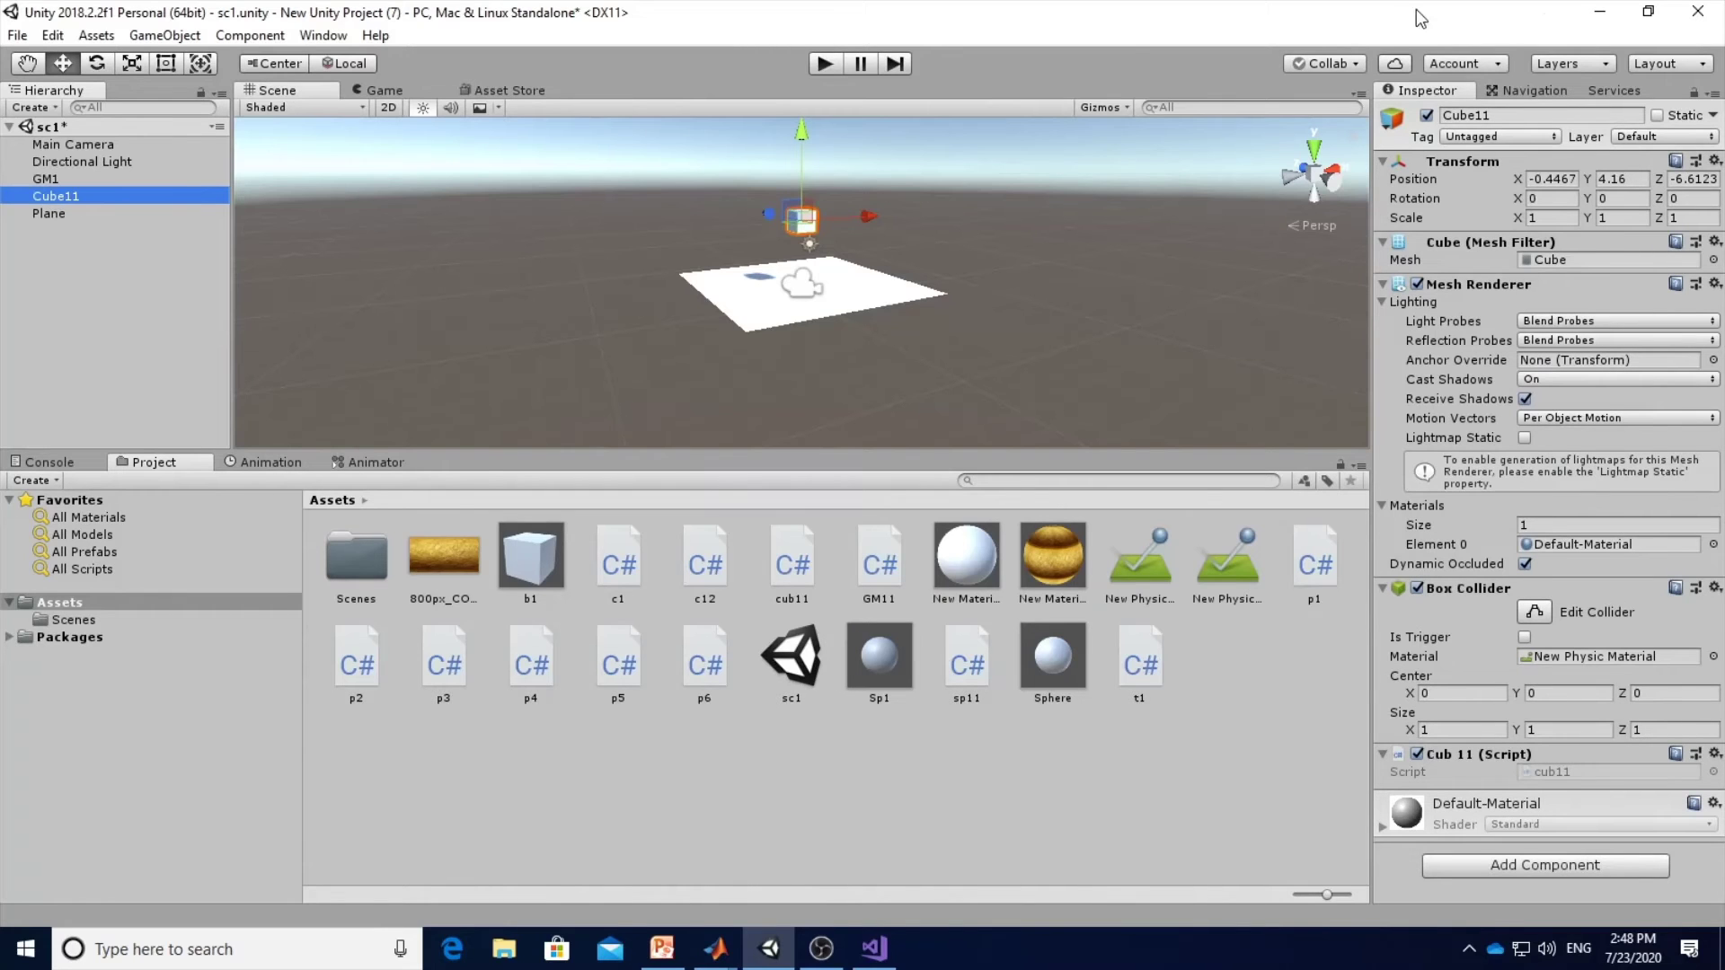
{"action": "left_click", "coordinate": [1599, 13]}
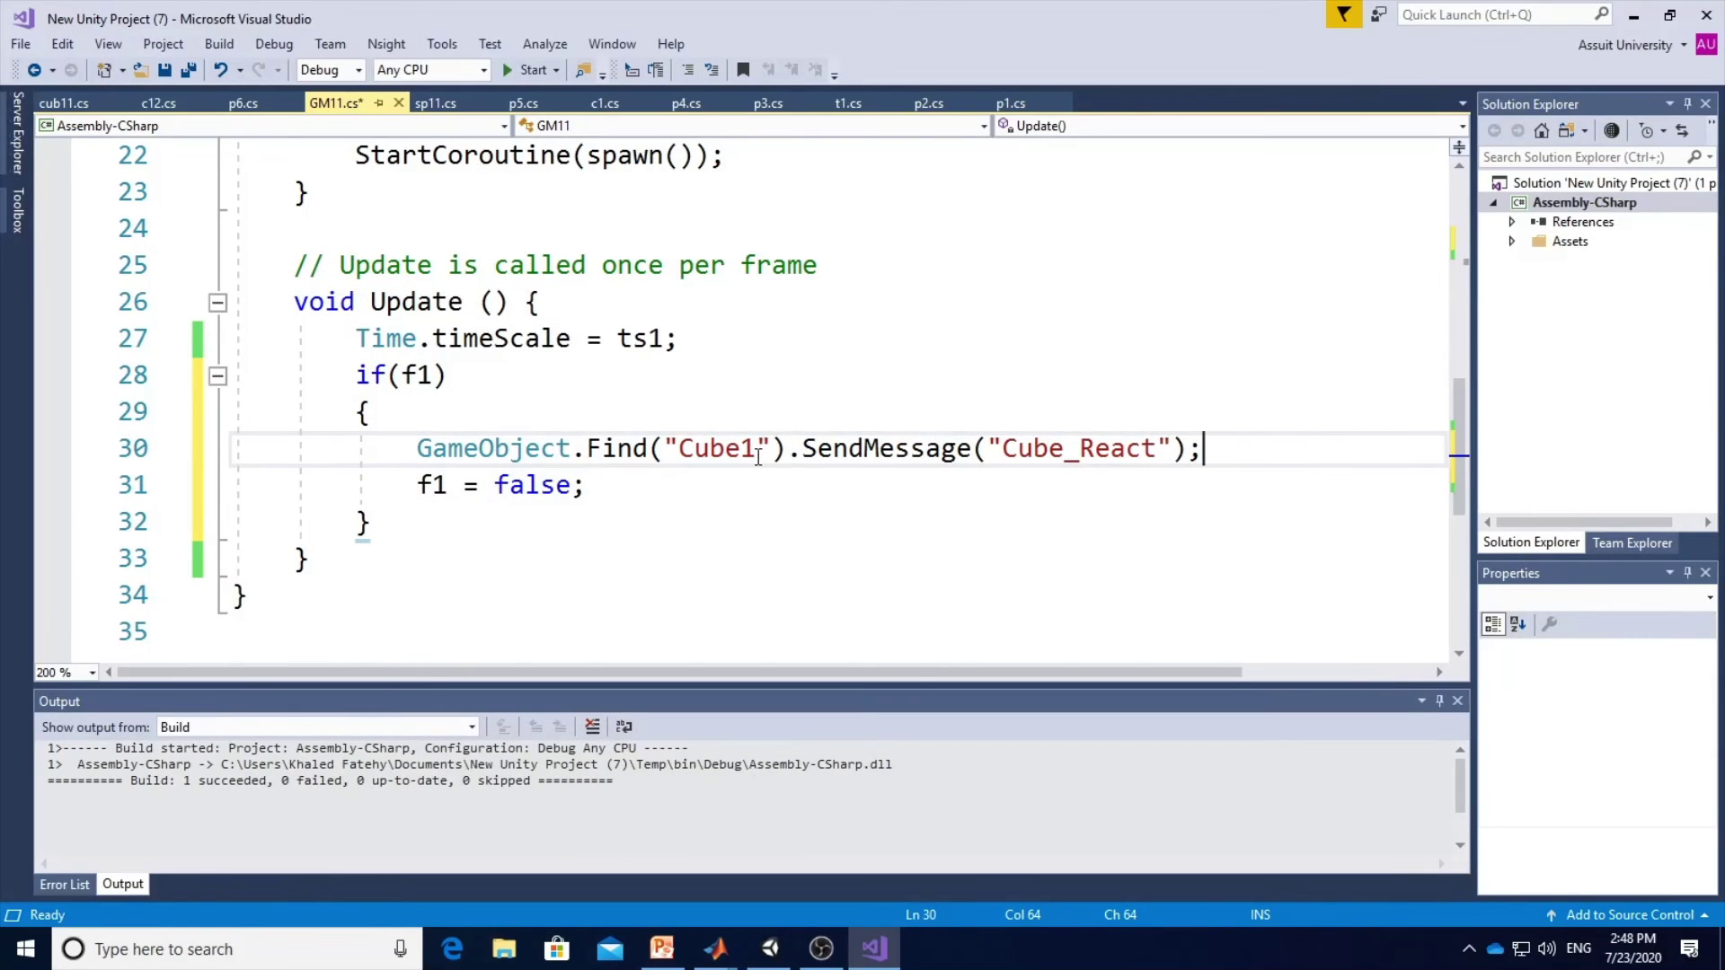
{"action": "left_click", "coordinate": [758, 450]}
{"action": "type", "text": "1"}
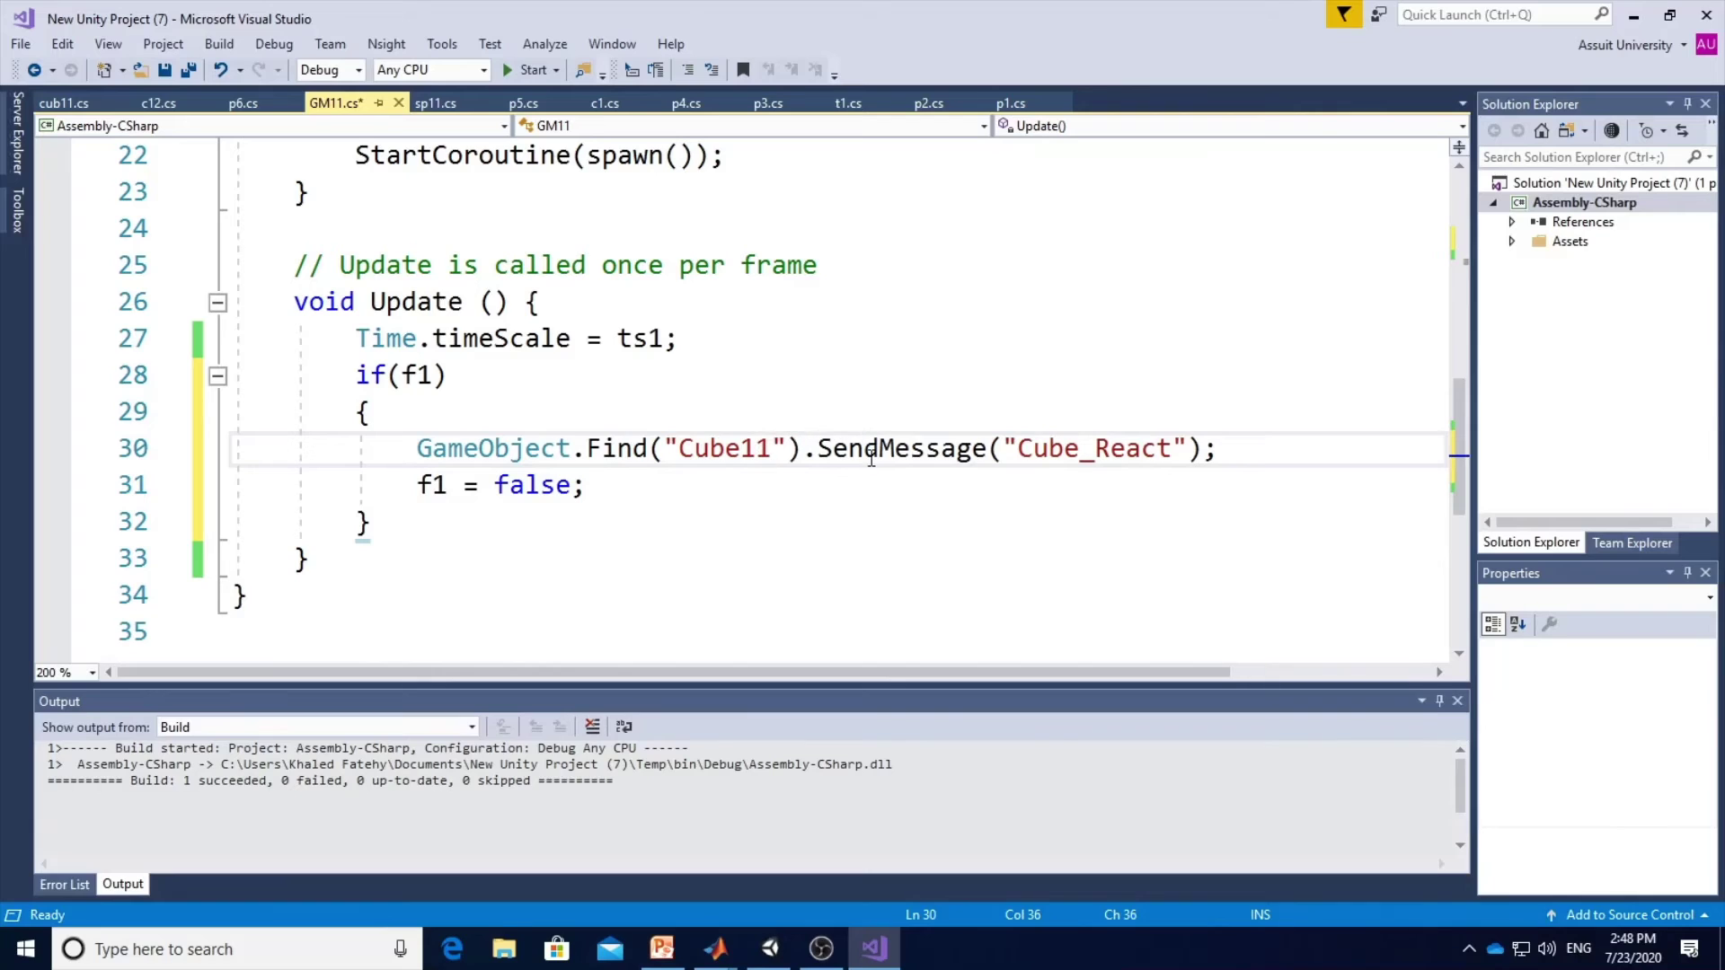
{"action": "left_click", "coordinate": [870, 453]}
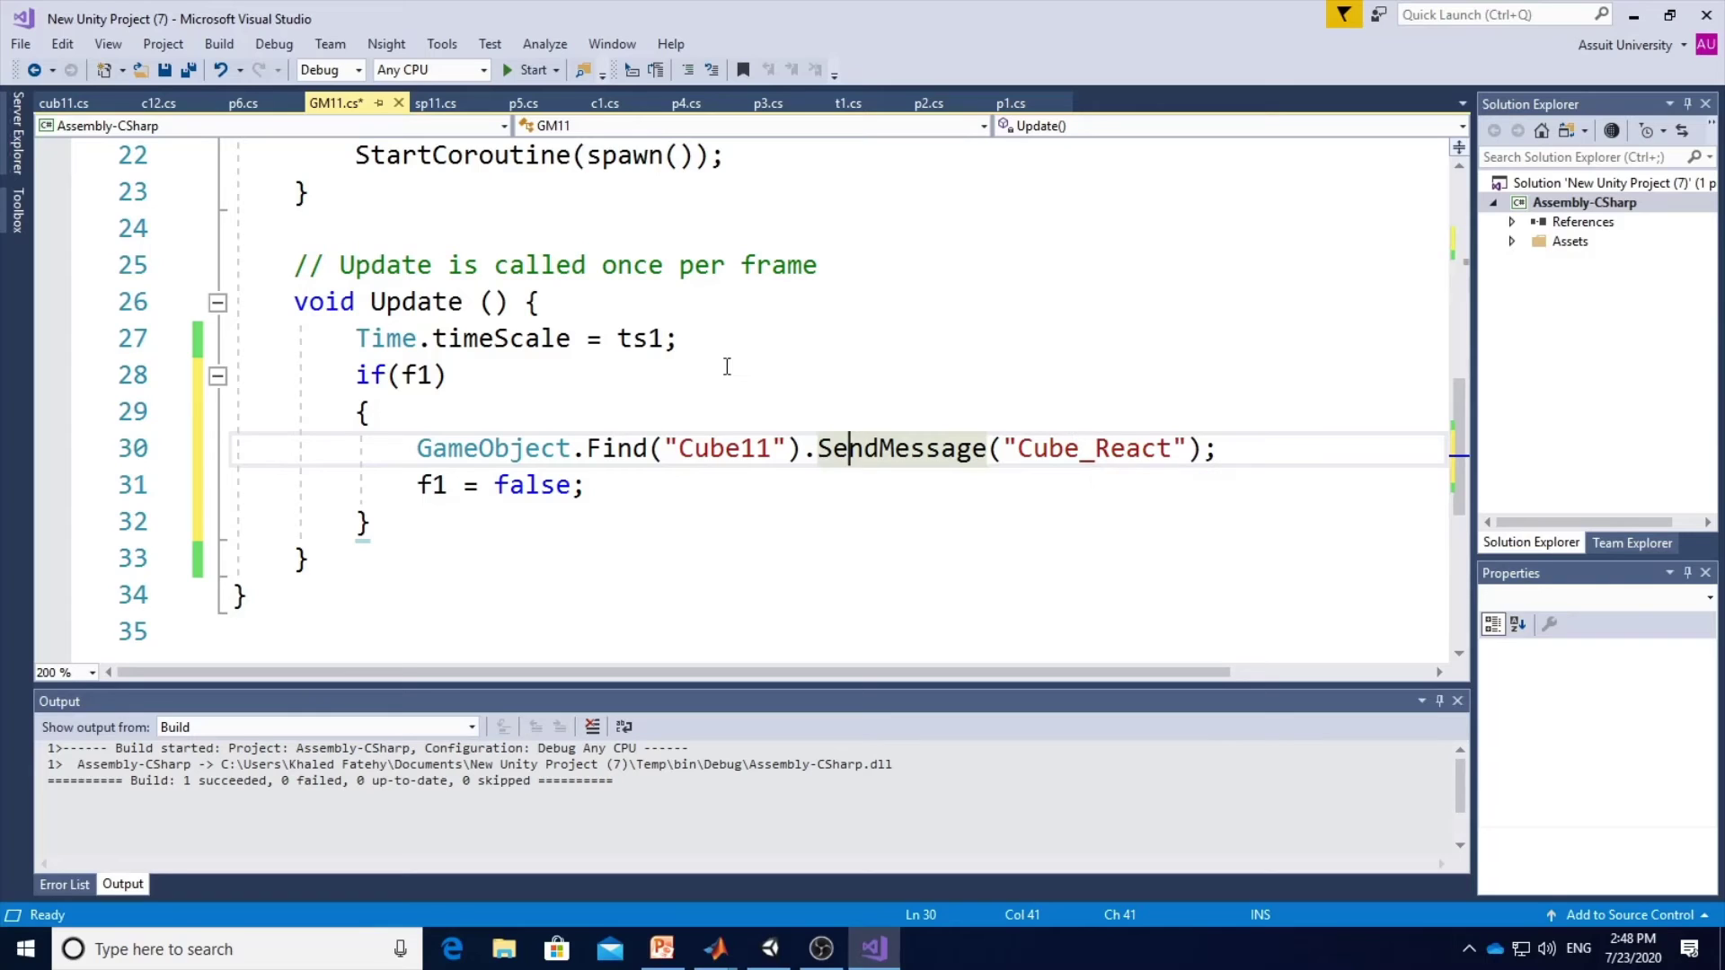
Build the solution and return to Unity.
{"action": "left_click", "coordinate": [217, 45]}
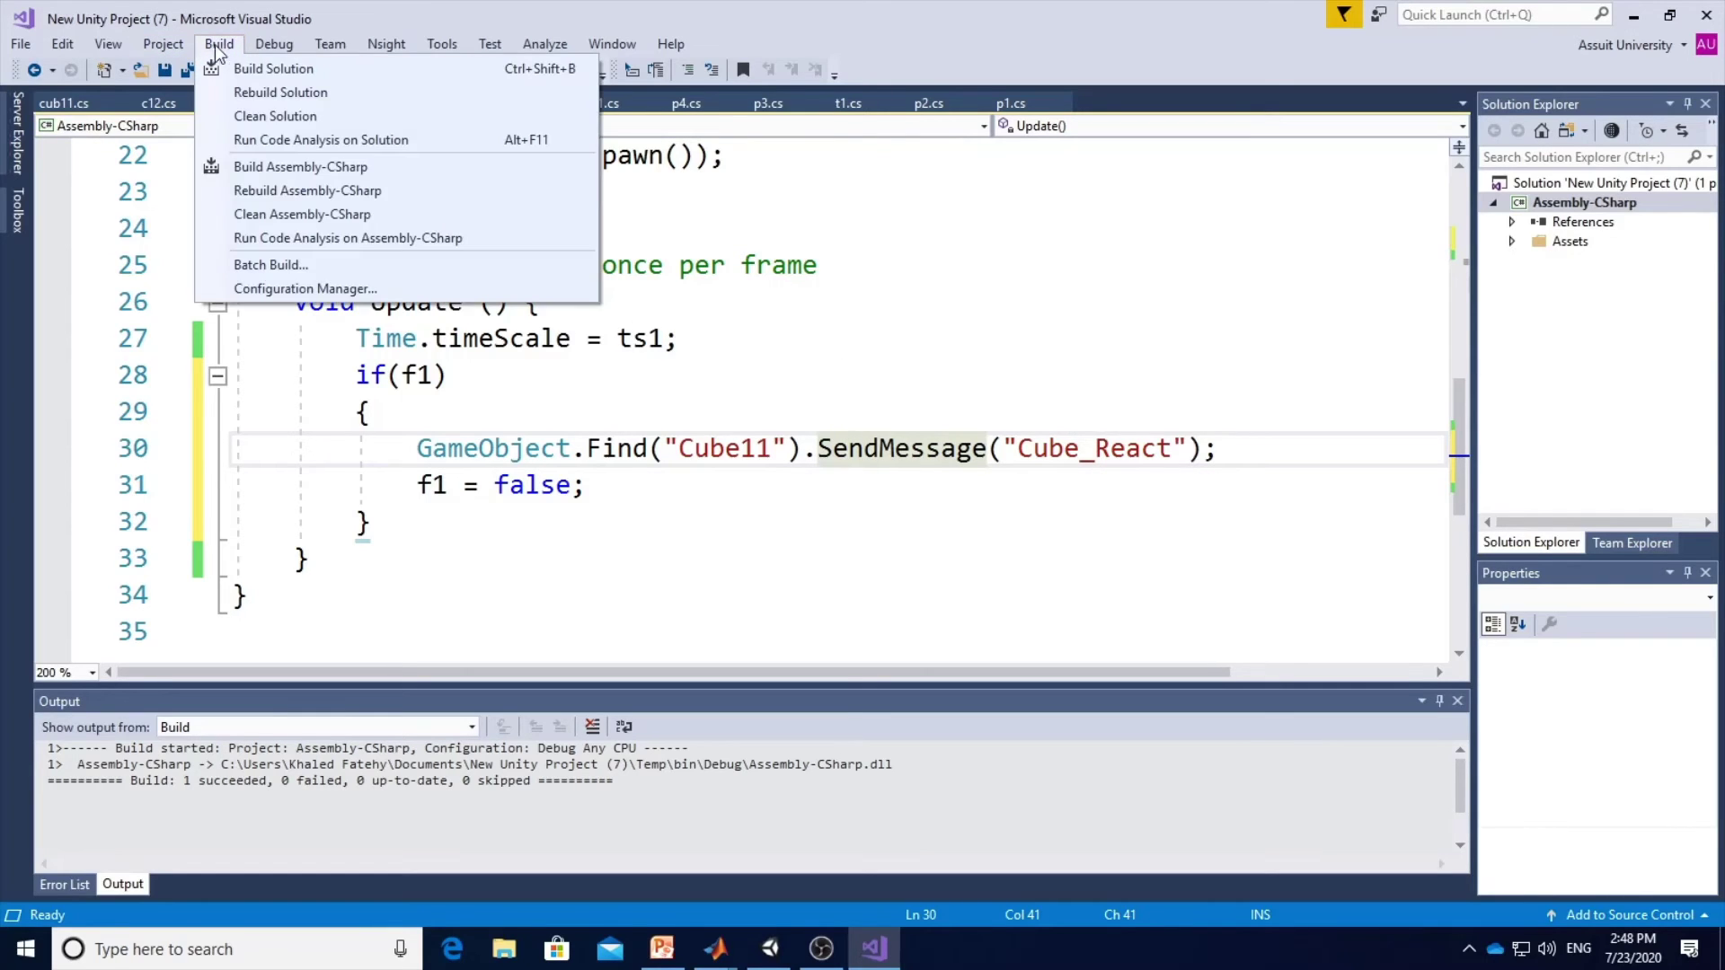
{"action": "left_click", "coordinate": [240, 68]}
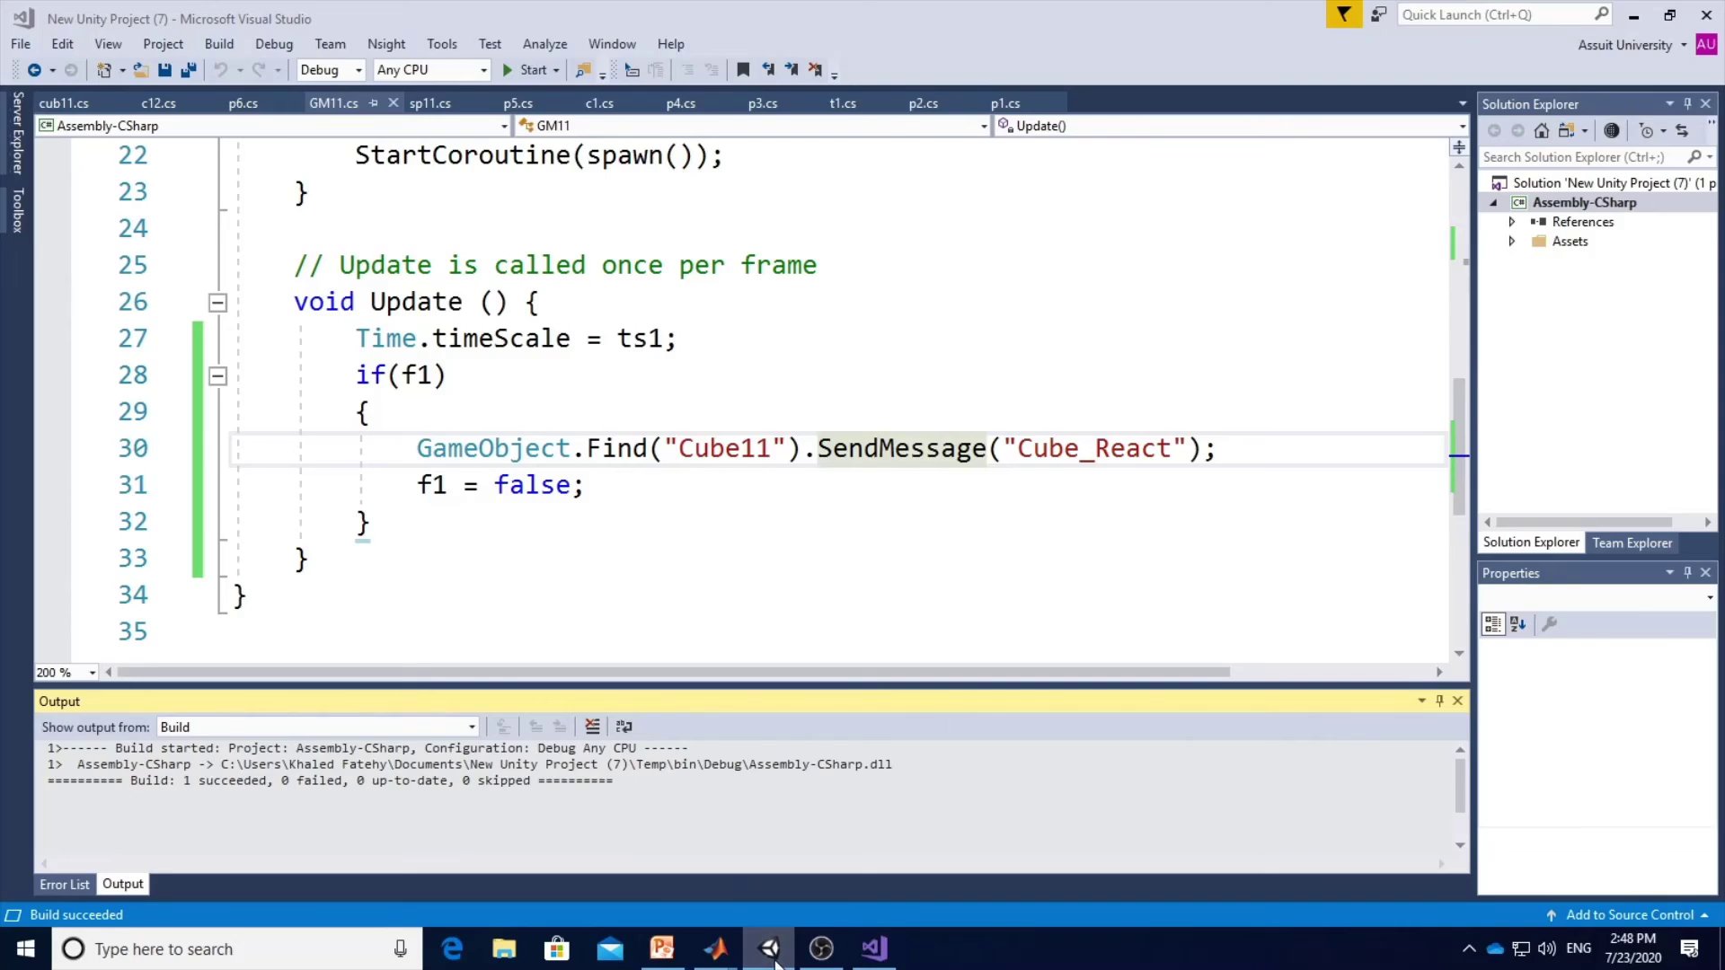
{"action": "left_click", "coordinate": [770, 948]}
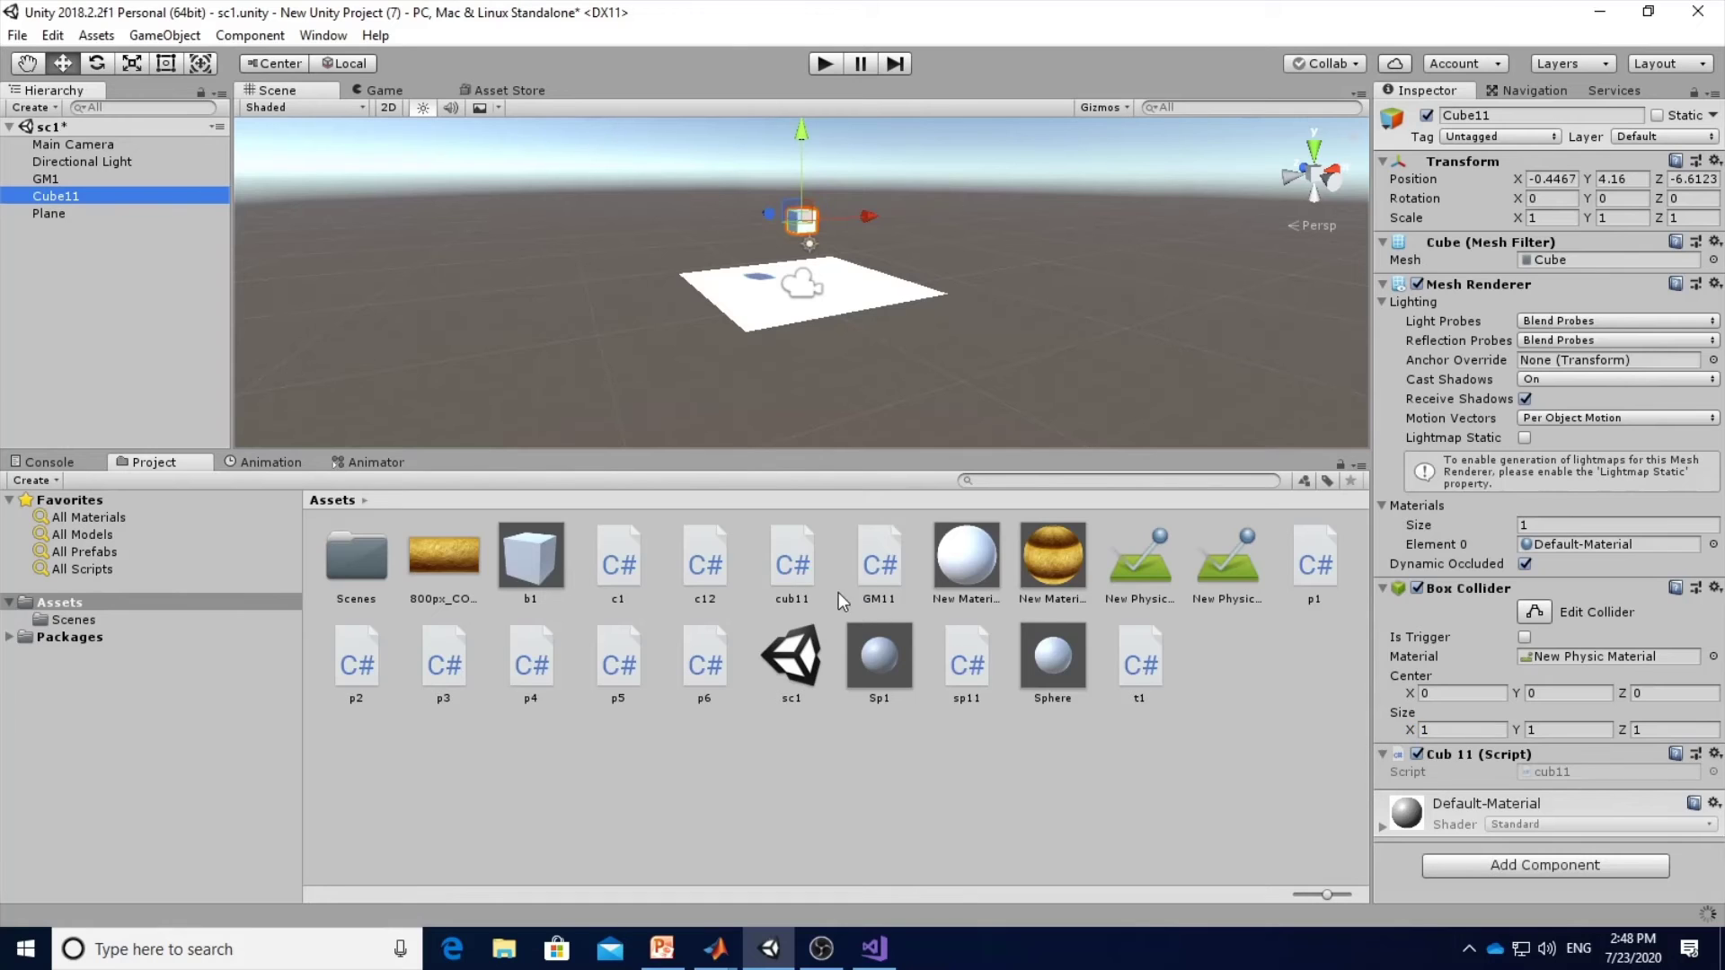
Open the cub11 script and check its Cube_React function against the SendMessage slide.
{"action": "double_click", "coordinate": [803, 591]}
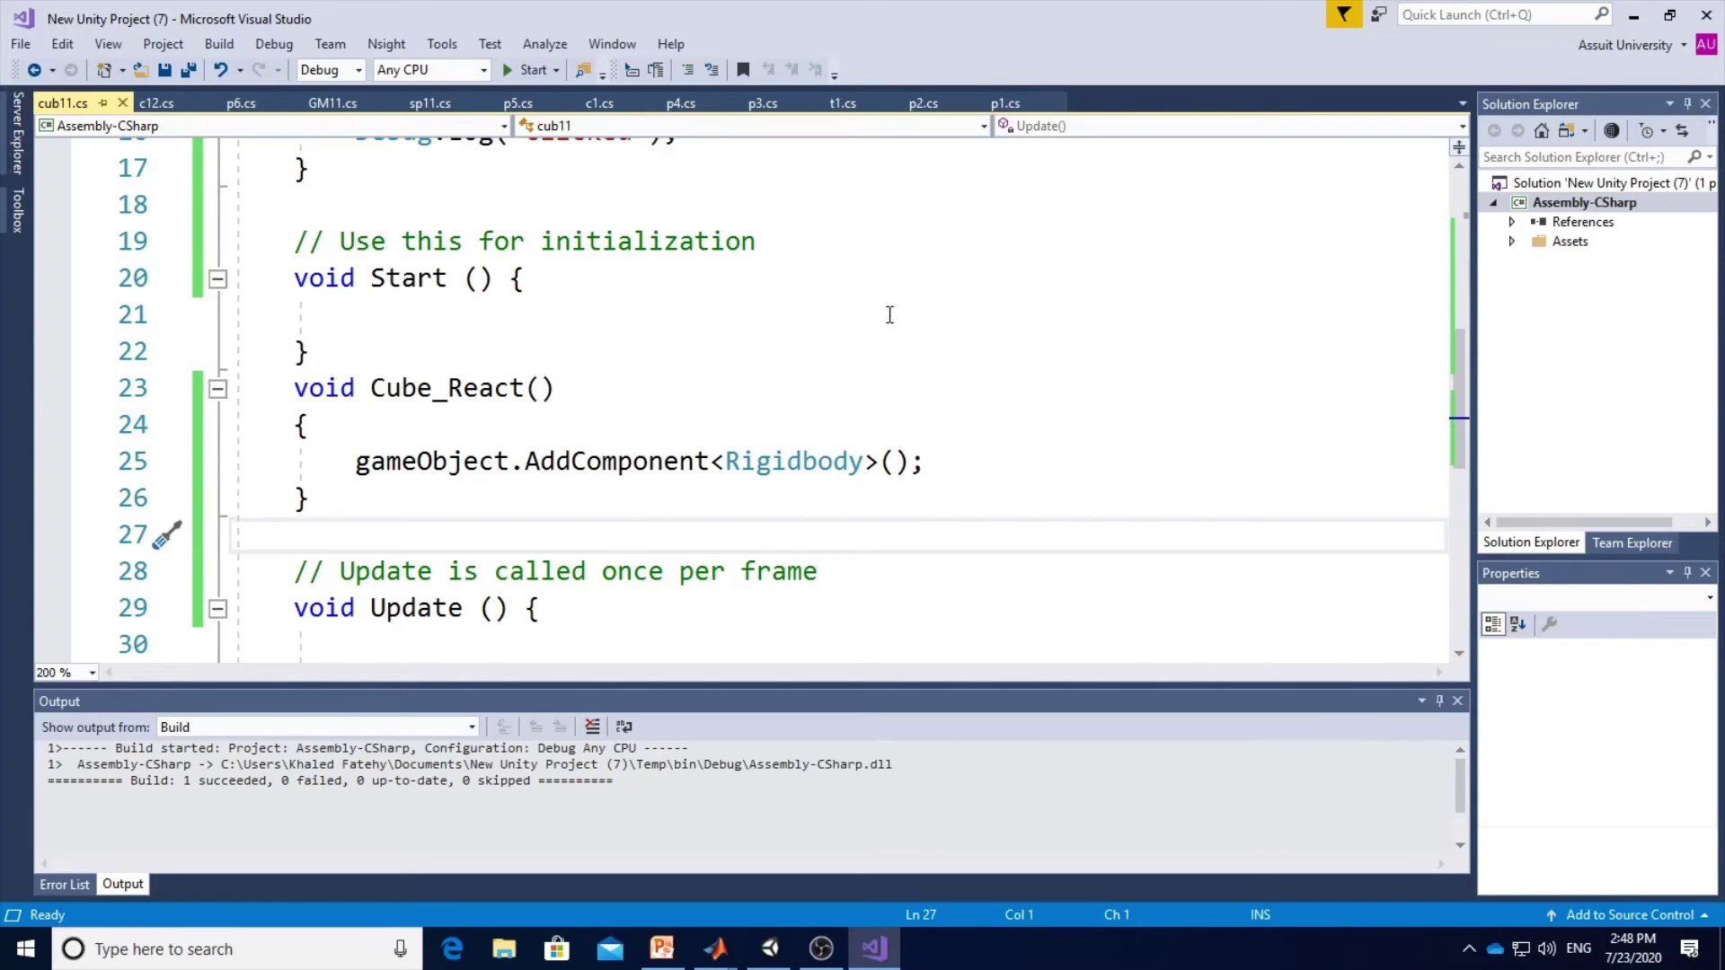
{"action": "double_click", "coordinate": [447, 387]}
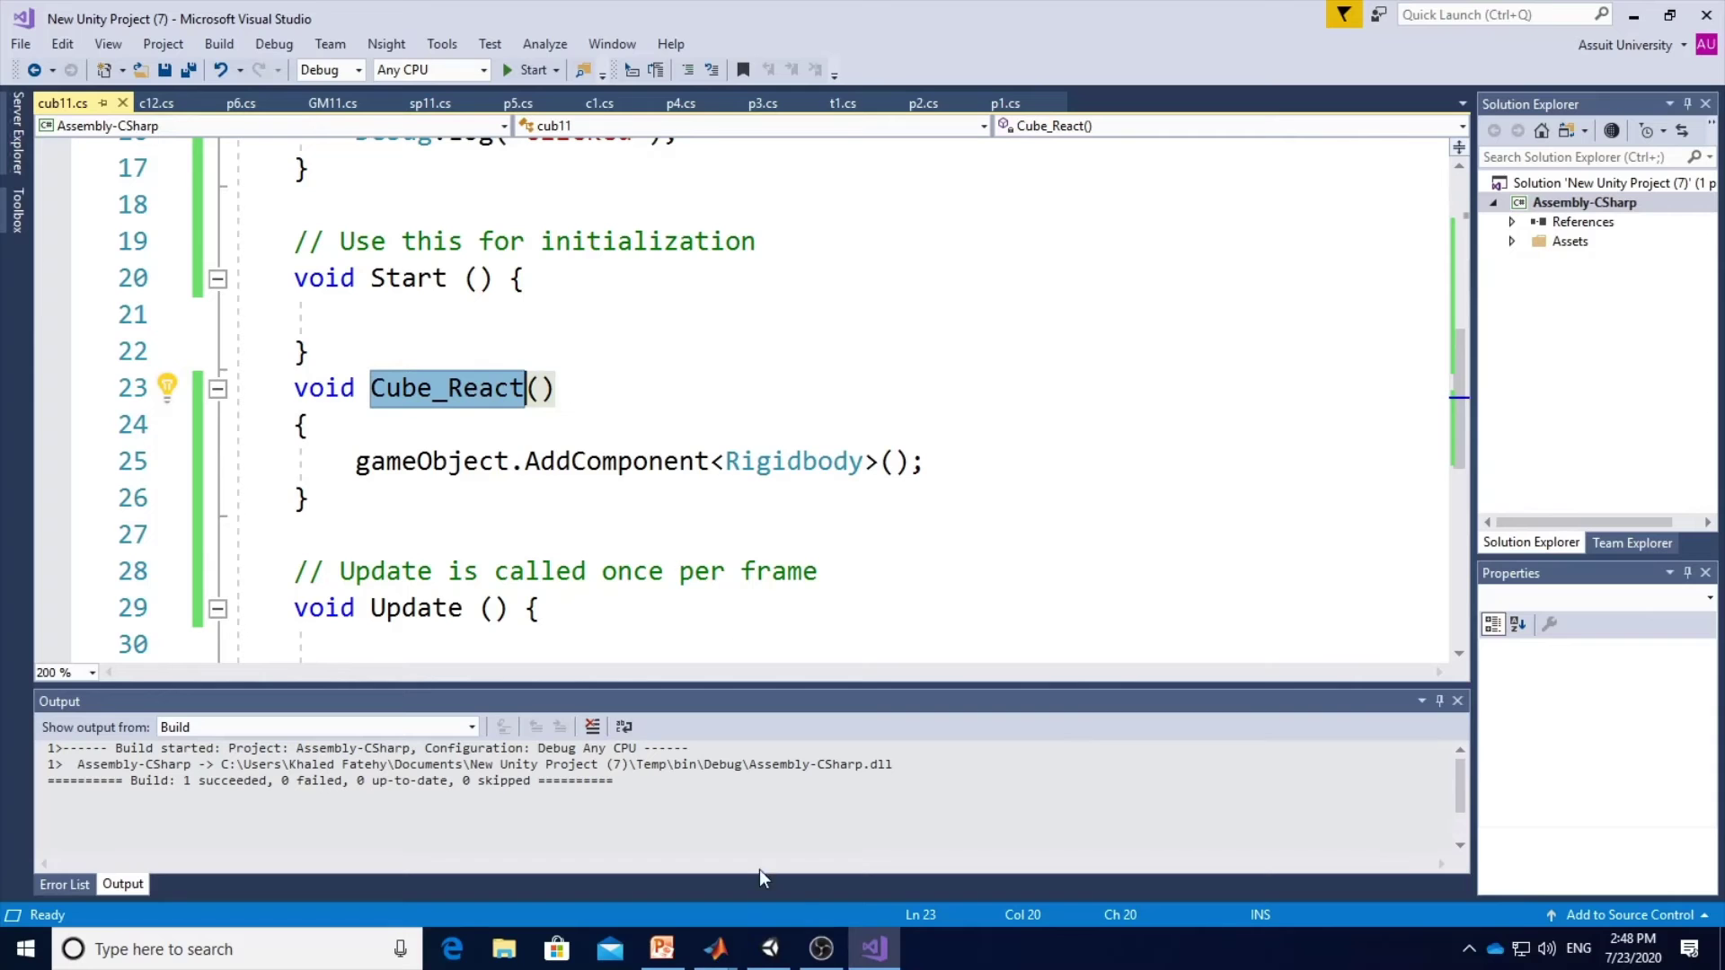
{"action": "left_click", "coordinate": [662, 948]}
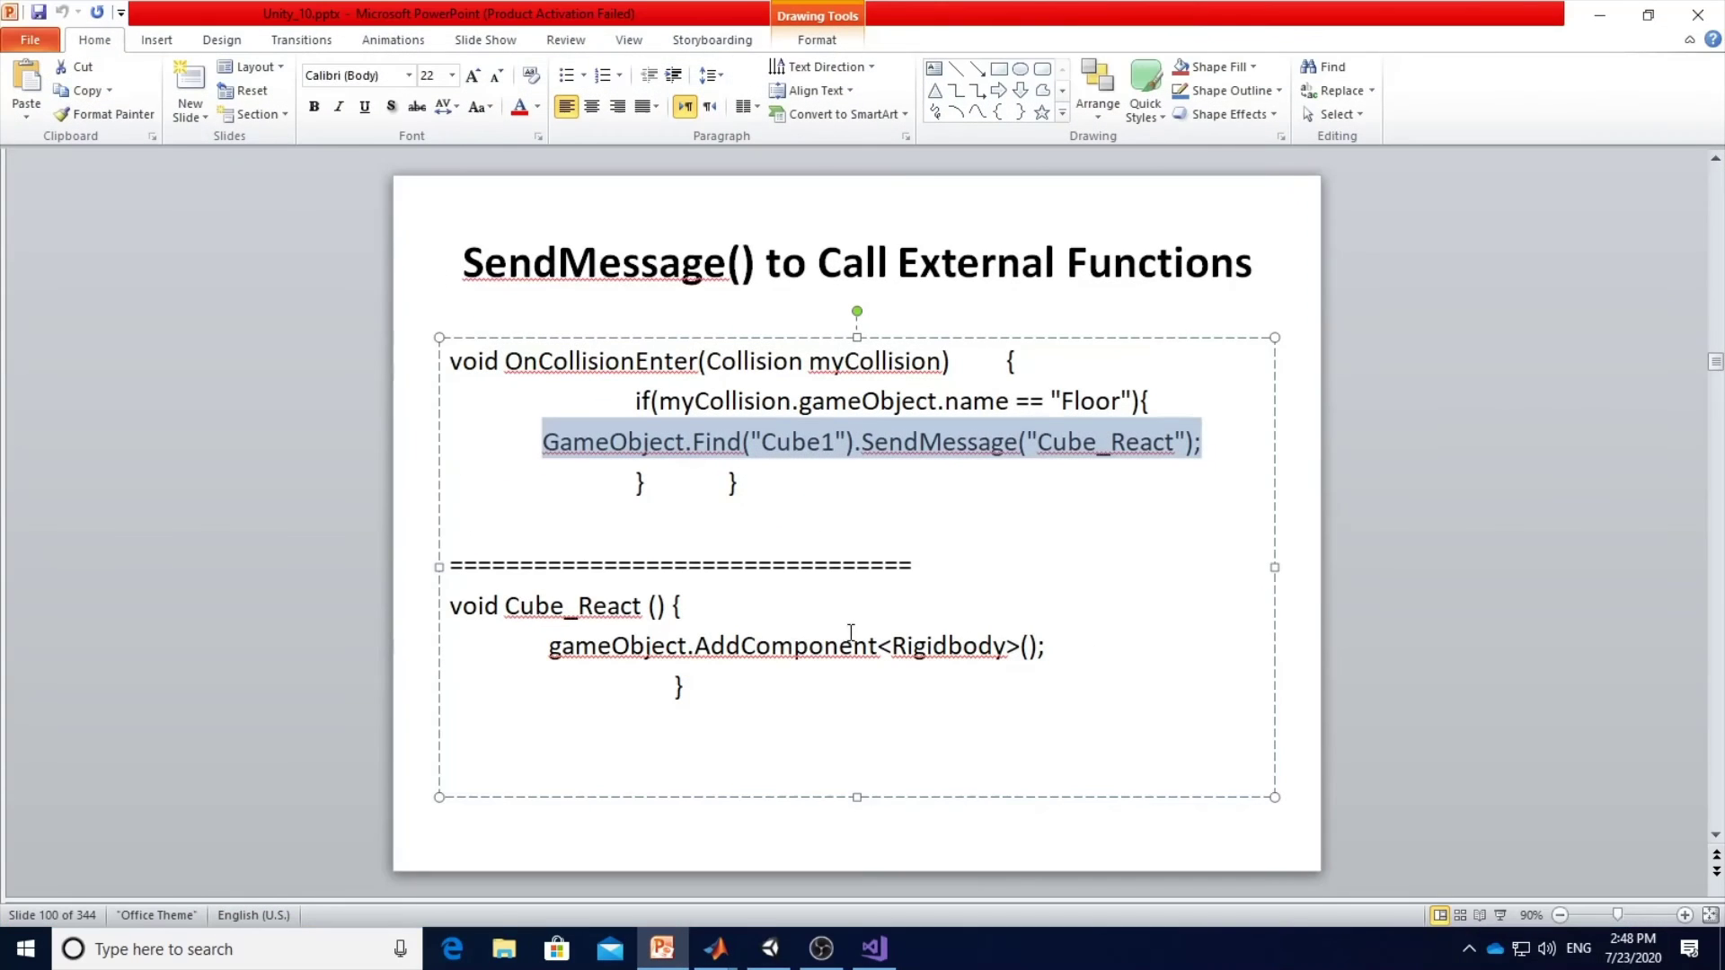
{"action": "left_click", "coordinate": [797, 498]}
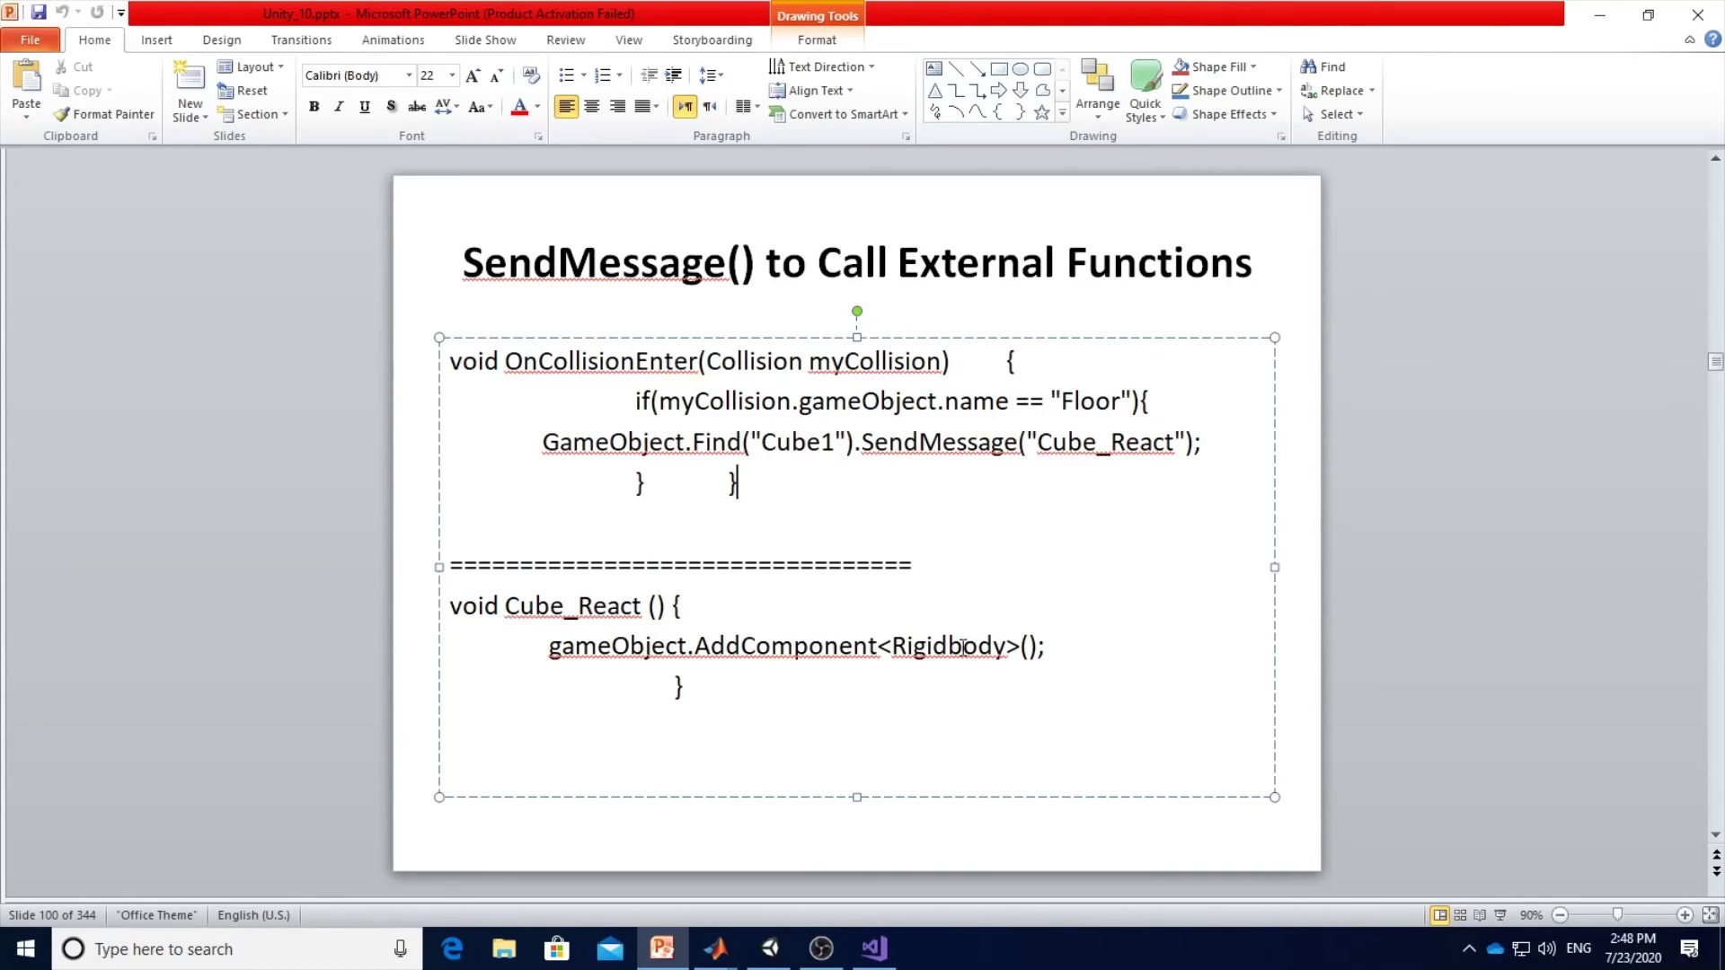
{"action": "left_click", "coordinate": [1599, 15]}
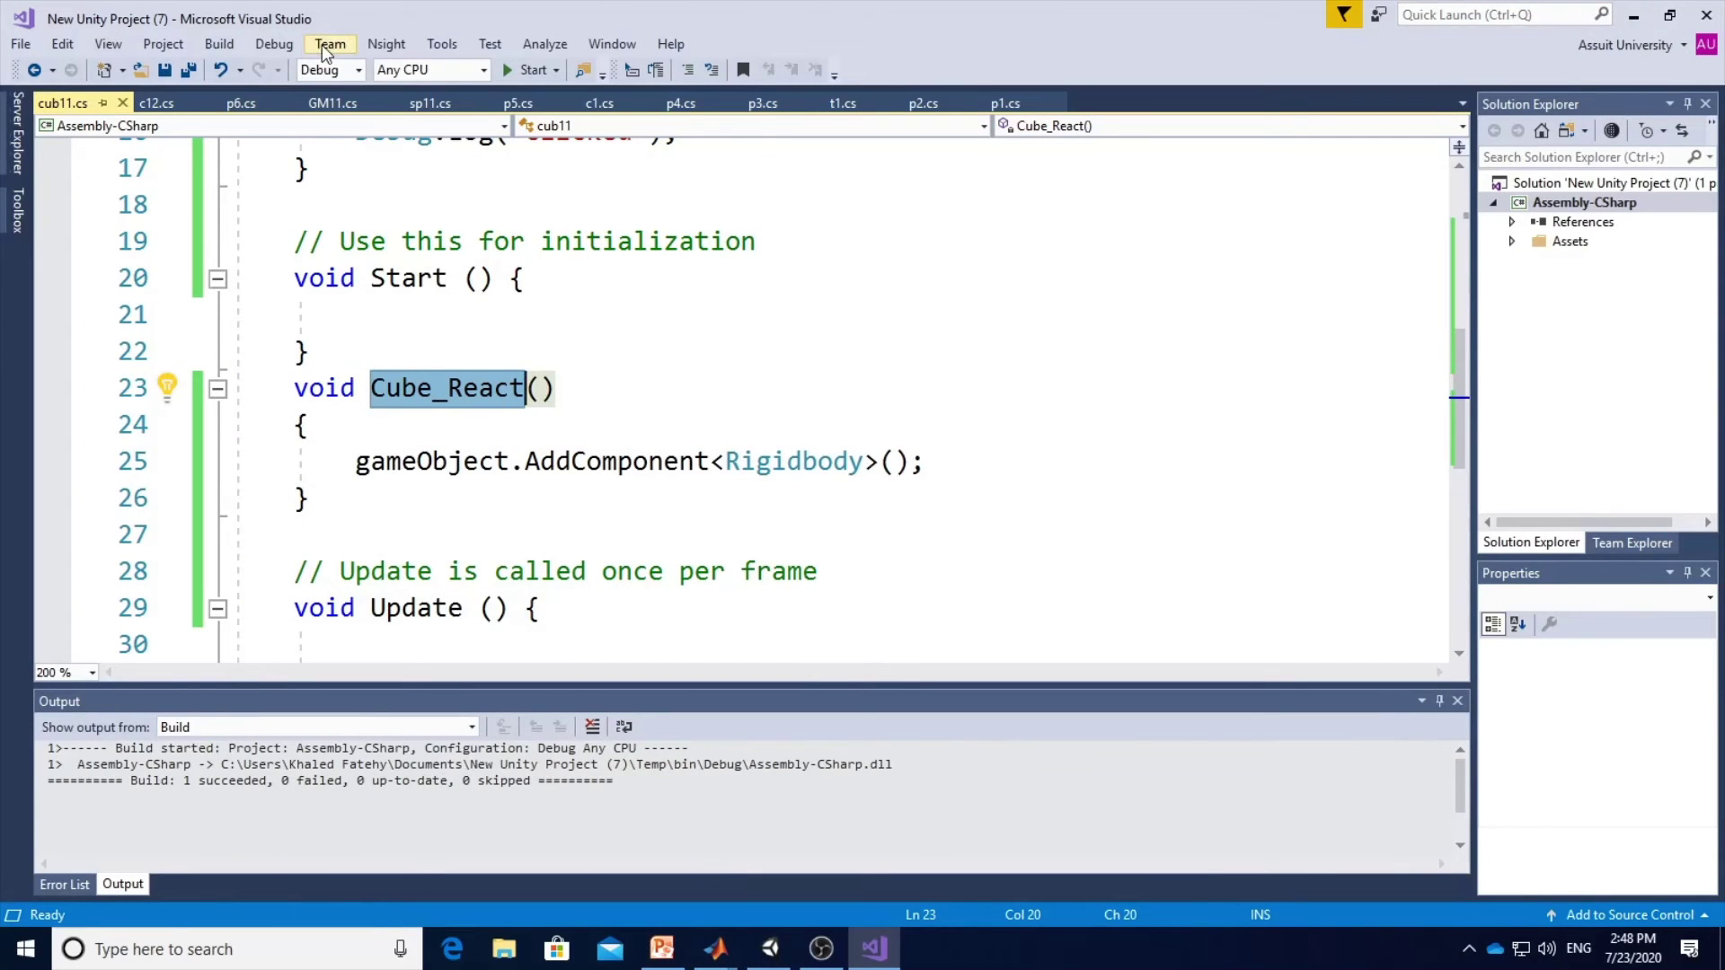
Rebuild the solution and go back to the Unity editor.
{"action": "left_click", "coordinate": [232, 46]}
{"action": "left_click", "coordinate": [238, 65]}
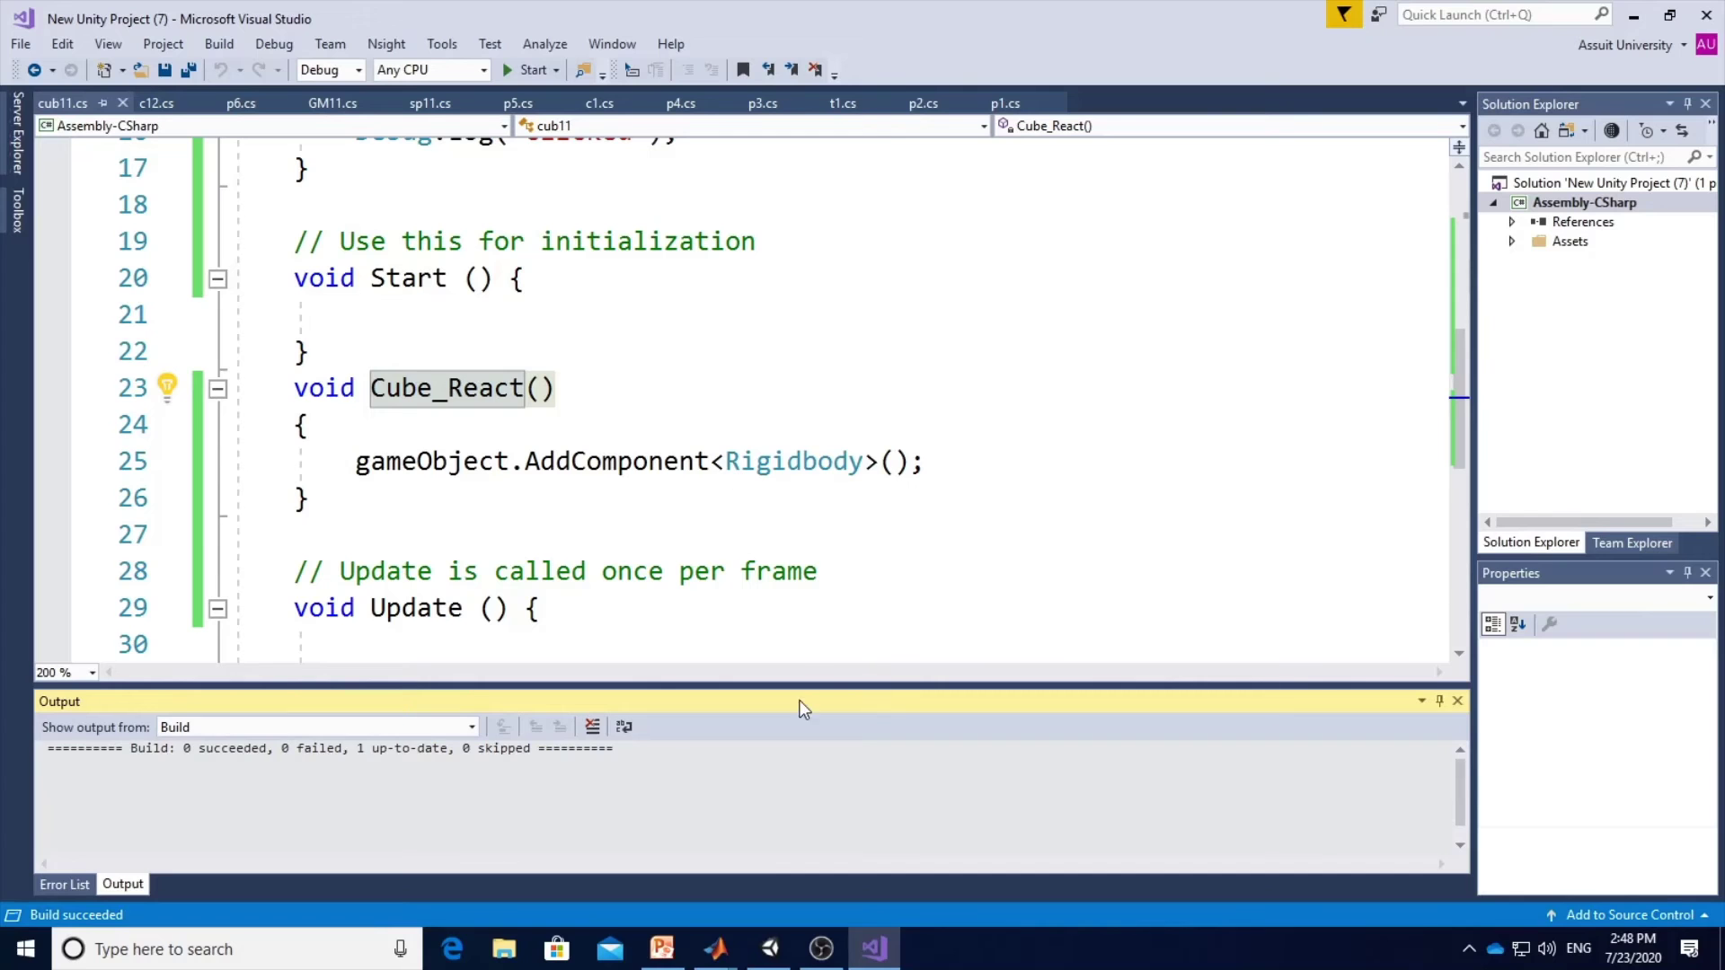
{"action": "left_click", "coordinate": [662, 947]}
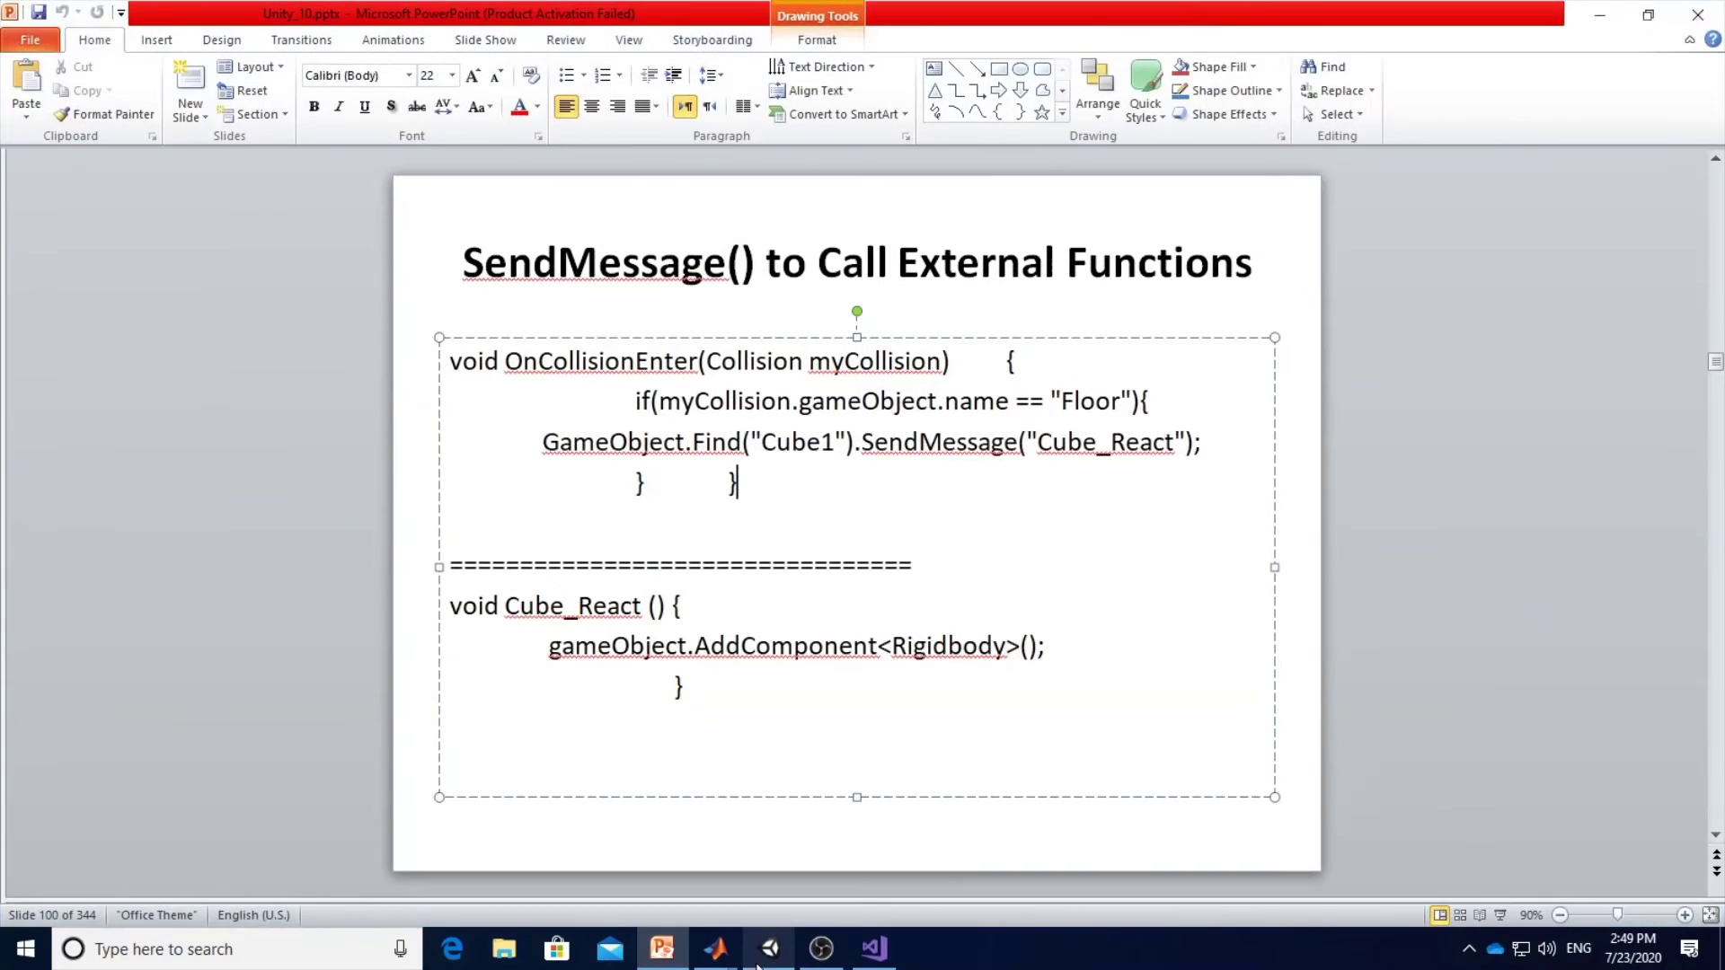
{"action": "left_click", "coordinate": [774, 948]}
Play the scene, inspect GM1's F1 setting and Cube11's components, then stop Play mode.
{"action": "left_click", "coordinate": [823, 63]}
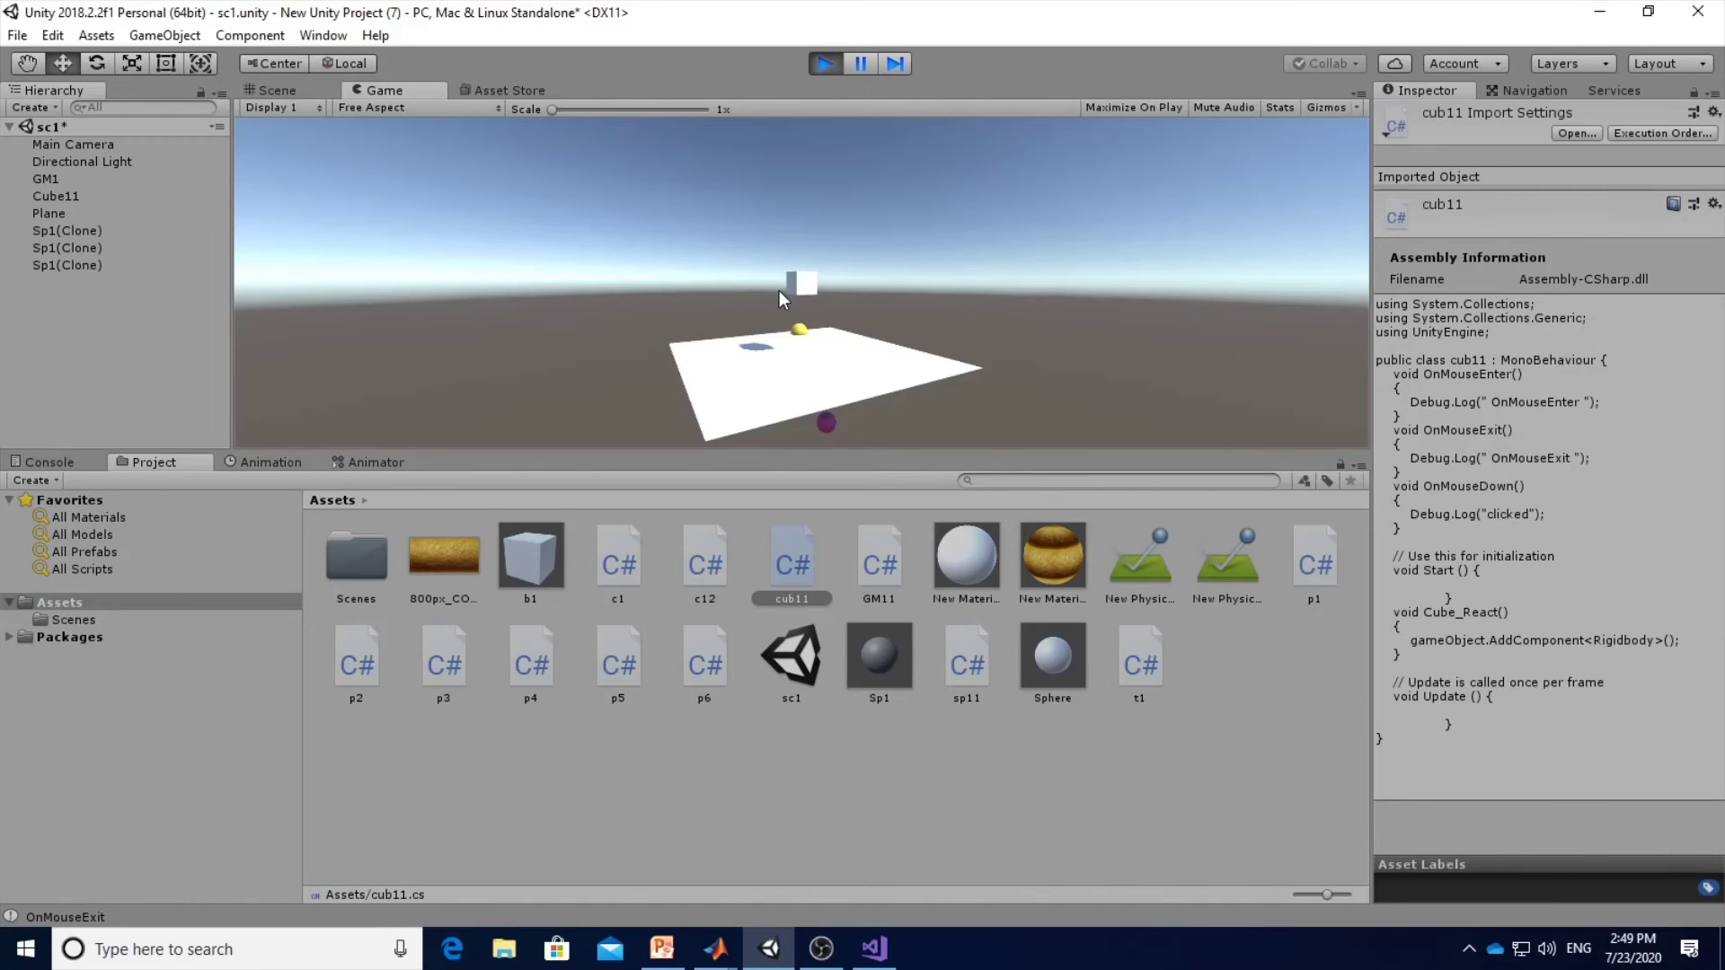
{"action": "left_click", "coordinate": [49, 180]}
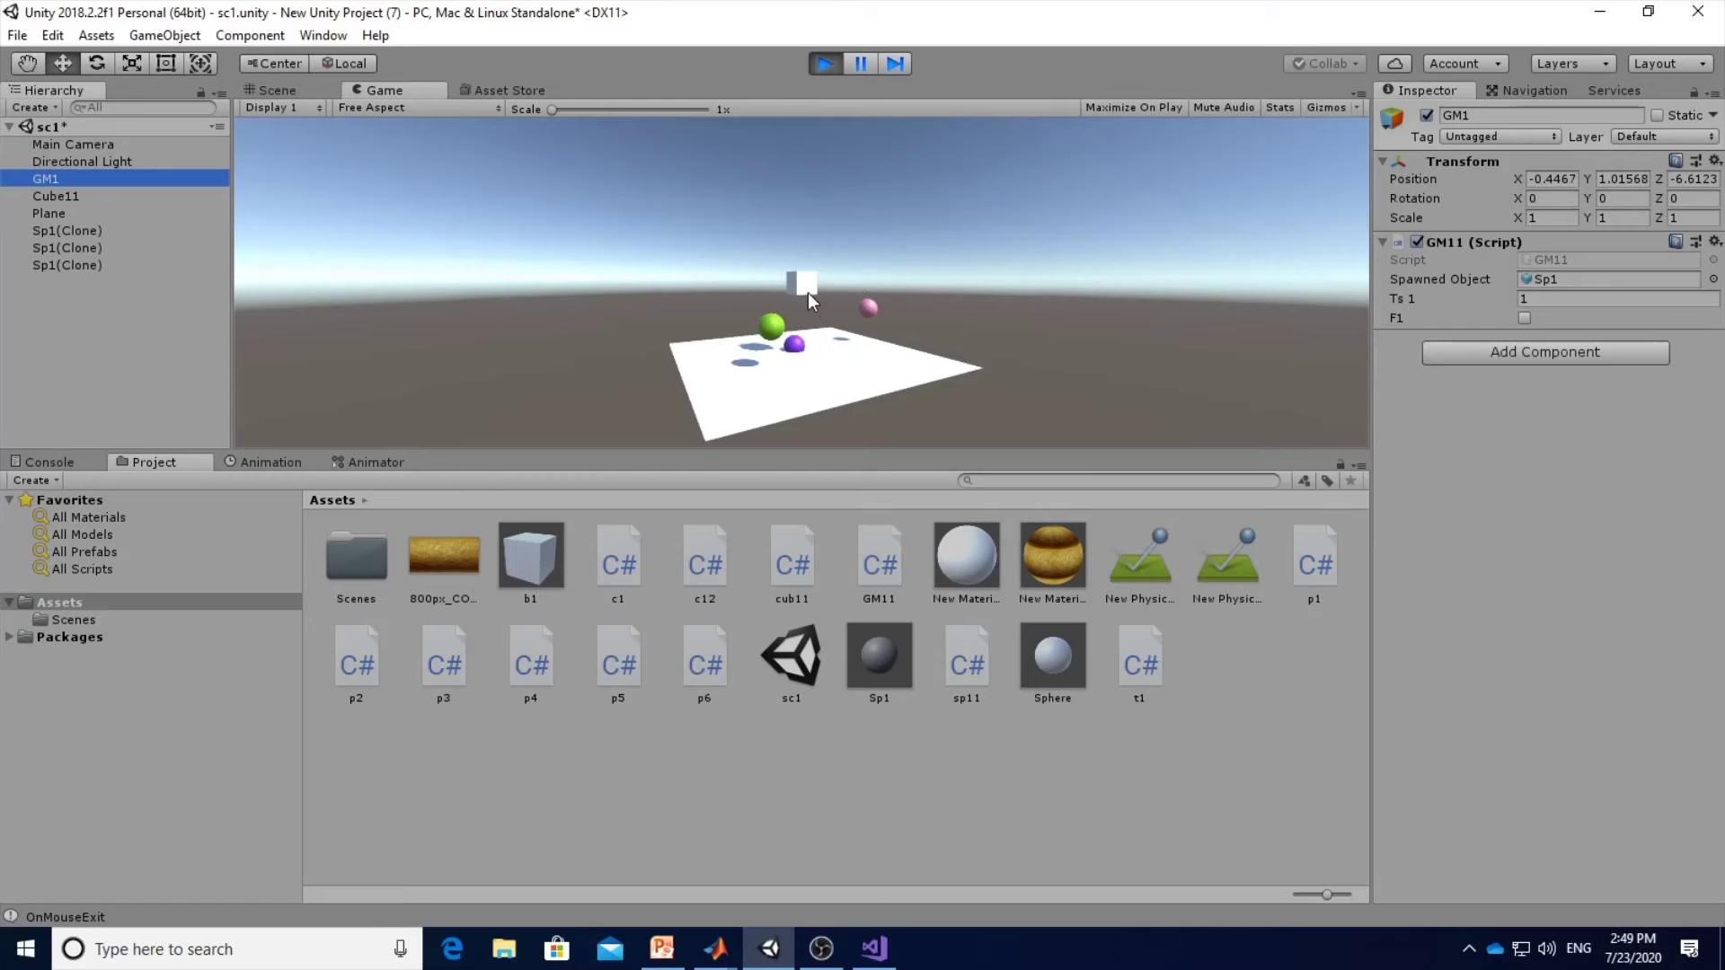
{"action": "left_click", "coordinate": [1523, 319]}
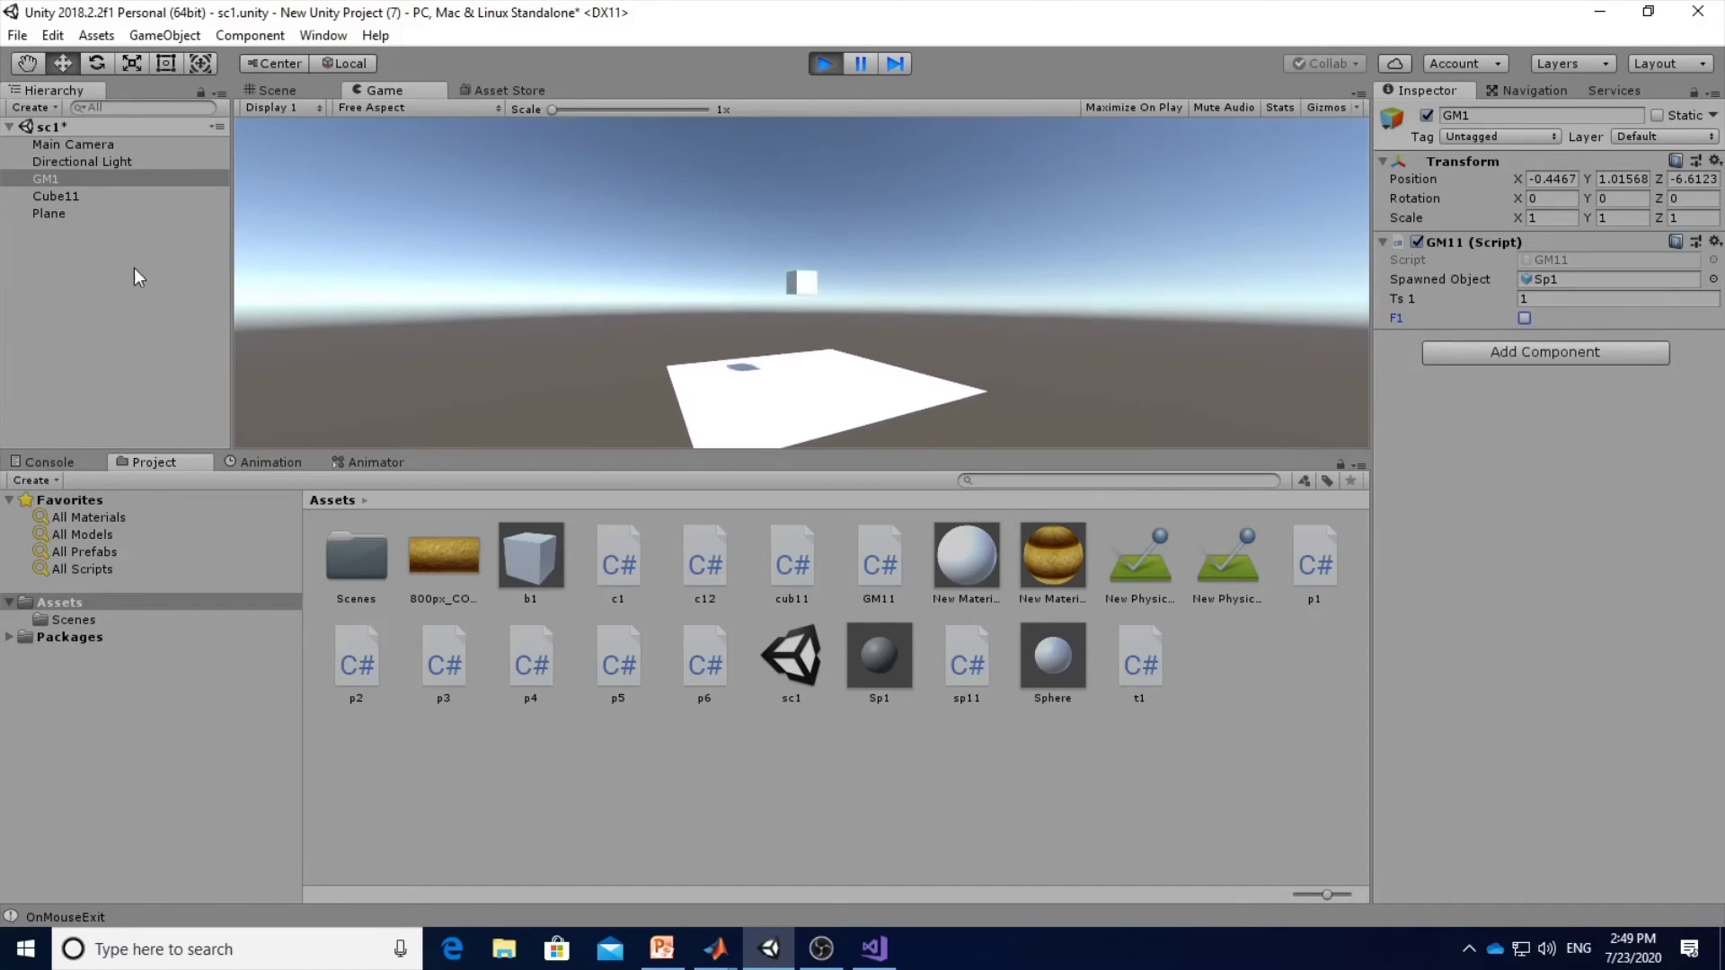
{"action": "left_click", "coordinate": [56, 195]}
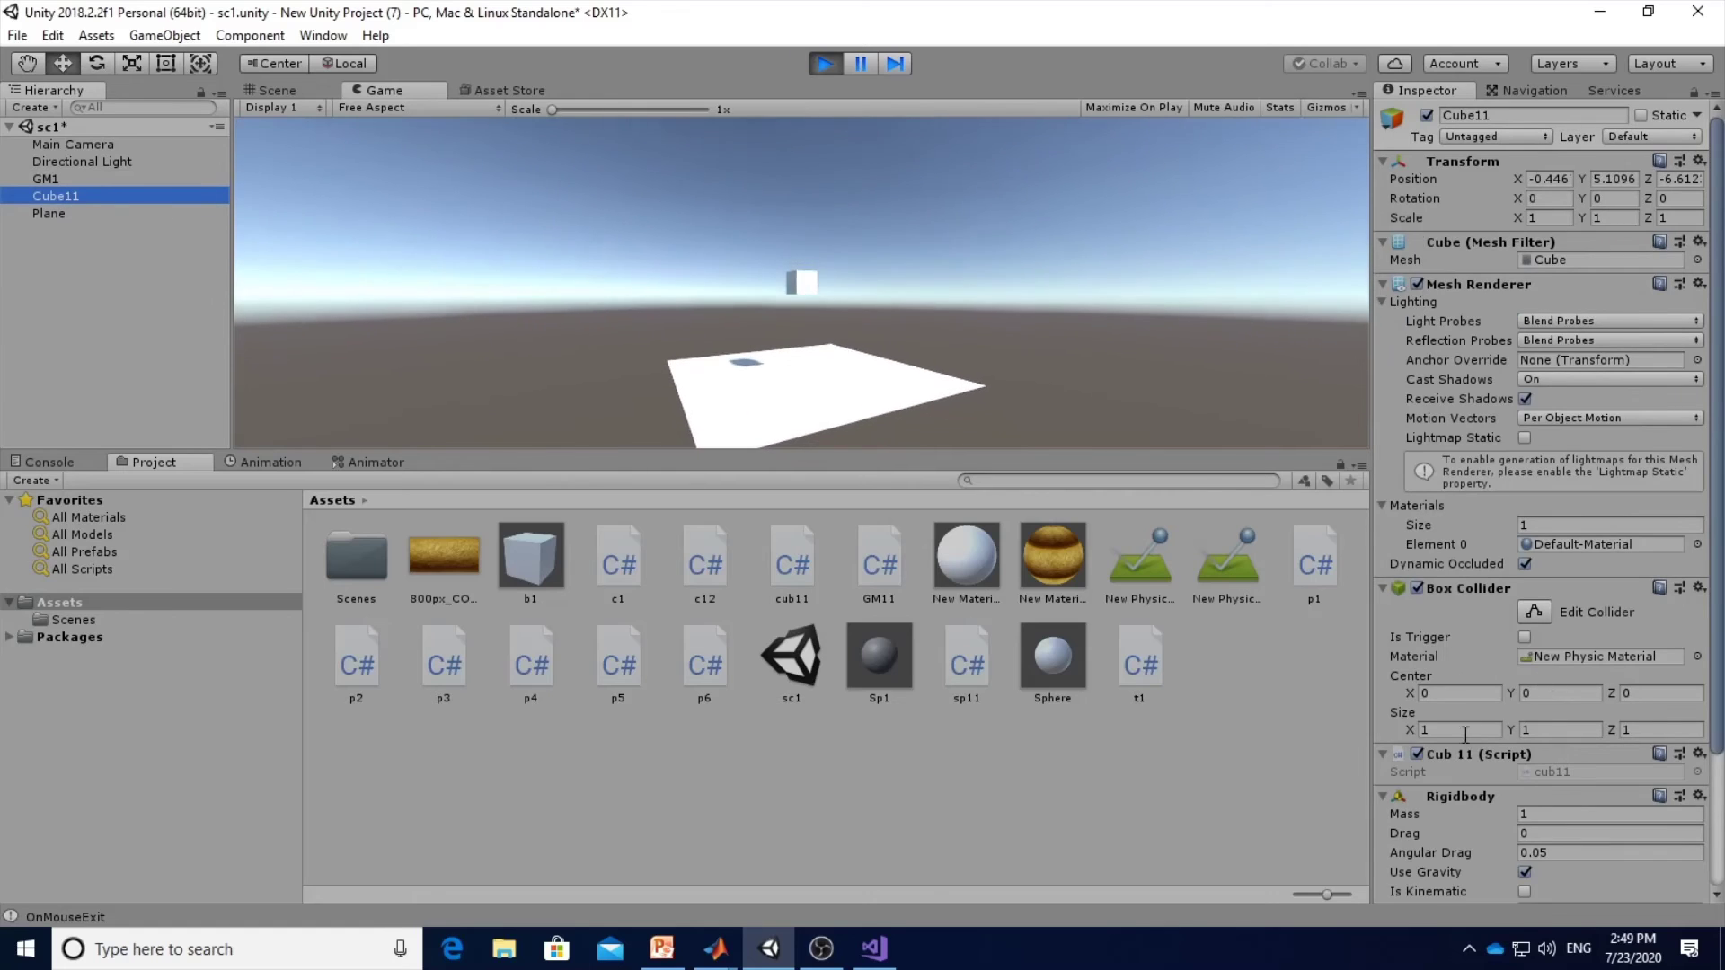
{"action": "scroll", "coordinate": [1474, 835], "scroll_direction": "down", "scroll_amount": 3}
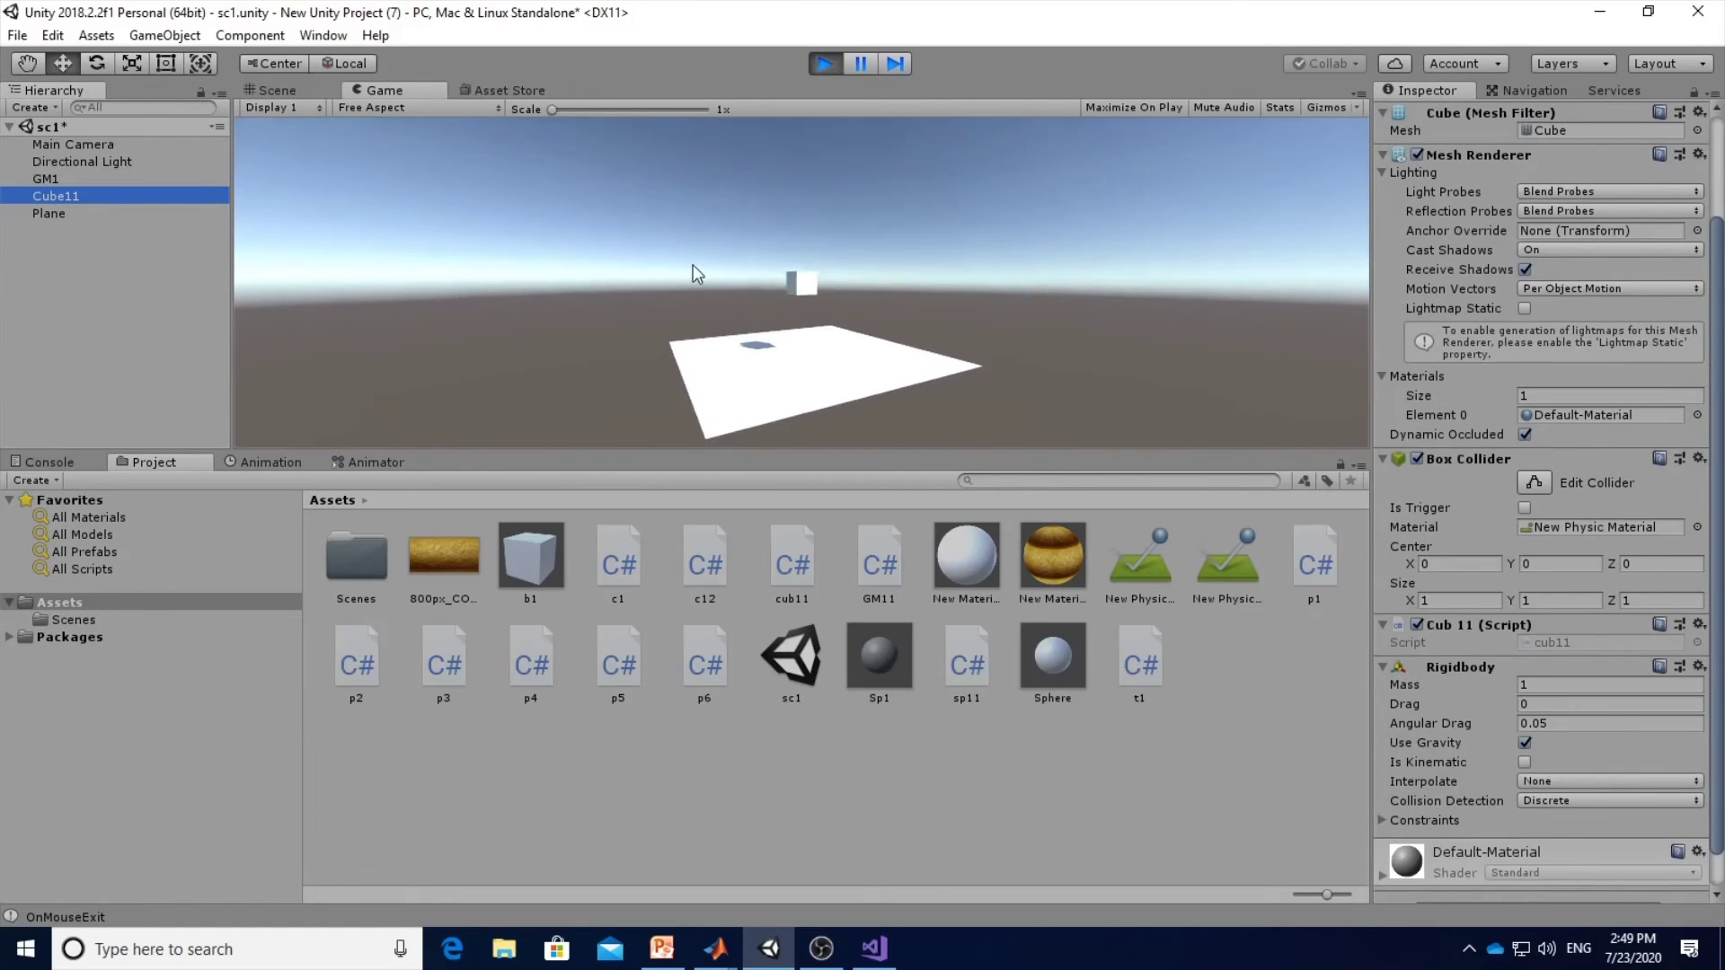
{"action": "left_click", "coordinate": [823, 66]}
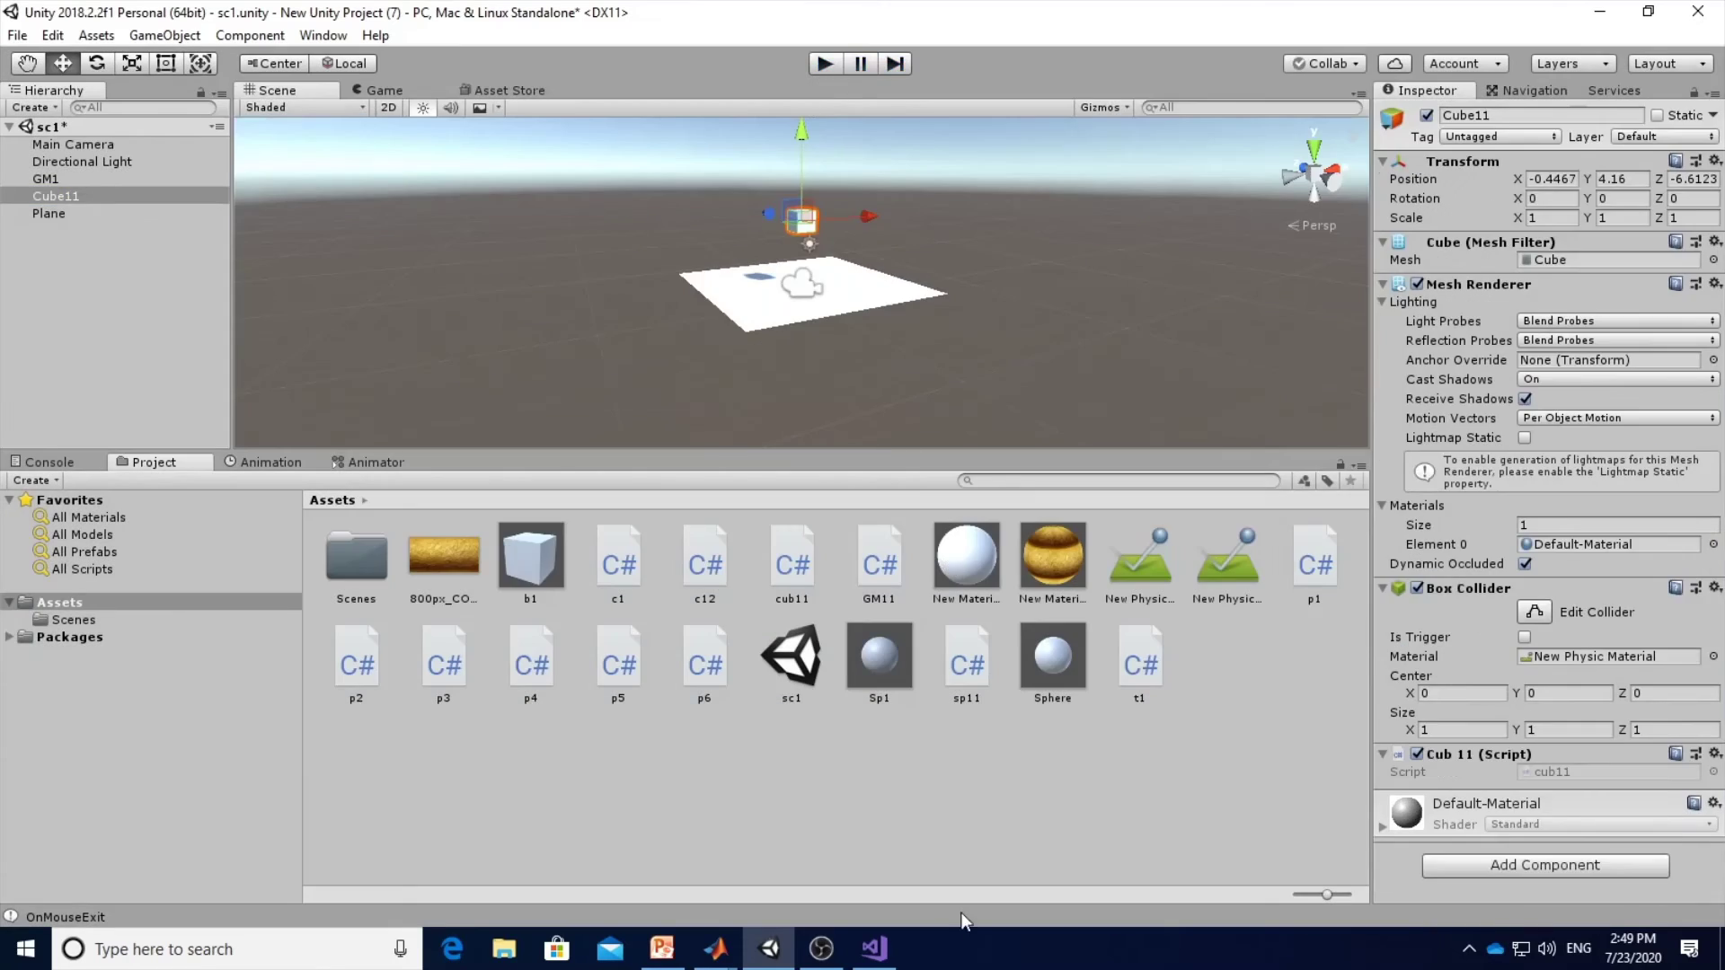
{"action": "left_click", "coordinate": [662, 948]}
Advance to slide 102 with the Timer script code and click into its code box.
{"action": "scroll", "coordinate": [899, 713], "scroll_direction": "down", "scroll_amount": 1}
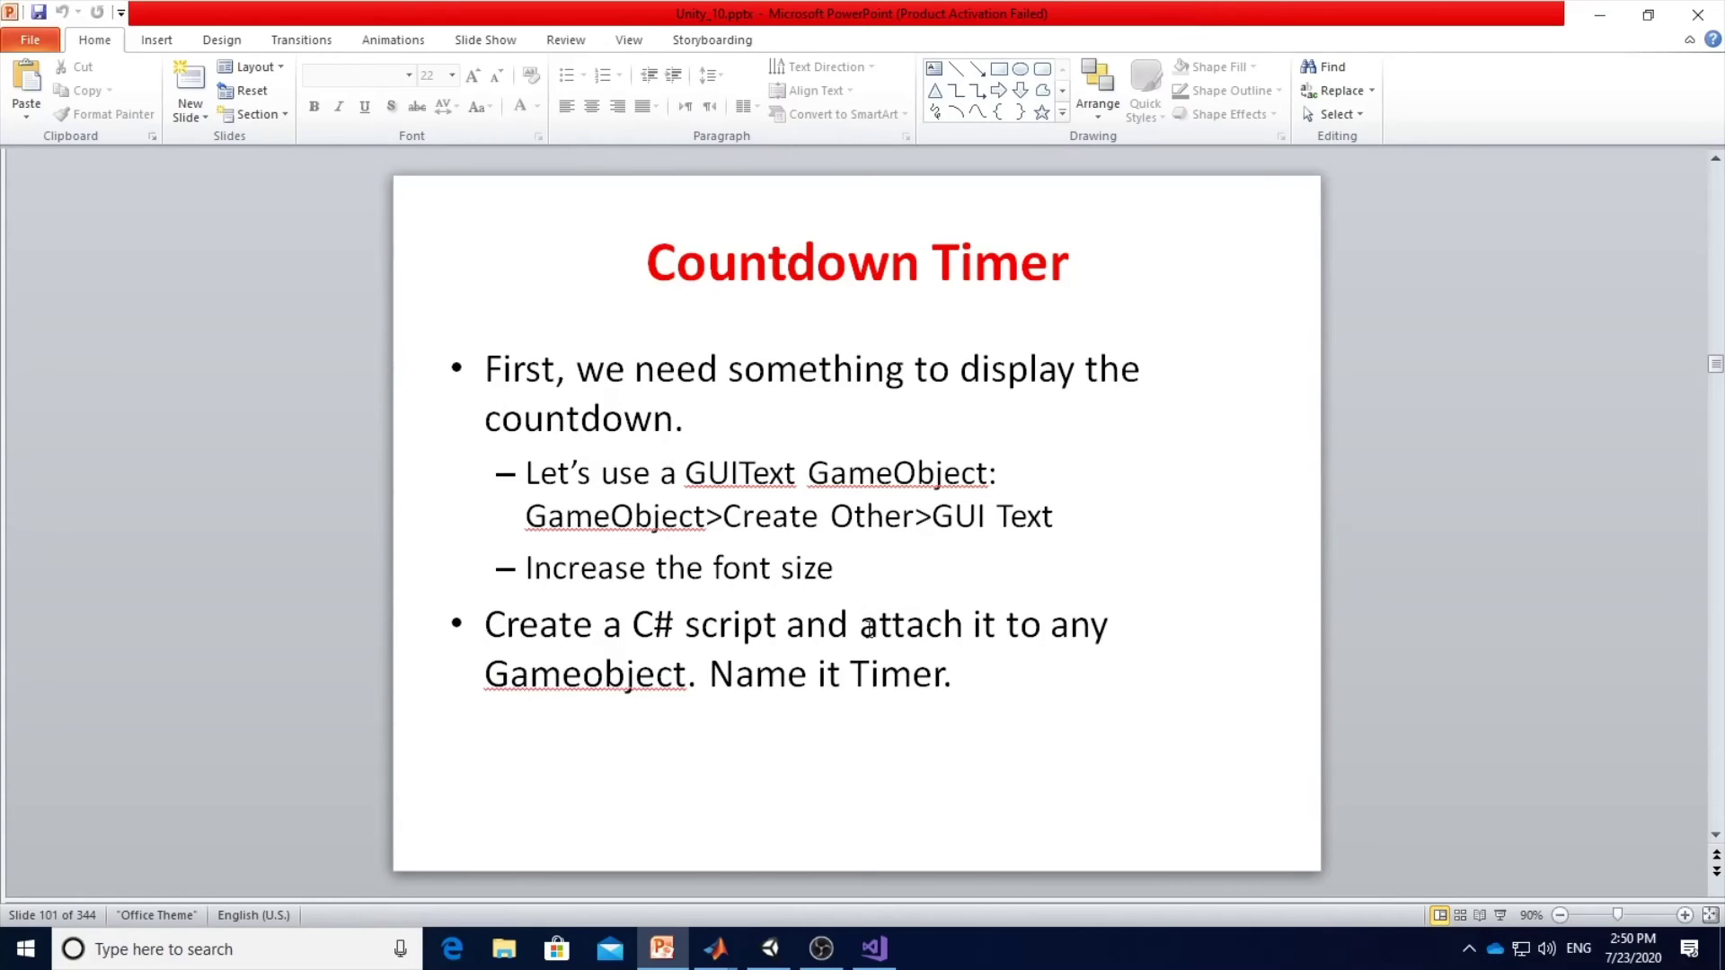
{"action": "scroll", "coordinate": [850, 601], "scroll_direction": "down", "scroll_amount": 1}
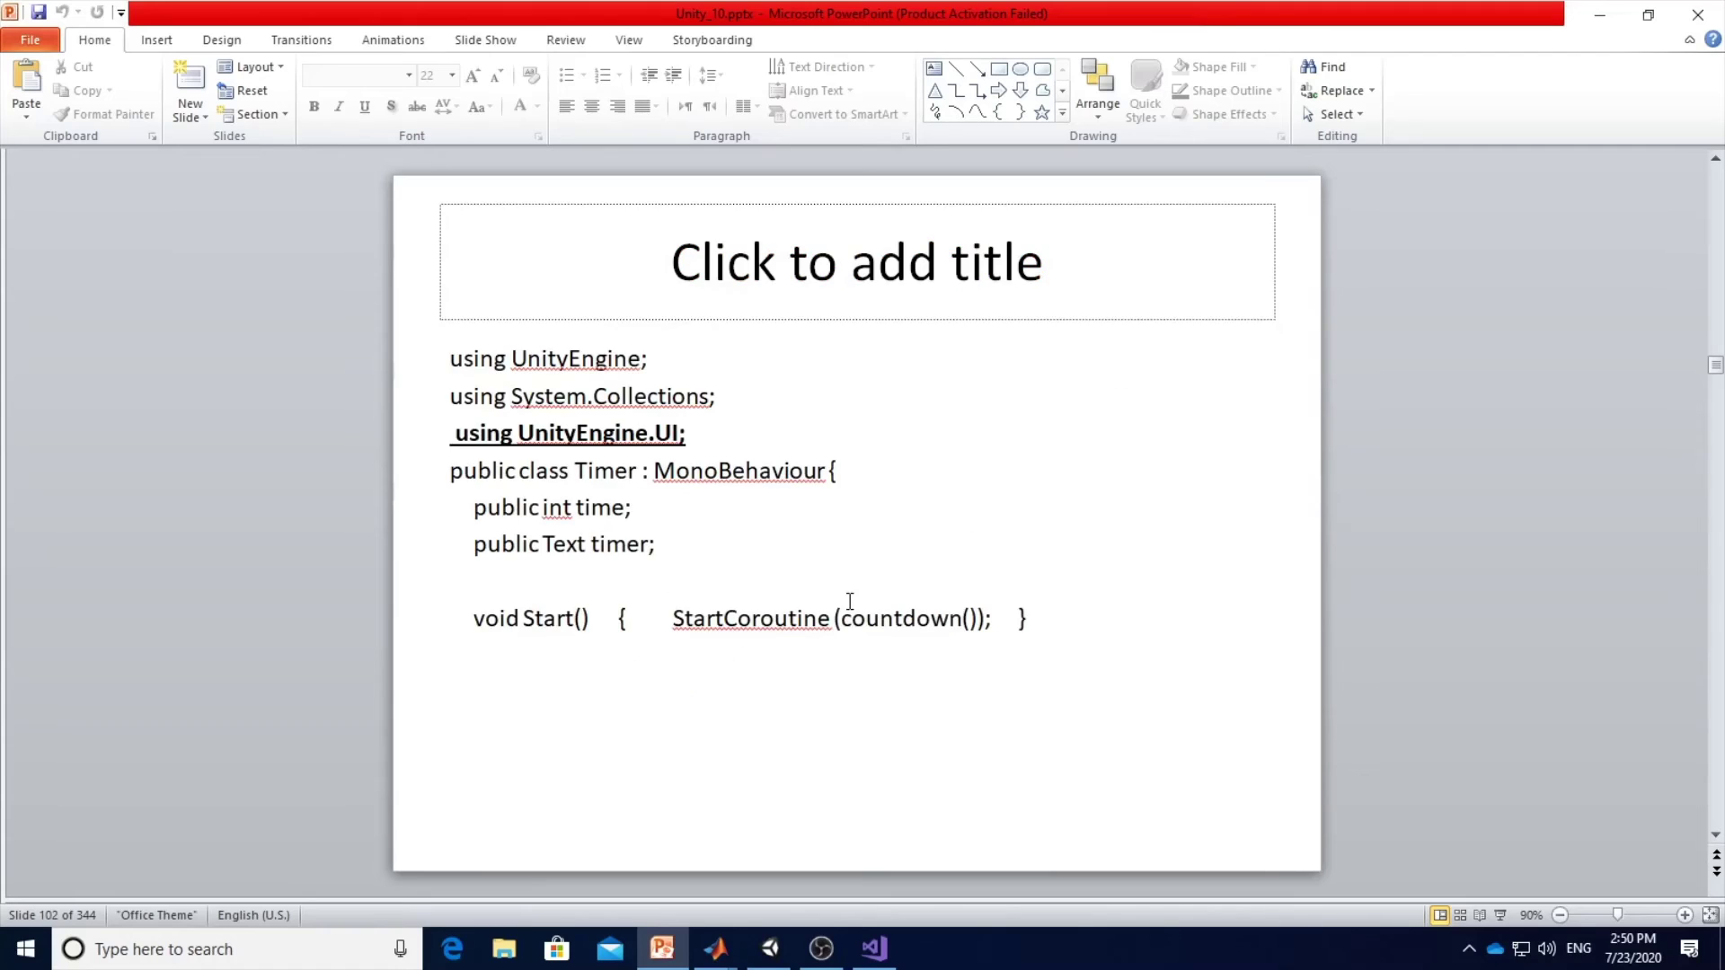
{"action": "left_click", "coordinate": [698, 533]}
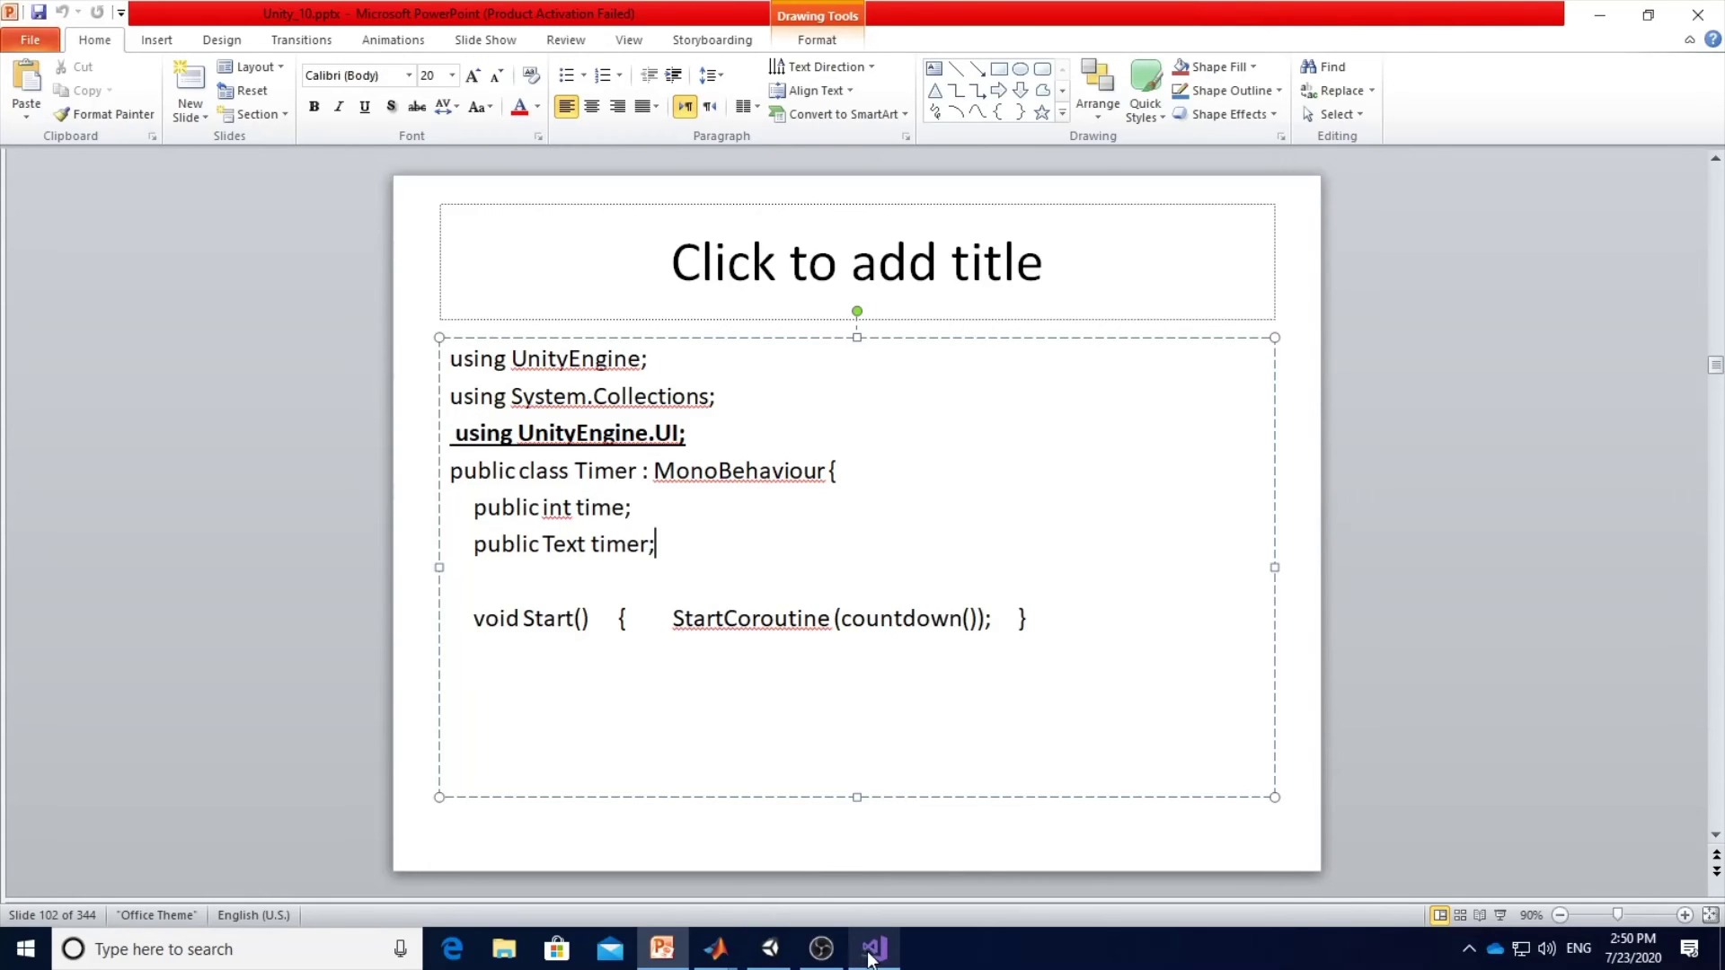
Add a UI Text object via GameObject > UI > Text, creating a Canvas and EventSystem.
{"action": "left_click", "coordinate": [770, 949]}
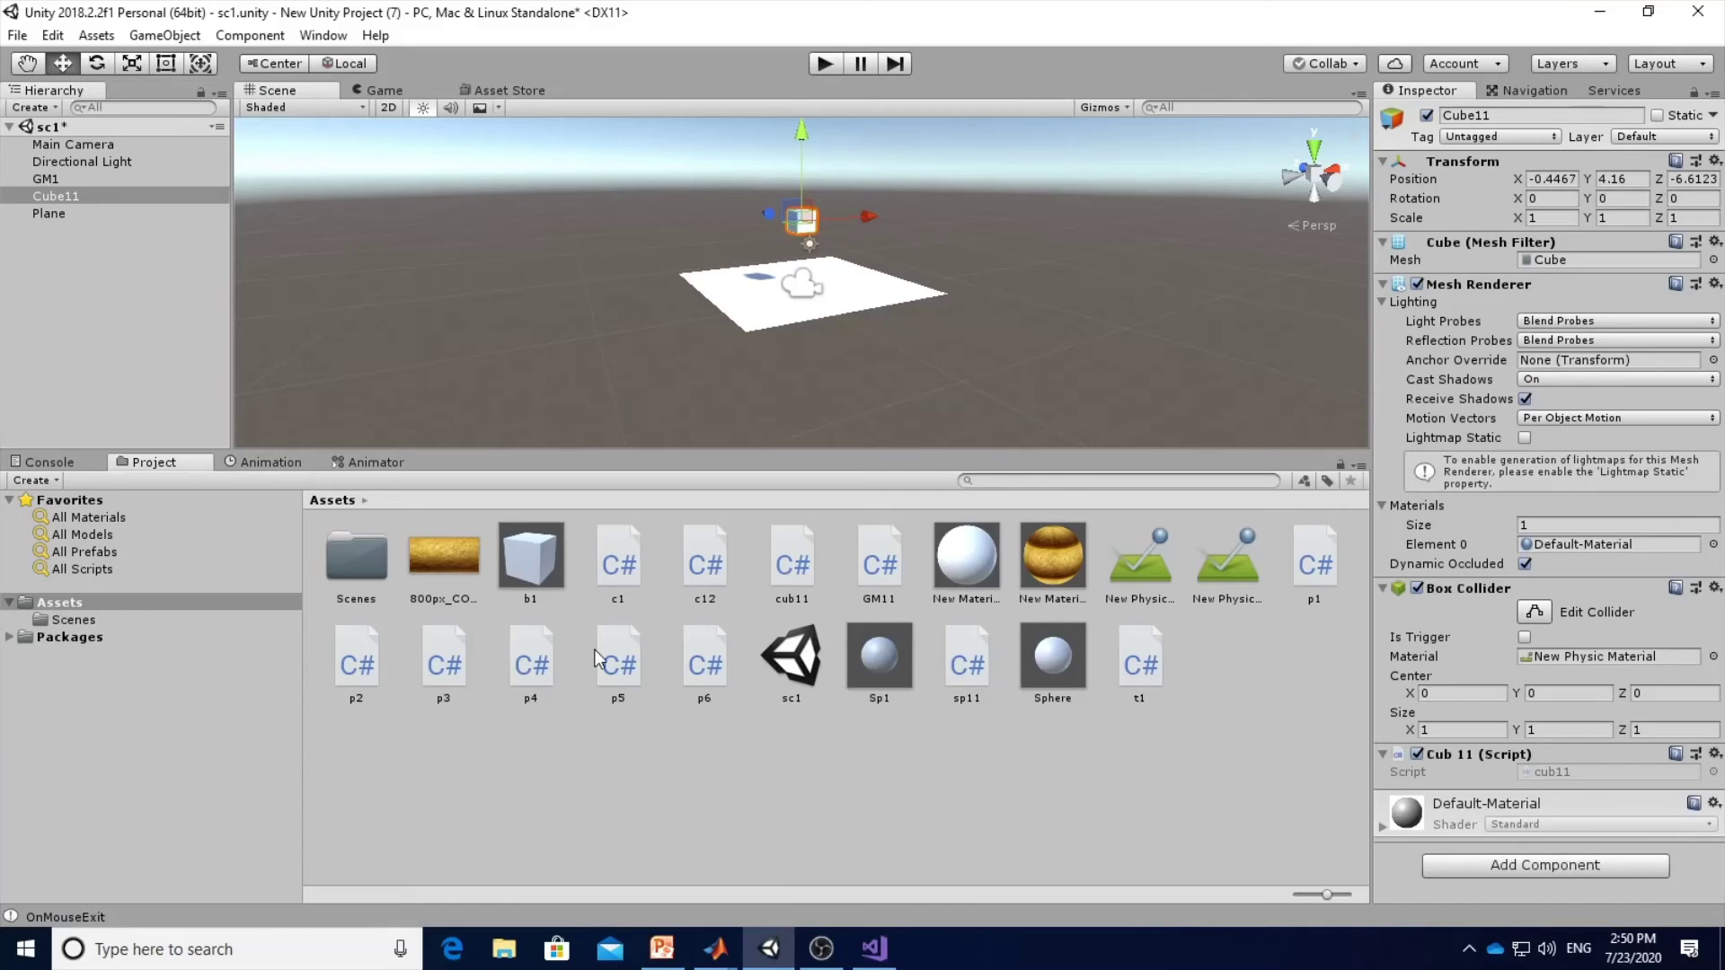
{"action": "left_click", "coordinate": [171, 40]}
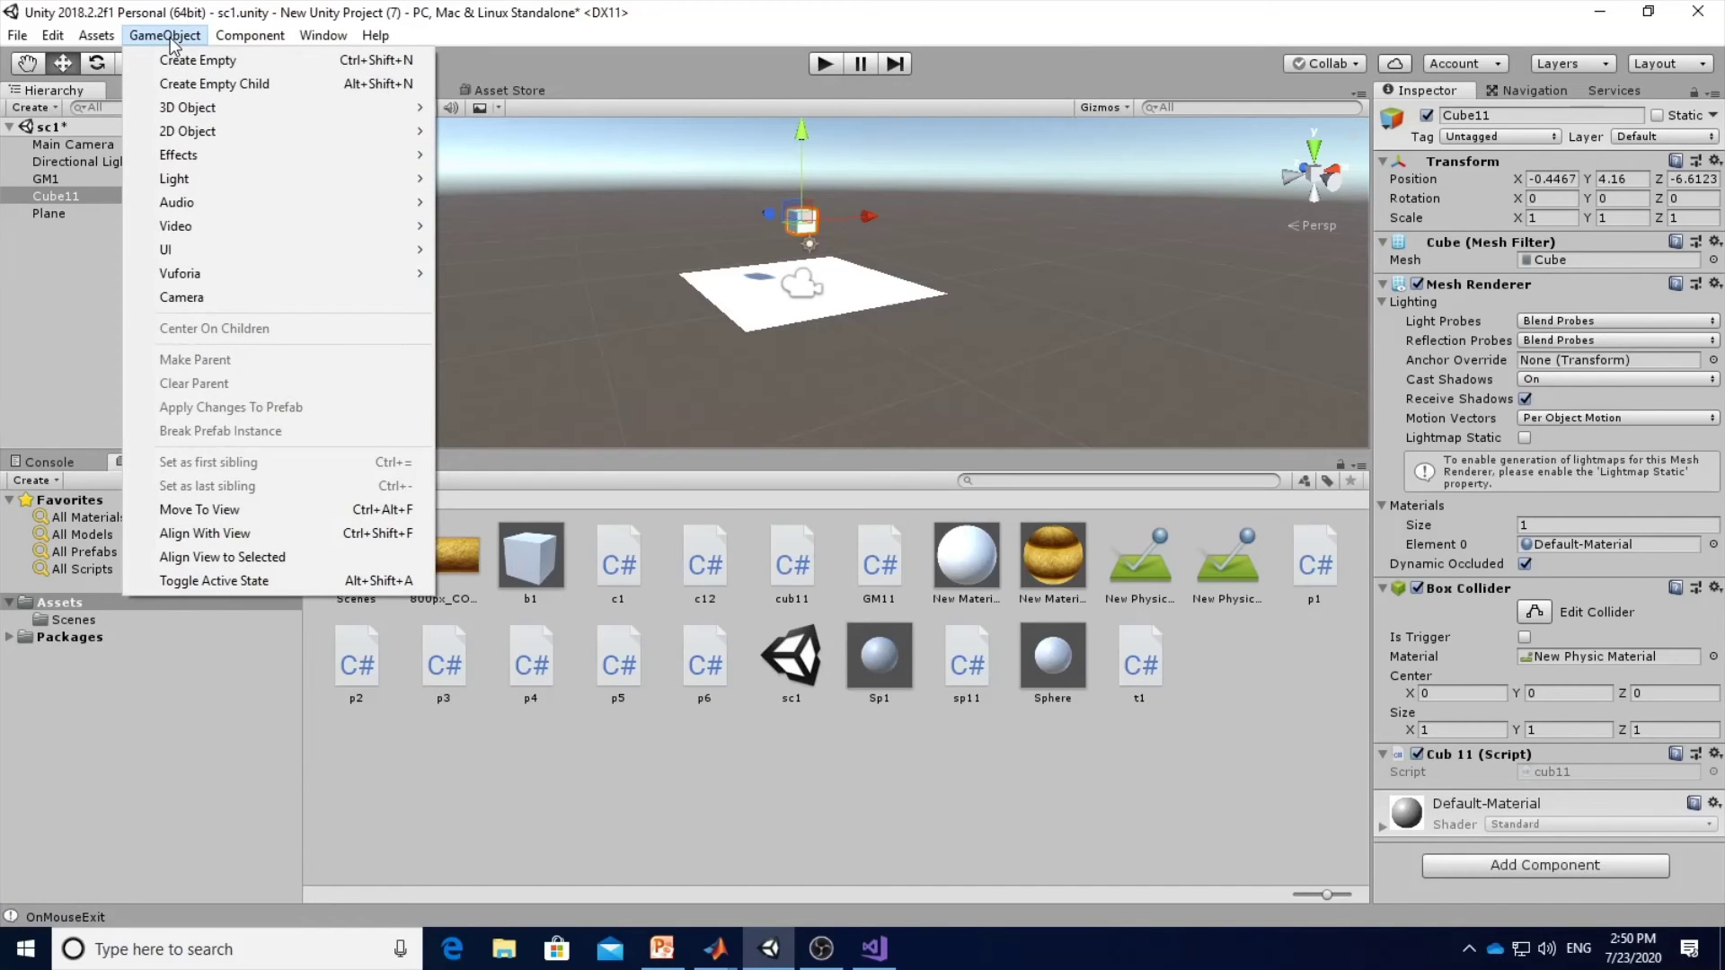
{"action": "mouse_move", "coordinate": [409, 261]}
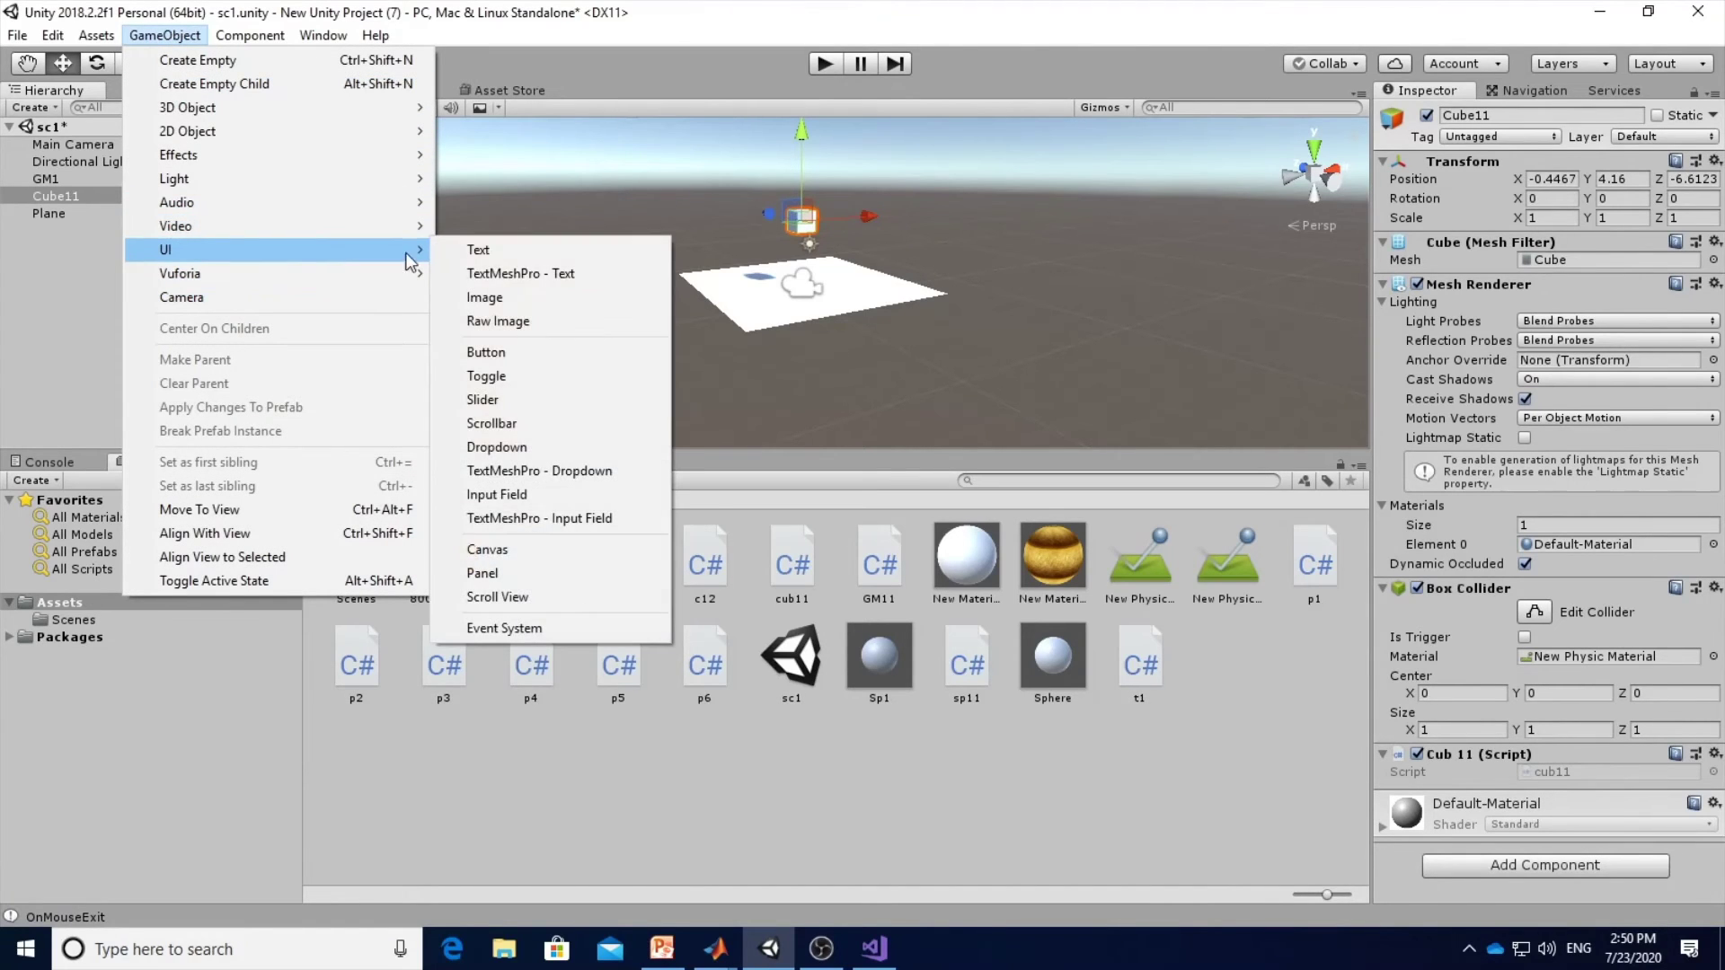
{"action": "left_click", "coordinate": [503, 249]}
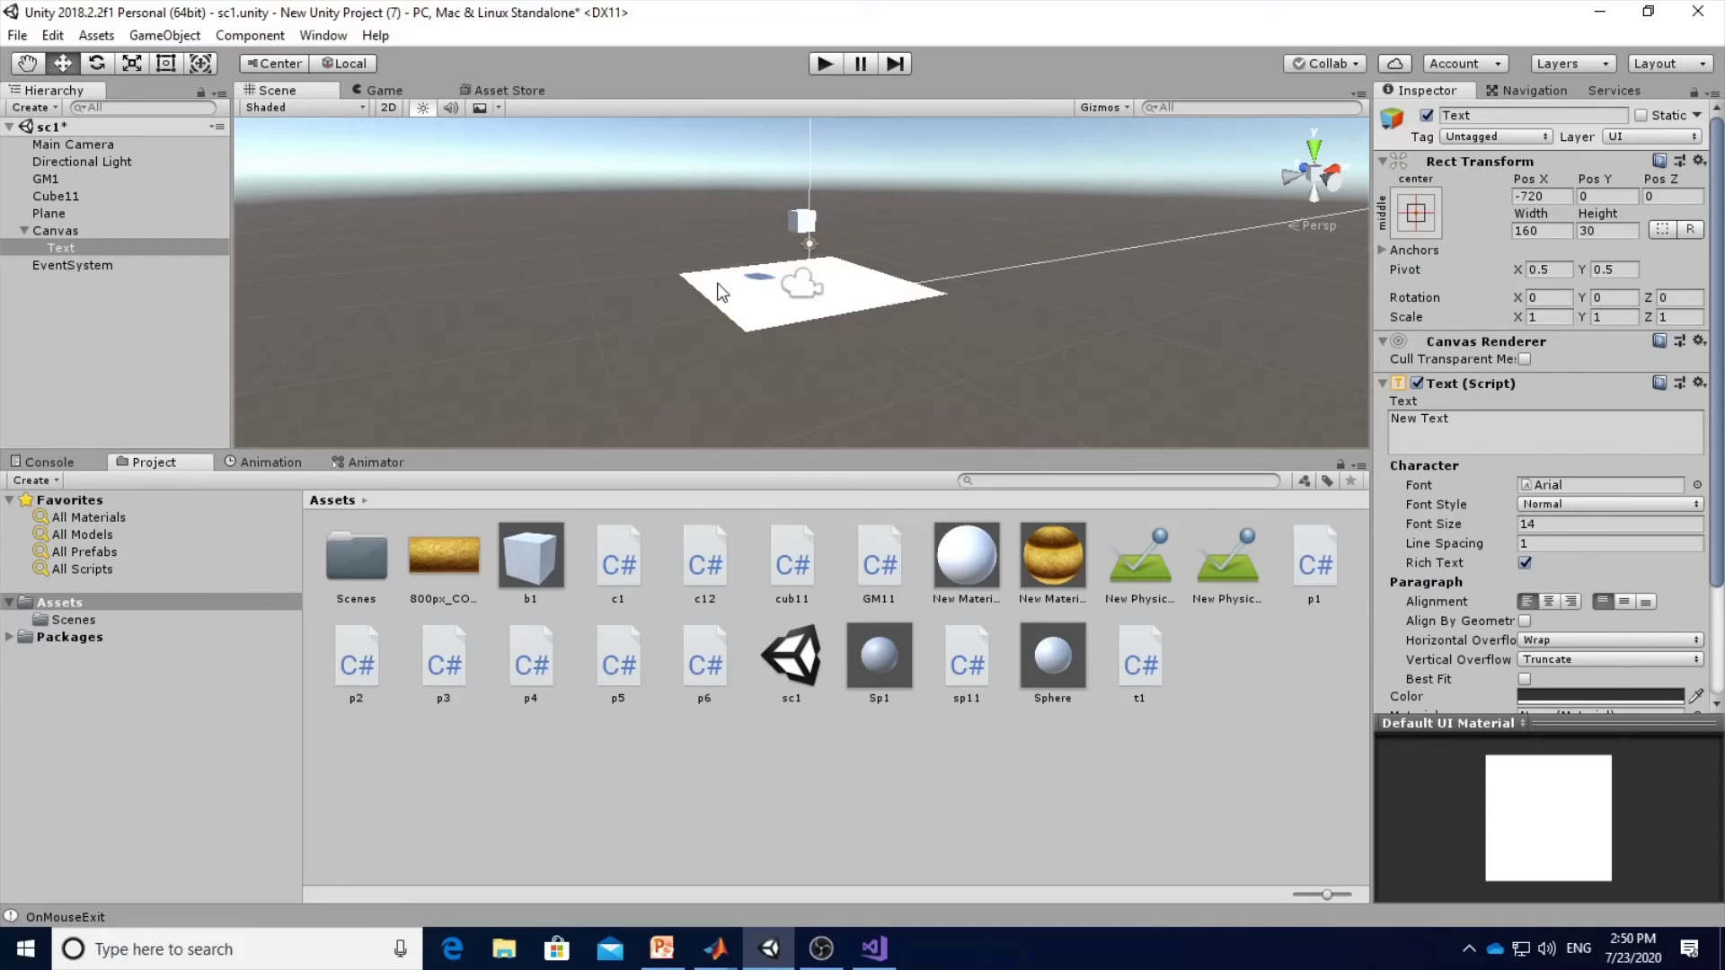
Frame the New Text and rotate the scene gizmo to view it from the front.
{"action": "double_click", "coordinate": [78, 249]}
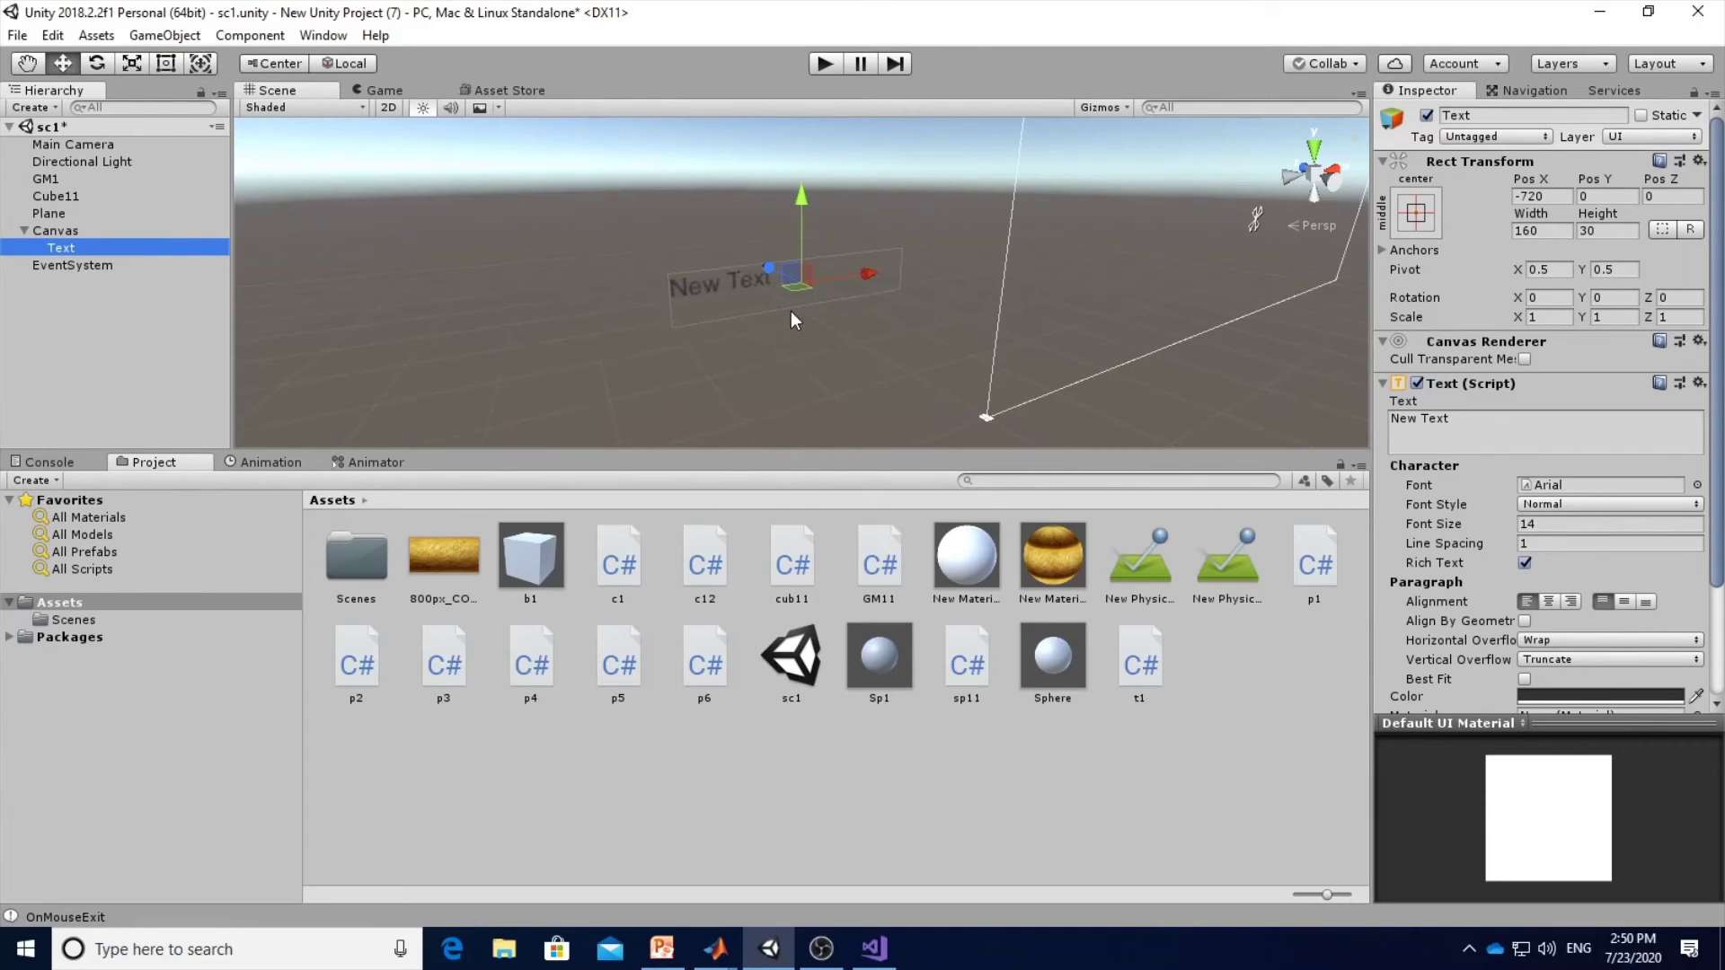
{"action": "left_click", "coordinate": [1330, 185]}
{"action": "left_click", "coordinate": [1330, 184]}
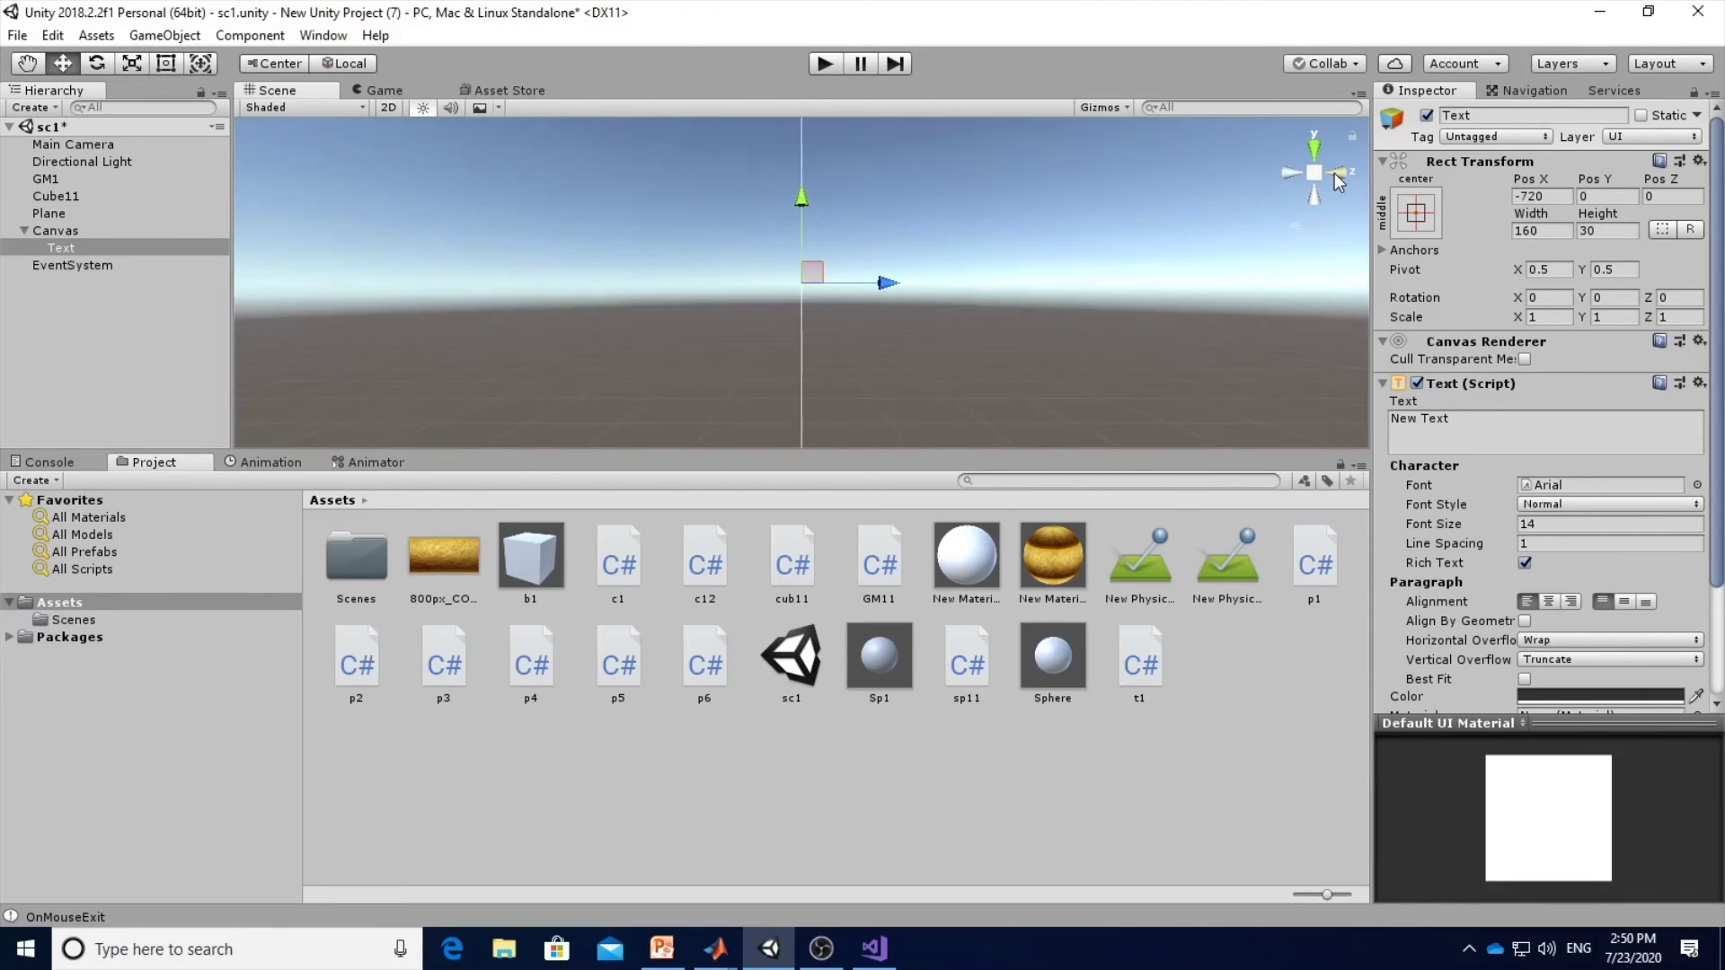
{"action": "left_click", "coordinate": [1340, 172]}
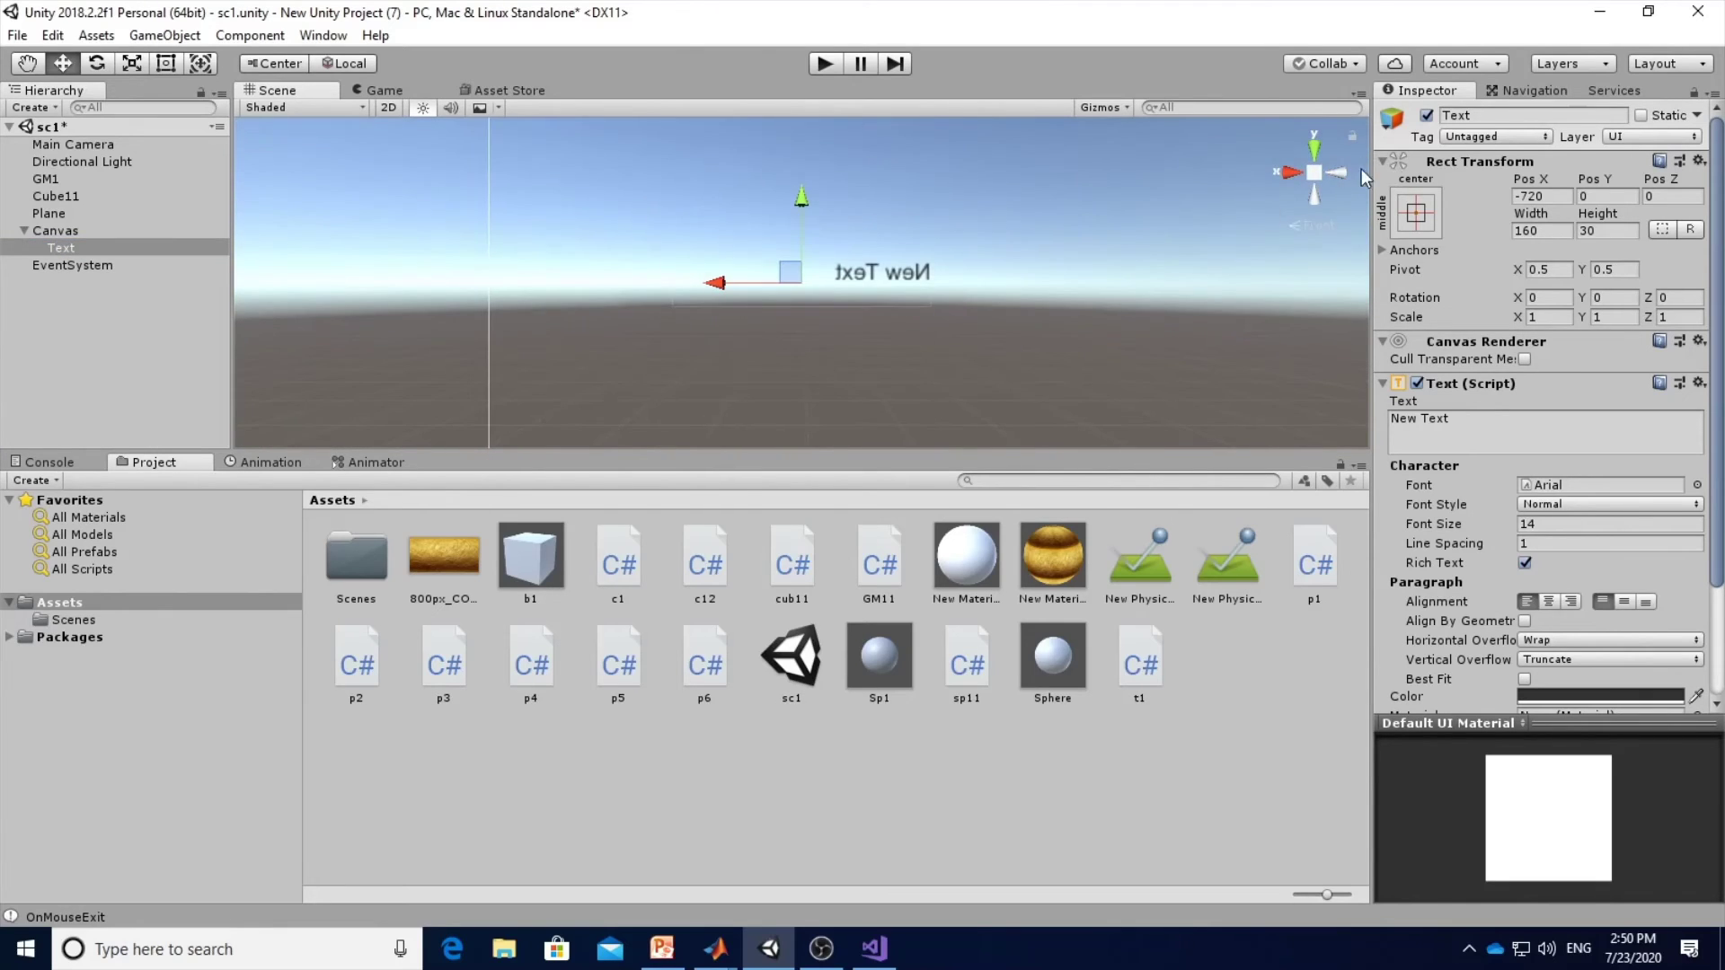
{"action": "left_click", "coordinate": [1345, 171]}
{"action": "left_click", "coordinate": [1341, 173]}
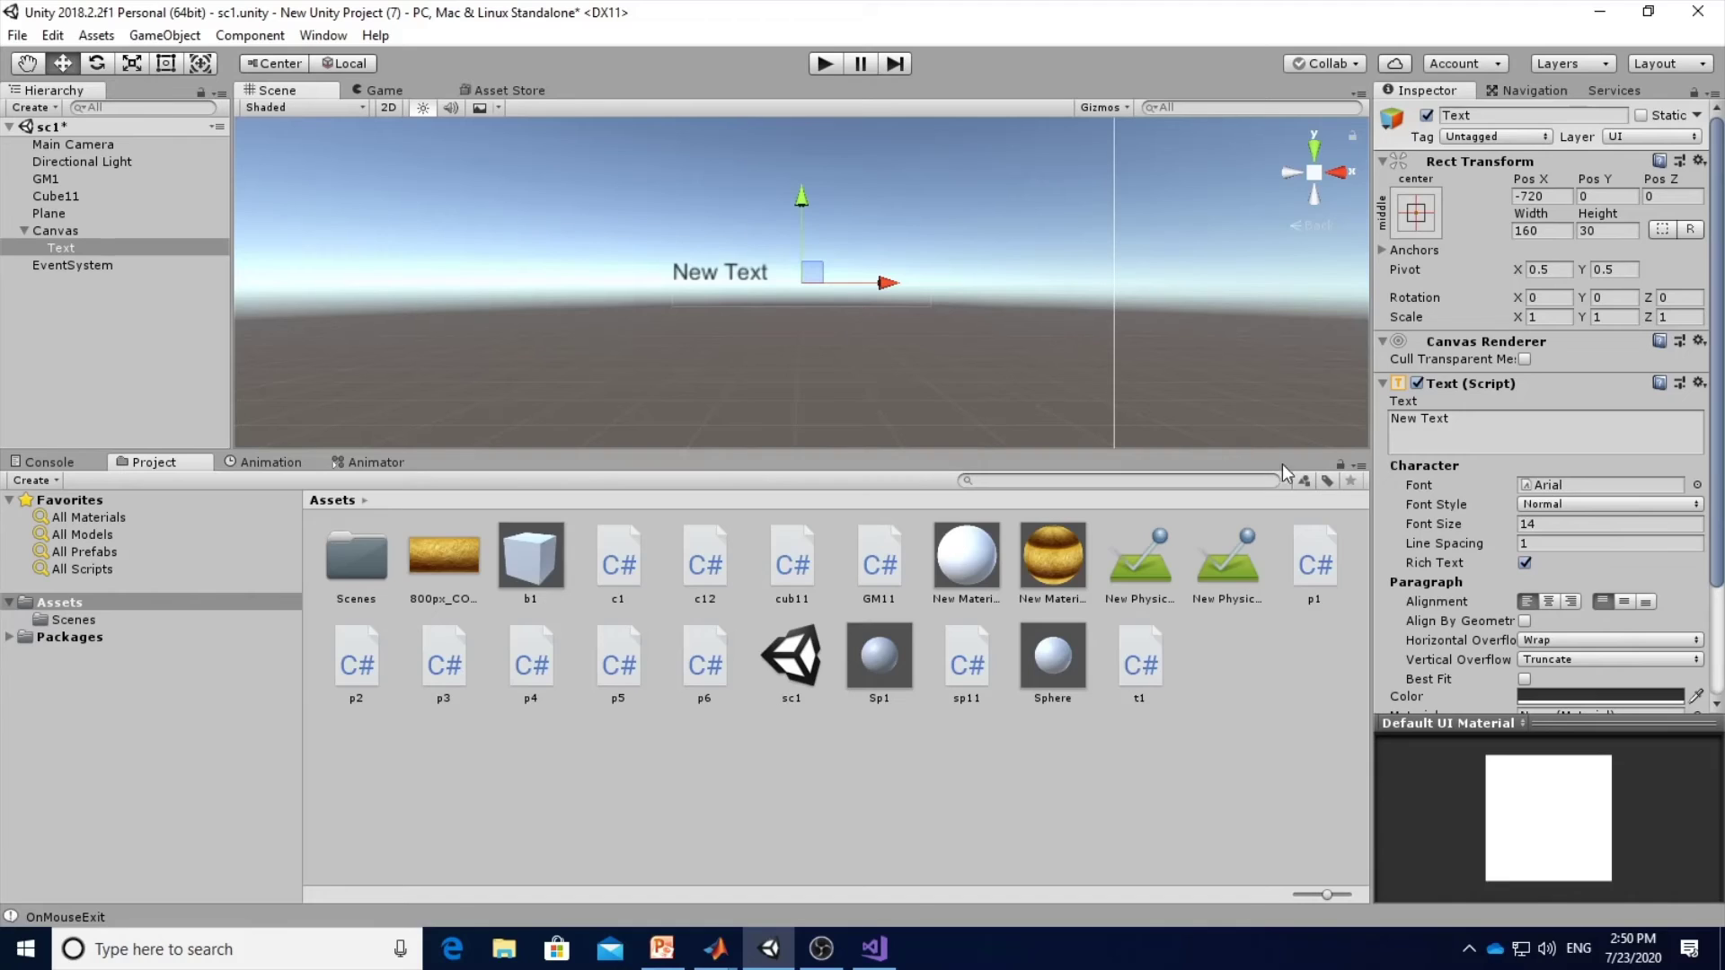
{"action": "left_click", "coordinate": [57, 177]}
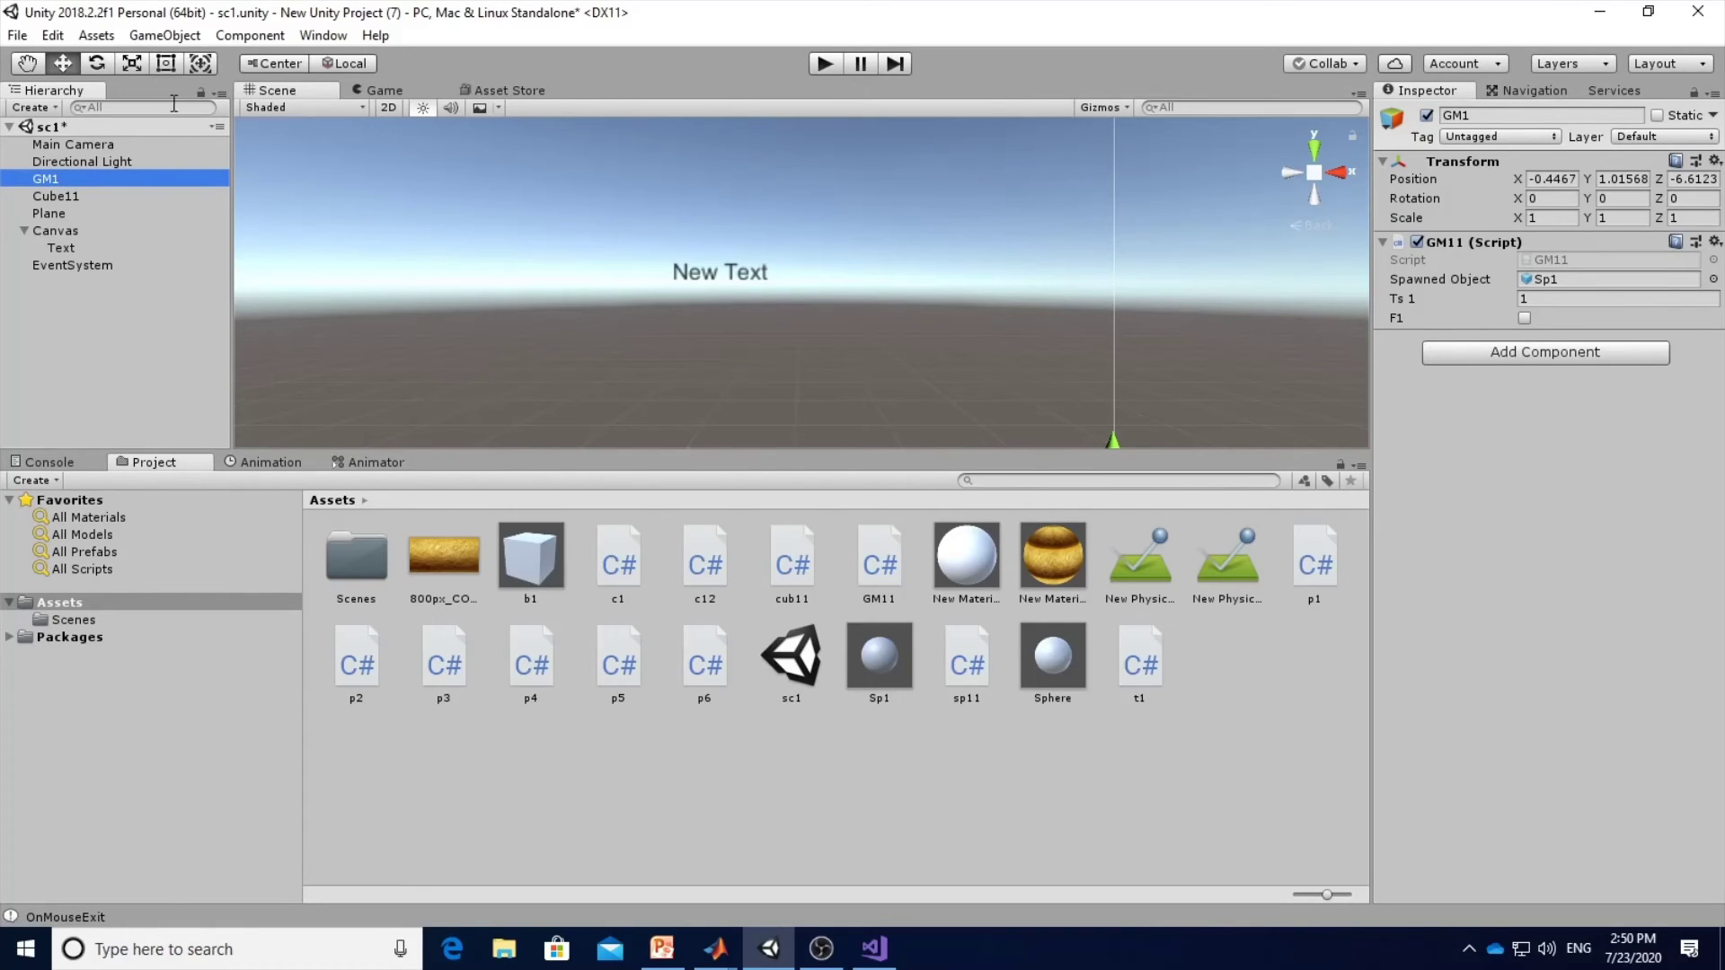
Create an empty game object and rename it GM2.
{"action": "left_click", "coordinate": [164, 35]}
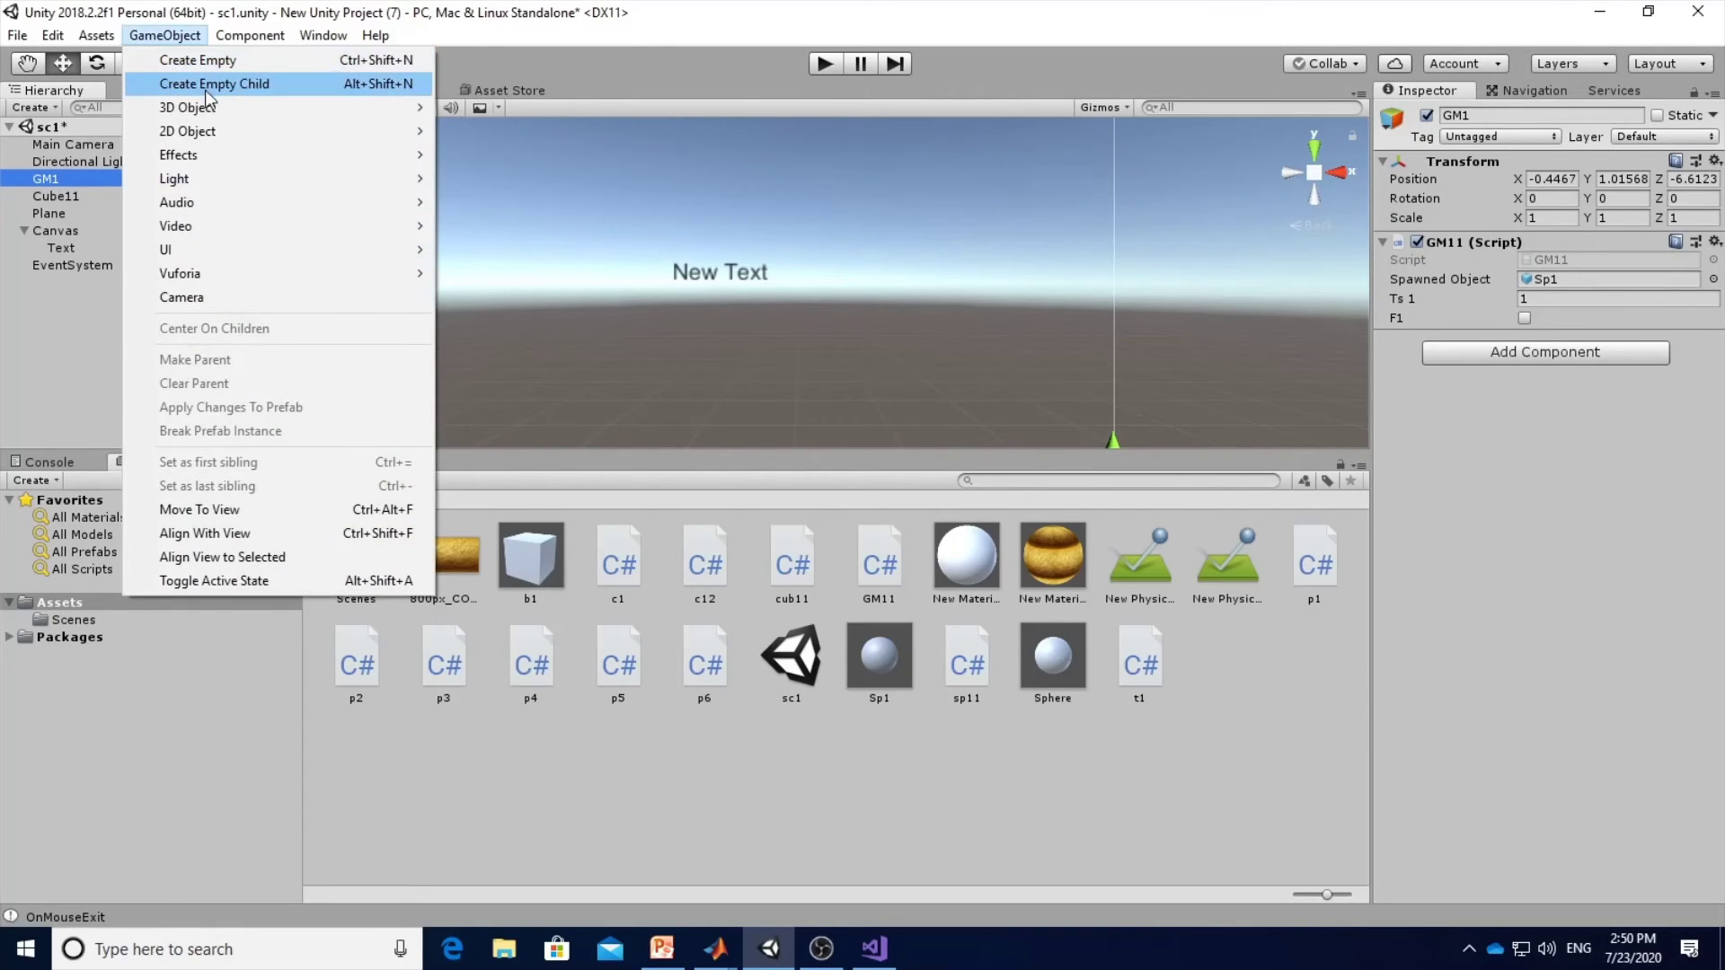
{"action": "left_click", "coordinate": [203, 60]}
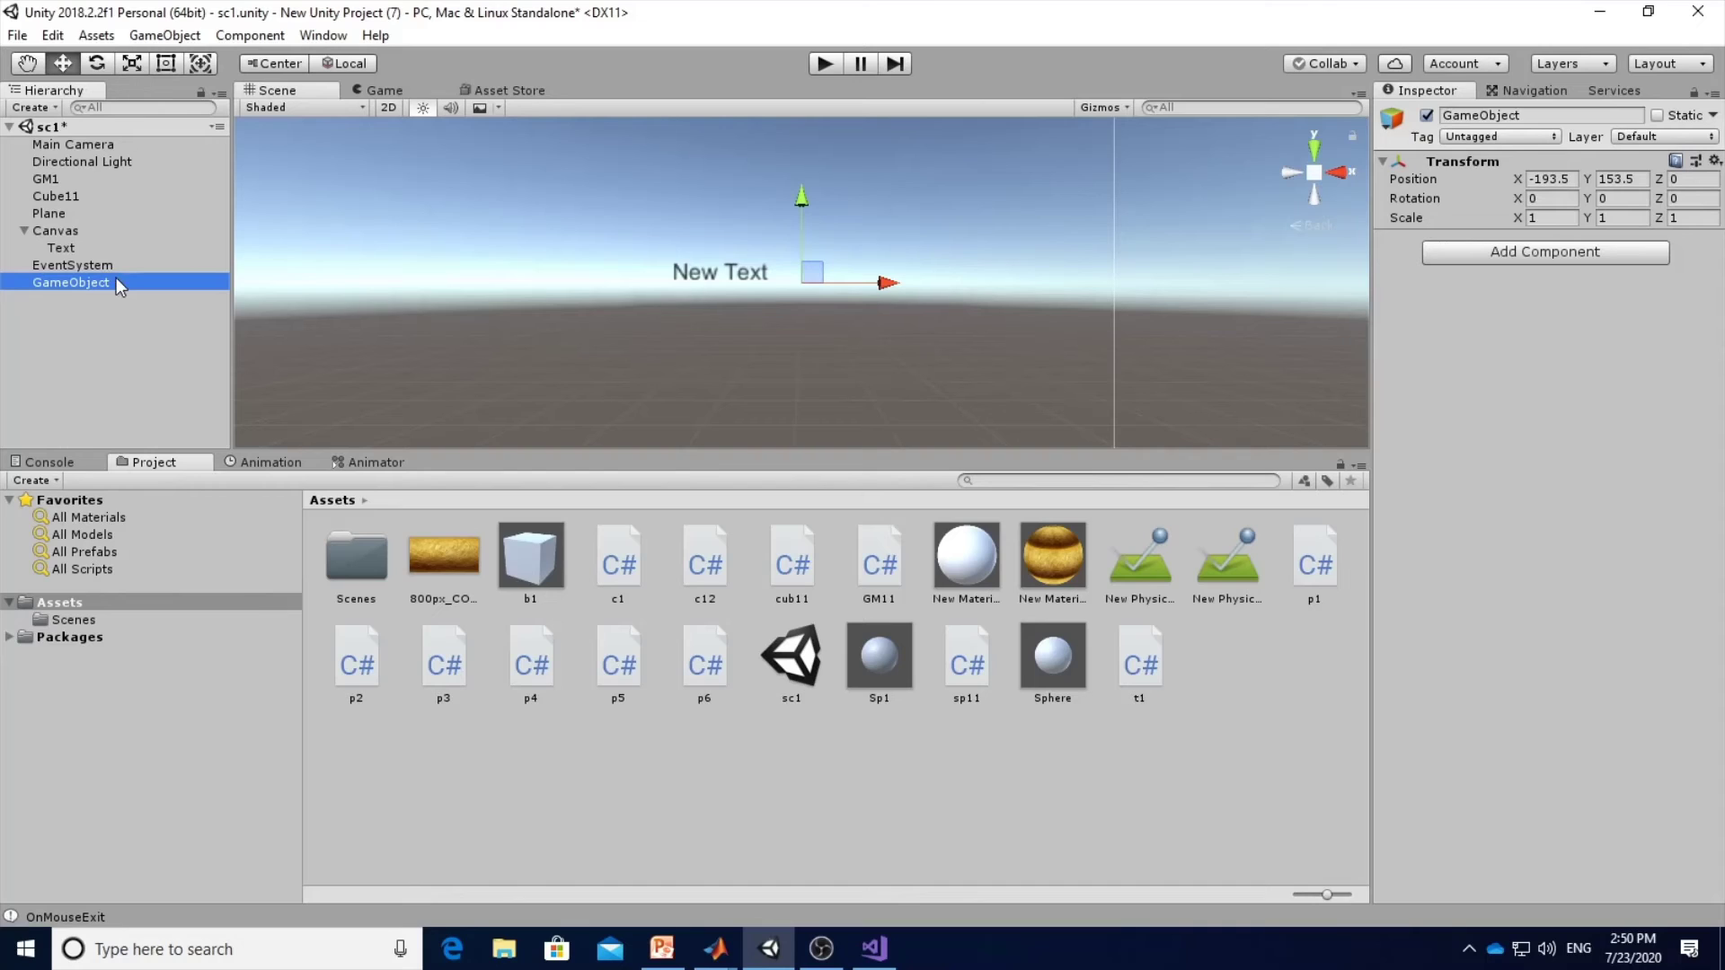
{"action": "left_click", "coordinate": [1488, 117]}
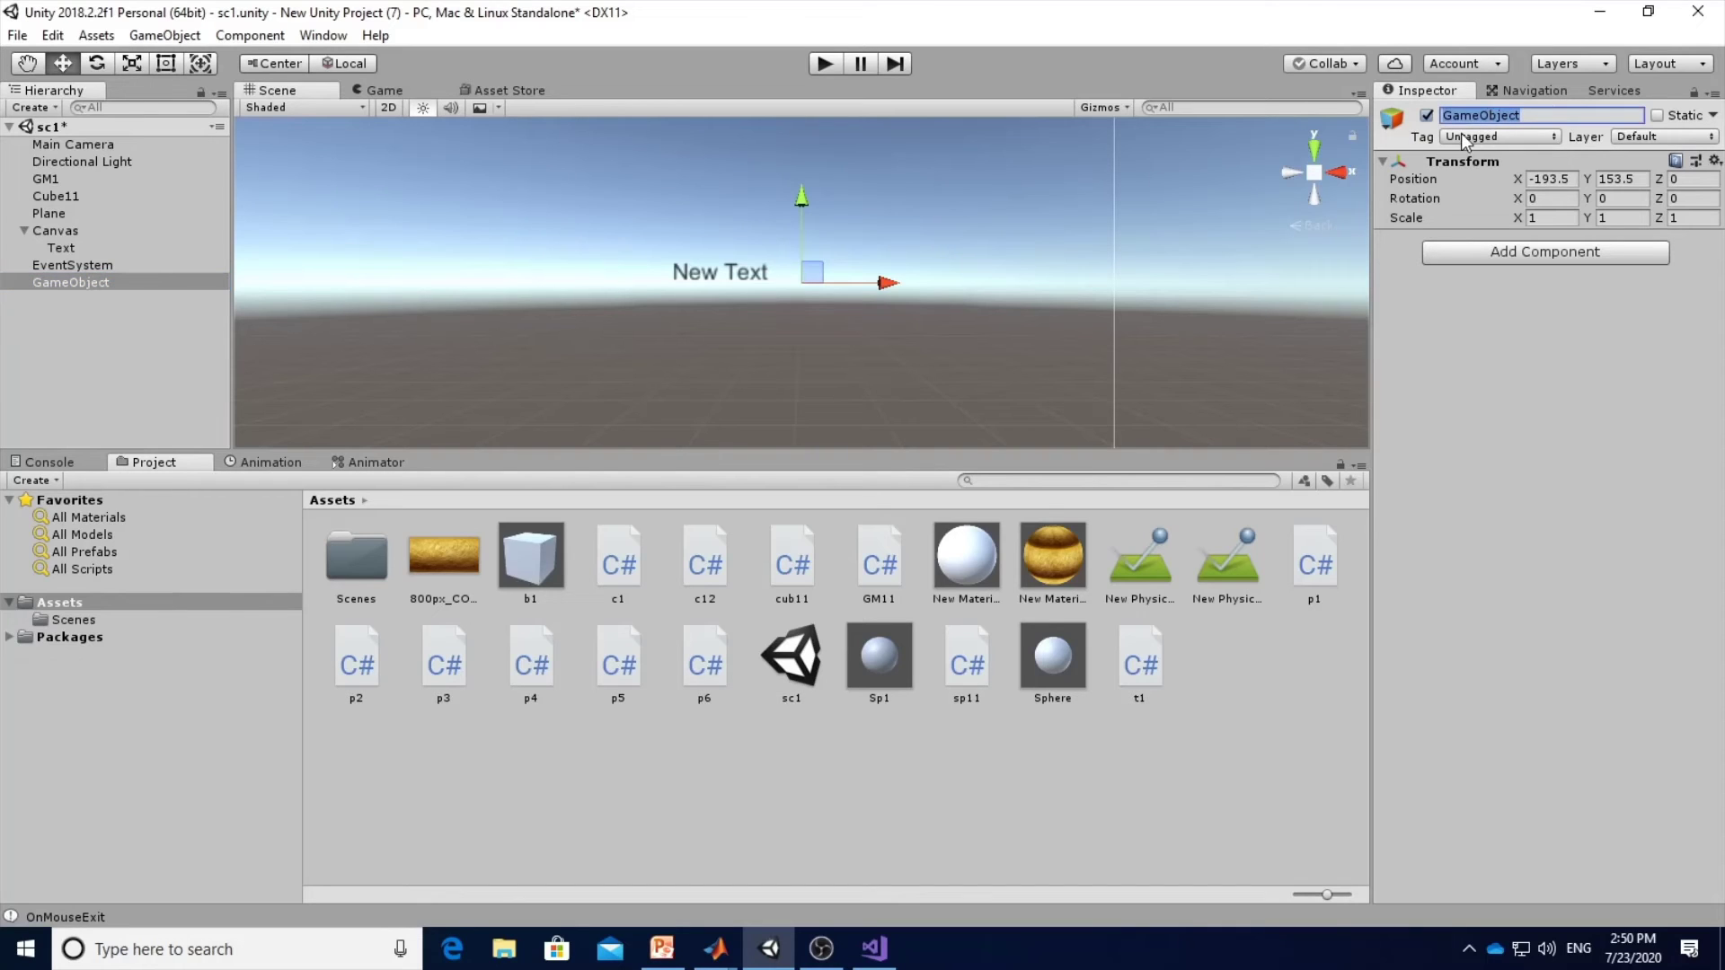
{"action": "type", "text": "GM2"}
{"action": "key", "text": "Return"}
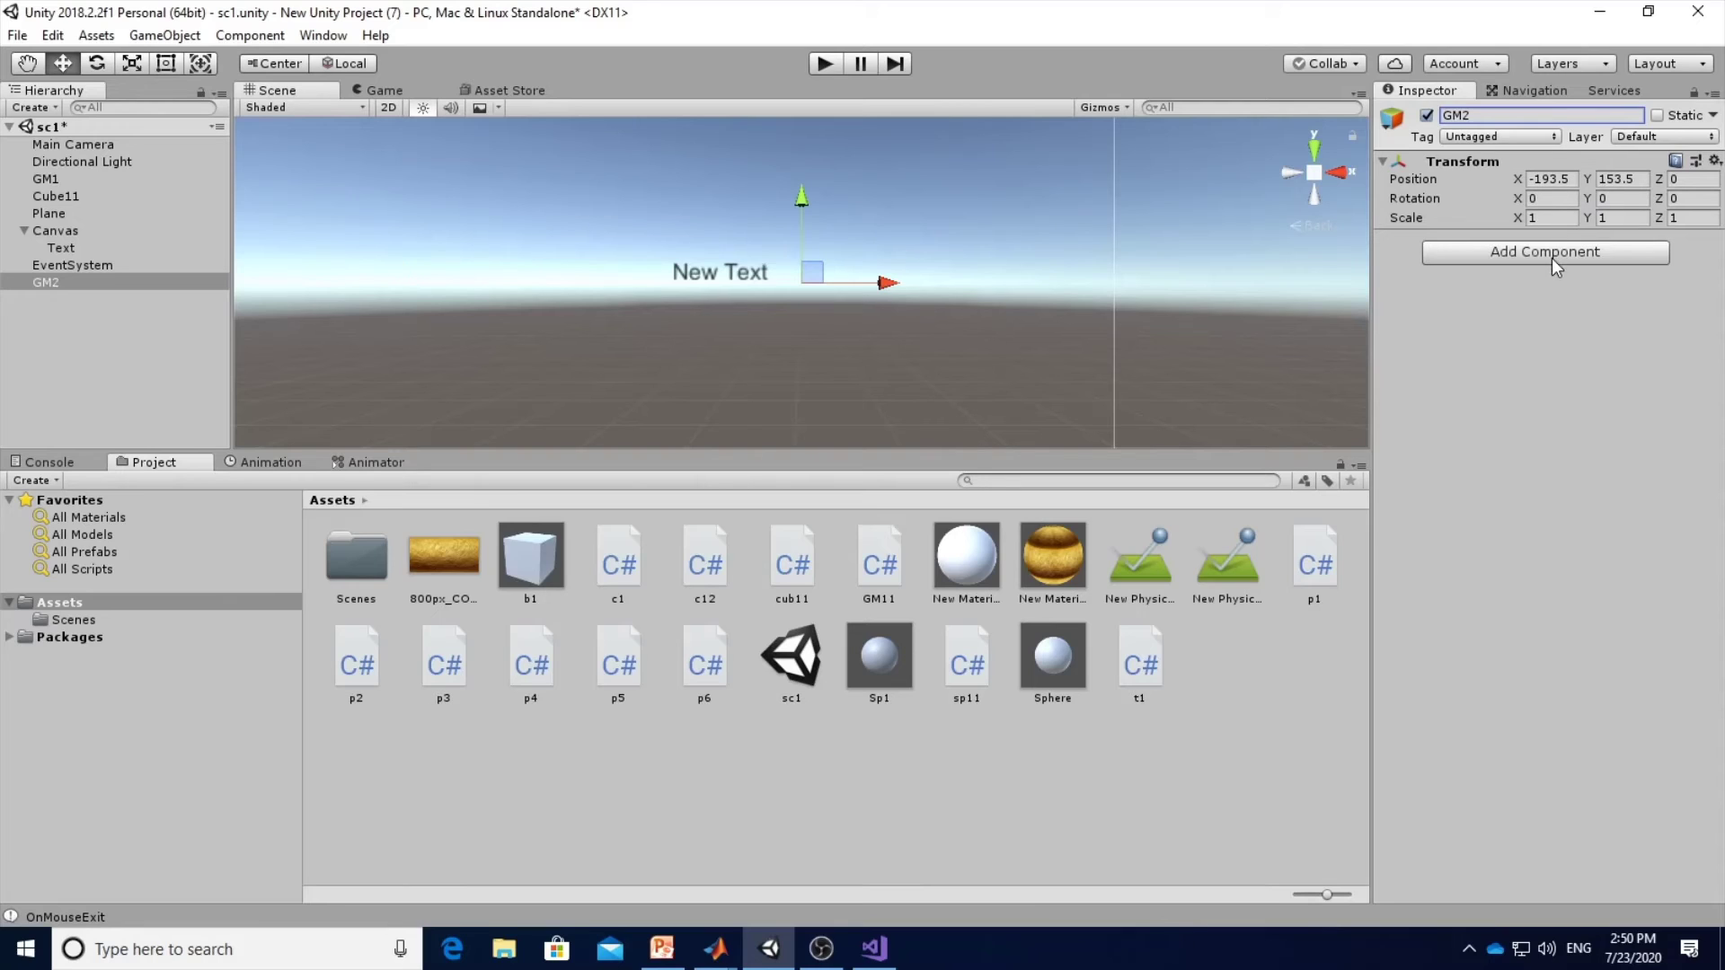
Add a new script component named GM22 to GM2 and select its asset.
{"action": "left_click", "coordinate": [1559, 253]}
{"action": "left_click_drag", "start_coordinate": [1658, 373], "coordinate": [1653, 526]}
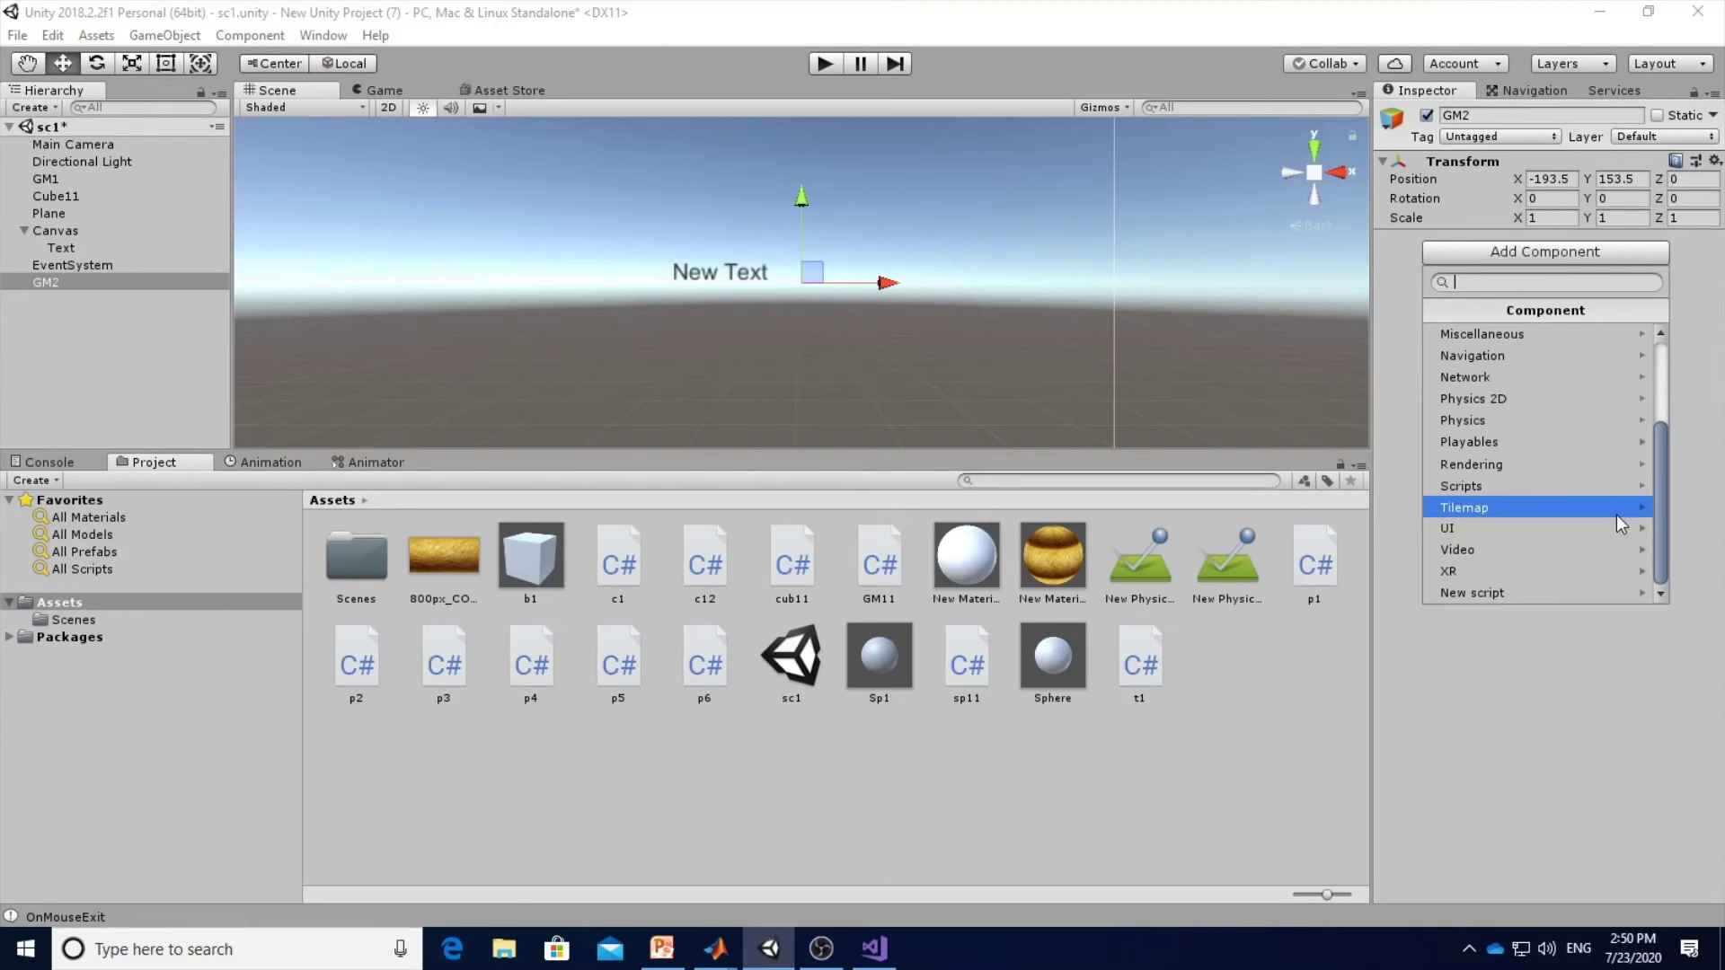
{"action": "left_click", "coordinate": [1501, 593]}
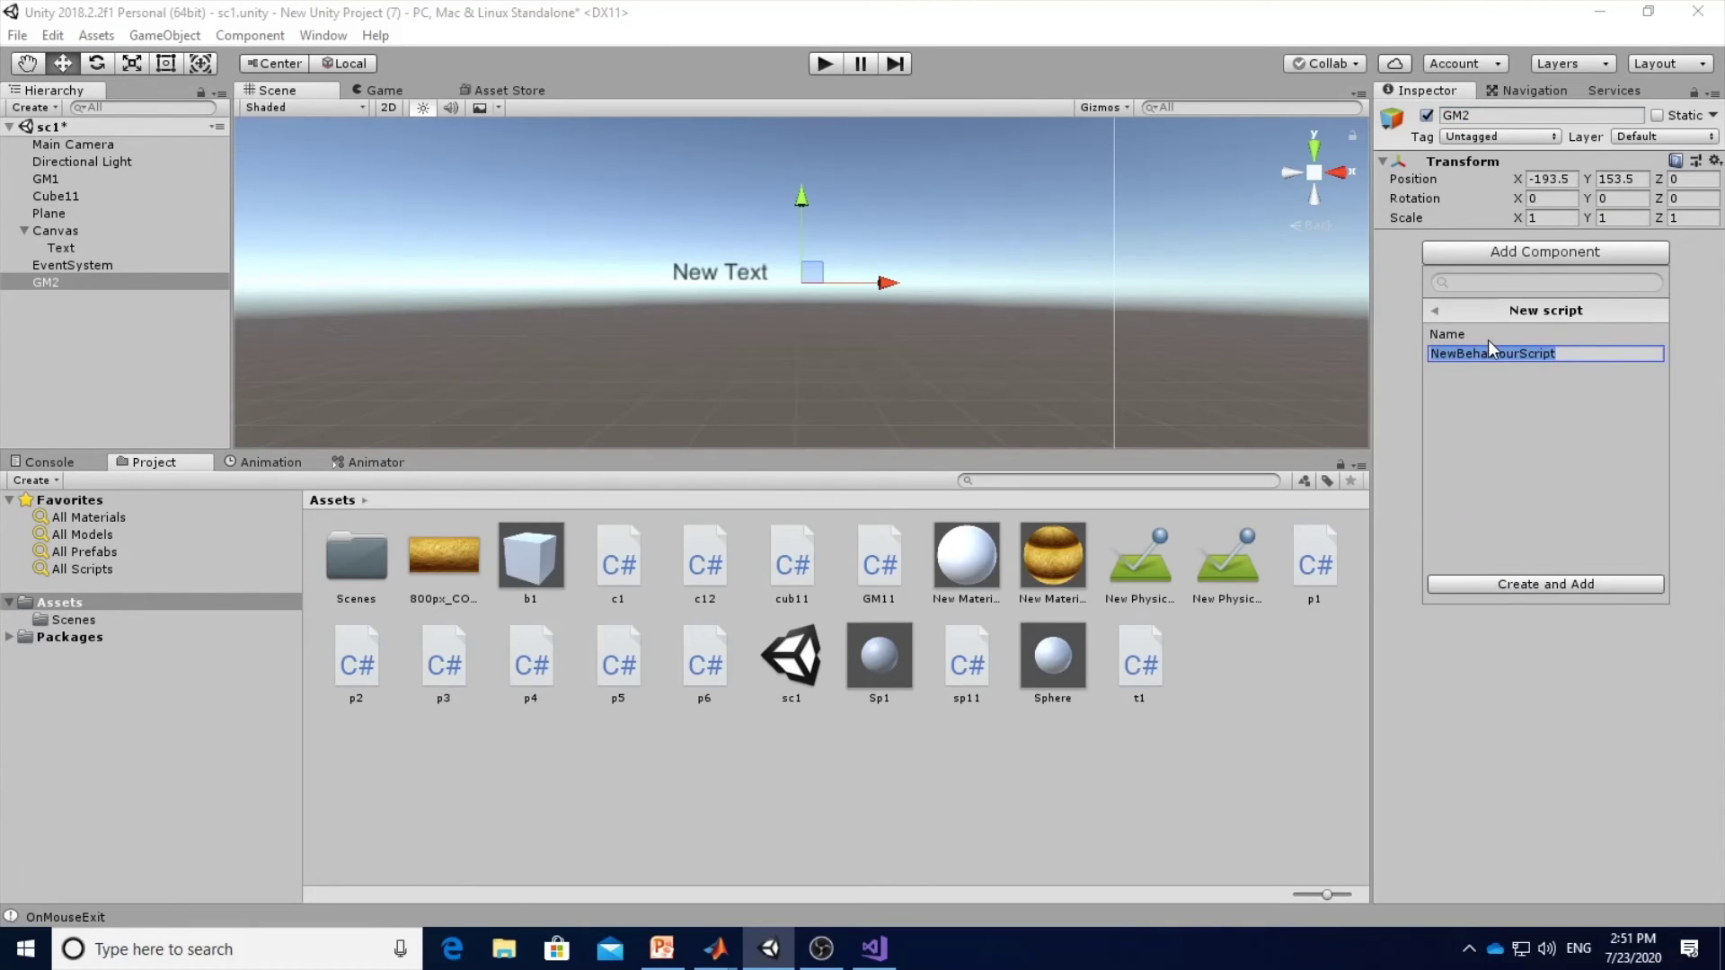
{"action": "type", "text": "GM22"}
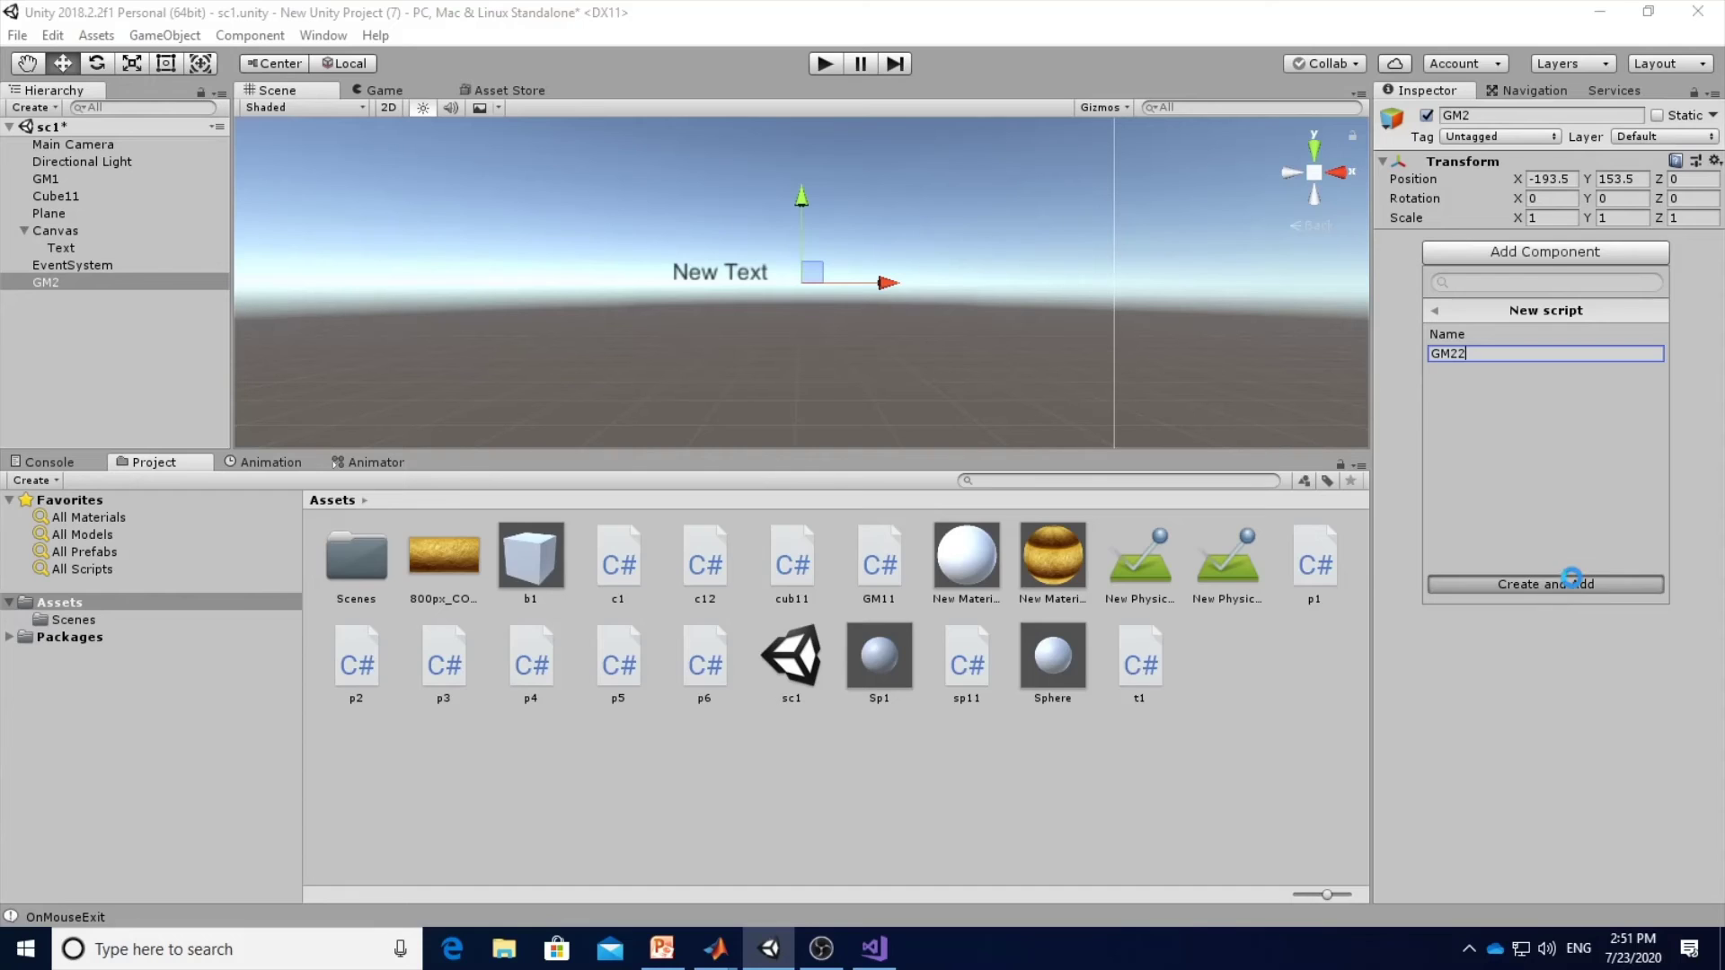
{"action": "left_click", "coordinate": [1491, 582]}
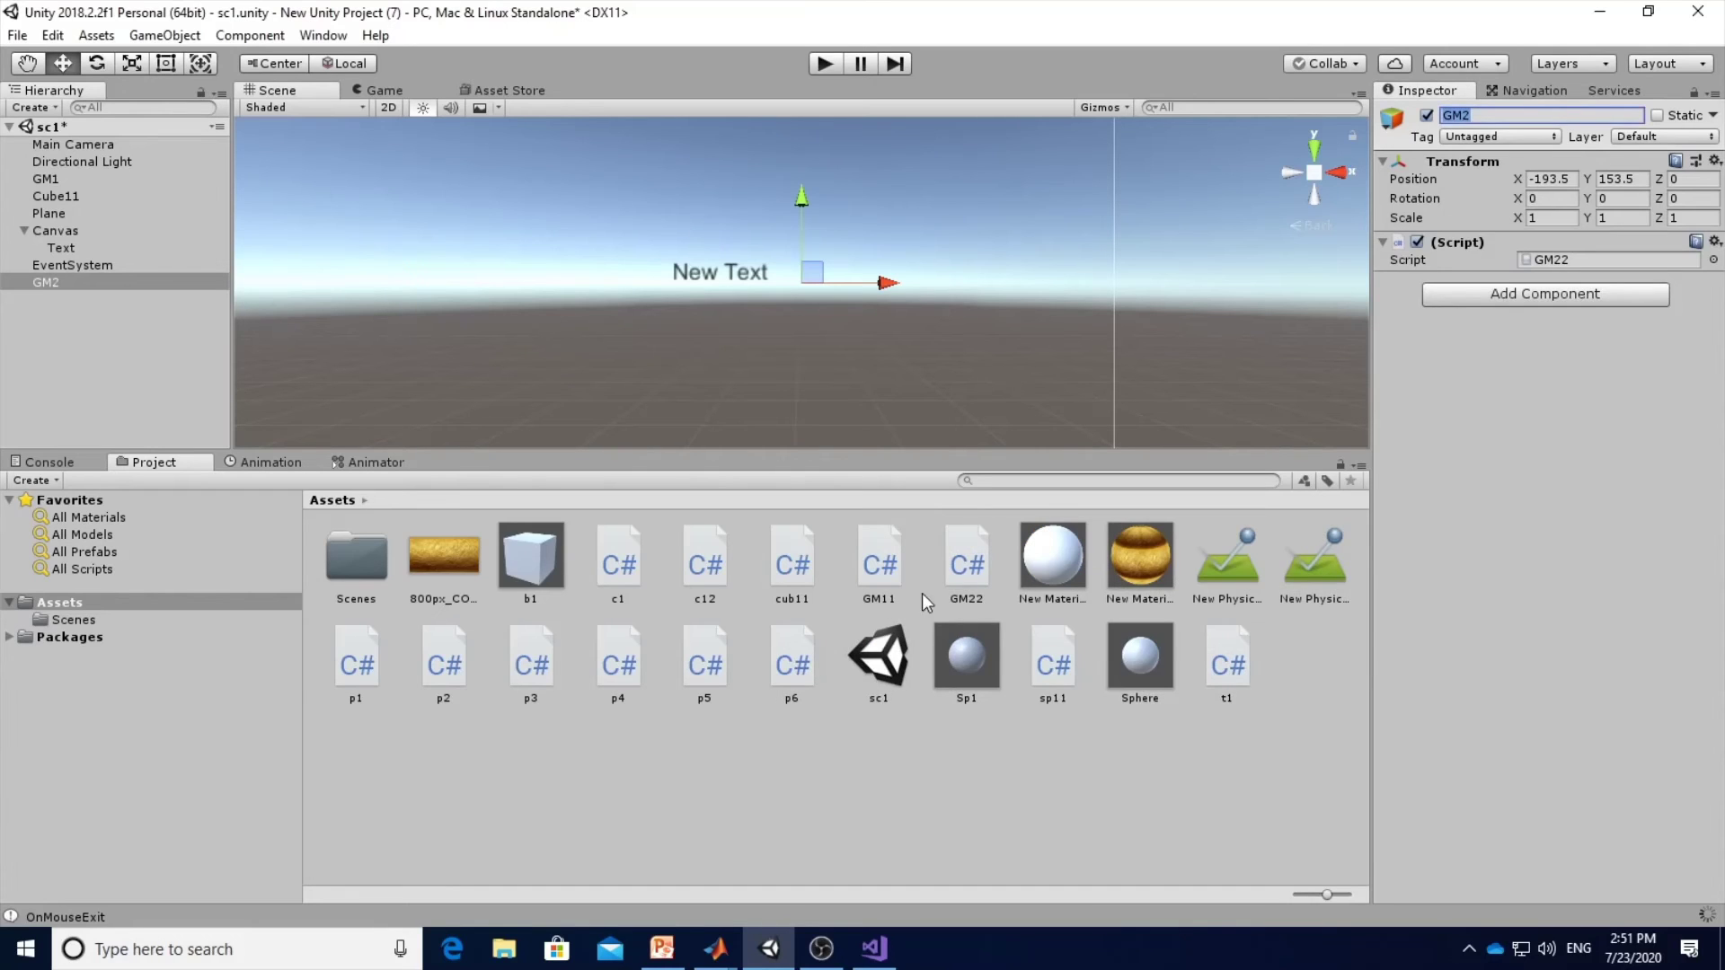
{"action": "left_click", "coordinate": [965, 594]}
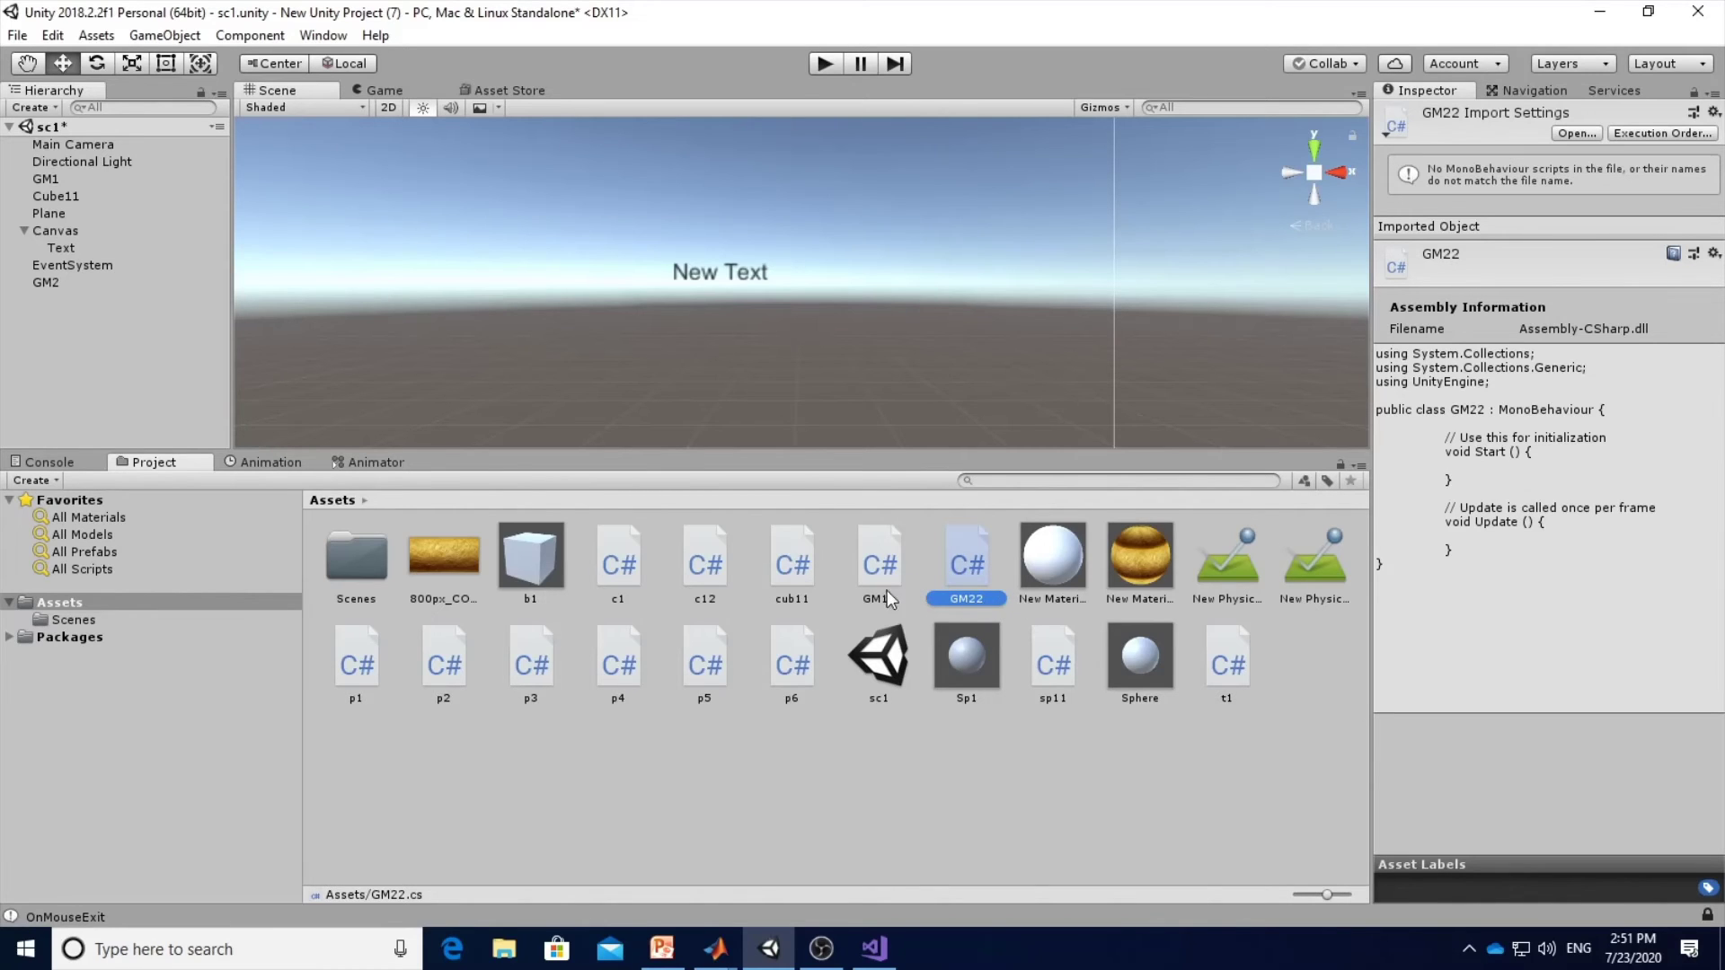
Open GM22 in Visual Studio and paste 'using UnityEngine.UI;' from the slide.
{"action": "double_click", "coordinate": [984, 597]}
{"action": "left_click", "coordinate": [811, 541]}
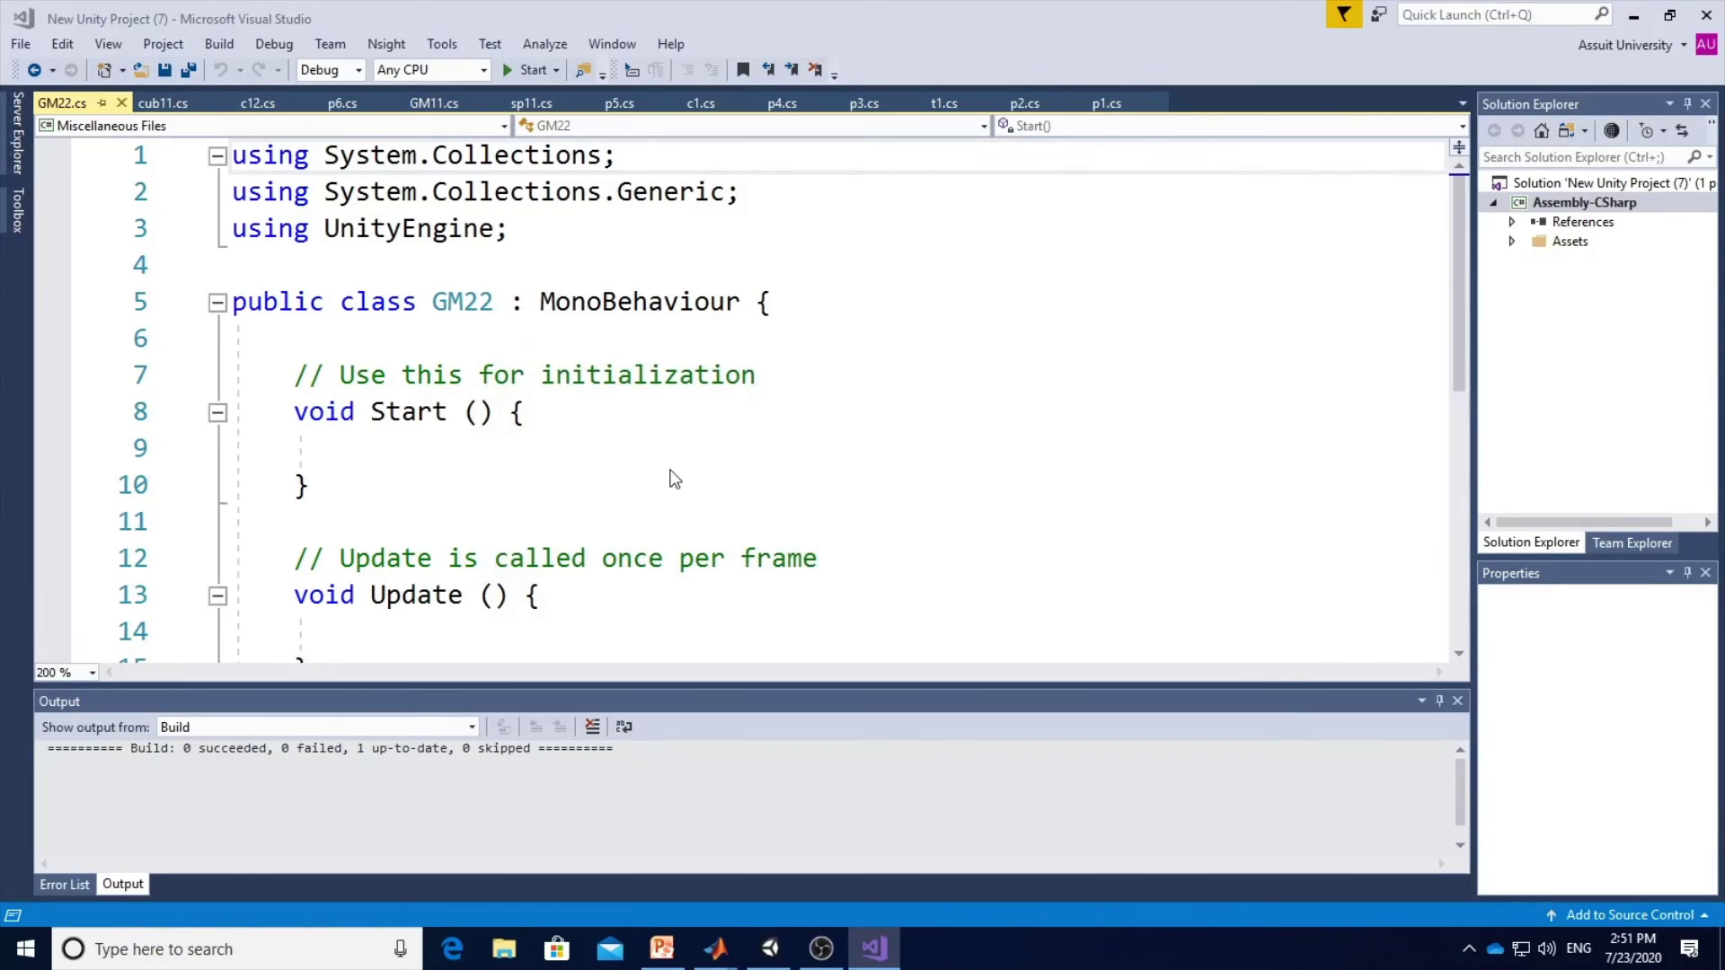
{"action": "left_click", "coordinate": [662, 948]}
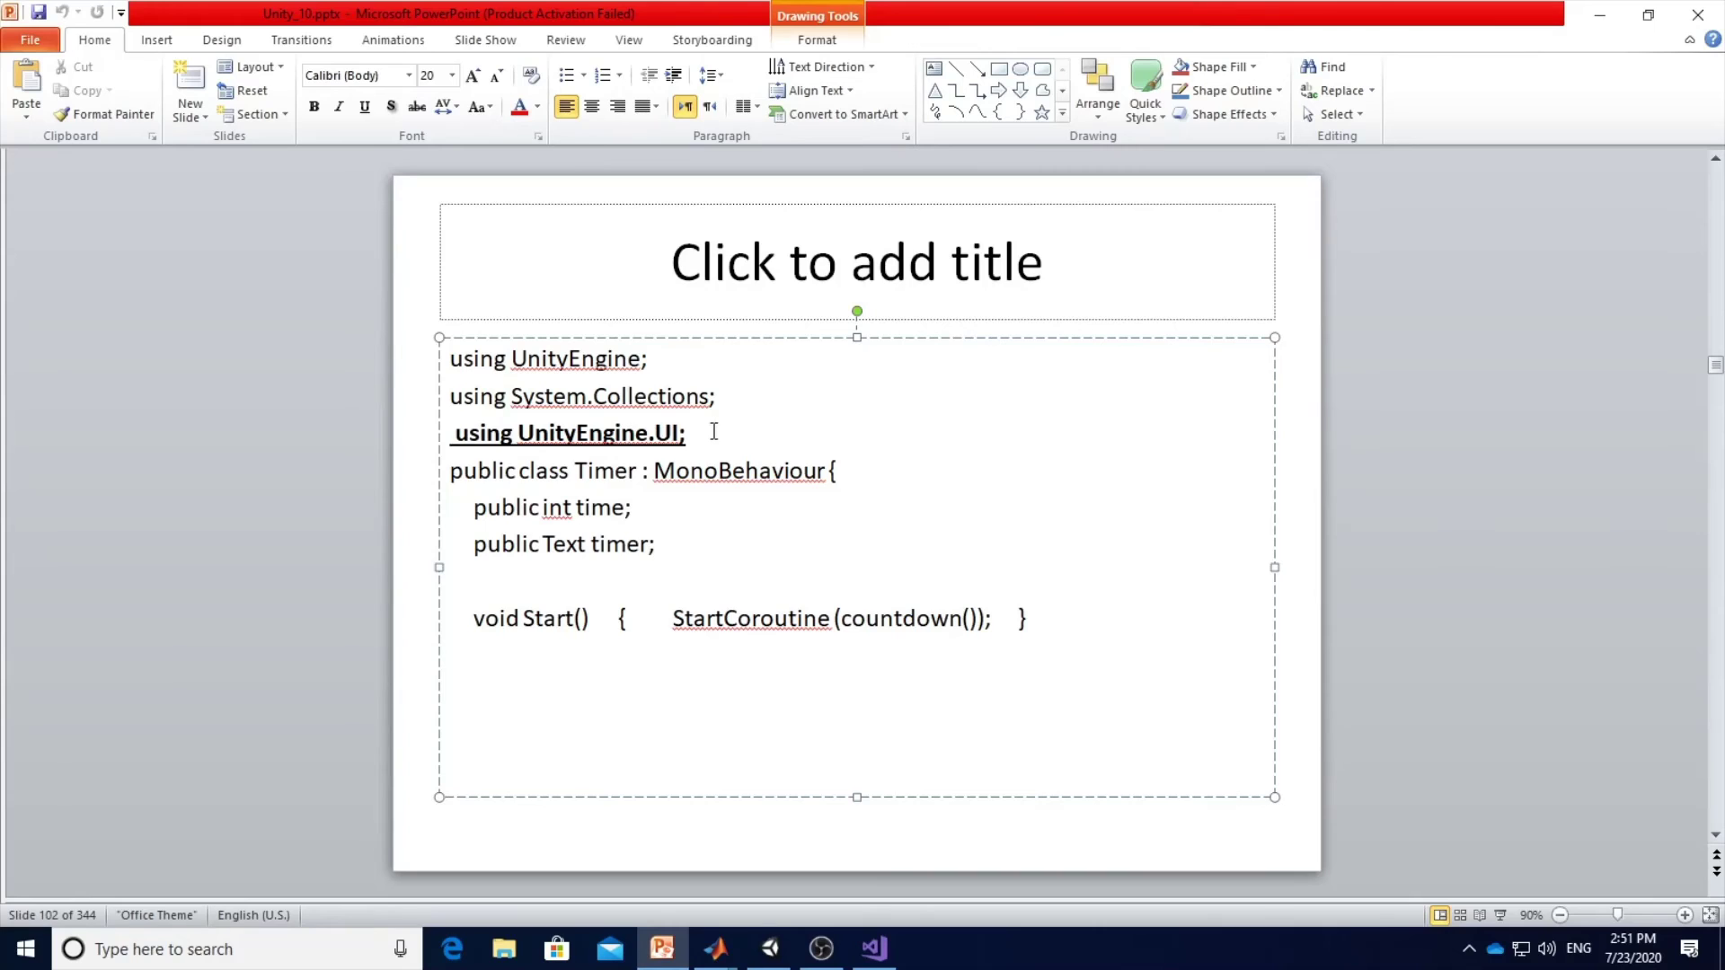
{"action": "left_click_drag", "start_coordinate": [723, 432], "coordinate": [453, 428]}
{"action": "key", "text": "ctrl+c"}
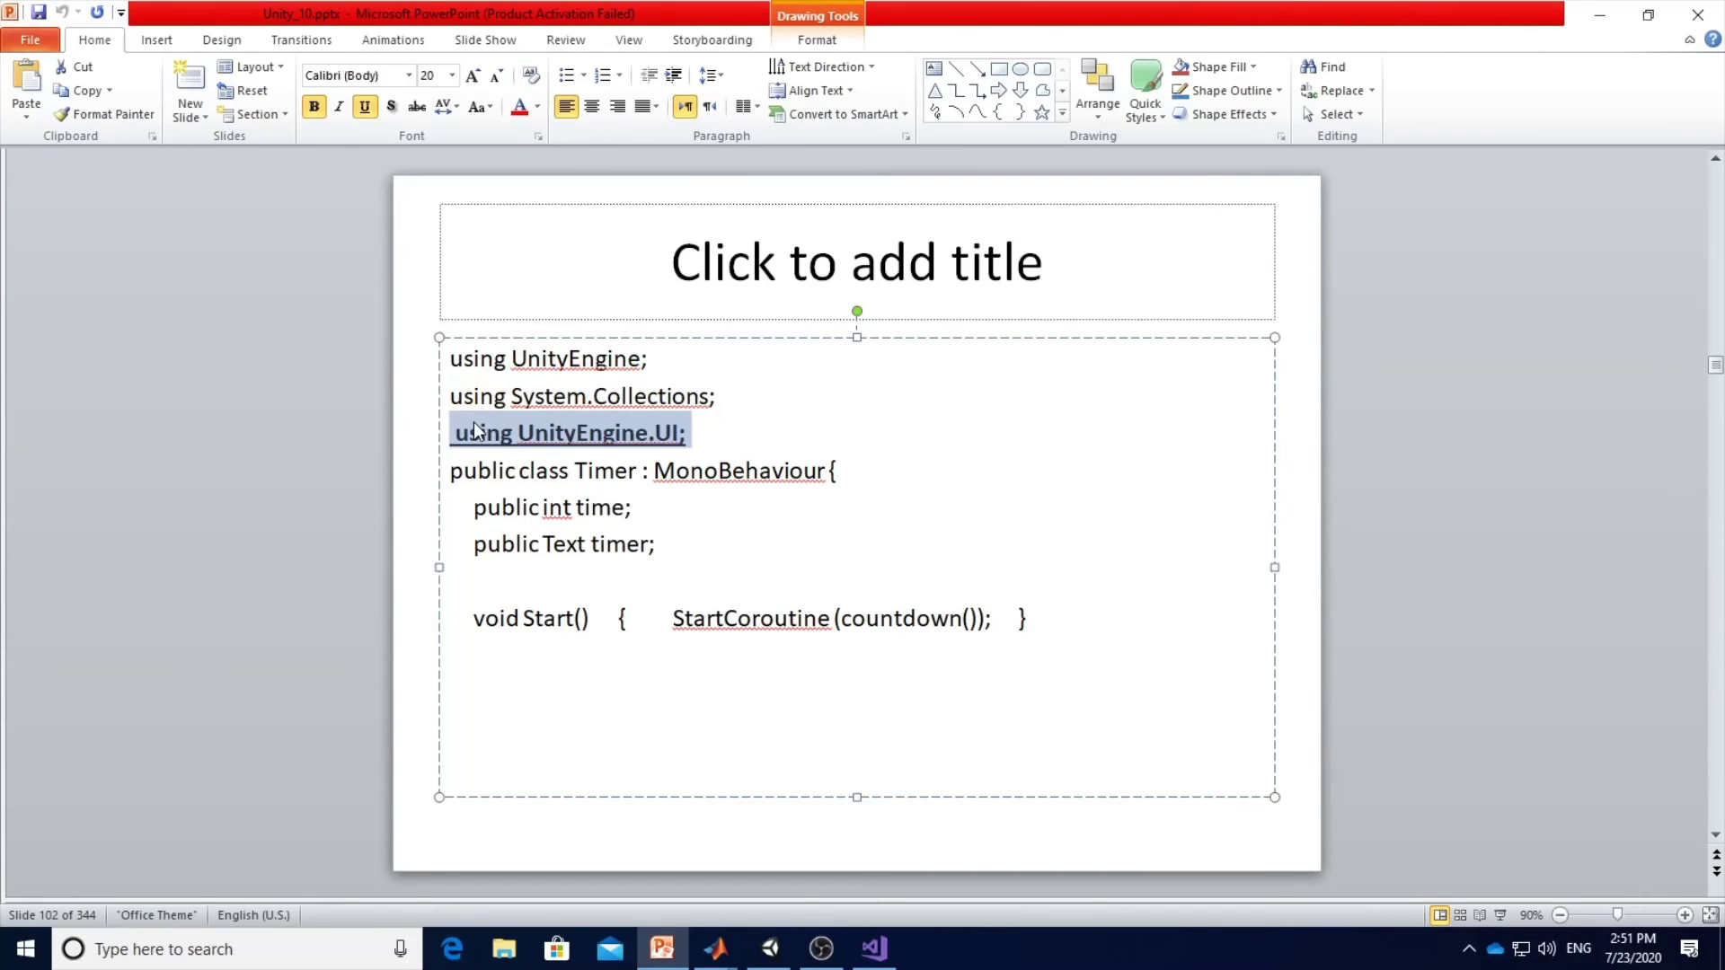
{"action": "key", "text": "alt+Tab"}
{"action": "left_click", "coordinate": [396, 268]}
{"action": "key", "text": "ctrl+v"}
Copy the 'public int time' and 'public Text timer' declarations from the slide into GM22.
{"action": "key", "text": "alt+Tab"}
{"action": "left_click_drag", "start_coordinate": [460, 508], "coordinate": [680, 557]}
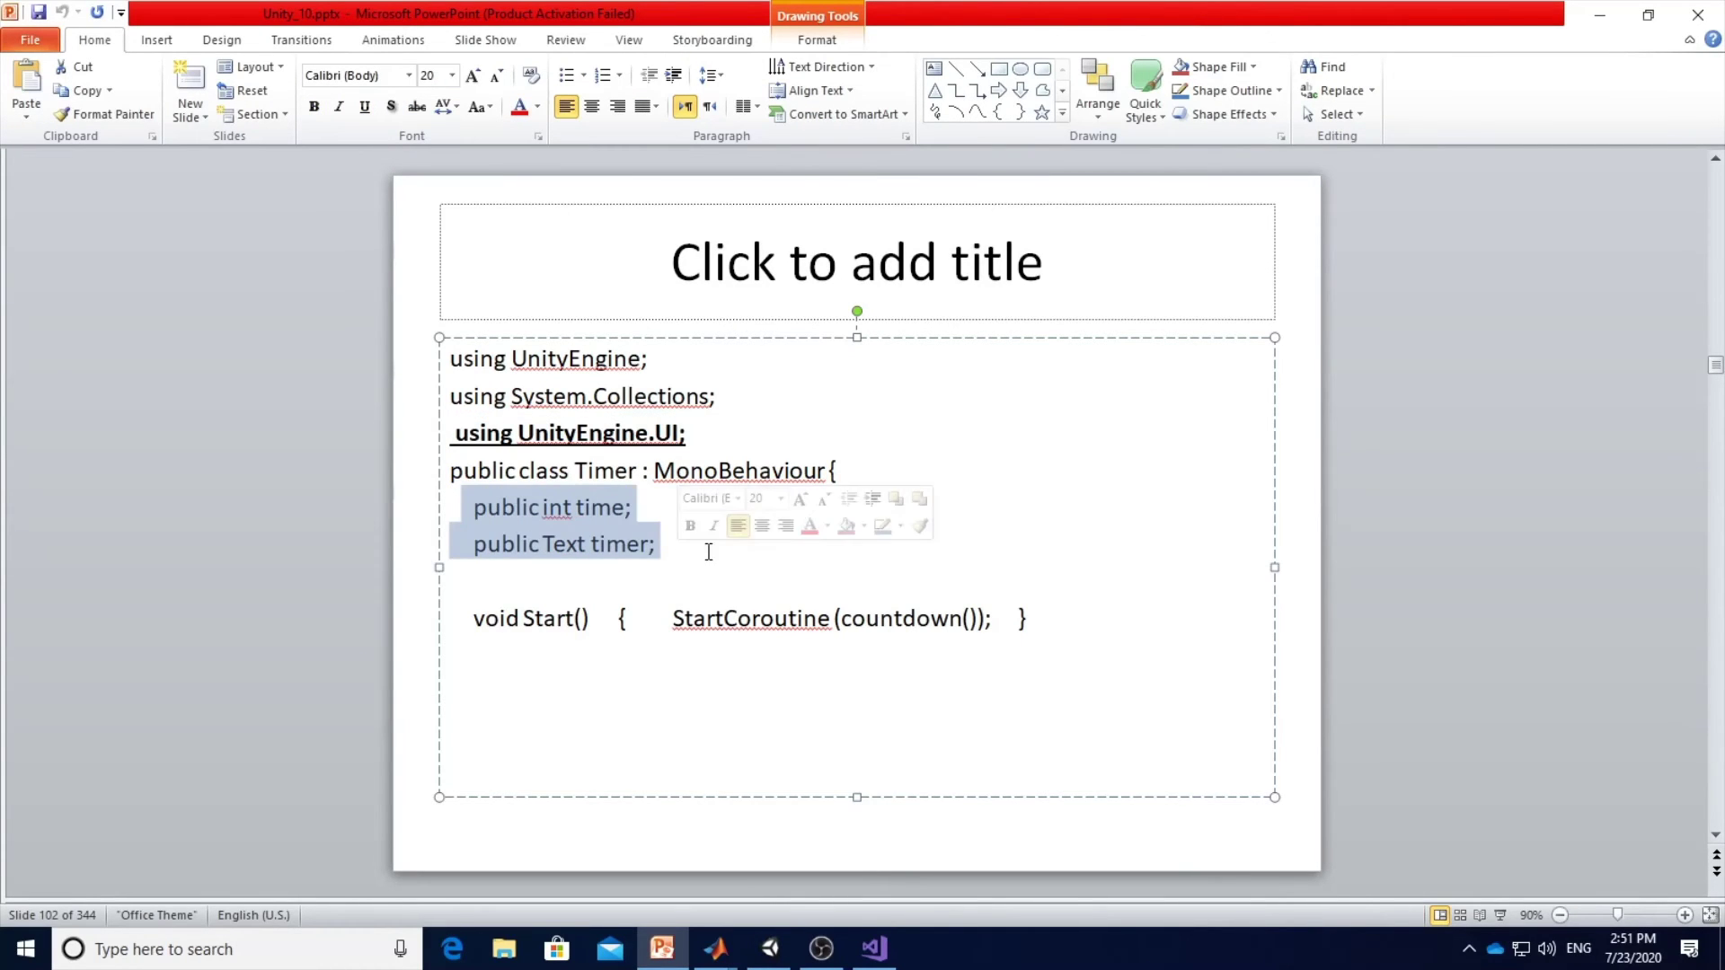
{"action": "key", "text": "ctrl+c"}
{"action": "key", "text": "alt+Tab"}
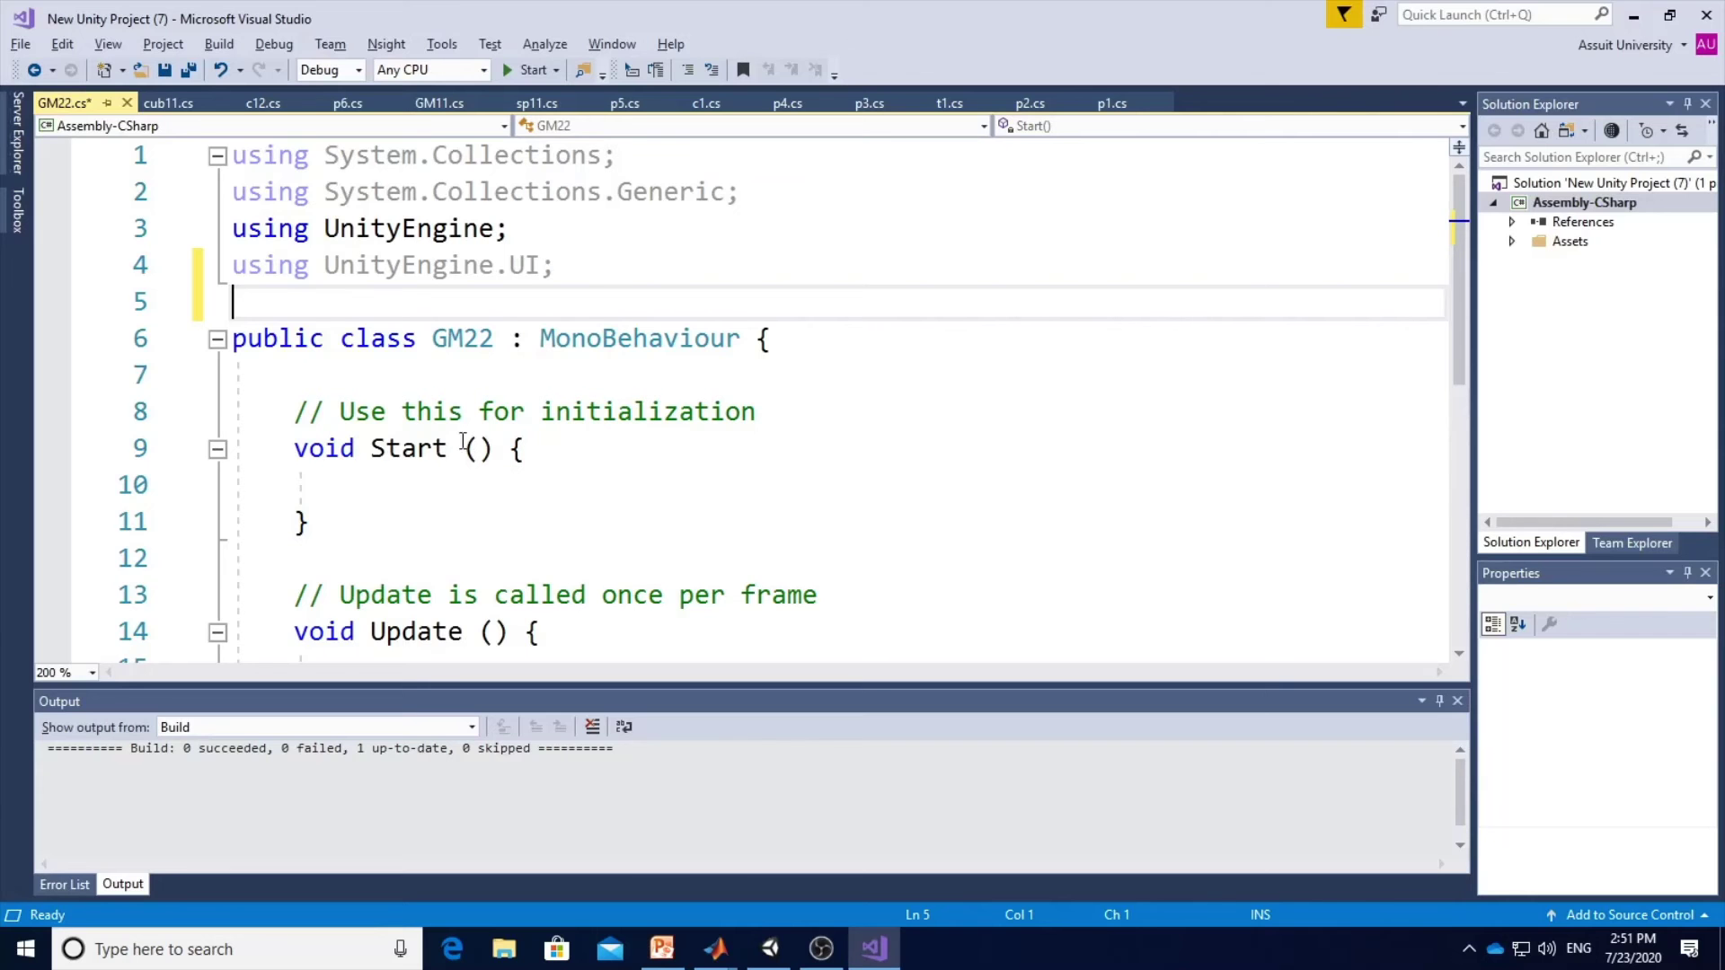
{"action": "left_click", "coordinate": [615, 377]}
{"action": "key", "text": "ctrl+v"}
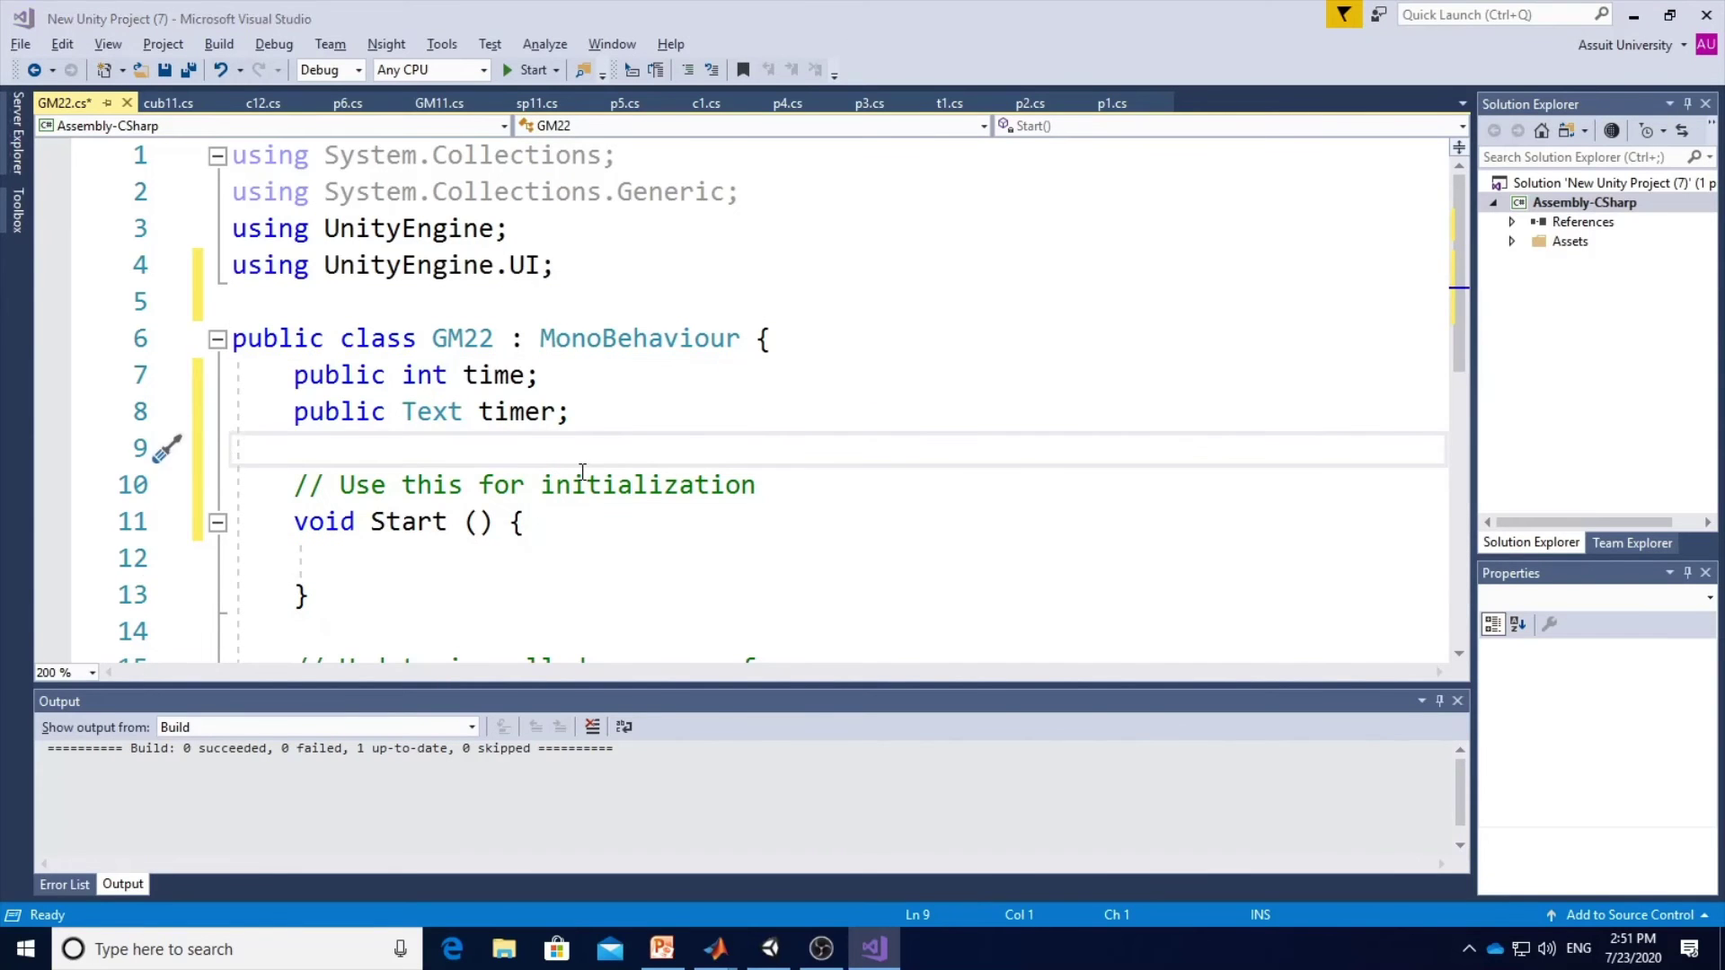
Paste StartCoroutine(countdown()); from the slide into GM22's Start function.
{"action": "key", "text": "alt+Tab"}
{"action": "left_click", "coordinate": [541, 544]}
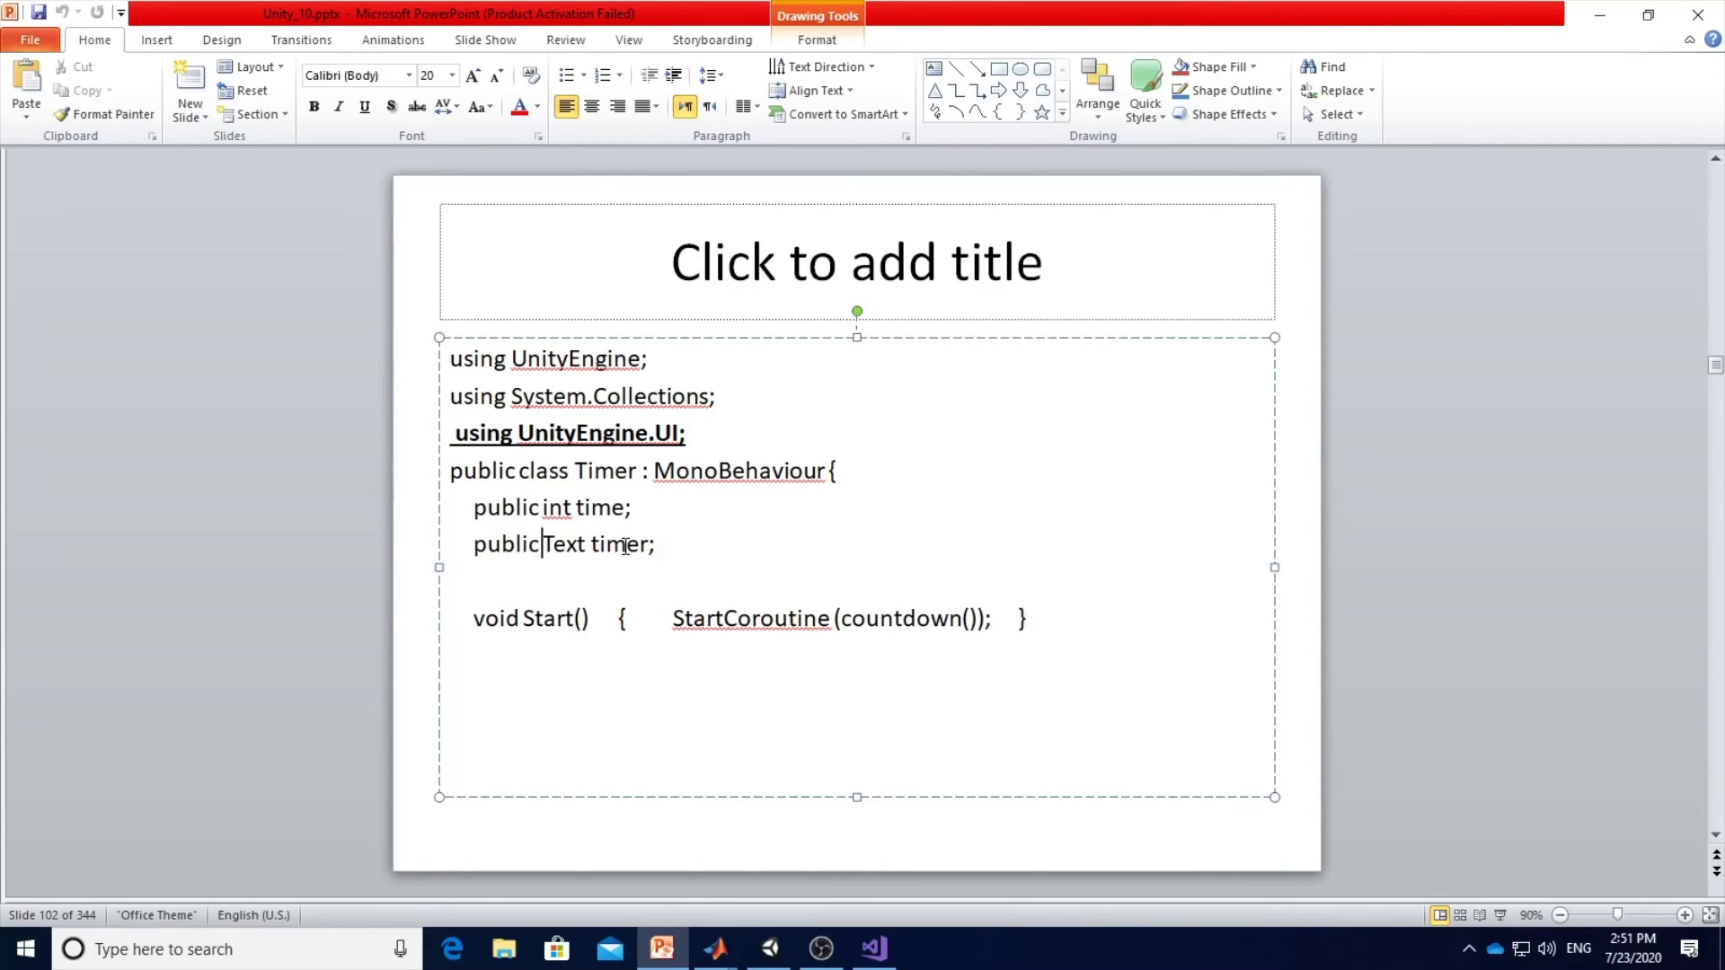
{"action": "left_click_drag", "start_coordinate": [672, 620], "coordinate": [992, 621]}
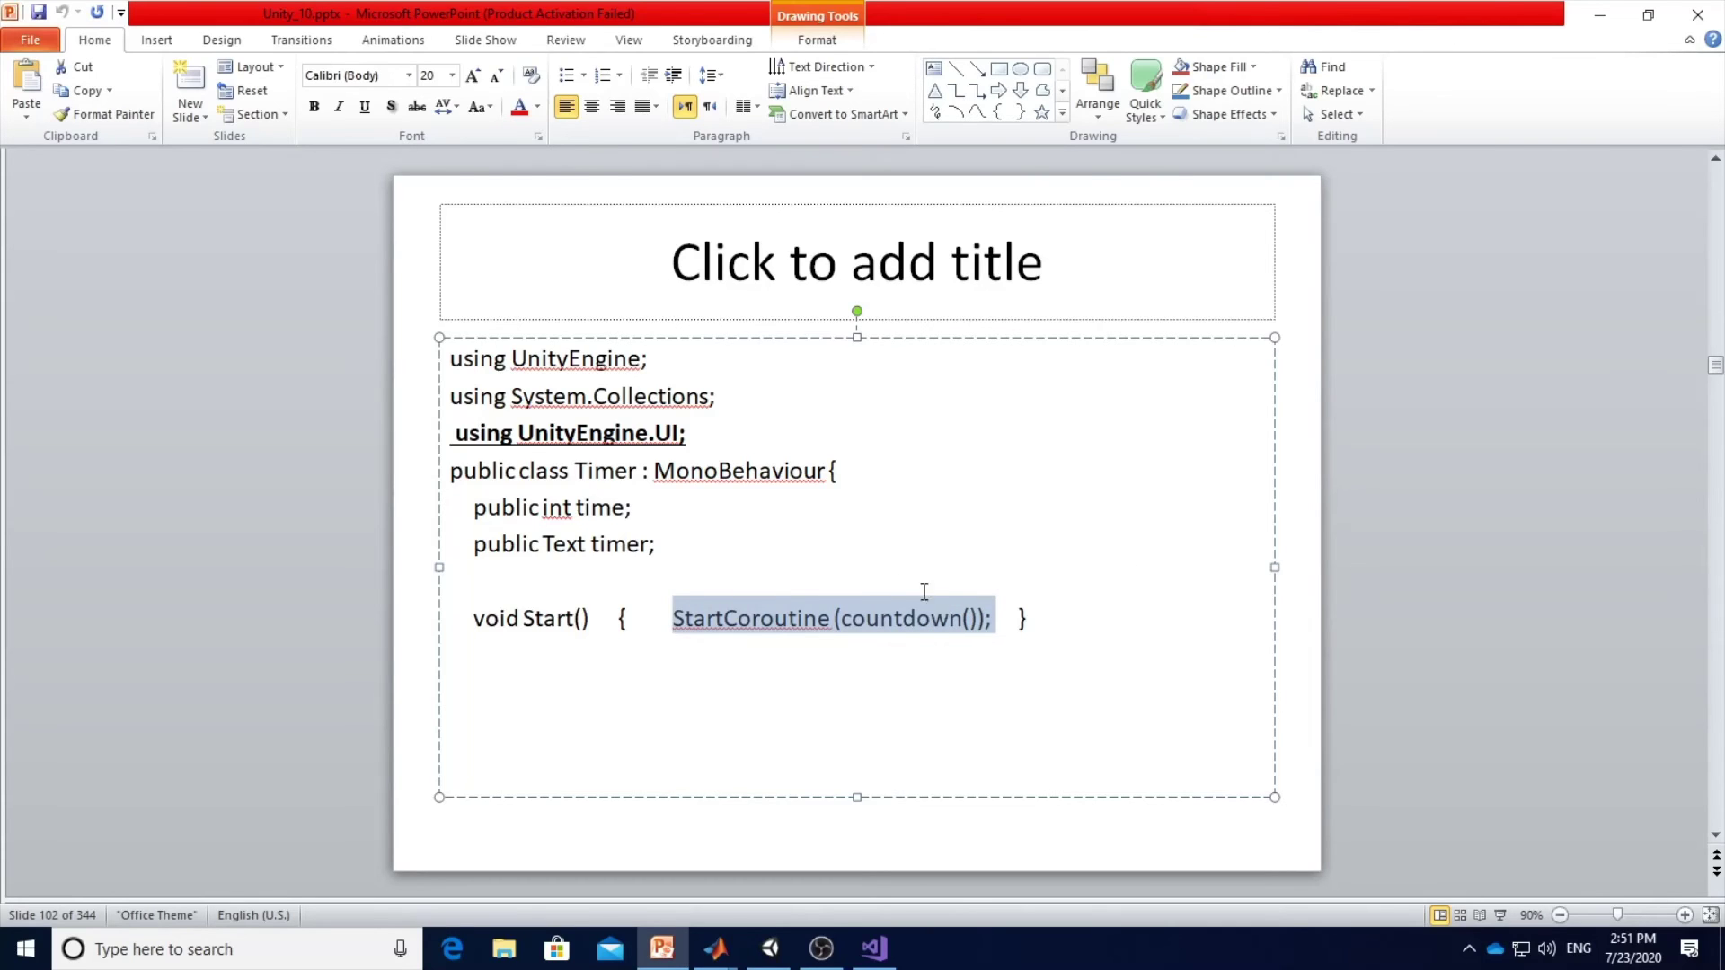
{"action": "key", "text": "alt+Tab"}
{"action": "left_click", "coordinate": [539, 555]}
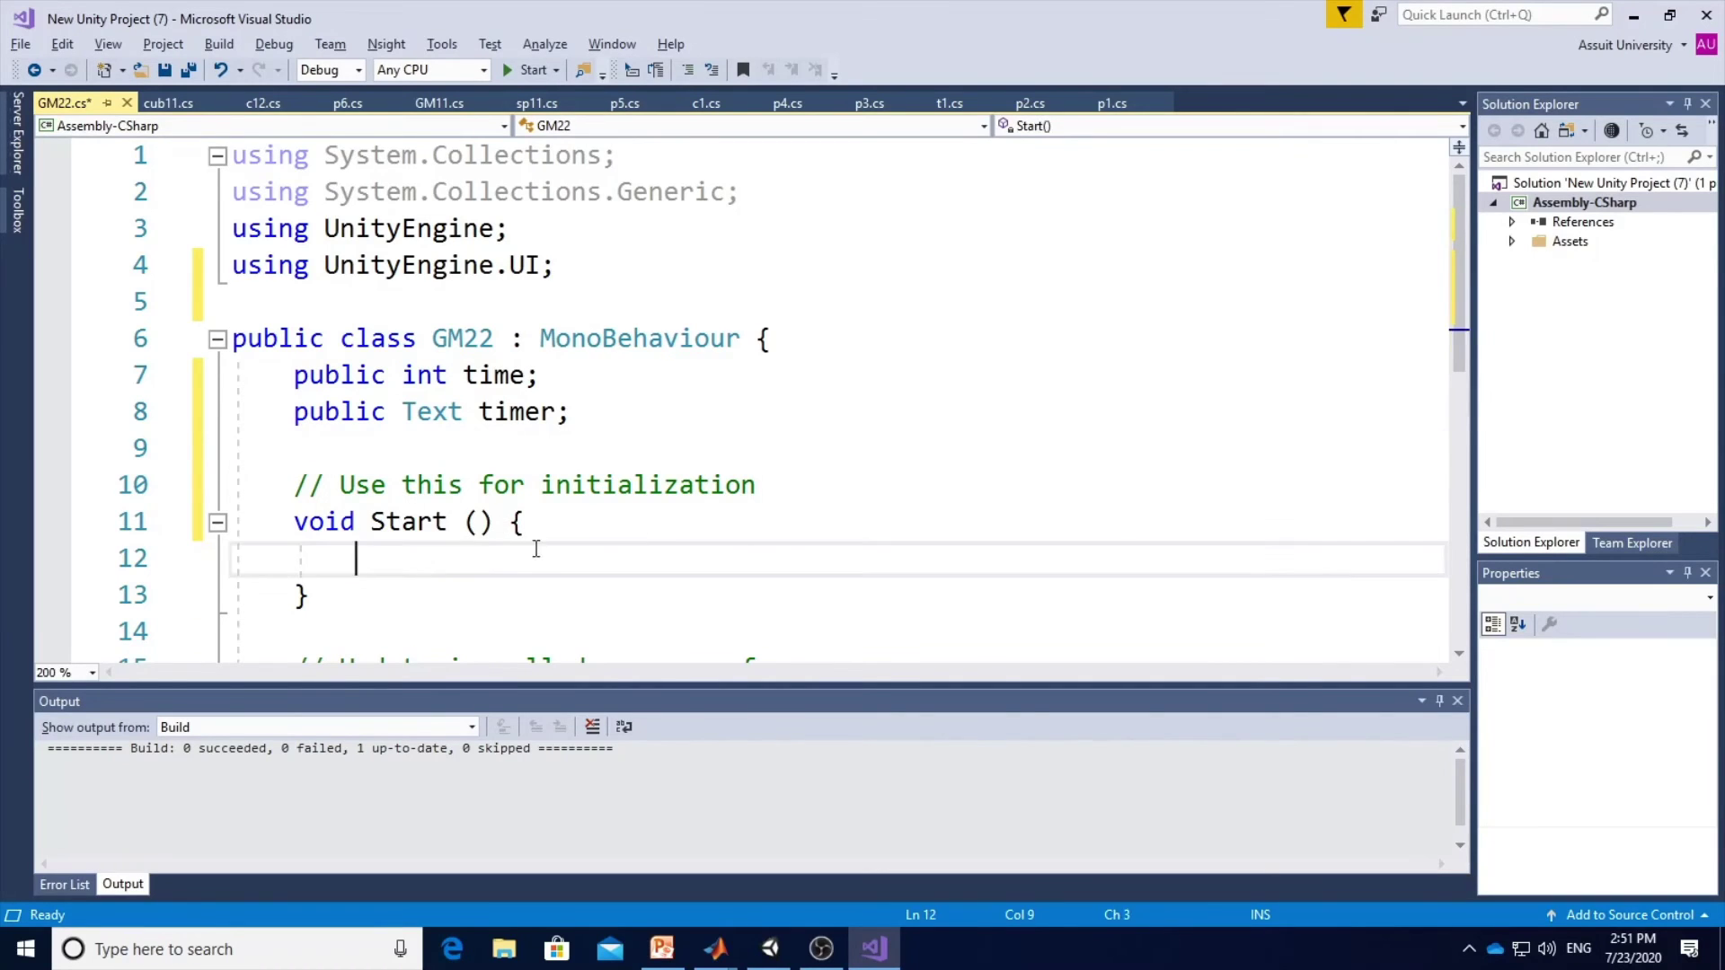
{"action": "key", "text": "ctrl+v"}
{"action": "key", "text": "alt+Tab"}
{"action": "scroll", "coordinate": [771, 566], "scroll_direction": "down", "scroll_amount": 1}
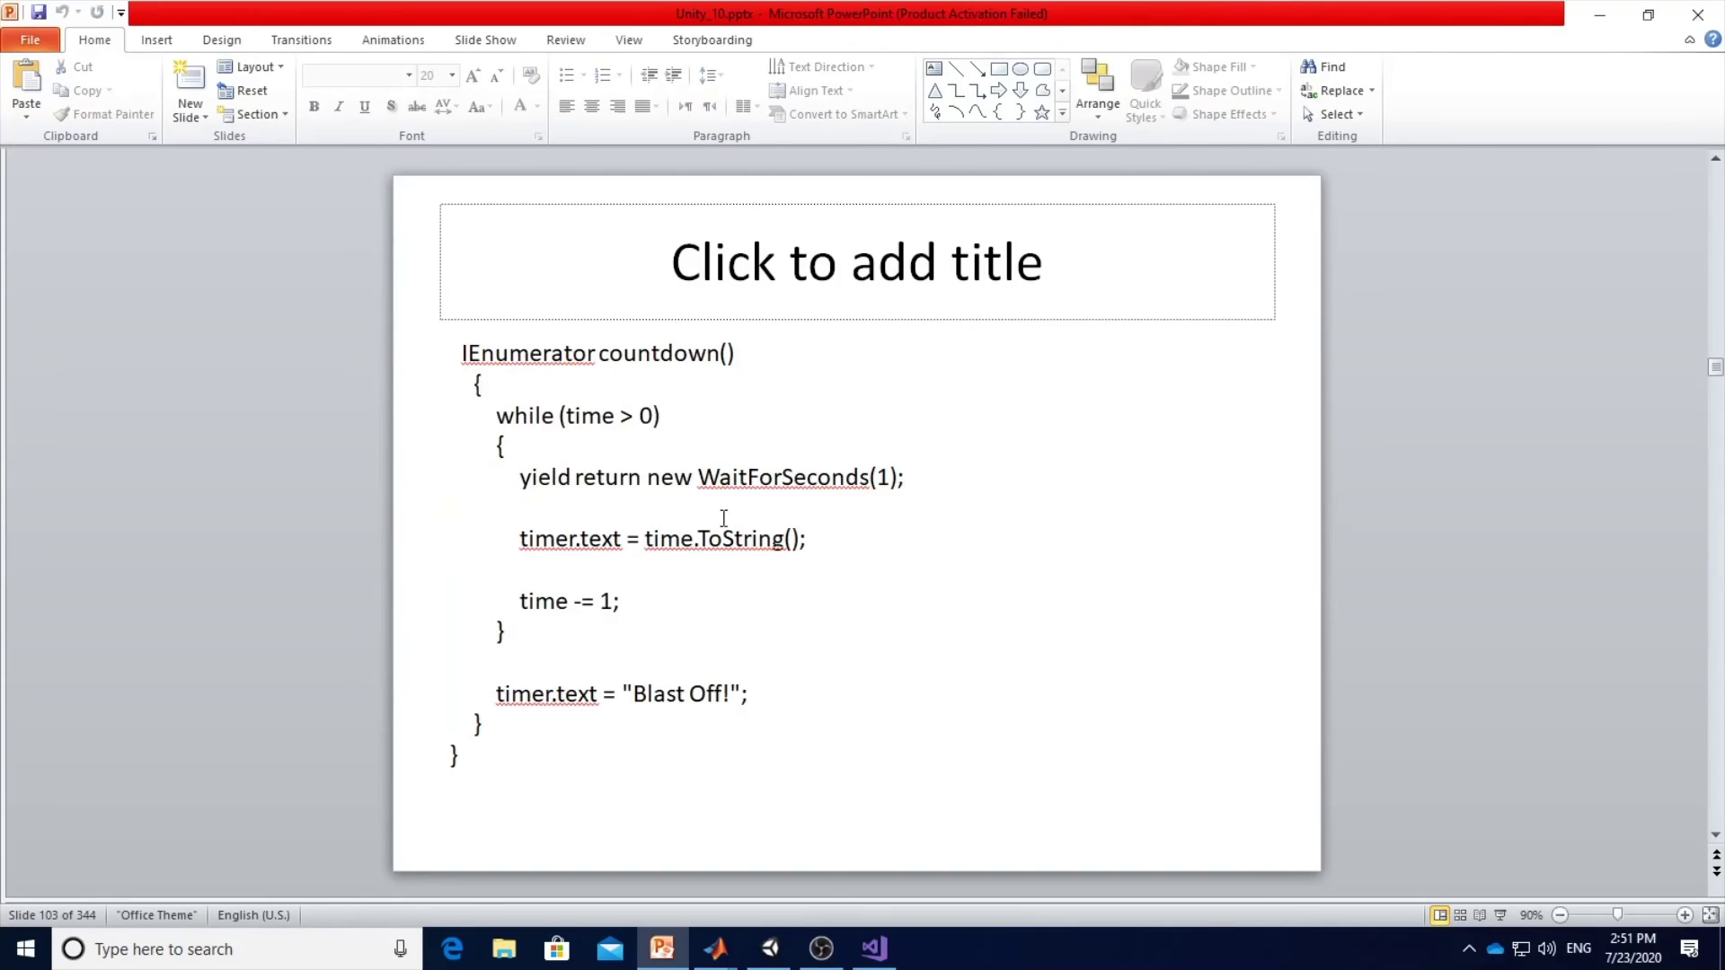
Copy the IEnumerator countdown() code from slide 103 and paste it below GM22's timer field.
{"action": "left_click", "coordinate": [573, 382]}
{"action": "left_click_drag", "start_coordinate": [461, 761], "coordinate": [455, 357]}
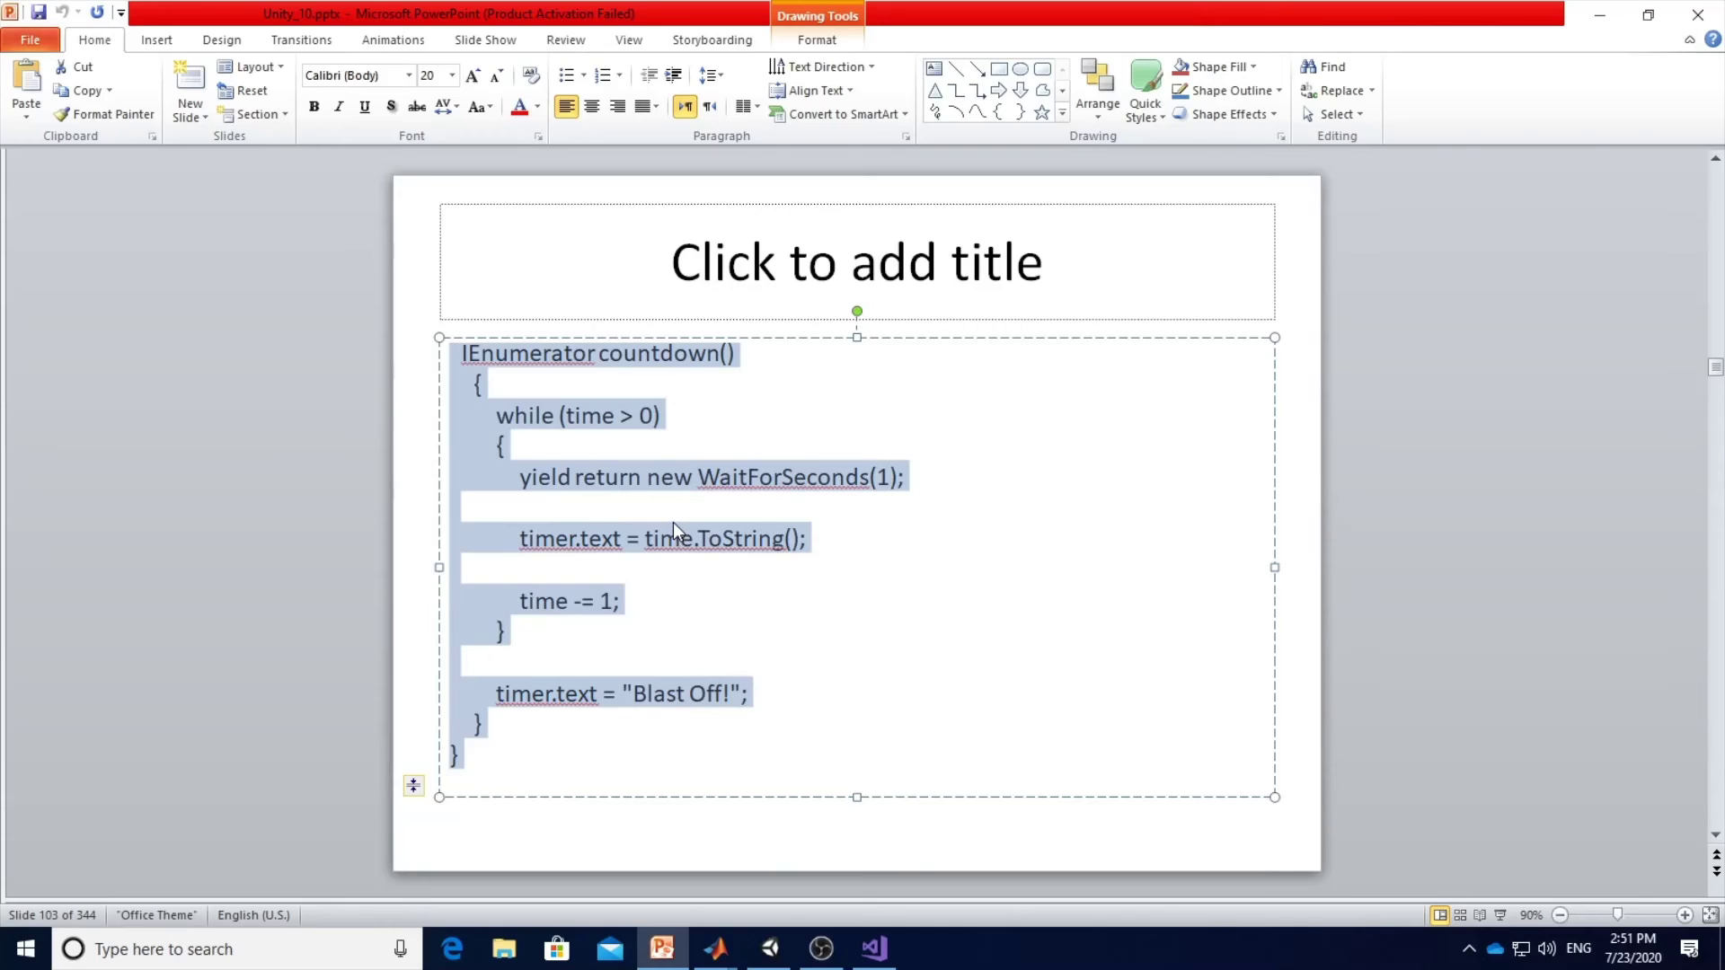
{"action": "key", "text": "ctrl+c"}
{"action": "key", "text": "alt+Tab"}
{"action": "left_click", "coordinate": [485, 444]}
{"action": "key", "text": "ctrl+v"}
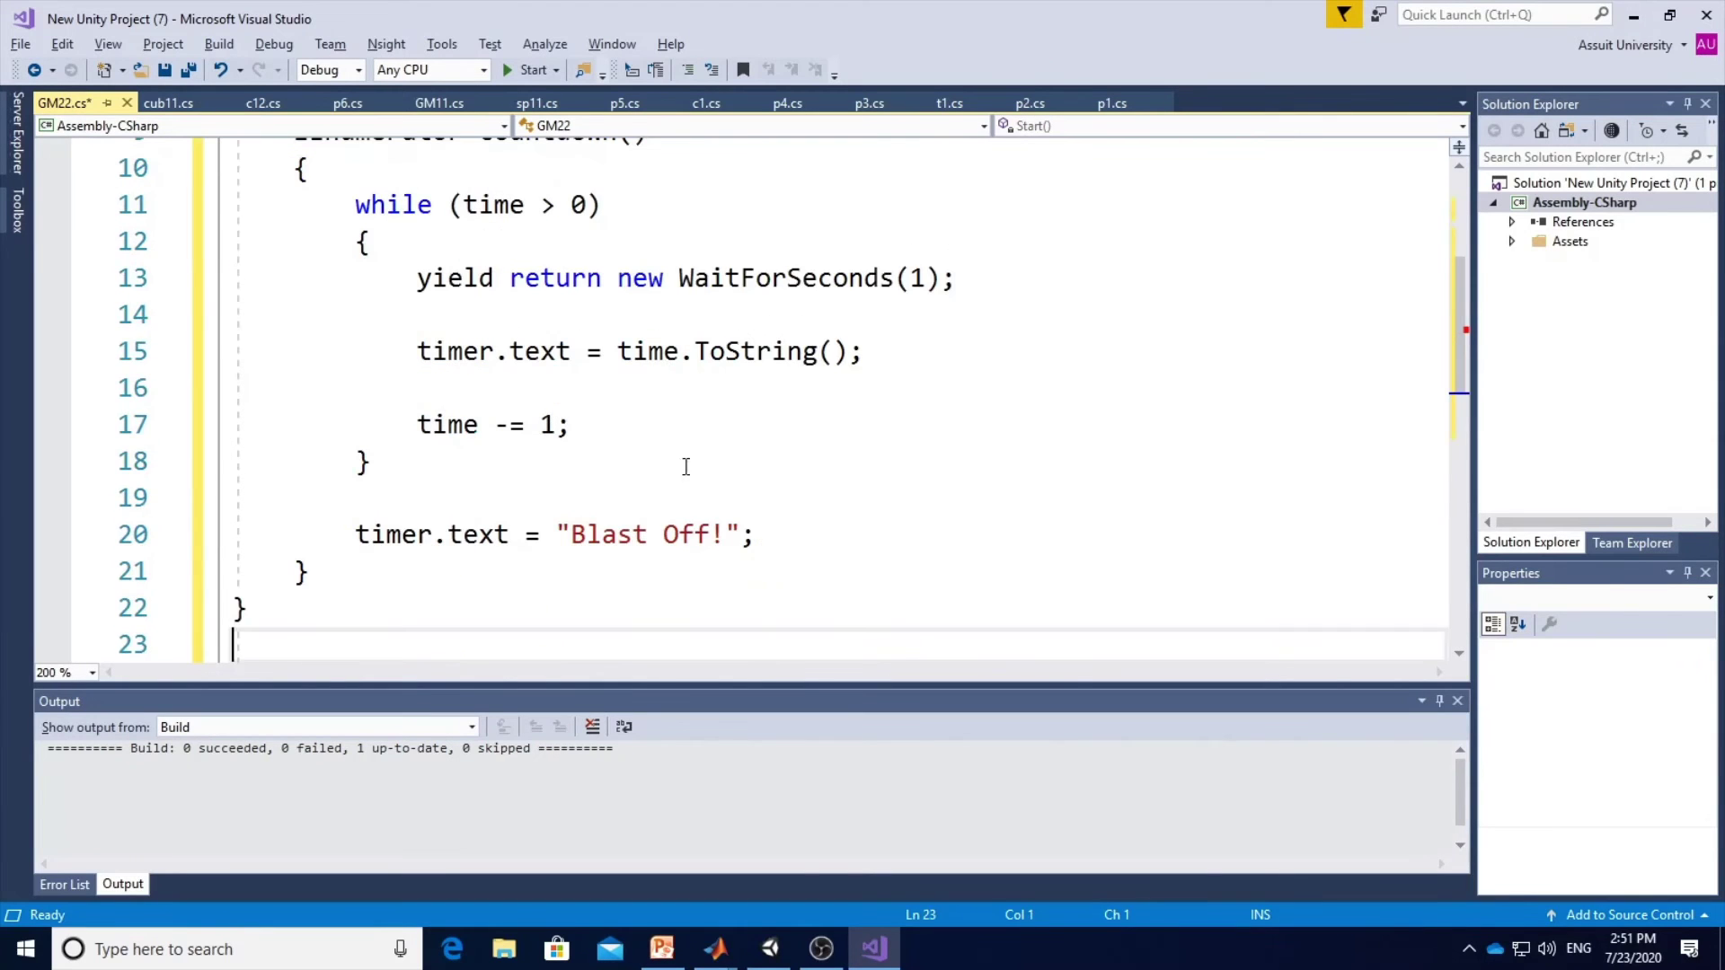
Delete the extra closing brace on line 22 and look over the pasted coroutine.
{"action": "scroll", "coordinate": [674, 487], "scroll_direction": "up", "scroll_amount": 2}
{"action": "scroll", "coordinate": [675, 487], "scroll_direction": "down", "scroll_amount": 1}
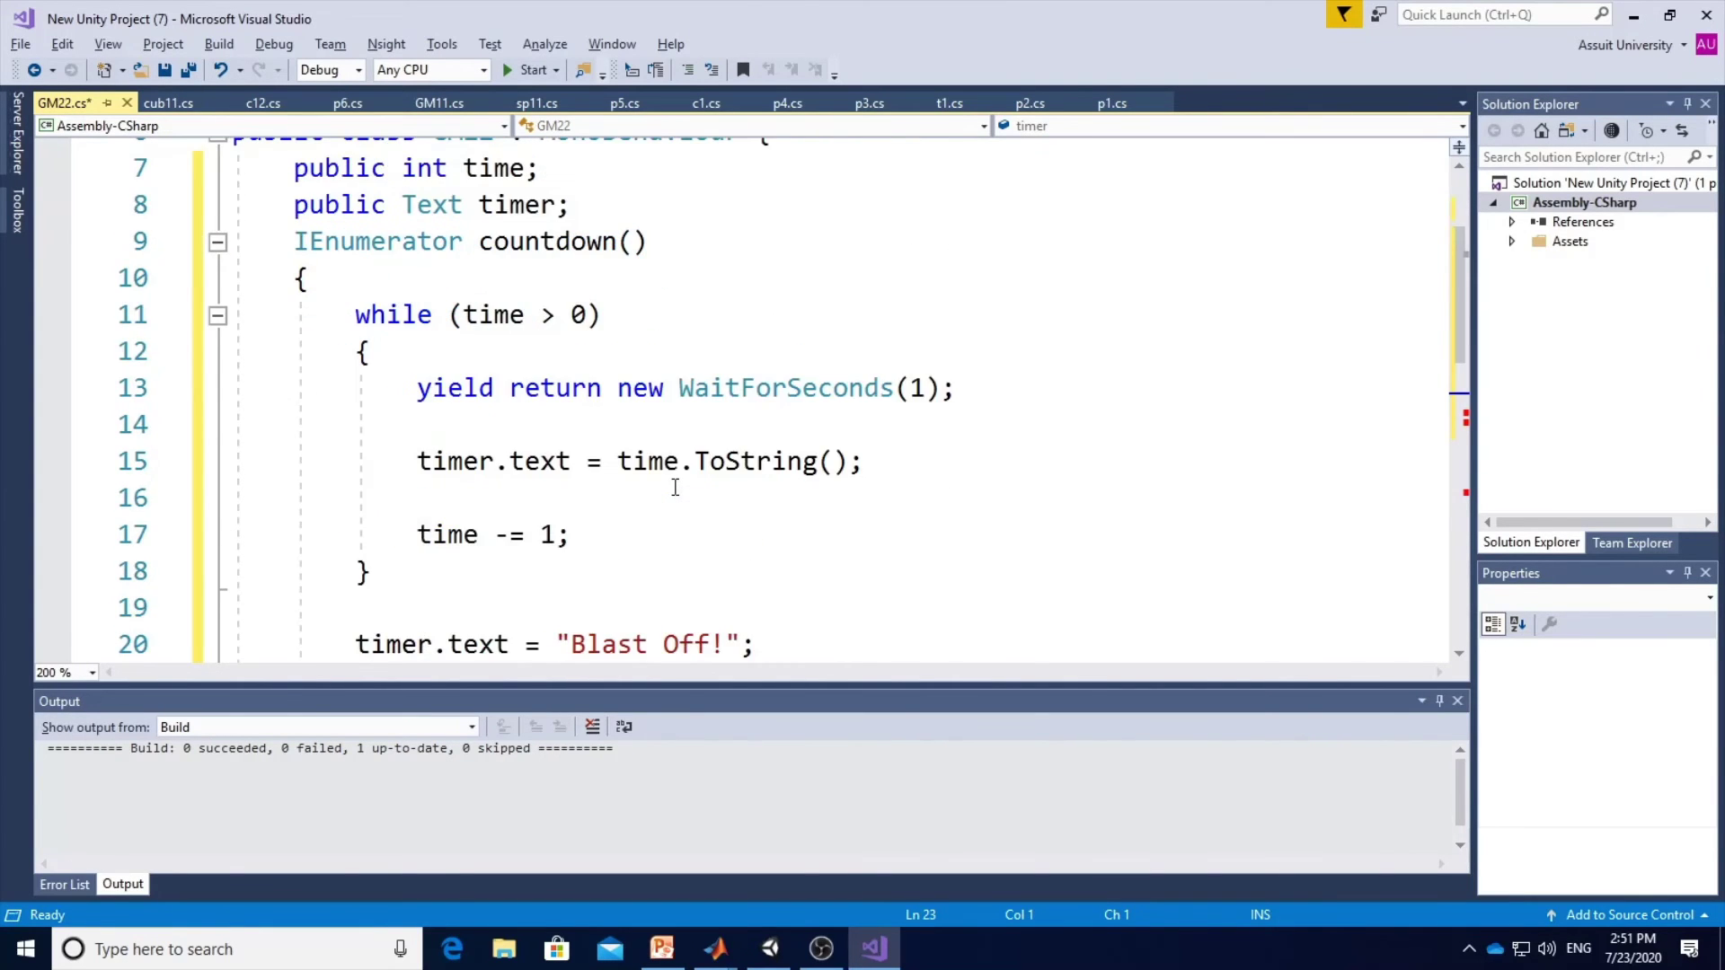
{"action": "scroll", "coordinate": [675, 487], "scroll_direction": "down", "scroll_amount": 3}
{"action": "key", "text": "Up"}
{"action": "key", "text": "Delete"}
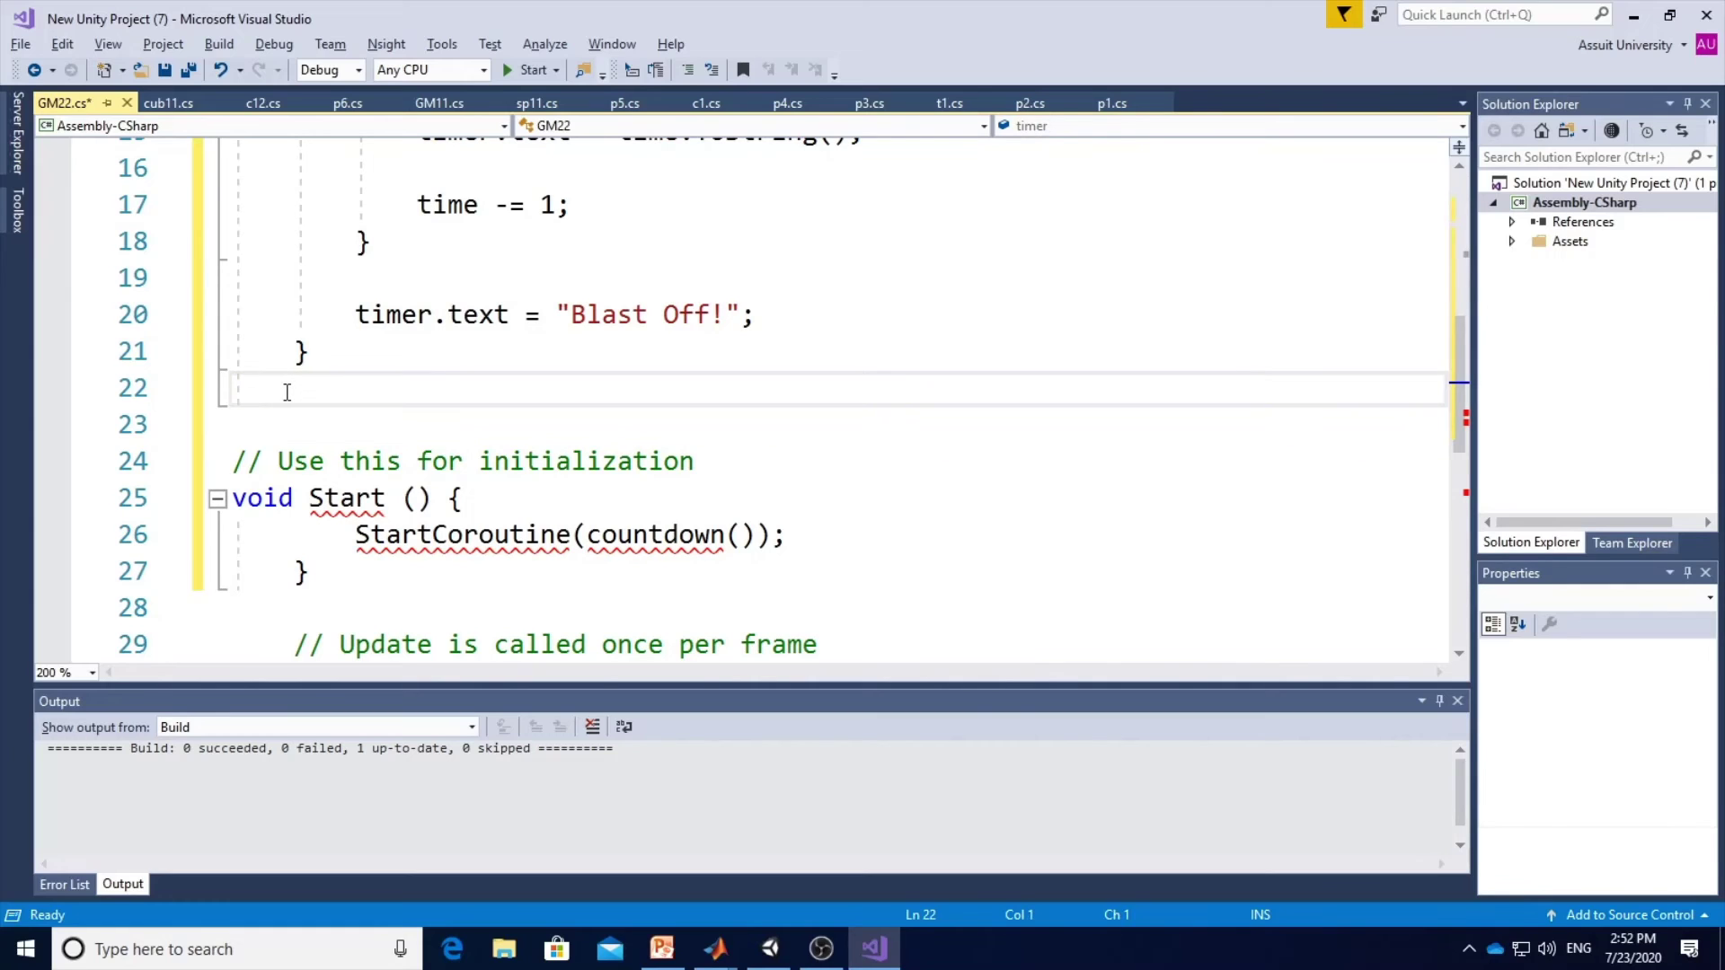
{"action": "scroll", "coordinate": [460, 378], "scroll_direction": "up", "scroll_amount": 1}
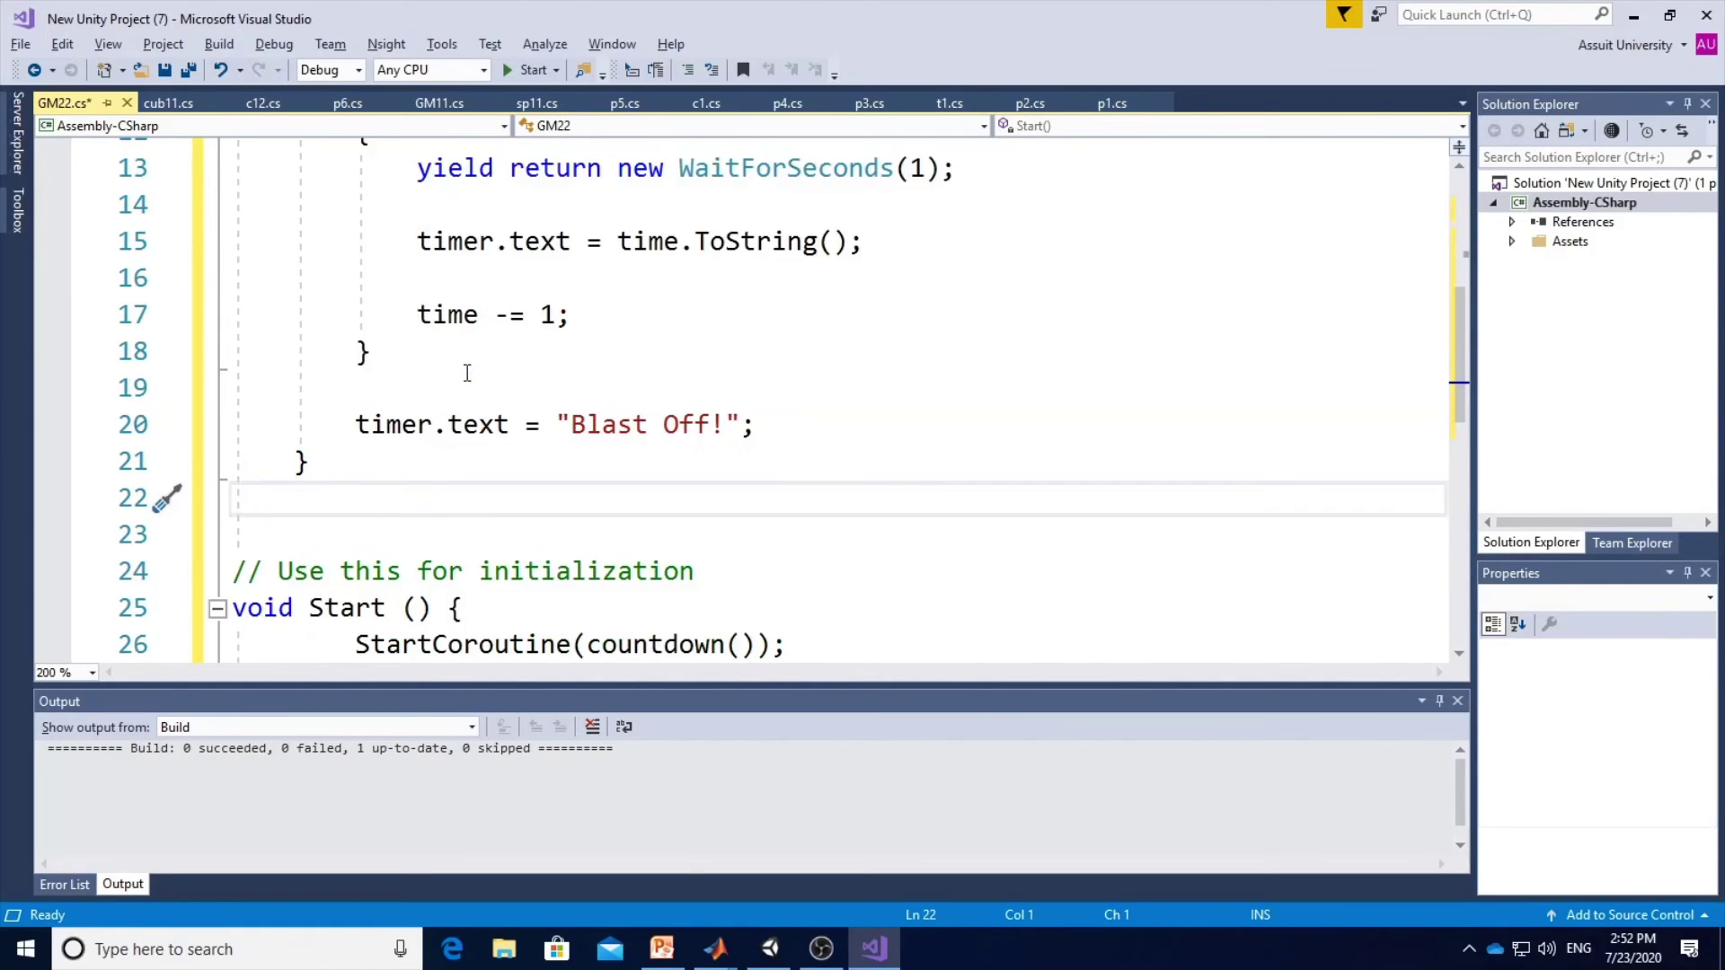
{"action": "scroll", "coordinate": [466, 374], "scroll_direction": "up", "scroll_amount": 2}
{"action": "scroll", "coordinate": [467, 371], "scroll_direction": "up", "scroll_amount": 1}
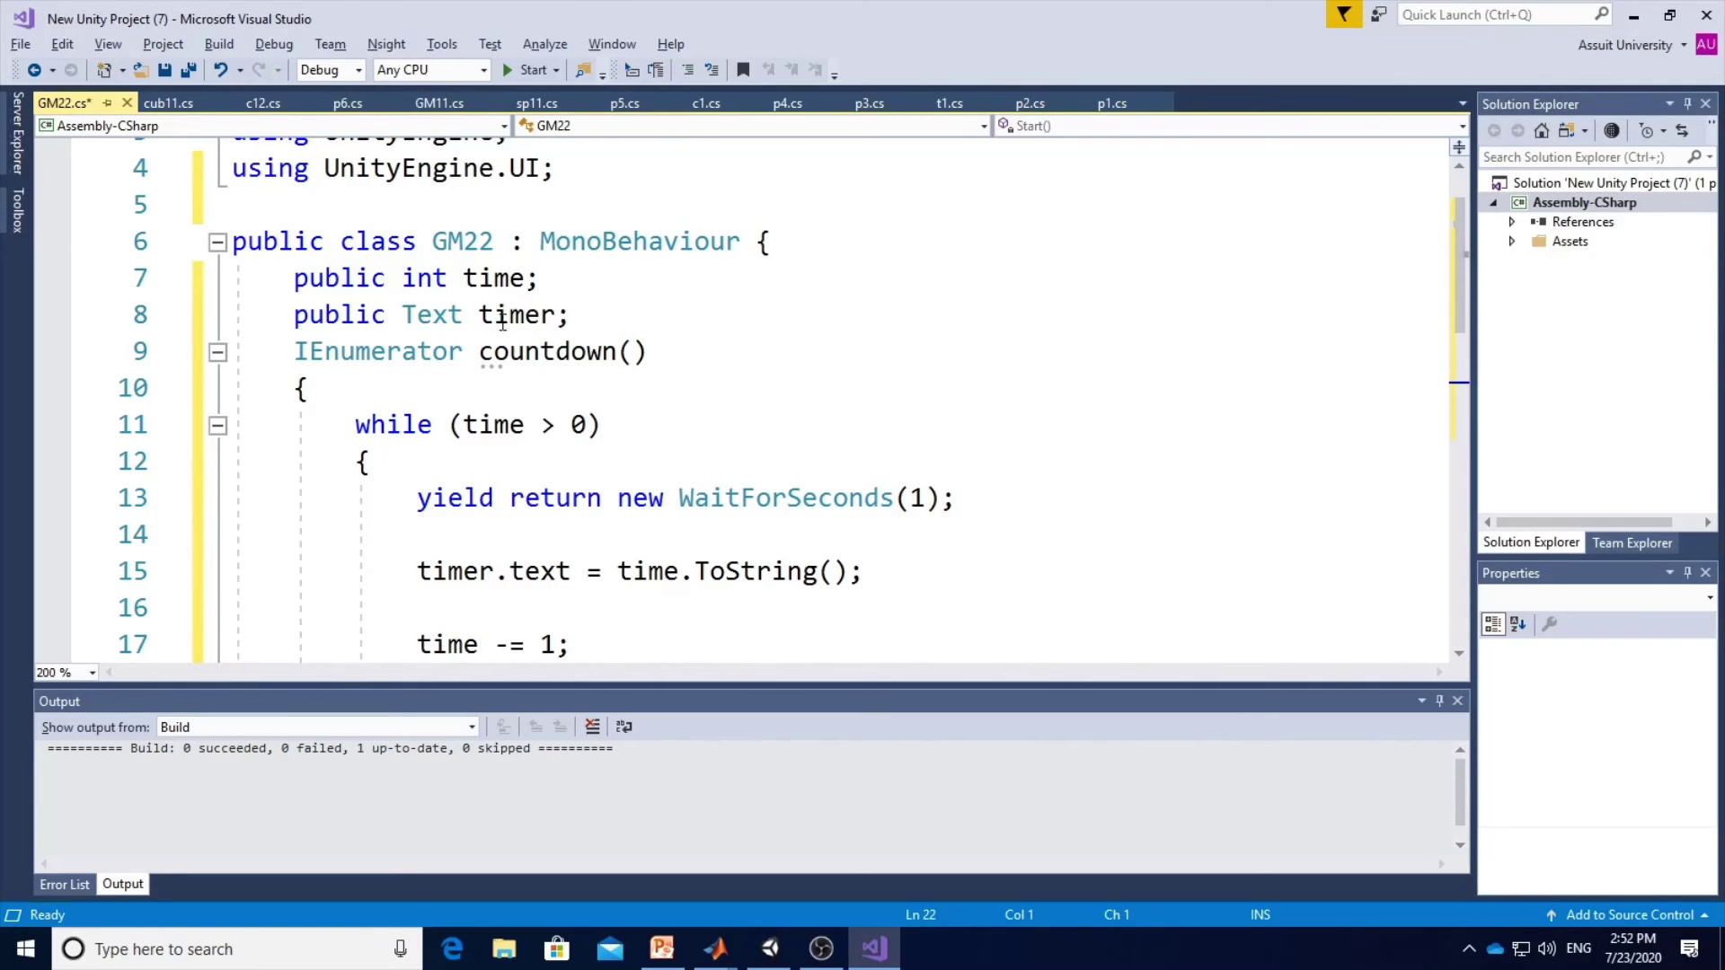
{"action": "scroll", "coordinate": [407, 389], "scroll_direction": "down", "scroll_amount": 1}
{"action": "scroll", "coordinate": [476, 440], "scroll_direction": "down", "scroll_amount": 2}
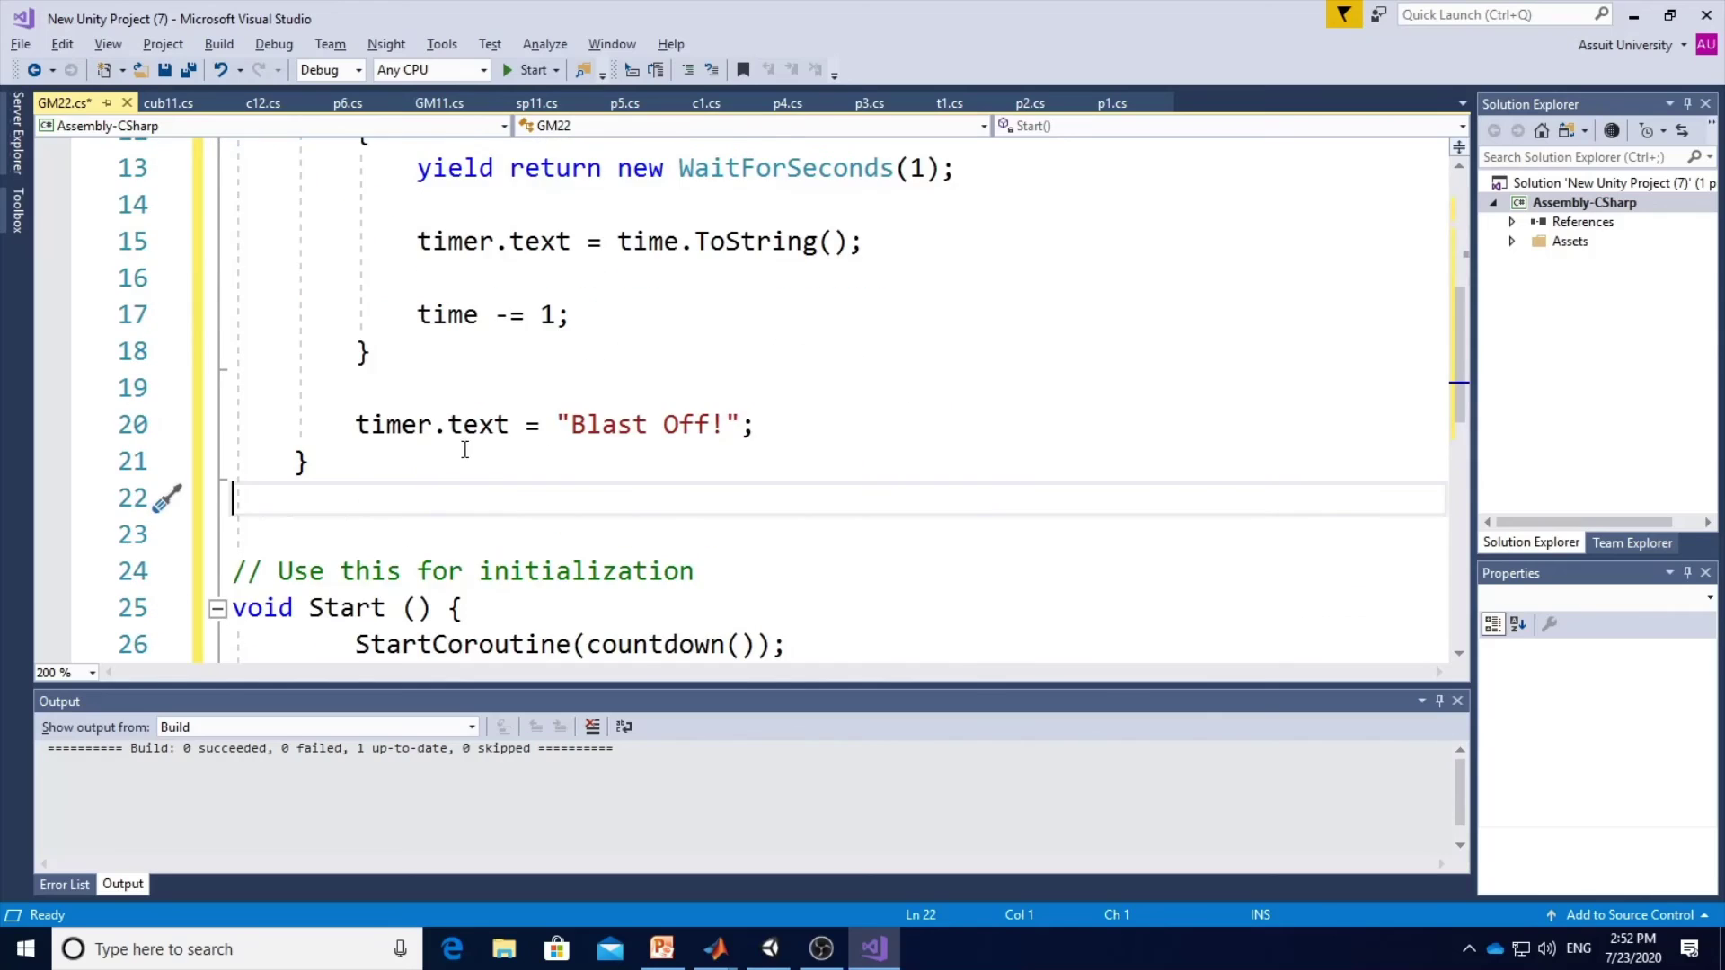
{"action": "scroll", "coordinate": [521, 530], "scroll_direction": "down", "scroll_amount": 1}
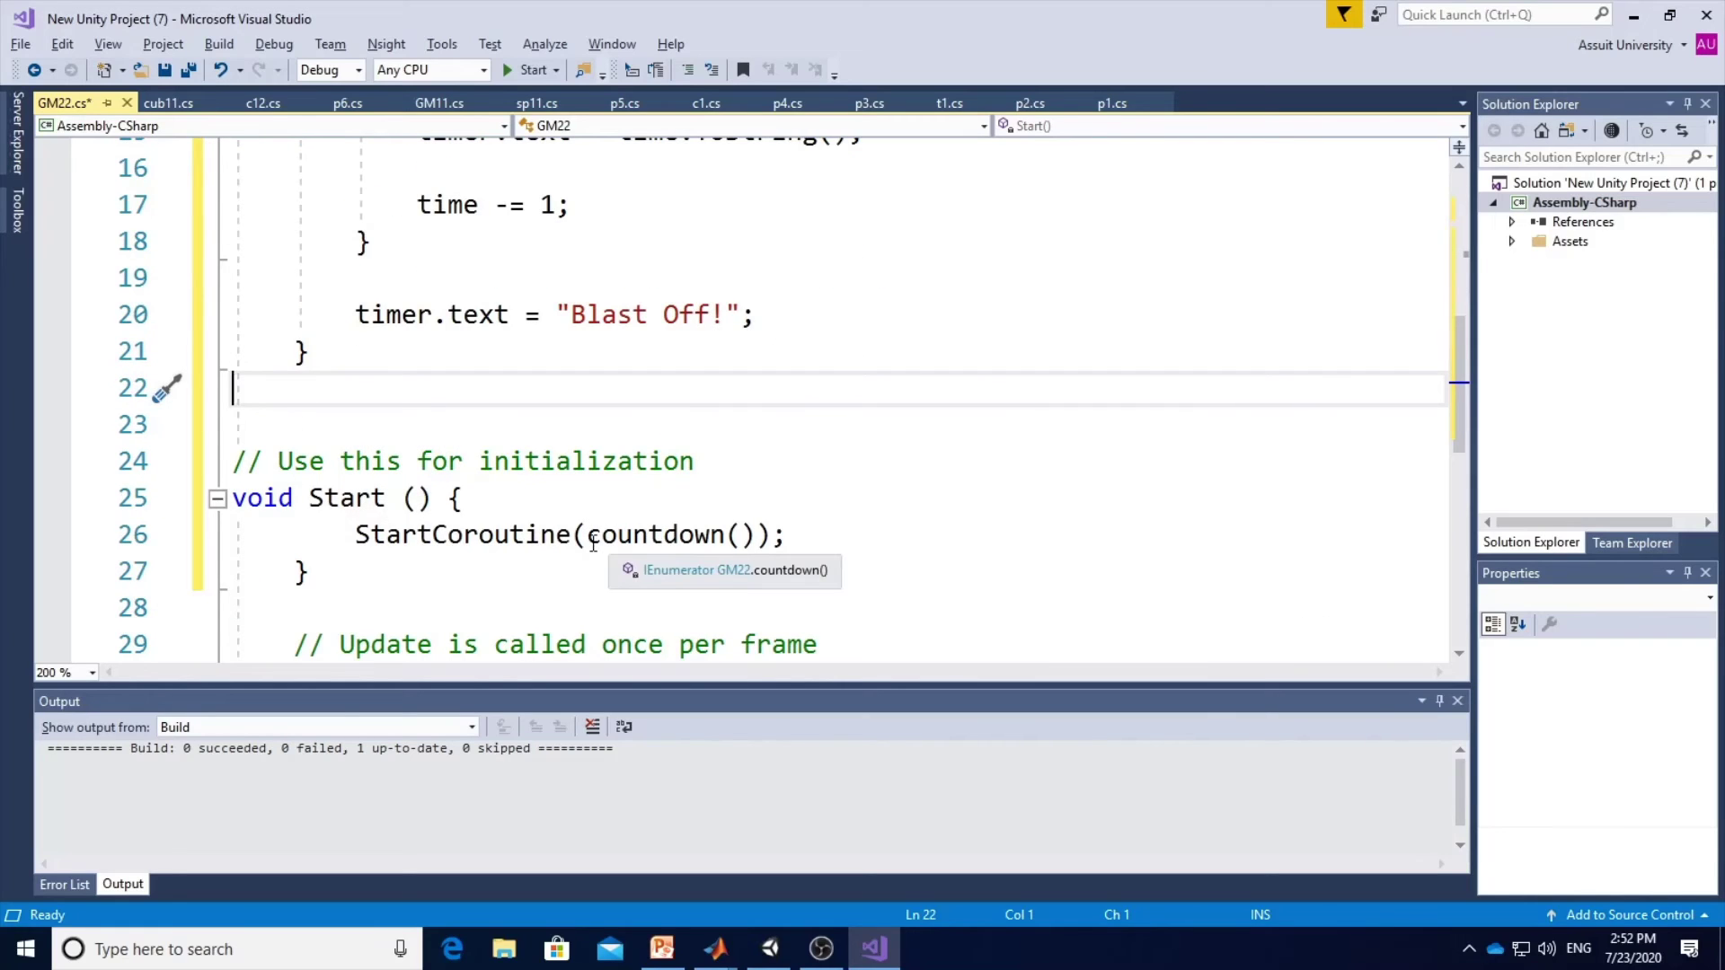
{"action": "scroll", "coordinate": [574, 500], "scroll_direction": "up", "scroll_amount": 2}
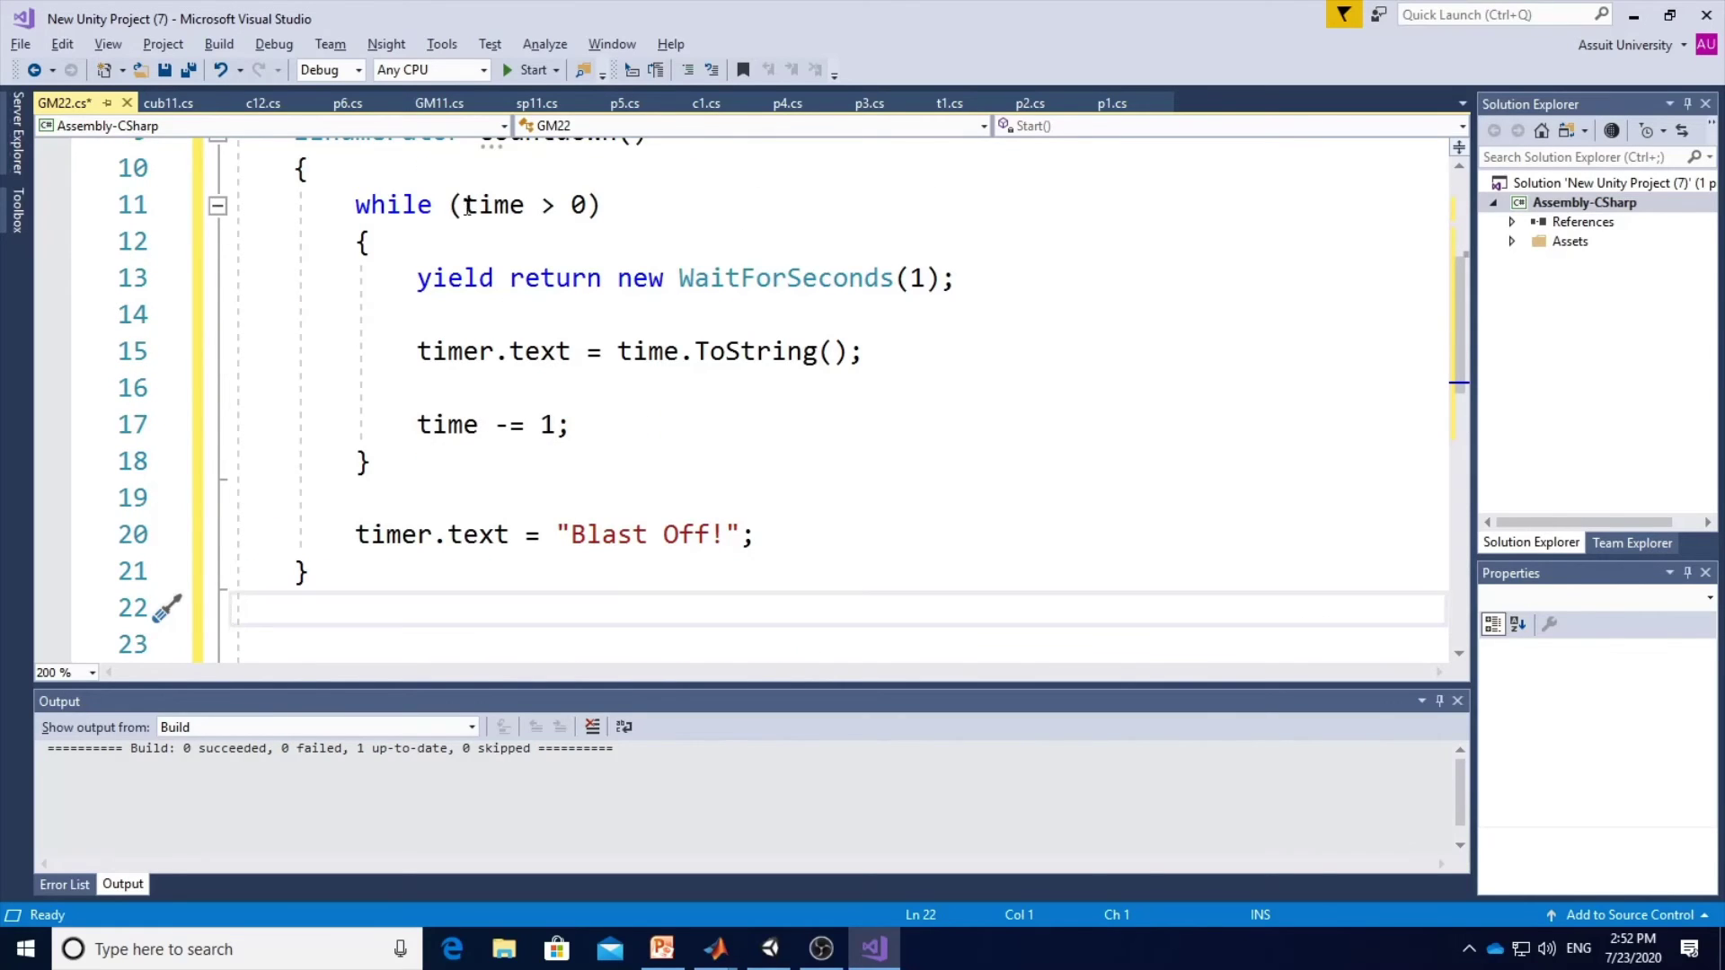
{"action": "scroll", "coordinate": [442, 222], "scroll_direction": "up", "scroll_amount": 1}
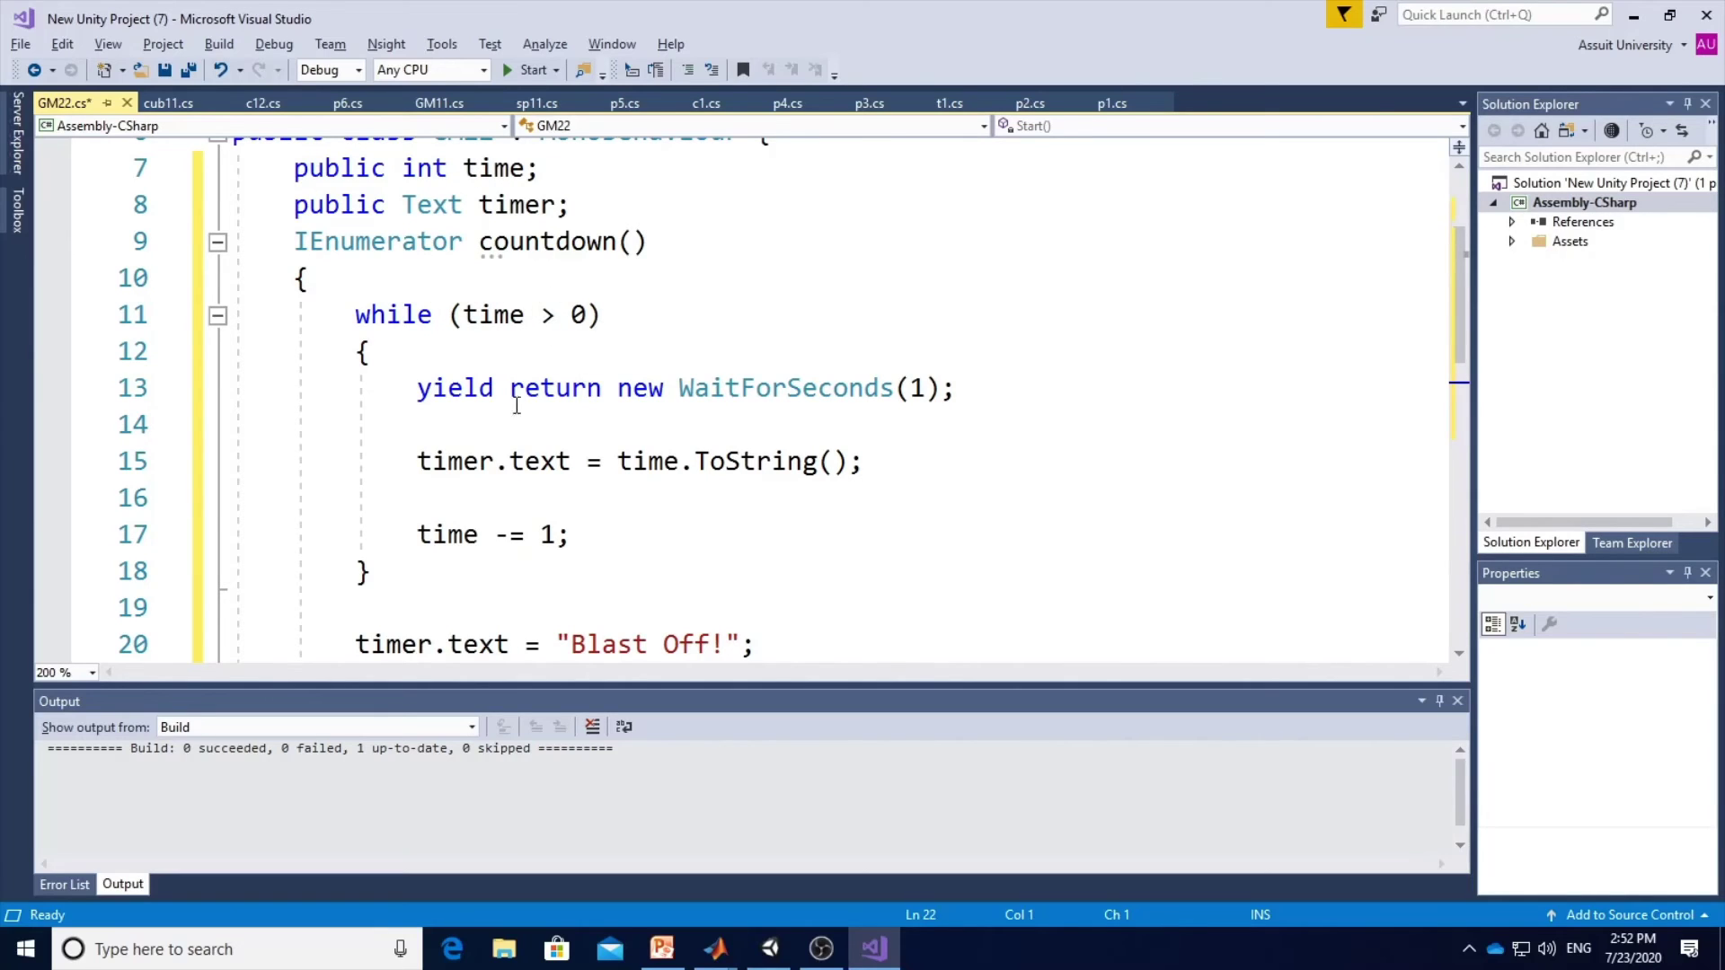
Walk through the countdown code: WaitForSeconds, each use of time, and the Blast Off! message.
{"action": "left_click_drag", "start_coordinate": [416, 388], "coordinate": [987, 386]}
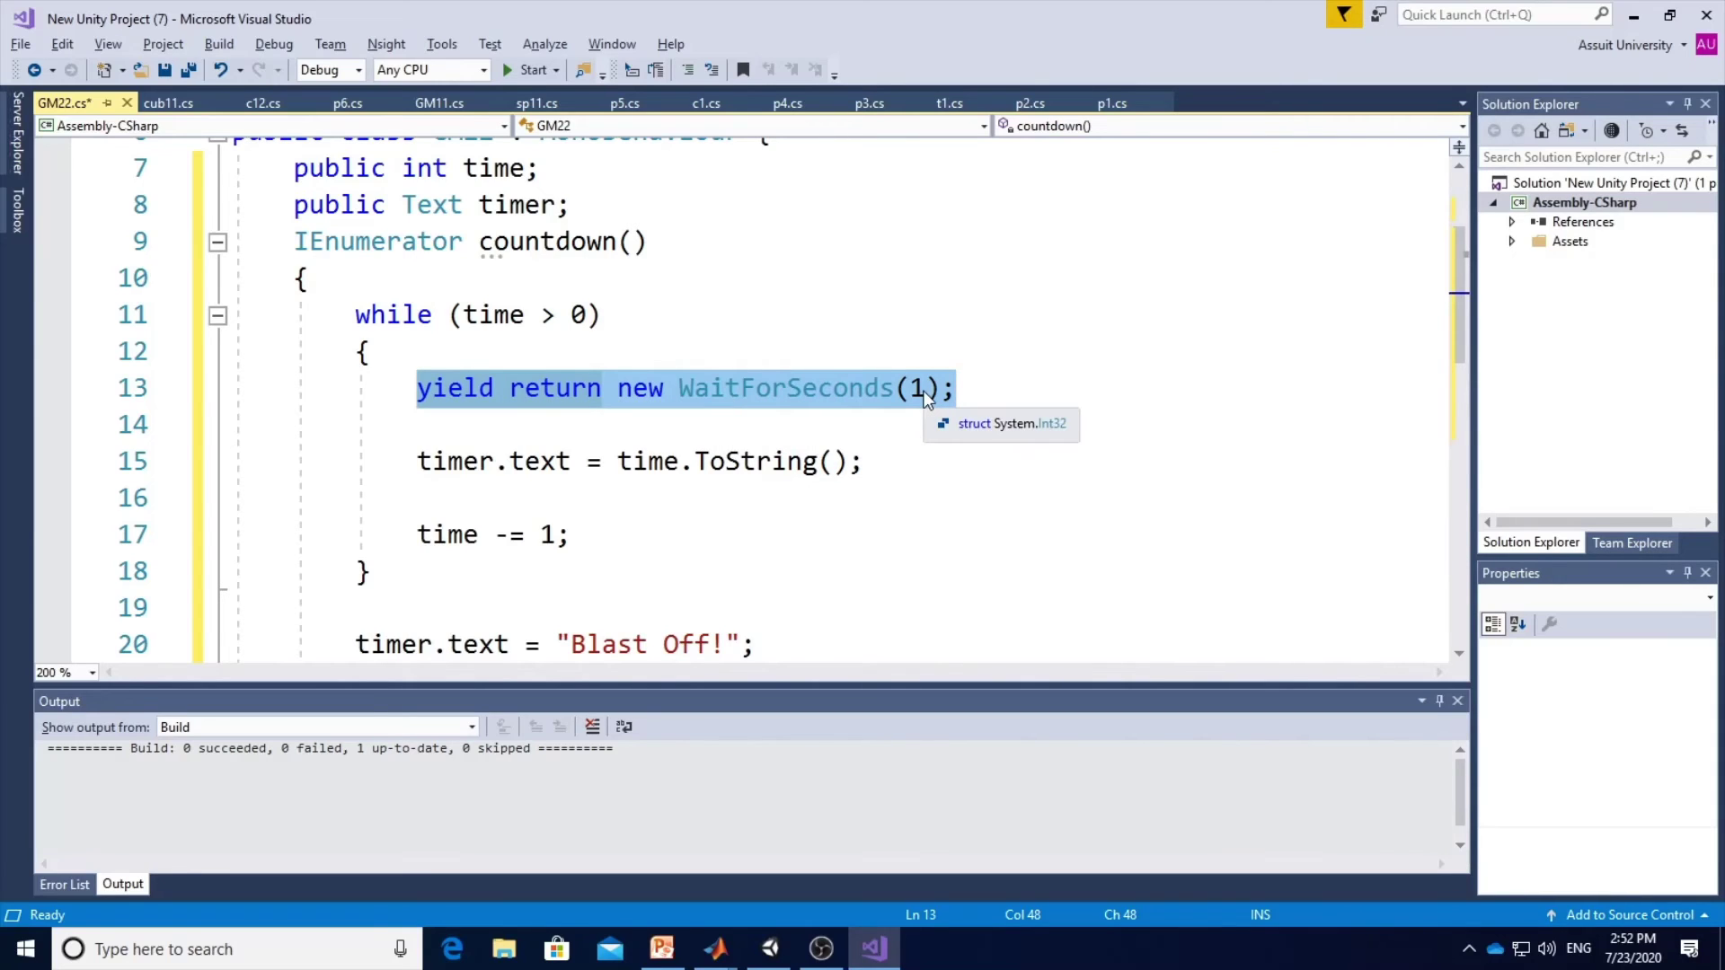
{"action": "left_click", "coordinate": [496, 388]}
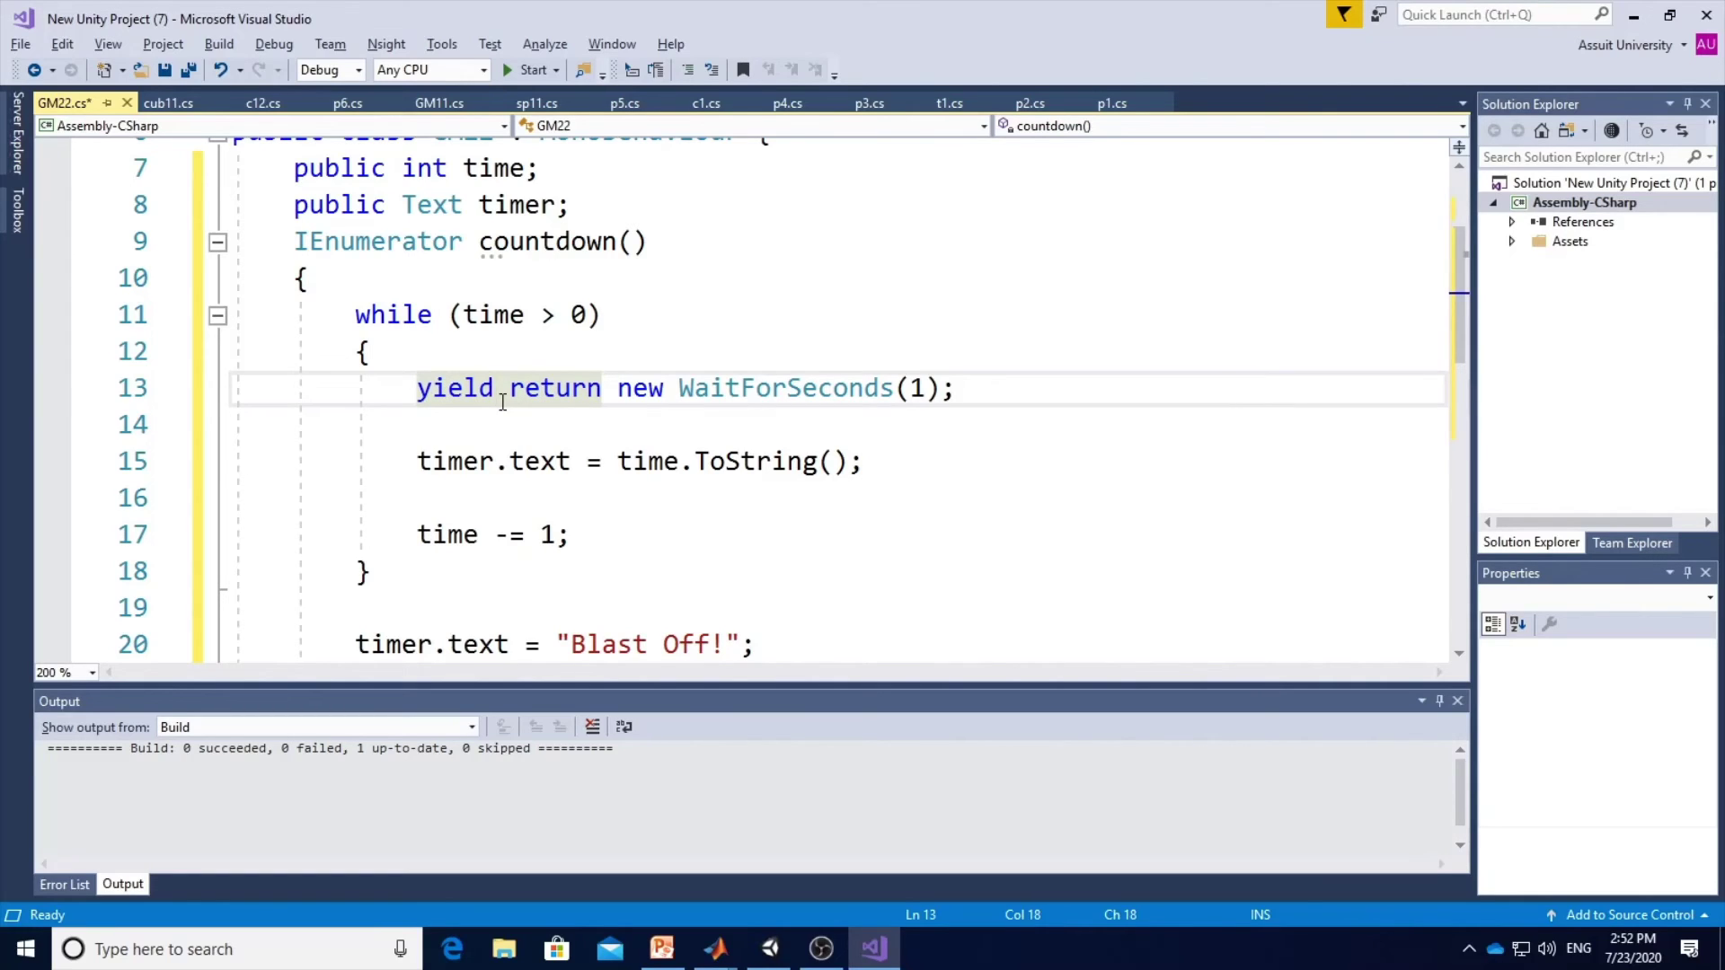
{"action": "double_click", "coordinate": [644, 461]}
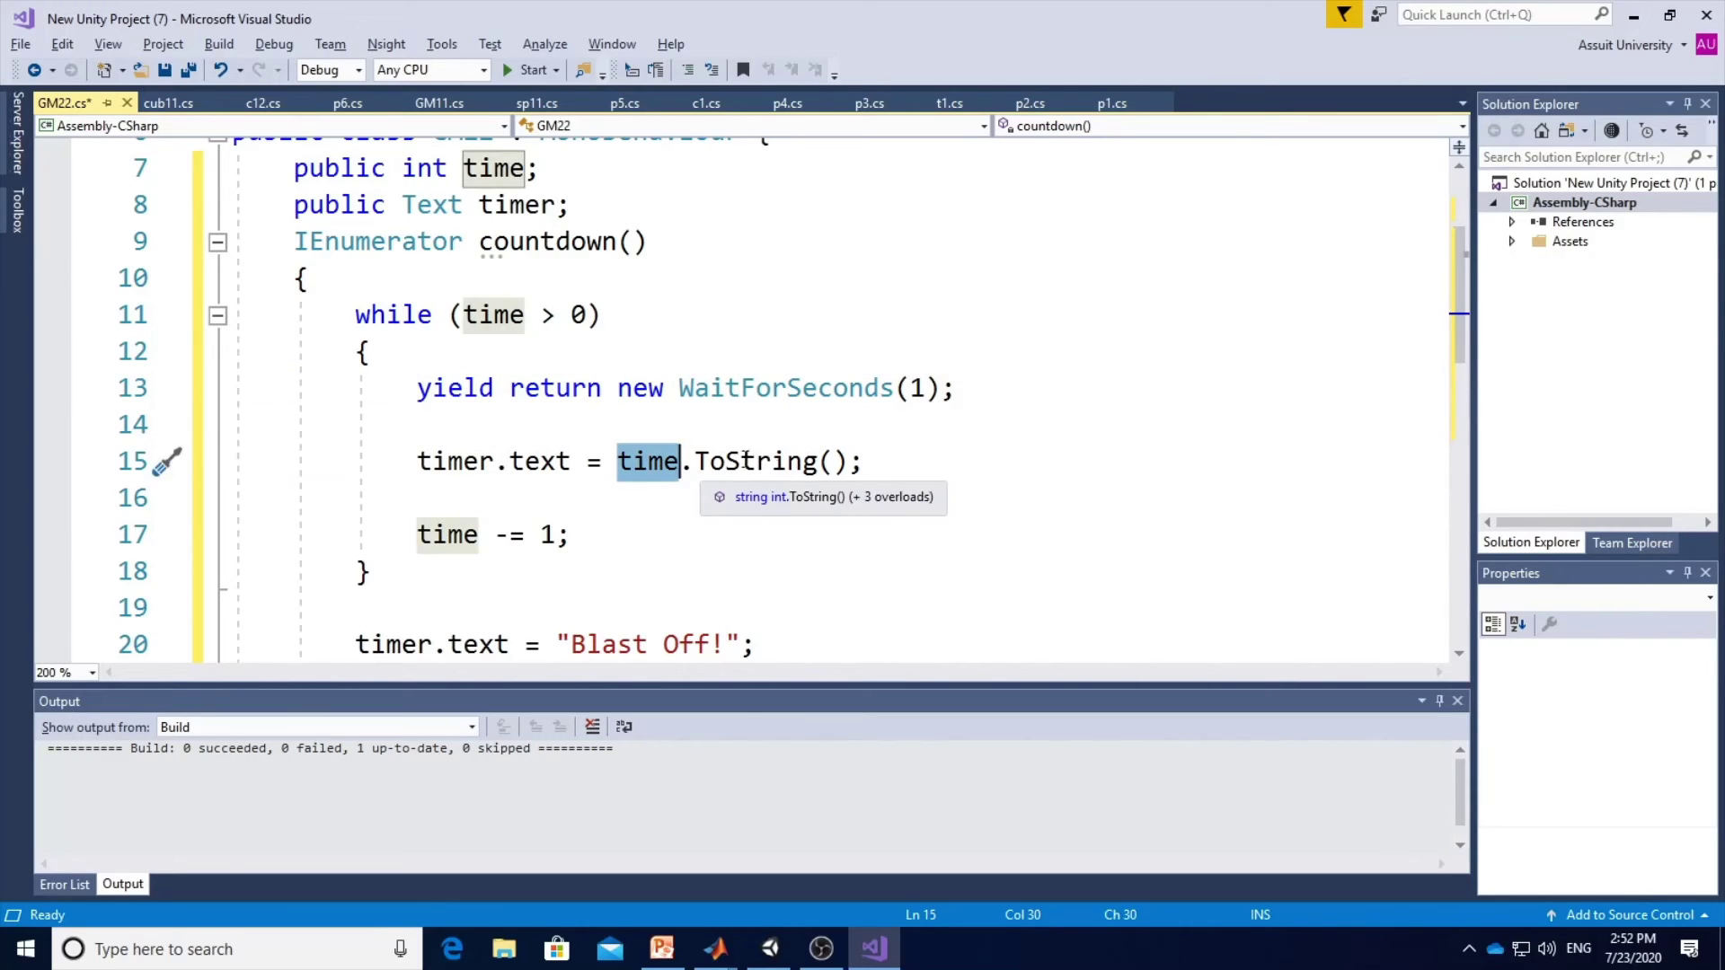
{"action": "left_click", "coordinate": [633, 423]}
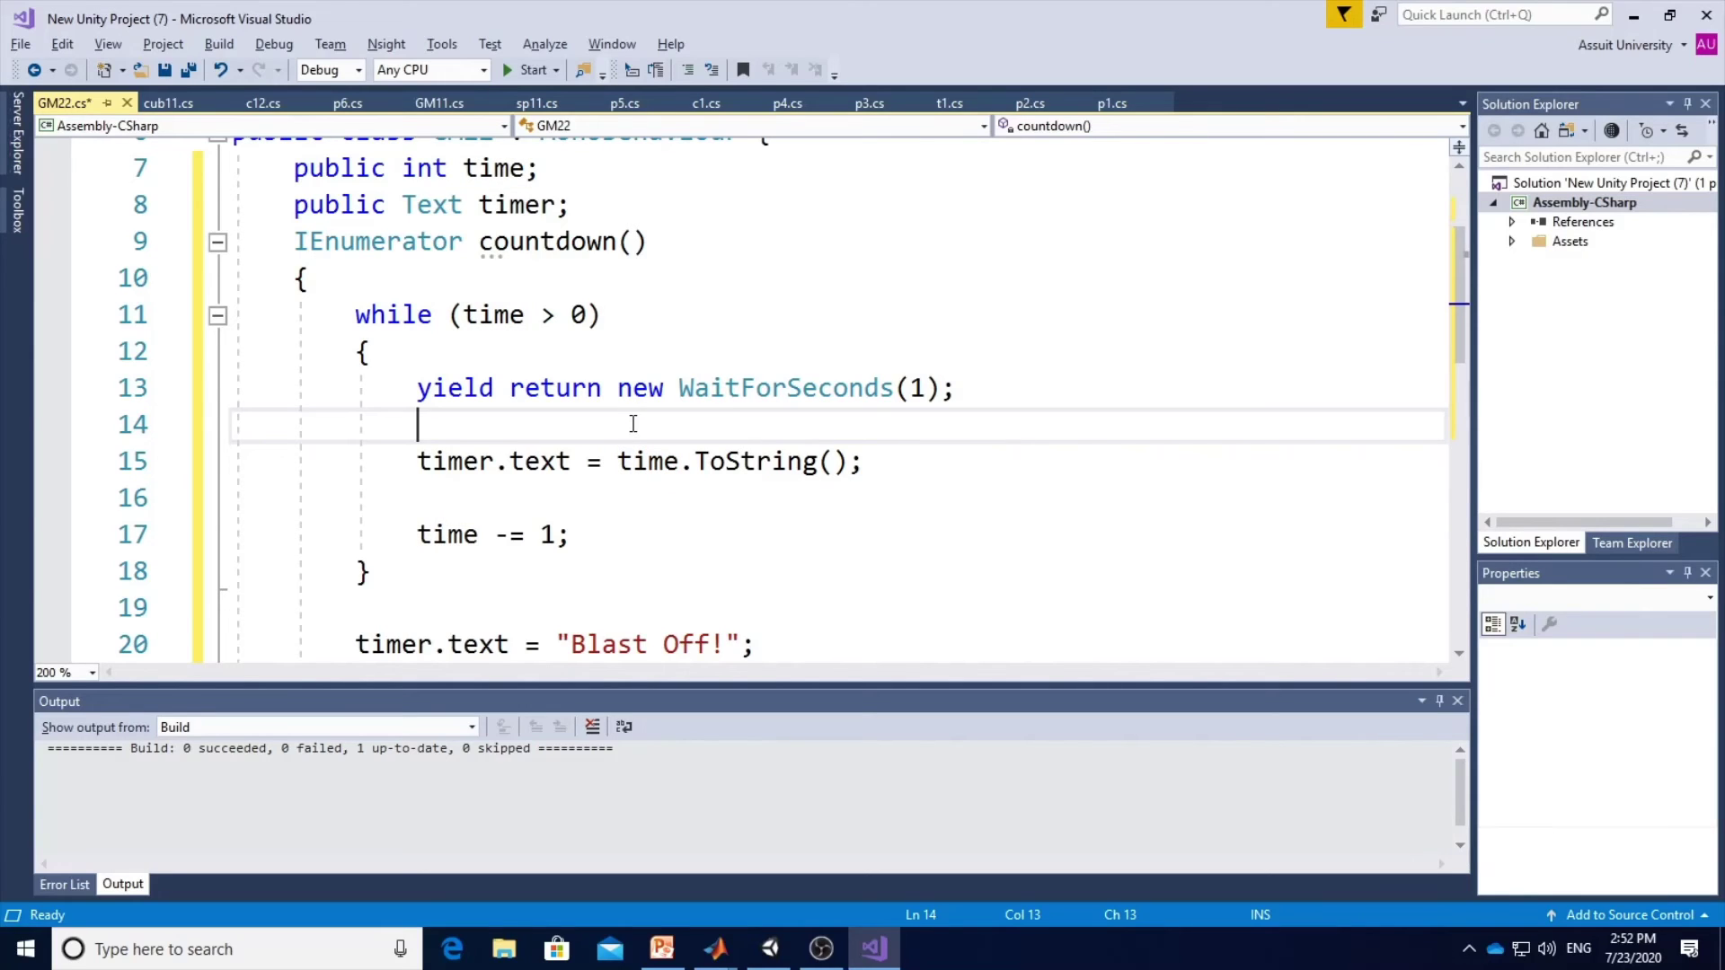
{"action": "double_click", "coordinate": [505, 168]}
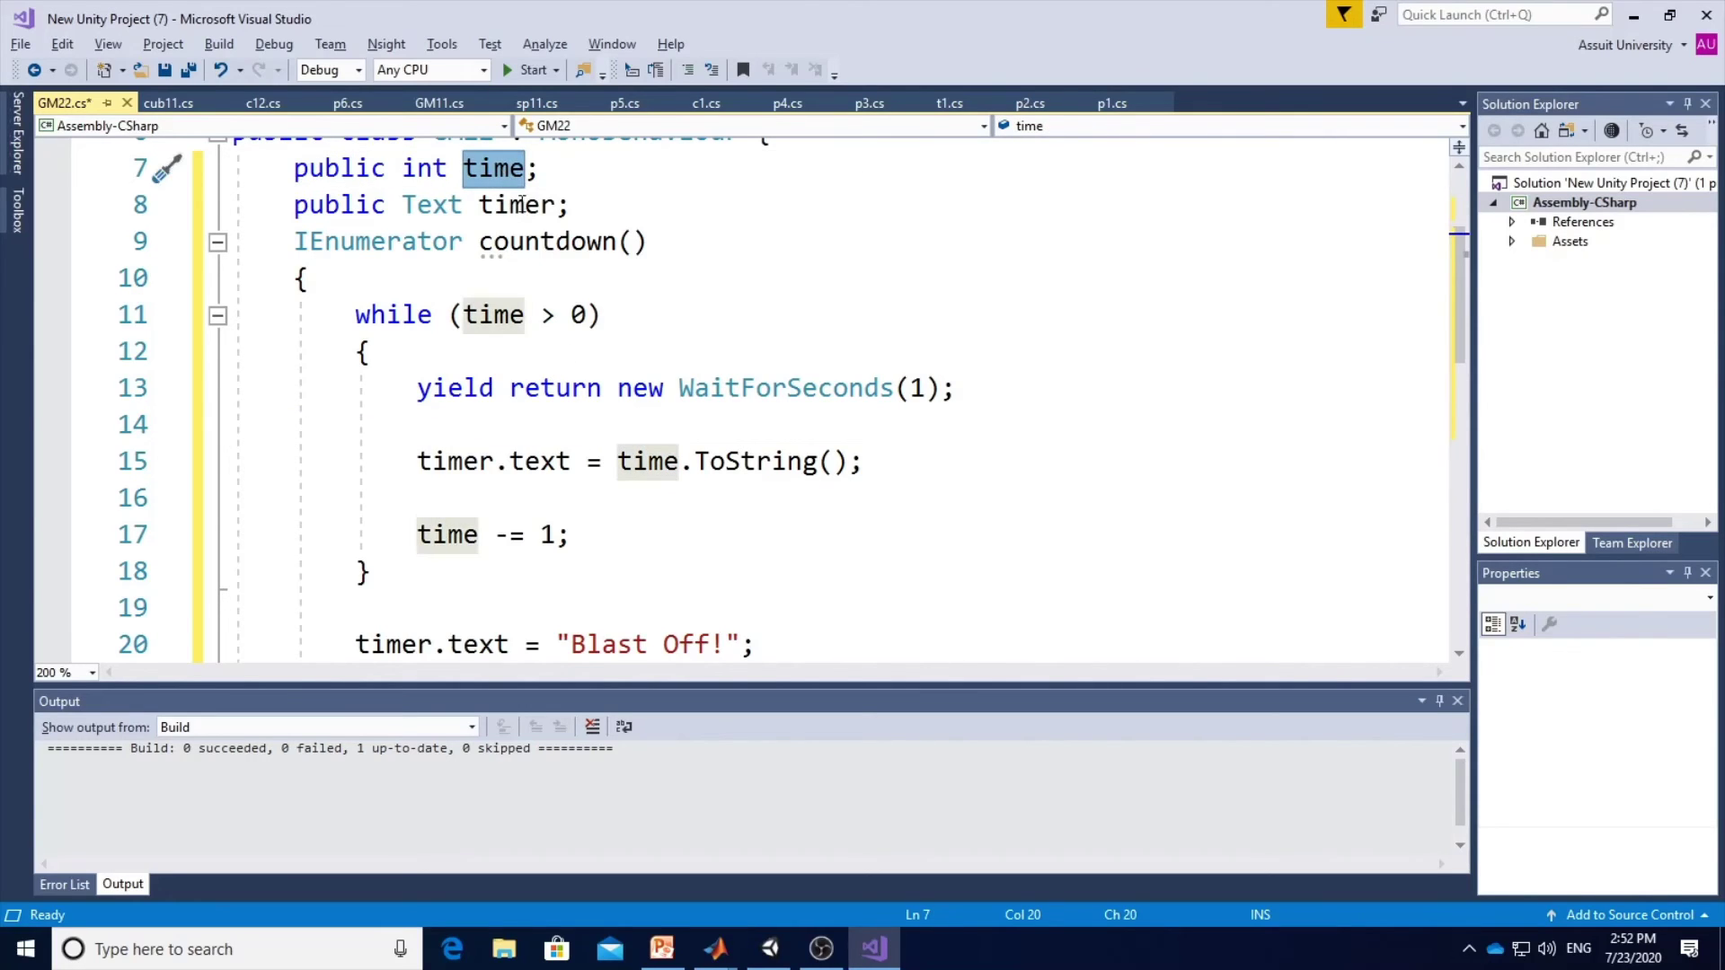
{"action": "left_click", "coordinate": [548, 489]}
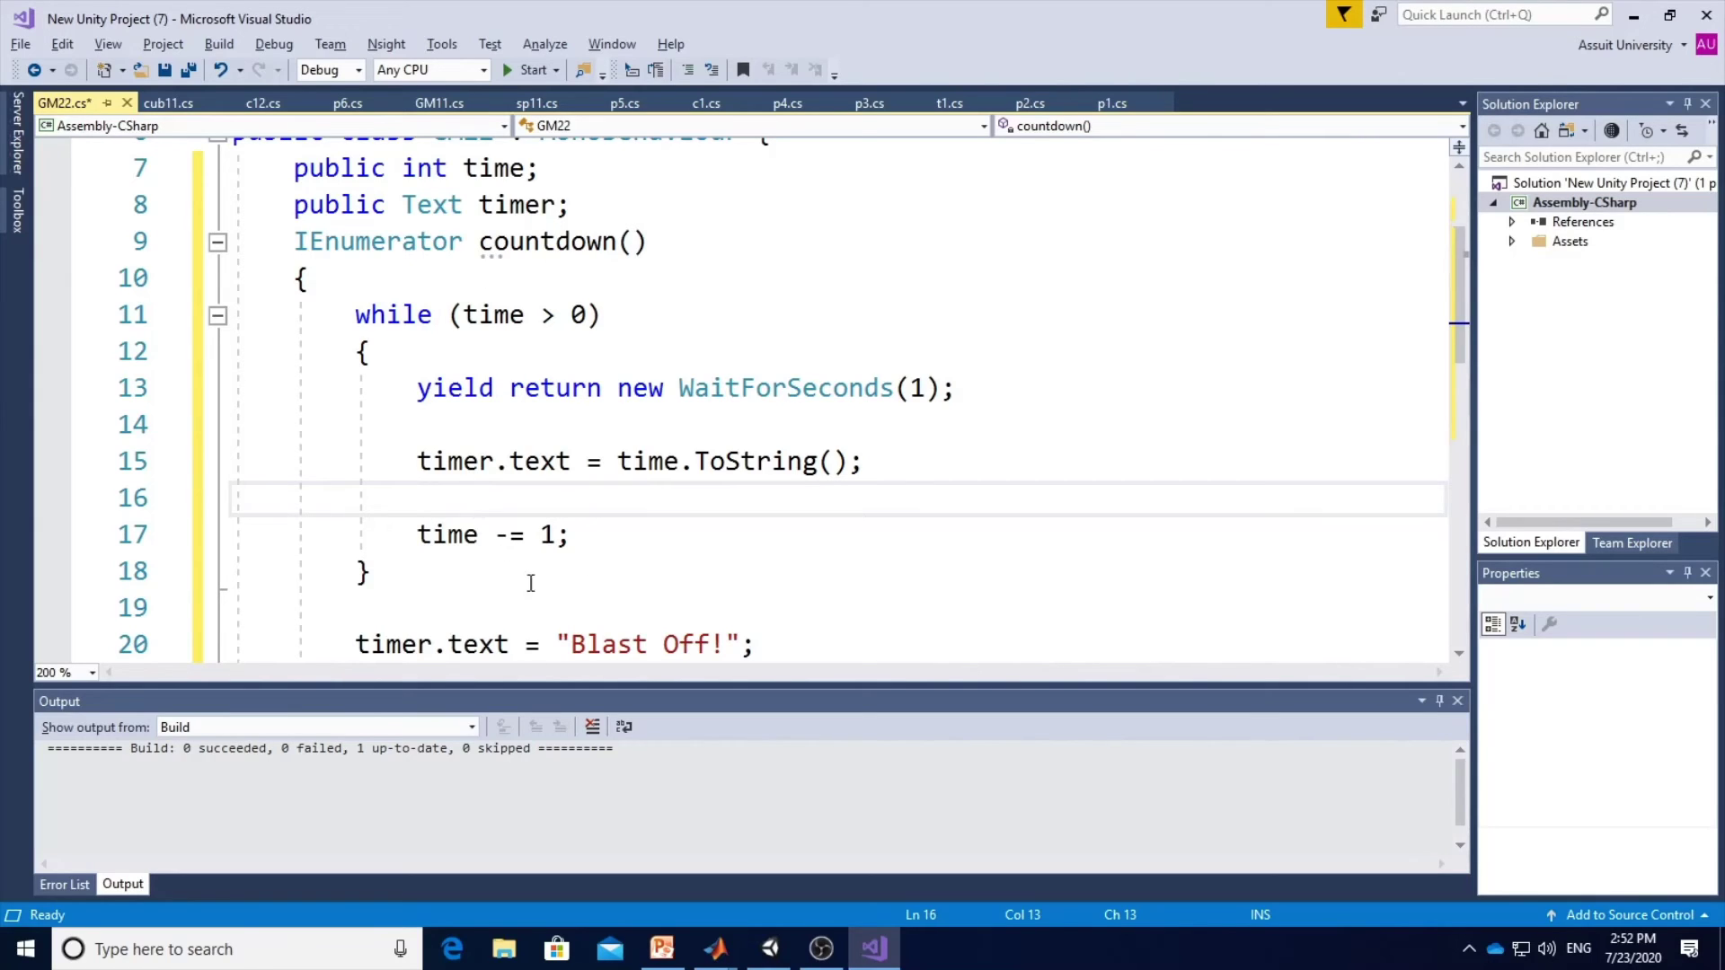
{"action": "double_click", "coordinate": [493, 315]}
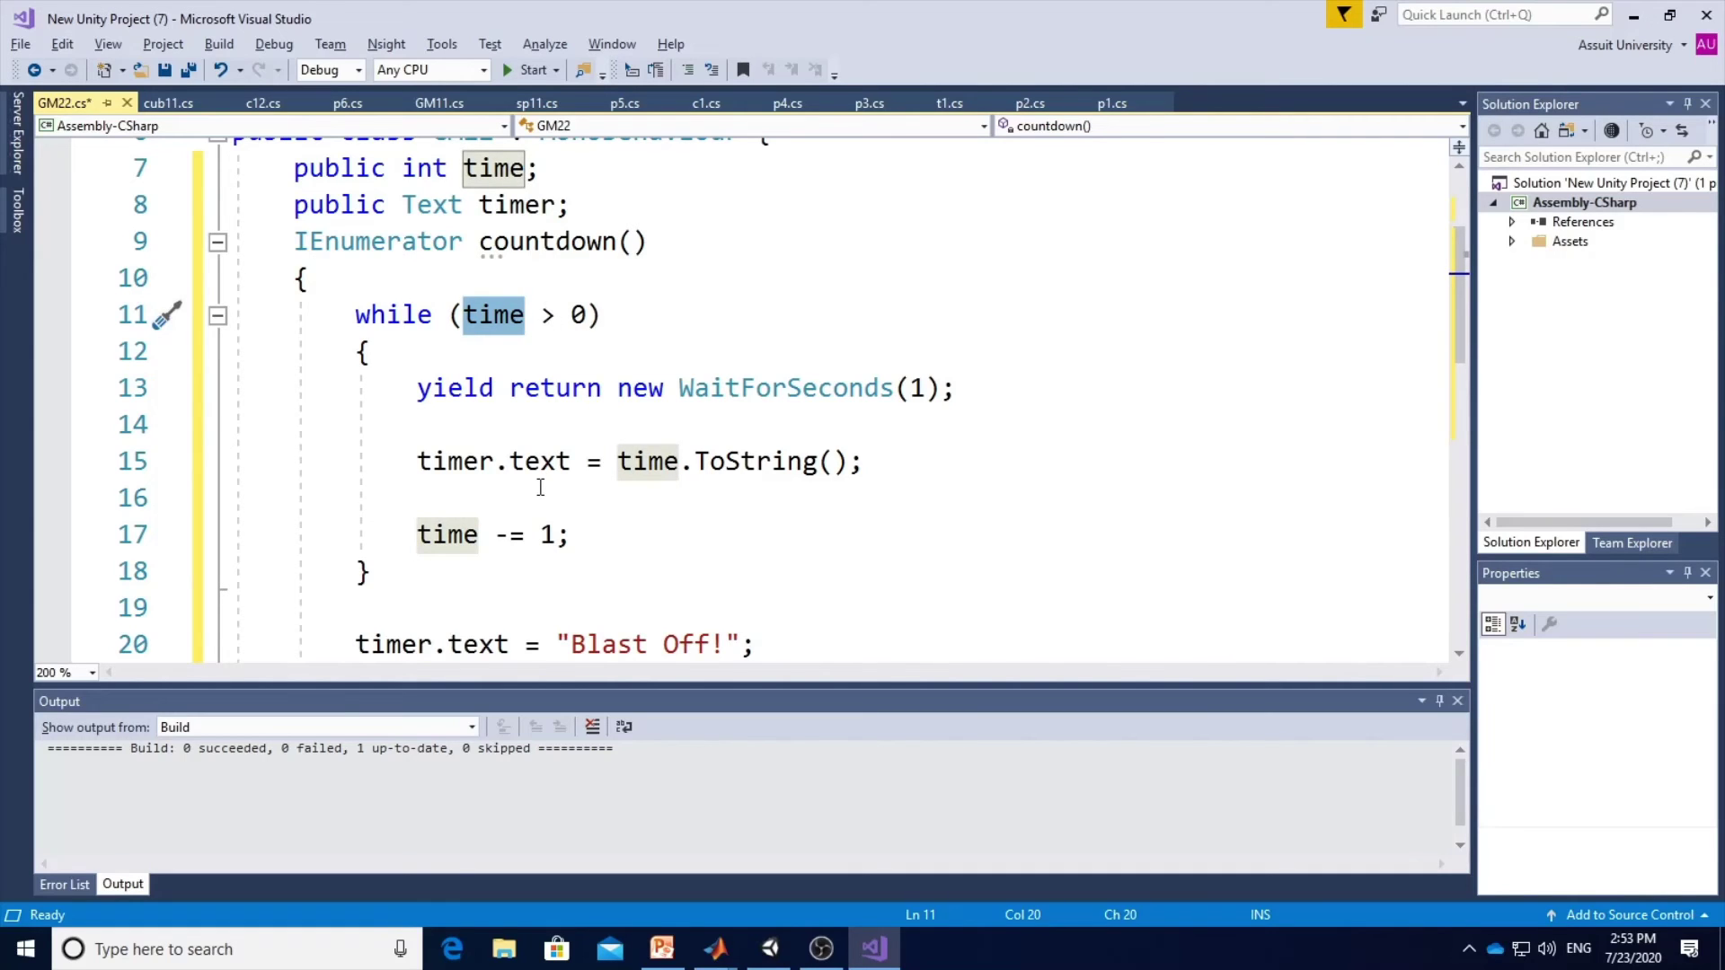
{"action": "scroll", "coordinate": [540, 487], "scroll_direction": "down", "scroll_amount": 1}
{"action": "double_click", "coordinate": [609, 536]}
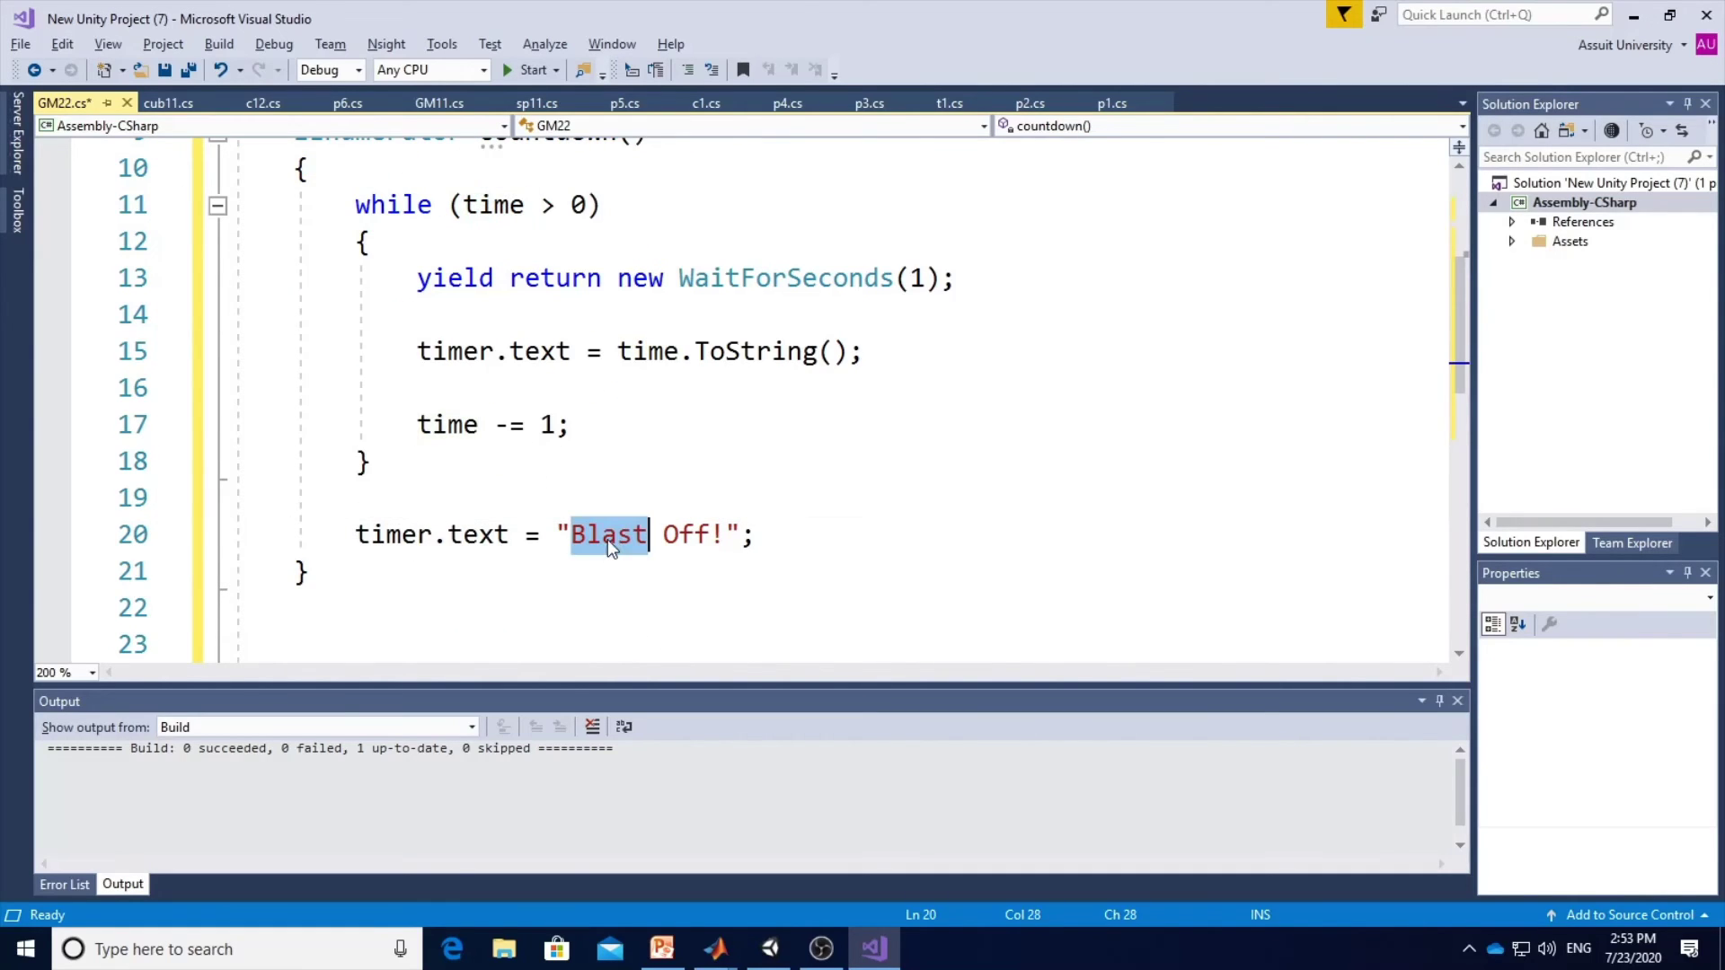
Build the solution to check GM22 compiles, then return to Unity.
{"action": "left_click", "coordinate": [219, 44]}
{"action": "left_click", "coordinate": [235, 72]}
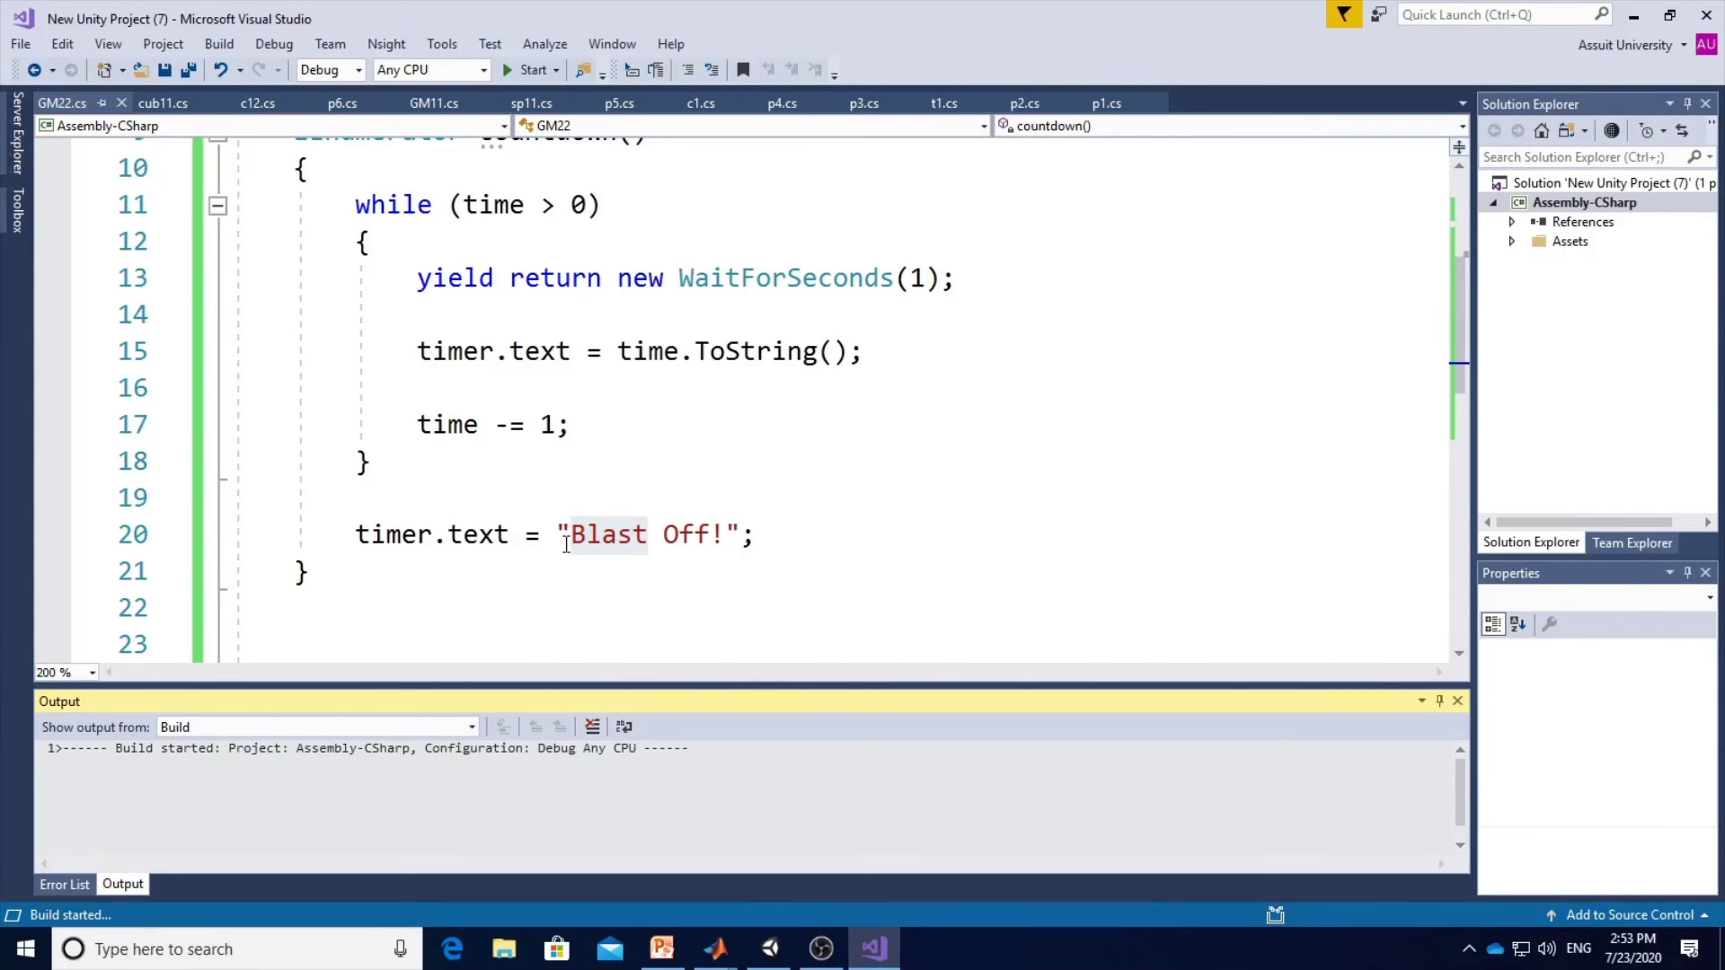
{"action": "left_click", "coordinate": [771, 948]}
On GM2's GM22 component, enter Time 10, pick the canvas Text for Timer, and press Play.
{"action": "left_click", "coordinate": [45, 283]}
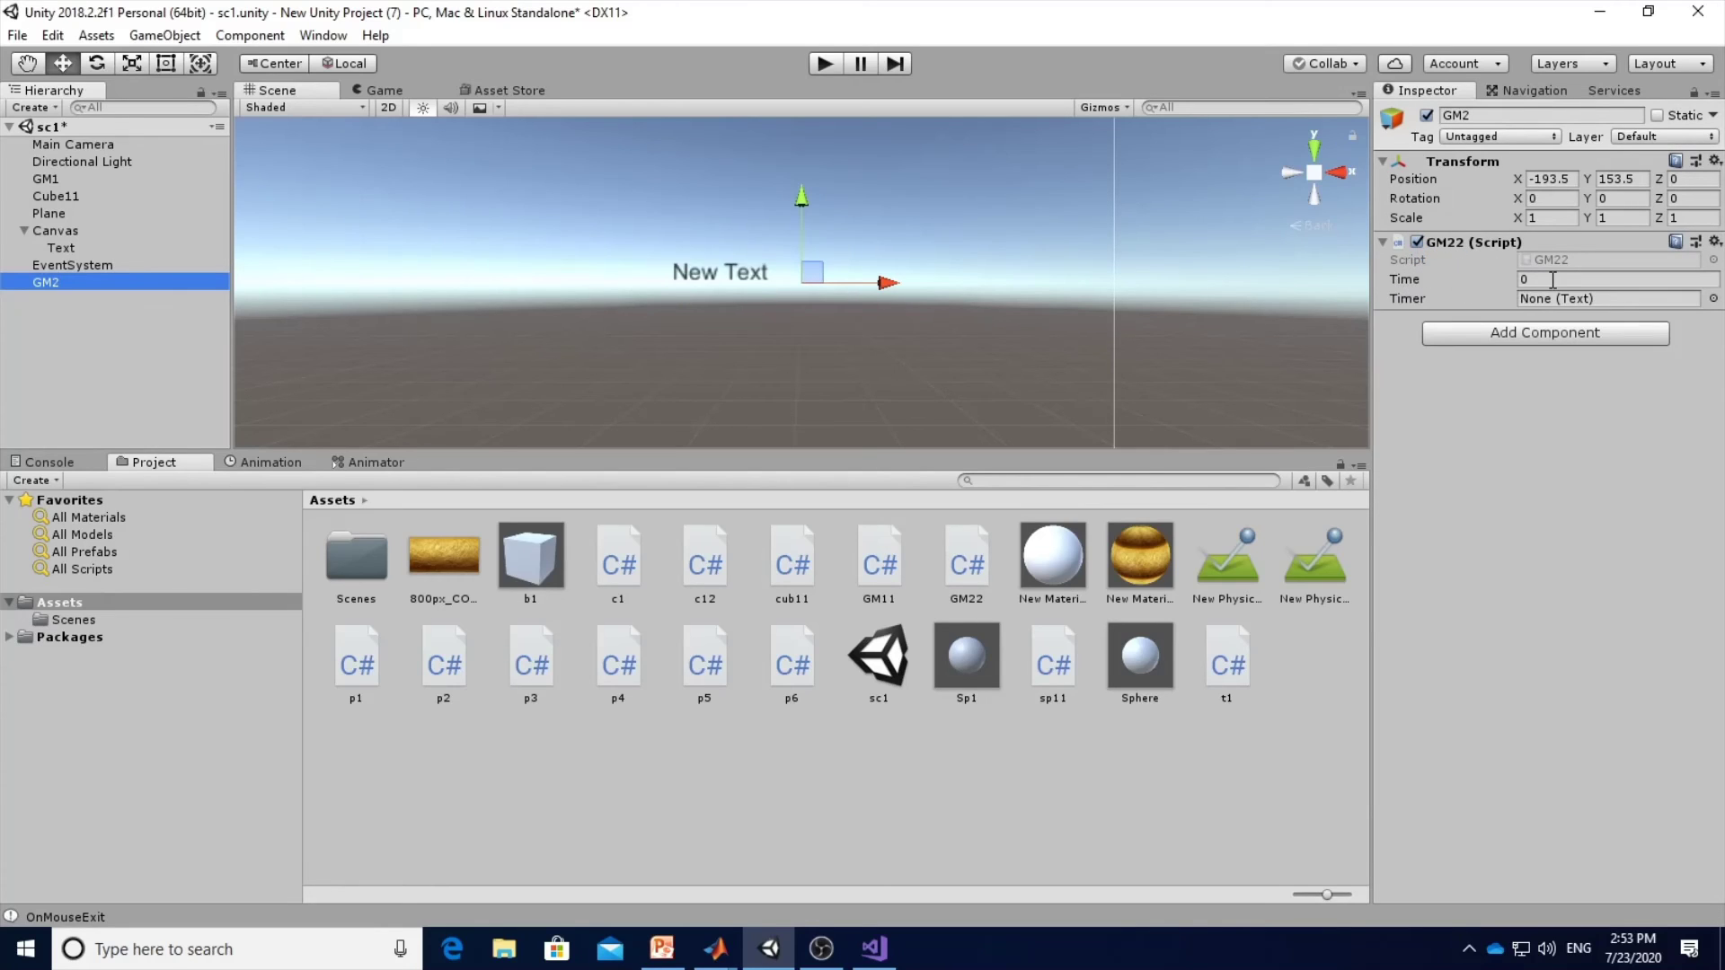
{"action": "left_click", "coordinate": [1552, 280]}
{"action": "type", "text": "20"}
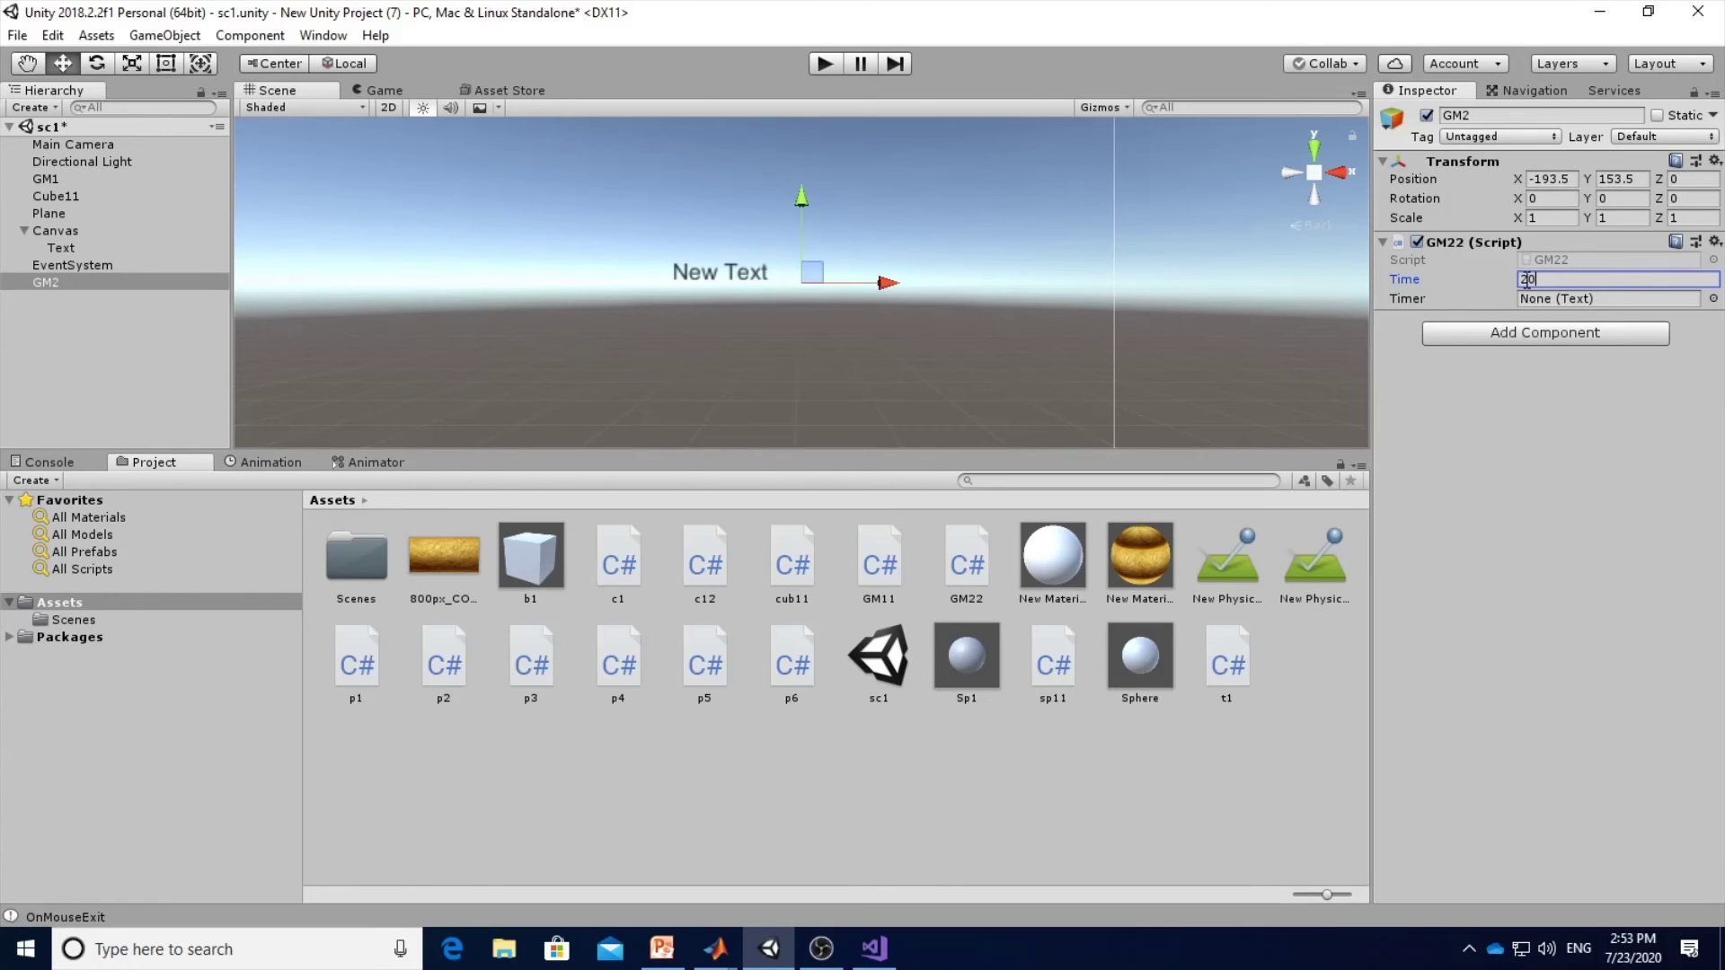
{"action": "double_click", "coordinate": [1528, 280]}
{"action": "type", "text": "10"}
{"action": "left_click", "coordinate": [1712, 298]}
{"action": "double_click", "coordinate": [710, 424]}
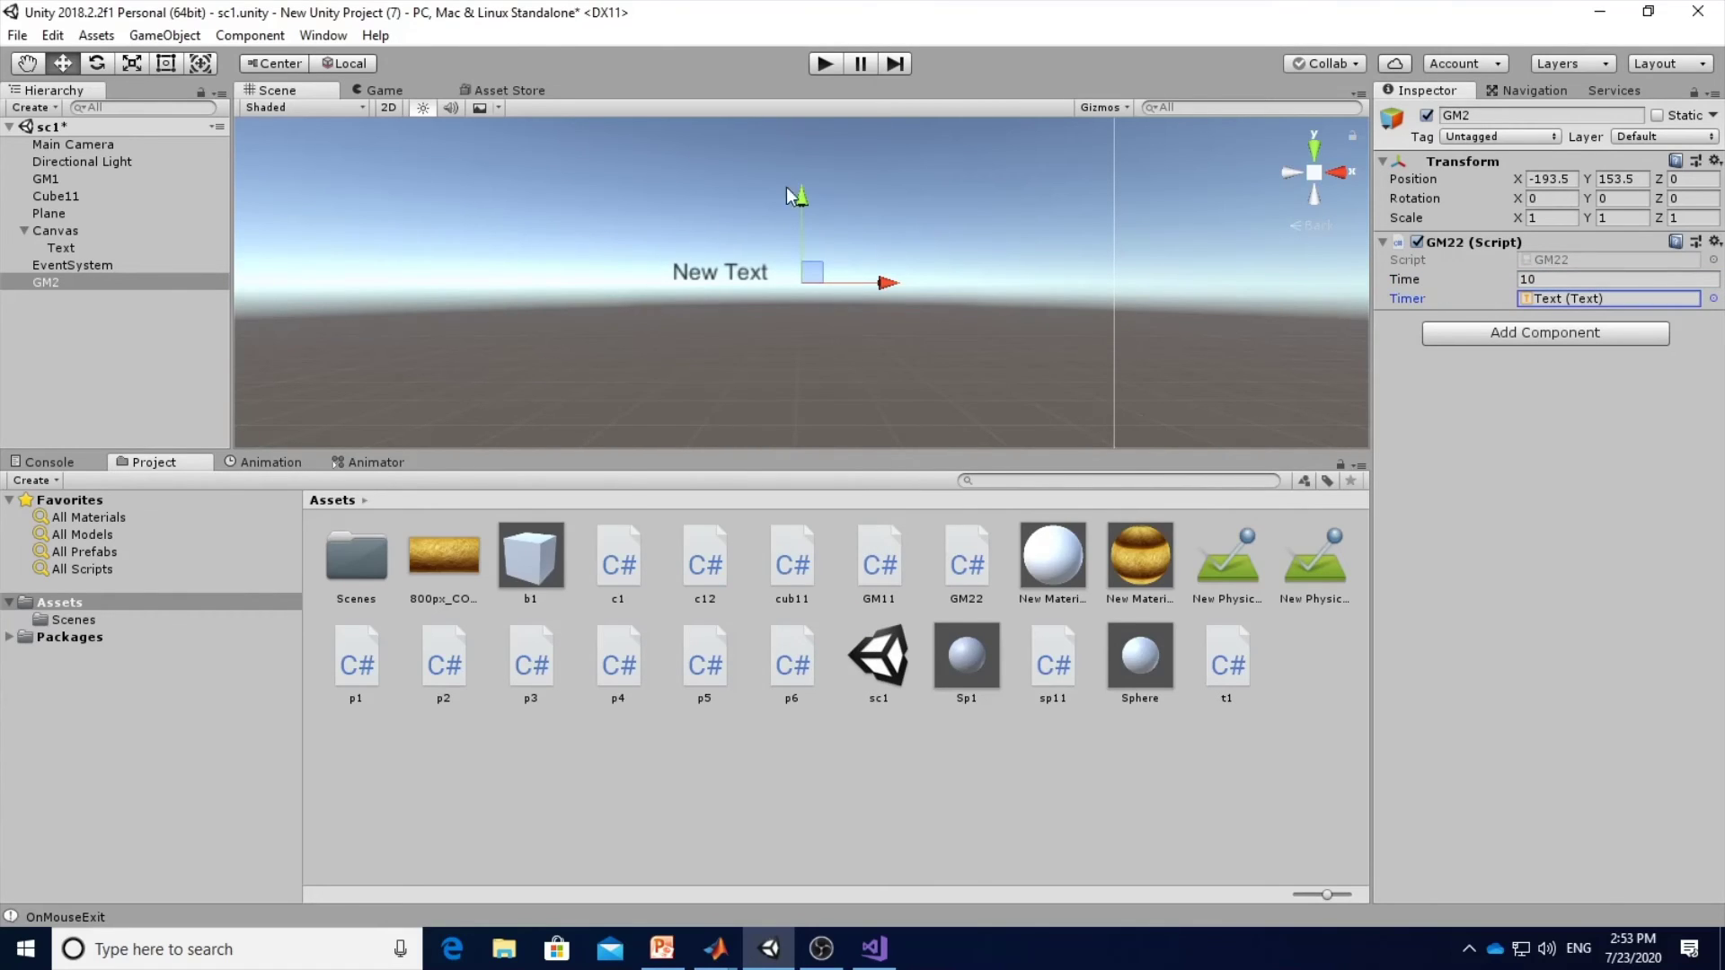
{"action": "left_click", "coordinate": [824, 63]}
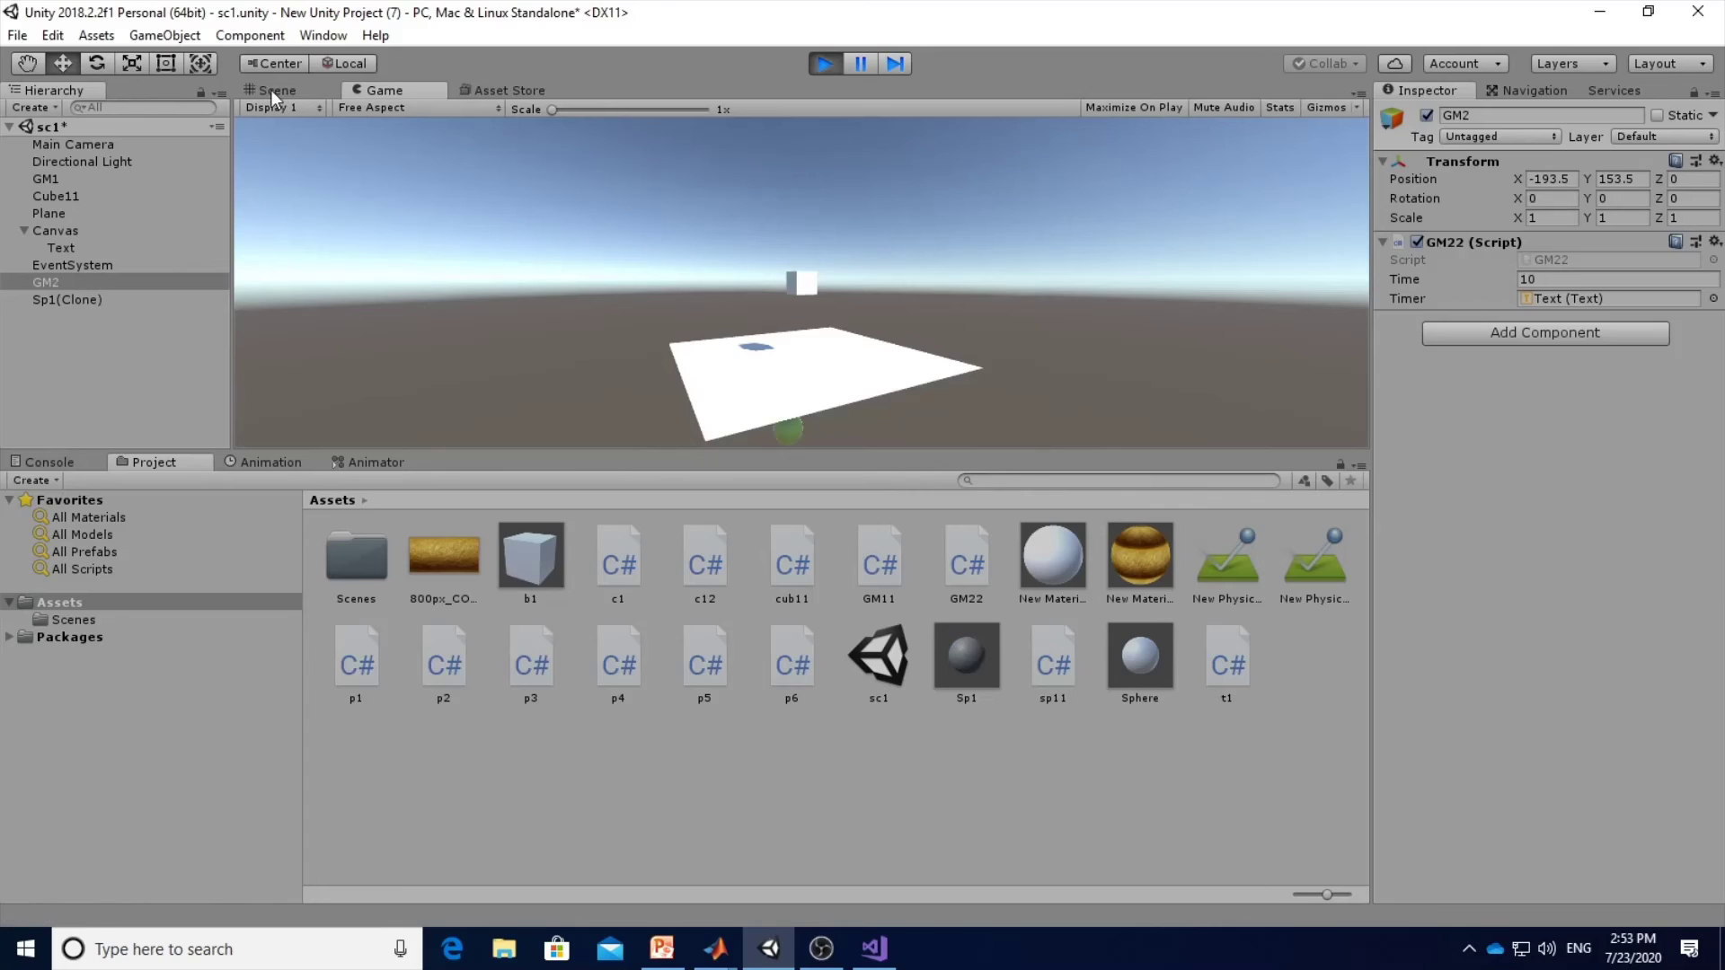
Watch the Scene view text count down to 'Blast Off!', stop Play mode, and return to slide 104 in PowerPoint.
{"action": "left_click", "coordinate": [270, 90]}
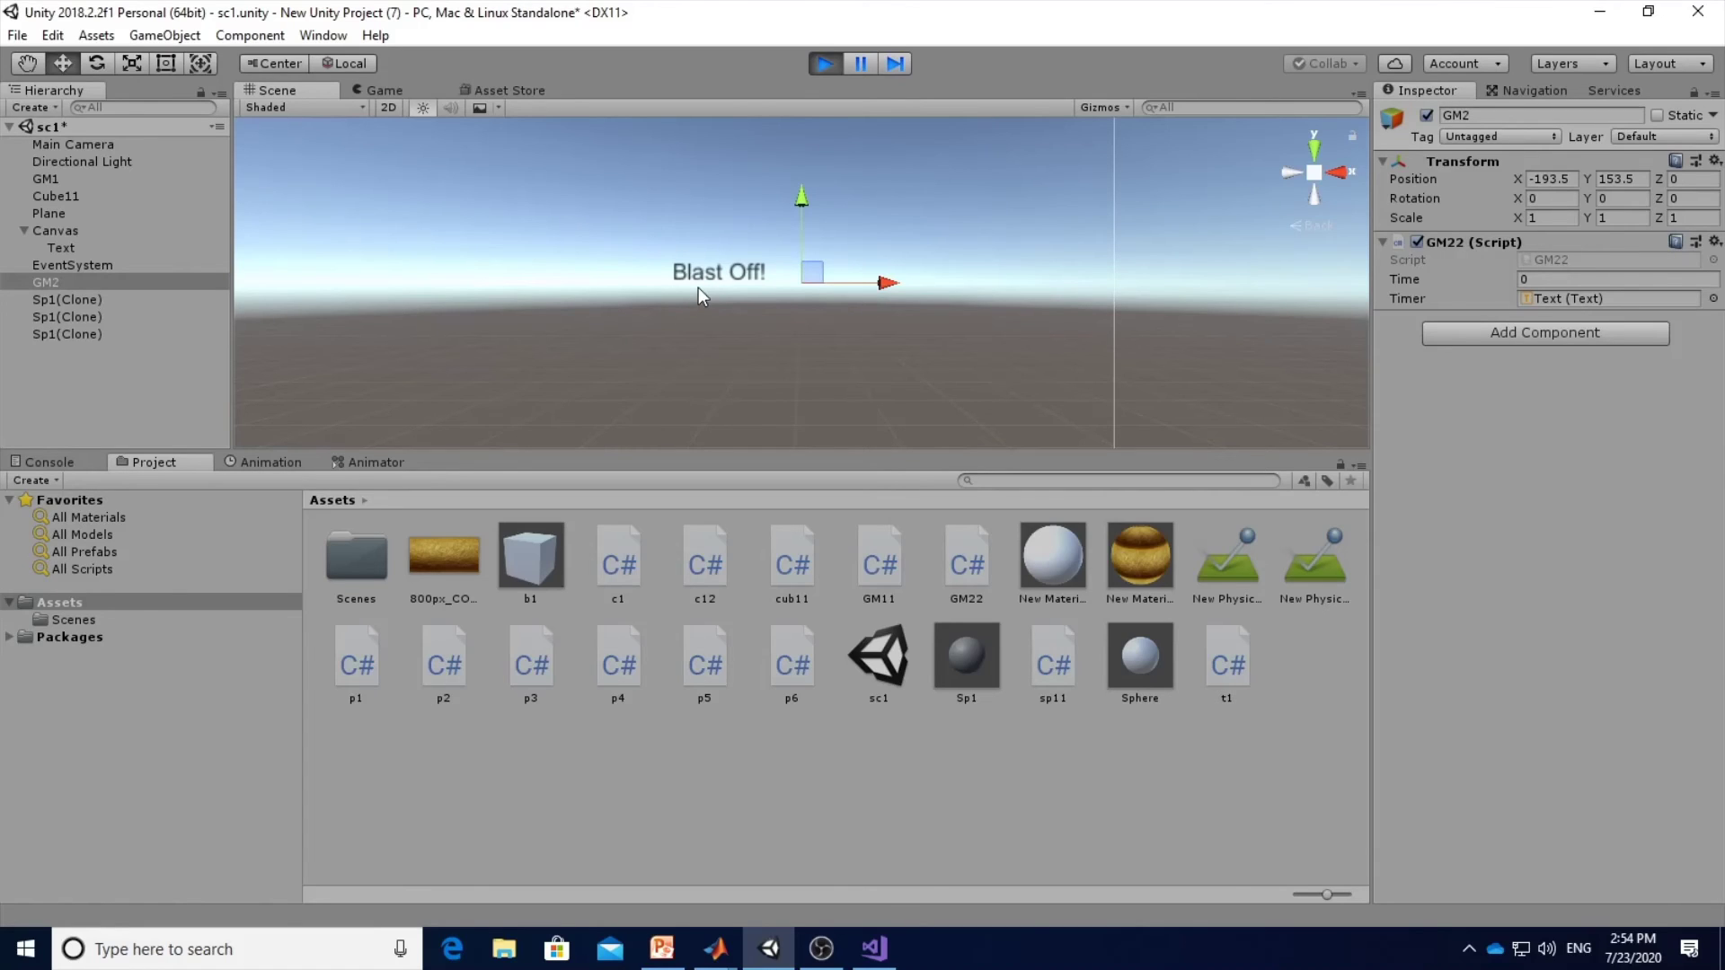
{"action": "left_click", "coordinate": [817, 68]}
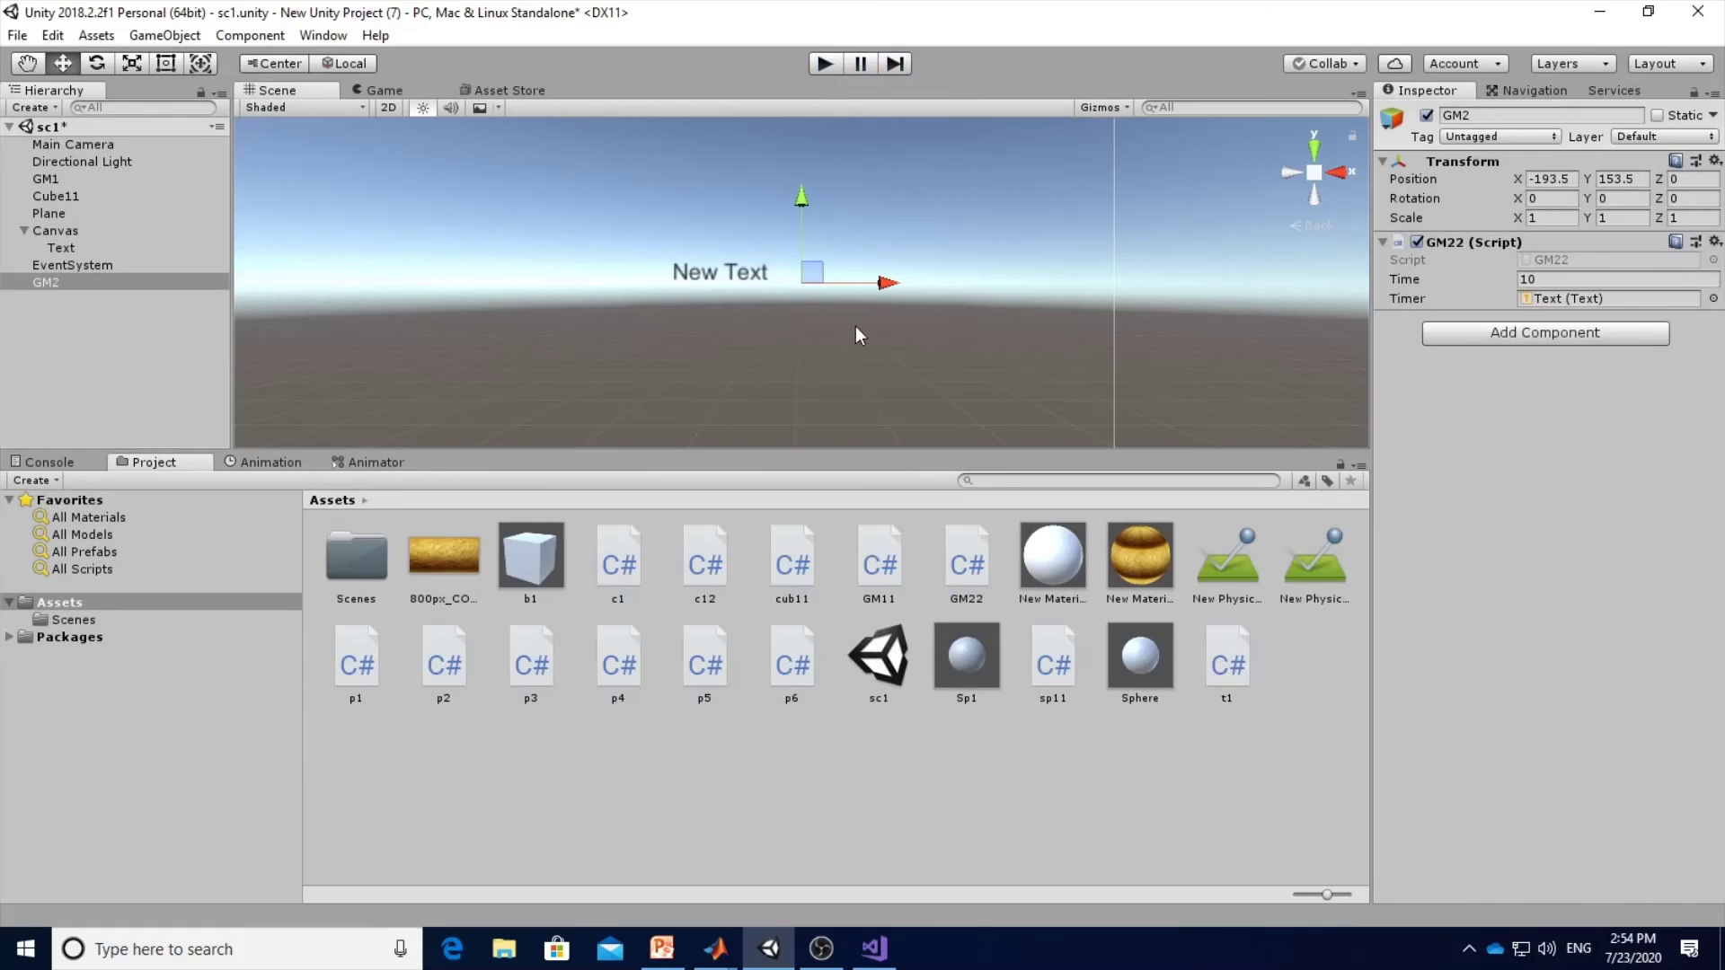
{"action": "left_click", "coordinate": [663, 947]}
{"action": "scroll", "coordinate": [660, 633], "scroll_direction": "down", "scroll_amount": 1}
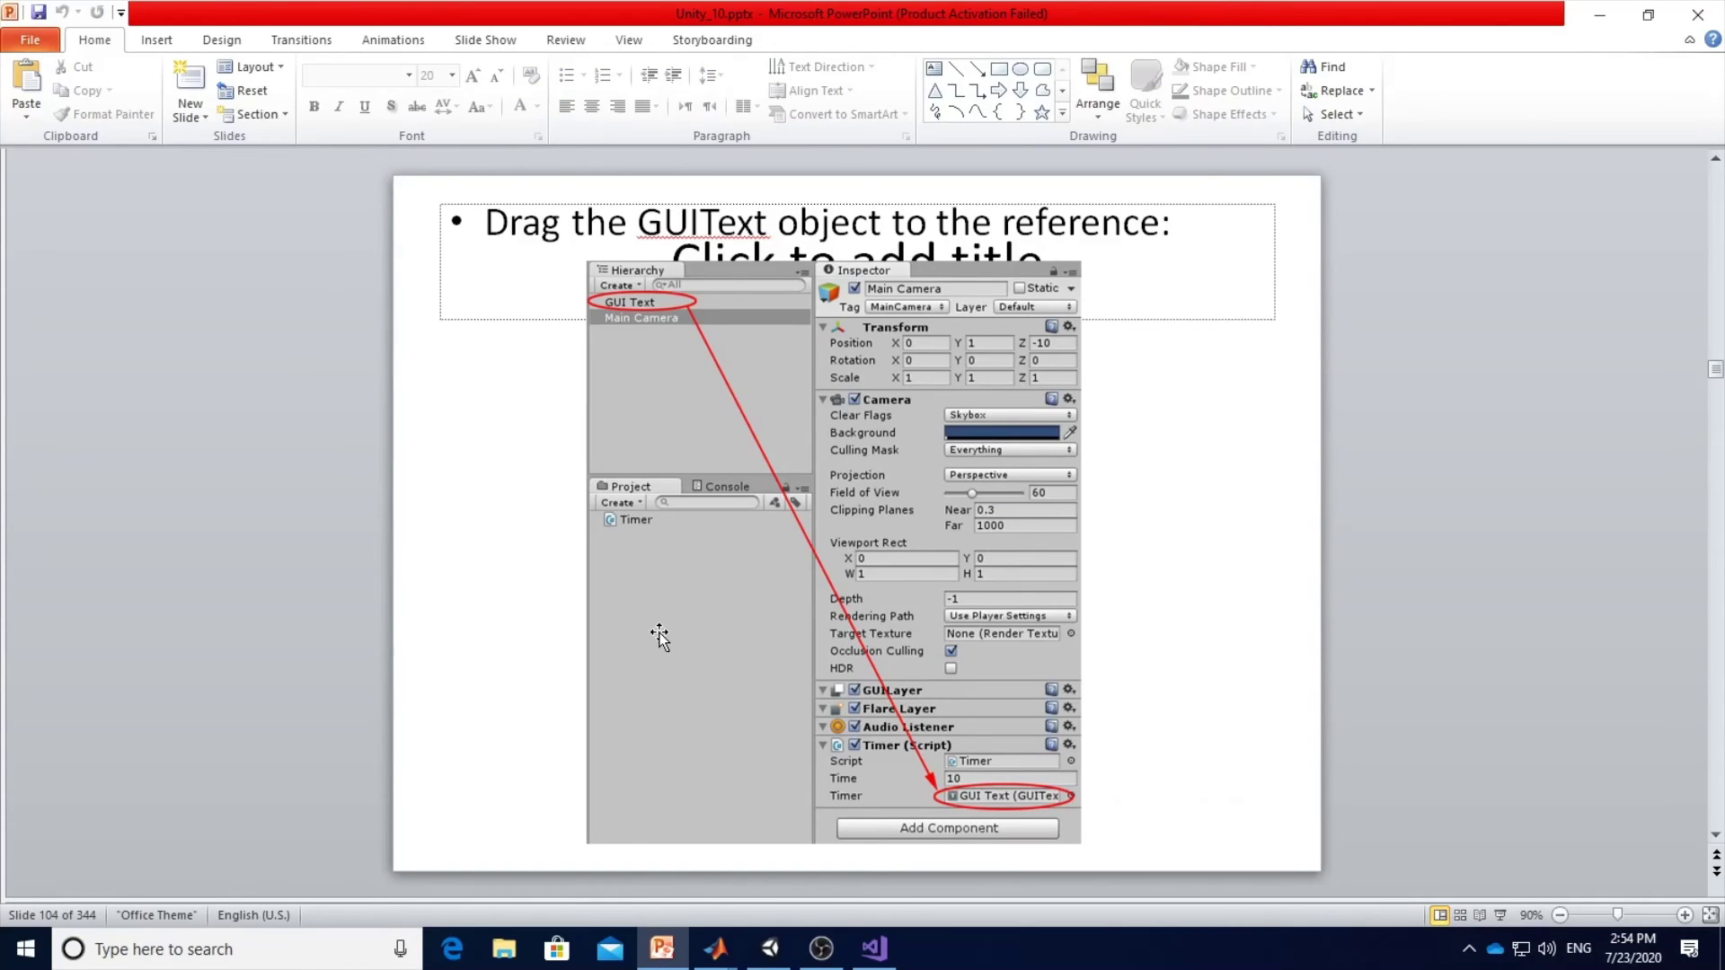
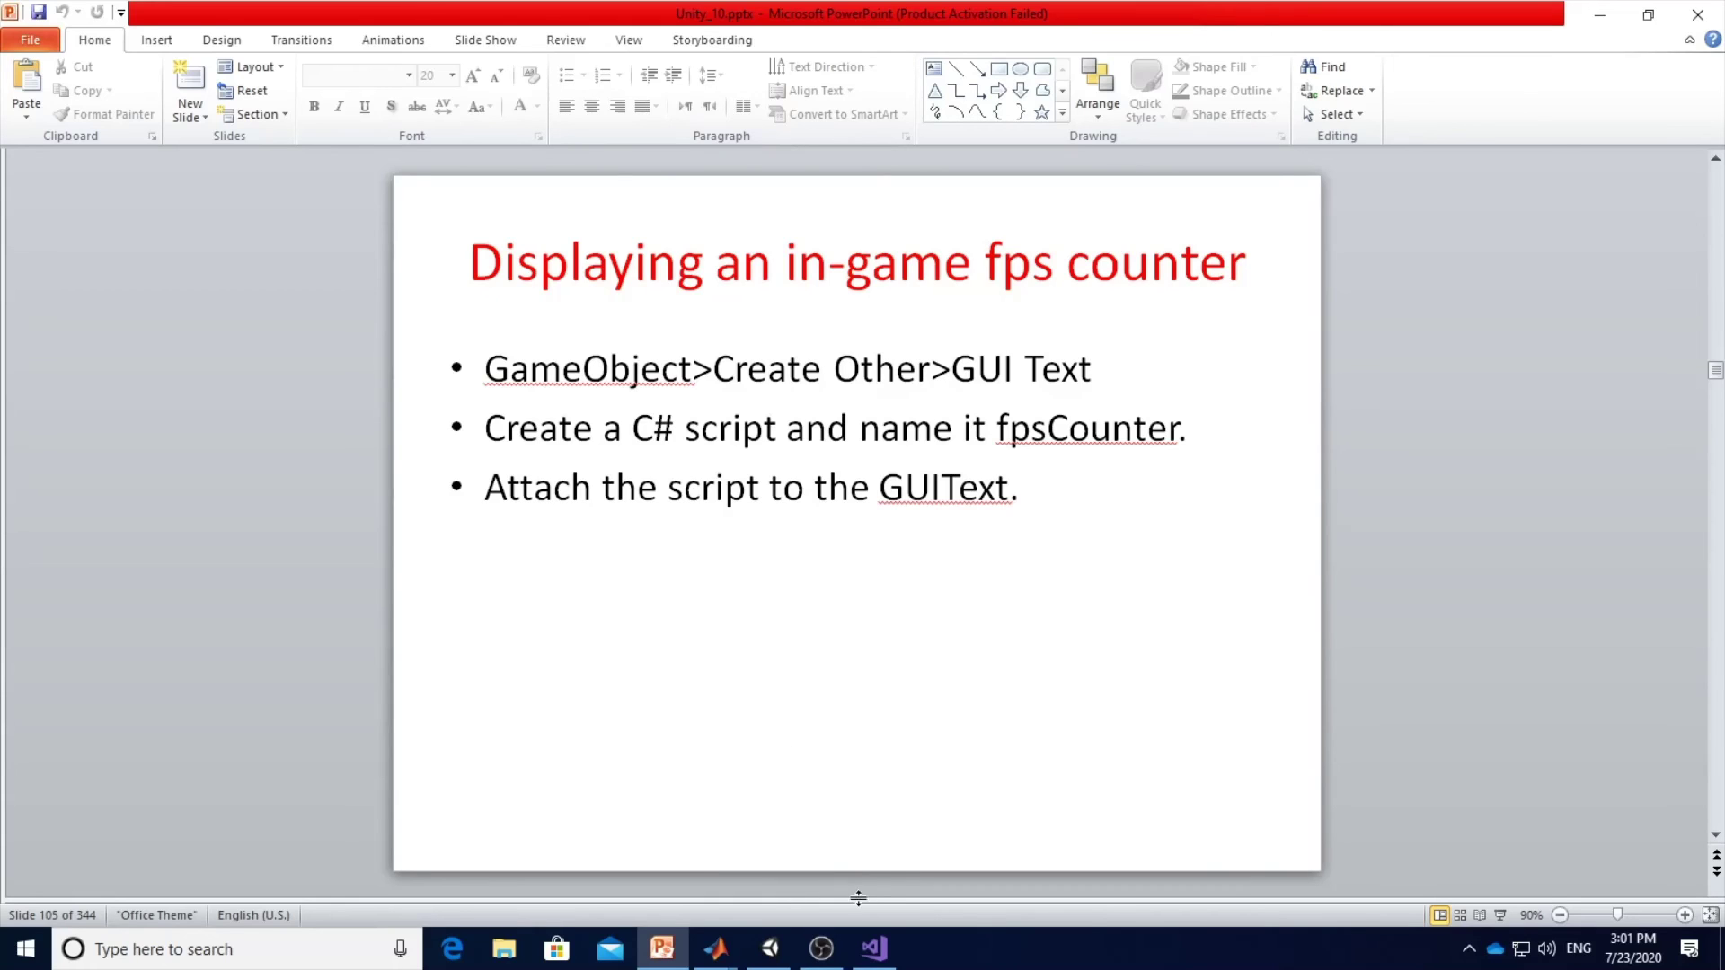
Create an empty GameObject in the sc1 scene and rename it GM4 in the Inspector.
{"action": "left_click", "coordinate": [770, 954]}
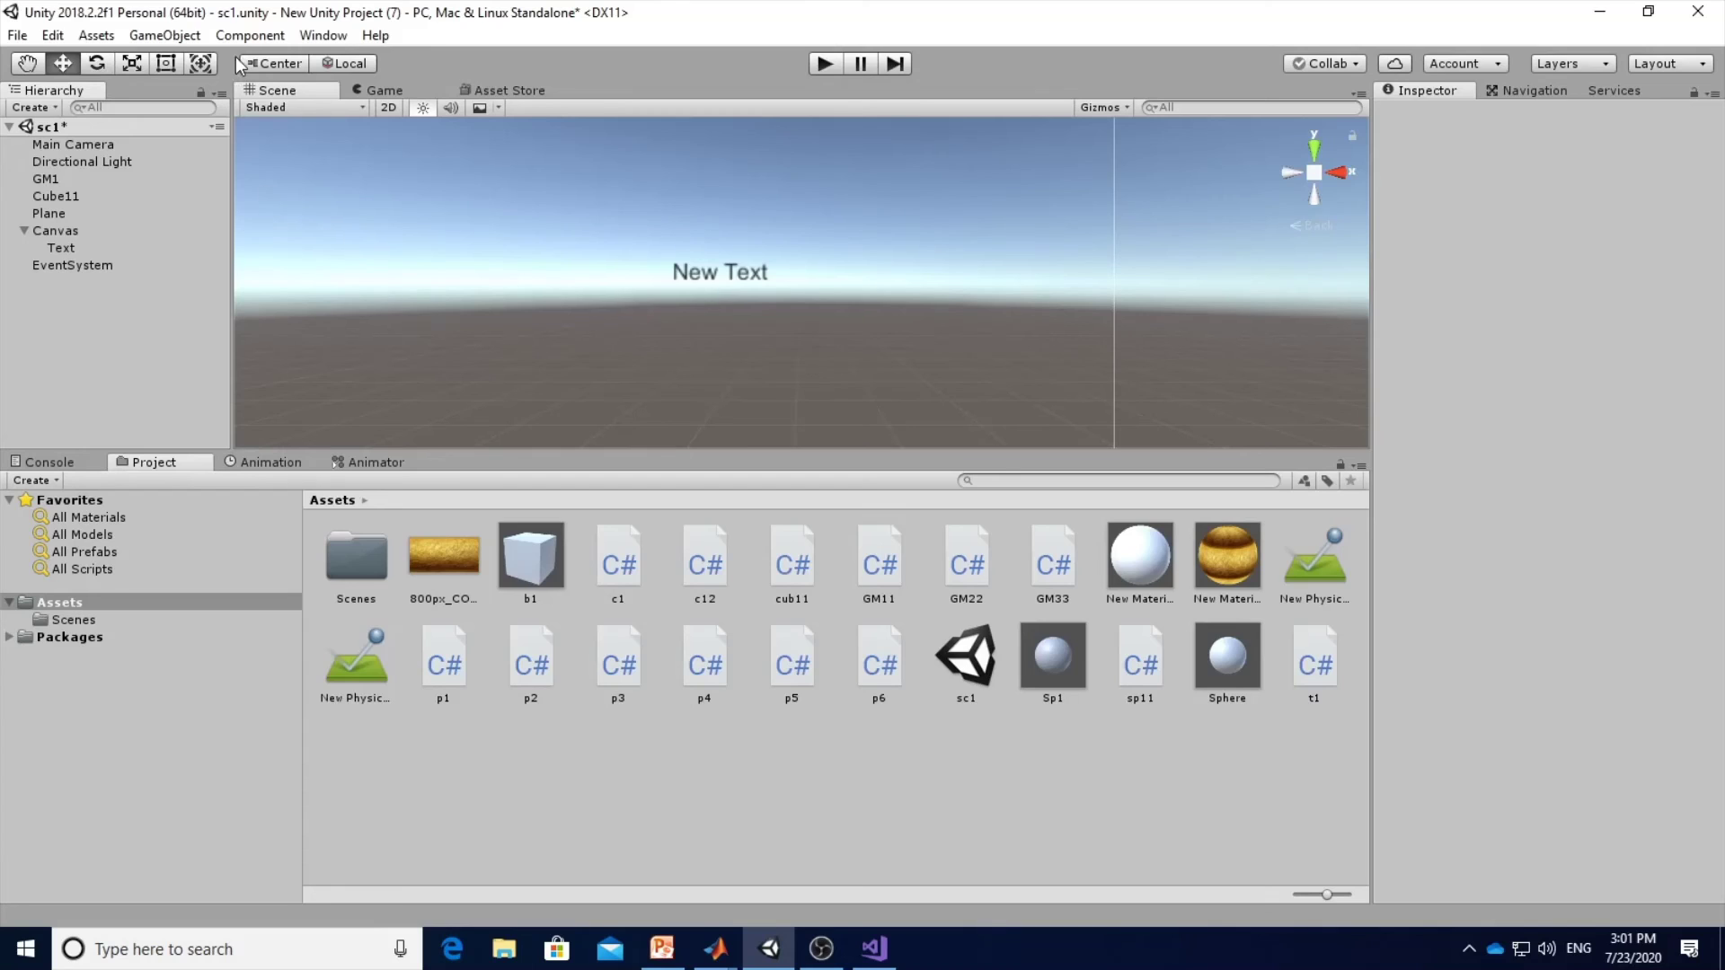
{"action": "left_click", "coordinate": [164, 35]}
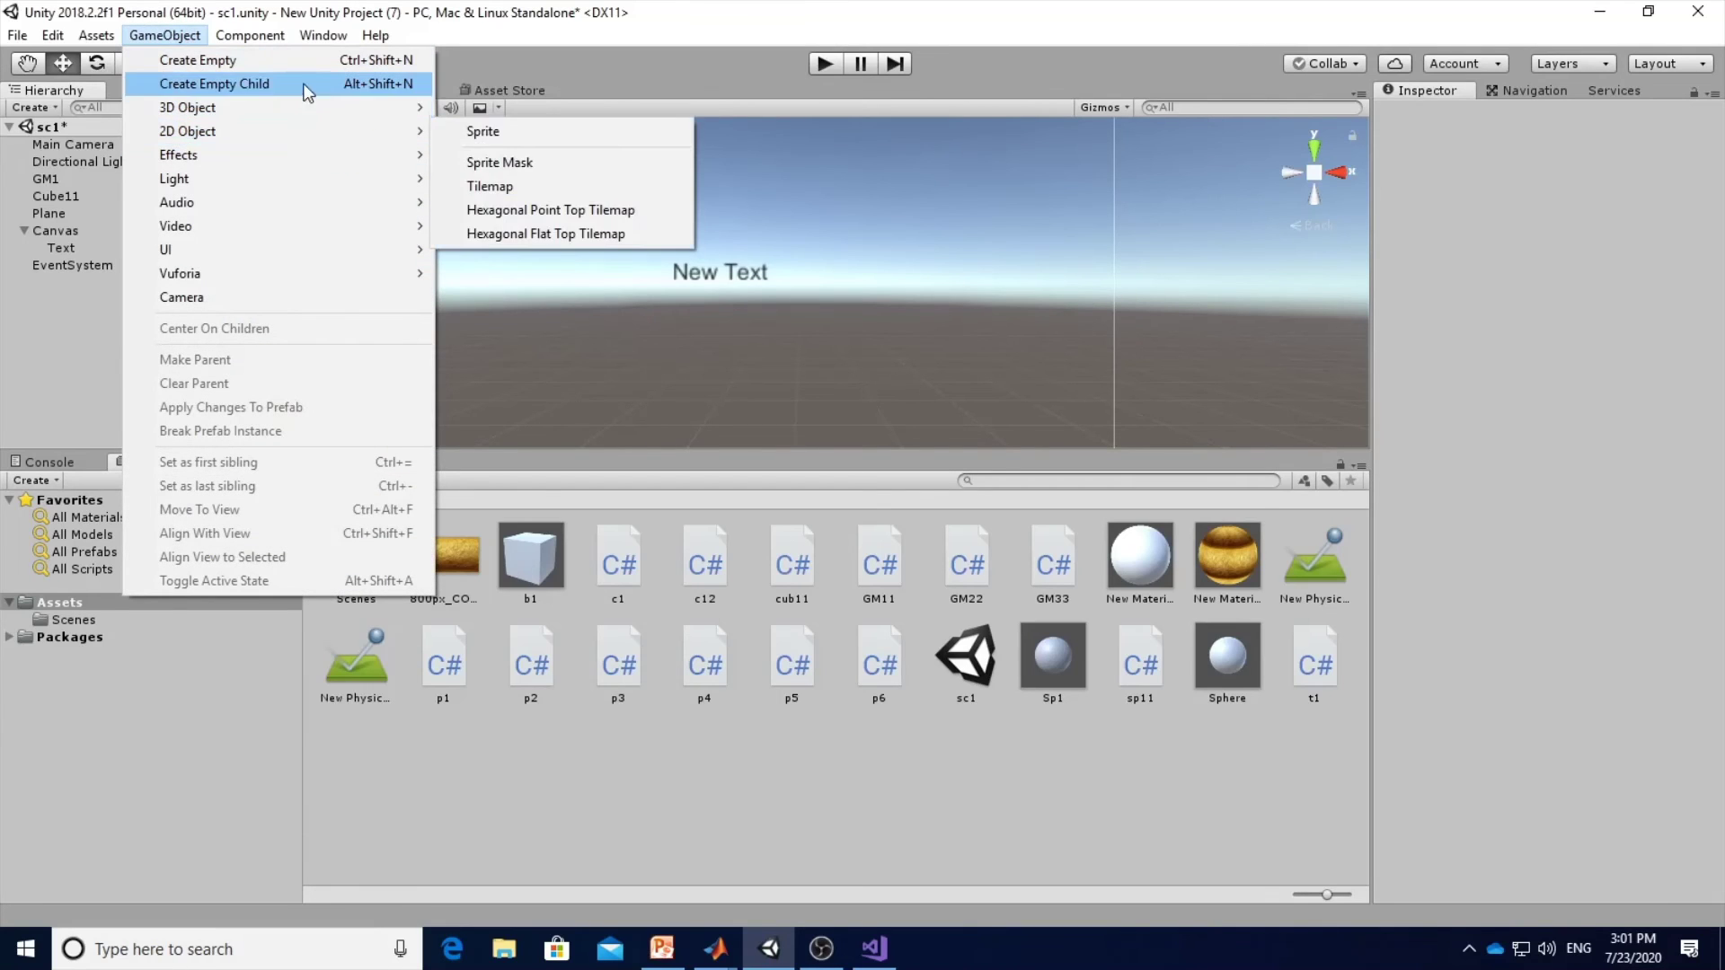
{"action": "left_click", "coordinate": [200, 60]}
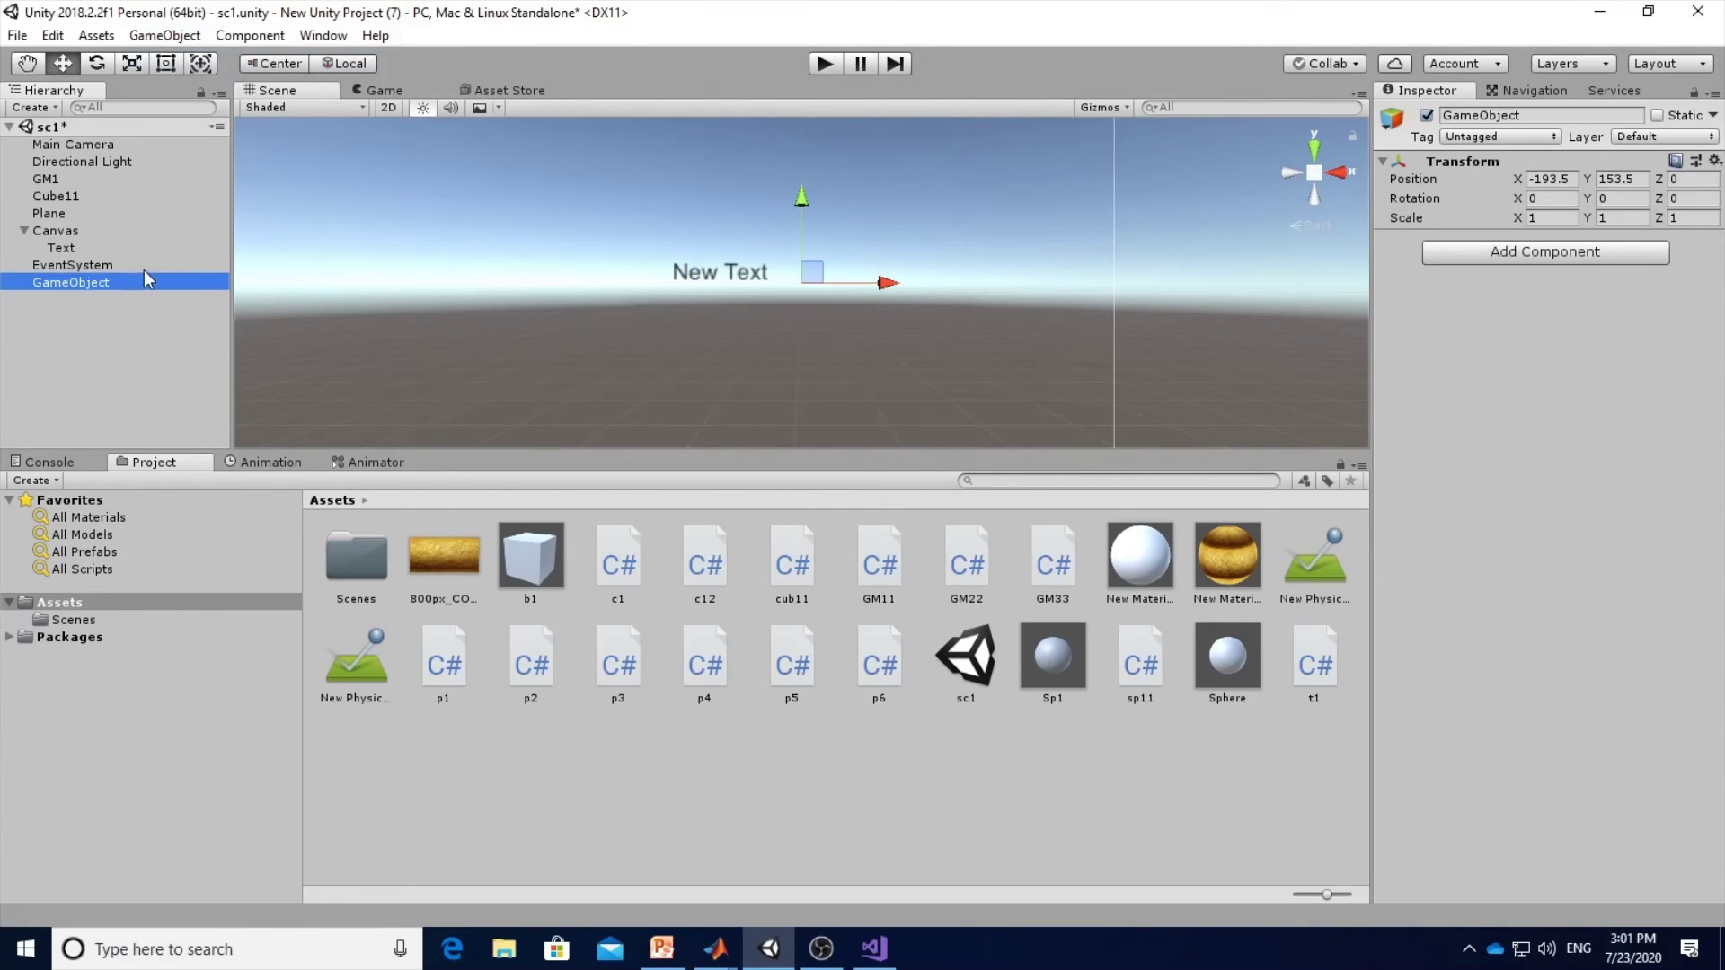
{"action": "left_click", "coordinate": [1498, 116]}
{"action": "double_click", "coordinate": [1499, 116]}
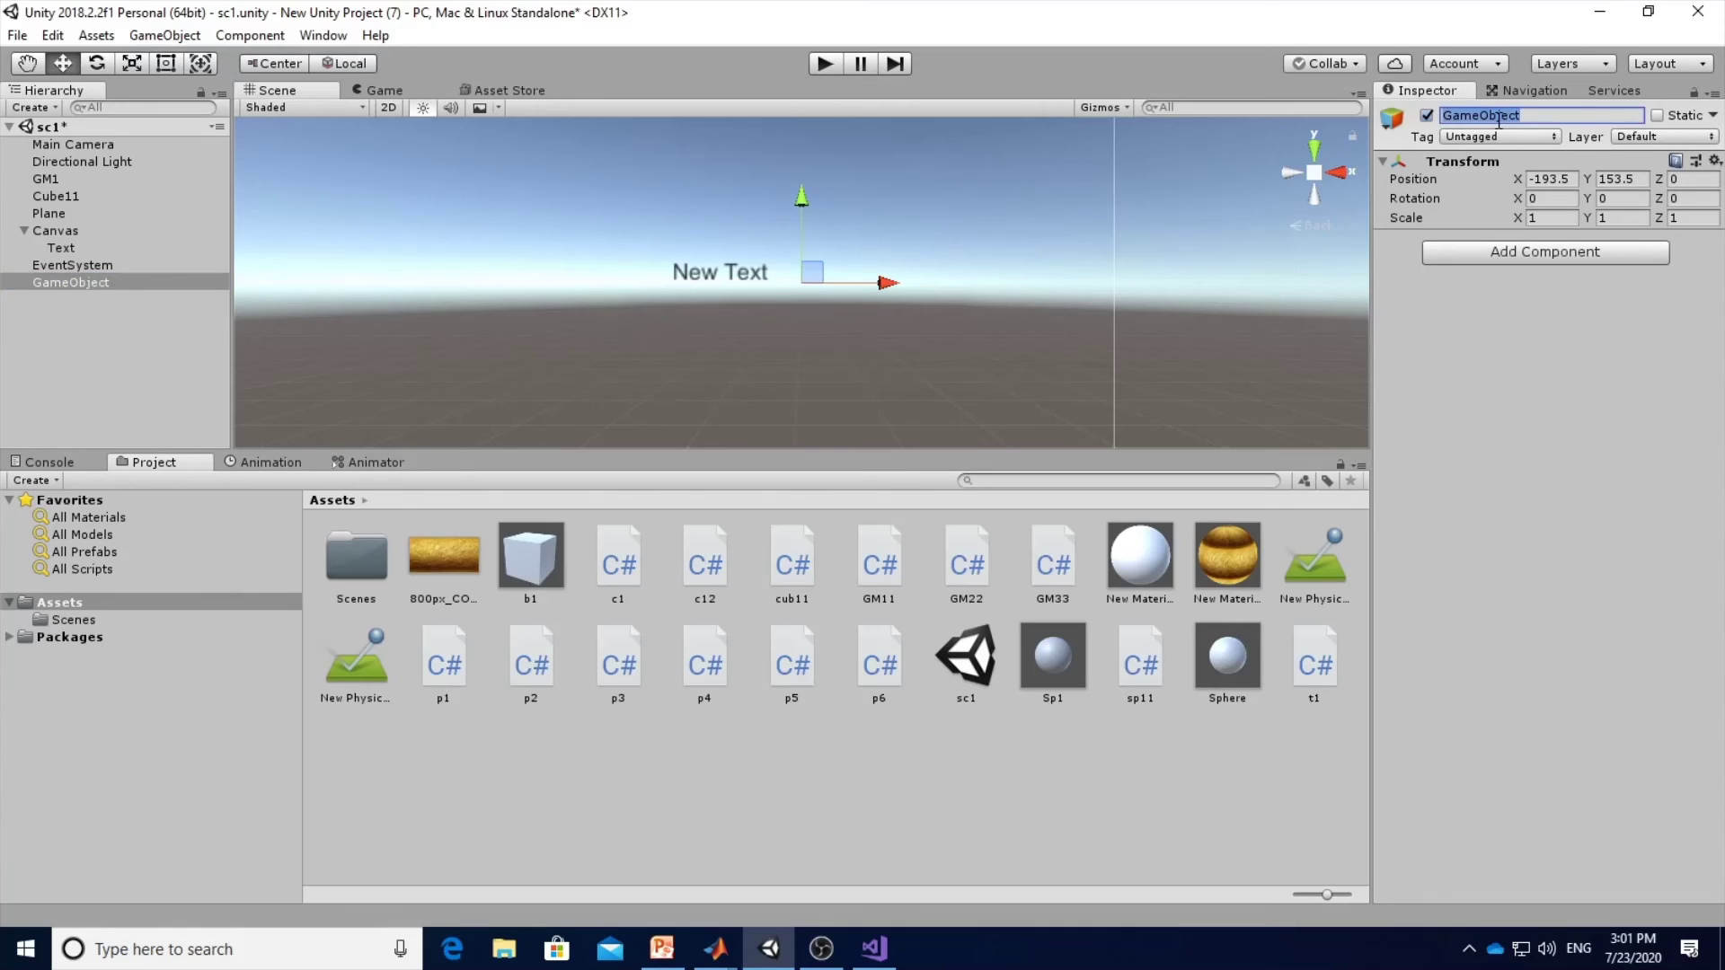
{"action": "type", "text": "GM"}
{"action": "type", "text": "4"}
{"action": "key", "text": "Return"}
Add a new script component named GM44 to GM4, then select the GM44 asset in Project.
{"action": "left_click", "coordinate": [1507, 259]}
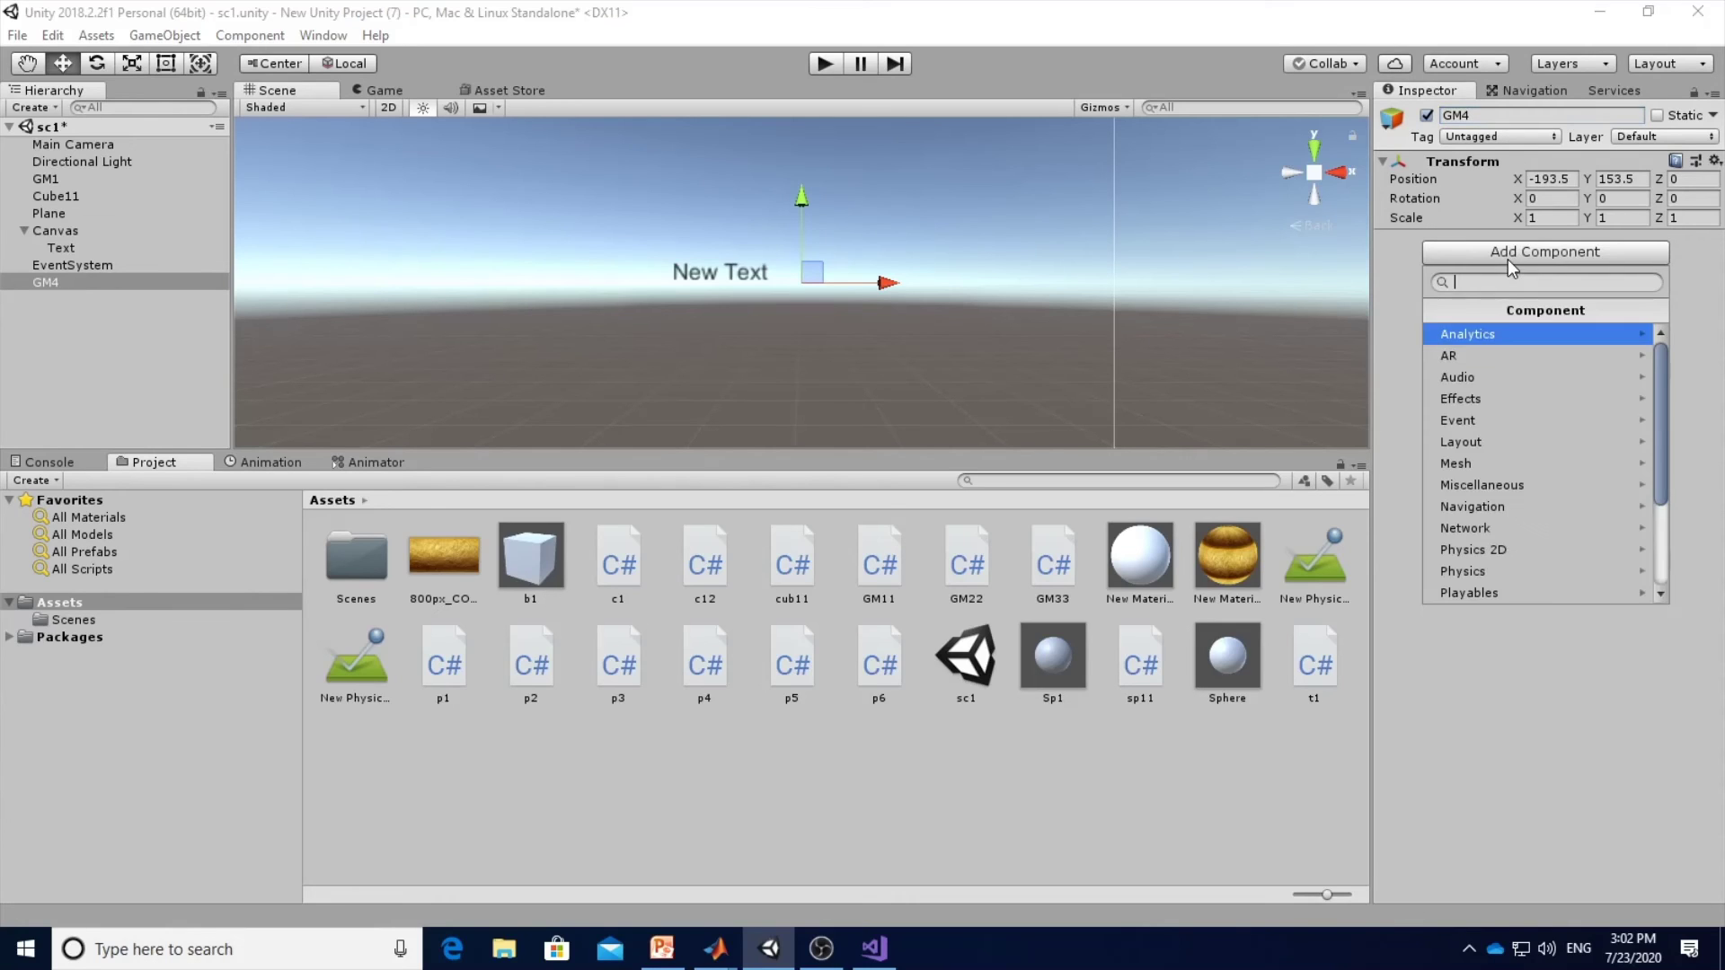
{"action": "left_click_drag", "start_coordinate": [1657, 469], "coordinate": [1660, 616]}
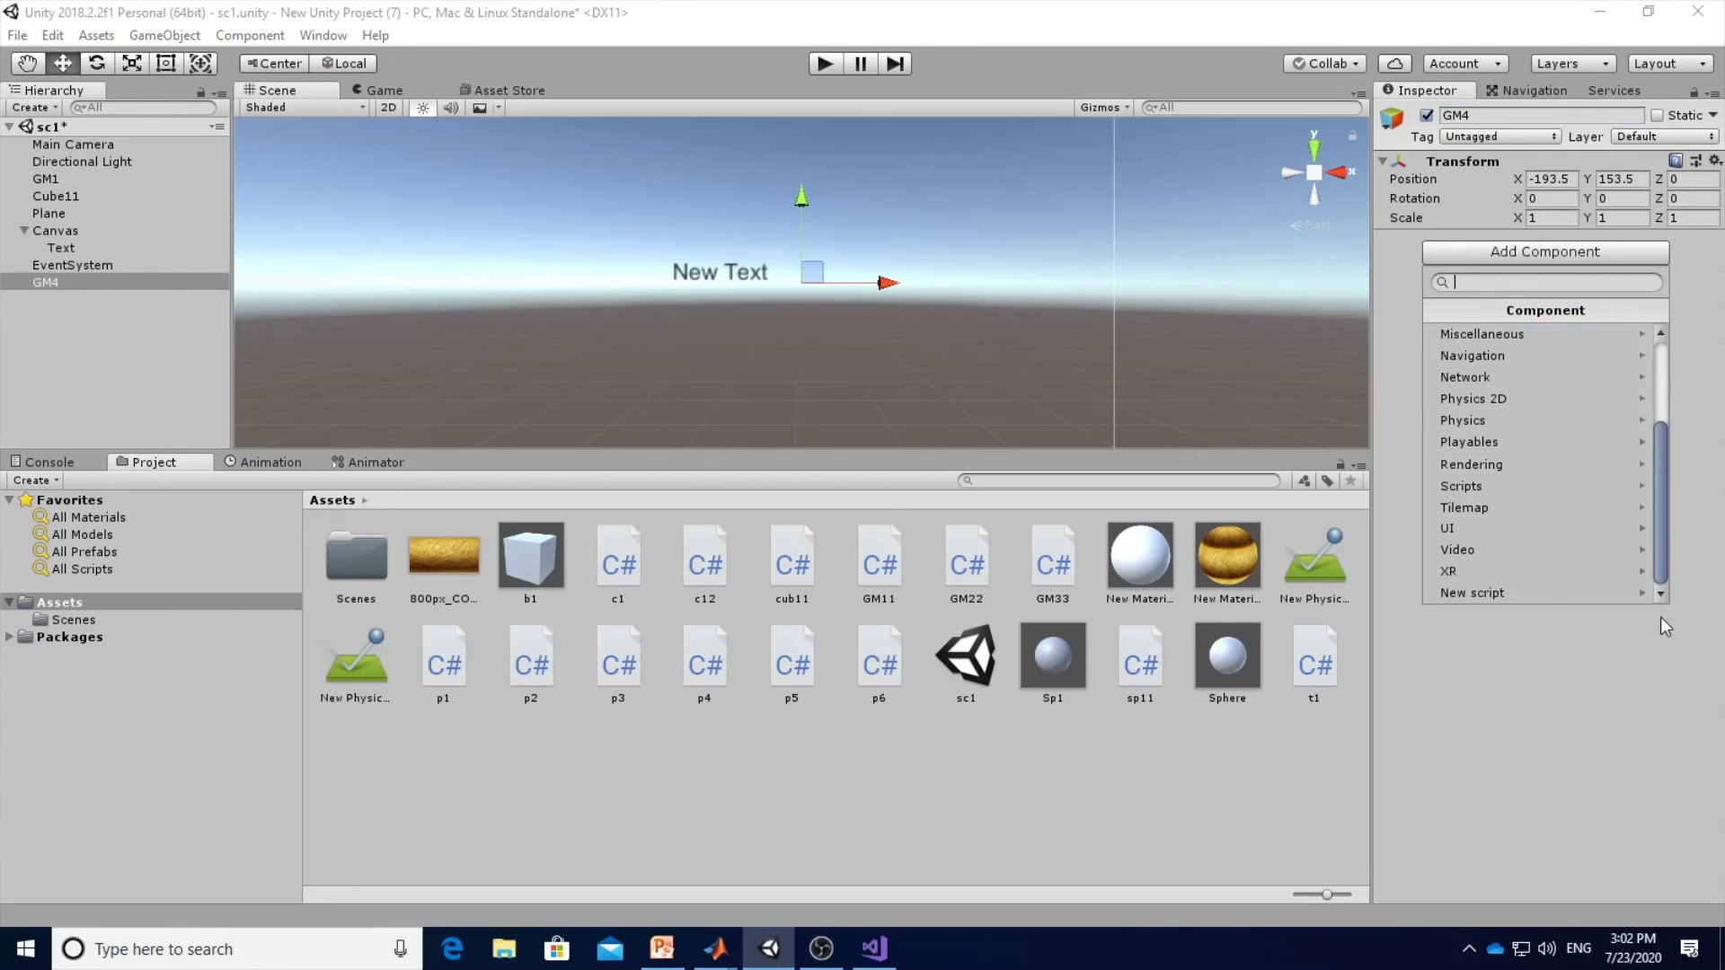
{"action": "left_click", "coordinate": [1466, 589]}
{"action": "type", "text": "GM"}
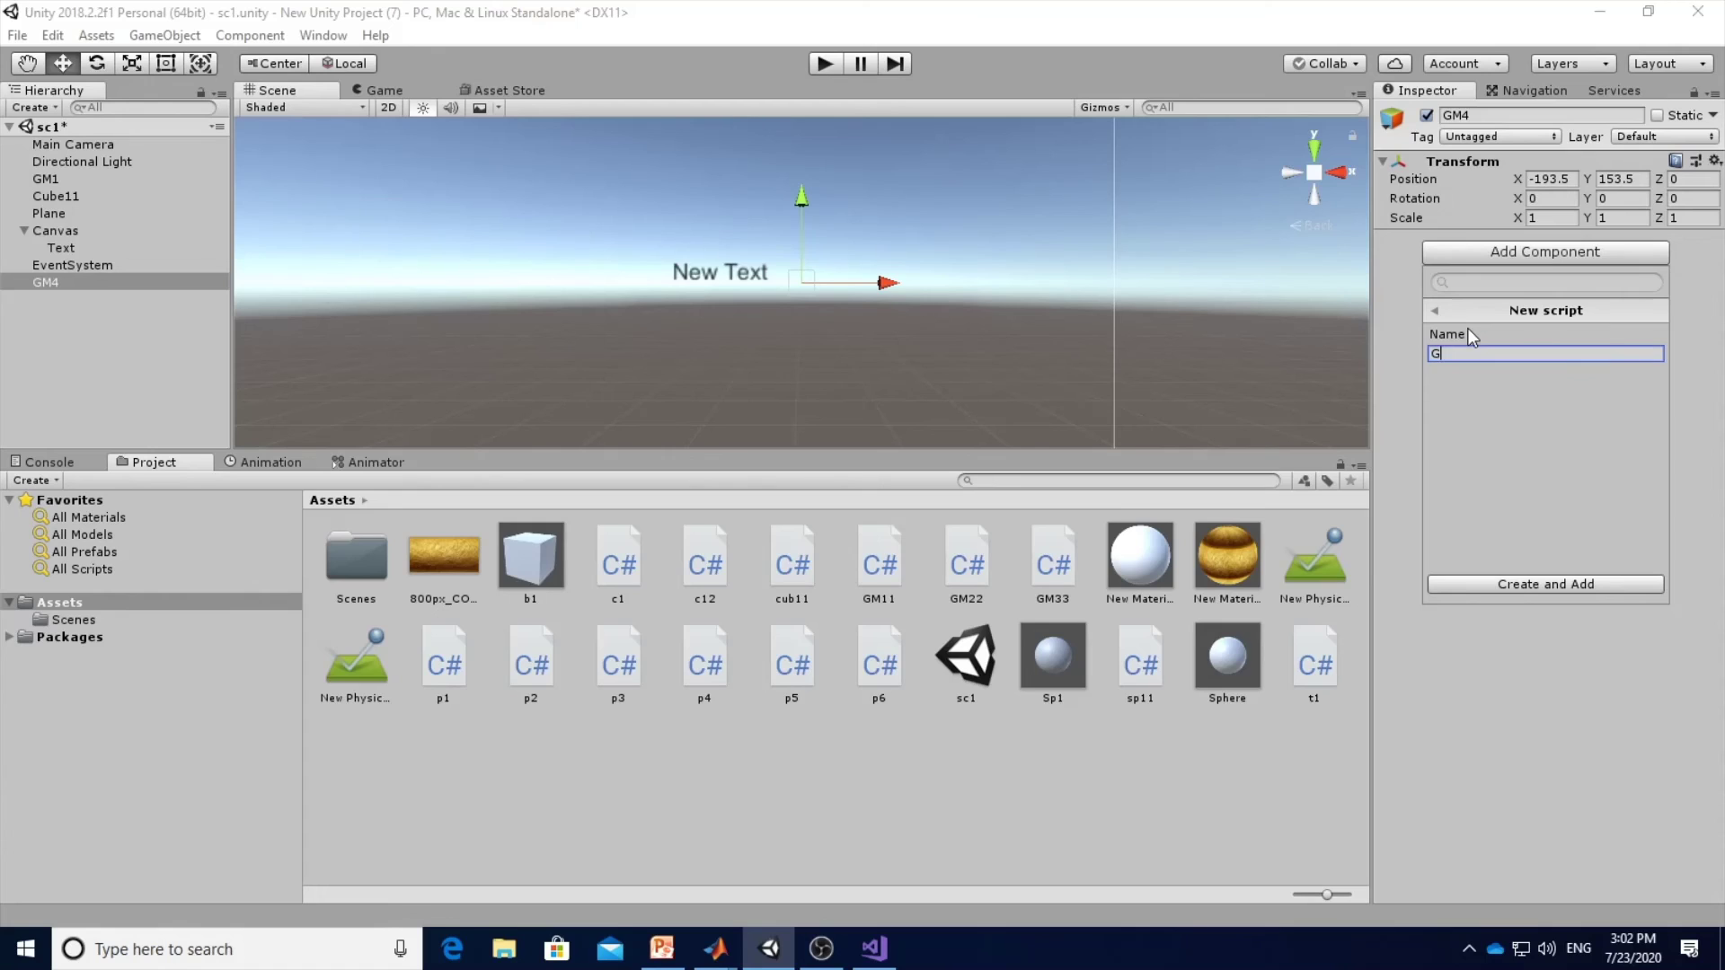
{"action": "type", "text": "44"}
{"action": "left_click", "coordinate": [1510, 583]}
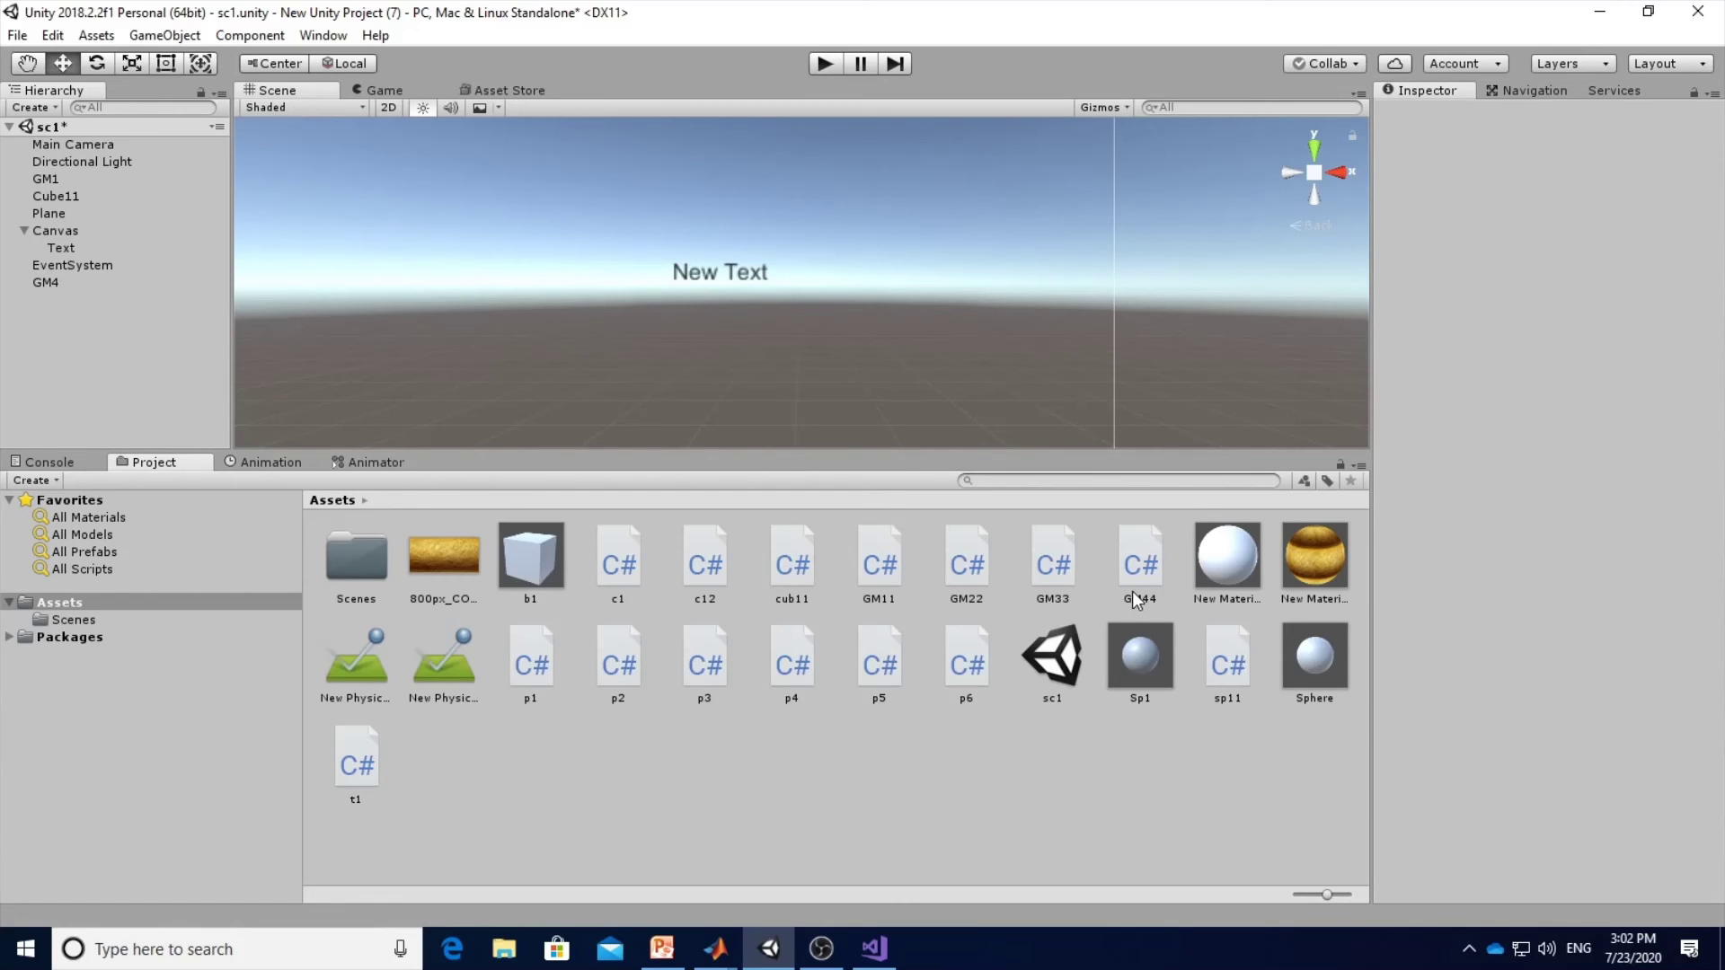
{"action": "left_click", "coordinate": [1135, 591]}
Open GM44.cs in Visual Studio and add the using System.Linq and using UnityEngine.UI lines.
{"action": "double_click", "coordinate": [1135, 590]}
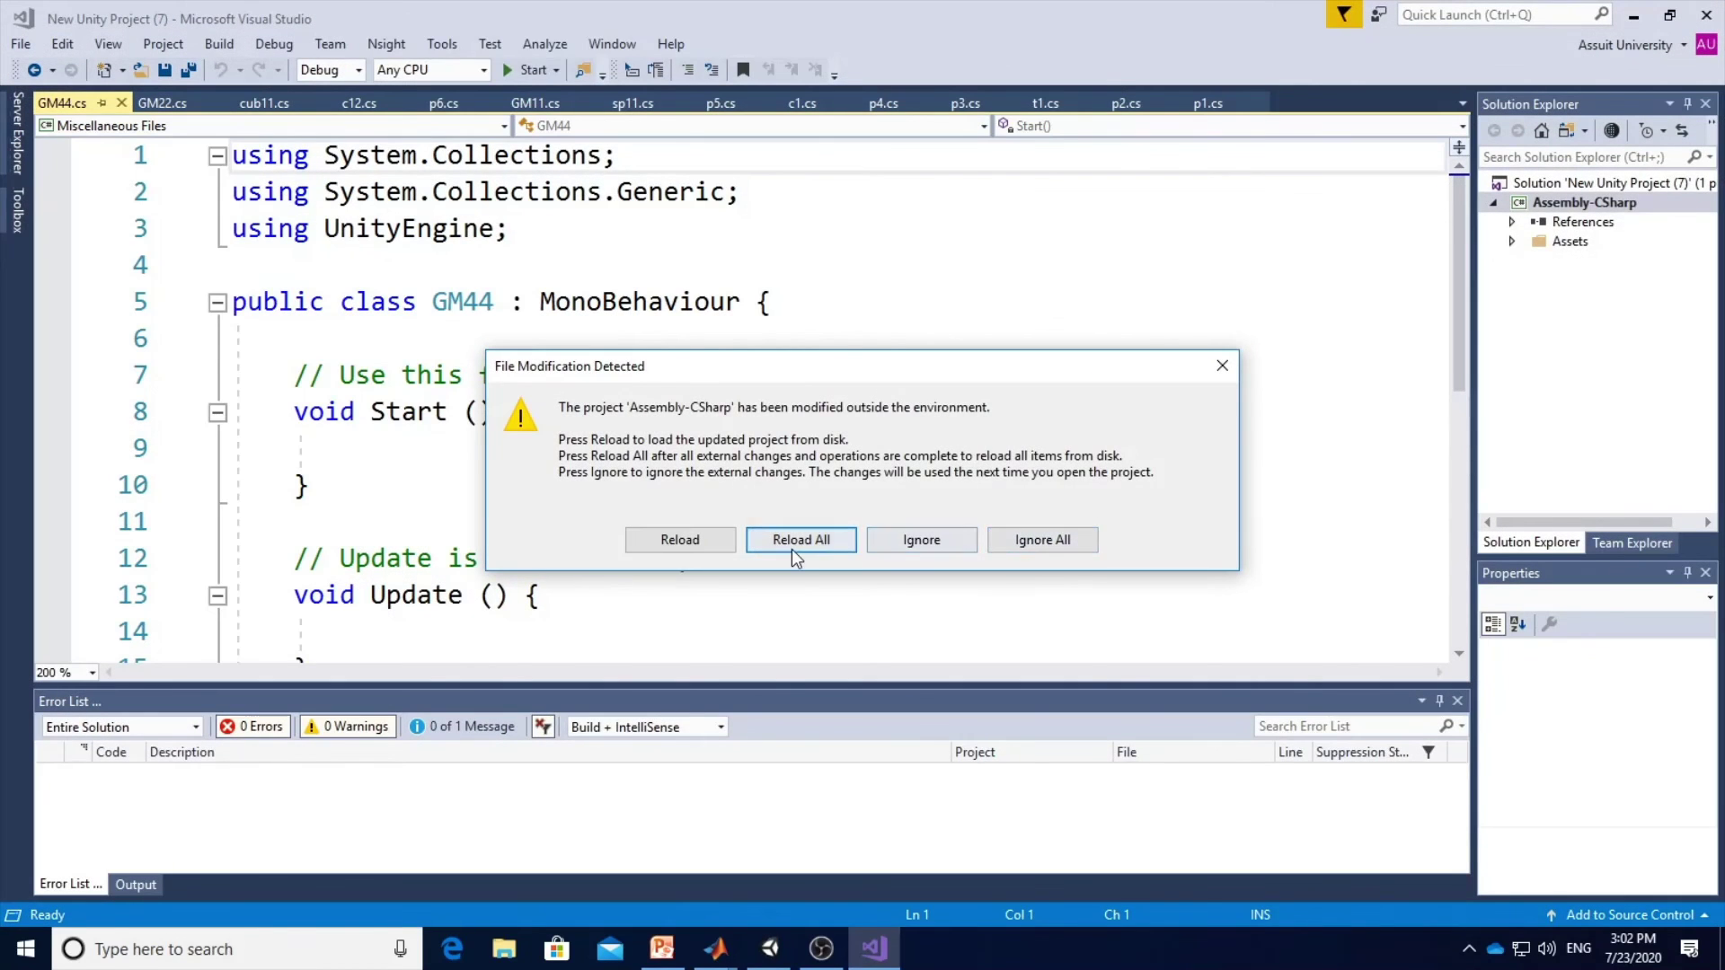
{"action": "left_click", "coordinate": [791, 542]}
{"action": "left_click", "coordinate": [662, 949]}
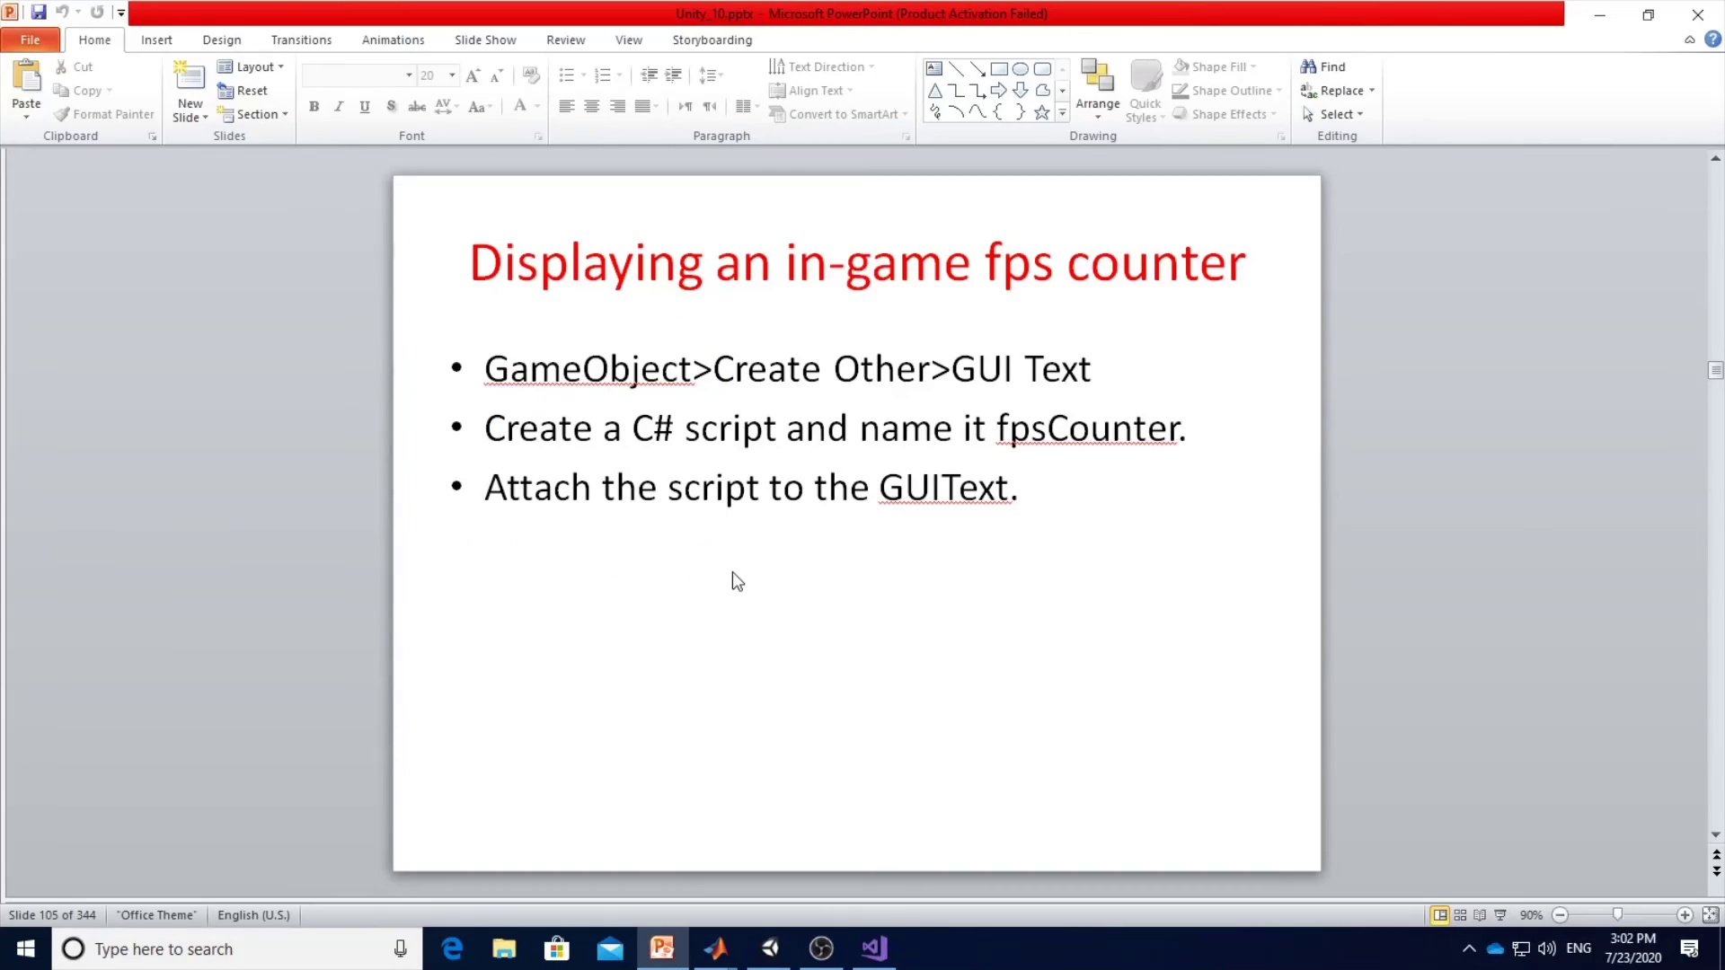
{"action": "scroll", "coordinate": [731, 572], "scroll_direction": "down", "scroll_amount": 1}
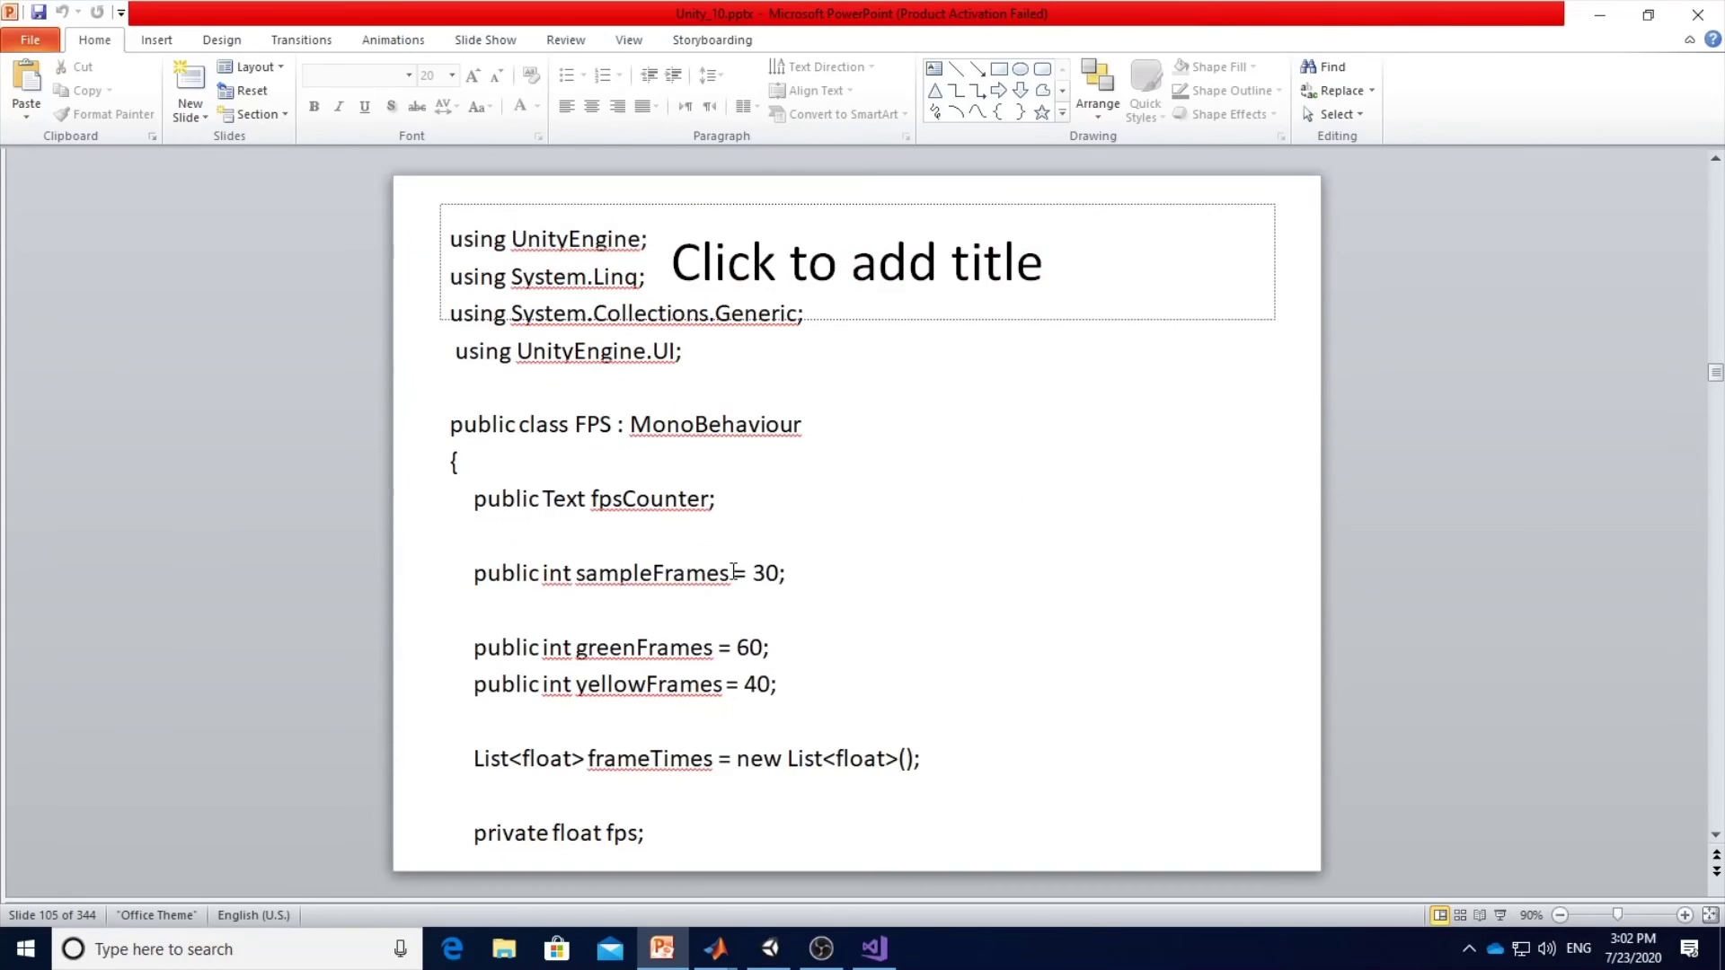
{"action": "left_click", "coordinate": [589, 282]}
{"action": "left_click_drag", "start_coordinate": [452, 278], "coordinate": [675, 283]}
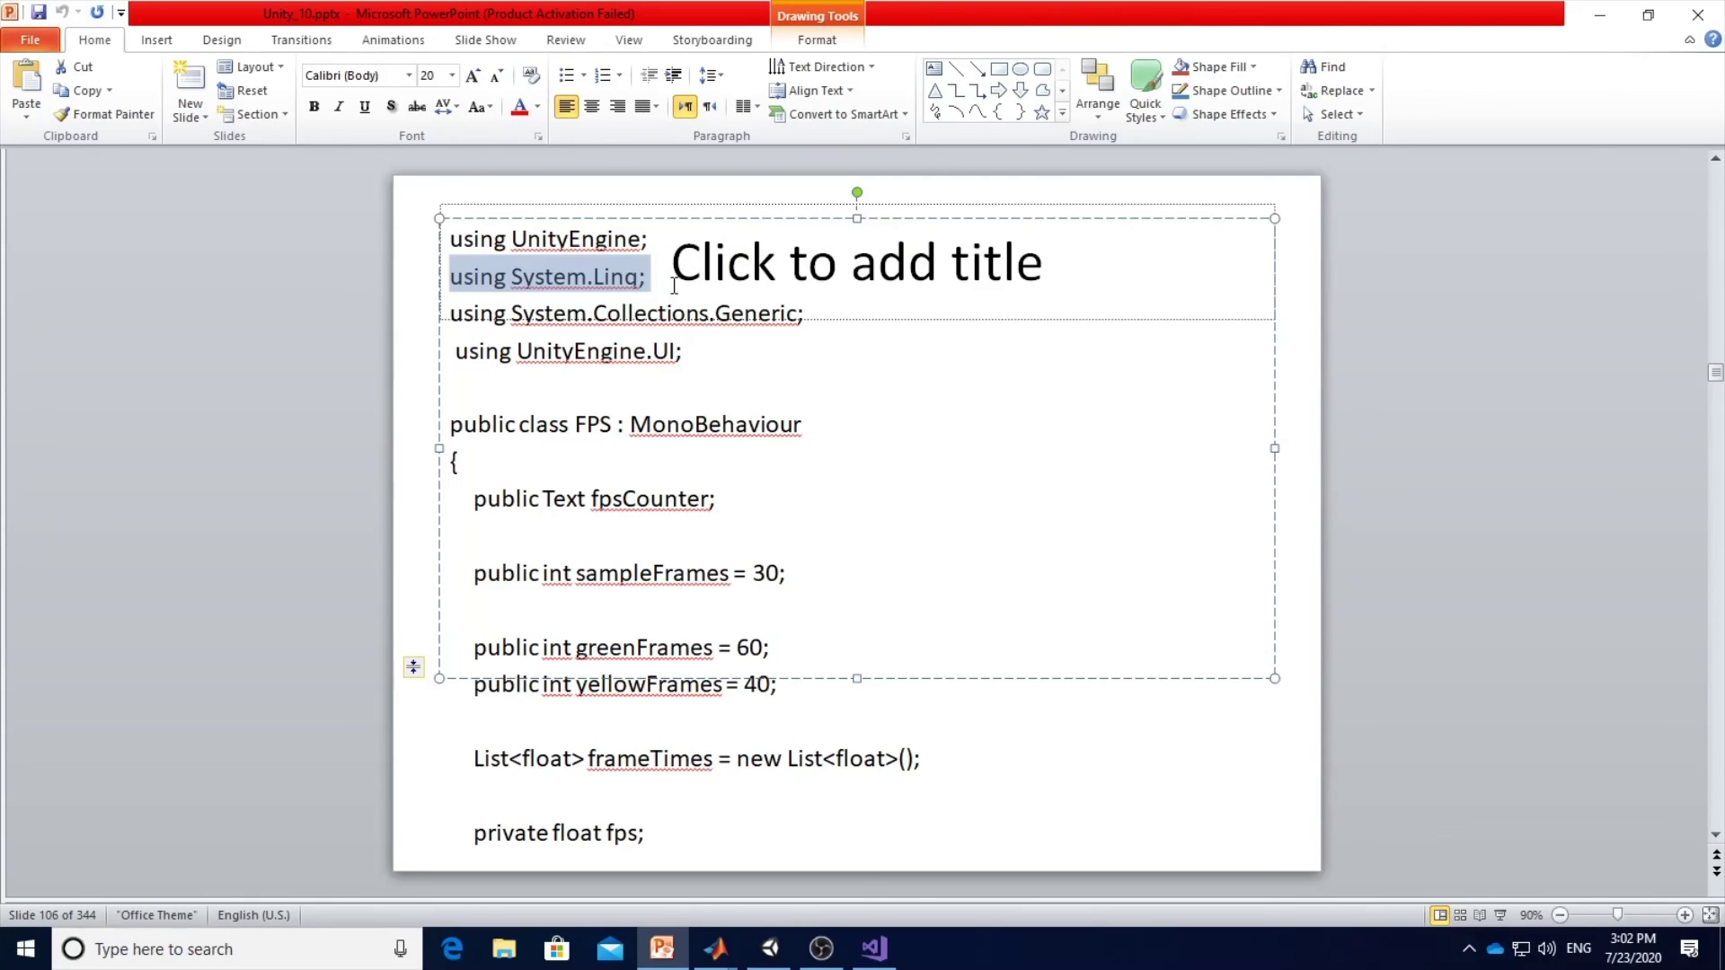
{"action": "key", "text": "alt+Tab"}
{"action": "left_click", "coordinate": [510, 261]}
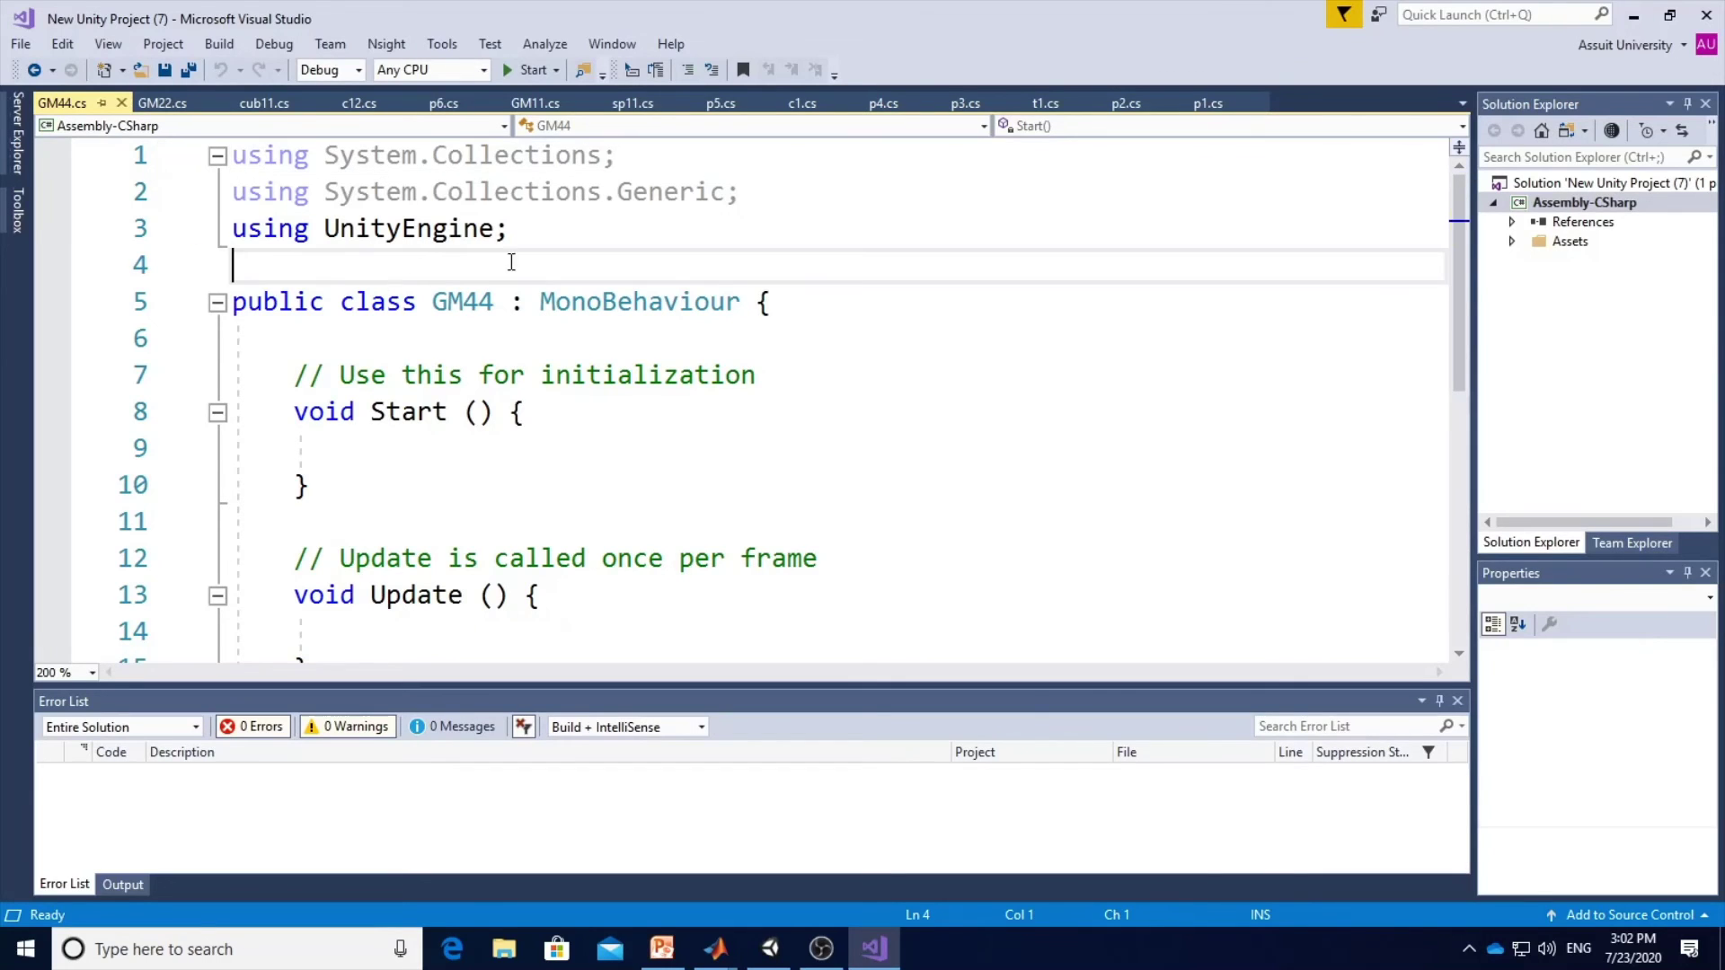
{"action": "type", "text": "using System.Linq;"}
{"action": "key", "text": "alt+Tab"}
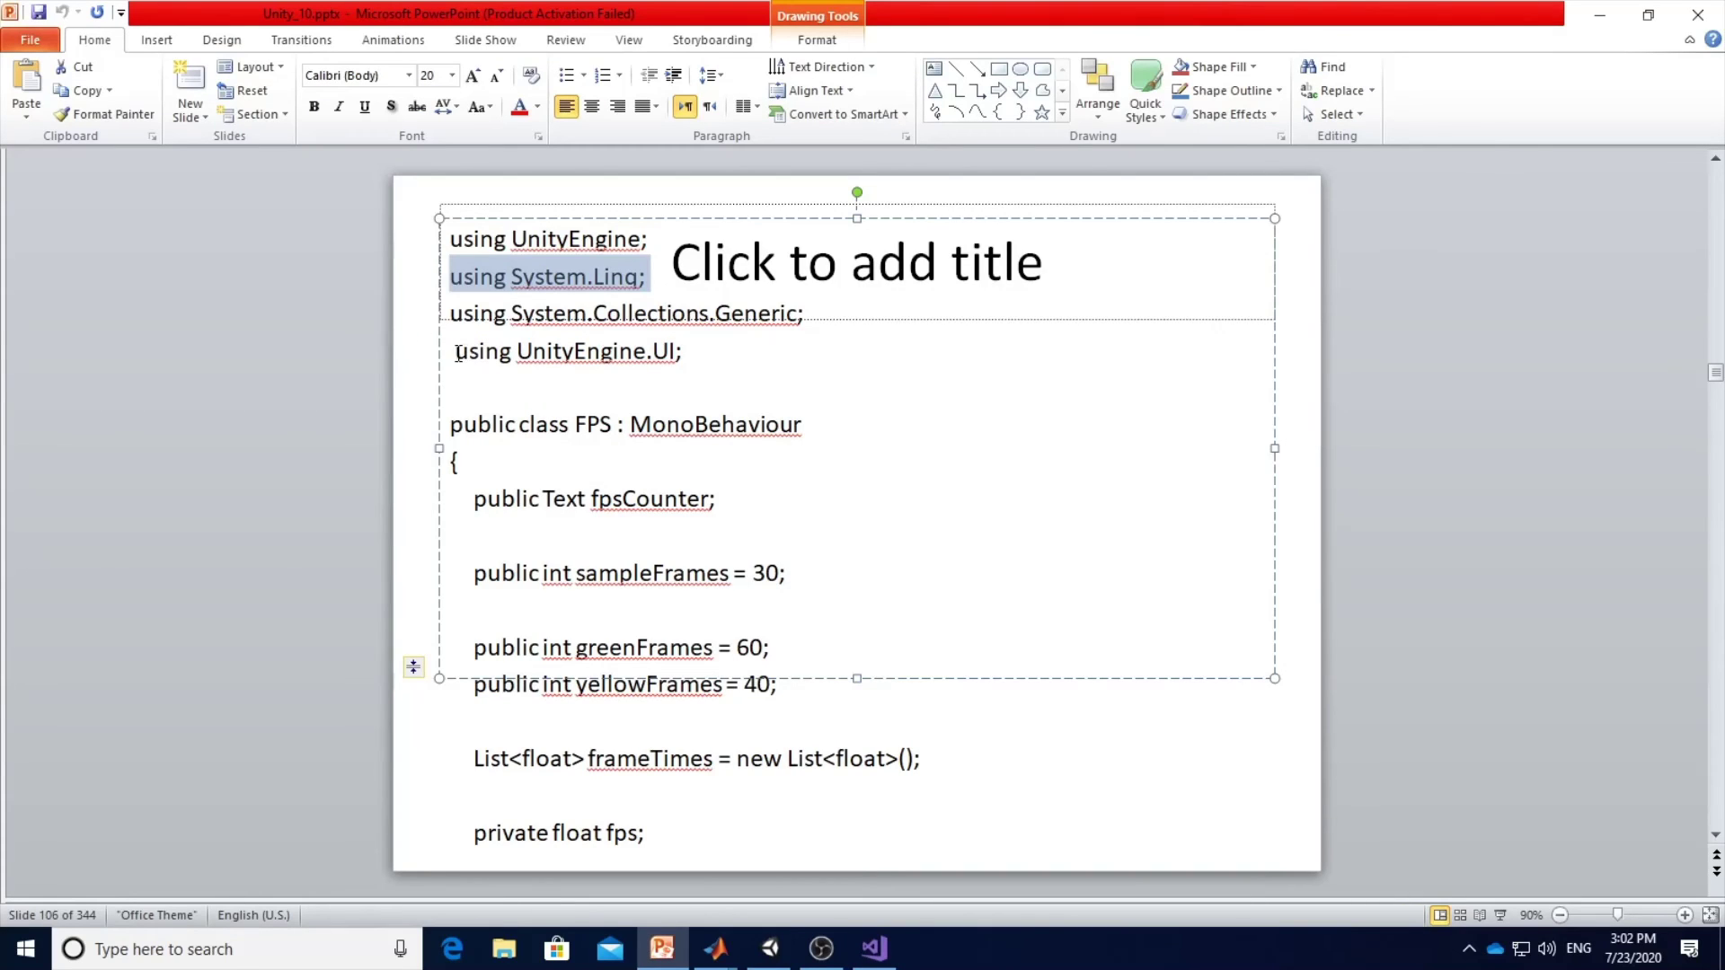
{"action": "left_click_drag", "start_coordinate": [458, 353], "coordinate": [680, 348]}
{"action": "key", "text": "ctrl+c"}
{"action": "key", "text": "alt+Tab"}
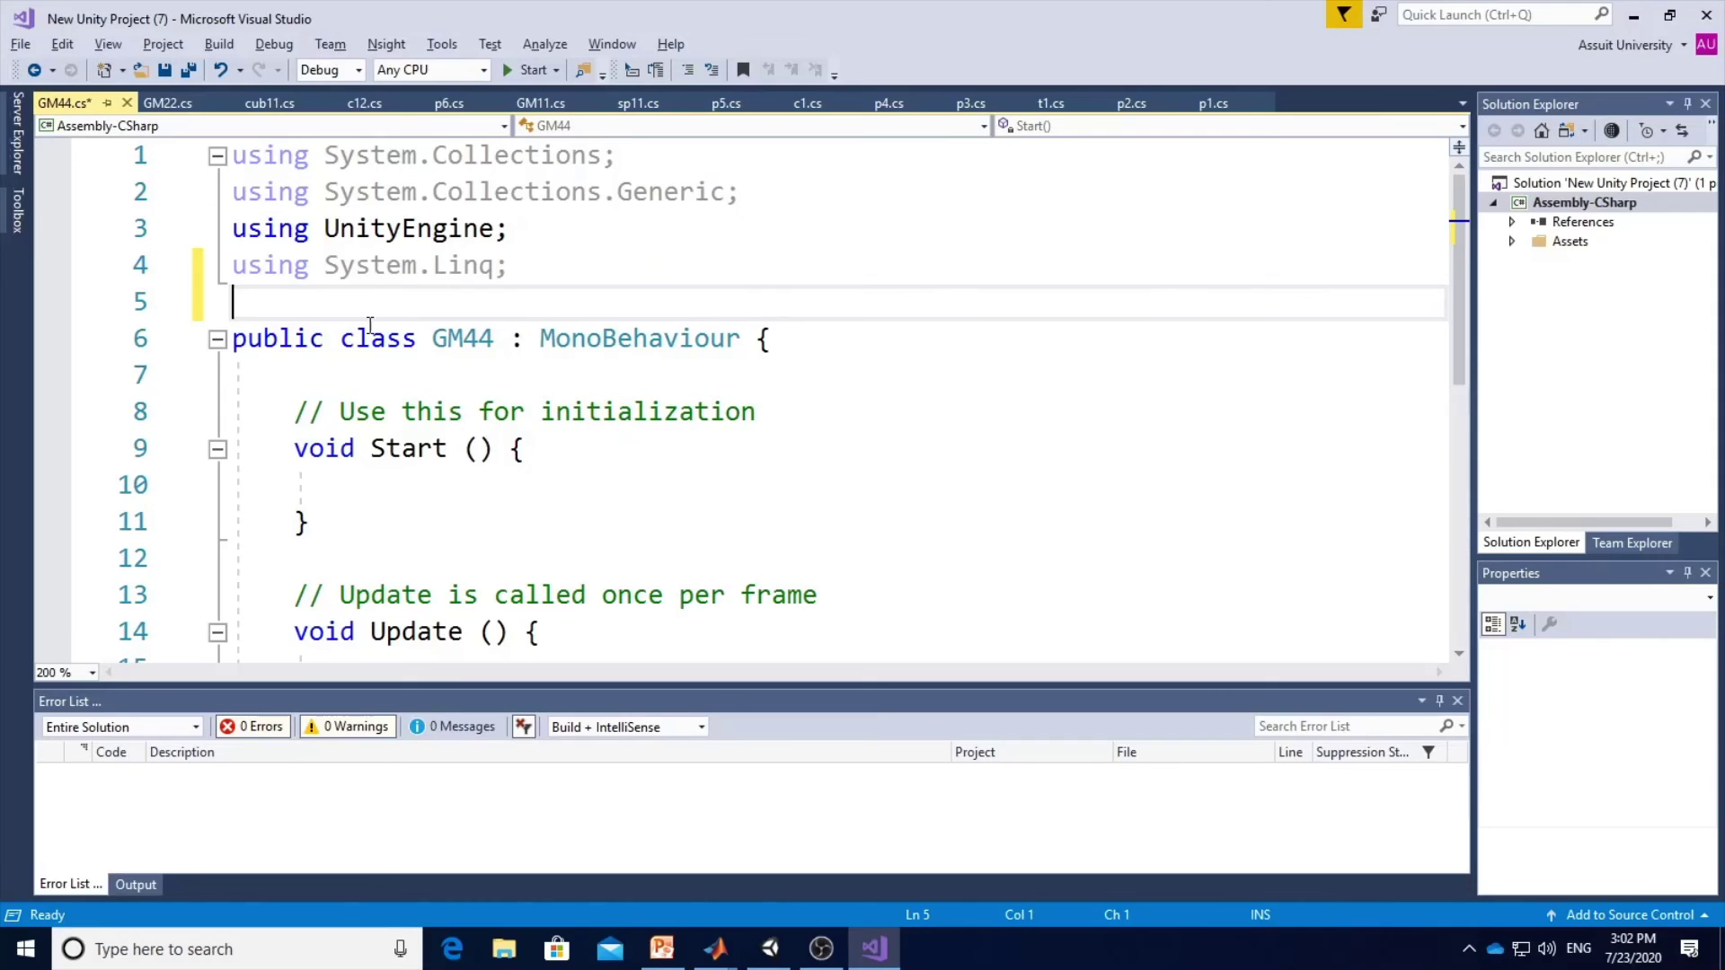
{"action": "key", "text": "ctrl+v"}
Paste the fpsCounter, sampleFrames, greenFrames, yellowFrames, frameTimes and fps fields into the GM44 class.
{"action": "key", "text": "alt+Tab"}
{"action": "left_click", "coordinate": [595, 452]}
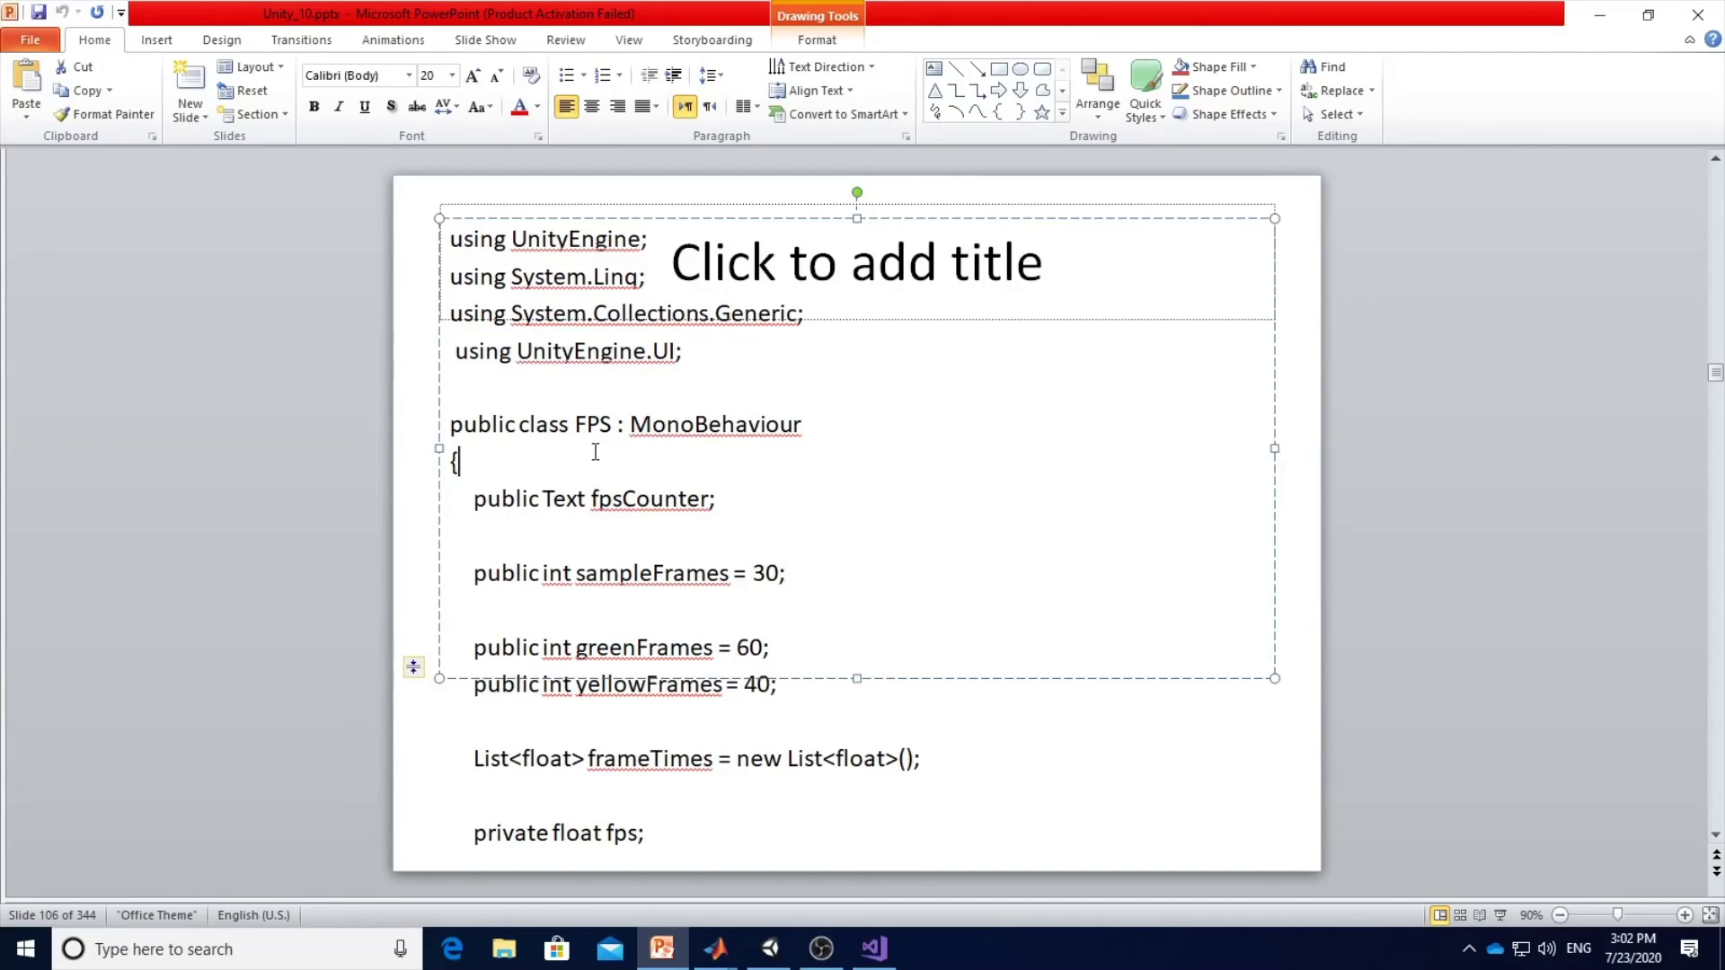
{"action": "mouse_move", "coordinate": [462, 499]}
{"action": "left_mouse_down"}
{"action": "mouse_move", "coordinate": [837, 721]}
{"action": "mouse_move", "coordinate": [833, 802]}
{"action": "left_mouse_up"}
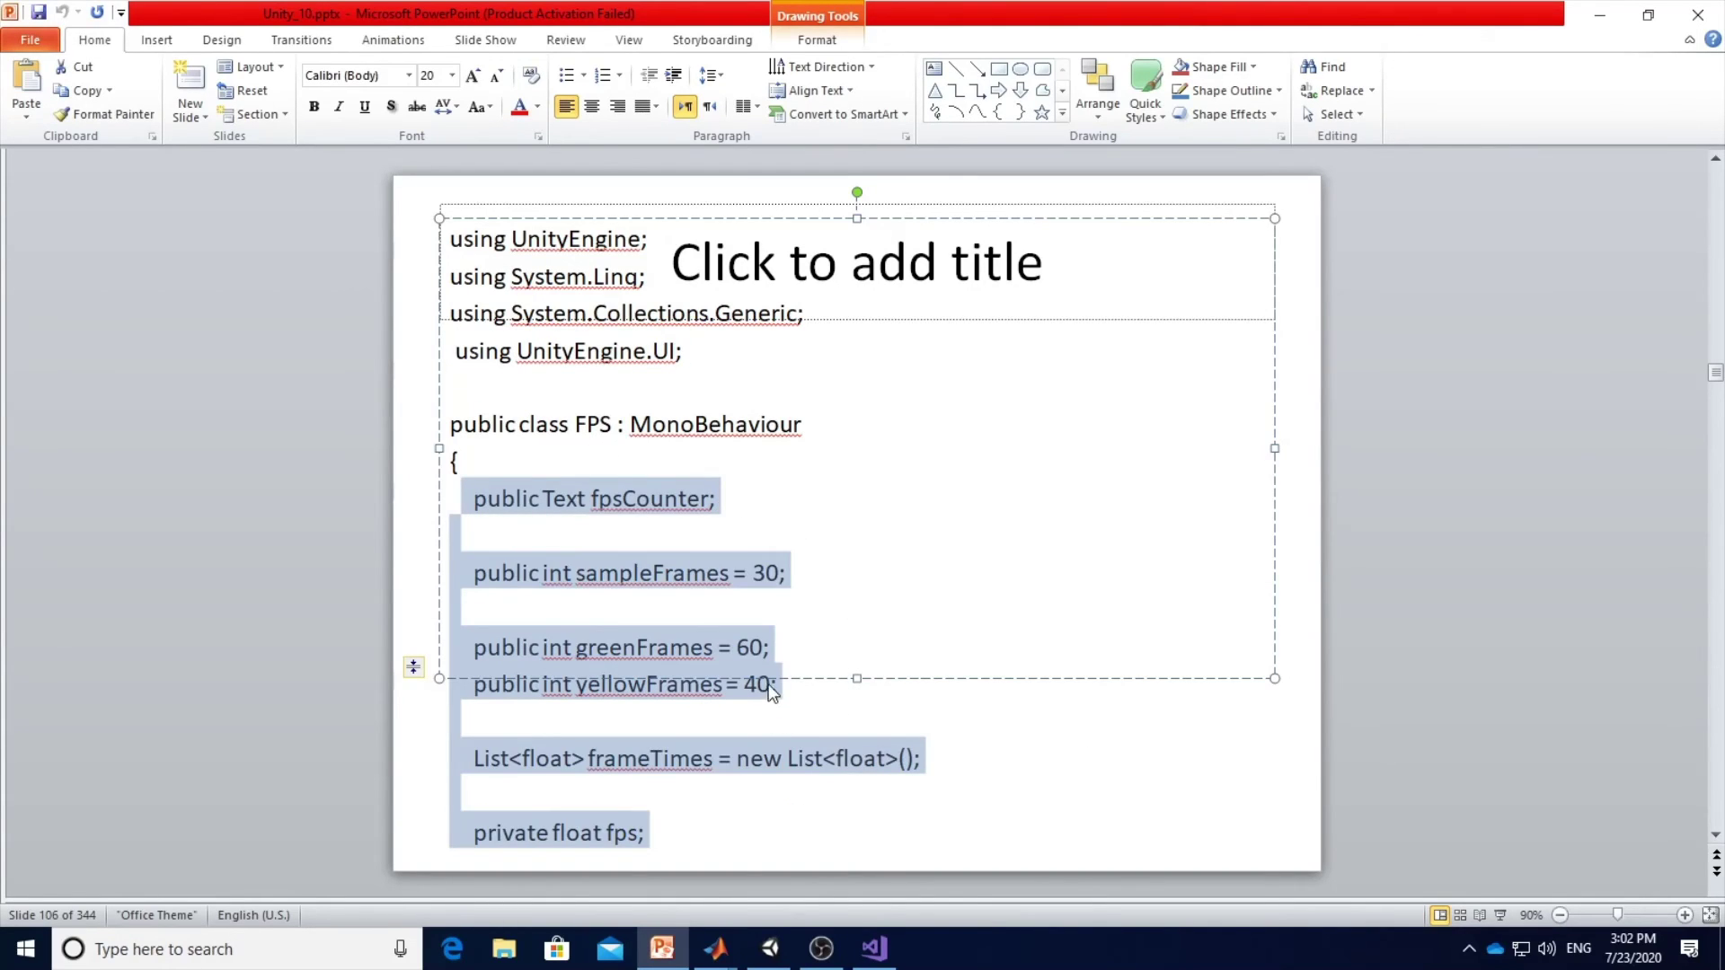
{"action": "key", "text": "ctrl+c"}
{"action": "key", "text": "alt+Tab"}
{"action": "left_click", "coordinate": [383, 419]}
{"action": "key", "text": "ctrl+v"}
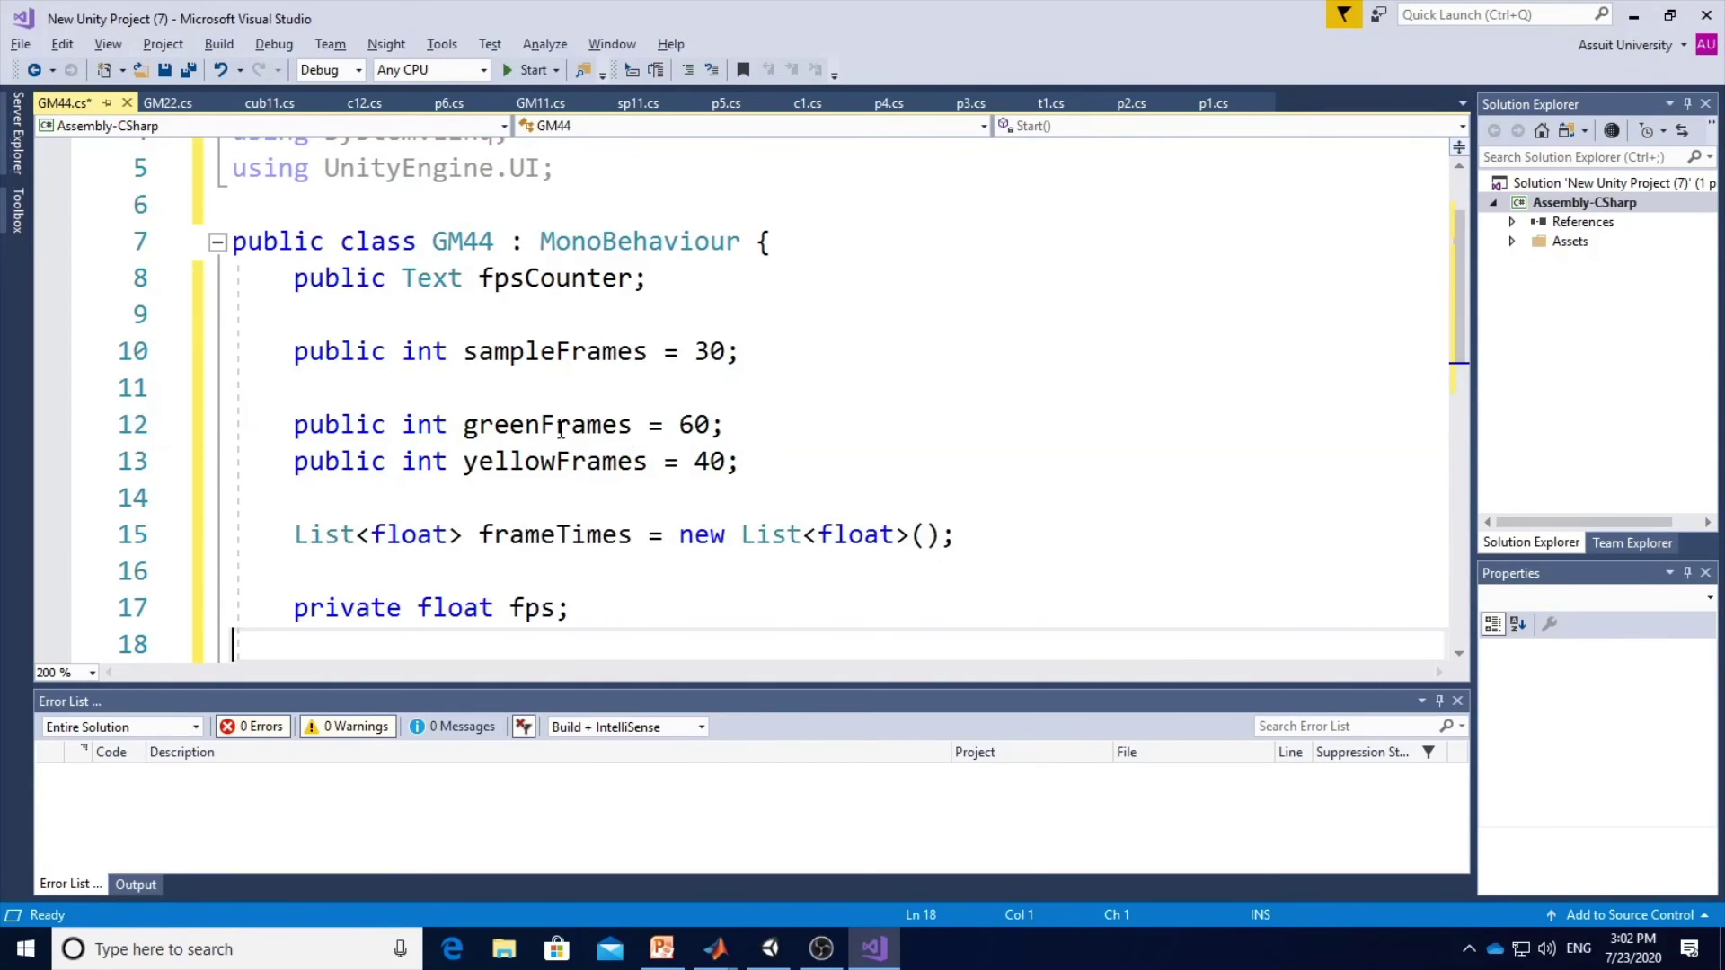
{"action": "key", "text": "alt+Tab"}
Copy the Update method body from the slide into GM44's Update().
{"action": "scroll", "coordinate": [561, 431], "scroll_direction": "down", "scroll_amount": 1}
{"action": "left_click", "coordinate": [485, 388]}
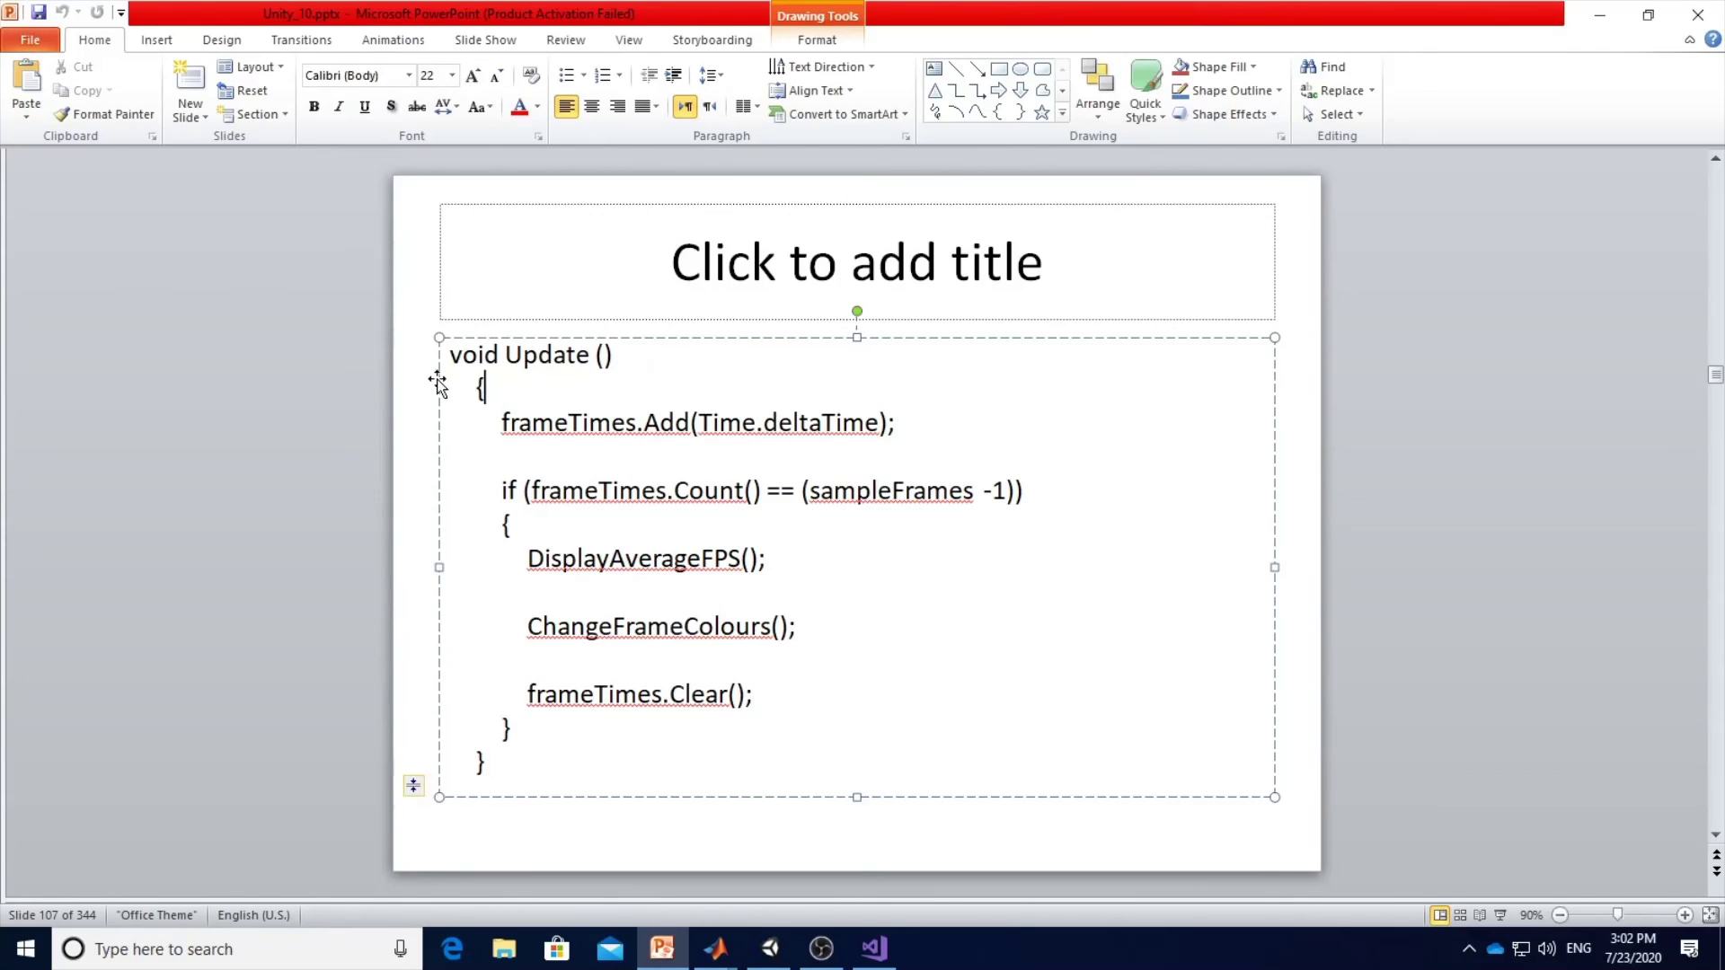
{"action": "left_click_drag", "start_coordinate": [496, 422], "coordinate": [563, 727]}
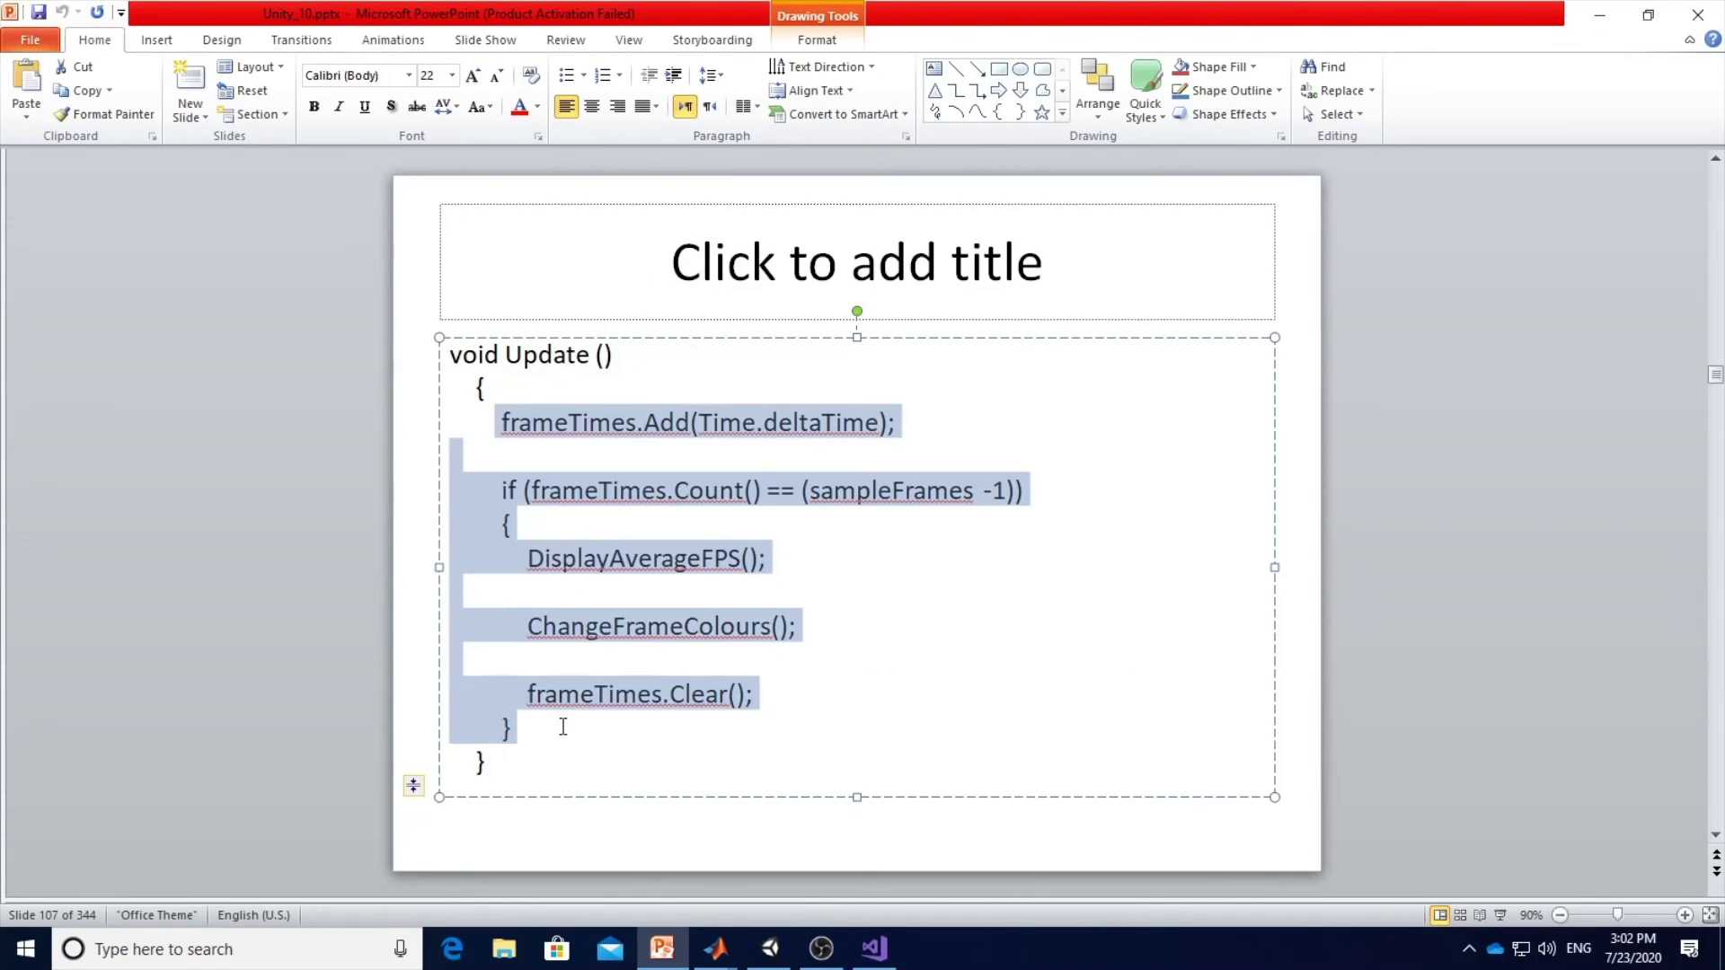
{"action": "key", "text": "ctrl+c"}
{"action": "key", "text": "alt+Tab"}
{"action": "scroll", "coordinate": [513, 560], "scroll_direction": "down", "scroll_amount": 2}
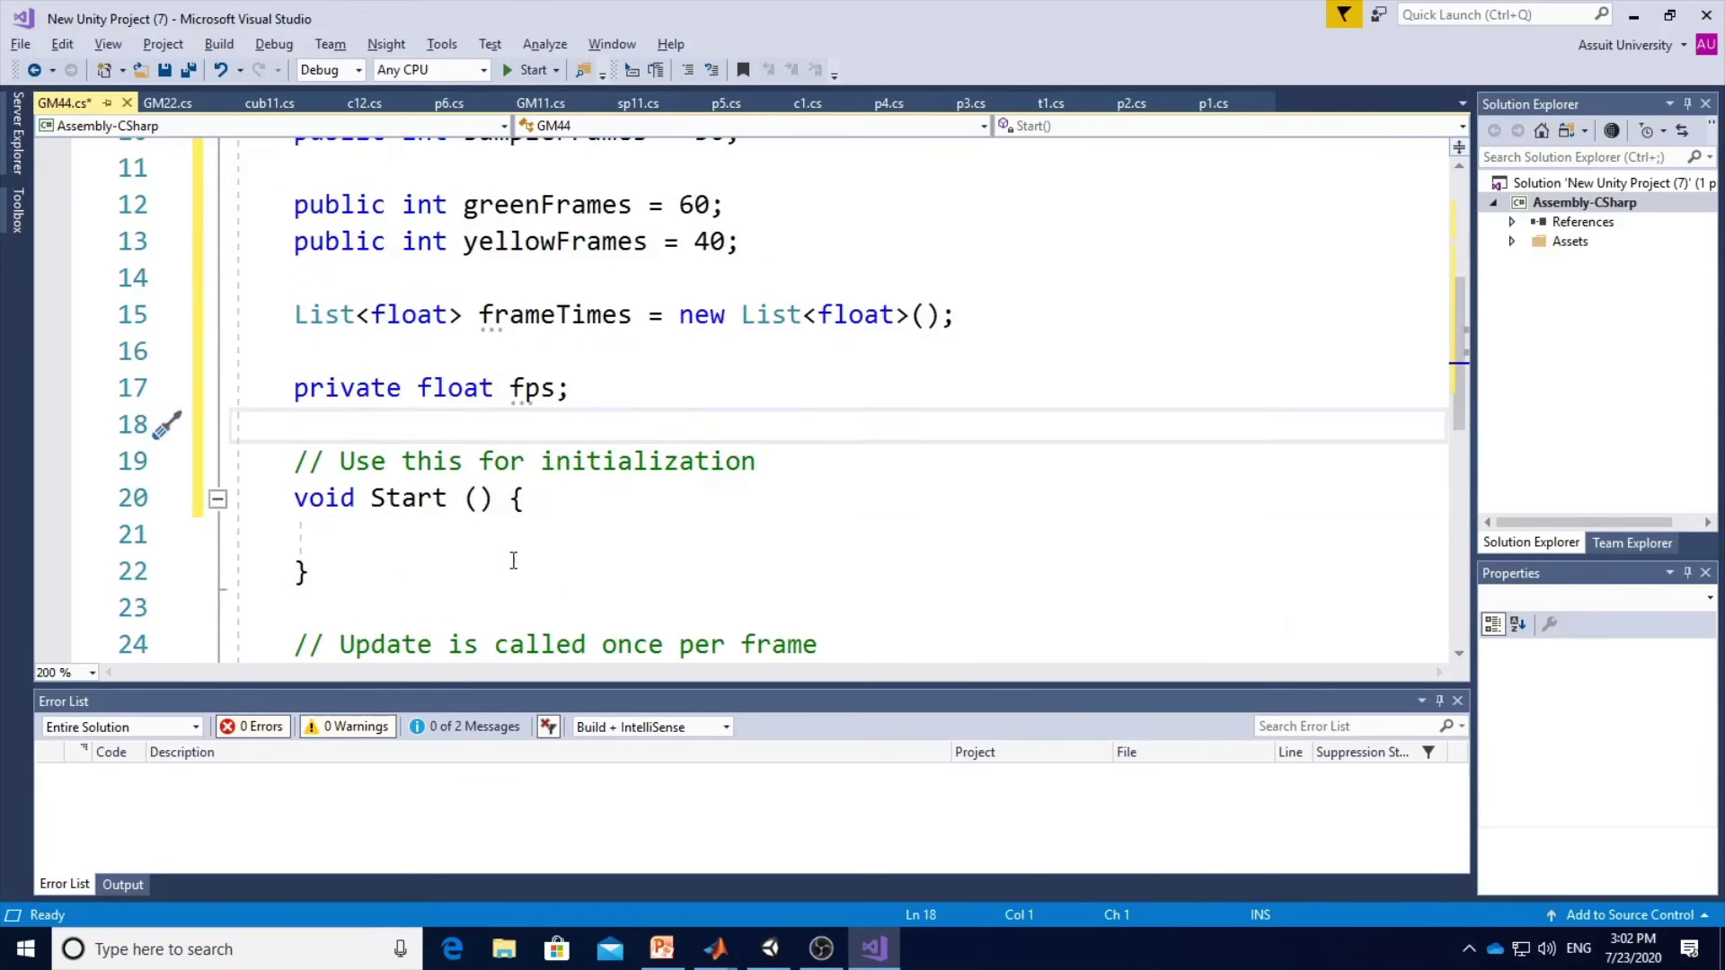
{"action": "scroll", "coordinate": [513, 560], "scroll_direction": "down", "scroll_amount": 2}
{"action": "left_click", "coordinate": [416, 485]}
{"action": "key", "text": "ctrl+v"}
{"action": "key", "text": "alt+Tab"}
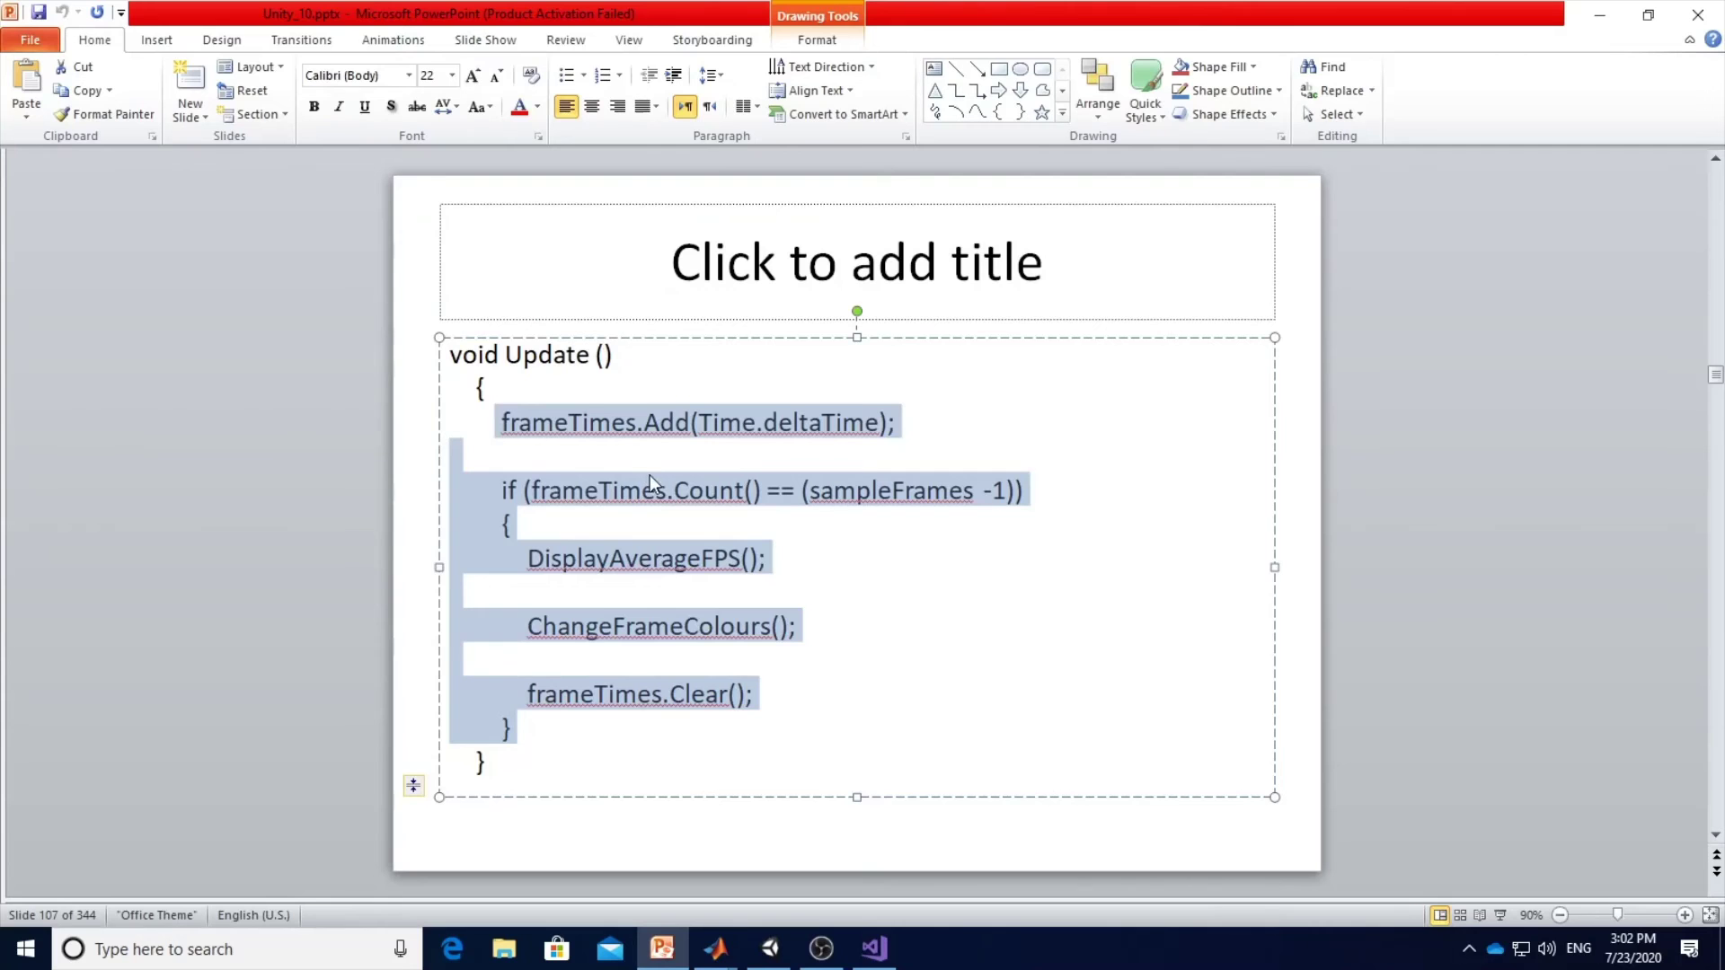
Paste the DisplayAverageFPS and ChangeFrameColours methods into the script at line 23.
{"action": "scroll", "coordinate": [661, 510], "scroll_direction": "down", "scroll_amount": 1}
{"action": "left_click", "coordinate": [625, 369]}
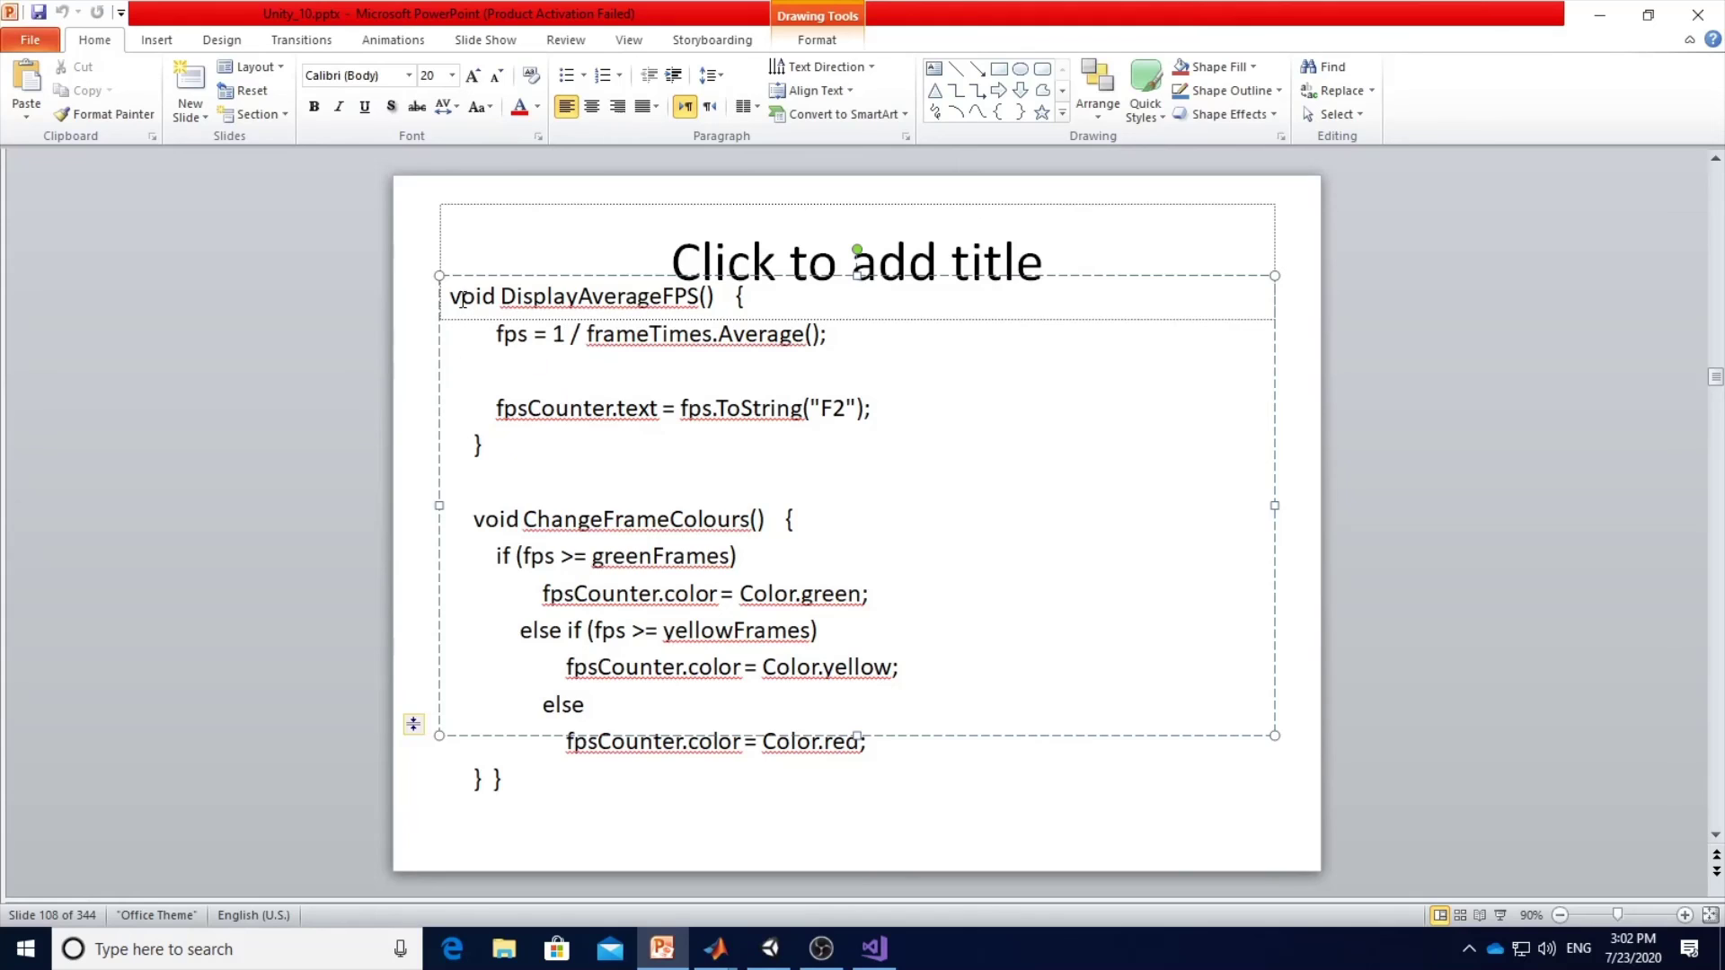
{"action": "left_click_drag", "start_coordinate": [469, 305], "coordinate": [483, 783]}
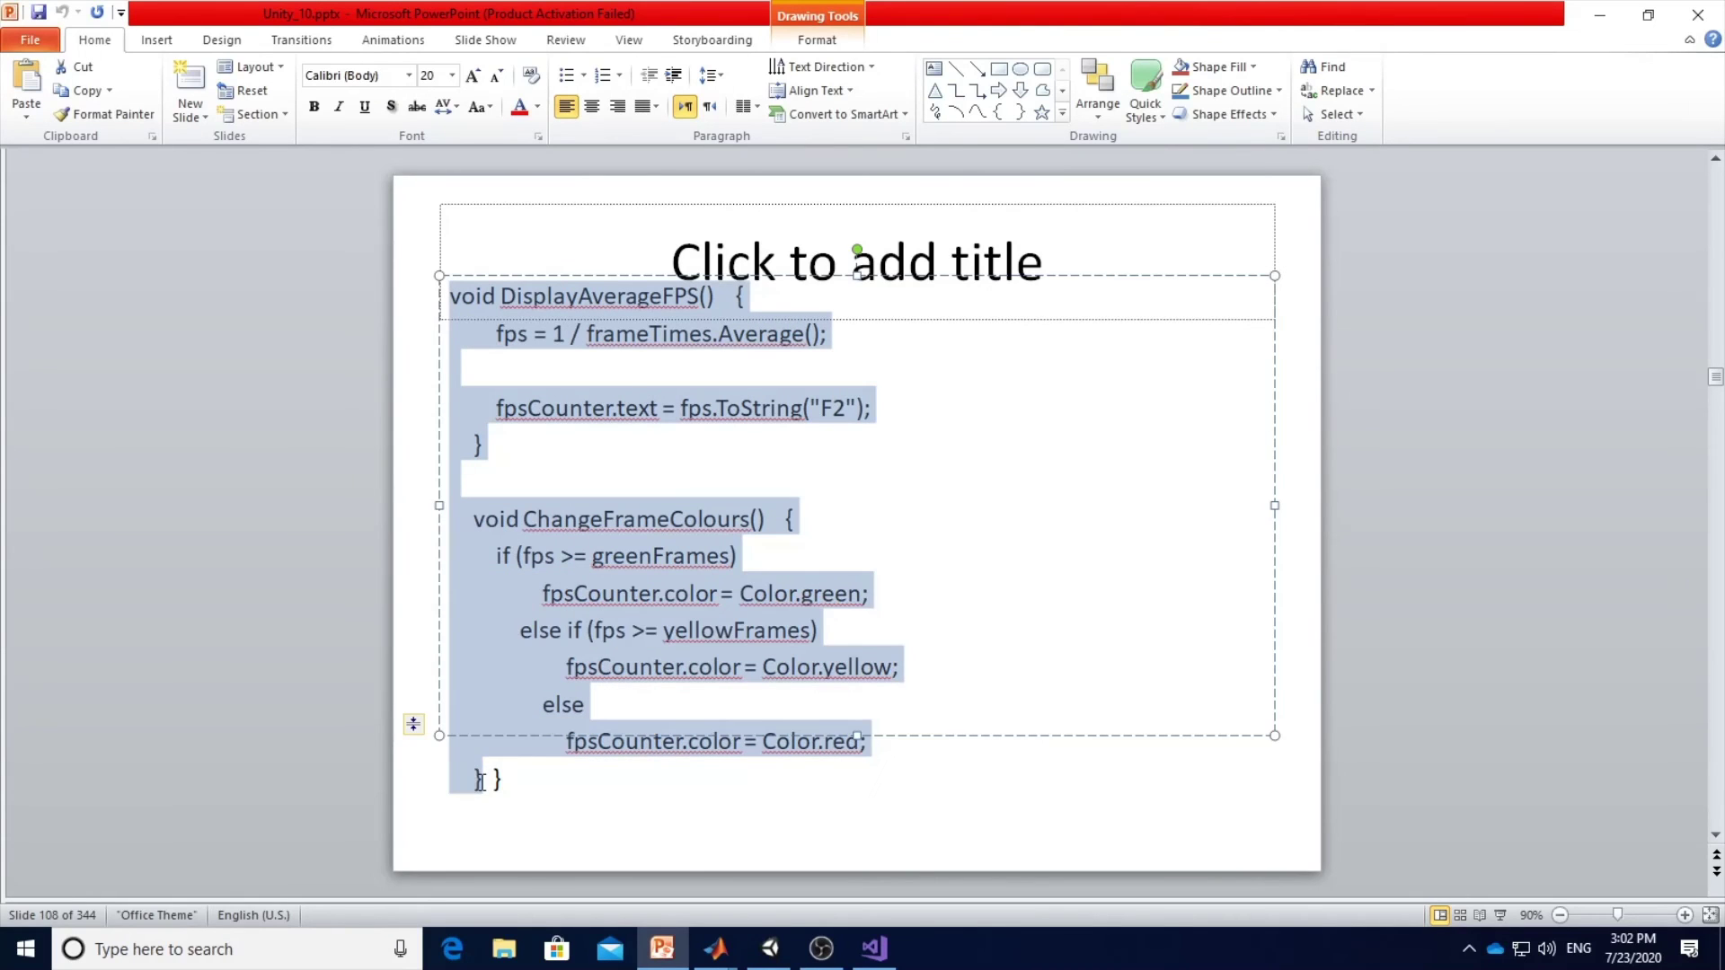
{"action": "key", "text": "ctrl+c"}
{"action": "key", "text": "alt+Tab"}
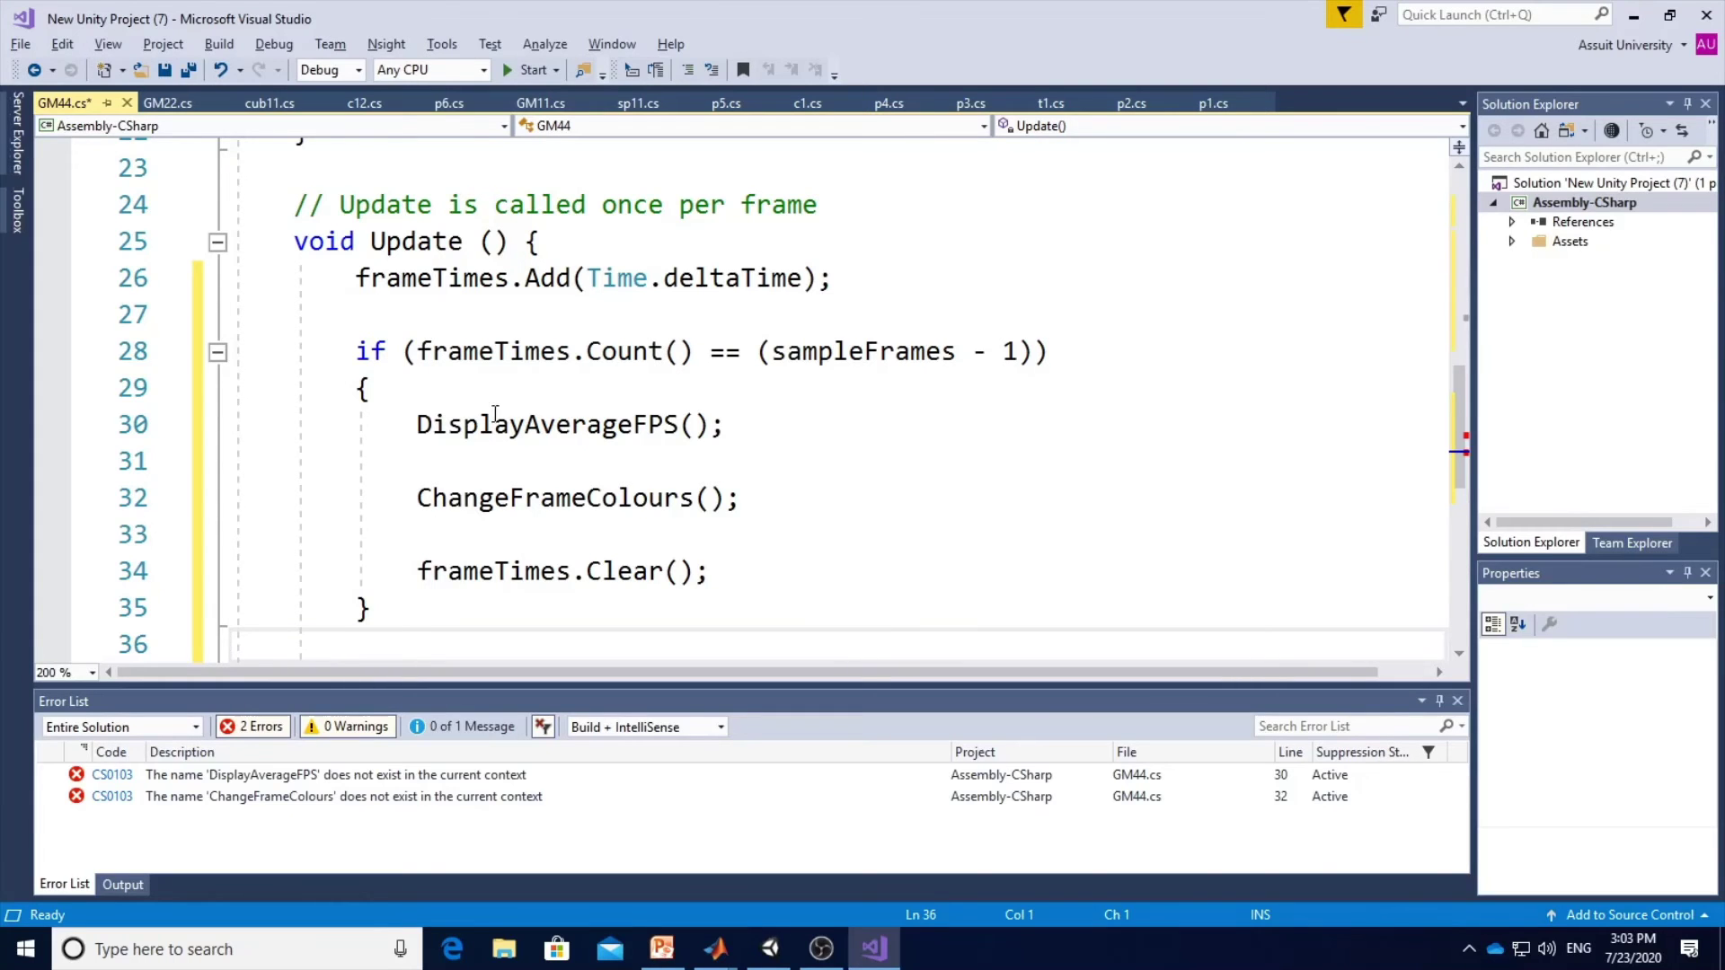
{"action": "left_click", "coordinate": [365, 171]}
{"action": "key", "text": "ctrl+v"}
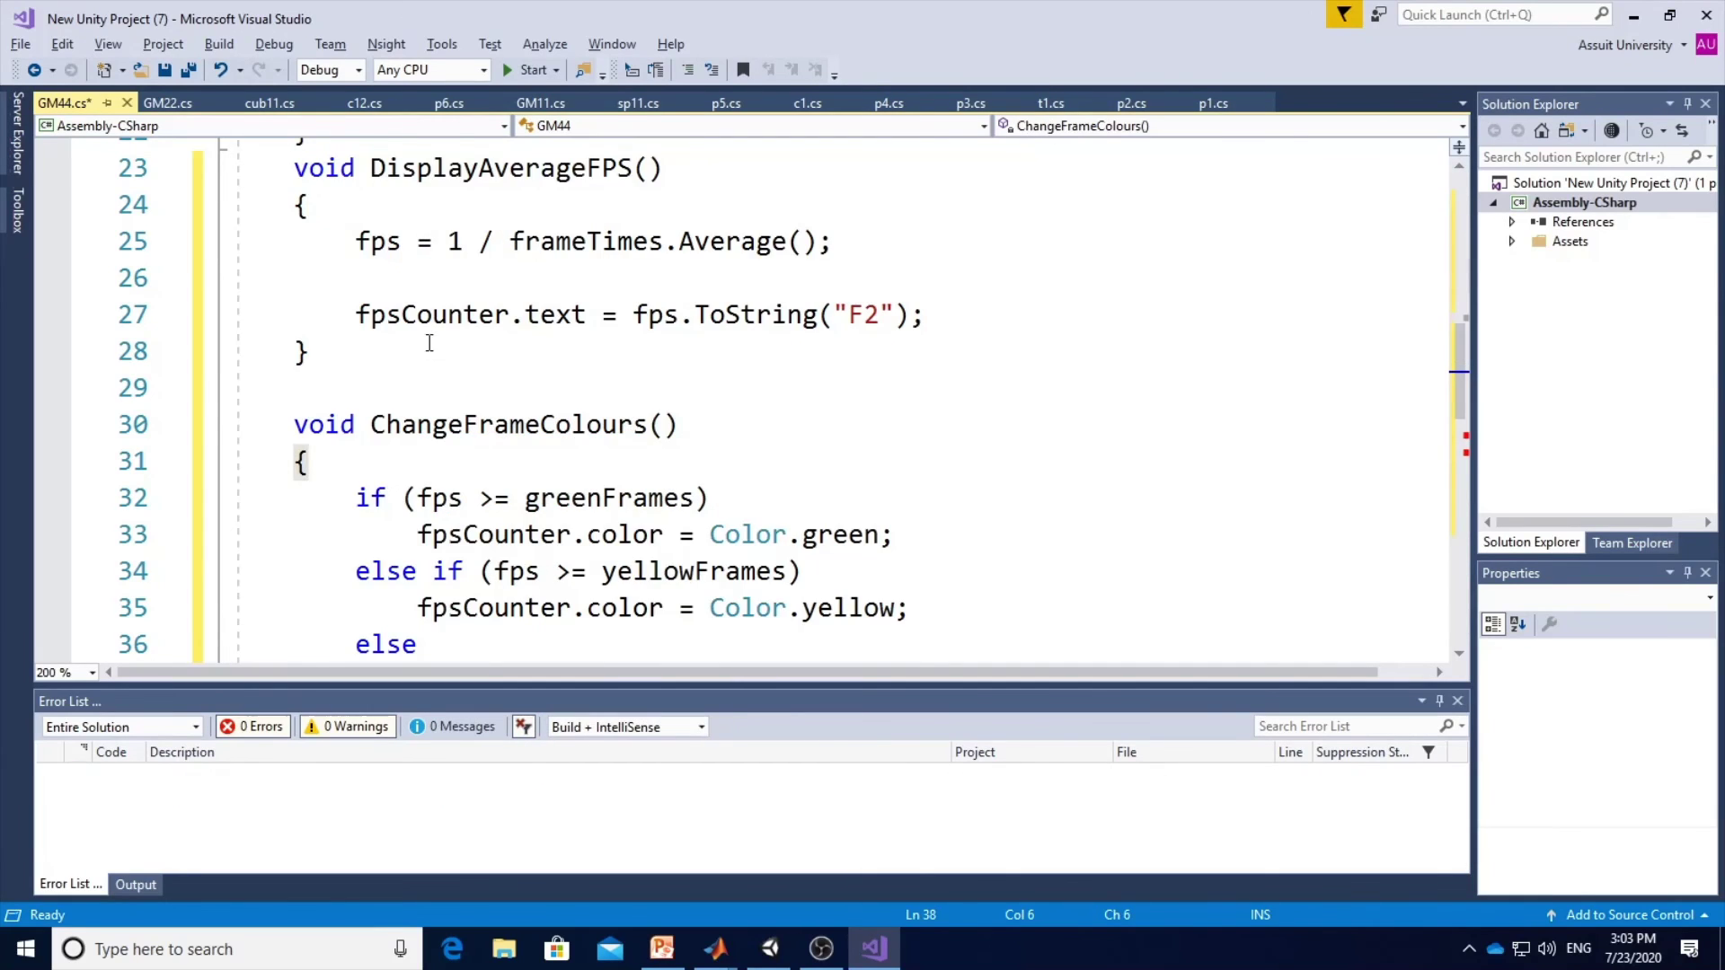
Build the solution with 0 errors and minimize Visual Studio.
{"action": "scroll", "coordinate": [429, 350], "scroll_direction": "down", "scroll_amount": 3}
{"action": "scroll", "coordinate": [428, 344], "scroll_direction": "down", "scroll_amount": 4}
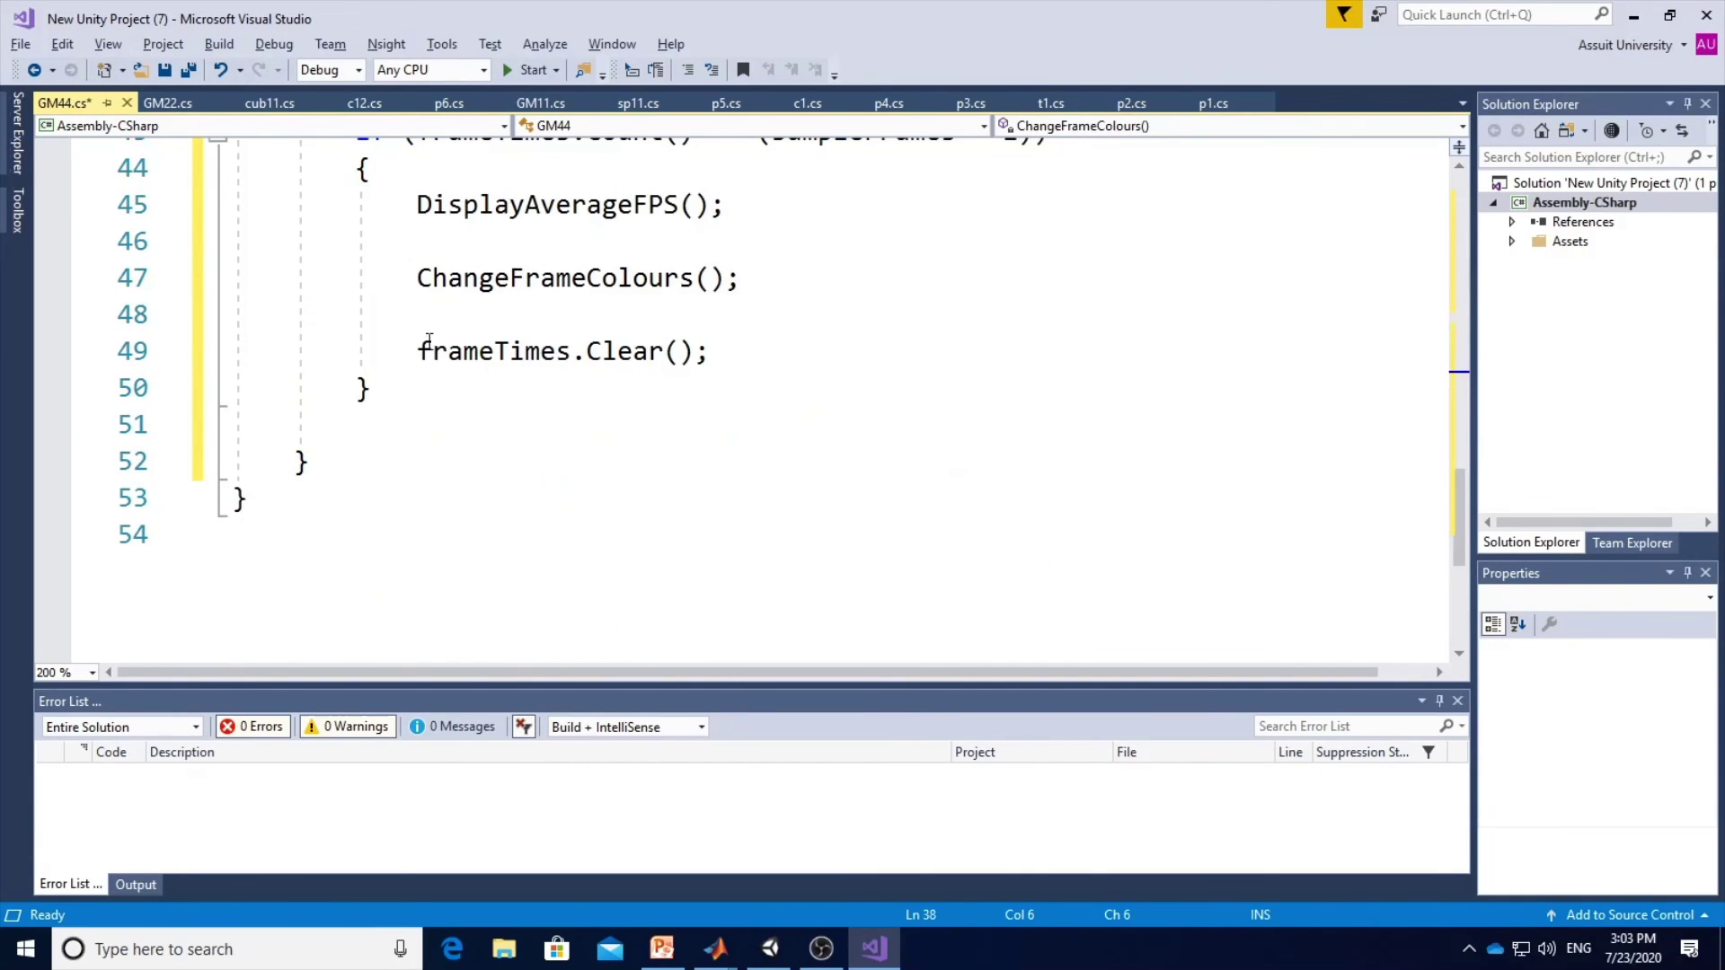
{"action": "left_click", "coordinate": [219, 44]}
{"action": "left_click", "coordinate": [248, 71]}
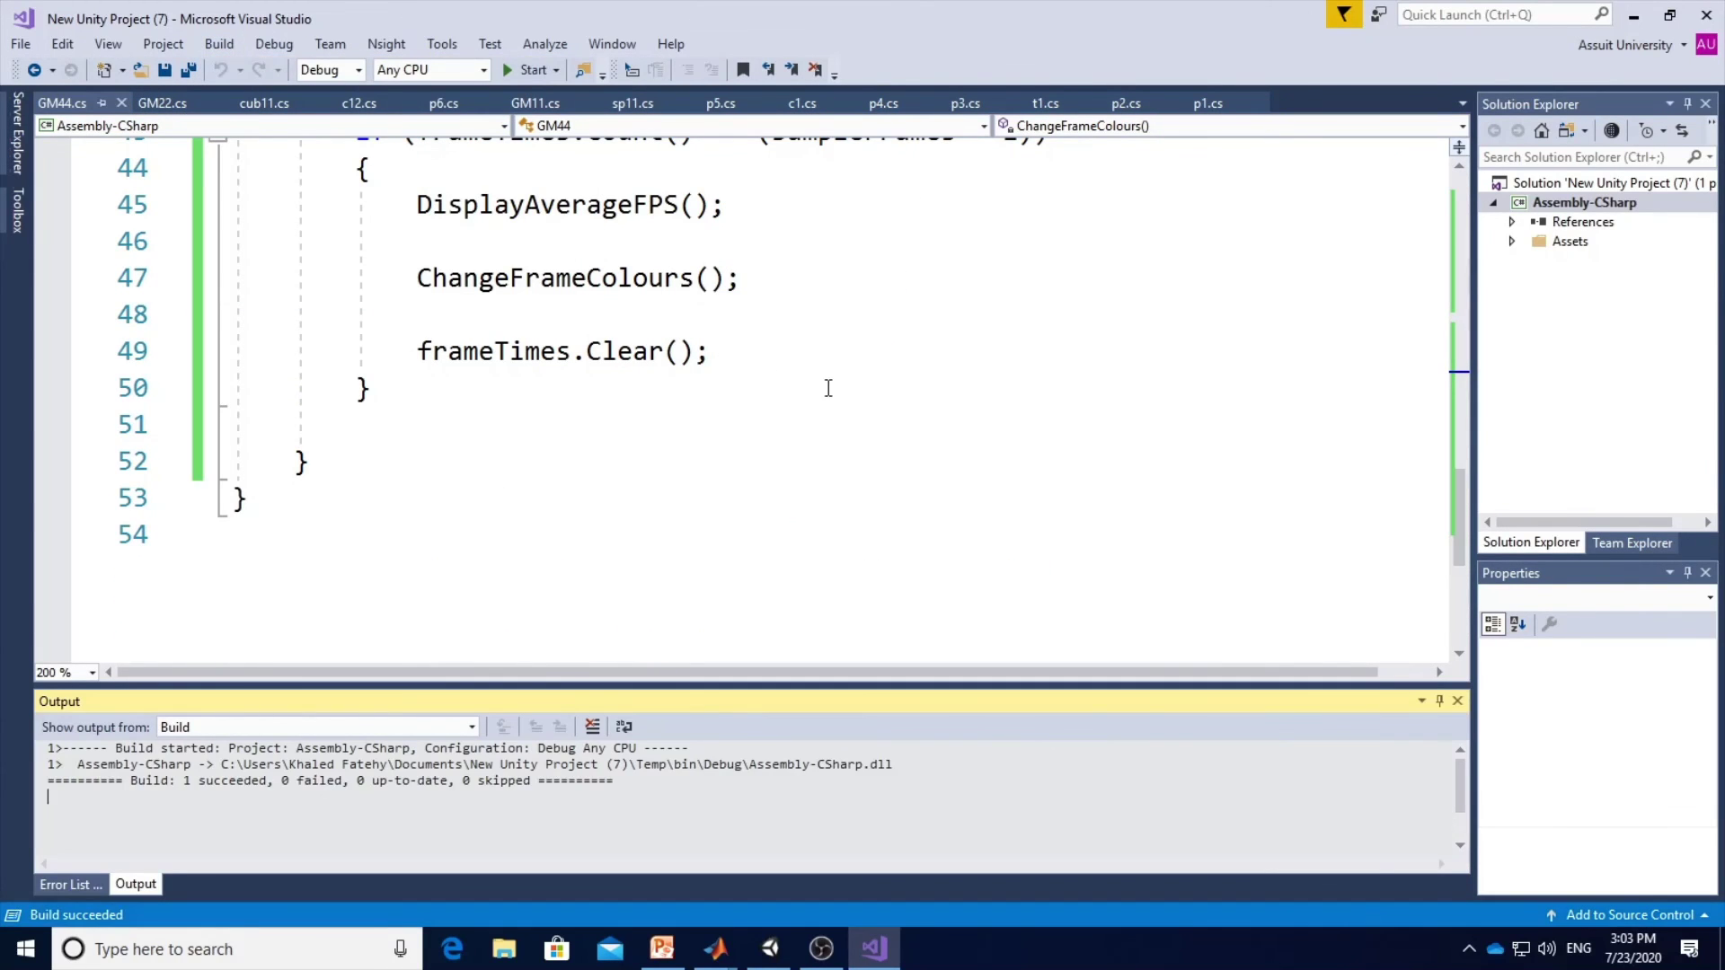
{"action": "left_click", "coordinate": [1633, 18]}
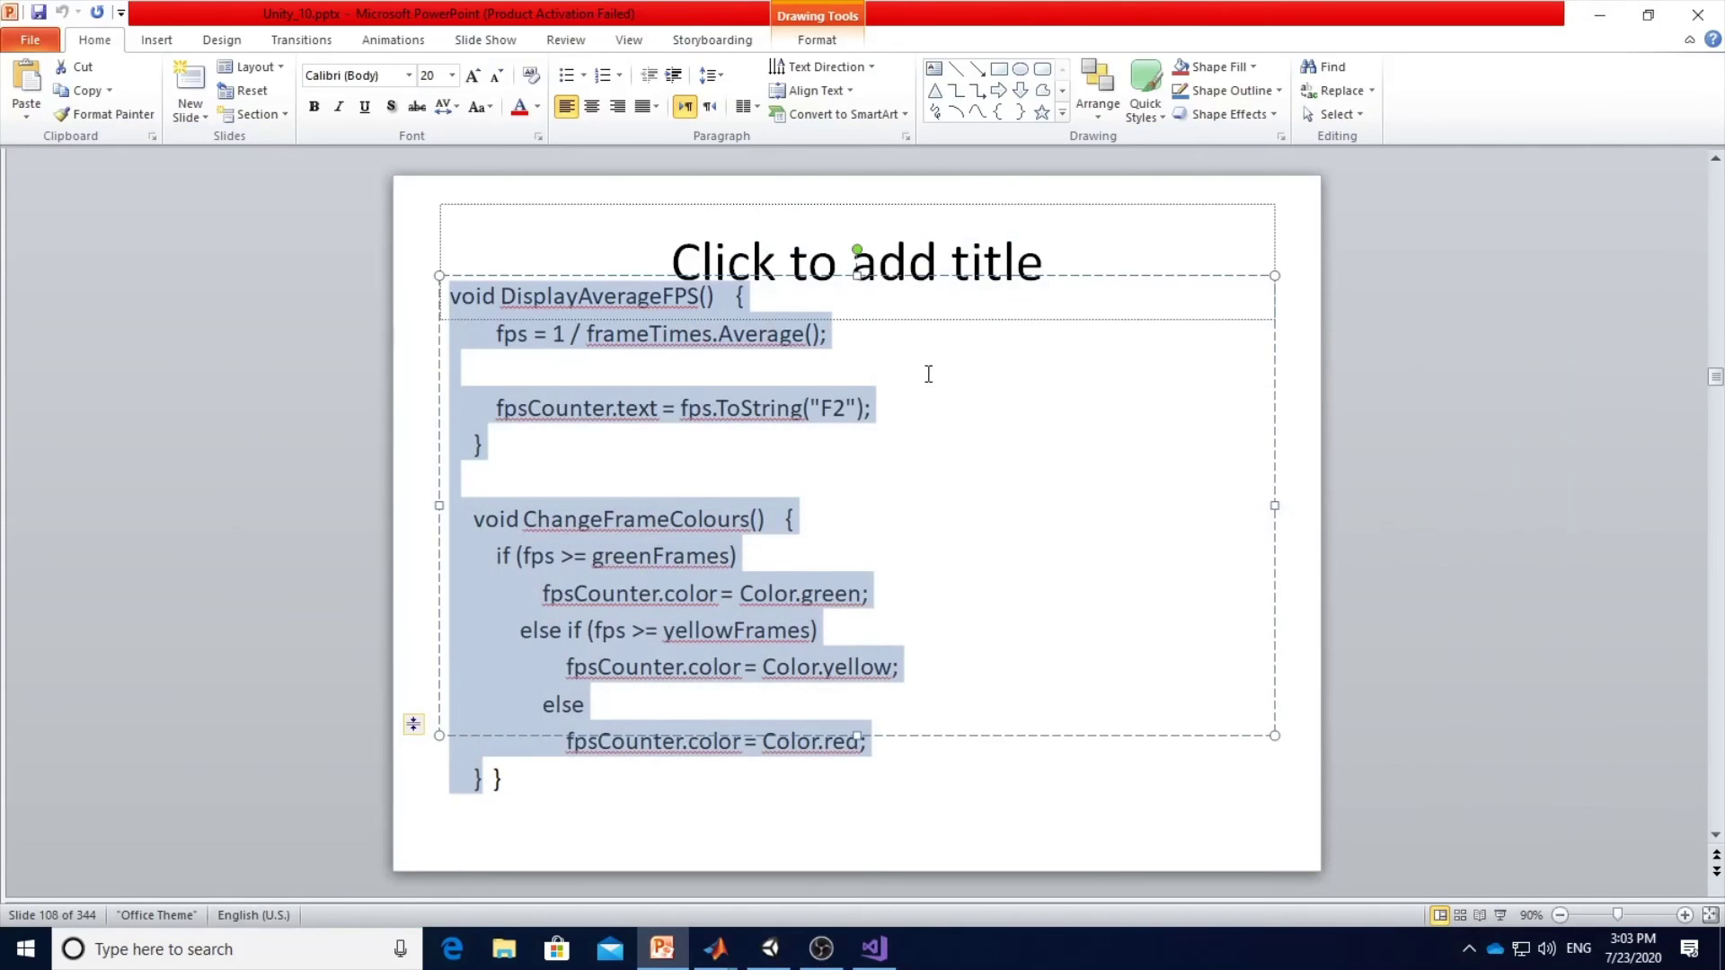
Assign the Canvas Text to GM4's Fps Counter field and enter Play mode.
{"action": "left_click", "coordinate": [770, 948]}
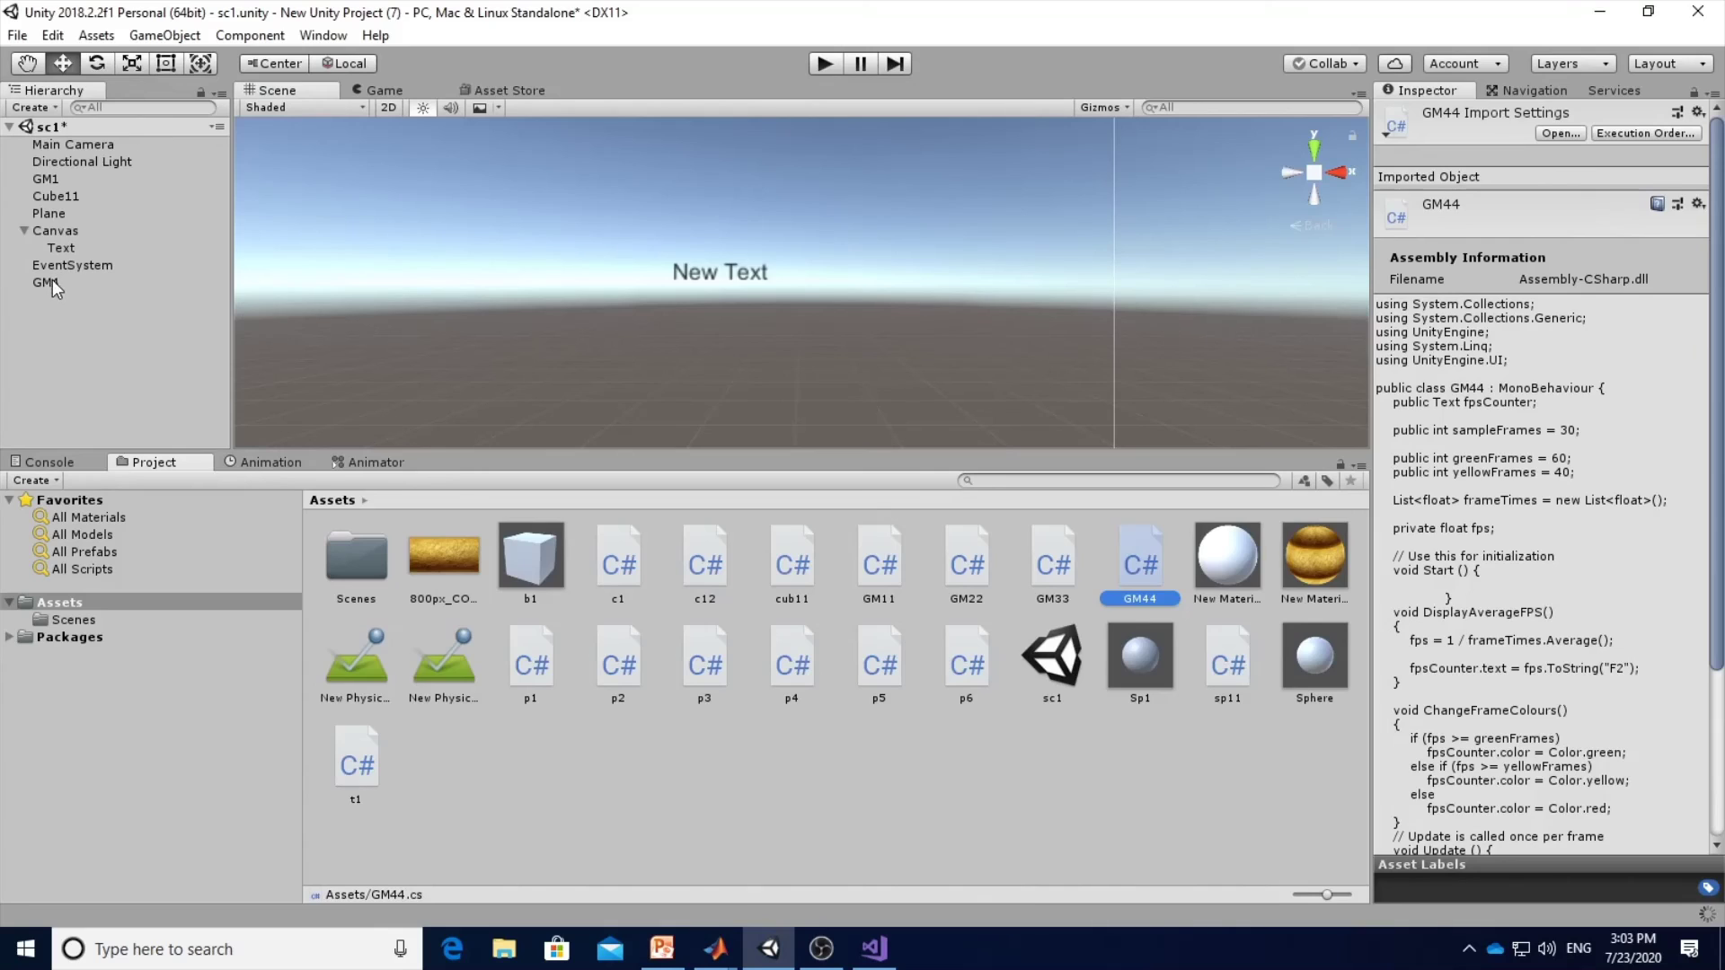
{"action": "left_click", "coordinate": [115, 283]}
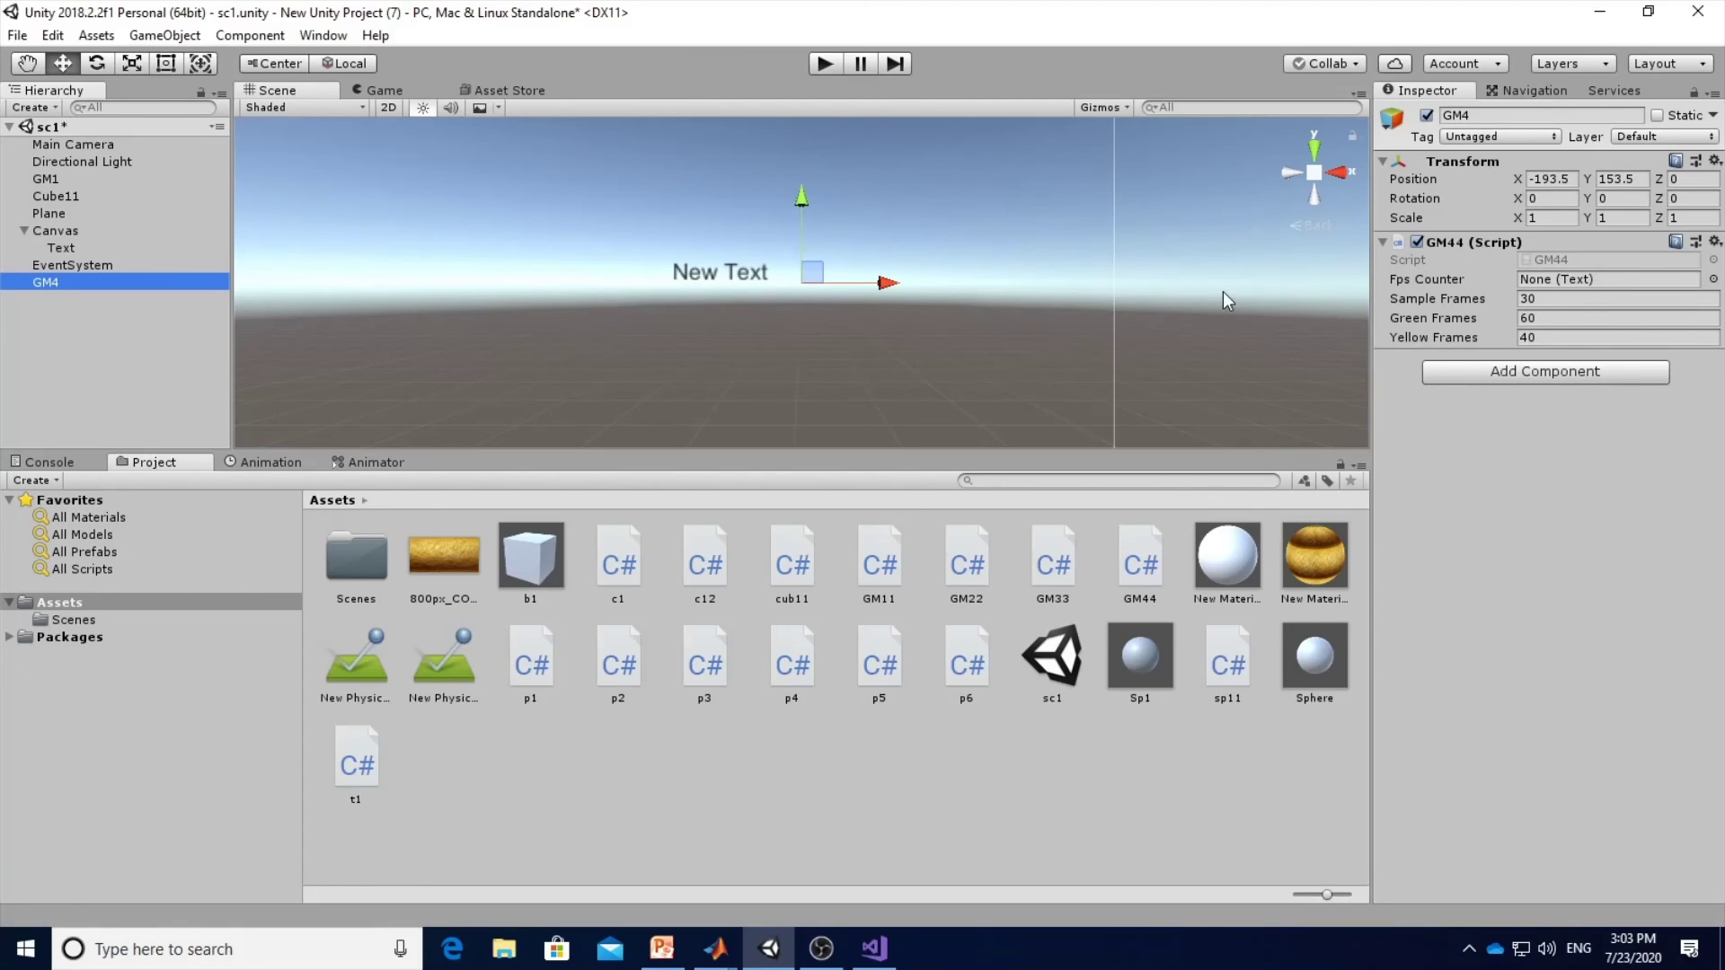
{"action": "left_click", "coordinate": [1713, 278]}
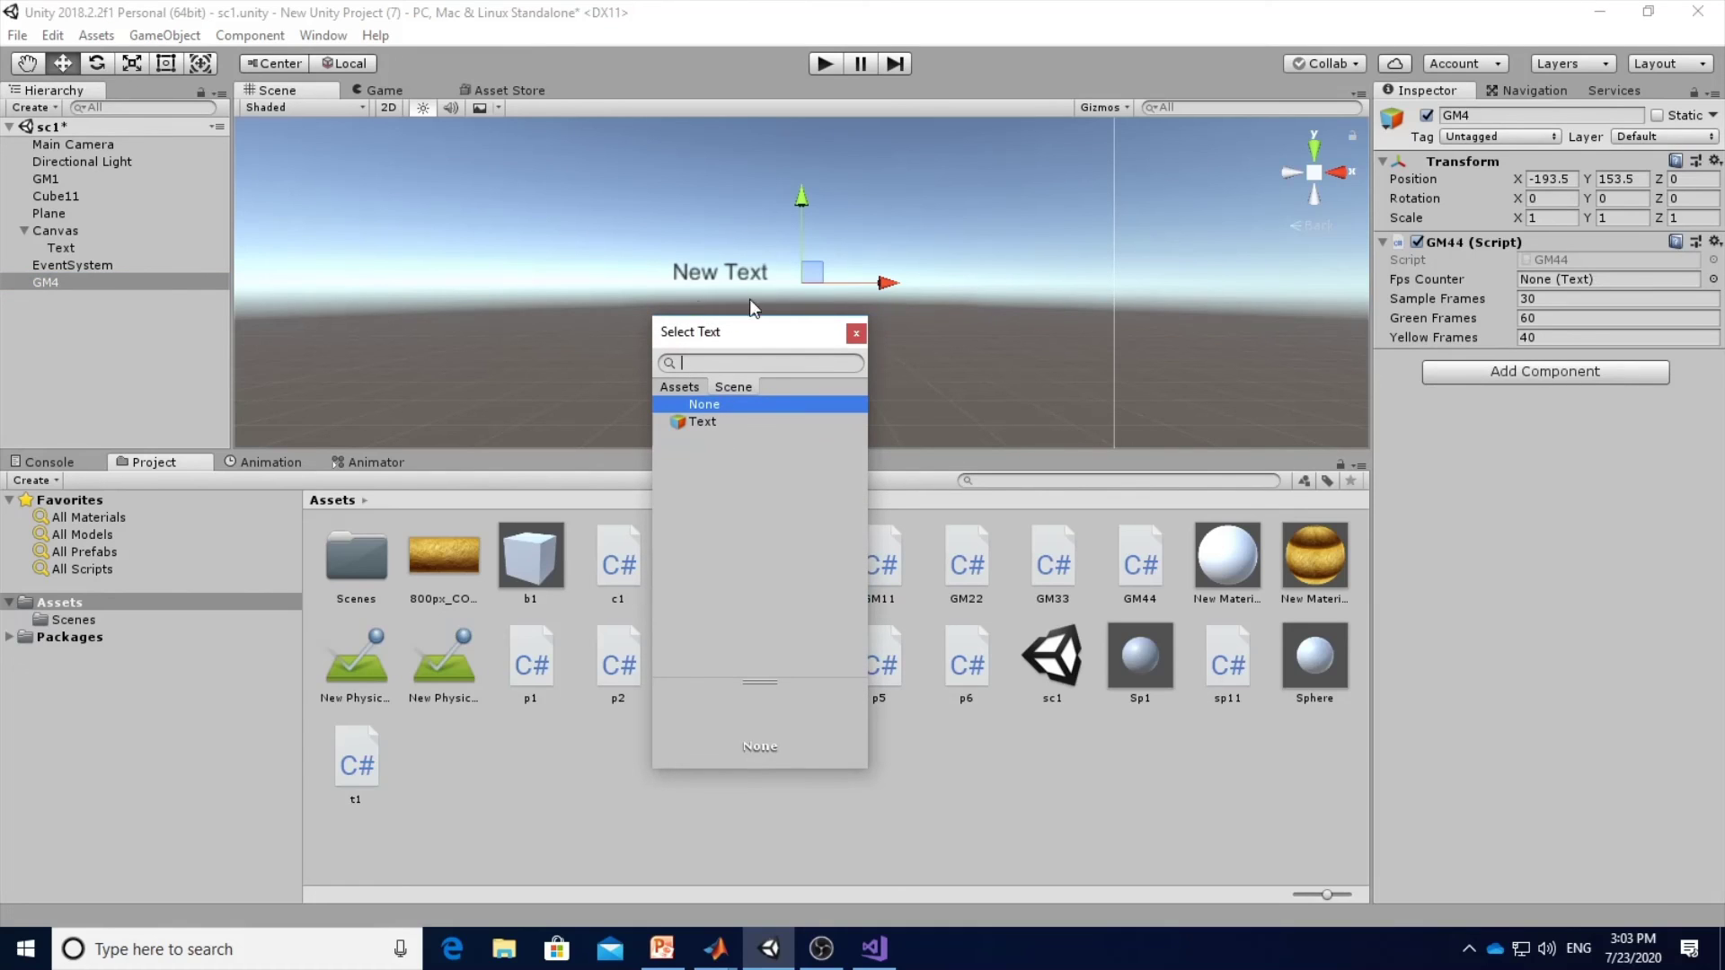
{"action": "double_click", "coordinate": [702, 421]}
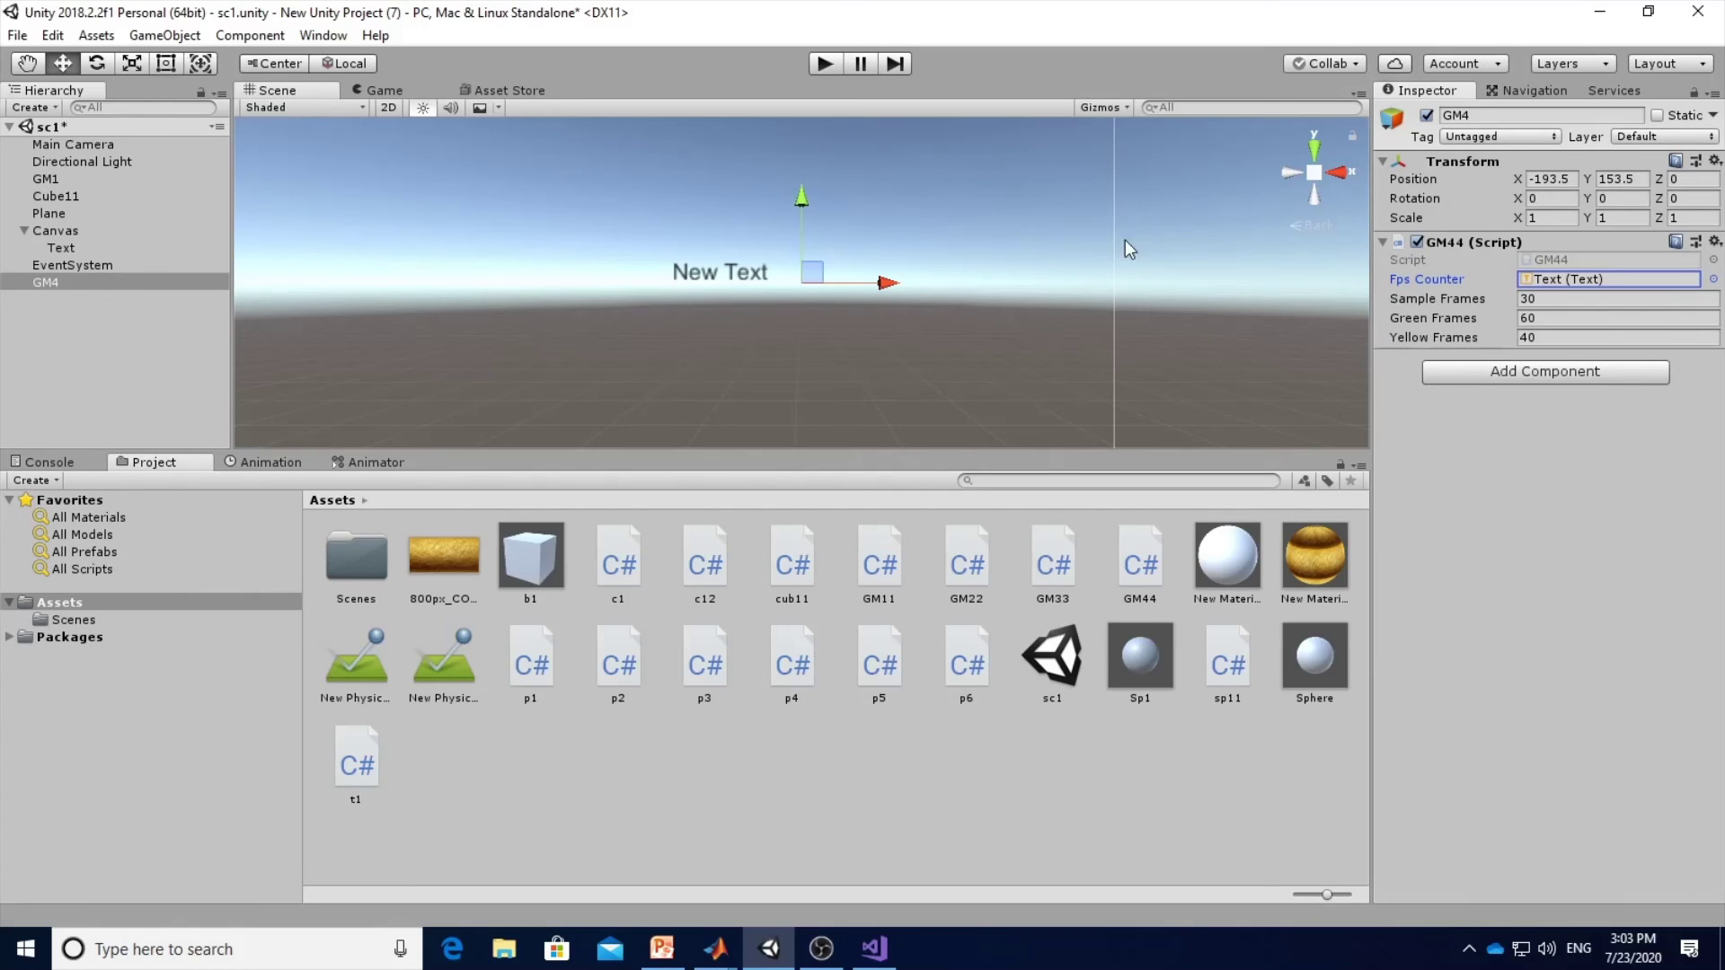
{"action": "left_click", "coordinate": [835, 64]}
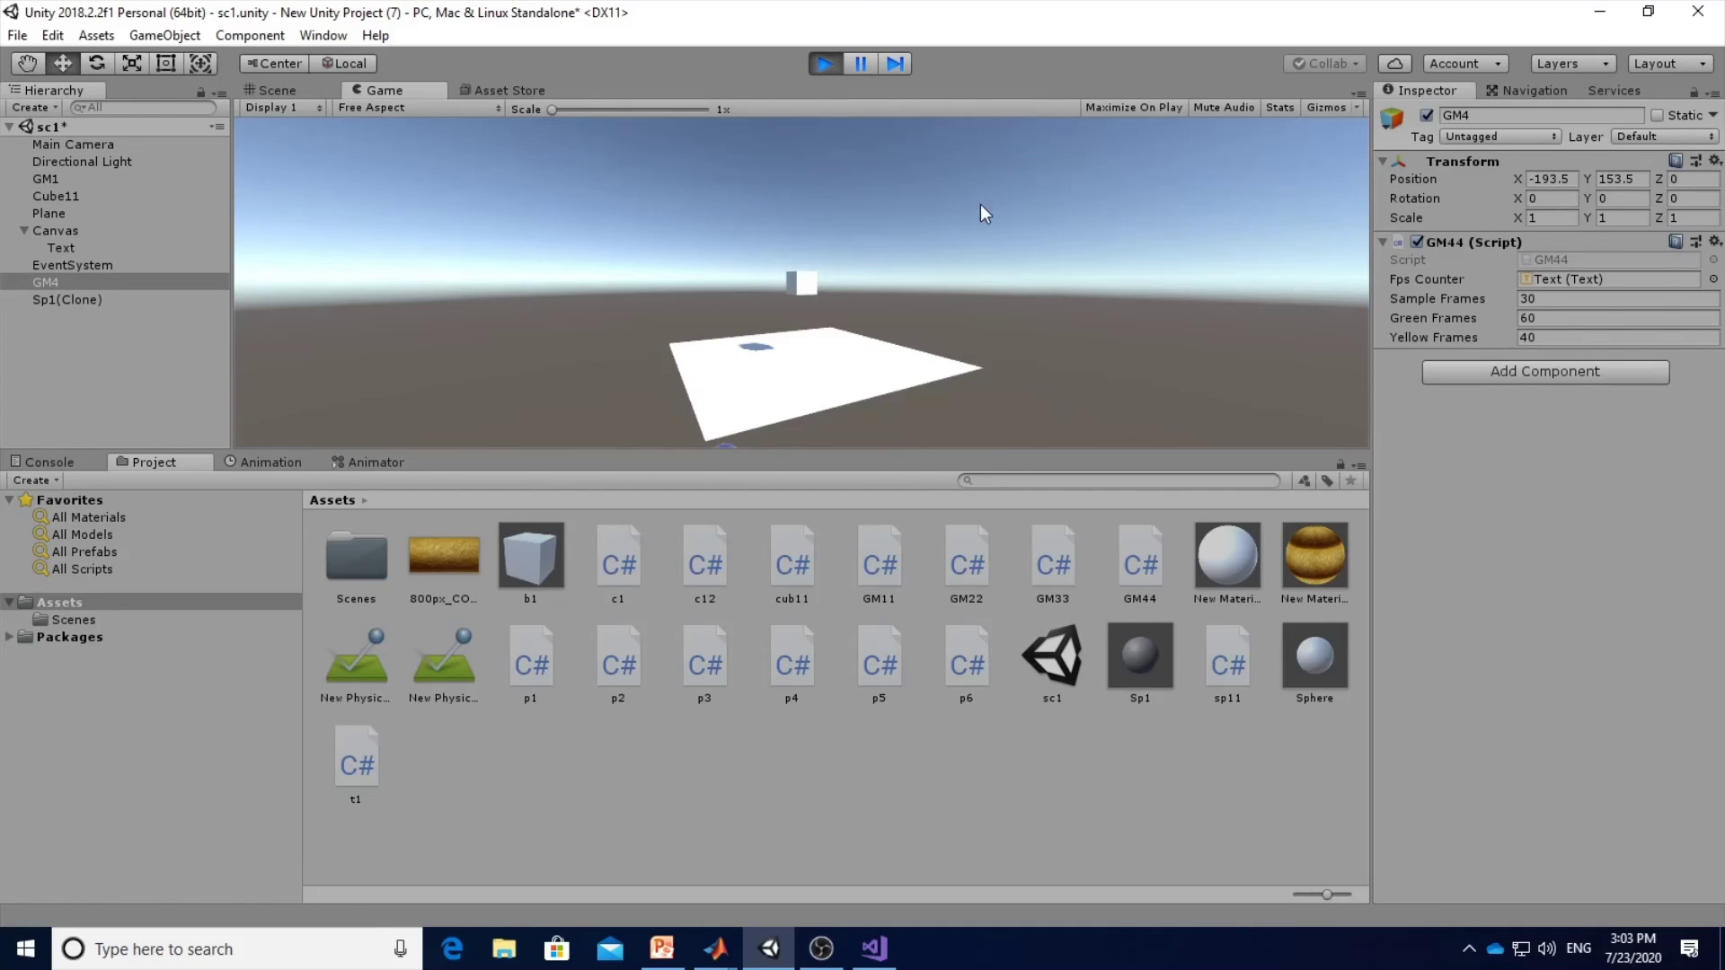
Switch to the Scene view during play to watch the yellow 59.35 FPS readout.
{"action": "left_click", "coordinate": [269, 90]}
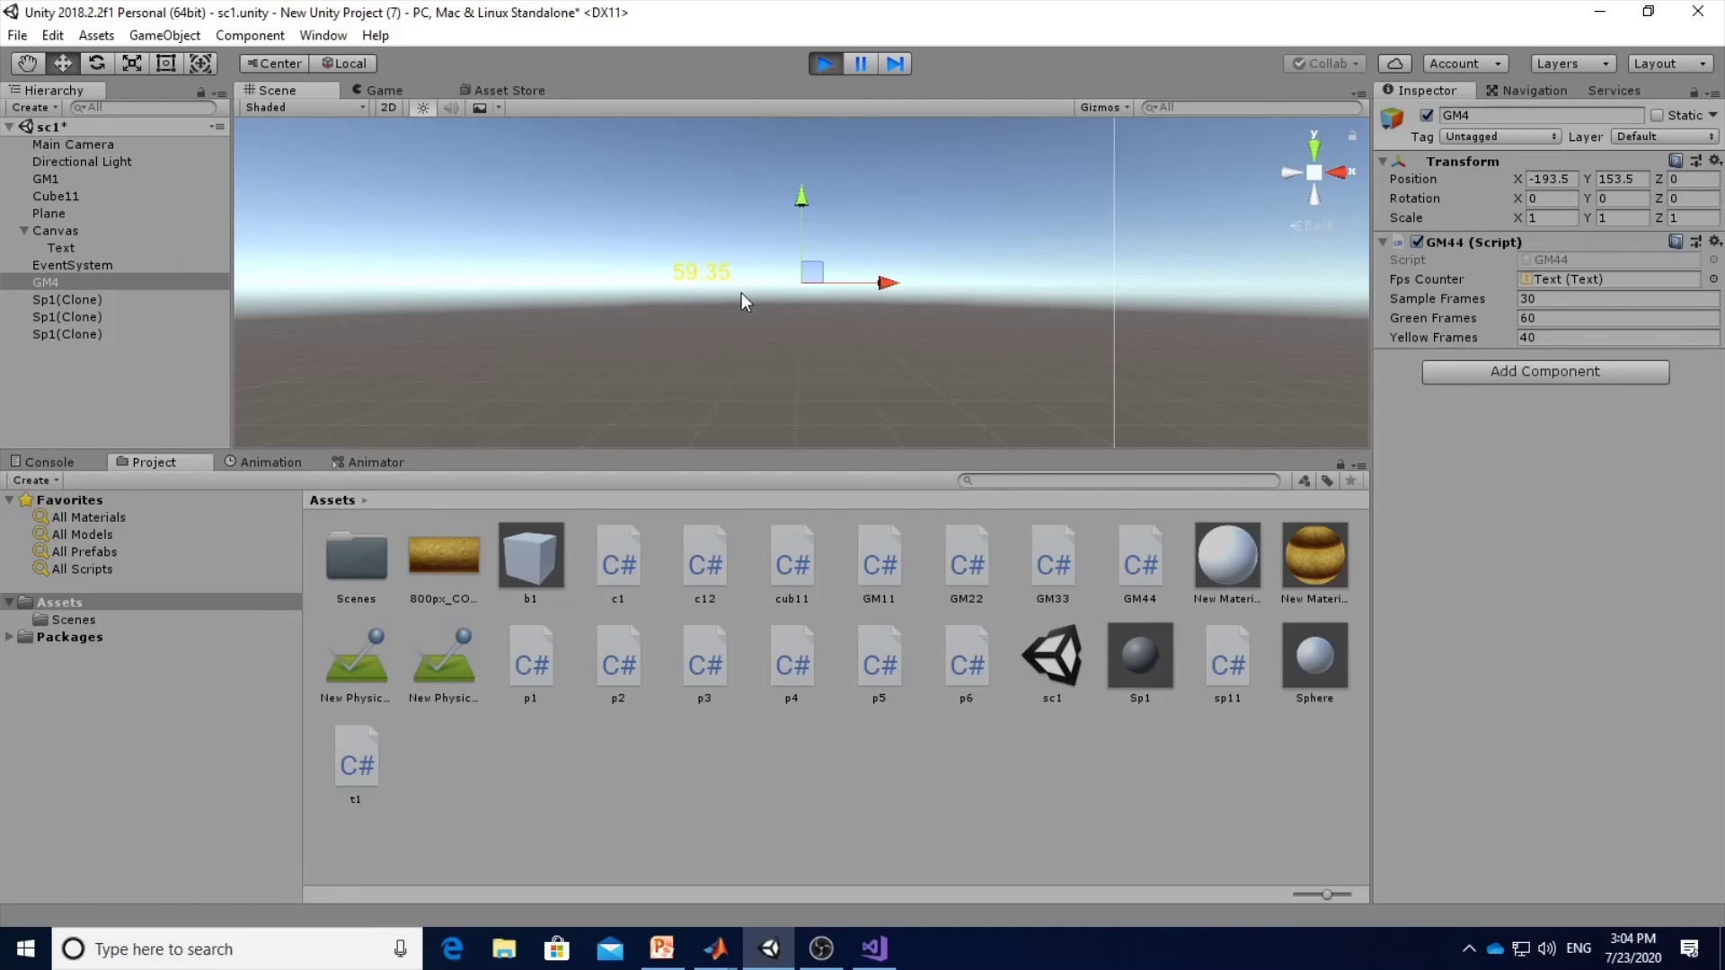
Stop Play mode and start the PowerPoint slide show on the using-directives and fields slide.
{"action": "left_click", "coordinate": [827, 68]}
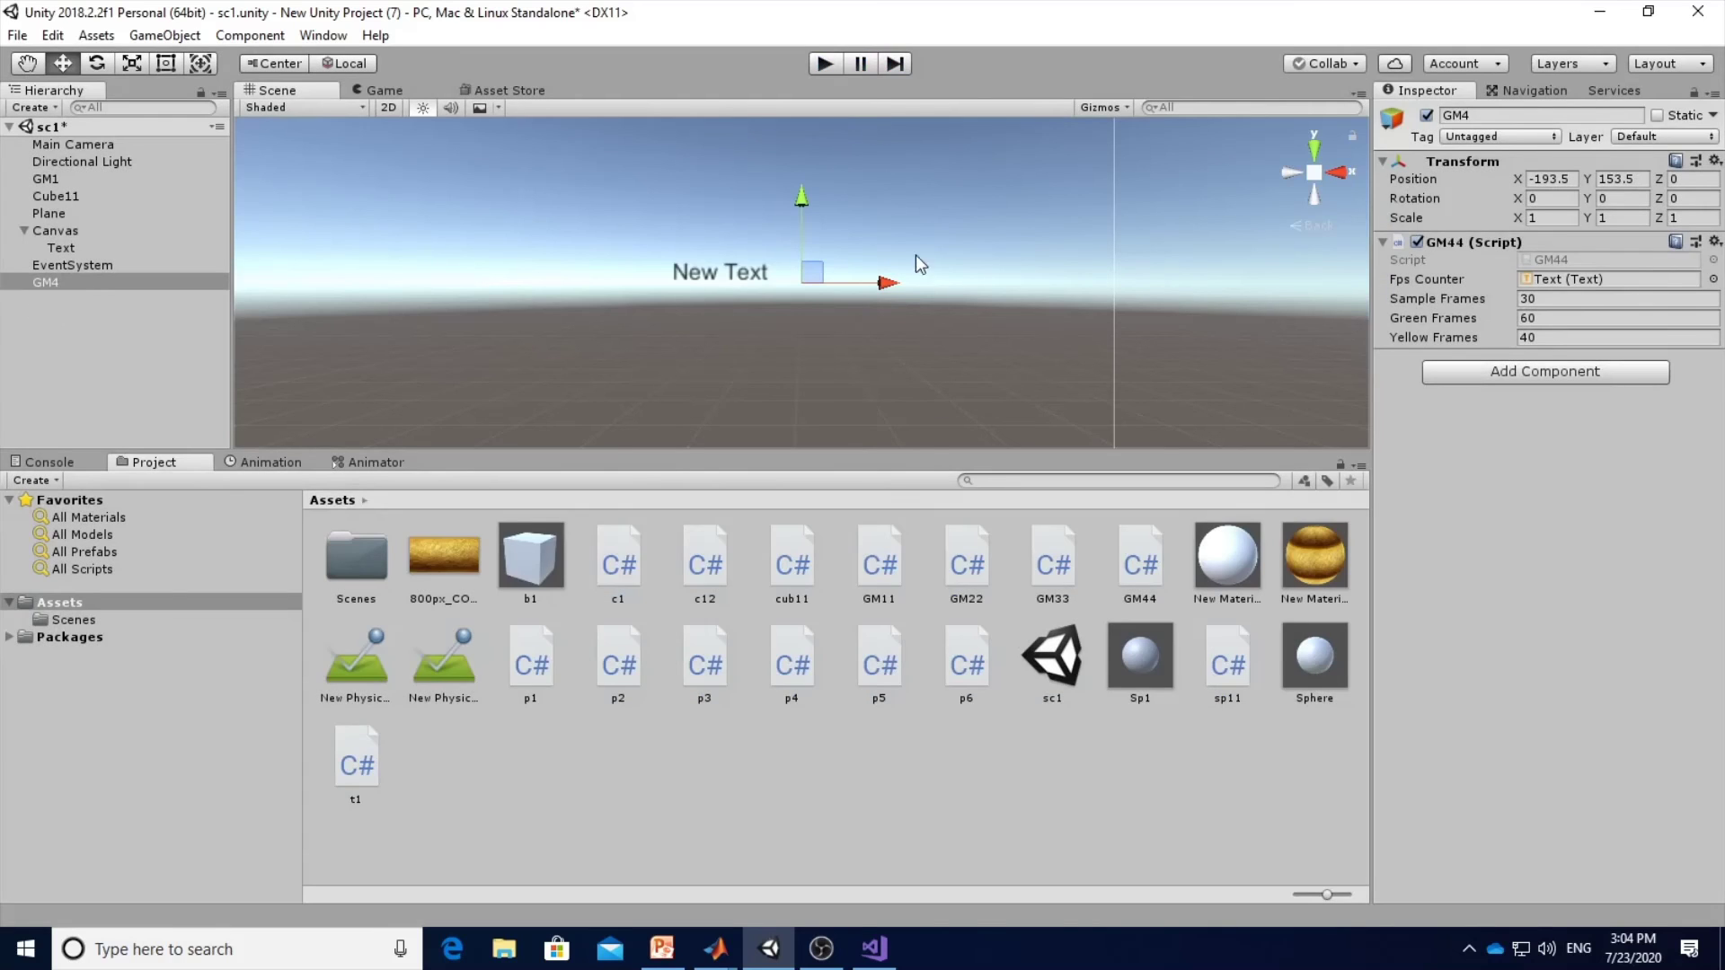
{"action": "left_click", "coordinate": [662, 948]}
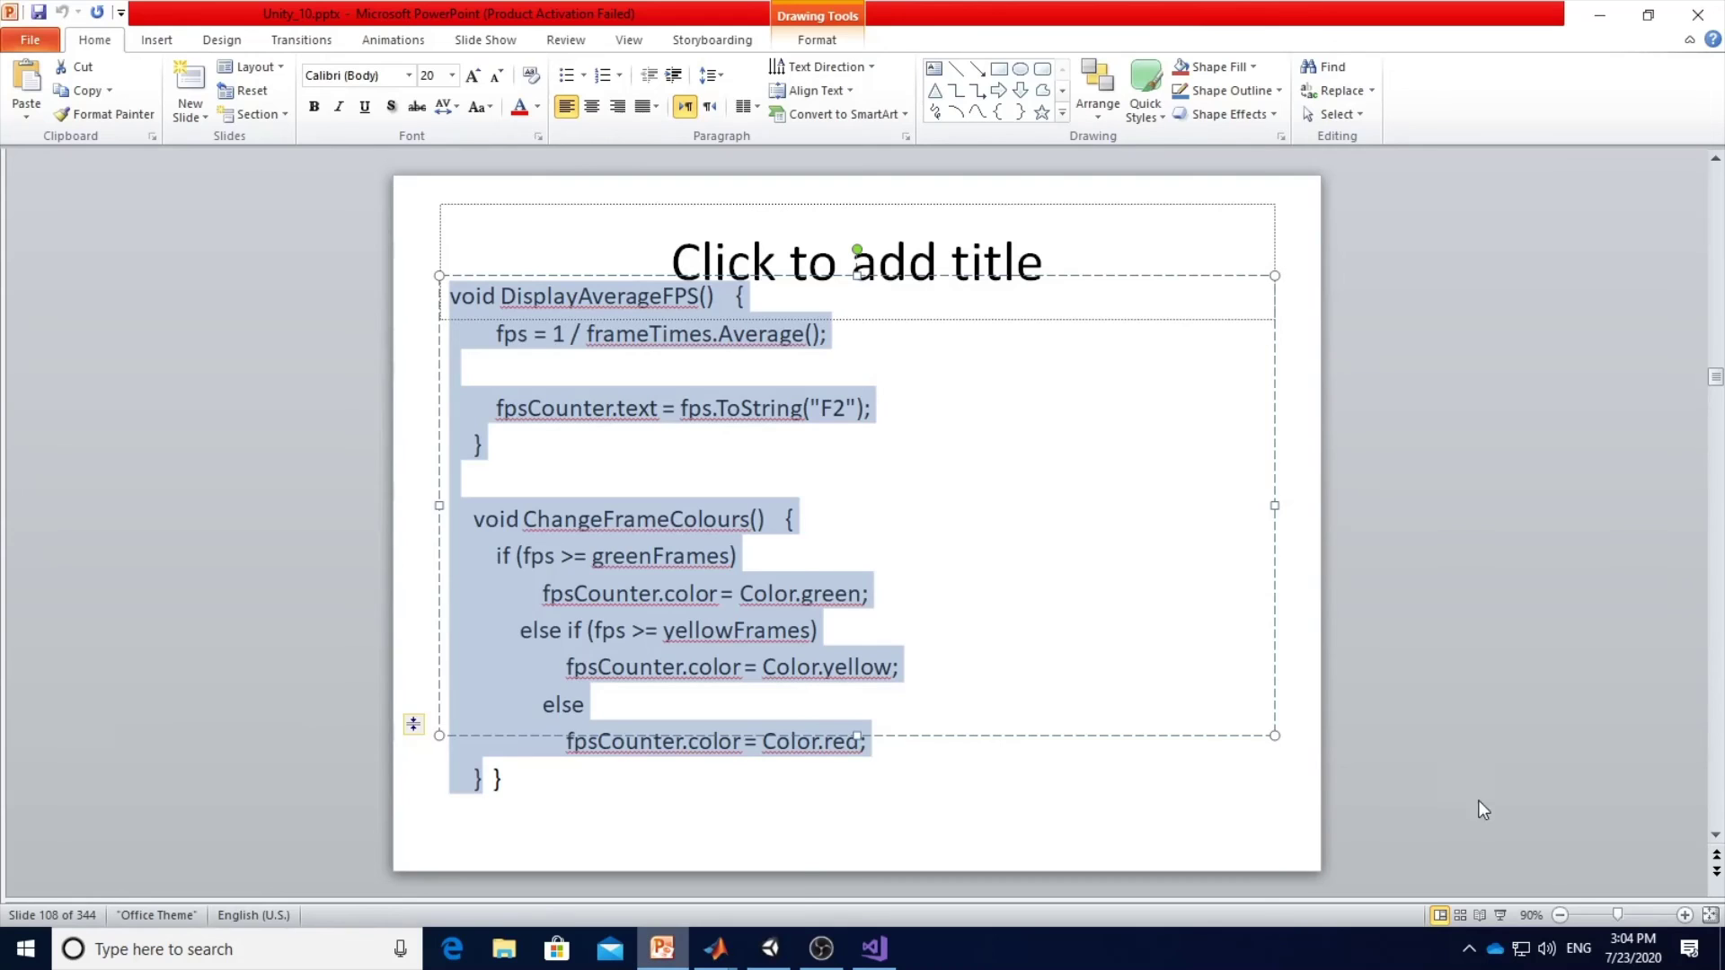
{"action": "right_click", "coordinate": [662, 948]}
{"action": "left_click", "coordinate": [1484, 861]}
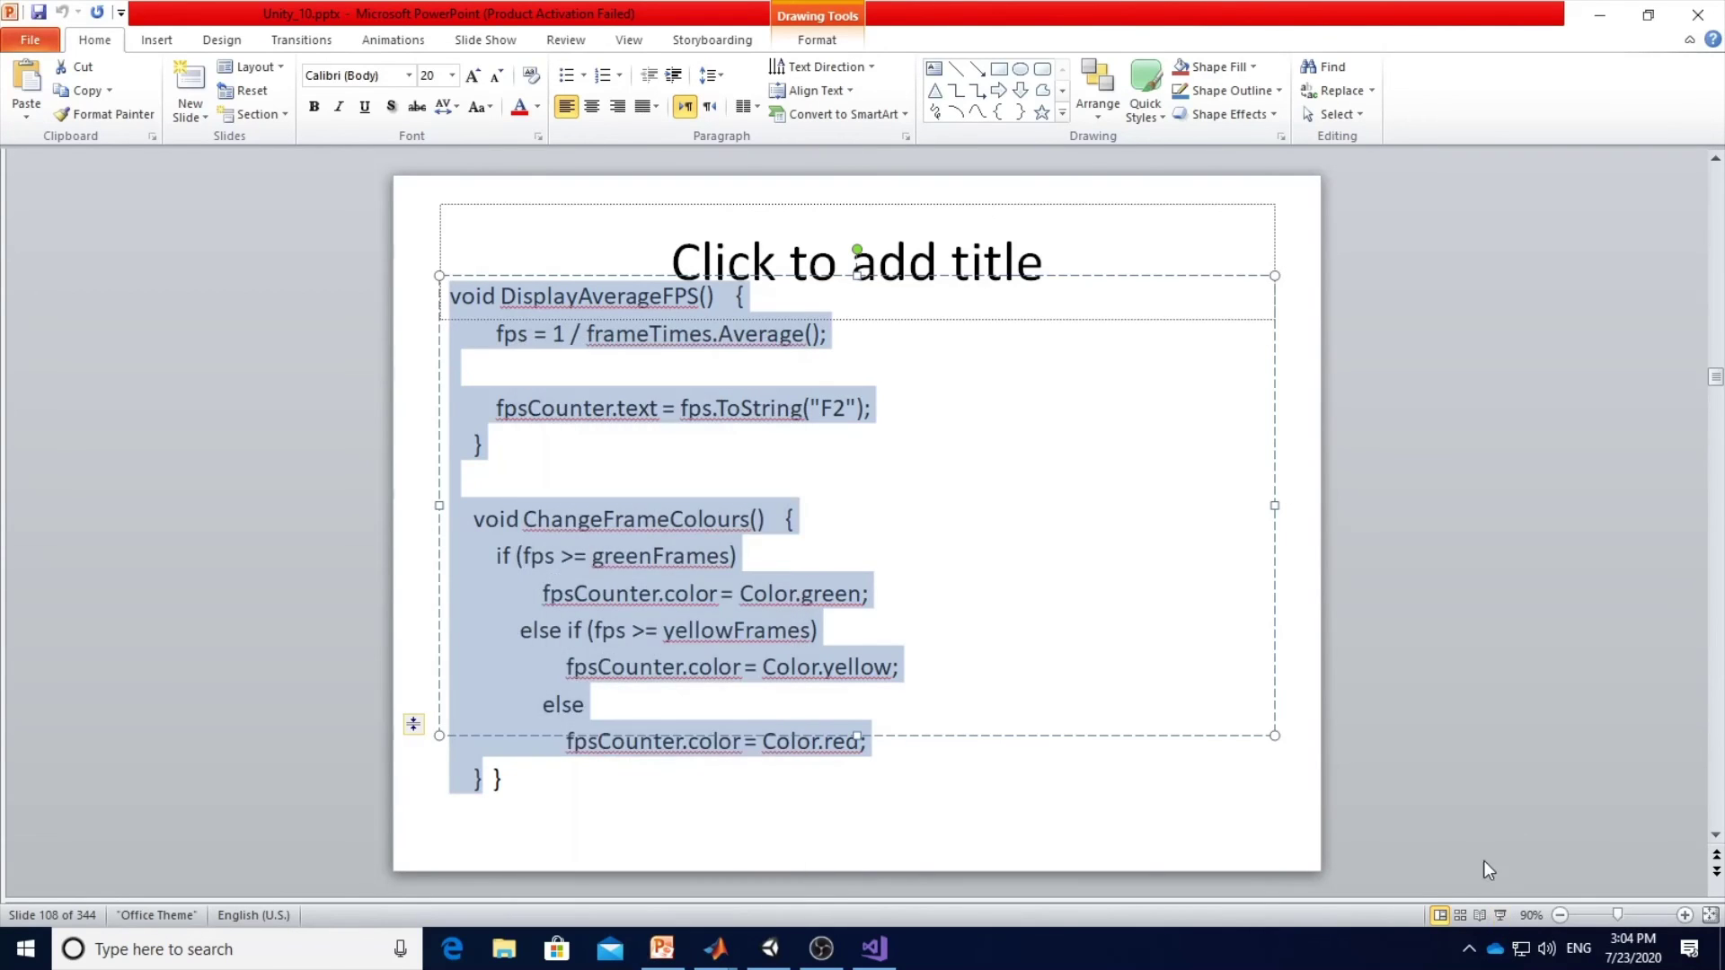
{"action": "left_click", "coordinate": [1498, 916]}
{"action": "key", "text": "Left"}
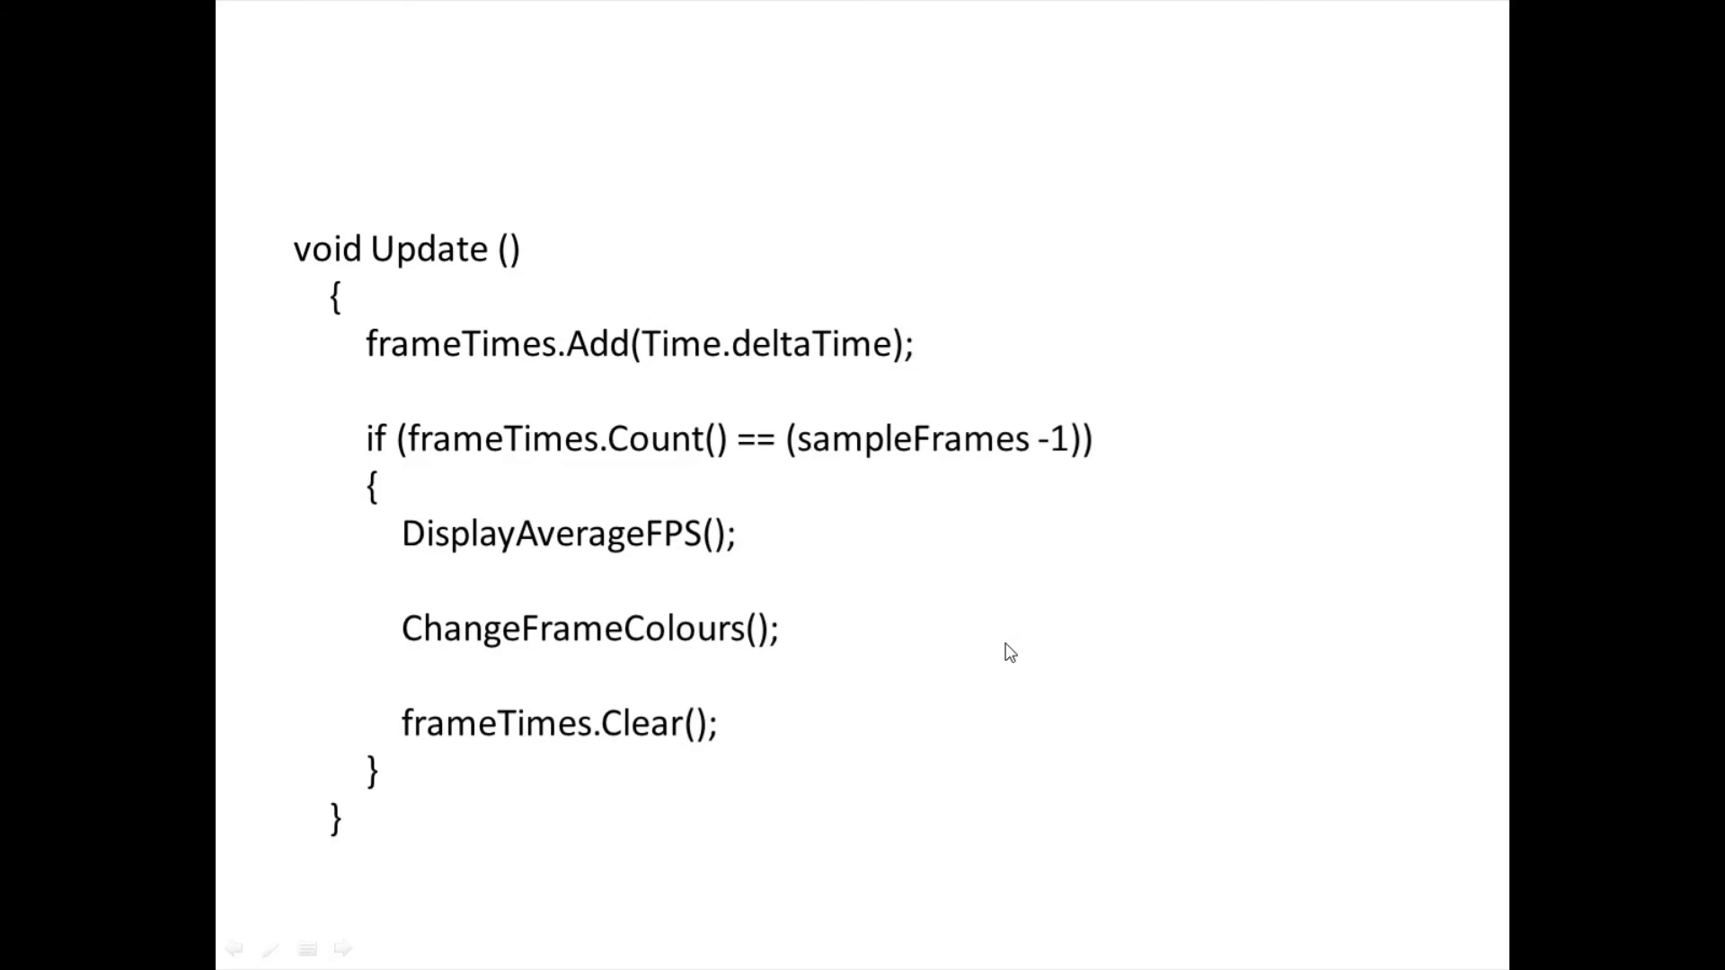
{"action": "key", "text": "Left"}
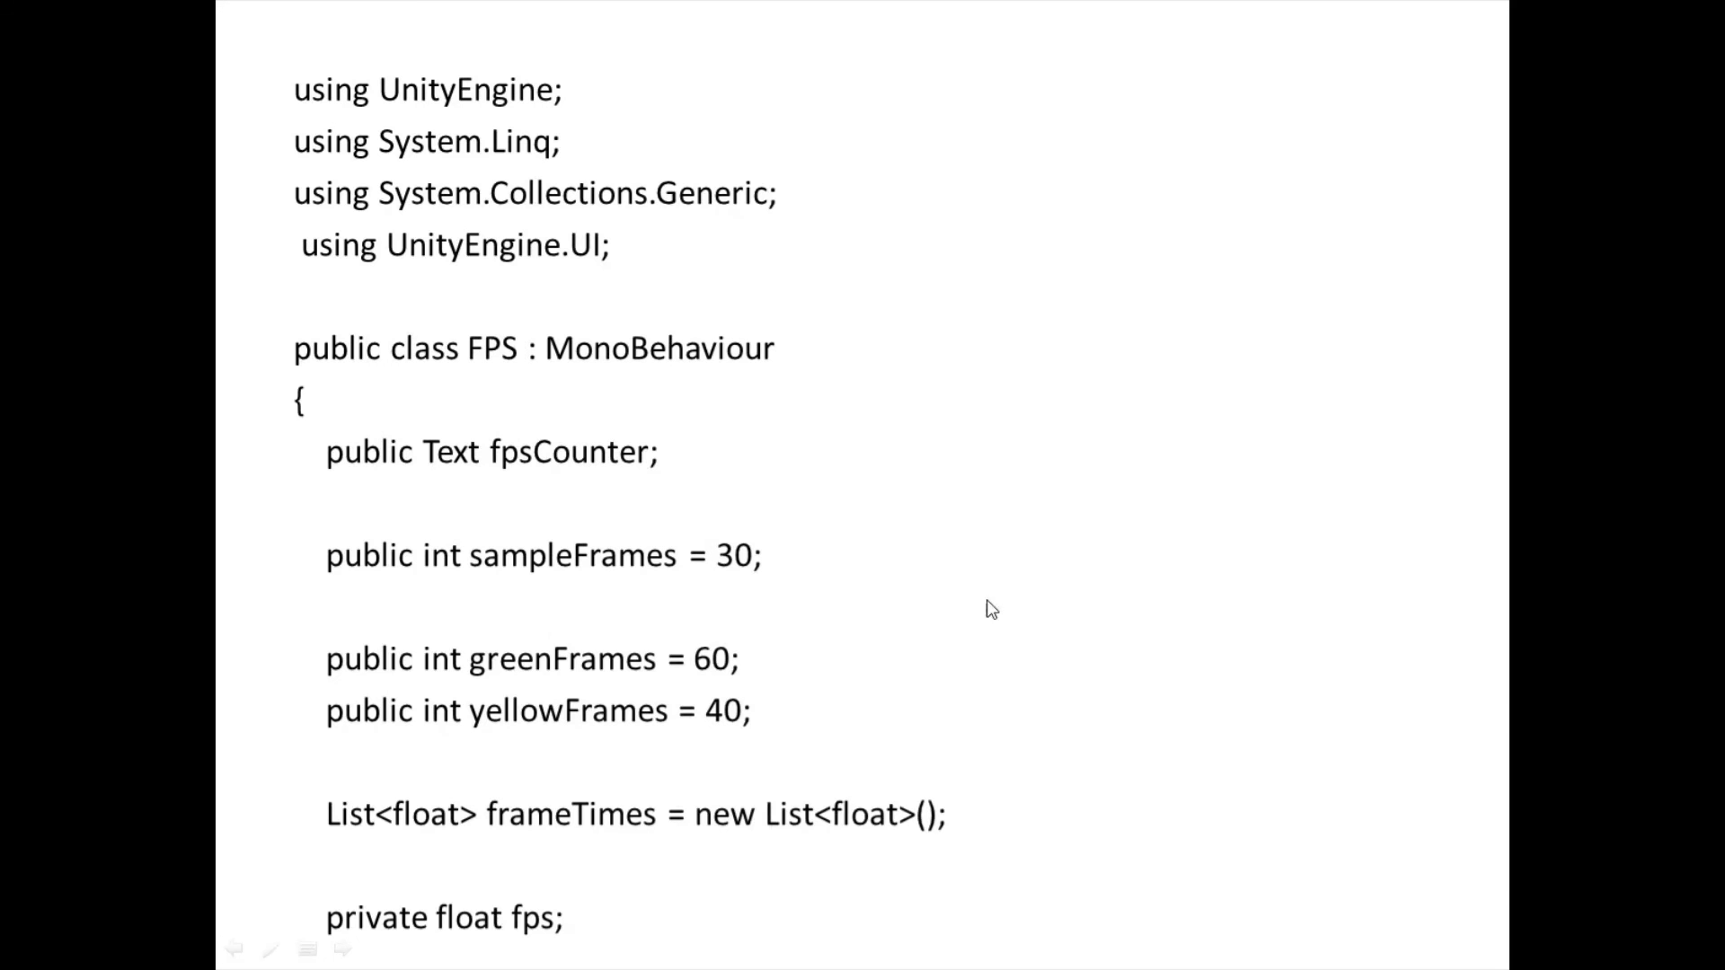
With the red pen, circle sampleFrames and underline 30, greenFrames, yellowFrames and float.
{"action": "mouse_move", "coordinate": [1012, 698]}
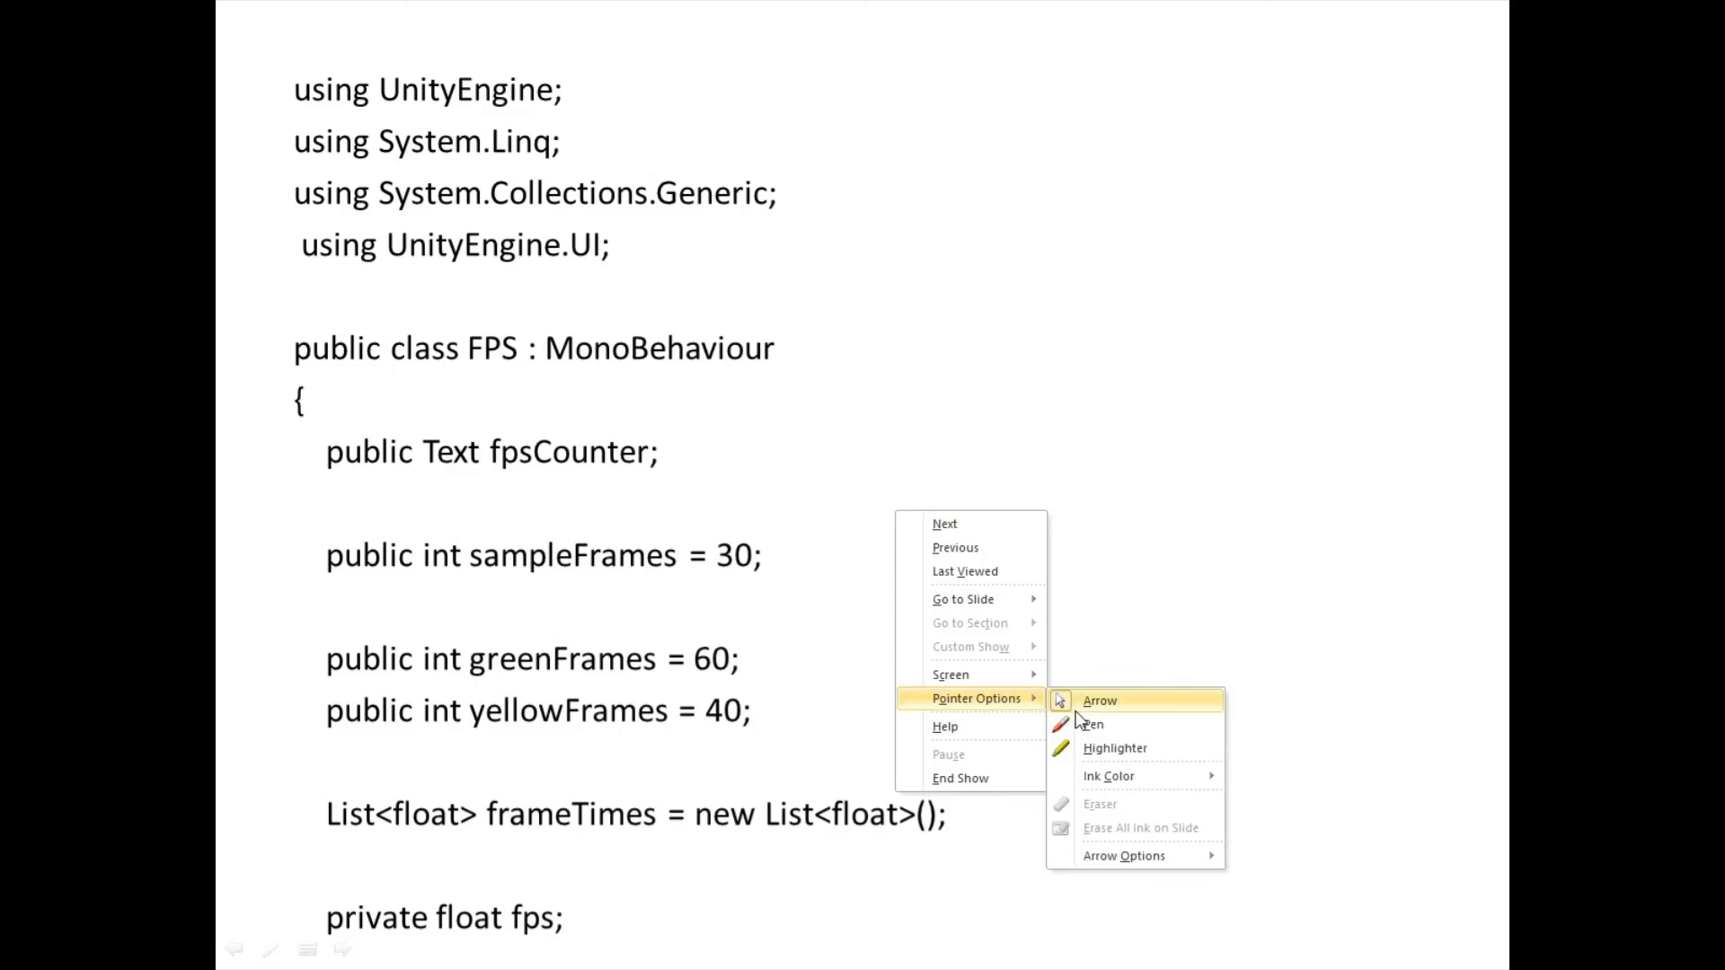
{"action": "left_click", "coordinate": [1093, 724]}
{"action": "left_click_drag", "start_coordinate": [476, 574], "coordinate": [479, 568]}
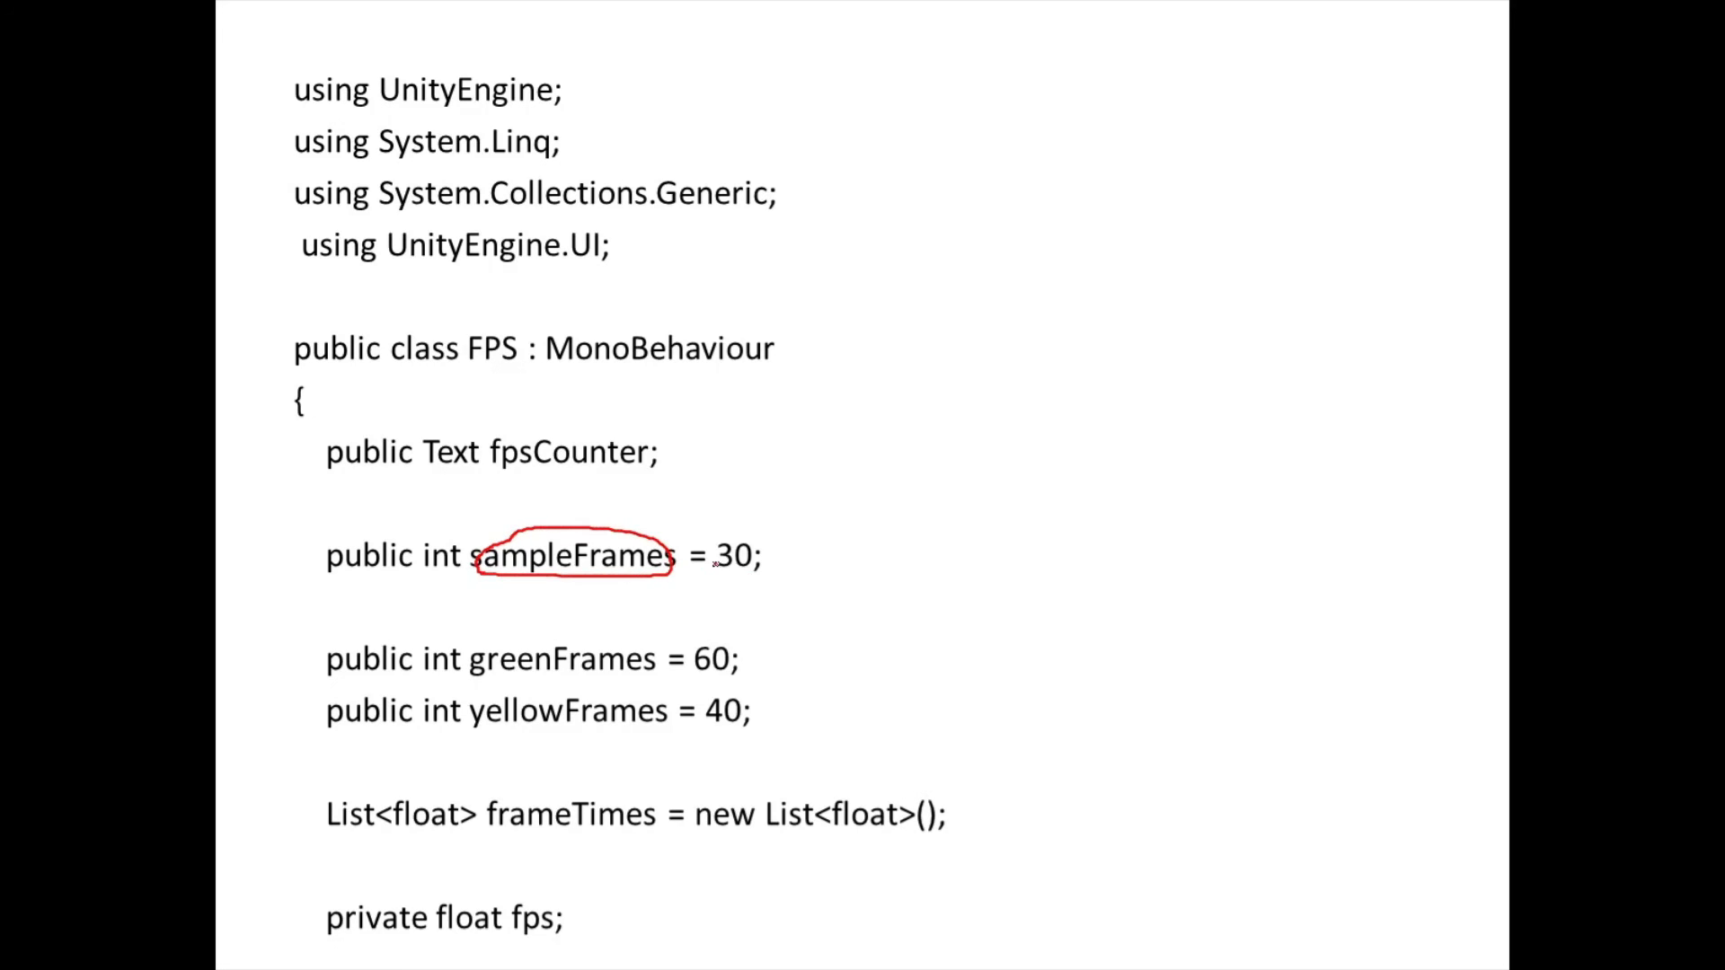
{"action": "left_click_drag", "start_coordinate": [715, 569], "coordinate": [749, 572]}
{"action": "left_click_drag", "start_coordinate": [477, 680], "coordinate": [637, 676]}
{"action": "left_click_drag", "start_coordinate": [484, 737], "coordinate": [670, 734]}
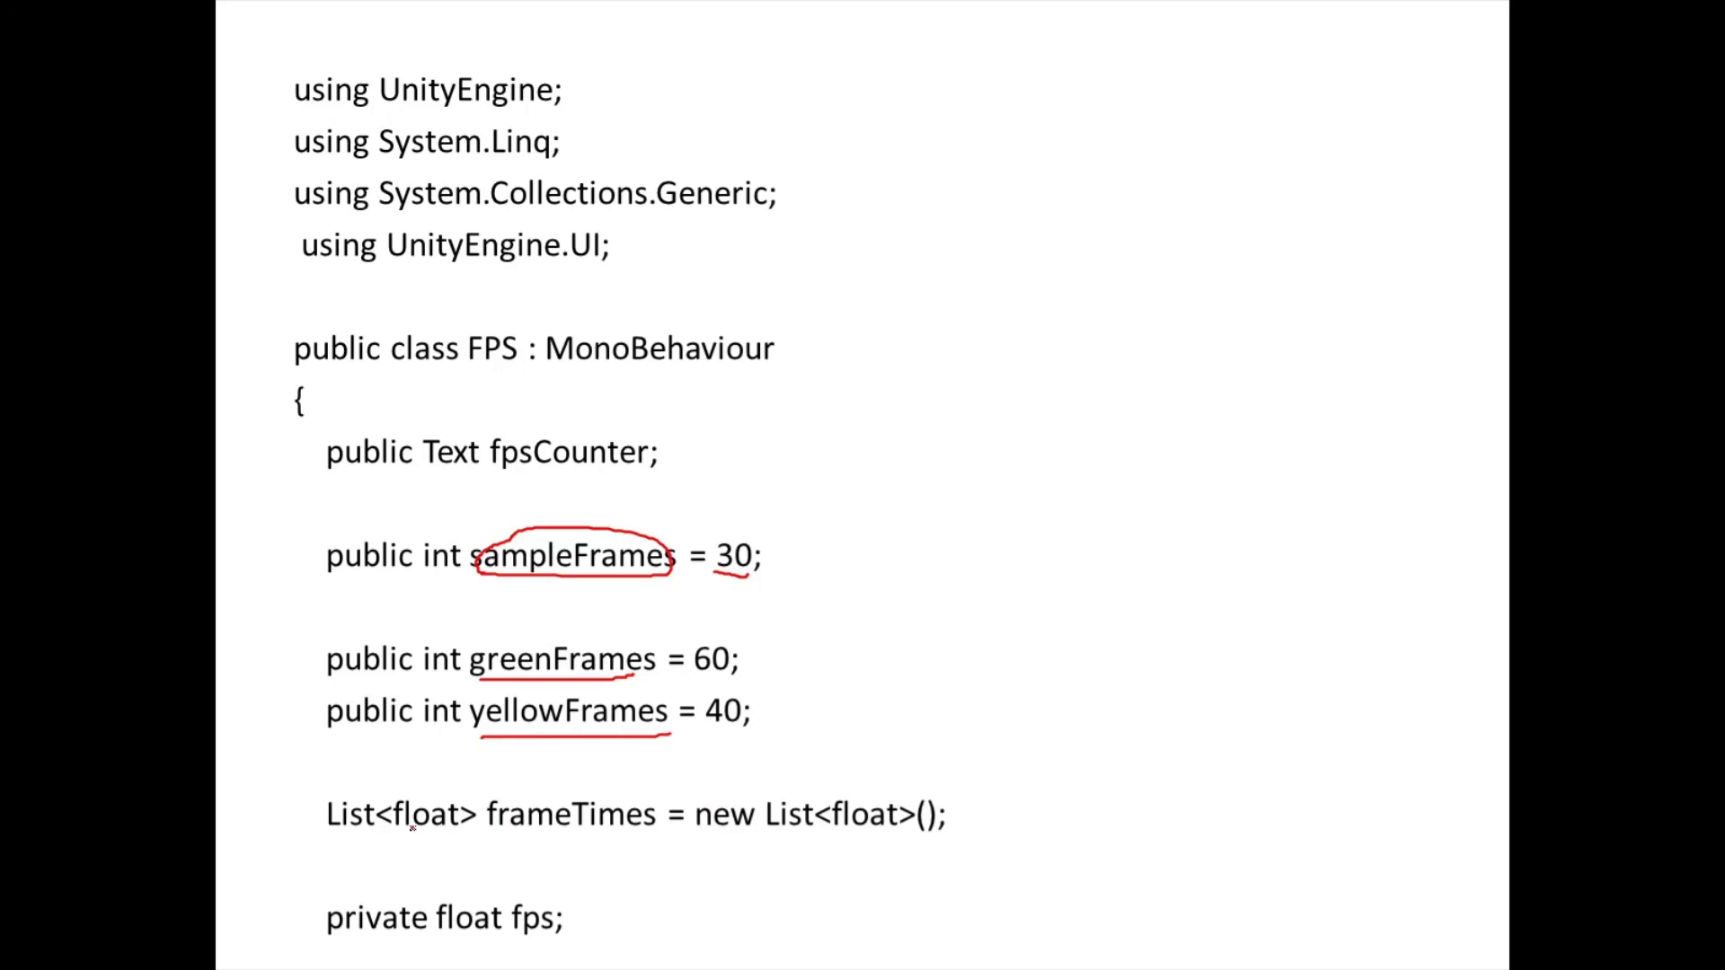
{"action": "left_click_drag", "start_coordinate": [403, 832], "coordinate": [455, 831]}
On the Update() slide, ink fractions 1/60 and 1/30, circle 1/60 and underline frameTimes.
{"action": "key", "text": "Right"}
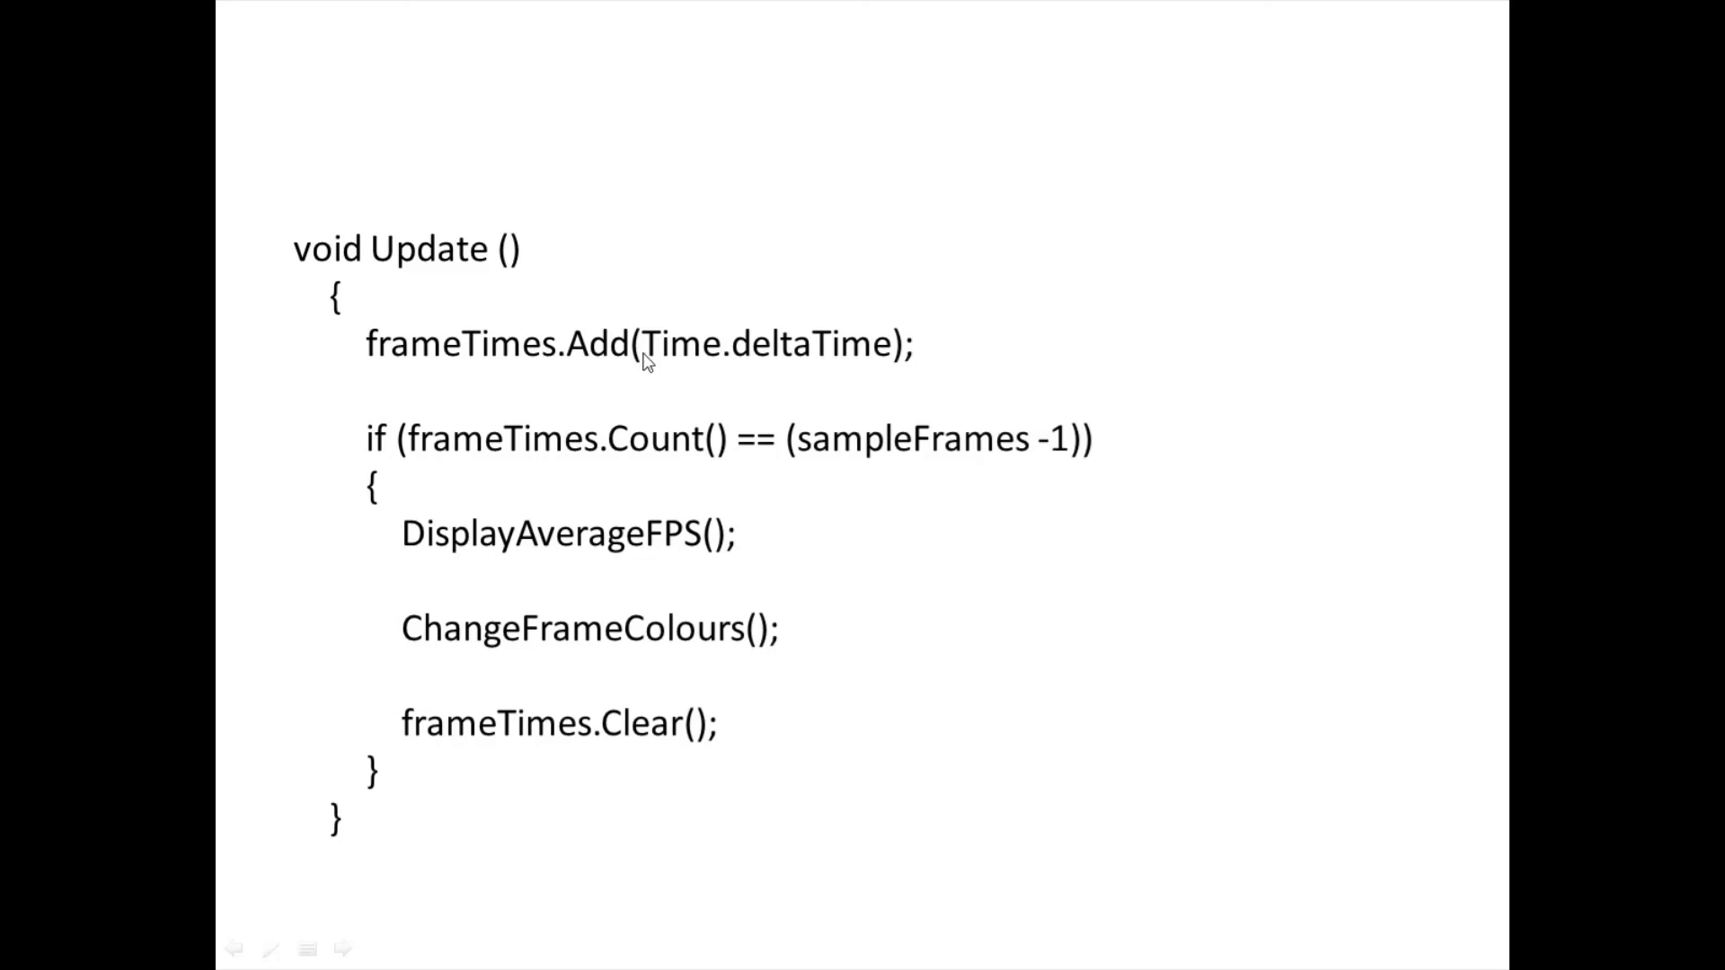
{"action": "right_click", "coordinate": [763, 364]}
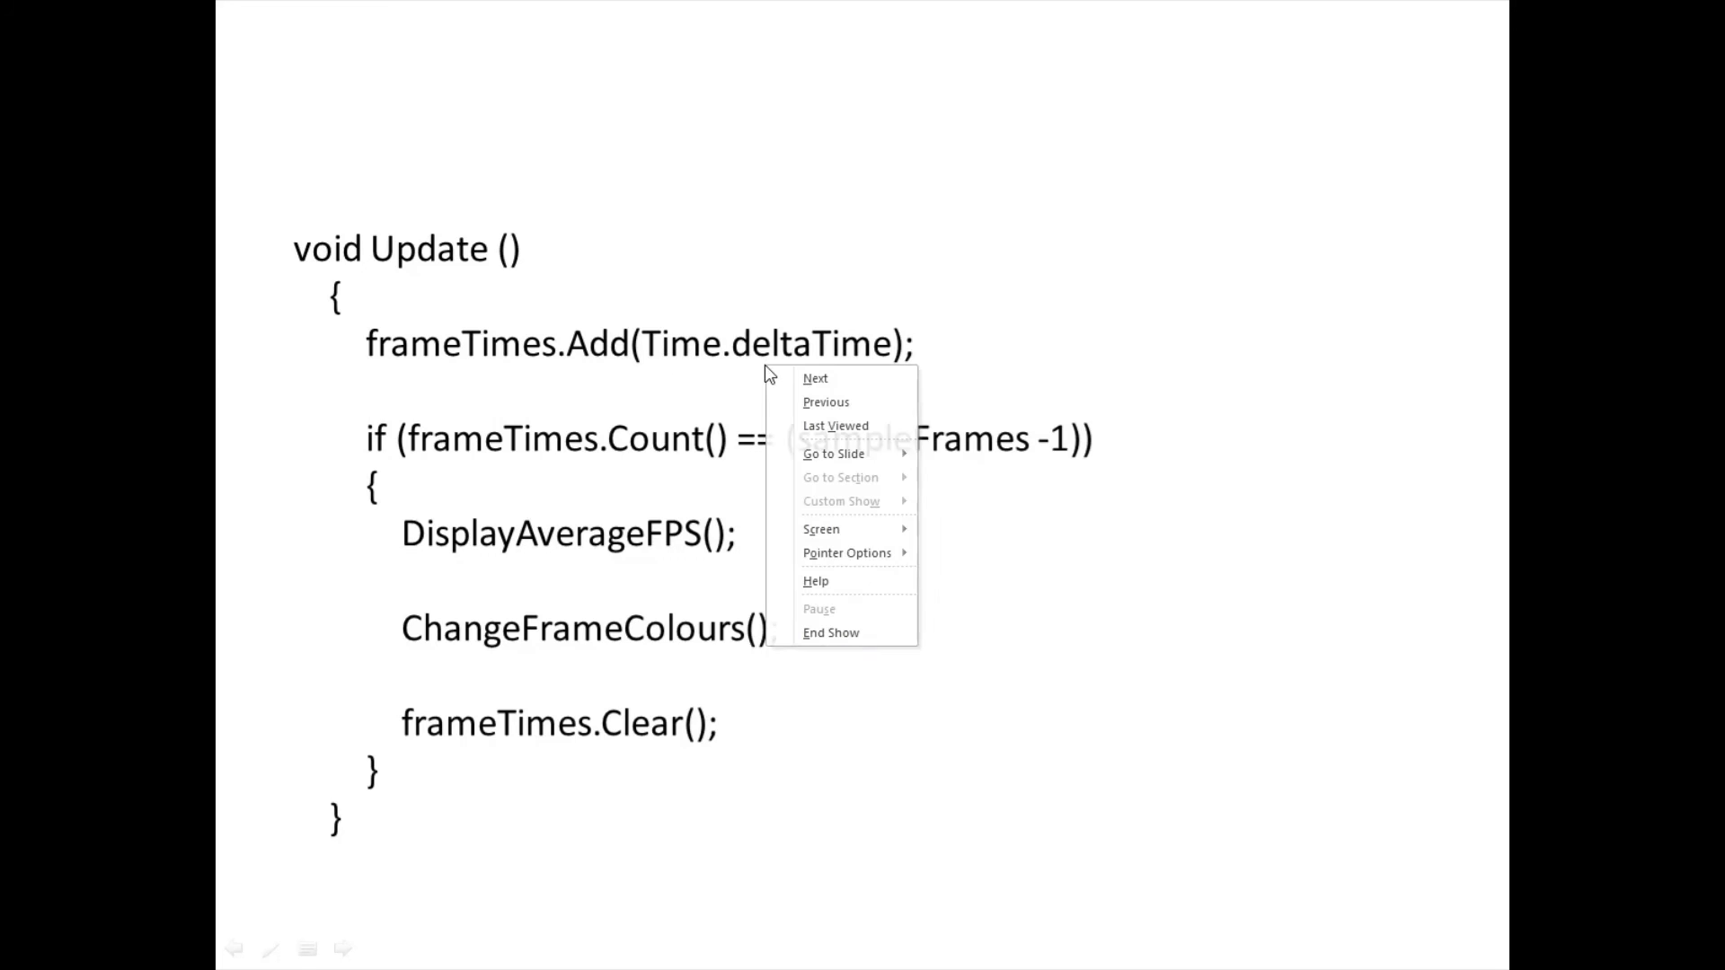
{"action": "mouse_move", "coordinate": [875, 553]}
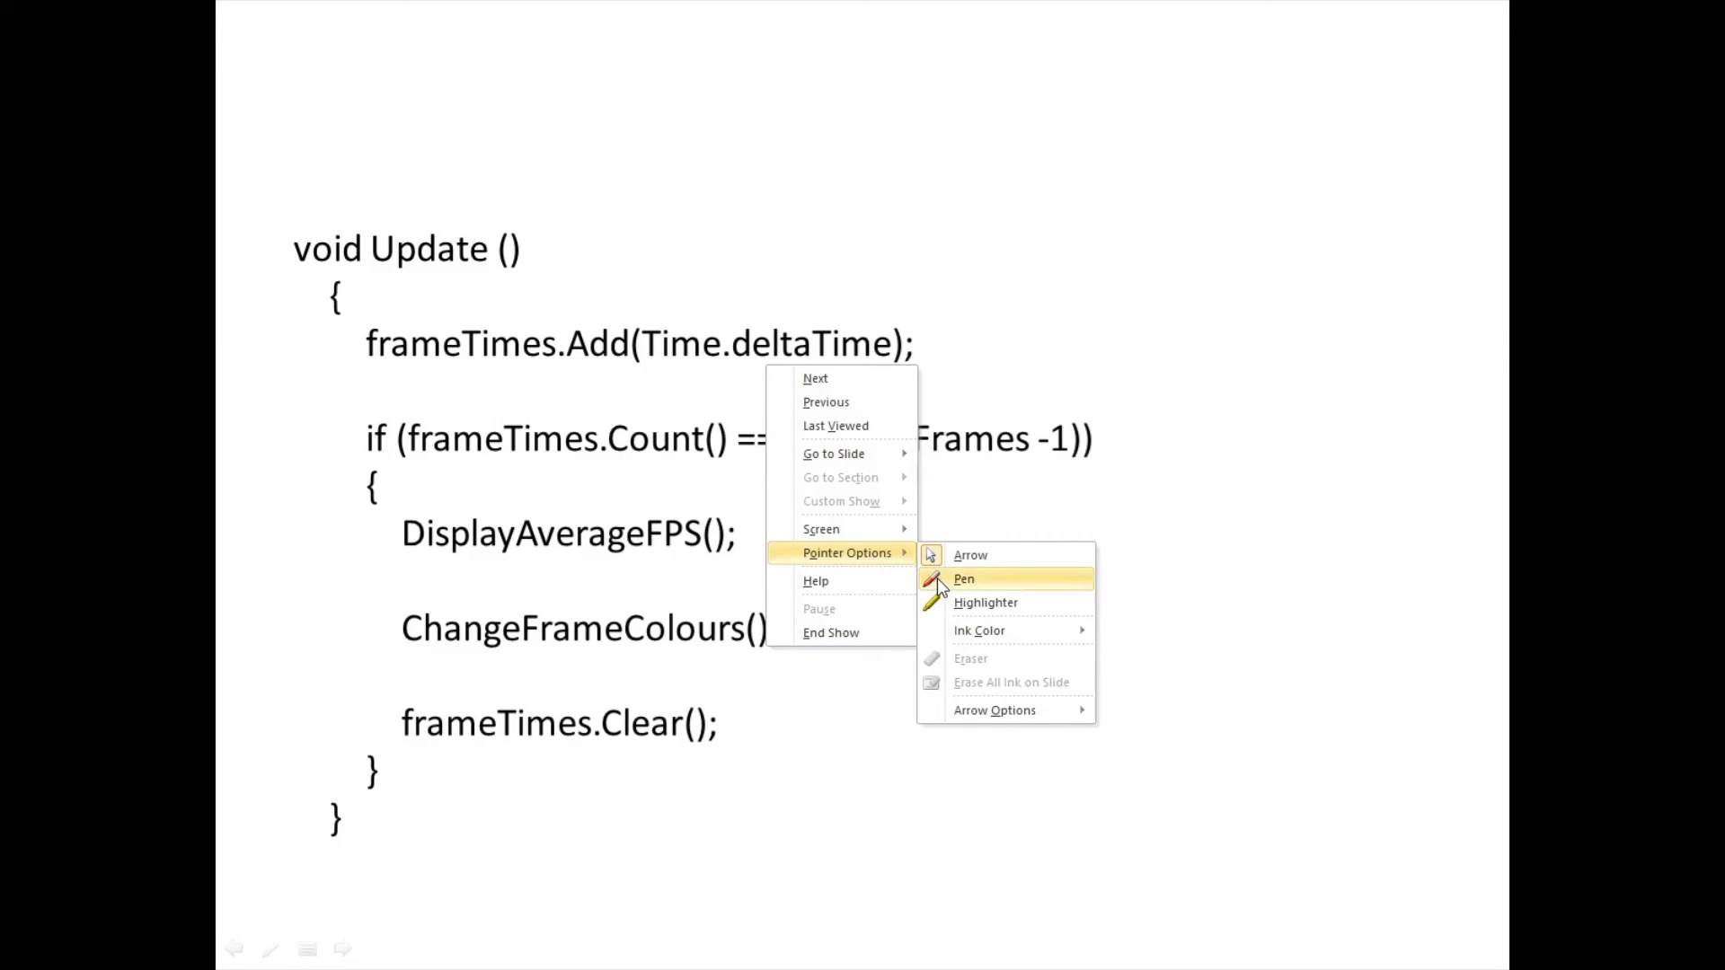
{"action": "left_click", "coordinate": [941, 579]}
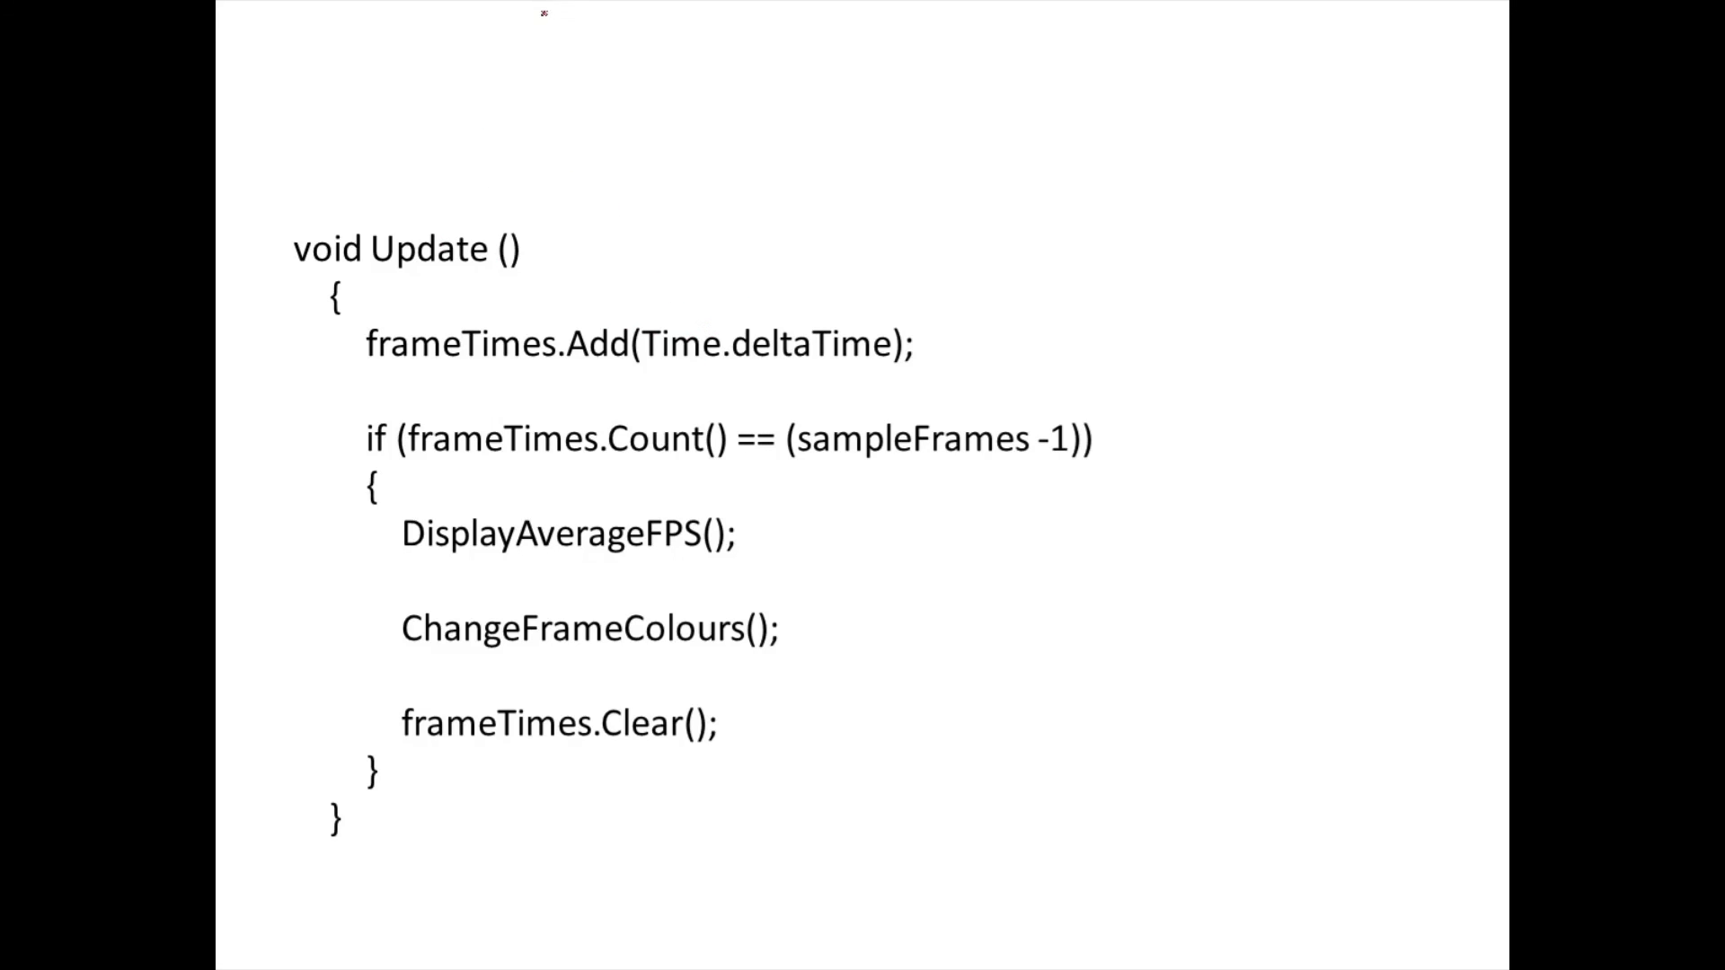
{"action": "mouse_move", "coordinate": [543, 25]}
{"action": "left_mouse_down"}
{"action": "mouse_move", "coordinate": [547, 80]}
{"action": "mouse_move", "coordinate": [628, 90]}
{"action": "mouse_move", "coordinate": [544, 141]}
{"action": "mouse_move", "coordinate": [582, 158]}
{"action": "mouse_move", "coordinate": [593, 134]}
{"action": "left_mouse_up"}
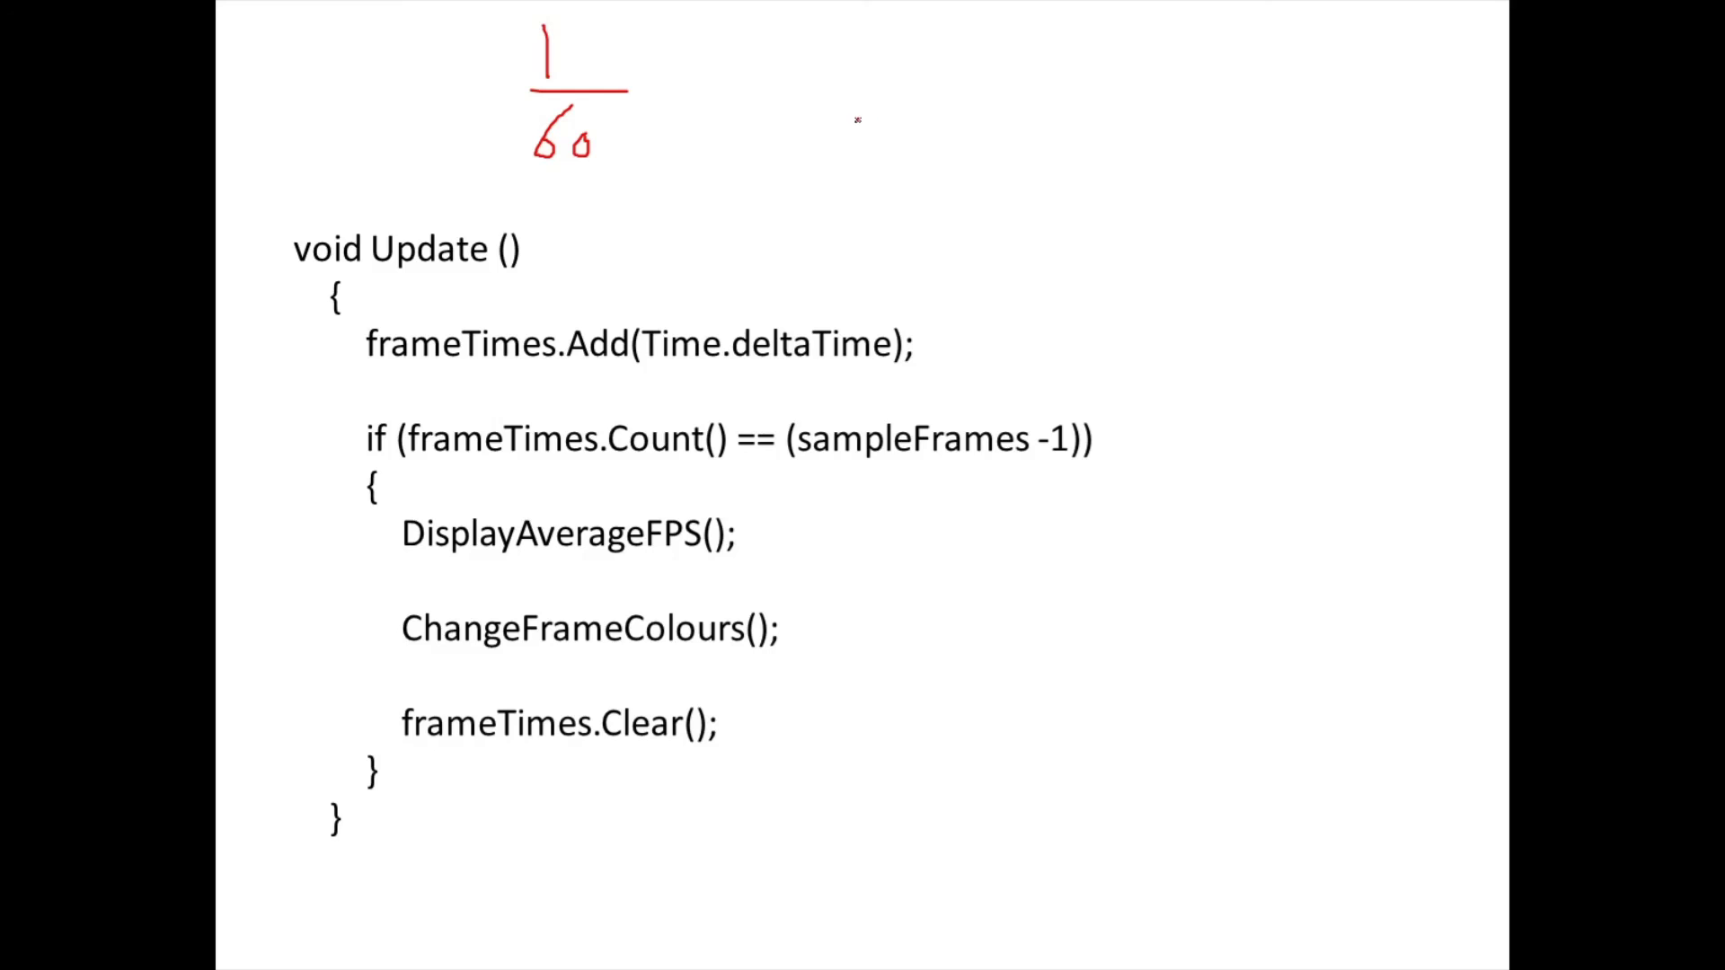
{"action": "mouse_move", "coordinate": [934, 36]}
{"action": "left_mouse_down"}
{"action": "mouse_move", "coordinate": [920, 90]}
{"action": "mouse_move", "coordinate": [988, 107]}
{"action": "mouse_move", "coordinate": [901, 173]}
{"action": "mouse_move", "coordinate": [951, 168]}
{"action": "mouse_move", "coordinate": [963, 139]}
{"action": "left_mouse_up"}
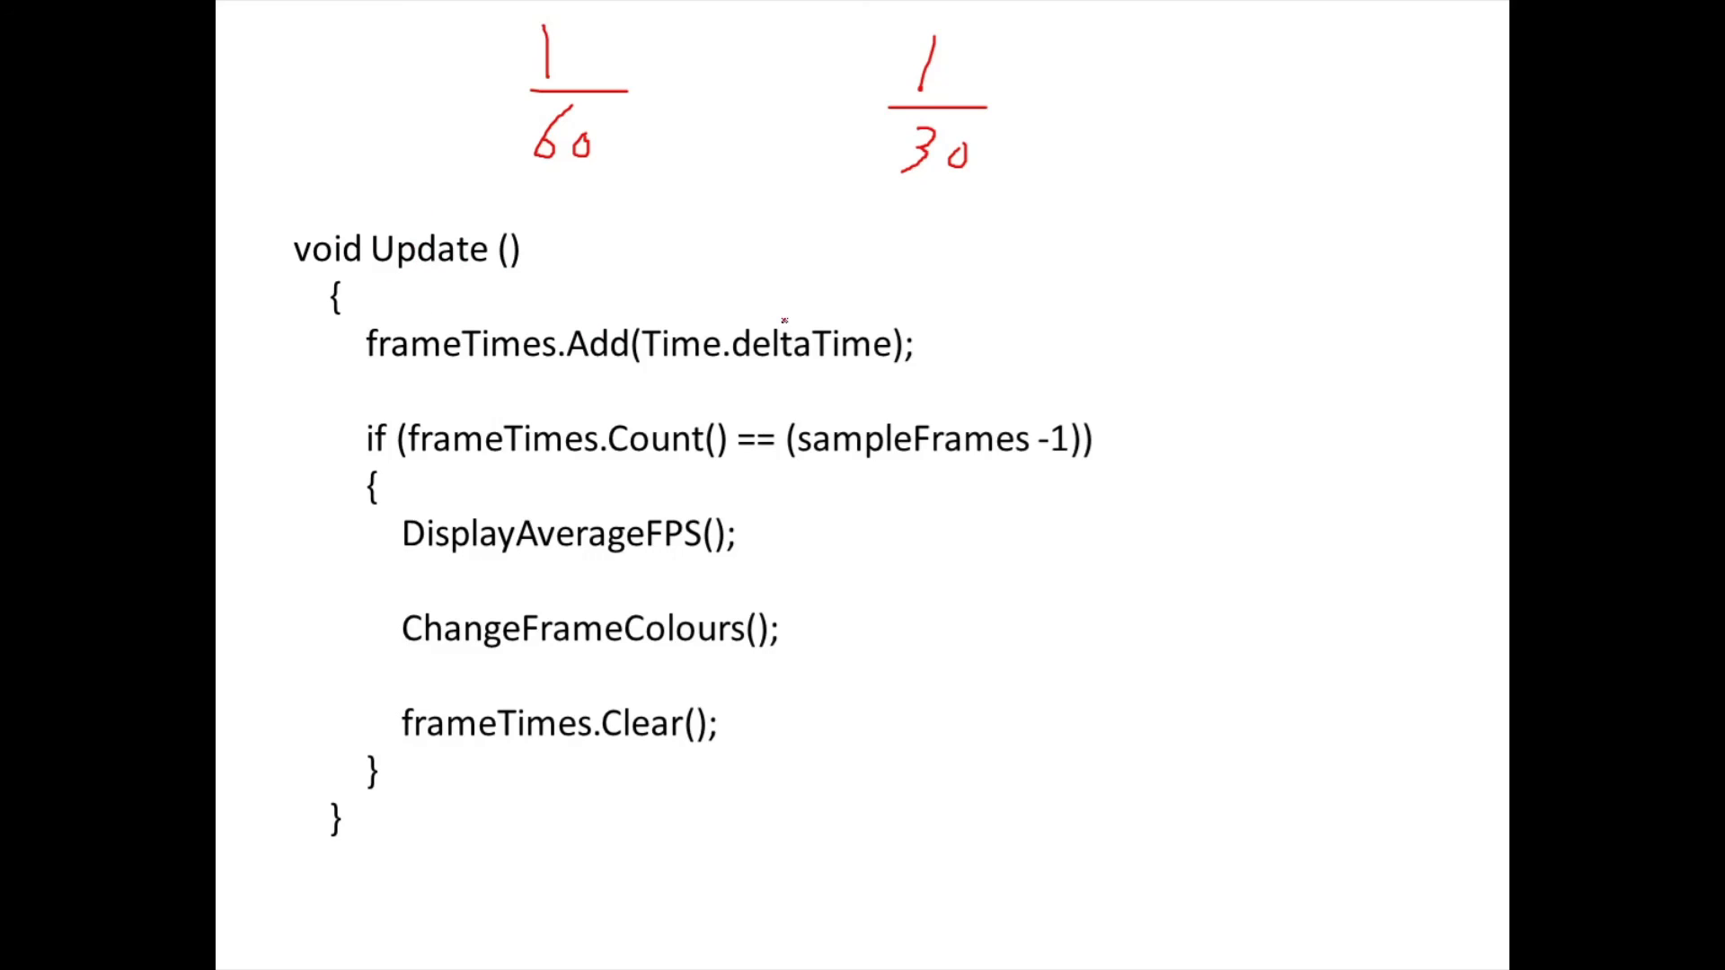
{"action": "left_click_drag", "start_coordinate": [646, 86], "coordinate": [662, 97]}
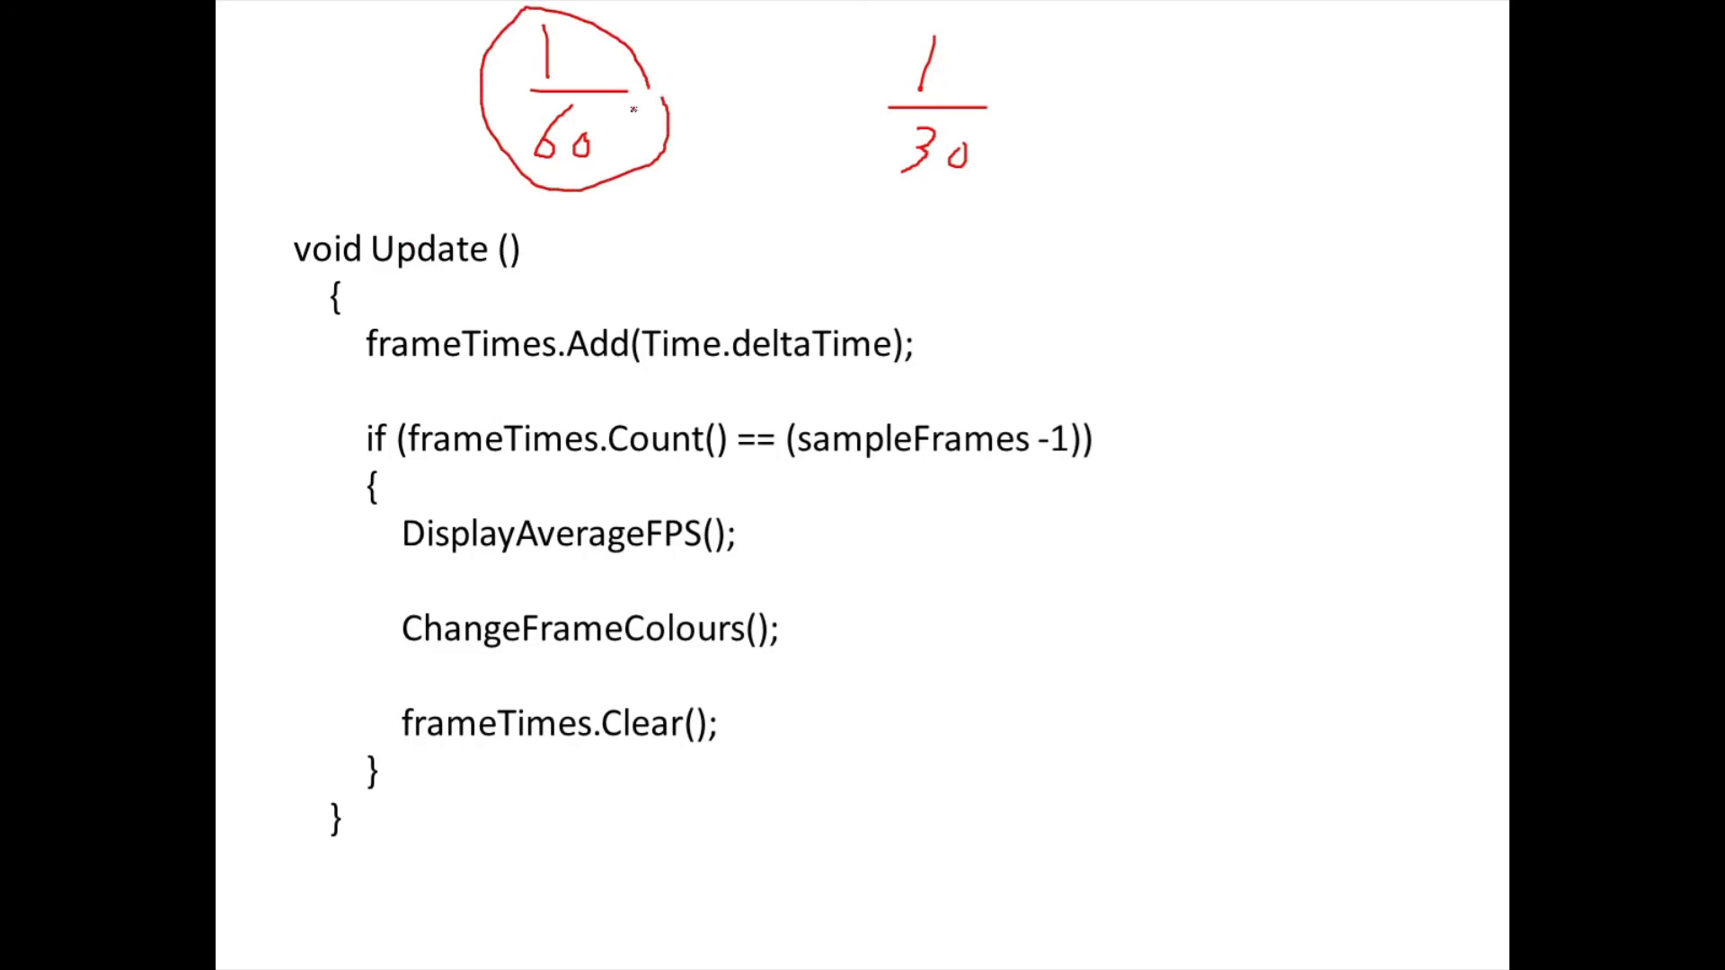
{"action": "left_click_drag", "start_coordinate": [368, 386], "coordinate": [537, 380]}
On the Update() slide, write 30 above and 29 below the underlined sampleFrames -1.
{"action": "key", "text": "Left"}
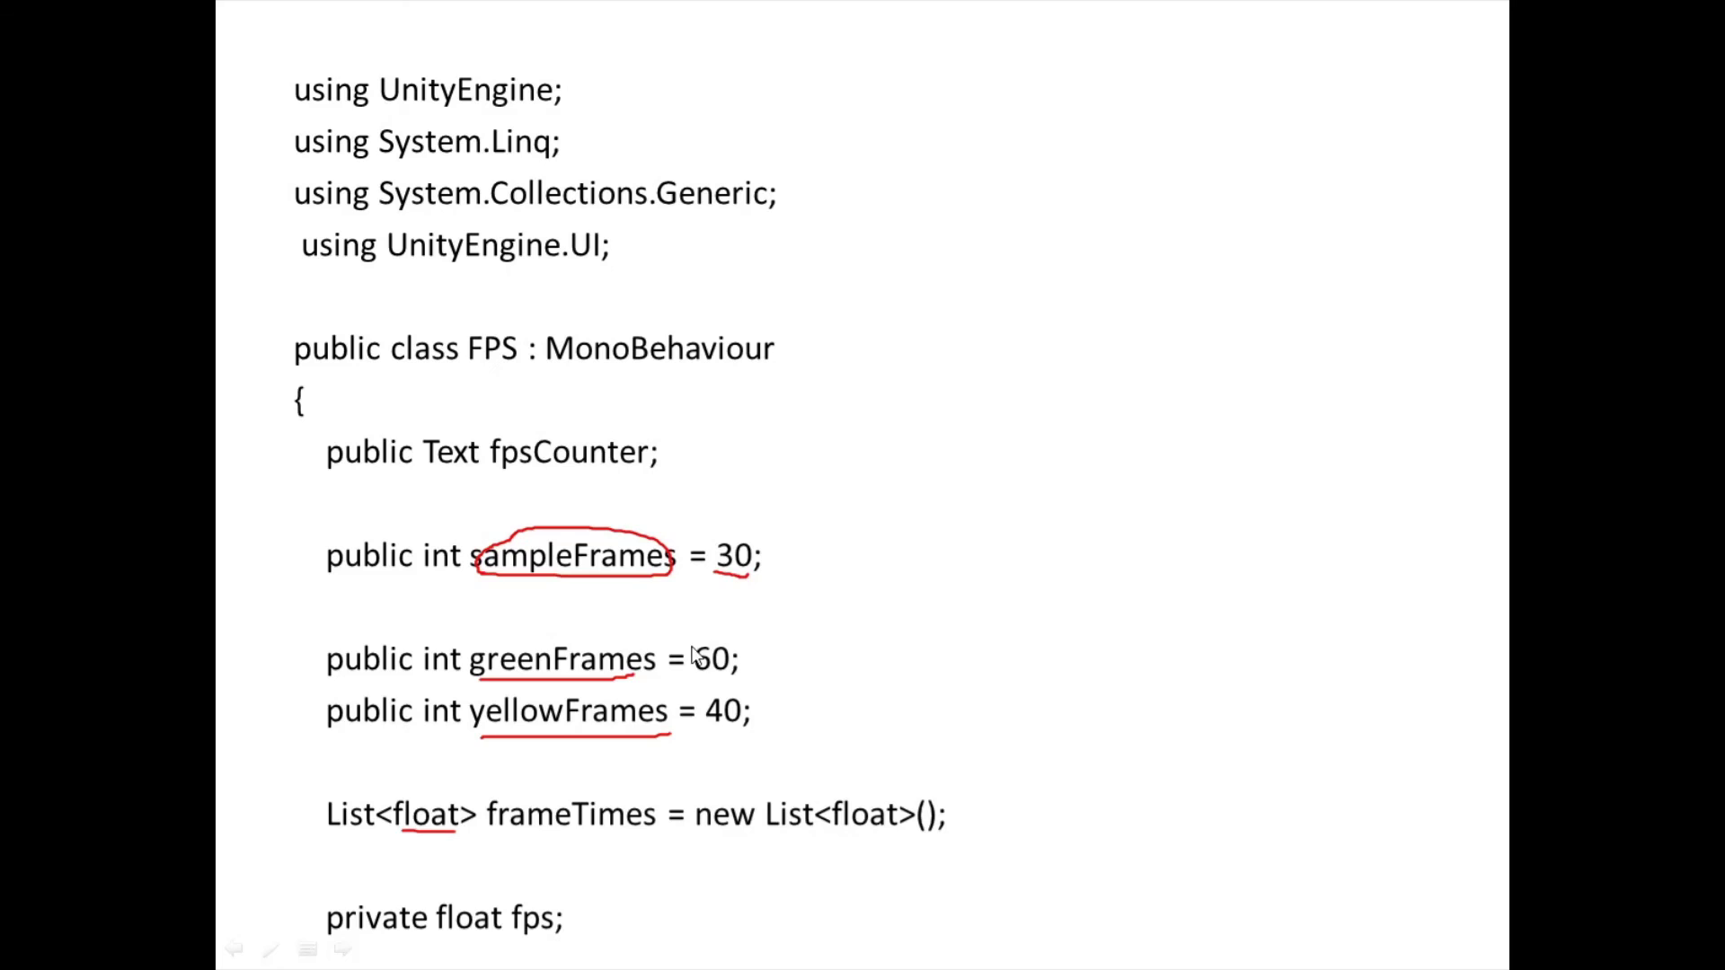
{"action": "key", "text": "Right"}
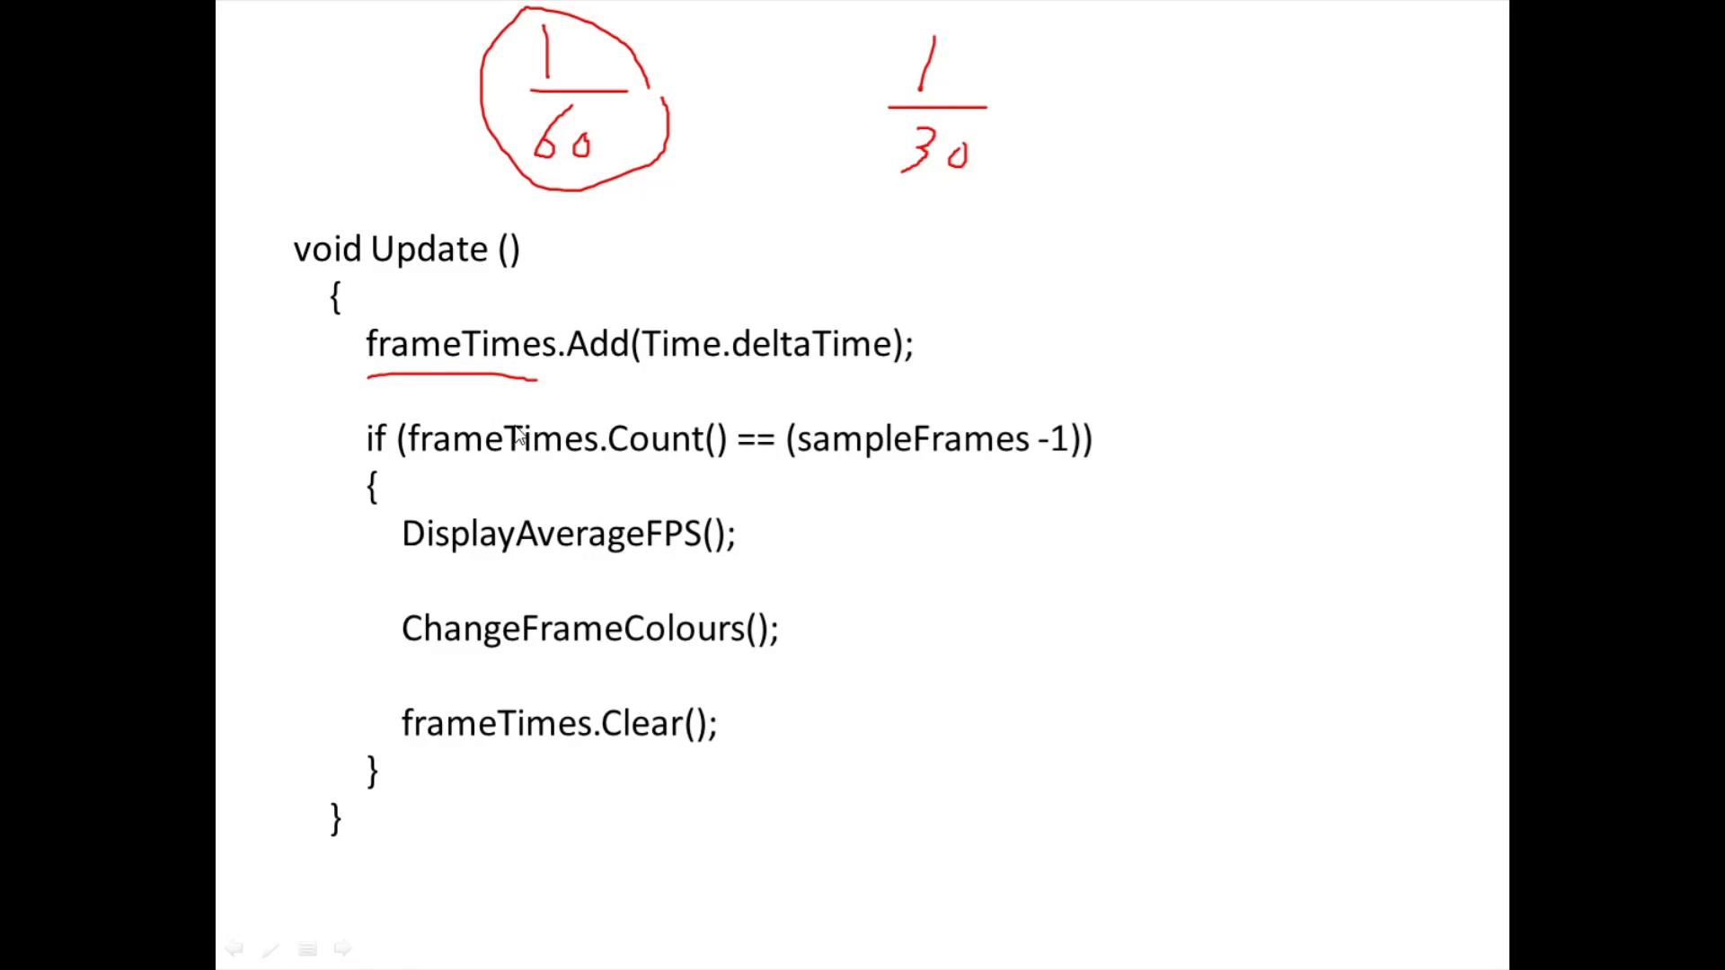
{"action": "right_click", "coordinate": [909, 446]}
{"action": "mouse_move", "coordinate": [1023, 636]}
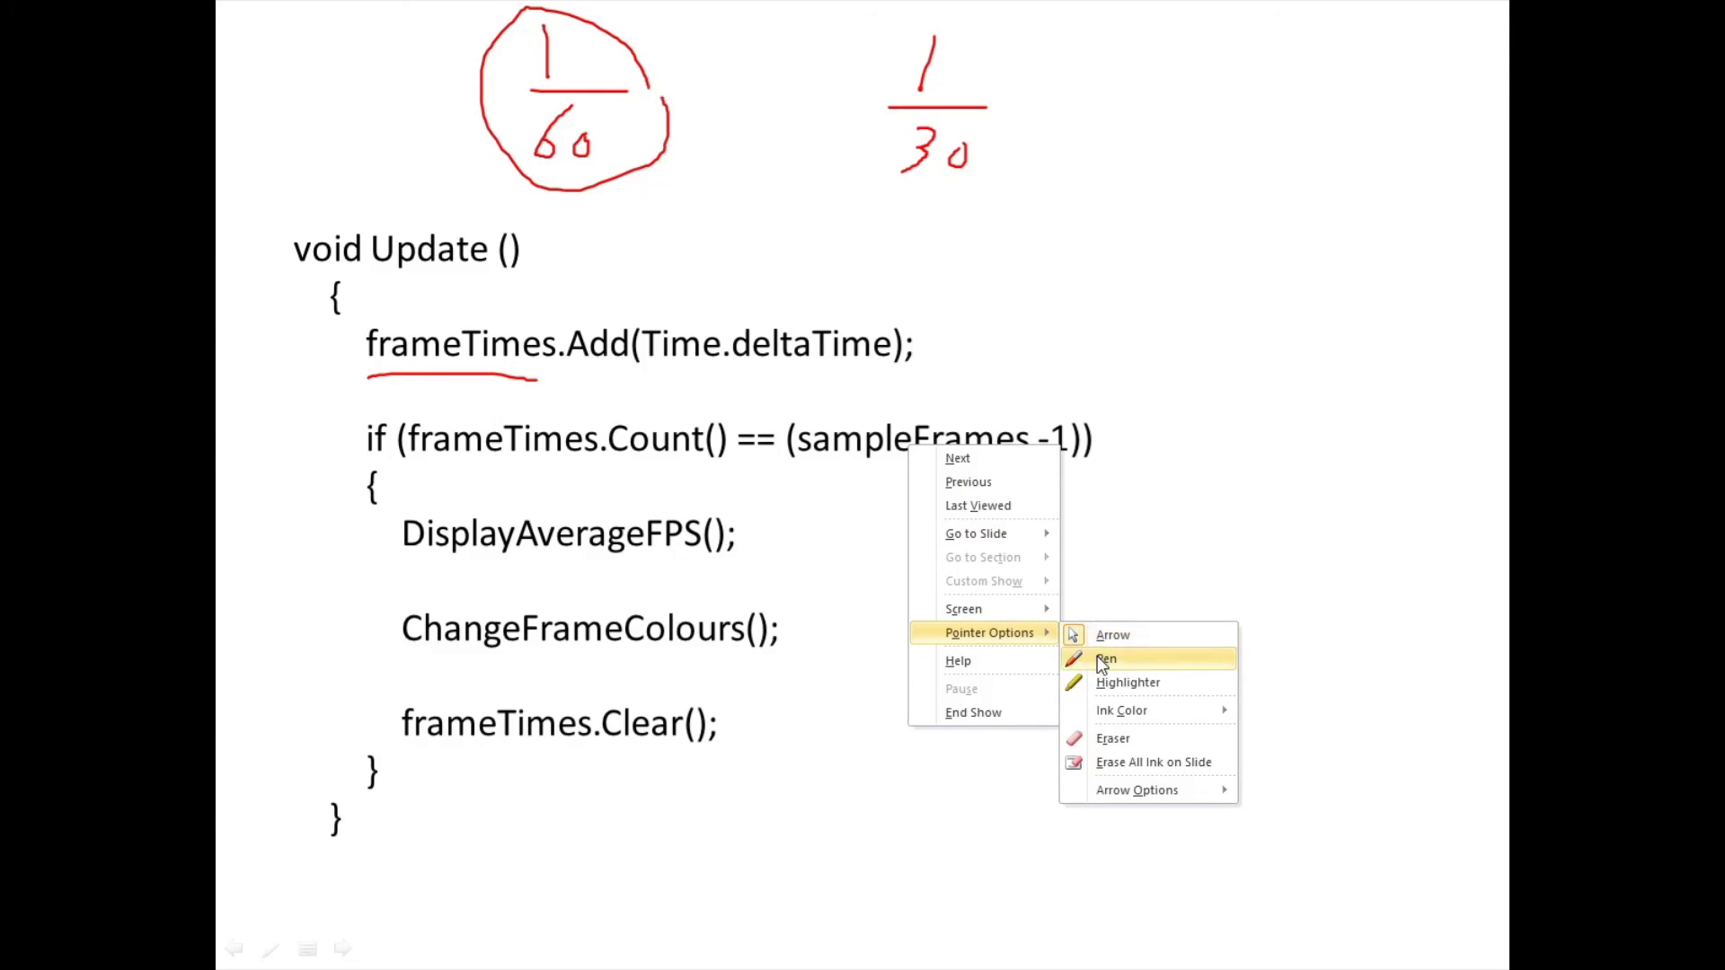
{"action": "left_click", "coordinate": [1112, 657]}
{"action": "mouse_move", "coordinate": [867, 391]}
{"action": "left_mouse_down"}
{"action": "mouse_move", "coordinate": [893, 387]}
{"action": "mouse_move", "coordinate": [880, 419]}
{"action": "mouse_move", "coordinate": [918, 397]}
{"action": "left_mouse_up"}
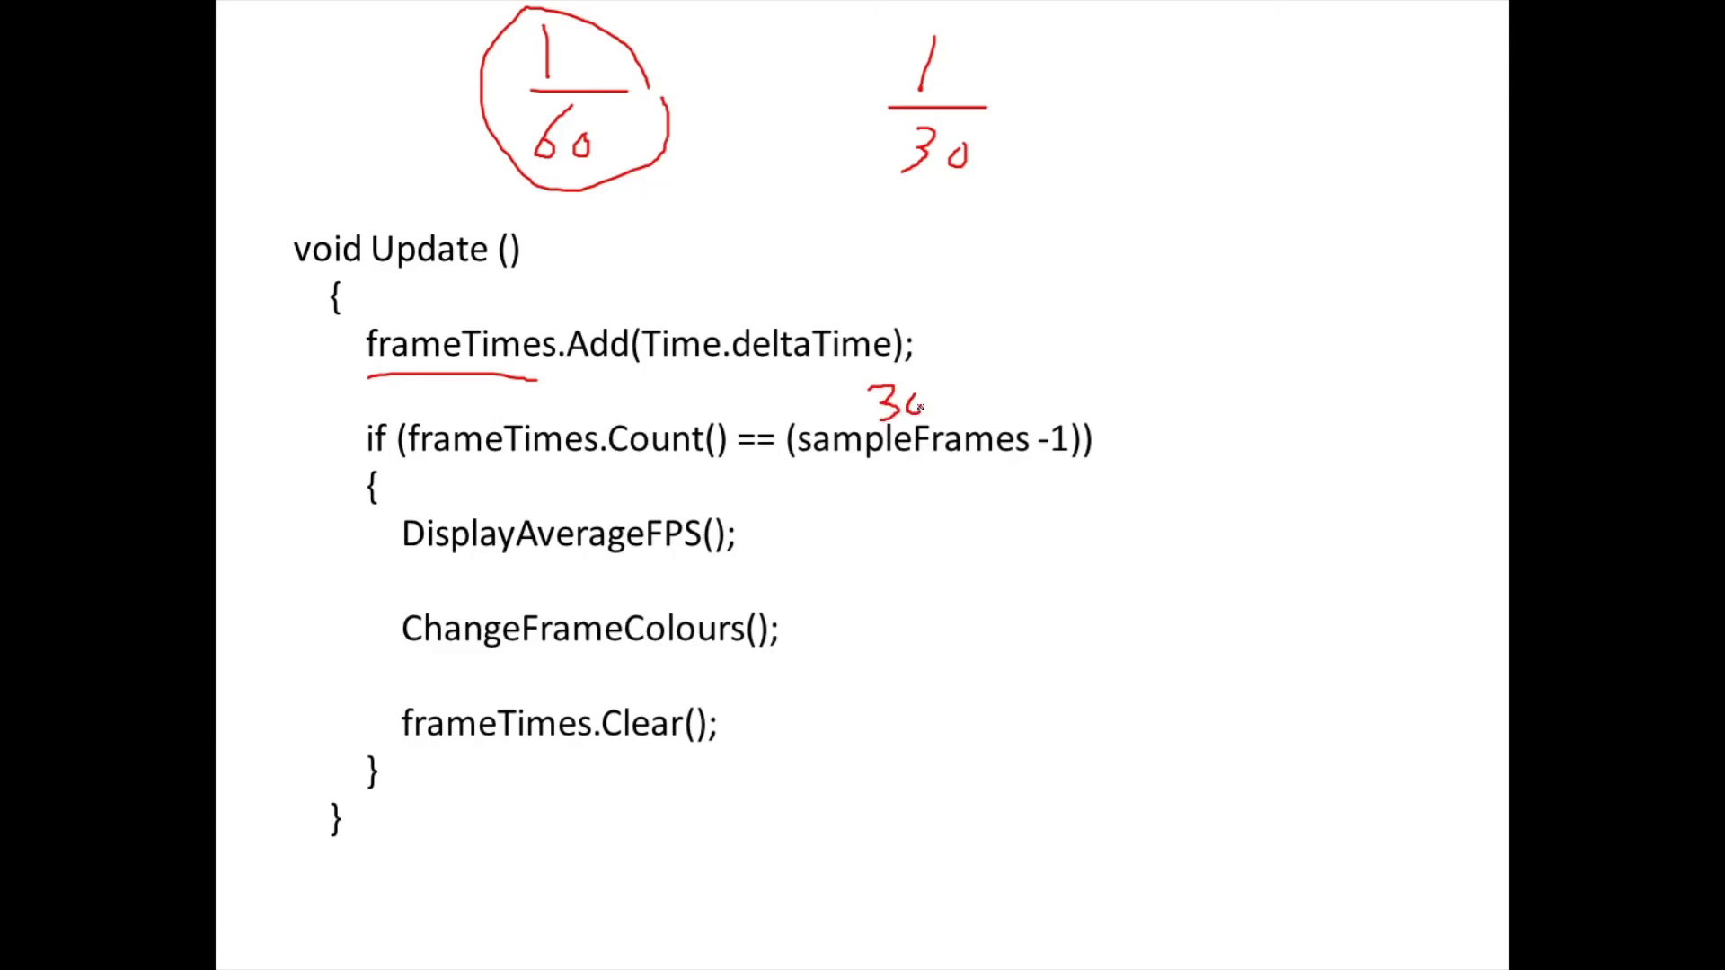
{"action": "left_click_drag", "start_coordinate": [839, 468], "coordinate": [1078, 454]}
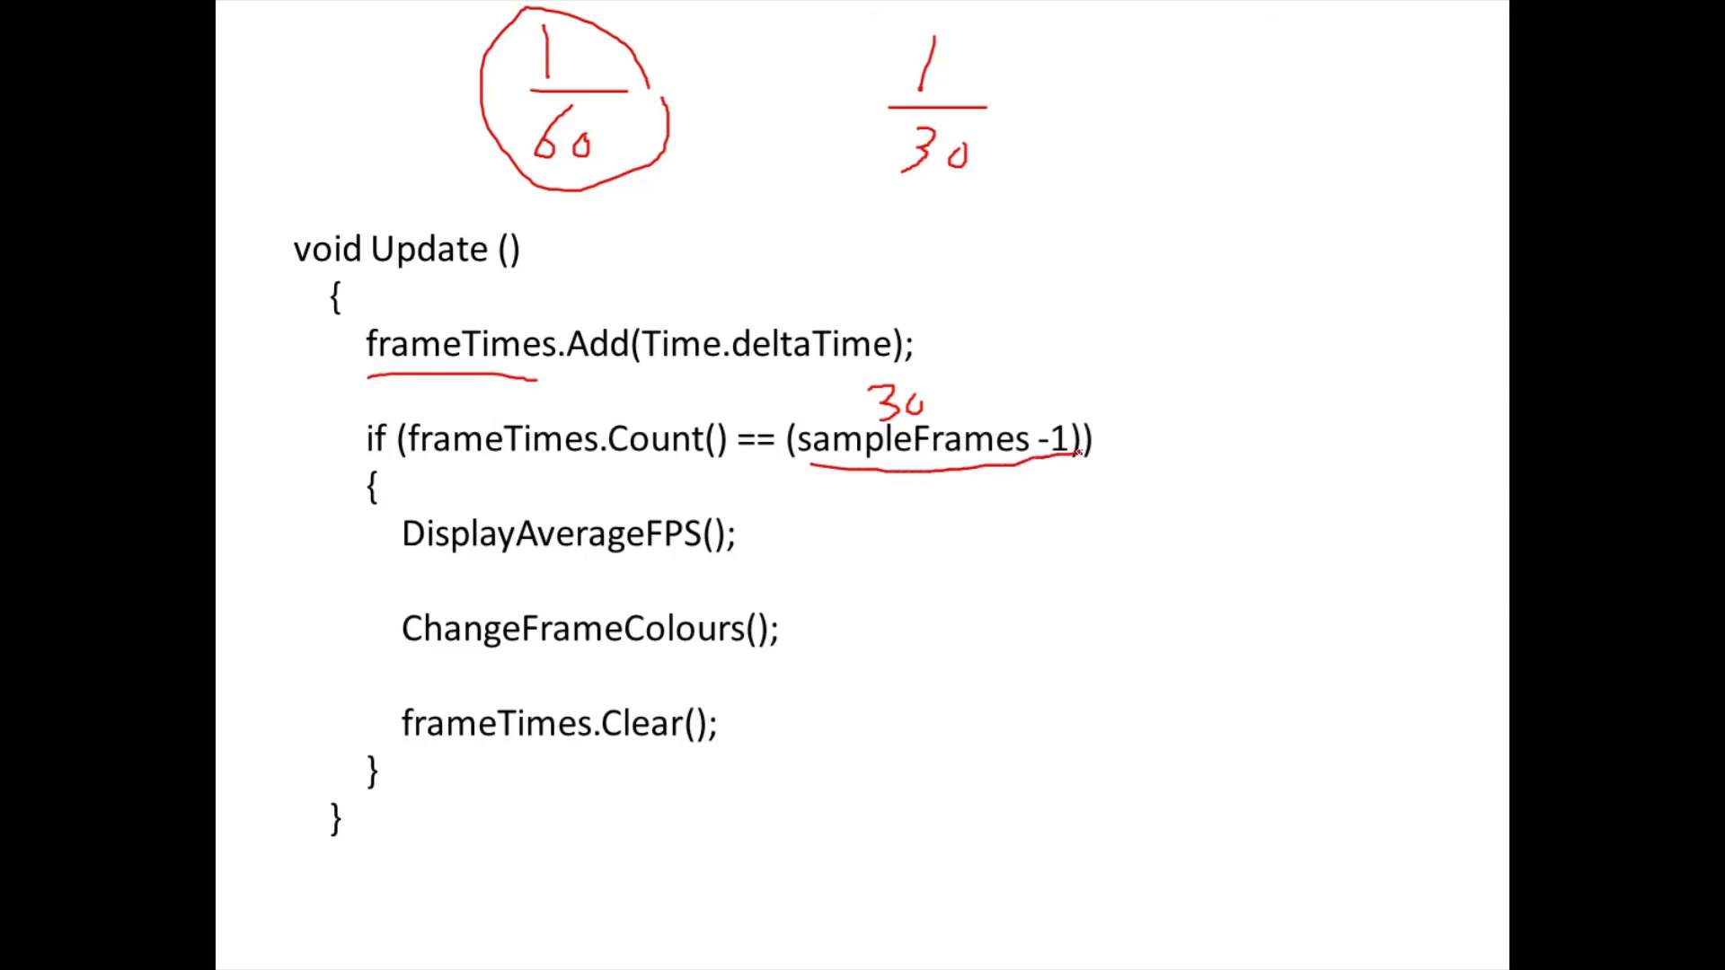
{"action": "left_click_drag", "start_coordinate": [897, 486], "coordinate": [934, 528]}
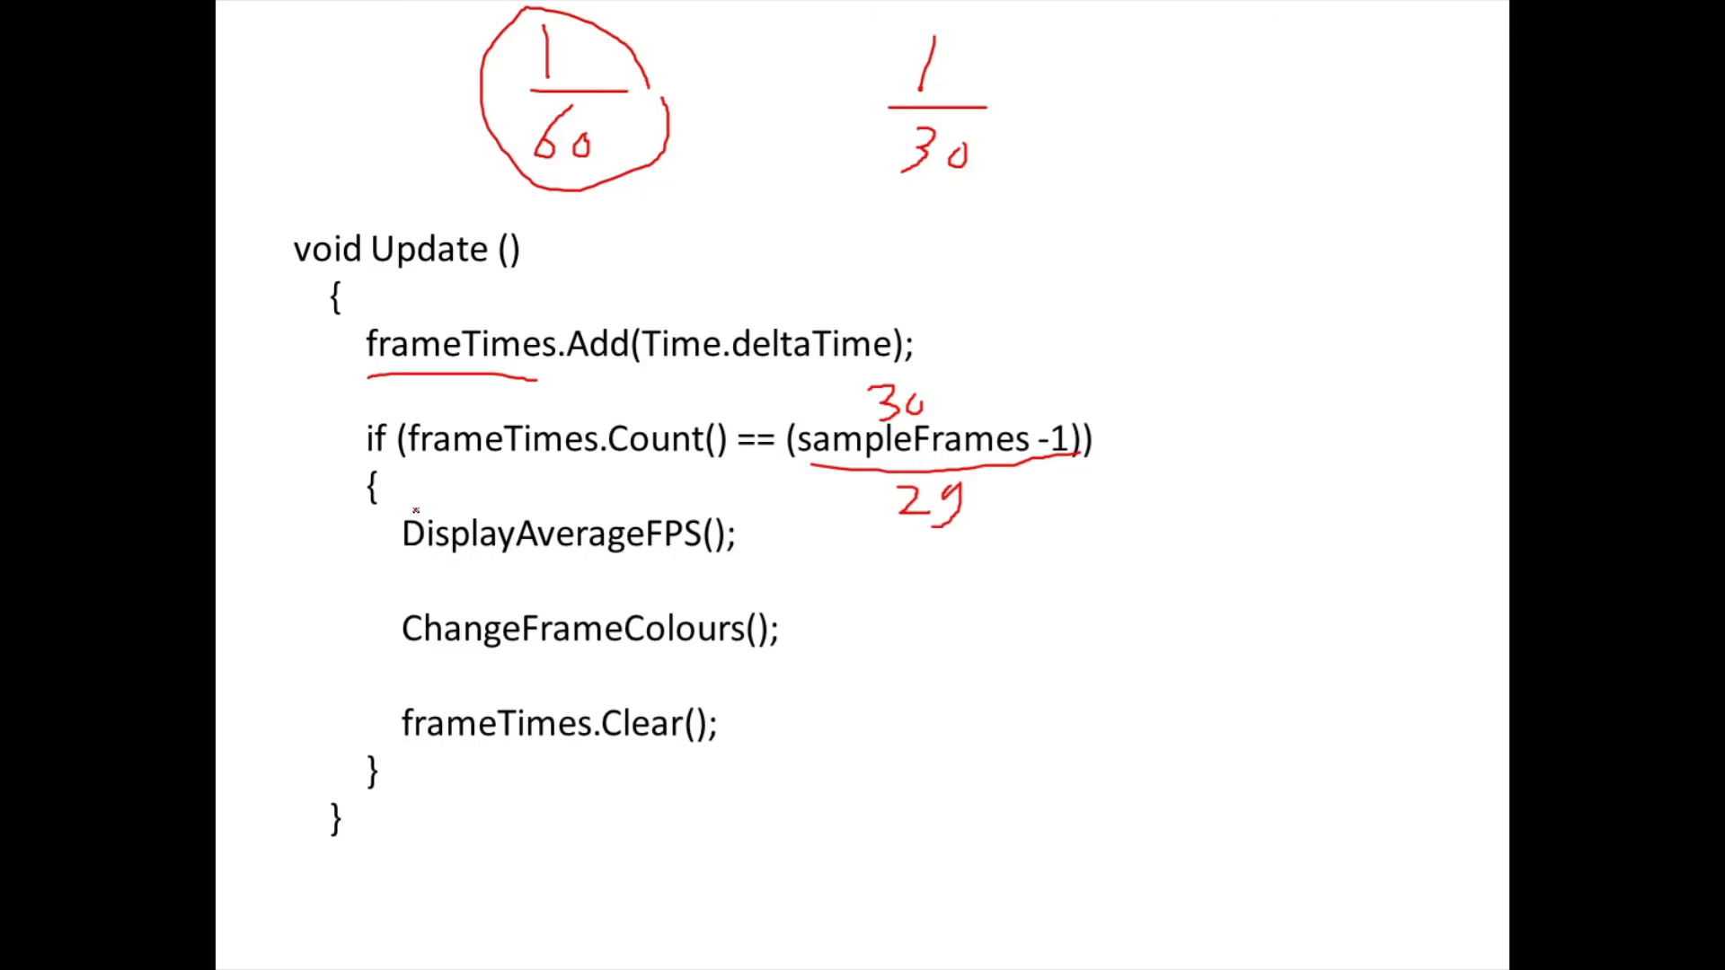
Bracket the three calls in the if block and underline DisplayAverageFPS, ChangeFrameColours and frameTimes.
{"action": "mouse_move", "coordinate": [411, 507]}
{"action": "left_mouse_down"}
{"action": "mouse_move", "coordinate": [369, 584]}
{"action": "mouse_move", "coordinate": [395, 738]}
{"action": "left_mouse_up"}
{"action": "left_click_drag", "start_coordinate": [421, 558], "coordinate": [611, 560]}
{"action": "left_click_drag", "start_coordinate": [464, 661], "coordinate": [603, 660]}
{"action": "left_click_drag", "start_coordinate": [438, 760], "coordinate": [593, 742]}
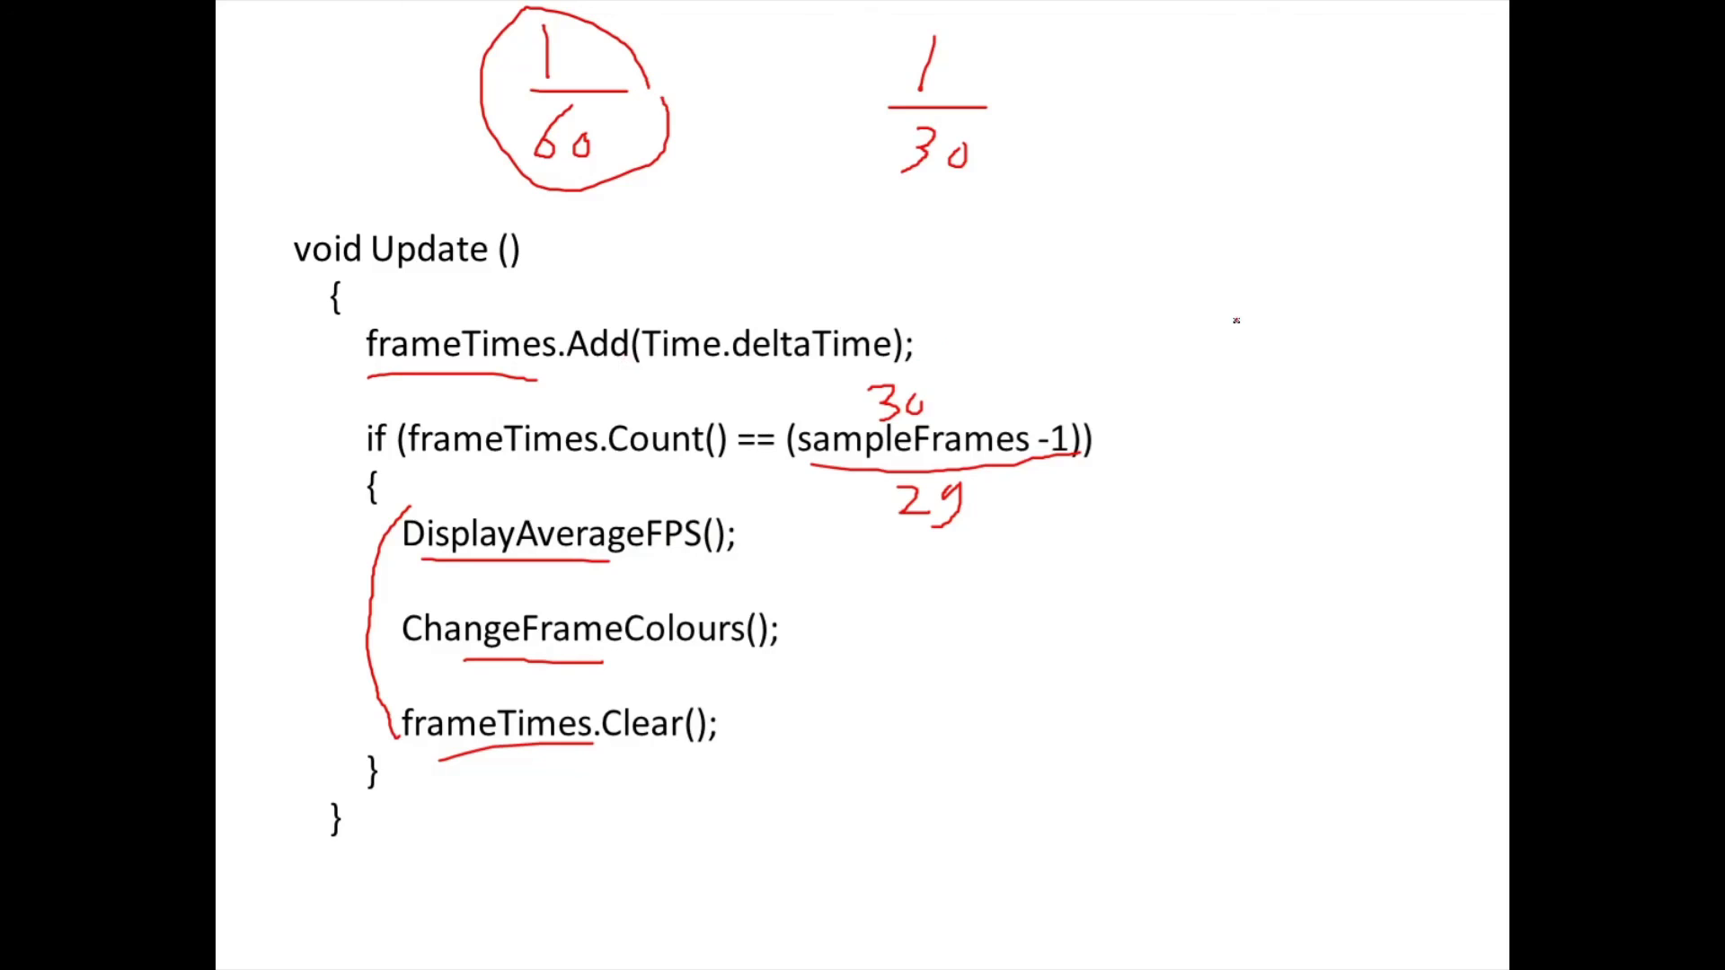
Sketch a frame list with entry dashes, then advance to the DisplayAverageFPS slide.
{"action": "left_click_drag", "start_coordinate": [1271, 199], "coordinate": [1265, 582]}
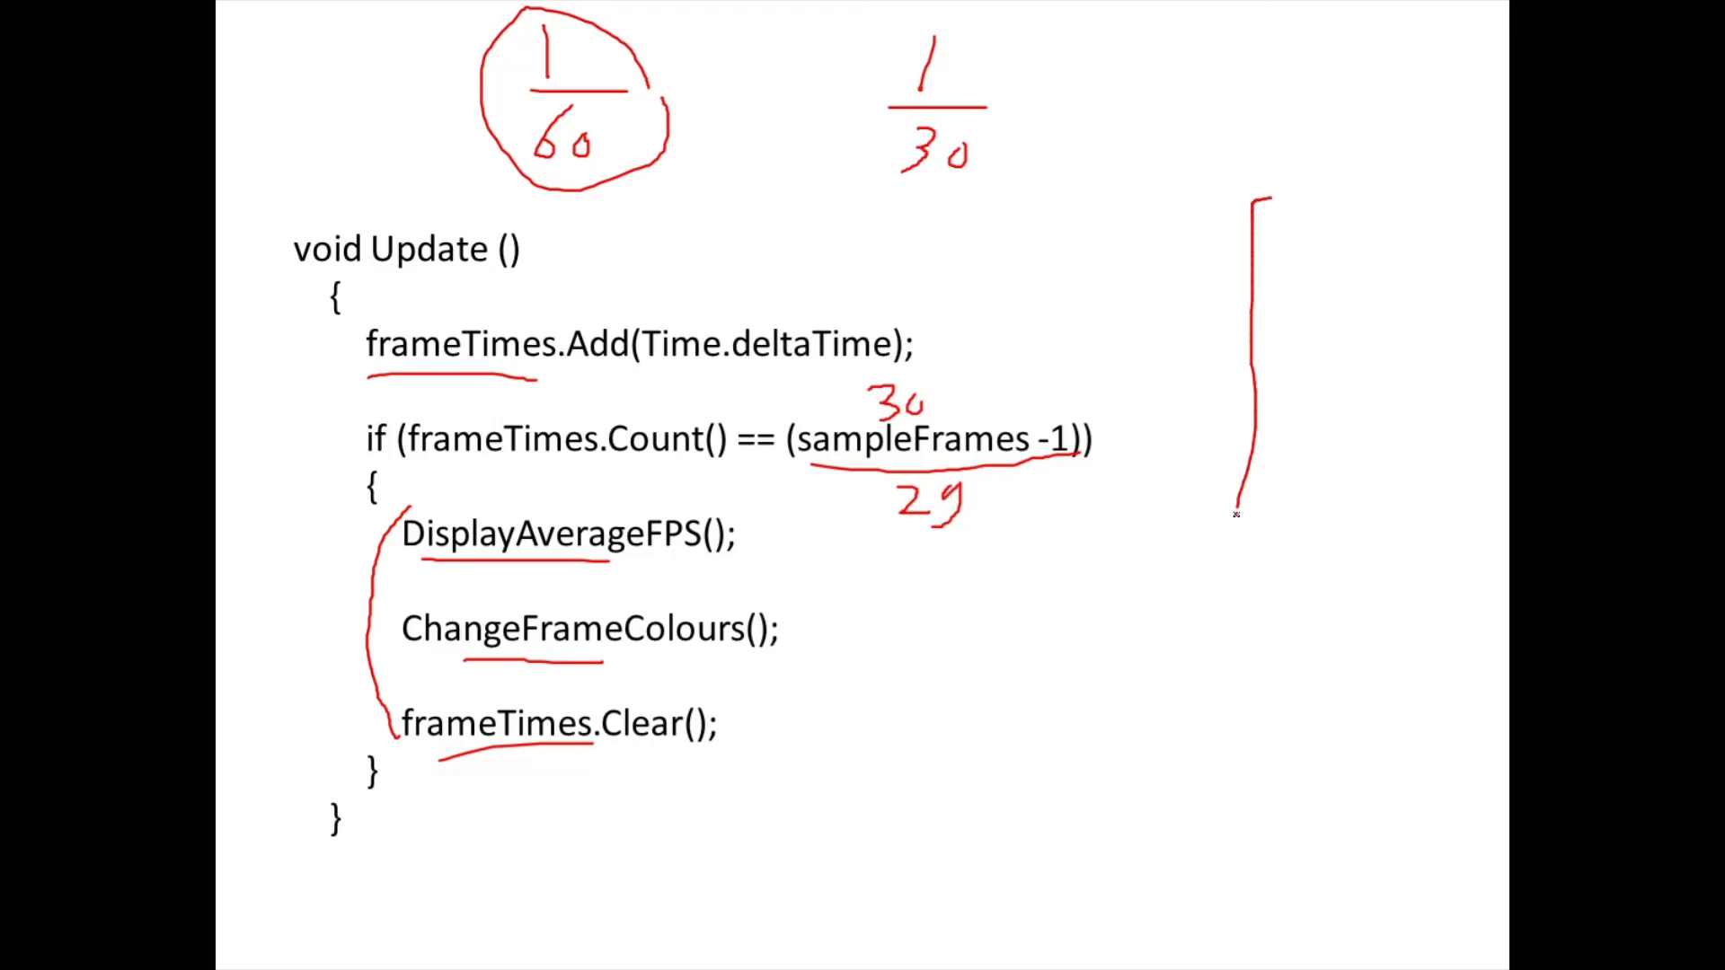
{"action": "left_click_drag", "start_coordinate": [1334, 195], "coordinate": [1335, 547]}
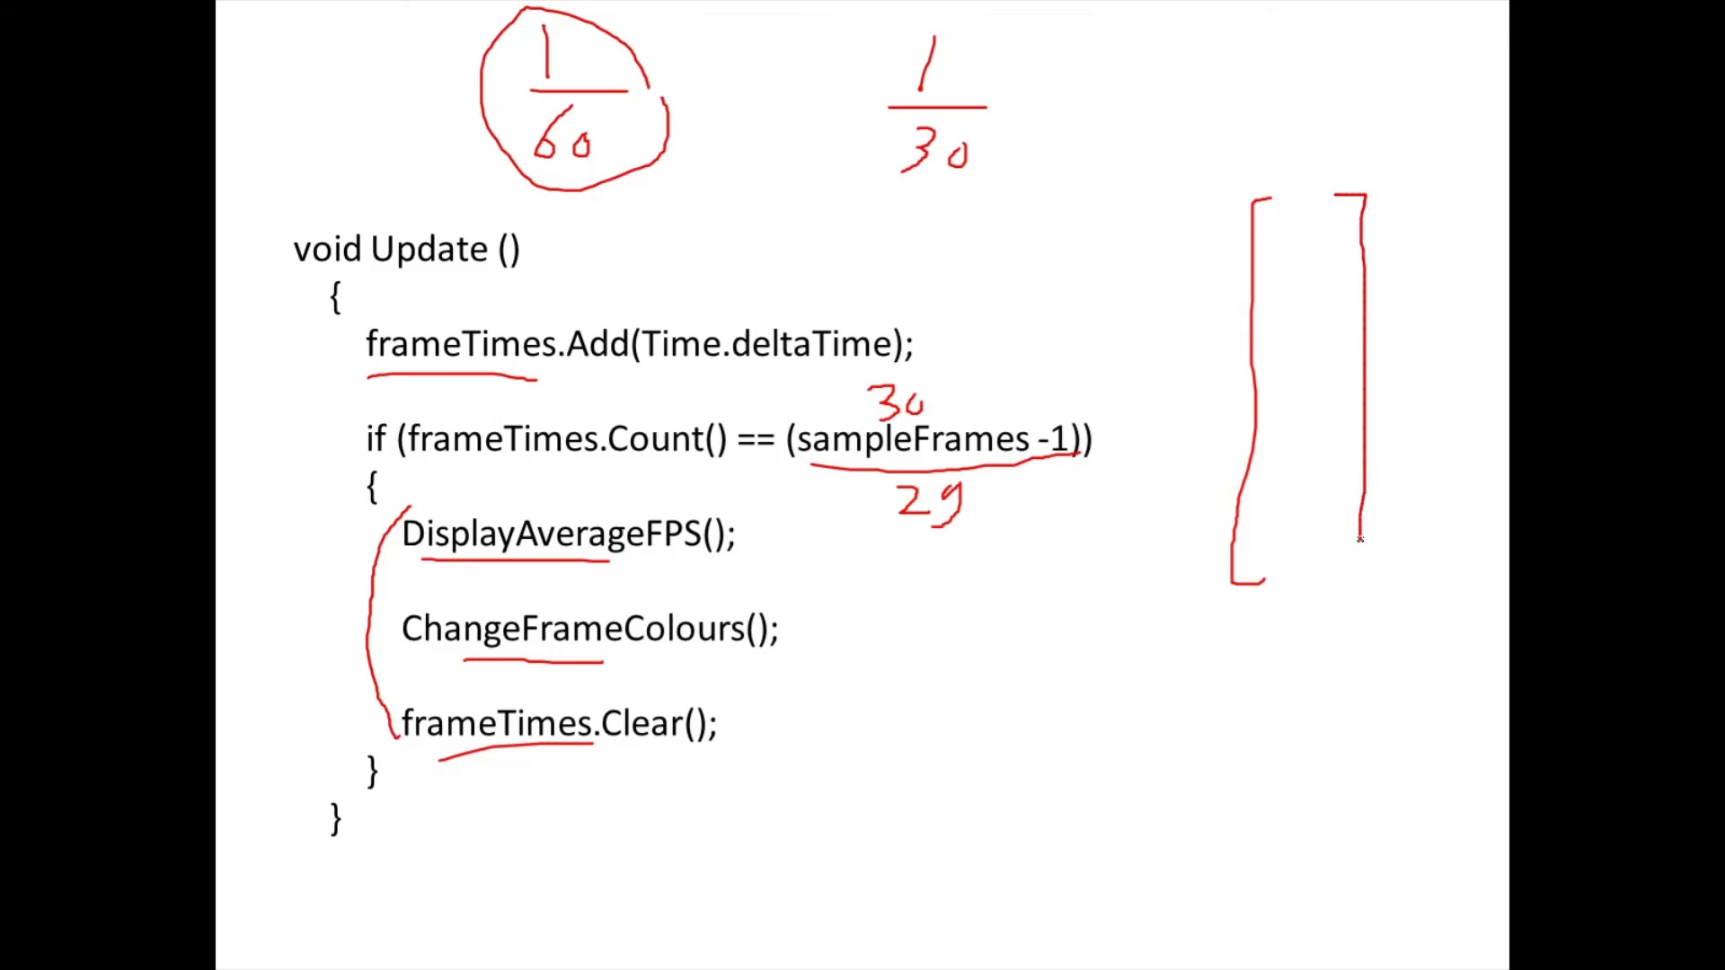
{"action": "left_click_drag", "start_coordinate": [1314, 213], "coordinate": [1320, 213]}
{"action": "mouse_move", "coordinate": [1291, 247]}
{"action": "left_mouse_down"}
{"action": "mouse_move", "coordinate": [1319, 244]}
{"action": "mouse_move", "coordinate": [1304, 464]}
{"action": "mouse_move", "coordinate": [1327, 502]}
{"action": "left_mouse_up"}
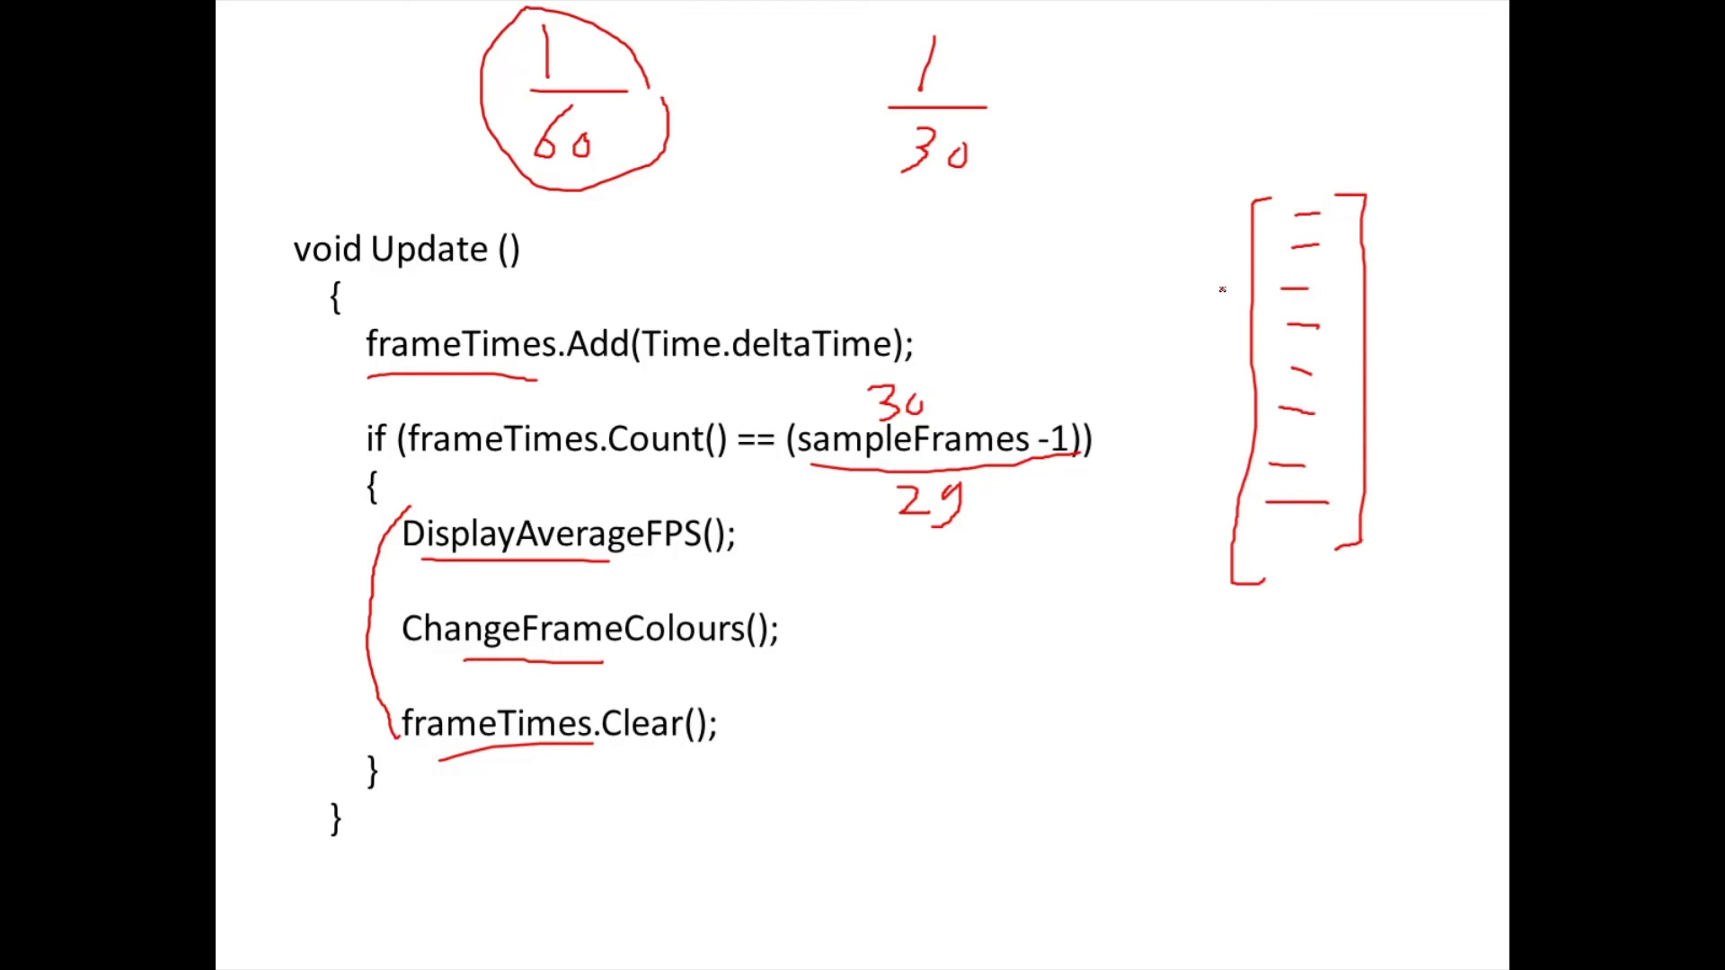
{"action": "key", "text": "Right"}
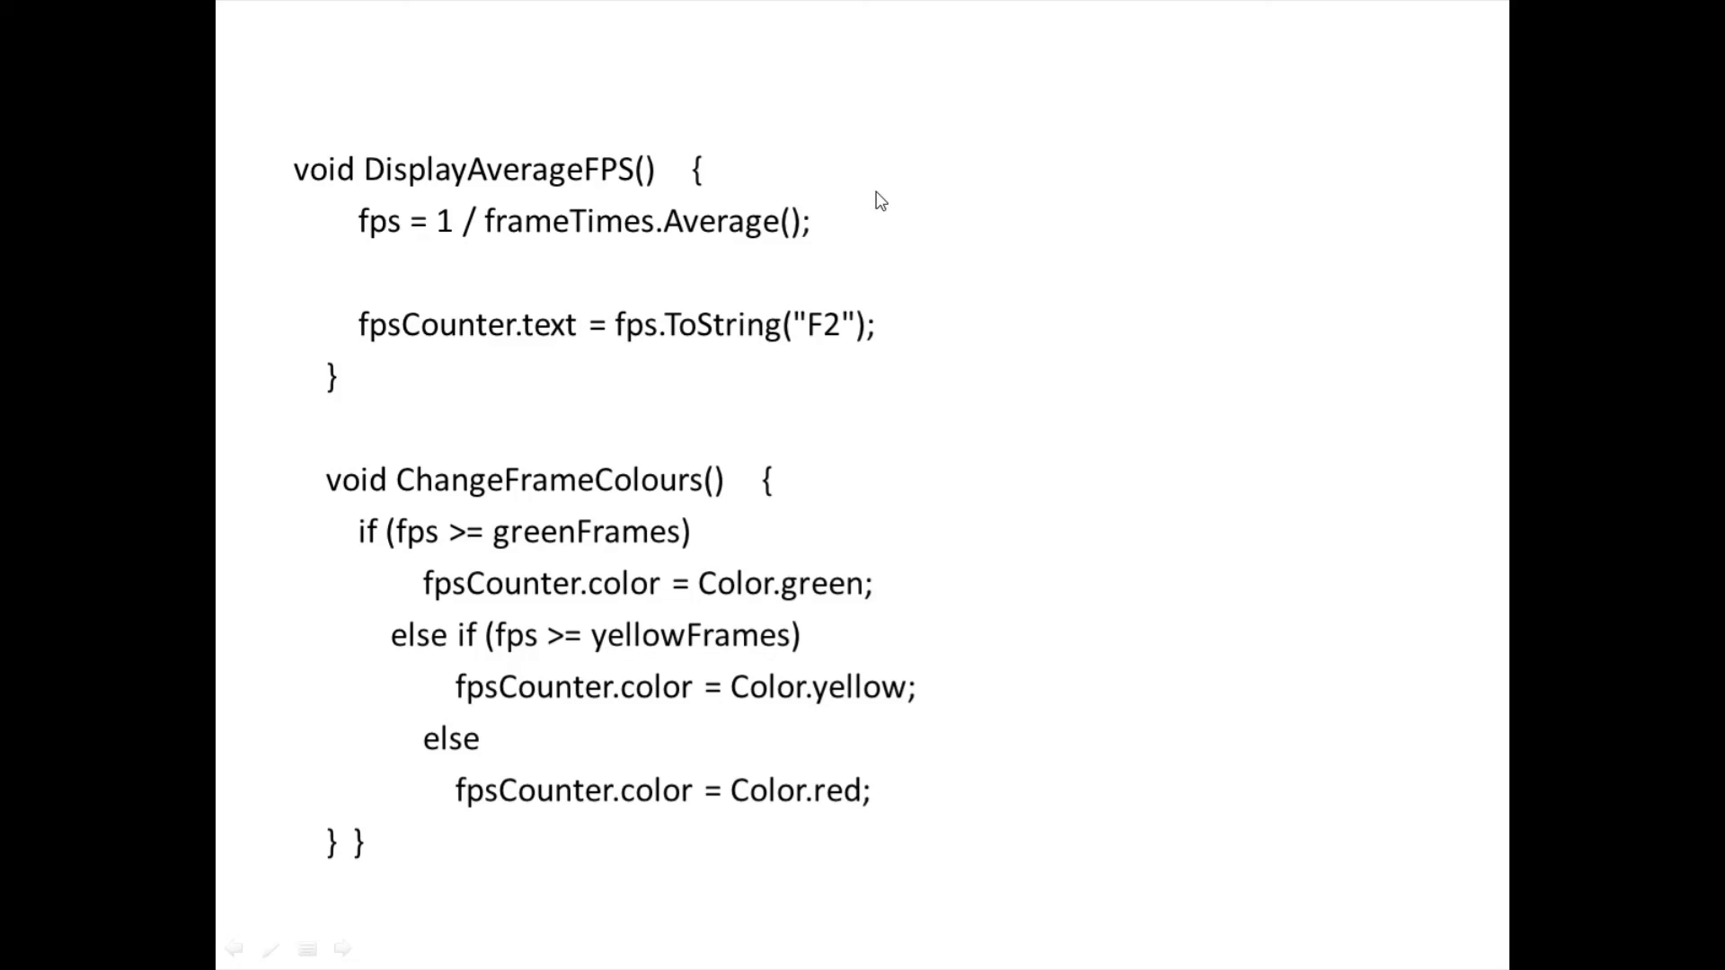
With the pen, write 1/60 and work out 1/(1/60) = 60 at the slide's top right.
{"action": "right_click", "coordinate": [984, 167]}
{"action": "mouse_move", "coordinate": [1115, 354]}
{"action": "left_click", "coordinate": [1167, 381]}
{"action": "mouse_move", "coordinate": [1117, 72]}
{"action": "left_mouse_down"}
{"action": "mouse_move", "coordinate": [1118, 117]}
{"action": "mouse_move", "coordinate": [1171, 125]}
{"action": "mouse_move", "coordinate": [1115, 181]}
{"action": "mouse_move", "coordinate": [1159, 169]}
{"action": "left_mouse_up"}
{"action": "left_click_drag", "start_coordinate": [1095, 269], "coordinate": [1093, 329]}
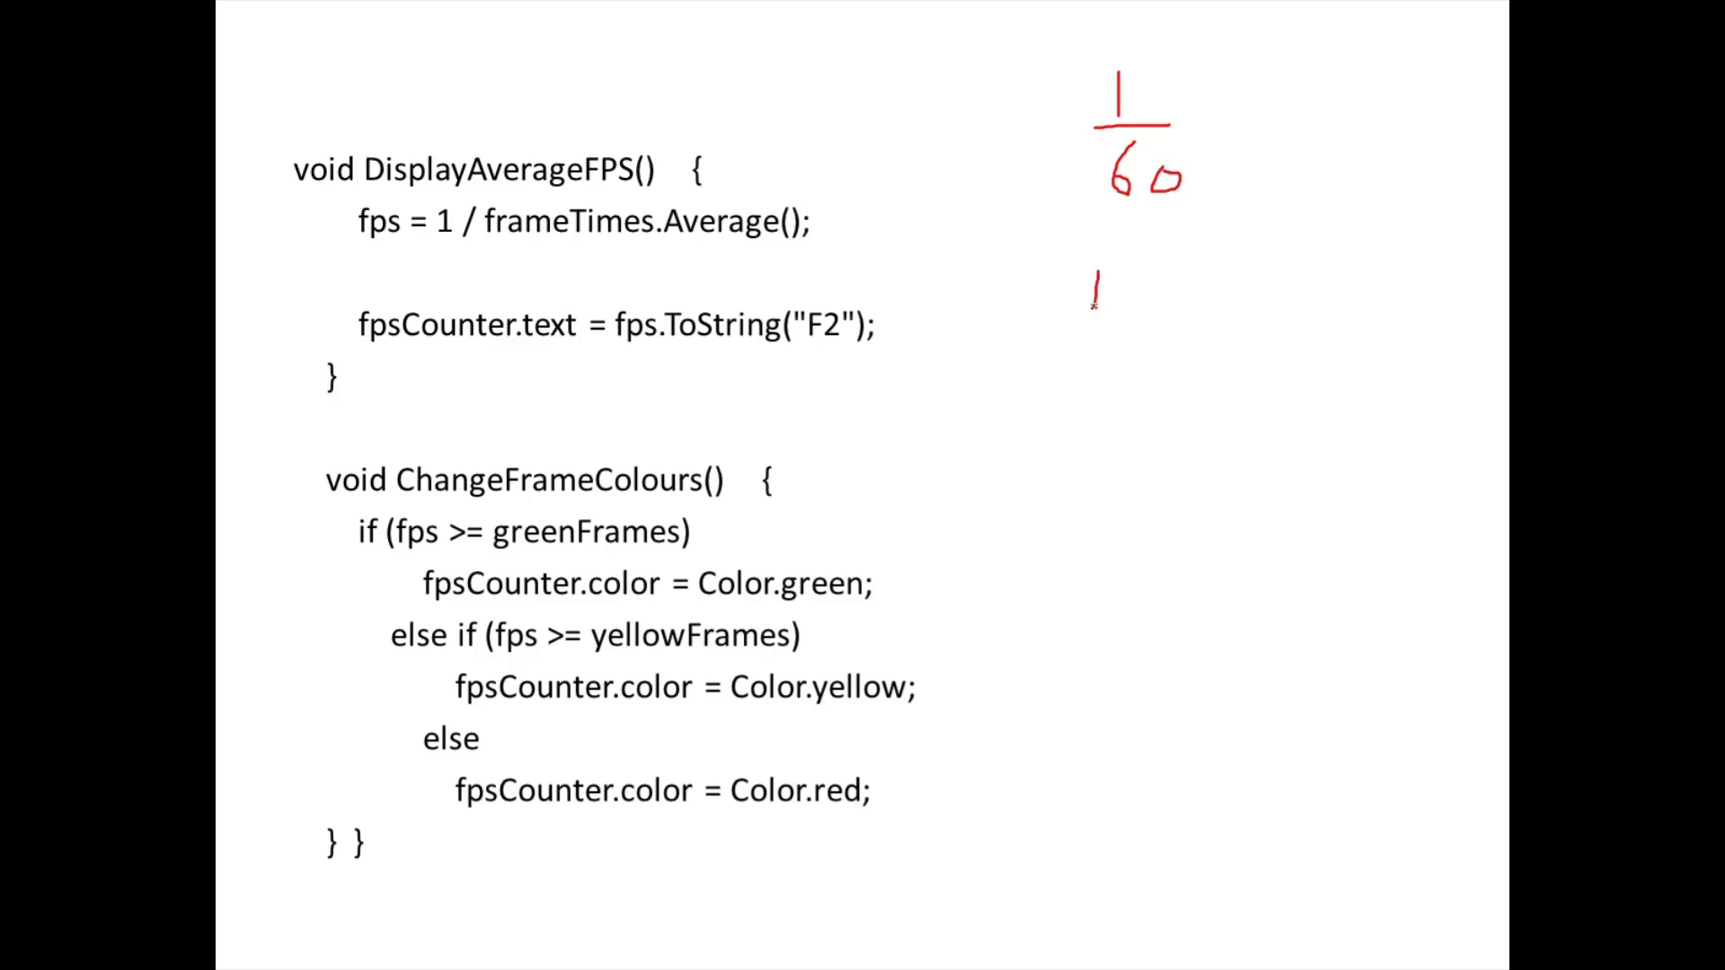
{"action": "mouse_move", "coordinate": [1157, 258]}
{"action": "left_mouse_down"}
{"action": "mouse_move", "coordinate": [1108, 352]}
{"action": "mouse_move", "coordinate": [1167, 294]}
{"action": "mouse_move", "coordinate": [1165, 367]}
{"action": "left_mouse_up"}
{"action": "mouse_move", "coordinate": [1218, 267]}
{"action": "left_mouse_down"}
{"action": "mouse_move", "coordinate": [1173, 353]}
{"action": "mouse_move", "coordinate": [1234, 335]}
{"action": "mouse_move", "coordinate": [1218, 317]}
{"action": "mouse_move", "coordinate": [1275, 291]}
{"action": "mouse_move", "coordinate": [1291, 319]}
{"action": "mouse_move", "coordinate": [1395, 283]}
{"action": "left_mouse_up"}
{"action": "left_click_drag", "start_coordinate": [1357, 301], "coordinate": [1469, 284]}
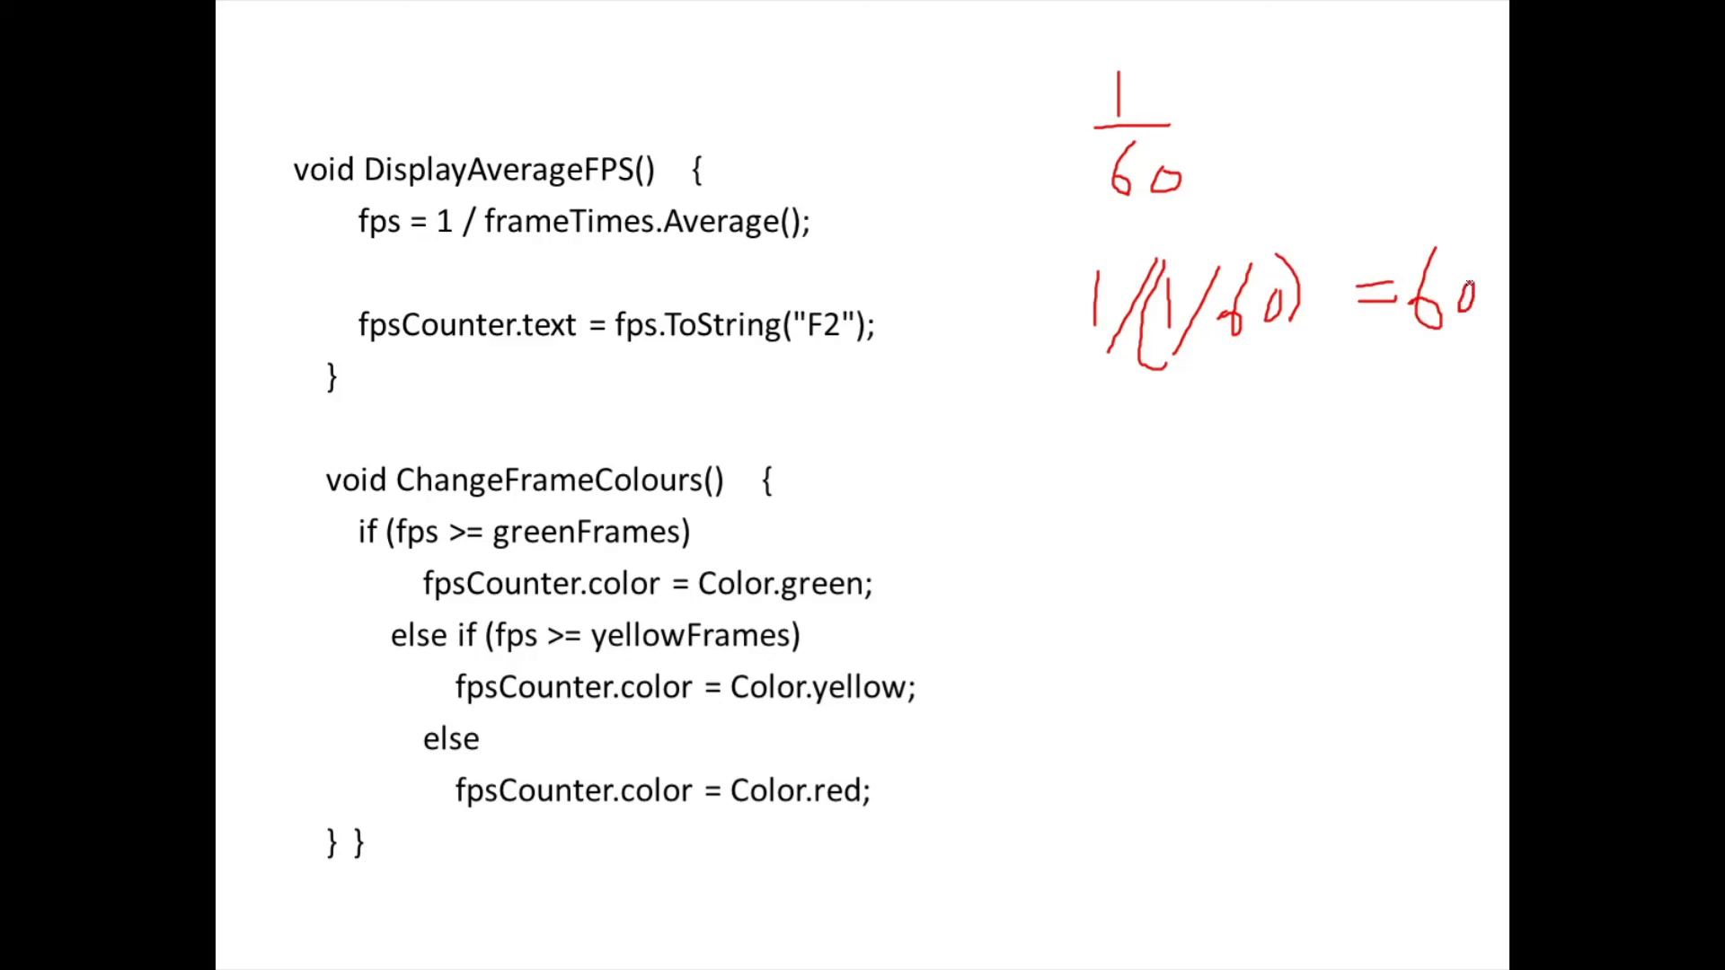
Mark fps, Times and F2, write the 60 and 40 thresholds, and circle the green, yellow and red colours.
{"action": "left_click_drag", "start_coordinate": [371, 240], "coordinate": [436, 240]}
{"action": "left_click_drag", "start_coordinate": [693, 195], "coordinate": [667, 235]}
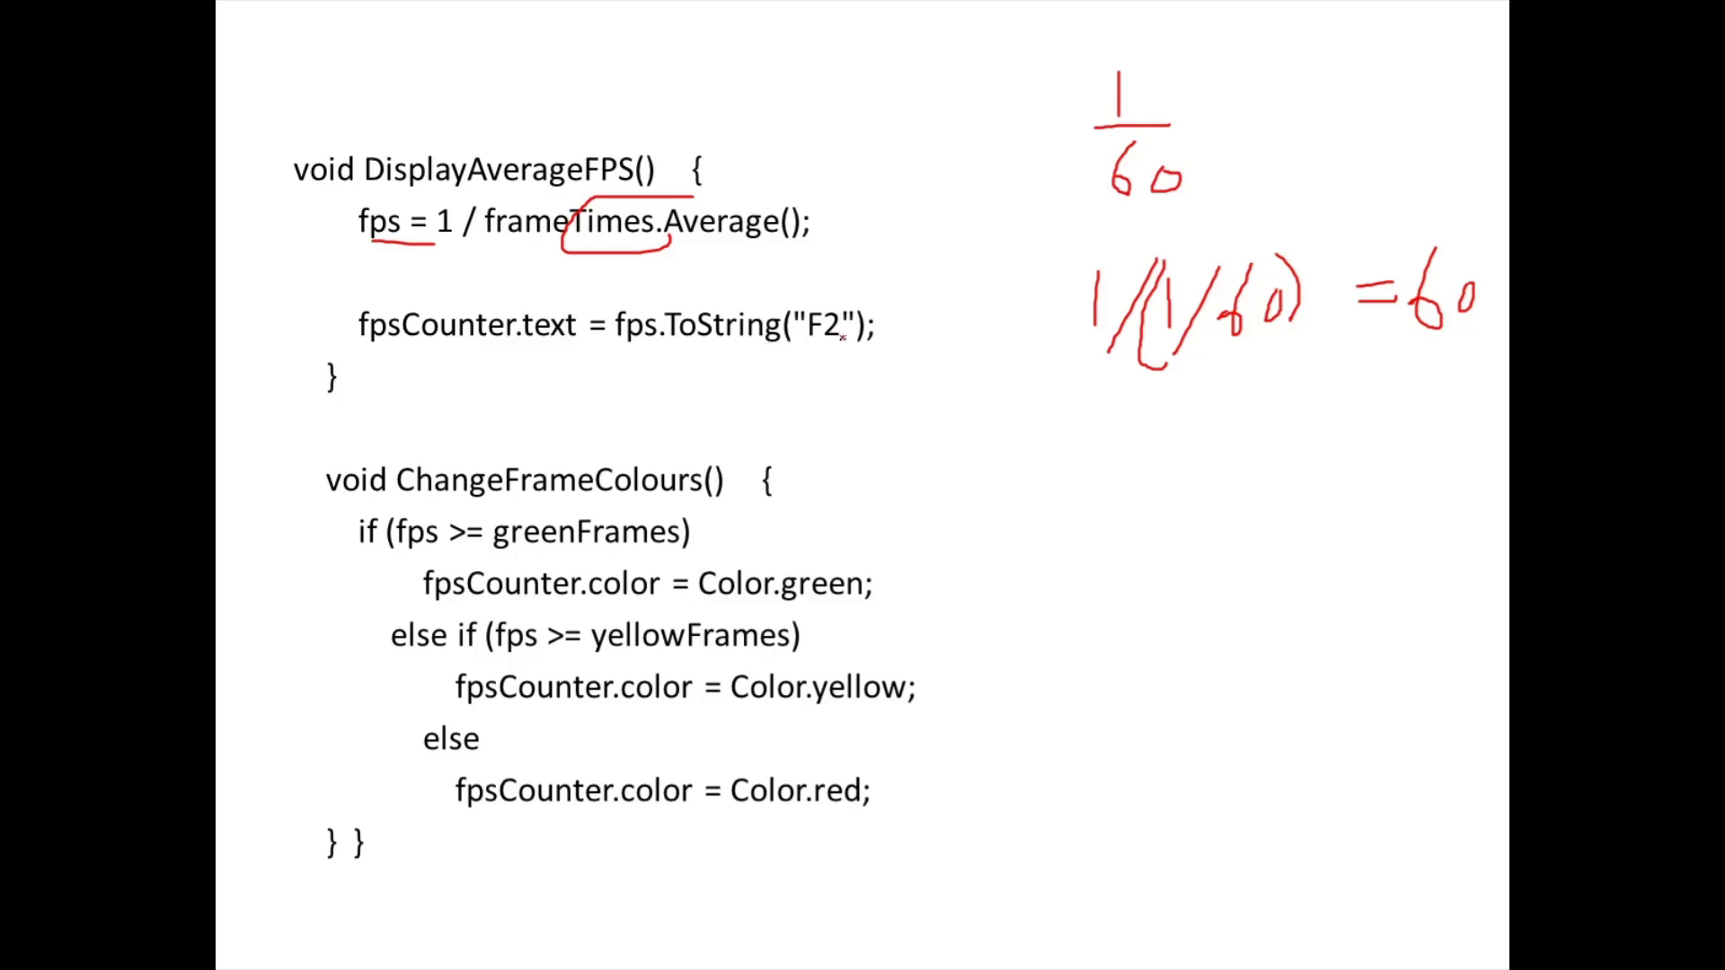
{"action": "left_click_drag", "start_coordinate": [808, 344], "coordinate": [838, 345]}
{"action": "mouse_move", "coordinate": [588, 503]}
{"action": "left_mouse_down"}
{"action": "mouse_move", "coordinate": [583, 518]}
{"action": "mouse_move", "coordinate": [608, 511]}
{"action": "left_mouse_up"}
{"action": "left_click_drag", "start_coordinate": [719, 609], "coordinate": [755, 607]}
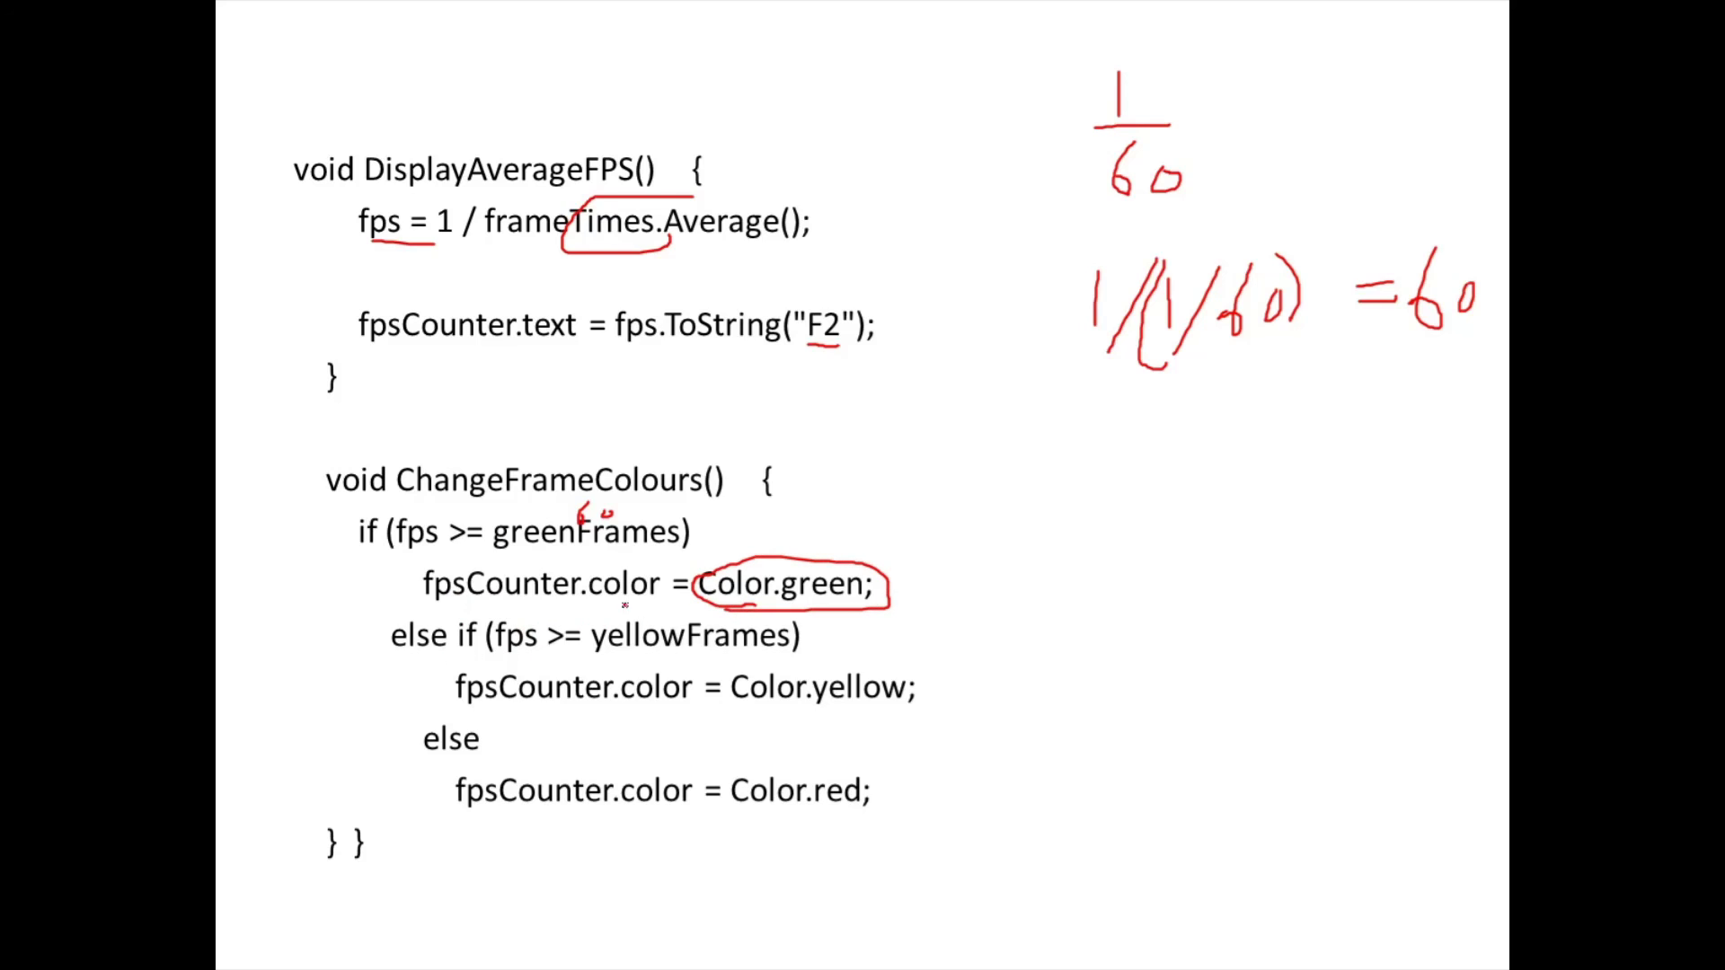
{"action": "mouse_move", "coordinate": [652, 602]}
{"action": "left_mouse_down"}
{"action": "mouse_move", "coordinate": [658, 622]}
{"action": "mouse_move", "coordinate": [680, 604]}
{"action": "left_mouse_up"}
{"action": "left_click_drag", "start_coordinate": [902, 662], "coordinate": [922, 691]}
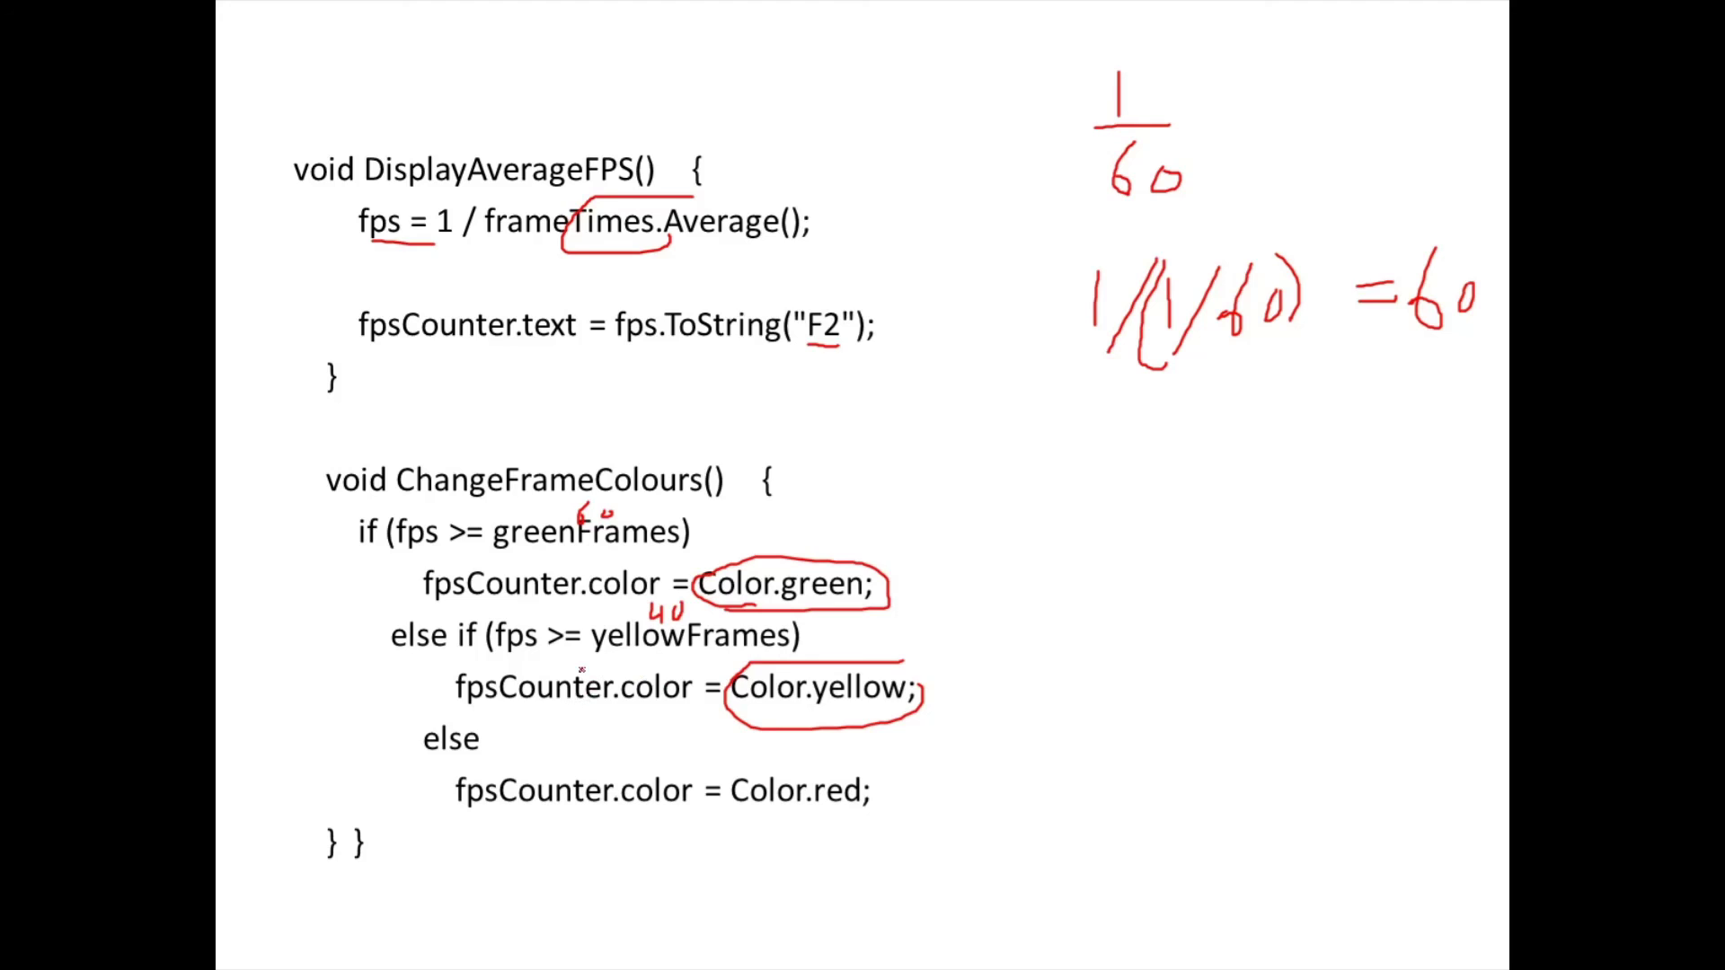
{"action": "left_click_drag", "start_coordinate": [871, 770], "coordinate": [878, 765]}
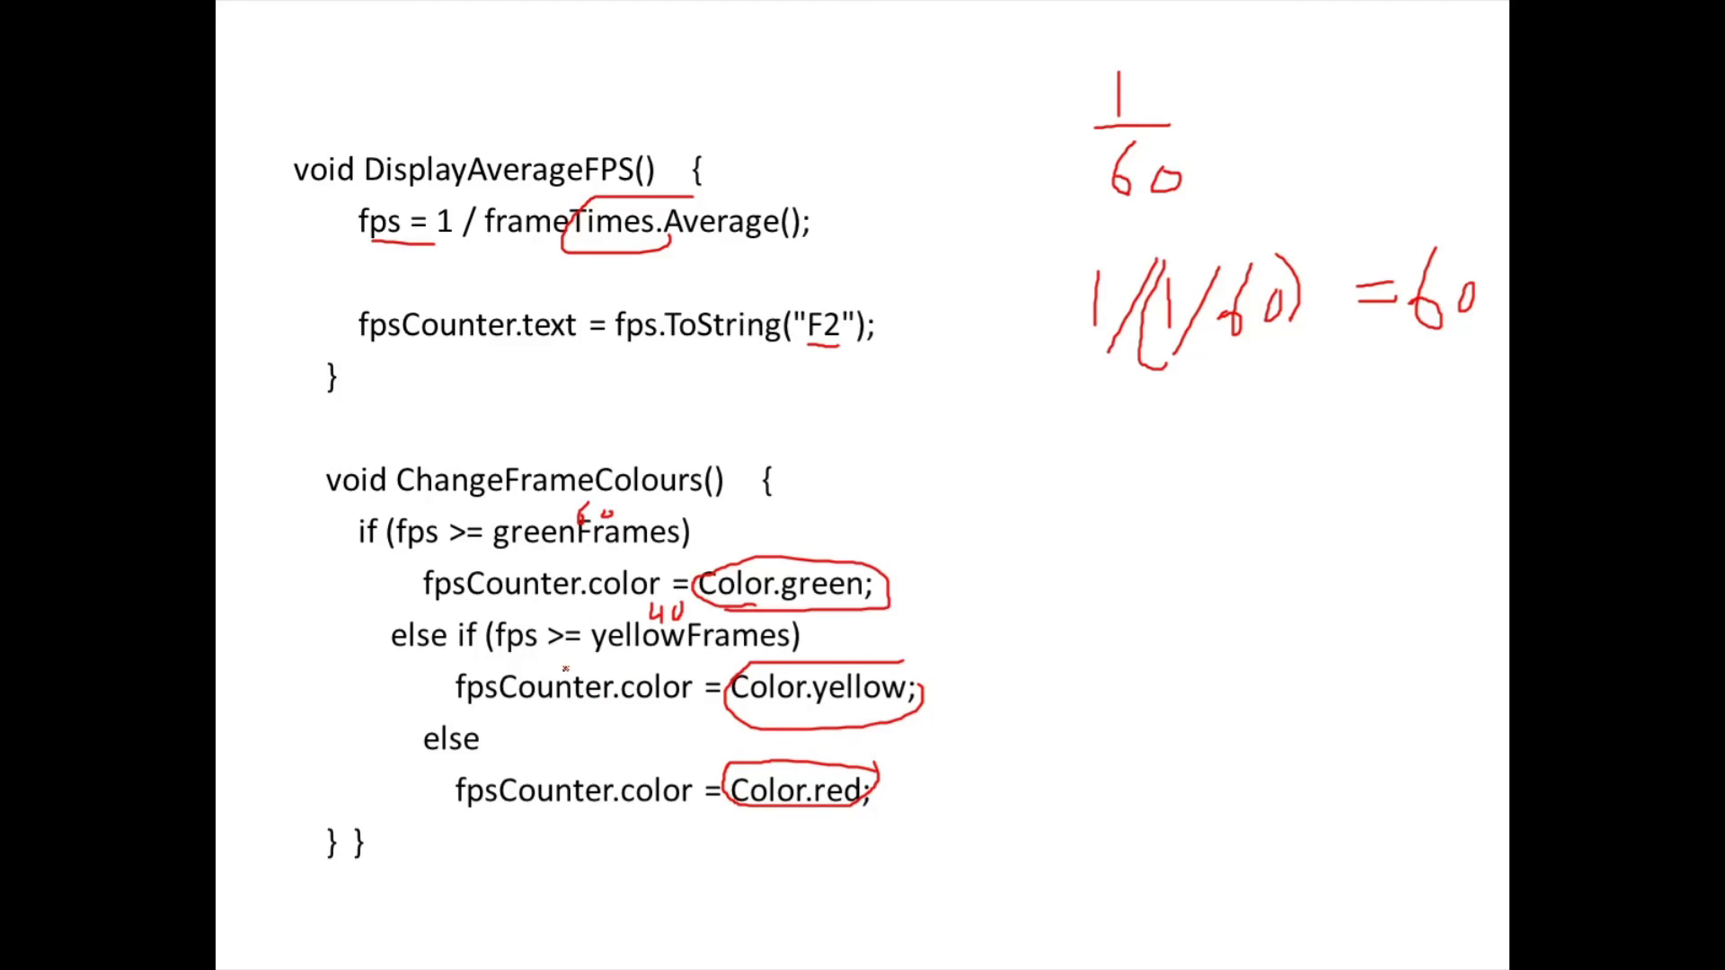
Advance to the summary slide, end the slideshow discarding the ink, and return to Unity.
{"action": "key", "text": "Right"}
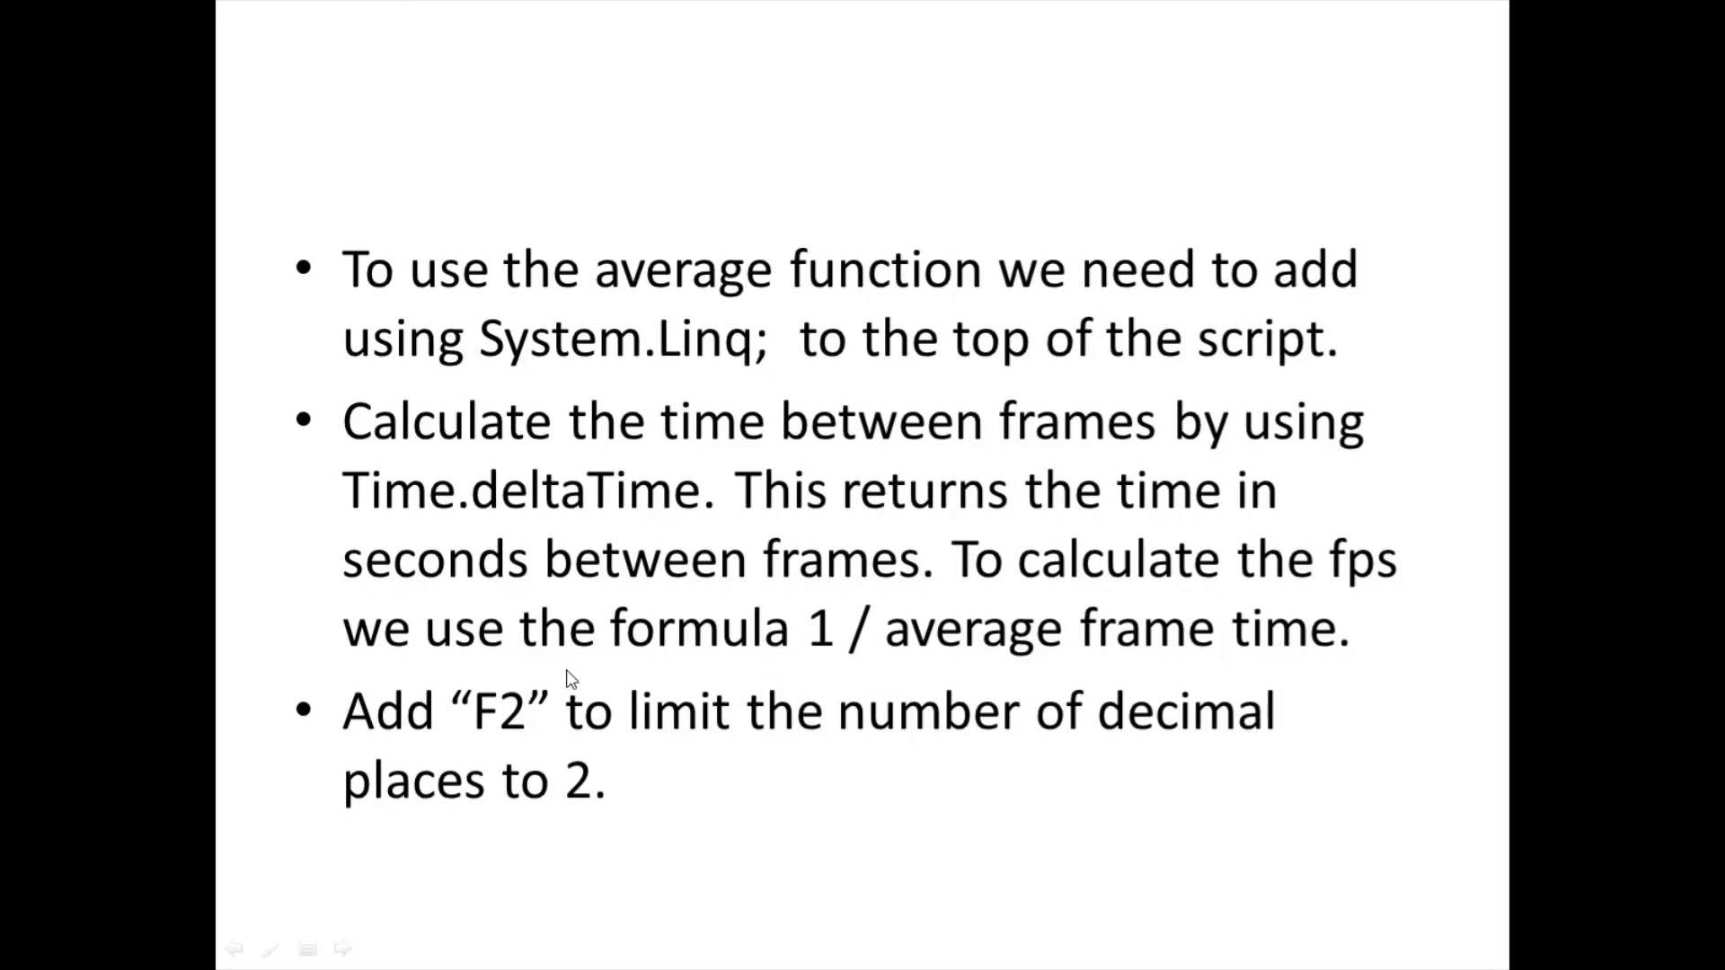
{"action": "key", "text": "Escape"}
{"action": "left_click", "coordinate": [913, 530]}
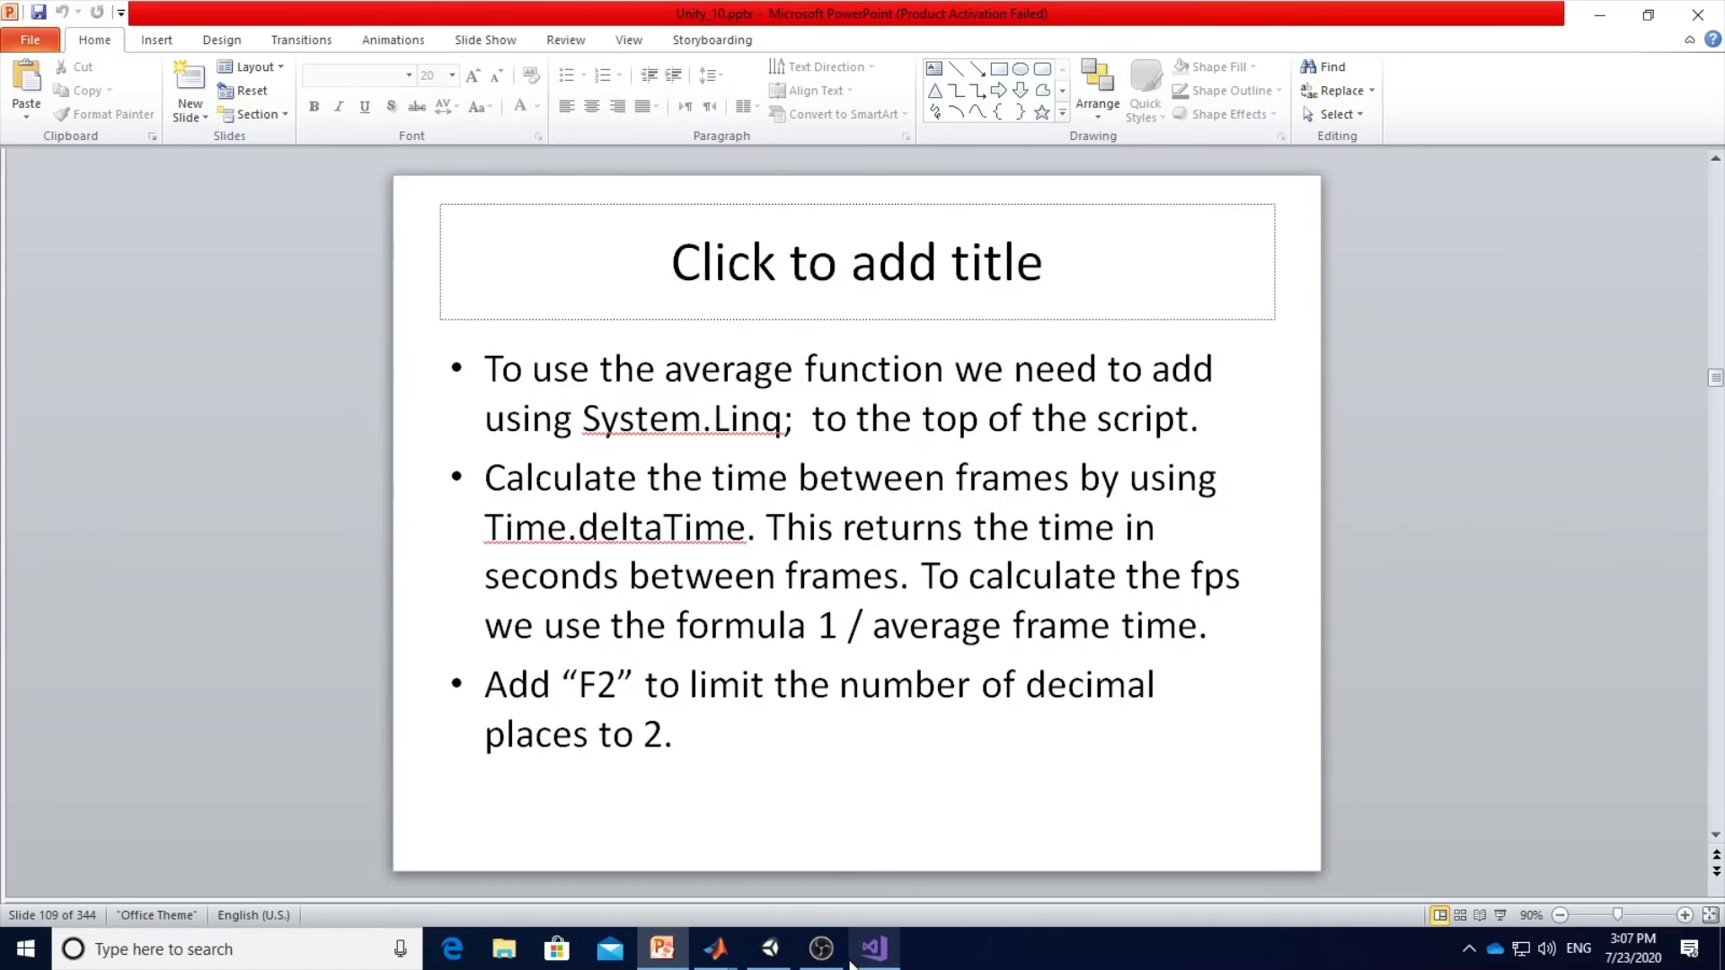
{"action": "left_click", "coordinate": [784, 957]}
Enter Play mode and view the Scene to see the yellow live FPS readout.
{"action": "left_click", "coordinate": [834, 65]}
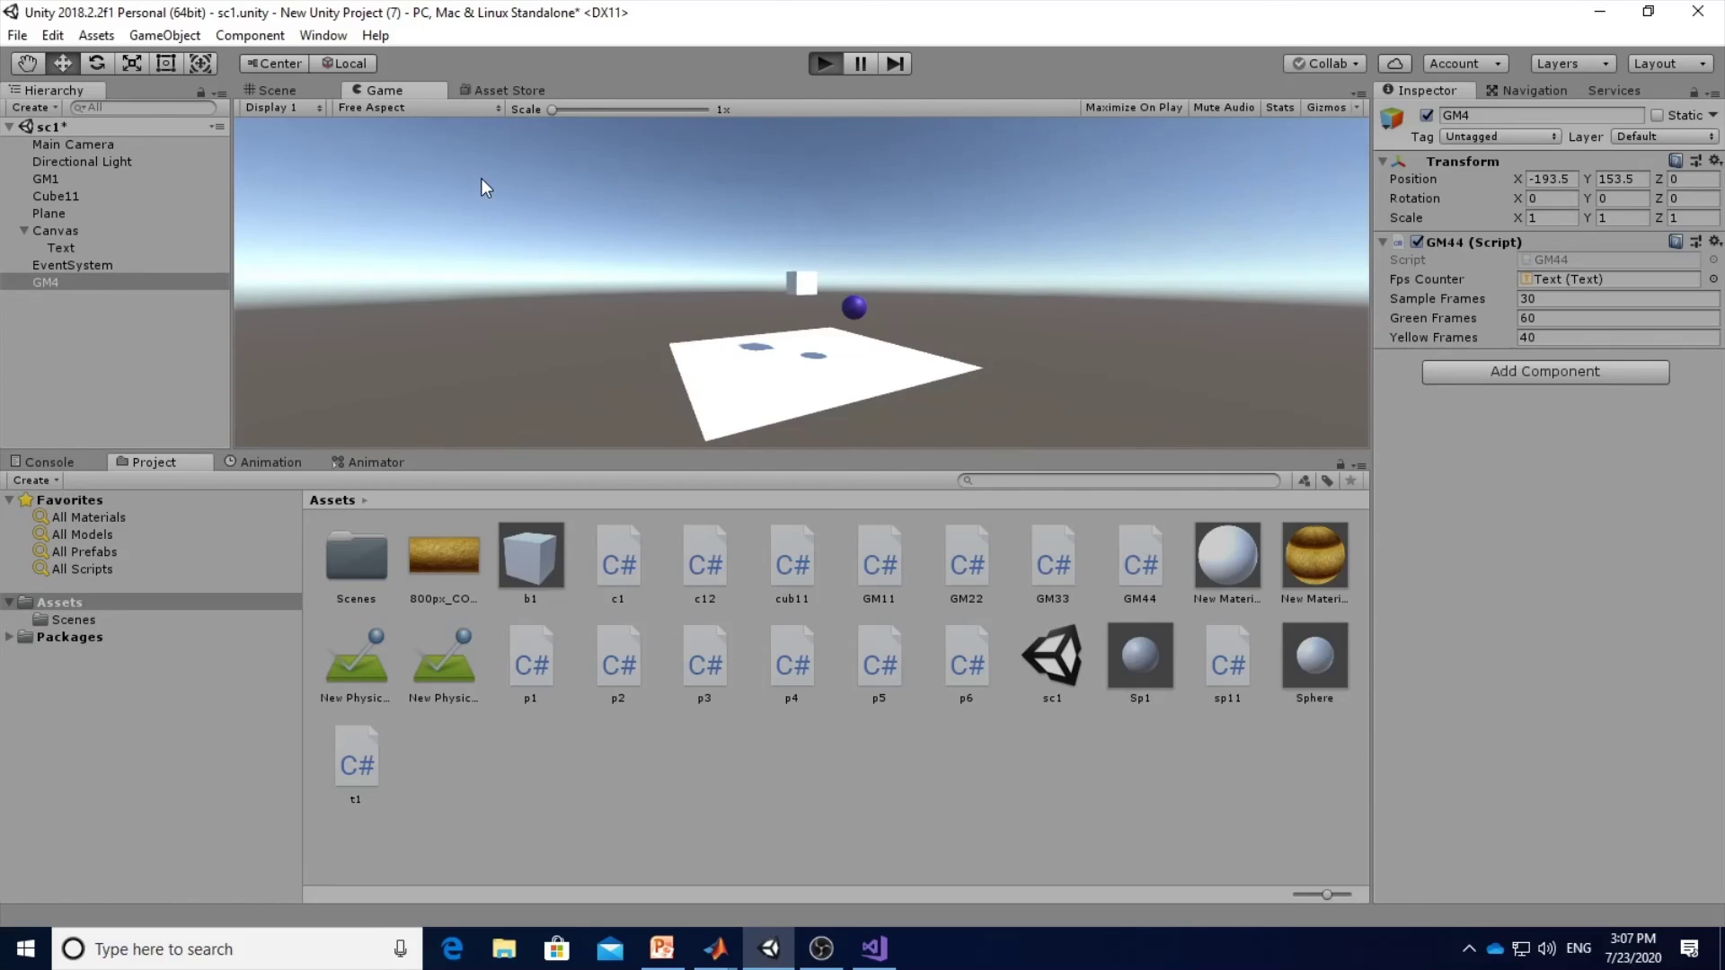
{"action": "left_click", "coordinate": [302, 90]}
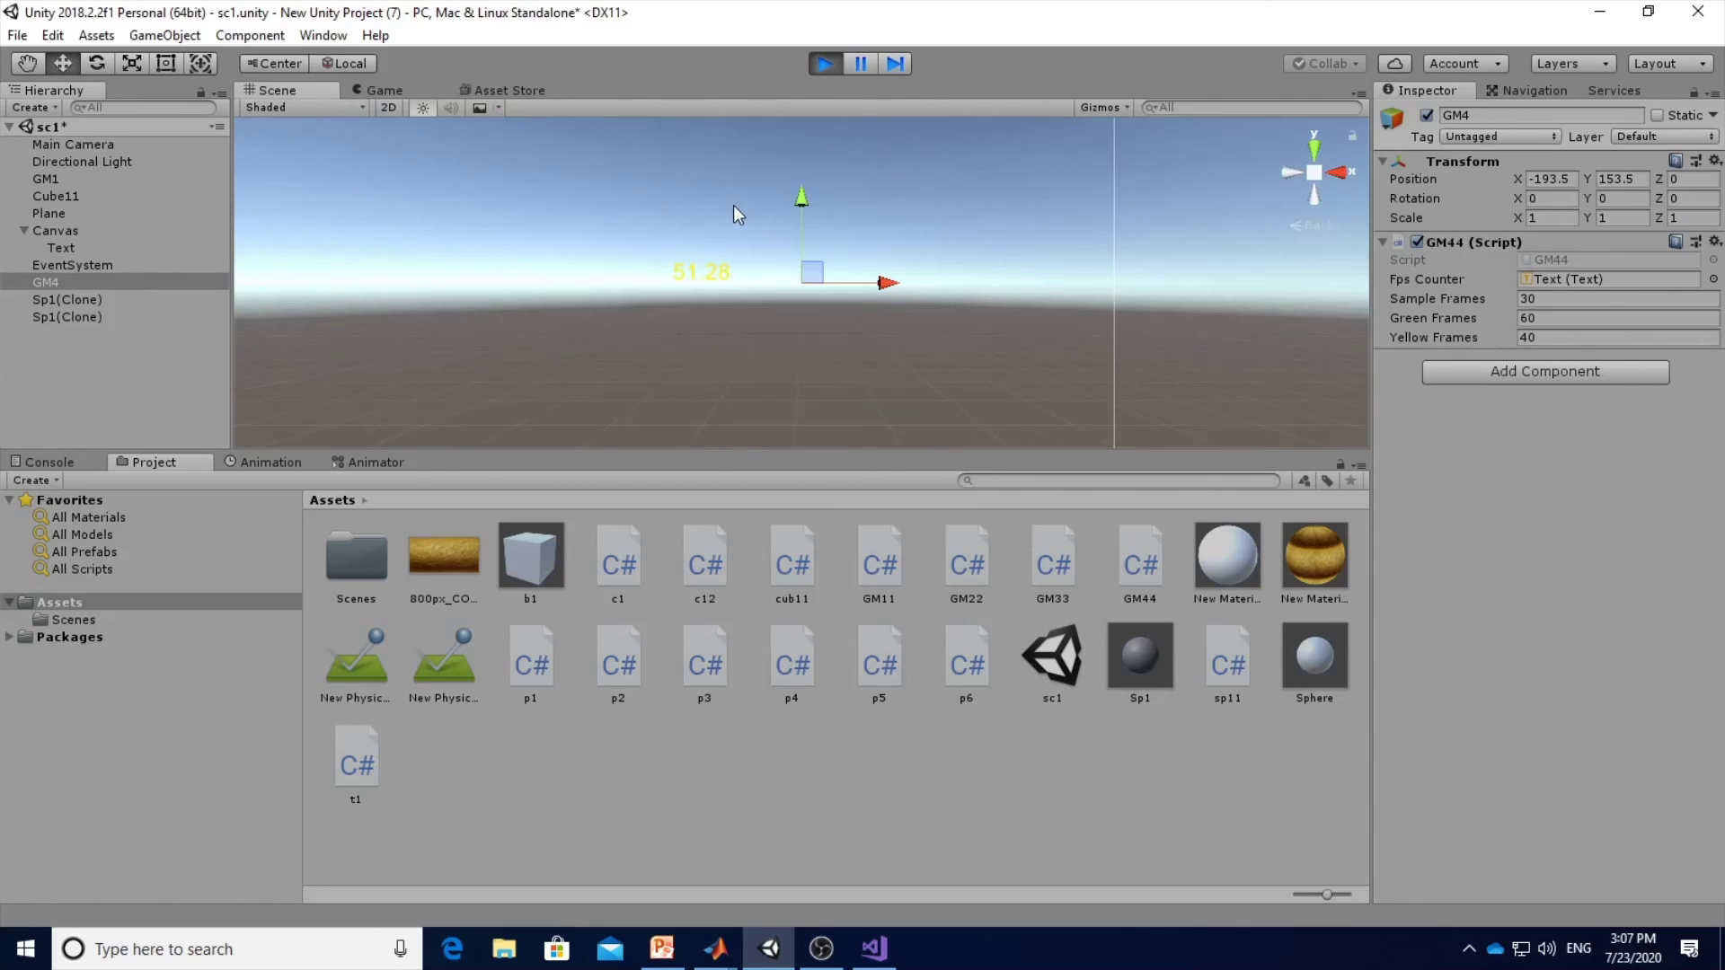